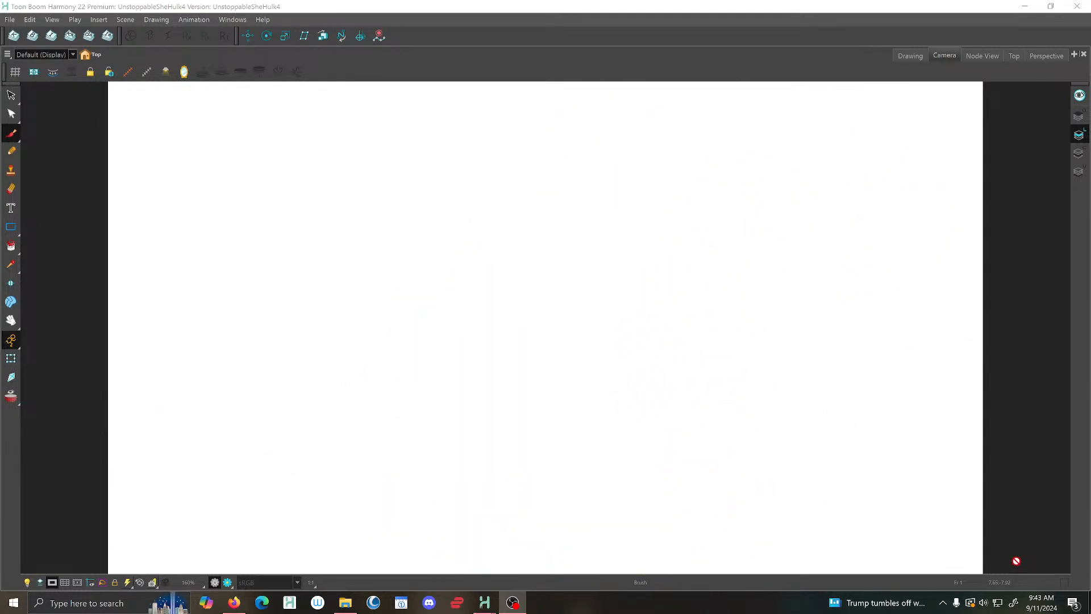
Set the system speaker volume to 9 and return to the canvas
left_click(984, 603)
left_click_drag(1003, 575, 940, 575)
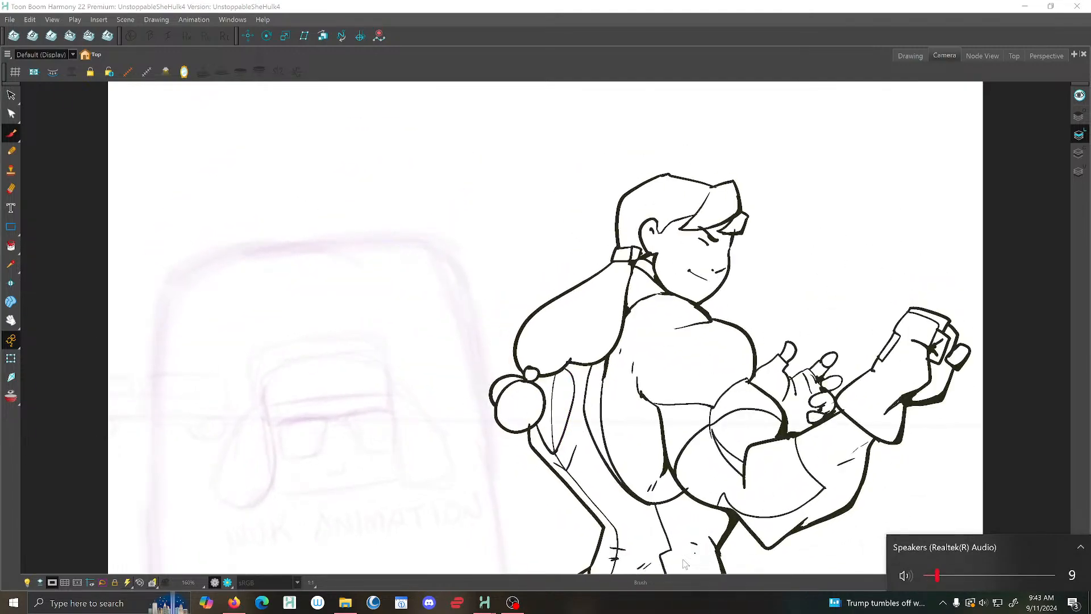
left_click(685, 564)
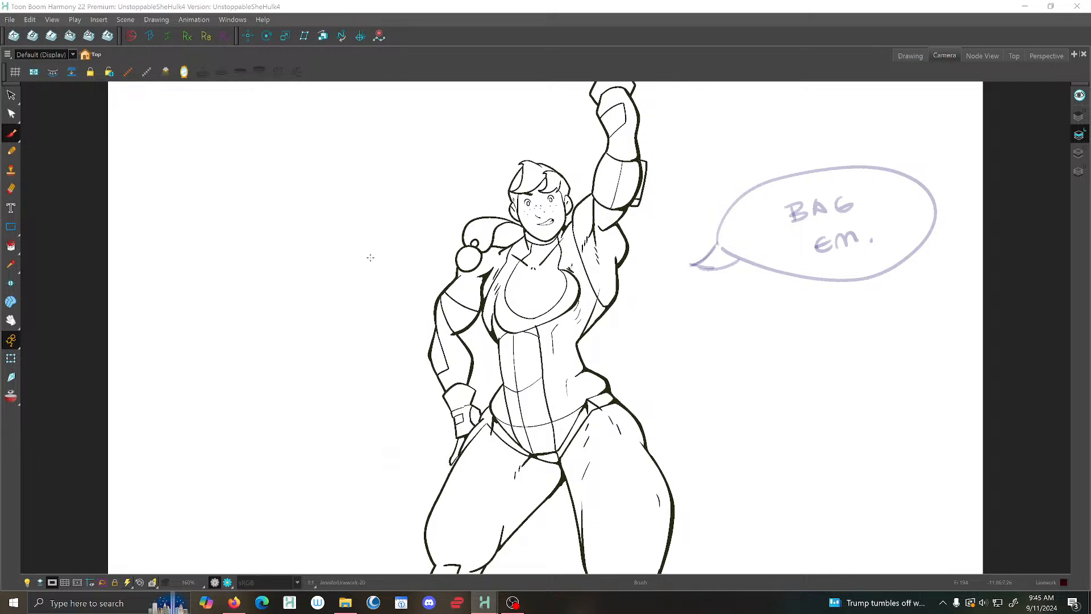
Draw test brush strokes in the empty area beside the raised-arm character, and undo them
left_click_drag(322, 116, 312, 159)
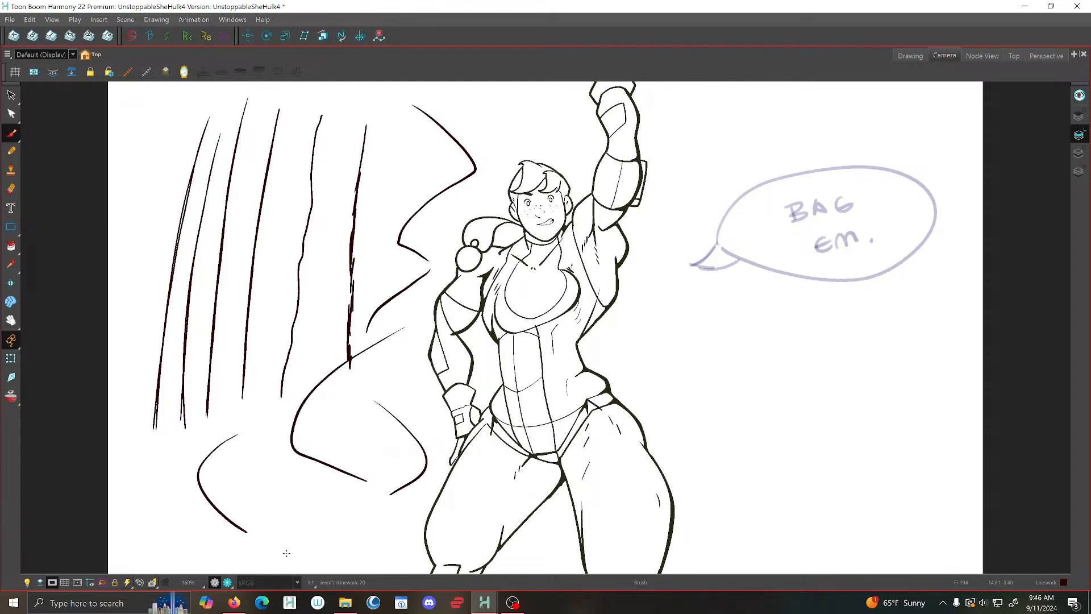
key("ctrl+z")
key("ctrl+z")
key("ctrl+z")
key("ctrl+z")
key("ctrl+z")
key("ctrl+z")
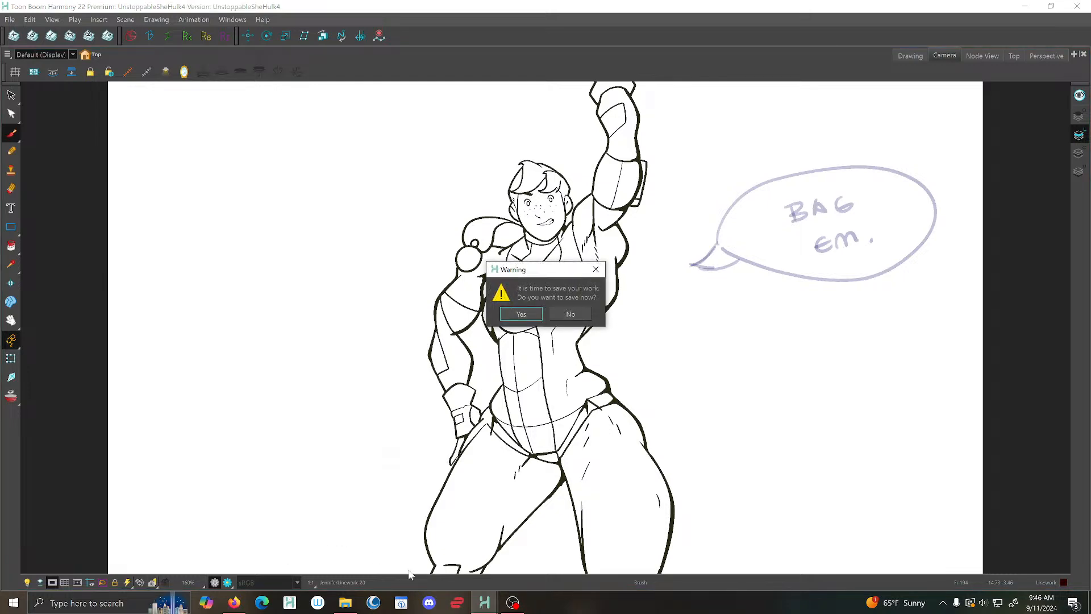
Save the scene
left_click(507, 318)
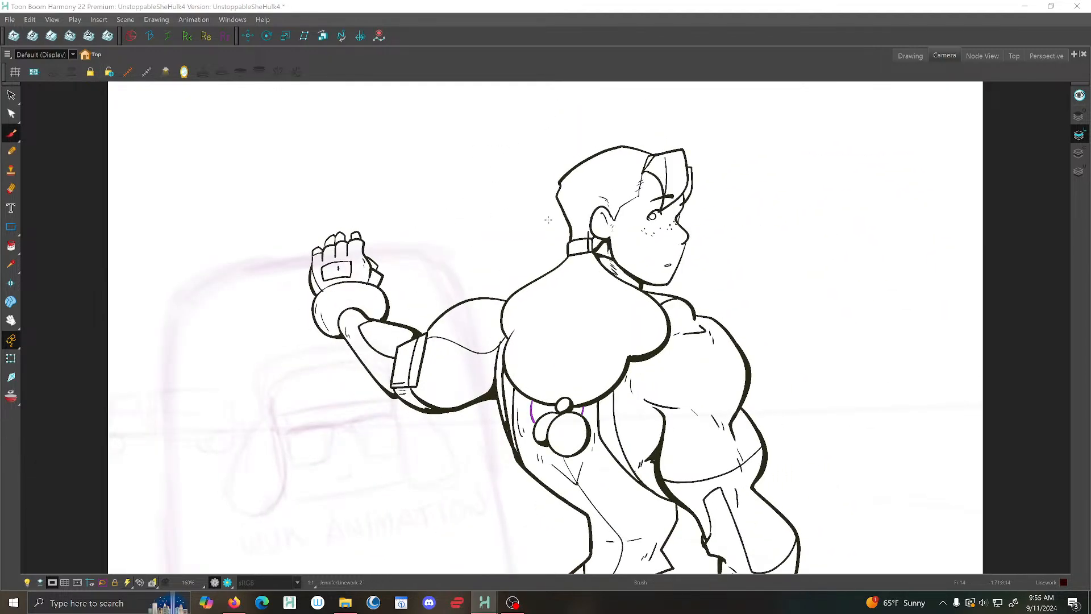
left_click(8, 19)
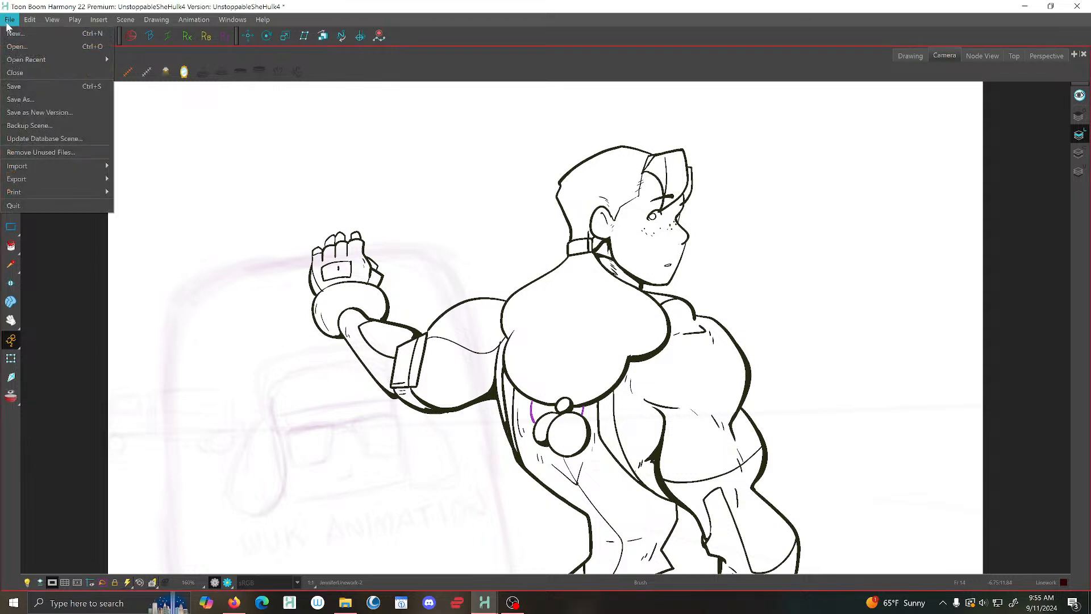
left_click(13, 87)
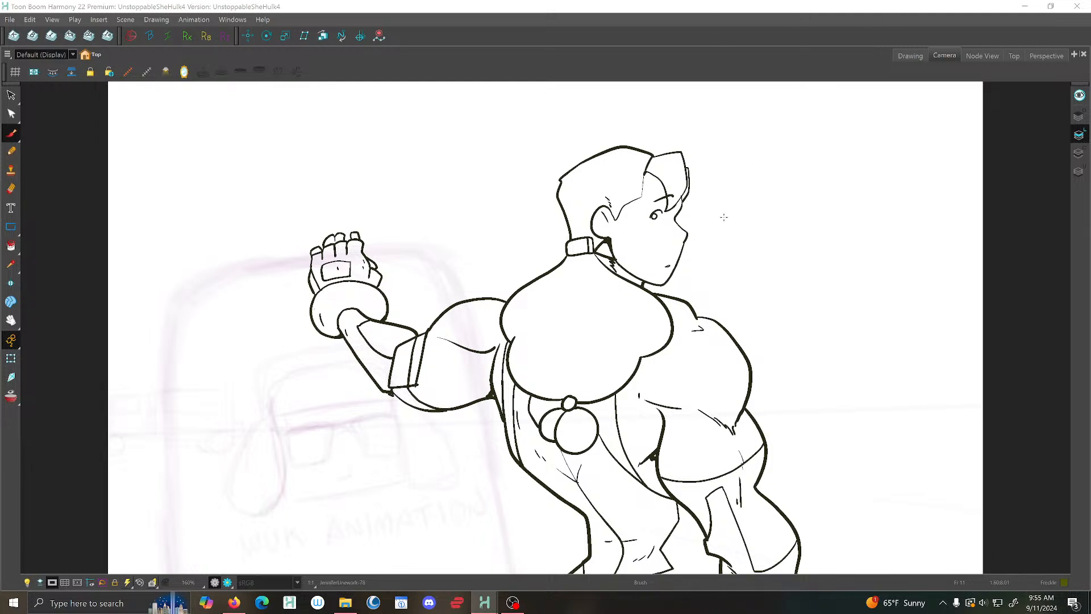
Show the back-turned character's line drawing in the Drawing view and turn on onion skin
left_click(909, 56)
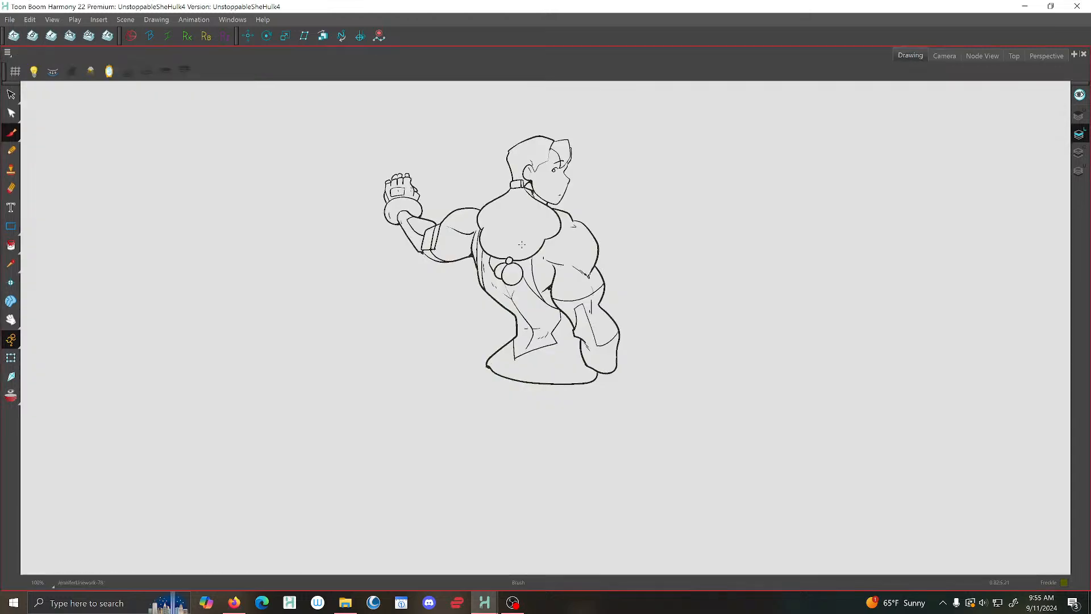
scroll(543, 282, "up", 6)
left_click_drag(543, 282, 529, 342)
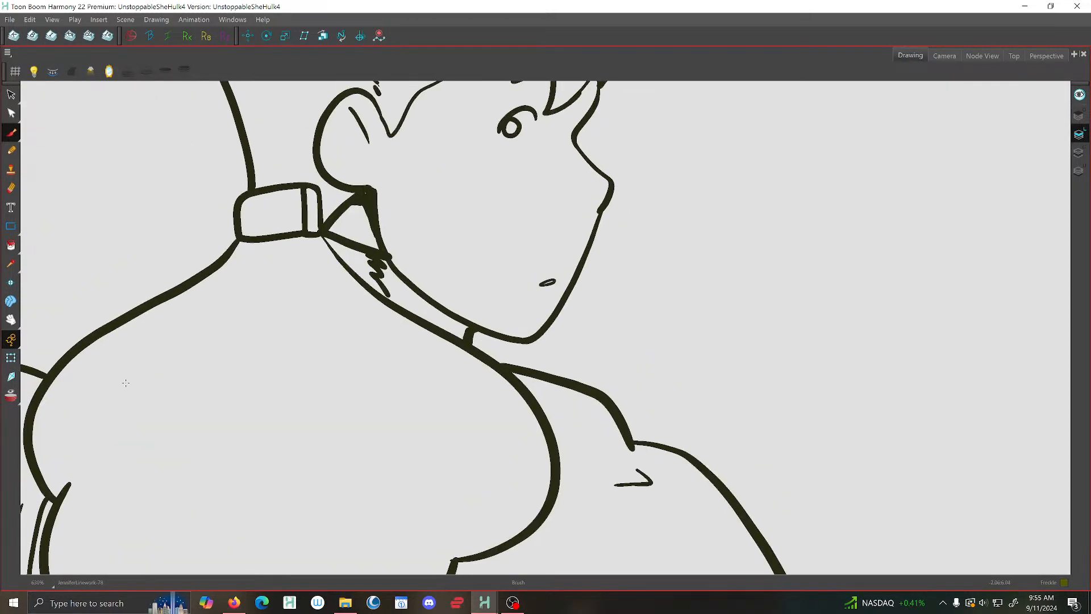
left_click(11, 396)
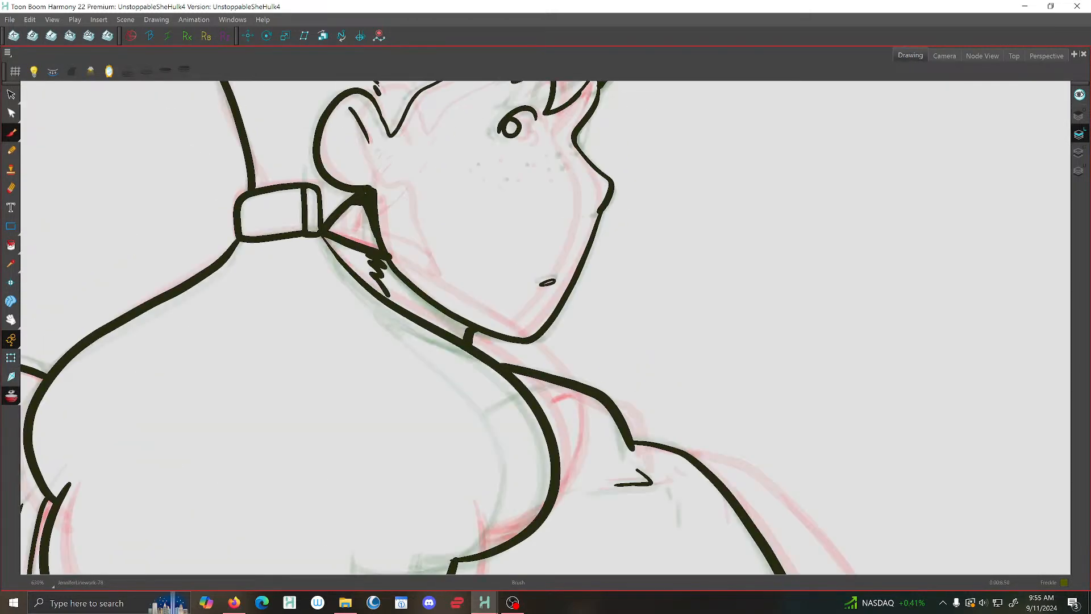
left_click(165, 72)
left_click_drag(447, 178, 477, 254)
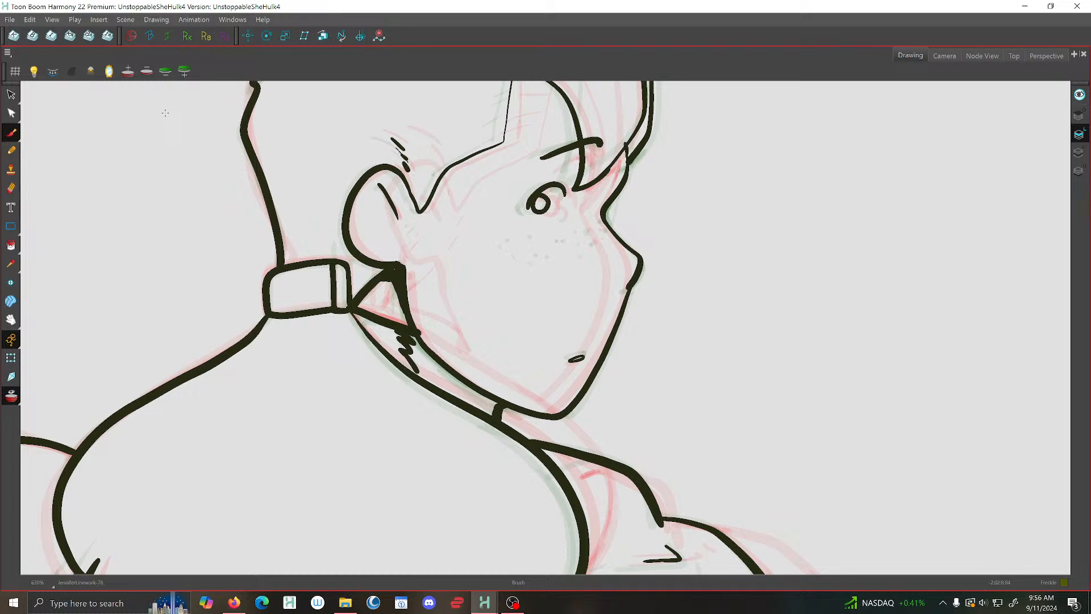
Limit the onion skin to one next drawing, with no previous drawings shown
left_click(165, 71)
left_click(148, 71)
key("g")
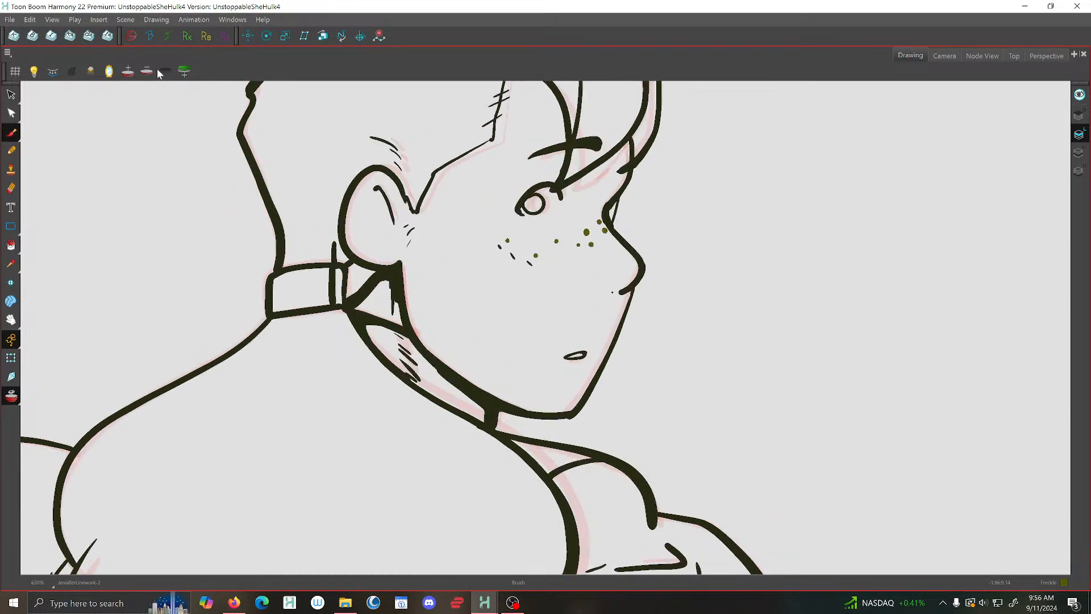
key("g")
key("f")
key("f")
left_click(146, 71)
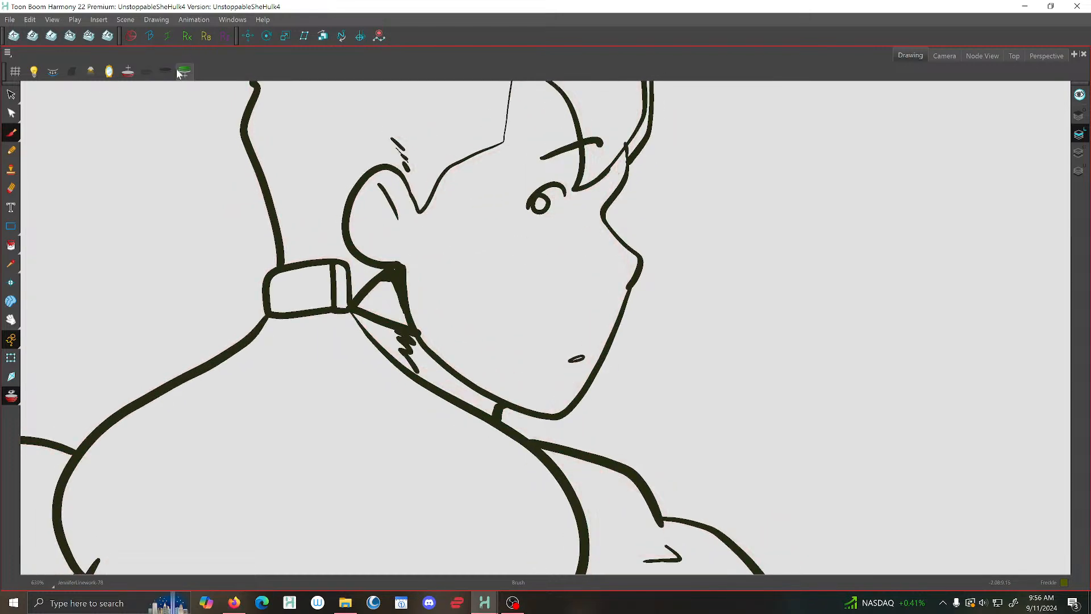
left_click(166, 71)
Dab the first freckles on the cheek below the eye with the Brush, following the onion-skinned next drawing
key("g")
key("f")
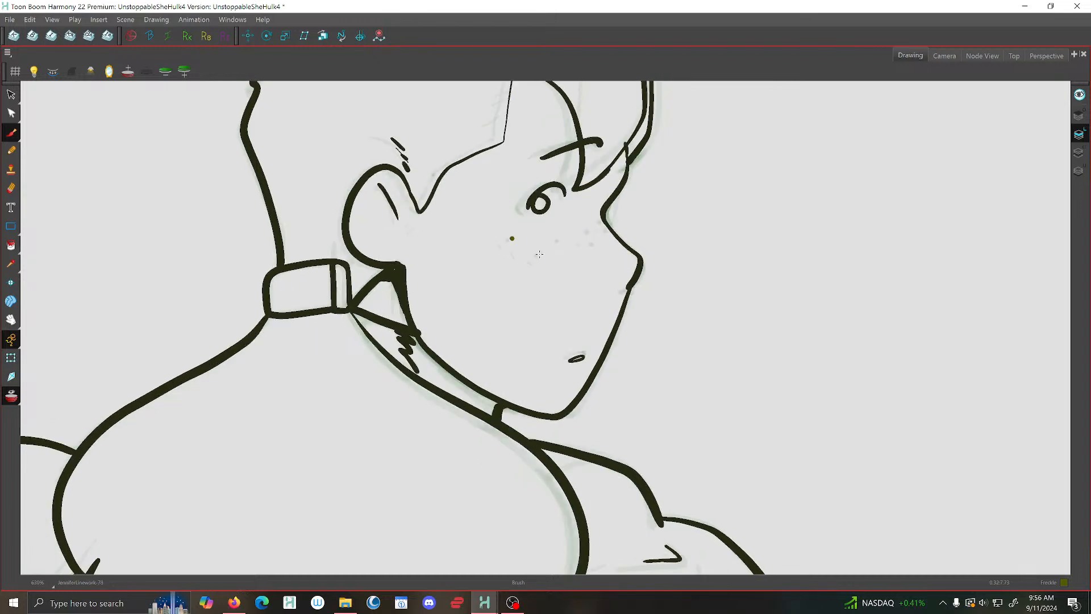
key("g")
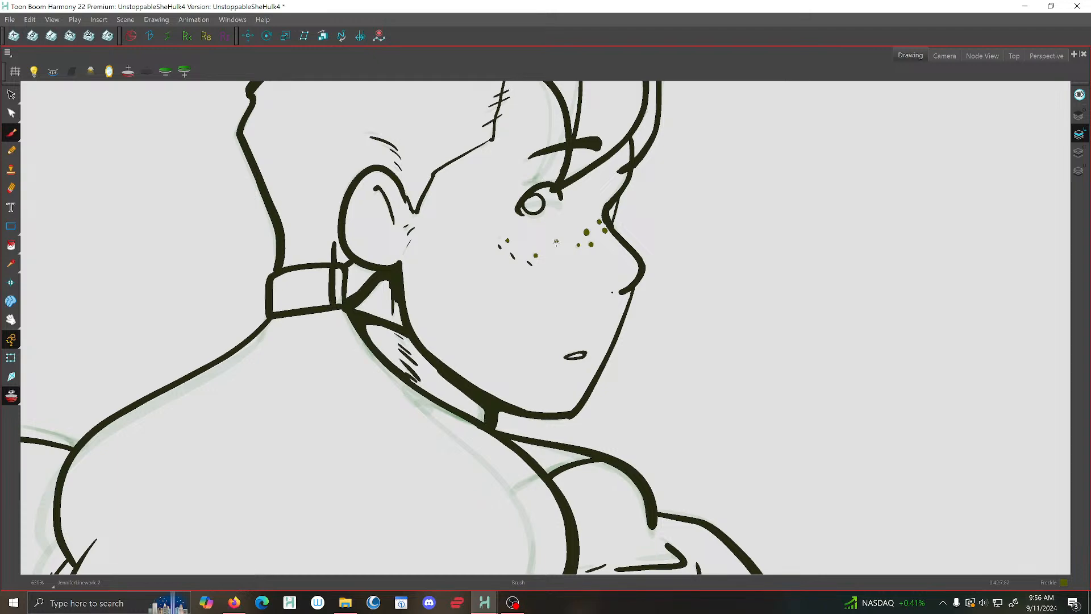
key("f")
key("g")
key("f")
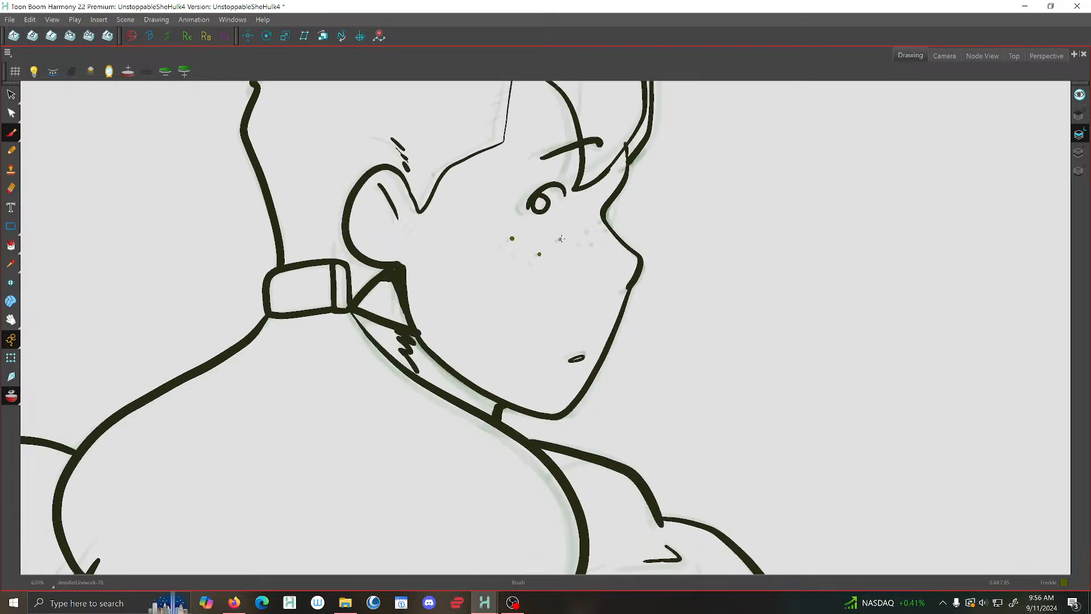
key("g")
key("f")
key("f")
key("g")
key("g")
key("f")
Add the remaining freckles on the cheek beside the nose bridge, matching the neighbouring drawing's freckles
left_click(589, 228)
left_click(583, 240)
left_click(594, 244)
key("f")
key("g")
left_click(601, 220)
left_click(606, 229)
key("g")
key("g")
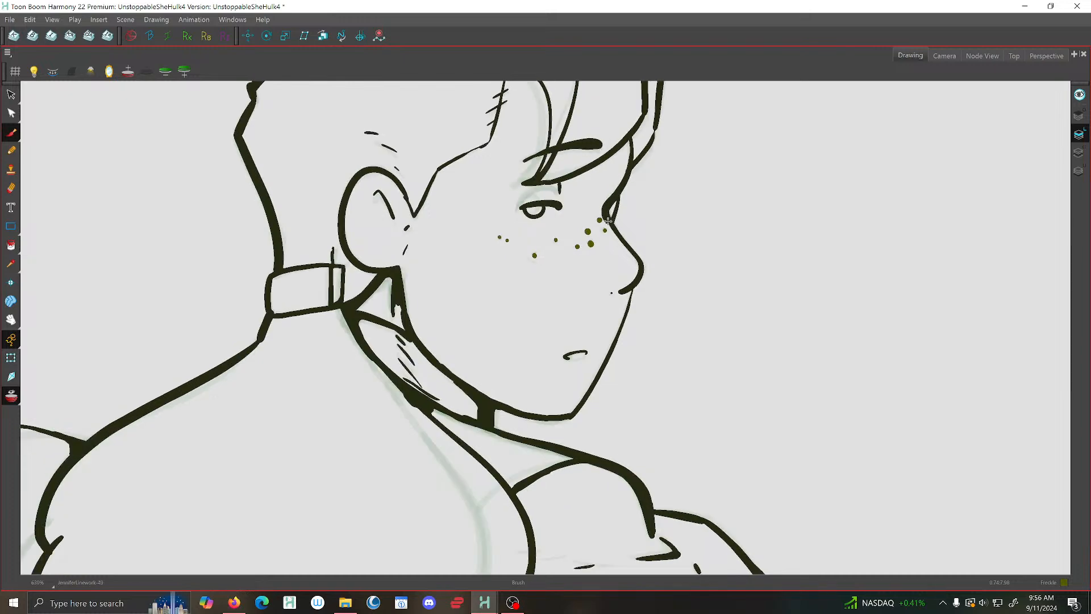
Delete the extra freckle on the outer cheek in the half-closed-eye drawing, and return to the Brush tool
key("f")
key("f")
key("g")
key("g")
key("f")
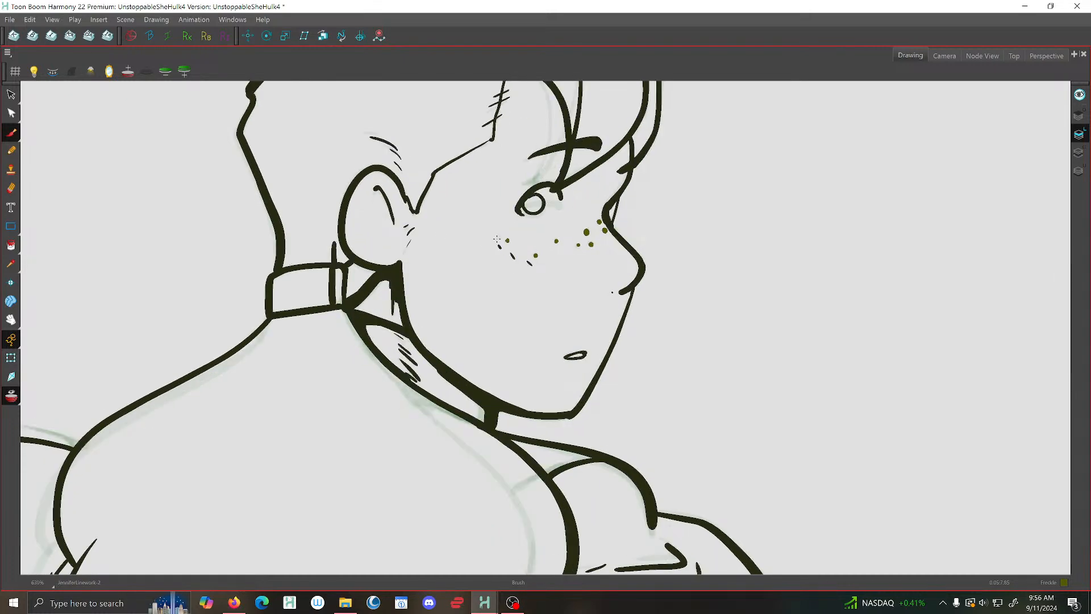
key("g")
key("g")
key("f")
left_click(11, 94)
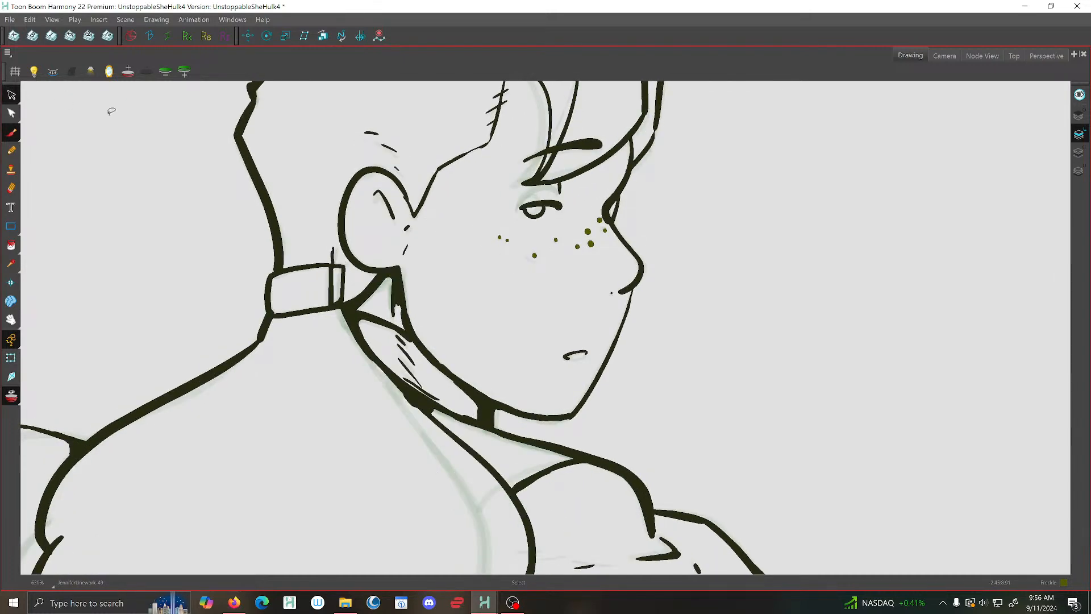
left_click(507, 240)
key("Delete")
left_click(11, 132)
Flip through the neighbouring drawings and examine how the freckles line up between them
key("g")
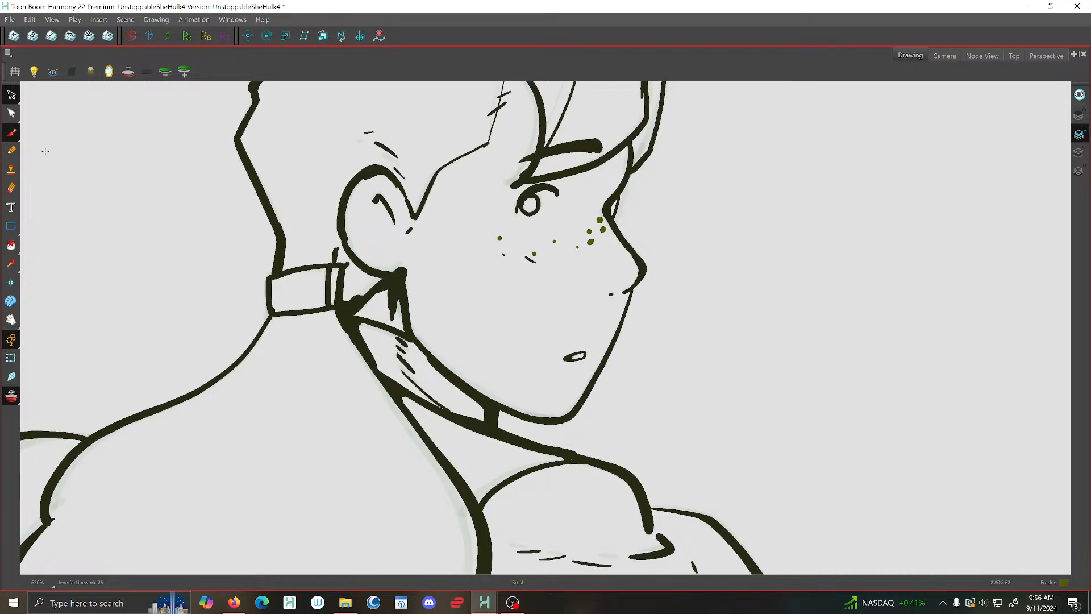
key("f")
key("f")
key("g")
key("g")
key("g")
key("g")
key("g")
key("g")
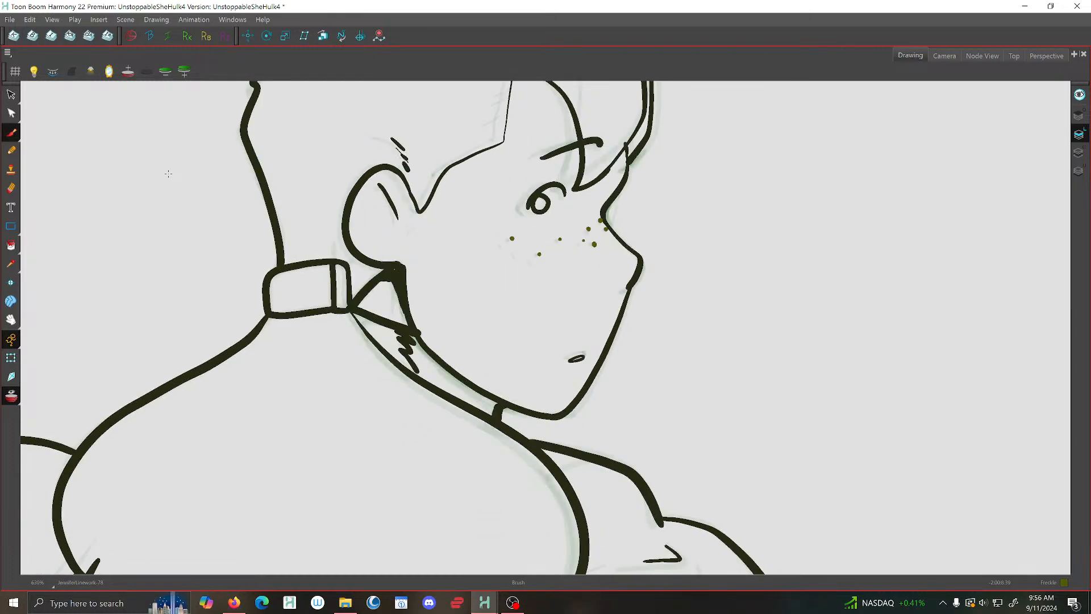
key("f")
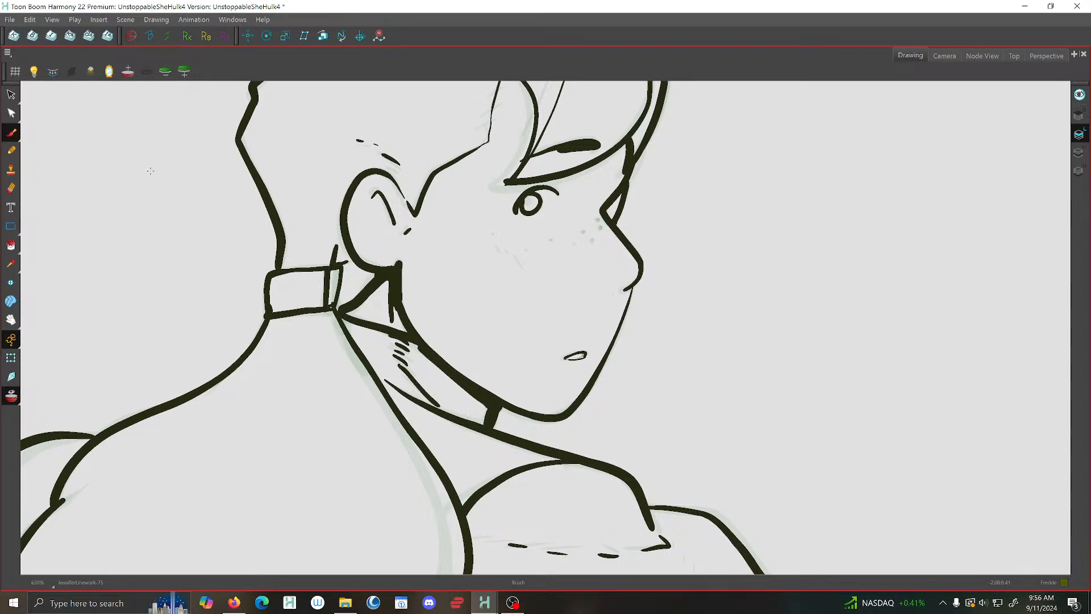
Try showing the previous drawing in the onion skin too, and restore it to one next drawing only
left_click(127, 71)
key("f")
key("g")
key("g")
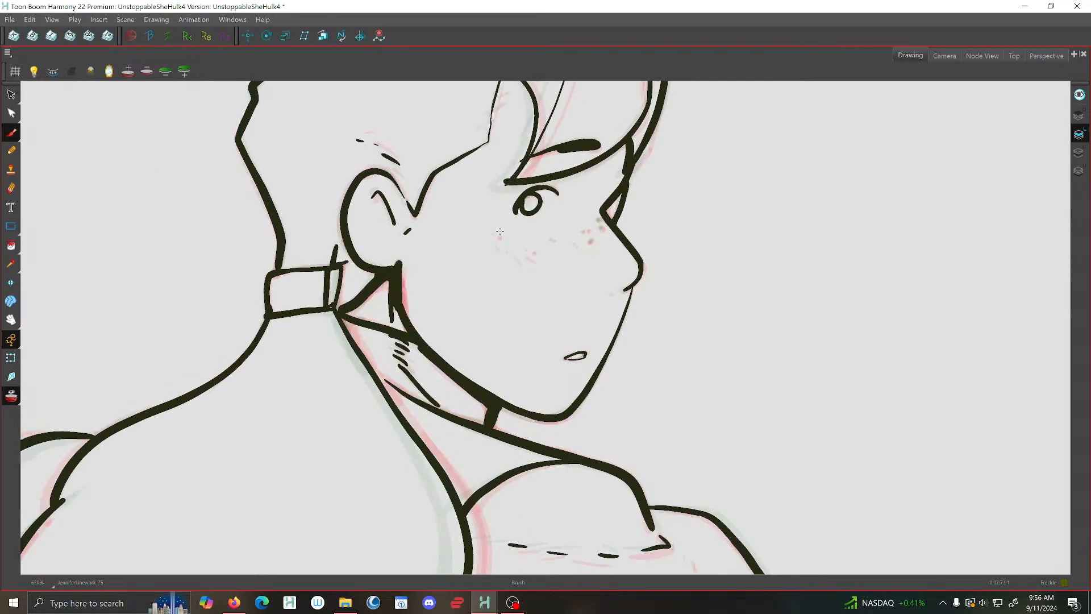
key("g")
left_click(165, 75)
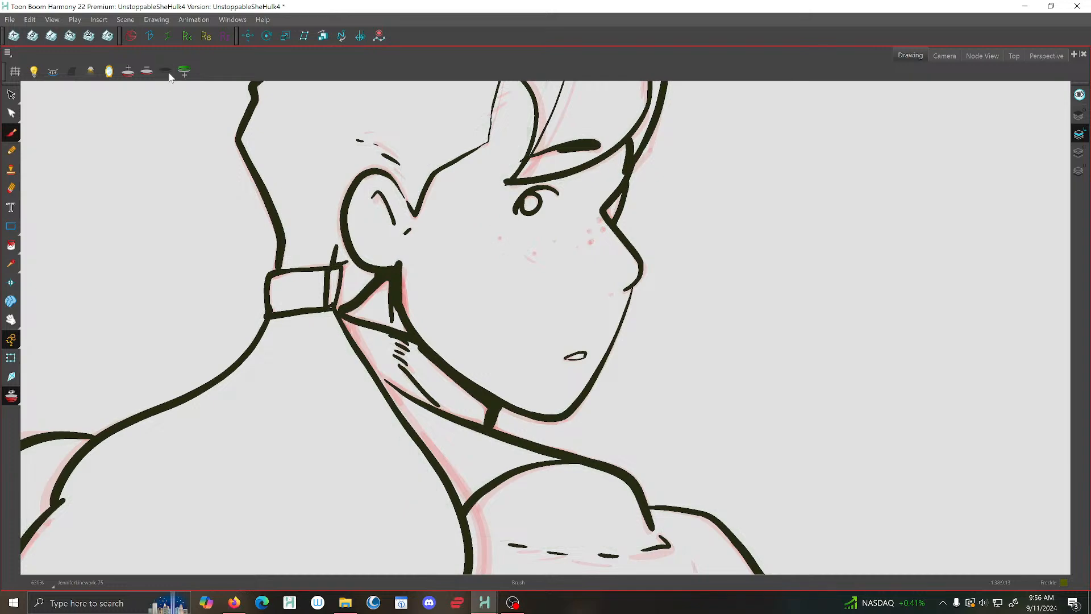
left_click(147, 73)
left_click(188, 73)
key("g")
key("g")
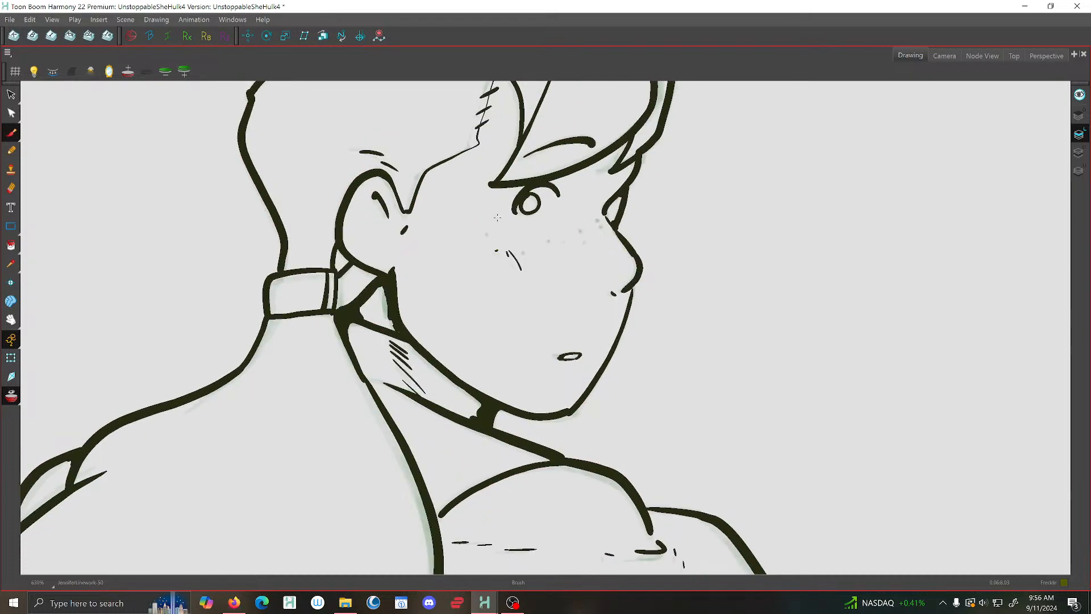
Step through the head-turn drawings to examine which ones have freckles and where they sit
key("f")
key("f")
key("f")
key("f")
key("g")
key("g")
key("f")
key("f")
key("f")
key("f")
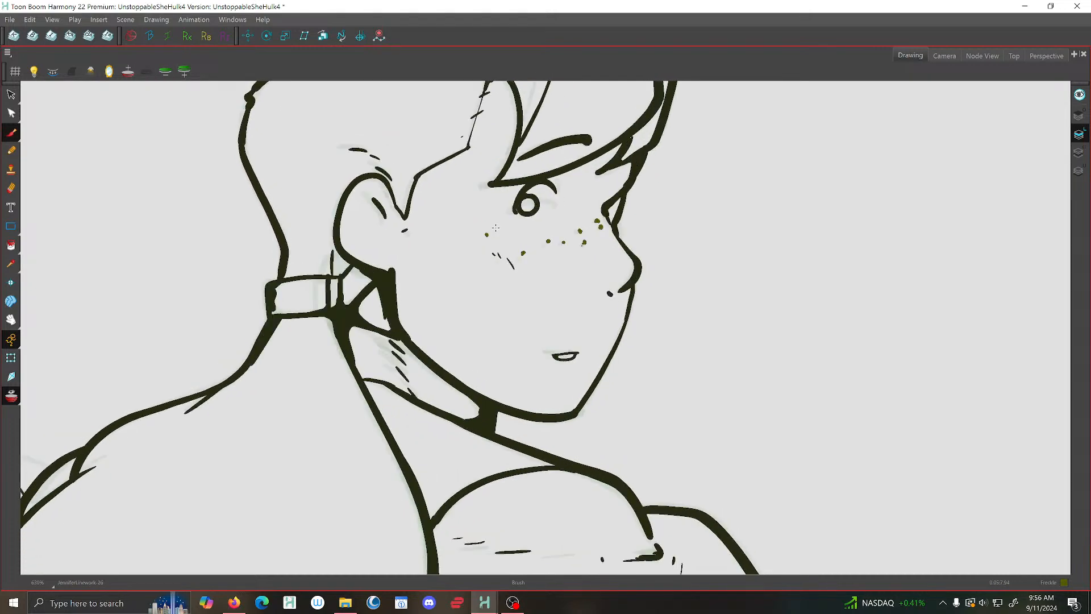
key("f")
key("f")
key("f")
key("f")
key("f")
key("f")
key("f")
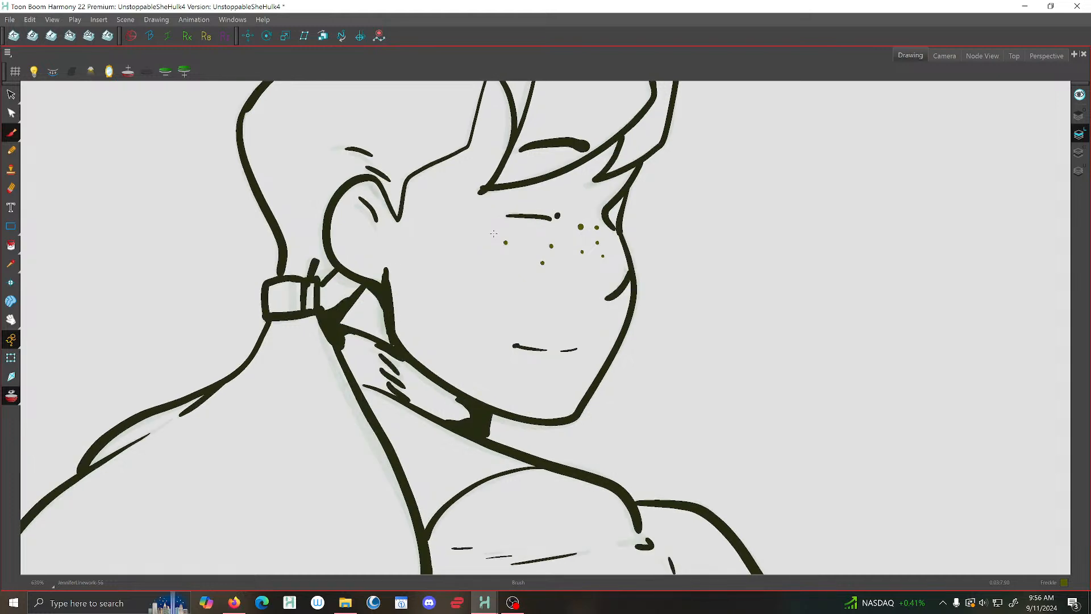
Add freckles across the cheek and beside the nose in the smiling, open-eyed drawing, following the onion skin
key("f")
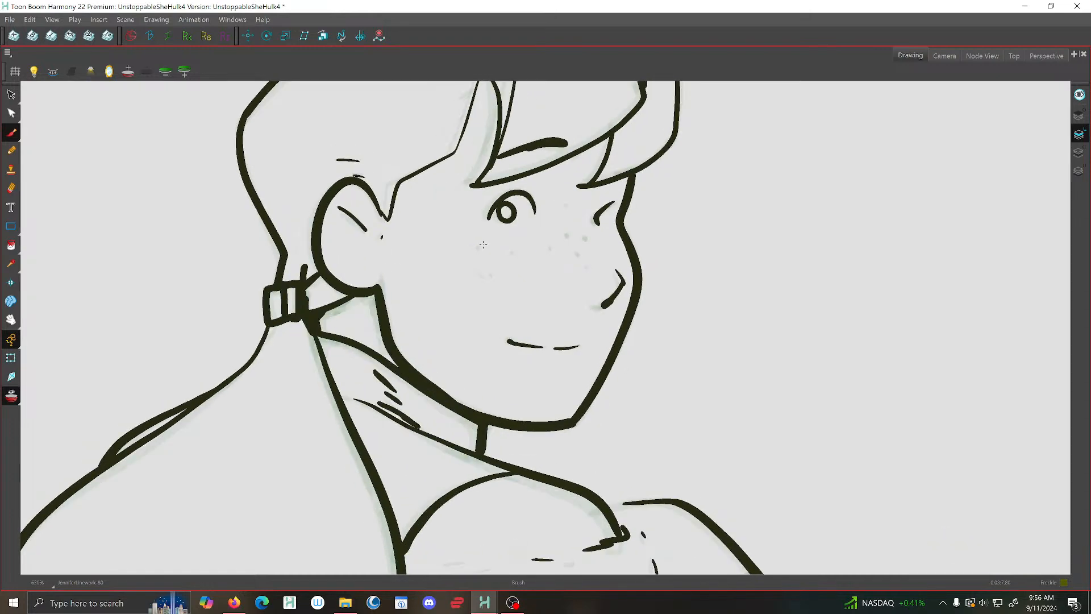
left_click(514, 251)
left_click(552, 246)
left_click(580, 253)
left_click(590, 264)
Review the freckle positions drawing by drawing through the head turn, up to the closed-eye smiling drawing
key("f")
key("f")
key("f")
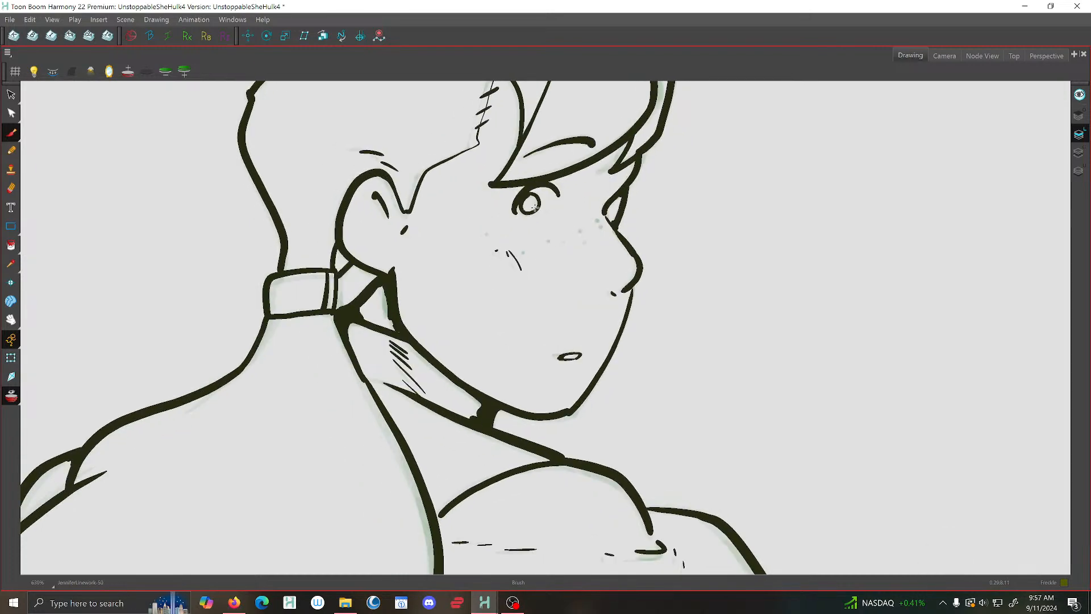
key("f")
key("f")
key("f")
key("f")
key("f")
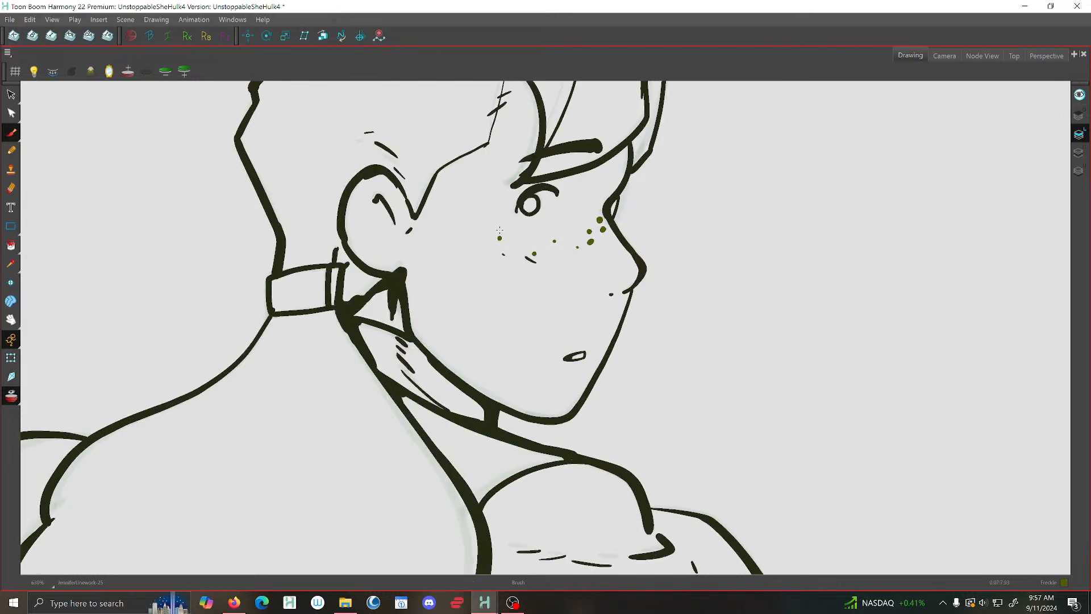
key("f")
key("f")
key("f")
key("f")
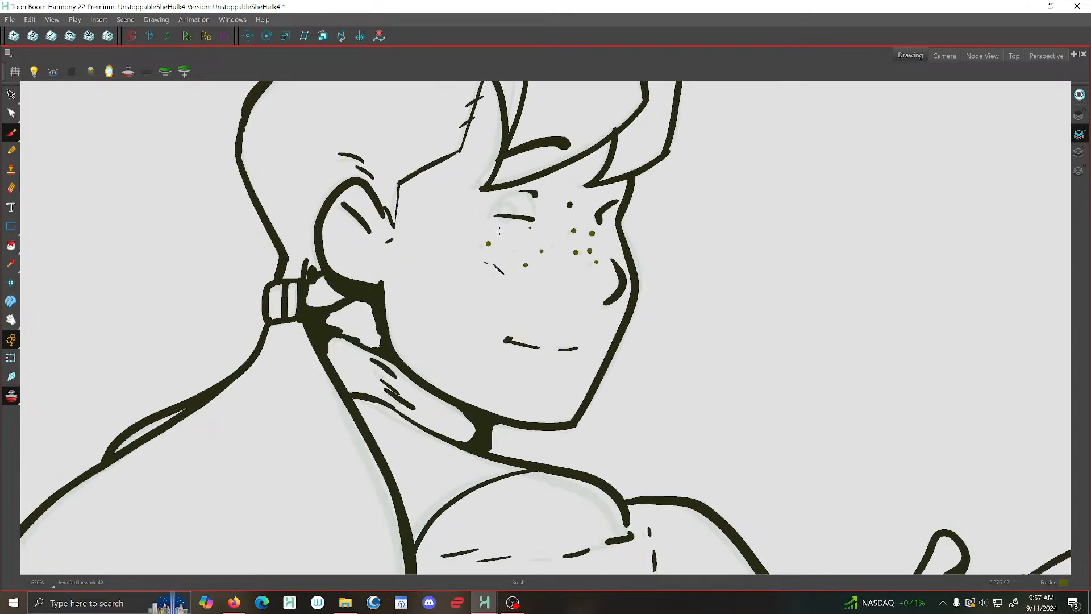
key("f")
key("f")
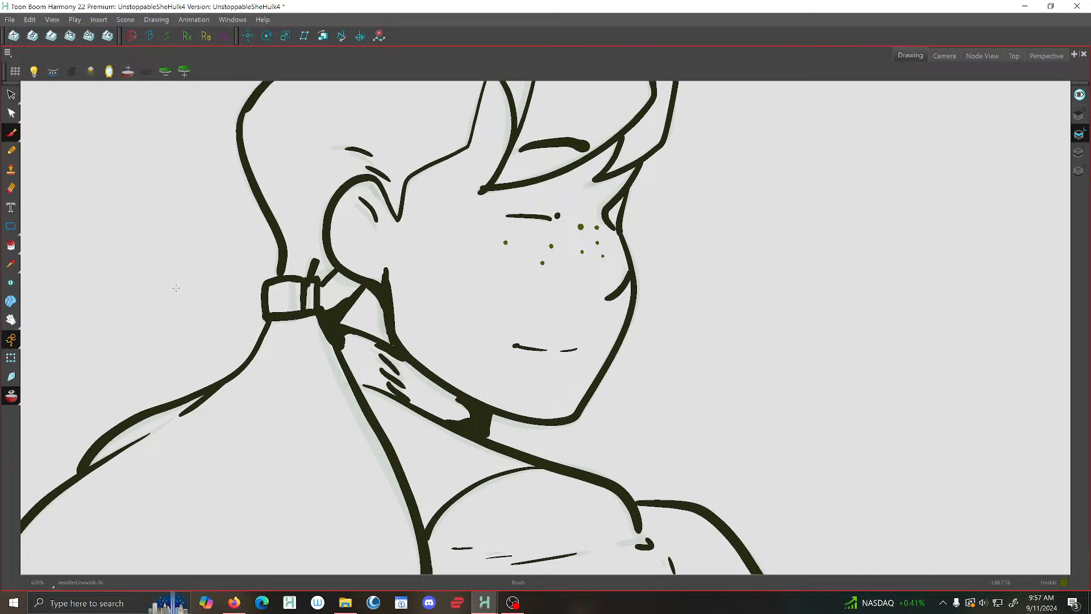
Delete the freckles from the closed-eye smiling drawing after comparing their positions with the neighbouring drawings
scroll(582, 283, "down", 4)
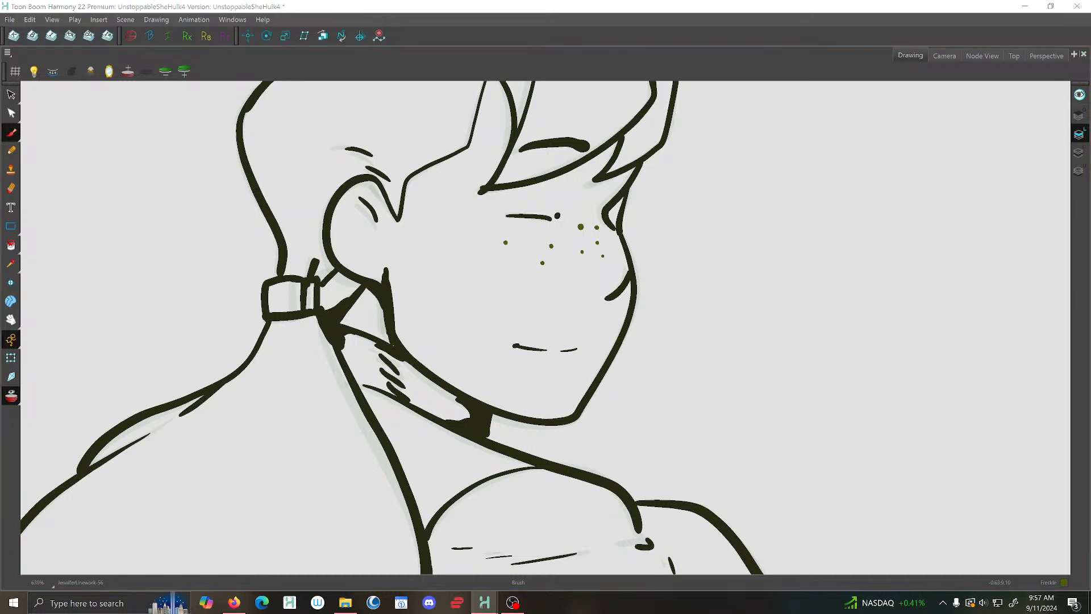
key("f")
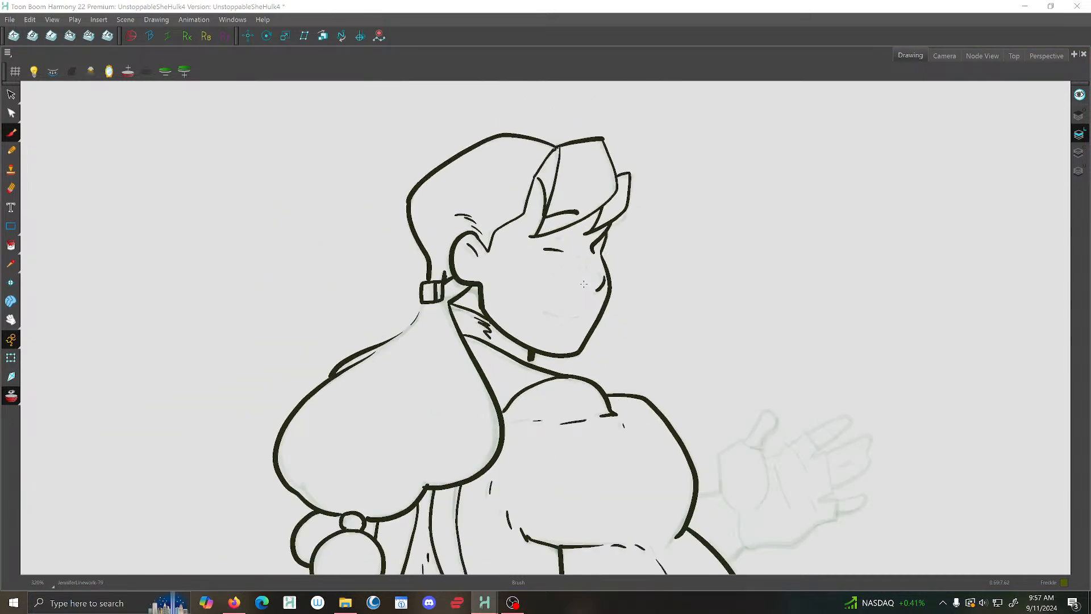
key("g")
left_click(14, 94)
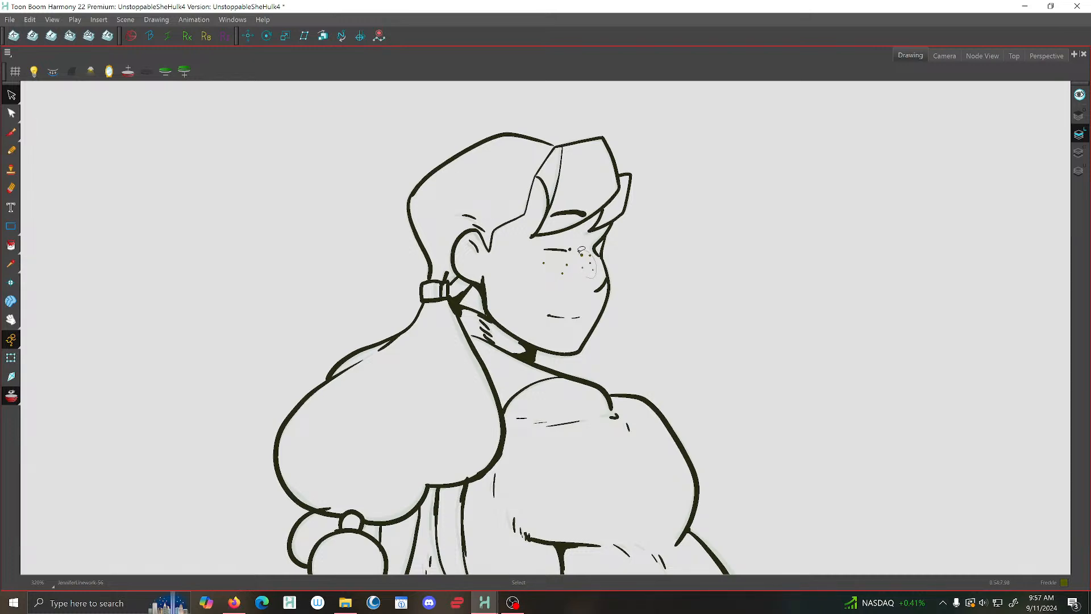
key("f")
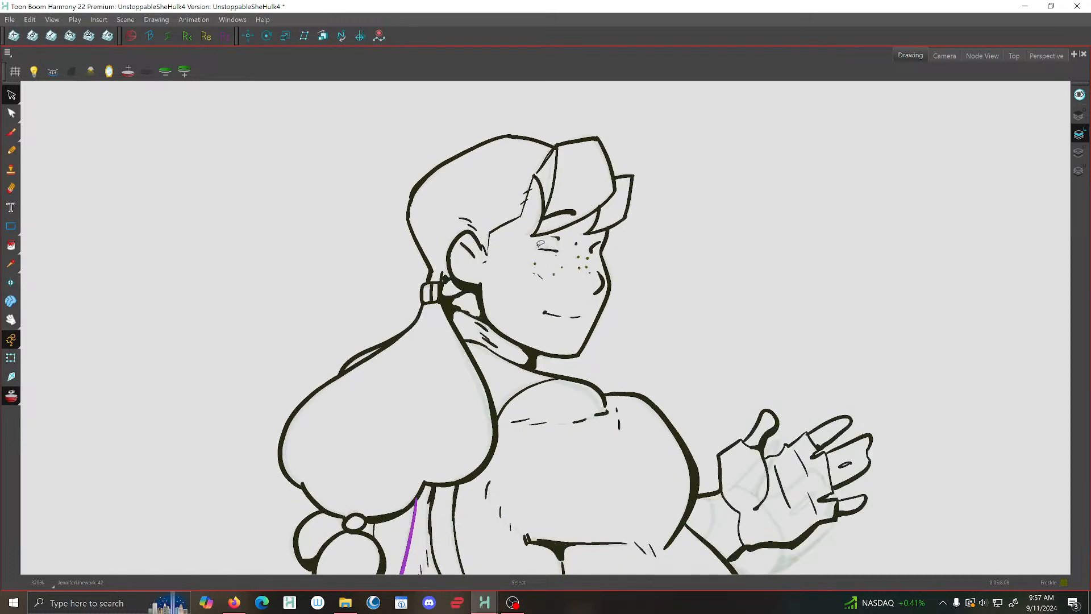
key("f")
key("f")
key("f")
key("g")
key("g")
key("g")
key("g")
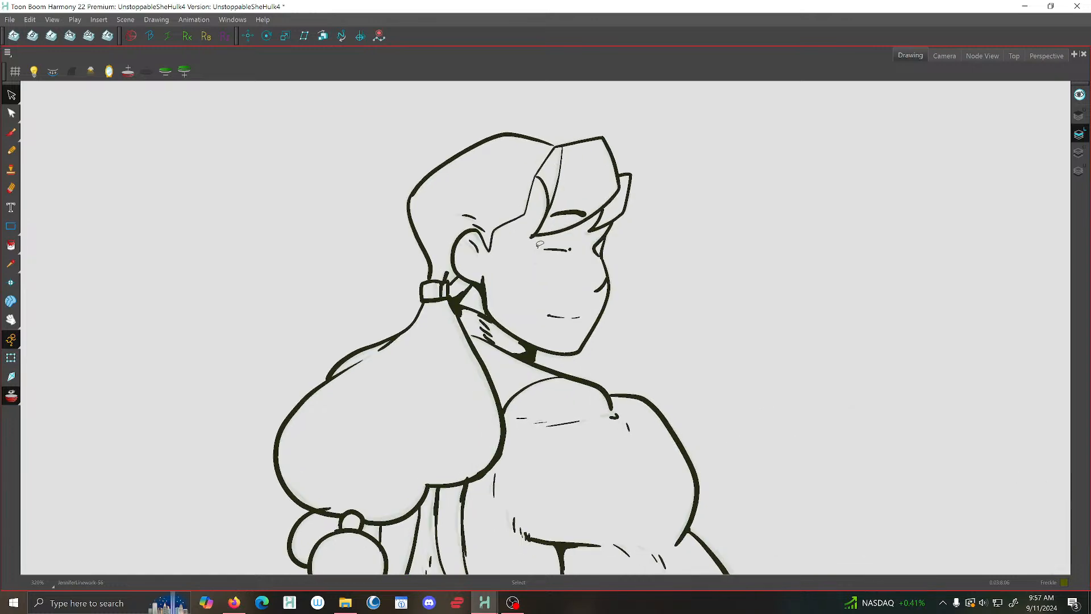
Redraw the freckles across the cheek and nose in the closed-eye smiling drawing, matching the placement in the half-open-eye drawing
key("g")
key("g")
key("g")
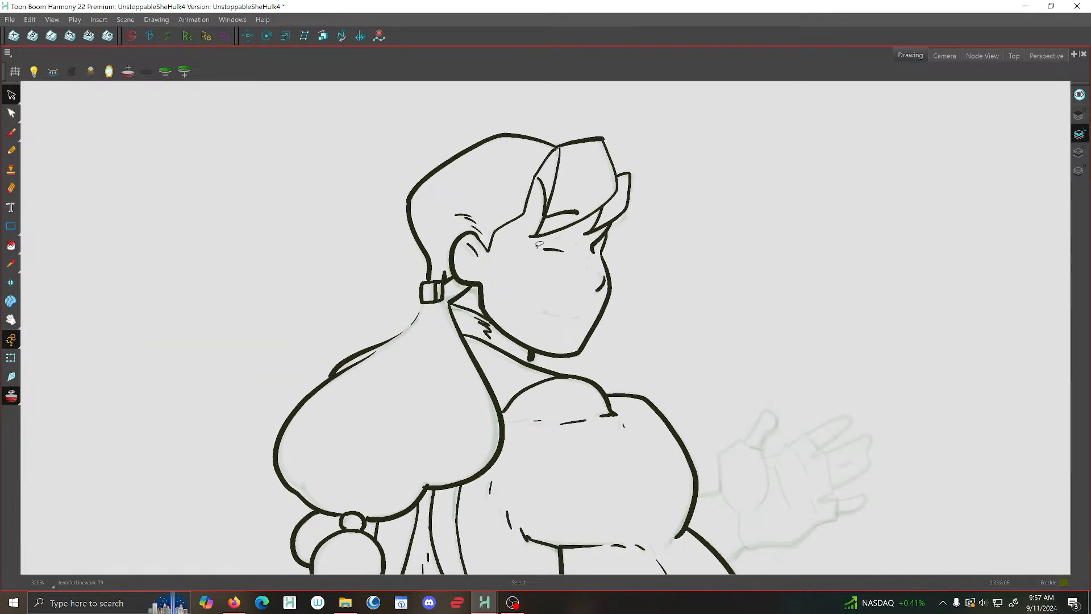
key("f")
key("f")
key("g")
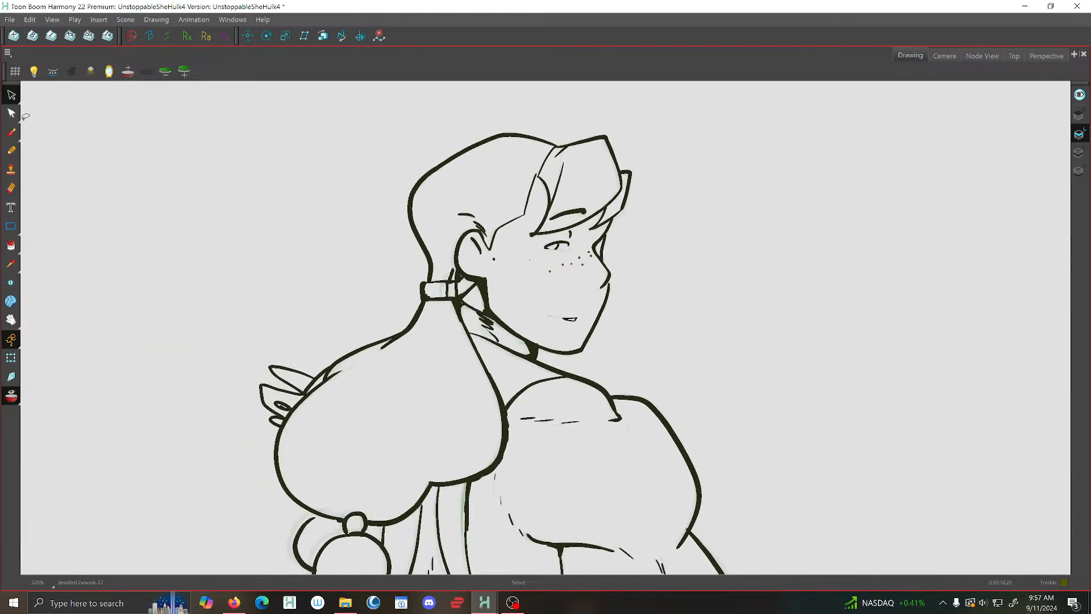
left_click(11, 133)
scroll(588, 263, "up", 3)
key("f")
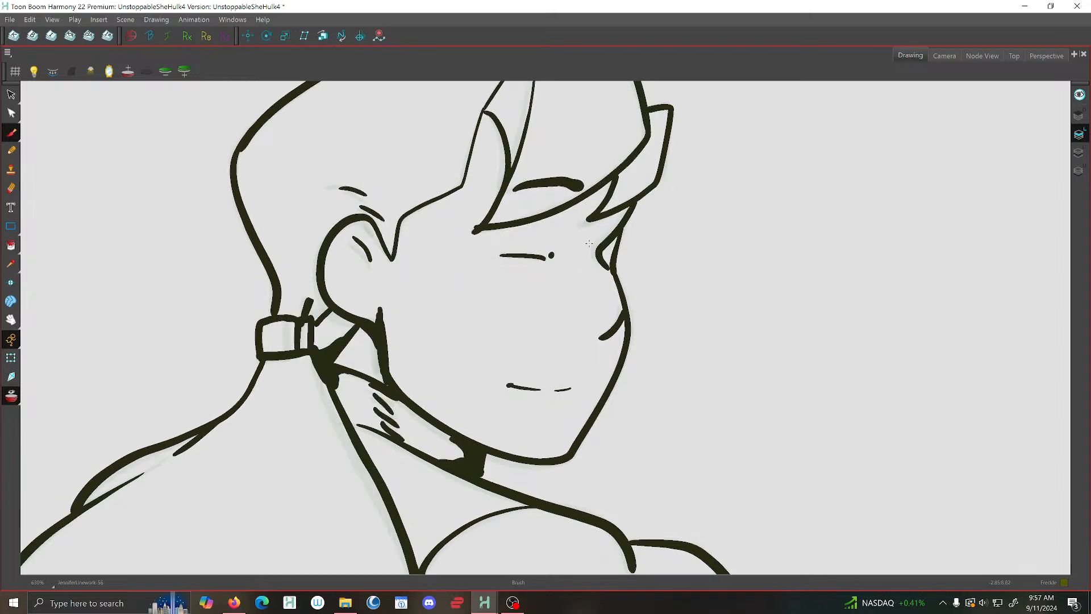
key("g")
key("g")
key("f")
key("g")
key("f")
left_click(554, 283)
key("g")
left_click(534, 287)
key("f")
key("g")
key("f")
key("g")
key("f")
key("f")
key("g")
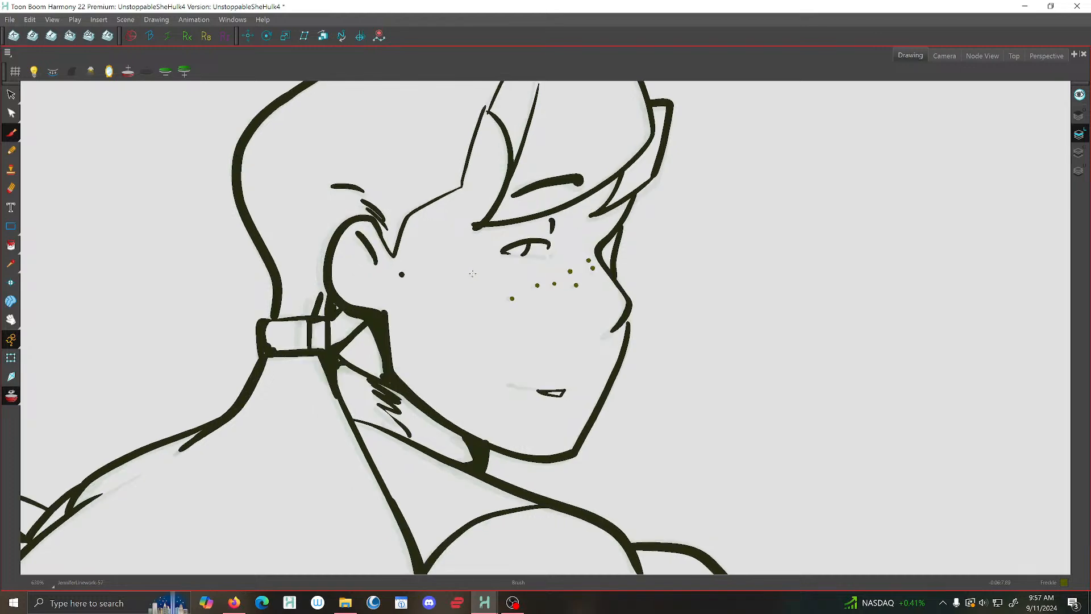
Try showing the previous drawing in the onion skin of the mouthless closed-eye drawing, and restore it to one next drawing
key("f")
key("Return")
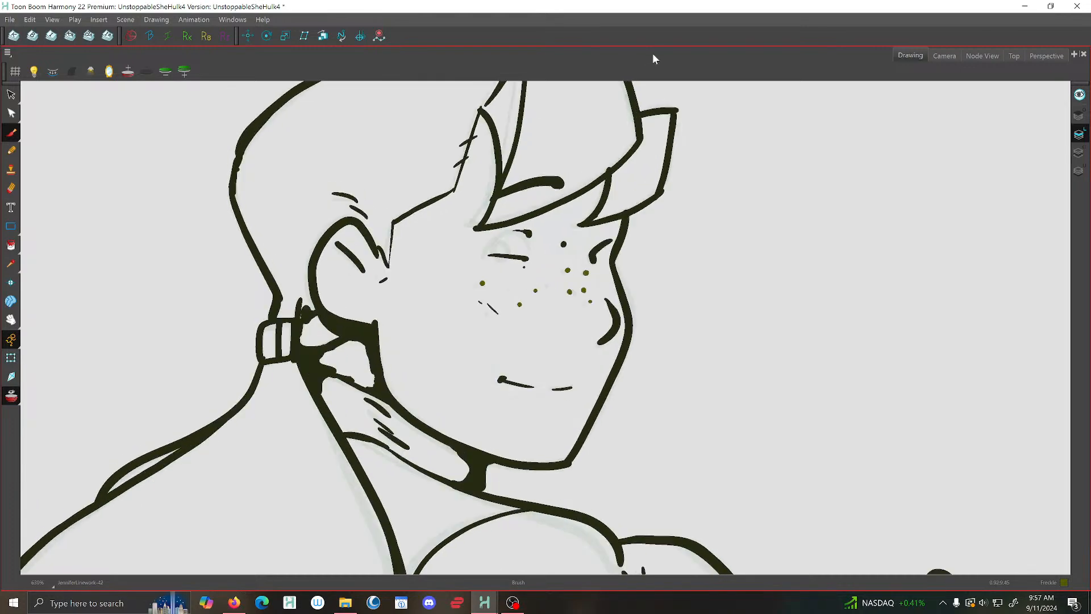
left_click(165, 71)
left_click(128, 71)
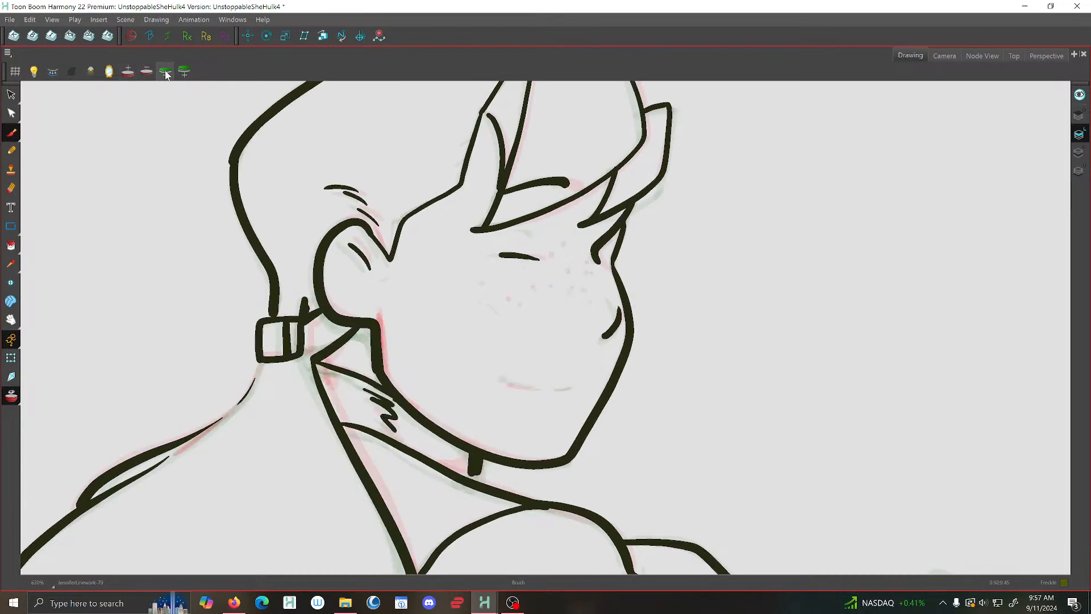
left_click(144, 74)
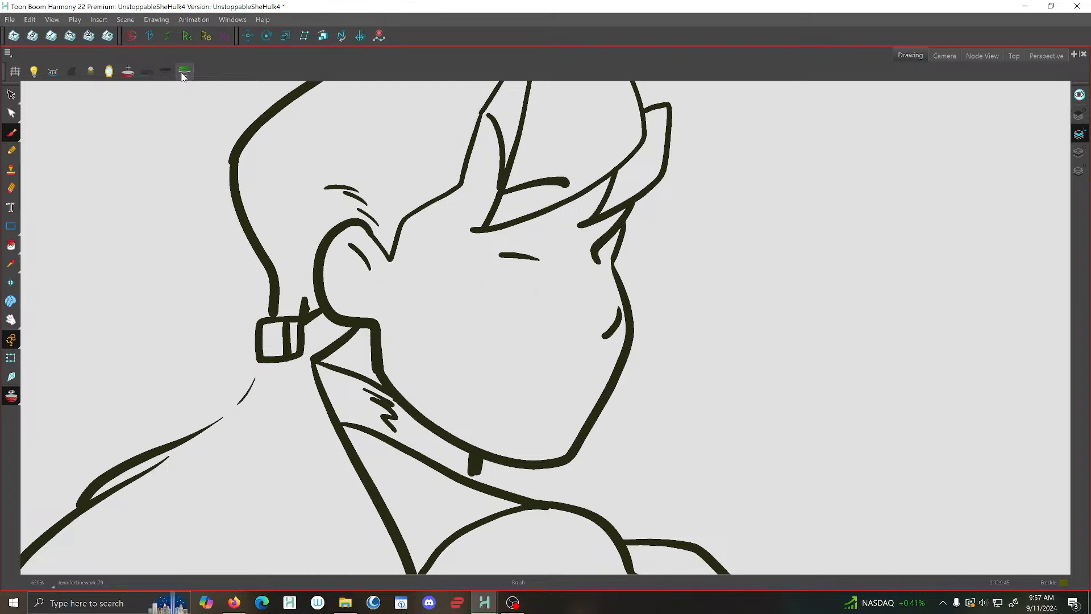
left_click(183, 72)
Try placing freckles on the cheek of the mouthless closed-eye drawing, using the onion skin and adjacent drawings as a guide
key("f")
key("f")
key("f")
key("f")
key("f")
key("f")
key("f")
key("f")
key("f")
key("f")
key("f")
key("f")
key("f")
key("f")
key("f")
key("f")
key("f")
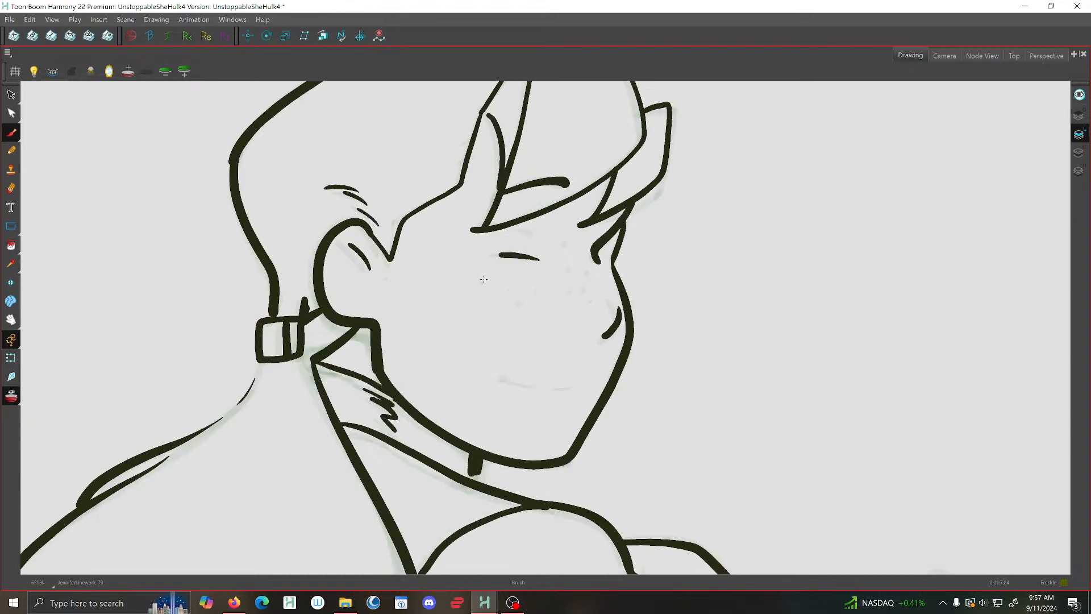
key("f")
left_click(527, 304)
key("g")
key("f")
key("g")
key("f")
key("f")
key("g")
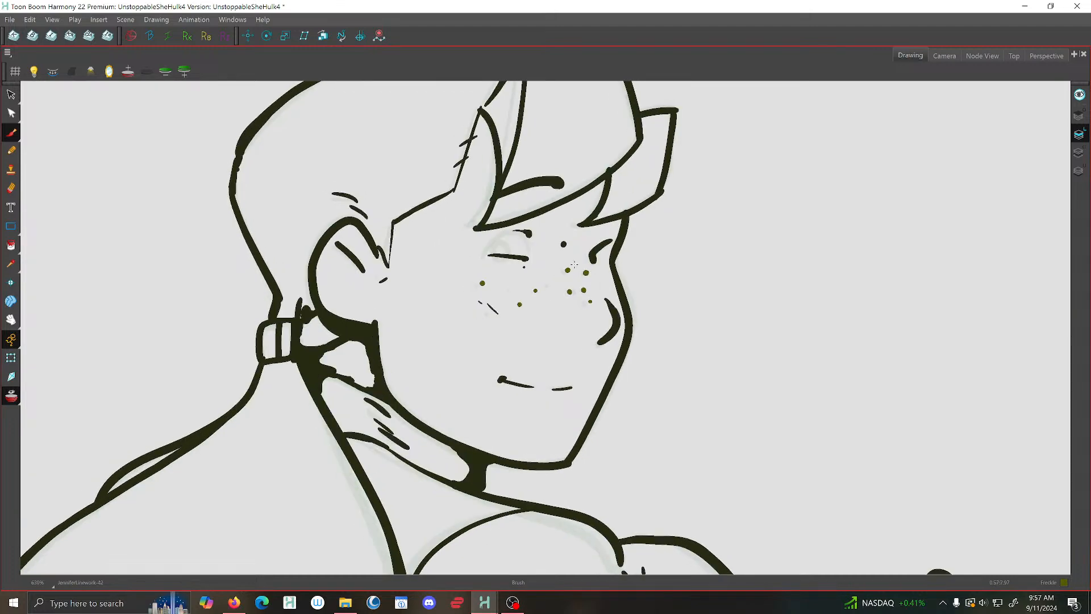
Compare the nose and cheek freckle positions between the closed-eye, smiling open-eyed and parted-lips drawings
key("g")
key("f")
key("f")
key("g")
key("g")
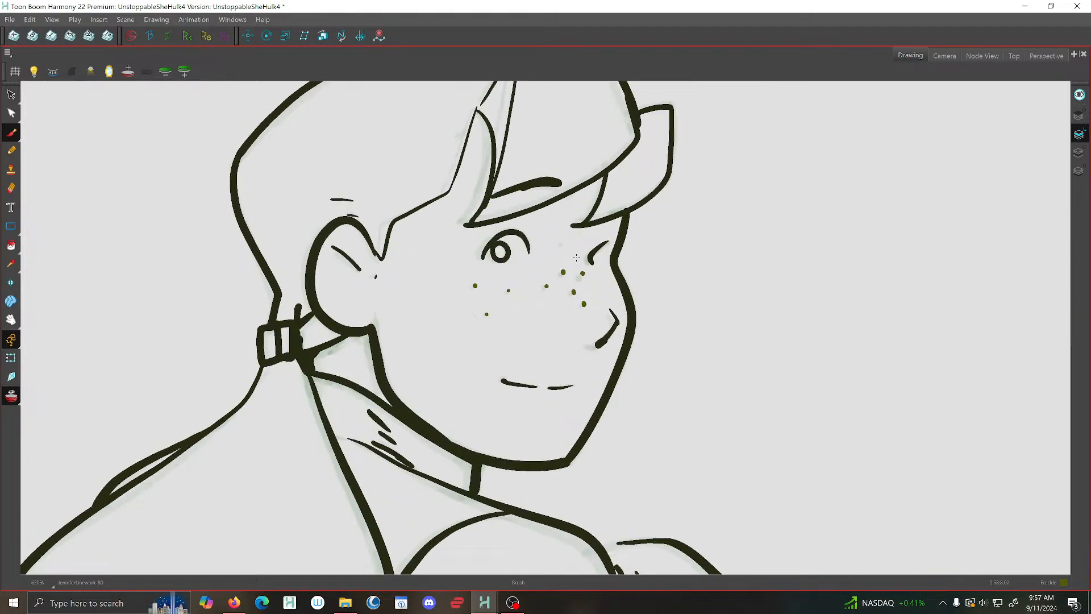
key("f")
key("g")
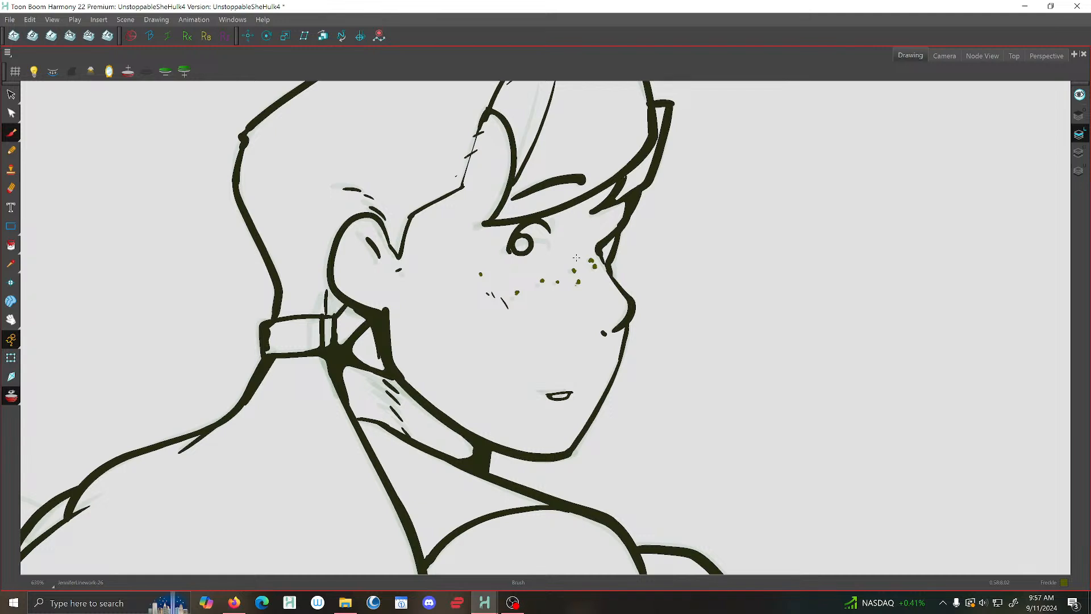
Try selecting the freckles beside the nose and pasting freckles into another head-turn drawing, checking the neighbouring drawings
key("alt+s")
mouse_move(563, 267)
left_mouse_down()
mouse_move(591, 278)
mouse_move(577, 262)
mouse_move(601, 269)
mouse_move(576, 253)
left_mouse_up()
key("g")
key("g")
key("g")
key("g")
key("g")
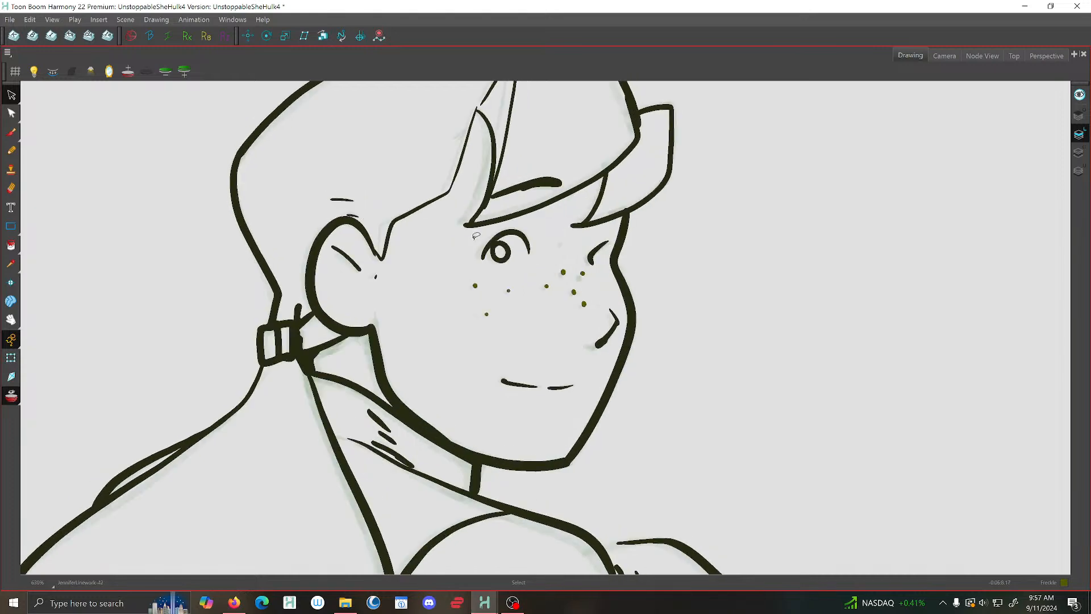
key("ctrl+v")
key("g")
key("g")
key("g")
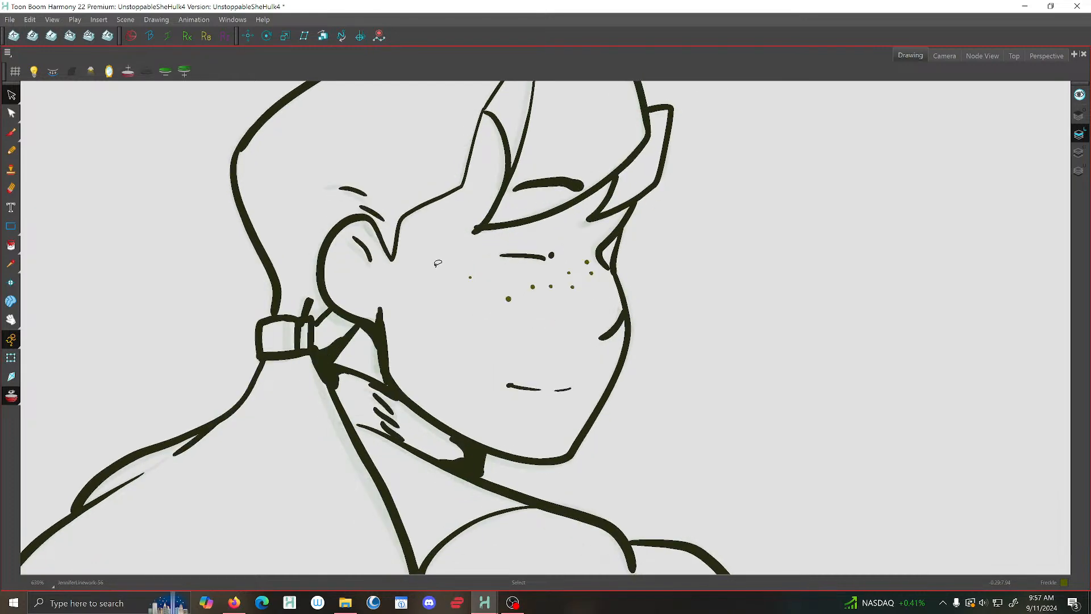
key("g")
key("g")
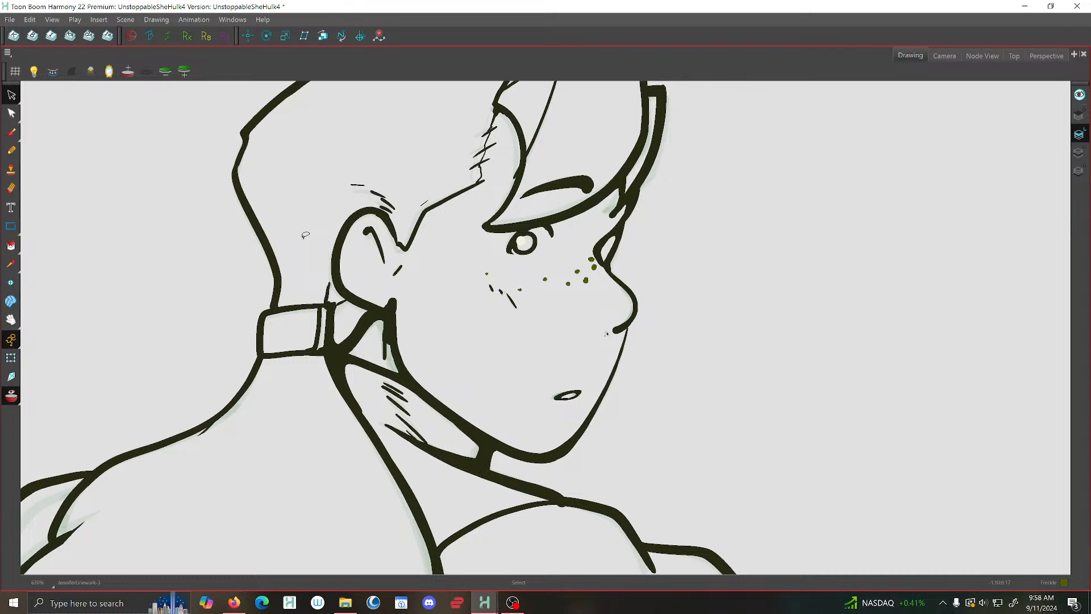
Show the previous drawing in the onion skin and add freckles across the cheek in the wide-eyed in-between drawing without freckles
key("alt+b")
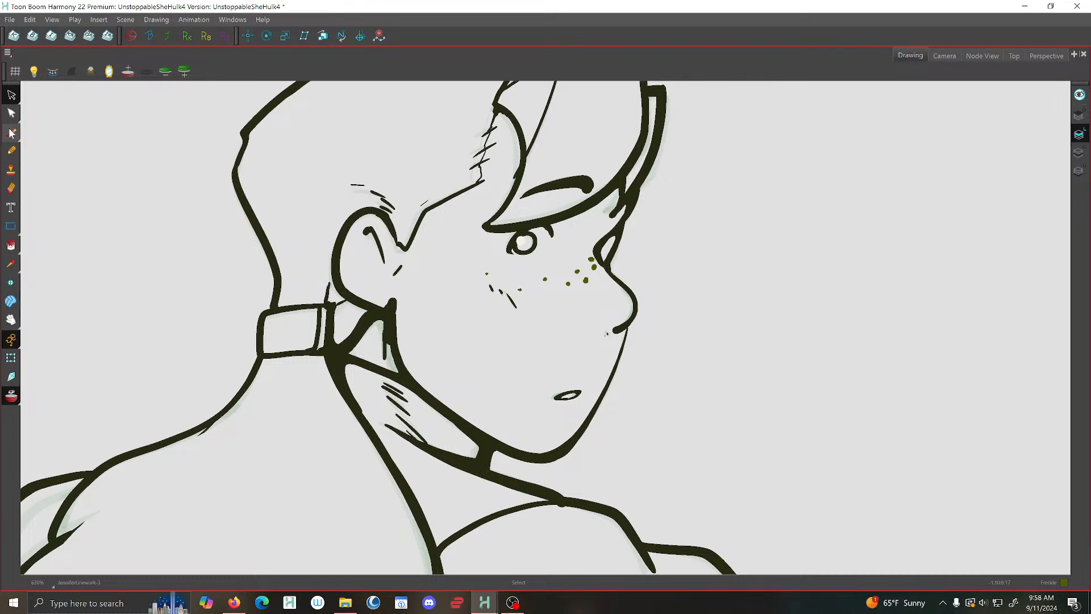
key("g")
key("f")
key("g")
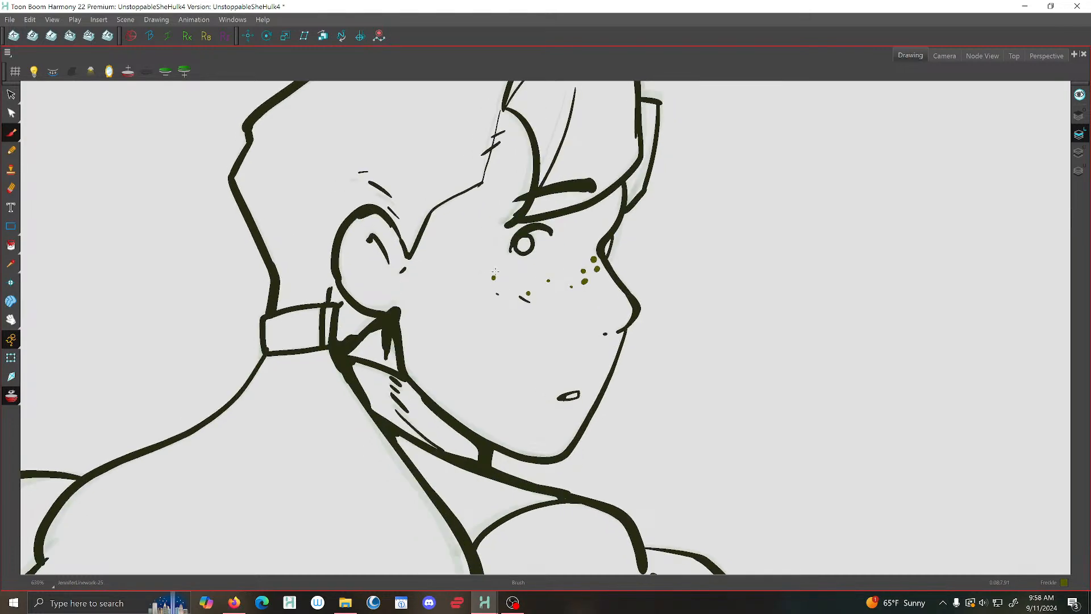
key("g")
left_click(135, 69)
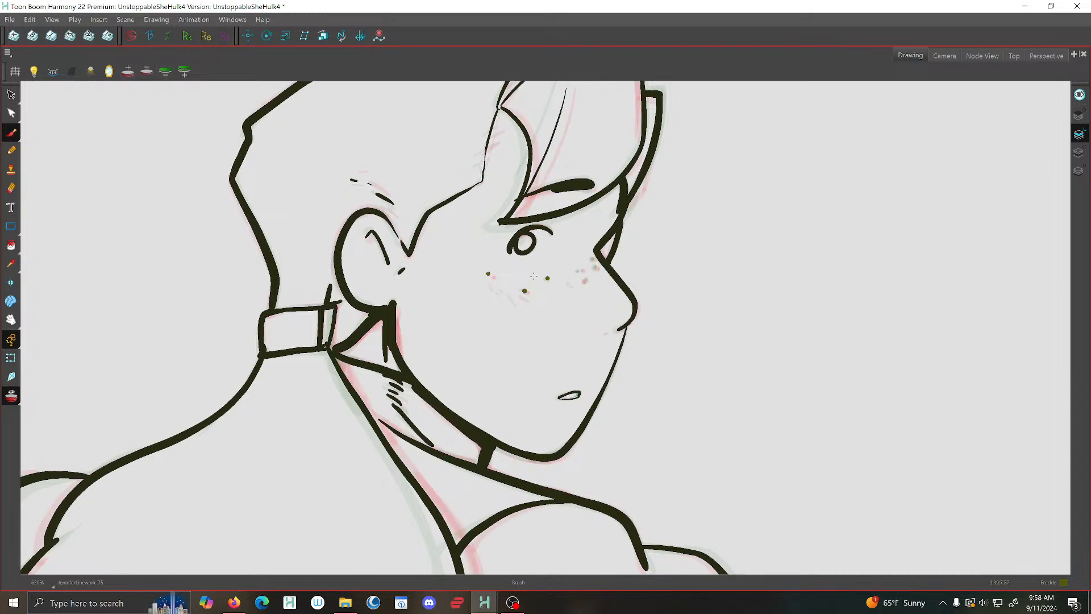
left_click(11, 95)
left_click(12, 132)
key("g")
Hide the onion skin, compare the adjacent drawings, and erase the cheek freckle nearest the nose in the wide-eyed in-between drawing
left_click(8, 398)
key("g")
key("g")
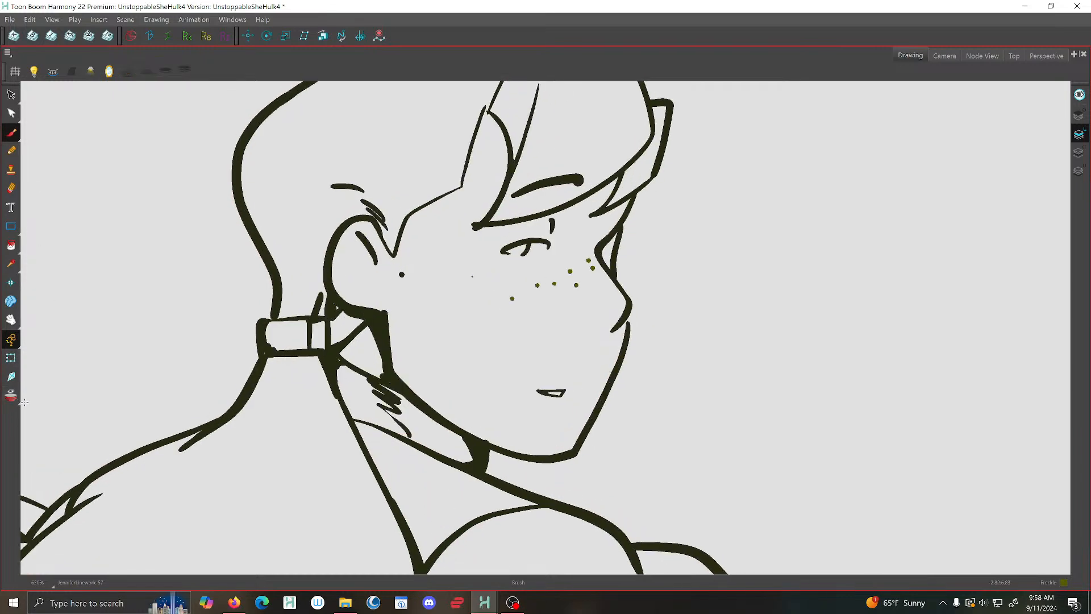
key("f")
key("f")
key("f")
key("f")
key("f")
key("f")
key("g")
key("g")
key("g")
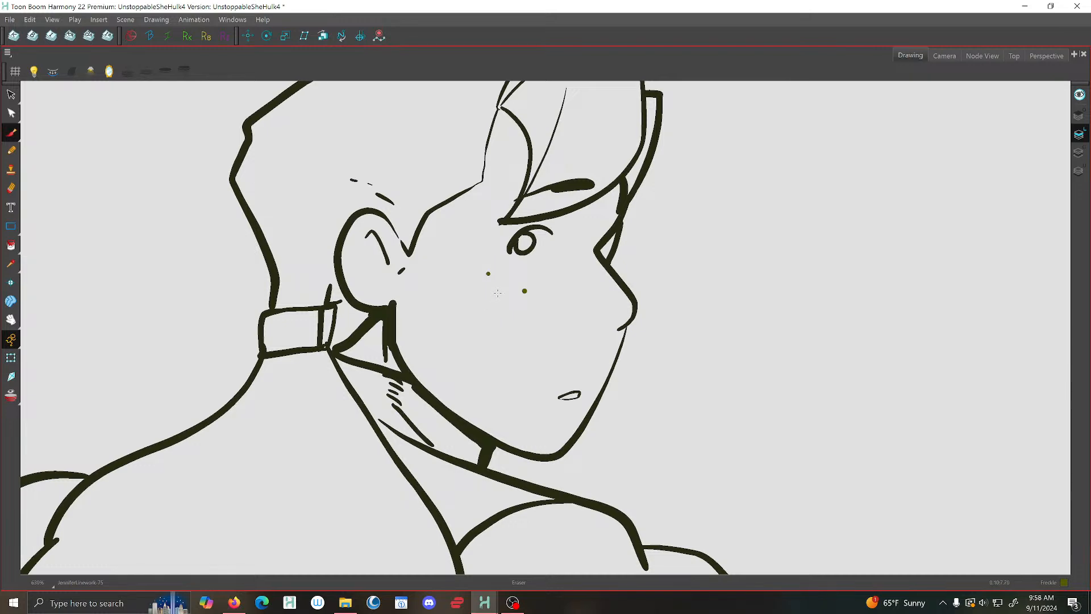
key("g")
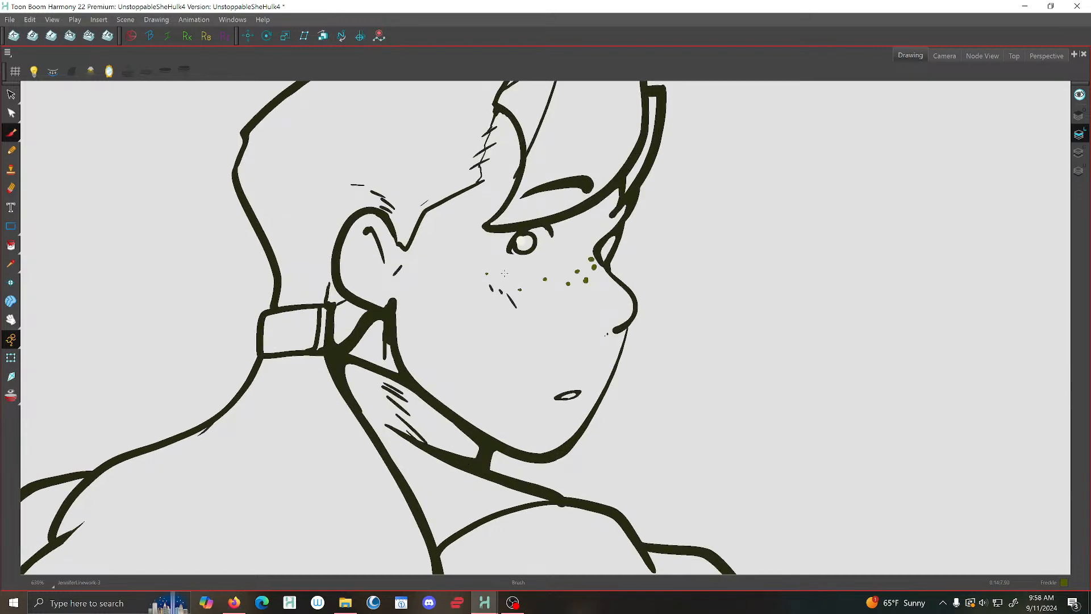
key("f")
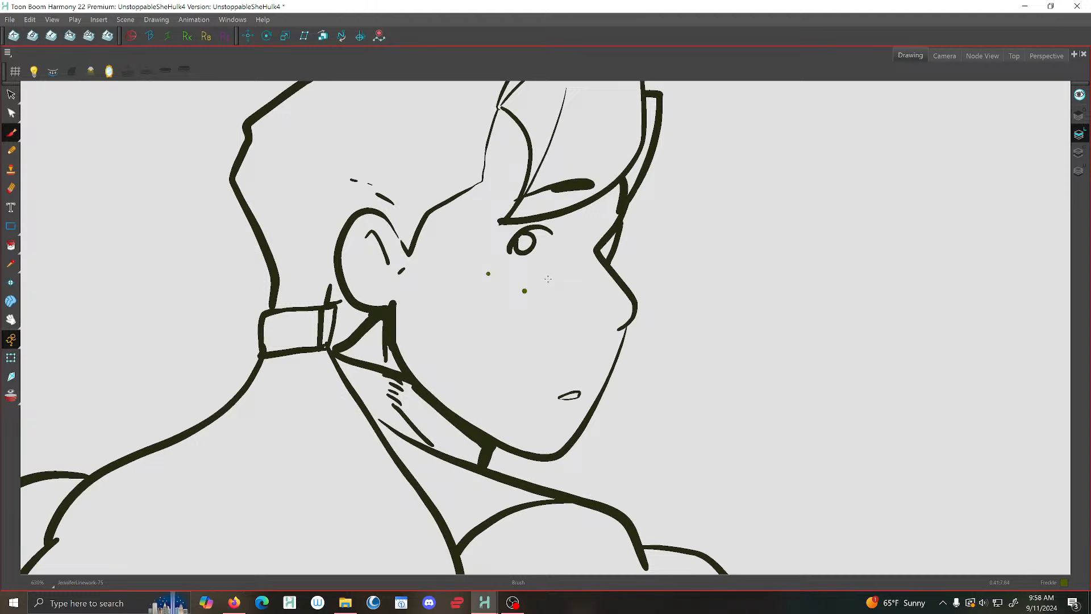
key("g")
key("f")
key("g")
key("f")
key("f")
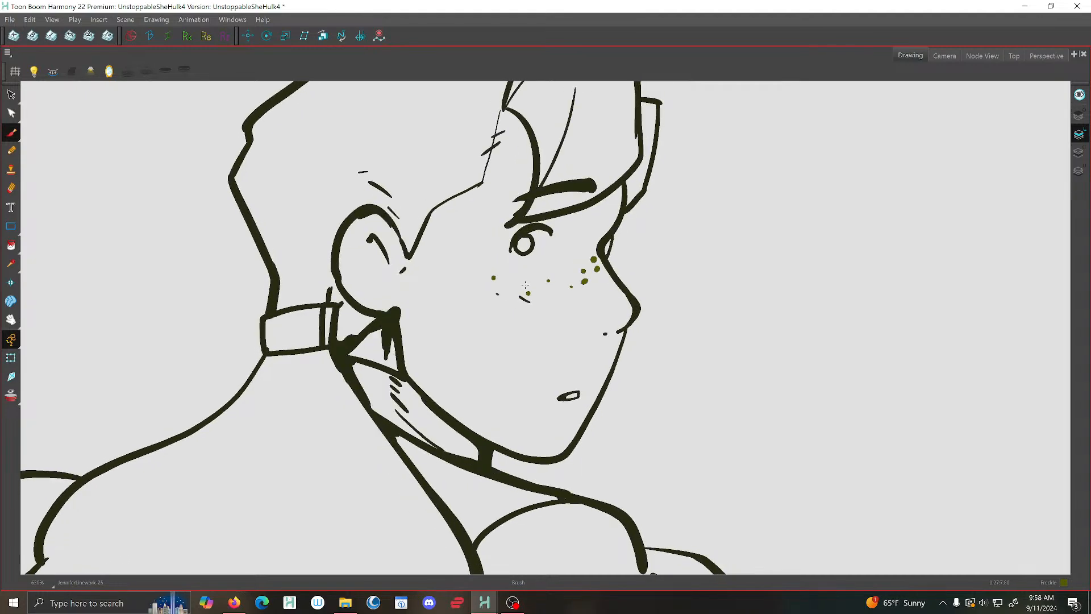
Step through the head turn without onion skin to examine the freckle spacing from the wide-eyed to the closed-eye drawings
key("f")
key("f")
key("f")
key("f")
key("f")
key("f")
key("f")
key("f")
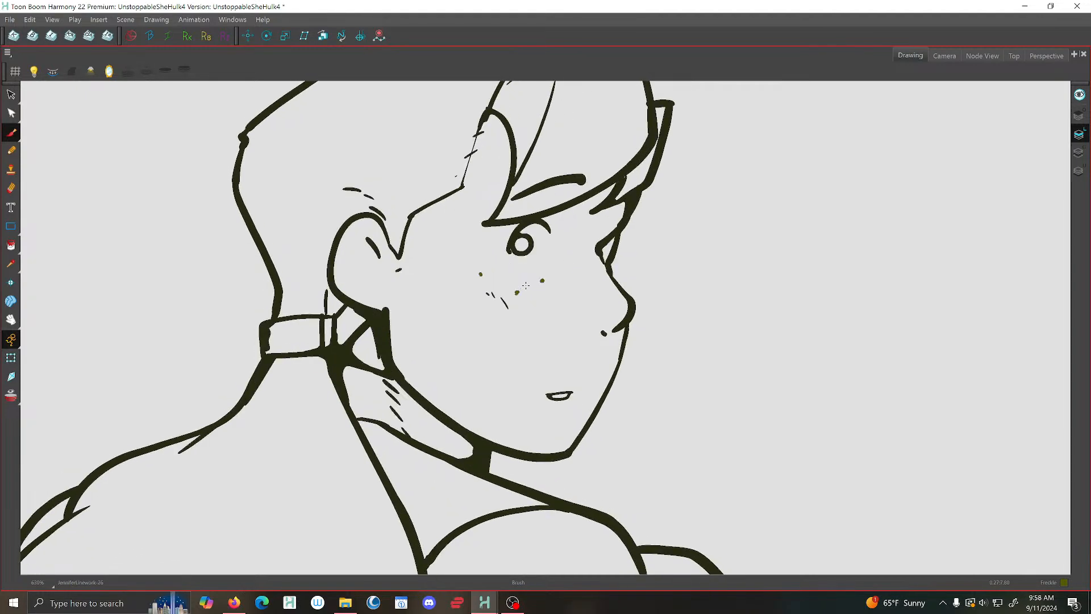
key("g")
key("f")
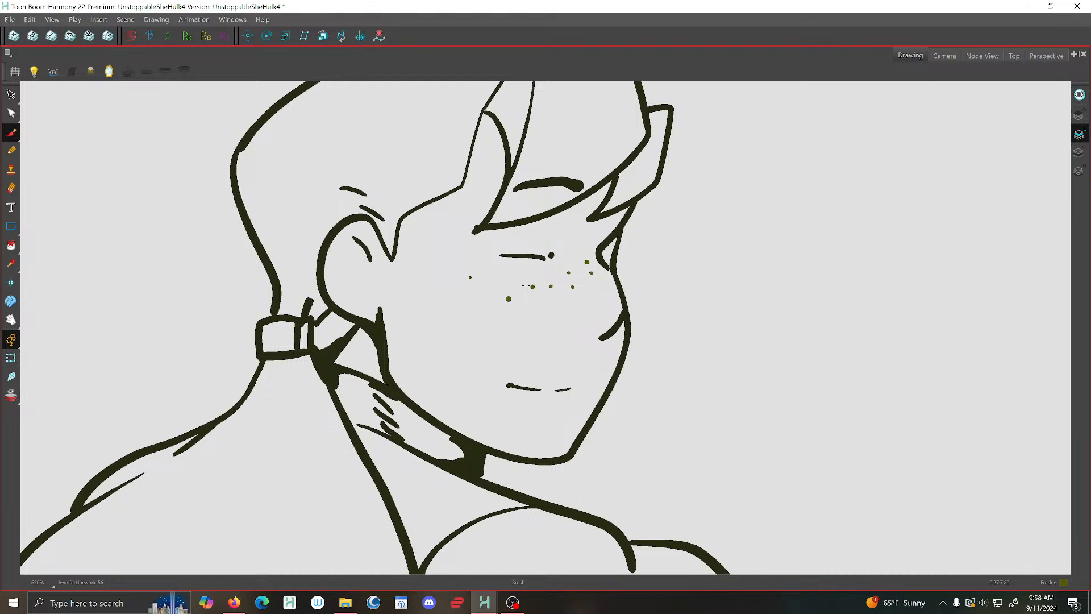
key("f")
Turn the onion skin on and check how the freckles align between the half-open-eye and closed-eye smiling drawings
key("alt+o")
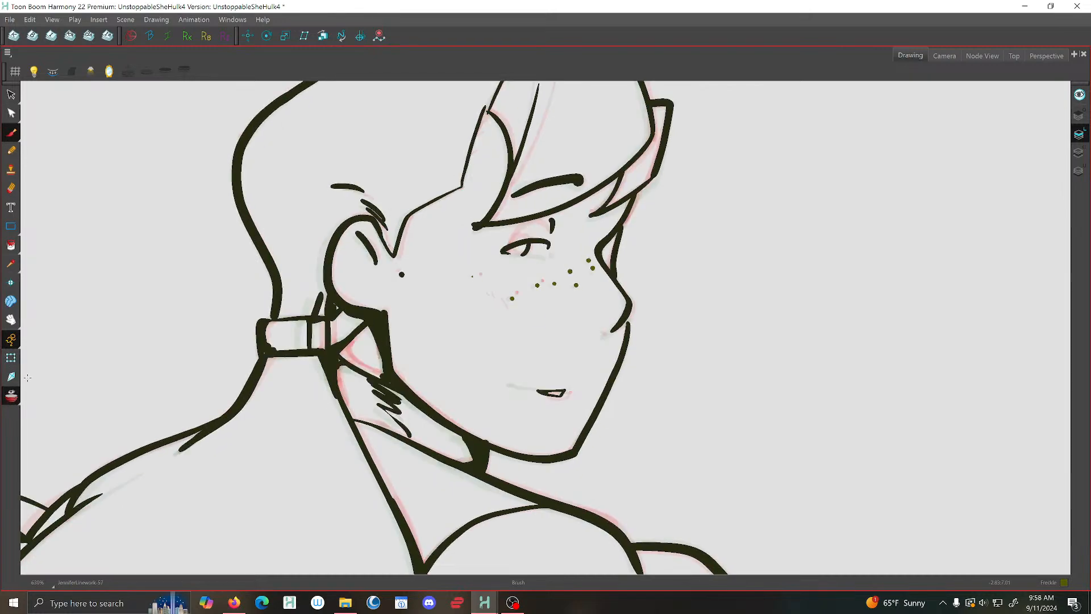
key("f")
key("f")
key("f")
key("f")
key("f")
key("f")
key("g")
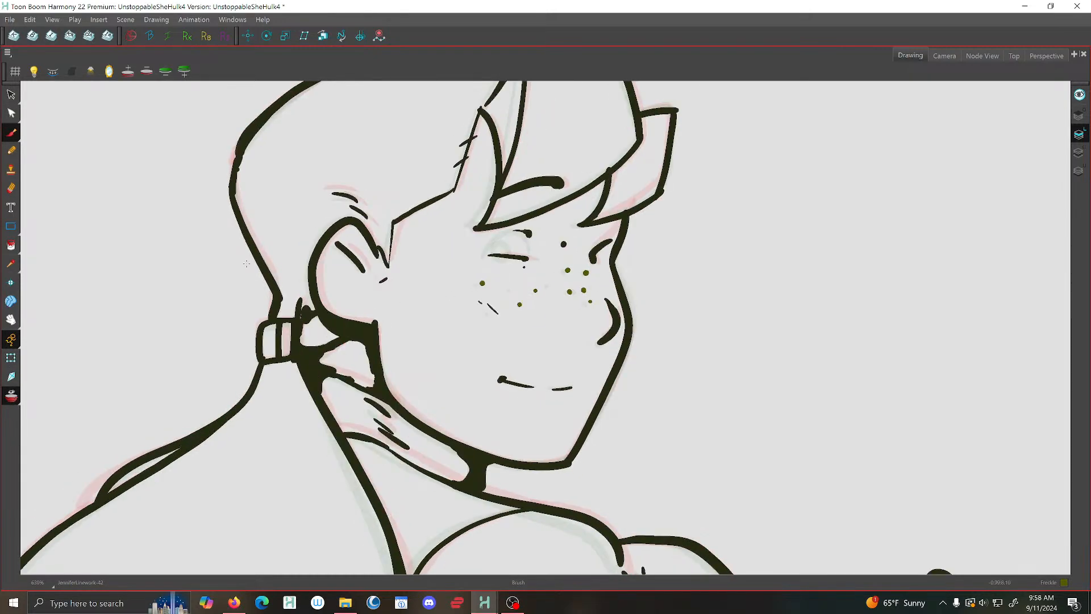
Turn the onion skin off and review the freckles drawing by drawing through the smiling poses to the mouthless closed-eye drawing
left_click(17, 395)
key("g")
key("g")
key("f")
key("f")
key("f")
key("f")
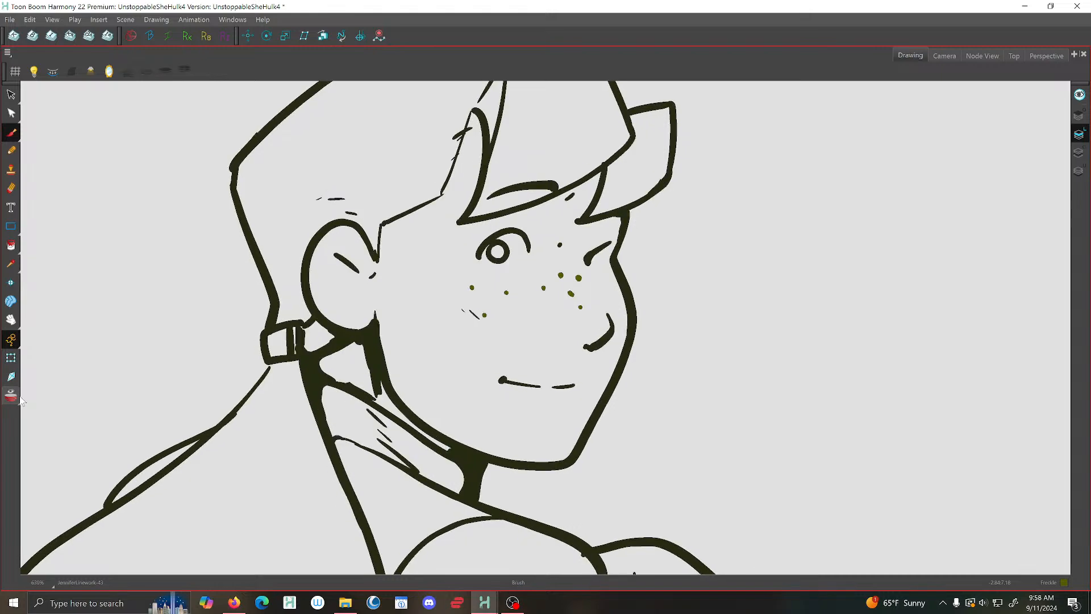
key("g")
key("g")
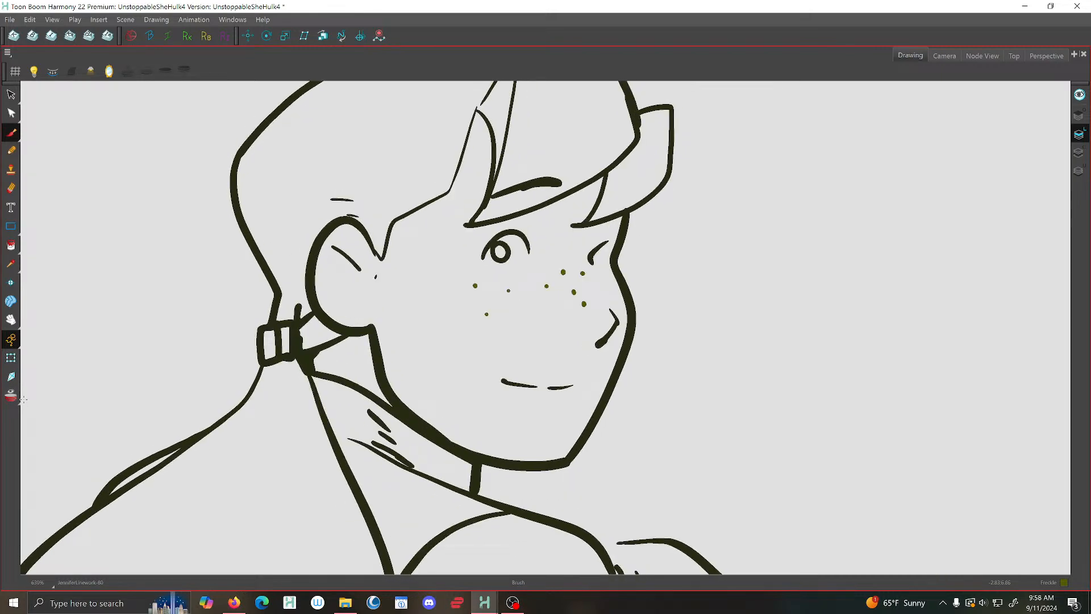
key("g")
key("g")
key("g")
key("g")
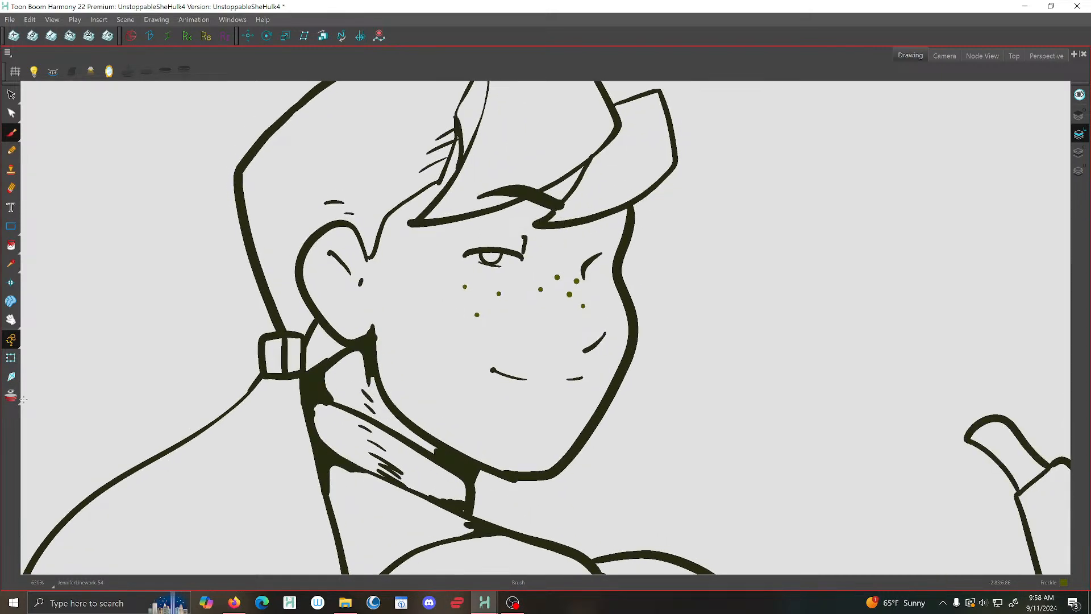
key("g")
key("g")
key("g")
key("g")
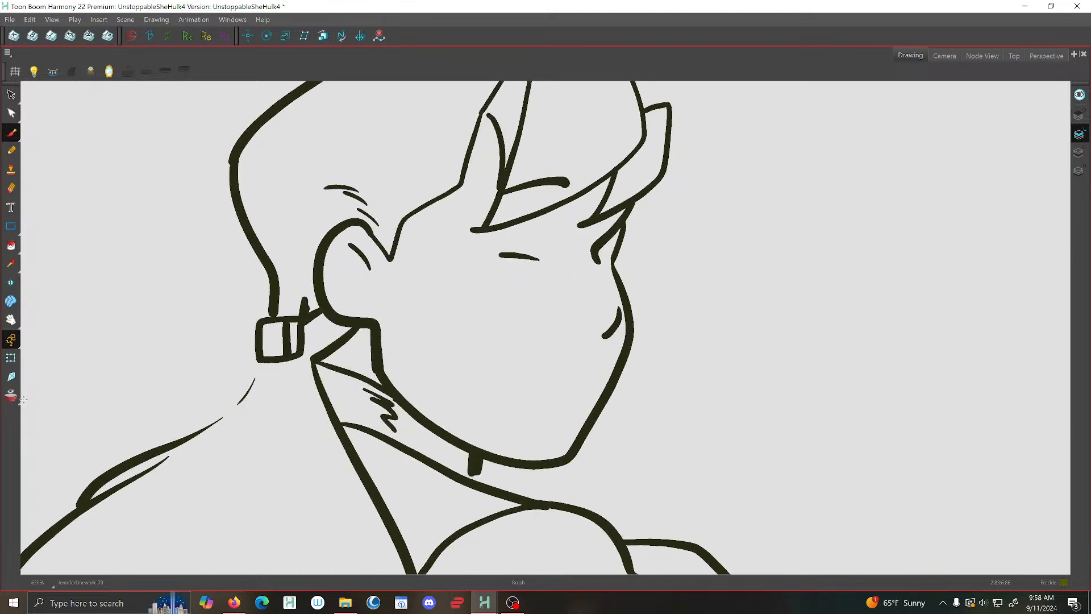
Switch to the Eraser and remove the stray cheek freckle nearest the ear in the wide-eyed, open-mouthed drawing
key("g")
key("g")
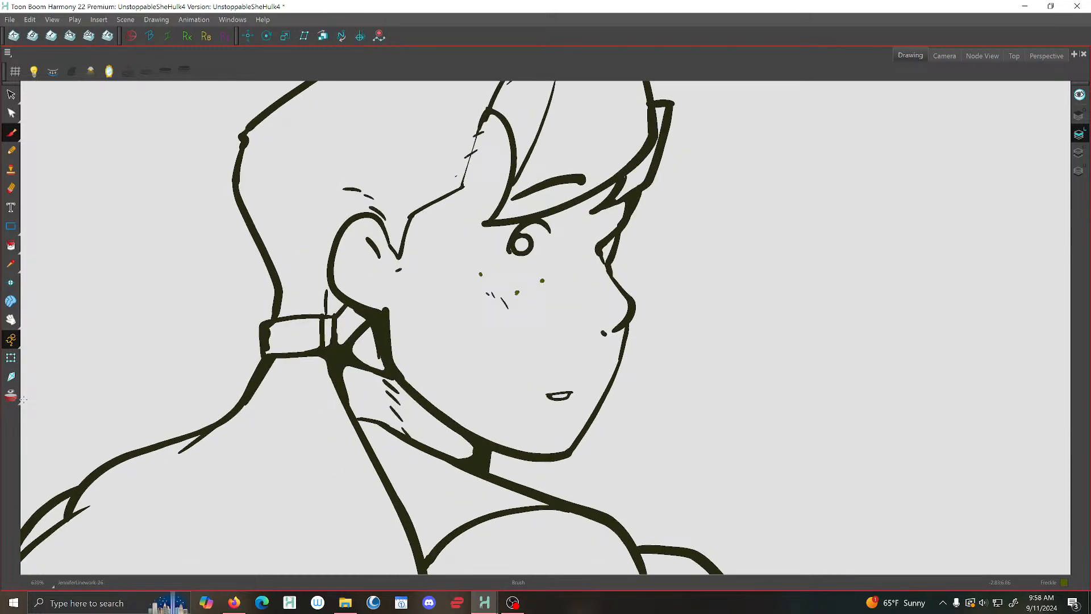
left_click(11, 188)
key("g")
key("g")
key("g")
key("g")
key("g")
key("g")
key("g")
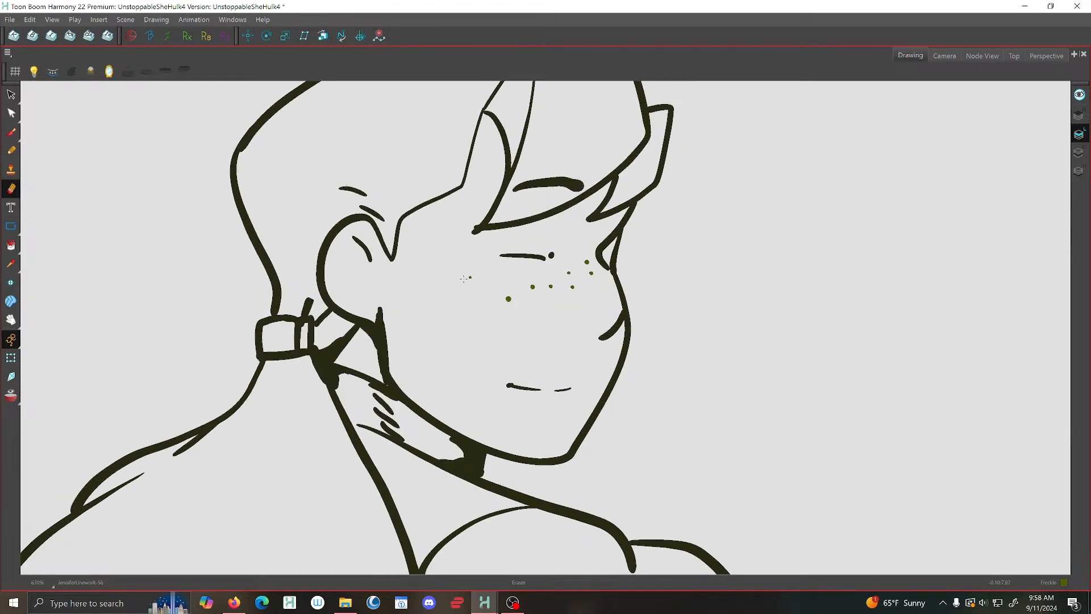
key("g")
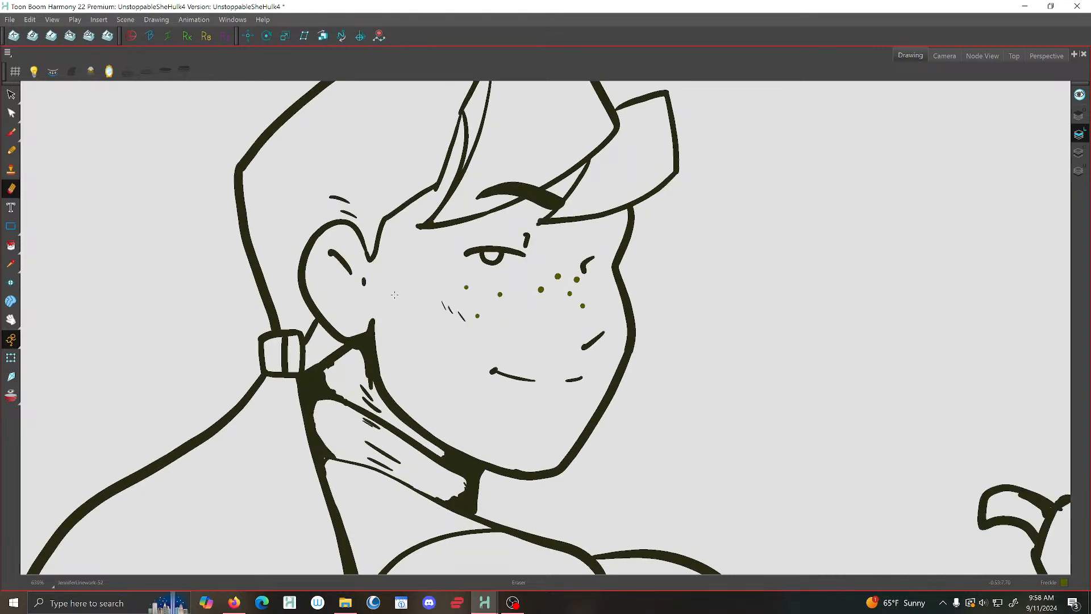
Step through the smiling, closed-eye and wide-eyed drawings to examine the freckle spacing across the head turn
key("g")
key("g")
key("g")
key("g")
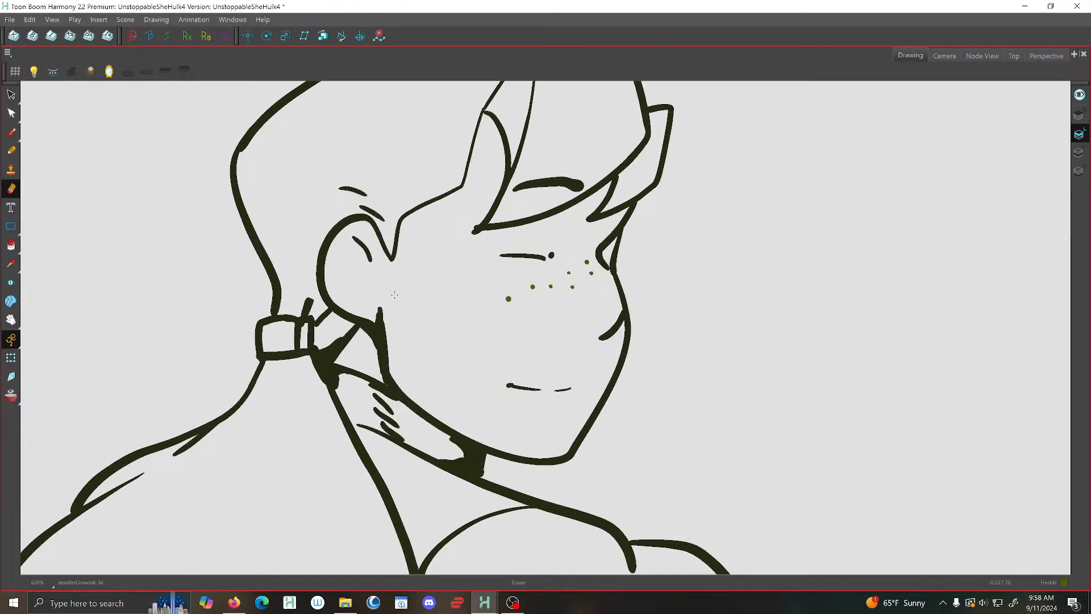
key("f")
key("g")
key("g")
key("g")
key("g")
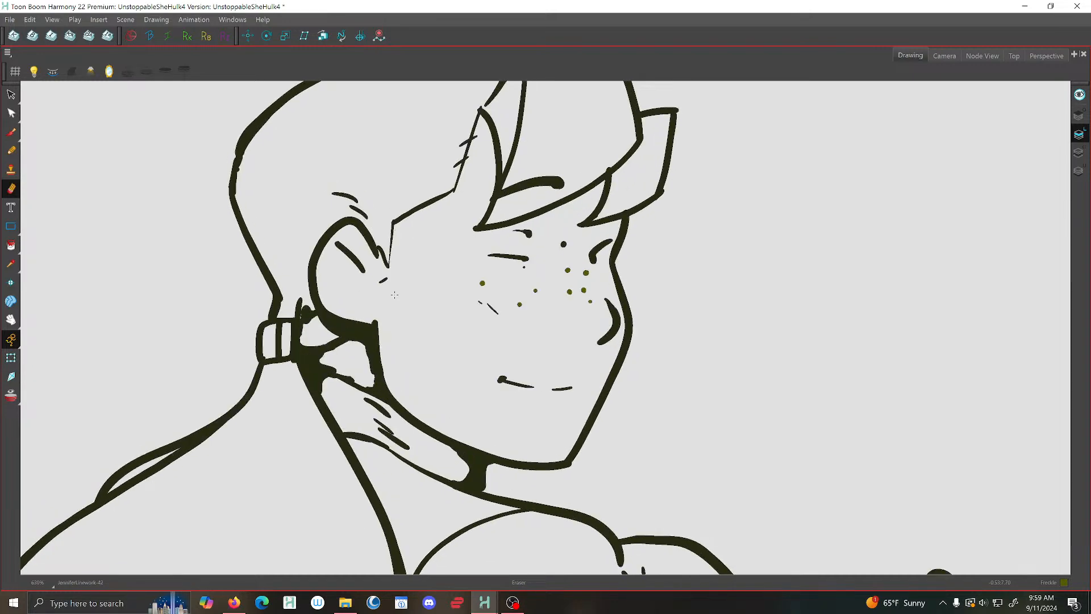
key("f")
key("f")
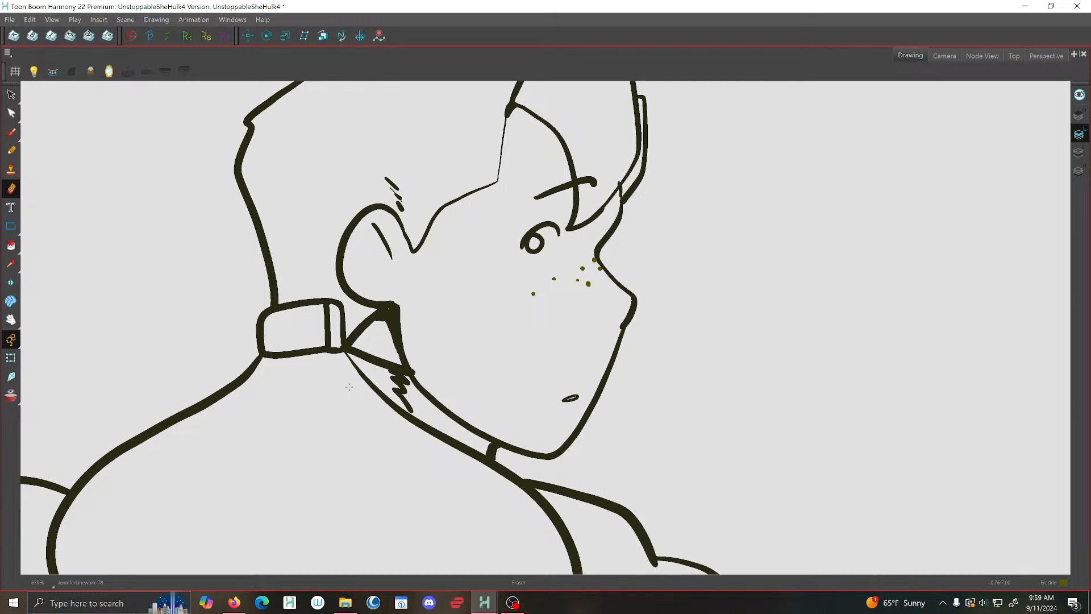
Save the scene and switch back to the Brush tool
left_click(10, 19)
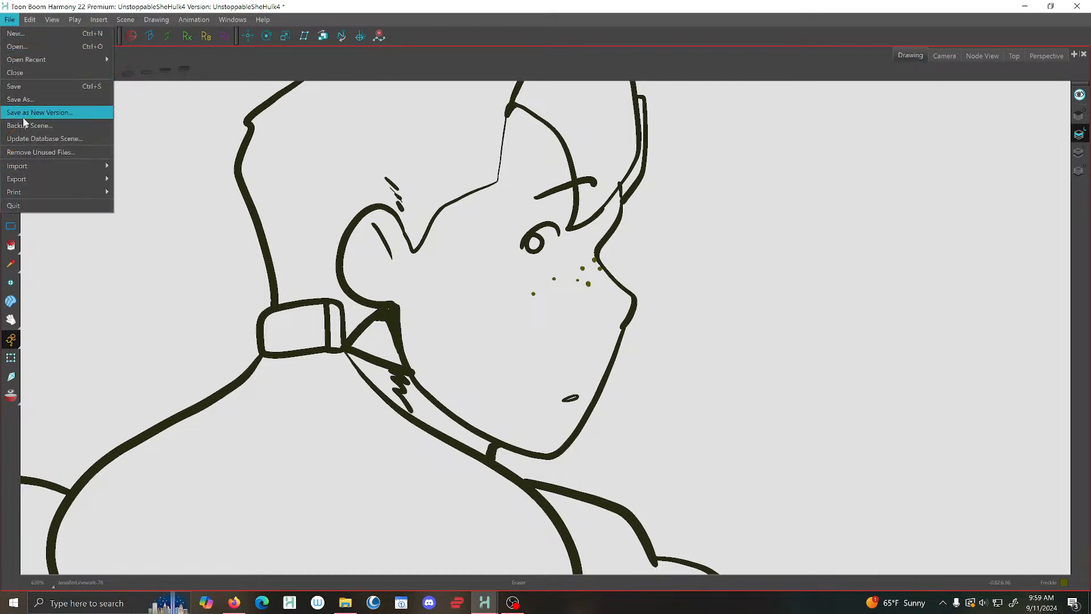
left_click(20, 90)
left_click(11, 134)
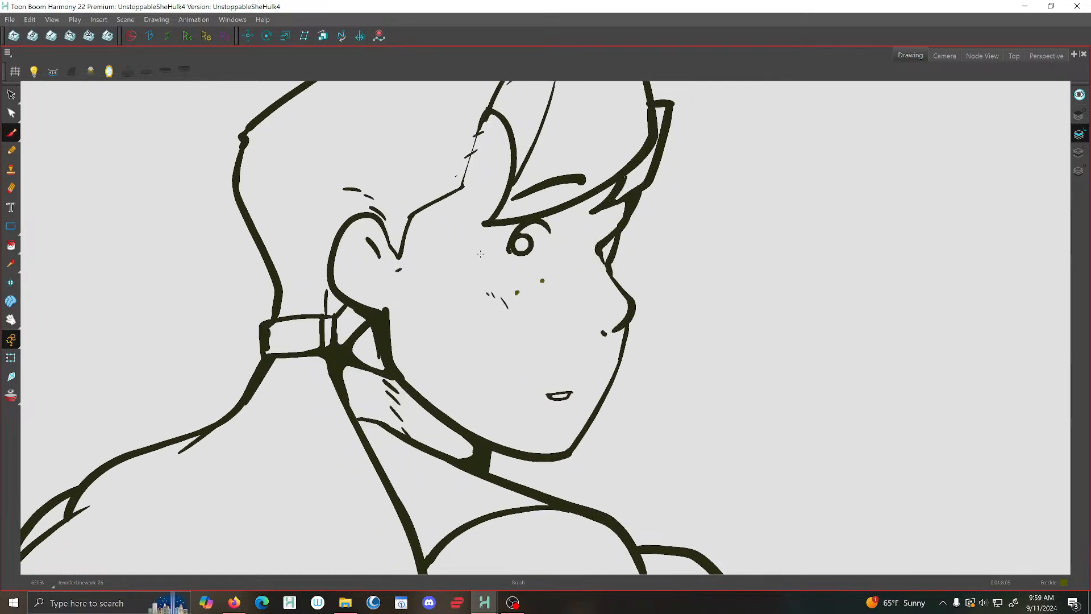
Turn the onion skin on and paint two freckles on the cheek near the nose in the wide-eyed drawing lacking them
key("comma")
key("comma")
key("comma")
left_click(11, 395)
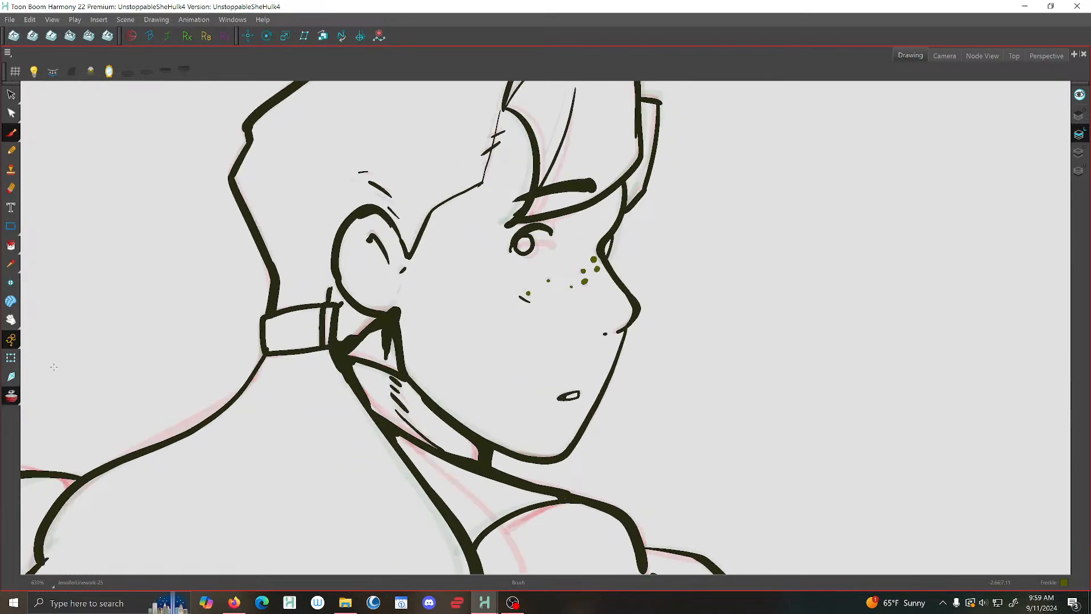
key("comma")
key("comma")
key("period")
key("period")
key("comma")
key("period")
left_click(581, 271)
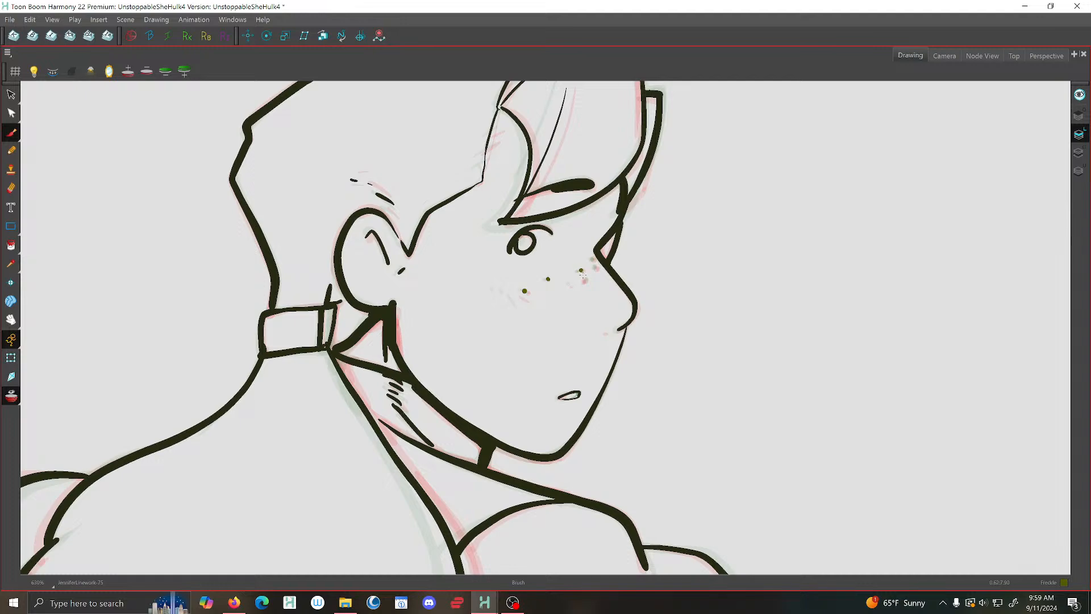
left_click(584, 281)
Add two freckles at the nose bridge and one on the inner cheek, matching them against the adjacent drawing
key("comma")
key("period")
left_click(592, 259)
left_click(596, 268)
key("comma")
key("period")
left_click(569, 283)
key("comma")
key("period")
Paint the missing nose and inner-cheek freckles in the adjacent wide-eyed in-between, and check them with the onion skin off
key("comma")
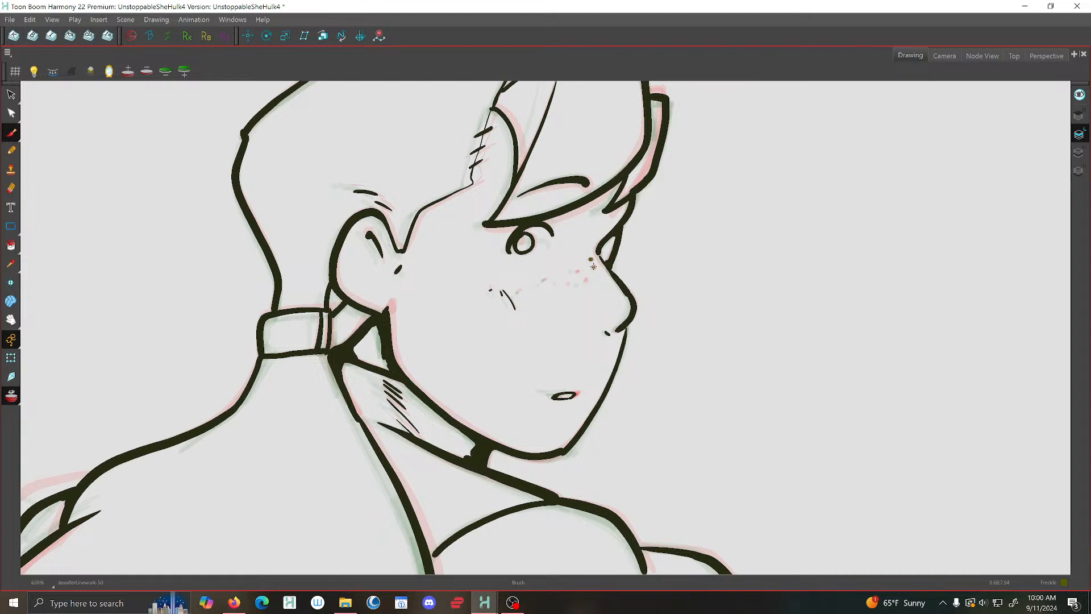
left_click(581, 282)
left_click(11, 396)
key("comma")
key("period")
key("period")
key("period")
key("period")
key("comma")
key("comma")
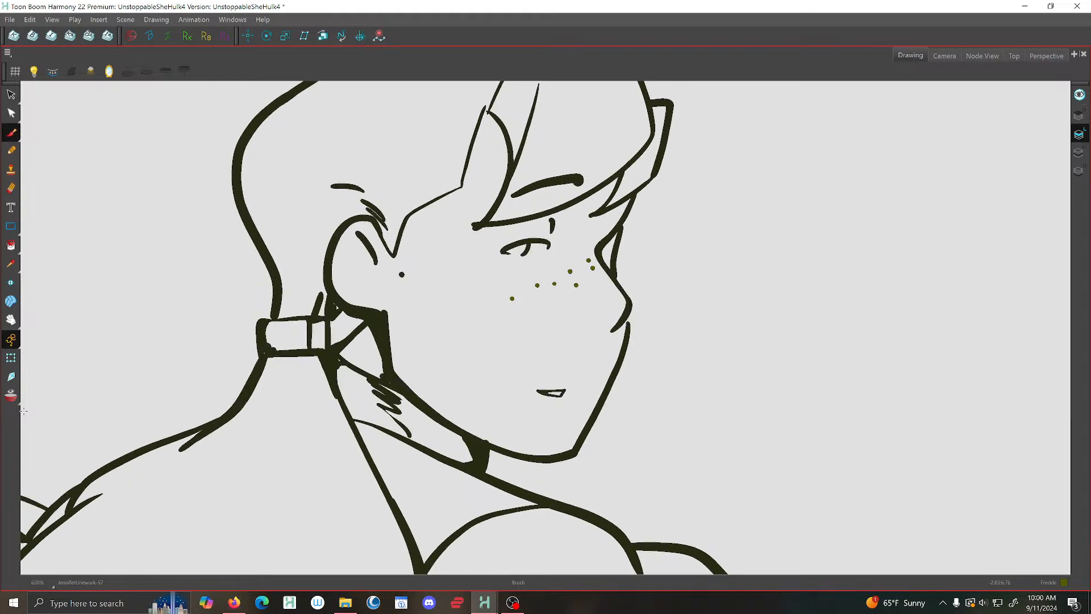
Turn the onion skin on and add the missing freckles beside the nose in the wide-eyed drawing with two cheek freckles
left_click(10, 395)
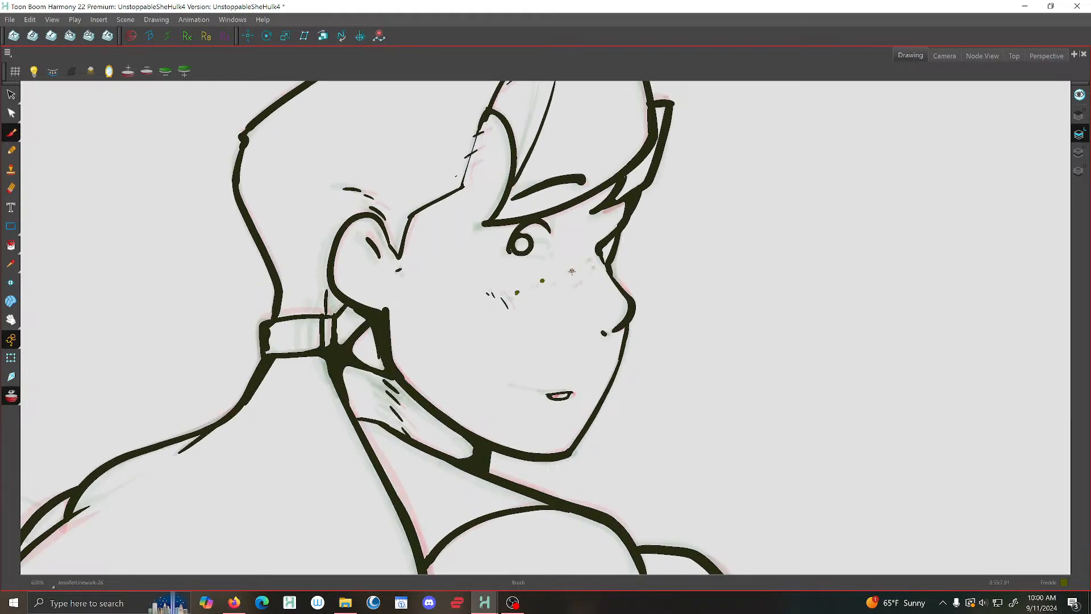
key("period")
key("period")
key("period")
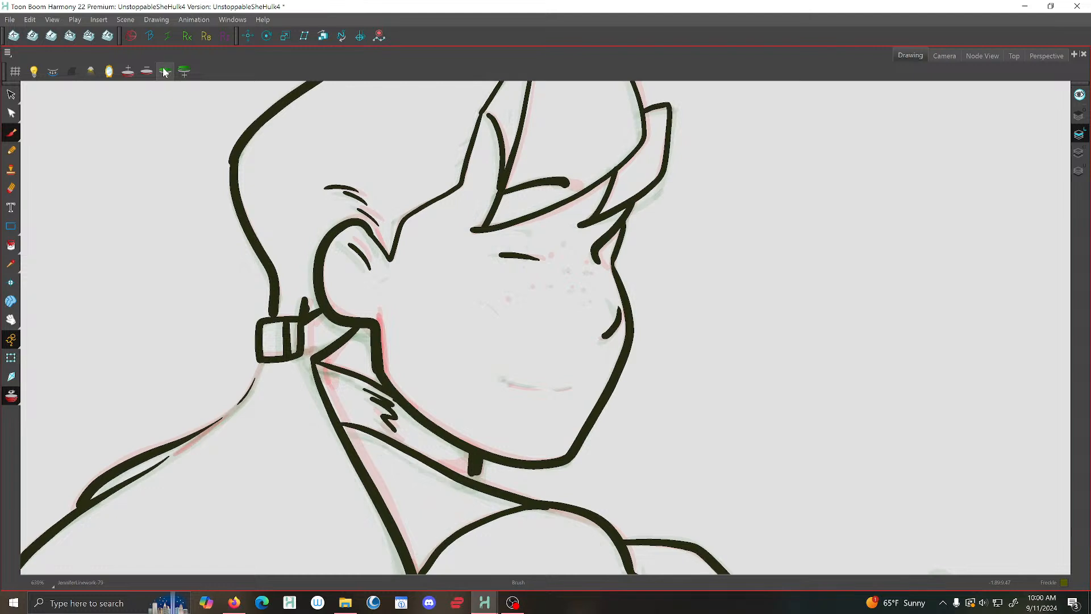
key("comma")
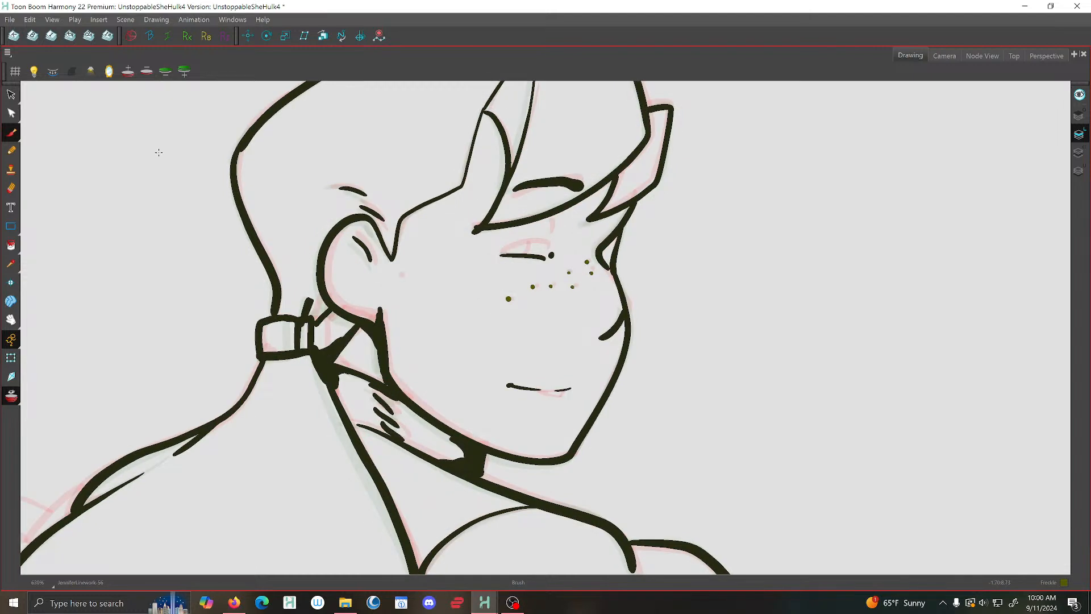
Turn the onion skin off, switch to the Eraser, and check the freckles between the closed-eye and wide-eyed drawings
left_click(13, 399)
left_click(12, 188)
key("period")
key("comma")
key("comma")
key("comma")
key("comma")
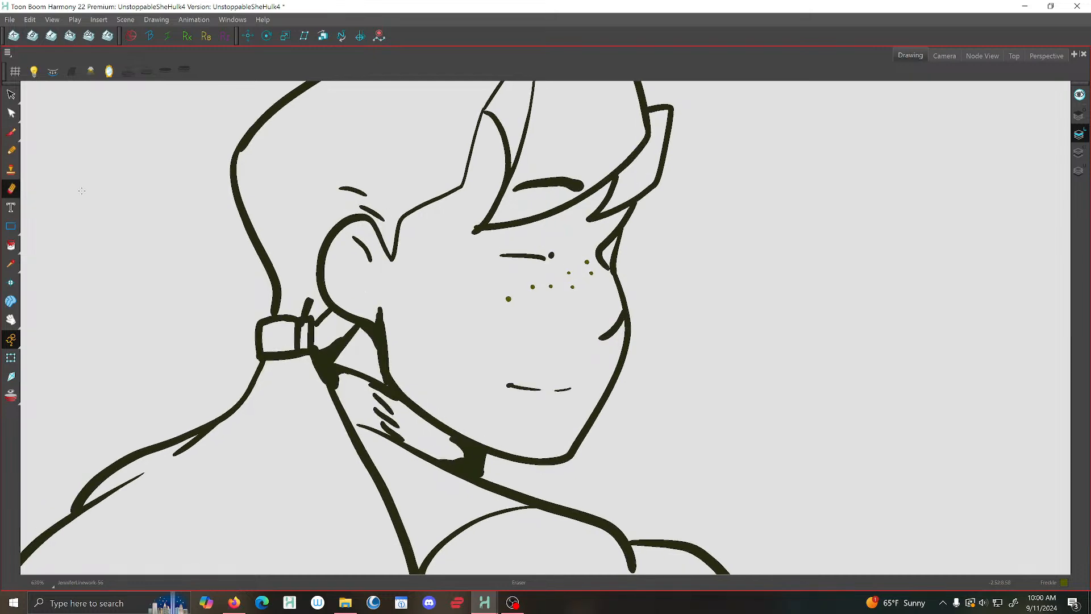
key("period")
key("period")
key("period")
key("period")
key("period")
key("period")
key("period")
key("period")
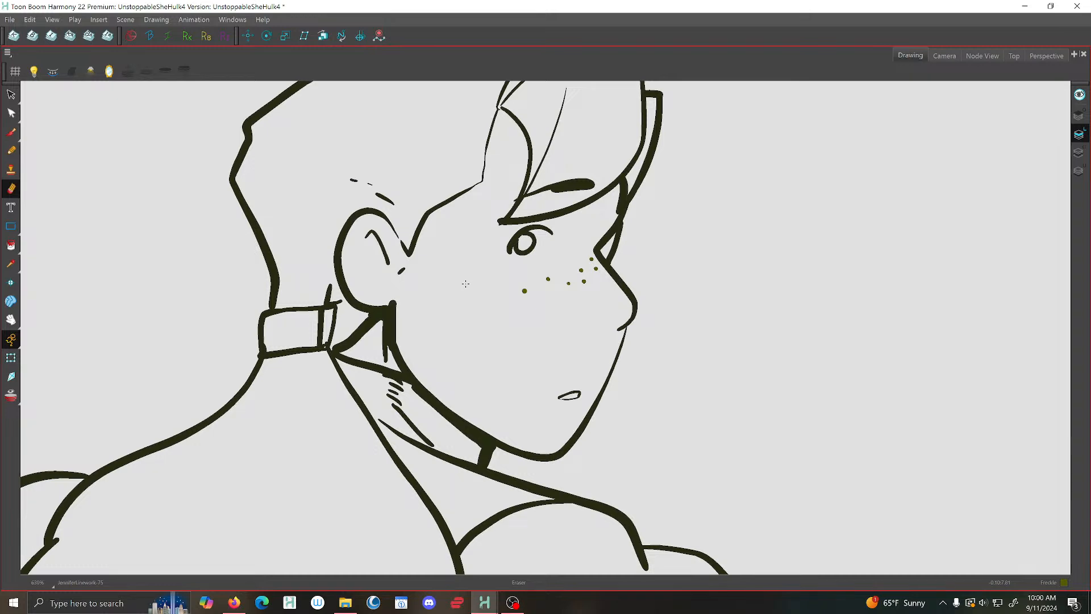
Compare the face freckles close up, back and forth between the wide-eyed side-facing and smiling drawings
key("comma")
key("comma")
key("comma")
key("comma")
key("comma")
key("comma")
key("comma")
key("comma")
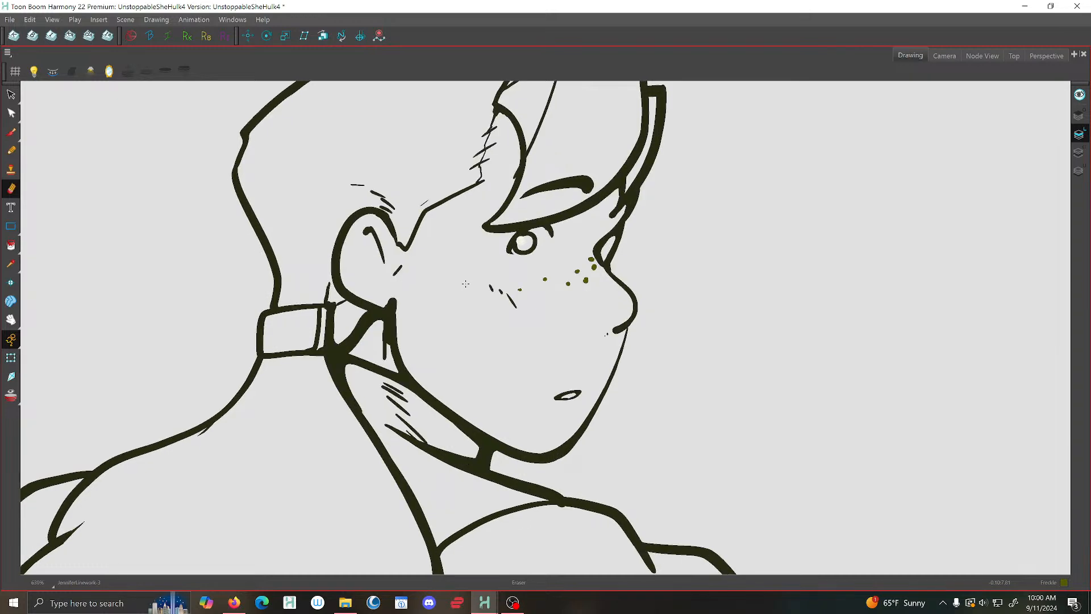
key("period")
key("period")
key("period")
key("period")
key("period")
key("period")
key("period")
key("period")
key("period")
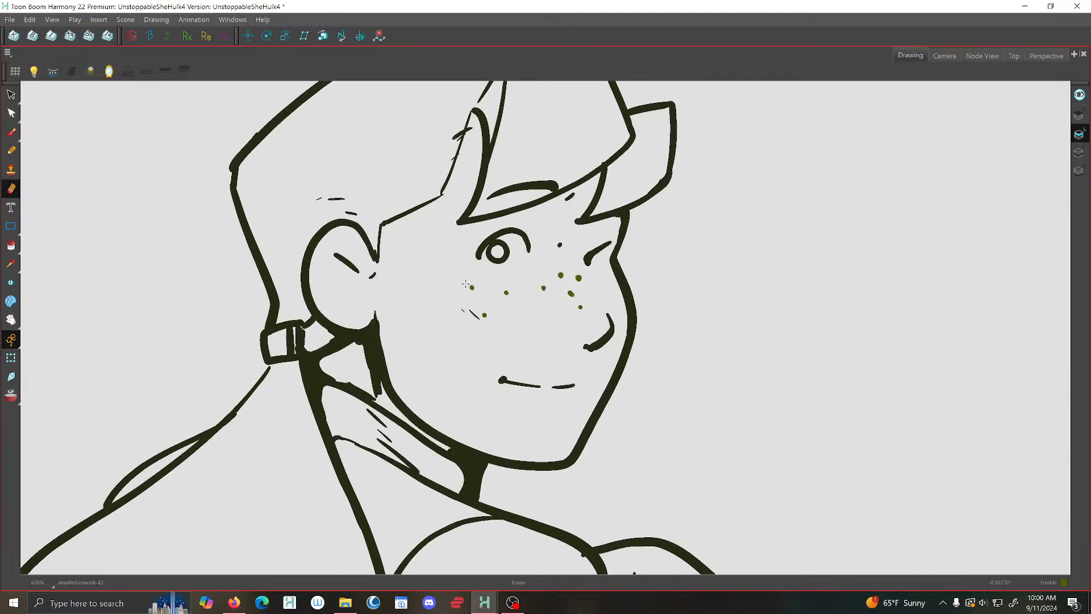
Review the freckles with the whole upper body in view, advancing through the drawings to the mouthless closed-eye pose
scroll(466, 285, "down", 4)
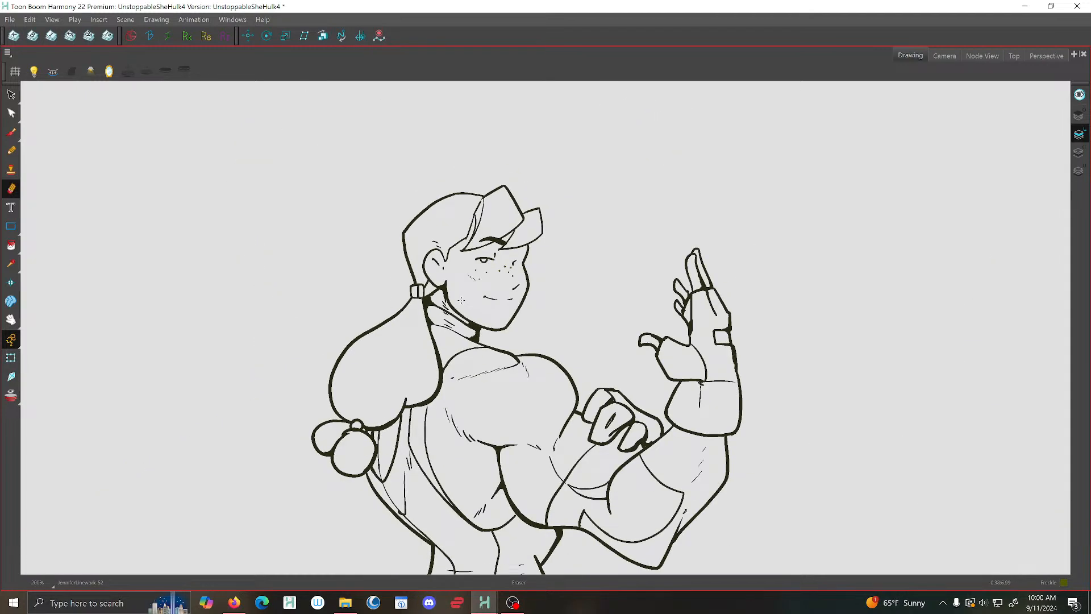
key("period")
key("period")
key("period")
key("period")
key("period")
key("period")
key("period")
key("period")
key("period")
key("period")
key("period")
key("period")
key("period")
key("period")
key("period")
key("period")
key("period")
key("period")
key("period")
key("period")
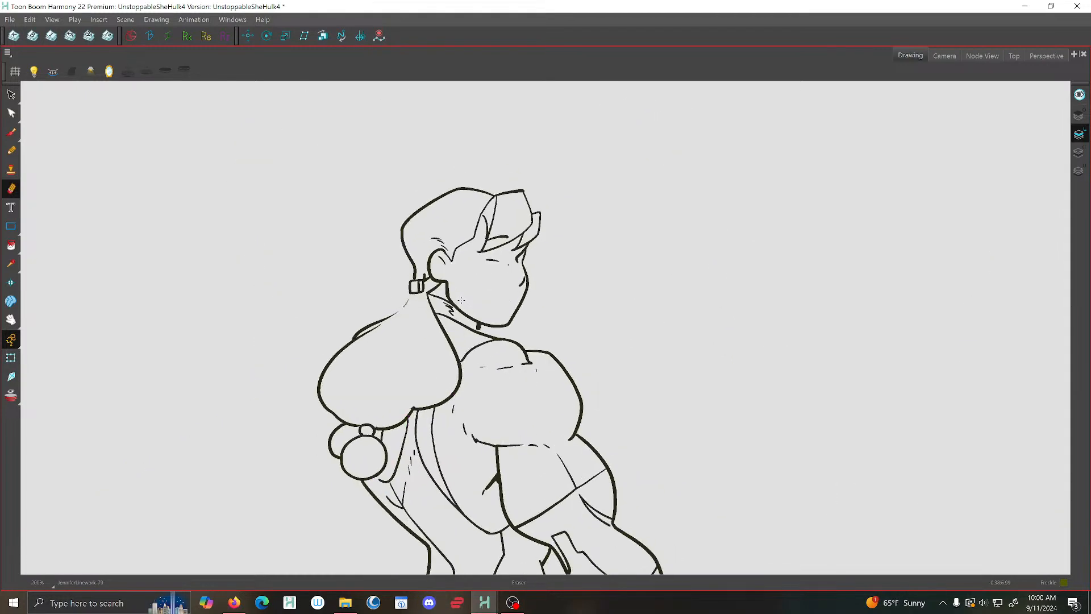
Review the full-figure animation in reverse from the mouthless closed-eye pose to the wide-eyed pose with the arm raised behind
key("comma")
key("comma")
key("comma")
key("comma")
key("comma")
key("comma")
key("comma")
key("comma")
key("comma")
key("comma")
key("comma")
key("comma")
key("comma")
key("comma")
key("comma")
key("comma")
key("comma")
key("comma")
key("comma")
key("comma")
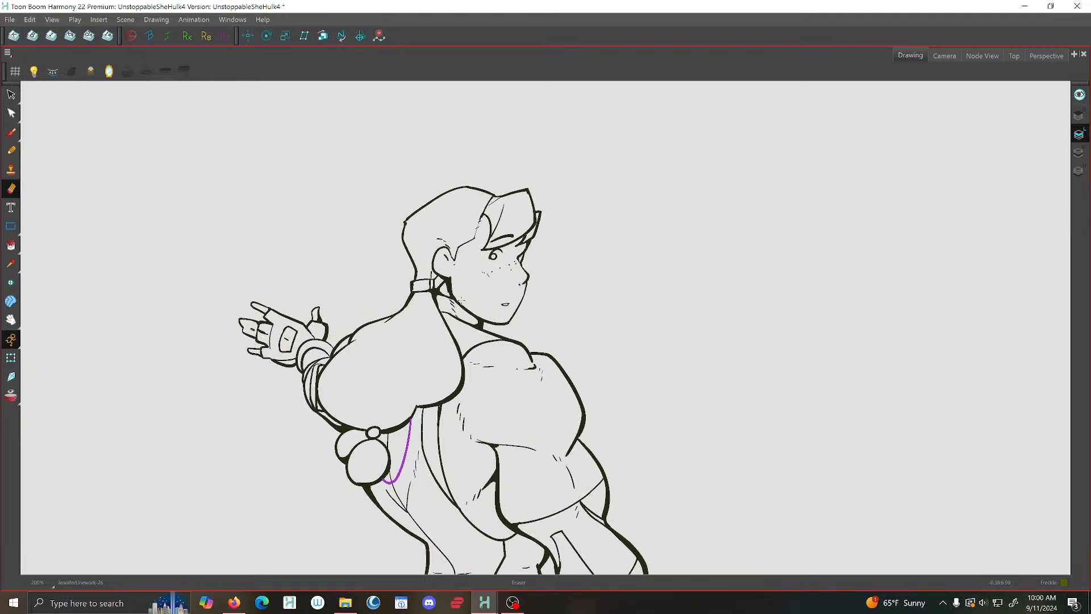
key("comma")
key("comma")
key("comma")
key("comma")
key("comma")
key("comma")
key("comma")
key("comma")
key("comma")
key("comma")
key("comma")
key("comma")
key("comma")
key("comma")
key("comma")
key("comma")
key("comma")
key("comma")
key("comma")
key("comma")
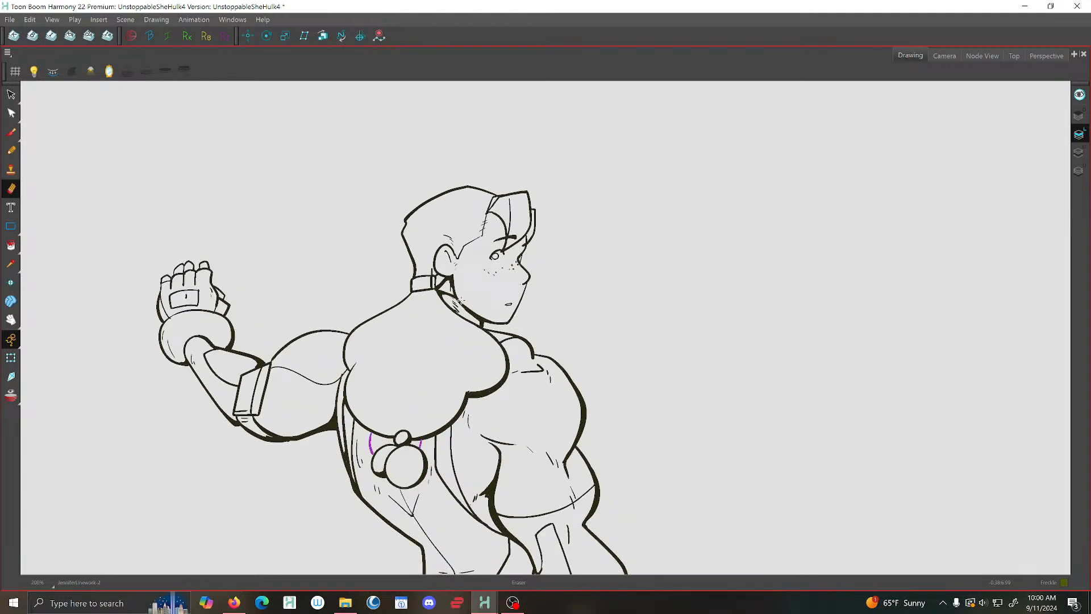
Review the freckles with the upper body in view, advancing from the arm-raised wide-eyed drawing to the smiling one
key("period")
key("period")
key("period")
key("period")
key("period")
key("period")
key("period")
key("period")
key("period")
key("period")
key("period")
key("period")
key("period")
key("period")
key("period")
key("period")
key("period")
key("period")
key("period")
key("period")
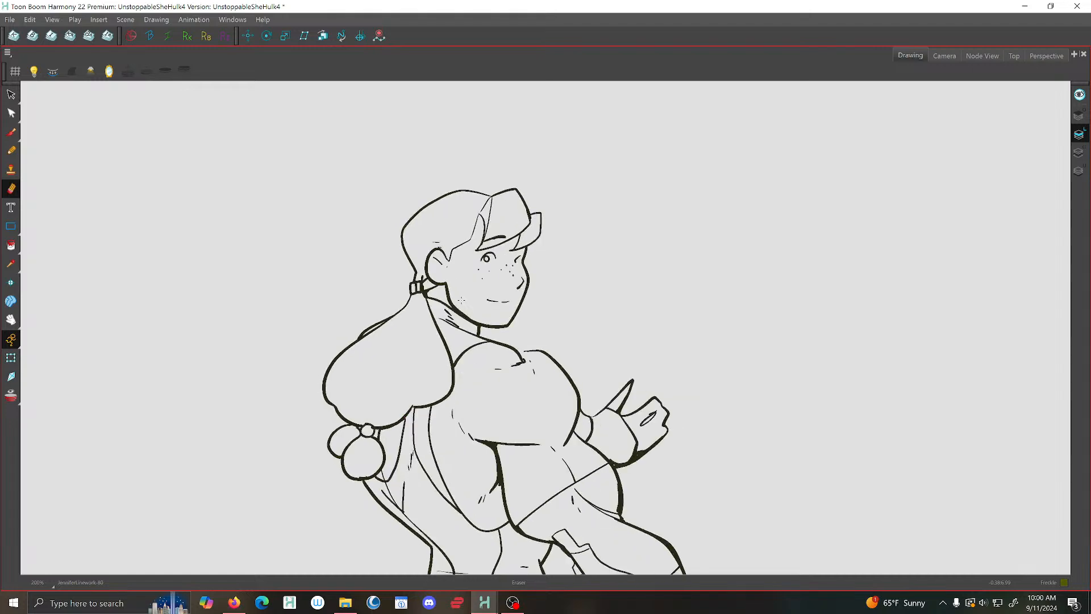
Flip back through the upper-body drawings to the closed-eye smiling pose with the open hand, checking for missing freckles
key("comma")
key("comma")
key("comma")
key("comma")
key("comma")
key("comma")
key("comma")
key("comma")
key("comma")
key("comma")
key("comma")
key("comma")
key("comma")
key("comma")
key("comma")
key("comma")
key("comma")
key("comma")
key("comma")
key("comma")
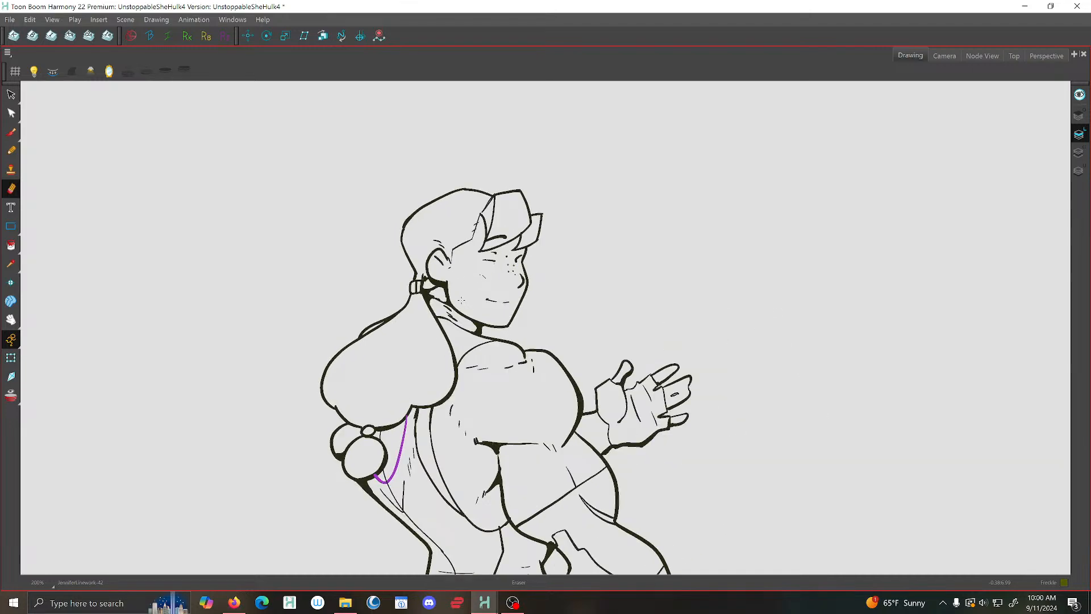
Turn the onion skin on and compare the face freckles close up between the open-eyed smiling and closed-eye smiling drawings
left_click(11, 395)
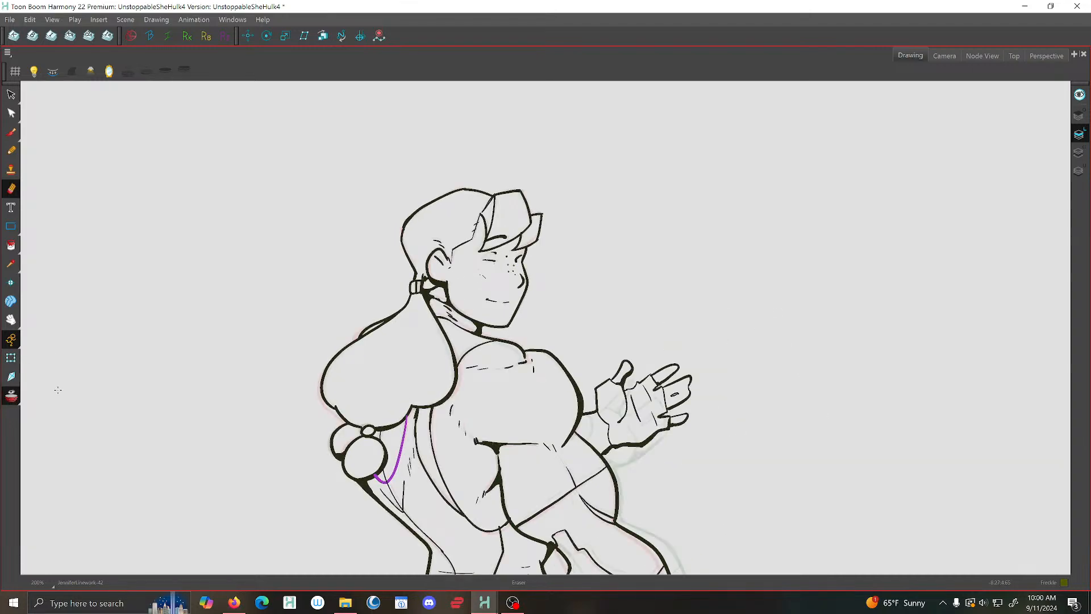
scroll(378, 417, "up", 5)
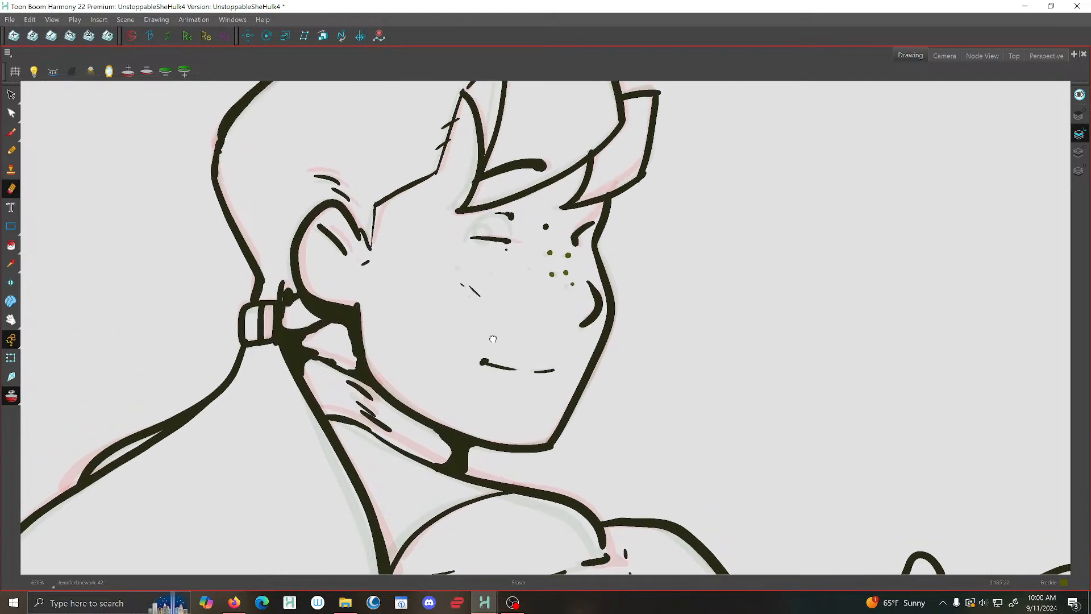
key("comma")
key("comma")
key("comma")
key("comma")
key("comma")
key("comma")
key("comma")
key("comma")
key("comma")
key("comma")
key("comma")
key("comma")
key("comma")
key("comma")
key("comma")
key("comma")
key("comma")
key("comma")
key("comma")
key("comma")
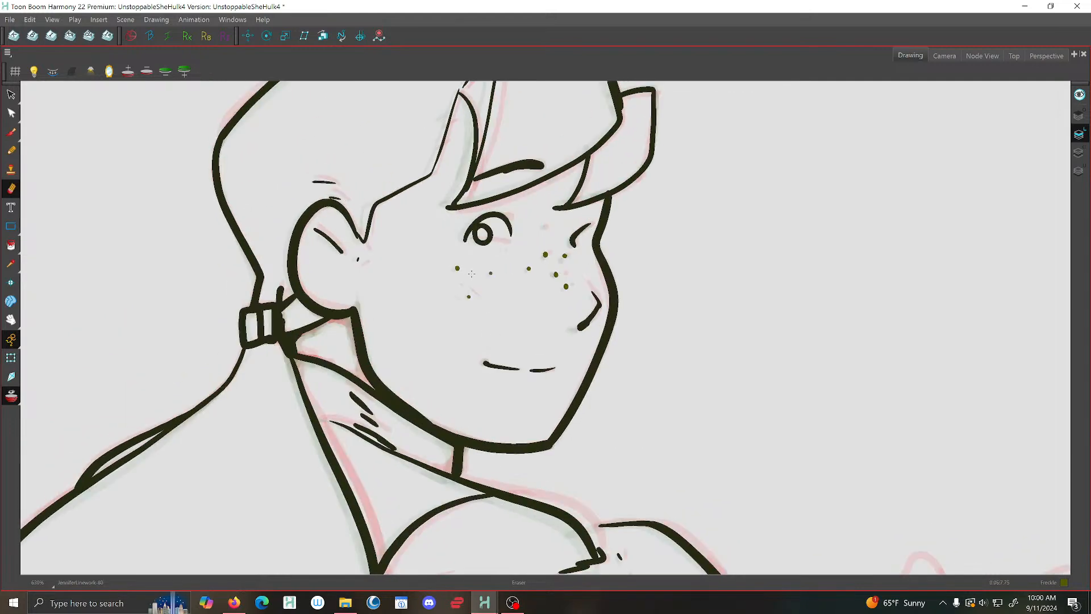
key("comma")
key("comma")
key("comma")
key("comma")
key("comma")
key("comma")
key("comma")
key("comma")
key("comma")
key("comma")
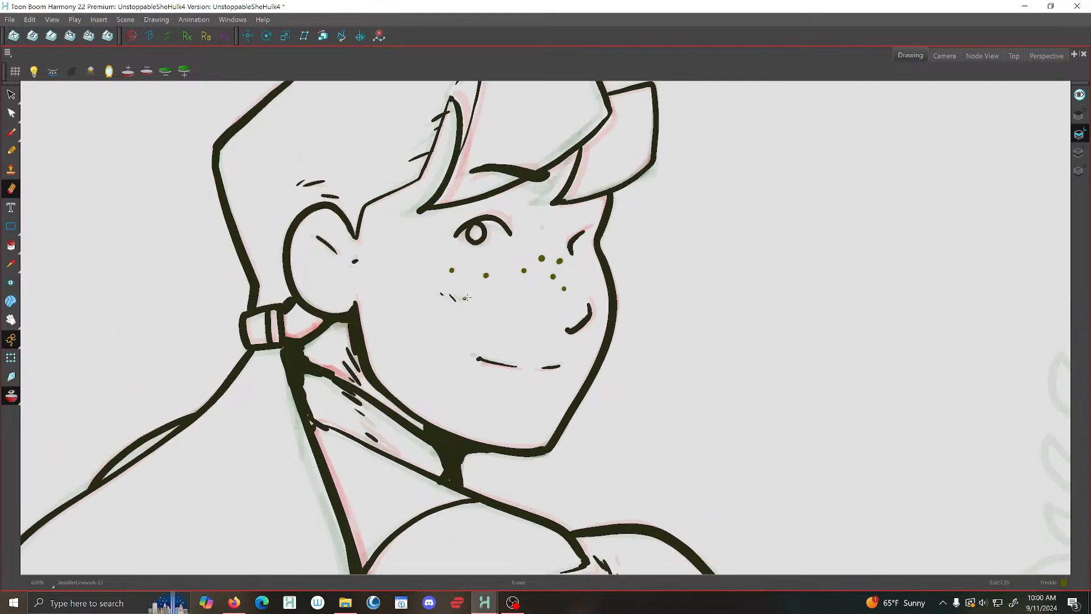
key("comma")
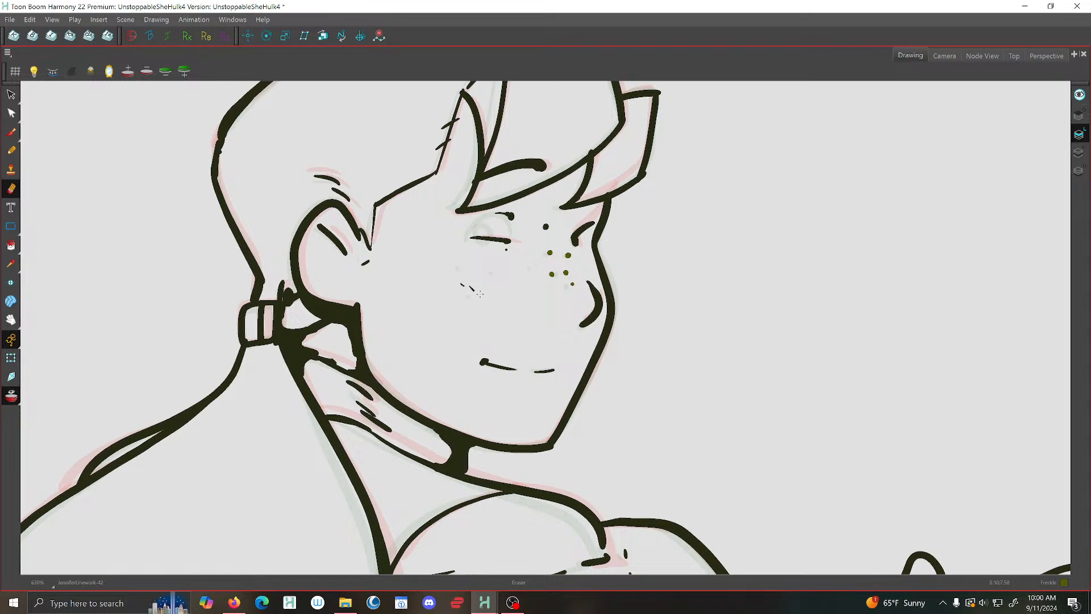
Switch to the Brush and add a lower cheek freckle beside the short cheek strokes in the closed-eye smiling drawing
key("alt+b")
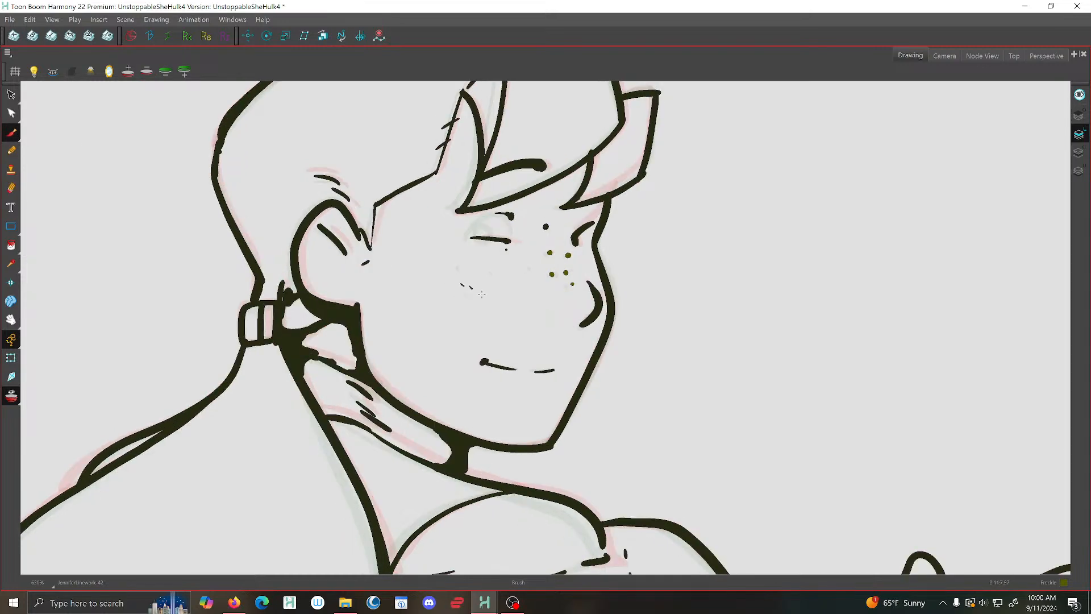
key("comma")
key("comma")
key("comma")
key("period")
key("period")
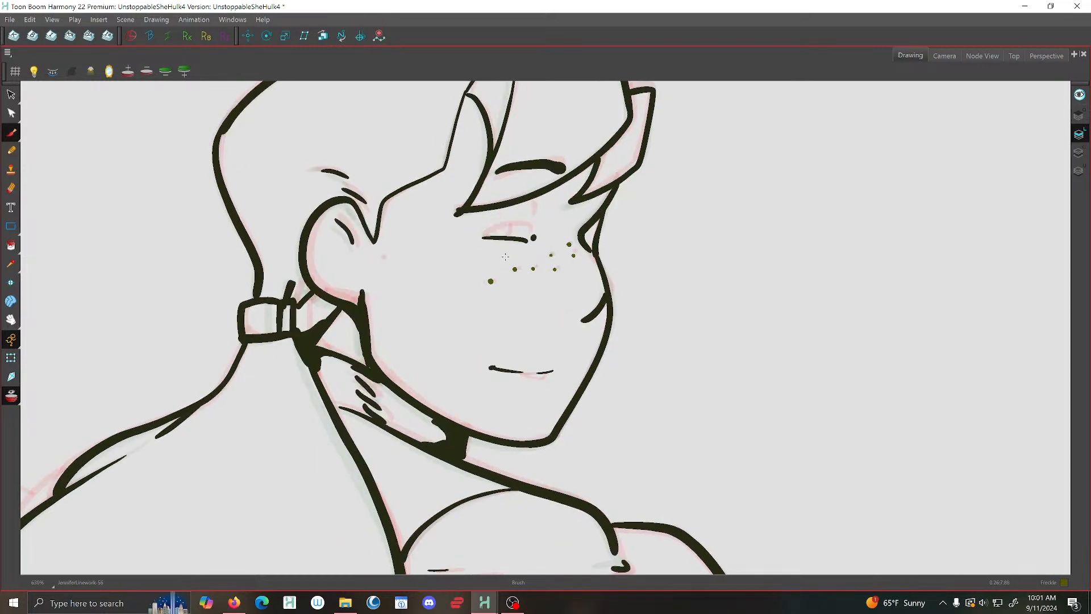
key("period")
key("period")
key("period")
key("period")
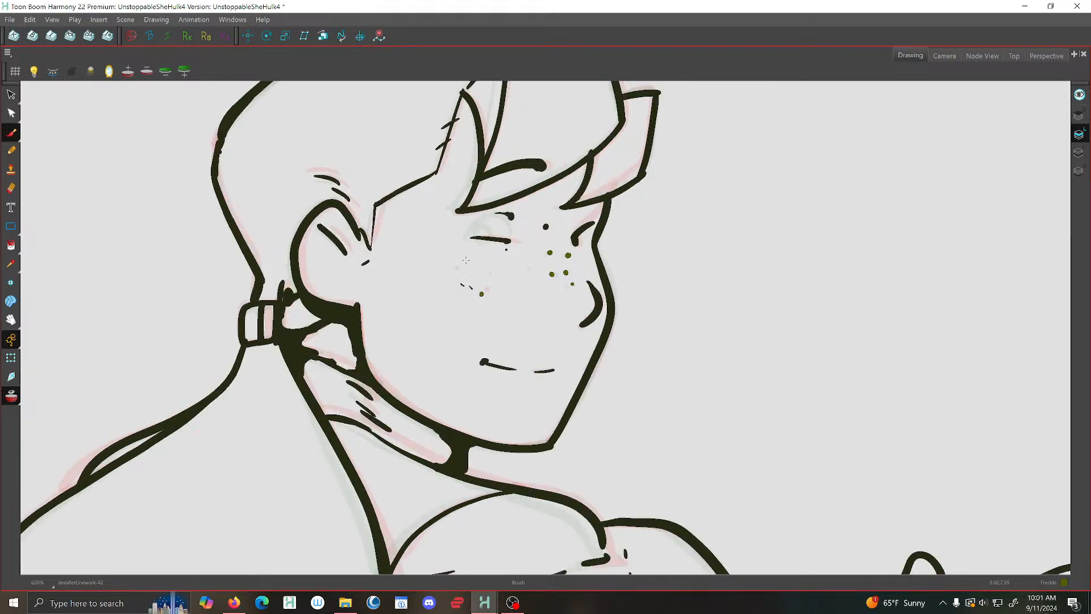
Compare the cheek freckles from the closed-eye drawings back to the wide-eyed side-facing drawings
key("period")
key("period")
key("period")
key("period")
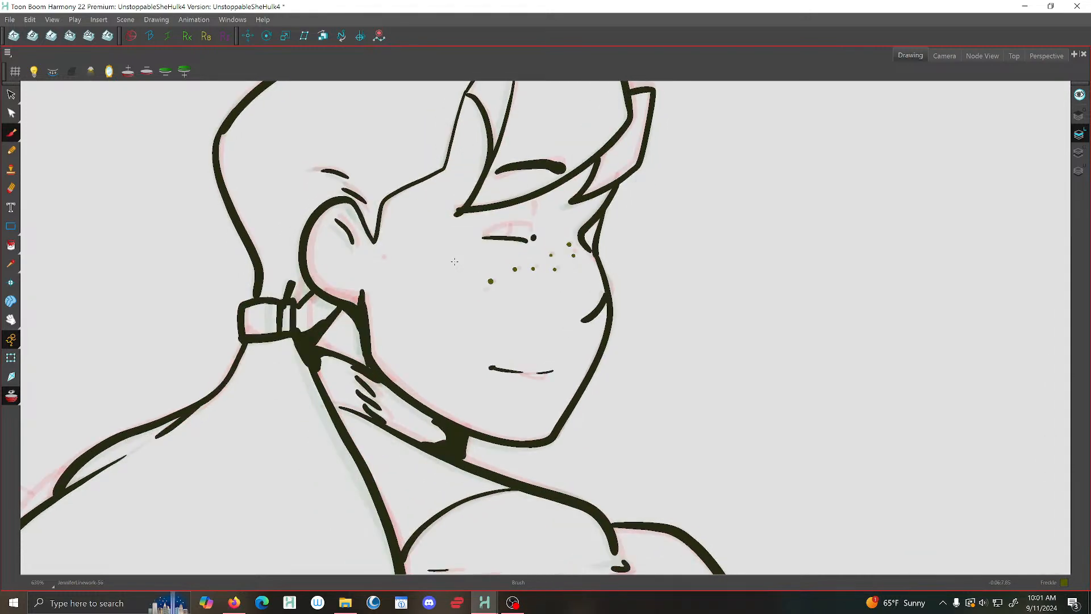
key("comma")
key("comma")
key("comma")
key("comma")
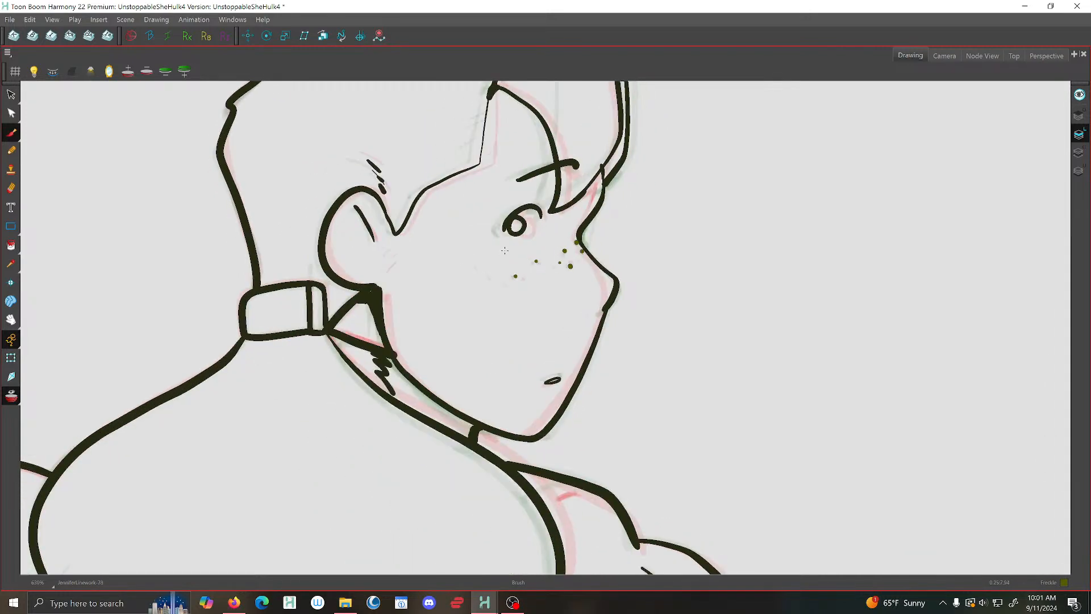
key("comma")
key("comma")
key("comma")
key("comma")
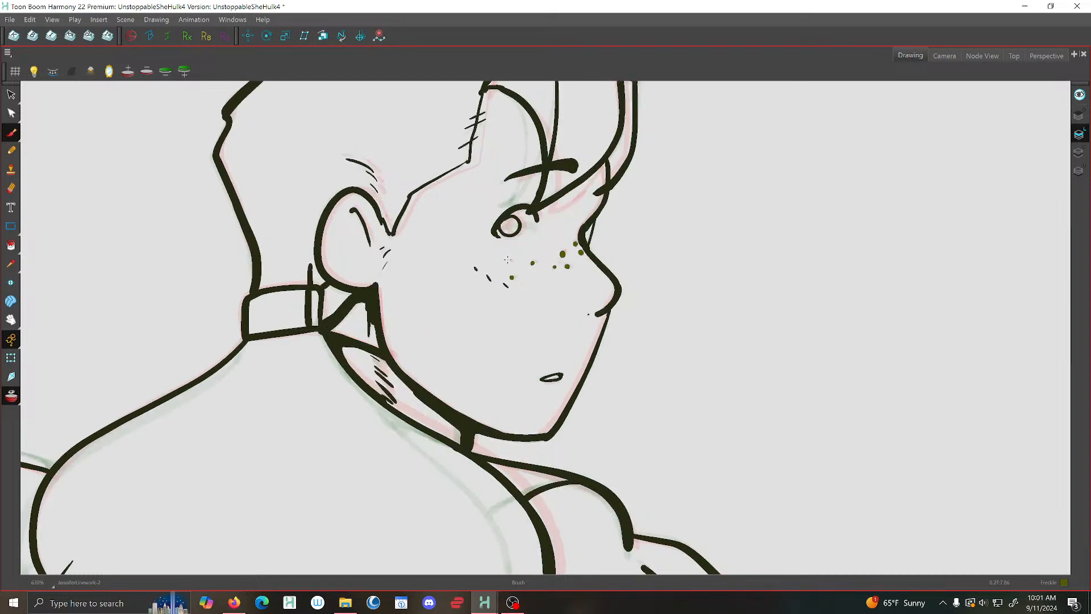
Add an outer cheek freckle below the eye in the wide-eyed side-facing drawing and the following closed-eye drawing
key("period")
key("period")
key("period")
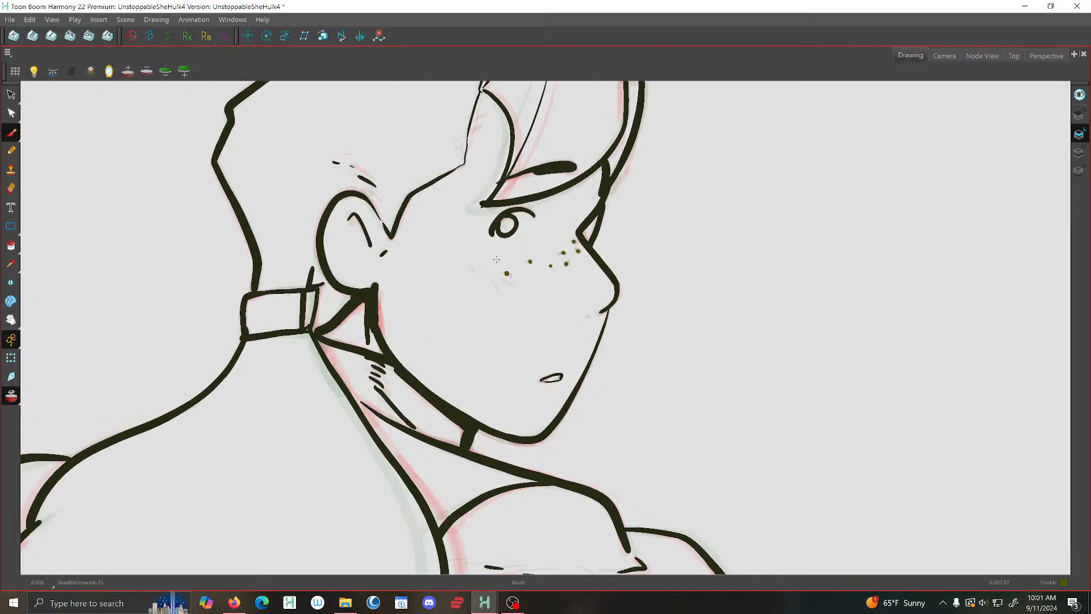
key("comma")
key("comma")
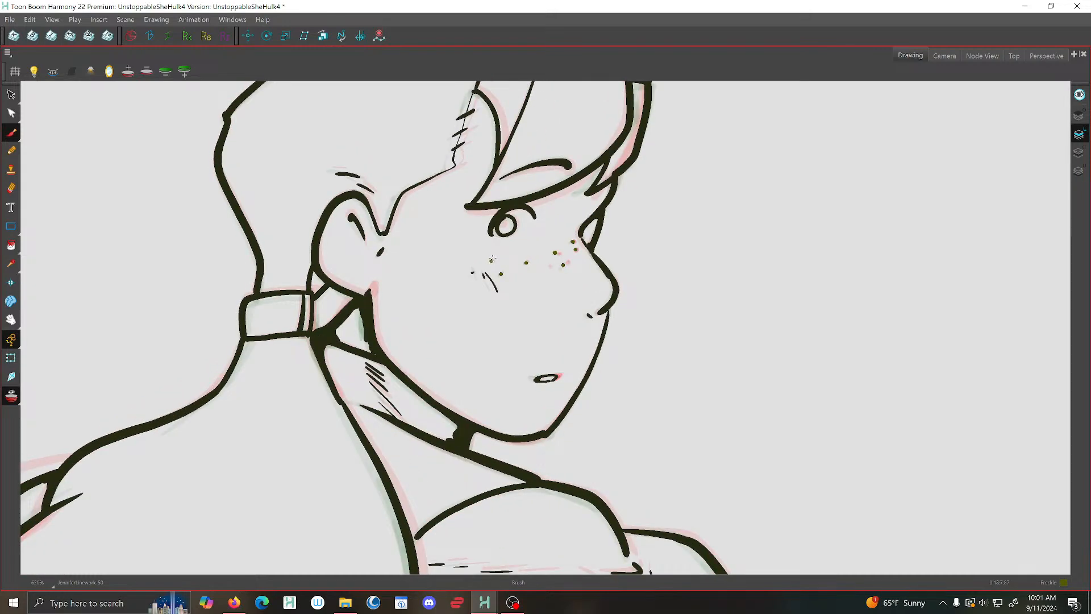
key("period")
key("period")
key("period")
key("period")
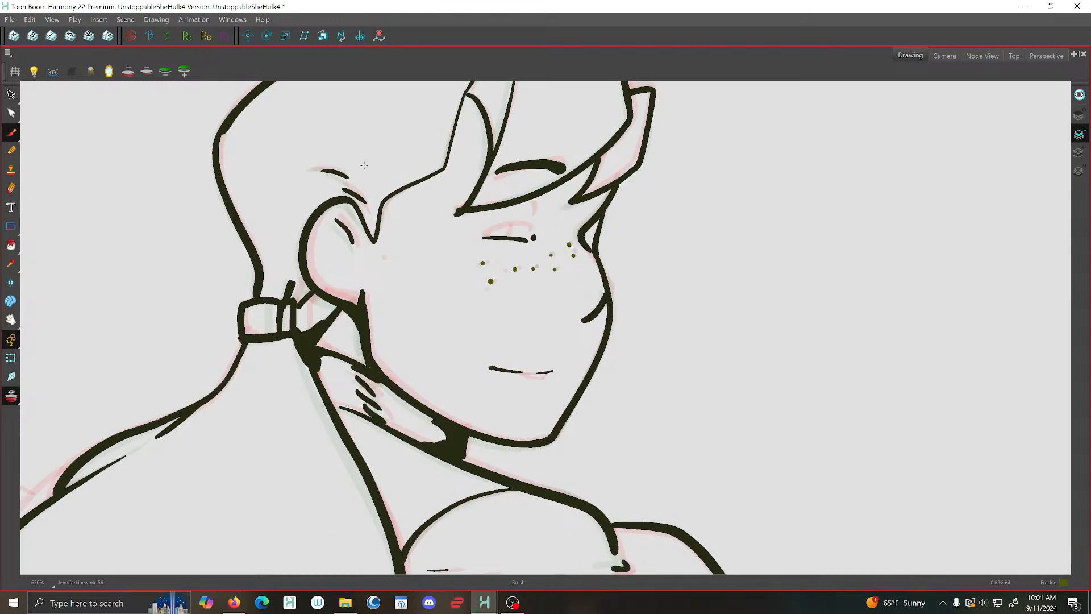
Redraw the middle freckle below the closed eye slightly higher and larger, and save the scene
left_click(535, 268)
left_click(538, 265)
left_click(9, 20)
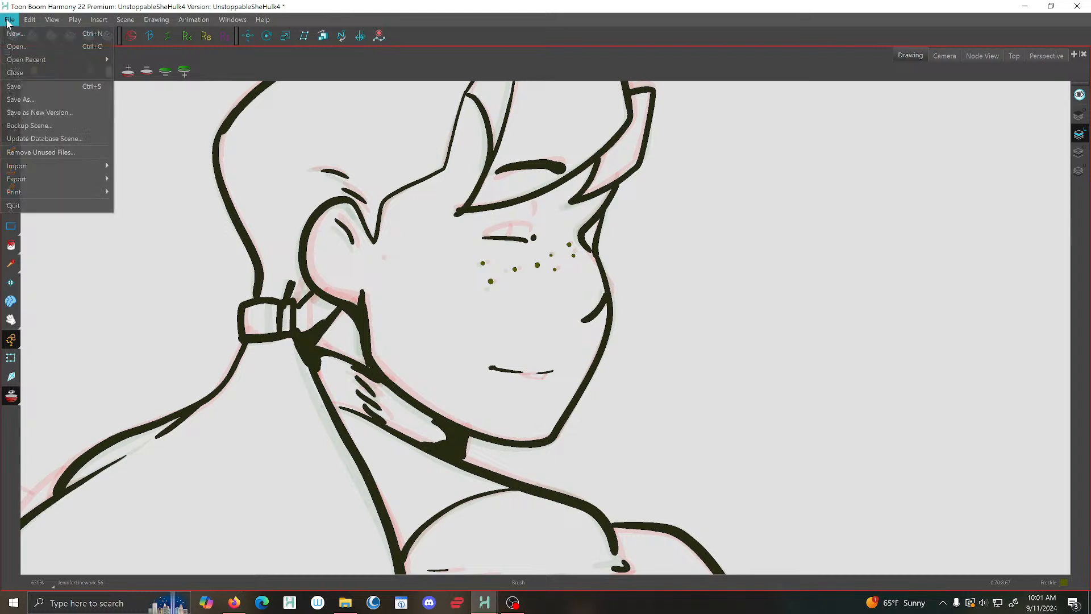
left_click(14, 86)
Add three freckles beside the bridge of the nose in the mouthless closed-eye drawing, using the neighbouring drawings as reference
key(".")
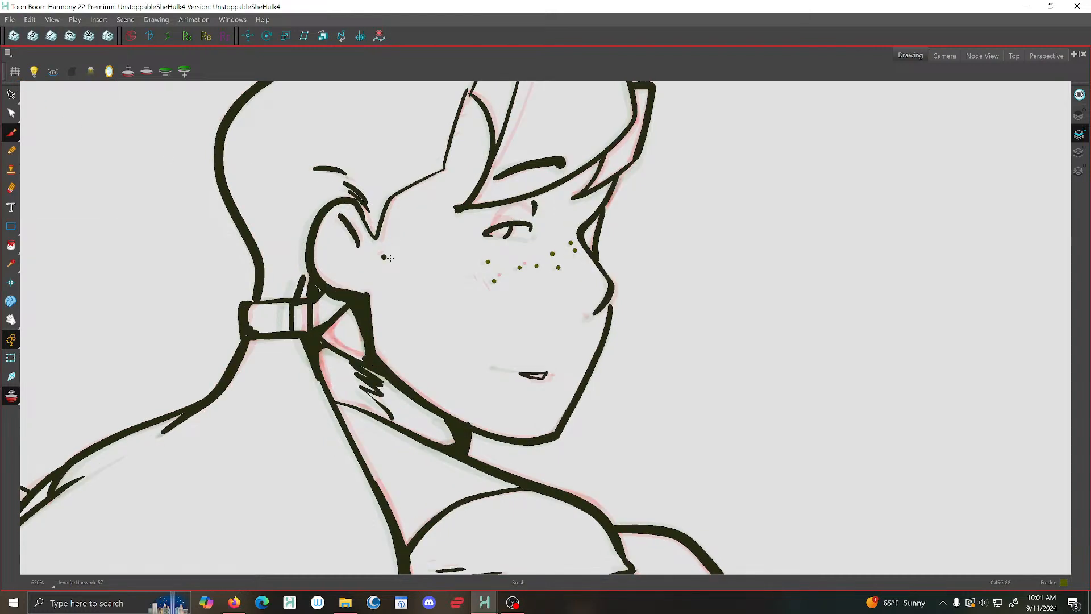
key(".")
key(".")
key(".")
key(".")
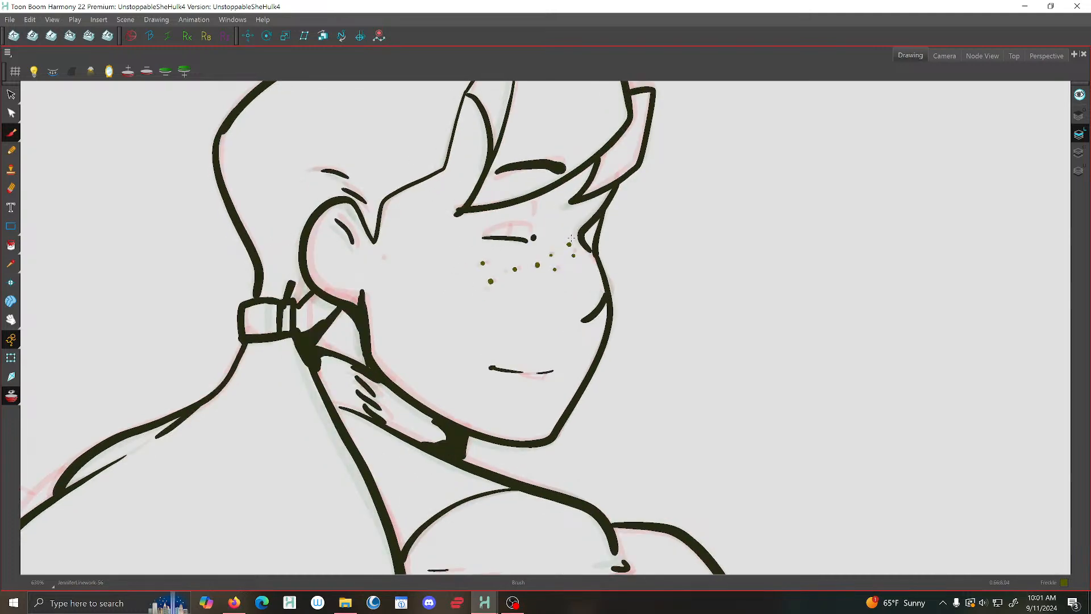
key(".")
key(".")
key(".")
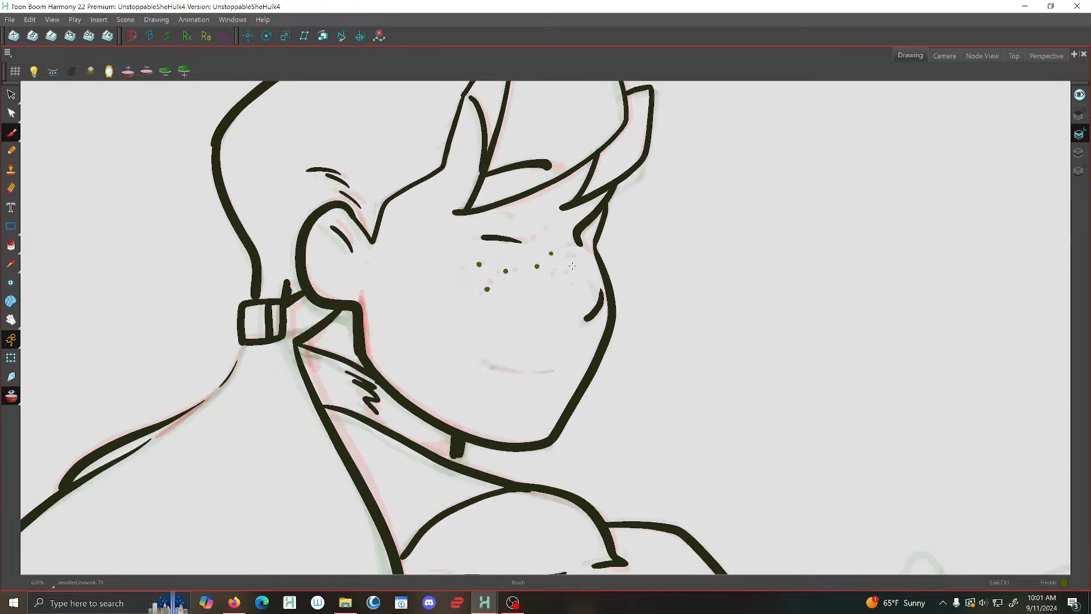
key(".")
key(".")
key(".")
key(".")
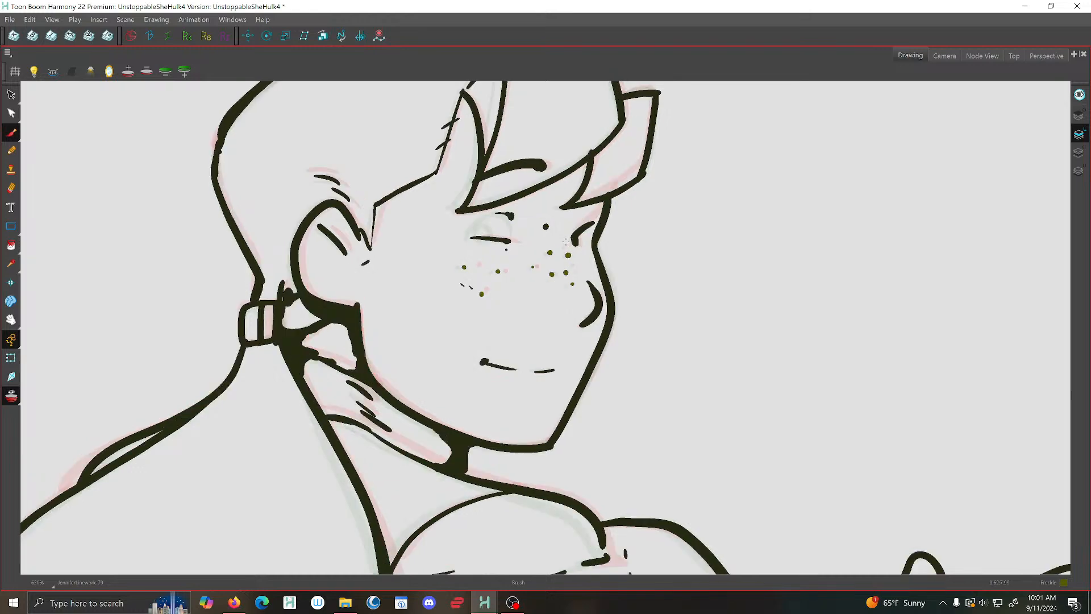
key(".")
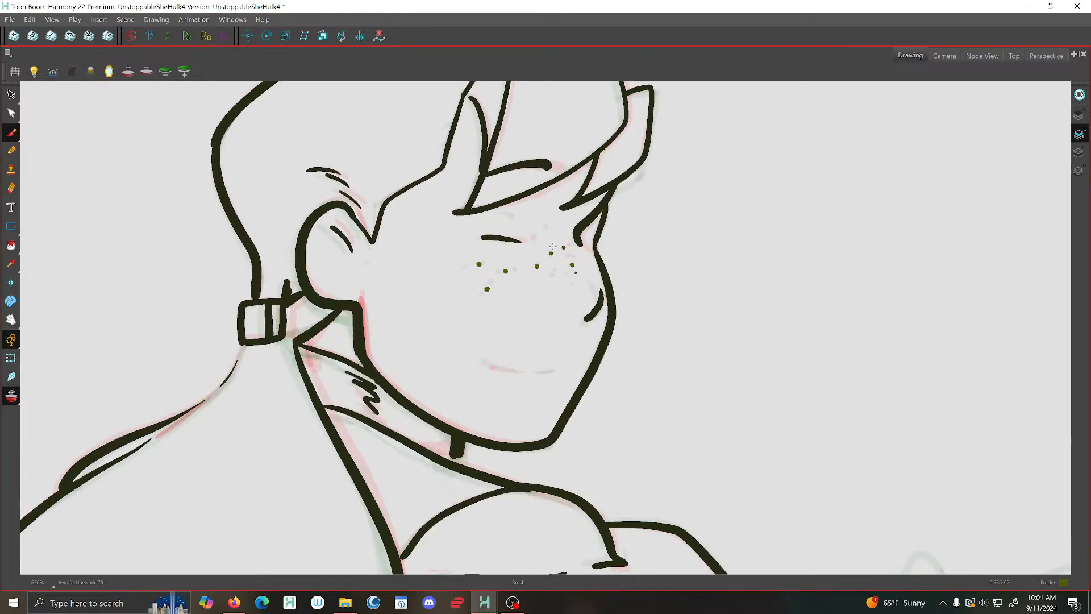
Check the freckle alignment close up across the smiling, half-closed-eye and closed-eye drawings
key(".")
key(".")
key(".")
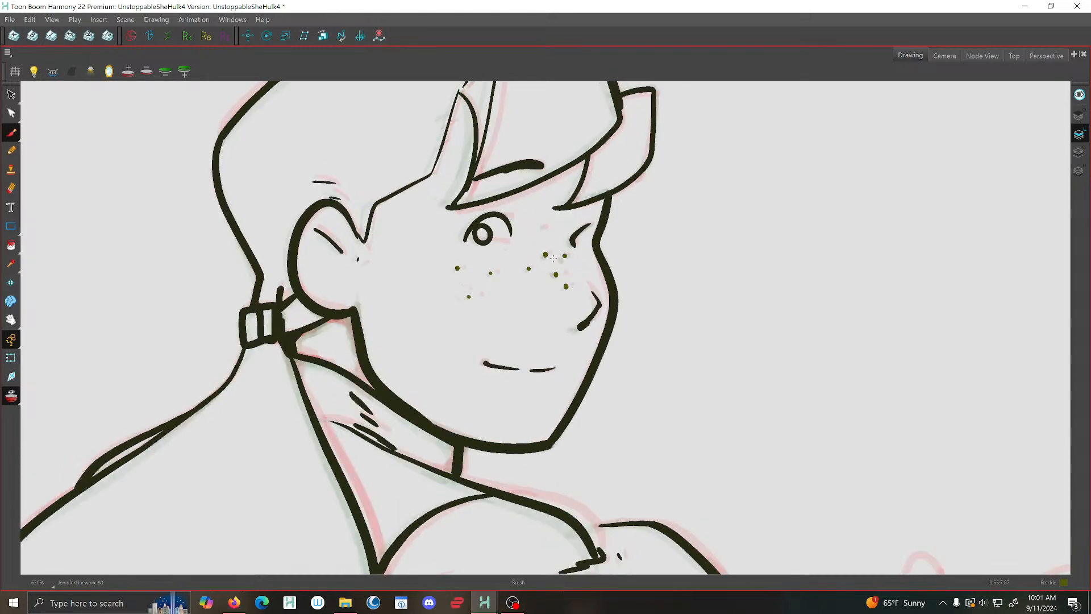
key(".")
key(".")
key(".")
key(".")
key(".")
key(".")
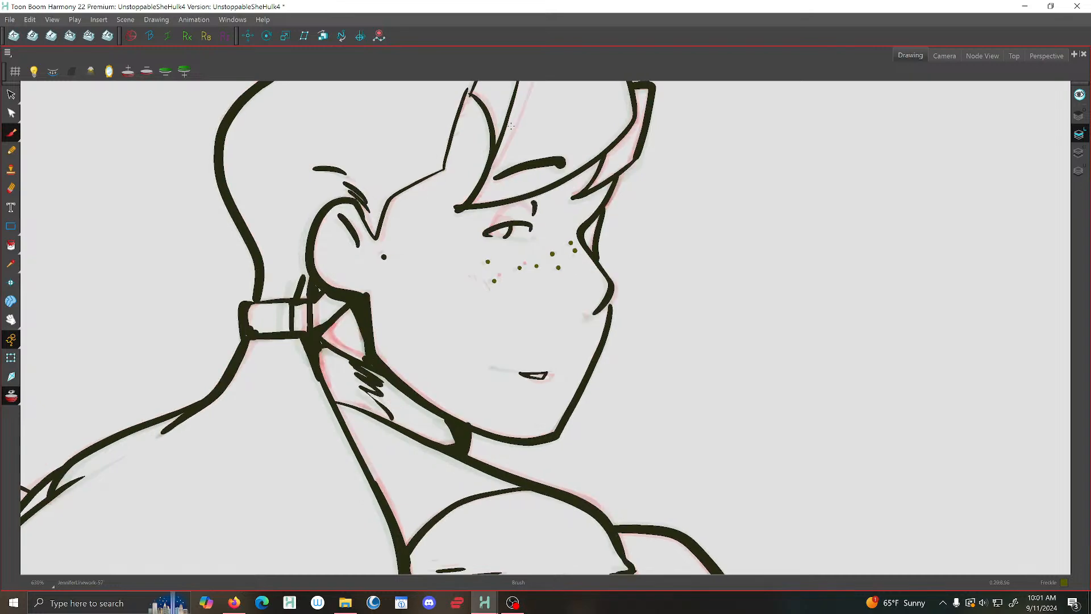
key(".")
key(".")
key(".")
key(".")
key(".")
key(".")
Erase the inner lower freckle near the nose in the closed-eye smiling drawing and return to the Brush
key("alt+e")
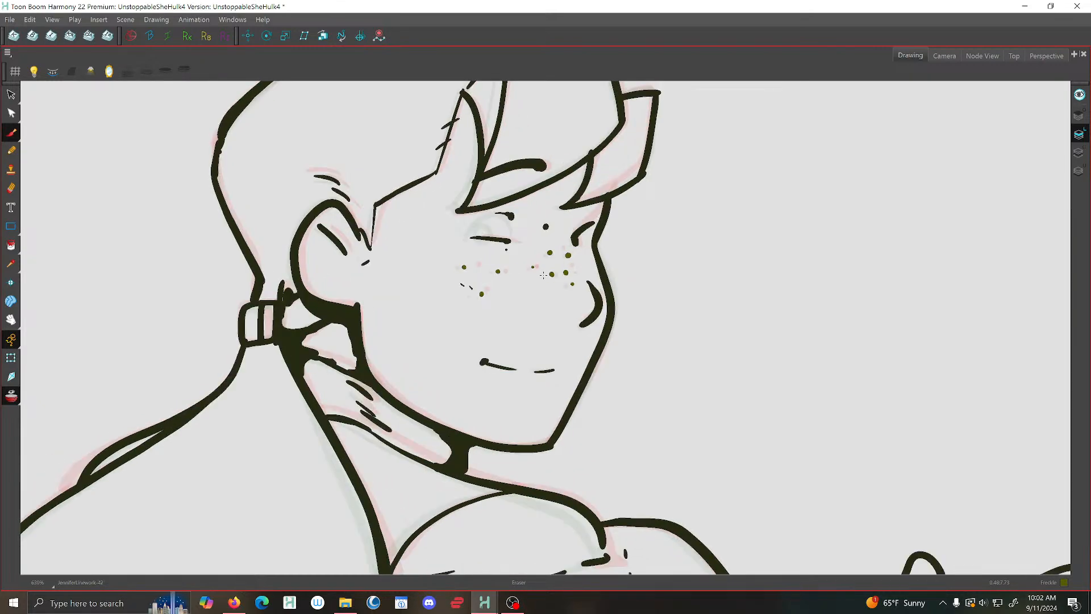
left_click_drag(548, 271, 553, 277)
key("alt+b")
key("g")
key("g")
key("g")
key("g")
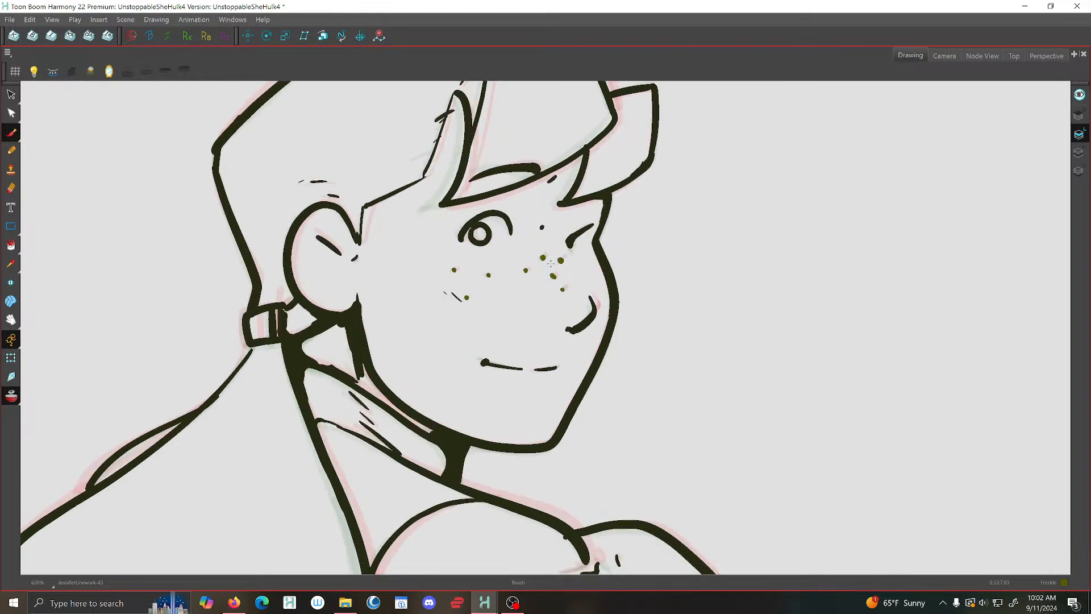
Save the scene with the character's upper body in view
key("1")
key("1")
key("1")
key("1")
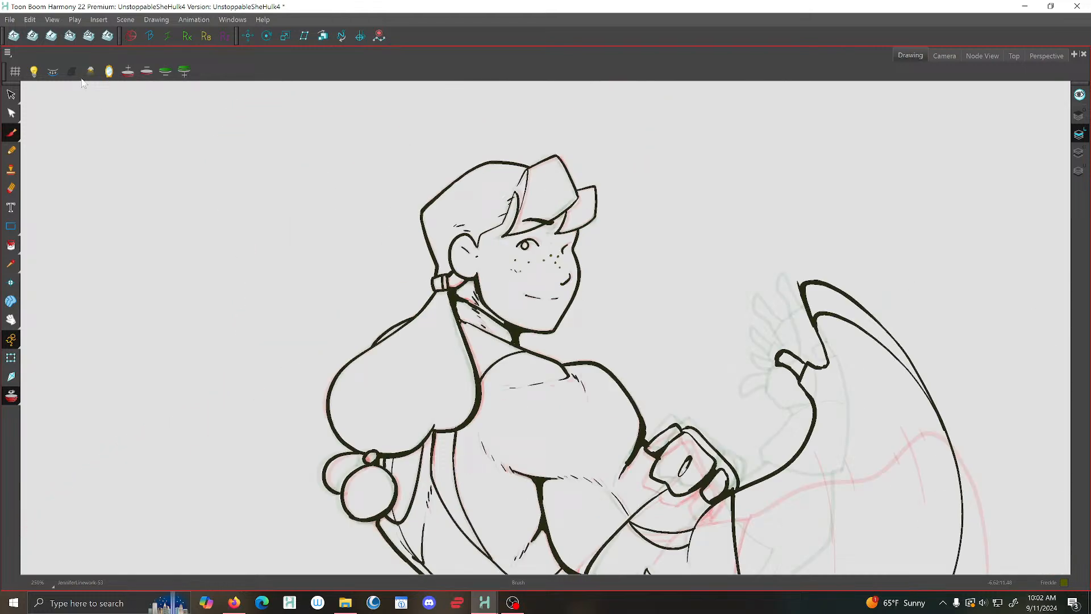
left_click(10, 19)
left_click(23, 86)
left_click(10, 19)
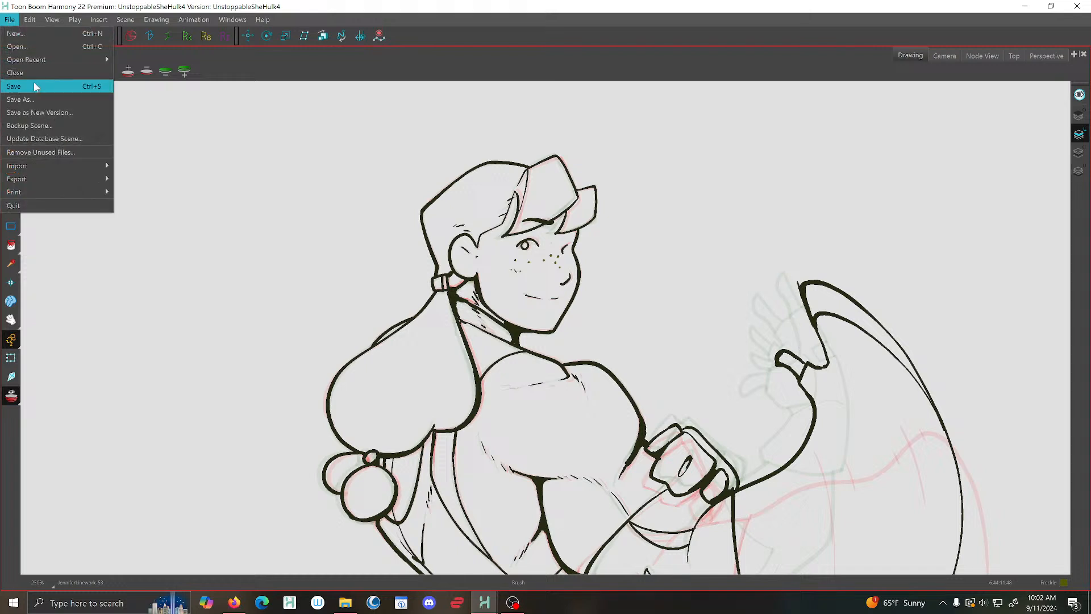
left_click(36, 86)
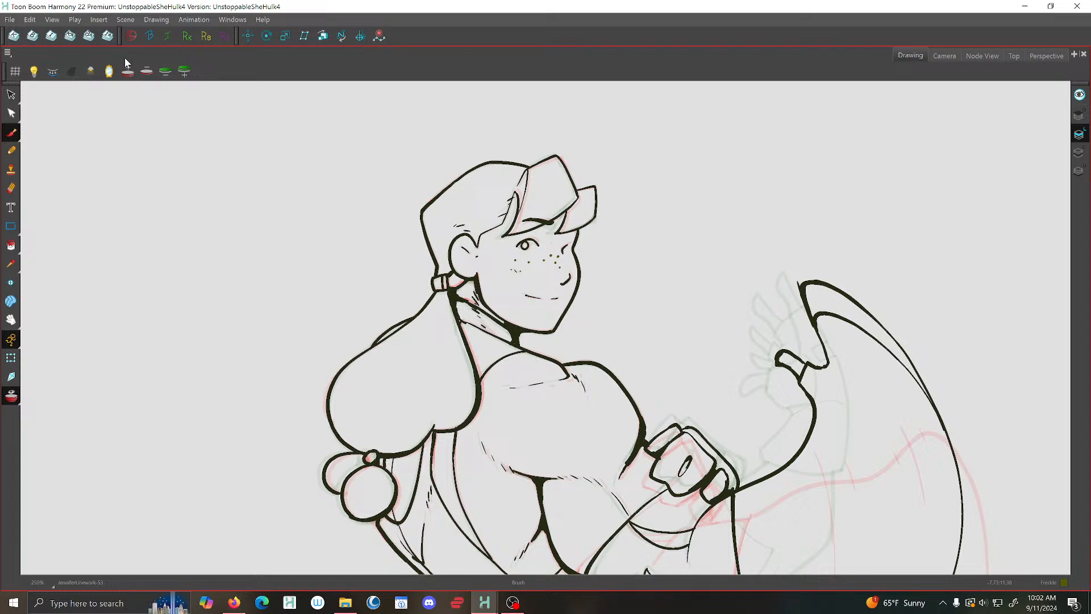
scroll(366, 169, "down", 1)
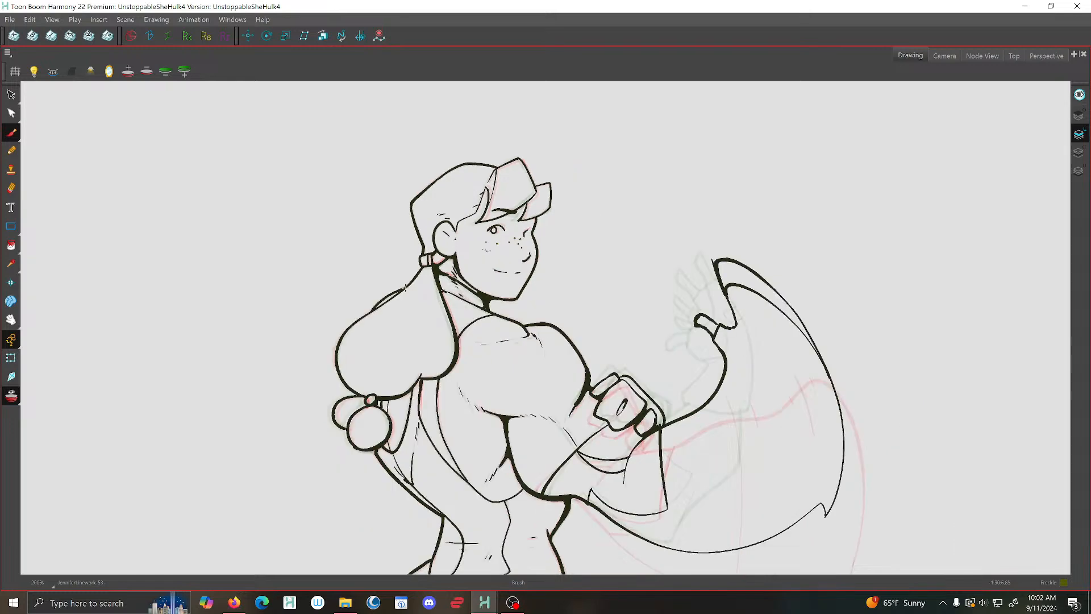
left_click(9, 20)
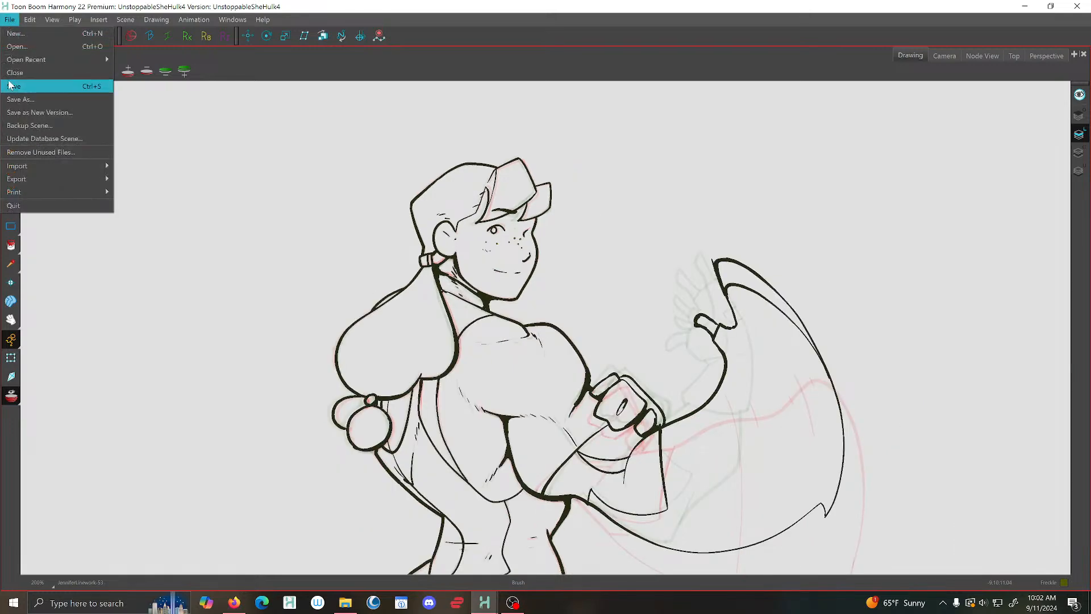
left_click(11, 85)
scroll(494, 297, "up", 2)
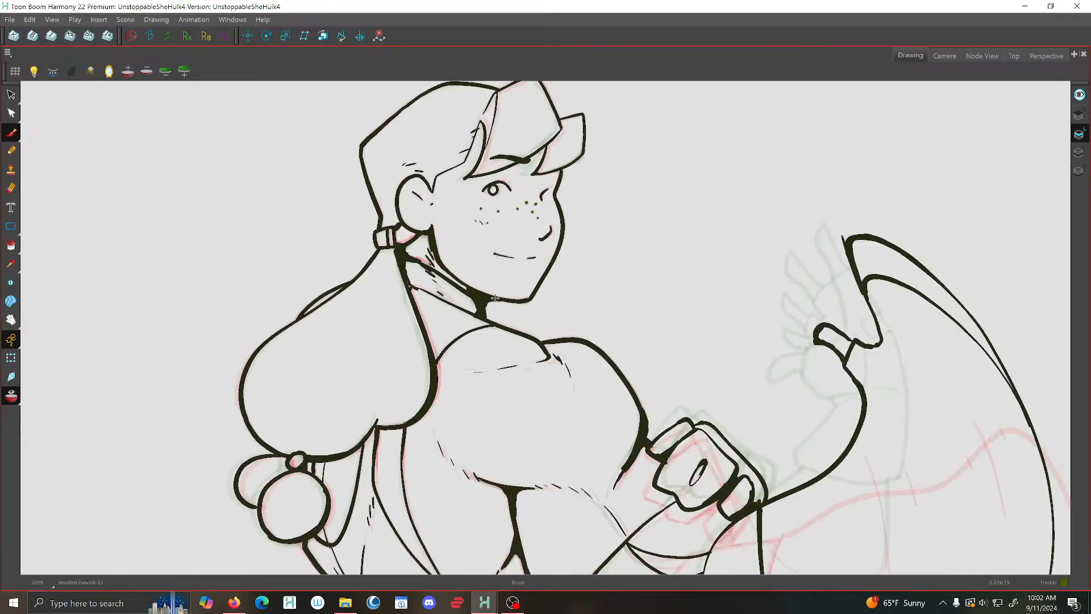
scroll(410, 259, "down", 1)
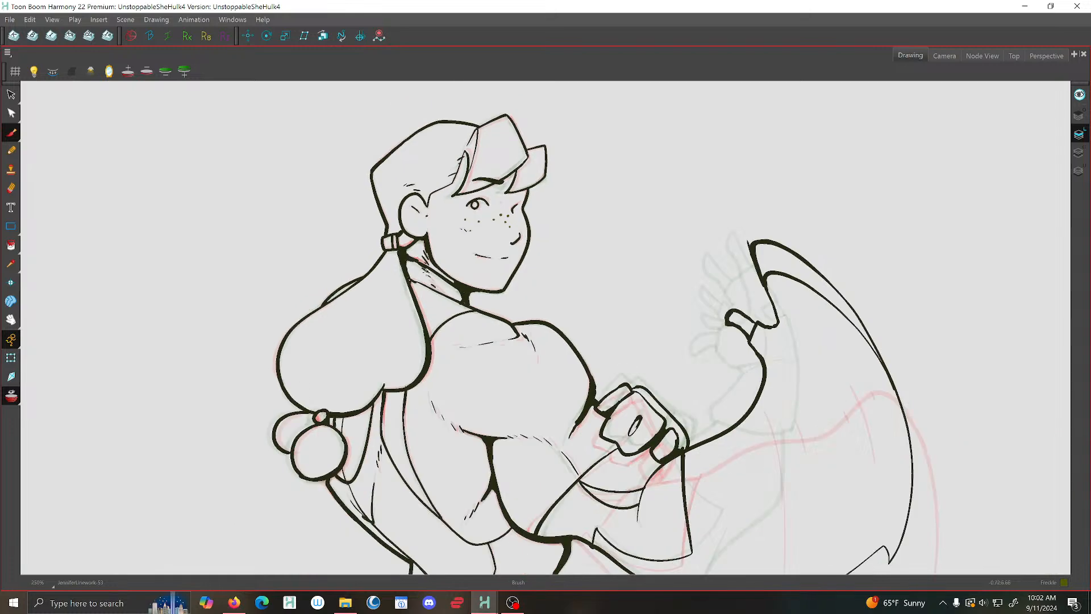
scroll(505, 284, "up", 1)
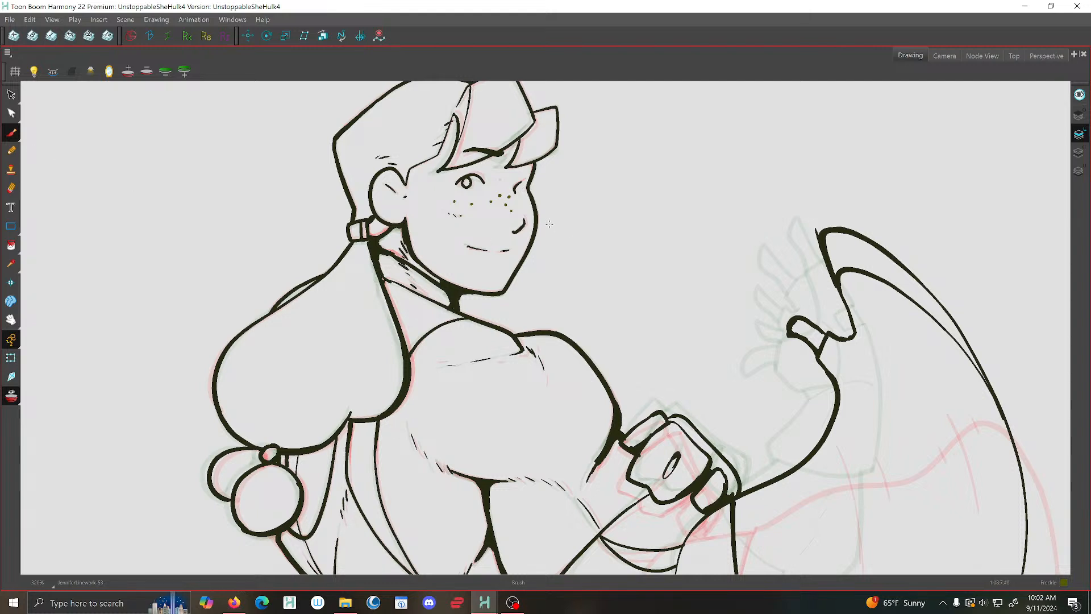
scroll(552, 213, "up", 3)
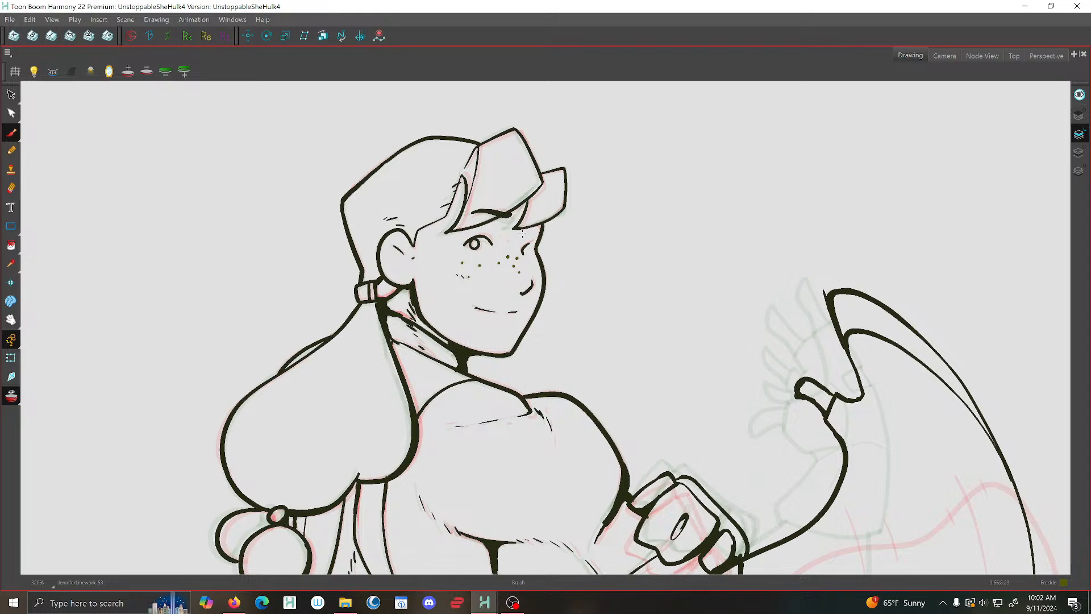
Examine the freckle placement close up by comparing the open-eyed and half-closed-eye smiling drawings
scroll(523, 233, "up", 1)
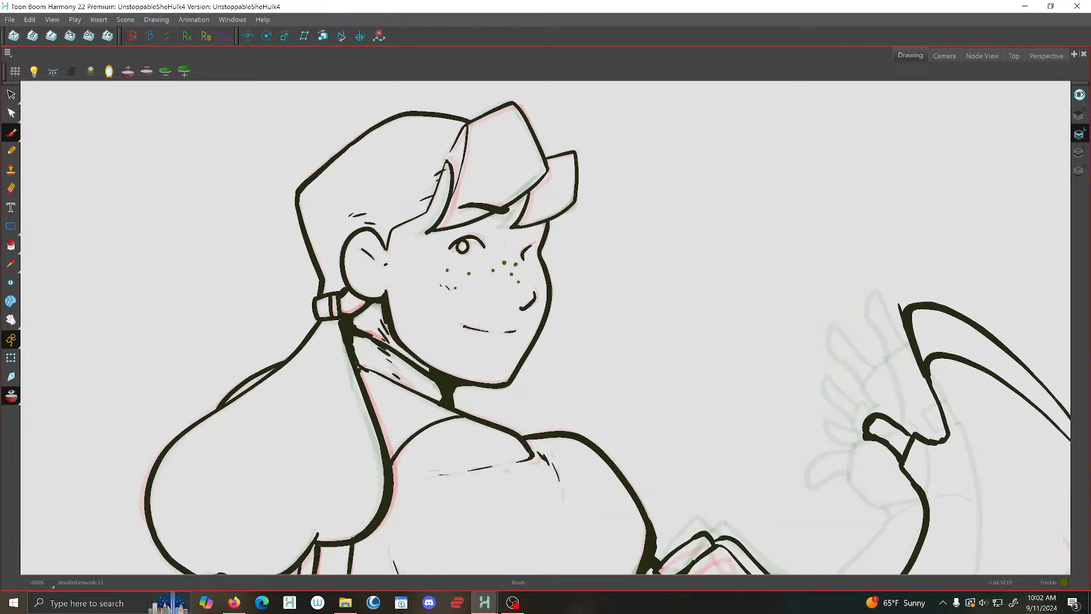
key("g")
key("g")
key("g")
key("g")
key("g")
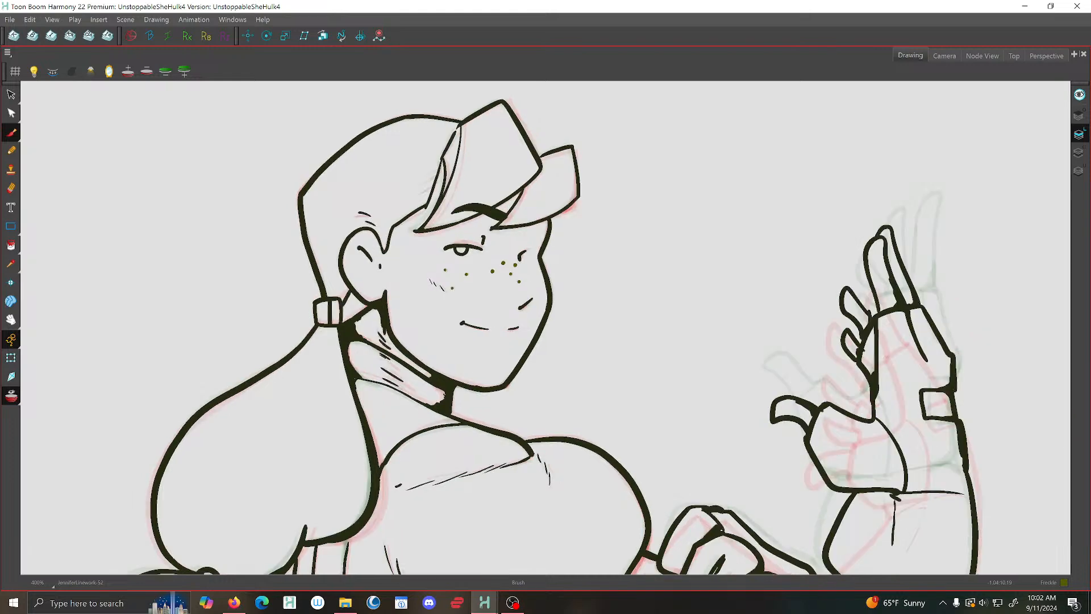
key("g")
key("g")
key("g")
key("g")
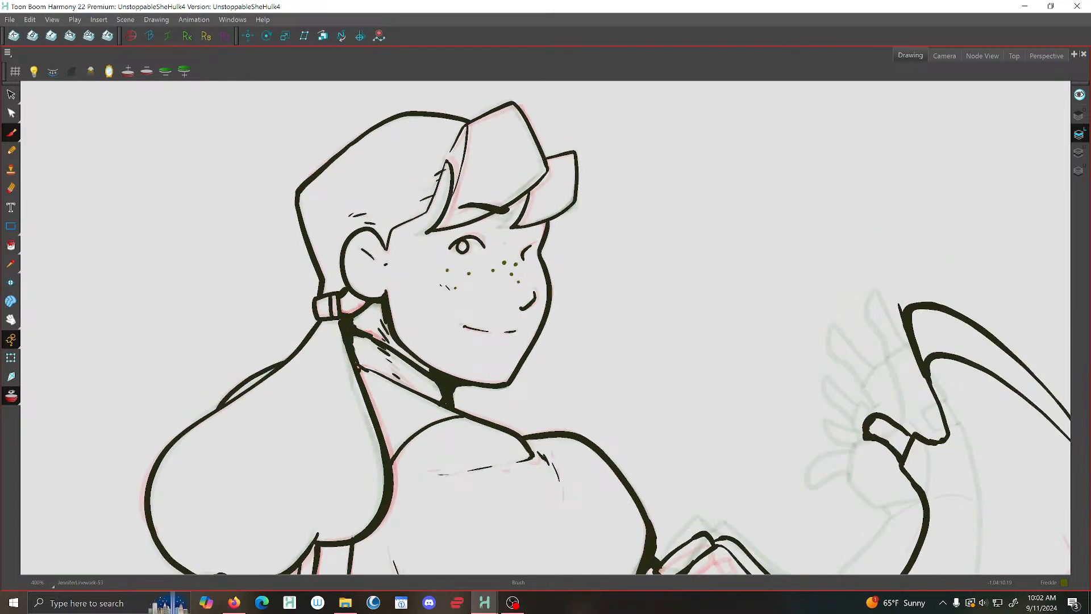
key("1")
key("1")
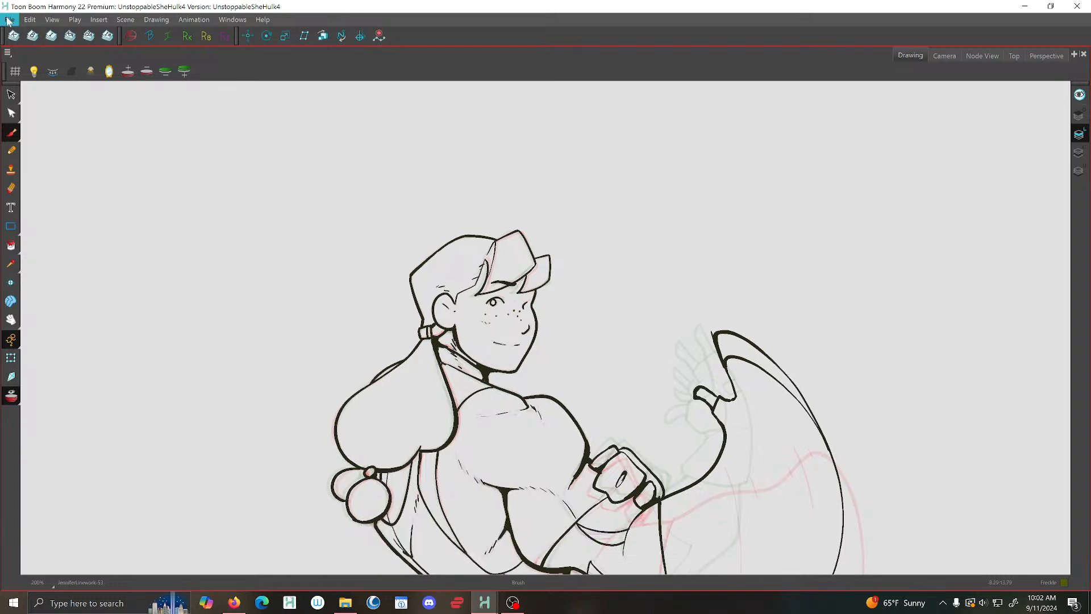
left_click(9, 19)
key("Escape")
scroll(541, 335, "up", 3)
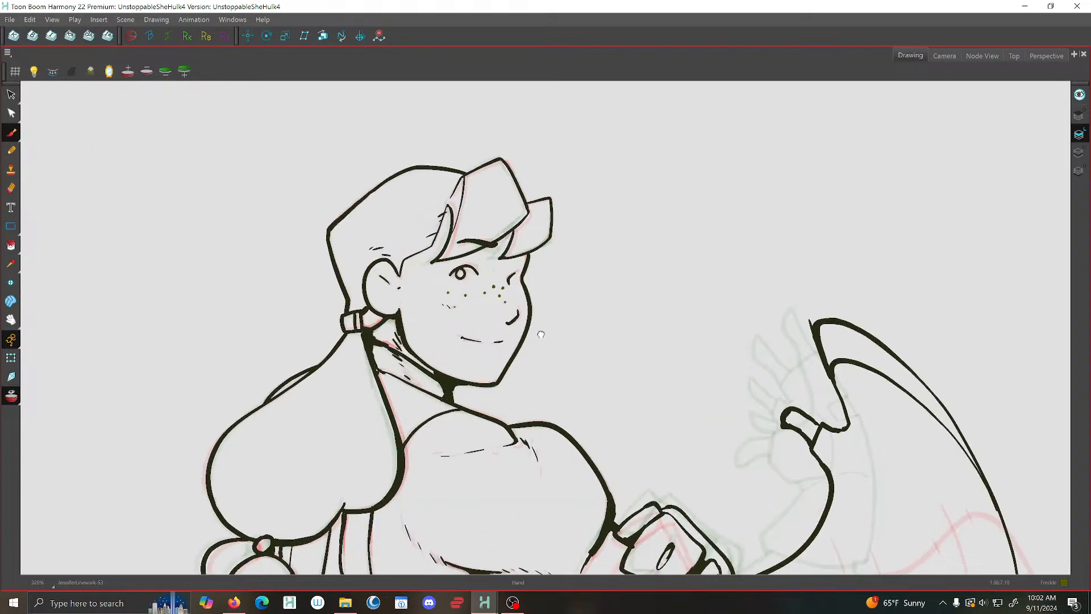
left_click_drag(541, 335, 542, 325)
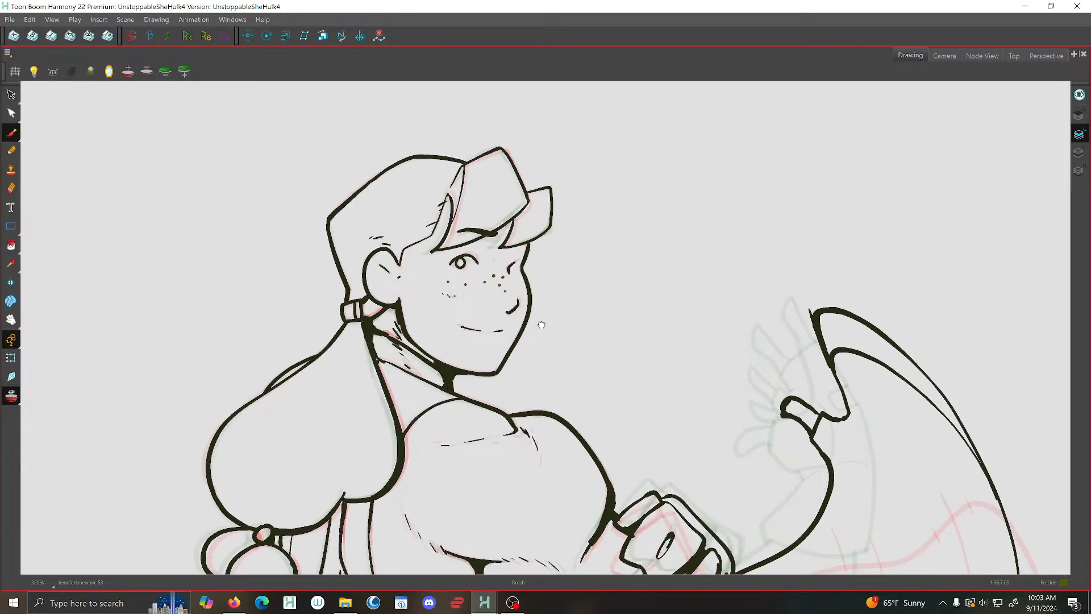
left_click_drag(546, 319, 554, 332)
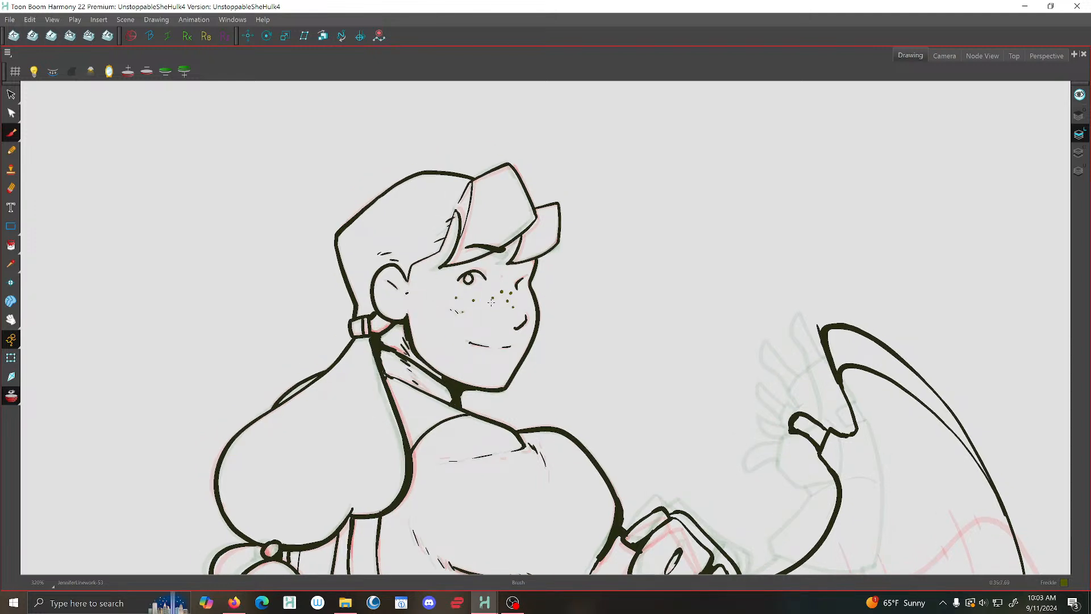
scroll(487, 296, "down", 2)
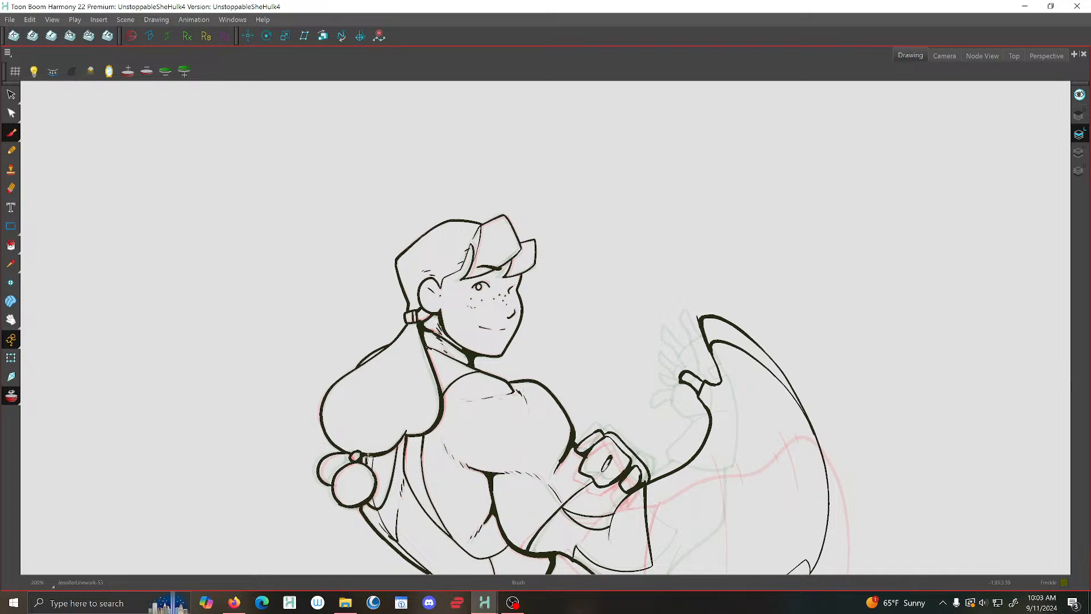
scroll(447, 488, "up", 2)
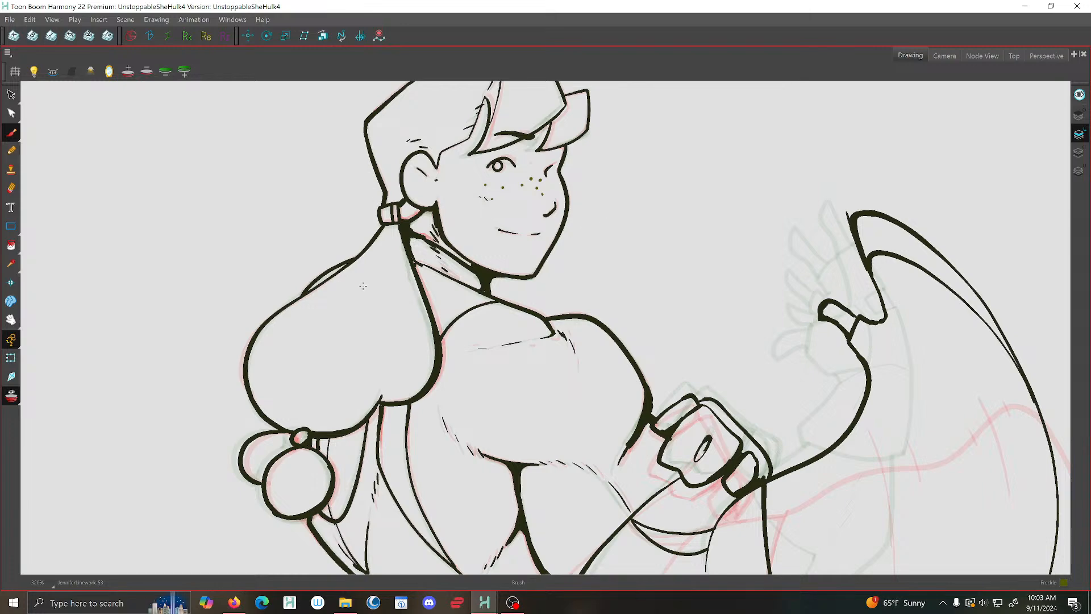
scroll(567, 273, "down", 2)
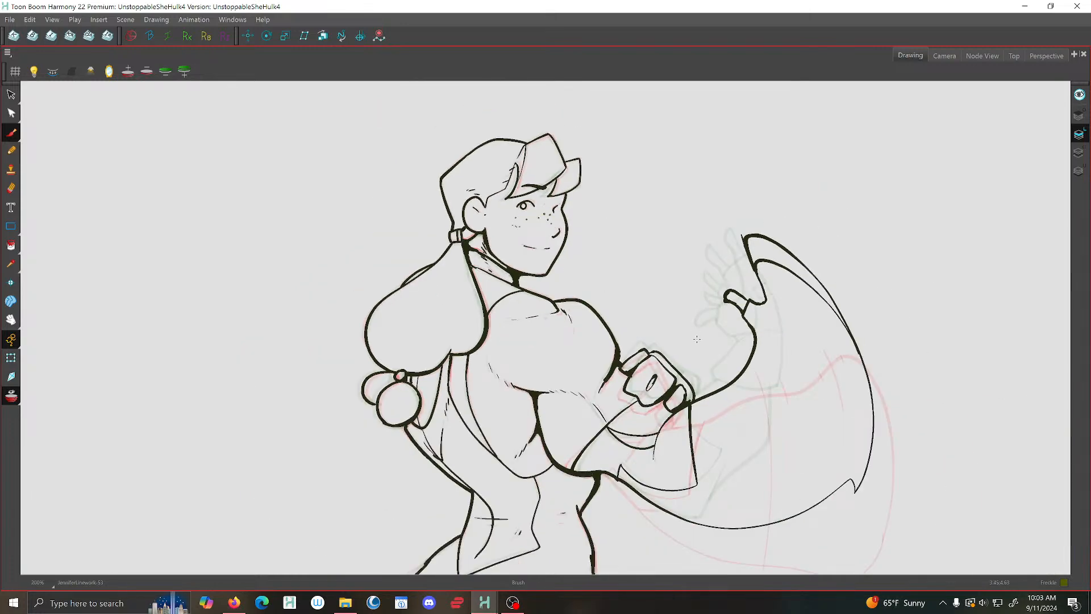
Turn off onion skinning and review the clean line art through the head-turn drawings
left_click(12, 398)
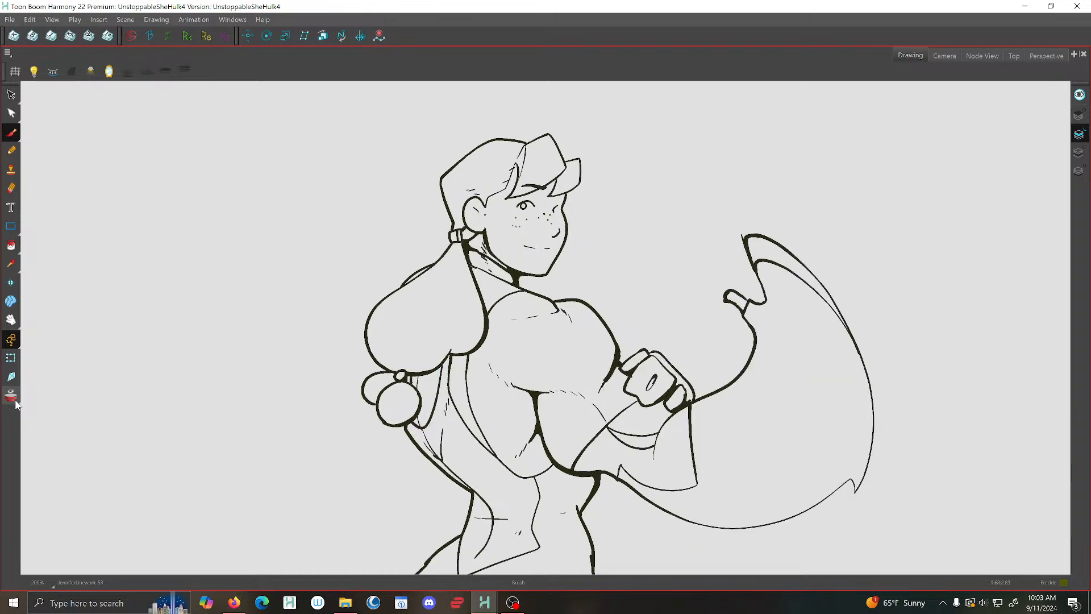
key("f")
key("f")
key("f")
key("f")
key("f")
key("f")
key("f")
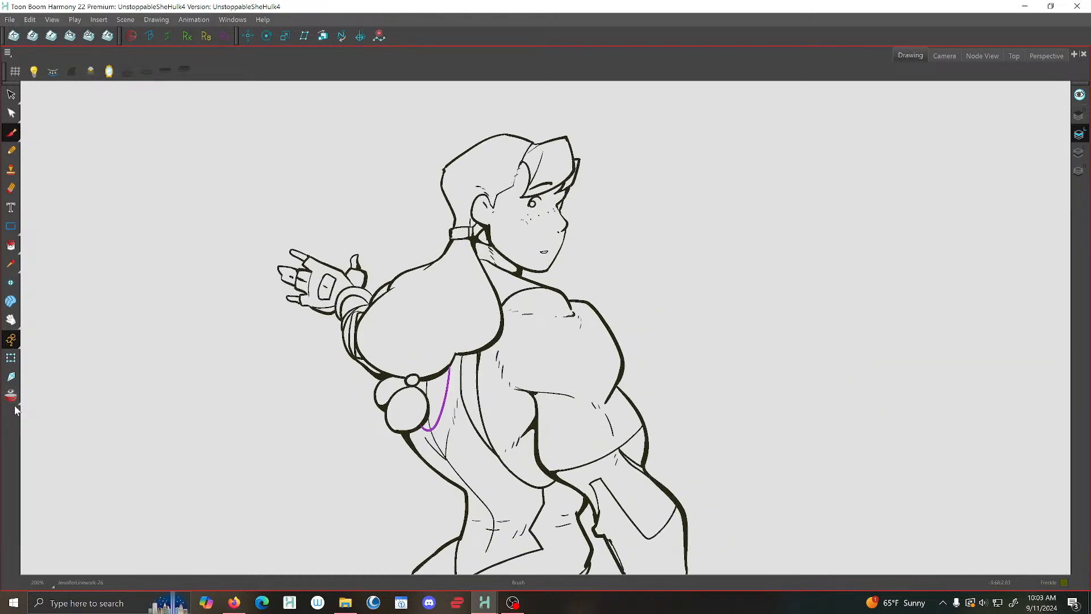
key("f")
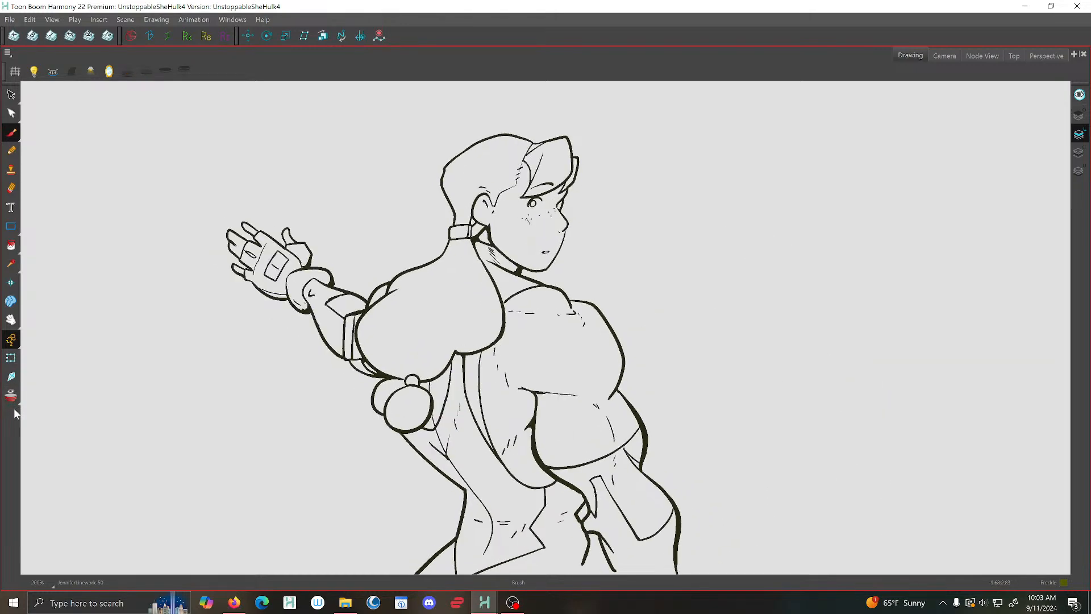
Recolour the curved unitard line below the hair with the Paint tool in UnitardPurple on the back-view drawings
left_click(21, 246)
left_click(42, 282)
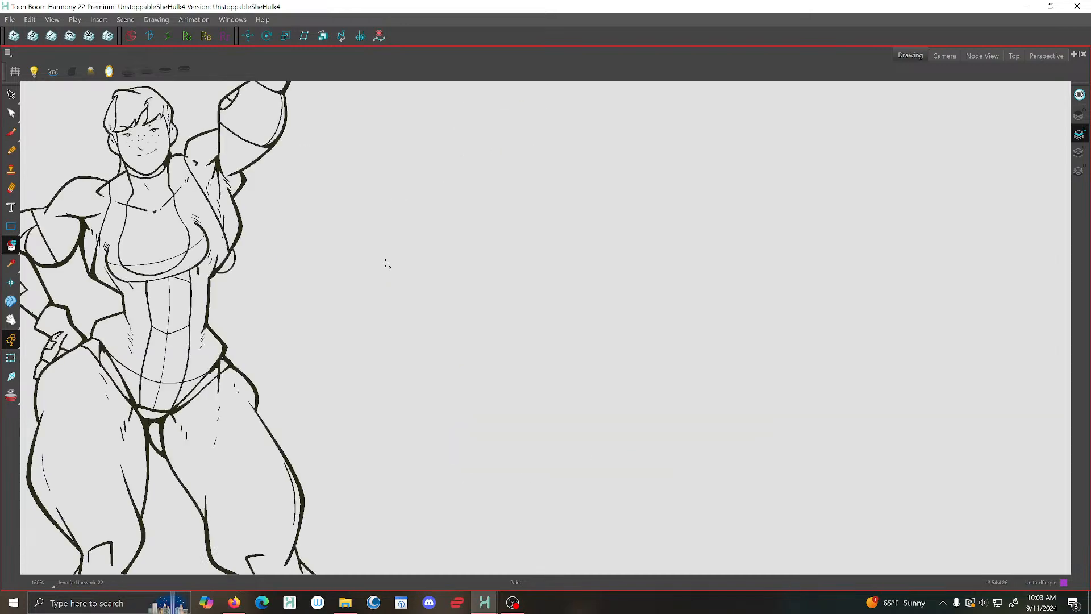
key("g")
key("g")
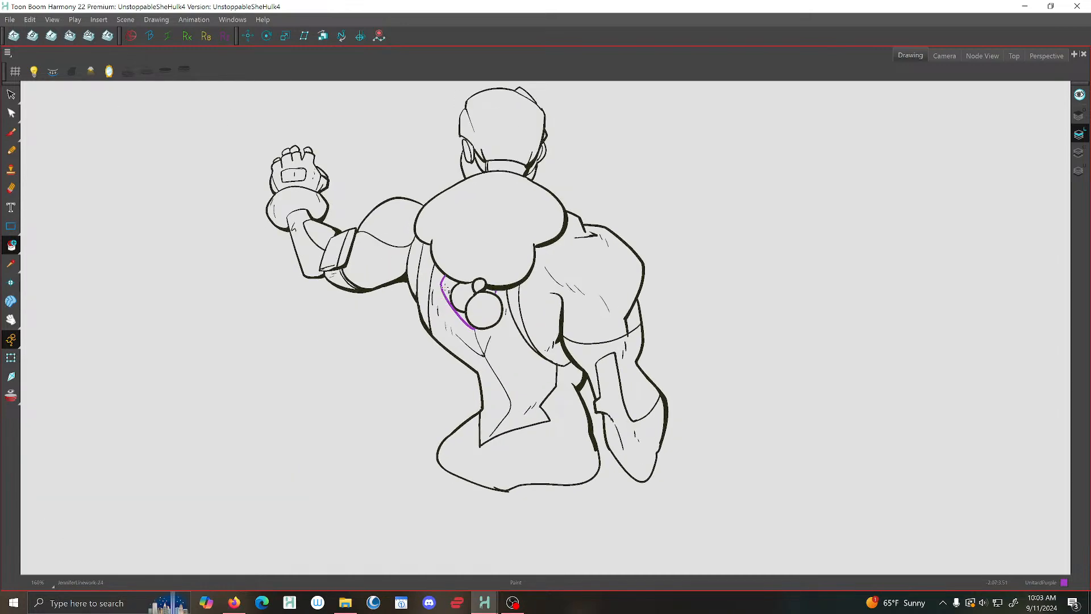
key("f")
left_click(442, 296)
key("f")
key("g")
key("g")
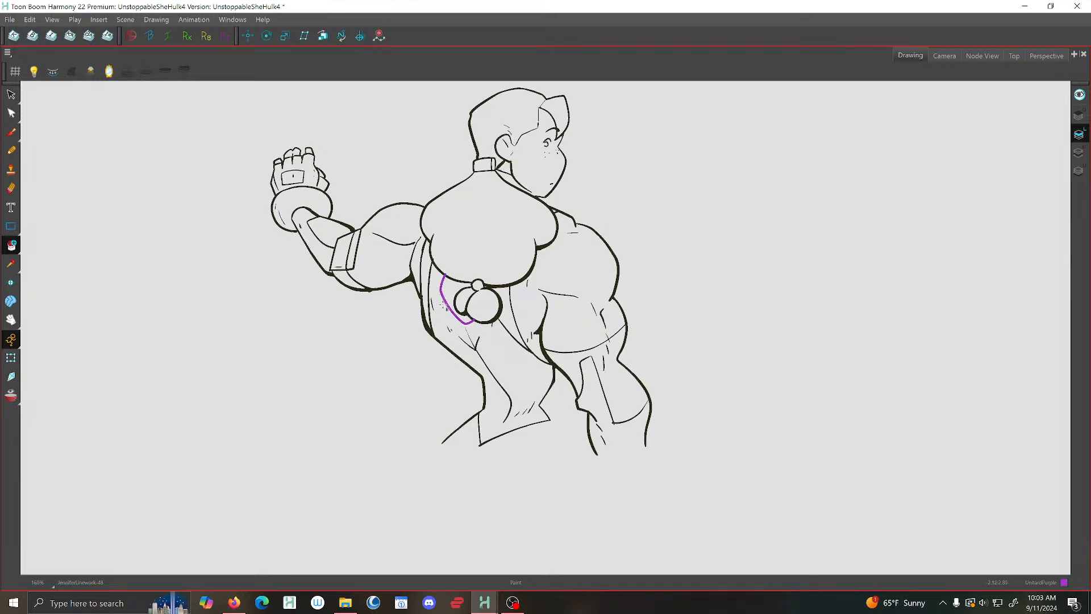
key("f")
key("f")
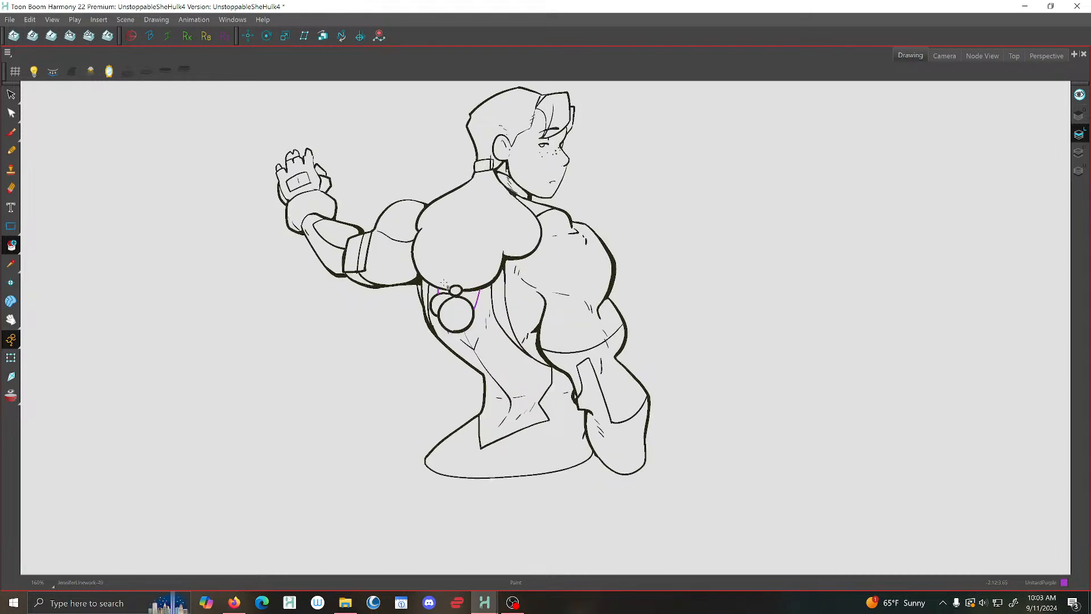
Paint the unitard line beside the round hair ornaments UnitardPurple in the drawings where the bent arm swings down
scroll(593, 377, "up", 1)
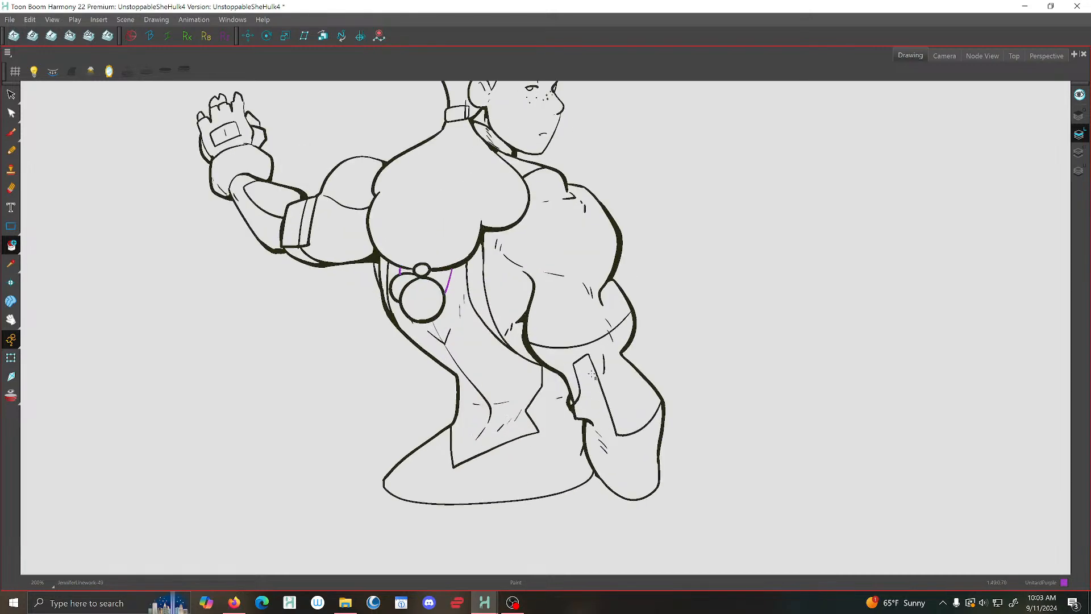
scroll(592, 378, "up", 1)
scroll(389, 255, "up", 1)
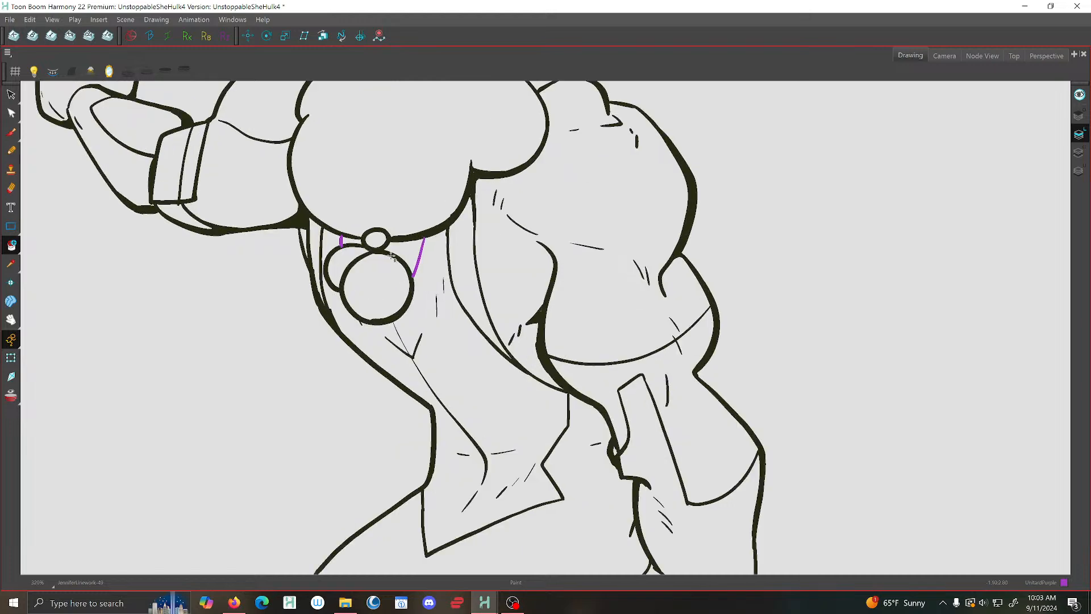
left_click_drag(391, 257, 425, 288)
key("g")
key("g")
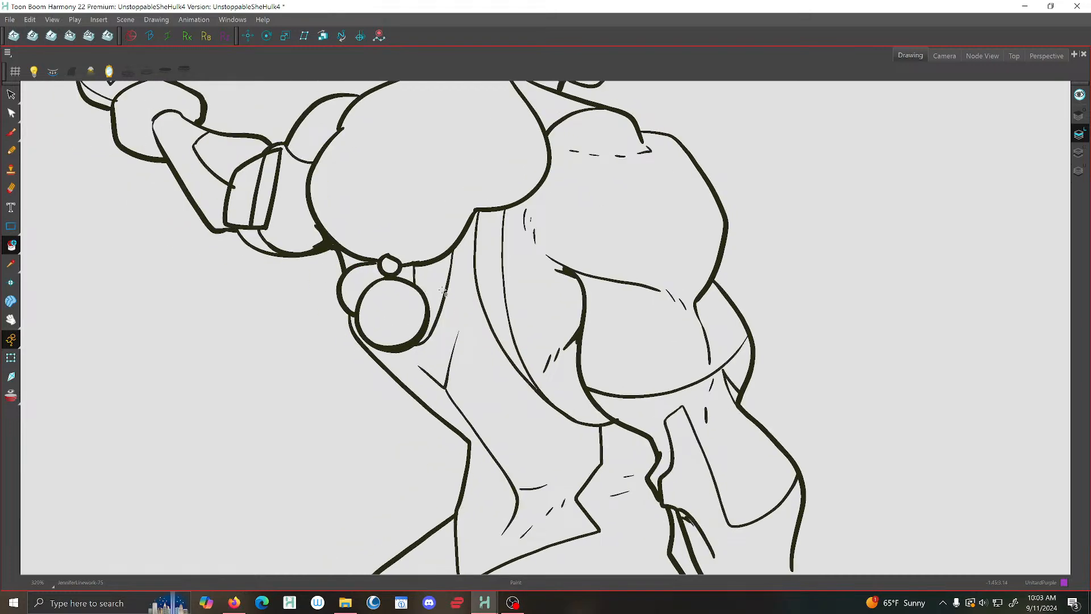
left_click_drag(453, 249, 430, 334)
key("g")
key("g")
key("g")
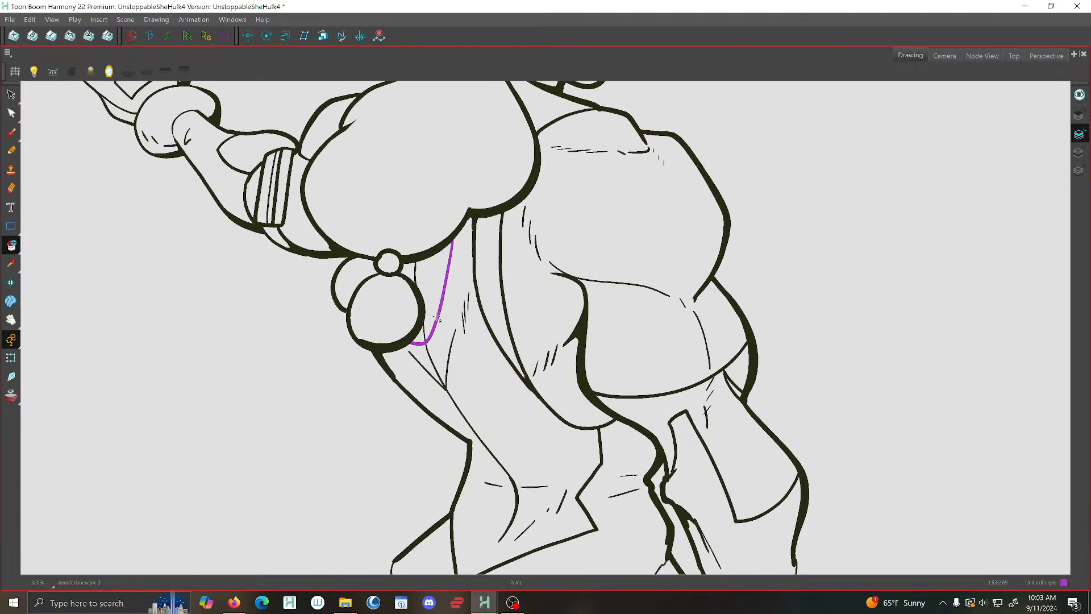
Continue recolouring the curved unitard line UnitardPurple in the drawings where the far arm passes behind the hair
key("g")
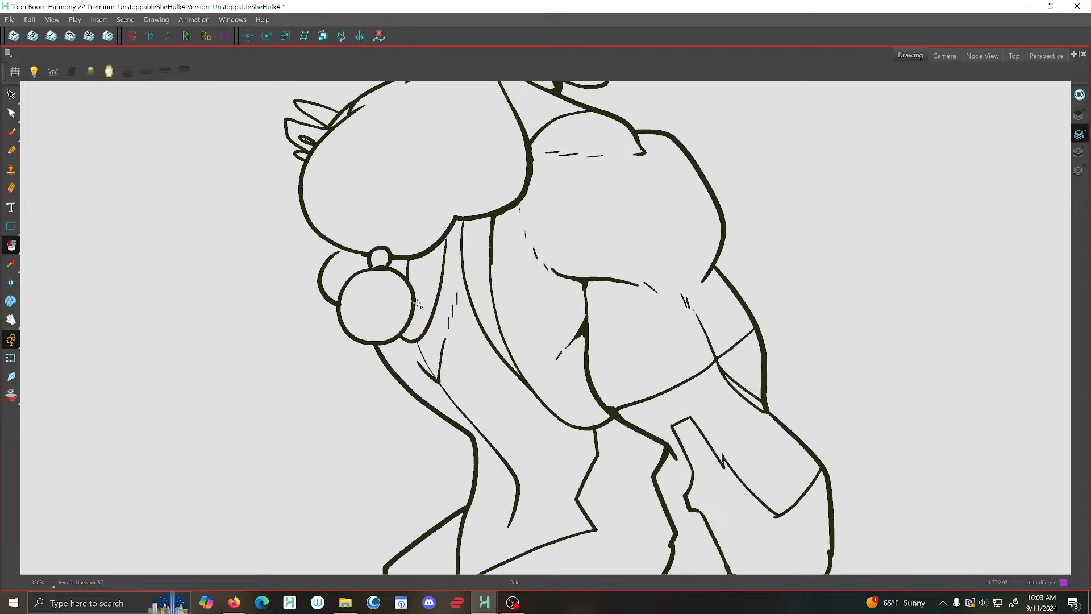
key("g")
key("g")
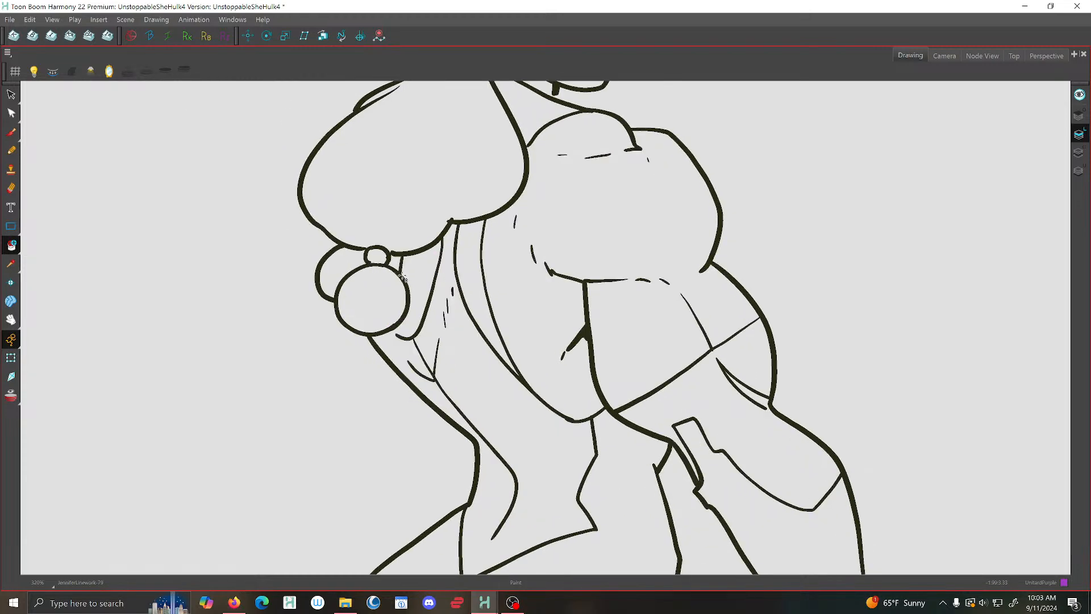
key("g")
key("g")
key("g")
key("g")
key("g")
key("g")
key("g")
key("g")
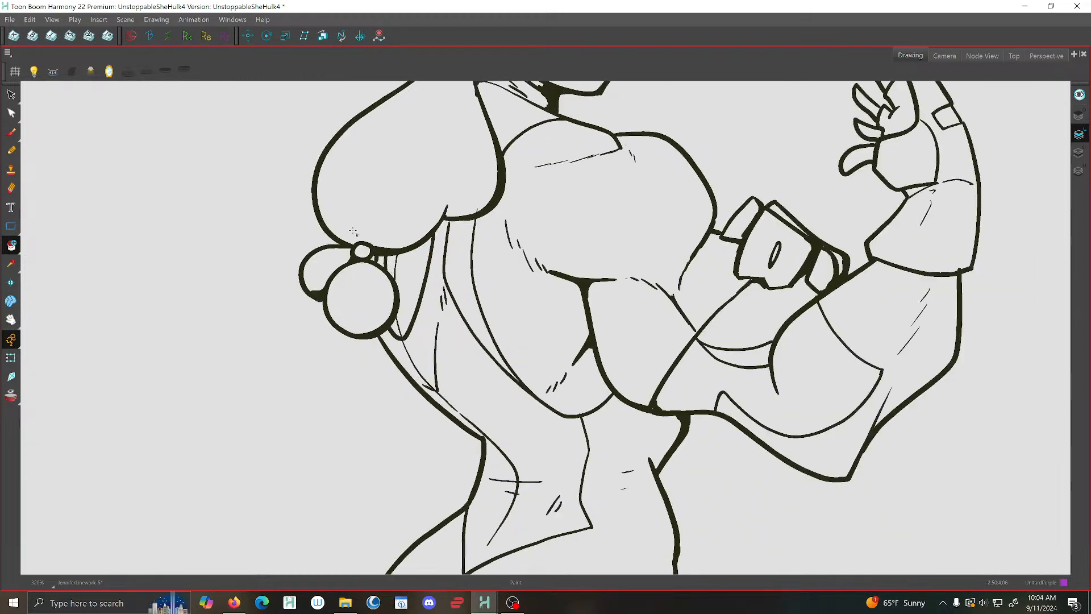
Colour the remaining unitard line segments beside the hair ornaments UnitardPurple in the wing-arm and reaching-hand drawings
key("g")
key("g")
key("g")
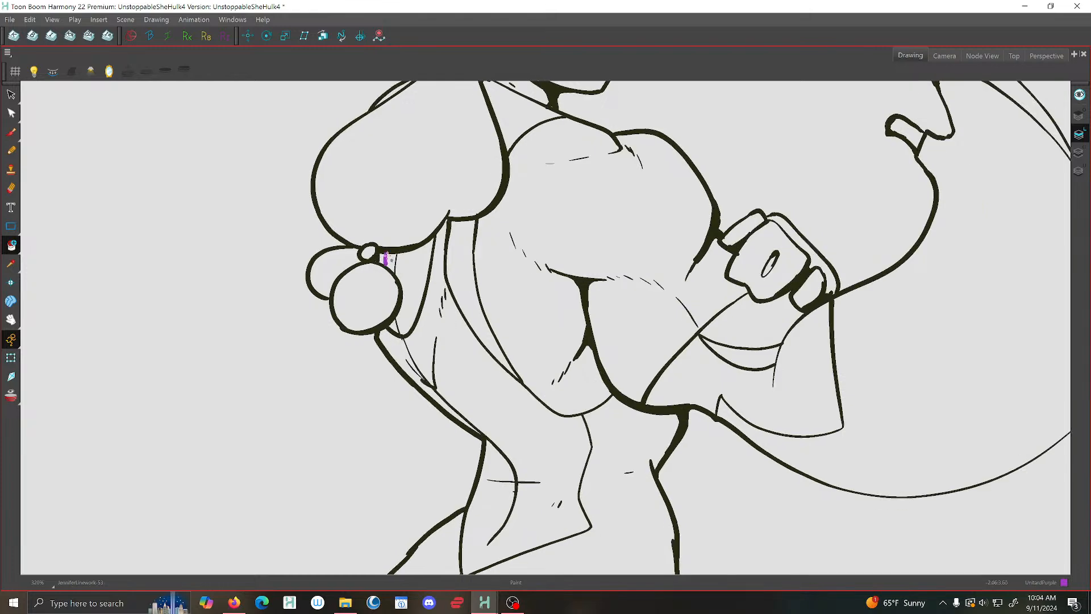
key("g")
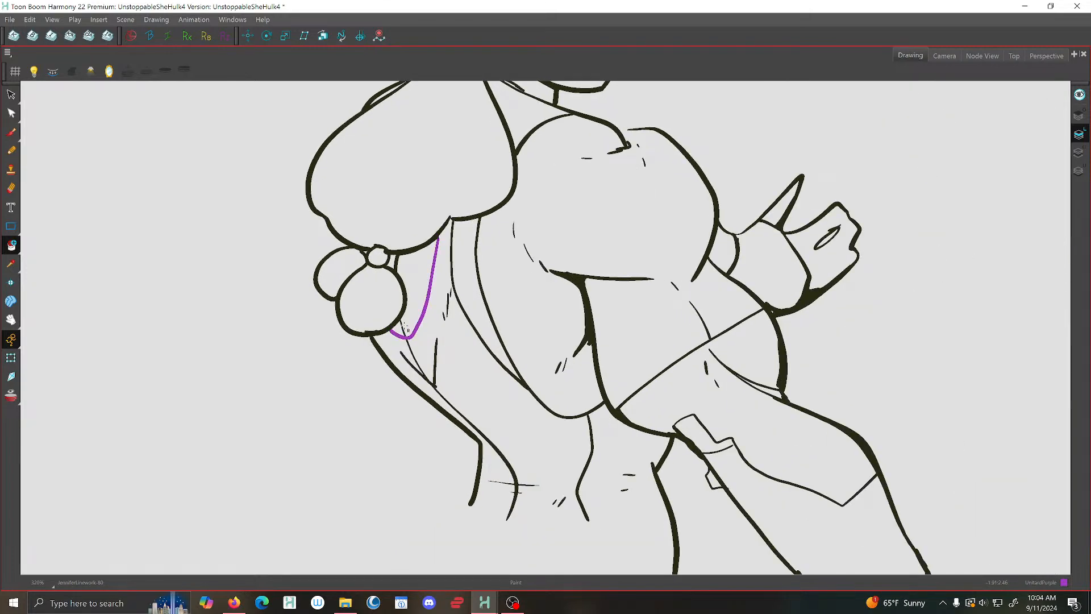
key("g")
key("g")
key("g")
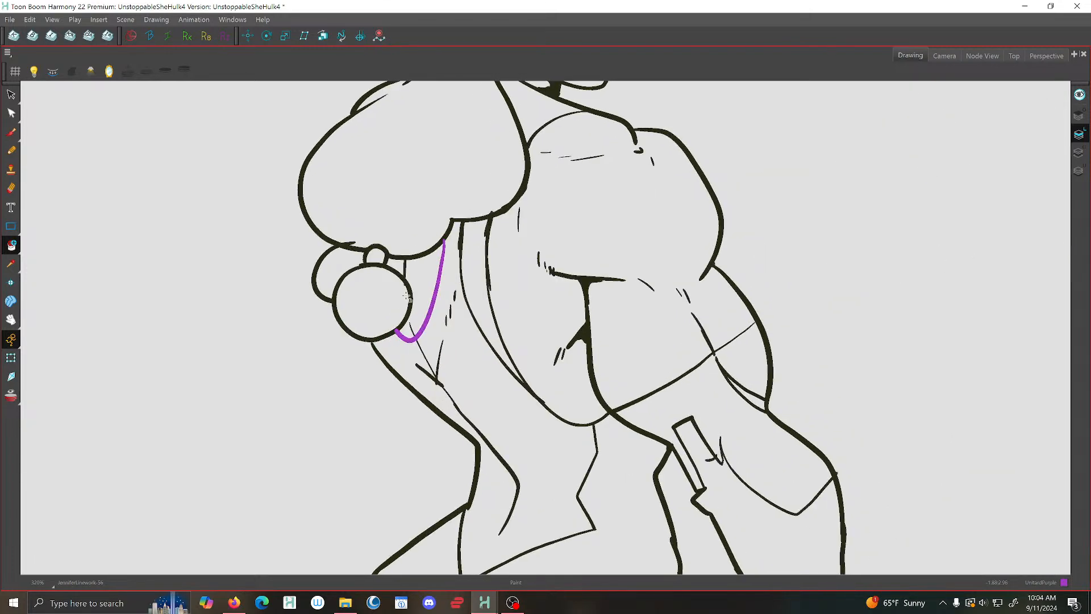
Check the recoloured unitard lines across the drawings from the bent arm to the reaching hand
key("g")
key("g")
key("g")
key("g")
key("g")
key("g")
key("g")
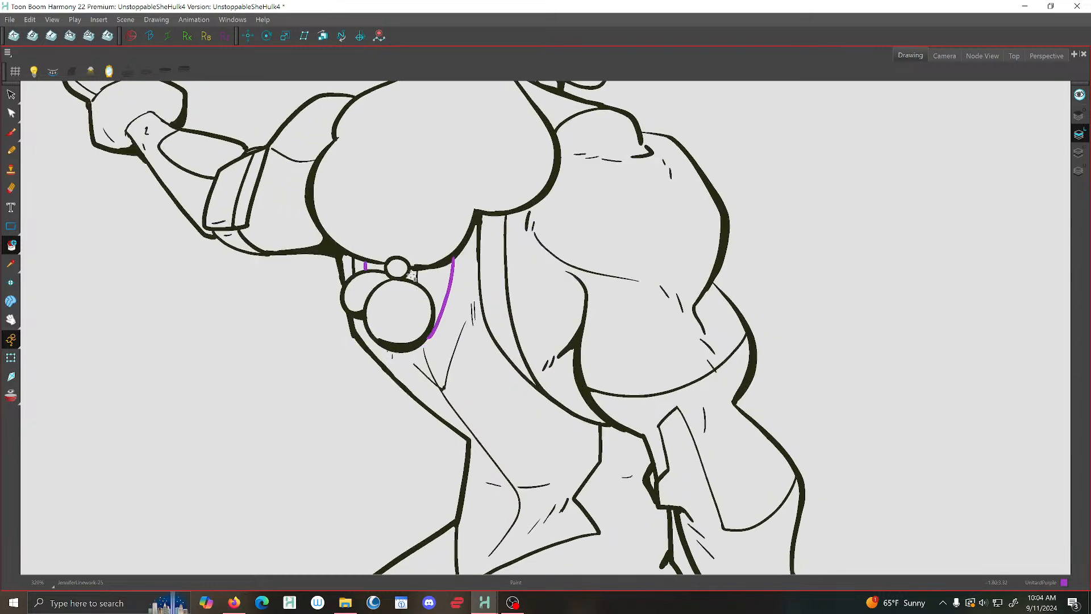
key("g")
key("g")
key("g")
key("g")
key("g")
key("g")
key("g")
key("g")
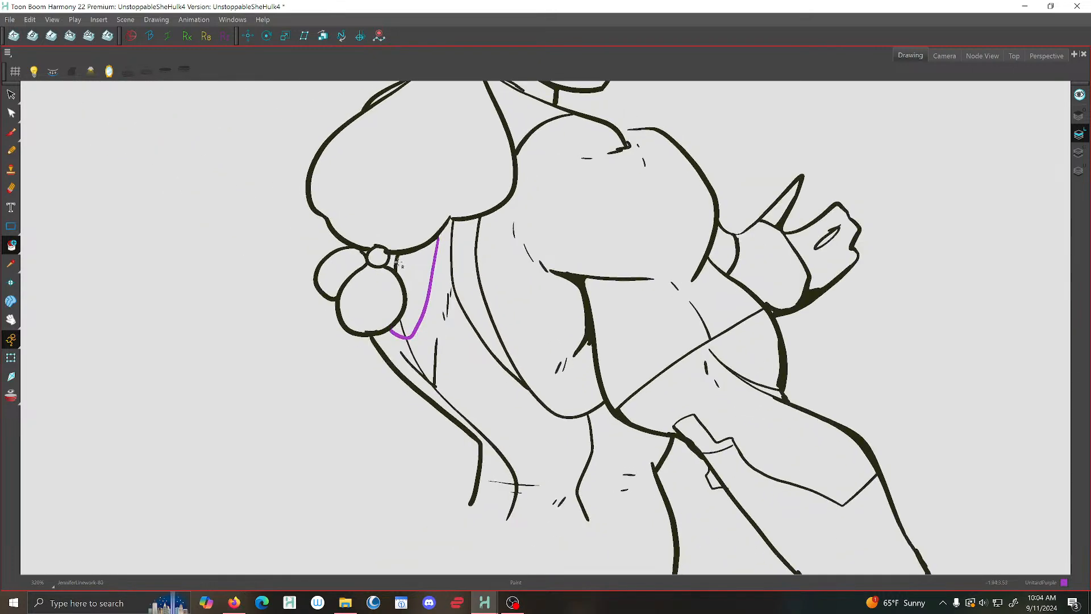
Recolour the V-shaped unitard line beside the round hair ornaments UnitardPurple across the drawings with the raised bent arm and curled fingers
key("g")
key("g")
key("g")
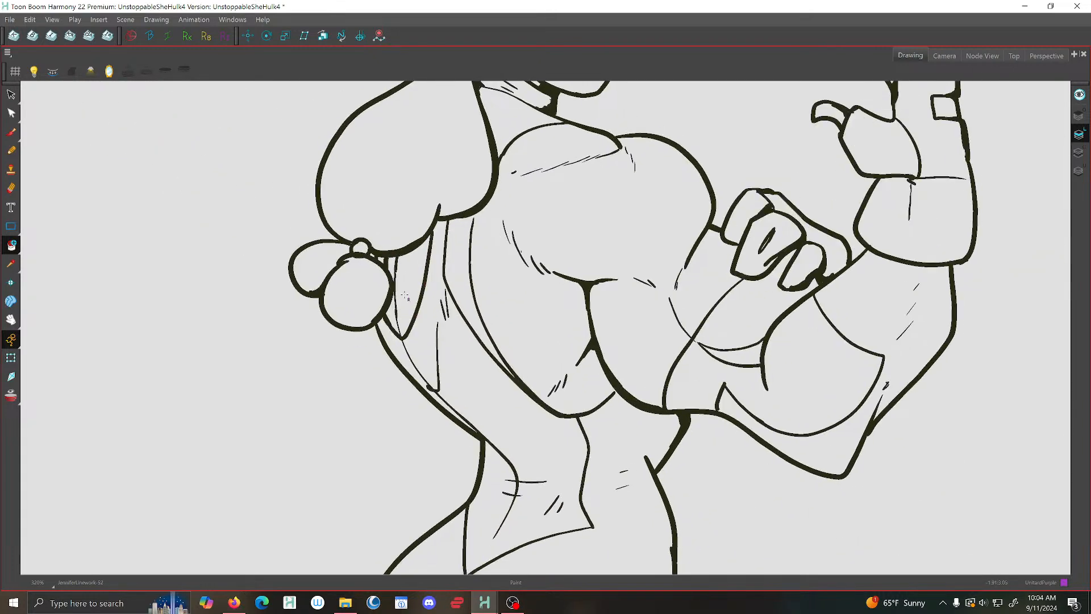
key("f")
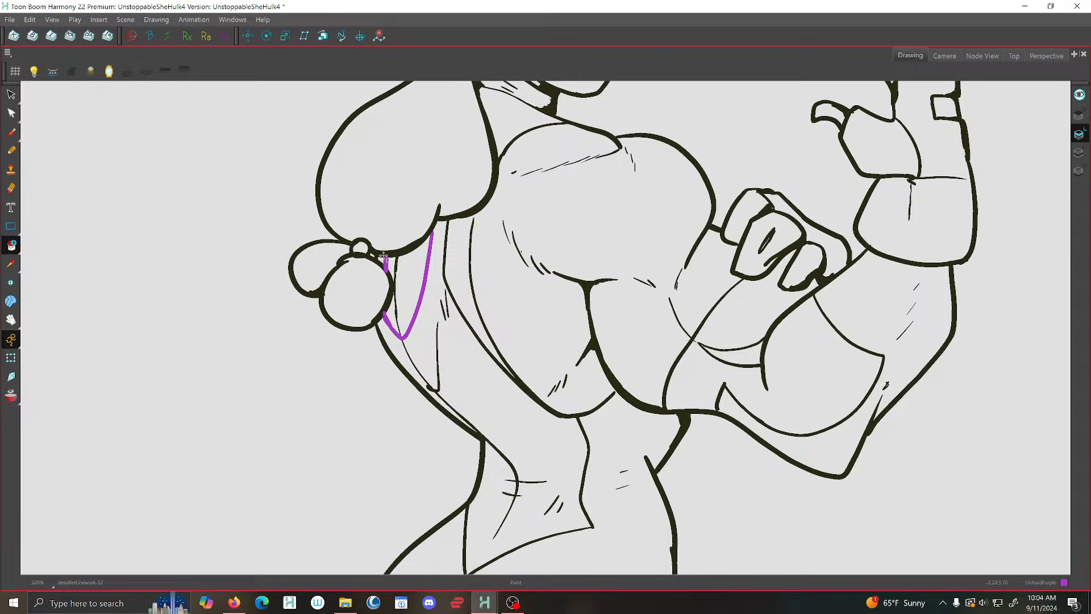
key("g")
key("g")
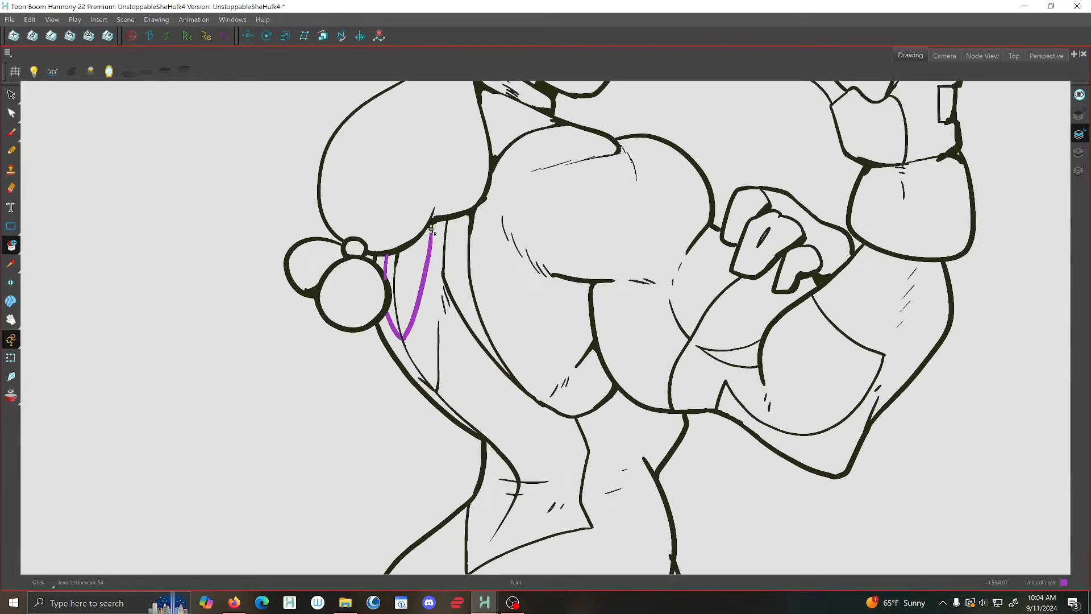
key("g")
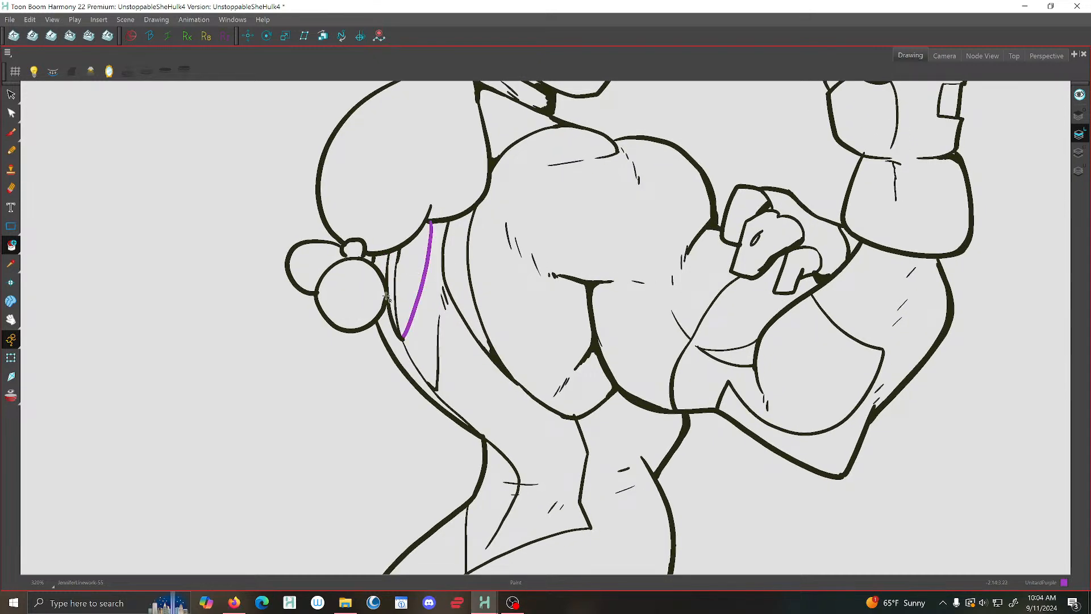
key("f")
key("f")
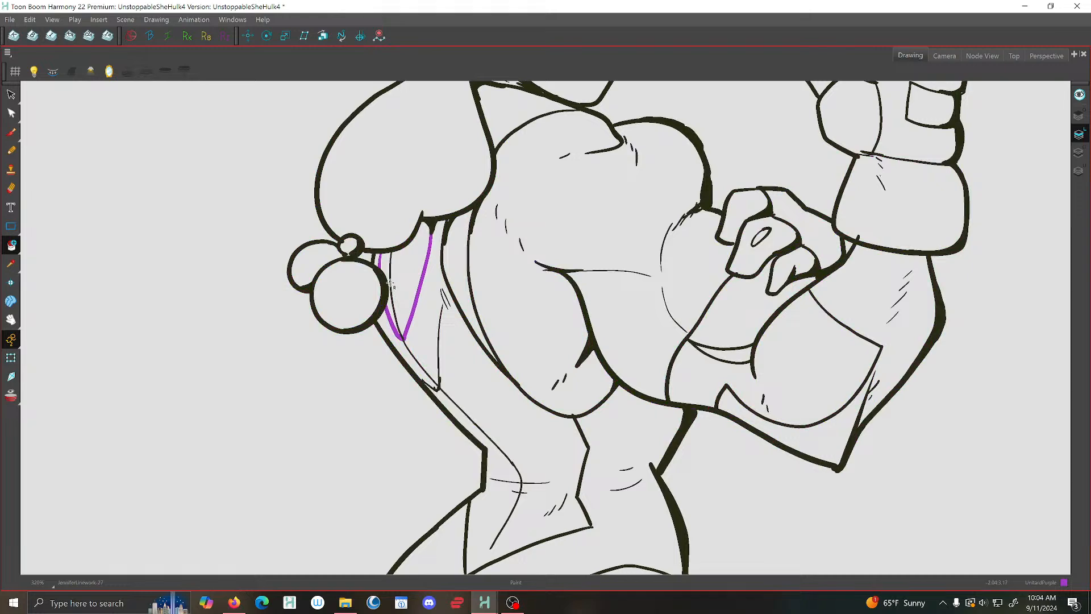
key("f")
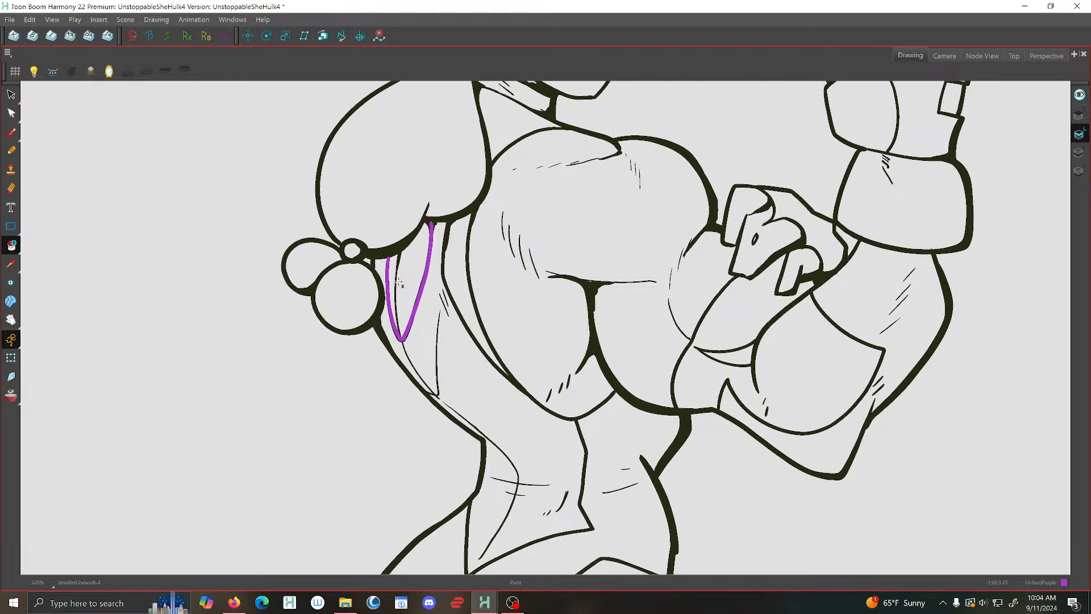
Paint both sides of the curved unitard line UnitardPurple below the hair in the adjoining raised-arm drawings
key("g")
key("g")
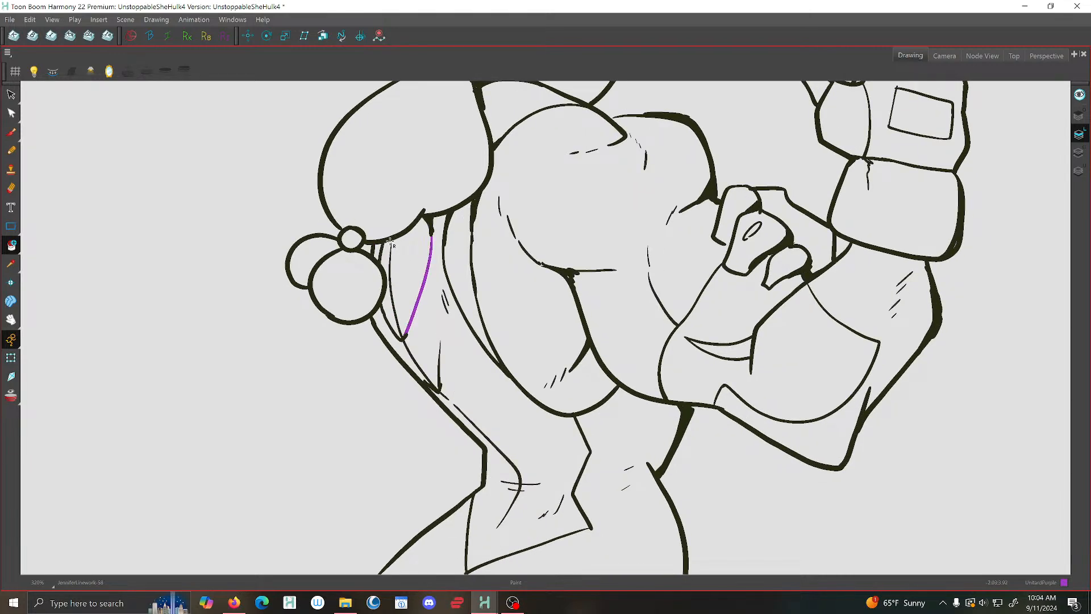
key("g")
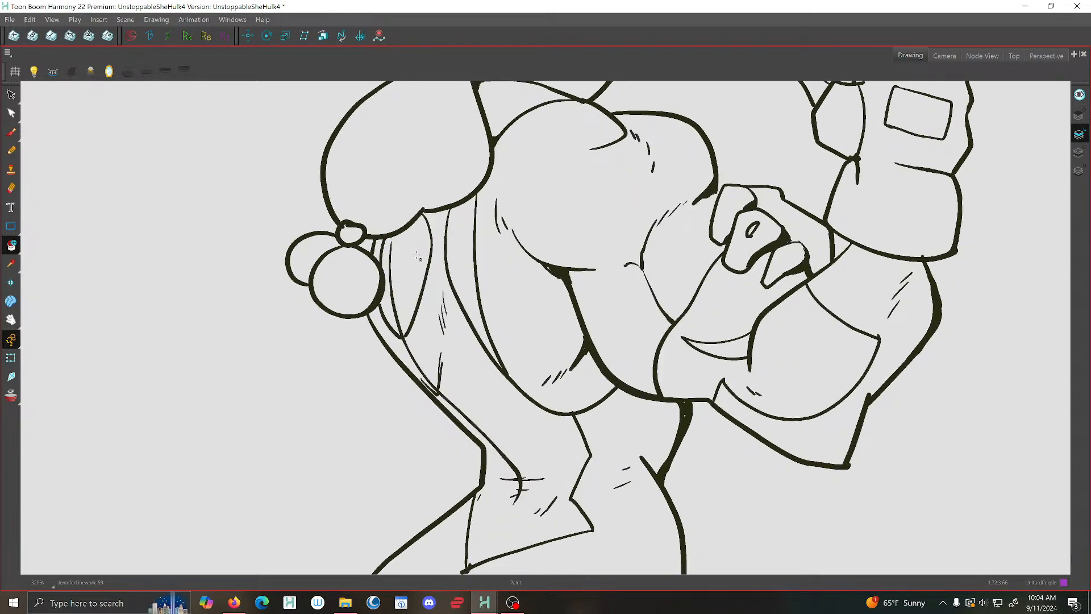
mouse_move(422, 213)
left_mouse_down()
mouse_move(401, 337)
mouse_move(379, 305)
left_mouse_up()
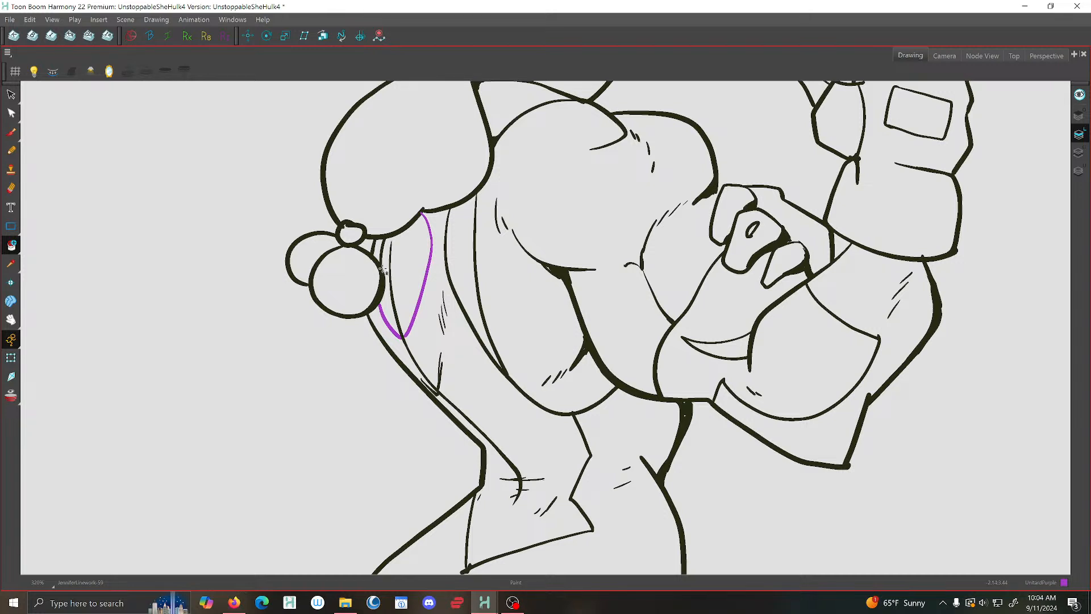
key("g")
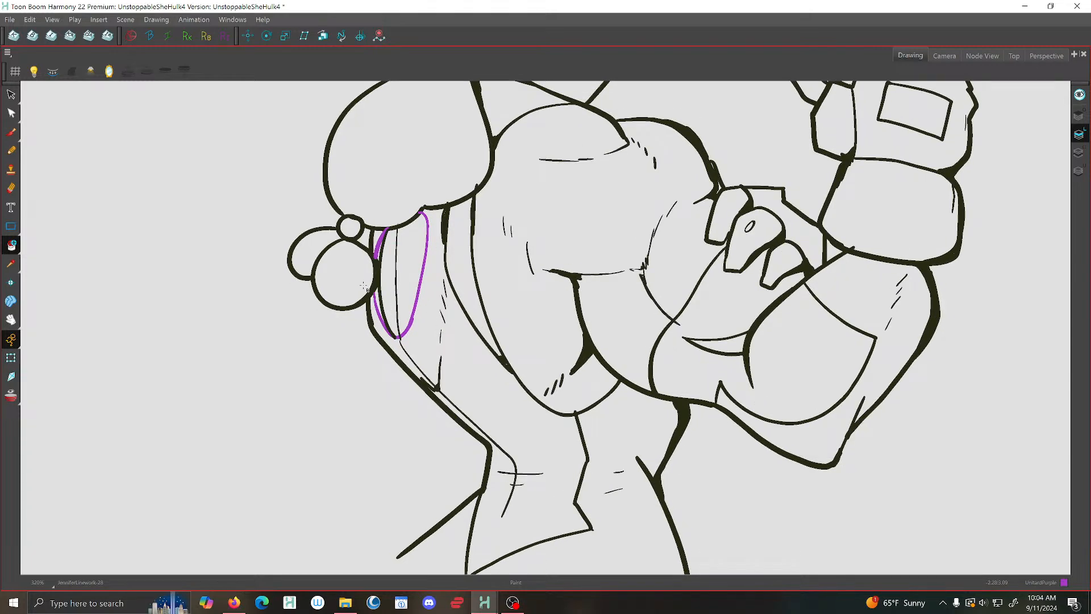
Fill the unitard line segment nearest the round ornaments with UnitardPurple in successive raised-arm drawings
key("g")
key("g")
key("g")
left_click(384, 256)
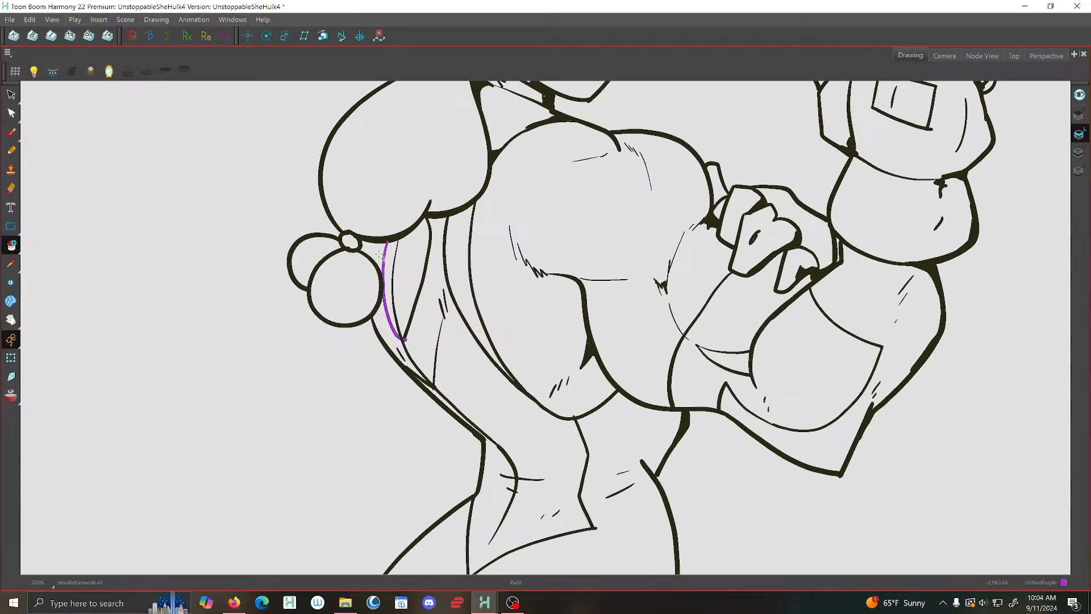
key("g")
left_click(383, 254)
key("g")
left_click(381, 254)
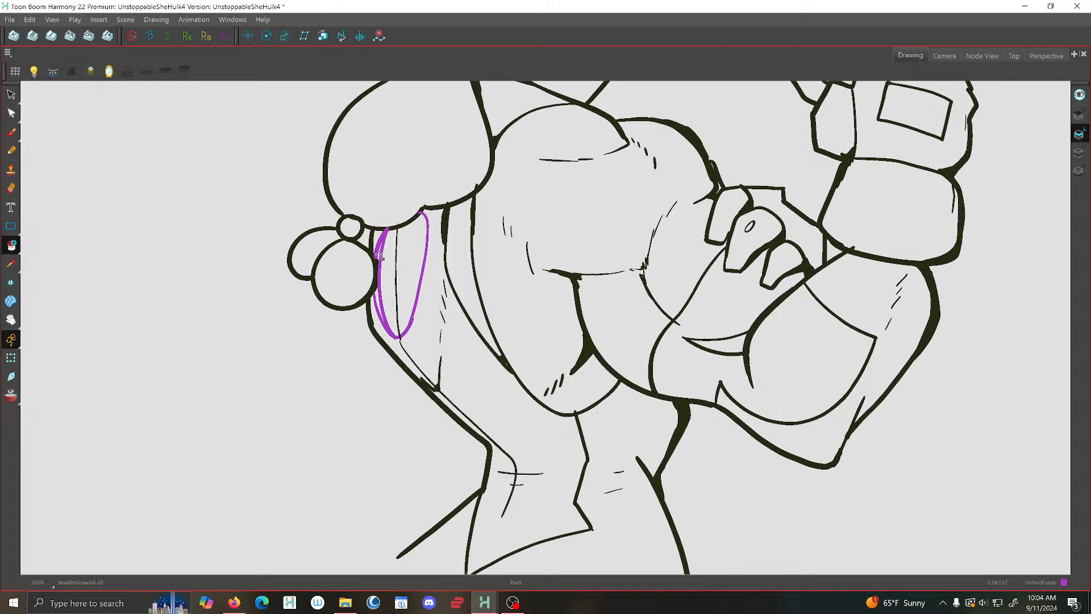
Delete the overlapping lower piece of the purple unitard line and brush a clean UnitardPurple curve joining its two sides
left_click(11, 96)
left_click(379, 302)
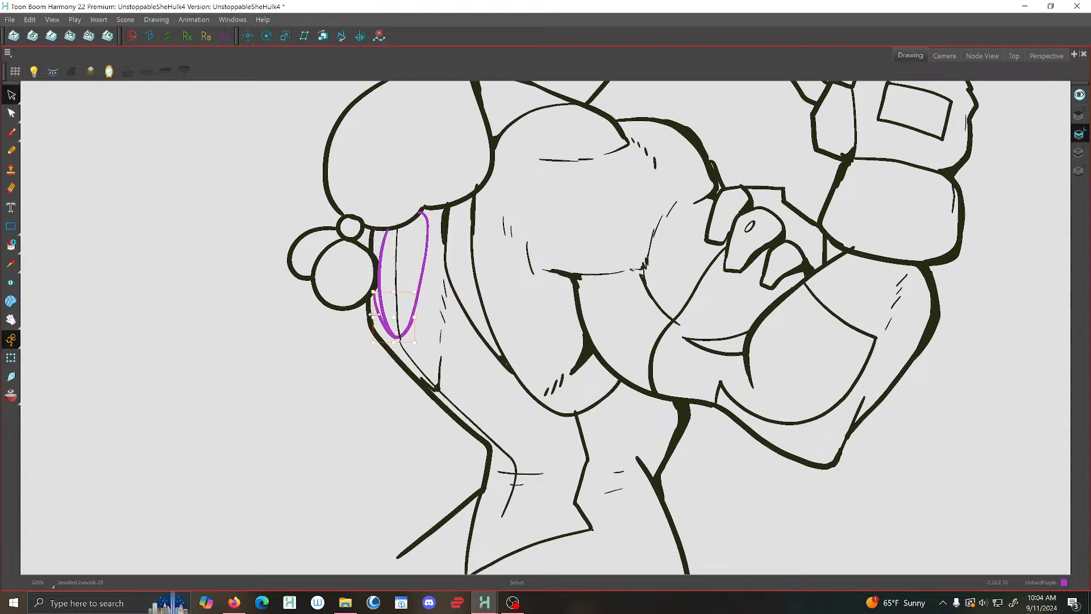
key("Delete")
left_click(11, 132)
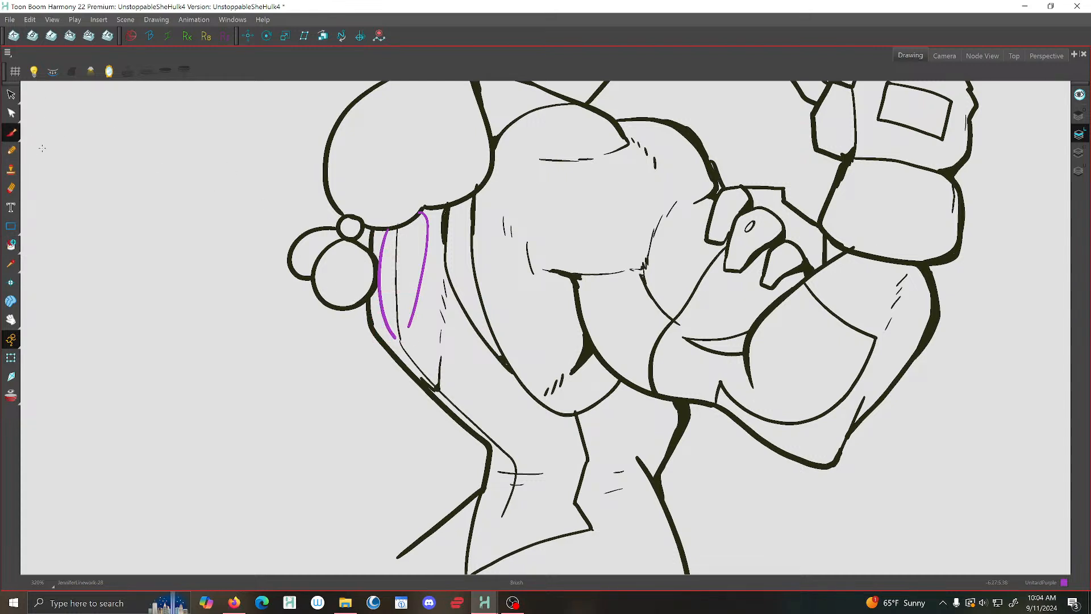
scroll(412, 313, "up", 1)
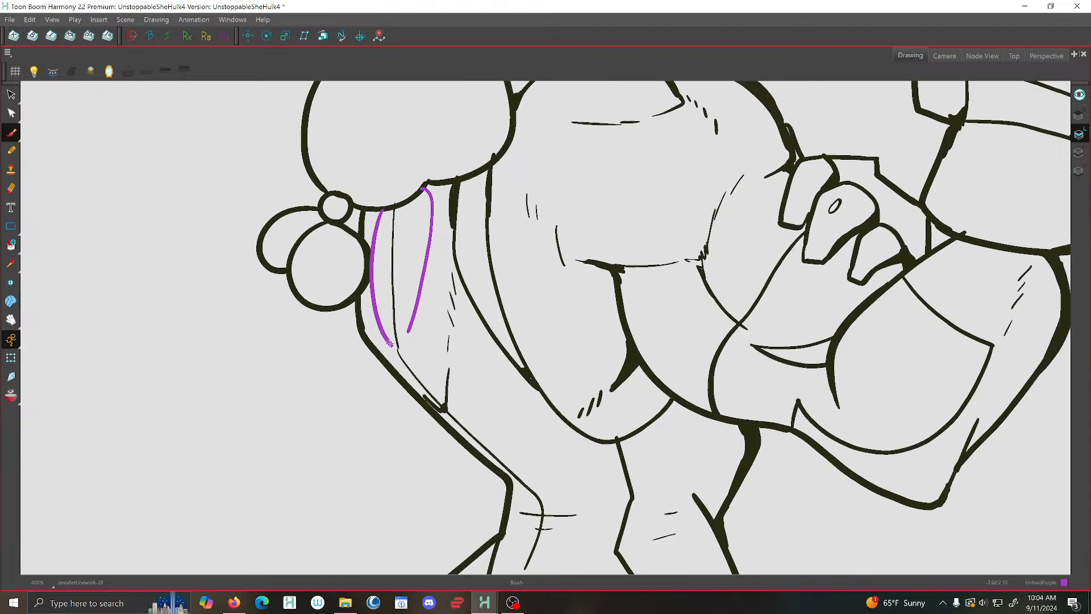
mouse_move(389, 340)
left_mouse_down()
mouse_move(398, 348)
mouse_move(409, 310)
left_mouse_up()
Paint the unitard line's edge farther from the hair ornaments UnitardPurple in the following clenched-hand drawings
key("g")
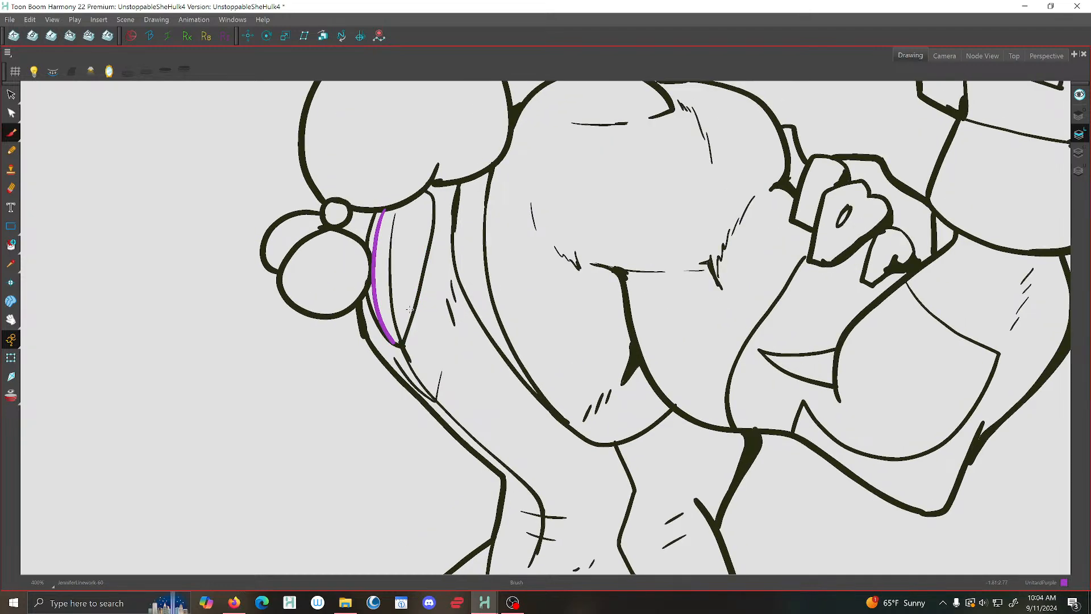
left_click(11, 245)
left_click(420, 286)
key("g")
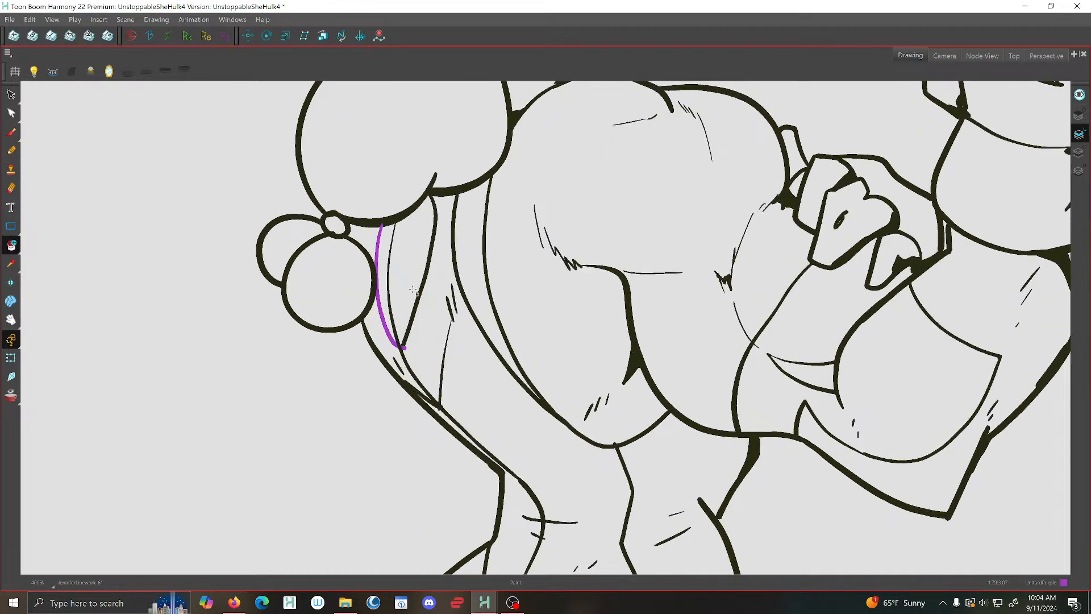
left_click(422, 283)
key("g")
left_click(421, 282)
key("g")
left_click(382, 271)
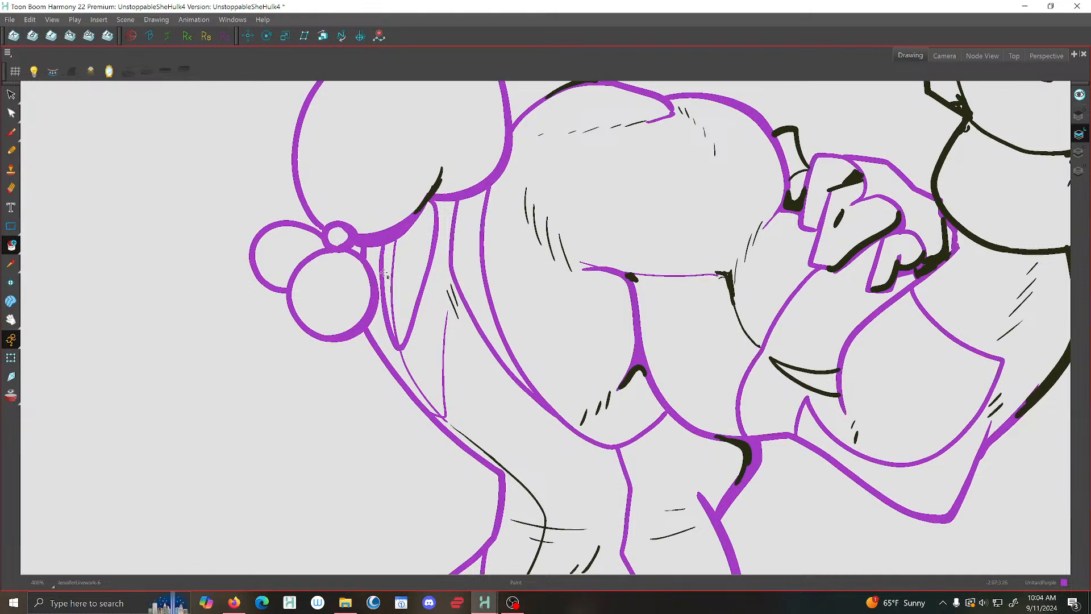
key("f")
key("g")
key("ctrl+z")
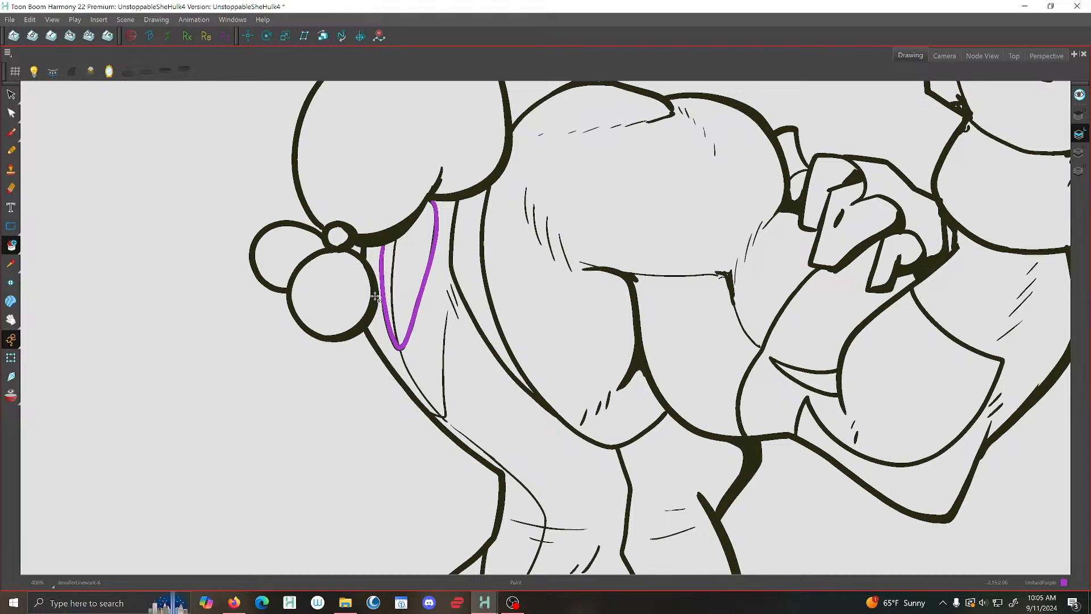
Colour both sides of the unitard line UnitardPurple in the drawings where the curled fingers begin to open
key("g")
left_click(422, 285)
key("g")
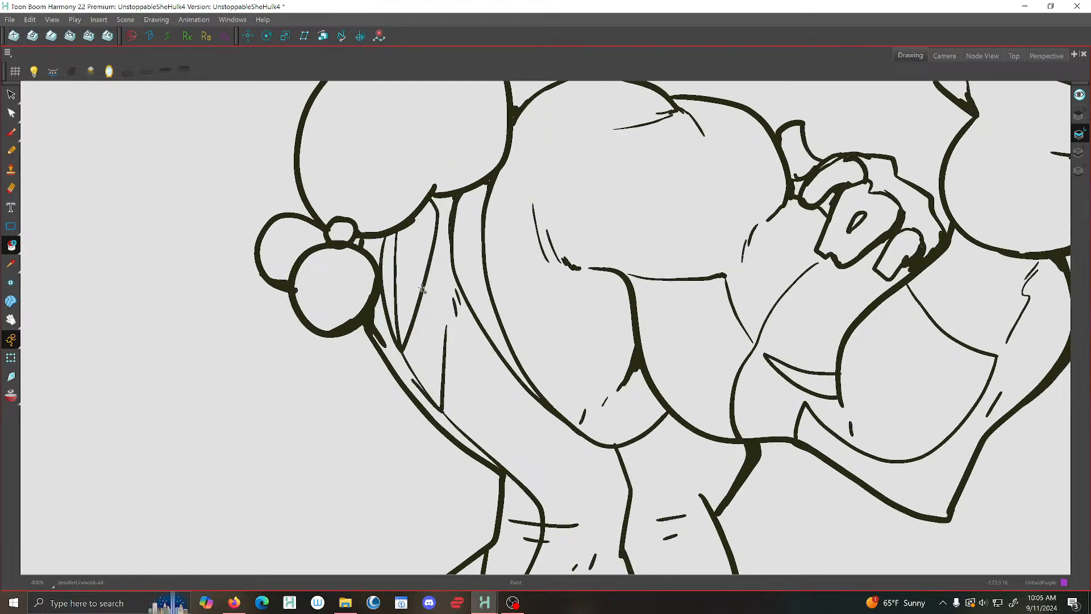
left_click(422, 288)
key("f")
left_click(398, 300)
left_click(376, 248)
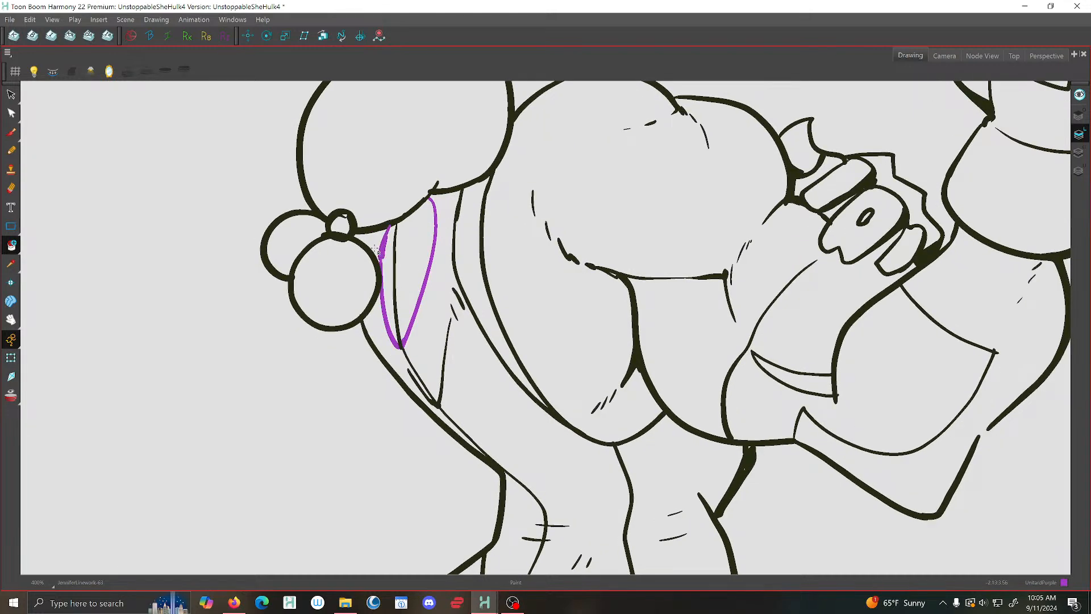
Paint the unitard line UnitardPurple in the thumb-raised hand drawing and brush in its missing short segment beside the hair ornament
key("f")
left_click(425, 267)
left_click(380, 295)
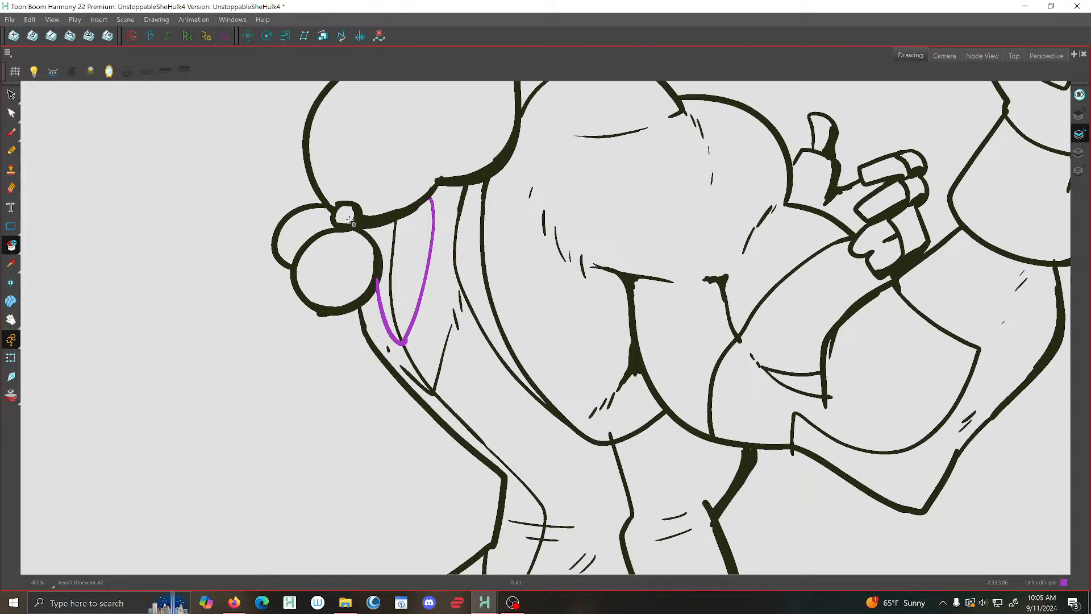
left_click(10, 132)
left_click_drag(381, 231, 376, 242)
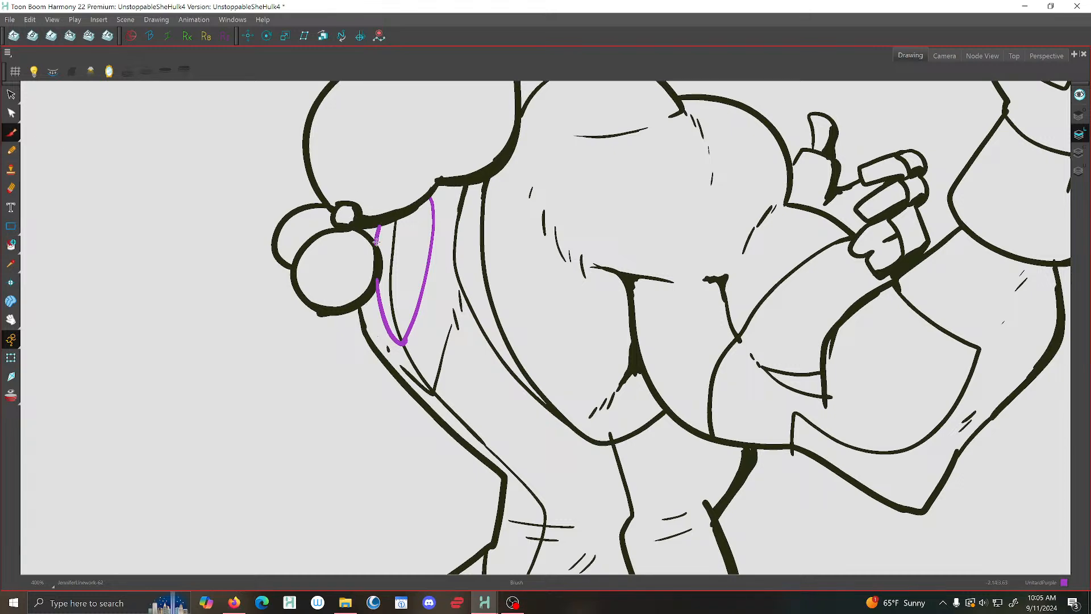
Recolour the unitard line UnitardPurple in the open-hand drawings and in the one where the forearm crosses the back
left_click(11, 245)
key("g")
key("g")
key("g")
key("g")
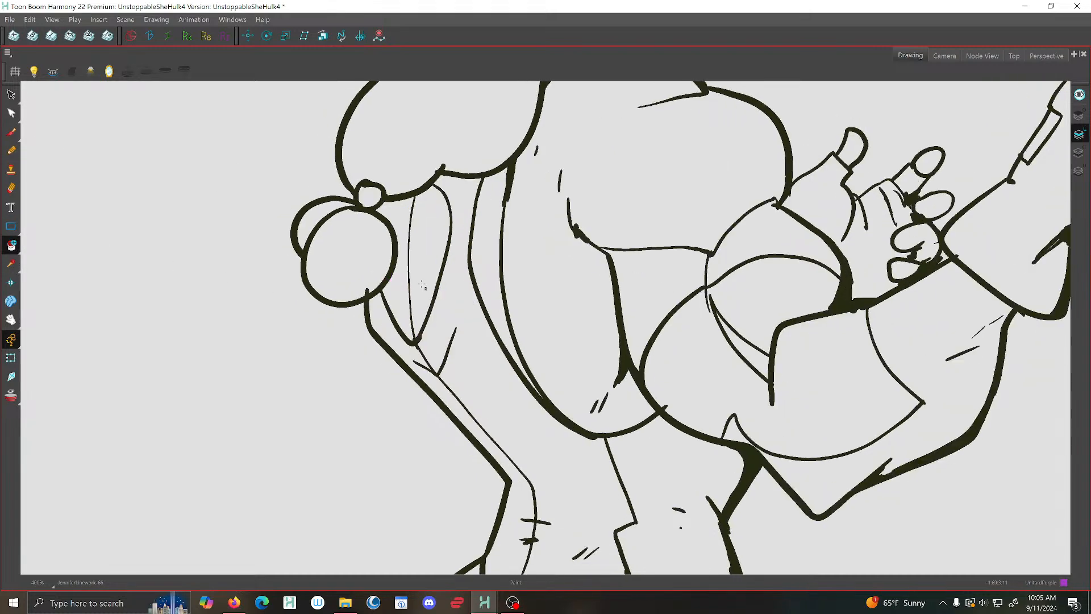
left_click(431, 287)
left_click(411, 307)
key("g")
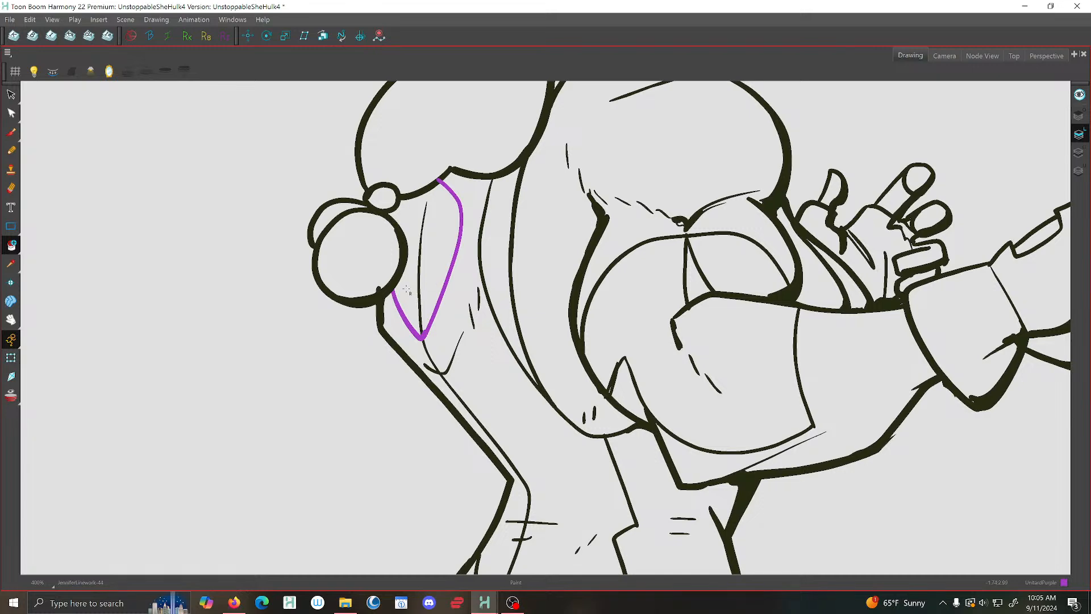
key("g")
key("g")
left_click(469, 318)
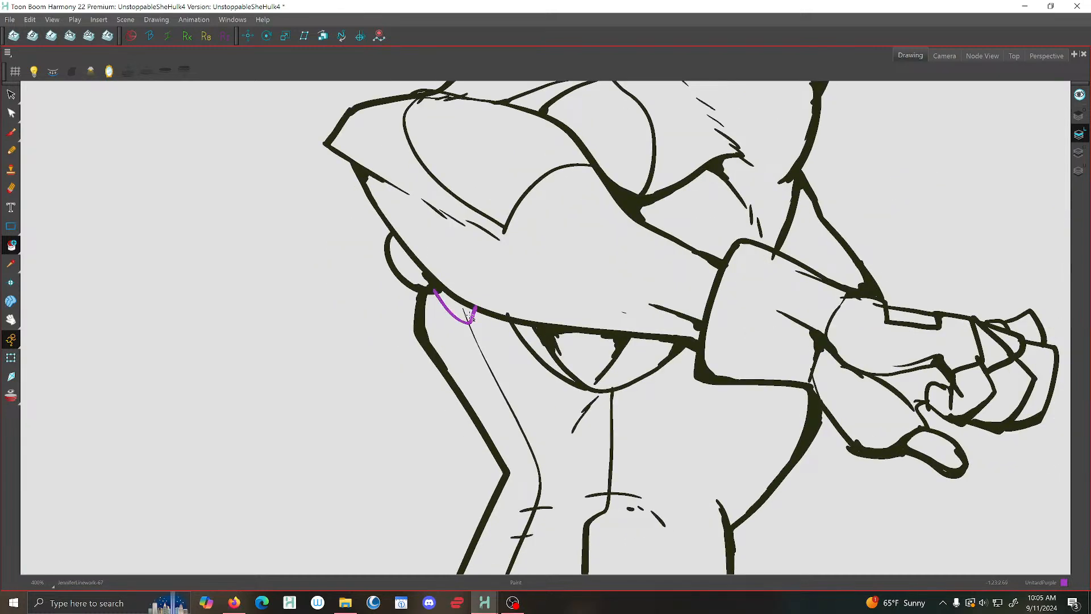
Brush a short UnitardPurple unitard curve below the elbow in the drawing where the forearm crosses the torso
key("g")
key("g")
key("g")
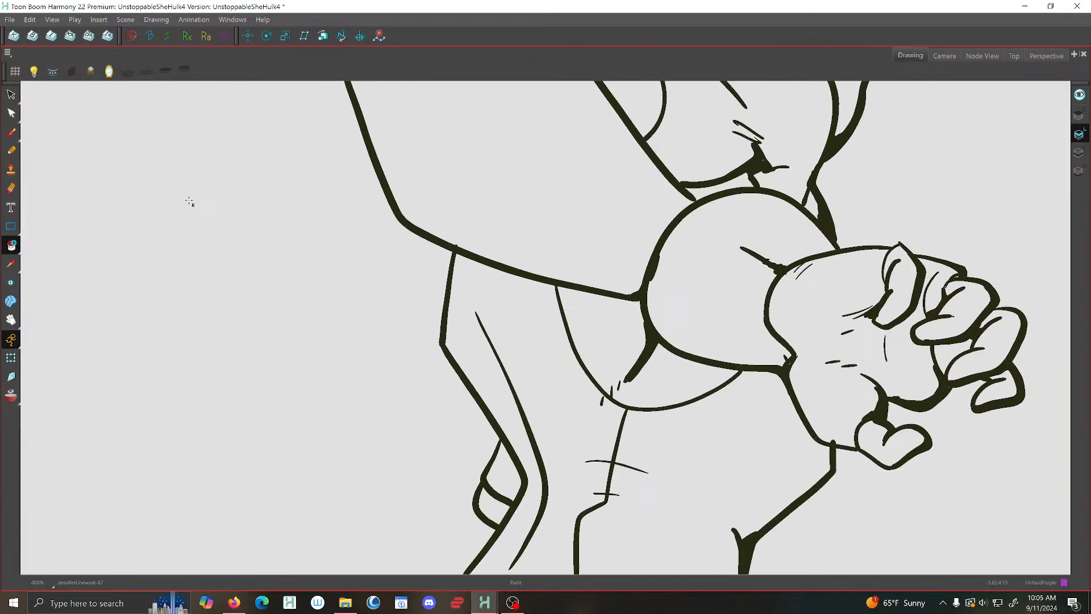
left_click(11, 132)
key("f")
key("f")
key("f")
key("f")
key("g")
key("g")
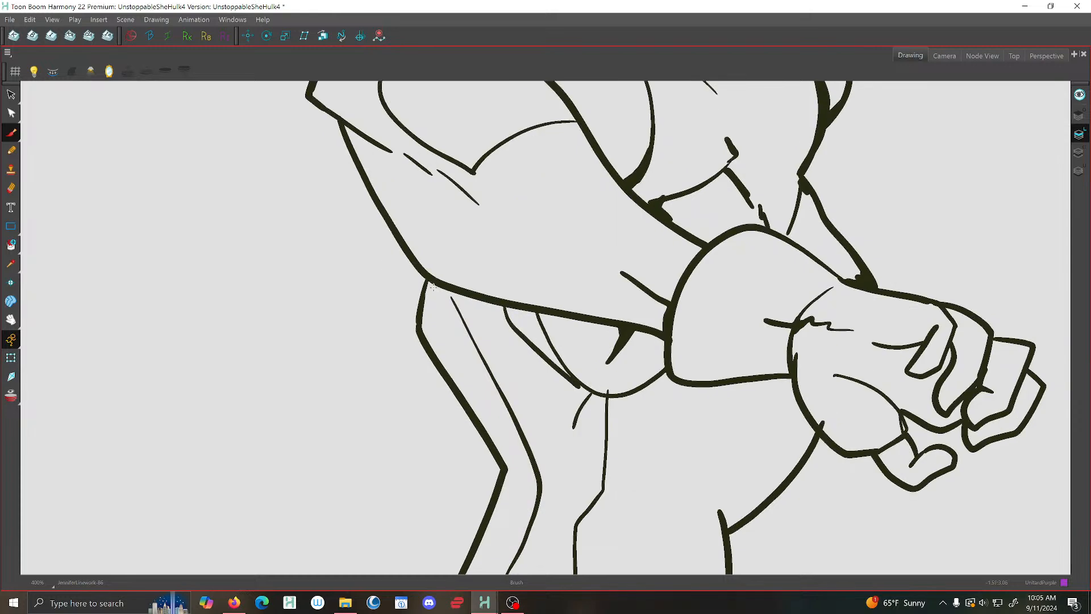
mouse_move(432, 282)
left_mouse_down()
mouse_move(463, 315)
mouse_move(472, 300)
mouse_move(437, 293)
mouse_move(474, 324)
left_mouse_up()
key("g")
key("g")
Brush the missing UnitardPurple unitard line segments beside the hair and ornaments in the drawings where the far arm swings back
mouse_move(449, 278)
left_mouse_down()
mouse_move(474, 307)
mouse_move(486, 258)
mouse_move(481, 284)
mouse_move(497, 294)
mouse_move(502, 247)
left_mouse_up()
key("g")
key("g")
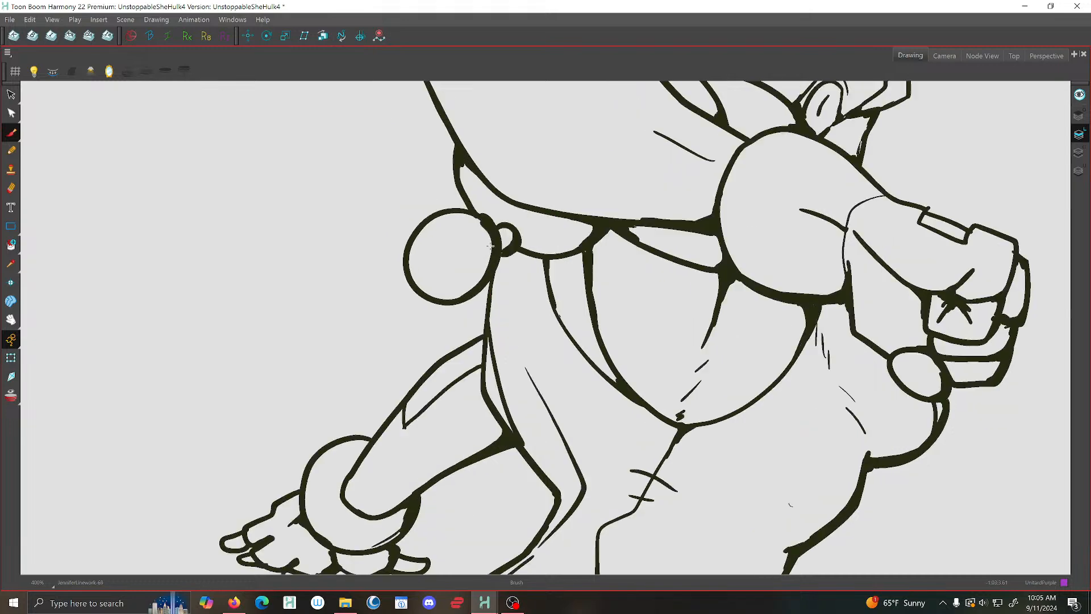
mouse_move(491, 290)
left_mouse_down()
mouse_move(507, 308)
mouse_move(517, 254)
left_mouse_up()
key("g")
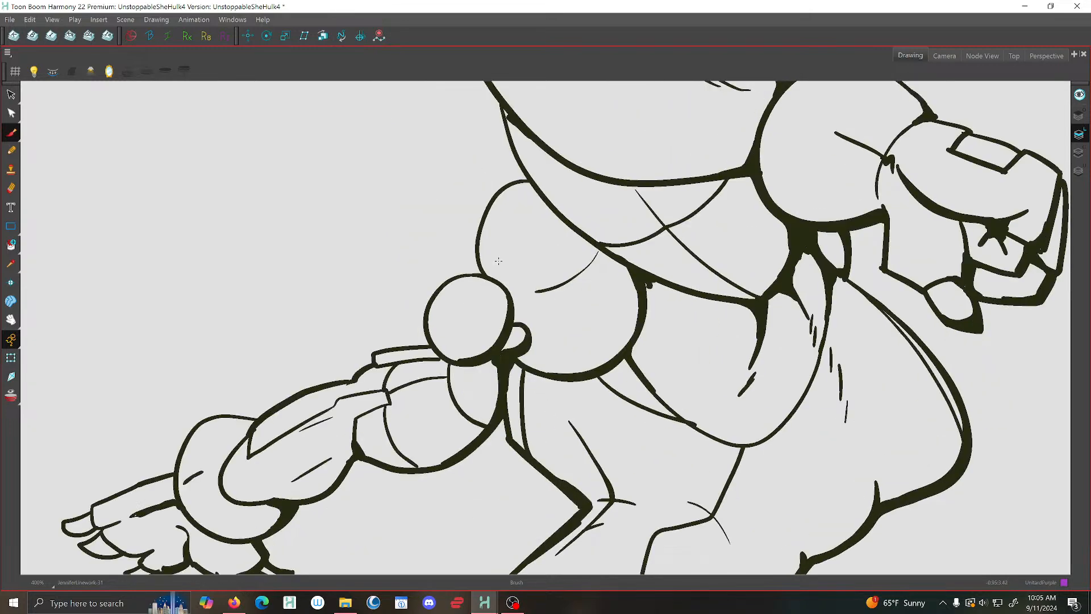
mouse_move(537, 372)
left_mouse_down()
mouse_move(563, 411)
mouse_move(590, 372)
left_mouse_up()
key("g")
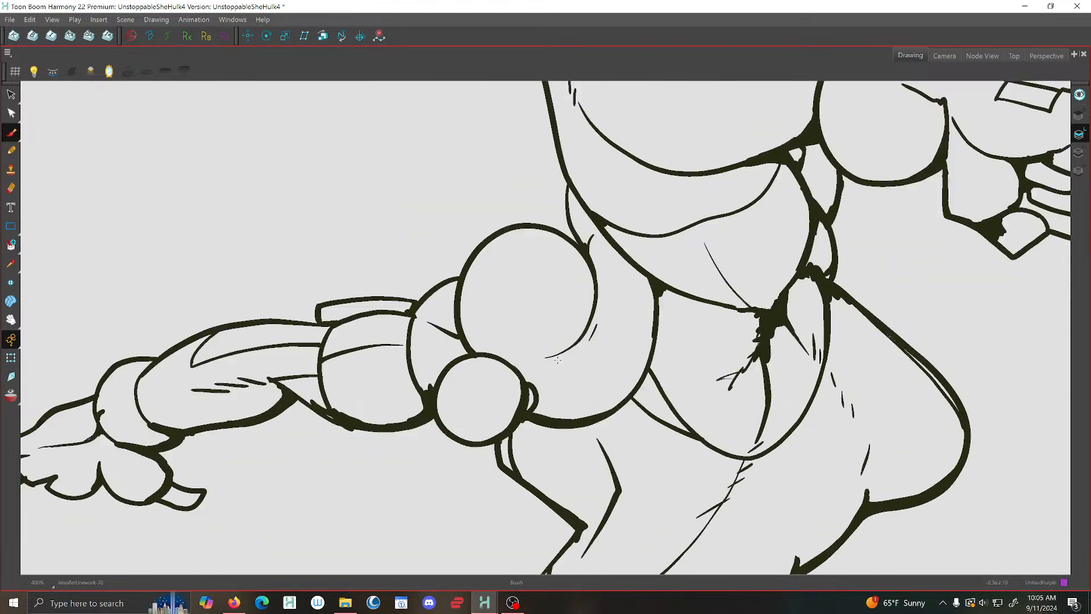
mouse_move(566, 425)
left_mouse_down()
mouse_move(588, 445)
mouse_move(605, 414)
mouse_move(457, 308)
left_mouse_up()
Brush a small V-shaped UnitardPurple unitard tip just below the hair in the drawings with the rear arm extended
scroll(627, 385, "down", 5)
scroll(396, 264, "up", 2)
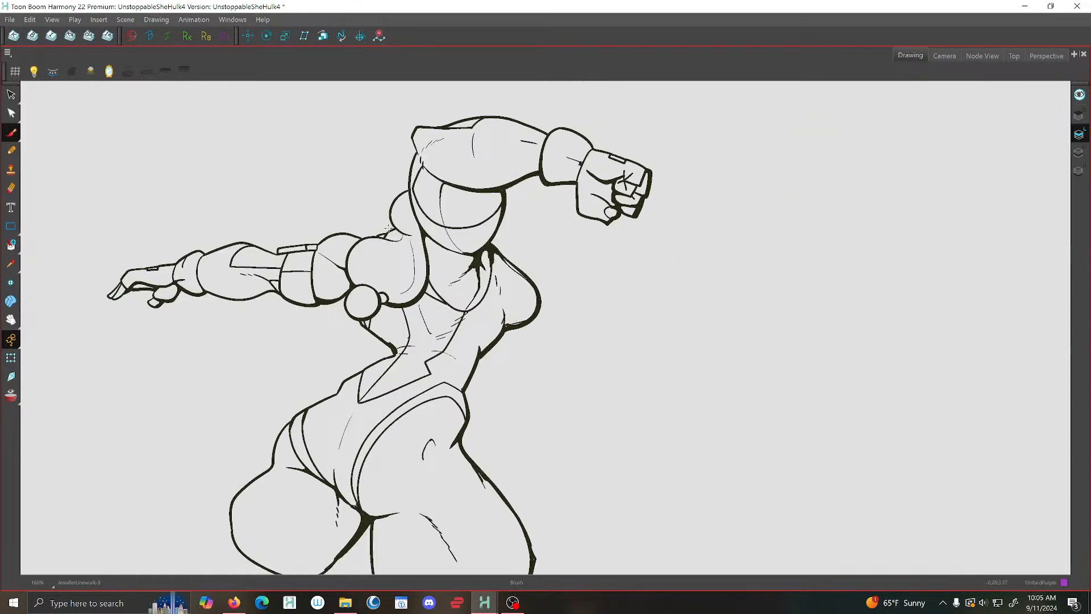
scroll(398, 306, "up", 3)
mouse_move(383, 307)
left_mouse_down()
mouse_move(414, 330)
mouse_move(420, 296)
mouse_move(413, 342)
mouse_move(422, 317)
left_mouse_up()
key("g")
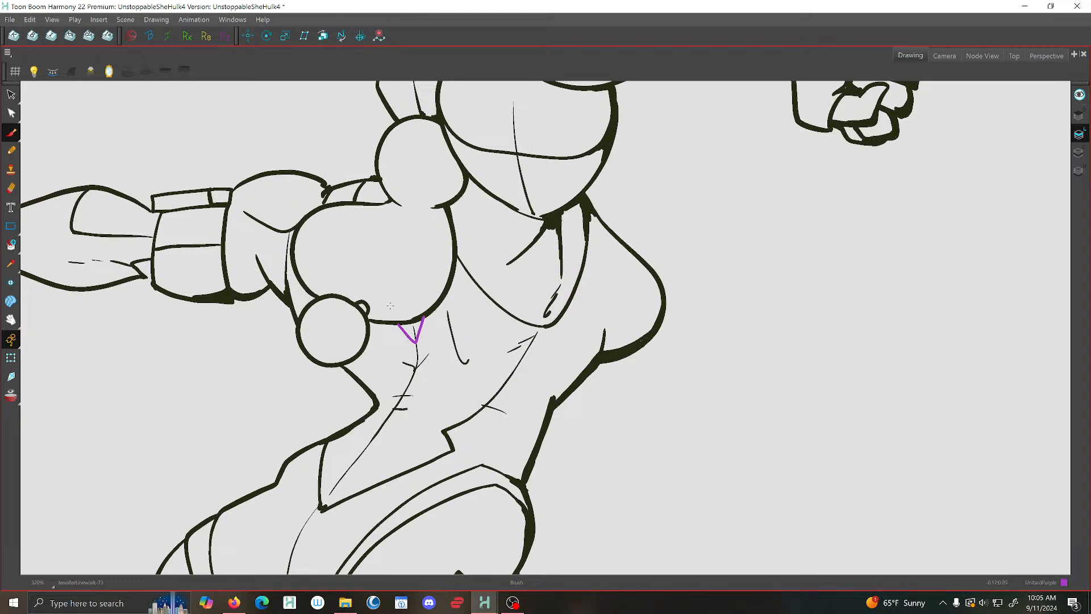
Add the small UnitardPurple unitard tip under the hair's lower edge in the remaining outstretched-arms drawings
key("f")
key("g")
key("g")
key("f")
key("g")
left_click_drag(399, 345, 407, 351)
key("g")
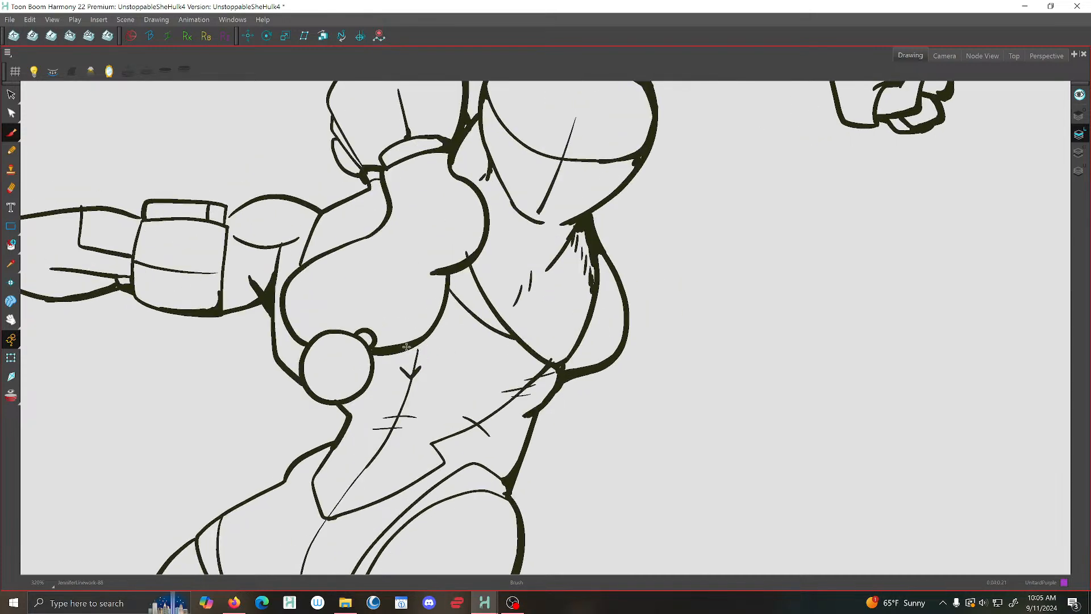
left_click_drag(403, 350, 422, 339)
key("g")
key("shift+m")
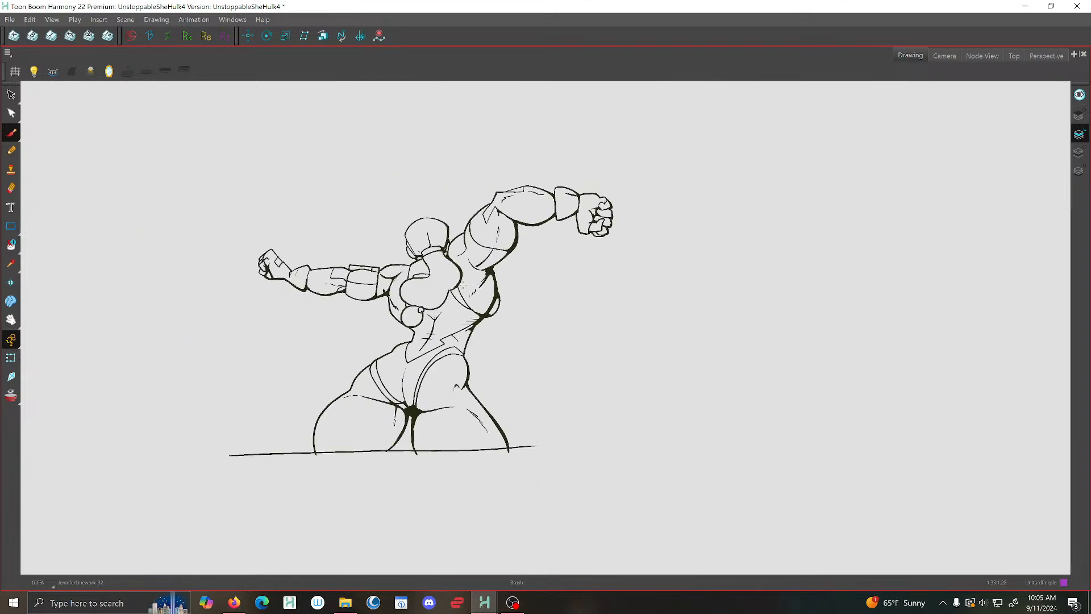
Save the scene with the finished unitard line additions
left_click(8, 20)
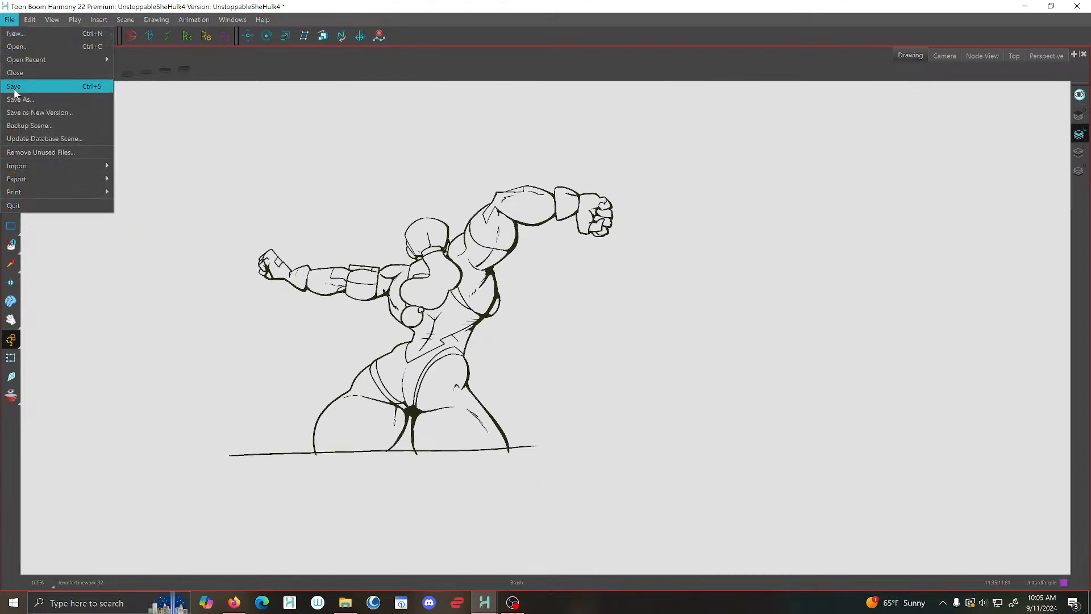
left_click(14, 87)
key("2")
key("2")
scroll(396, 260, "up", 1)
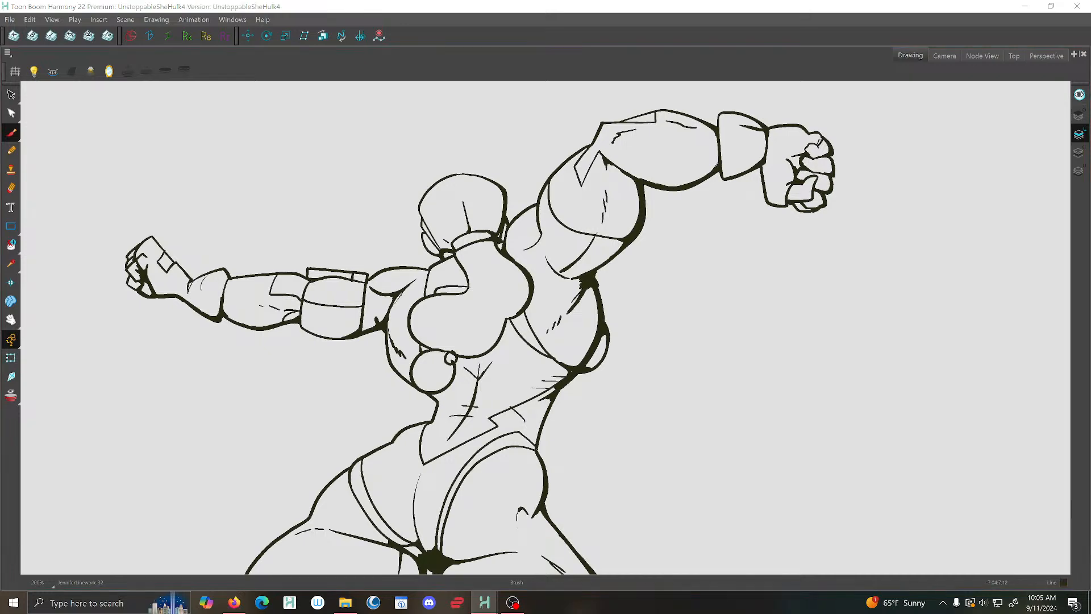
scroll(500, 227, "up", 2)
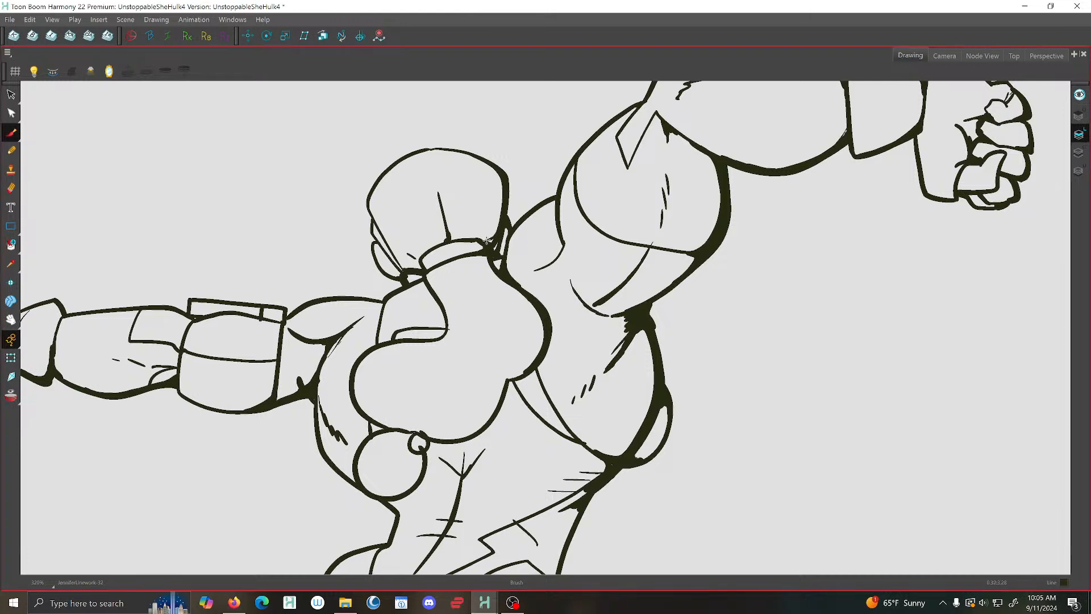
scroll(495, 230, "down", 2)
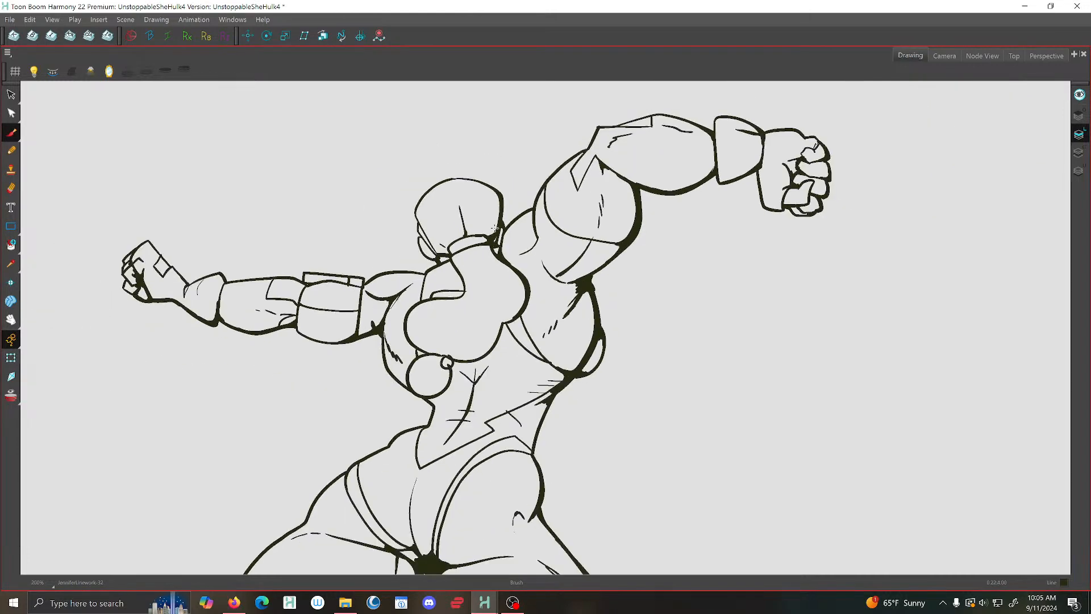
Brush the missing UnitardPurple unitard line segments along the hair's inner edge in two drawings with the rear arm outstretched
left_click(11, 245)
left_click(11, 133)
key(".")
key(".")
key(".")
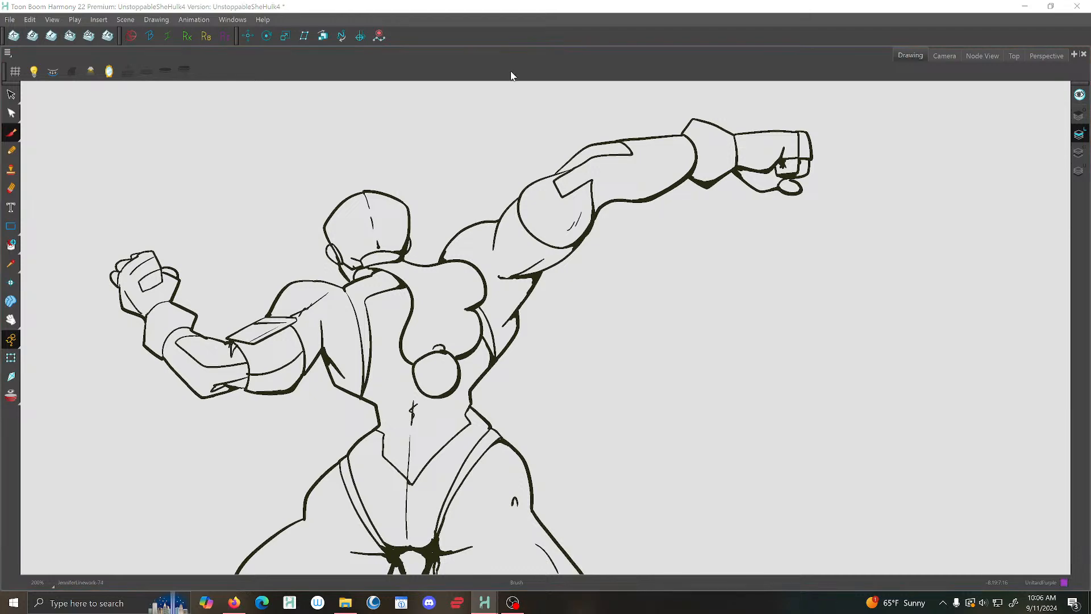
scroll(461, 177, "up", 2)
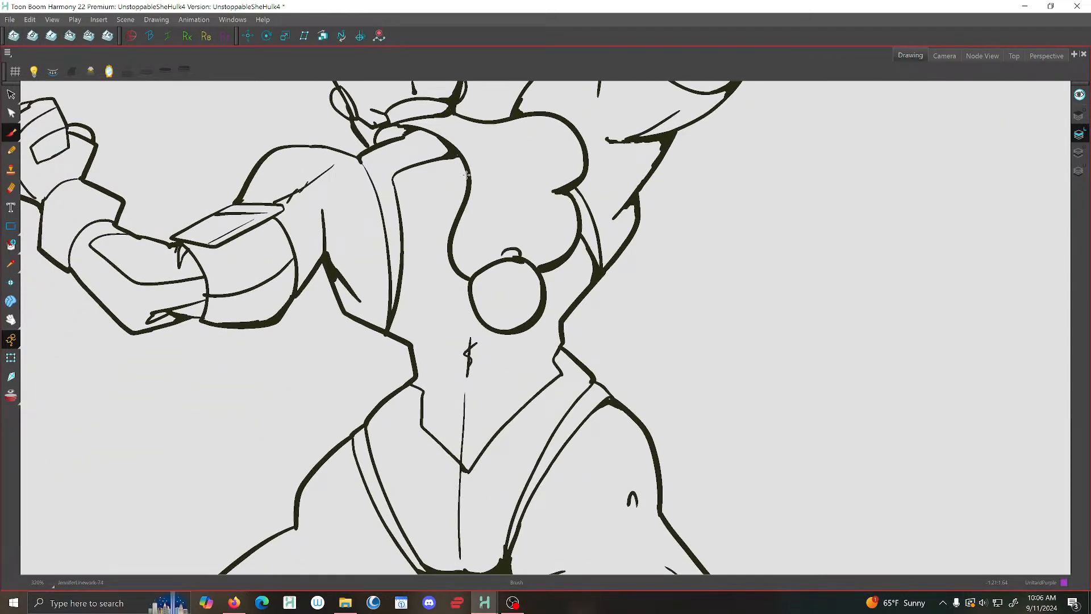
mouse_move(467, 173)
left_mouse_down()
mouse_move(435, 226)
mouse_move(444, 247)
left_mouse_up()
key("comma")
key("comma")
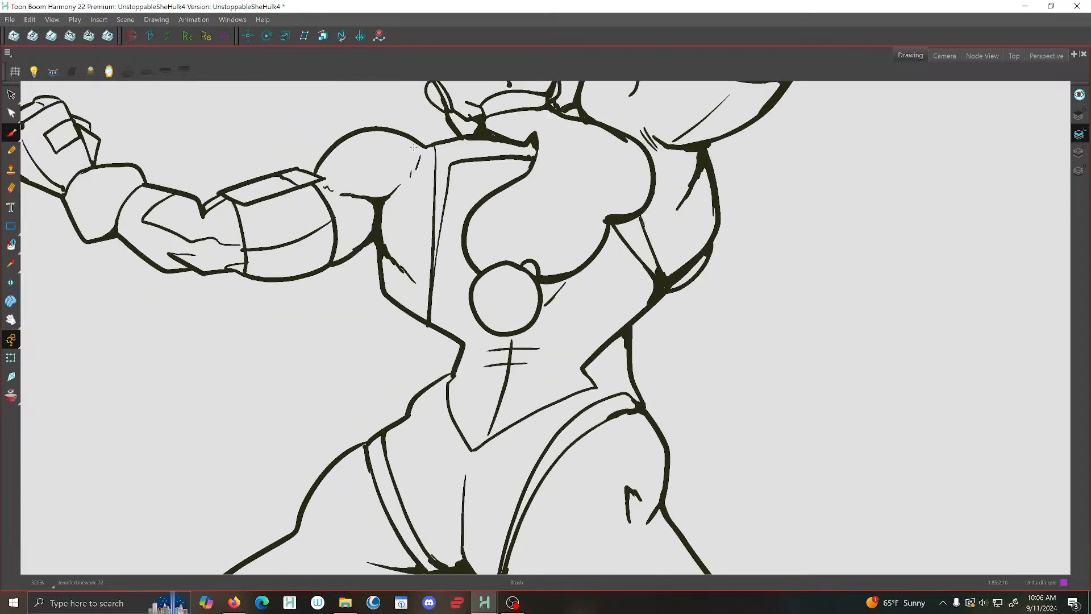
left_click_drag(520, 172, 492, 192)
Brush a pointed UnitardPurple back opening around the spine line, just below the hair, in the drawing with the hair swept sideways
key("period")
key("period")
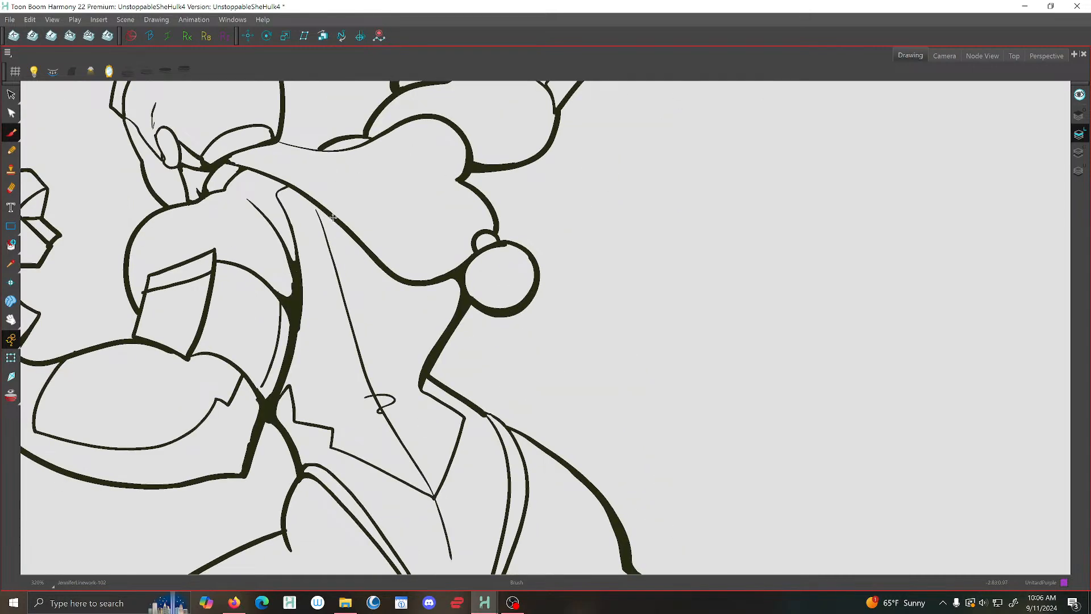
mouse_move(329, 215)
left_mouse_down()
mouse_move(314, 258)
mouse_move(347, 313)
mouse_move(356, 237)
left_mouse_up()
key("period")
key("period")
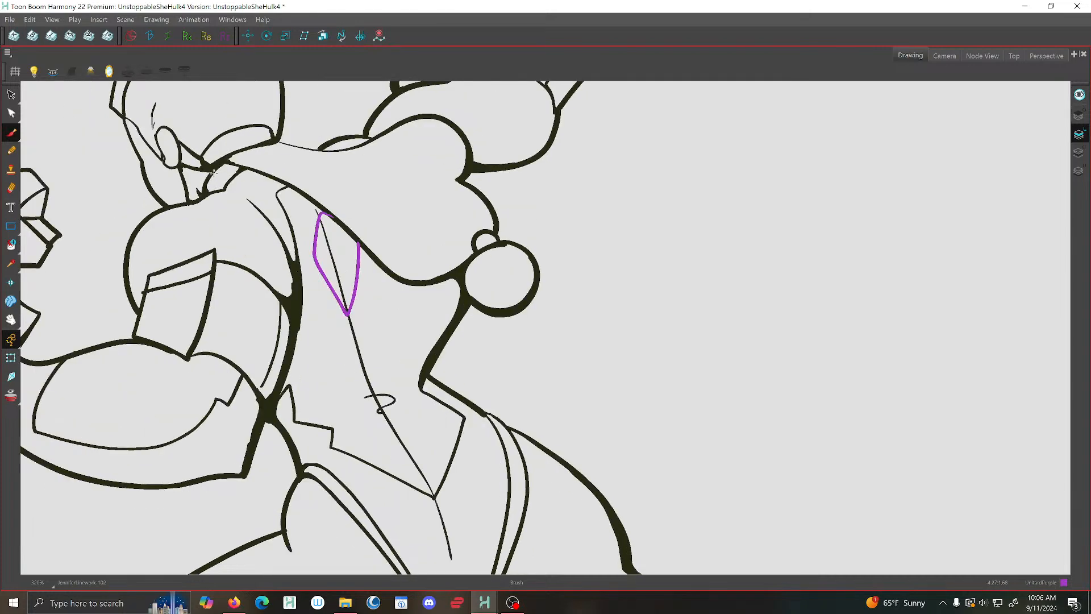
key("period")
key("comma")
key("comma")
key("comma")
key("period")
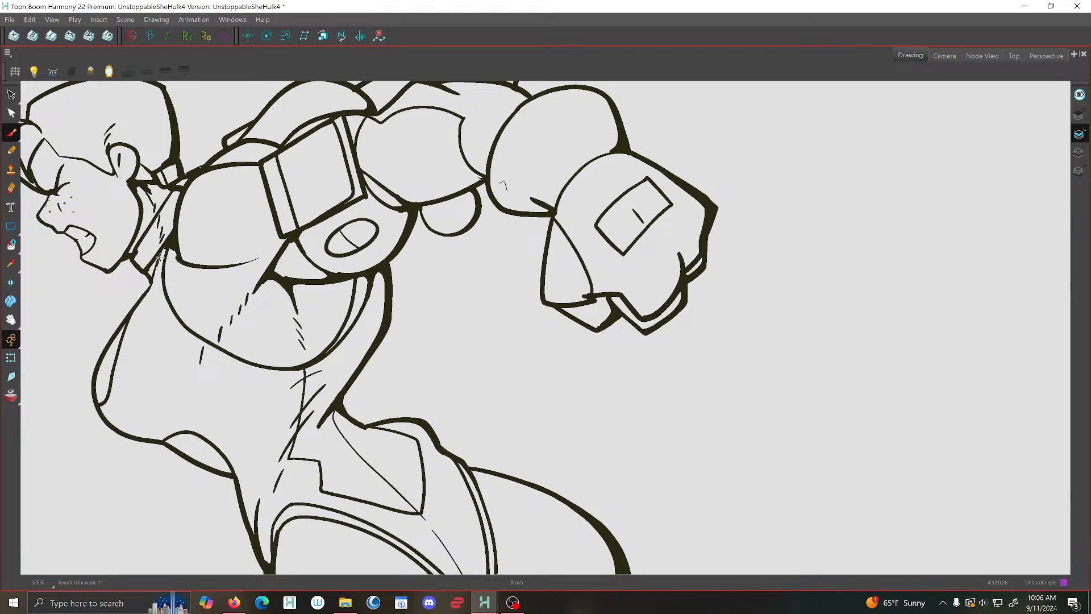
Save the scene and mirror the drawing view
scroll(245, 191, "down", 2)
scroll(245, 191, "down", 2)
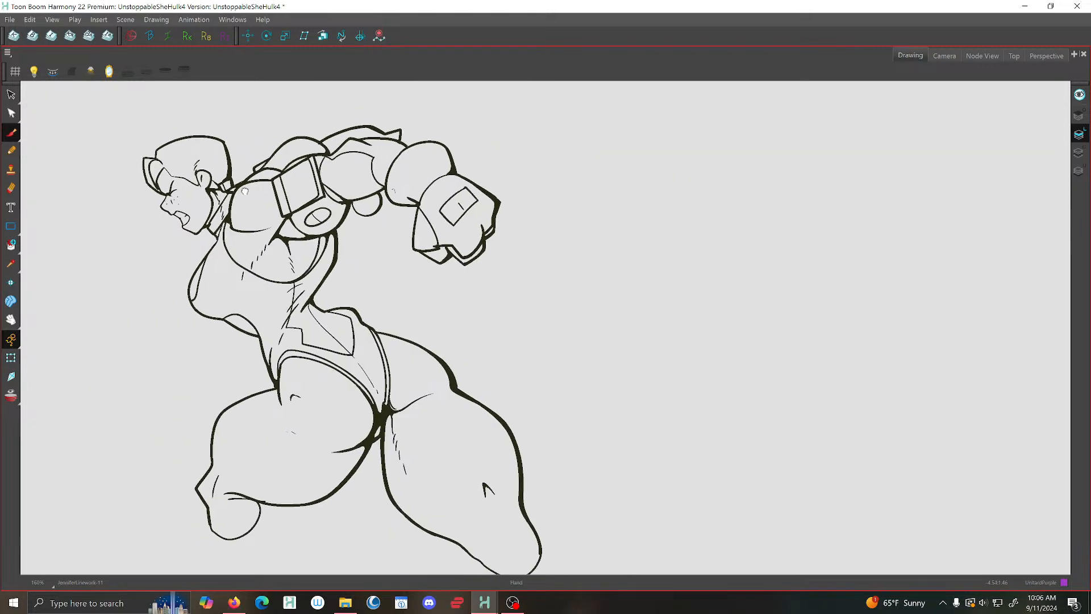
left_click_drag(245, 191, 279, 184)
left_click(10, 19)
left_click(27, 82)
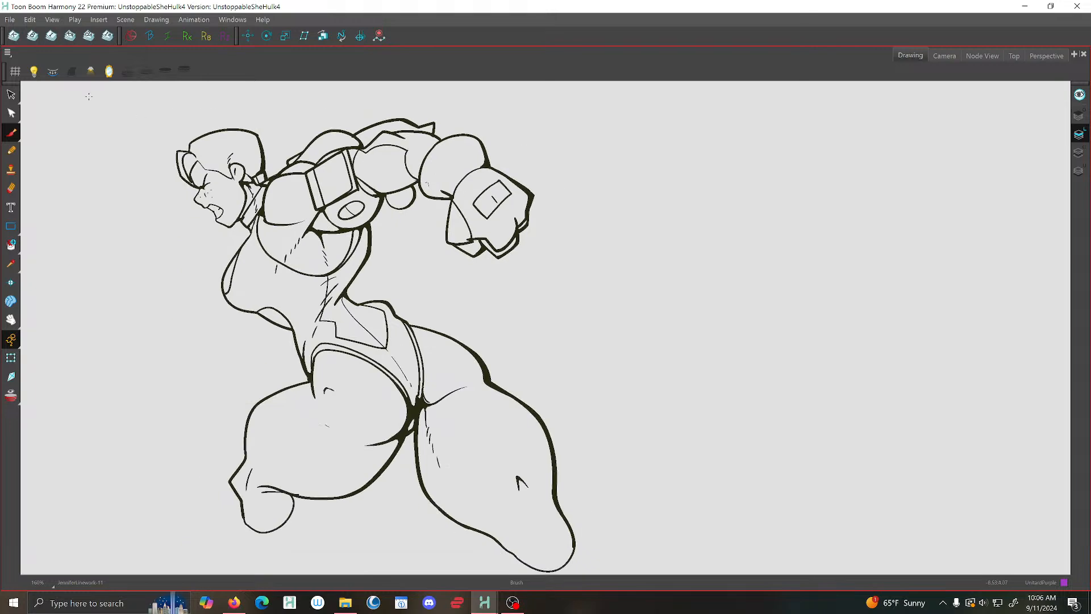
left_click(110, 73)
left_click_drag(657, 251, 442, 292)
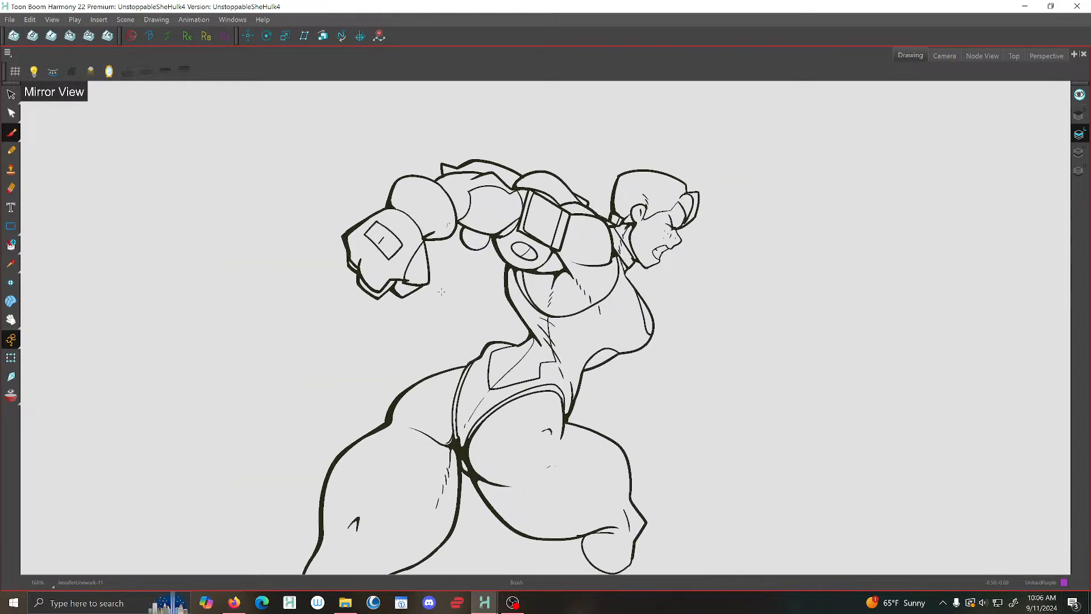
left_click(9, 20)
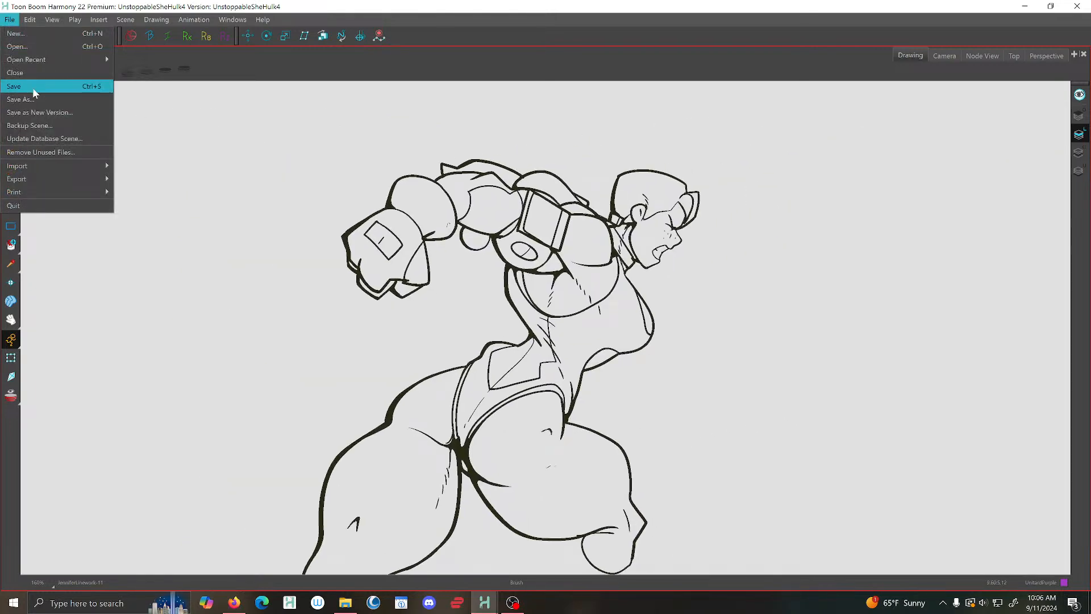
left_click(32, 86)
Flip through the turn drawings in the mirrored view to check the unitard's back lines
scroll(707, 312, "up", 1)
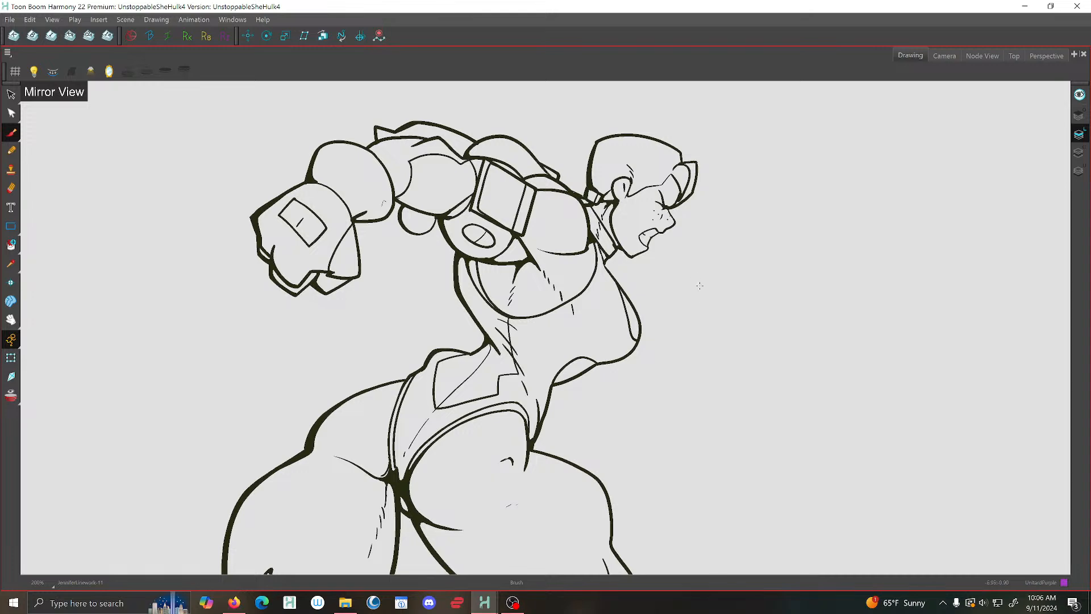
key("f")
key("f")
key("f")
key("g")
key("g")
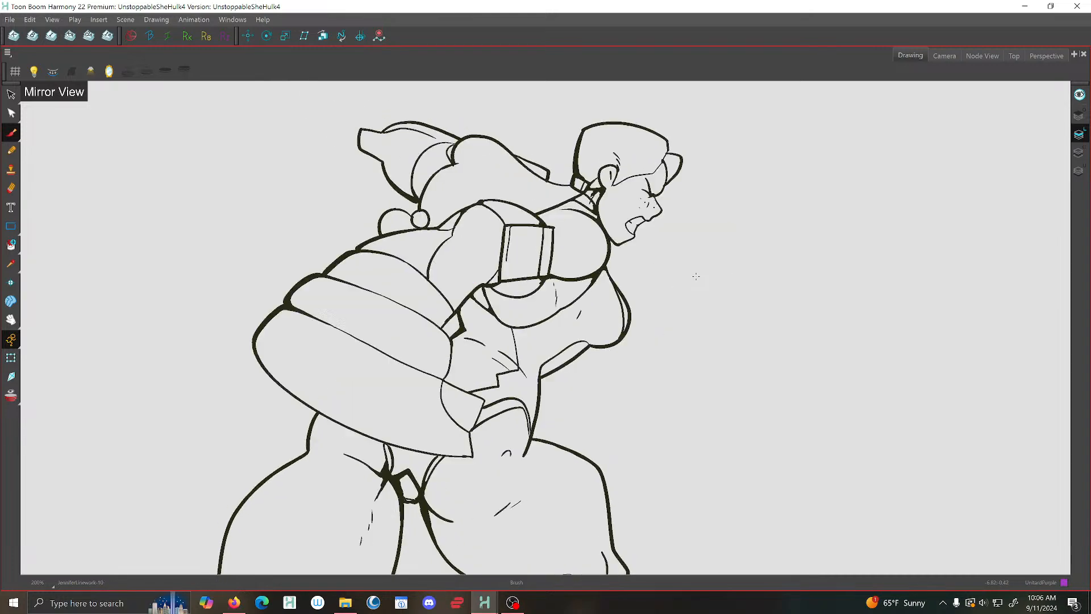
key("g")
key("f")
key("f")
key("f")
key("f")
key("g")
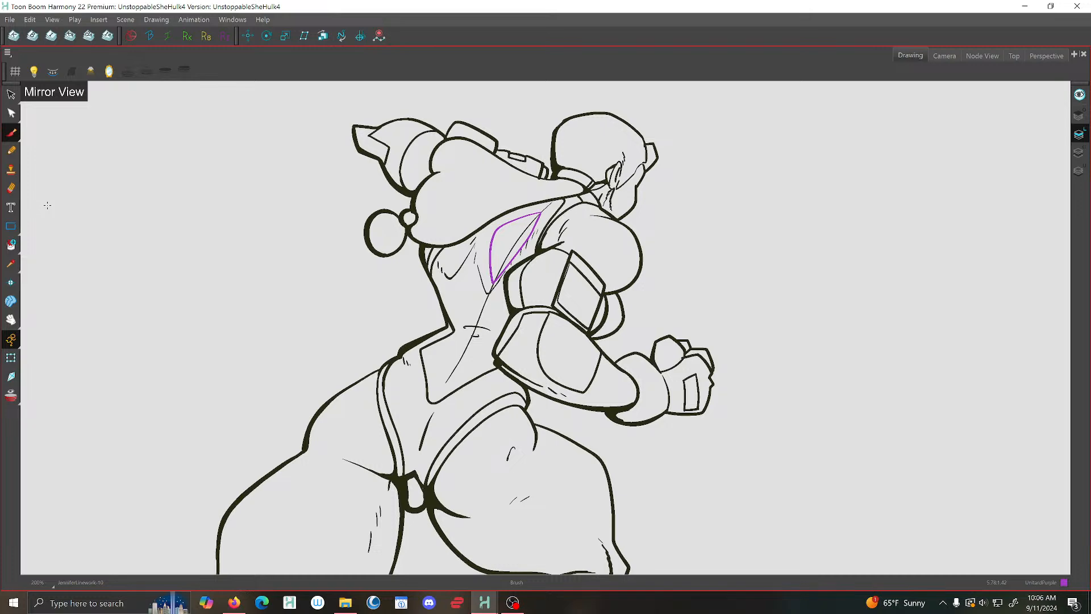
key("g")
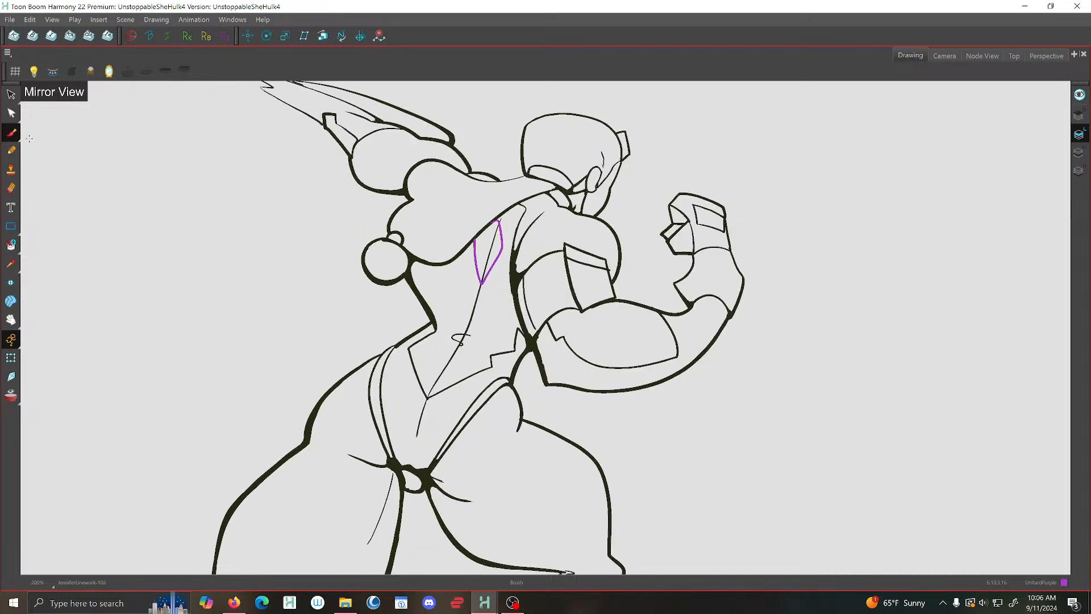
key("f")
key("f")
key("f")
key("f")
key("f")
key("f")
key("f")
key("f")
key("f")
key("f")
key("f")
key("f")
key("f")
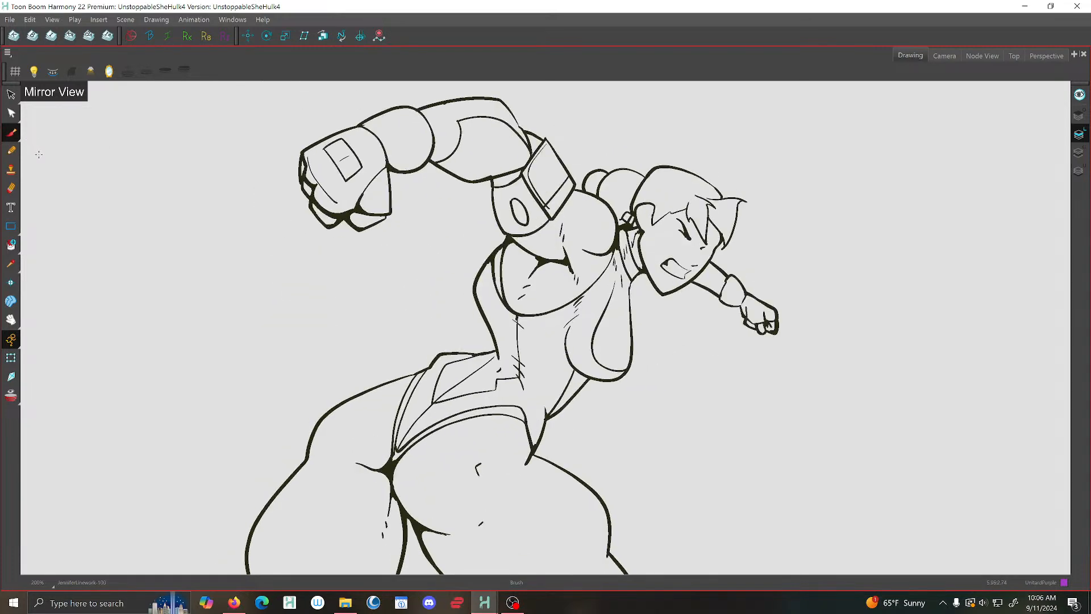
key("f")
key("f")
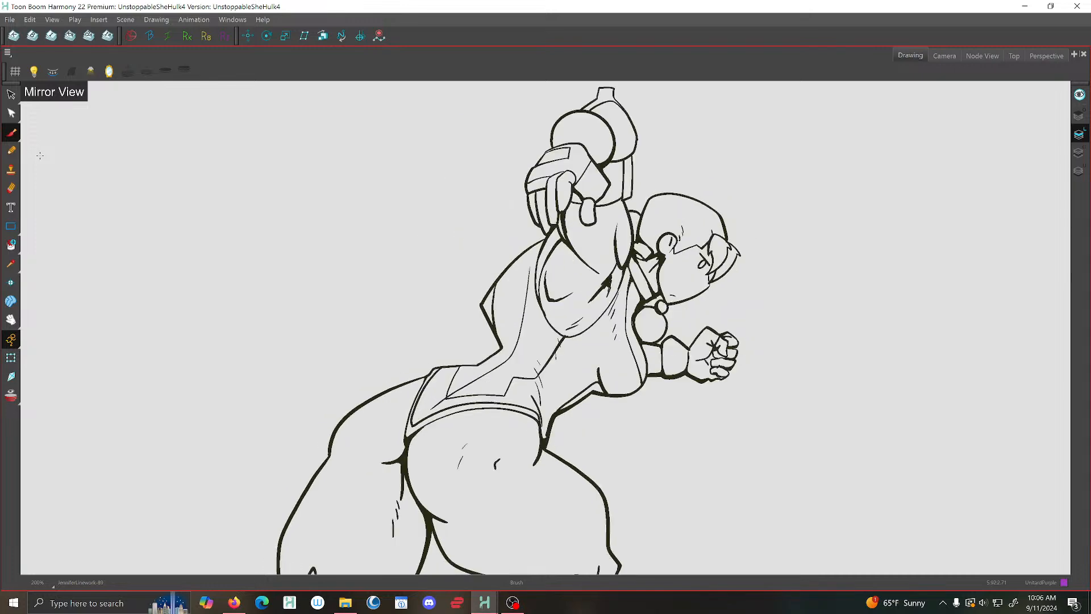
Recolour the unitard's back opening outline to UnitardPurple in the first bent-over drawings with the hair ball behind the neck
key("alt+i")
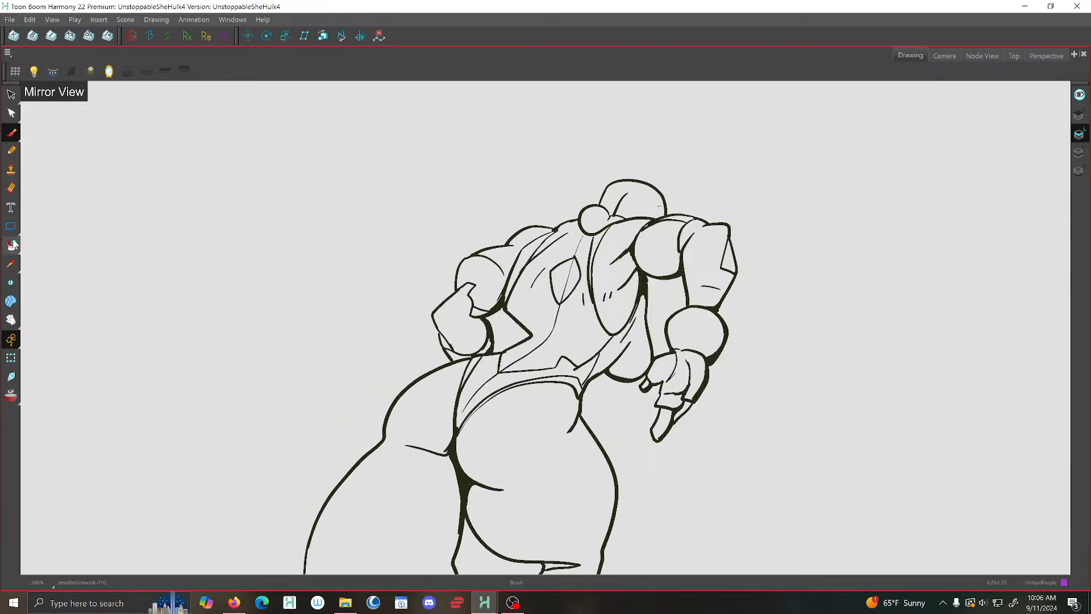
left_click(576, 257)
key("f")
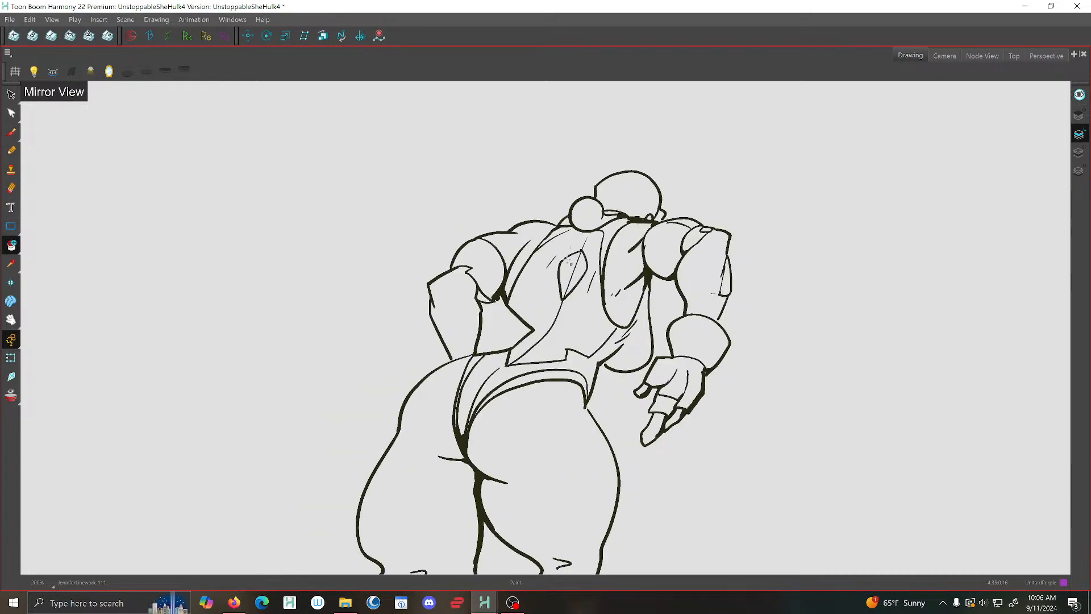
left_click(575, 257)
scroll(577, 242, "up", 3)
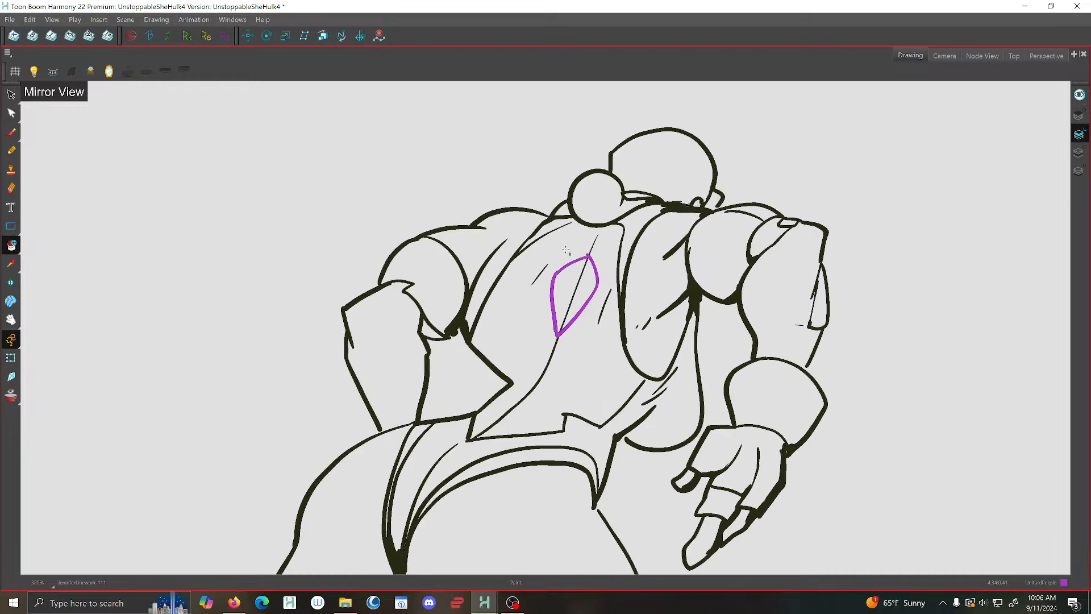
key("f")
left_click(564, 260)
left_click(597, 254)
Recolour both sides of the back opening outline to UnitardPurple in the following bent-over drawings with both arms lowered
key("f")
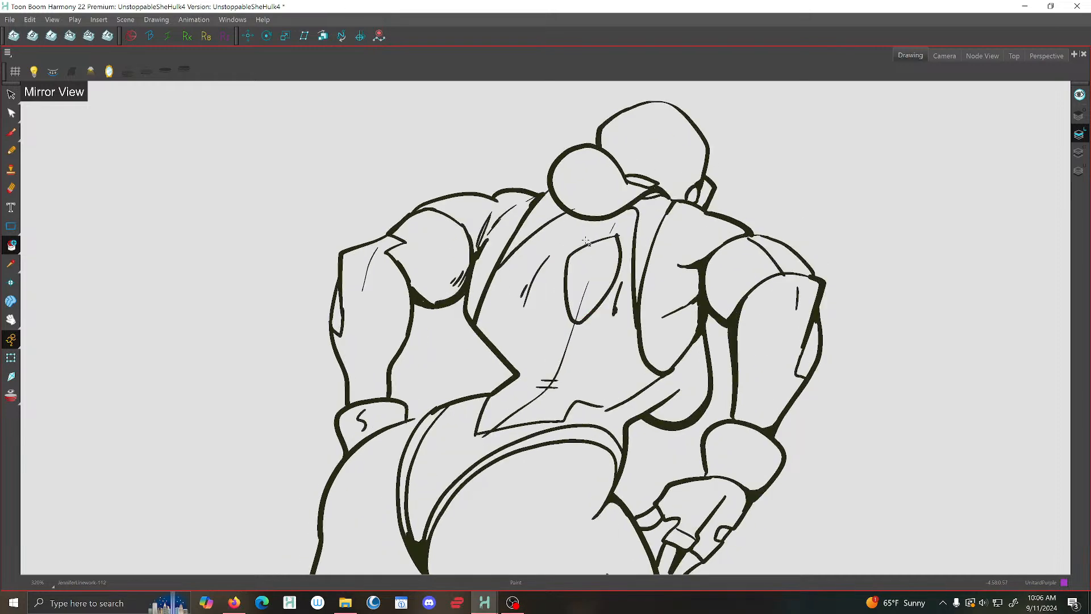
left_click(586, 243)
key("f")
left_click(607, 253)
left_click(609, 254)
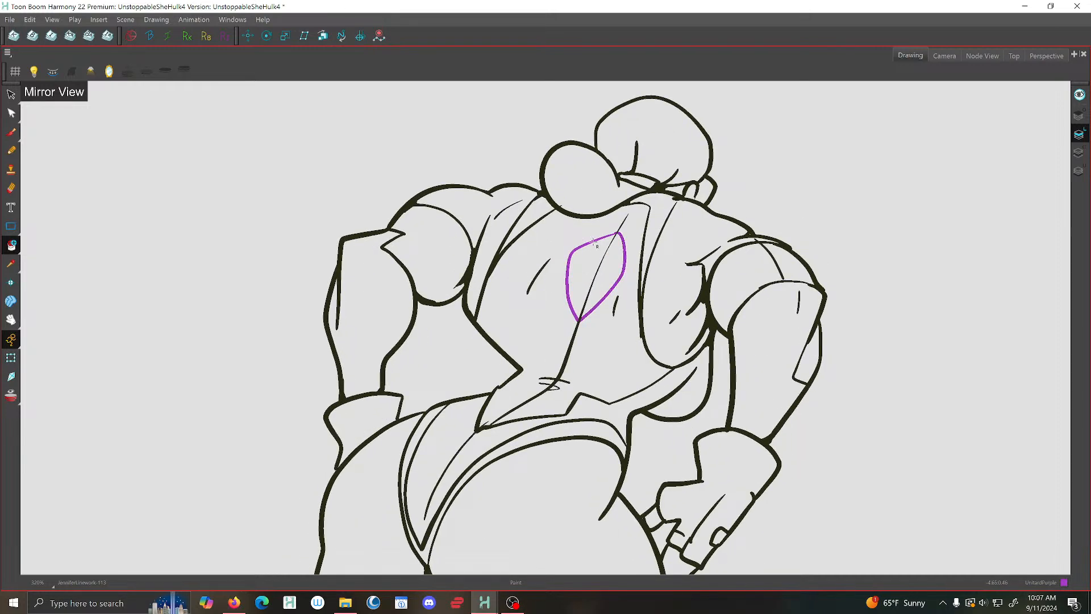
key("f")
left_click(594, 230)
key("f")
left_click(606, 253)
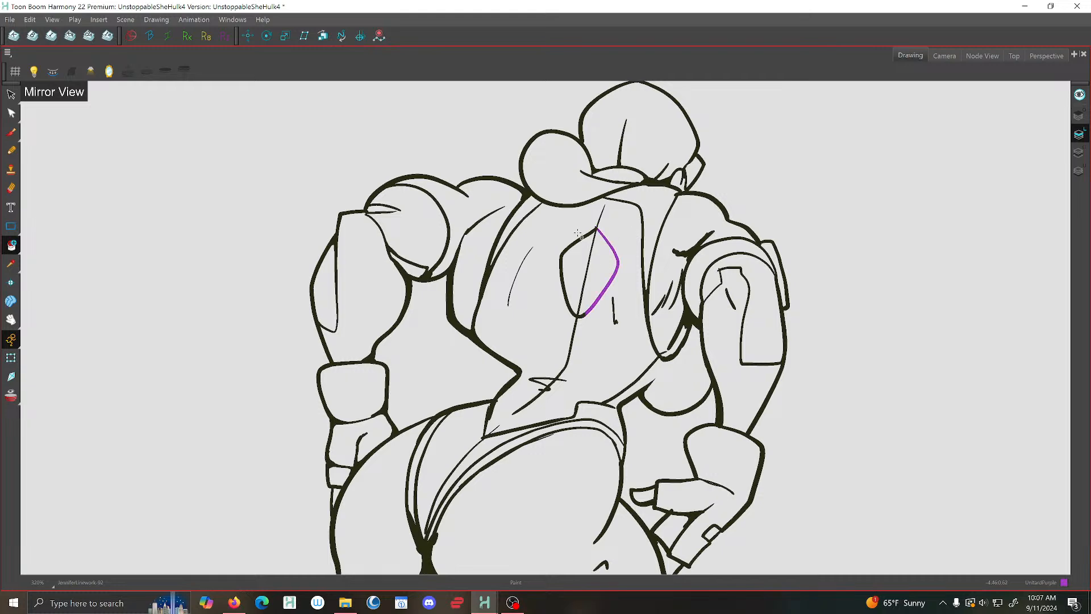
left_click(585, 242)
Recolour the narrow back opening outline beside the near arm to UnitardPurple in the drawings where the hands move towards the hips
key("f")
key("f")
left_click(524, 185)
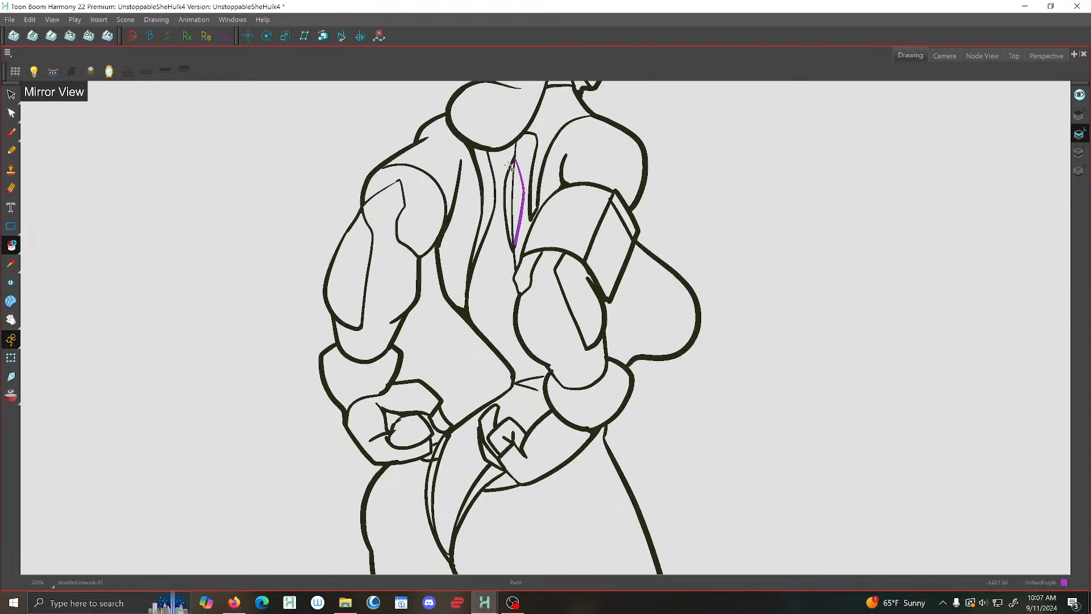
left_click(509, 174)
key("f")
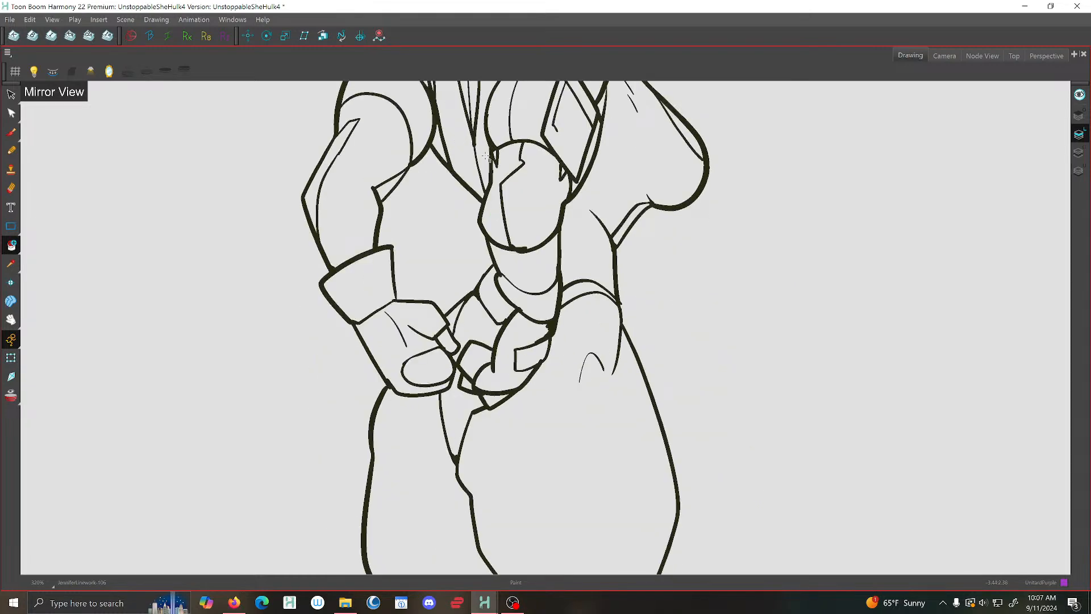
left_click_drag(480, 203, 456, 341)
left_click(435, 199)
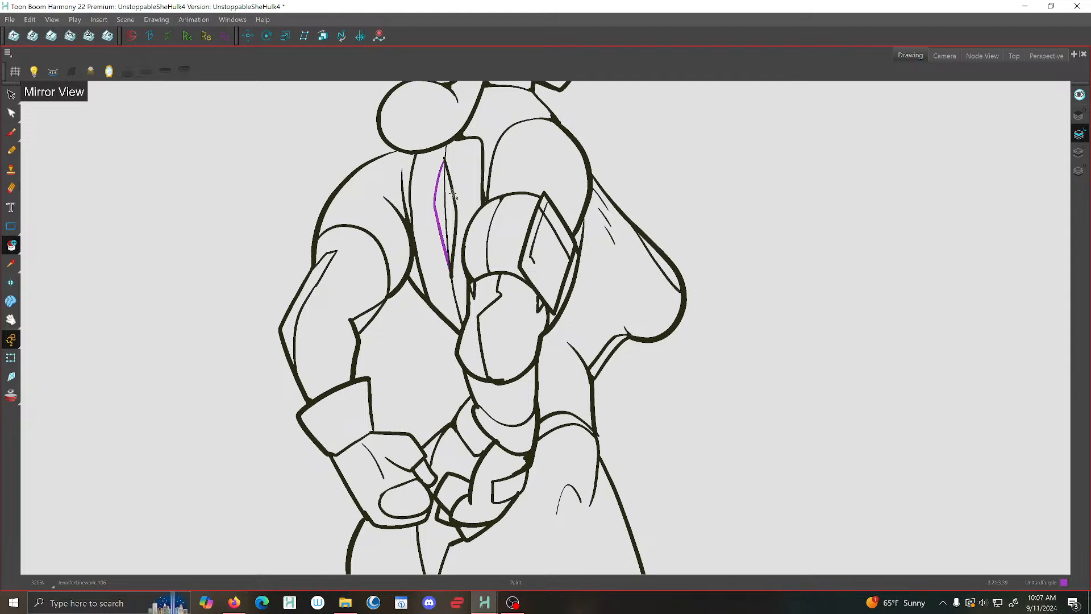
left_click(453, 195)
Recolour the right-hand edge of the back opening to UnitardPurple in the first hands-on-hips drawings with the face turned sideways
key("f")
scroll(416, 124, "down", 2)
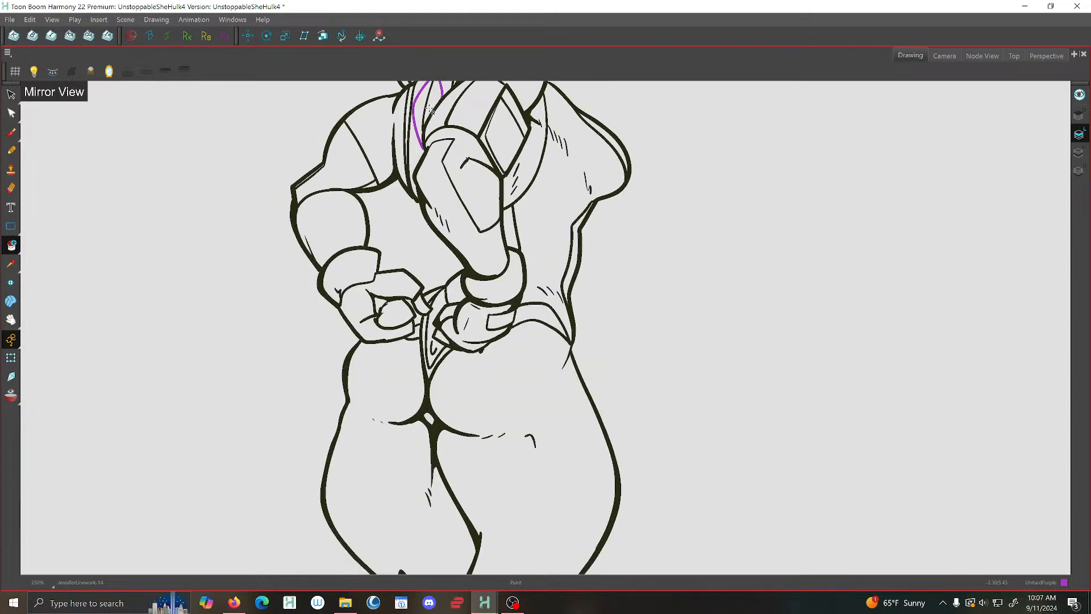
left_click_drag(421, 136, 452, 301)
key("g")
key("g")
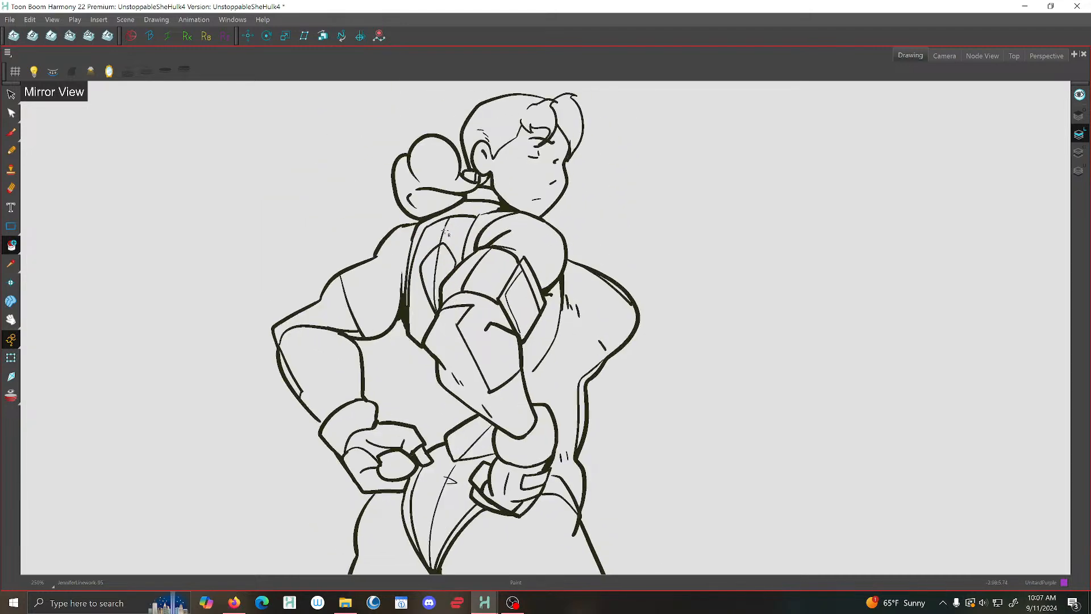
key("f")
key("g")
left_click(444, 244)
key("g")
left_click(434, 246)
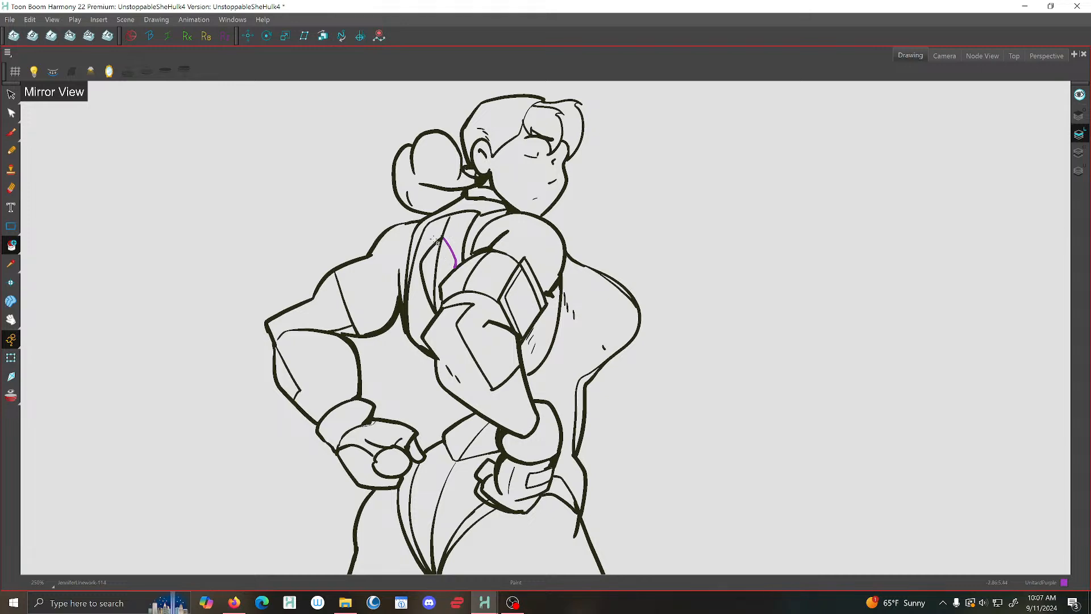
Recolour both edges of the back opening outline to UnitardPurple in the neighbouring hands-on-hips drawings, working backwards through the sequence
key("g")
left_click(432, 245)
key("g")
left_click(450, 244)
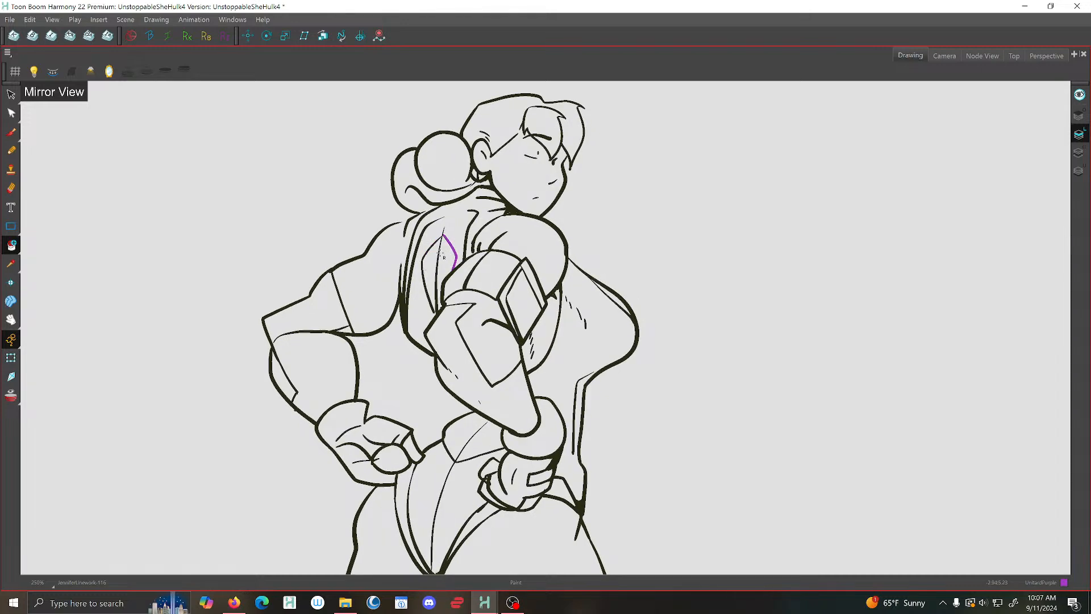
left_click(432, 250)
key("g")
left_click(442, 240)
key("g")
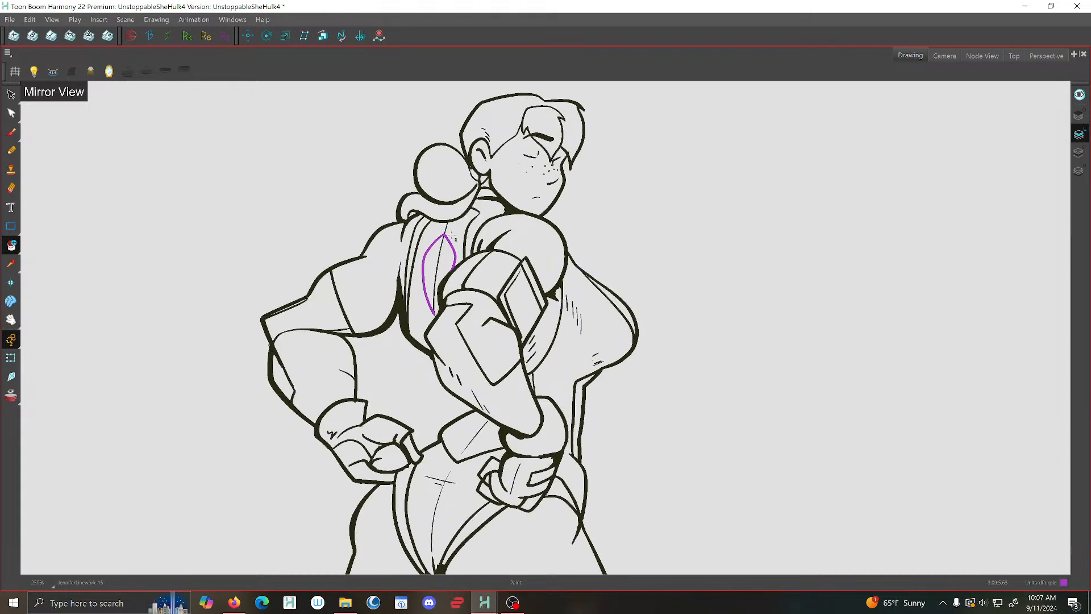
key("g")
left_click(447, 244)
key("g")
left_click(447, 244)
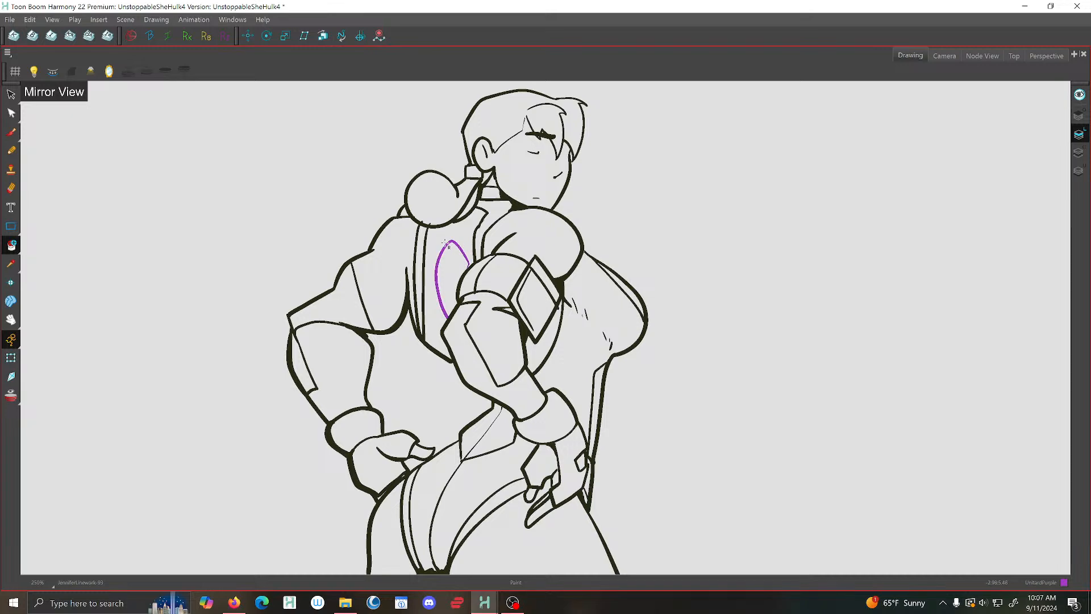
Recolour both edges of the diamond-shaped back opening to UnitardPurple in the drawing with the near forearm raised
key("g")
key("g")
key("g")
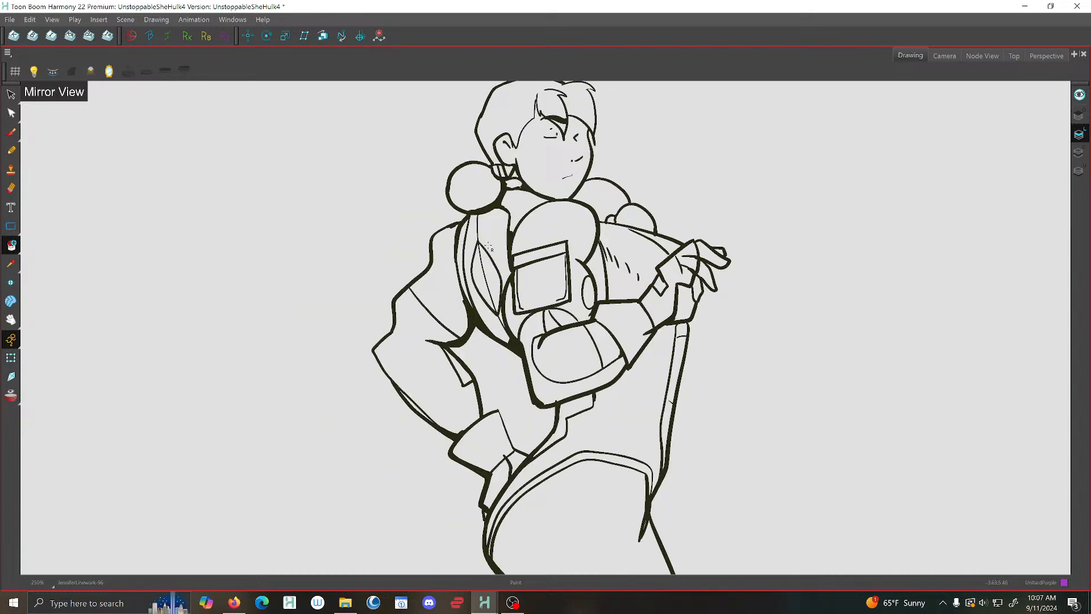
left_click(473, 253)
key("g")
key("g")
key("alt+b")
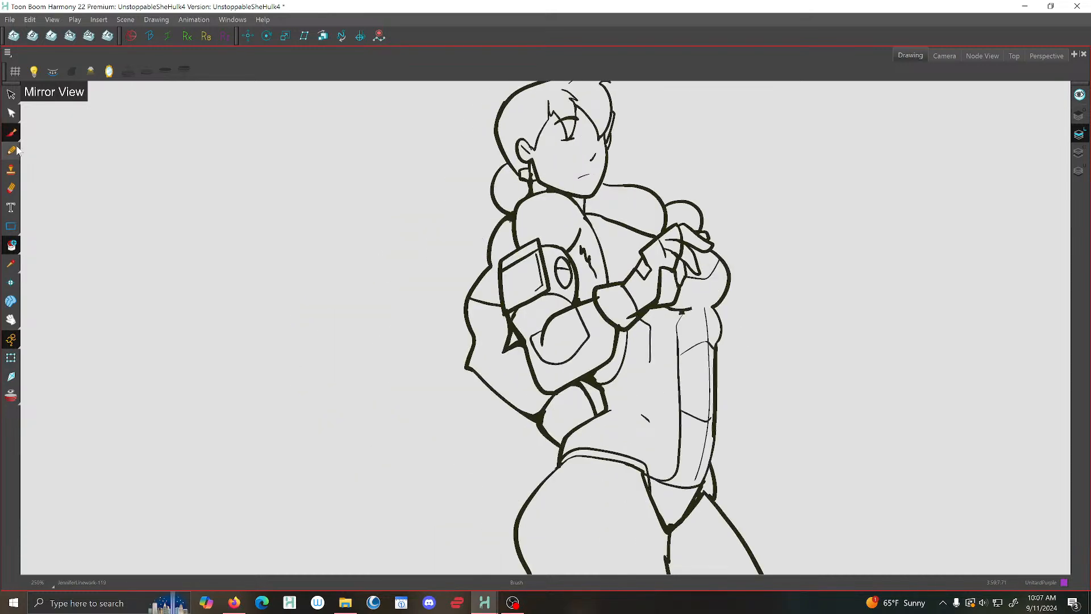
key("g")
scroll(409, 258, "up", 2)
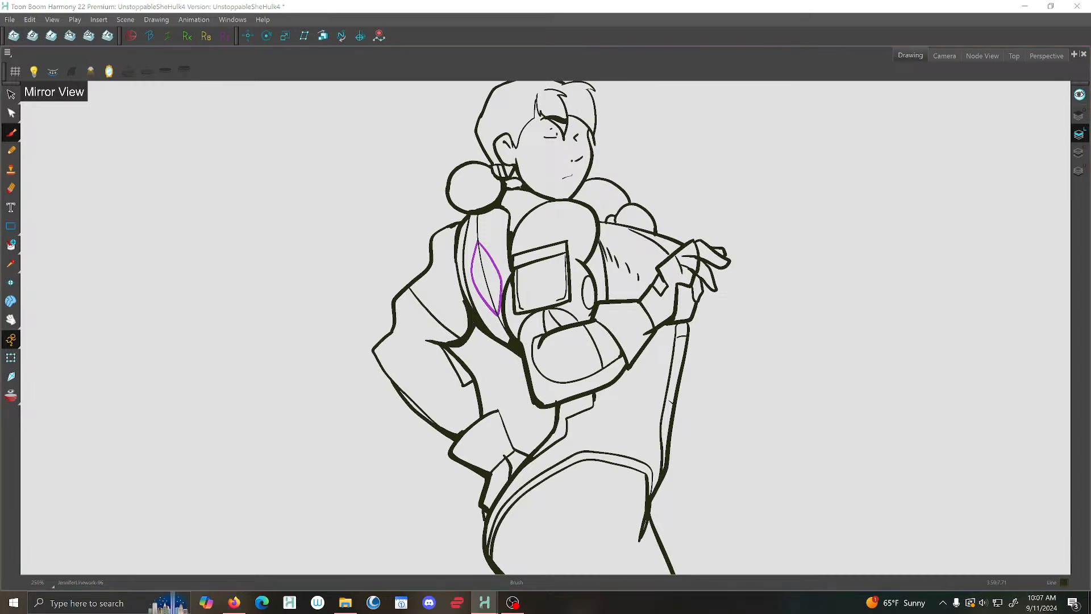
Draw the back's centre line in the Line colour from the collar down through the purple opening in the hands-on-hips drawing that lacks it
key("g")
key("g")
key("g")
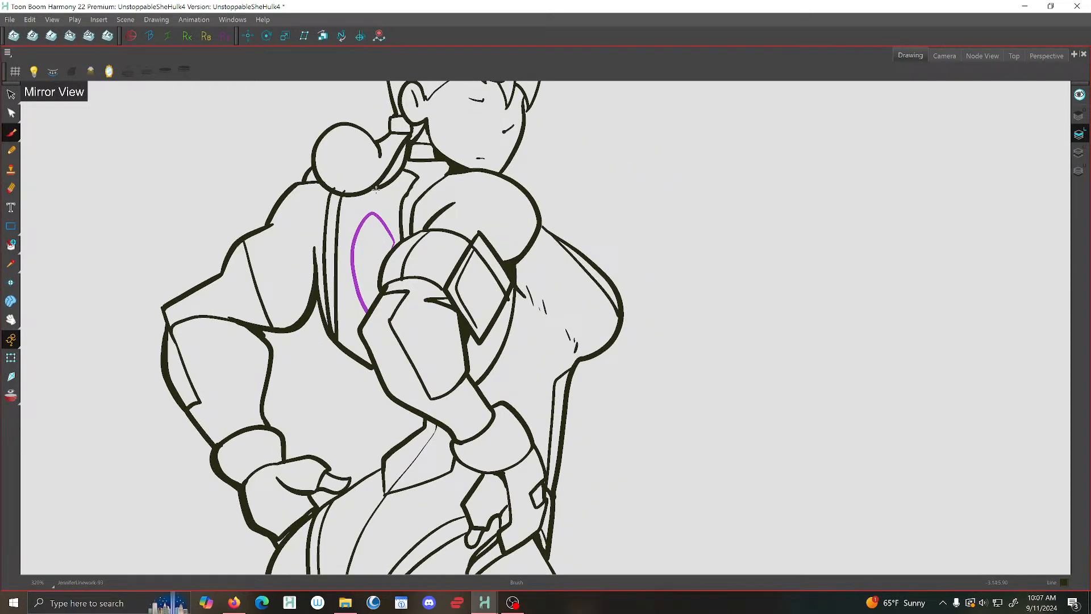
left_click_drag(375, 188, 369, 305)
key("g")
key("g")
key("g")
key("g")
key("g")
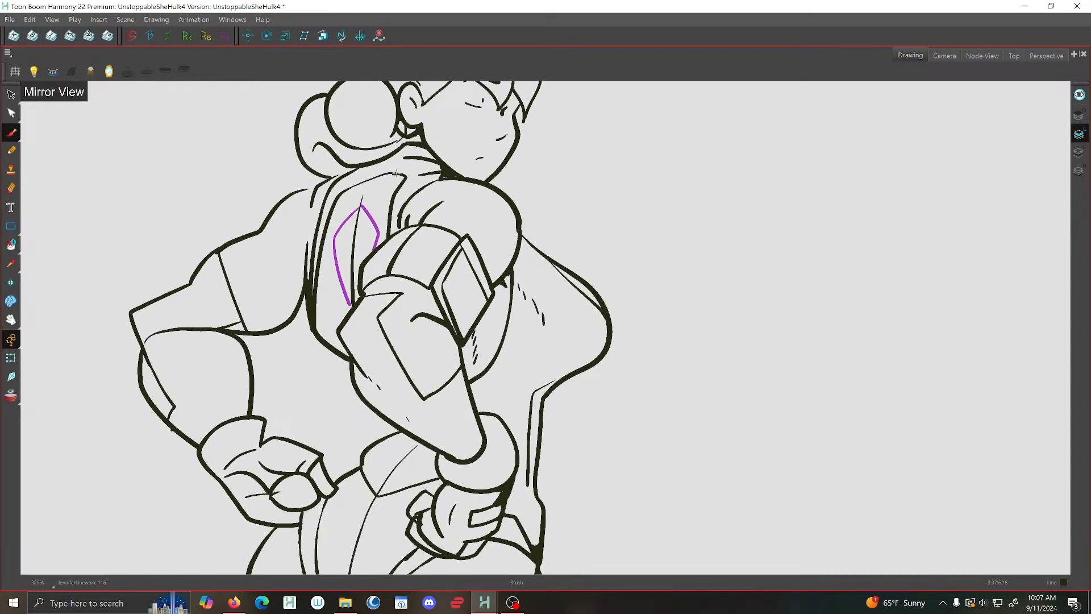
key("f")
key("f")
key("f")
key("f")
key("f")
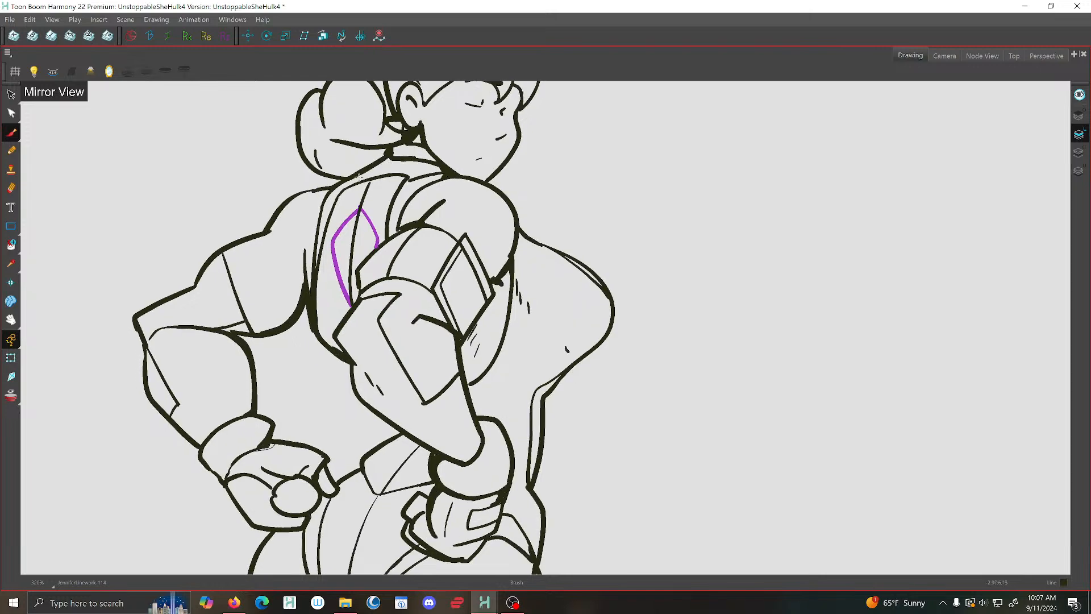
key("g")
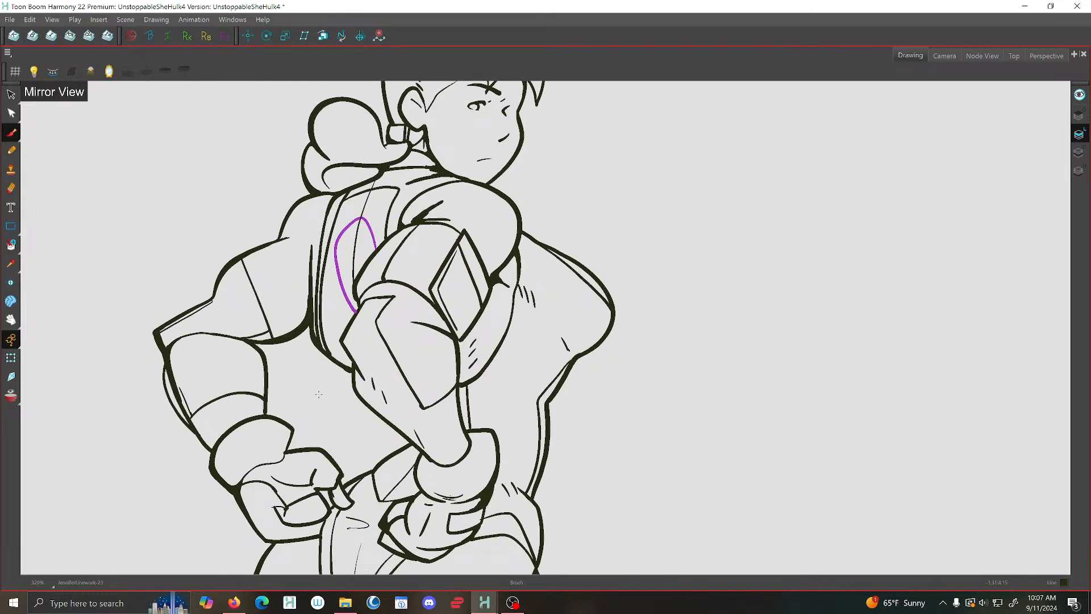
Save the scene with the finished back lines
scroll(406, 397, "down", 1)
scroll(501, 402, "down", 2)
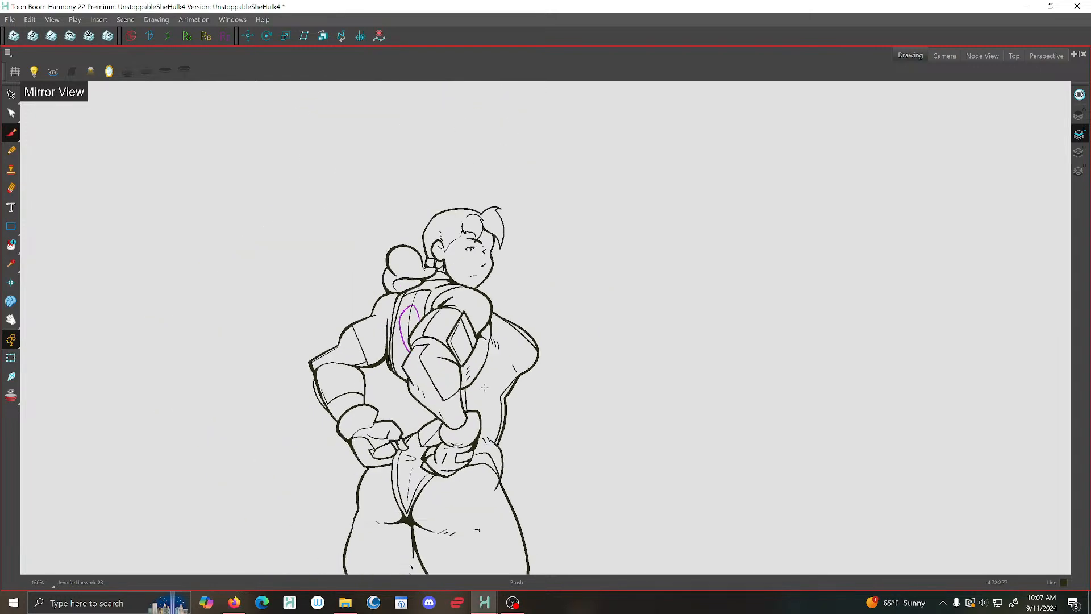
scroll(403, 168, "up", 2)
left_click(10, 19)
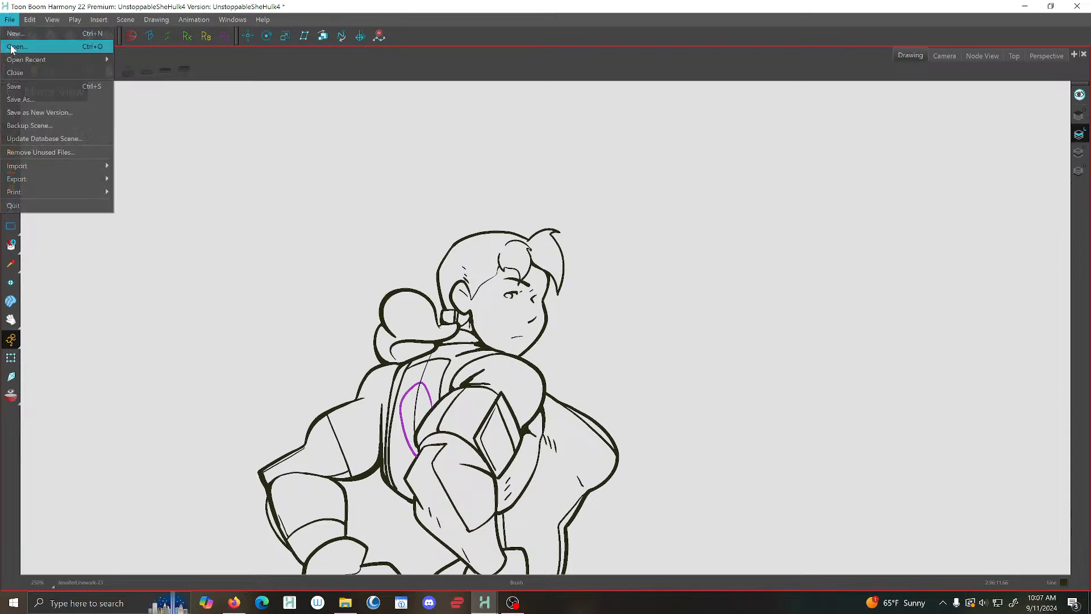
left_click(32, 87)
left_click_drag(437, 318, 444, 256)
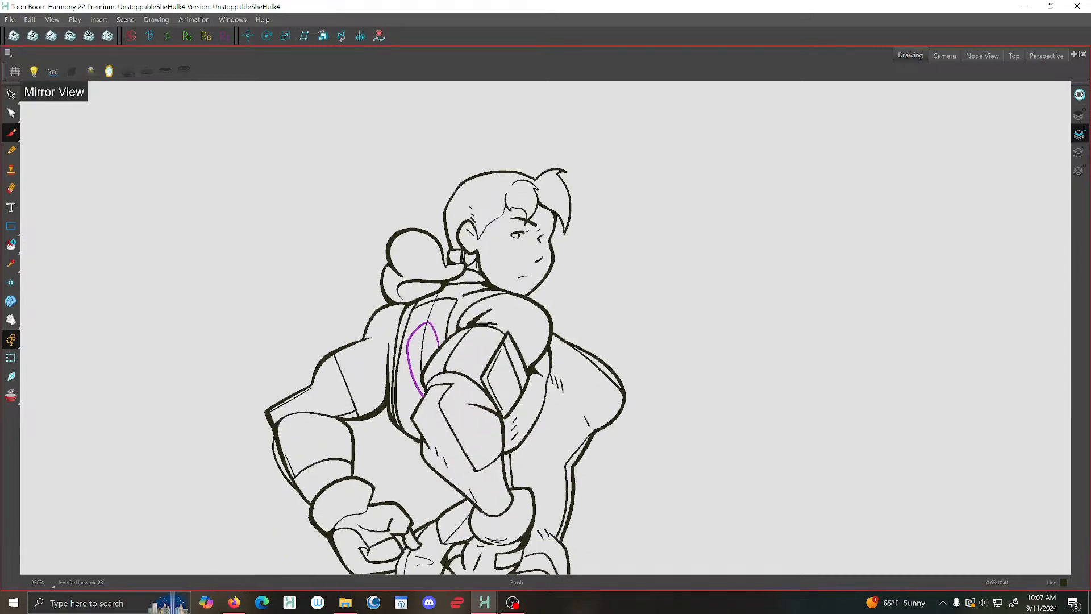
Select the Freckle colour and go to the hands-on-hips drawing whose face already has freckles
key("Return")
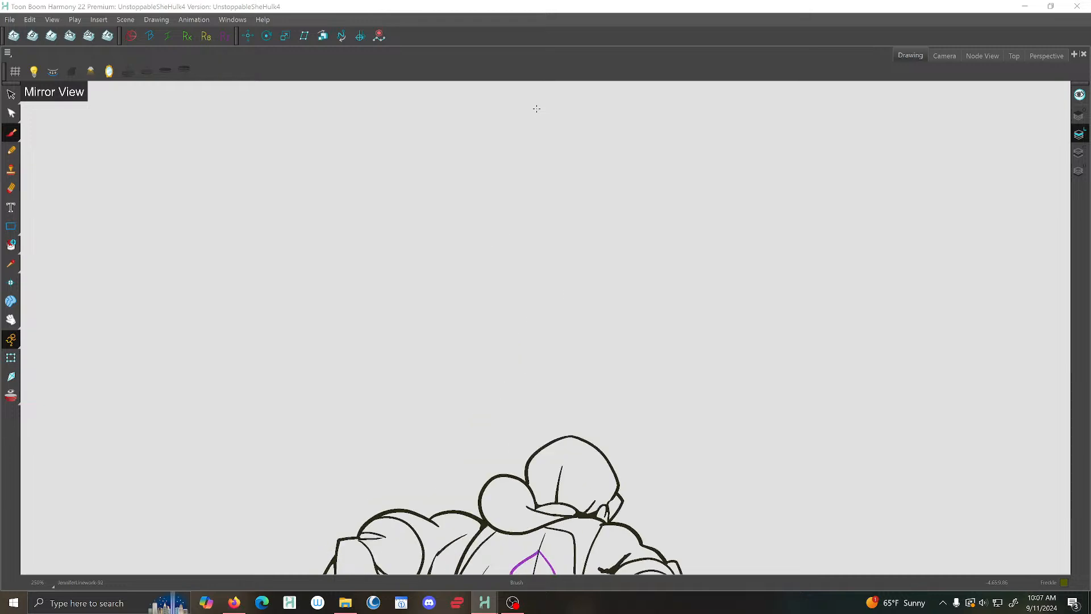
key("2")
key("2")
key("f")
key("f")
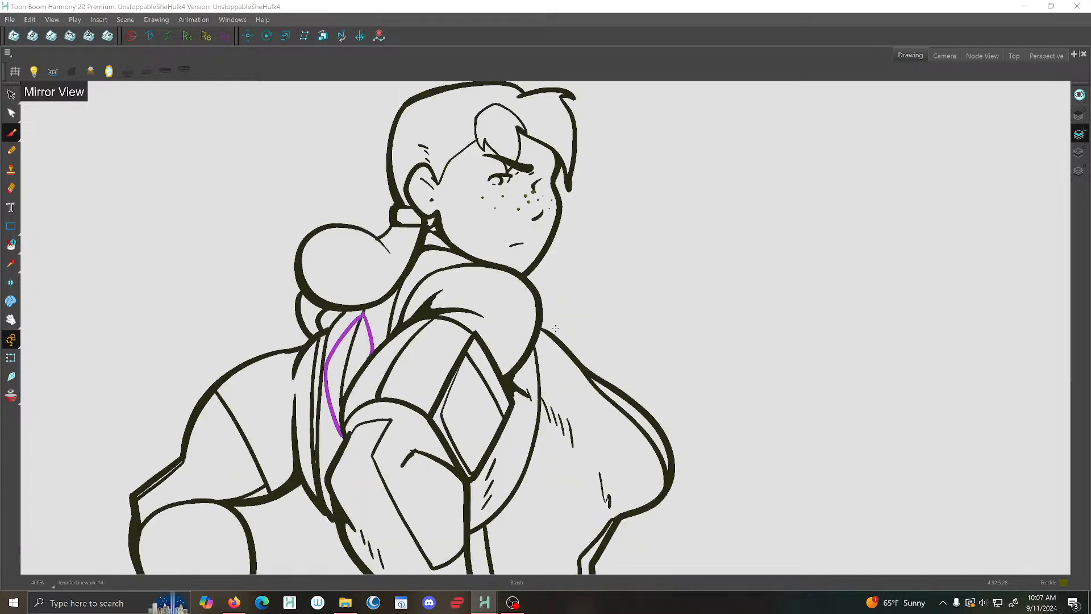
key("2")
key("2")
key("1")
key("1")
key("1")
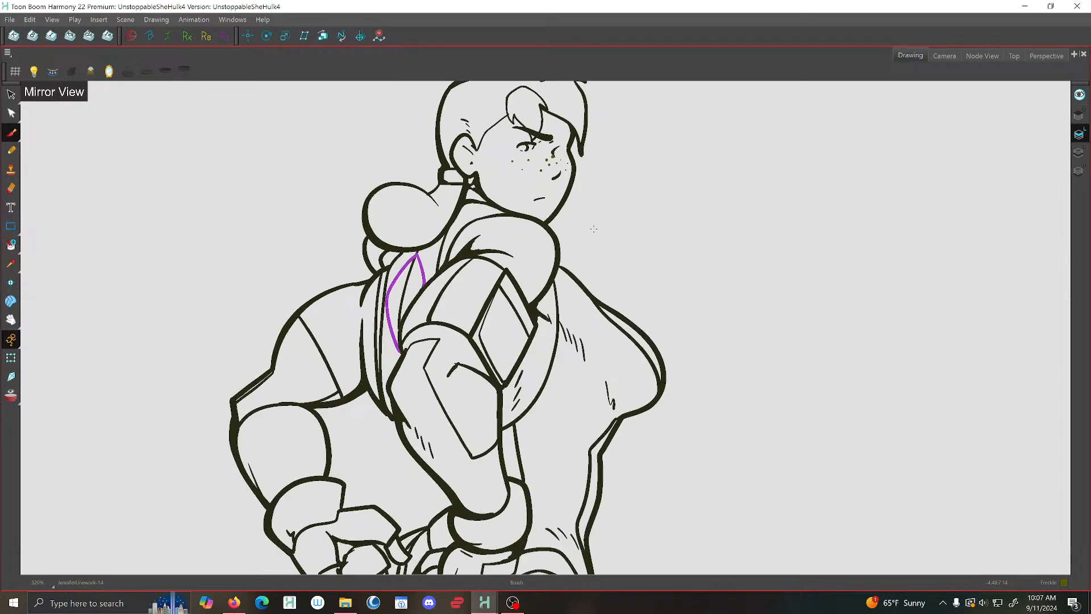
Show the other layers with the light table and turn off the mirrored view
left_click(34, 71)
left_click_drag(612, 195, 646, 289)
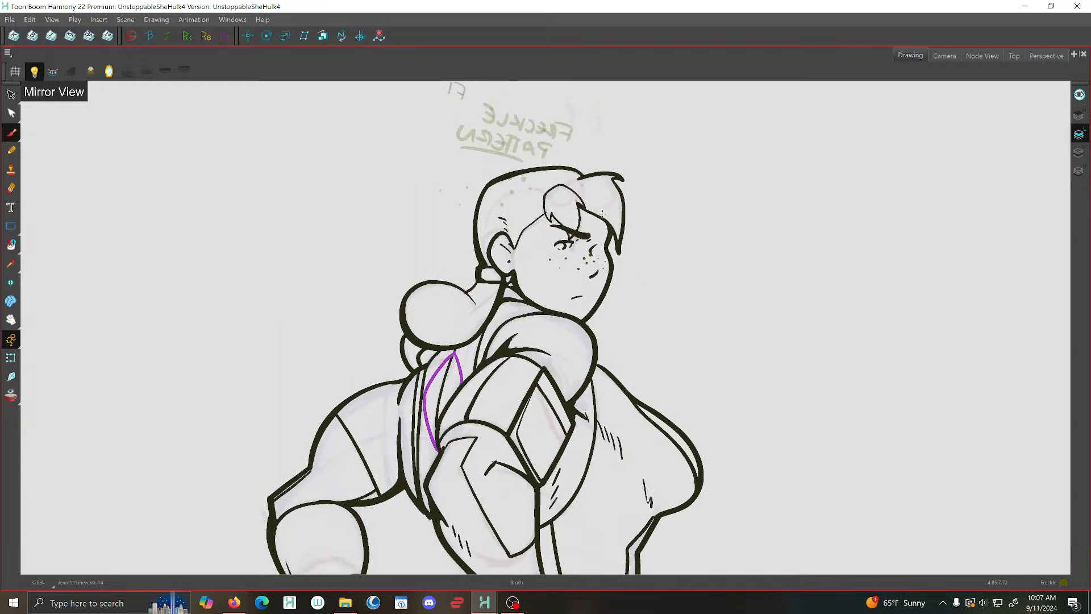
left_click(109, 72)
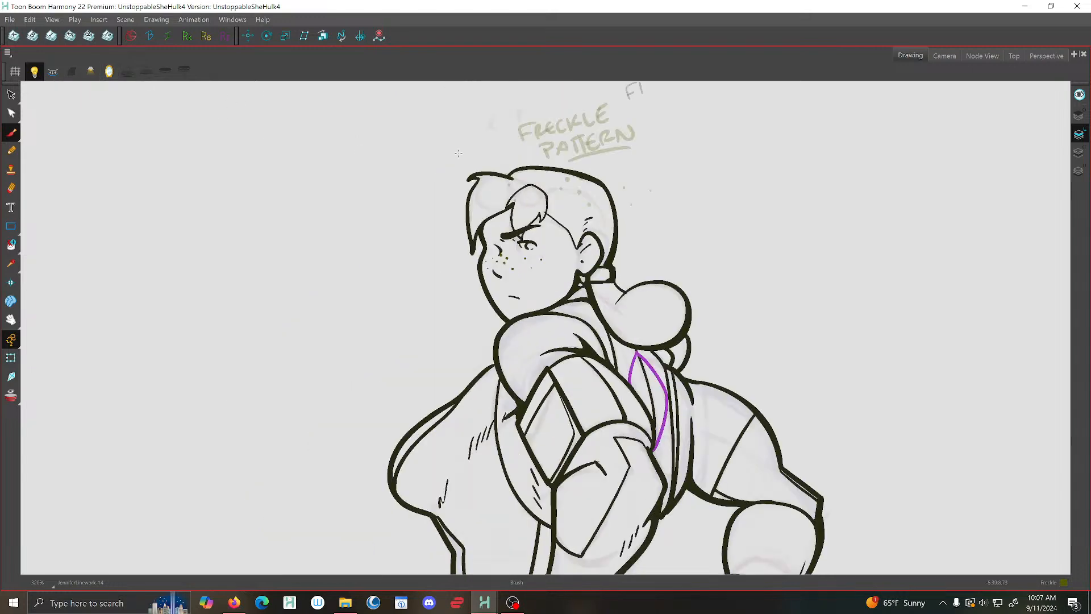
Delete the F1 note from the freckle reference drawing and move the freckle pattern beside the front of the character's face
left_click_drag(623, 156, 589, 177)
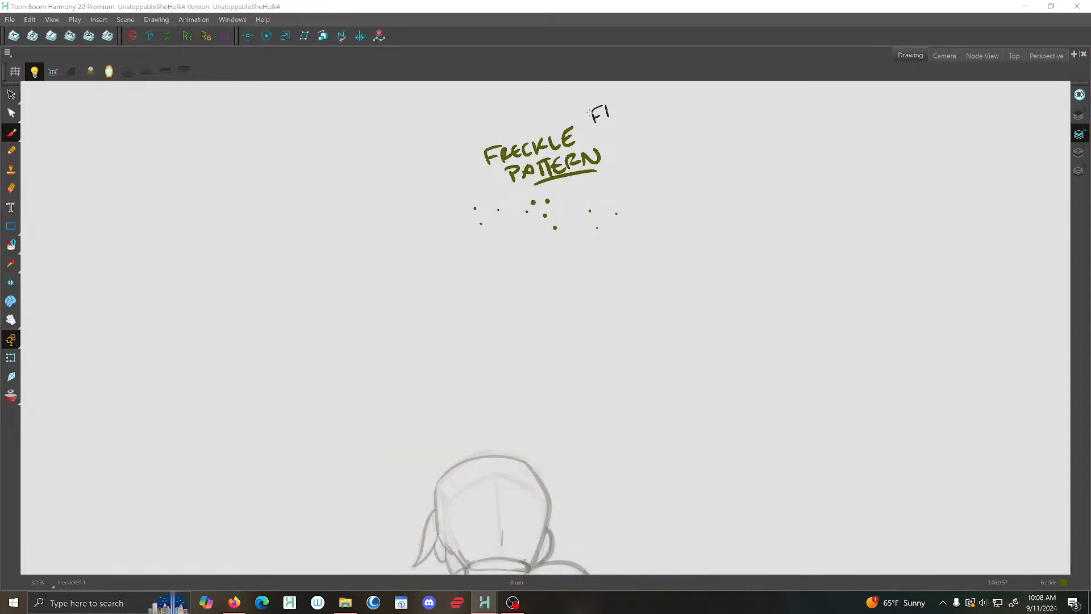
key("alt+s")
mouse_move(408, 249)
left_mouse_down()
mouse_move(637, 271)
mouse_move(566, 109)
mouse_move(431, 133)
left_mouse_up()
left_click(390, 102)
mouse_move(587, 118)
left_mouse_down()
mouse_move(627, 101)
mouse_move(597, 100)
left_mouse_up()
key("Delete")
mouse_move(433, 164)
left_mouse_down()
mouse_move(432, 181)
mouse_move(509, 88)
mouse_move(435, 166)
mouse_move(296, 145)
left_mouse_up()
left_click(177, 224)
Return to the Brush on the line art and turn on onion skinning at the freckled closed-eyes drawing
left_click(11, 132)
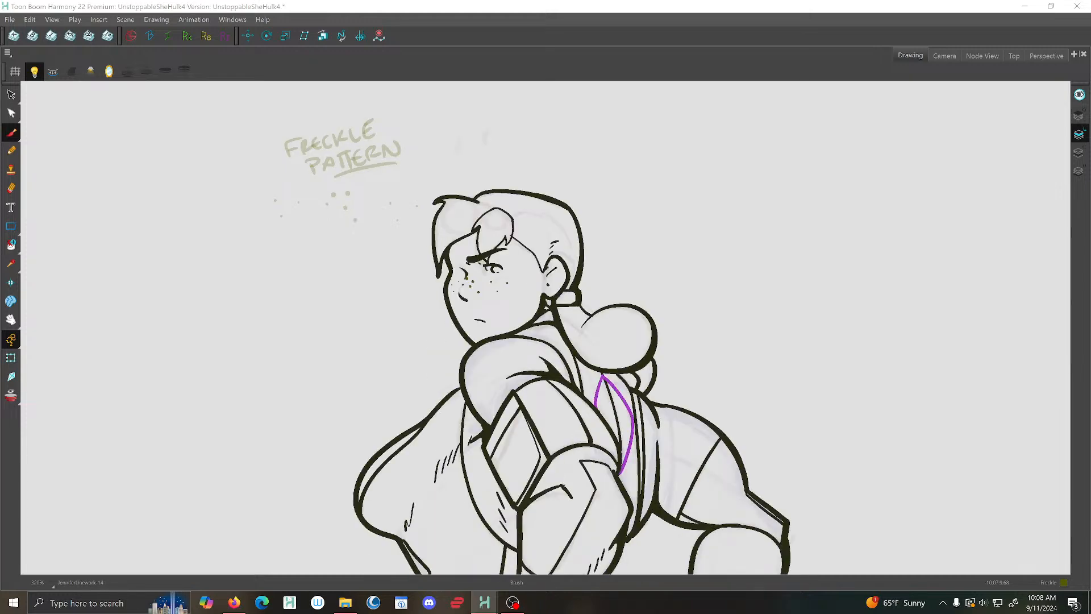
scroll(515, 255, "up", 1)
left_click_drag(521, 249, 576, 270)
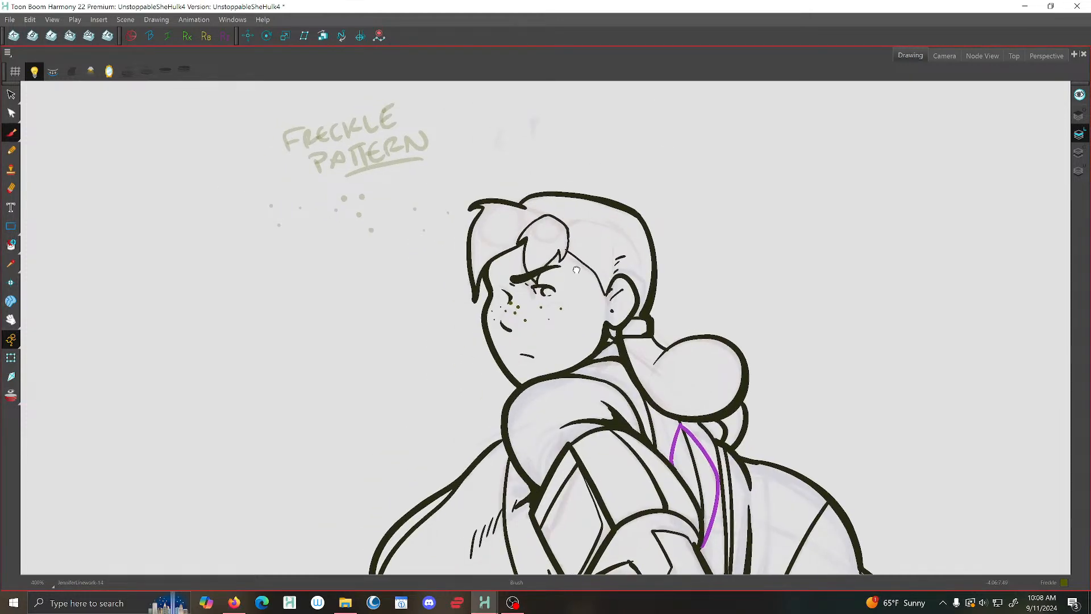
key("g")
scroll(502, 341, "up", 1)
key("g")
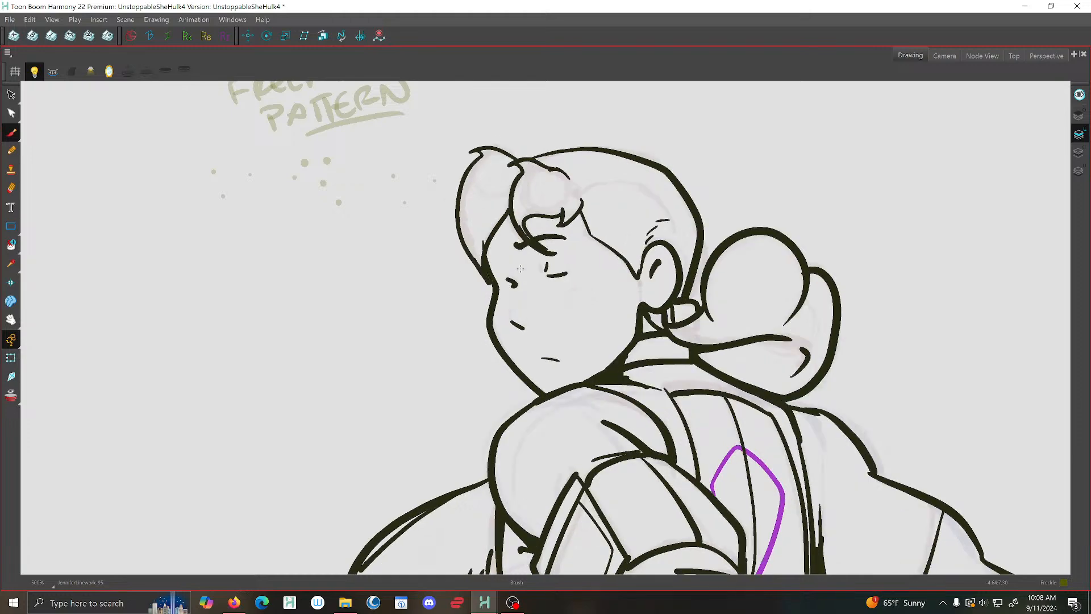
key("g")
key("g")
key("g")
key("g")
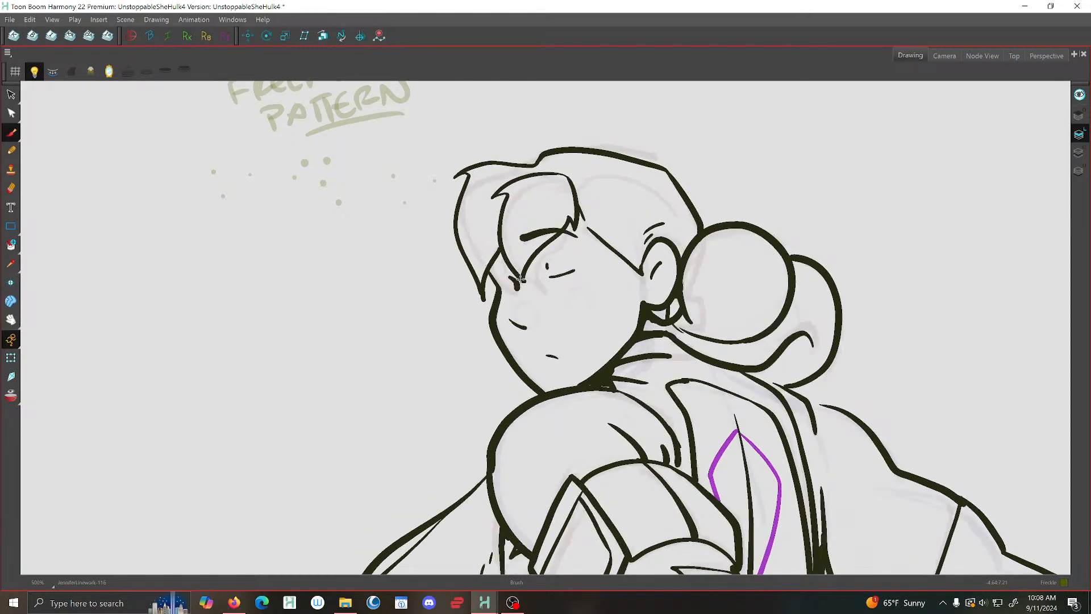
key("g")
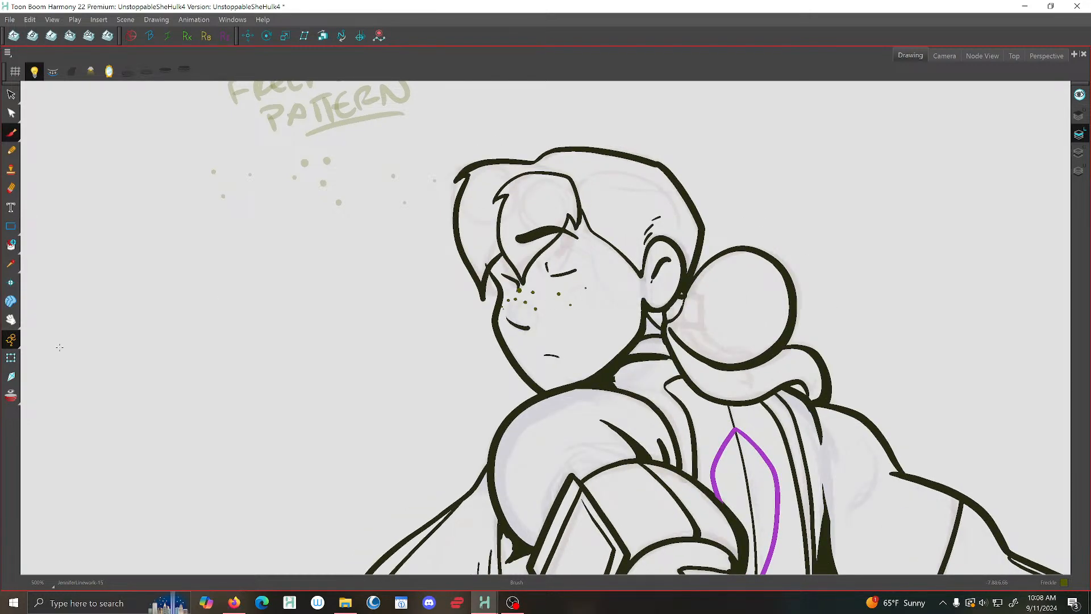
left_click(11, 396)
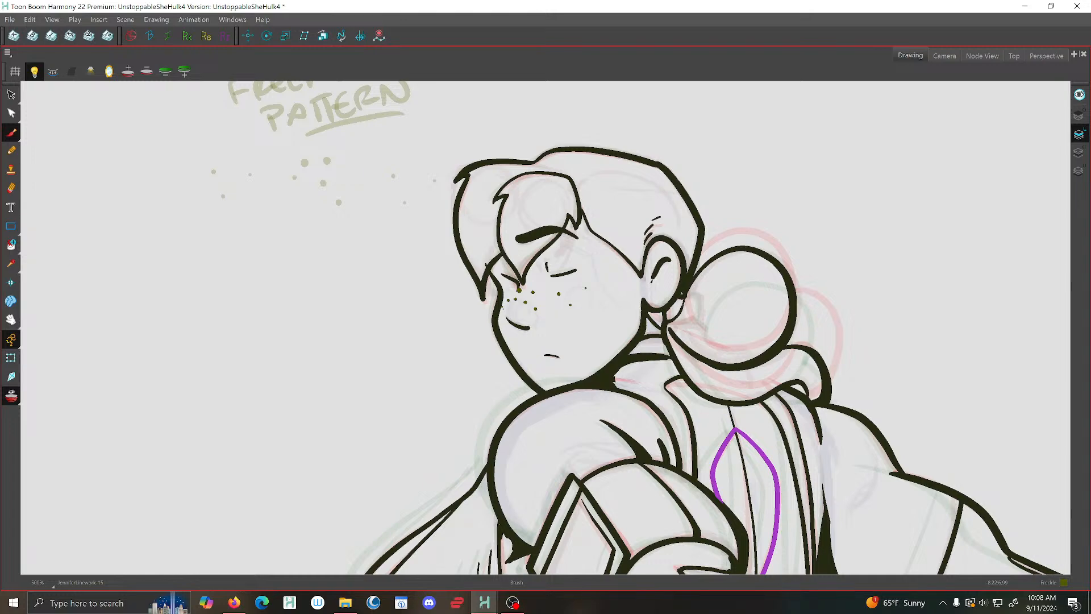
scroll(552, 355, "up", 2)
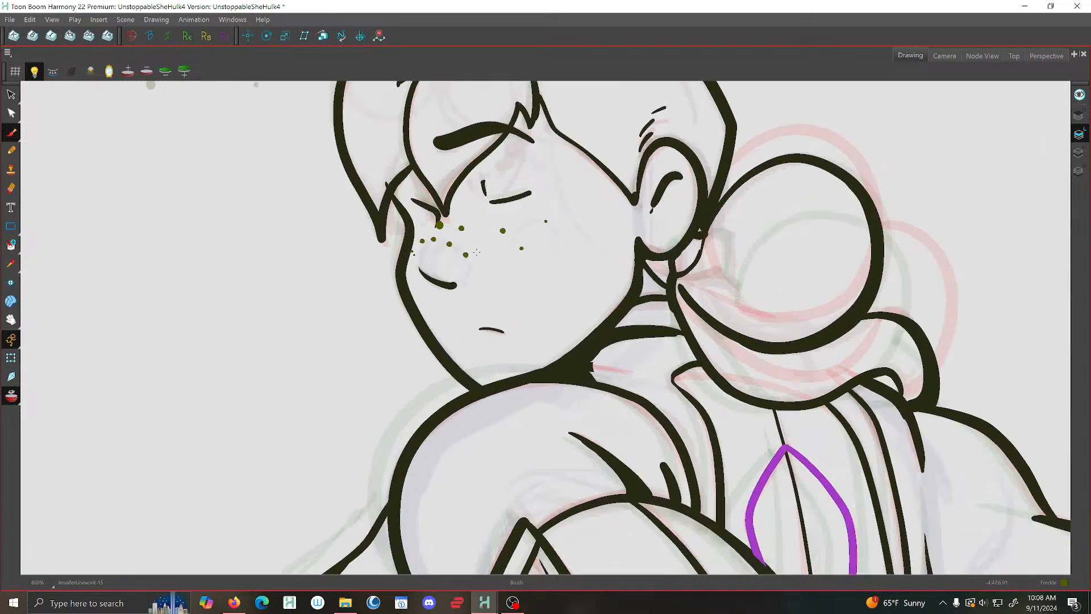
Dot freckles over the nose and cheek in the preceding closed-eyes drawings, removing the previous drawing from the onion skin
key("f")
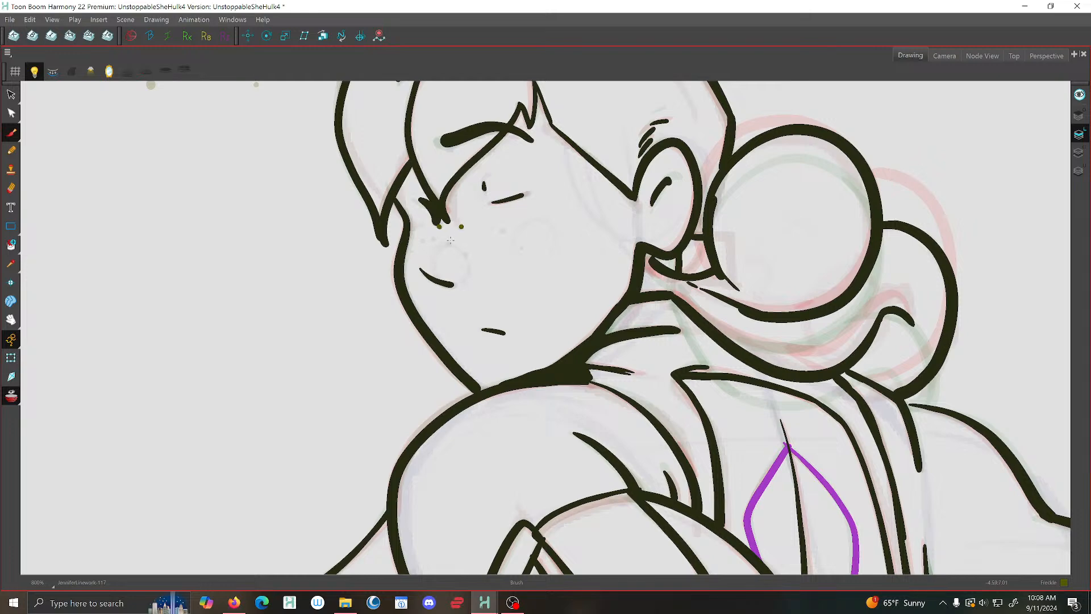
left_click(412, 249)
key("f")
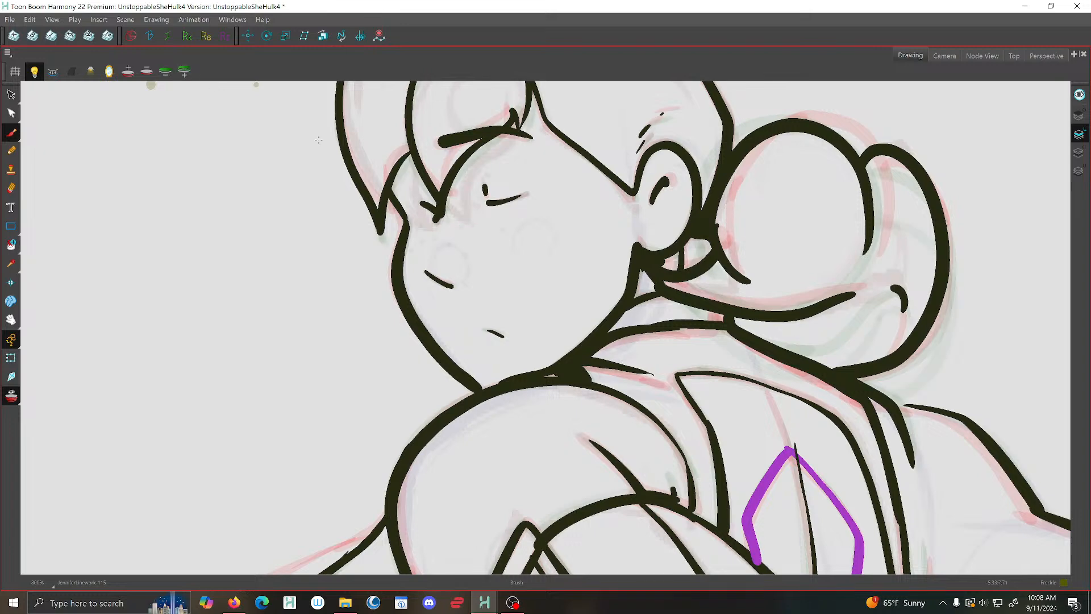
left_click(146, 71)
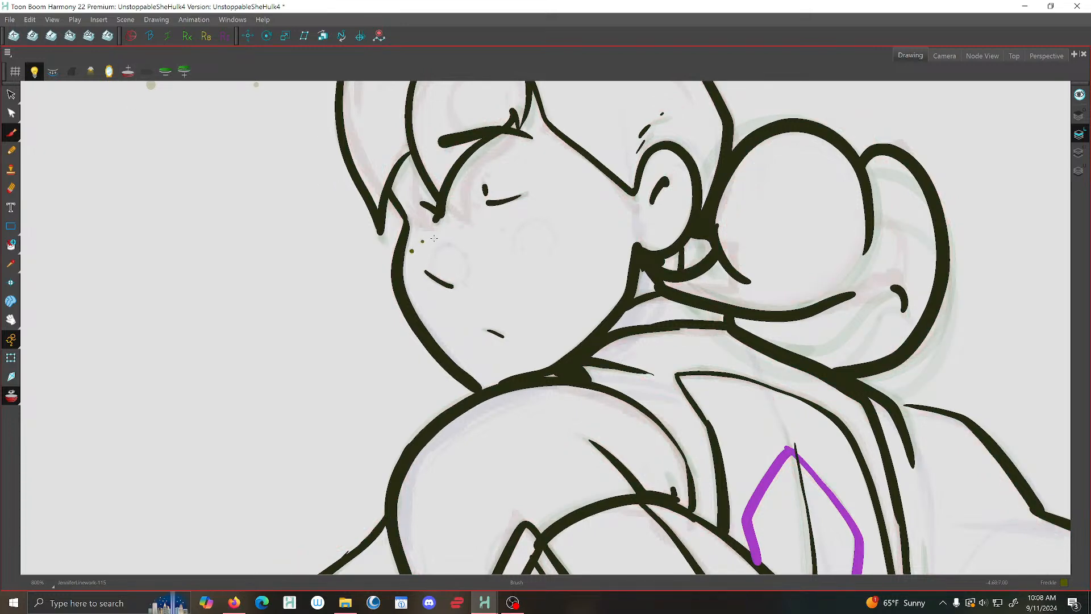
left_click(466, 256)
left_click(462, 228)
left_click(504, 230)
Dot the remaining cheek and nose freckles in the neighbouring closed-eyes drawing, matching the onion-skinned freckles
key("g")
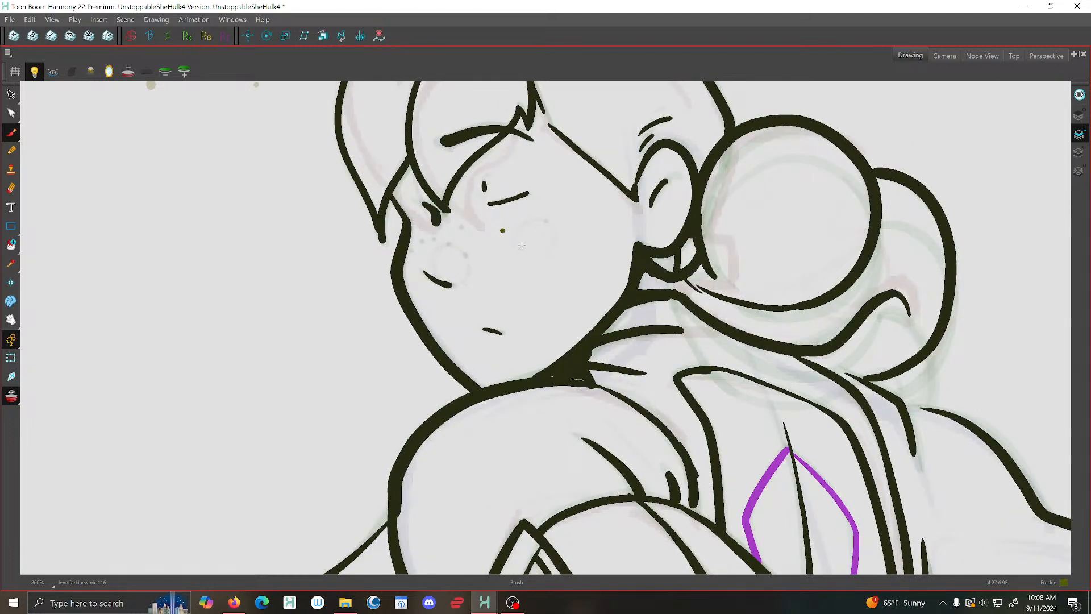
left_click(546, 221)
left_click(434, 239)
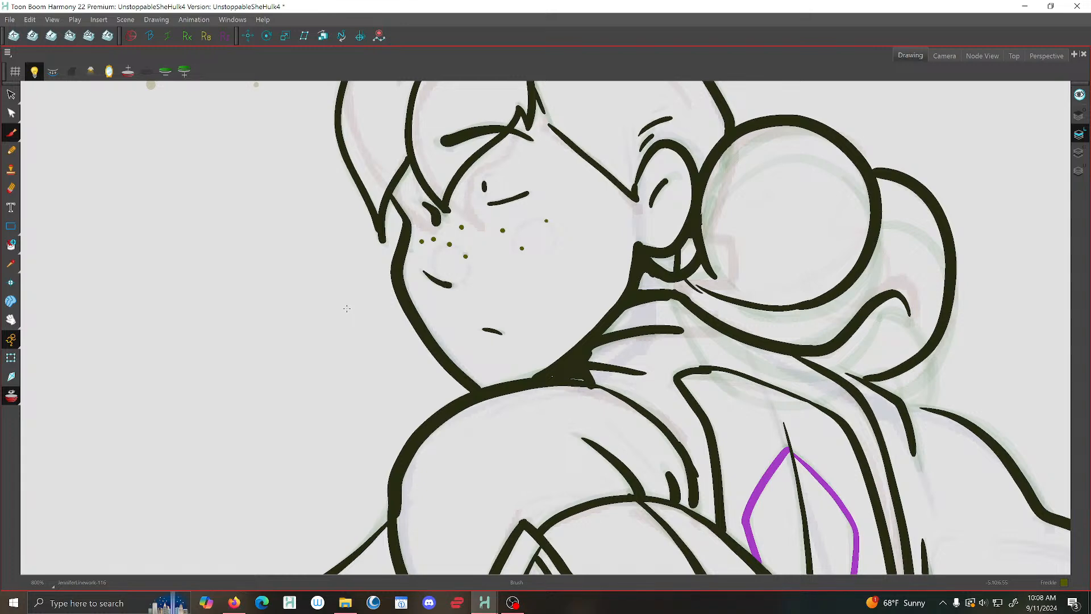
left_click(412, 250)
Flip between the closed-eyes drawings and add the freckle high on the nose bridge, below the inner eye
key("period")
key("comma")
key("comma")
key("comma")
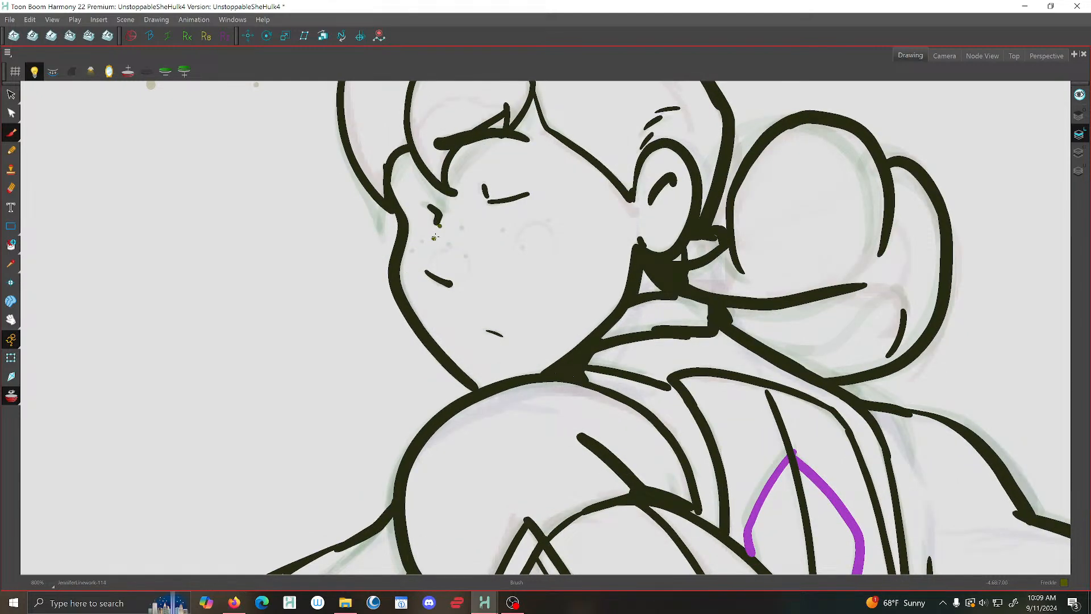
key("comma")
key("comma")
key("period")
key("period")
key("period")
key("period")
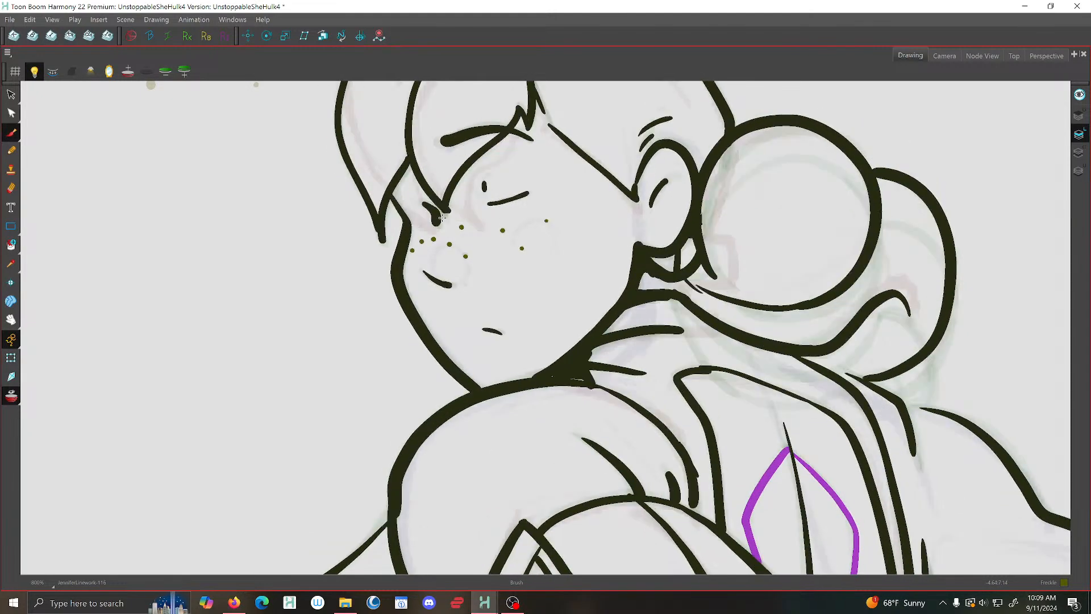
key("comma")
key("period")
left_click(439, 226)
Flip through the turned-head drawings to compare the freckle placement between the unfinished and the already freckled faces
key("comma")
key("comma")
key("comma")
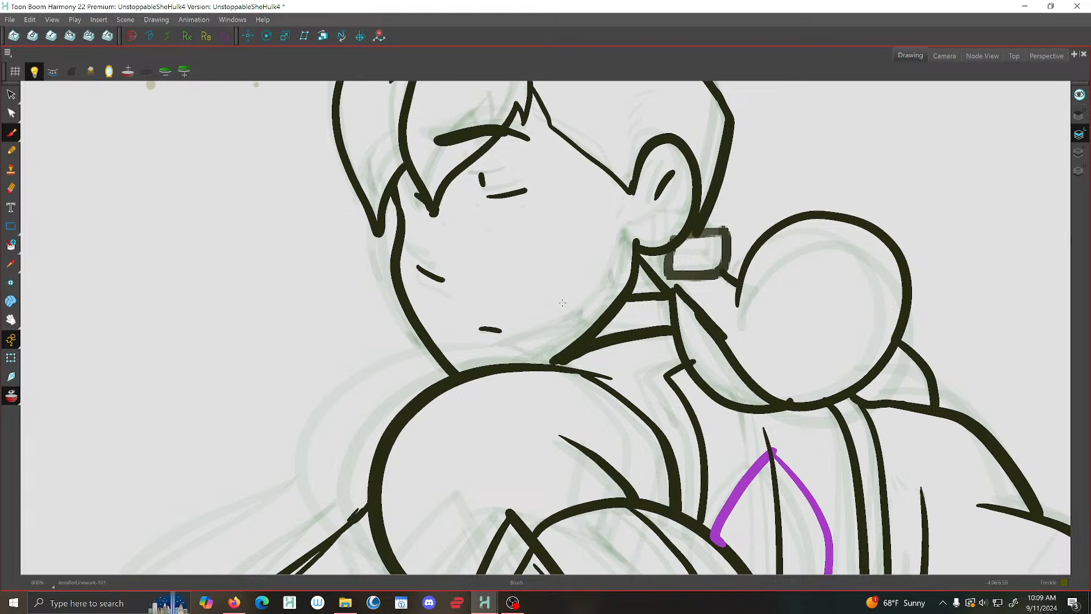
scroll(563, 302, "down", 1)
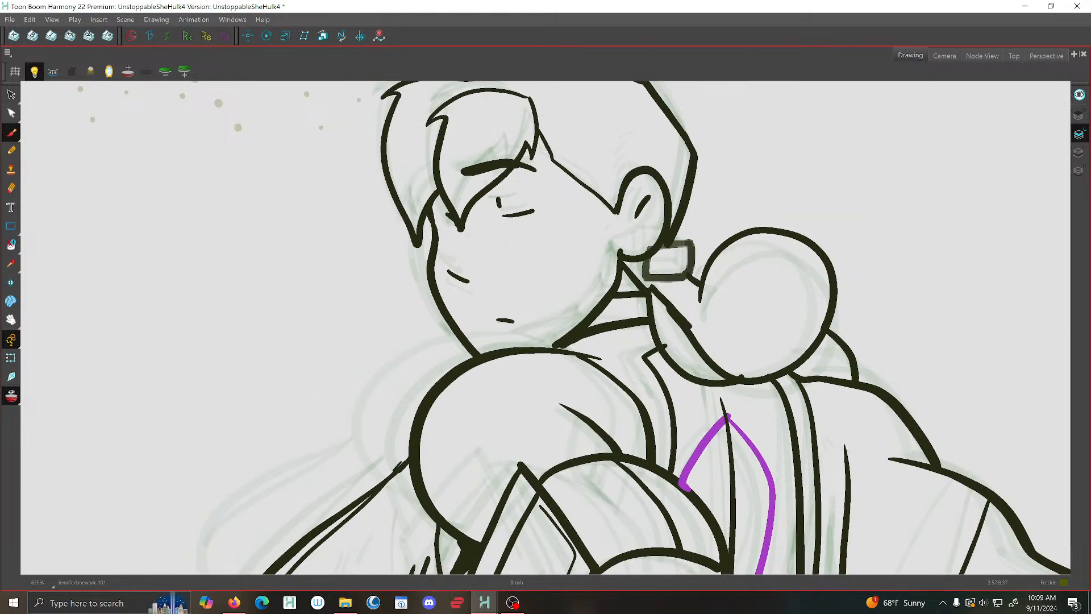
key("comma")
key("comma")
key("comma")
key("comma")
key("comma")
key("comma")
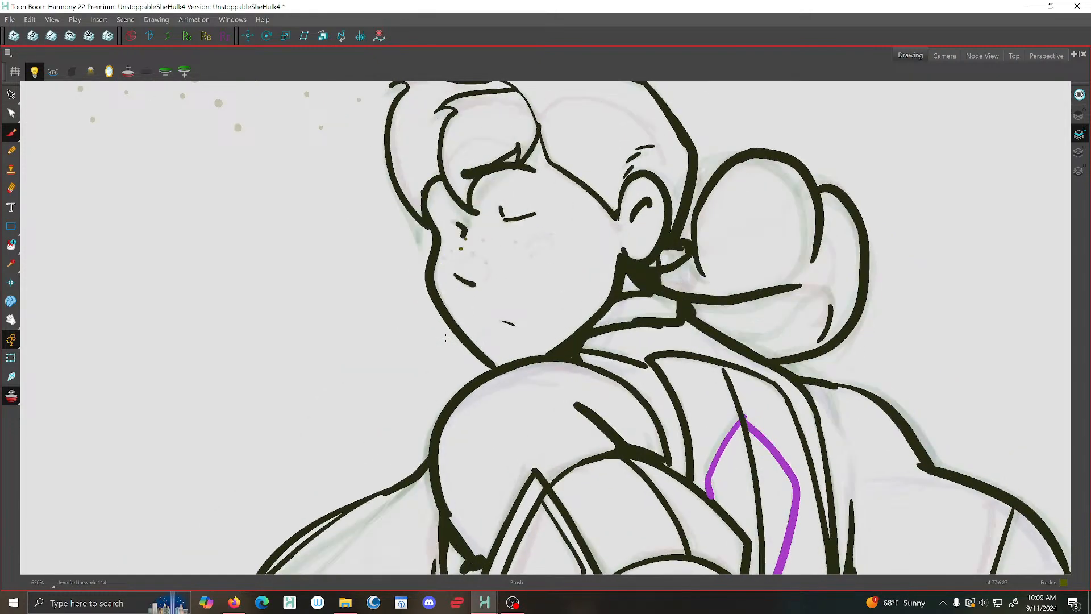
key("comma")
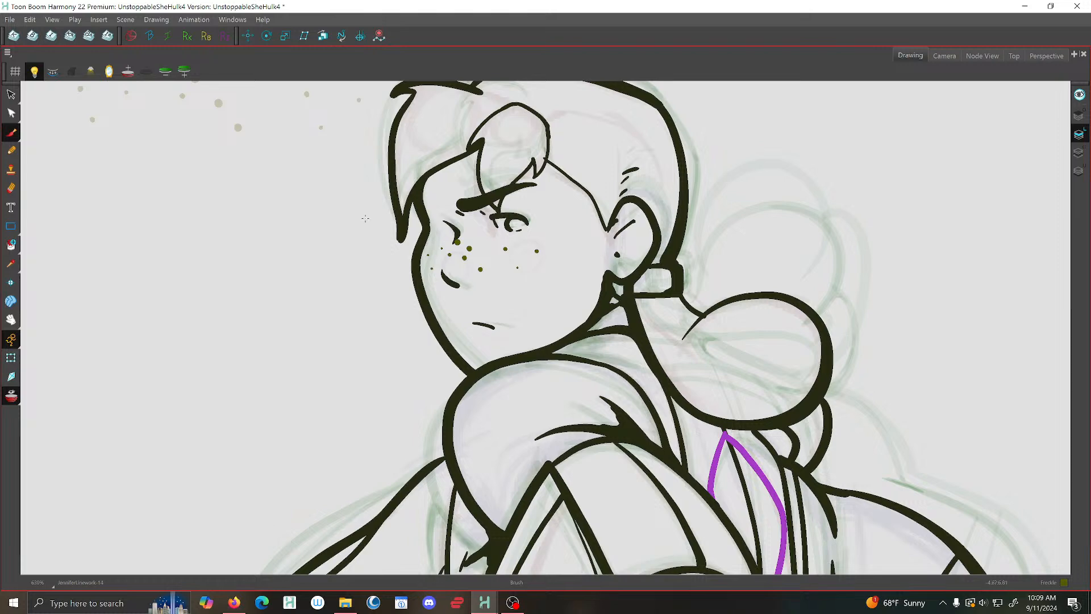
key("period")
key("period")
key("comma")
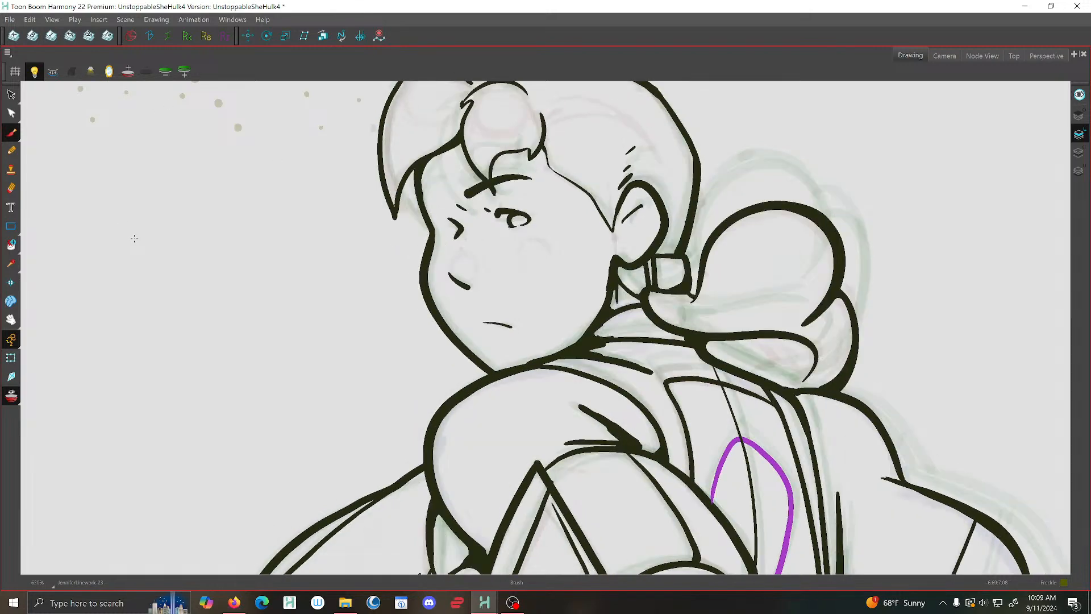
Raise the onion skin opacity over the turned face and adjust how many previous and next drawings it overlays
scroll(449, 250, "up", 3)
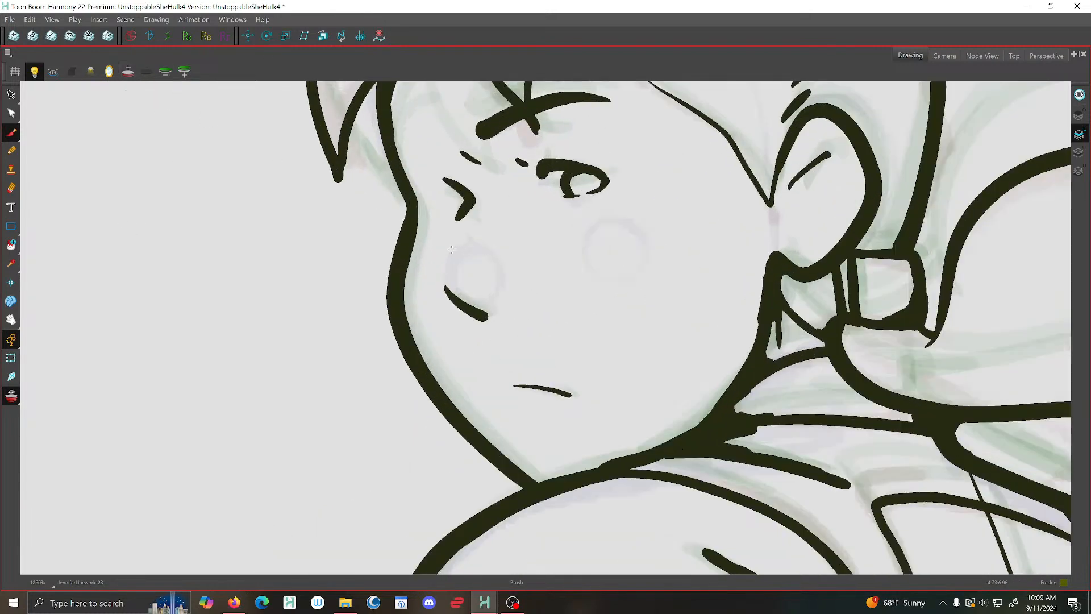
left_click_drag(464, 244, 440, 254)
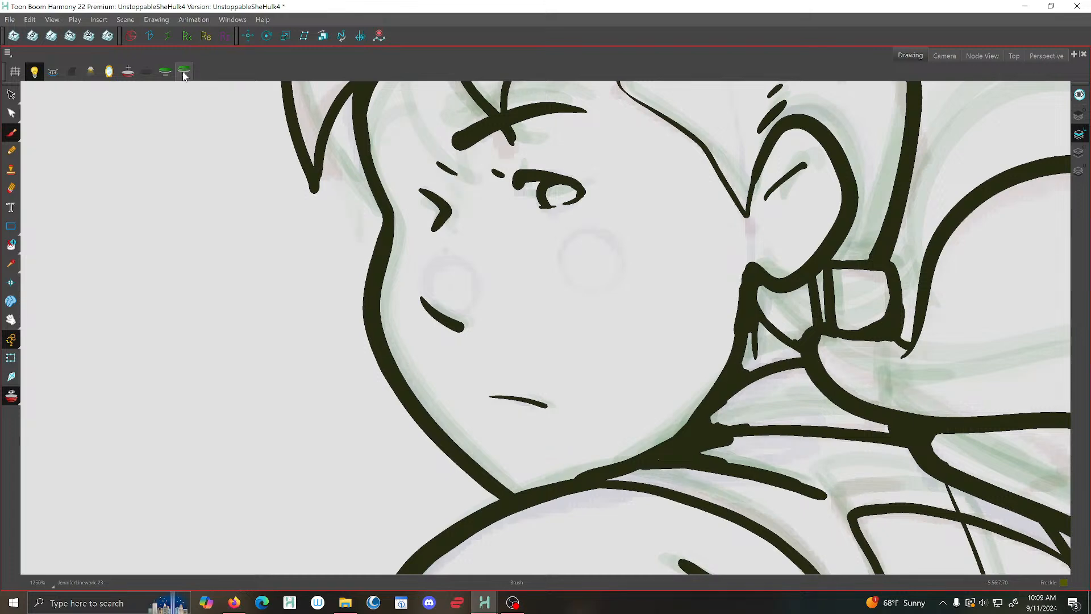
left_click(91, 71)
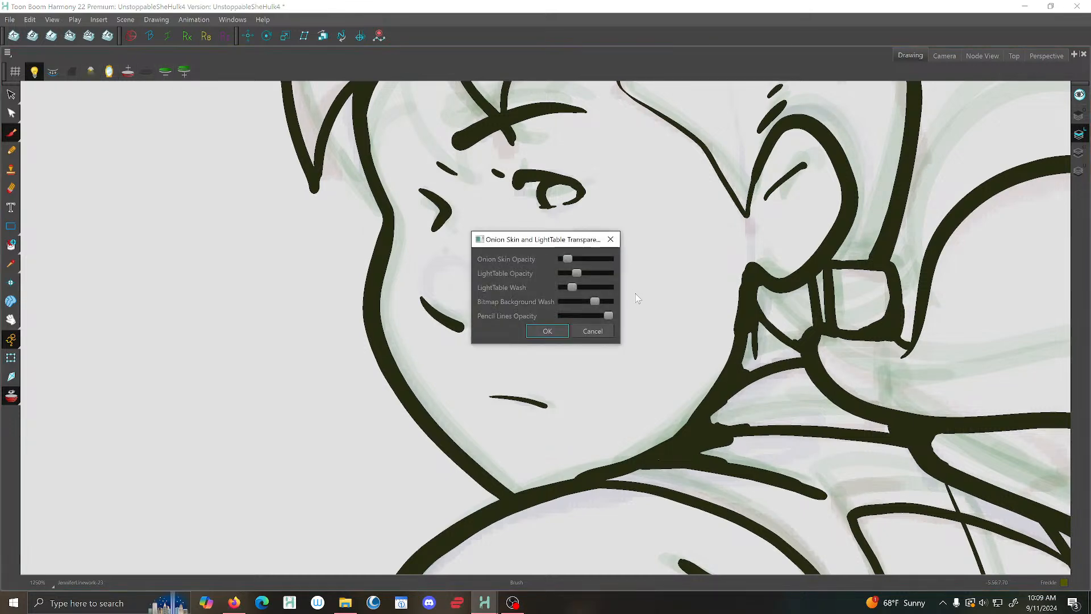
left_click_drag(569, 259, 582, 258)
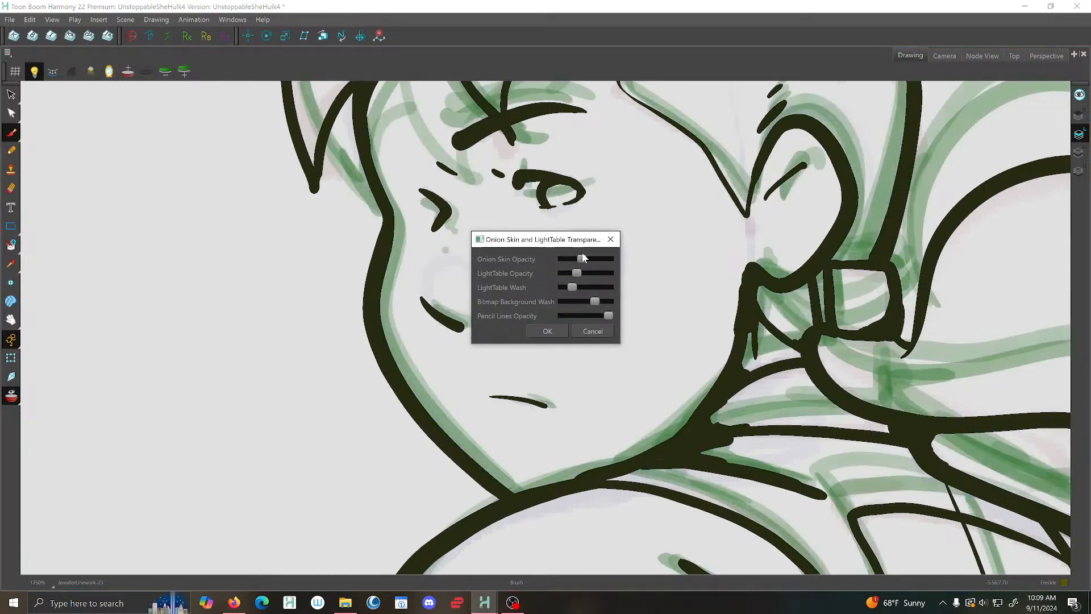
left_click(549, 331)
left_click(166, 71)
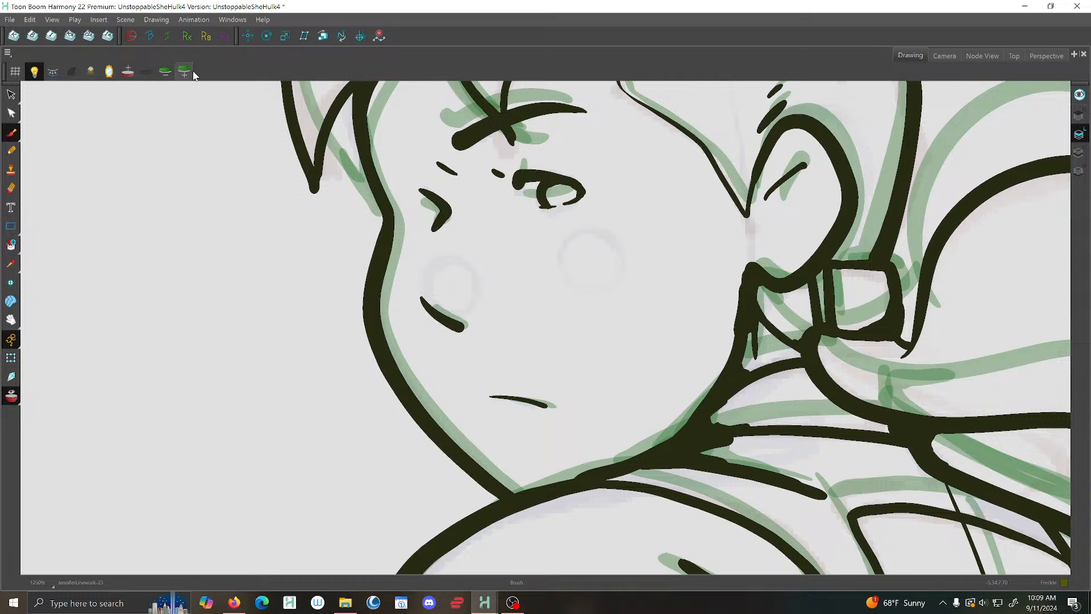
left_click(184, 71)
key("g")
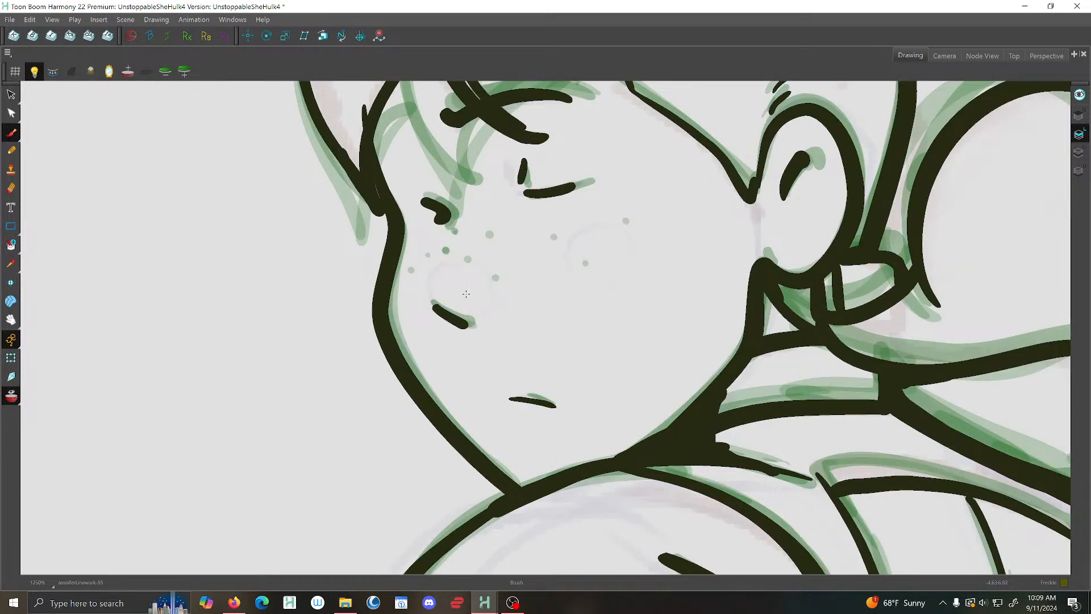
left_click(166, 71)
left_click(127, 71)
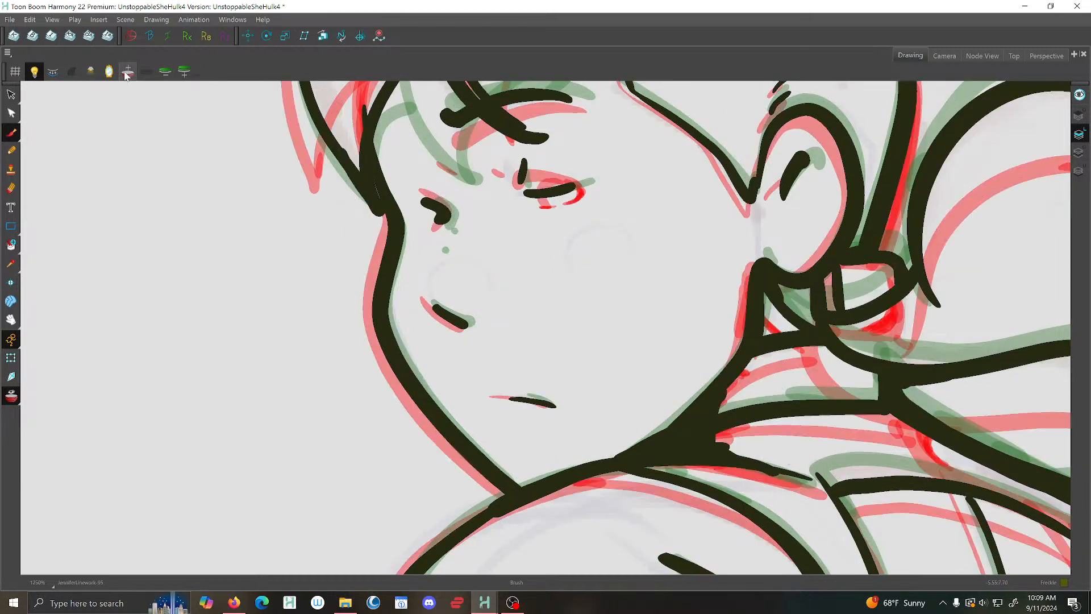
Dot the remaining nose and cheek freckles in the closed-eyes drawing, tracing the onion-skinned freckles of the neighbouring drawing
key("g")
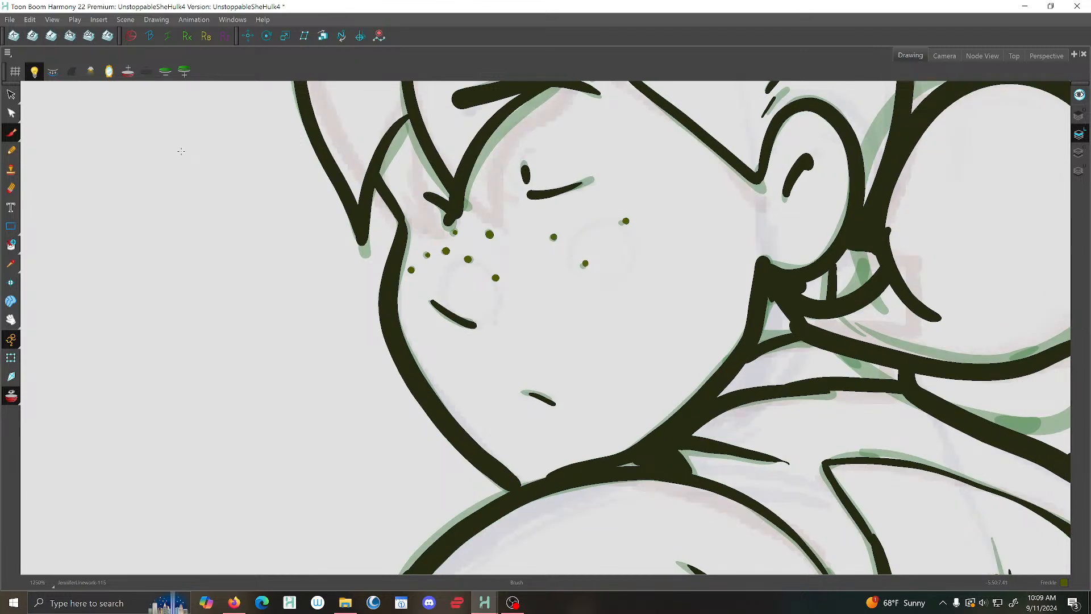
key("f")
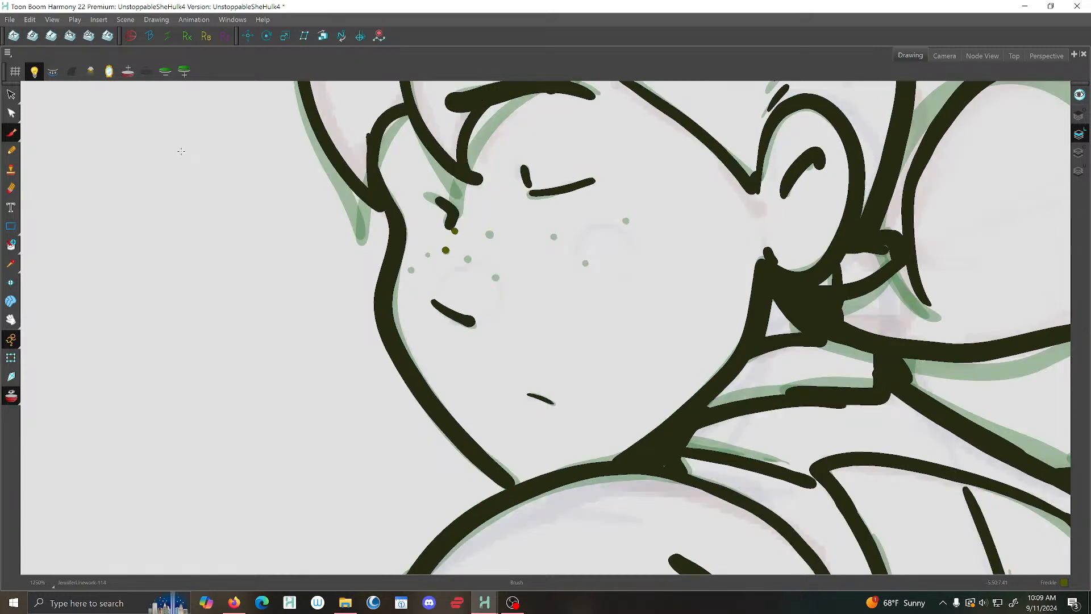
left_click(489, 234)
left_click(467, 259)
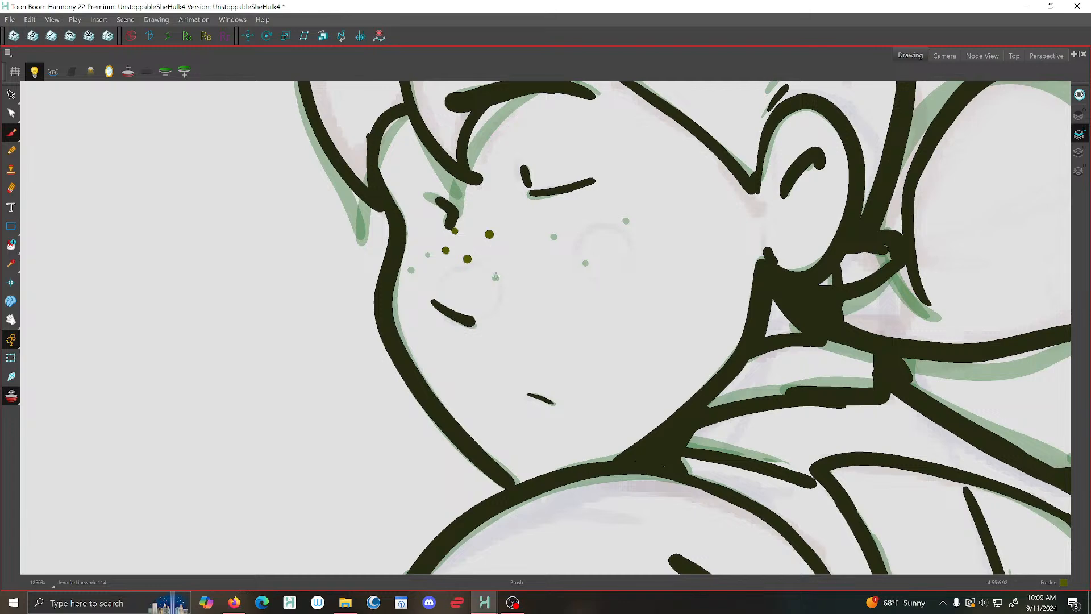
left_click(496, 277)
left_click(553, 237)
left_click(586, 264)
left_click(626, 220)
Extend the onion skin around the unfreckled open-eyed drawing and dot freckles below the inner eye, beside the nose and under the eye
key("f")
key("f")
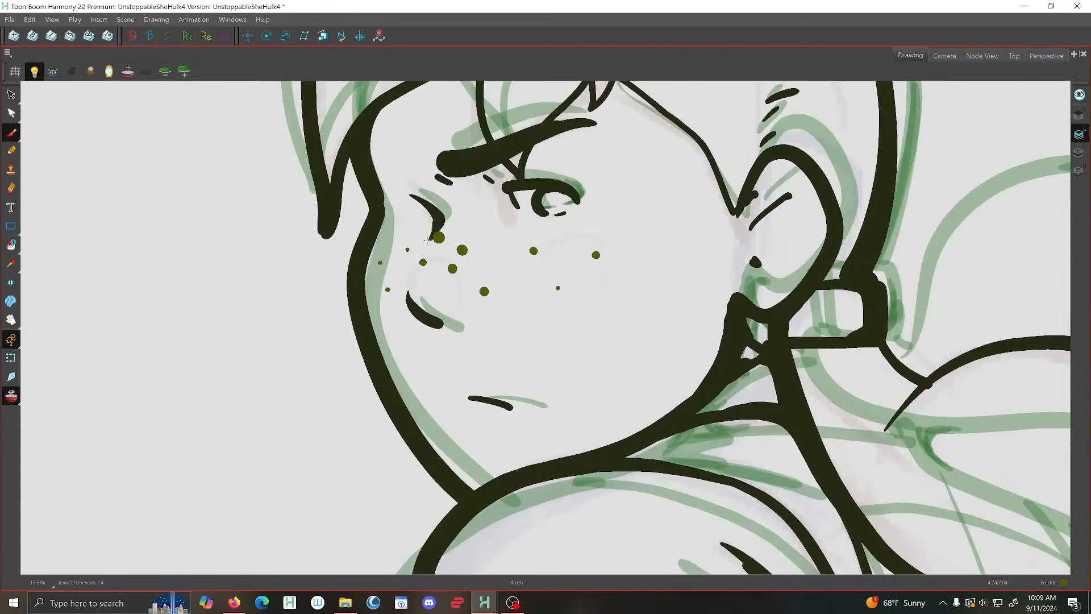
key("f")
key("f")
key("f")
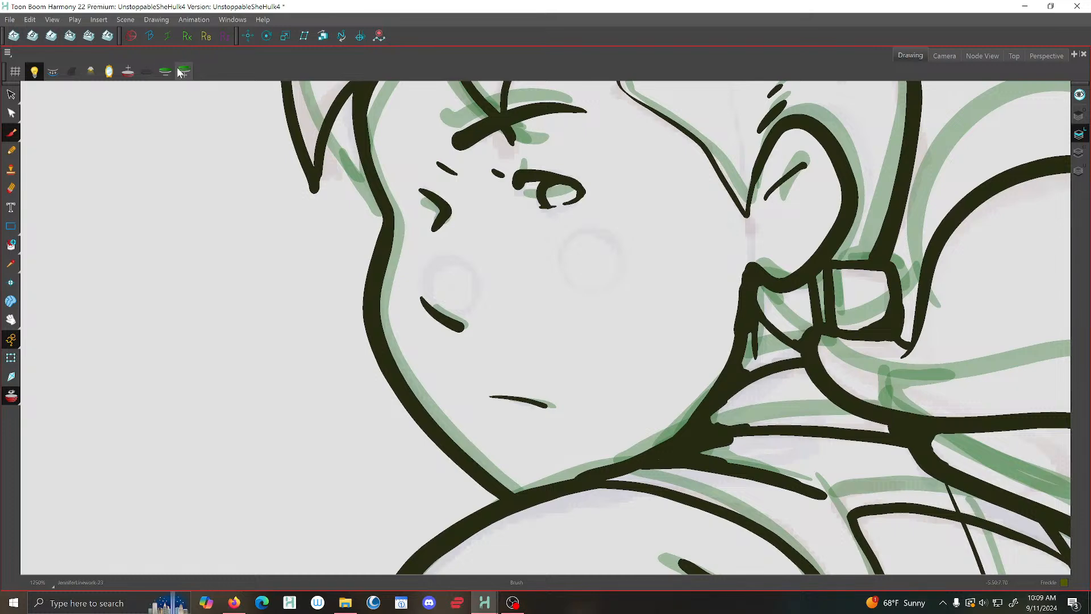
left_click(129, 72)
left_click(184, 71)
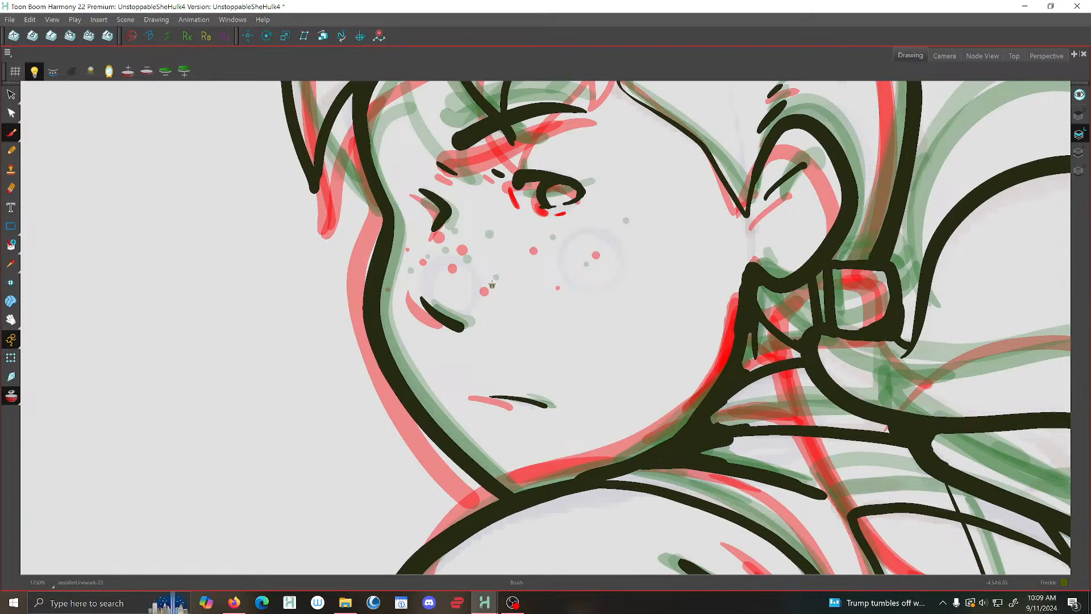
left_click(459, 264)
left_click(476, 242)
left_click(446, 232)
left_click(543, 244)
Flip between the neighbouring drawings and dot the outer cheek freckle in the unfreckled closed-eyes drawing
key("g")
key("g")
key("f")
key("f")
key("g")
key("g")
key("f")
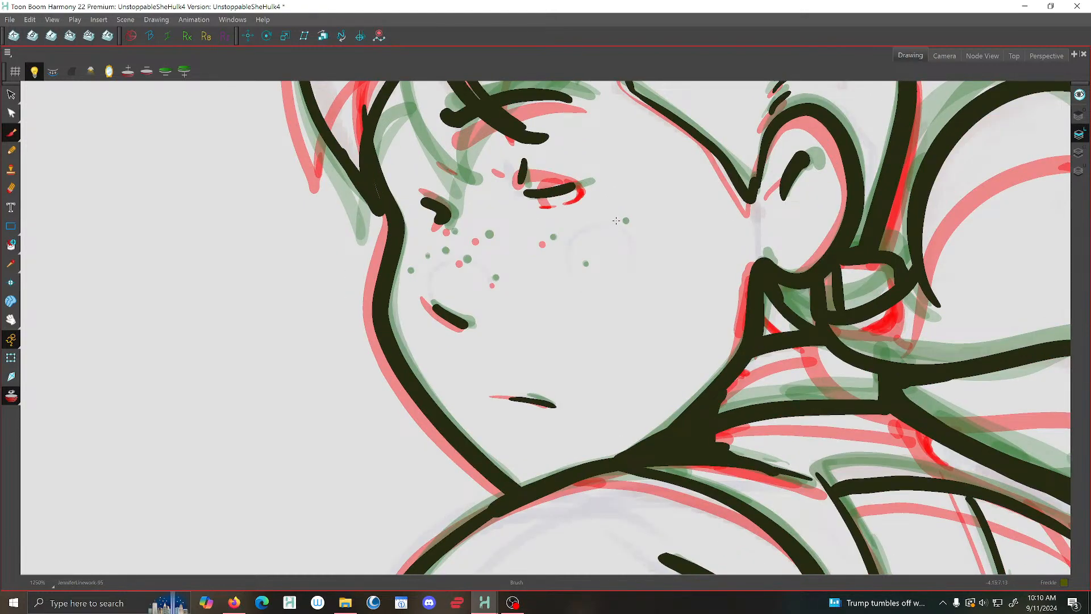
key("f")
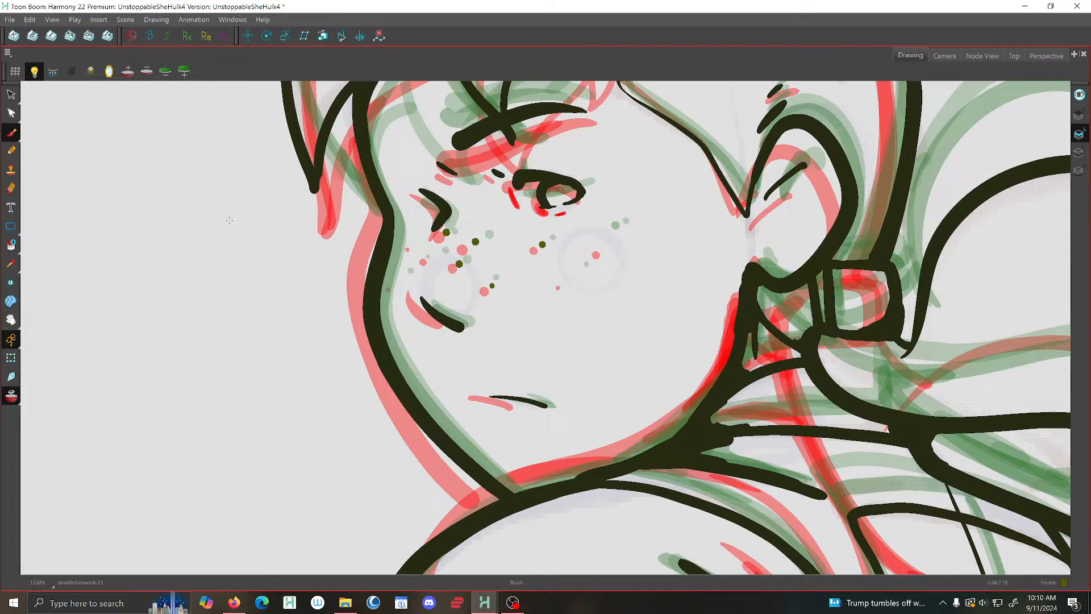
Hide the onion skin and flip through the turned-head drawings to compare their freckle positions
left_click(12, 398)
key("g")
key("g")
key("f")
key("f")
key("f")
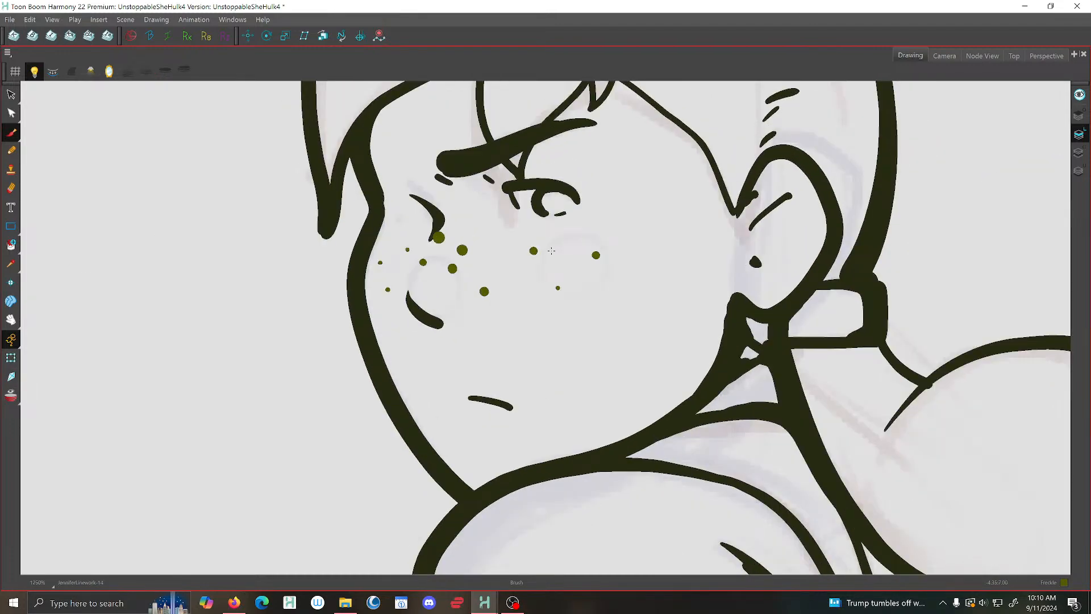
key("g")
key("g")
key("g")
key("f")
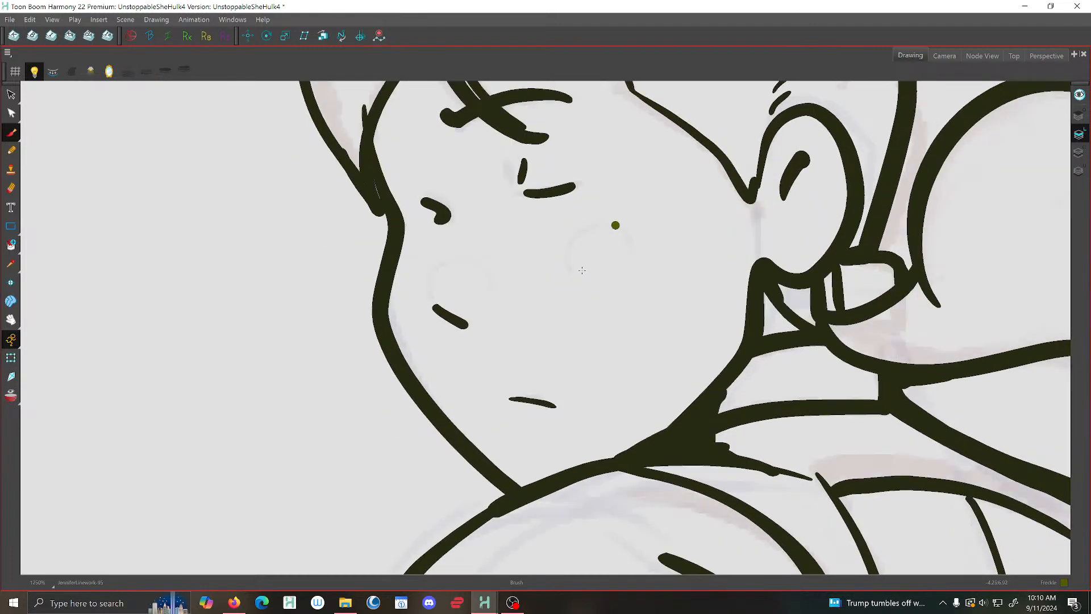
Dot more freckles beside the nose in the closed-eyes drawing, flipping to its neighbours to match their spacing
key("f")
key("g")
key("g")
key("f")
key("f")
key("g")
key("g")
key("f")
left_click(495, 279)
Flip between the closed-eyes and open-eyed drawings and add the lower cheek freckle to the open-eyed face
key("f")
key("g")
key("g")
key("f")
key("g")
key("f")
key("g")
key("g")
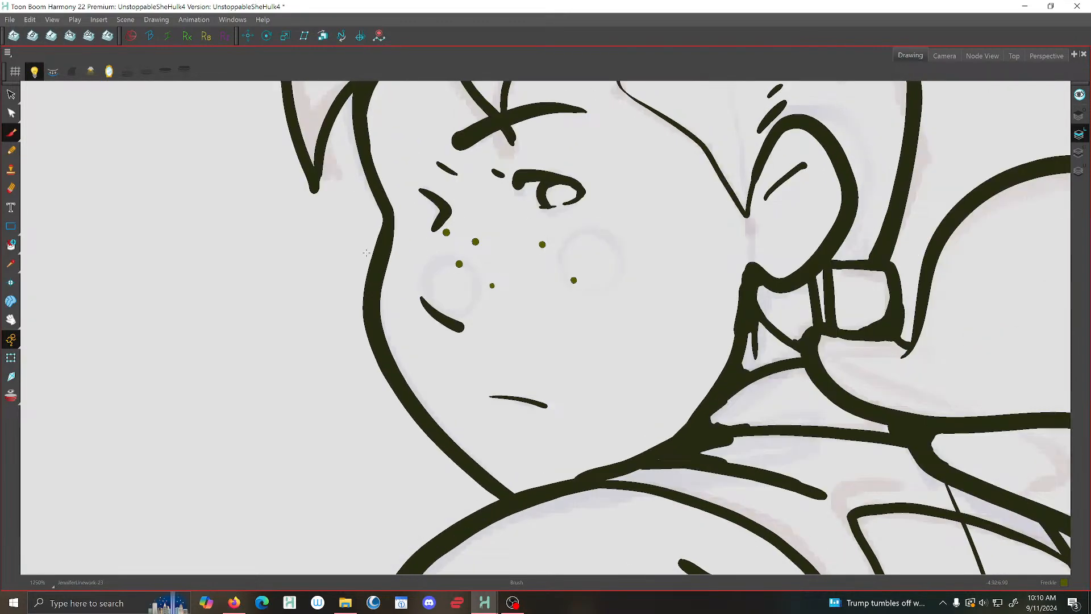
Add a nose freckle above the nostril line in both the closed-eyes drawing and the adjacent open-eyed drawing
key("g")
key("g")
key("f")
left_click(438, 254)
key("f")
key("f")
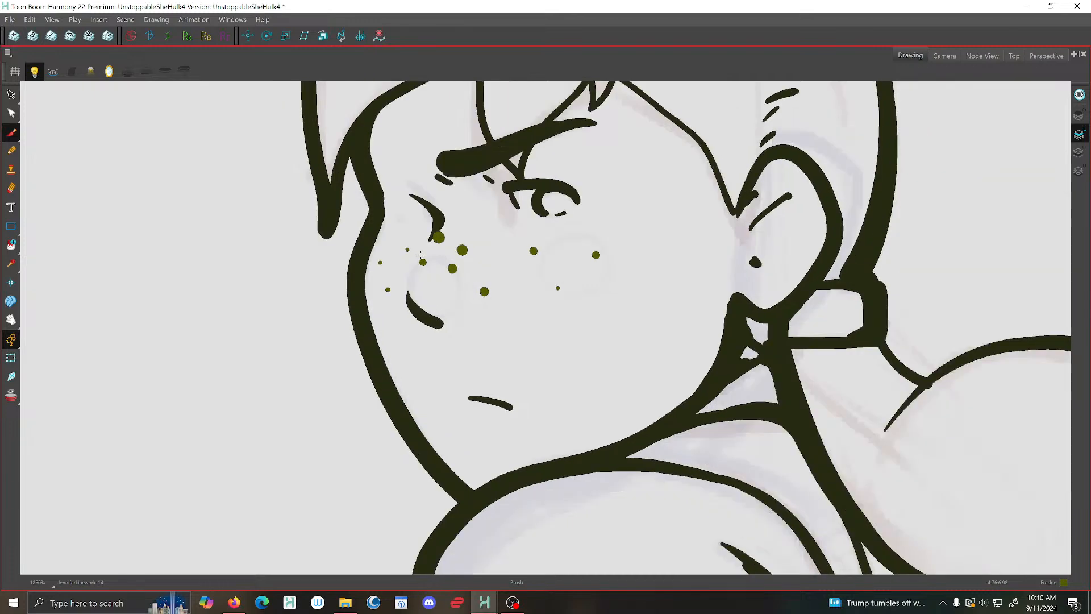
key("g")
left_click(425, 258)
Compare the neighbouring drawings and add the outermost nose freckle near the face outline in the open-eyed drawing
key("f")
key("g")
key("g")
key("f")
key("g")
key("g")
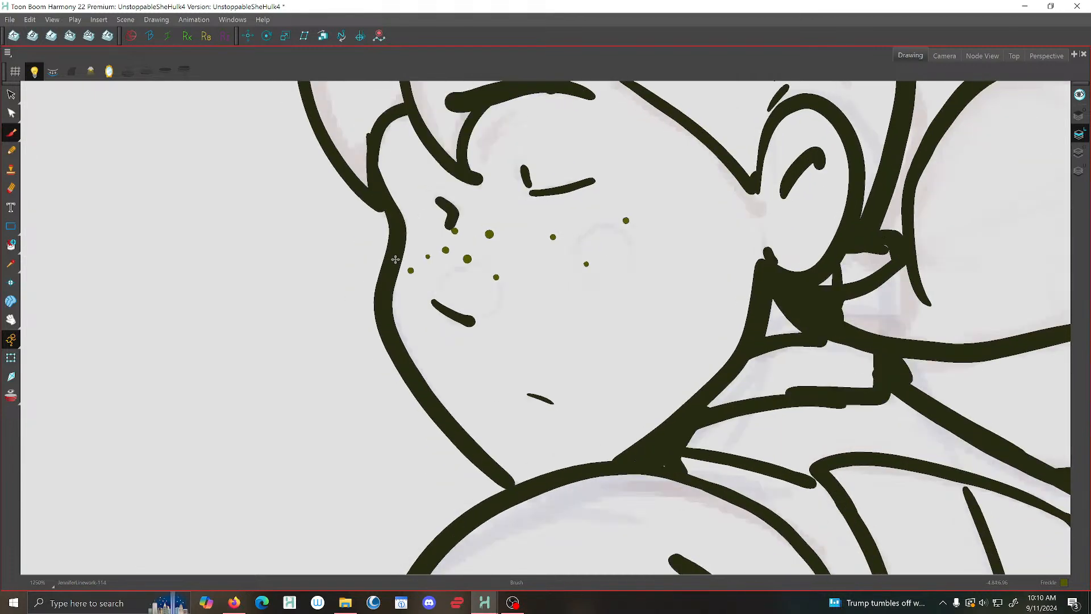
key("f")
key("f")
key("f")
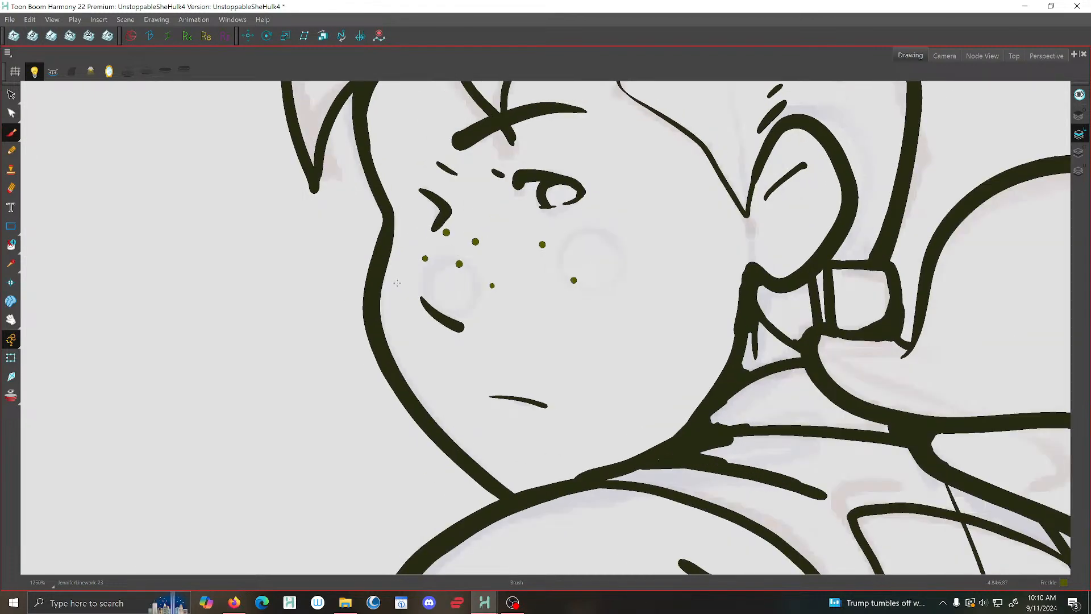
left_click(398, 282)
Flip between the turned-head drawings and add the small freckle on the nose of the closed-eyes drawing
key("1")
key("1")
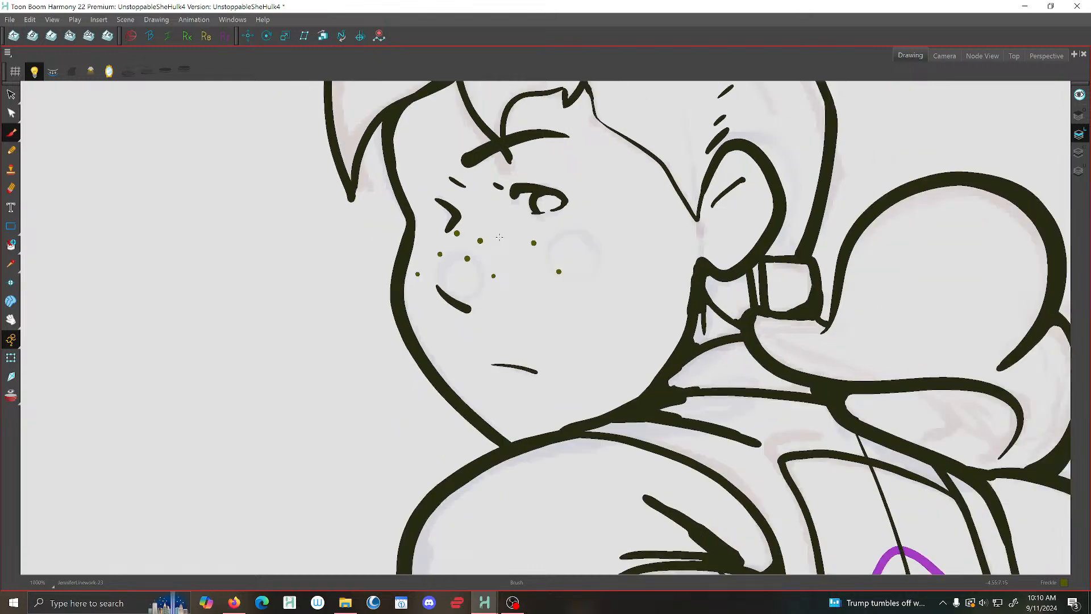
key("g")
key("g")
key("f")
left_click(444, 253)
key("g")
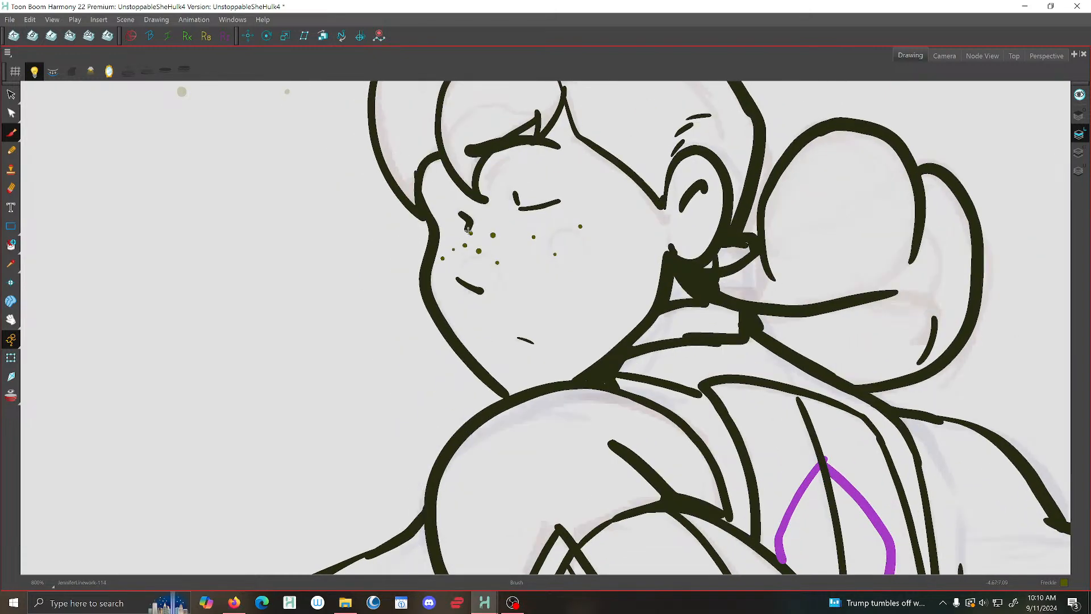
key("g")
Flip through the turned-head drawings with the onion skin on and off to check the freckles' placement, especially high on the nose bridge
key("alt+o")
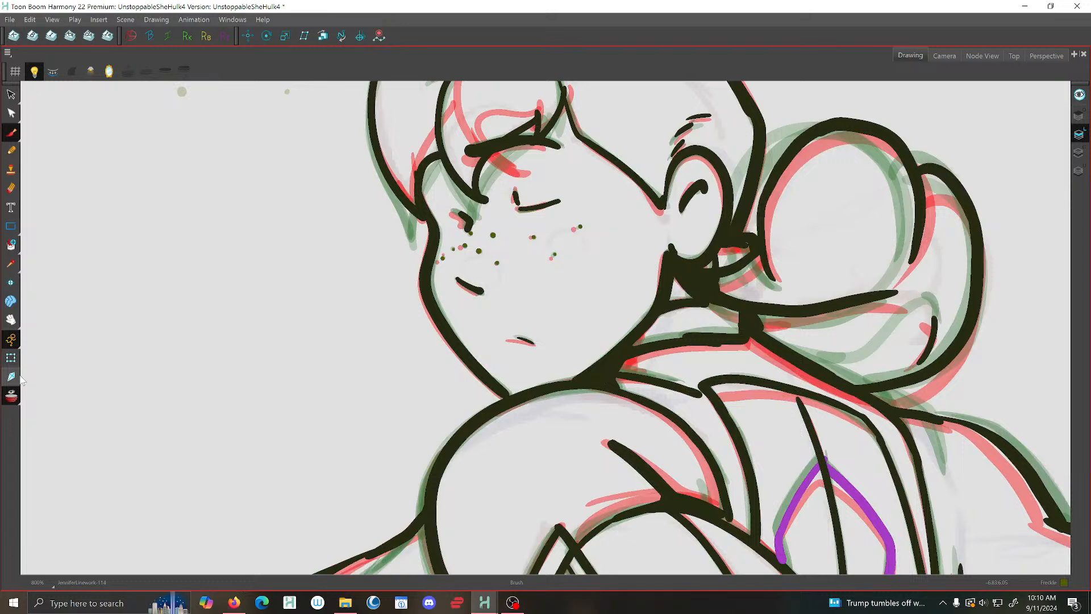
key("f")
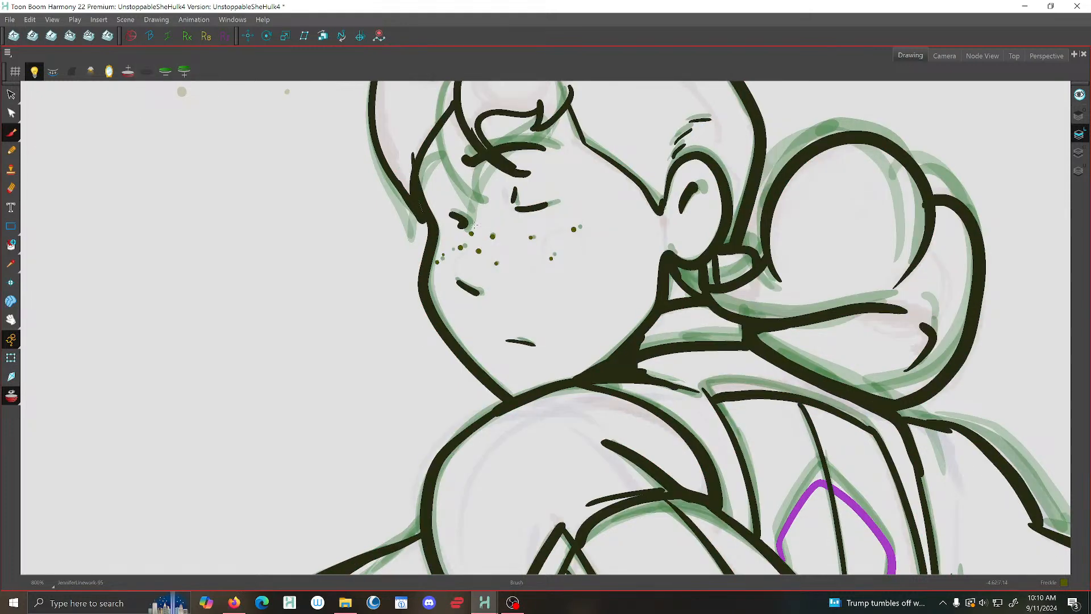
key("g")
key("f")
key("f")
left_click(465, 234)
key("f")
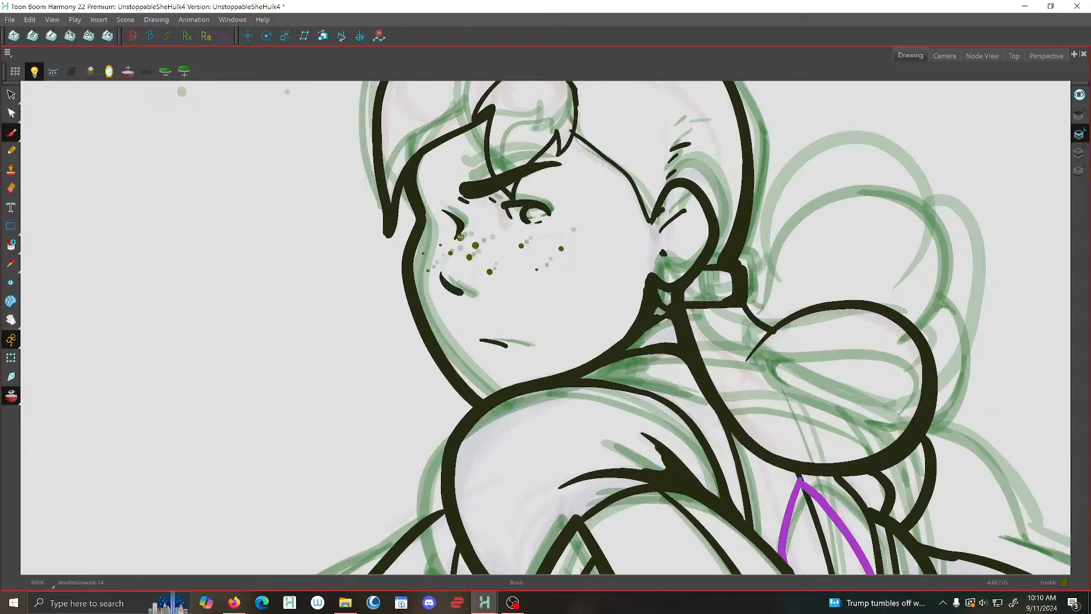
left_click(460, 237)
key("g")
key("f")
key("g")
key("g")
key("g")
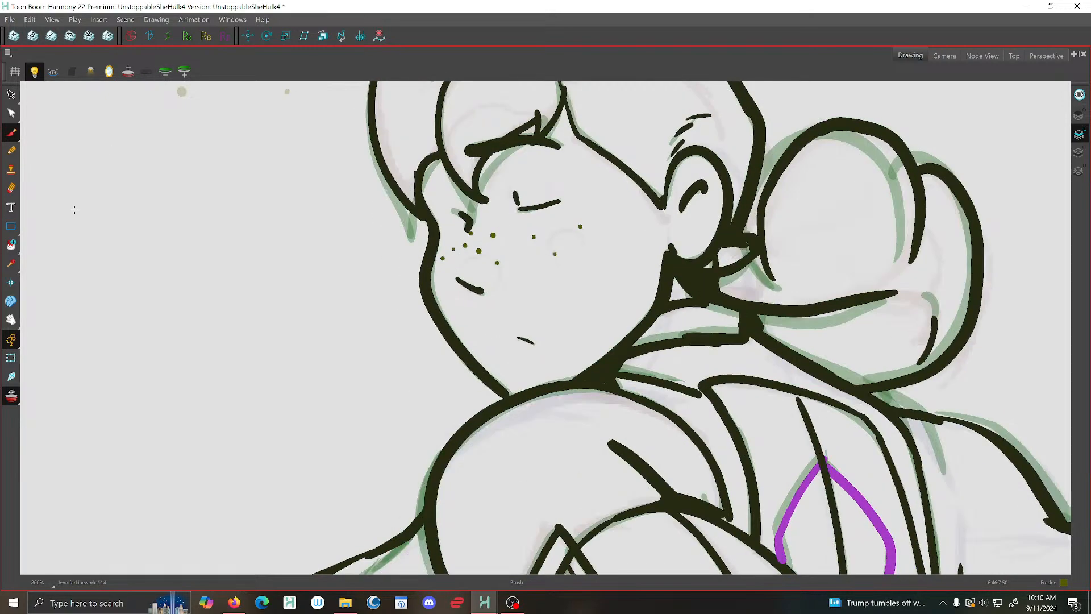
key("f")
key("f")
key("f")
key("f")
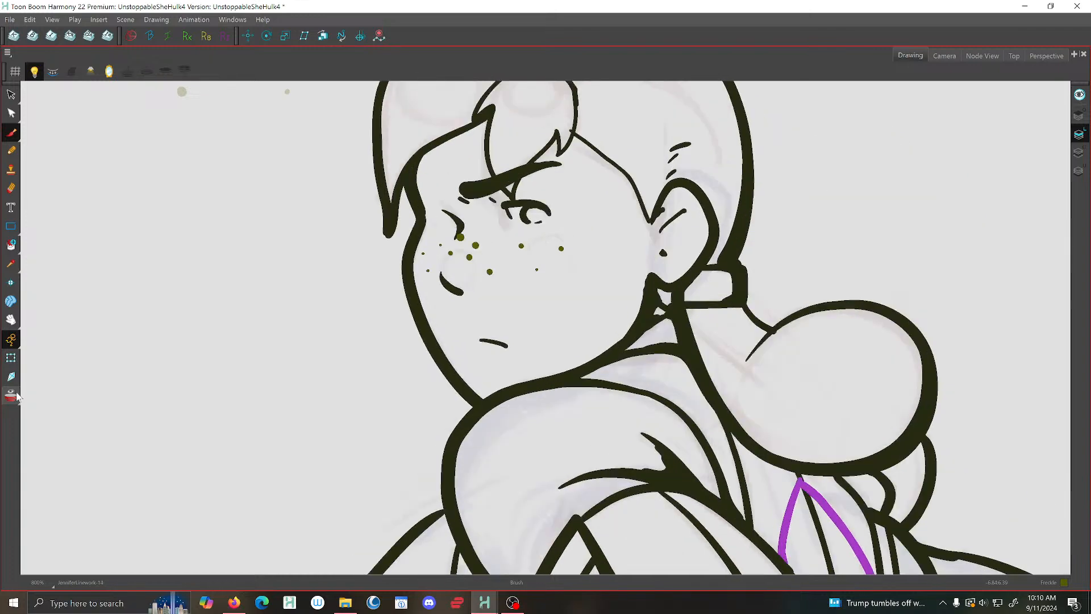
key("f")
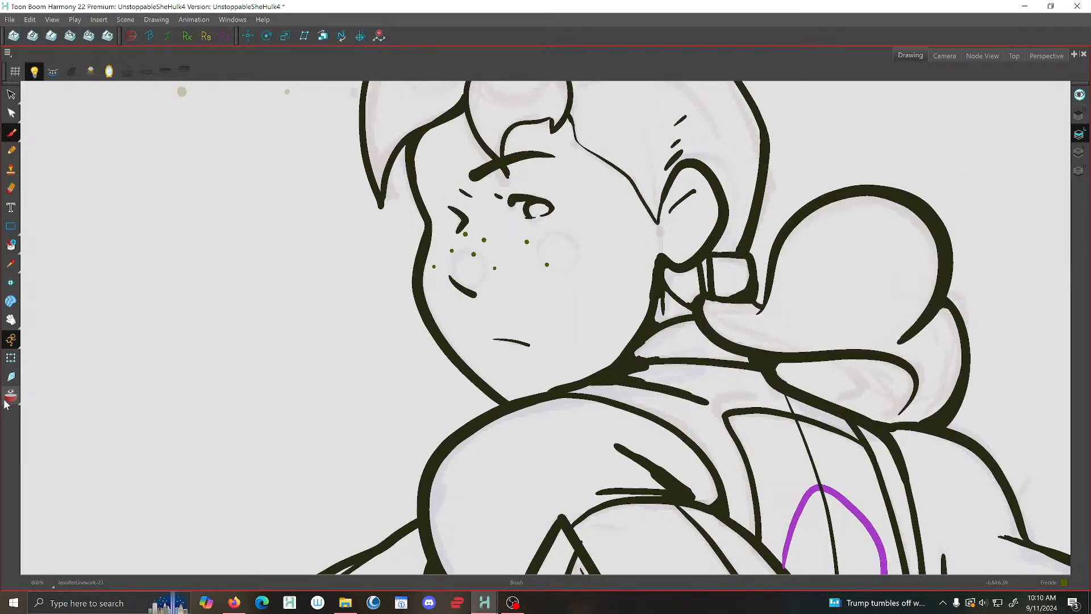
key("g")
key("f")
key("g")
key("f")
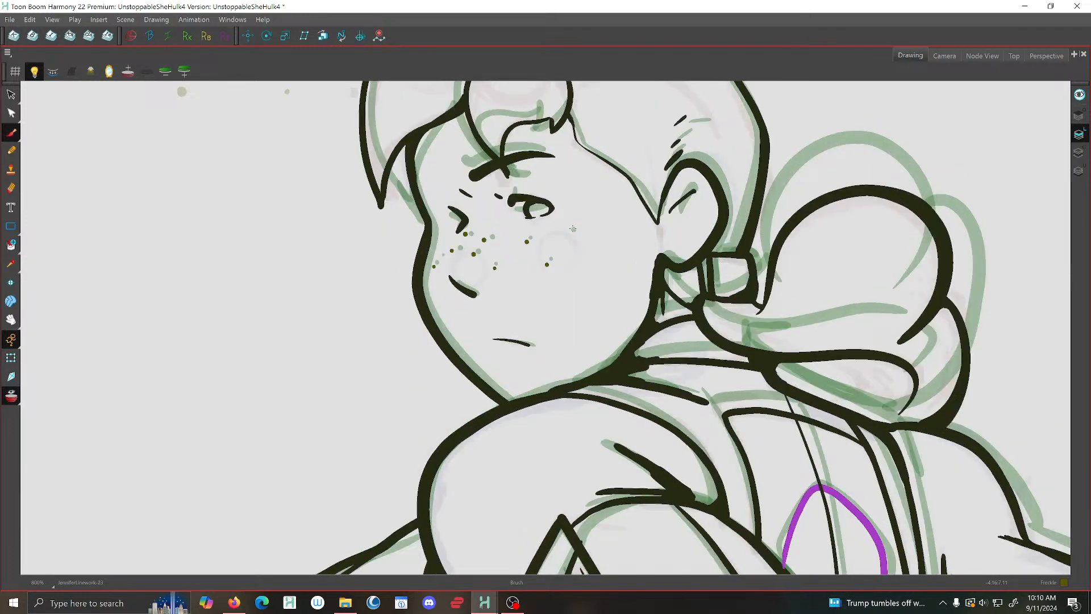
Move on to the drawing with the head turned away and save the scene
key("f")
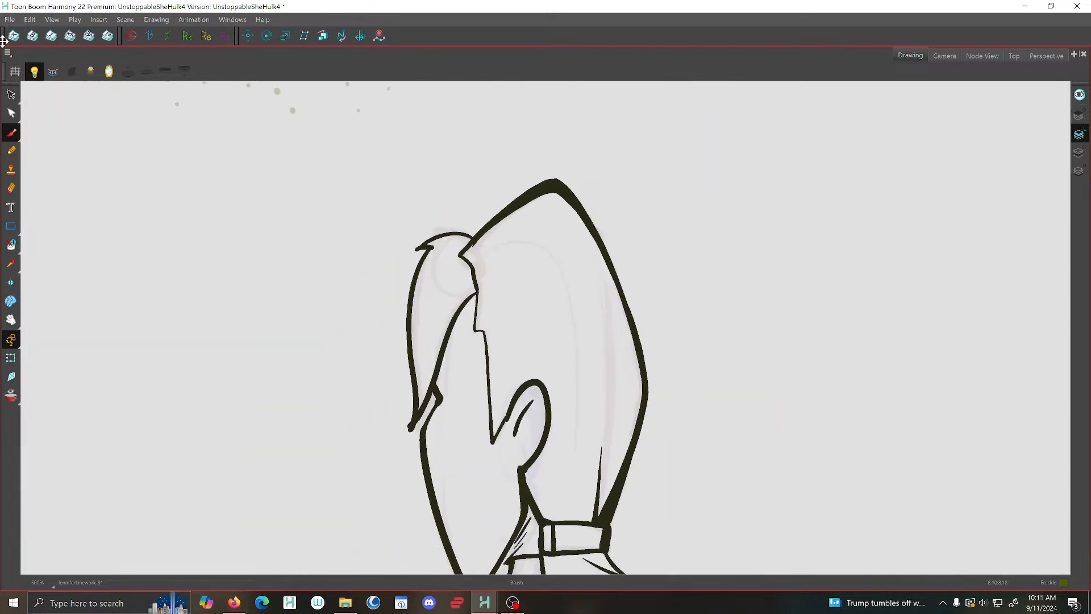
left_click(10, 20)
left_click(20, 90)
Dot the cheek freckles in the drawing where the pointed bangs cover the near eye
scroll(441, 353, "up", 1)
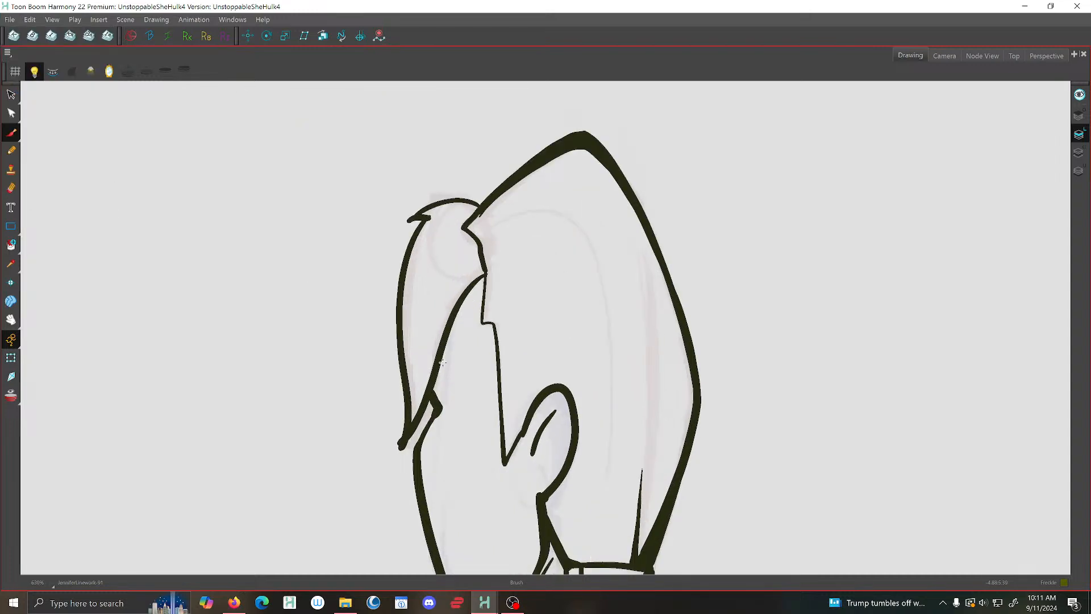
key("g")
key("g")
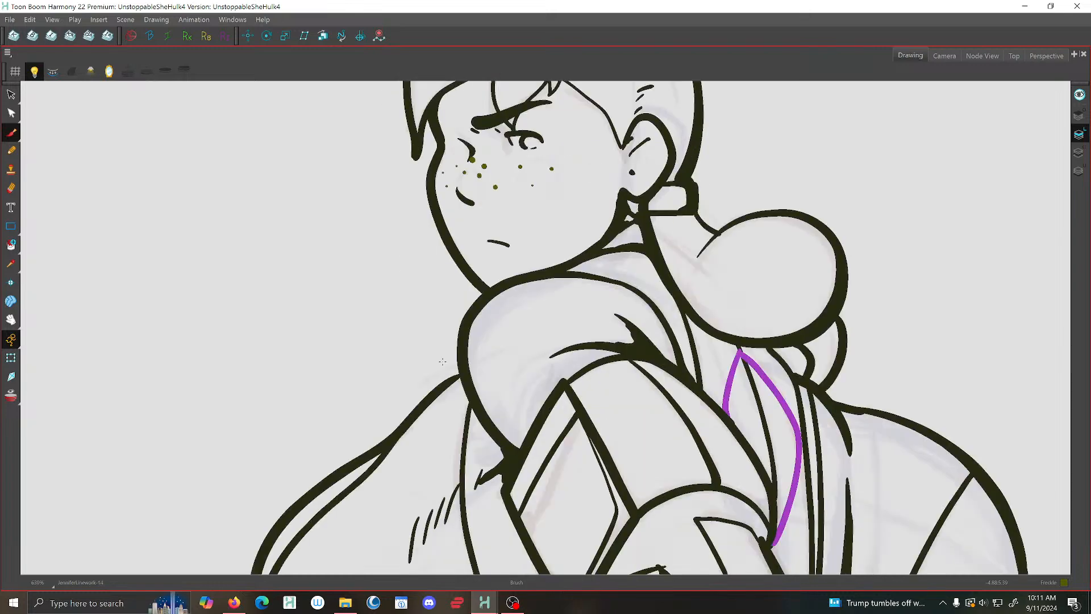
key("f")
key("g")
left_click_drag(515, 242, 517, 245)
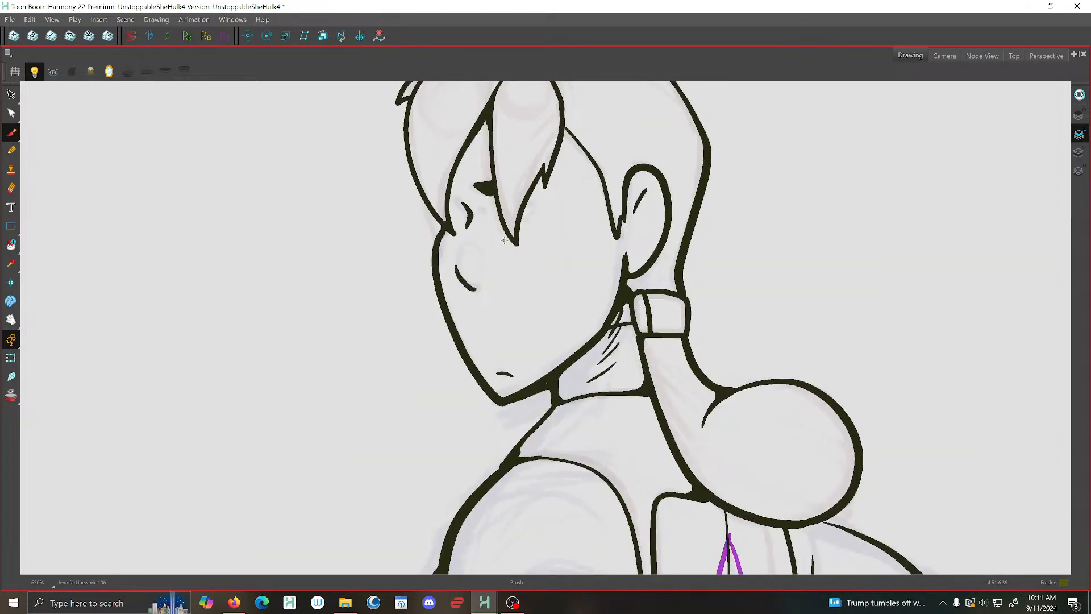
left_click(547, 232)
left_click(524, 265)
Dot the freckles over the nose bridge and beside the nose in the drawing with the covered eye
left_click(472, 229)
left_click(480, 233)
left_click(476, 249)
left_click(463, 244)
left_click(485, 263)
Compare the neighbouring head-turn drawings and dot the cheek freckles on the drawing where the face is turned almost fully away
key("f")
key("g")
key("f")
key("g")
key("f")
key("f")
left_click(447, 434)
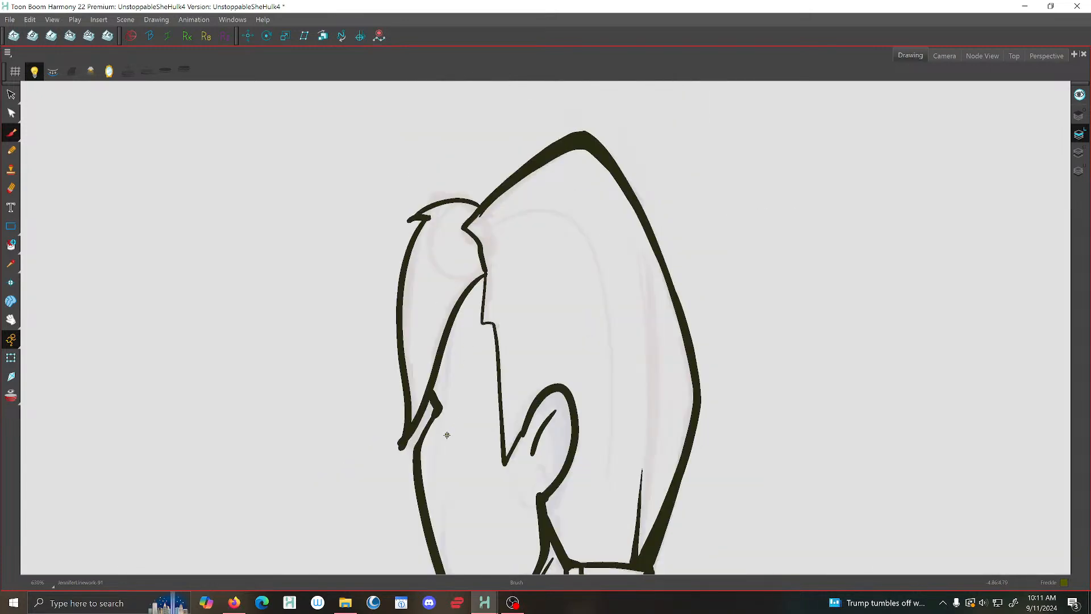
left_click(431, 468)
left_click(427, 448)
scroll(467, 398, "down", 5)
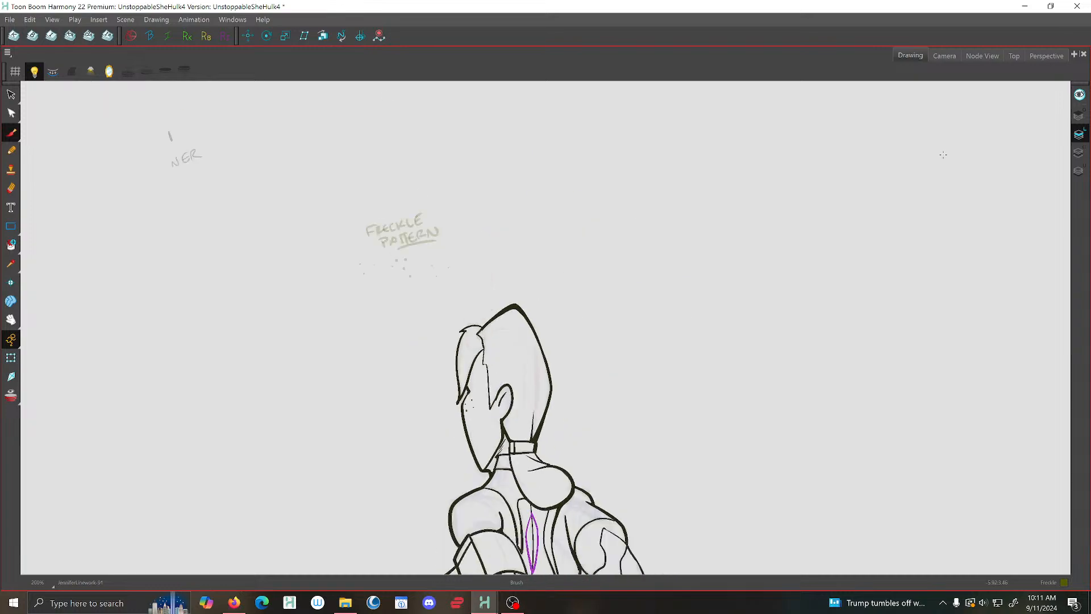
Switch to the camera view of the leaning pose and save the scene
left_click(945, 55)
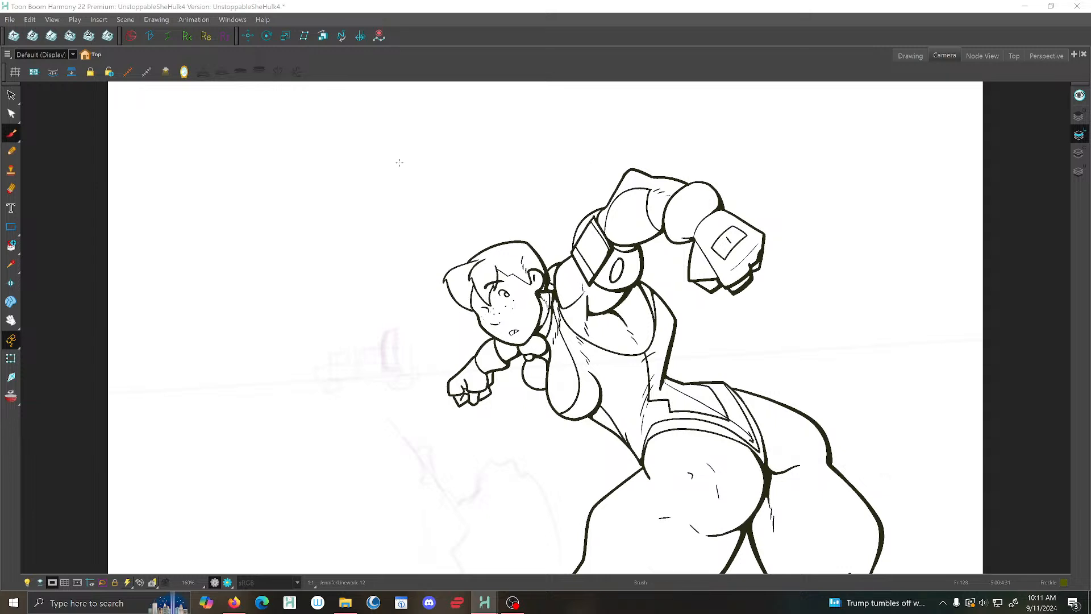
left_click(9, 20)
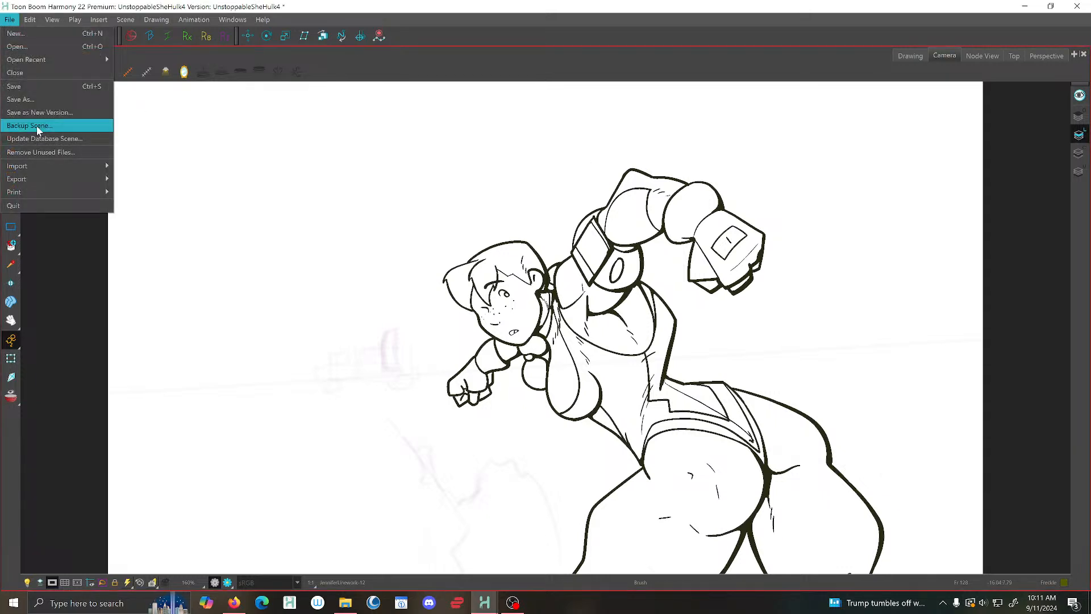
left_click(34, 90)
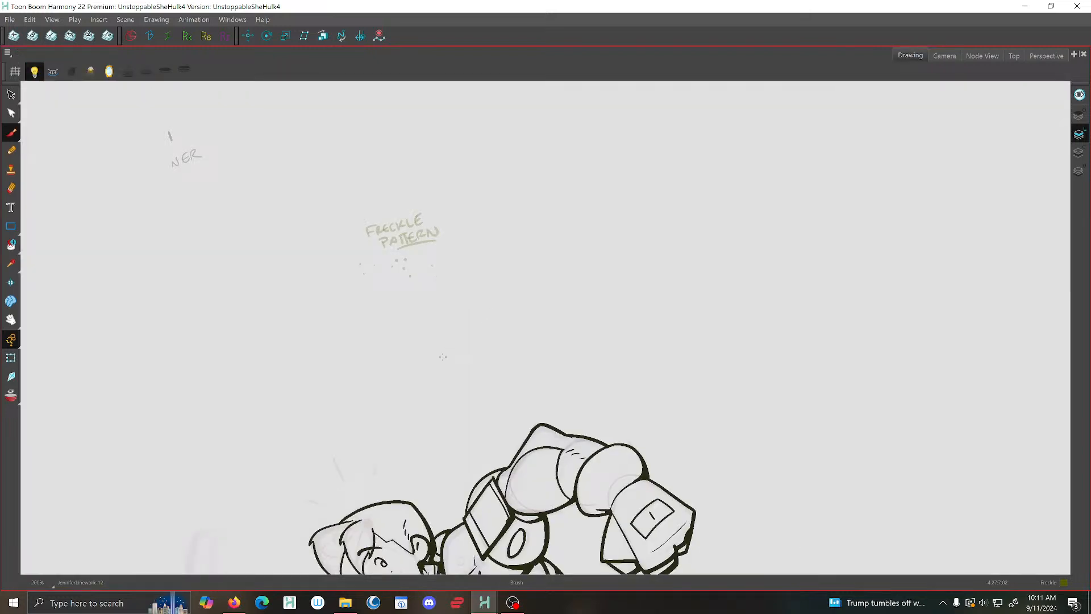
Select the freckle pattern reference and move it down beside the character's head in the leaning pose
scroll(424, 377, "up", 2)
left_click_drag(438, 247, 514, 166)
scroll(514, 166, "down", 1)
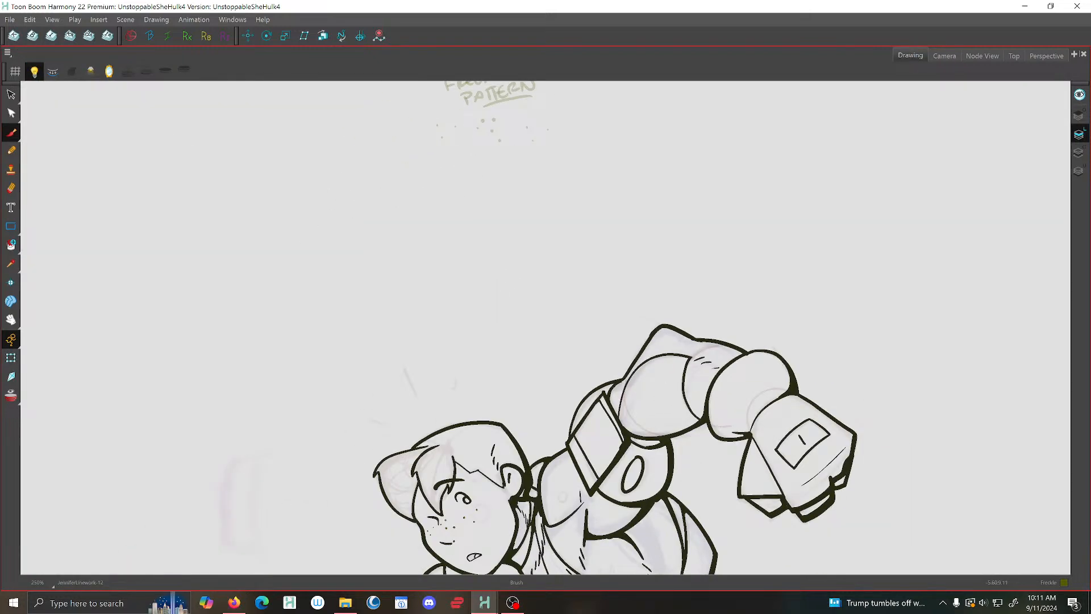
key("slash")
key("alt+s")
mouse_move(307, 201)
left_mouse_down()
mouse_move(405, 10)
mouse_move(341, 34)
left_mouse_up()
mouse_move(493, 94)
left_mouse_down()
mouse_move(424, 149)
mouse_move(288, 294)
left_mouse_up()
left_click(226, 211)
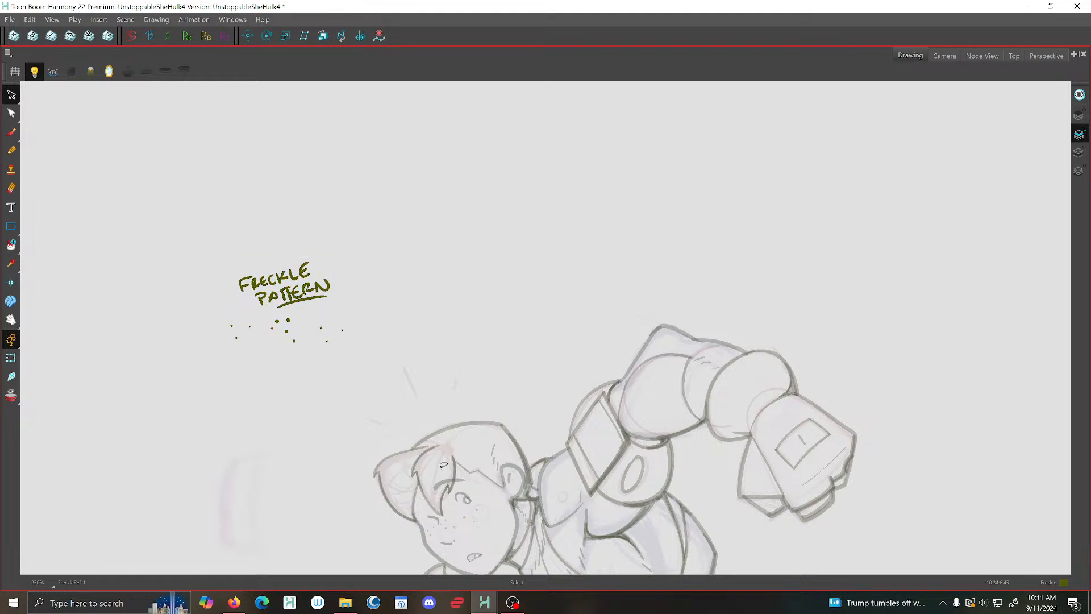
Return to the Brush on the line art and flip through the leaning-pose drawings to check which faces still need freckles
scroll(572, 317, "up", 2)
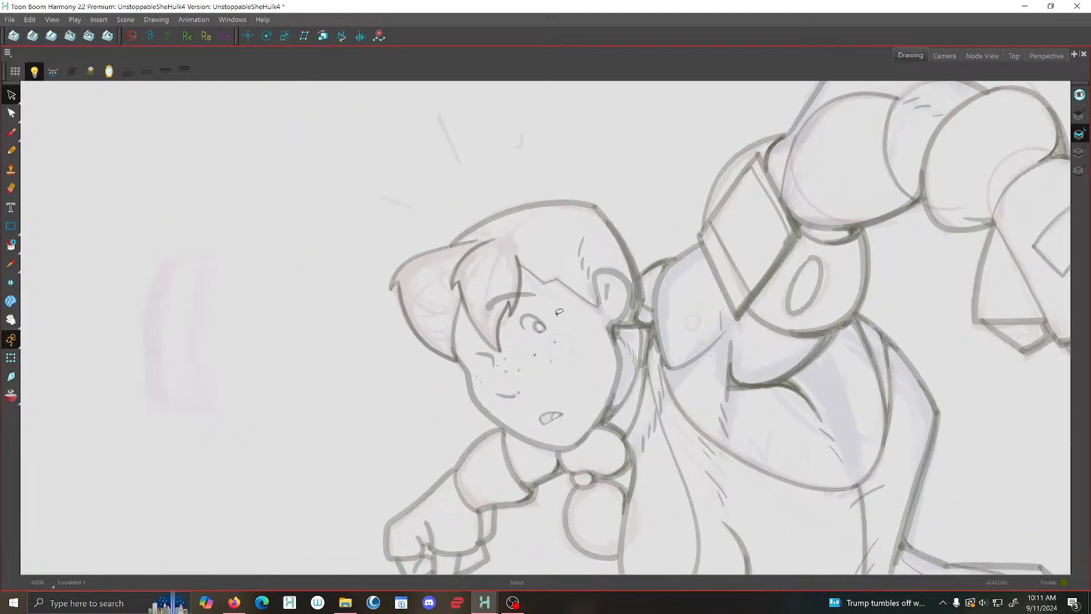
left_click(11, 132)
key("period")
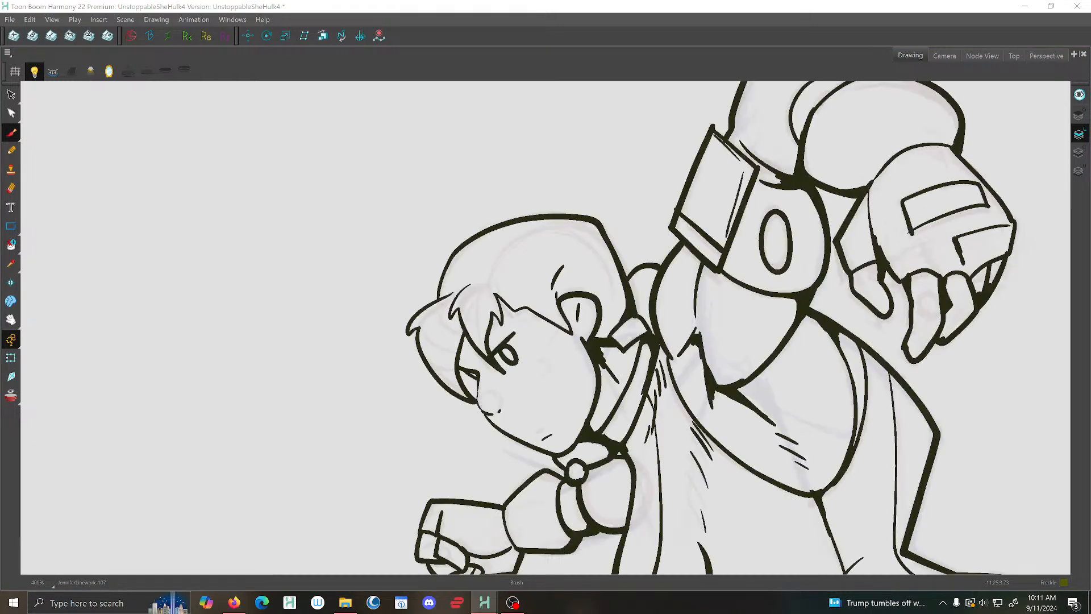
key("comma")
key("period")
key("comma")
key("comma")
key("comma")
key("period")
key("comma")
key("comma")
key("comma")
key("comma")
key("comma")
key("comma")
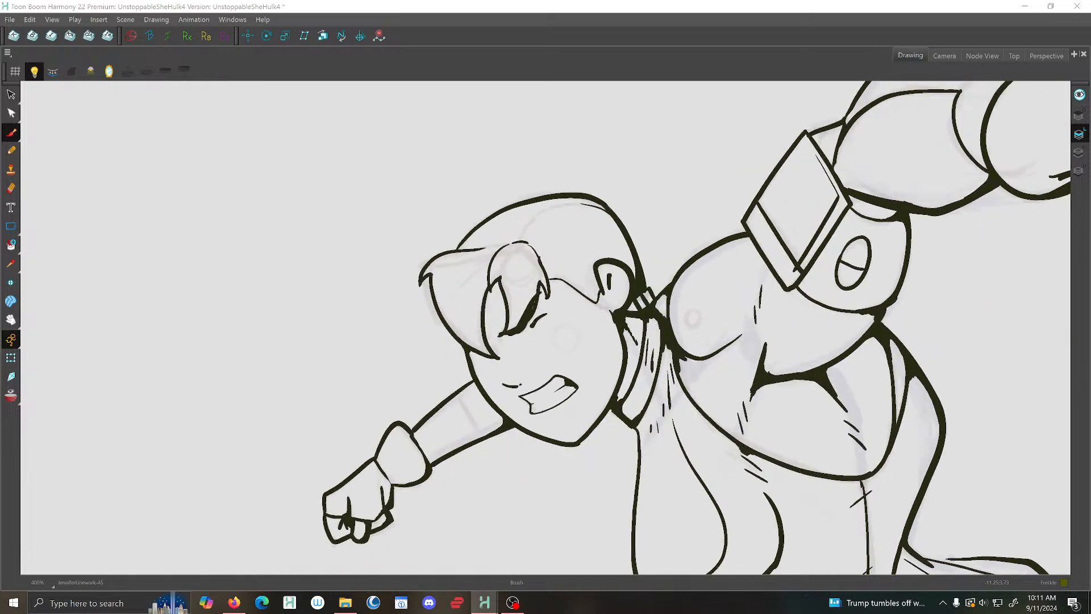
Examine the face across the neighbouring drawings to compare where freckles are present or missing
key("comma")
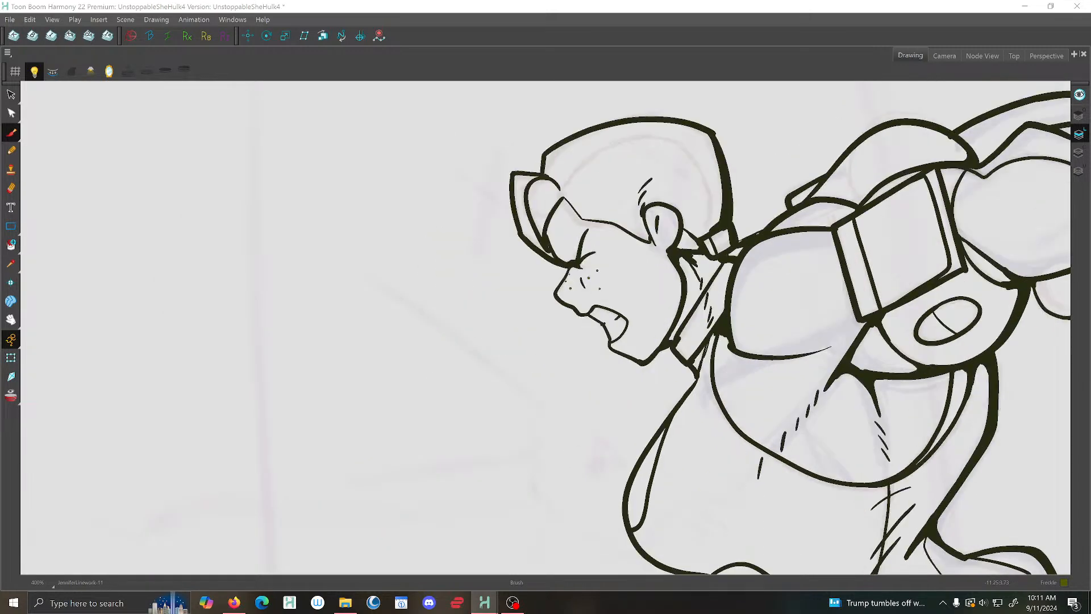
key("period")
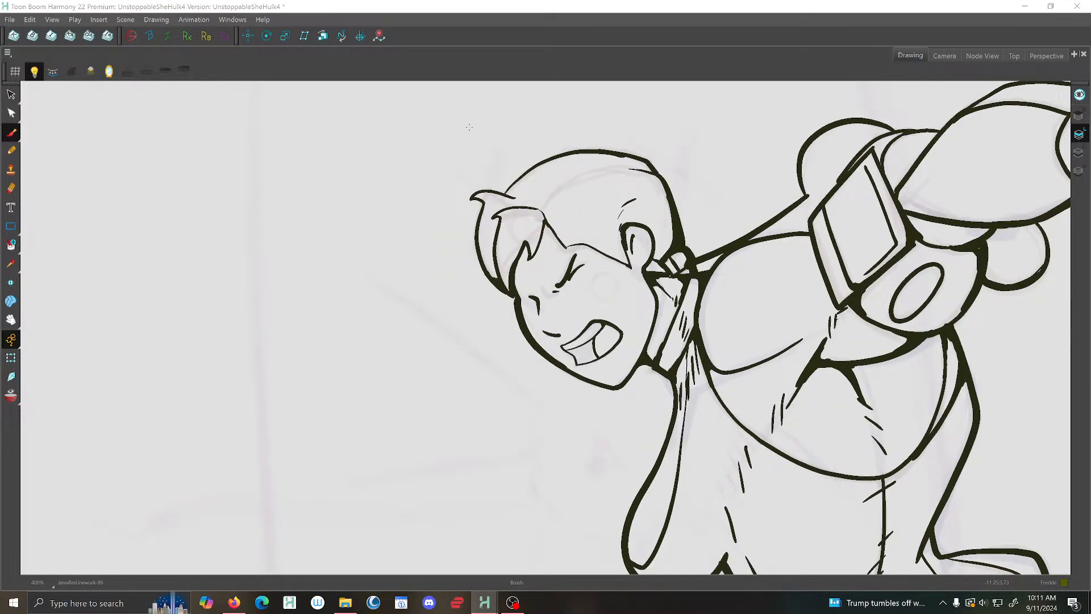
scroll(667, 331, "up", 1)
key("comma")
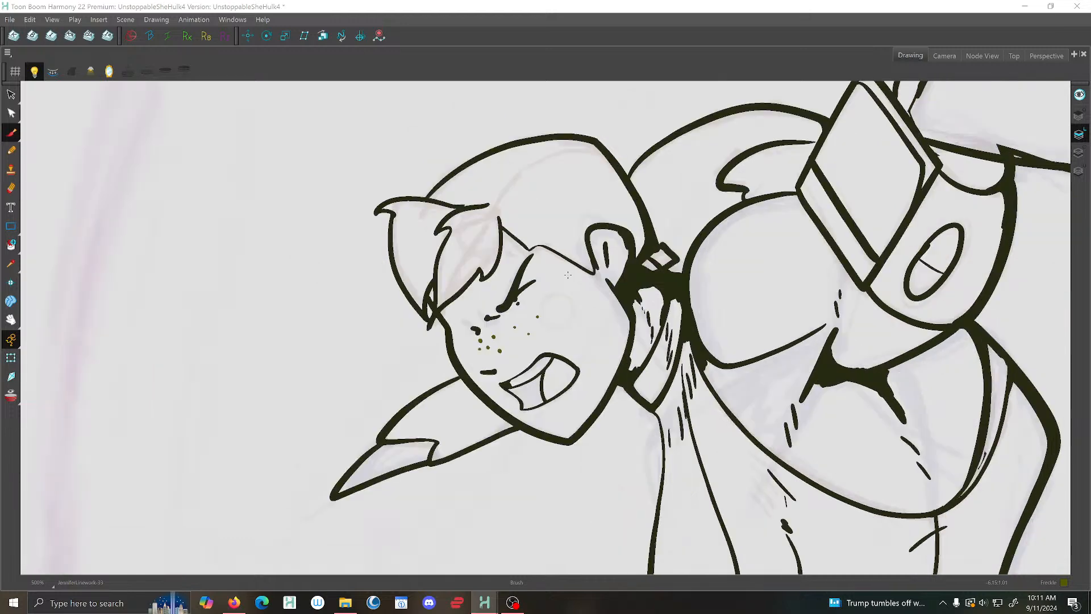
key("comma")
key("period")
key("comma")
key("comma")
key("period")
left_click(513, 331)
key("period")
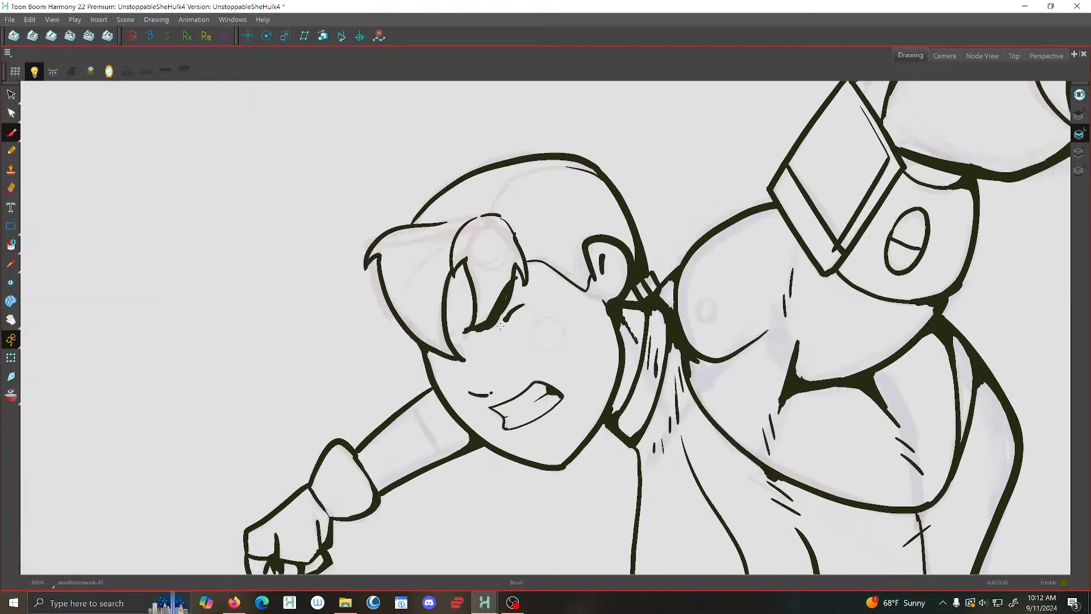
key("comma")
key("comma")
key("period")
key("ctrl+z")
key("ctrl+z")
Paint three cheek freckles and the first freckles beside the nose on the wide-open-mouth drawing, matching the already freckled drawing
key("comma")
key("period")
key("period")
key("period")
key("comma")
key("period")
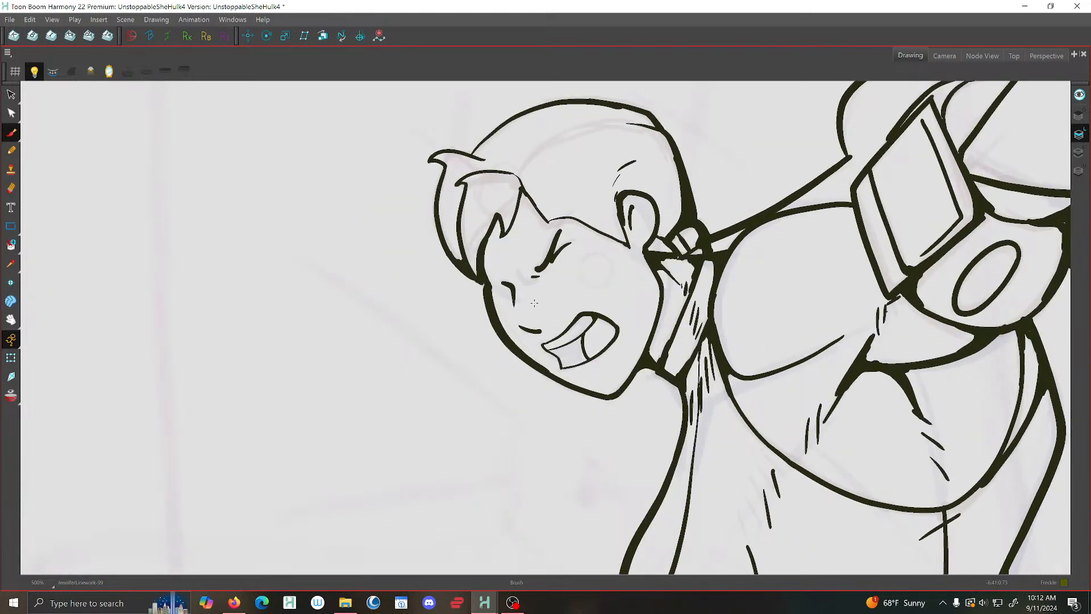
key("comma")
key("comma")
key("comma")
key("comma")
key("comma")
key("comma")
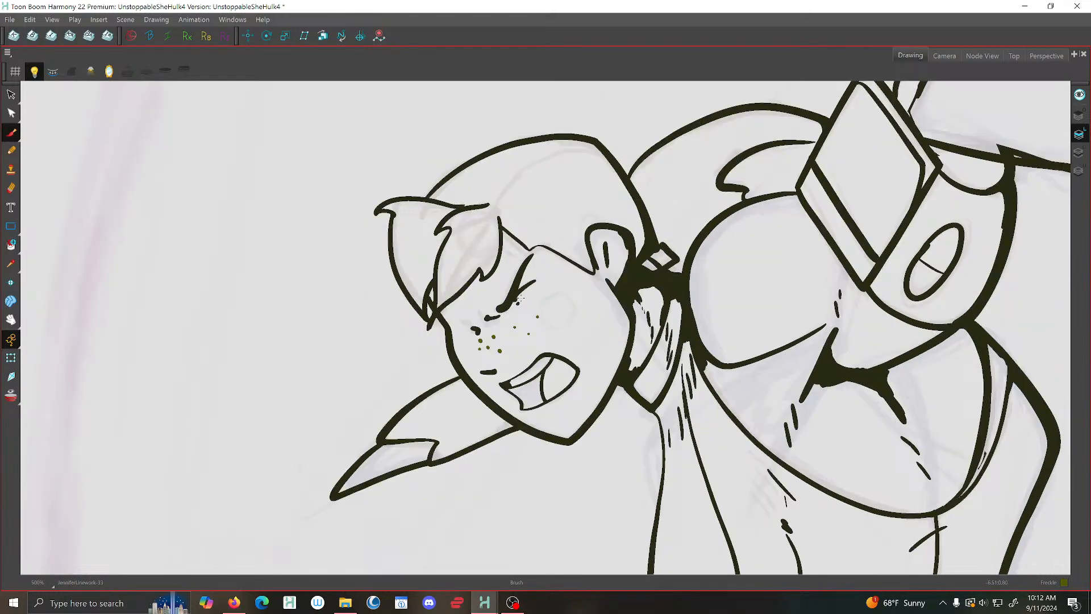
key("period")
key("period")
key("period")
key("period")
key("period")
key("period")
left_click(531, 297)
Add another freckle beside the nose on the wide-open-mouth drawing and compare the freckle pattern with the already freckled drawing
key("comma")
key("comma")
key("comma")
key("comma")
key("comma")
key("comma")
key("period")
key("period")
key("period")
key("period")
key("period")
key("period")
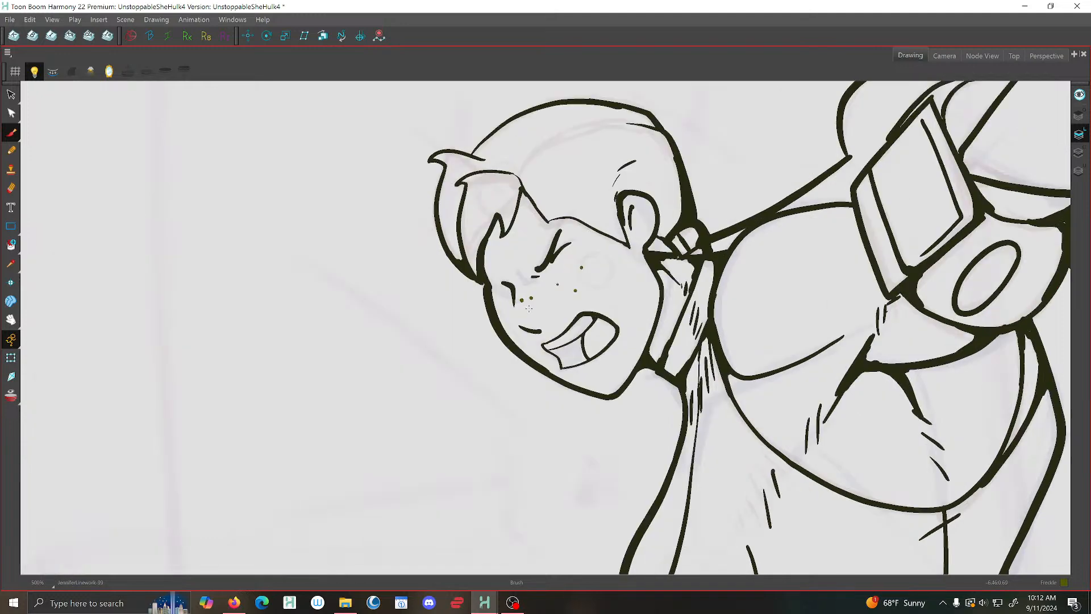
left_click(543, 311)
key("comma")
key("comma")
key("comma")
key("comma")
key("comma")
key("comma")
key("period")
key("period")
key("period")
key("period")
key("period")
key("period")
Paint three freckles on the near cheek of the drawing with the gritted mouth and raised fist, comparing with the freckled drawing
key("f")
key("g")
key("g")
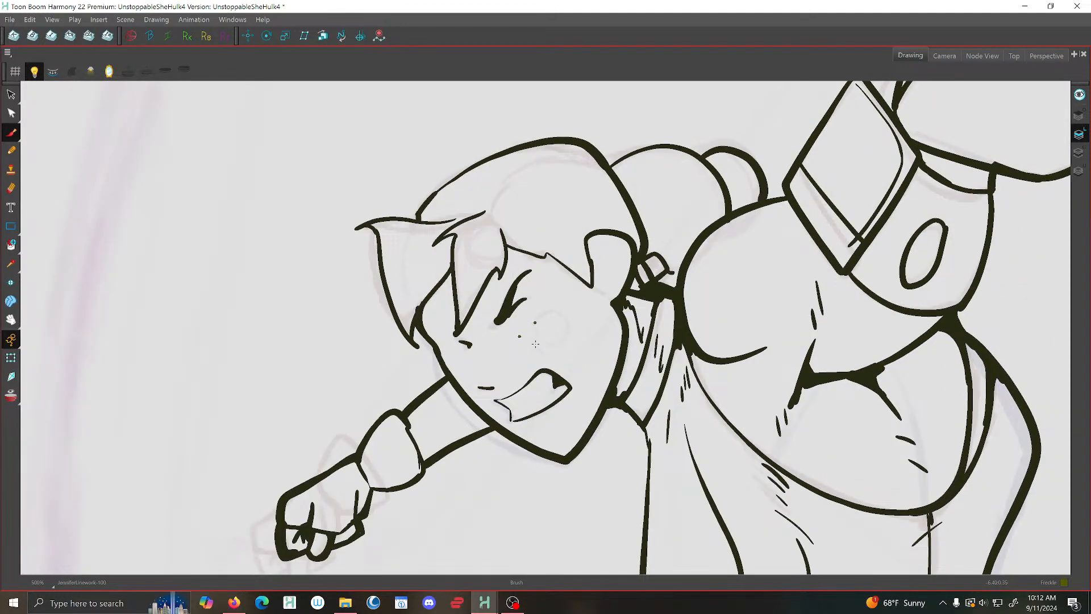
left_click(533, 346)
key("comma")
key("comma")
key("comma")
key("comma")
key("comma")
key("comma")
key("period")
key("period")
key("period")
key("period")
key("period")
key("period")
Paint five small freckles between the far eye and the nose on the same raised-fist drawing
left_click(477, 354)
key("comma")
key("period")
key("comma")
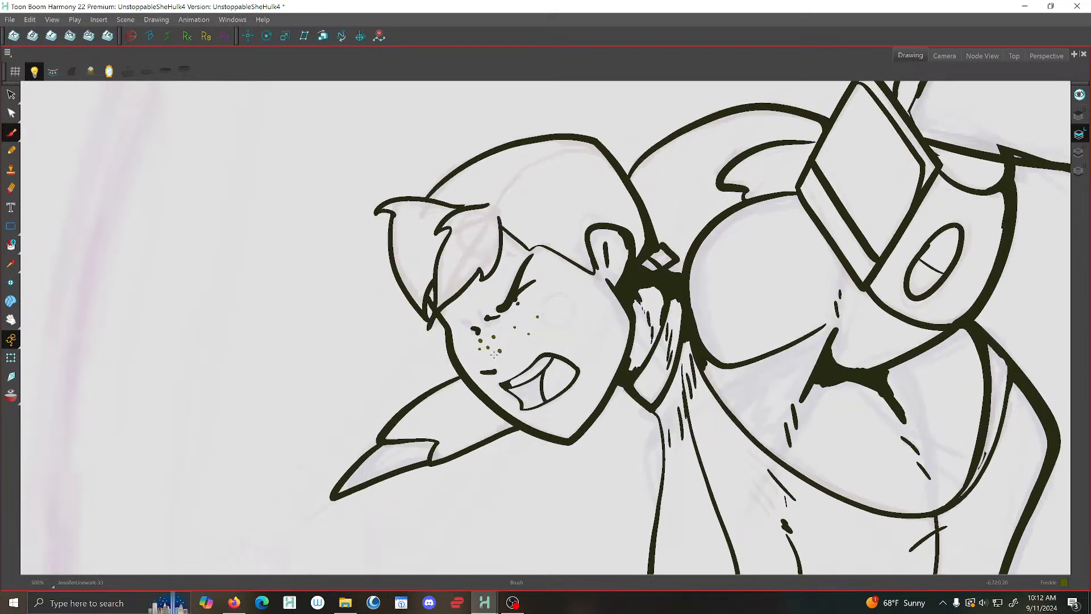
key("period")
left_click(480, 365)
left_click(472, 367)
key("comma")
key("period")
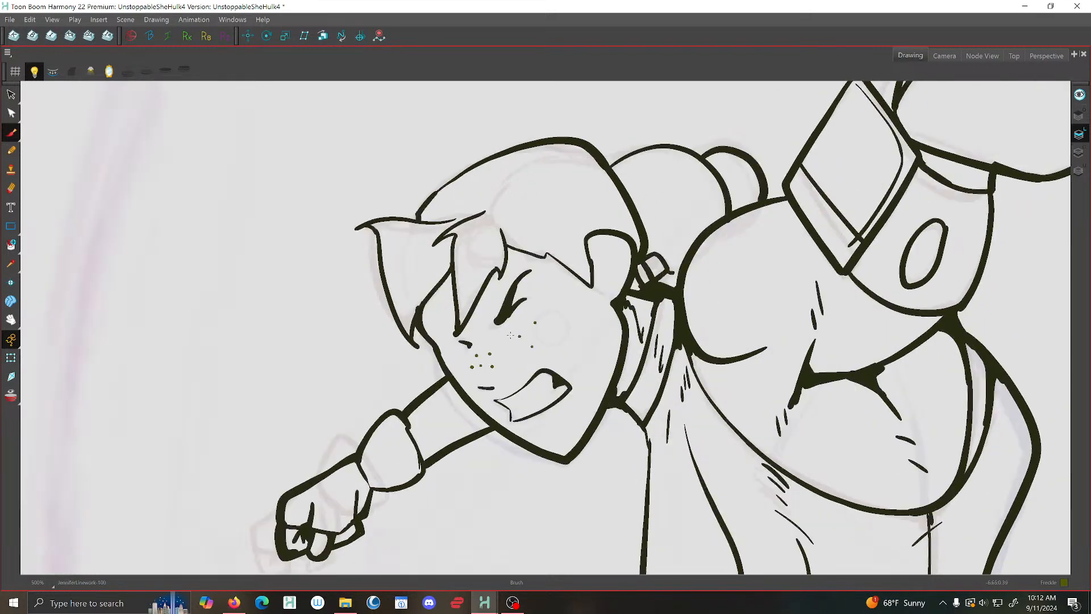
Paint the first two near-cheek freckles on the adjacent clenched-teeth drawing
key("comma")
left_click(533, 333)
key("period")
key("comma")
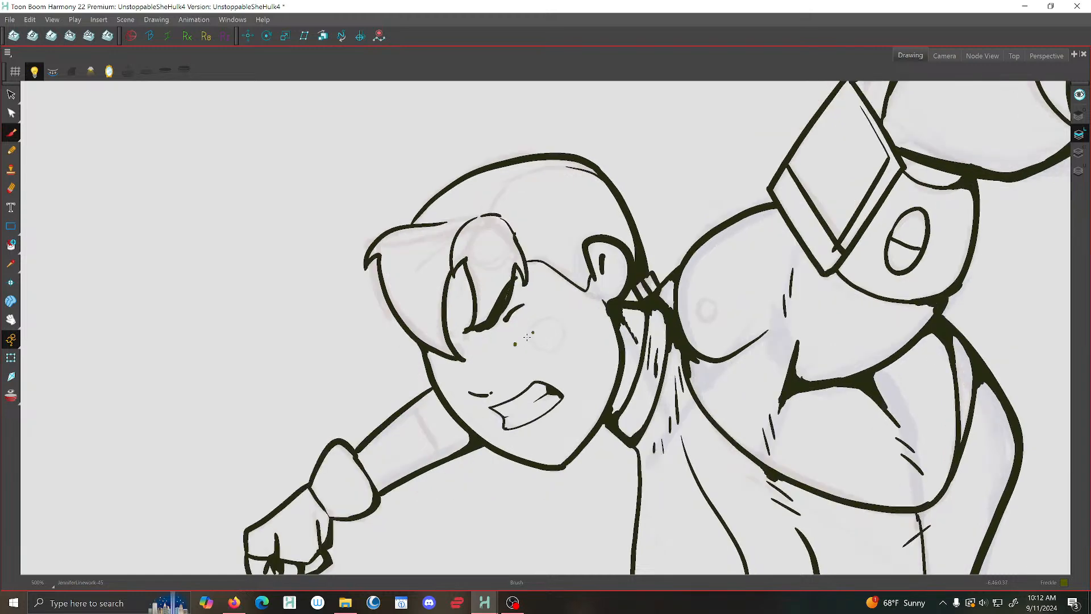
Turn on onion skin and trace the previous drawing's freckles across the cheeks and nose of the small-open-mouth drawing
left_click(16, 398)
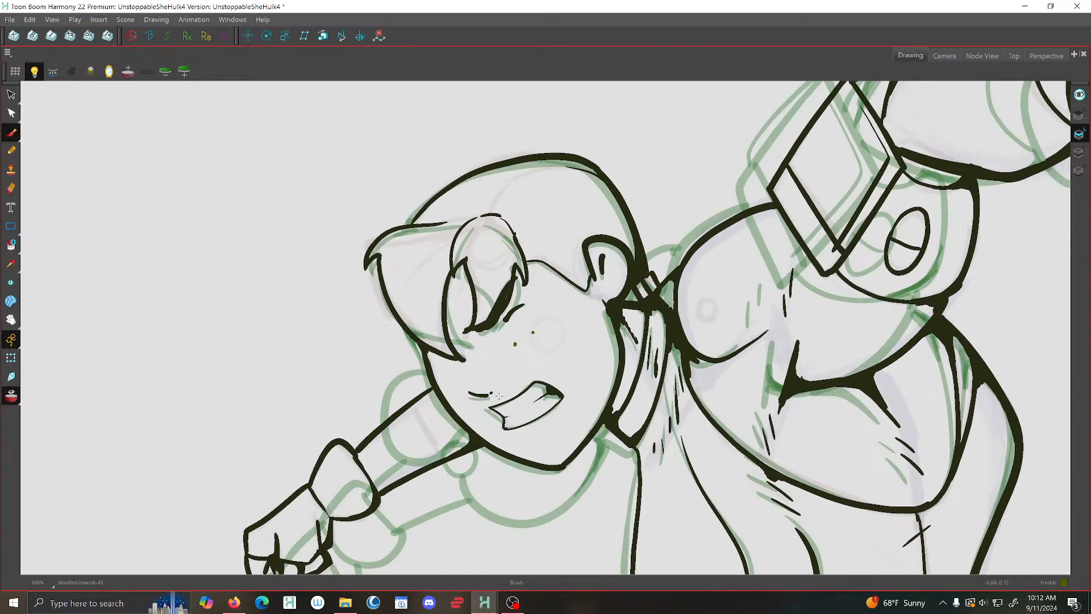
scroll(512, 386, "up", 2)
key("g")
key("g")
key("g")
key("g")
key("g")
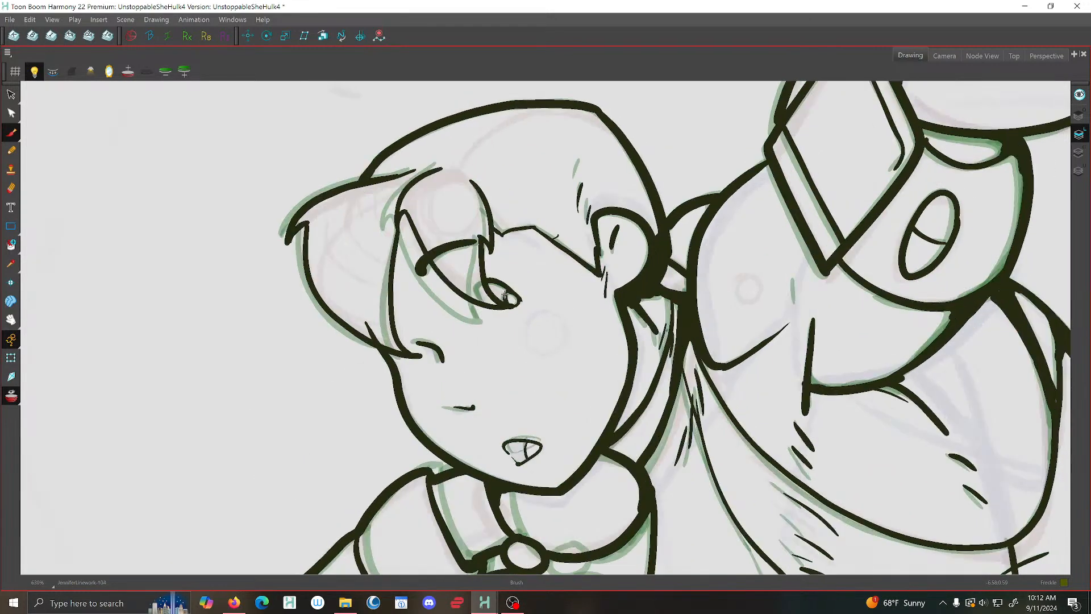
key("g")
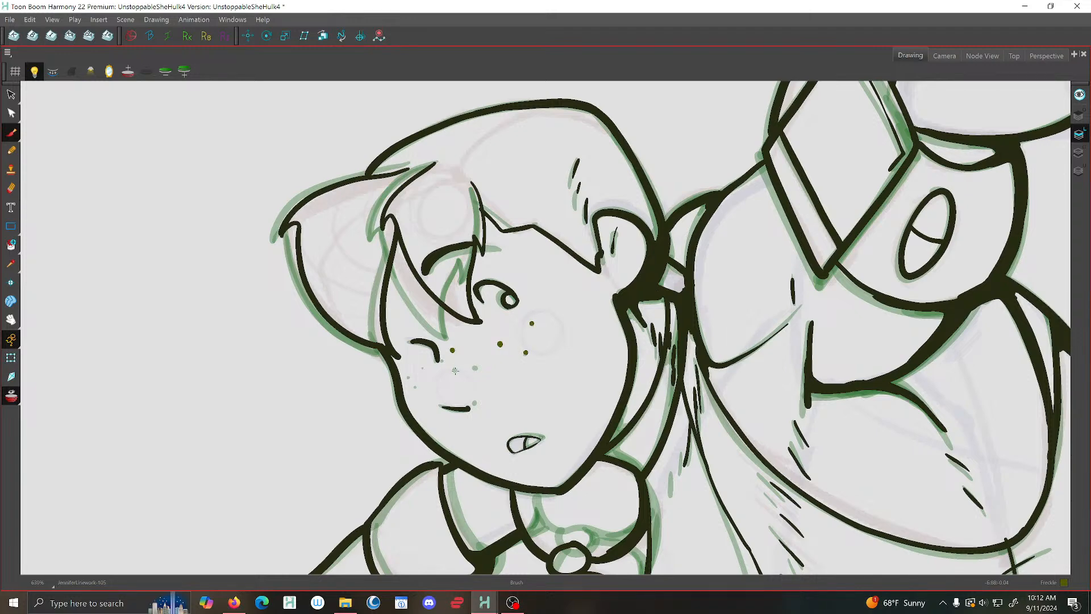
key("f")
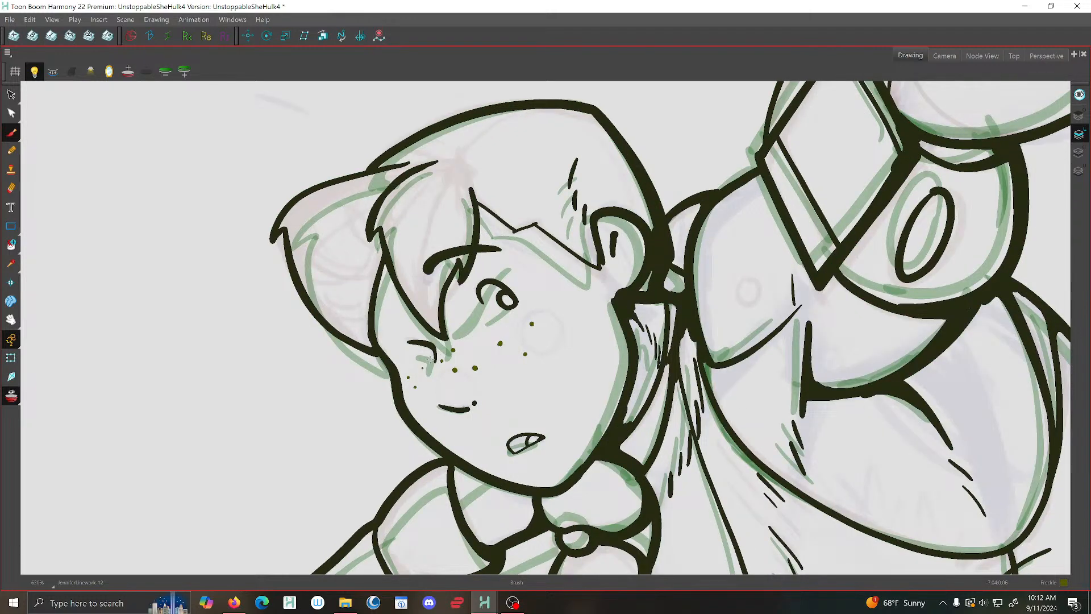
key("g")
key("f")
key("g")
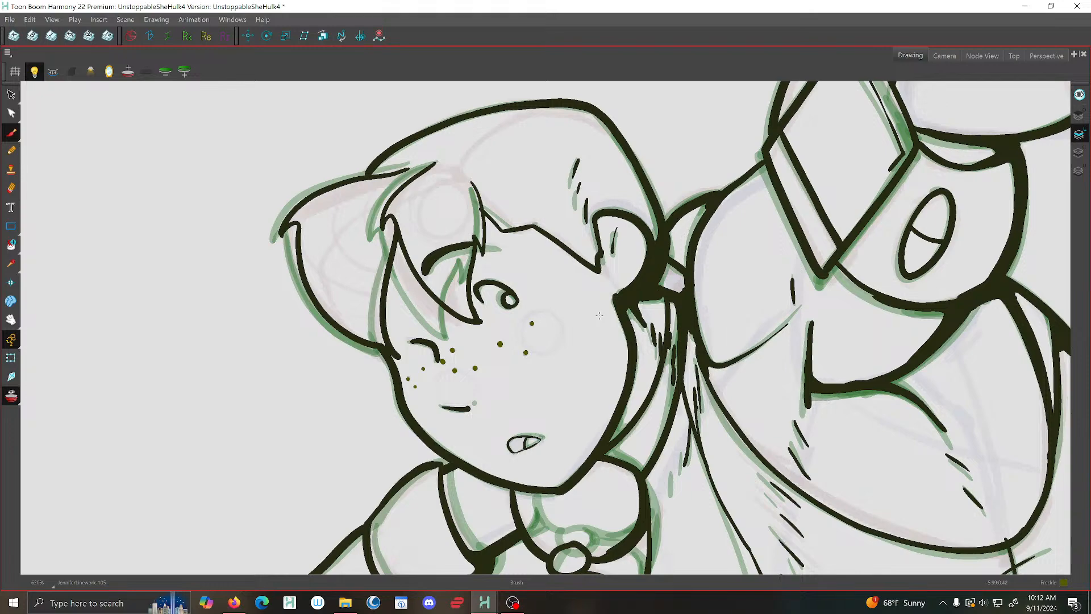
Add the third cheek freckle and five freckles beside the nose on the clenched-teeth drawing with the extended fist
key("f")
key("f")
key("f")
key("f")
key("f")
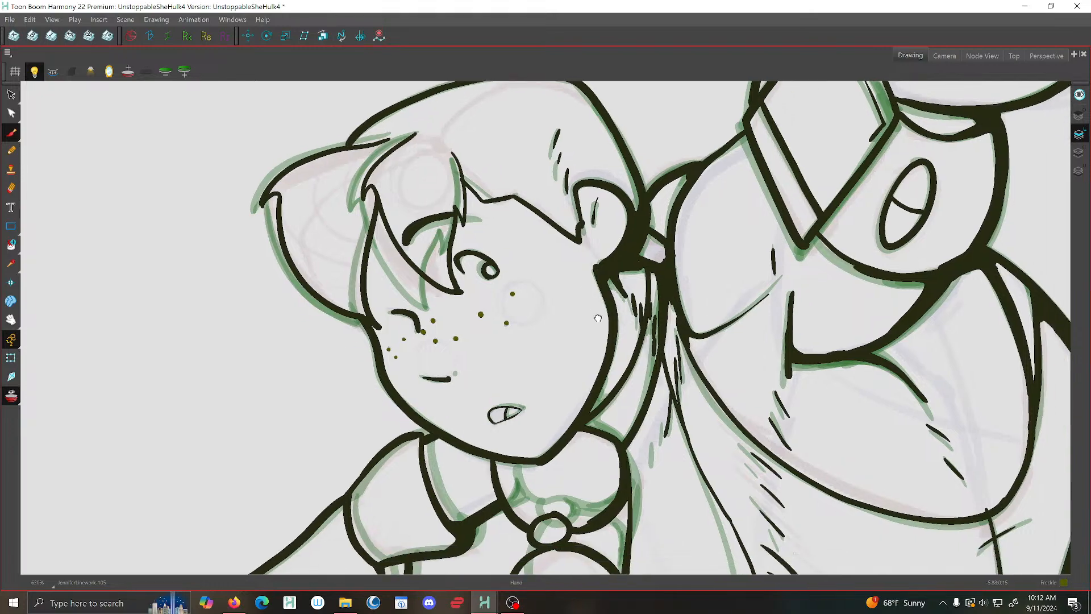
key("f")
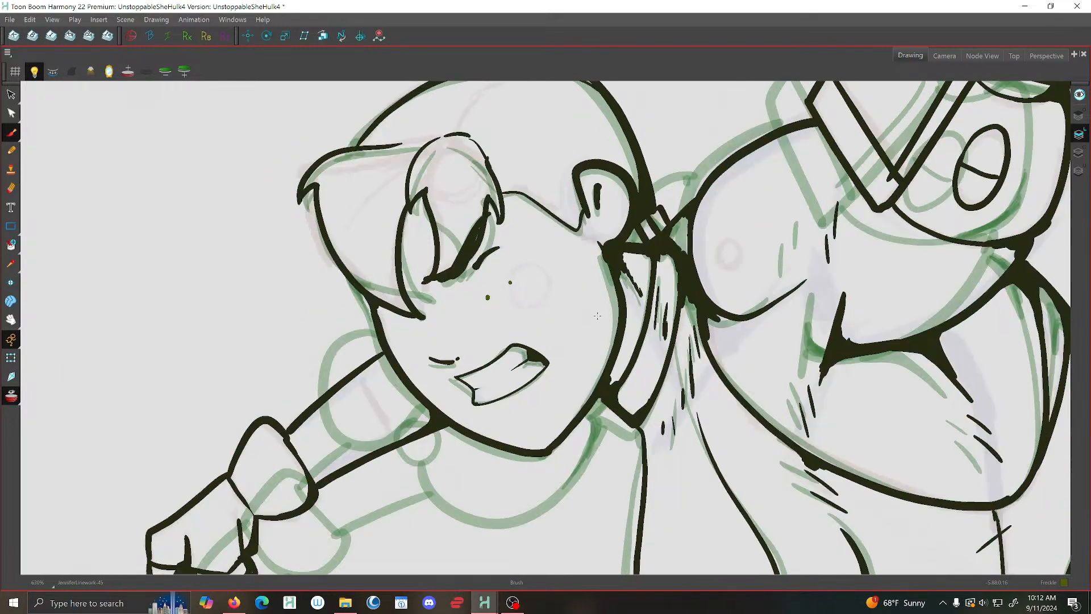
left_click(507, 311)
key("g")
key("f")
left_click(451, 319)
key("g")
key("f")
key("f")
key("g")
left_click(452, 337)
key("f")
key("g")
key("f")
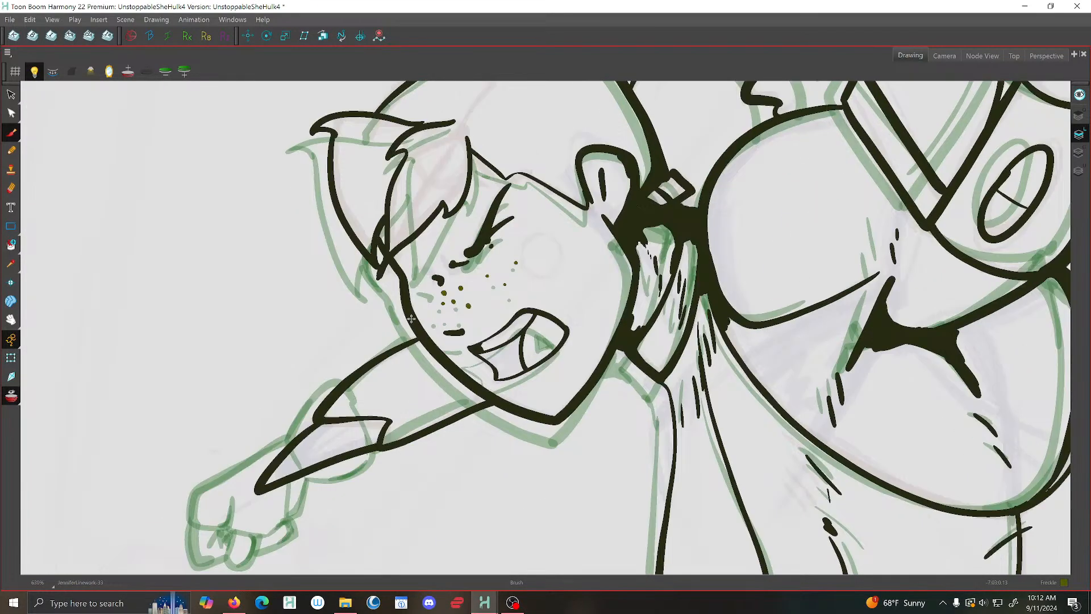
Turn off onion skin, check the freckles across the neighbouring drawings, and save the scene
left_click(12, 398)
key("f")
key("g")
key("g")
key("g")
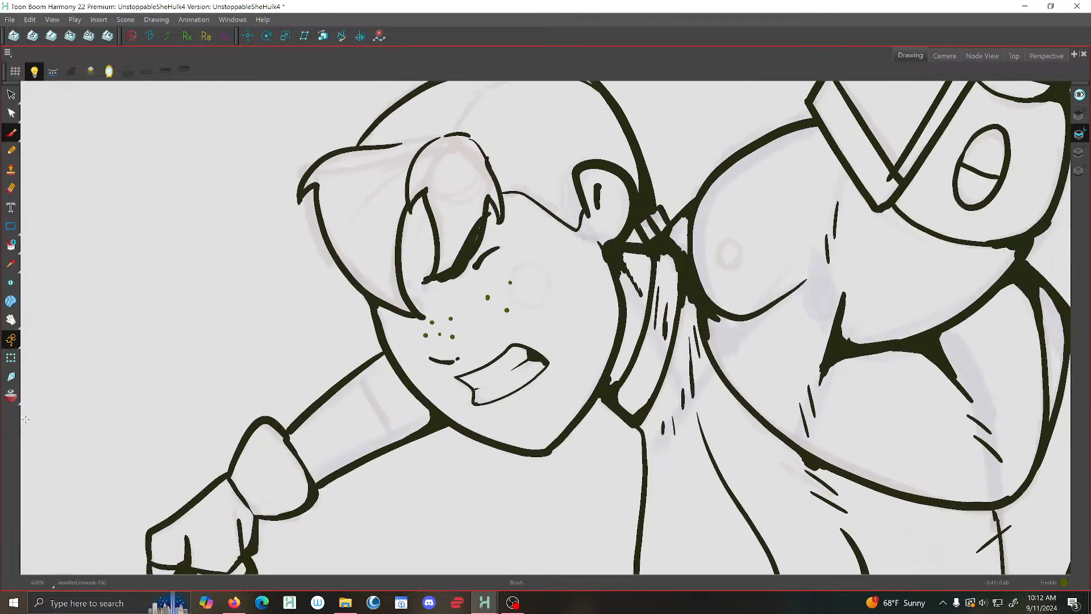
left_click(10, 19)
left_click(26, 89)
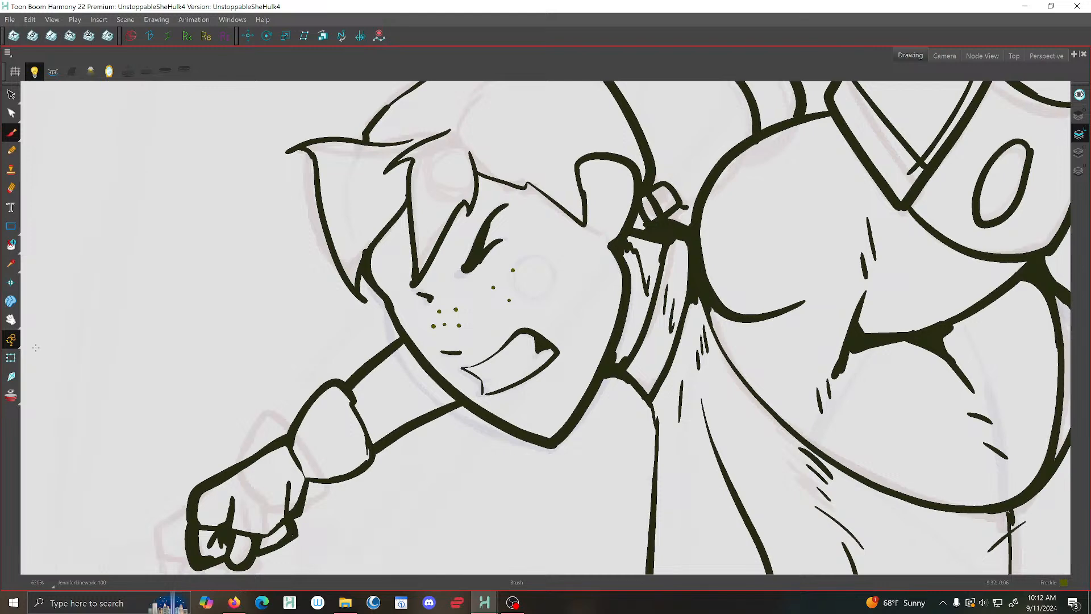
Turn onion skin on with the next drawing and extra previous drawings shown, and paint a first cheek freckle on the unfreckled clenched-teeth drawing
key("alt+o")
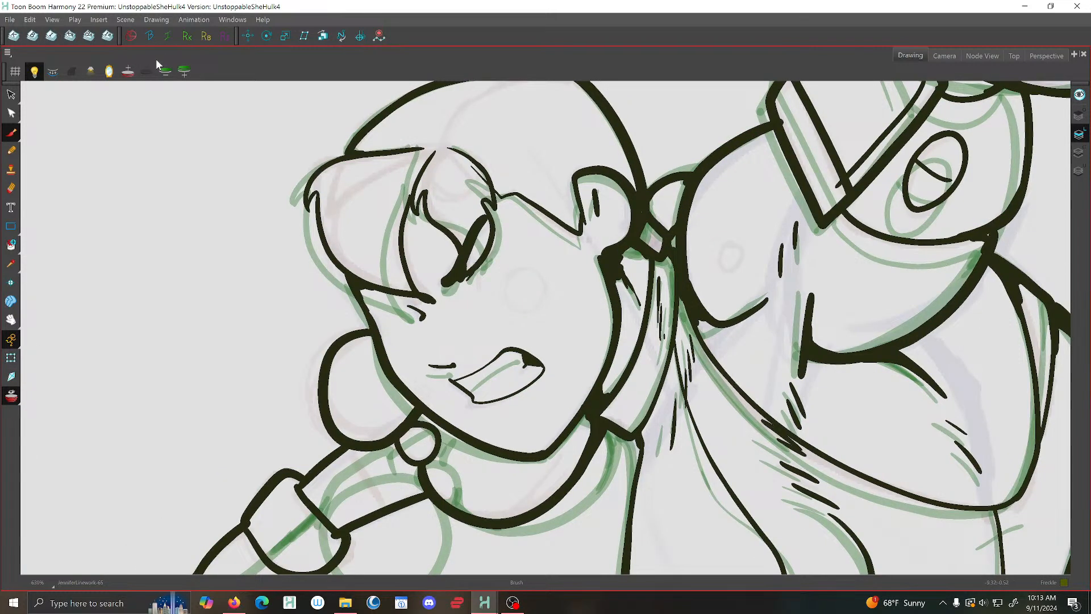
left_click(128, 71)
left_click(184, 71)
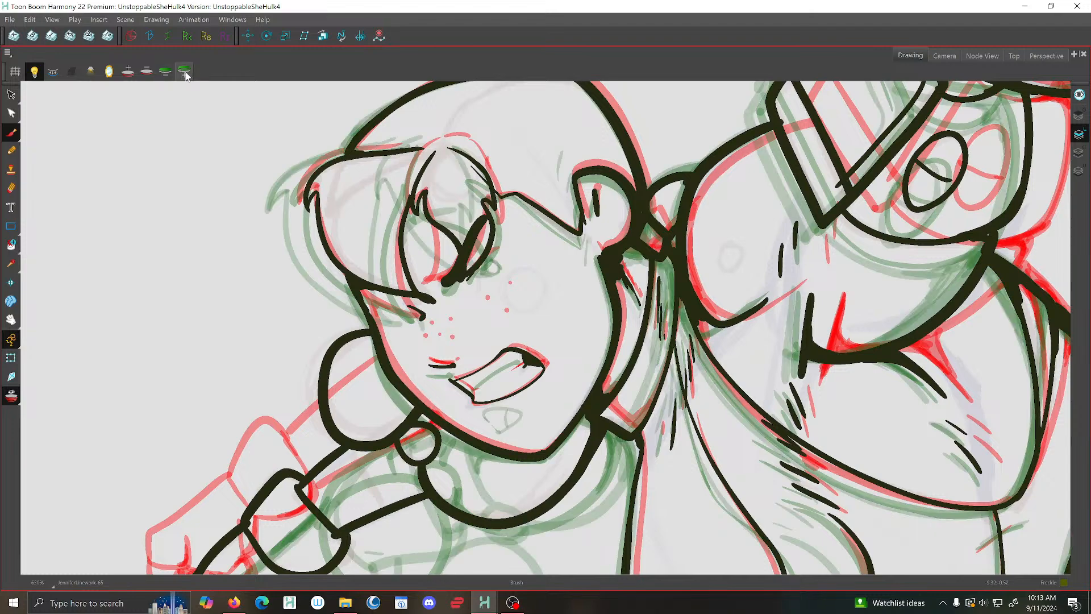
left_click(184, 71)
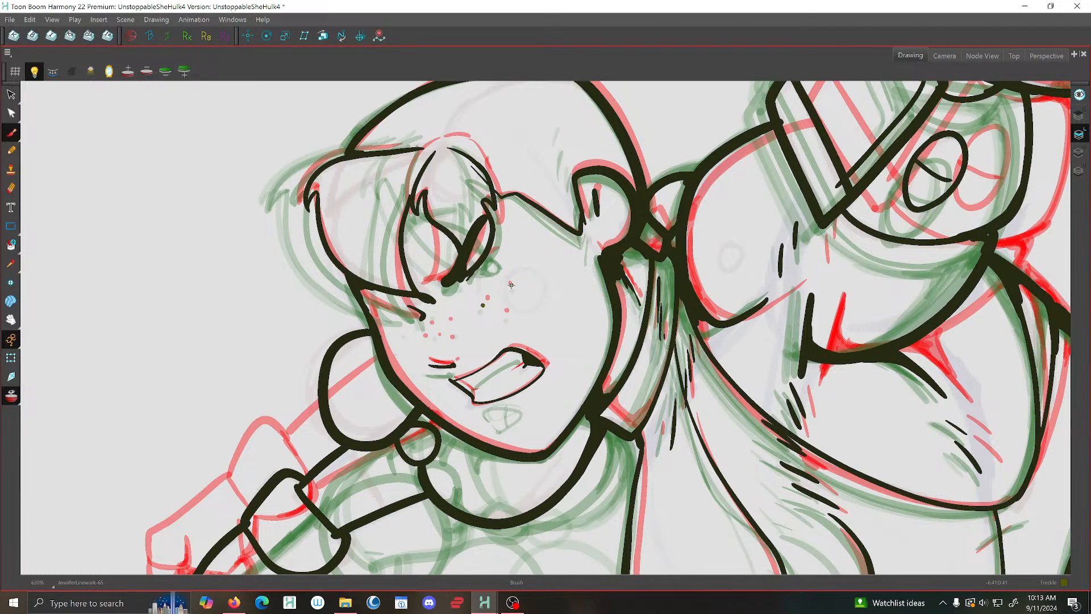
key("f")
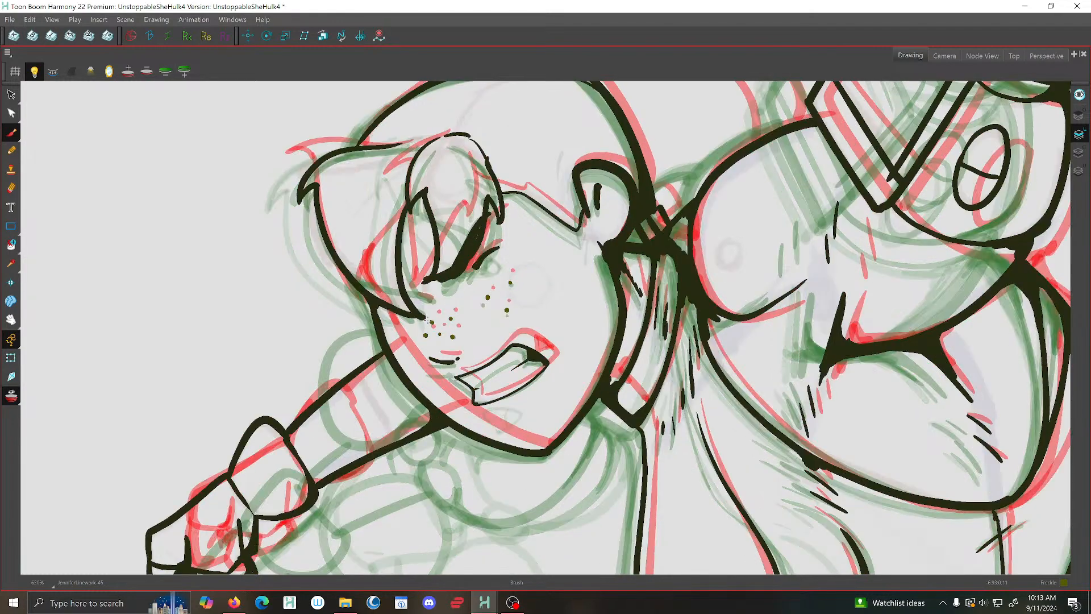
Hide the onion skin and flip through the head-turn drawings to check how the freckles move between them
key("g")
key("g")
key("g")
key("g")
left_click(11, 396)
key("f")
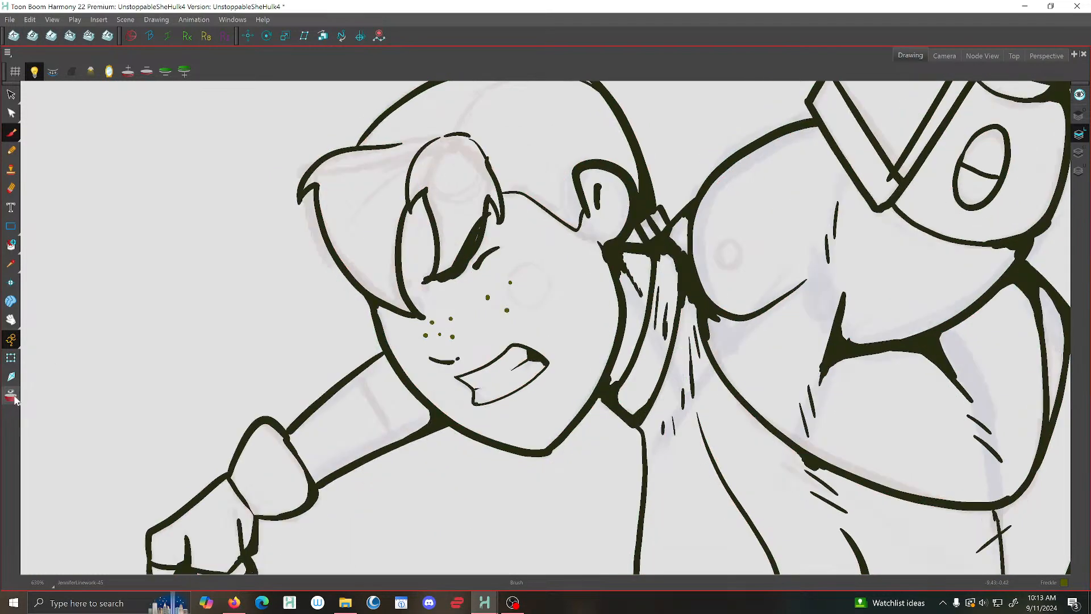
key("g")
key("g")
key("g")
key("g")
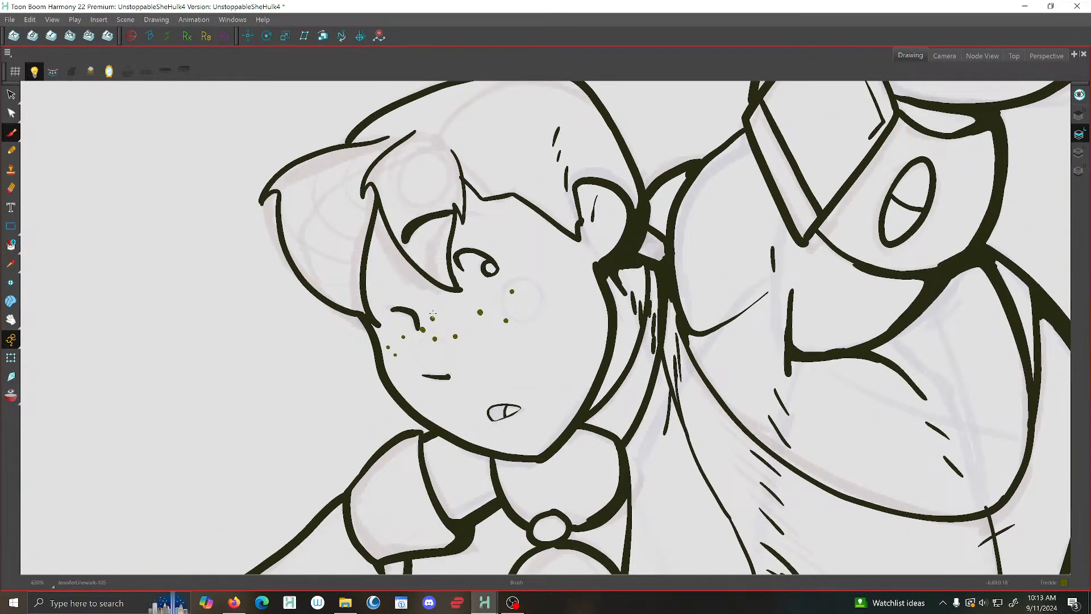
key("f")
key("f")
key("g")
key("g")
Turn onion skin back on showing only one previous drawing, and trace its freckles onto the following small-open-mouth drawing
left_click(10, 396)
left_click(146, 71)
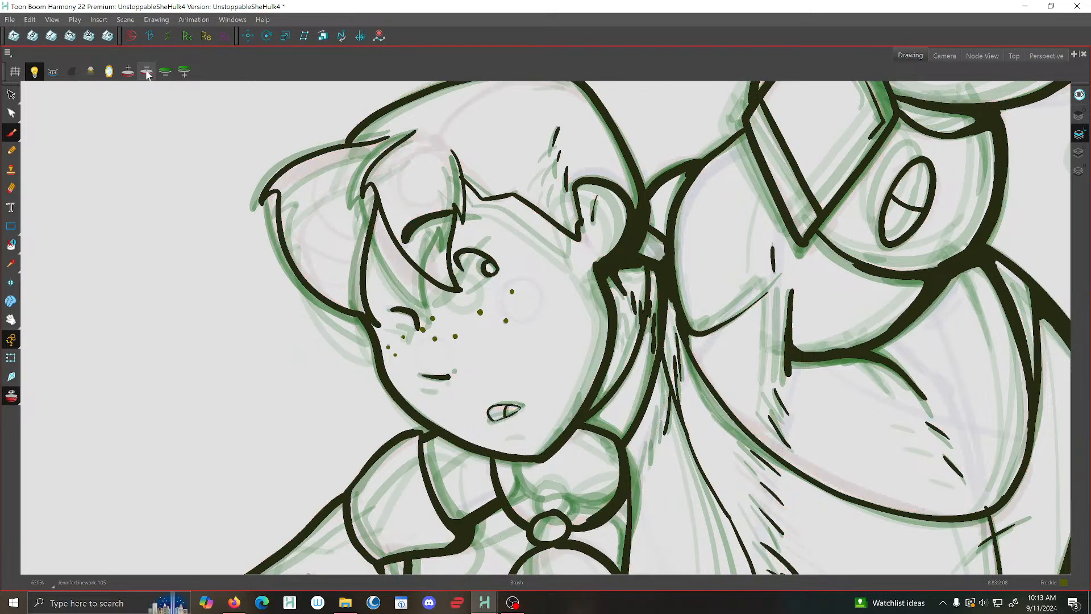
left_click(166, 71)
key("f")
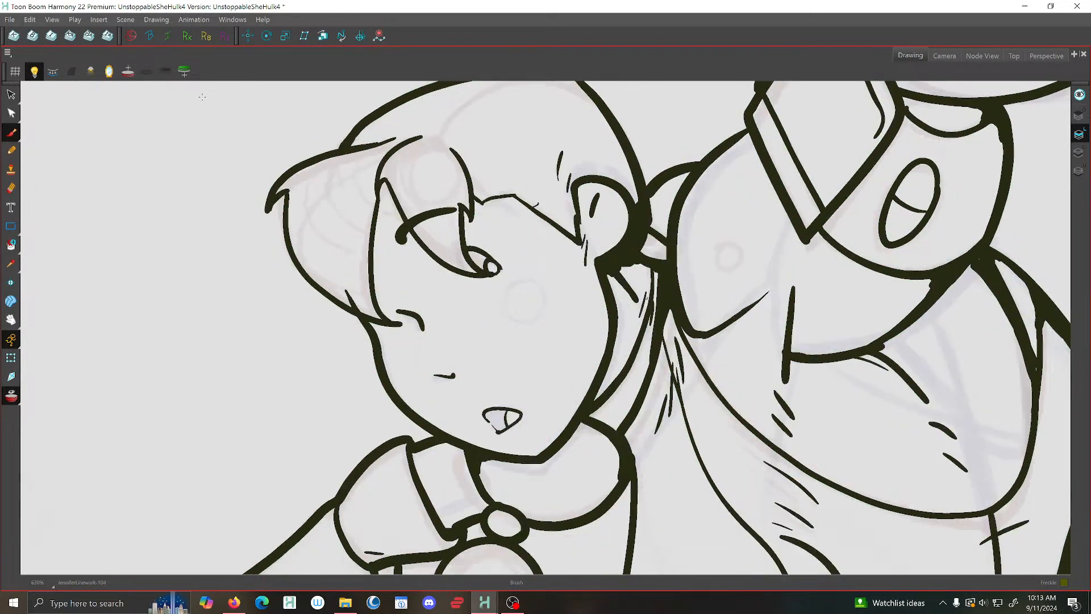
left_click(185, 74)
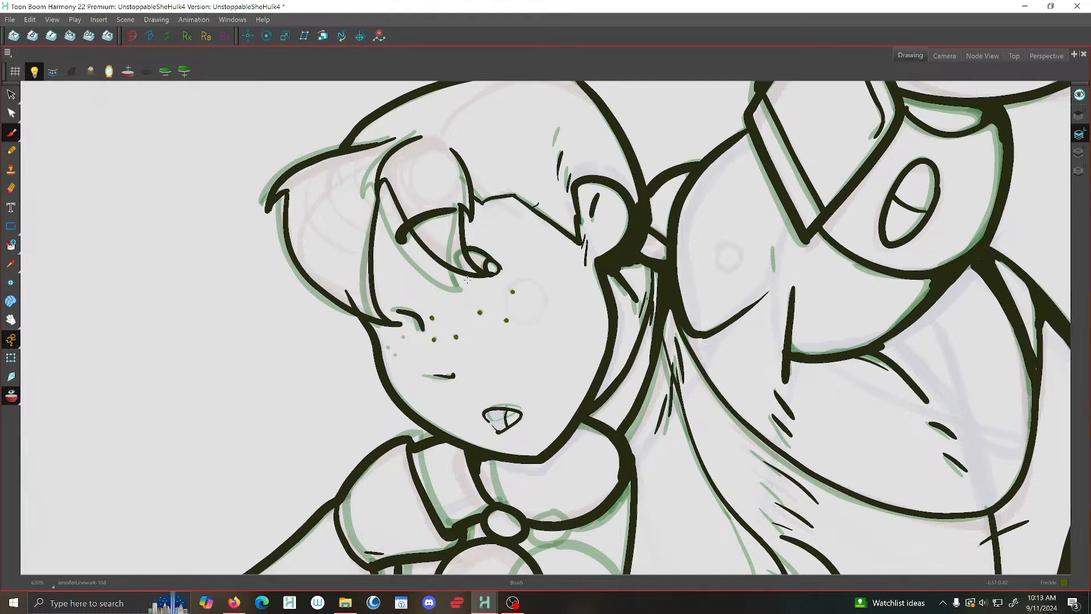
Trace the onion-skinned freckles onto both cheeks and beside the nose of the closed-mouth drawing
key("f")
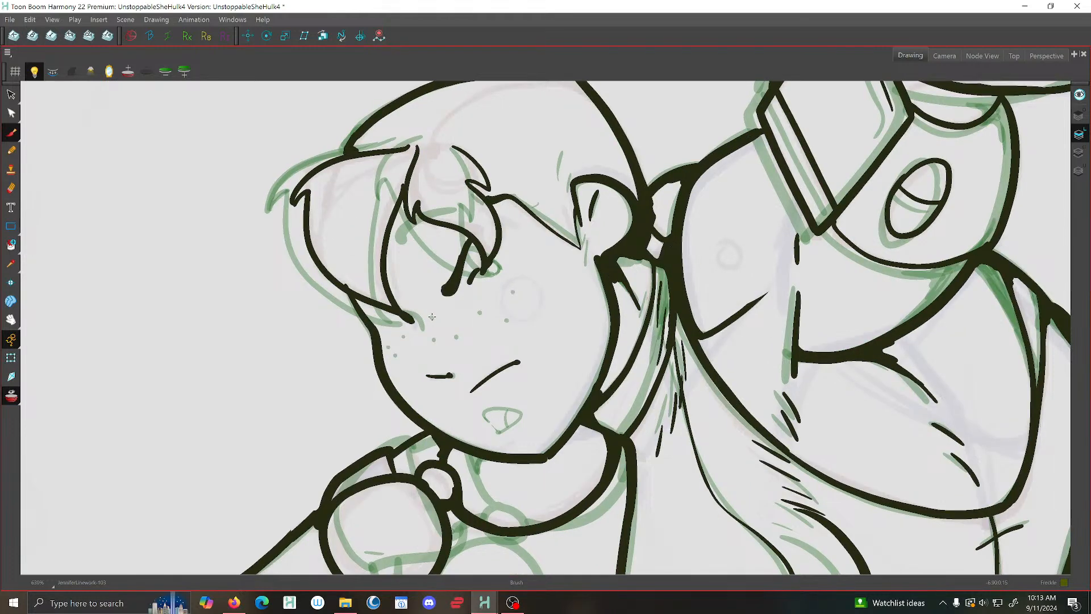
left_click(508, 321)
left_click(512, 291)
left_click(389, 347)
Add freckles to the cheeks of the following clenched-teeth drawing using the onion skin, and compare them with the neighbouring drawings
key("f")
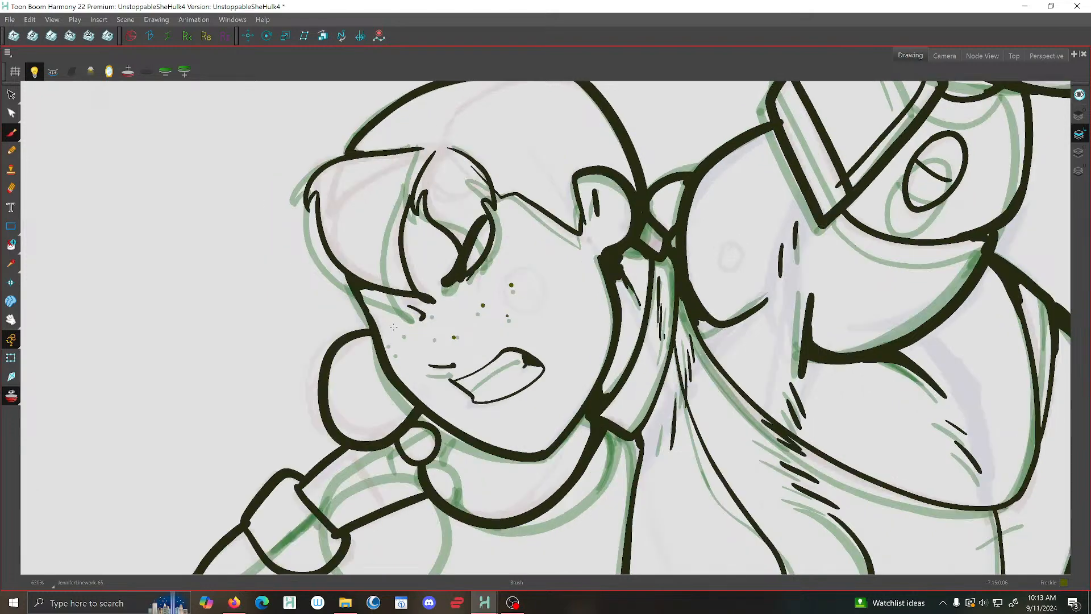
key("f")
key("f")
key("g")
key("g")
key("g")
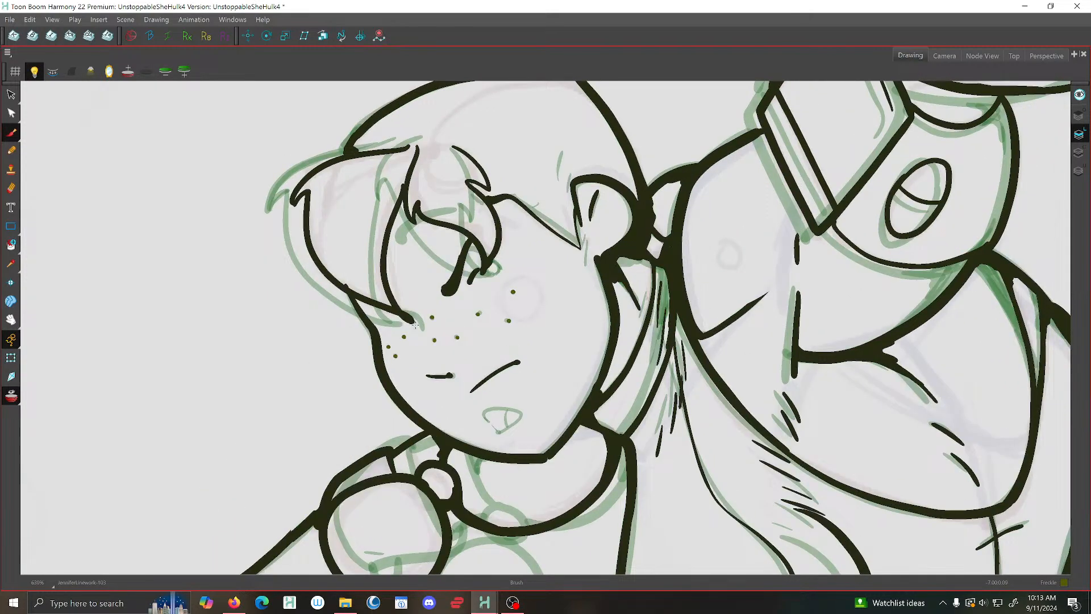
Flip back and forth between the closed-mouth and clenched-teeth drawings, comparing their freckle positions against the onion skin
key("f")
key("f")
key("f")
key("g")
key("g")
key("g")
key("g")
key("g")
key("f")
key("f")
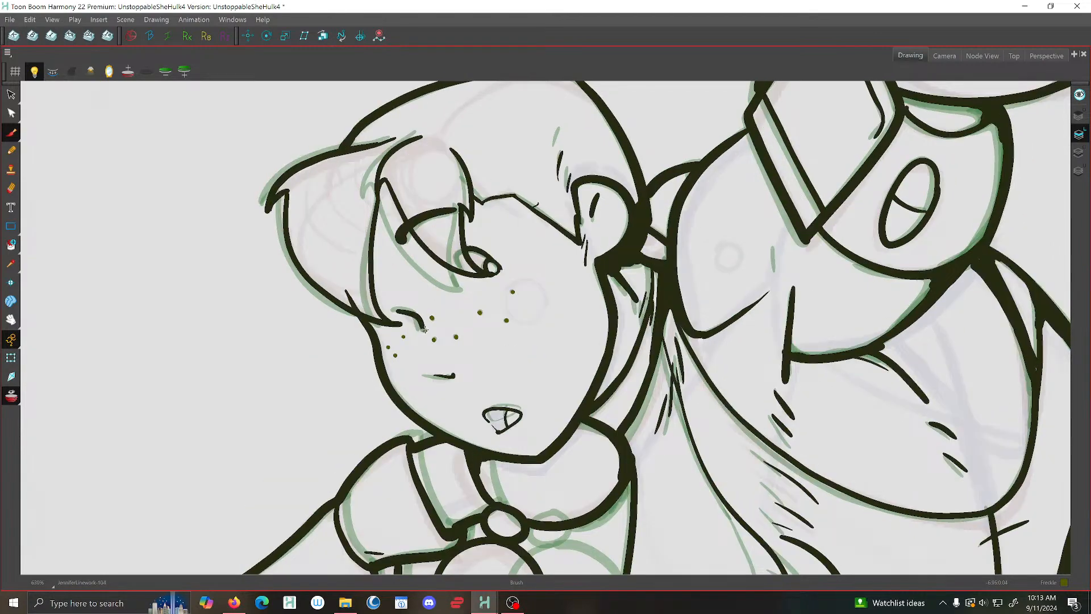
key("f")
key("f")
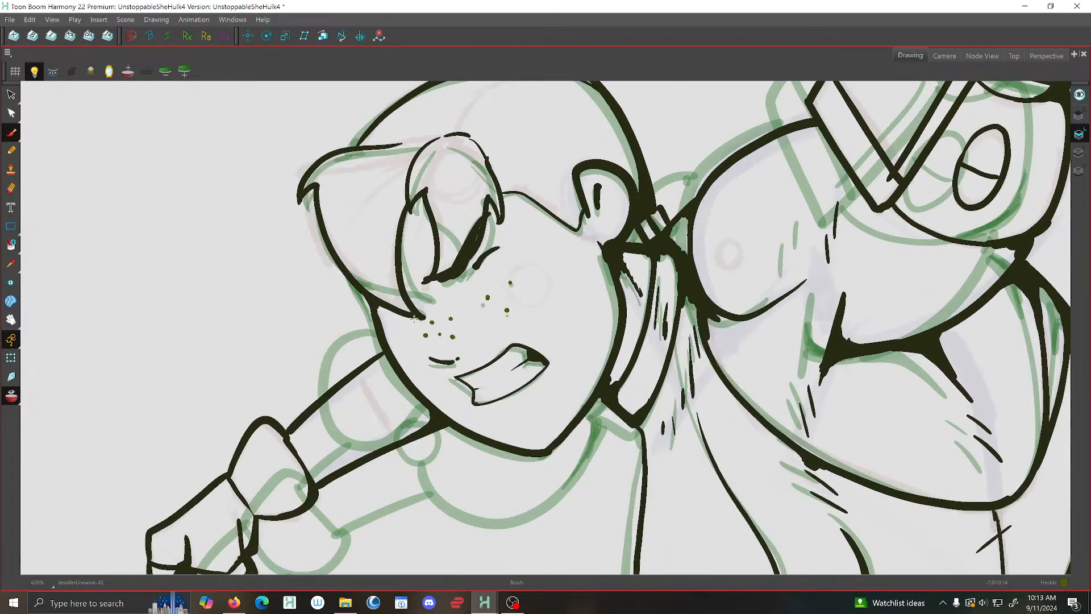
key("g")
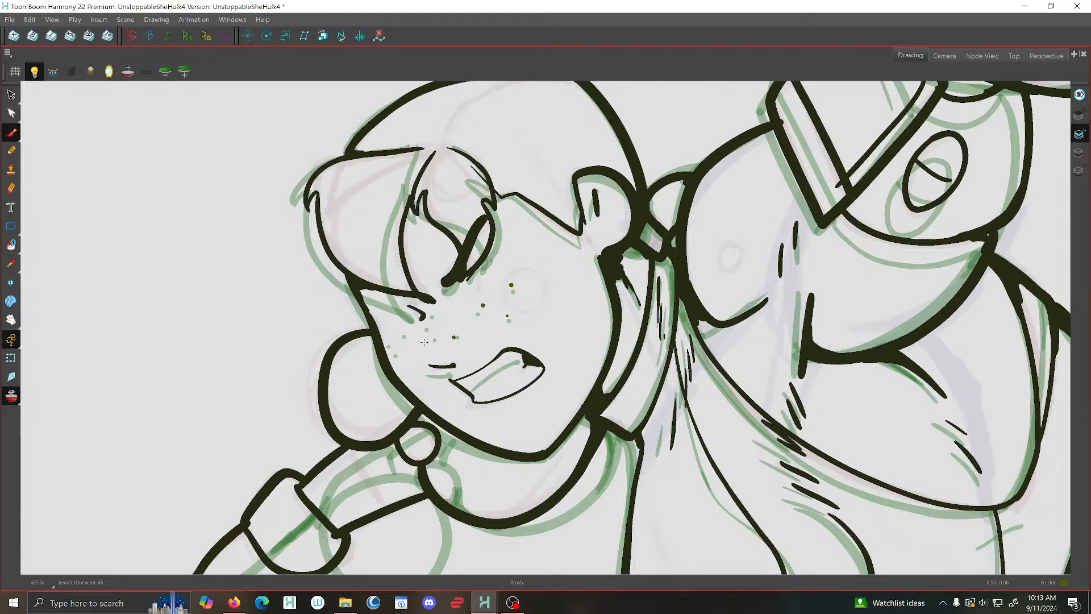
key("f")
key("f")
key("f")
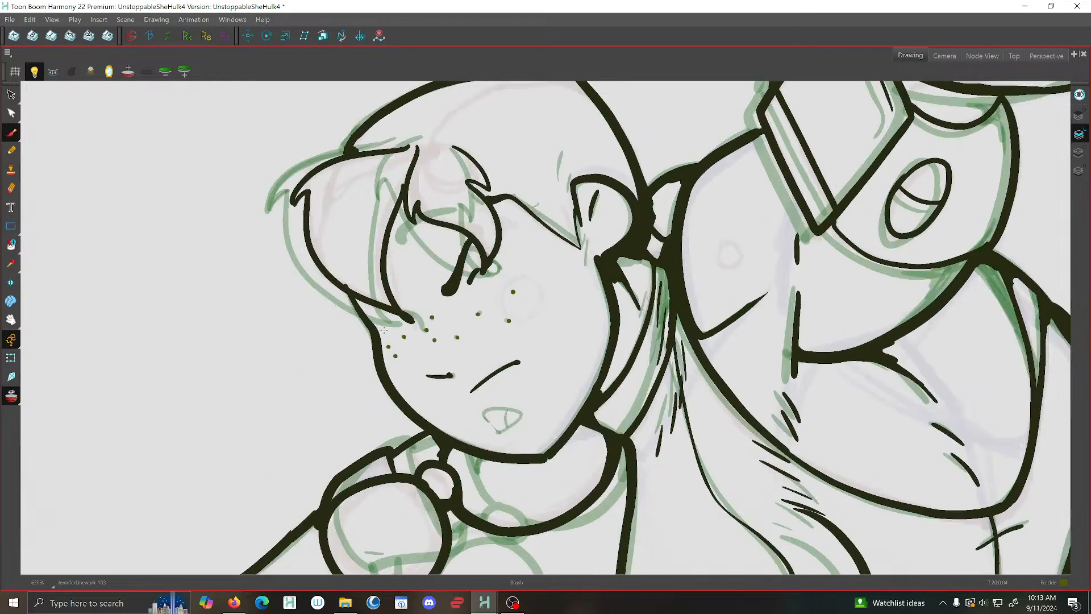
key("g")
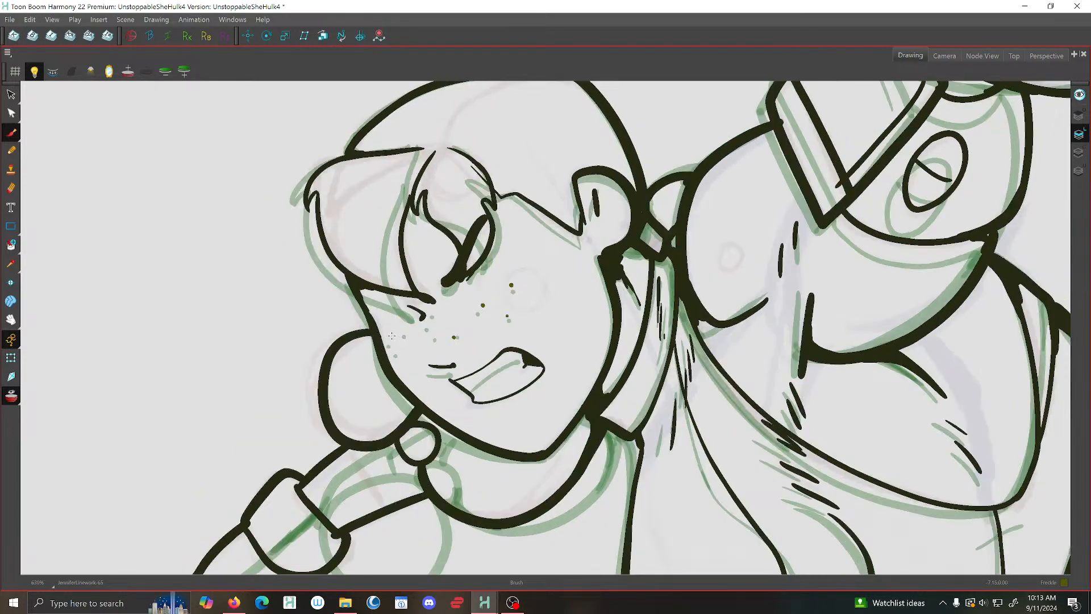
Add freckles to the far cheek of the in-between clenched-teeth drawing and include the next drawing in the onion skin
key("g")
key("f")
key("f")
key("g")
left_click(146, 71)
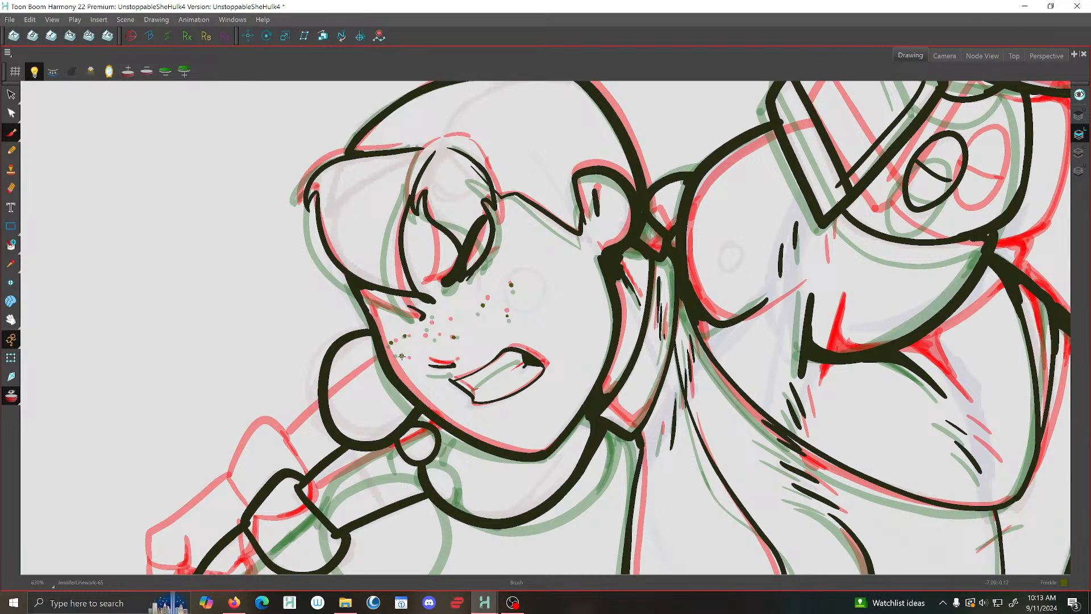
Hide the onion skin and flip through the neighbouring head-turn drawings to check how the freckles move
left_click(11, 396)
key("f")
key("g")
key("g")
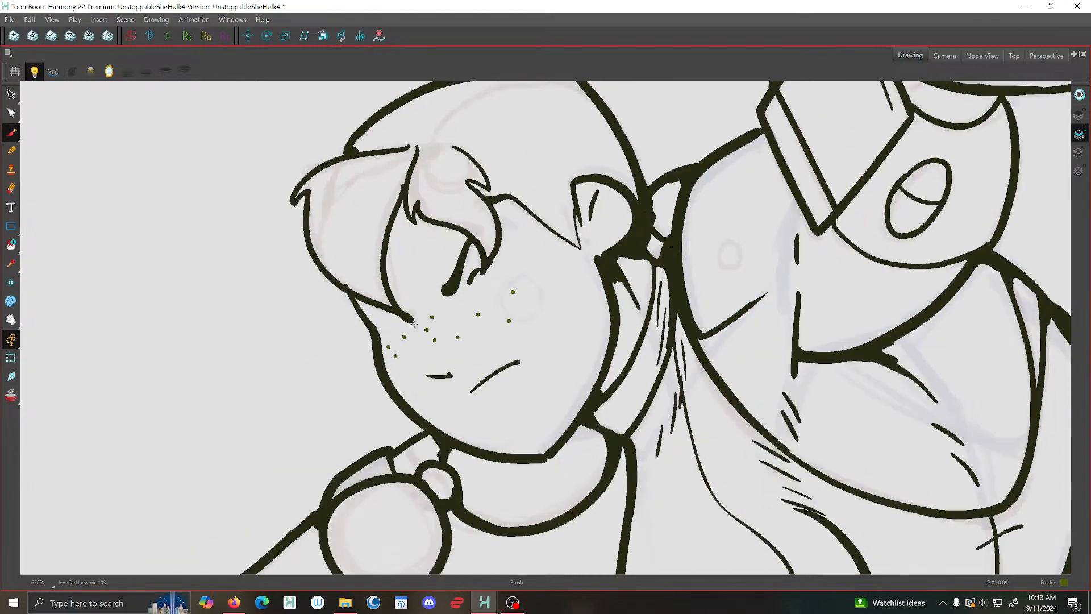
key("f")
key("f")
key("g")
key("f")
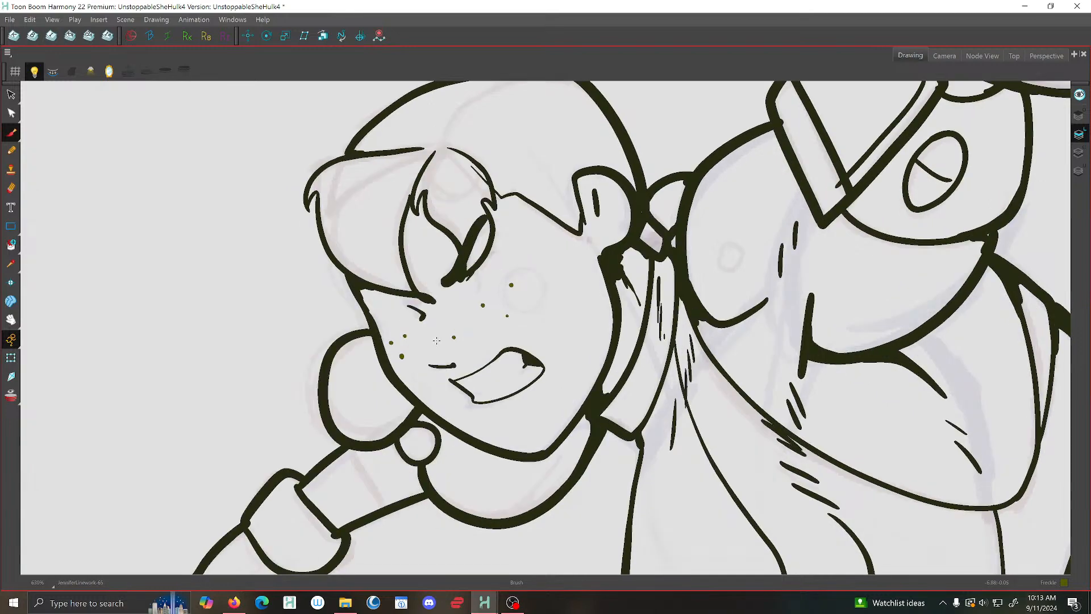
key("g")
key("g")
key("f")
key("g")
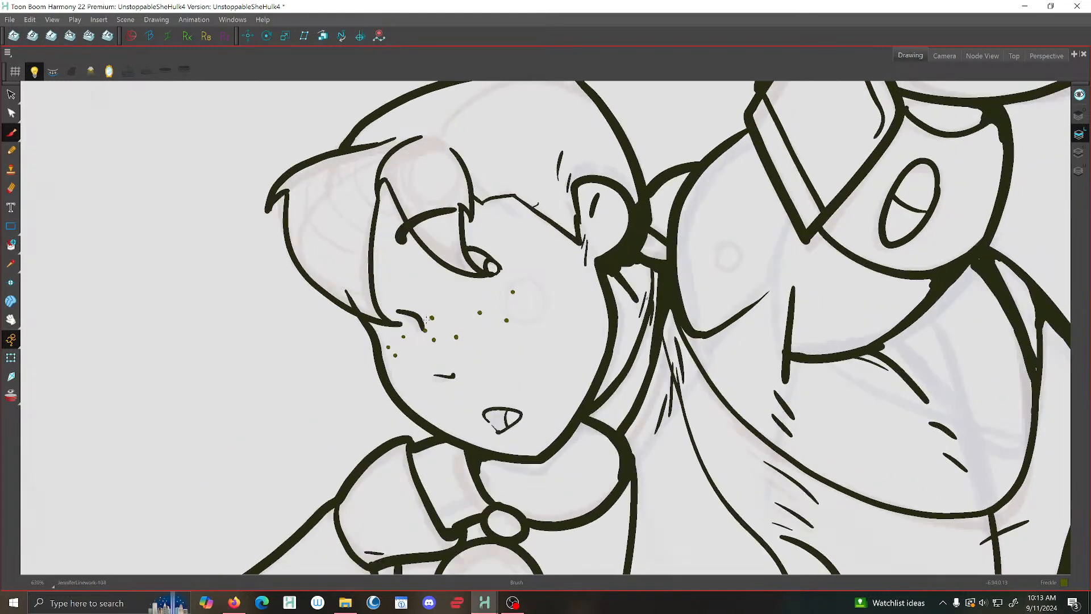
View the whole figure and flip through the shot's drawings to check which faces have freckles
scroll(426, 319, "down", 5)
key("f")
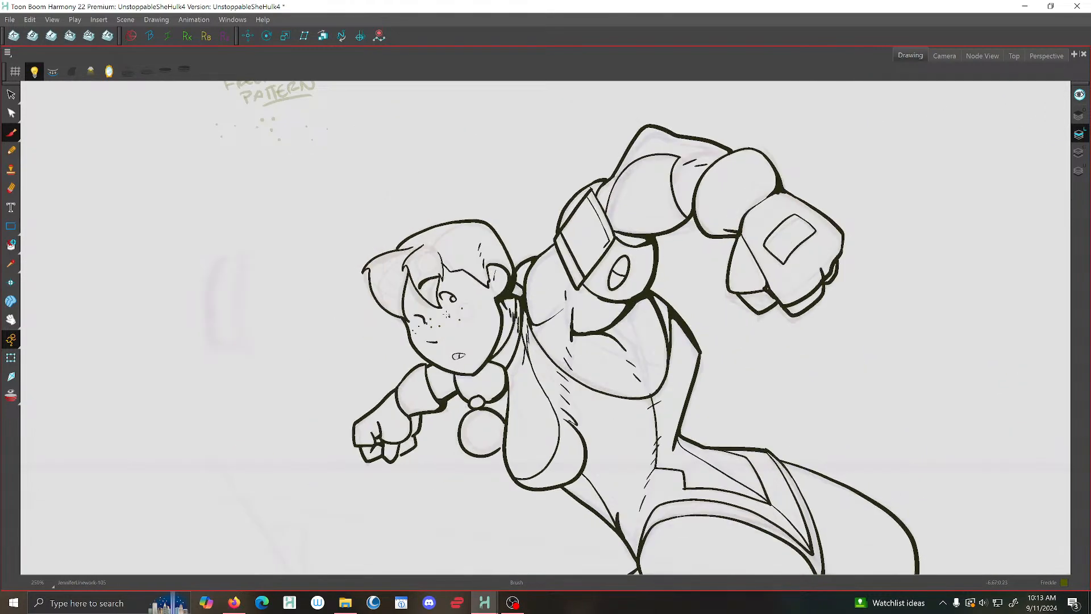
key("f")
key("f")
key("g")
key("g")
key("g")
key("g")
key("g")
key("g")
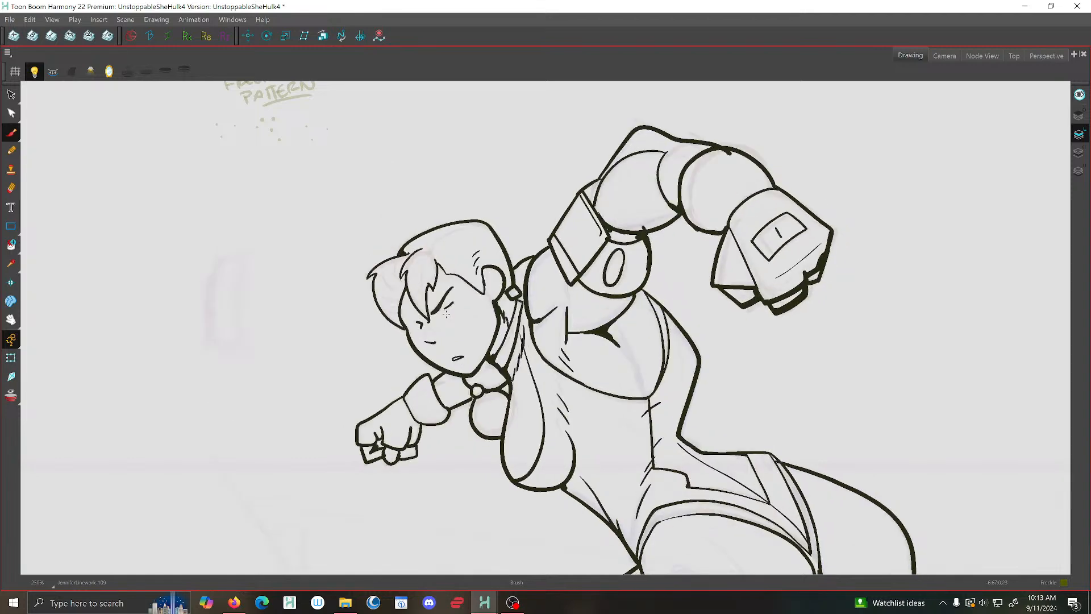
key("g")
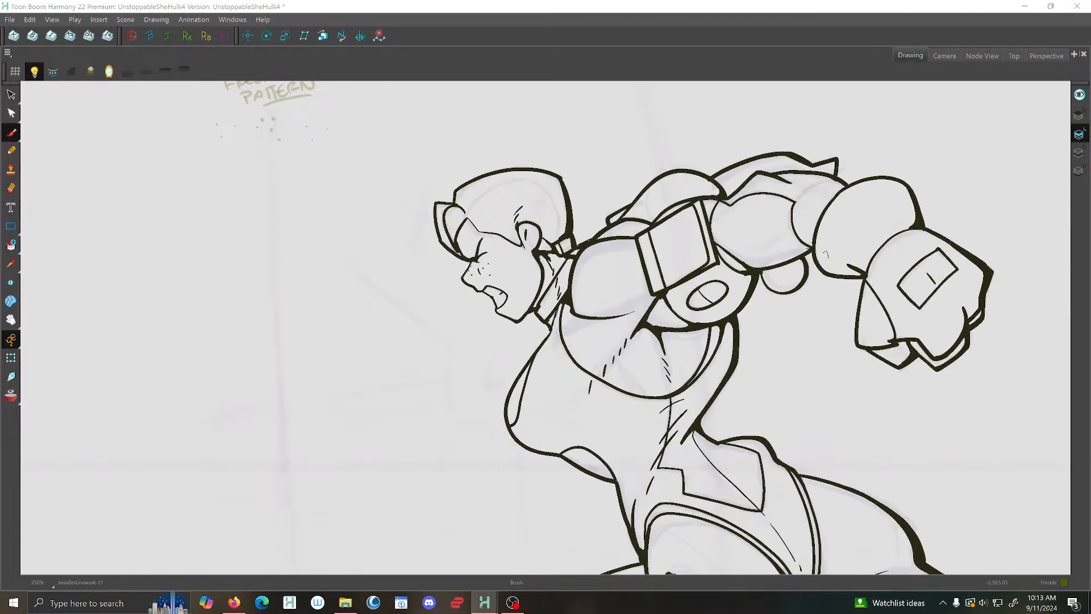
key("g")
Complete the missing freckles around the nose on the in-between clenched-teeth drawing, matching the neighbouring drawings
key("2")
key("2")
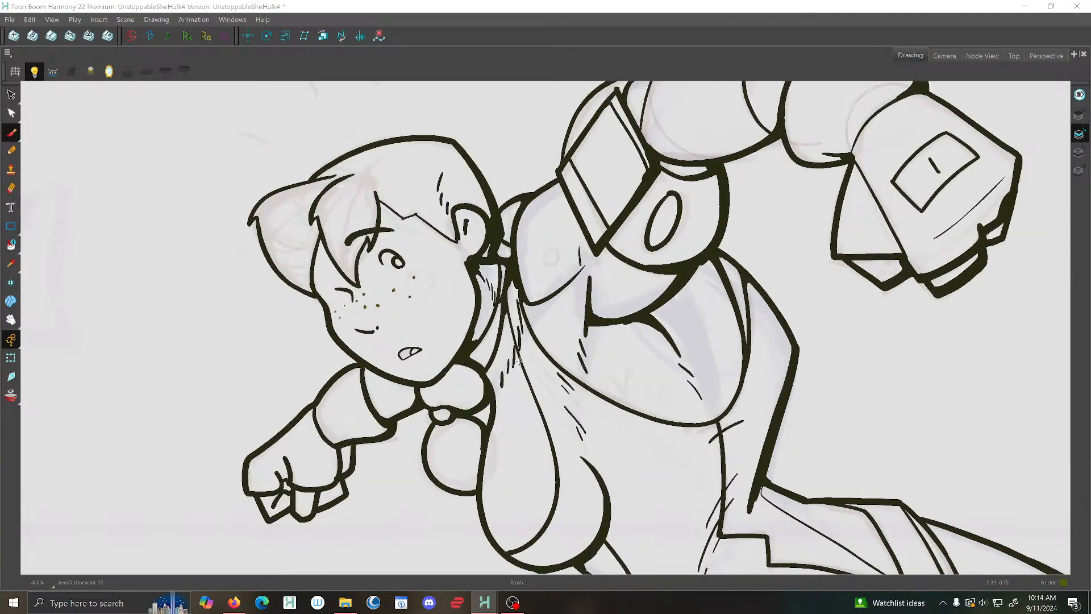
left_click_drag(475, 336, 500, 295)
scroll(474, 294, "up", 1)
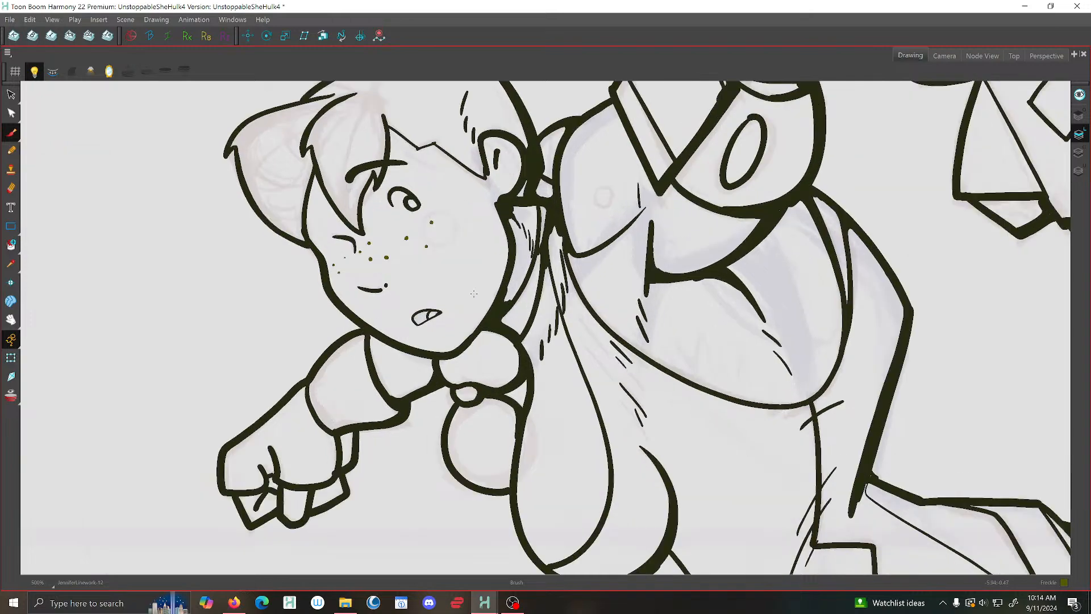
key("g")
key("f")
key("f")
key("g")
key("g")
key("g")
key("g")
key("g")
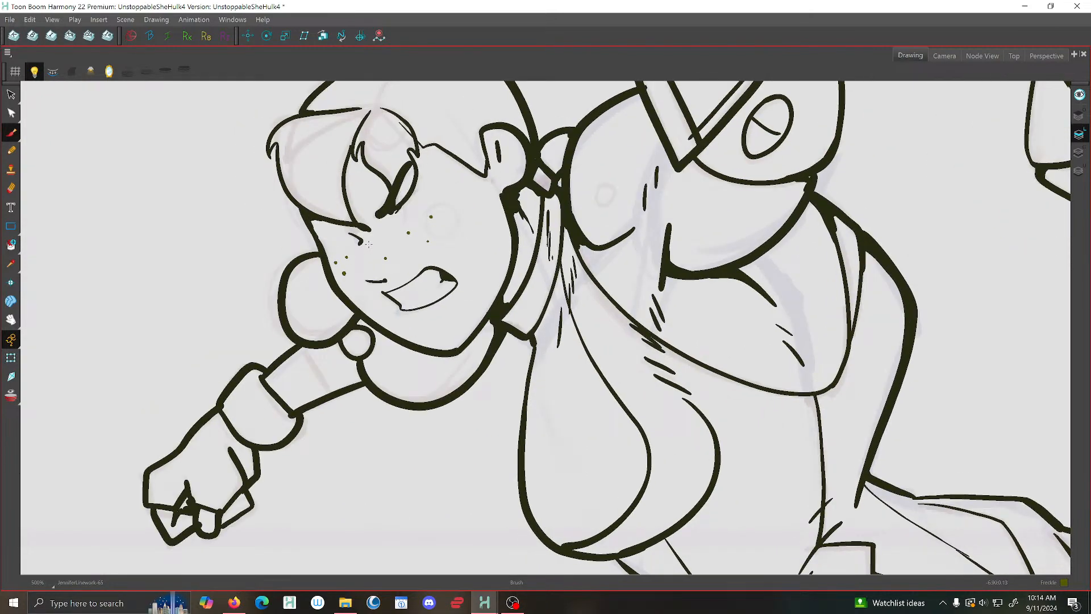
key("g")
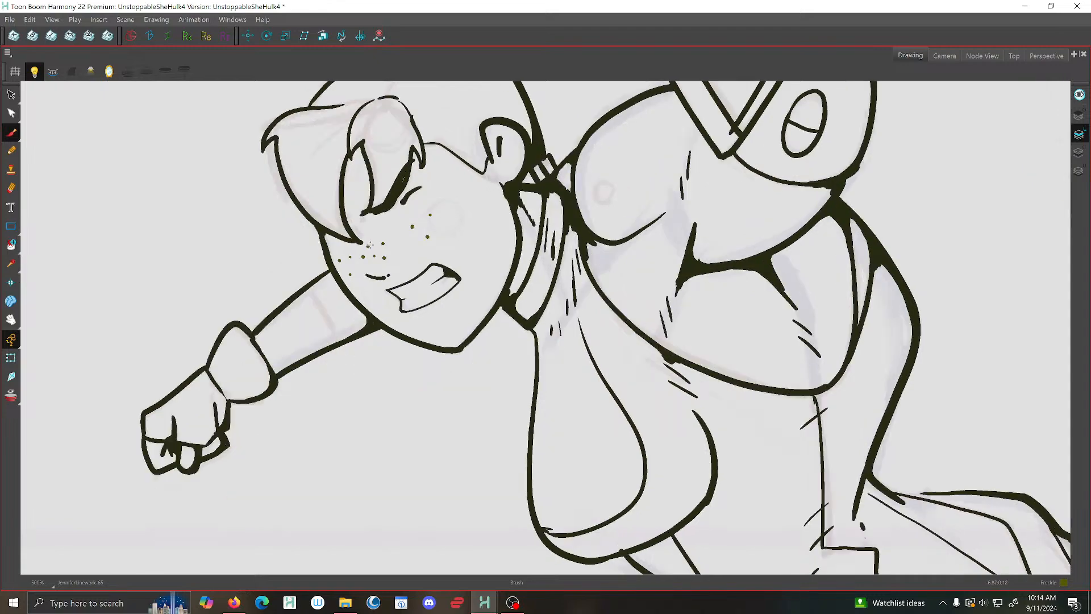
key("g")
key("f")
key("f")
key("g")
key("g")
key("g")
key("g")
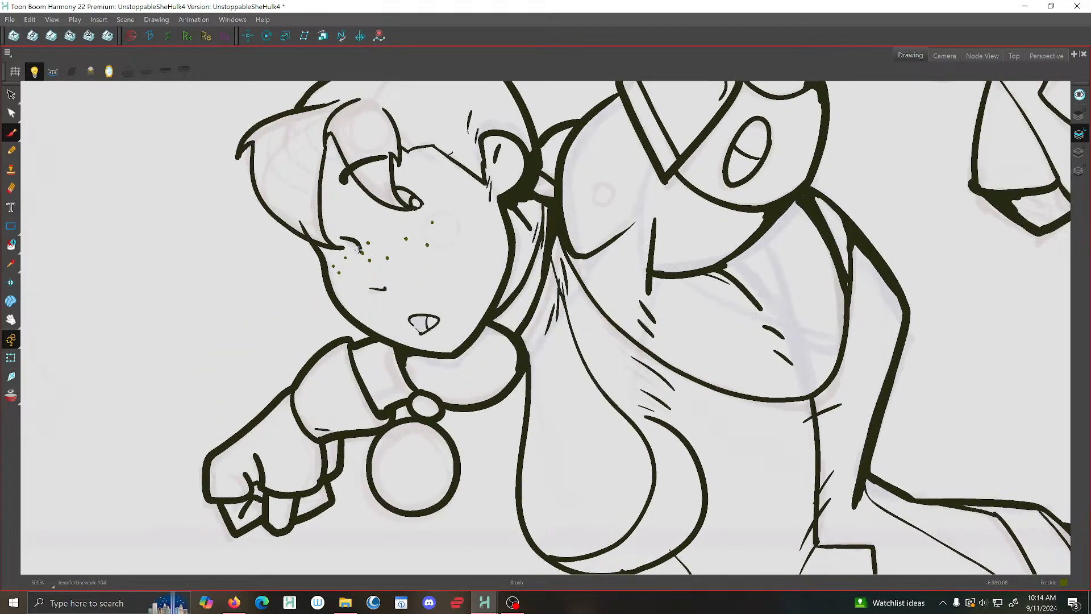
Flip repeatedly through the head-turn drawings to examine the freckles beside the nose for jitter
key("f")
key("f")
key("f")
key("f")
key("f")
key("f")
key("g")
key("g")
key("g")
key("g")
key("g")
key("g")
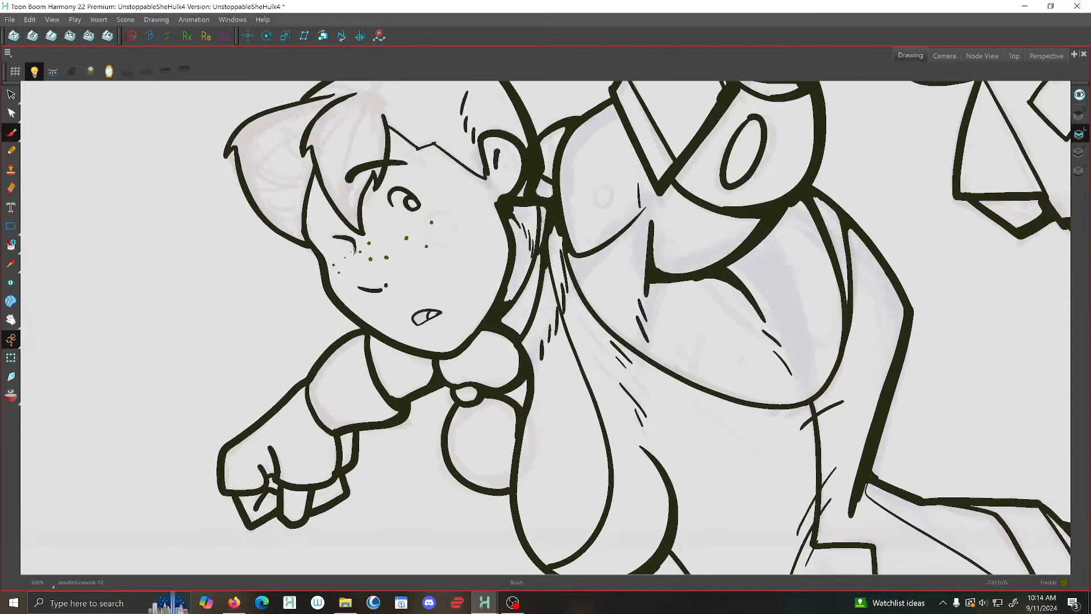
key("g")
key("g")
key("g")
Lasso the freckle beside the far eye on the small-open-mouth drawing and nudge it into line with the adjacent drawings
left_click(8, 90)
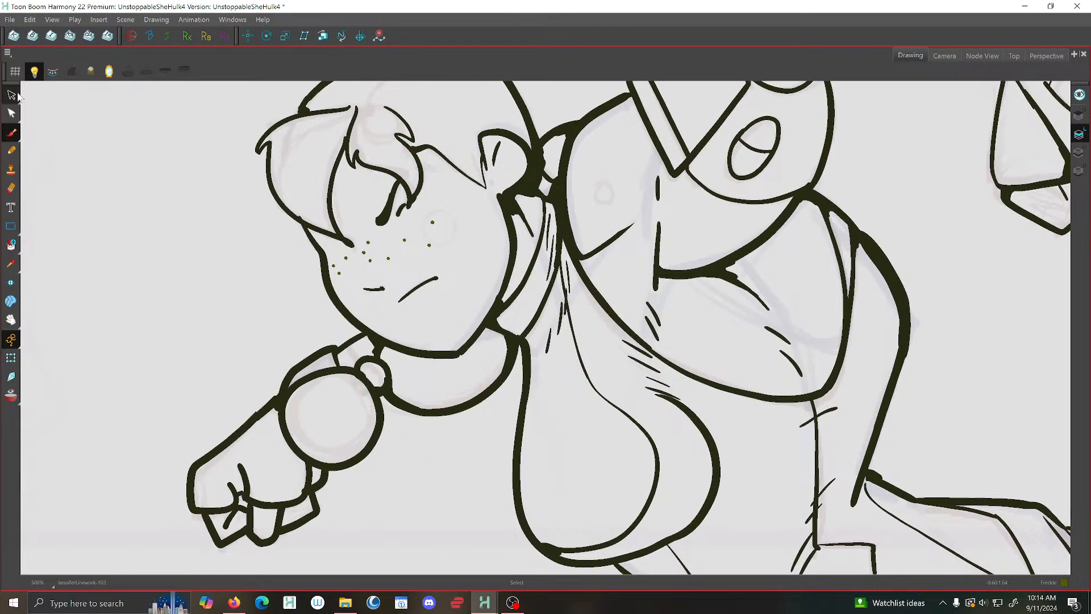
key("g")
key("g")
mouse_move(441, 256)
left_mouse_down()
mouse_move(424, 206)
mouse_move(374, 227)
mouse_move(344, 258)
left_mouse_up()
left_click(358, 194)
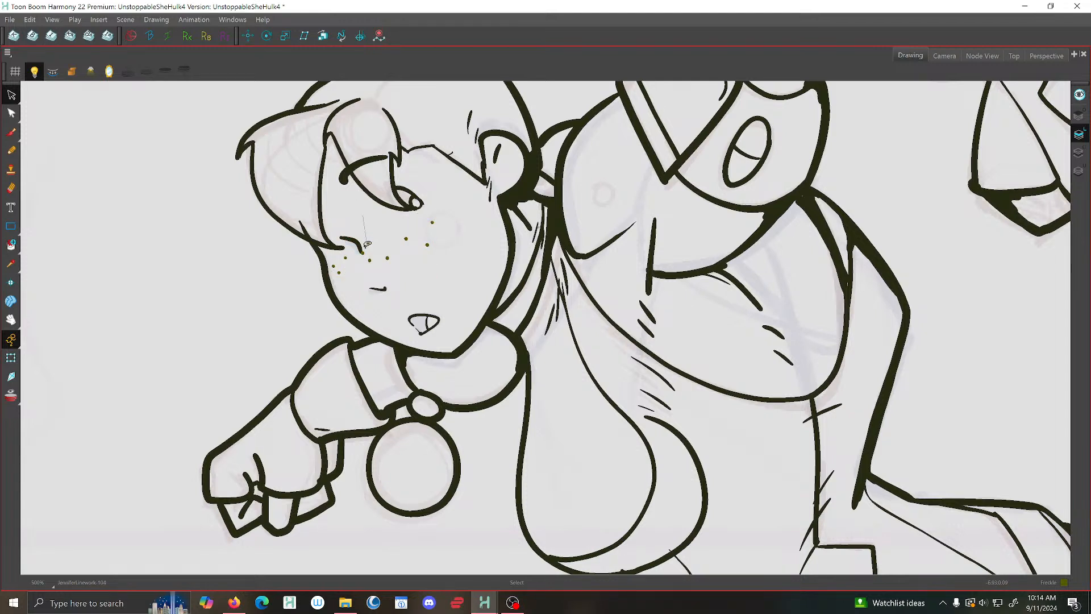
mouse_move(335, 260)
left_mouse_down()
mouse_move(389, 273)
mouse_move(449, 222)
mouse_move(366, 217)
left_mouse_up()
scroll(369, 242, "up", 2)
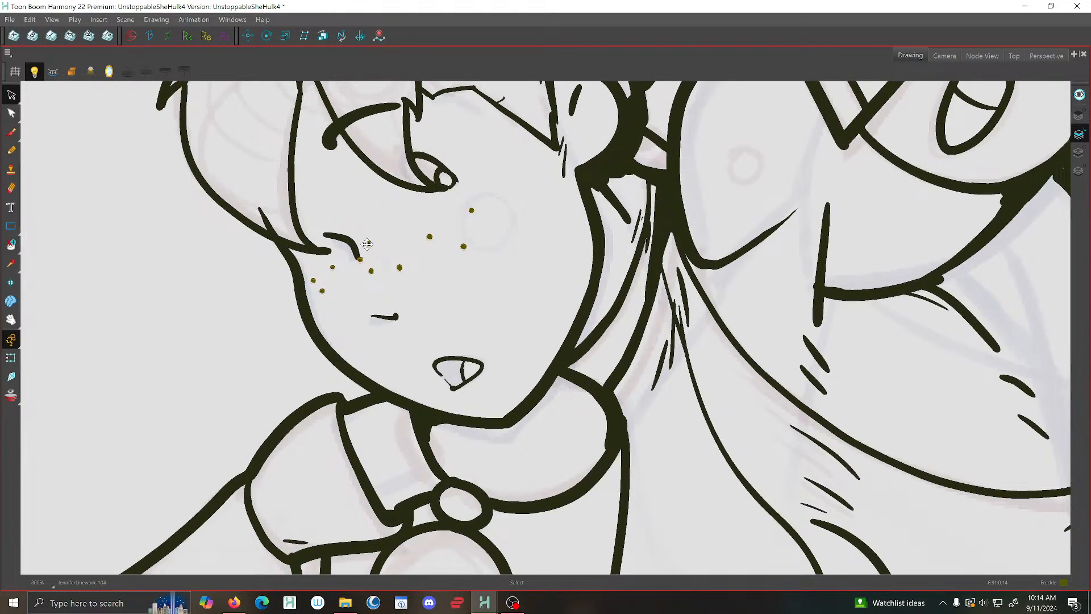
key("period")
mouse_move(359, 251)
left_mouse_down()
mouse_move(313, 277)
mouse_move(385, 295)
mouse_move(504, 219)
mouse_move(434, 216)
mouse_move(372, 230)
mouse_move(345, 264)
mouse_move(319, 264)
mouse_move(313, 291)
mouse_move(377, 292)
mouse_move(494, 229)
mouse_move(416, 229)
mouse_move(358, 253)
left_mouse_up()
key("period")
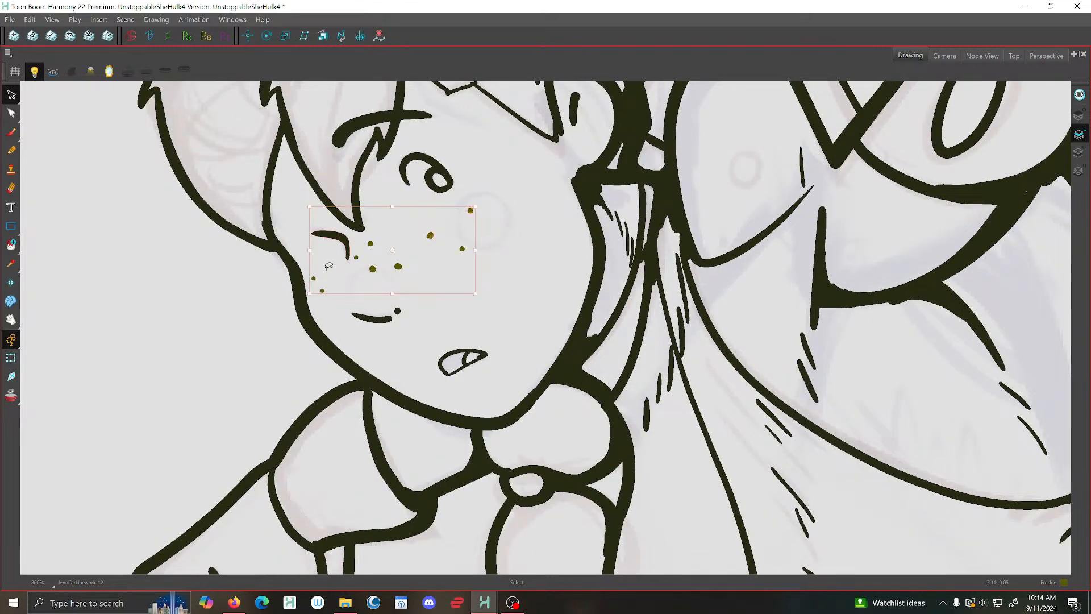
Select the freckle near the nose on the wide-eyed open-mouth drawing, shift it slightly, and deselect it
left_click(495, 245)
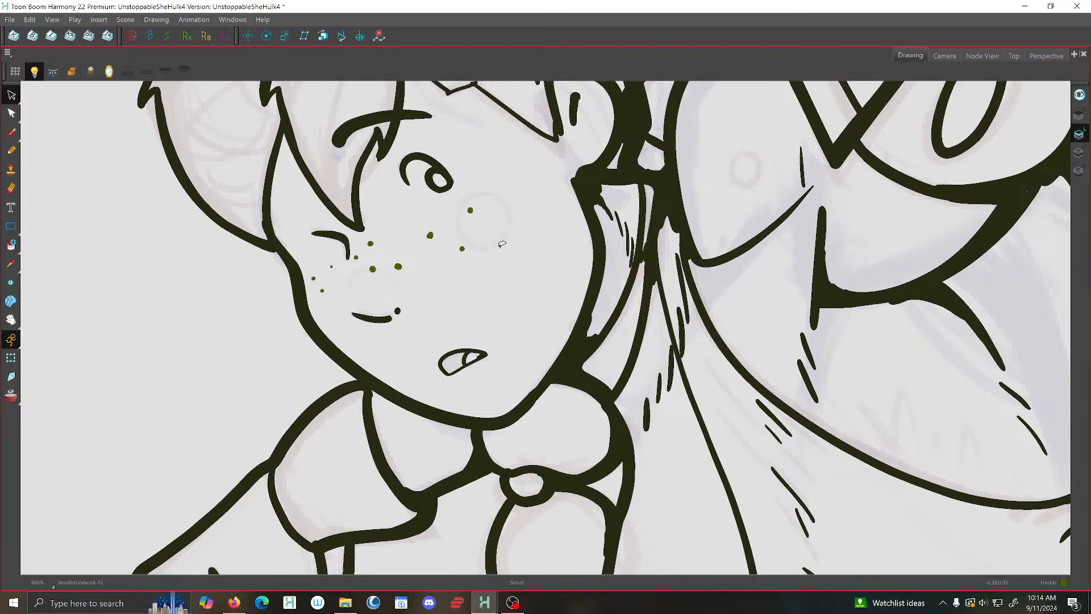
mouse_move(501, 246)
left_mouse_down()
mouse_move(390, 228)
mouse_move(365, 235)
mouse_move(340, 263)
mouse_move(314, 266)
mouse_move(320, 288)
mouse_move(476, 268)
left_mouse_up()
left_click(368, 243)
left_click_drag(368, 245, 367, 247)
left_click(215, 232)
Step through the head-turn drawings in both directions to check the adjusted freckles
key("comma")
key("period")
key("period")
key("comma")
key("comma")
key("comma")
key("comma")
key("comma")
key("comma")
key("comma")
key("comma")
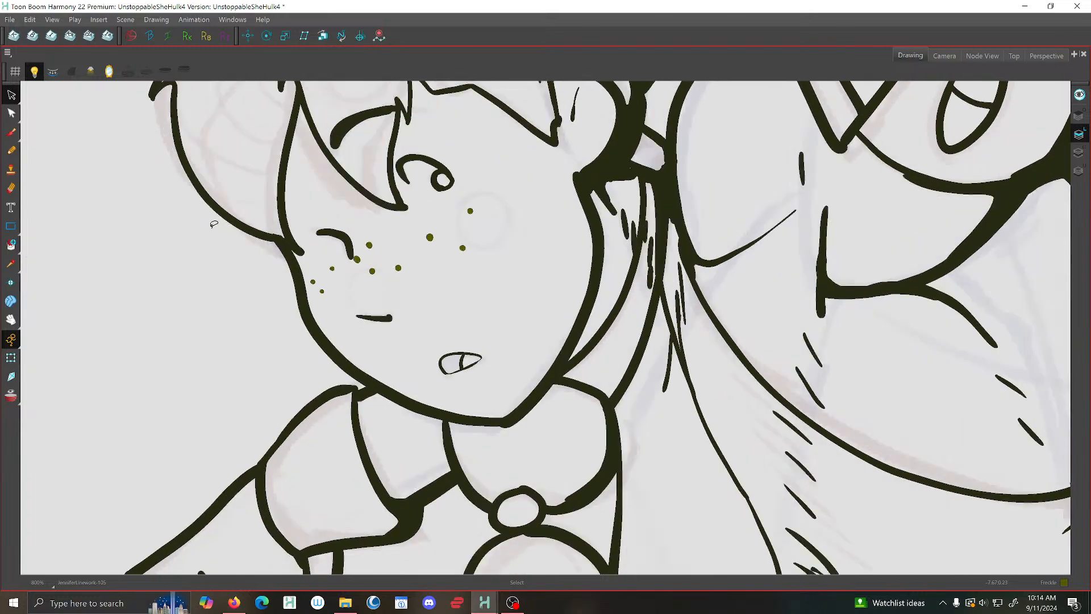
key("comma")
key("comma")
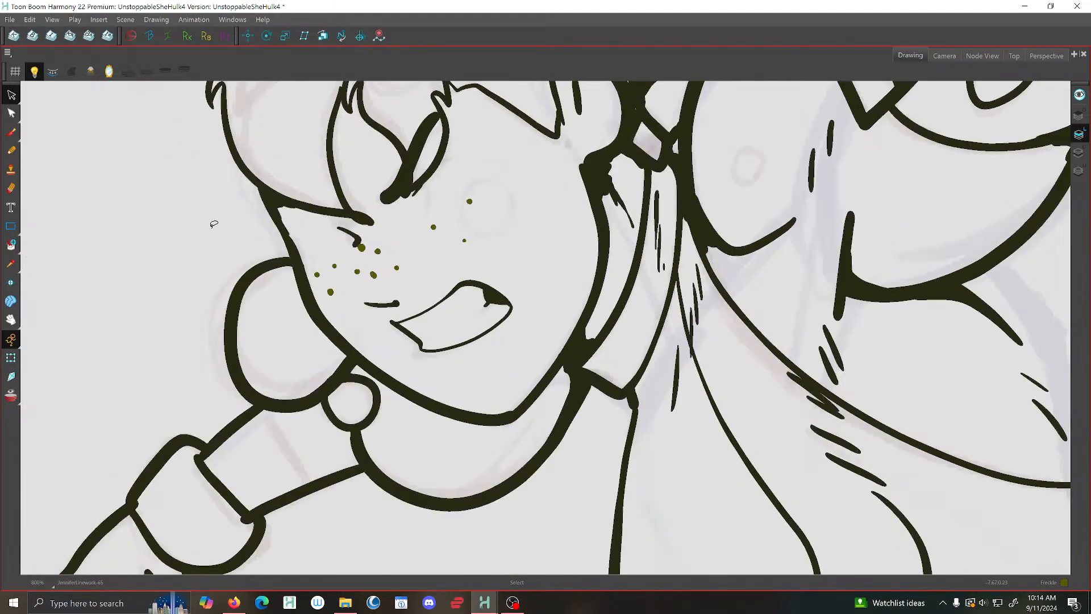
Play the shot in the Camera view to review the freckles, and save the scene
scroll(245, 222, "down", 4)
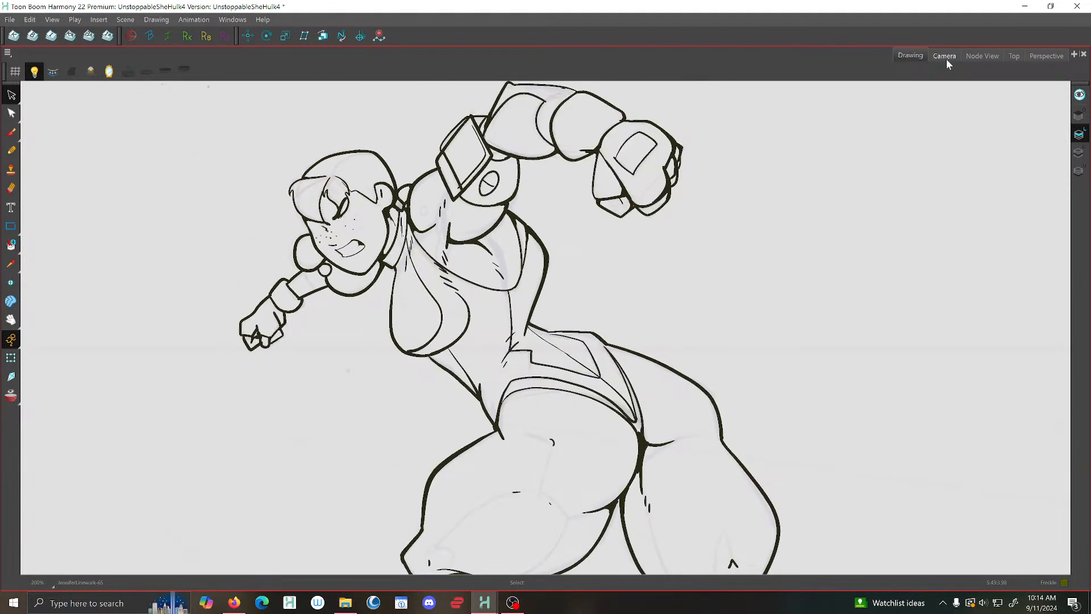
left_click(944, 56)
key("Return")
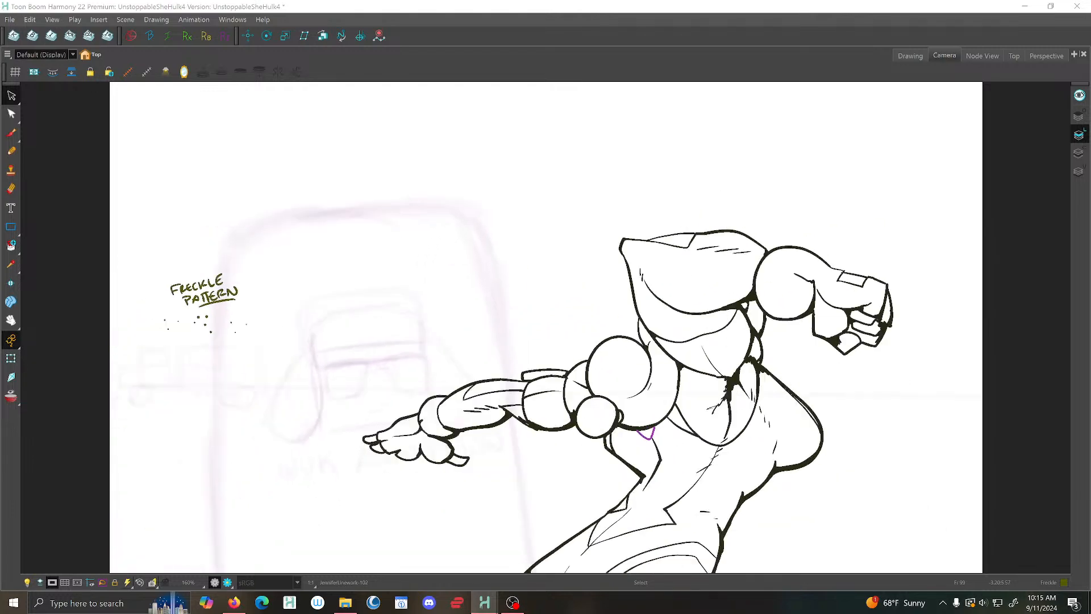
left_click(14, 21)
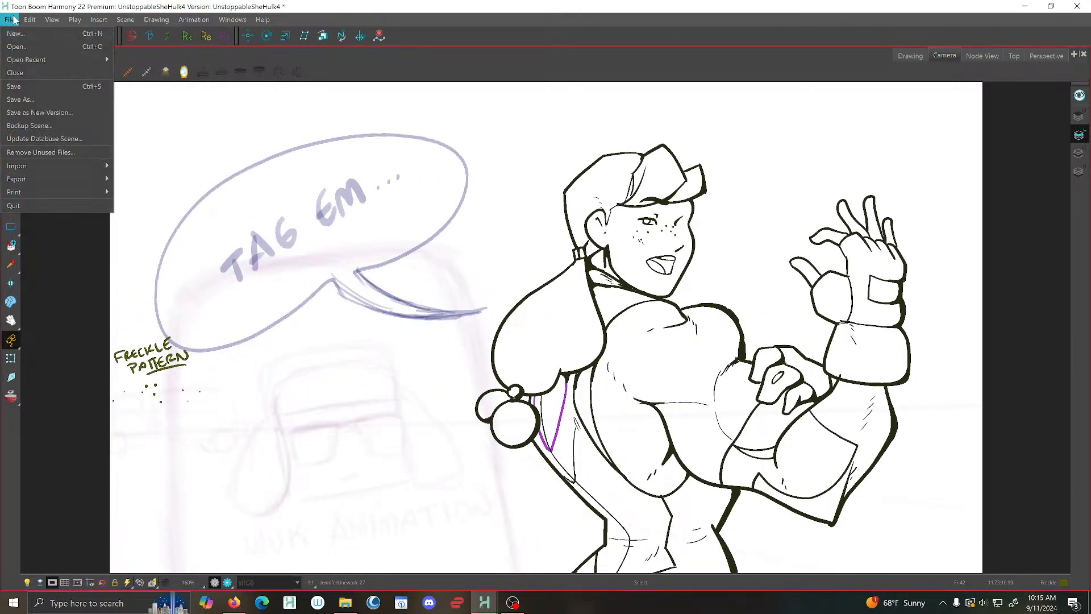
left_click(17, 86)
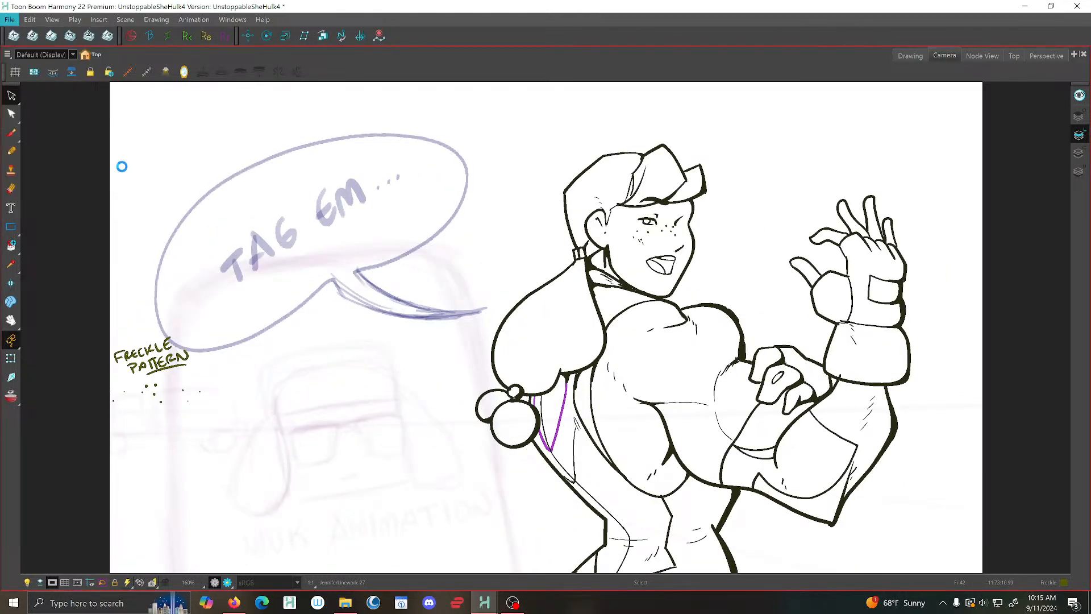
Return to the Drawing view, focus on the face, and flip through the raised-hand drawings to check for missing freckles
left_click(912, 56)
left_click_drag(676, 197, 409, 386)
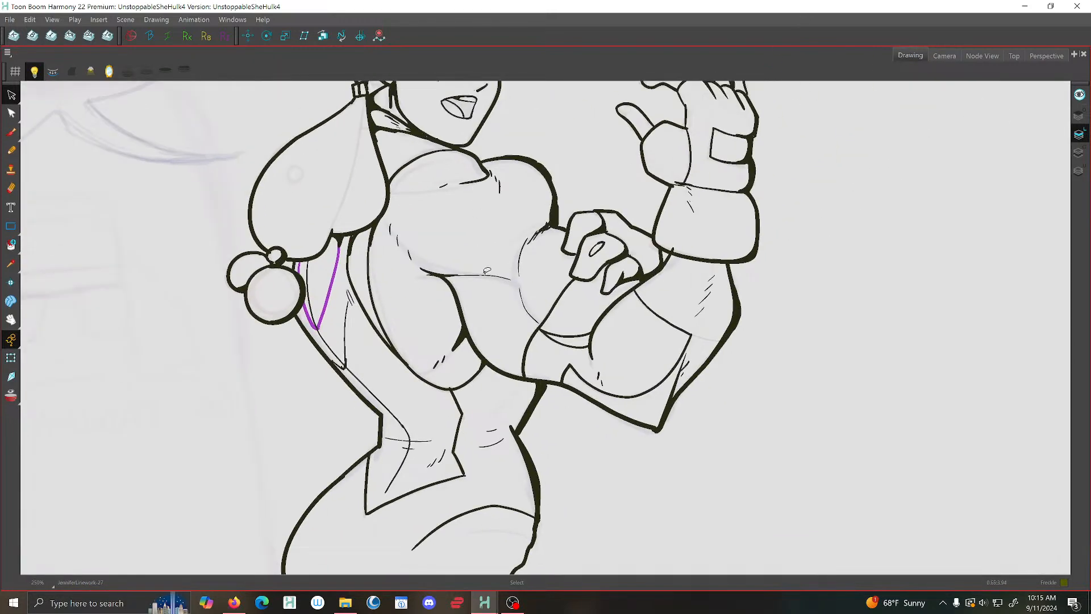
left_click_drag(449, 233, 483, 395)
key("2")
left_click_drag(469, 270, 496, 384)
key("g")
key("g")
key("g")
key("g")
key("g")
key("g")
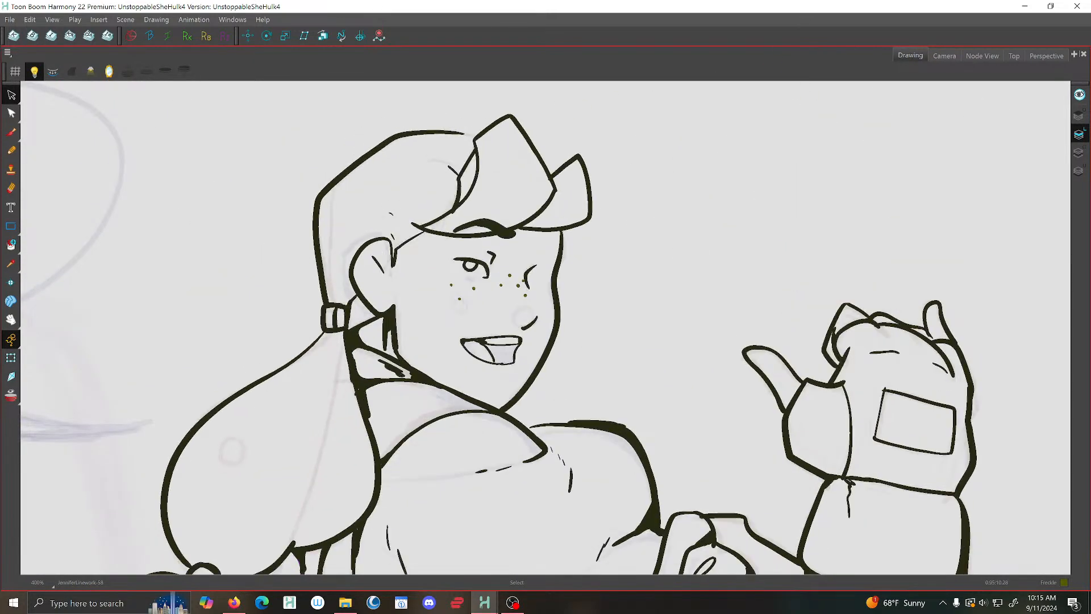
key("g")
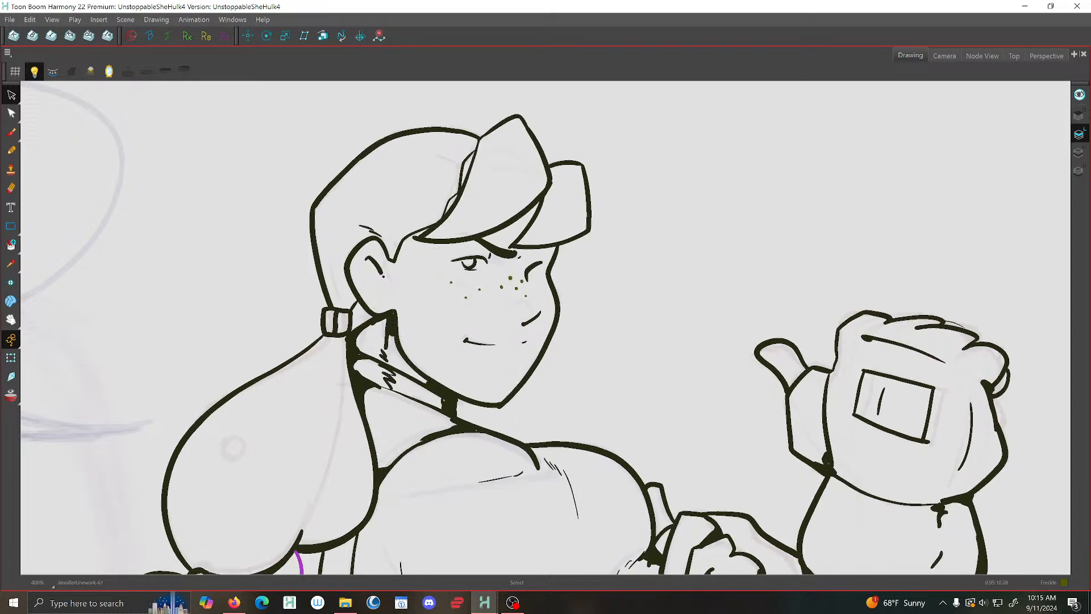
Add the missing freckle beside the nose on the closed-mouth smiling drawing with the Brush tool
key("f")
key("alt+b")
key("2")
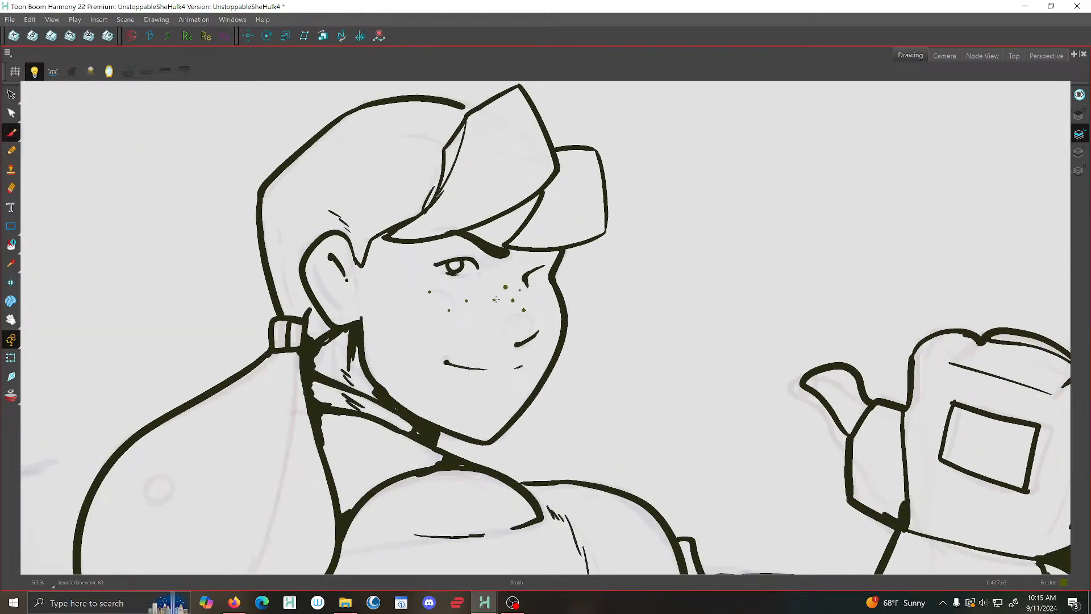
key("f")
key("g")
key("g")
key("g")
Add the missing freckles around the nose bridge on the closed-mouth smiling in-between drawing, aligned with the neighbouring drawings
key("f")
key("g")
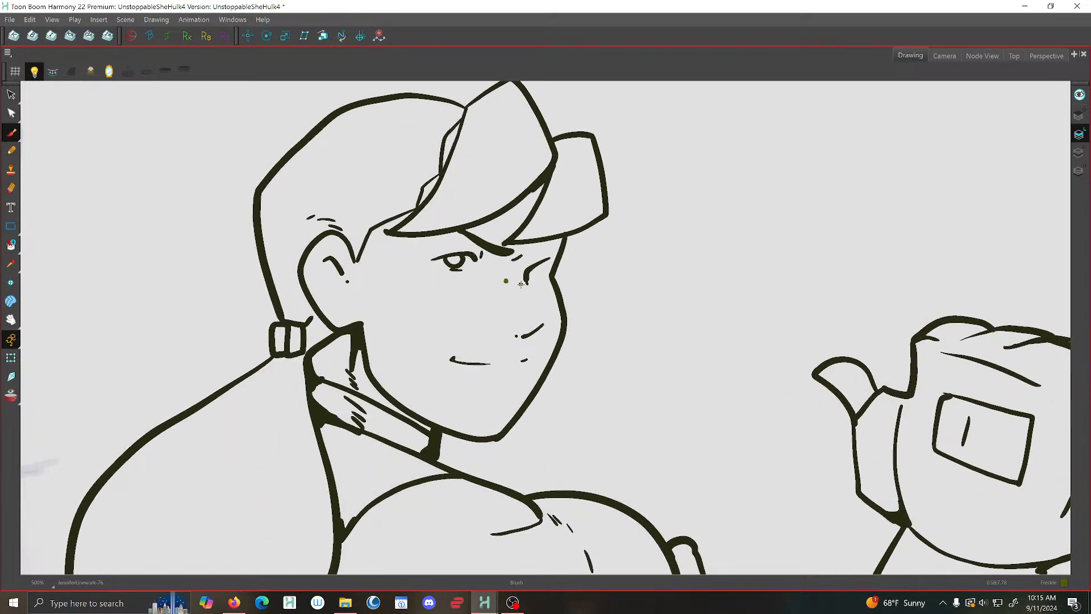
left_click(521, 284)
left_click(513, 295)
key("f")
key("g")
key("f")
key("g")
left_click(493, 293)
key("f")
key("g")
left_click(526, 304)
key("f")
key("g")
Add the cheek freckles below the near eye on the same smiling in-between drawing, and save the scene
key("f")
key("f")
key("f")
key("f")
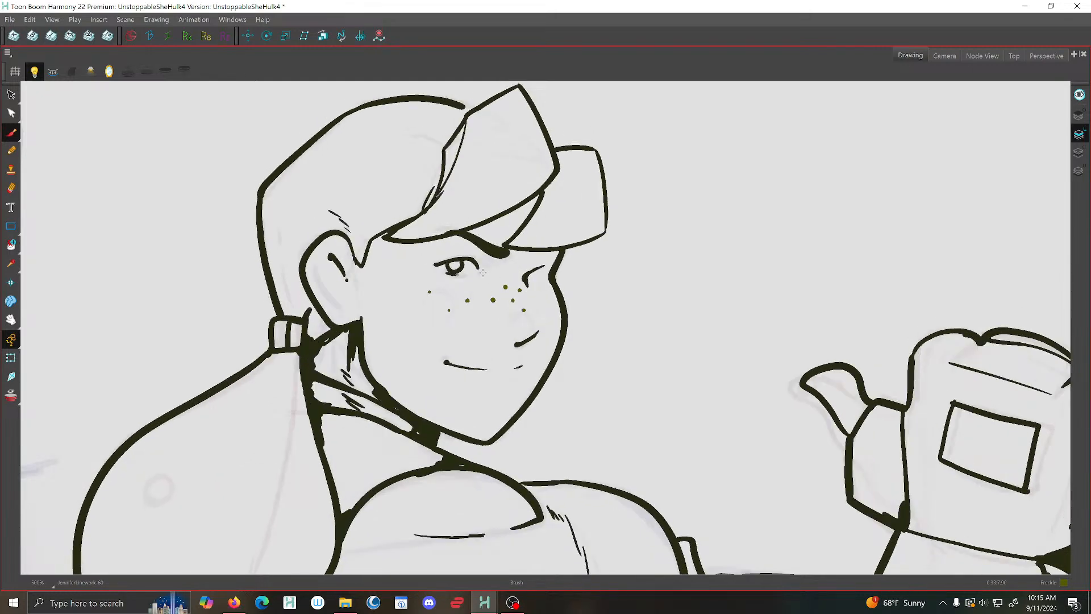
key("f")
key("f")
key("f")
key("f")
key("g")
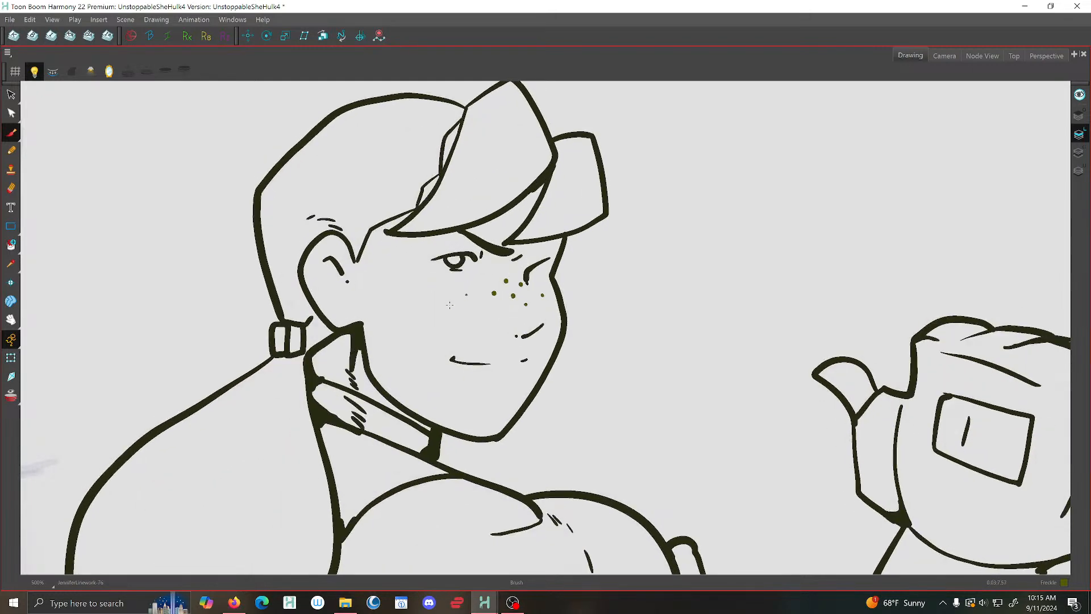
left_click(449, 306)
key("f")
key("g")
key("f")
key("f")
key("g")
key("f")
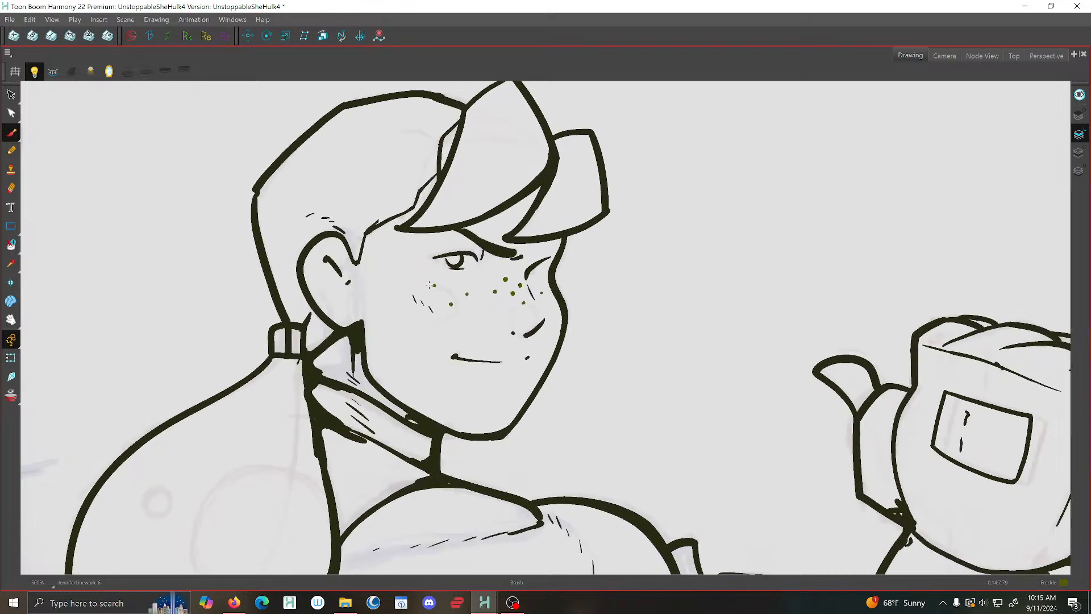
key("g")
key("g")
left_click(432, 287)
key("f")
key("f")
left_click(8, 20)
left_click(12, 86)
Flip through the adjoining smiling drawings to check which faces still lack freckles
left_click_drag(524, 251, 474, 212)
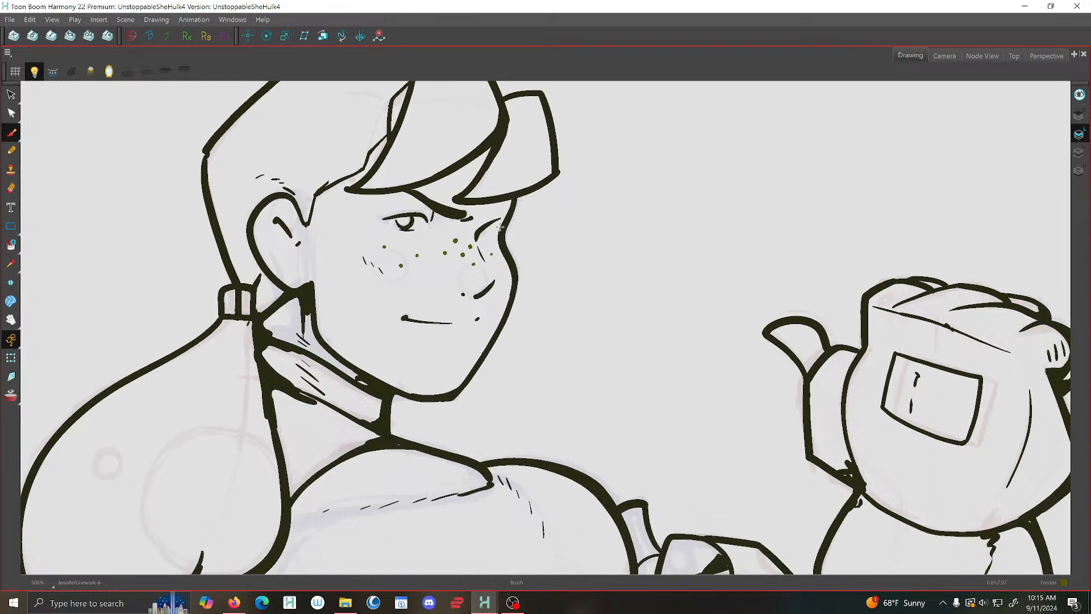
key("f")
key("g")
key("f")
key("g")
key("g")
key("g")
key("g")
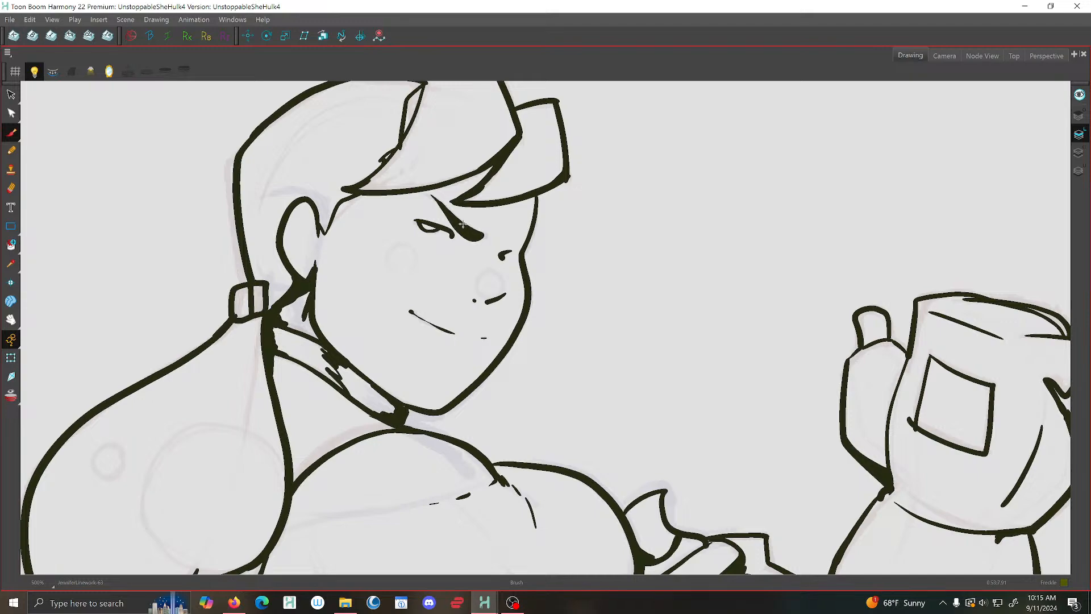
key("g")
key("g")
key("g")
key("f")
key("f")
key("g")
key("f")
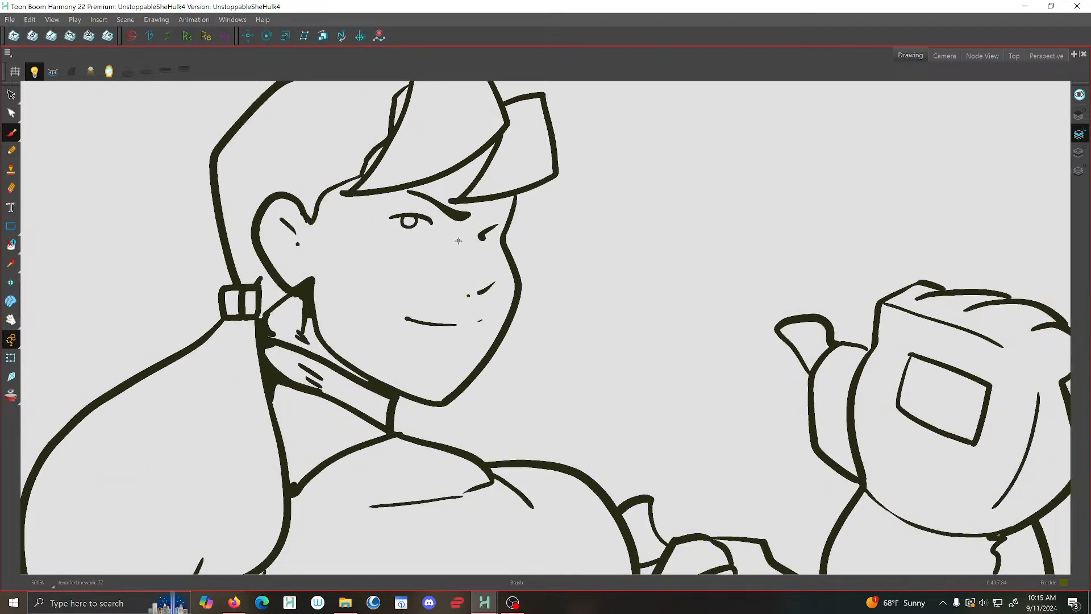
Add the cluster of freckles around the nose bridge on the bare-faced smiling drawing with the round open eye
left_click(464, 254)
key("f")
key("g")
key("f")
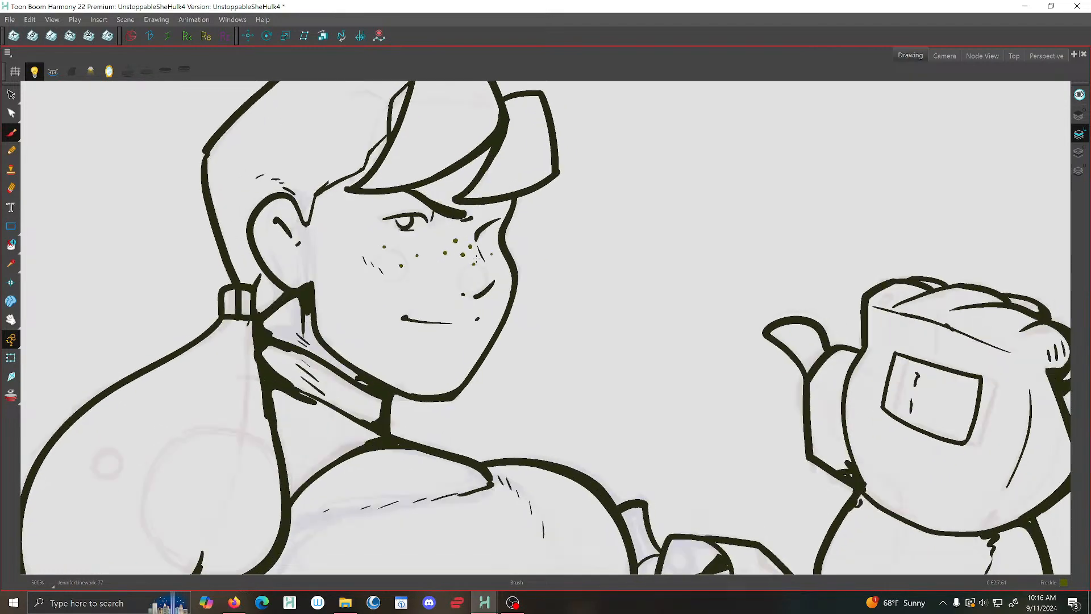
key("g")
key("f")
key("g")
key("f")
key("g")
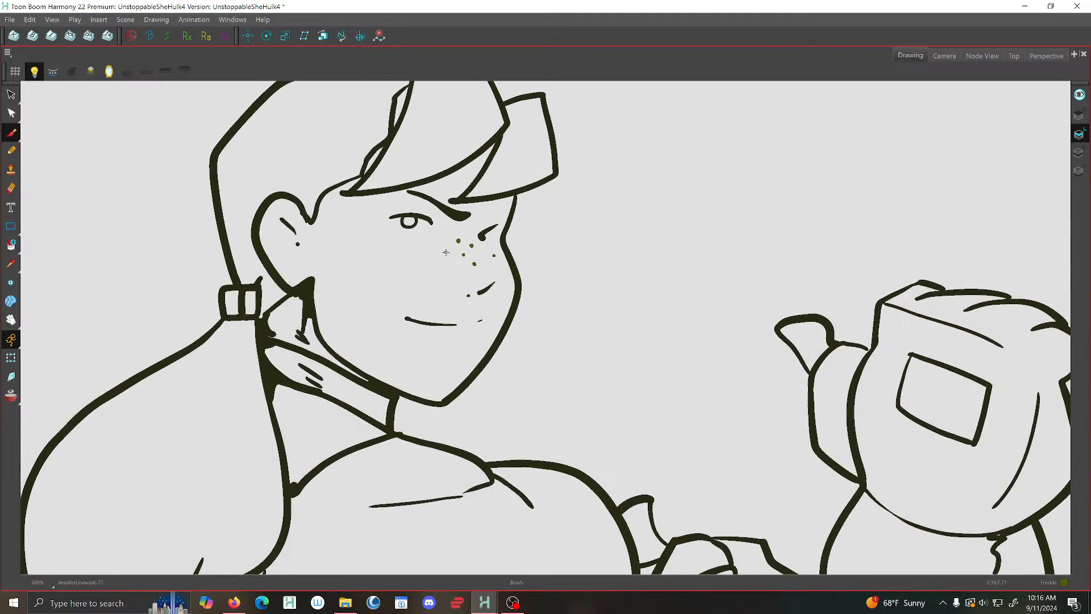
Complete the round-eyed smiling drawing with freckles across the near cheek, matching the adjacent drawing
key("f")
key("g")
left_click(420, 254)
key("f")
key("g")
key("f")
key("g")
key("f")
key("g")
key("f")
key("g")
key("f")
key("g")
Add the nose-bridge freckles on the adjacent smiling drawing with the slightly narrowed eye
key("g")
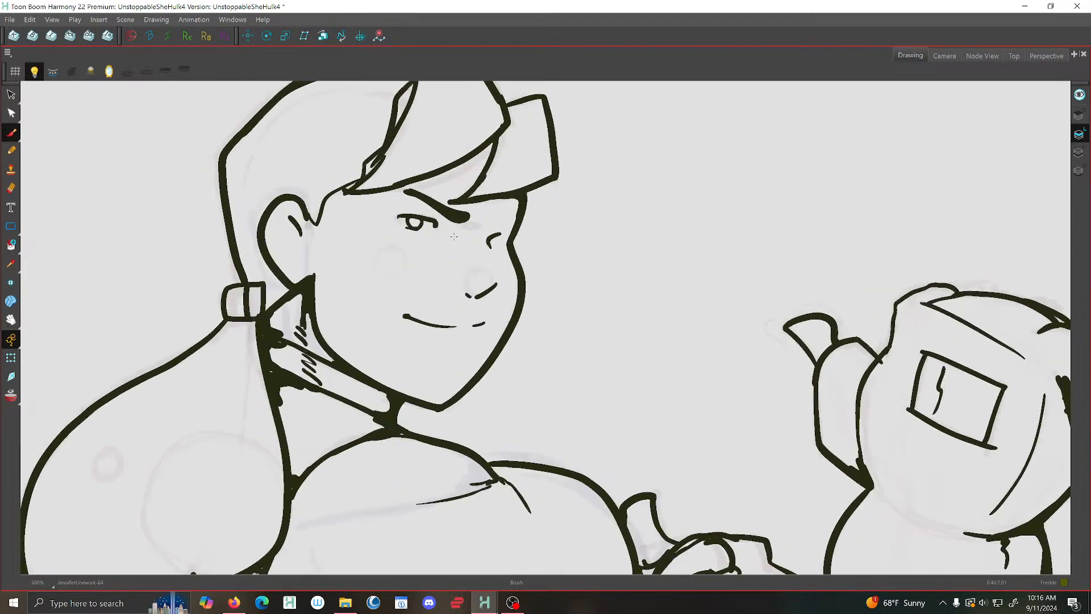
left_click(463, 239)
left_click(475, 244)
key("f")
key("g")
left_click(465, 253)
key("f")
key("g")
left_click(475, 262)
key("f")
Continue the freckles from the nose onto the near cheek of the narrowed-eye drawing
left_click(449, 249)
key("f")
key("g")
left_click(422, 250)
key("f")
key("g")
key("g")
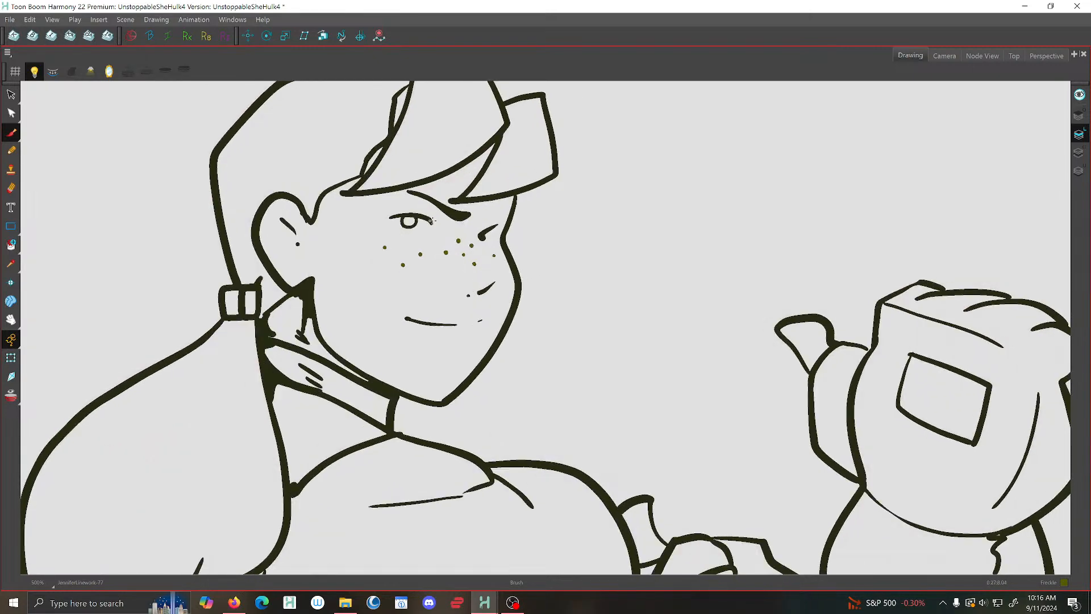
Add the freckles around the nose bridge on the smirking drawing with the steeply angled eyebrow
key("f")
key("f")
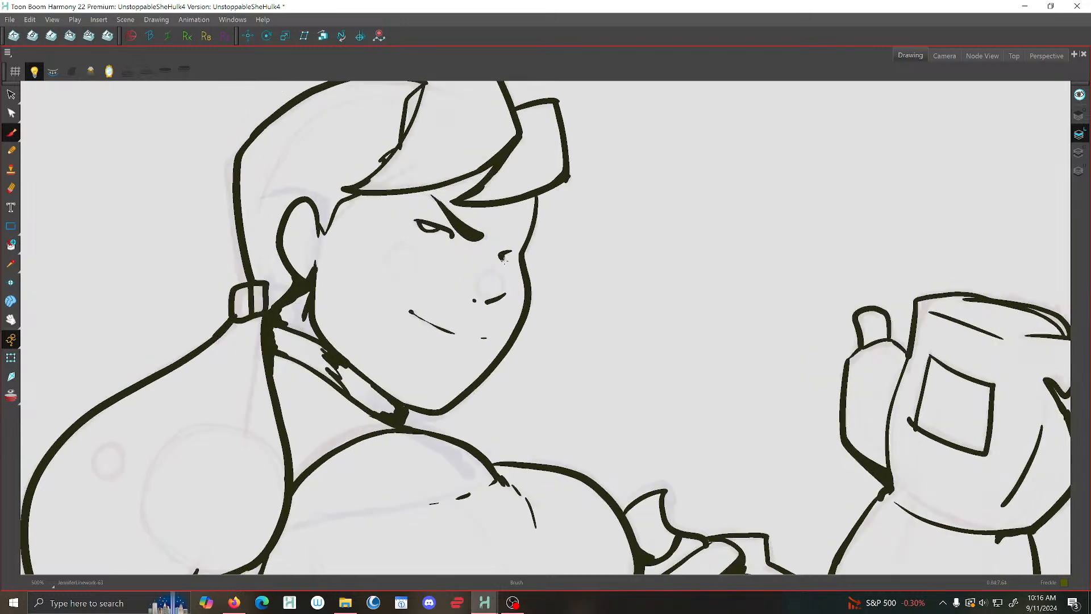
left_click(511, 273)
key("g")
key("f")
key("g")
key("f")
left_click(491, 254)
left_click(489, 275)
left_click(481, 266)
key("g")
key("f")
left_click(461, 262)
key("g")
key("f")
Add the near-cheek freckles under the eye on the smirking, angled-brow drawing
left_click(430, 254)
key("g")
key("f")
key("g")
key("f")
key("f")
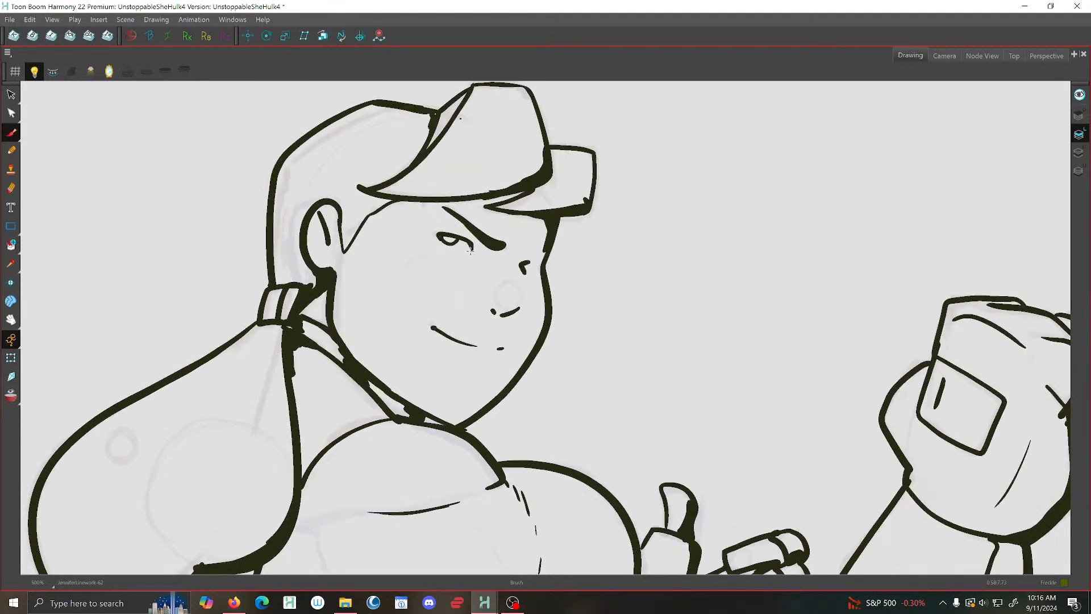
Add freckles across the nose bridge on the lowered-head smirking drawing, checking them against the neighbouring drawing
key("f")
key("g")
left_click(522, 282)
key("f")
left_click(506, 285)
key("g")
key("f")
left_click(494, 276)
key("g")
key("f")
Complete the lowered-head drawing with freckles under the near eye and on the far side of the nose
left_click(480, 270)
left_click(534, 299)
key("g")
key("f")
left_click(449, 263)
key("g")
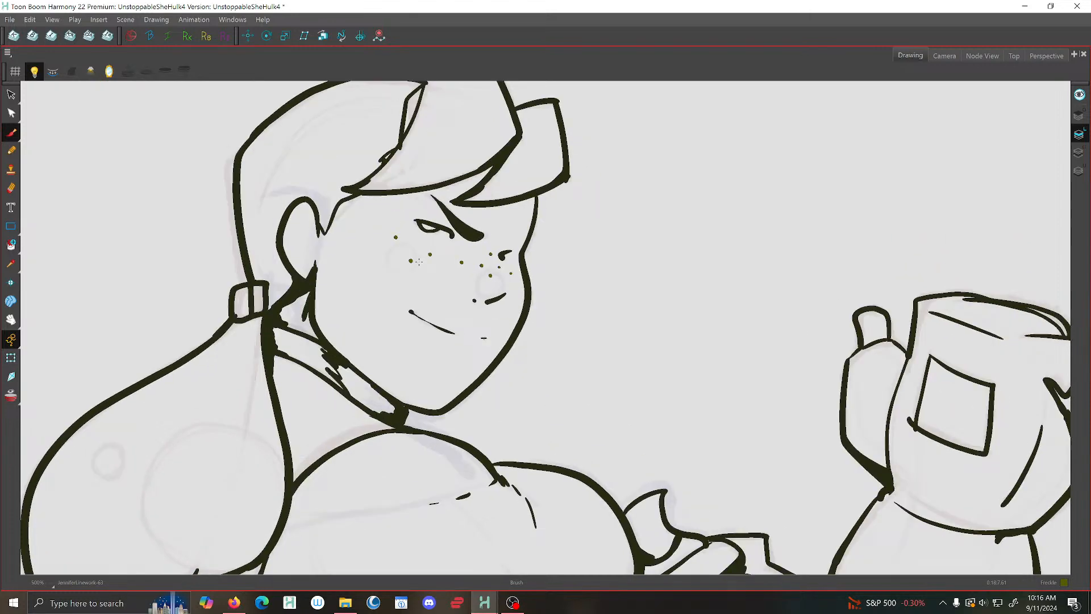
Thicken three freckles beside the nose on the angled-brow smirking drawing, and save the scene
left_click(482, 265)
left_click(490, 275)
left_click(462, 261)
scroll(464, 257, "down", 2)
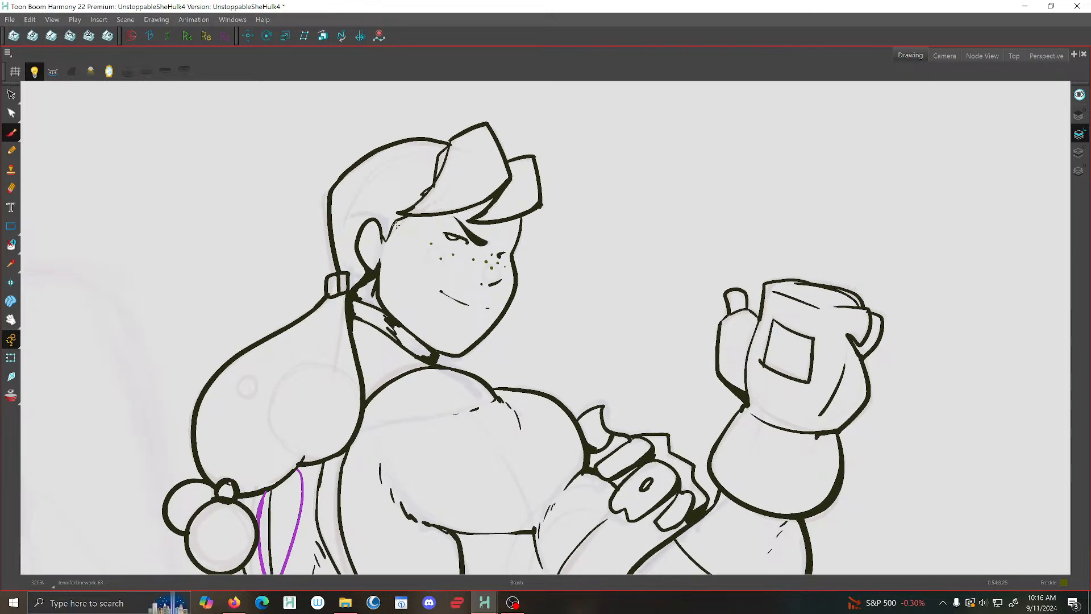
left_click(10, 20)
left_click(23, 88)
Thicken two freckles by the nose bridge on the closed-eye, head-down drawing, and save the scene
scroll(492, 305, "up", 2)
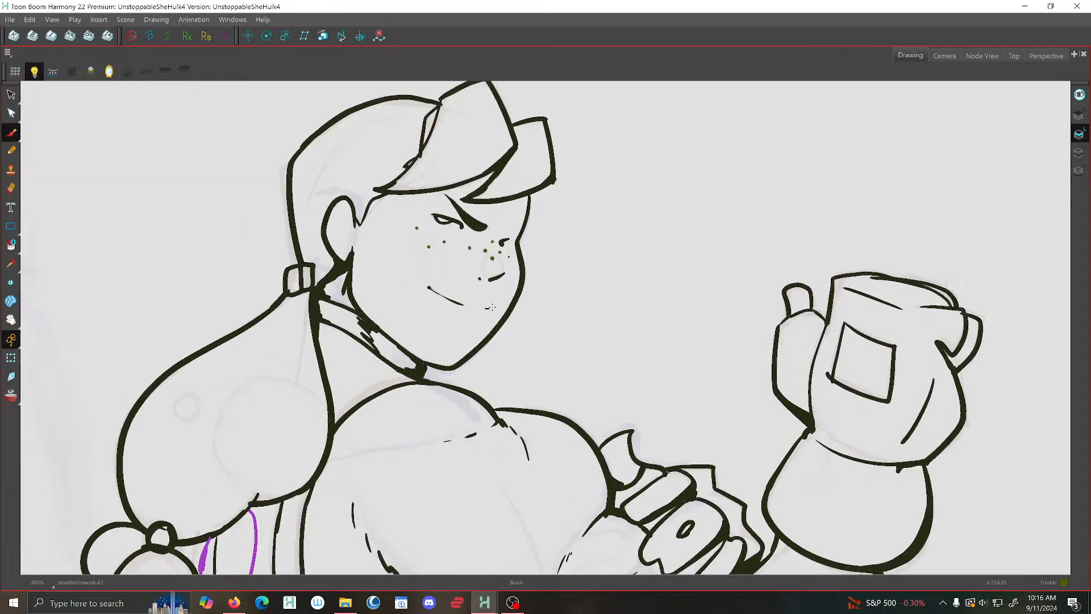
key("f")
key("f")
key("f")
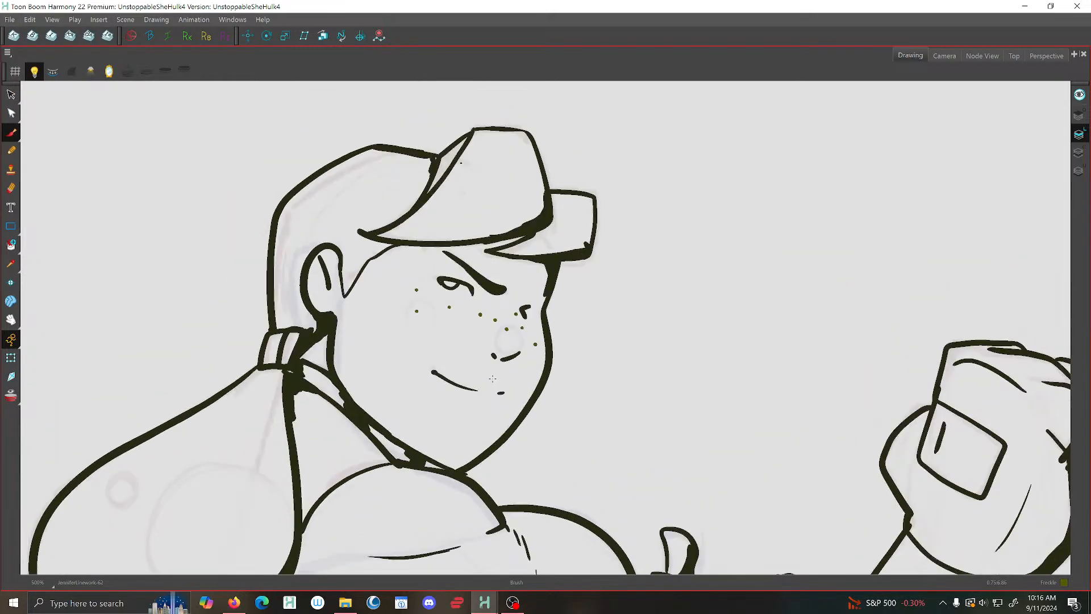
left_click(543, 329)
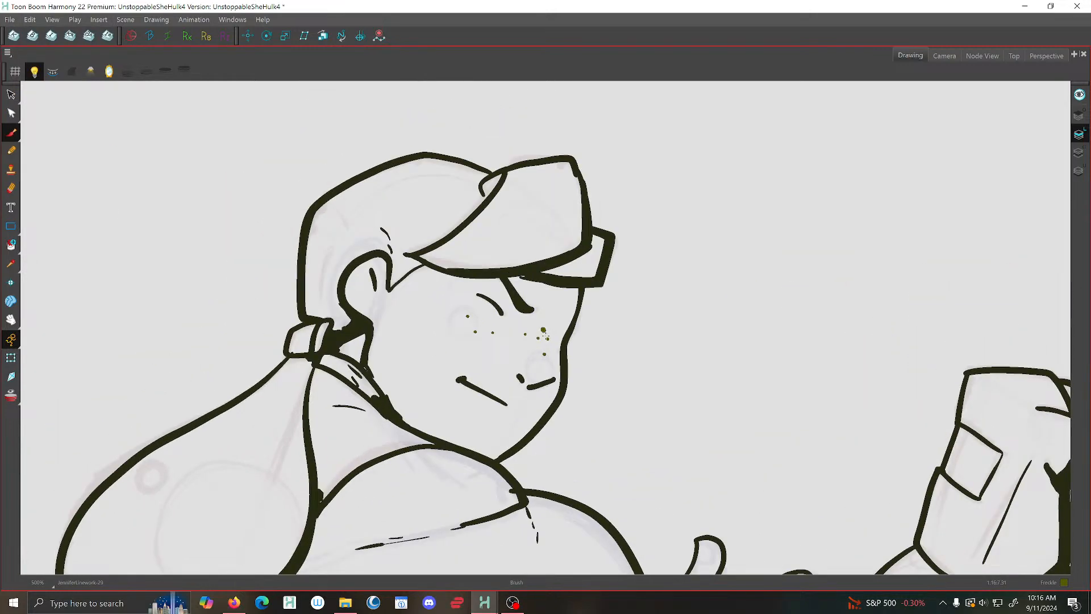
left_click(547, 338)
left_click(10, 19)
left_click(13, 91)
Thicken three freckles across the near cheek on the closed-eye, head-down drawing, and save the scene again
key("f")
key("g")
left_click(527, 334)
left_click(492, 332)
left_click(475, 331)
left_click(10, 20)
mouse_move(58, 59)
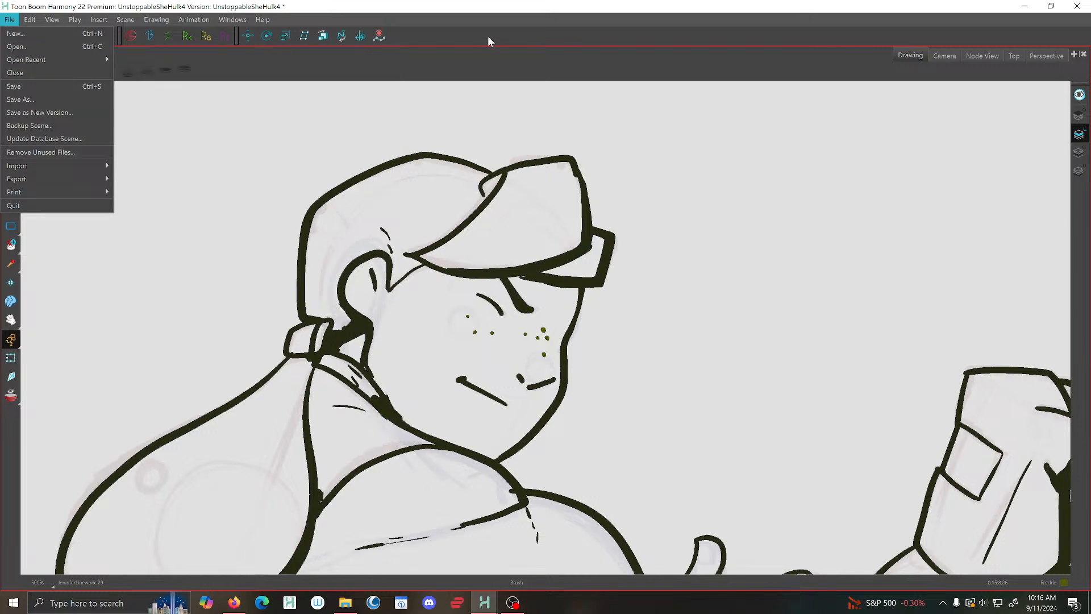
left_click(394, 39)
left_click(10, 19)
left_click(14, 86)
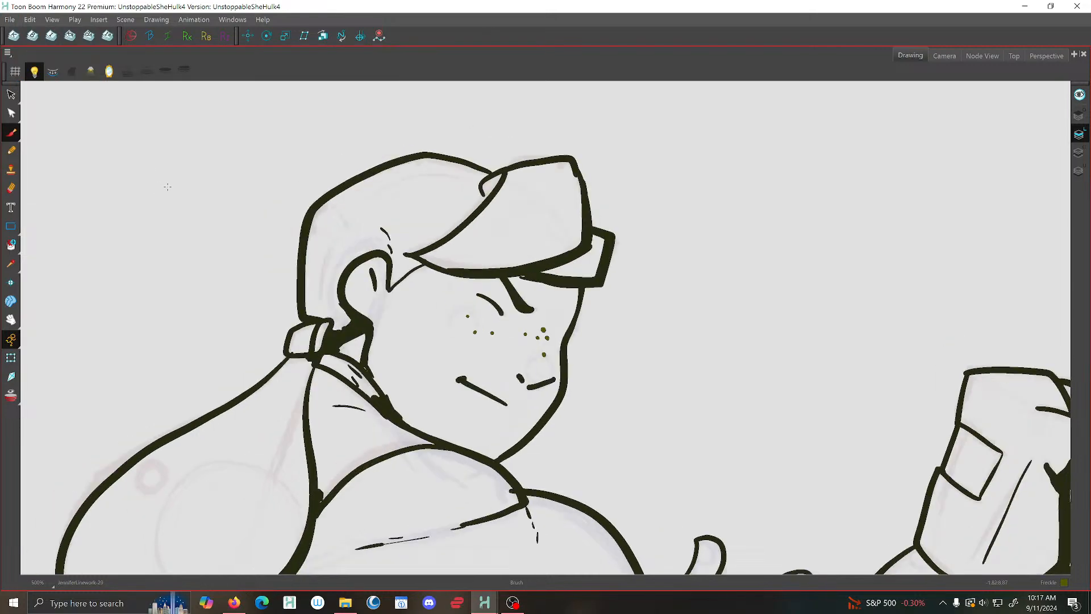
Dot four freckles beside the nose, below the angled brow, on the unmarked smirking drawing, matching the adjacent drawing
key("g")
key("f")
key("g")
key("f")
key("g")
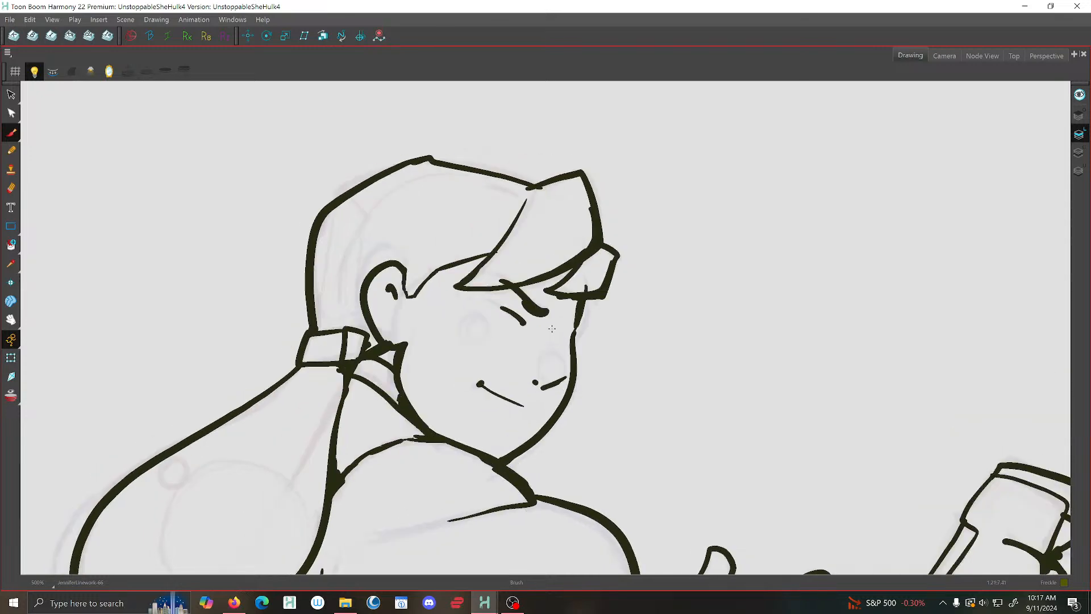
left_click(556, 336)
left_click(560, 345)
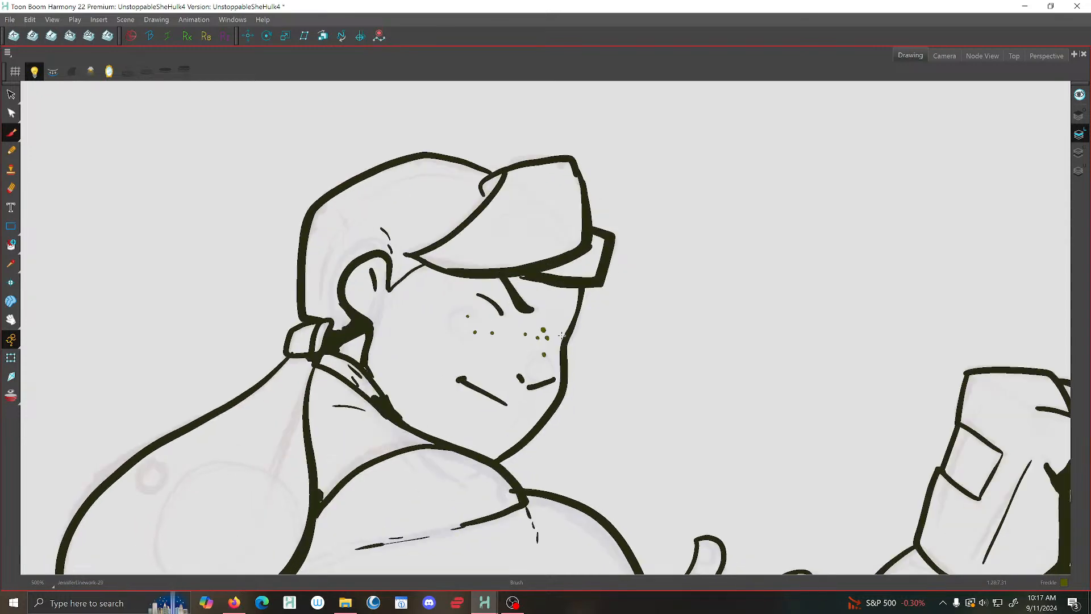
left_click(549, 345)
left_click(559, 359)
Complete the smirking drawing with freckles across the near cheek below the eye
left_click(539, 341)
left_click(507, 336)
left_click(479, 319)
key("period")
key("comma")
key("period")
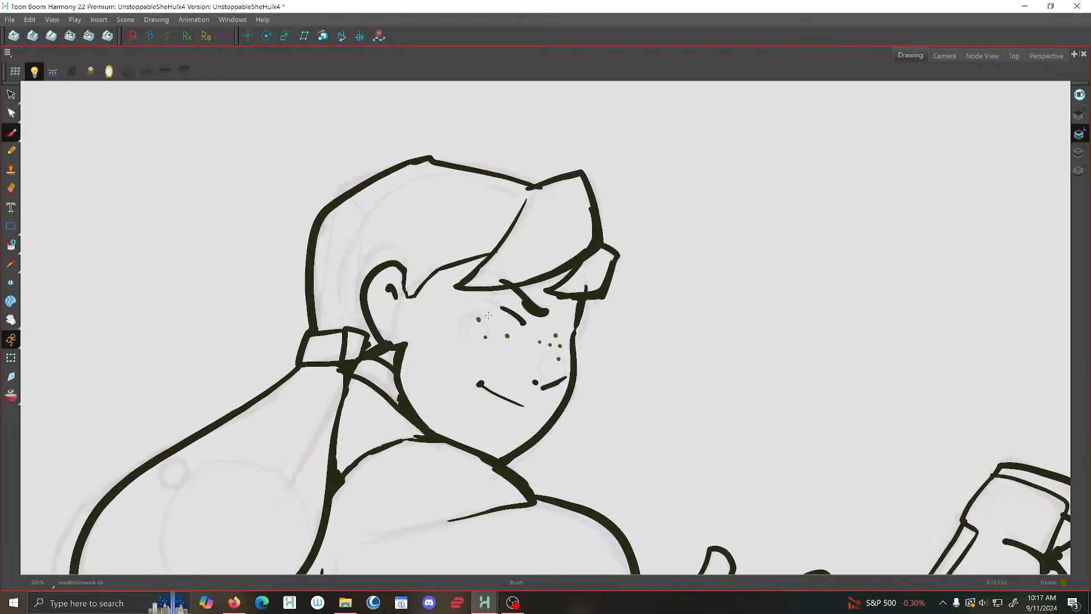
Touch up the near-cheek freckles on the following closed-eye profile drawing, and save the scene
left_click(542, 345)
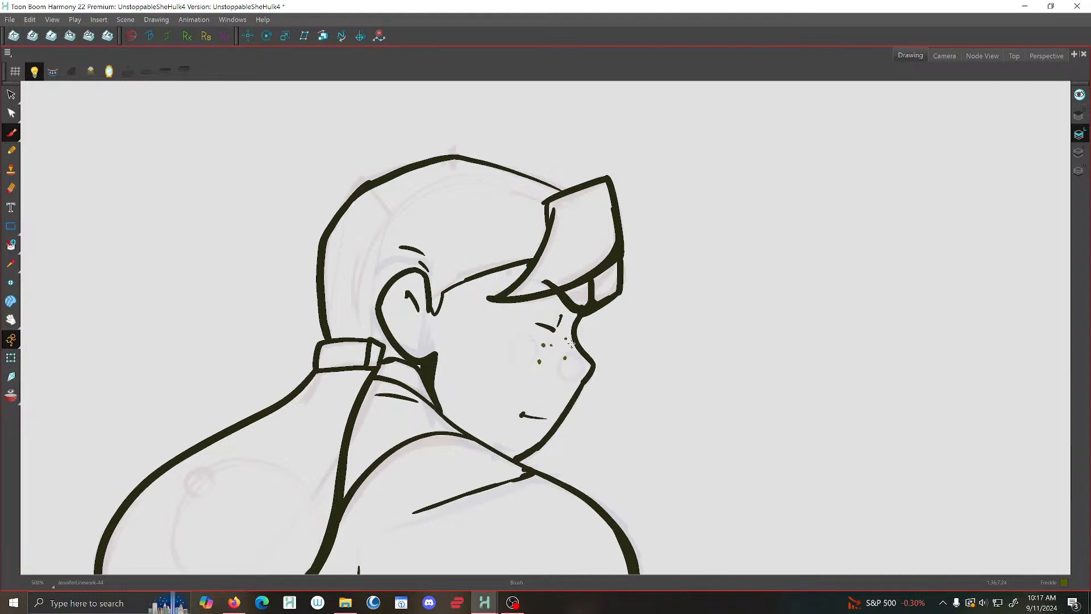
left_click(10, 19)
left_click(20, 86)
left_click(10, 19)
left_click(20, 86)
Dot three freckles on the cheek behind the nose on the unmarked drawing of the head turning away
key("g")
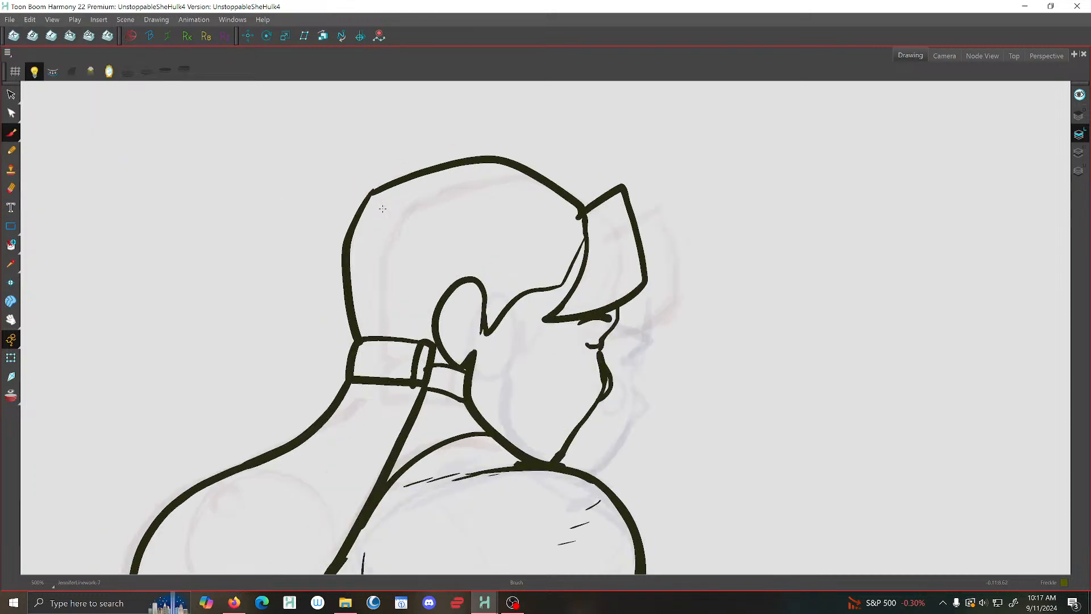
key("f")
key("g")
left_click(591, 362)
left_click(590, 381)
left_click(579, 384)
Dot two freckles near the cheek's outer edge on the further turned-away head drawing, and save the scene
key("g")
left_click(637, 411)
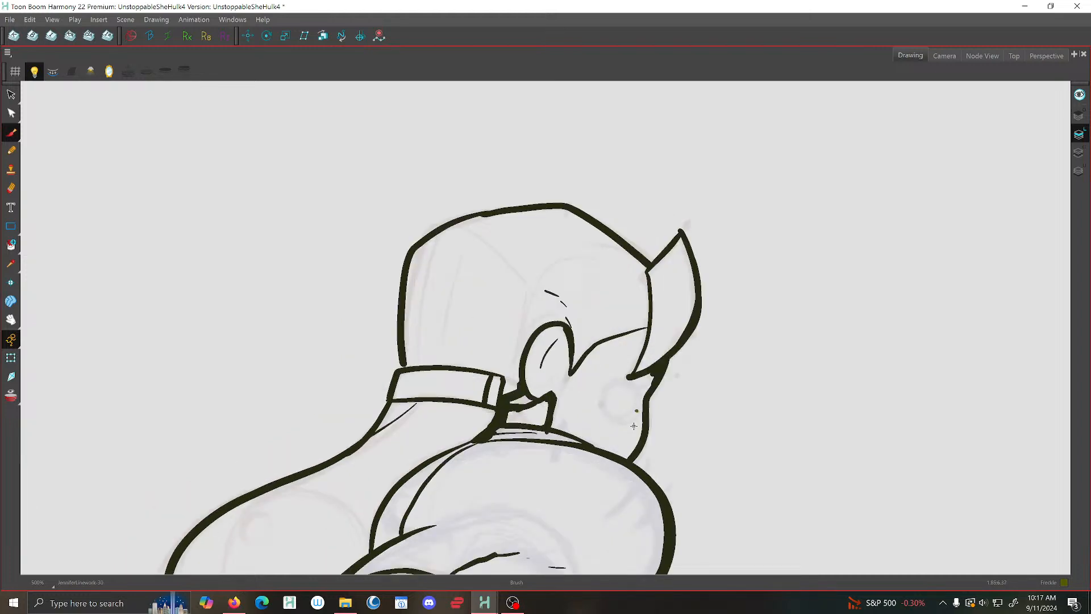
key("g")
left_click(10, 20)
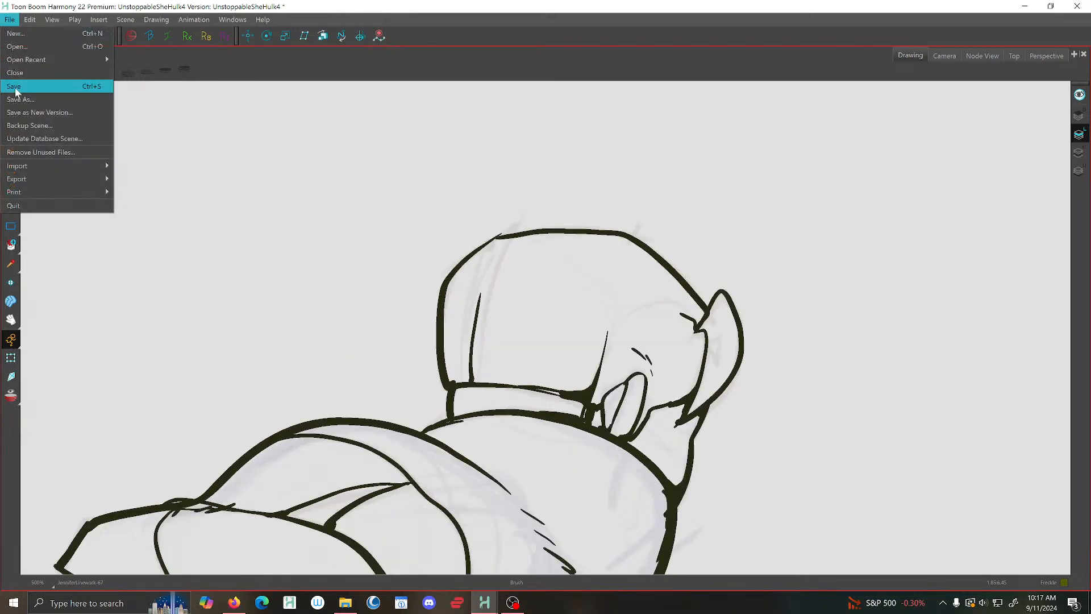
left_click(15, 88)
Advance to the next hunched back-view drawing, and save the scene again
scroll(404, 171, "down", 2)
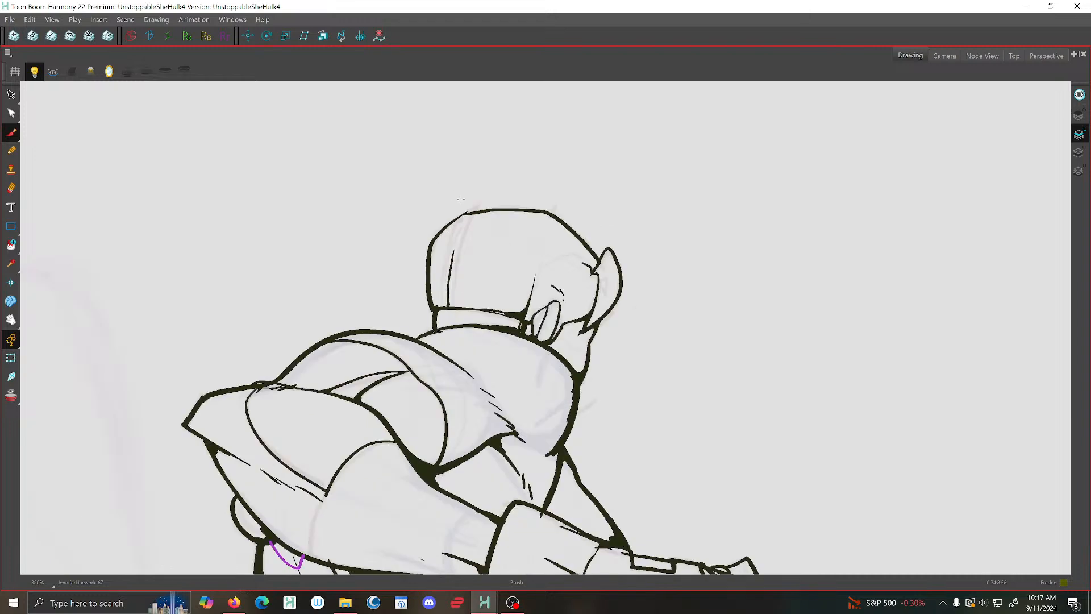
left_click(10, 19)
key("Escape")
scroll(499, 267, "down", 2)
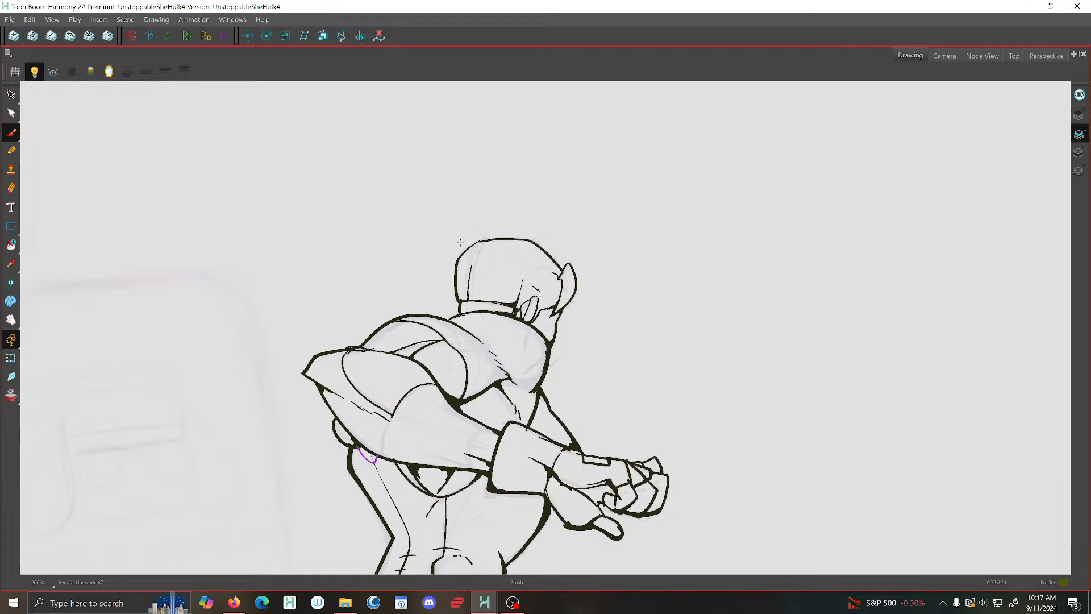
left_click(10, 19)
left_click(23, 80)
key("period")
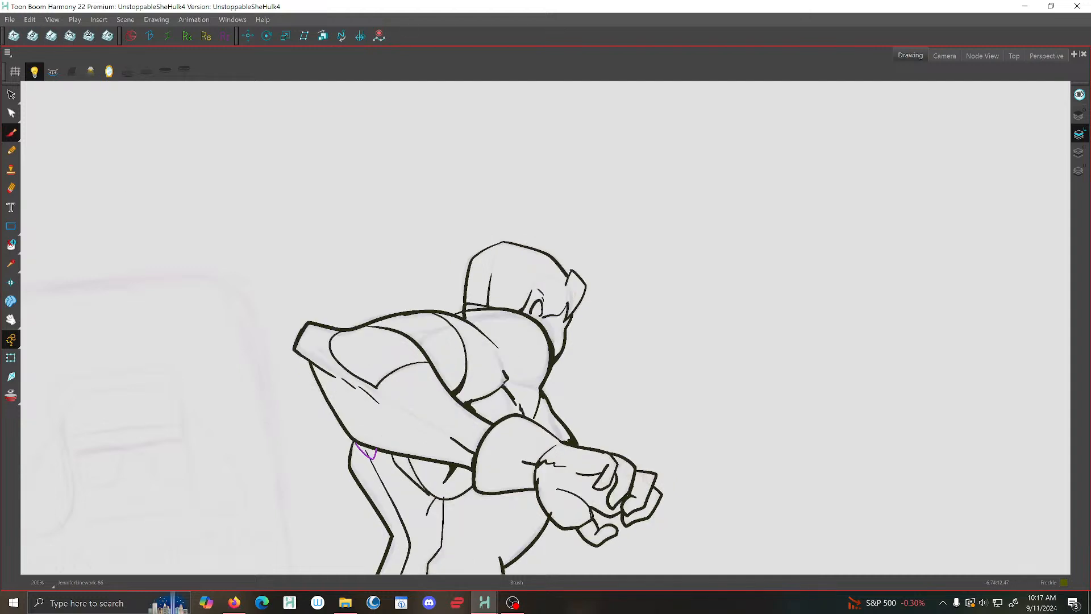
left_click(9, 19)
left_click(12, 86)
Close the gap between the base of the ear and the hairline on the hunched back-view drawing, using the Line colour
key("2")
key("2")
key("2")
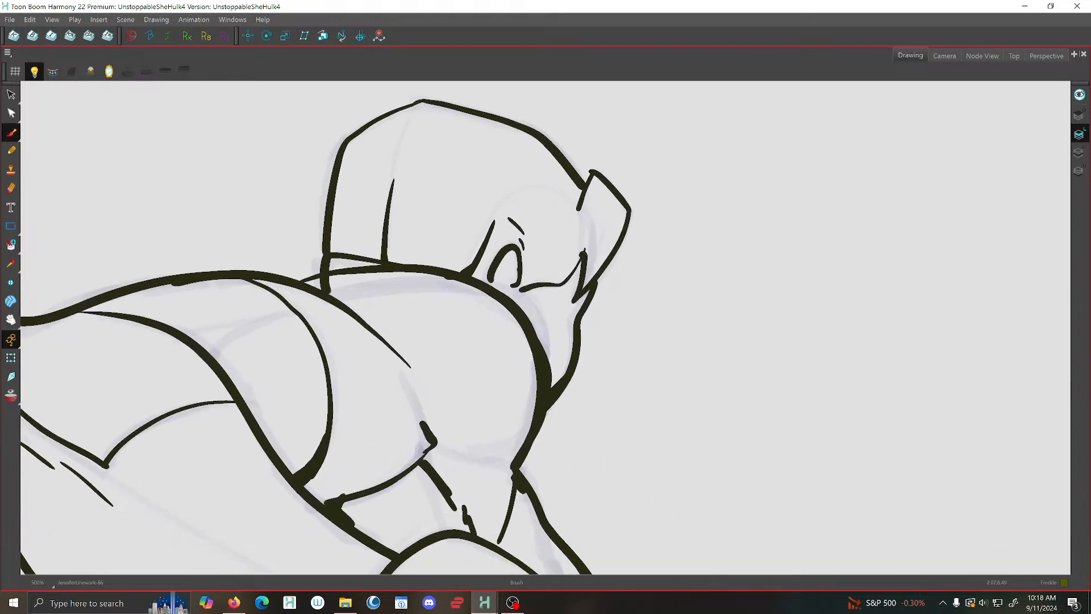
left_click(513, 283)
left_click_drag(513, 284, 530, 289)
scroll(490, 284, "down", 2)
scroll(537, 285, "up", 3)
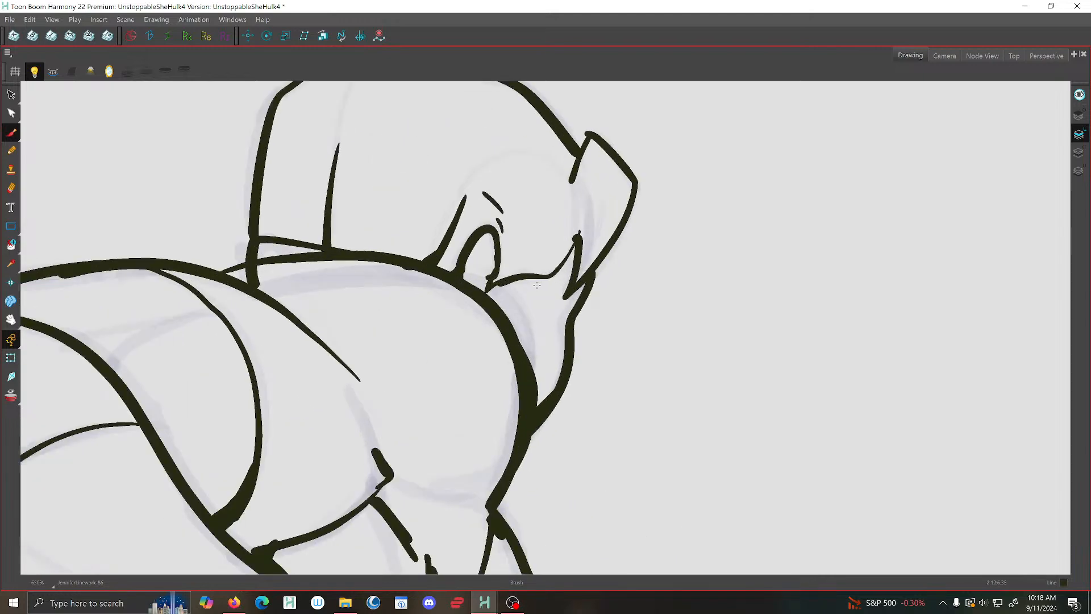
scroll(537, 286, "down", 3)
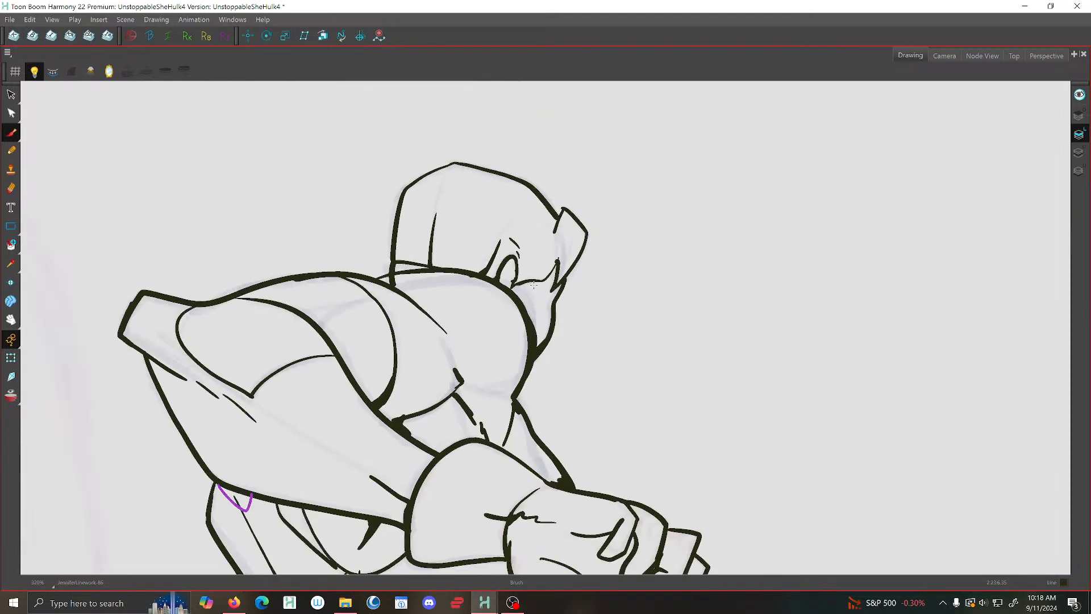
scroll(433, 286, "up", 1)
Cut away the hair line's overshoot below the shoulder contour on the hunched drawing, and save the scene
left_click_drag(11, 94, 51, 104)
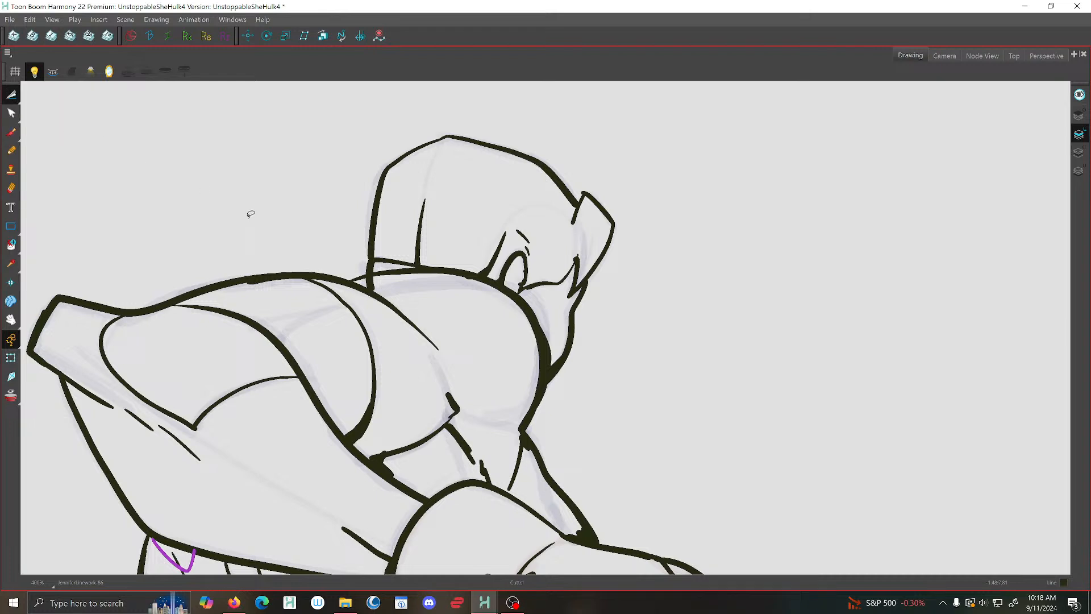
left_click(9, 19)
left_click(12, 100)
Fill in the corner where the jawline meets the shoulder contour on the hunched drawing with the Brush
left_click(11, 132)
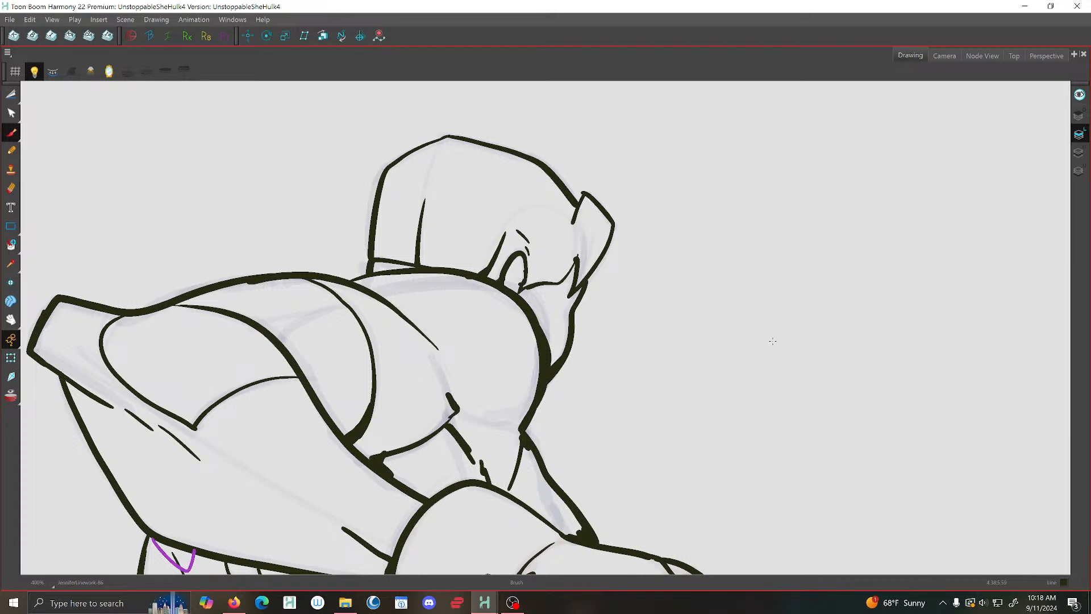
scroll(642, 278, "down", 2)
scroll(581, 296, "up", 1)
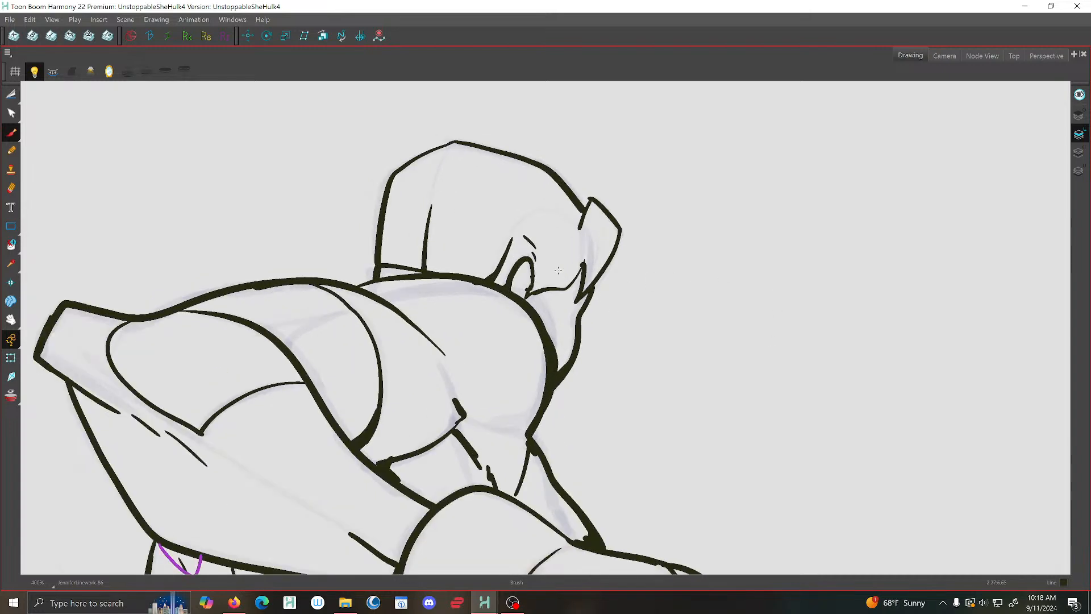
scroll(581, 295, "down", 1)
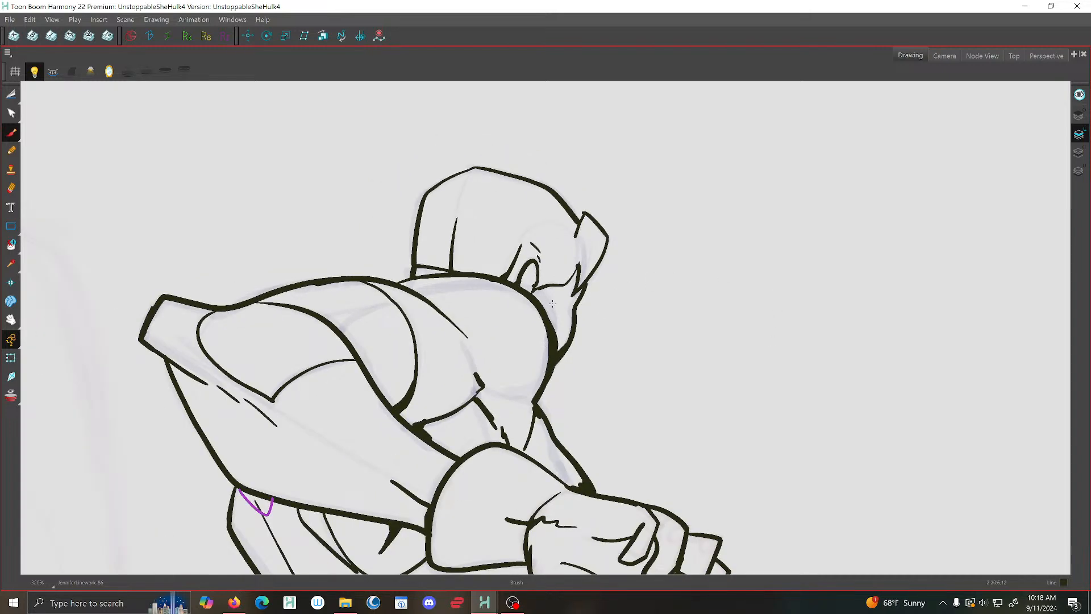
scroll(553, 304, "up", 2)
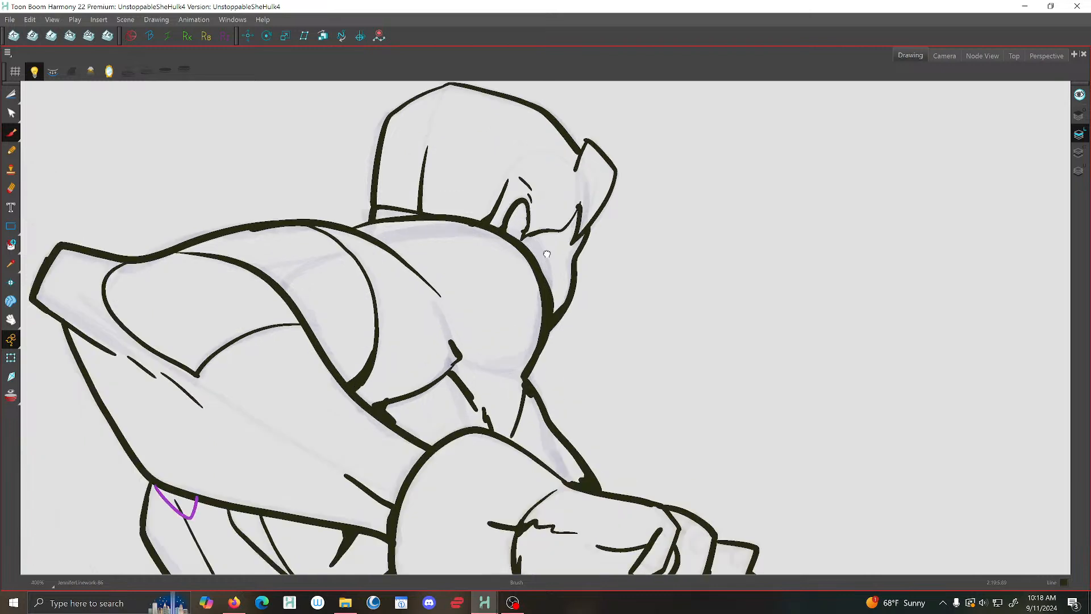
left_click_drag(551, 312, 556, 310)
Compare the hunched drawing with its neighbours and try a curved strap line across the upper back
key("f")
key("g")
key("f")
key("f")
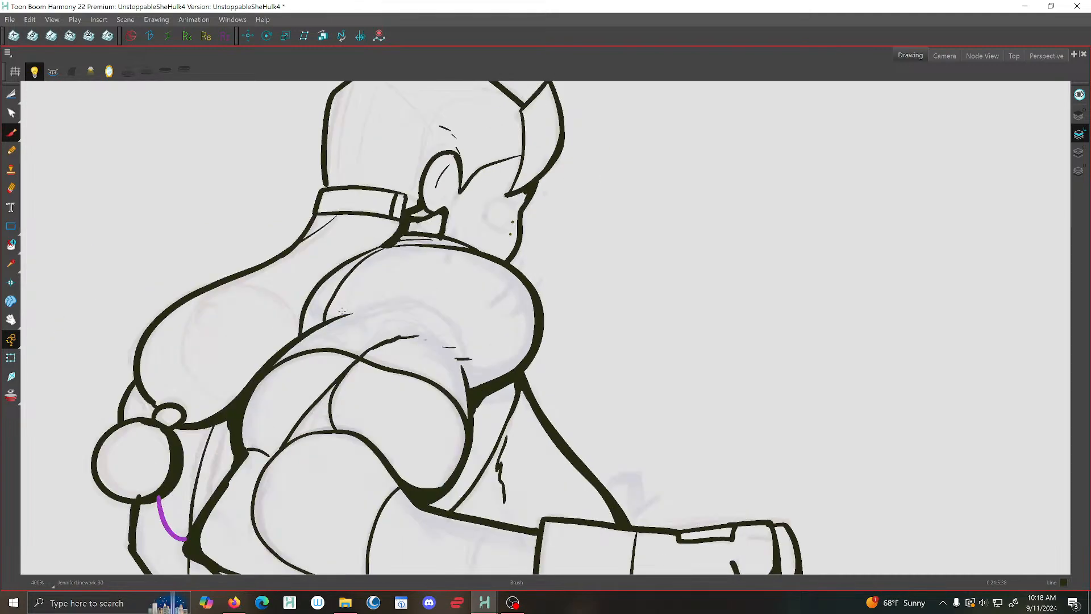
key("g")
key("g")
key("f")
key("g")
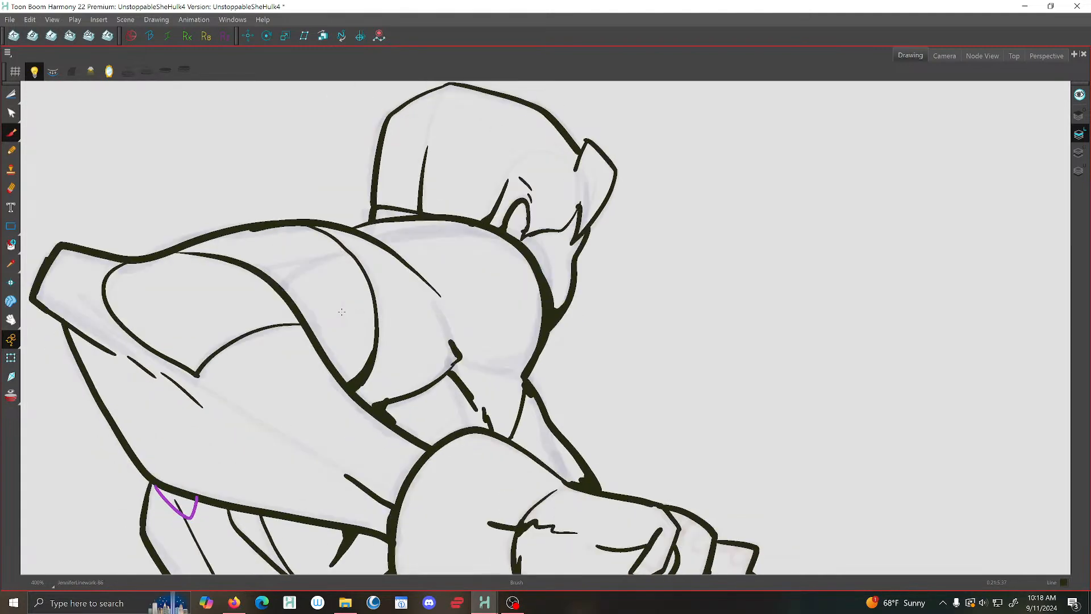
left_click_drag(348, 253, 279, 285)
key("ctrl+z")
Draw two curved strap lines fanning out from one point across the hunched drawing's upper back, and save the scene
scroll(330, 258, "up", 1)
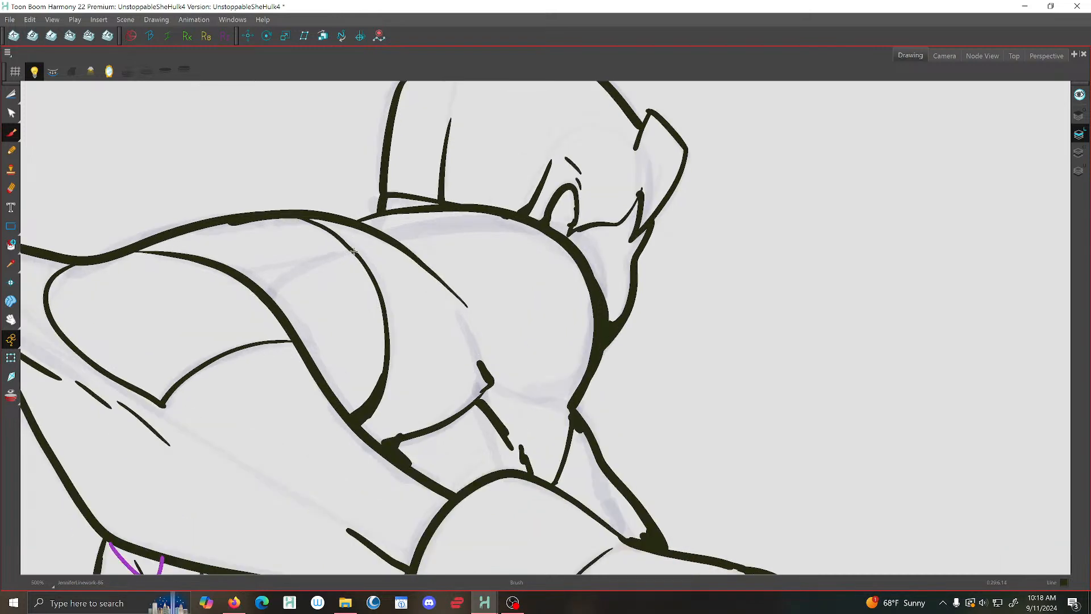
mouse_move(349, 251)
left_mouse_down()
mouse_move(320, 261)
mouse_move(271, 297)
left_mouse_up()
left_click_drag(349, 251, 283, 257)
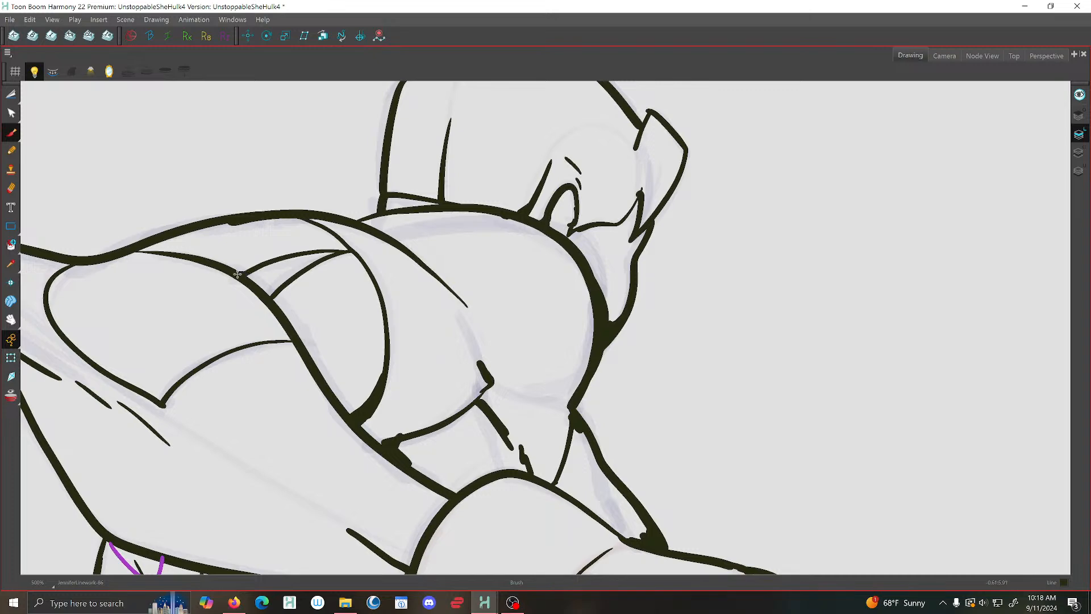
scroll(156, 261, "down", 3)
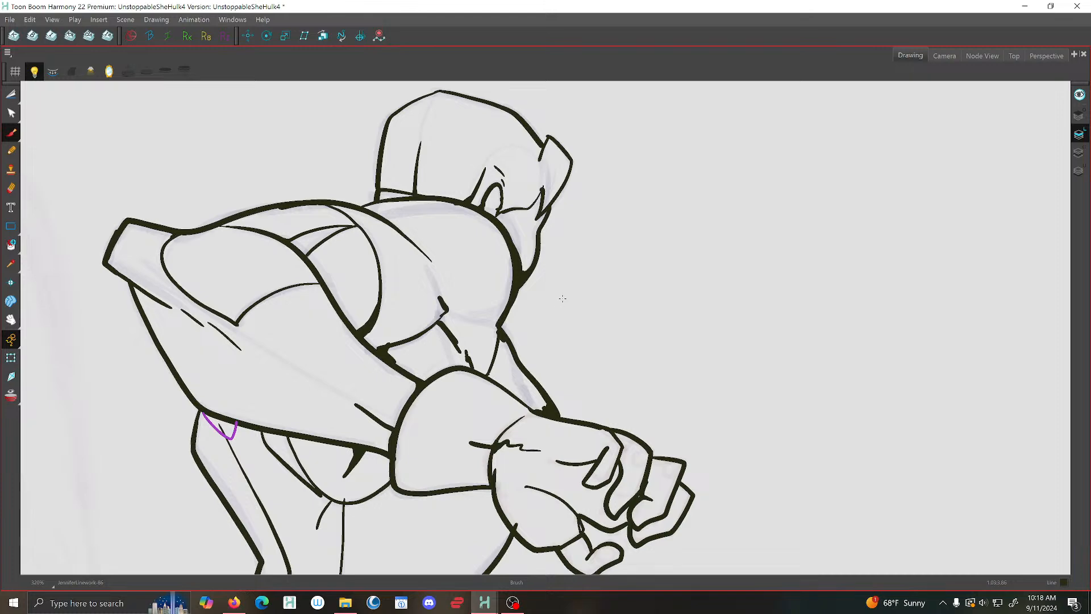
scroll(563, 298, "down", 2)
key("g")
key("f")
key("f")
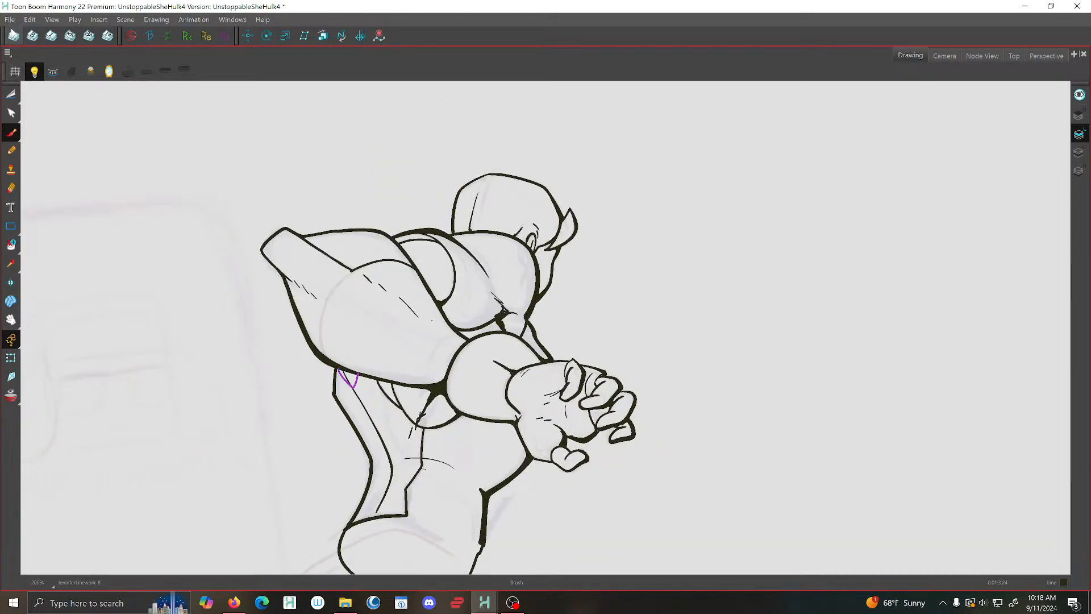
left_click(10, 19)
left_click(72, 110)
Advance past the back-view drawings to the freckled front-facing drawing with parted lips and raised arm, and save the scene
key("g")
key("g")
key("g")
key("g")
key("g")
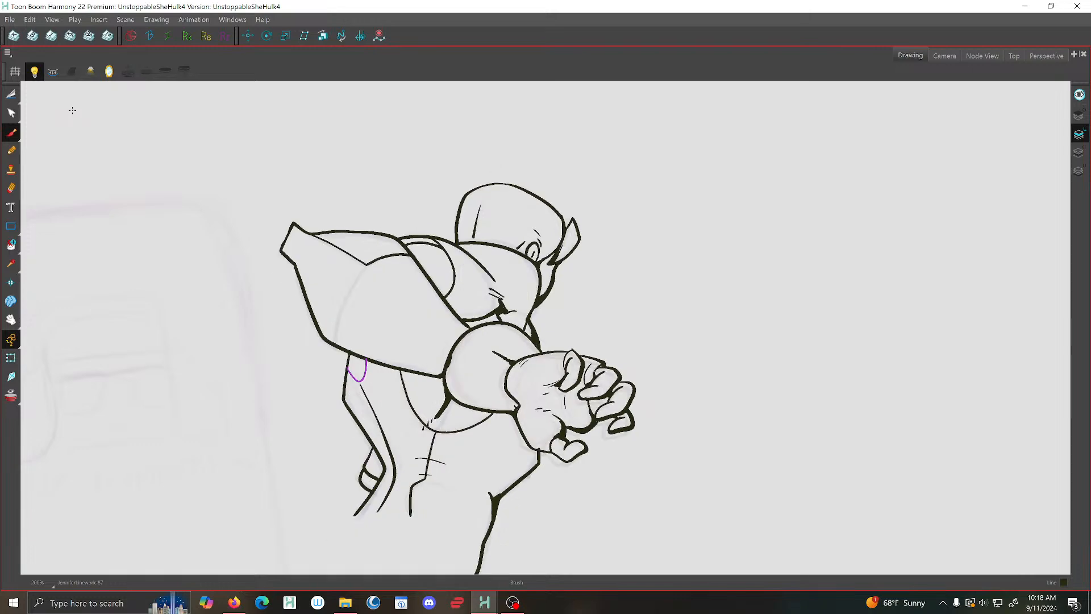
key("g")
key("g")
key("g")
key("g")
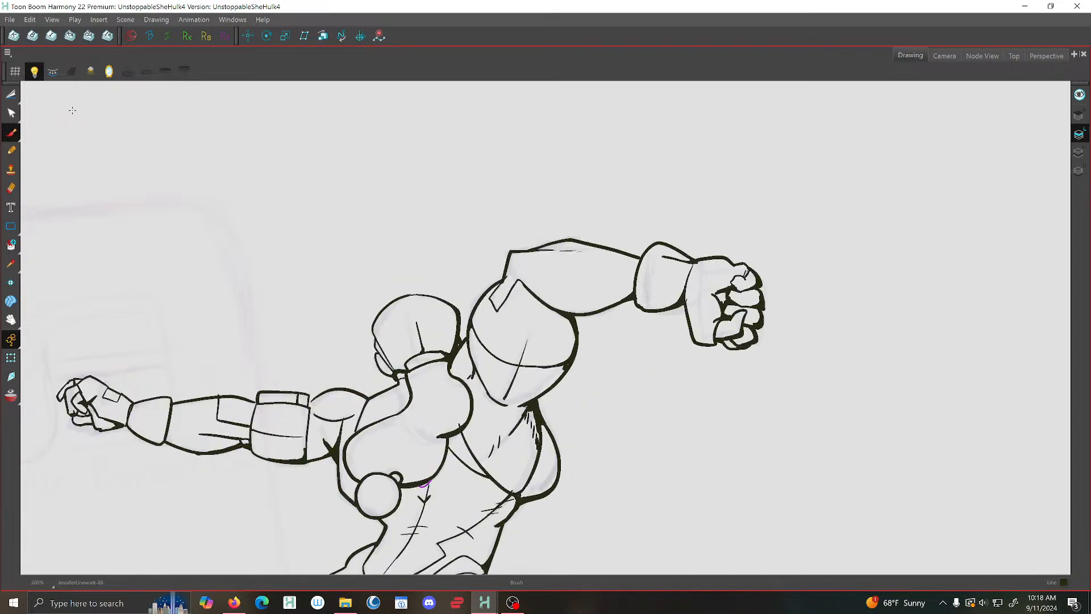
key("g")
key("g")
key("g")
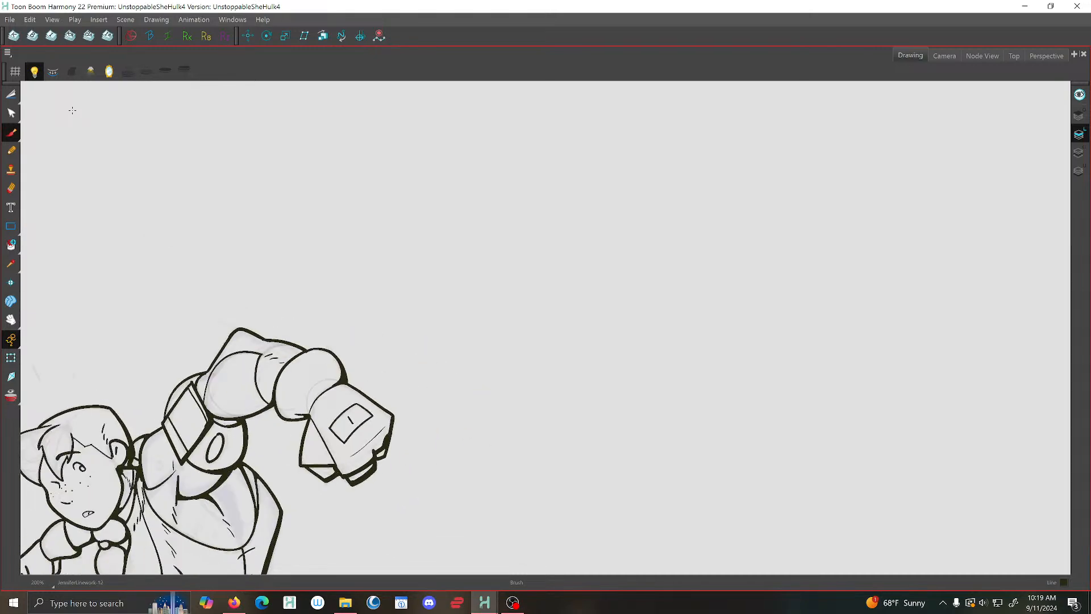
left_click_drag(85, 449, 457, 305)
key("2")
key("2")
key("2")
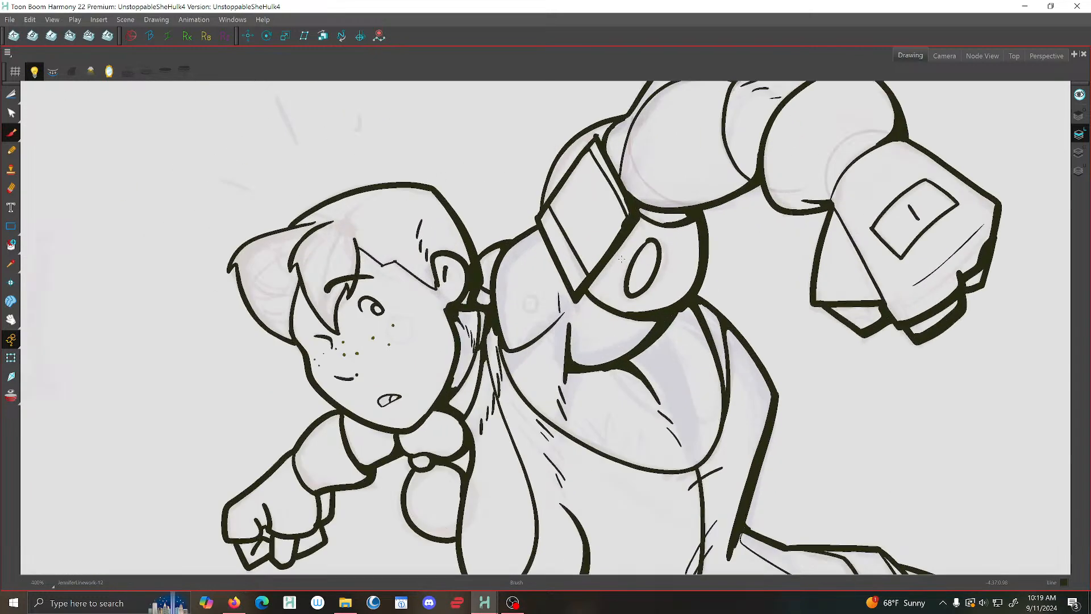
left_click(9, 19)
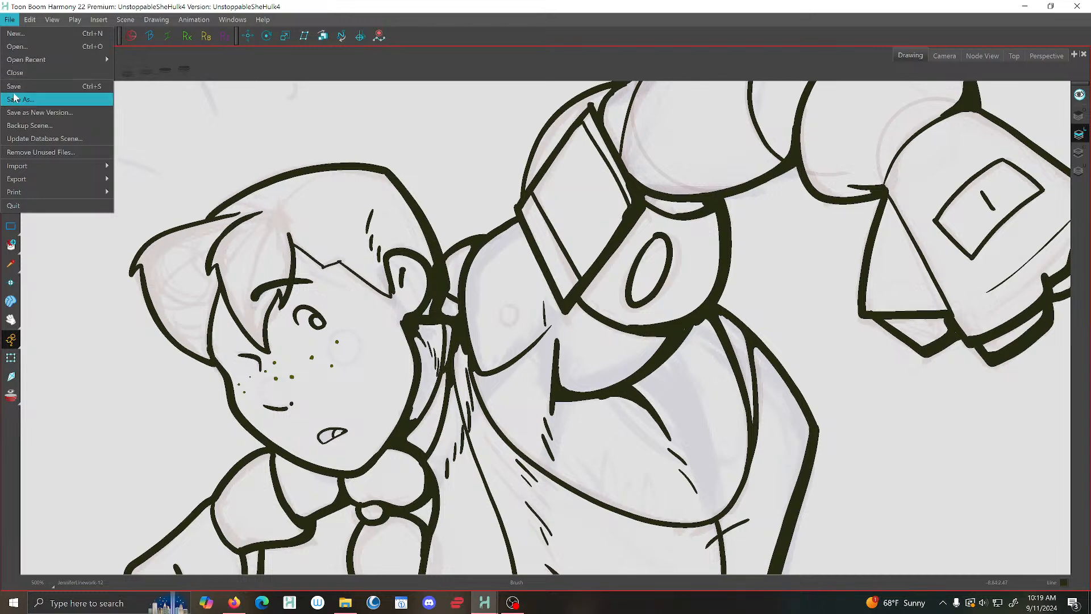
left_click(14, 87)
Place three freckles on the scowling drawing, two beside the nose and one below the visible eye, matching the neighbouring freckled drawing
left_click_drag(346, 342, 528, 270)
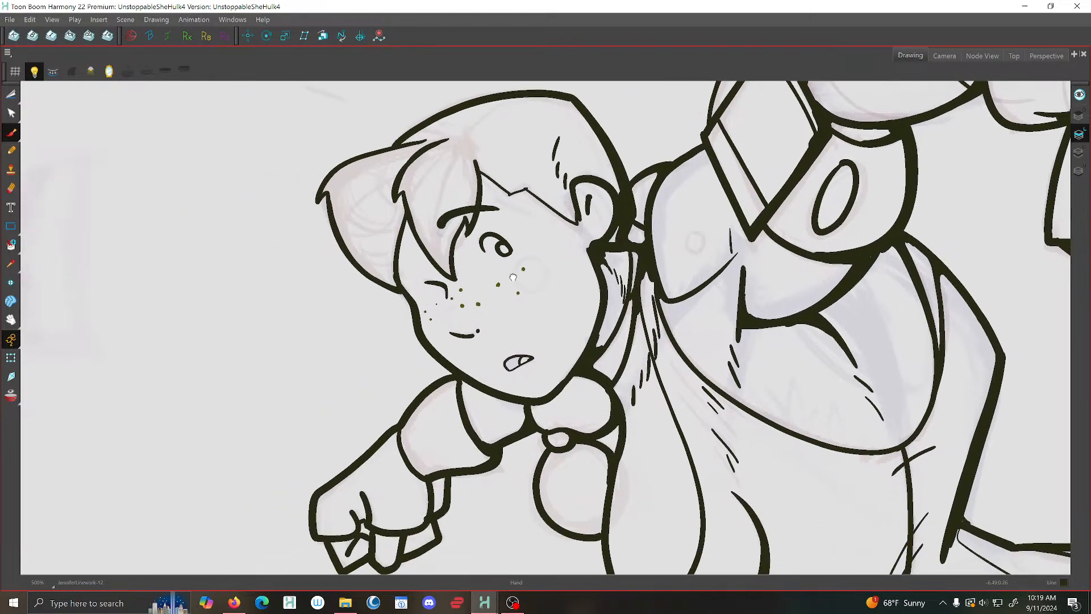
key("2")
left_click_drag(459, 297, 350, 272)
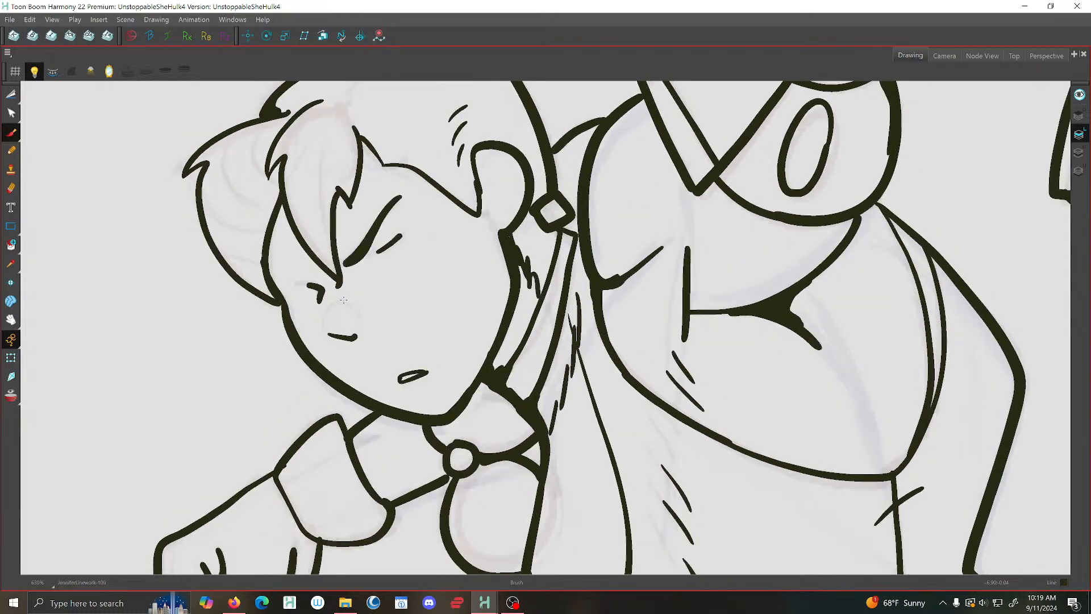
left_click(365, 296)
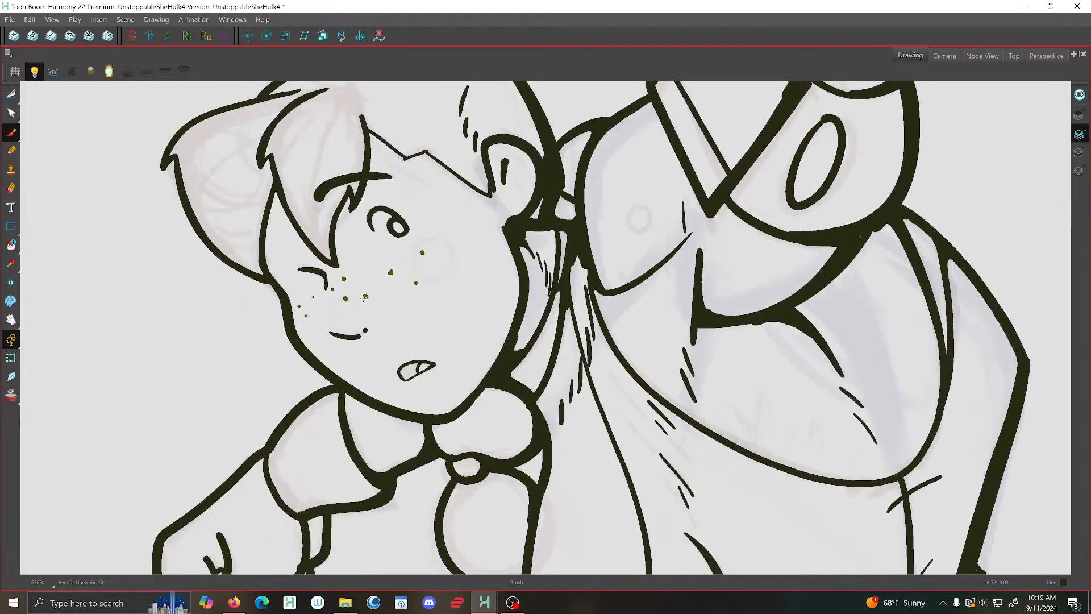
key(".")
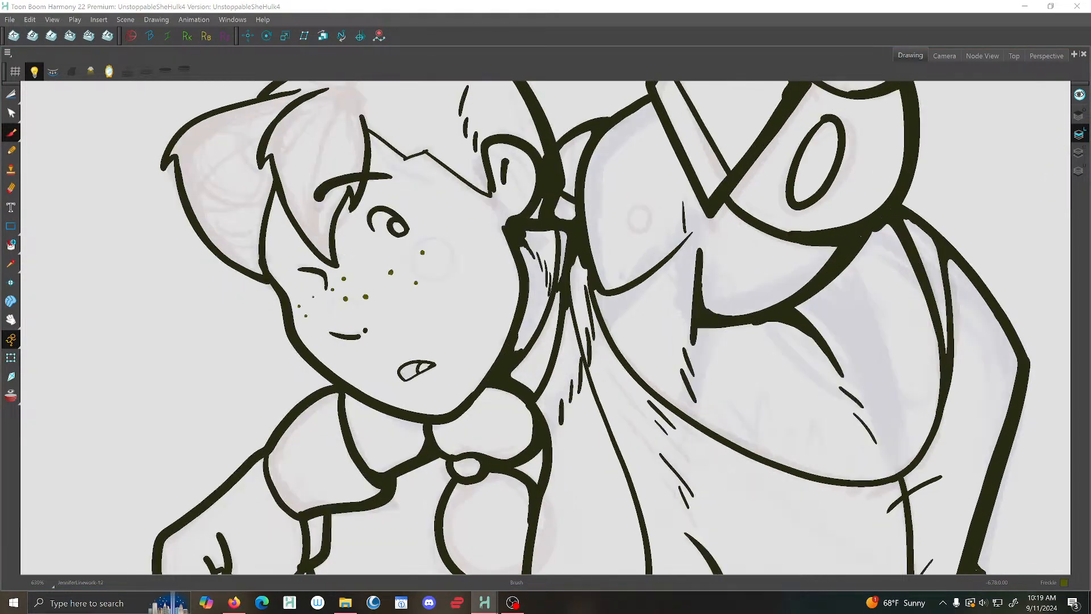
key(".")
key(".")
key(".")
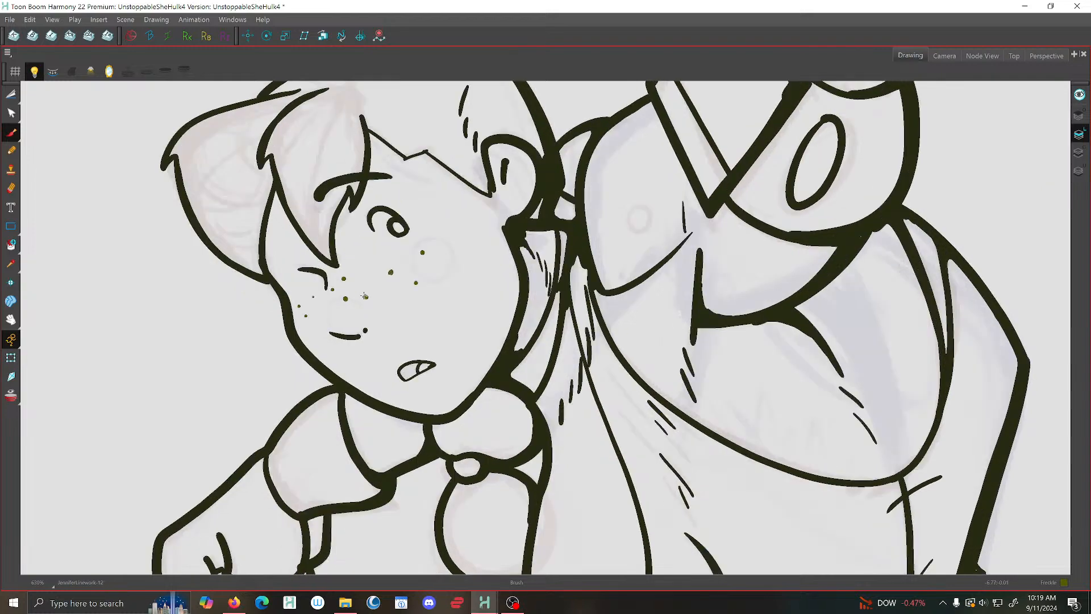
key(".")
key(".")
key(".")
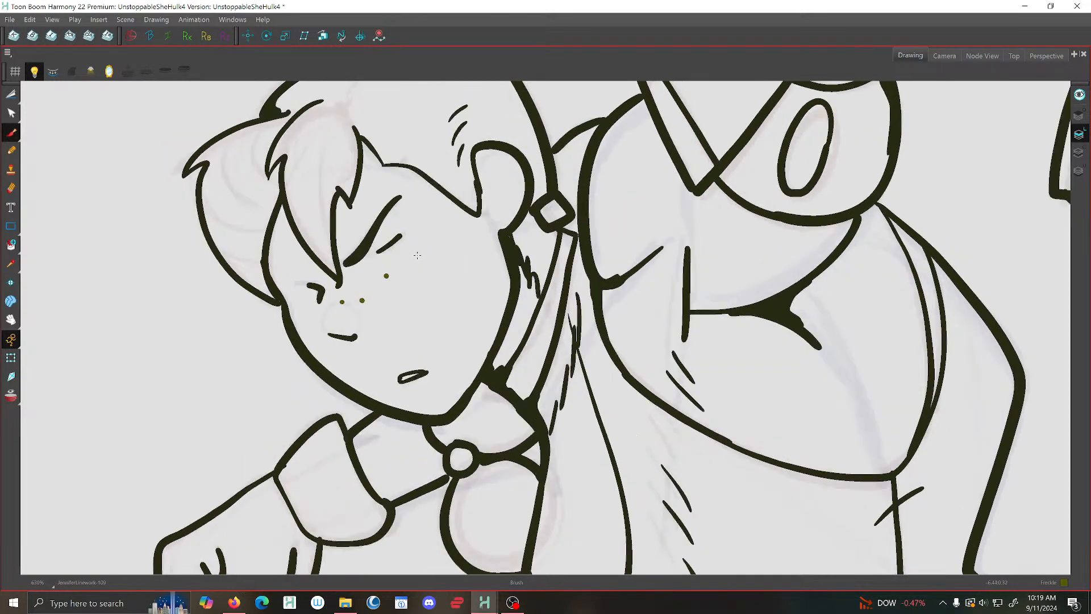
Add two outer-cheek freckles and one at the nose bridge on the scowling drawing, matching the neighbouring drawing
key(".")
key(".")
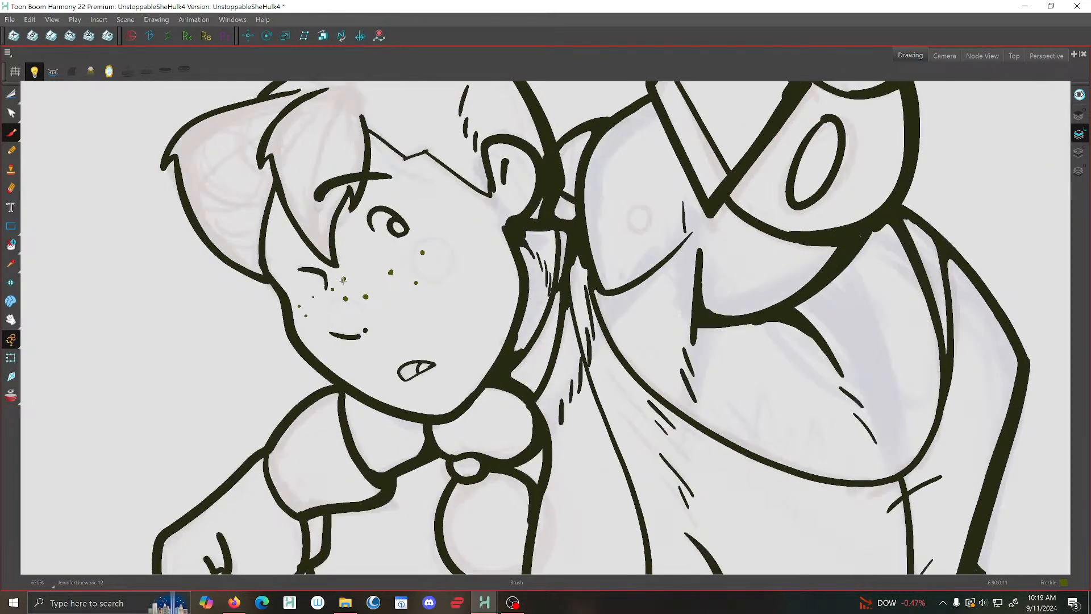
key(".")
key(".")
key(".")
key(".")
left_click(328, 294)
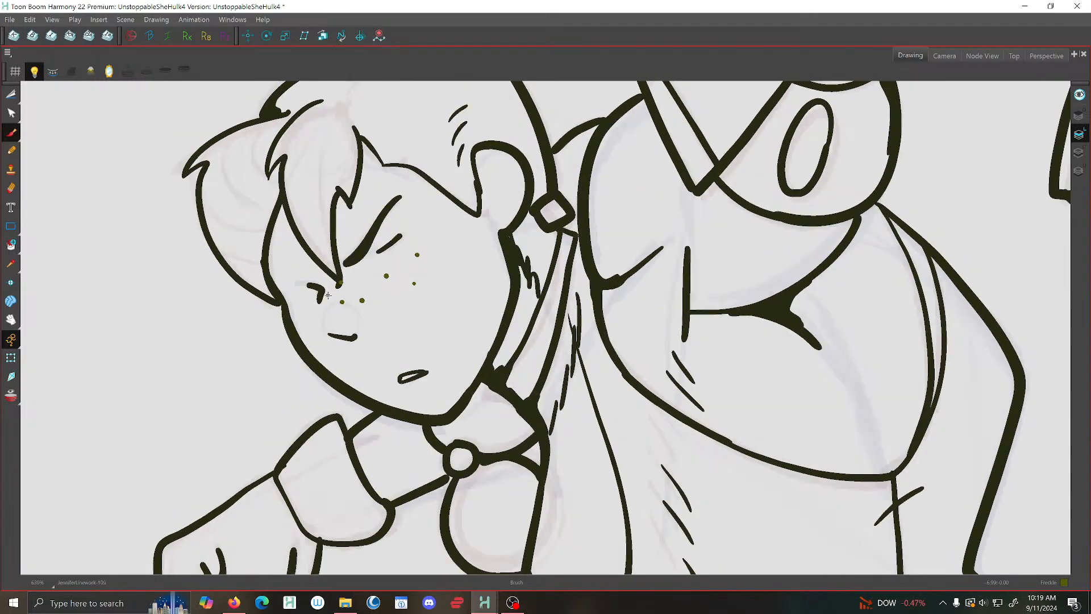
Add three small freckles on the scowling drawing's far cheek and save the scene
key(".")
key(".")
left_click(295, 310)
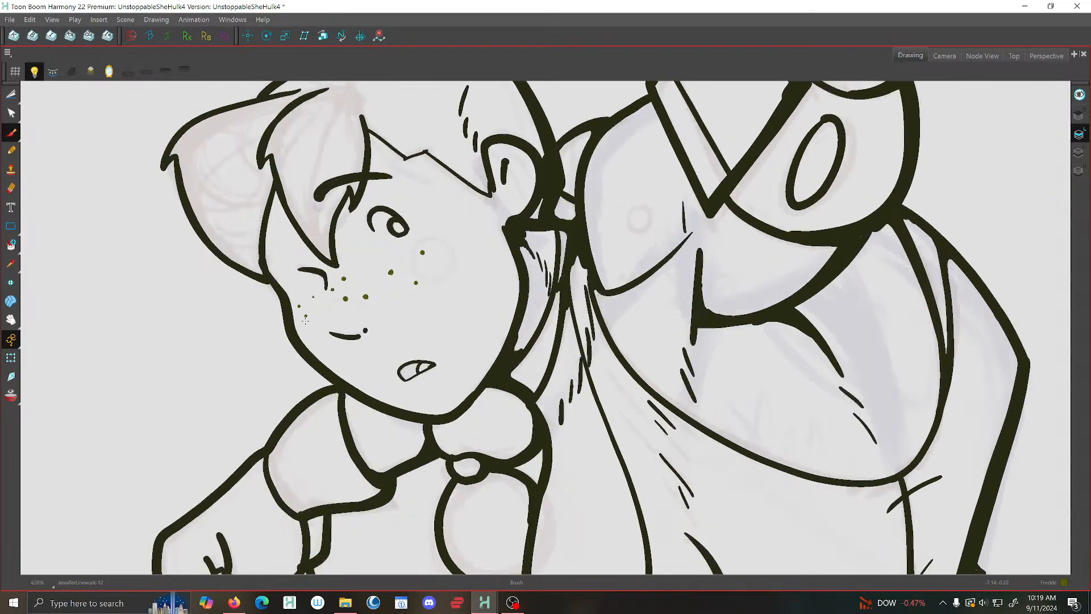
key(".")
key(".")
left_click(304, 322)
left_click(10, 19)
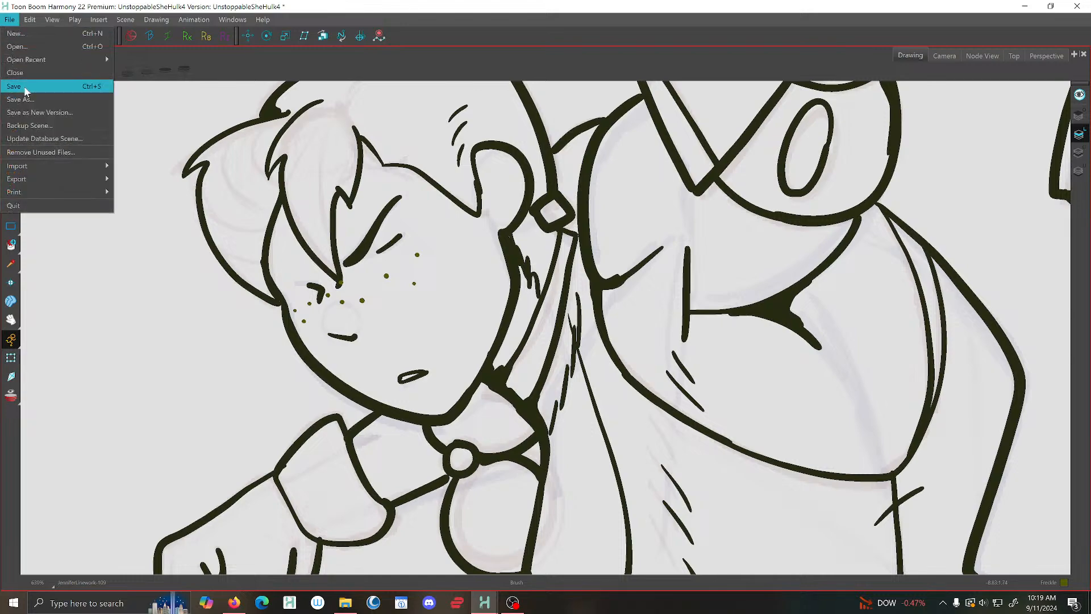
left_click(60, 107)
On the following round-eyed drawing, place freckles across the near cheek and over the nose to match the scowling drawing
key(".")
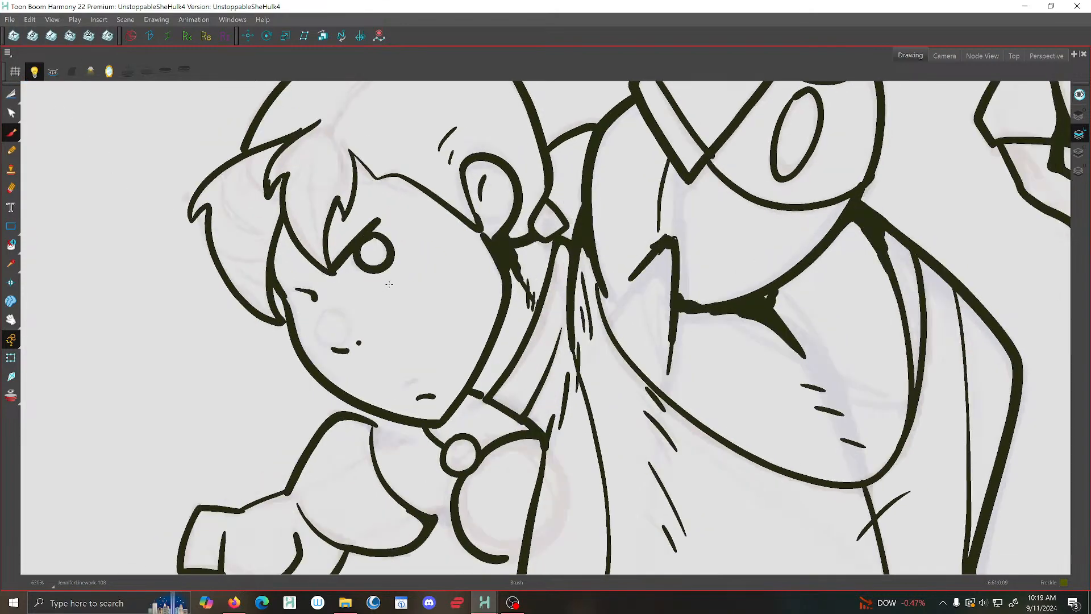
left_click(381, 289)
key(".")
key(".")
left_click(409, 269)
left_click(407, 294)
key(".")
key(".")
left_click(337, 317)
Add the nose-bridge freckles and the small far-cheek freckles on the round-eyed drawing
key(".")
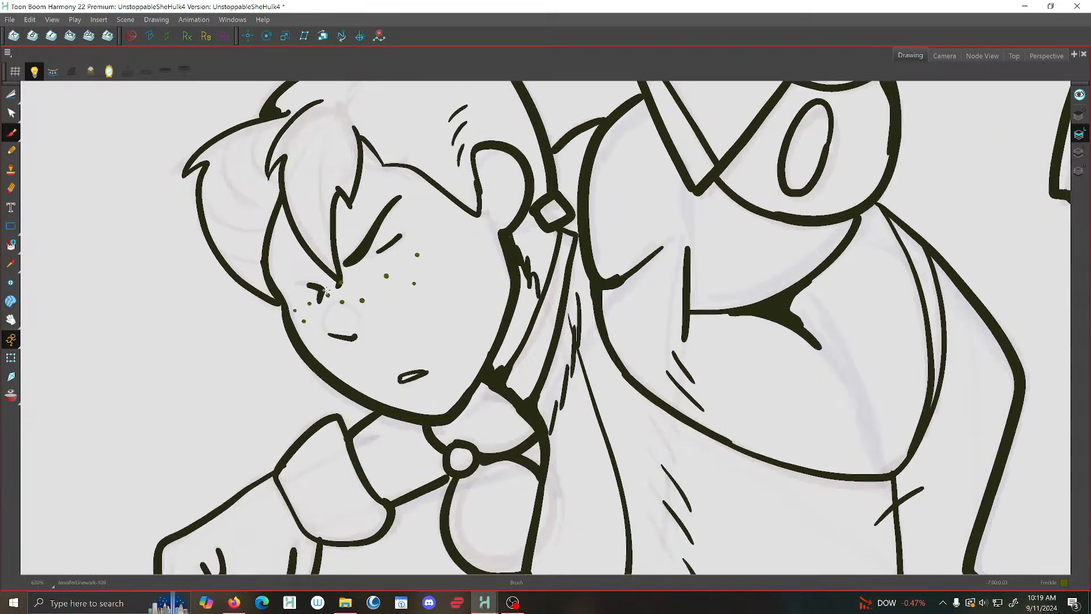
key(".")
left_click(322, 303)
key(".")
left_click(332, 287)
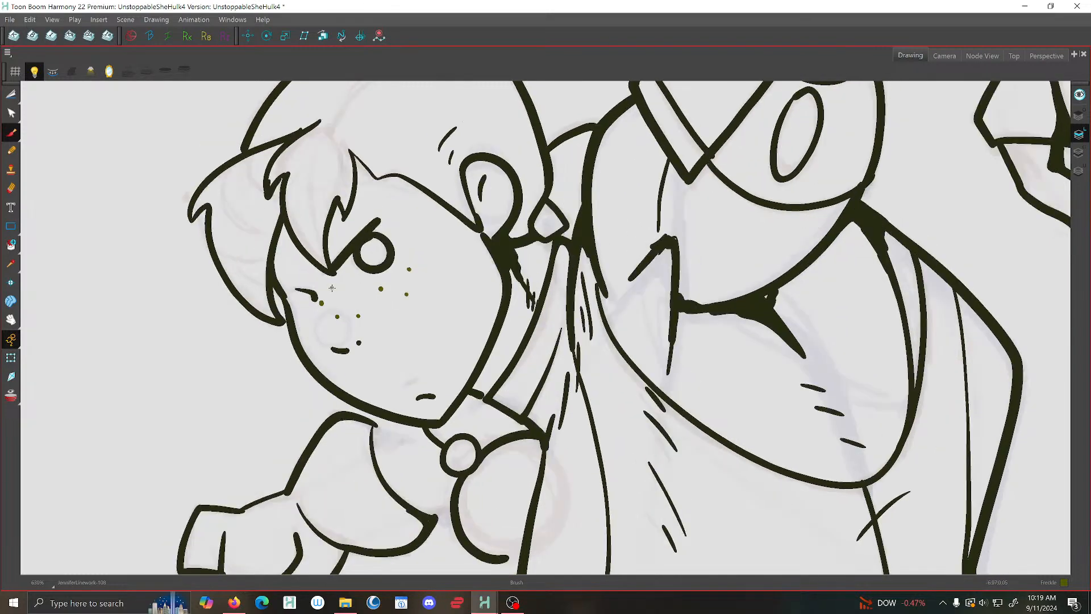
key(".")
left_click(308, 315)
left_click(9, 19)
key("Escape")
On the following lowered-head drawing, place three freckles on the near cheek and four around the nose
key(".")
key("comma")
key("comma")
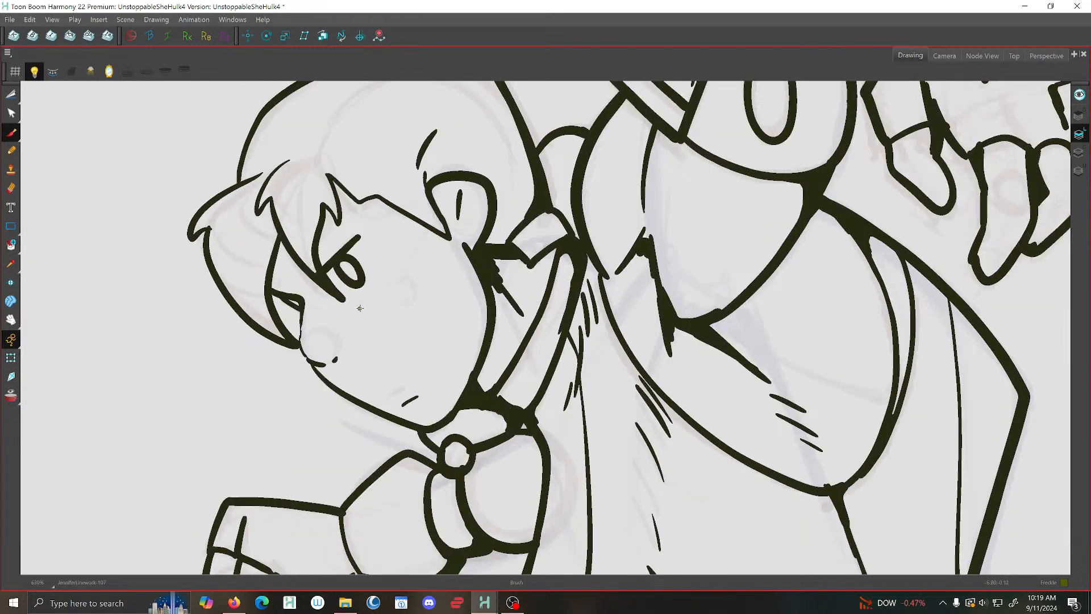
left_click(359, 309)
left_click(380, 293)
left_click(378, 317)
left_click(311, 312)
left_click(317, 329)
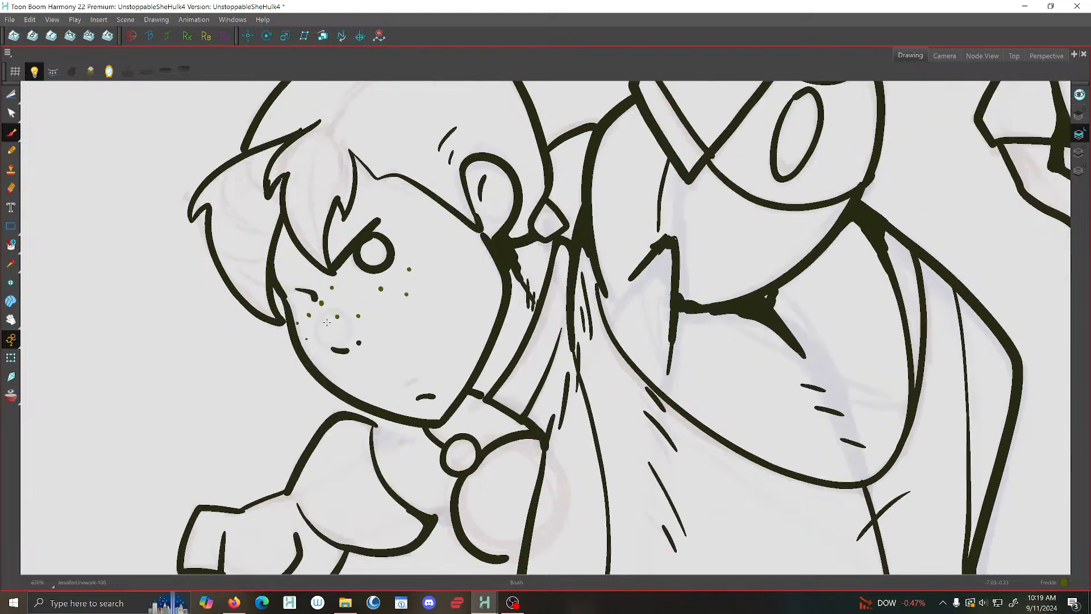
left_click(338, 332)
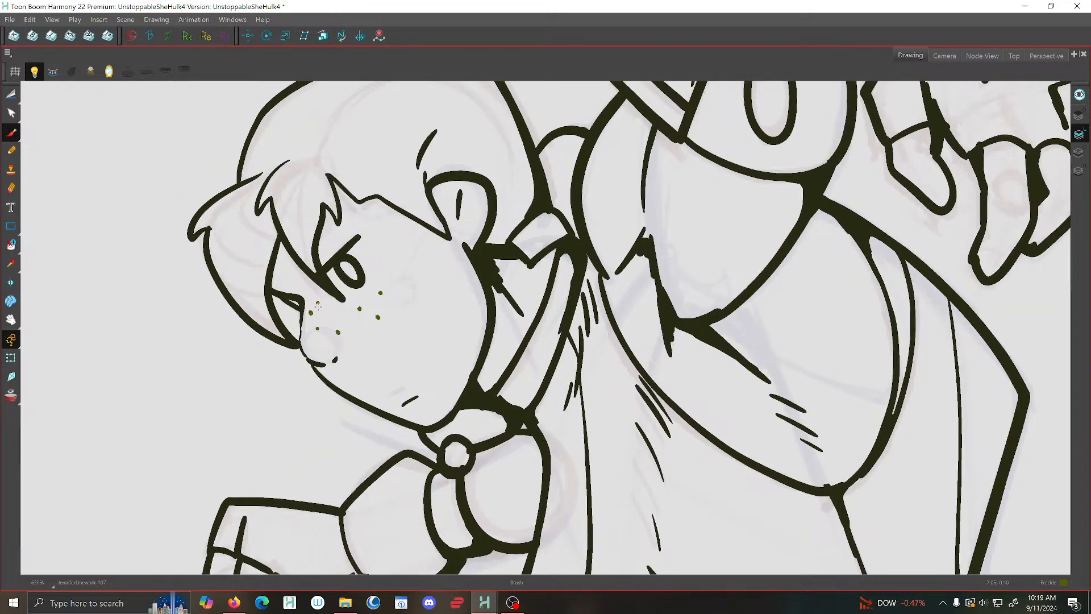
left_click(317, 303)
Place three freckles below the eye on the bowed-head profile drawing
key("f")
key("g")
key("g")
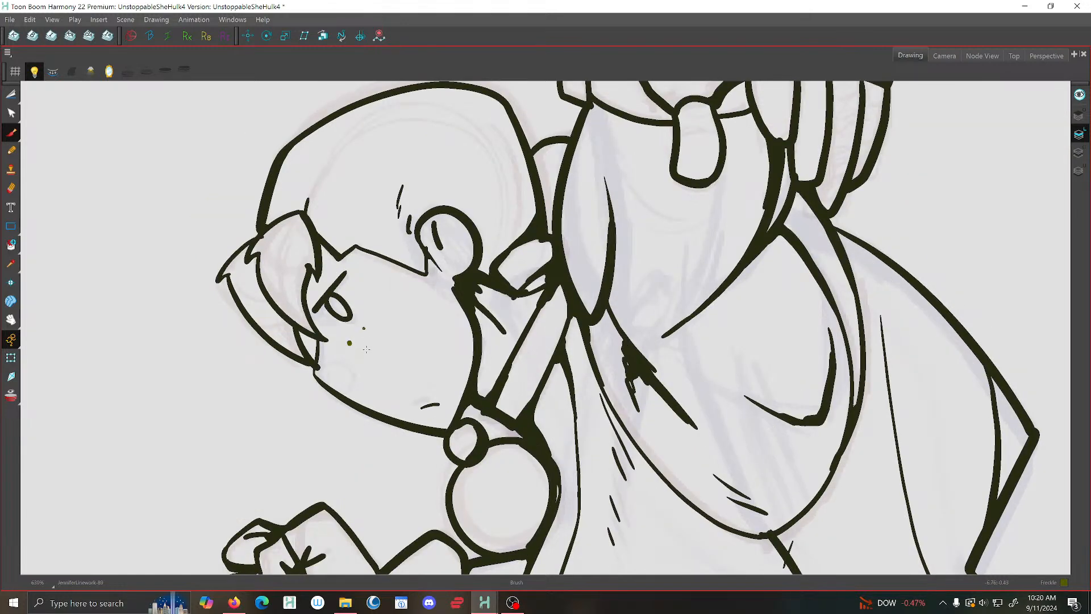
left_click(368, 357)
Add small freckles near the nose on the bowed-head profile drawing, checking against the lowered-head drawing, and save the scene
key("f")
key("g")
key("f")
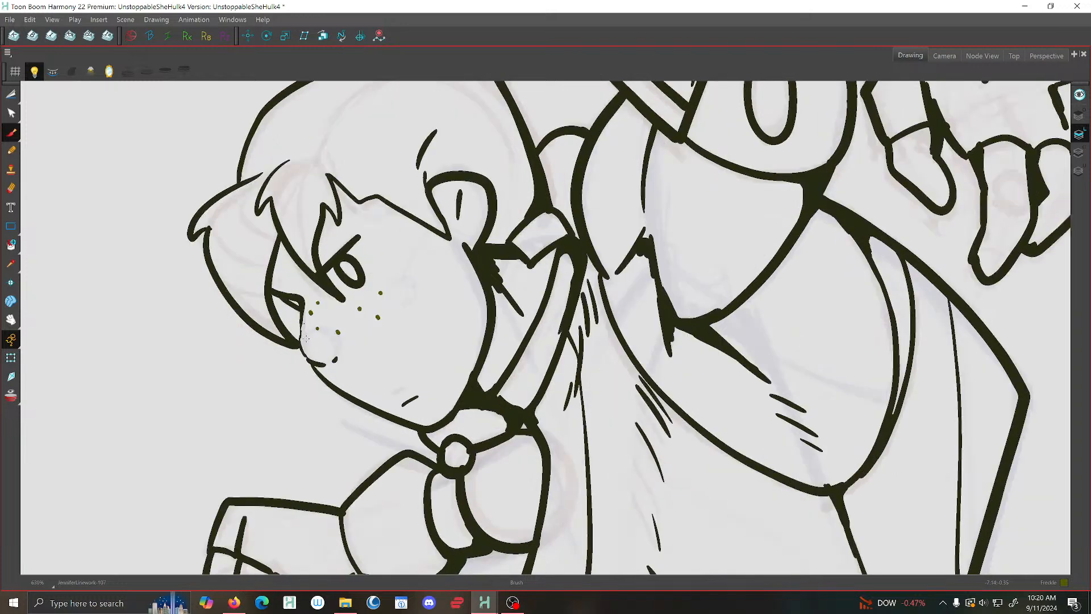
key("g")
key("f")
key("g")
left_click(10, 19)
left_click(34, 105)
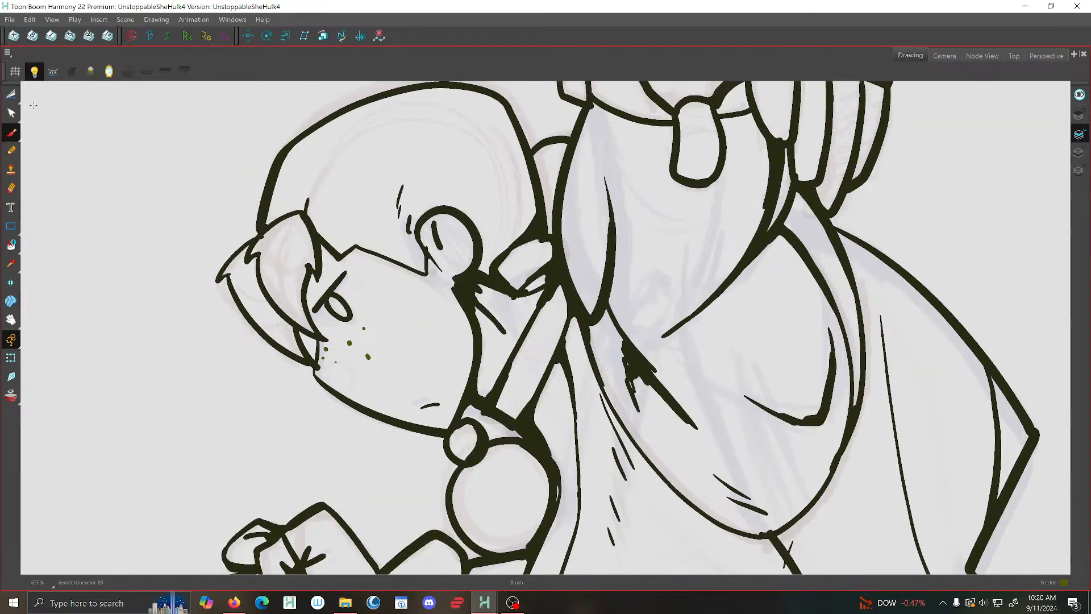
Save the scene and examine the raised-arm and back-view drawings for missing lines on the head
key("f")
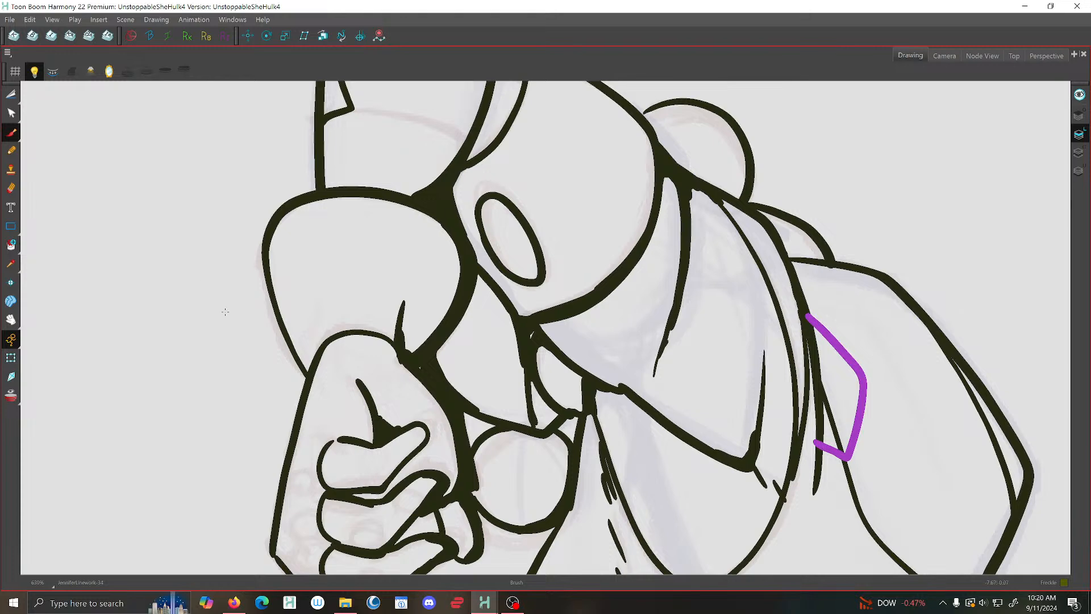
key("2")
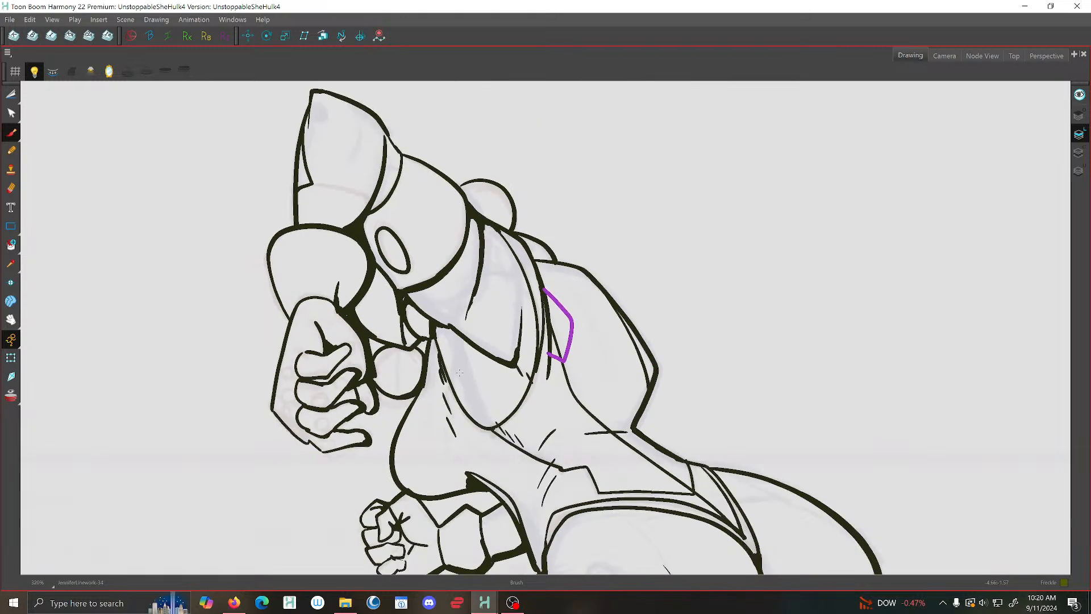
left_click(9, 19)
left_click(53, 114)
left_click_drag(412, 318, 429, 384)
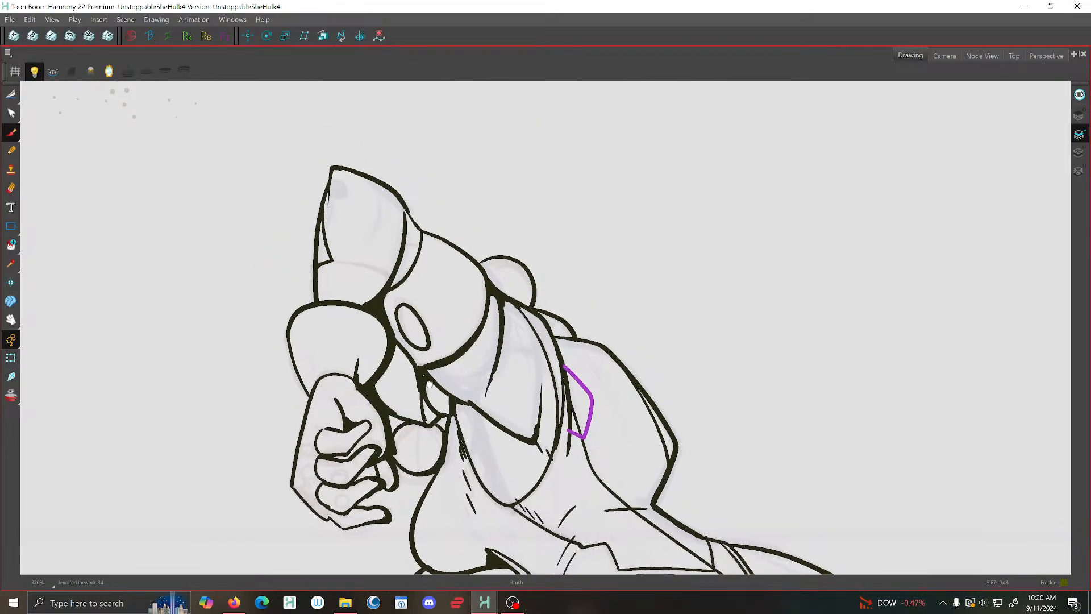
key("f")
key("f")
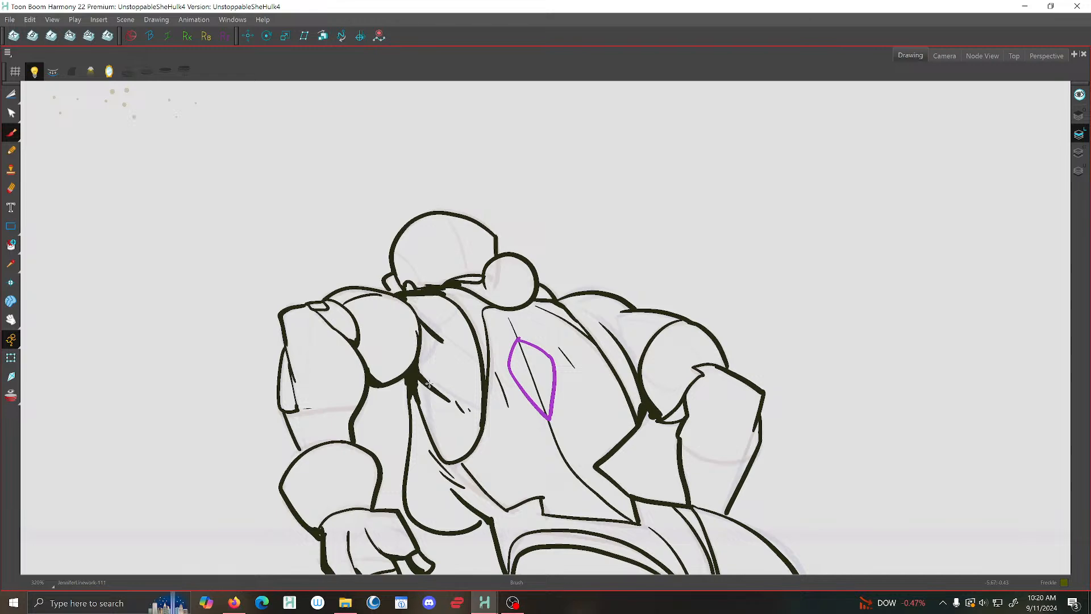
key("f")
key("g")
key("g")
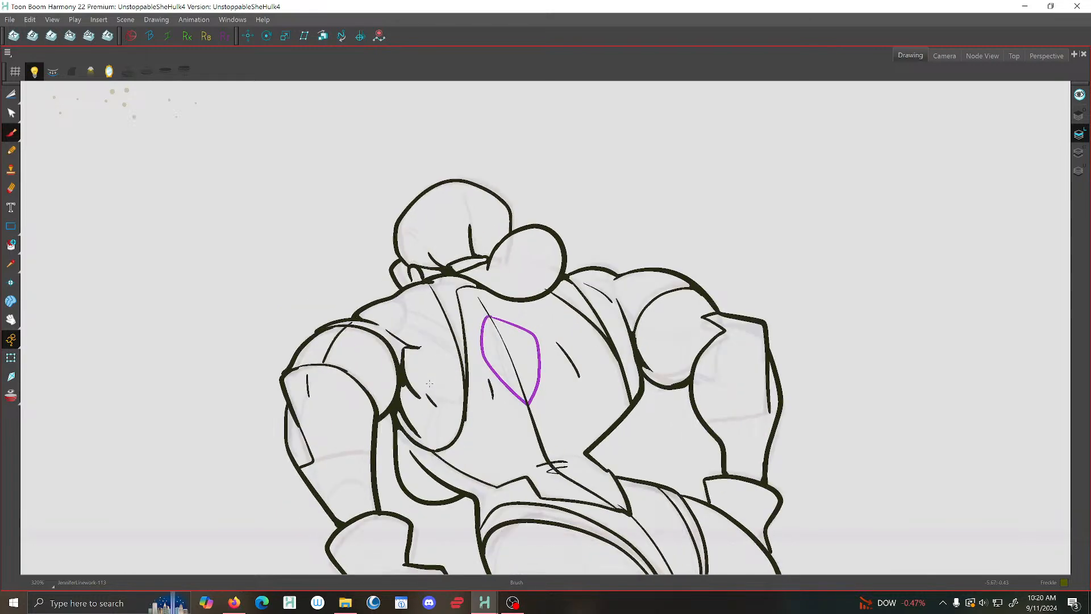
key("f")
key("f")
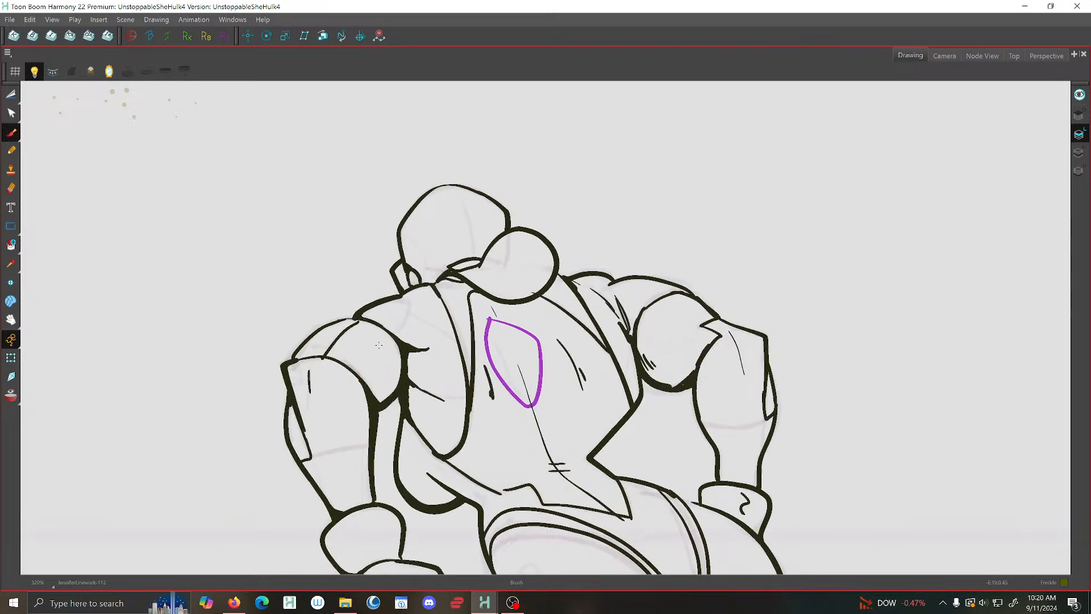
Draw a long curved hair line down the back of the head and a short stroke at the nape on the back-view drawing
key("2")
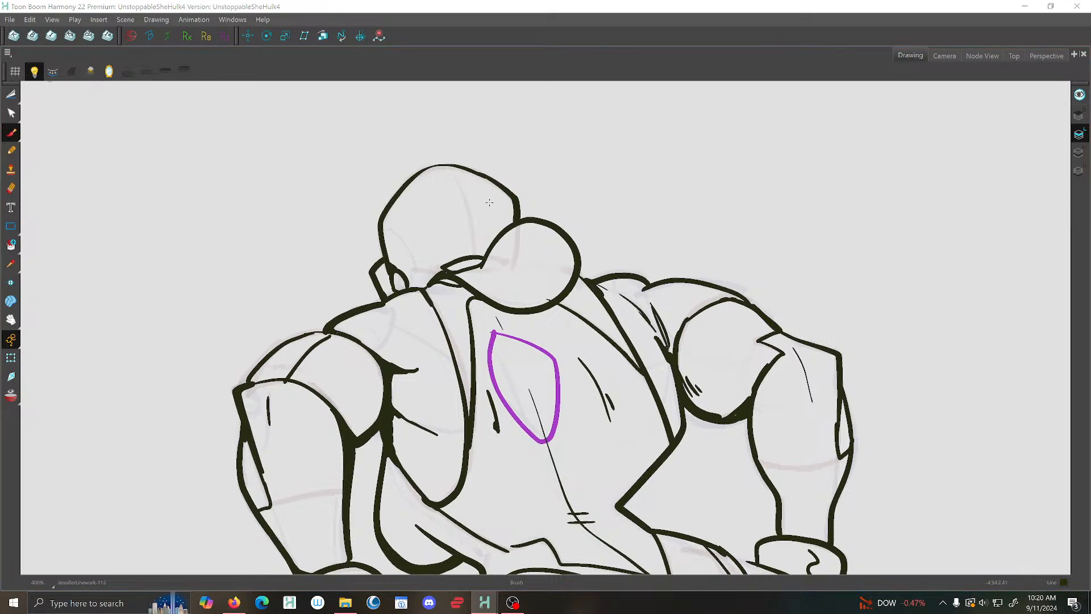
key("2")
key("2")
key("2")
key("2")
left_click_drag(461, 149, 496, 304)
mouse_move(345, 314)
left_mouse_down()
mouse_move(373, 338)
mouse_move(404, 341)
mouse_move(364, 337)
mouse_move(386, 351)
mouse_move(381, 365)
mouse_move(391, 344)
mouse_move(416, 344)
mouse_move(407, 332)
mouse_move(427, 345)
left_mouse_up()
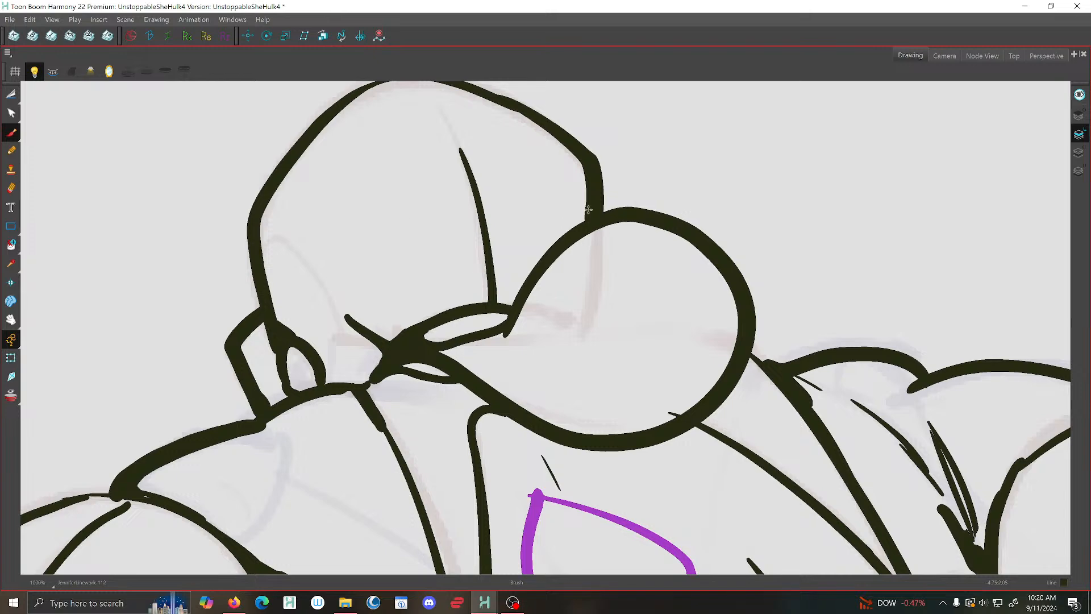
Draw two short dashes on the back of the head above the ear along the sketched guide, and save the scene
scroll(557, 245, "left", 3)
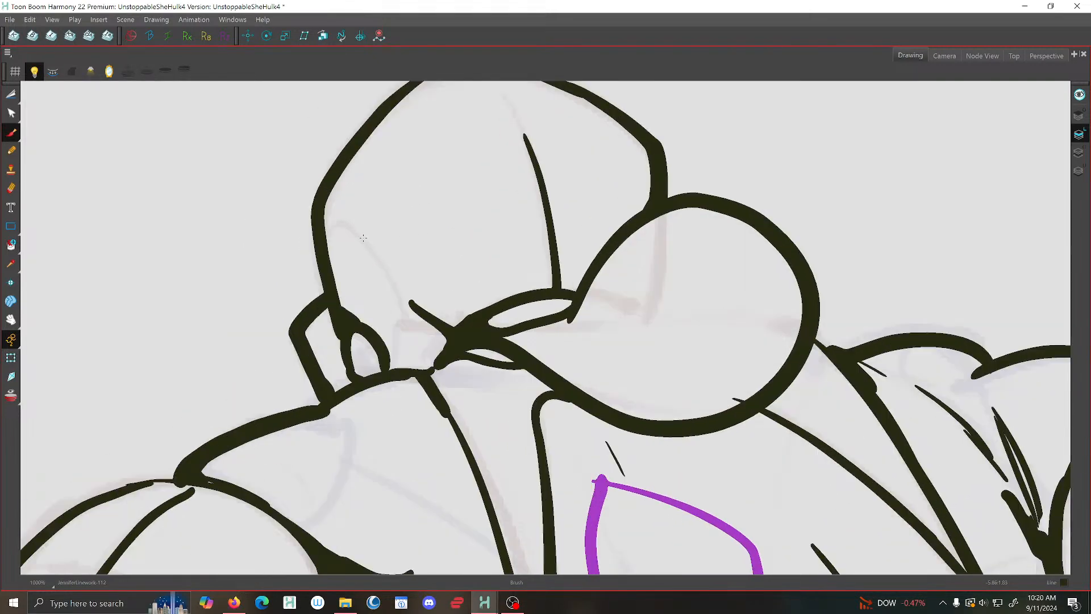
left_click_drag(356, 244, 392, 305)
left_click_drag(440, 336, 442, 341)
scroll(414, 210, "down", 2)
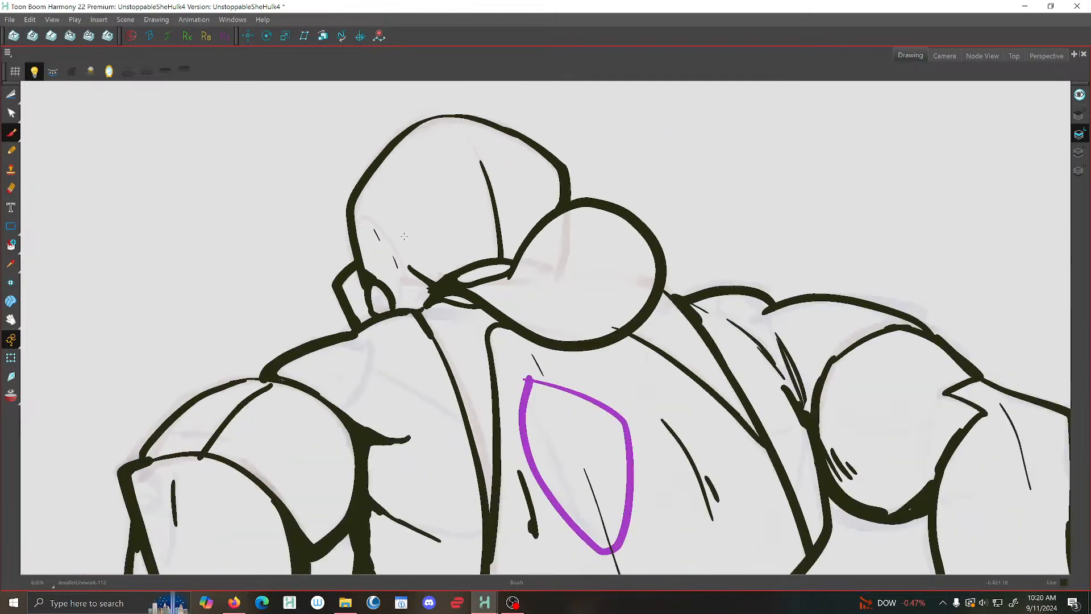
left_click(9, 20)
left_click(21, 88)
scroll(410, 226, "down", 1)
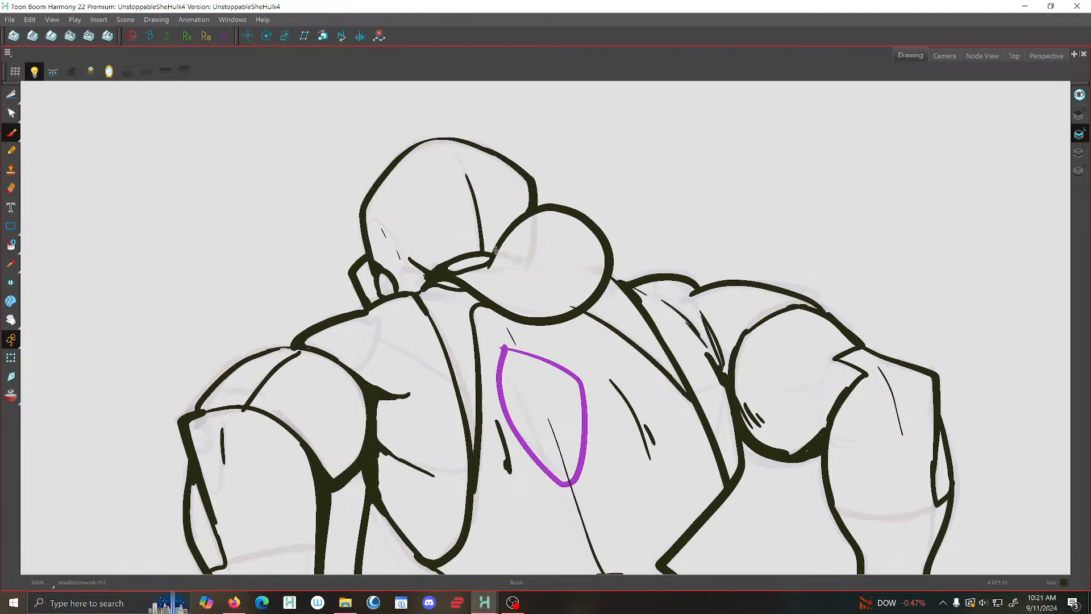
left_click(10, 22)
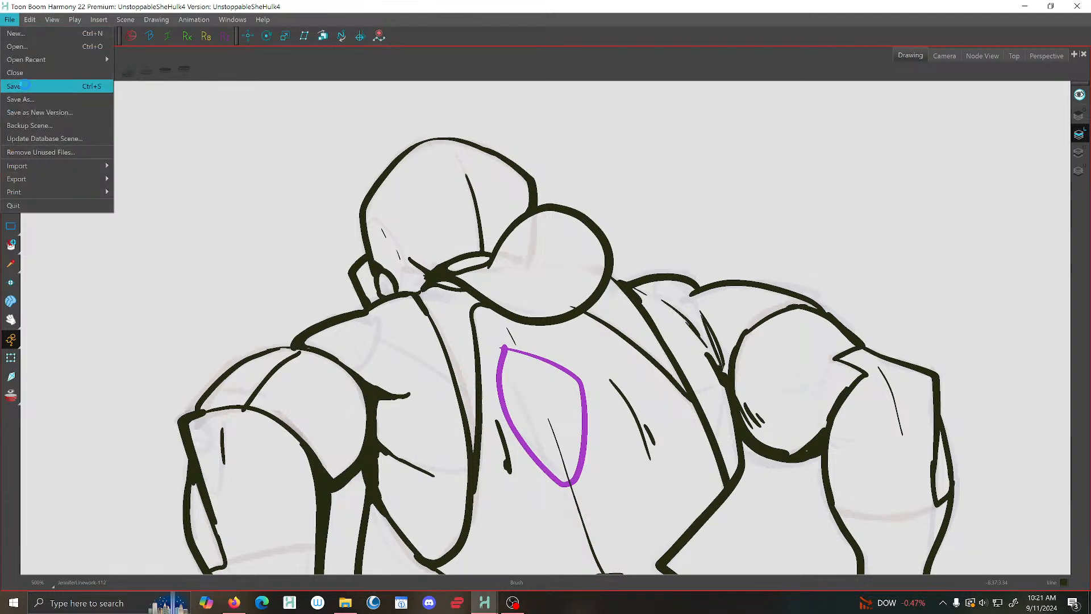
left_click(26, 86)
Add matching hair strokes to the back of the head and nape on the adjacent back-view drawing
key("period")
key("comma")
key("period")
key("comma")
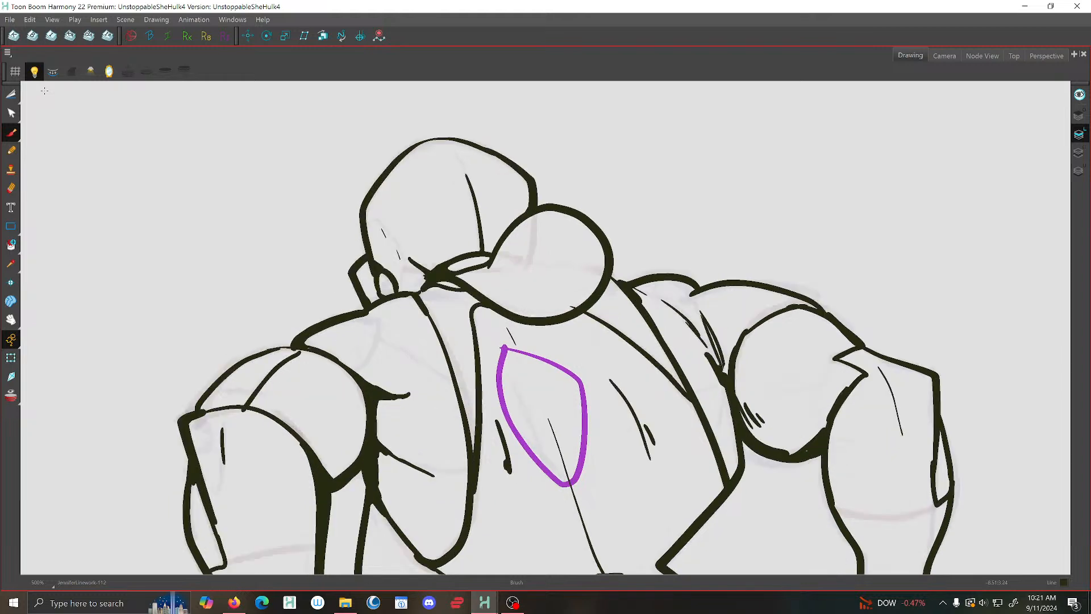
mouse_move(423, 280)
left_mouse_down()
mouse_move(395, 286)
mouse_move(418, 290)
mouse_move(423, 279)
left_mouse_up()
key("period")
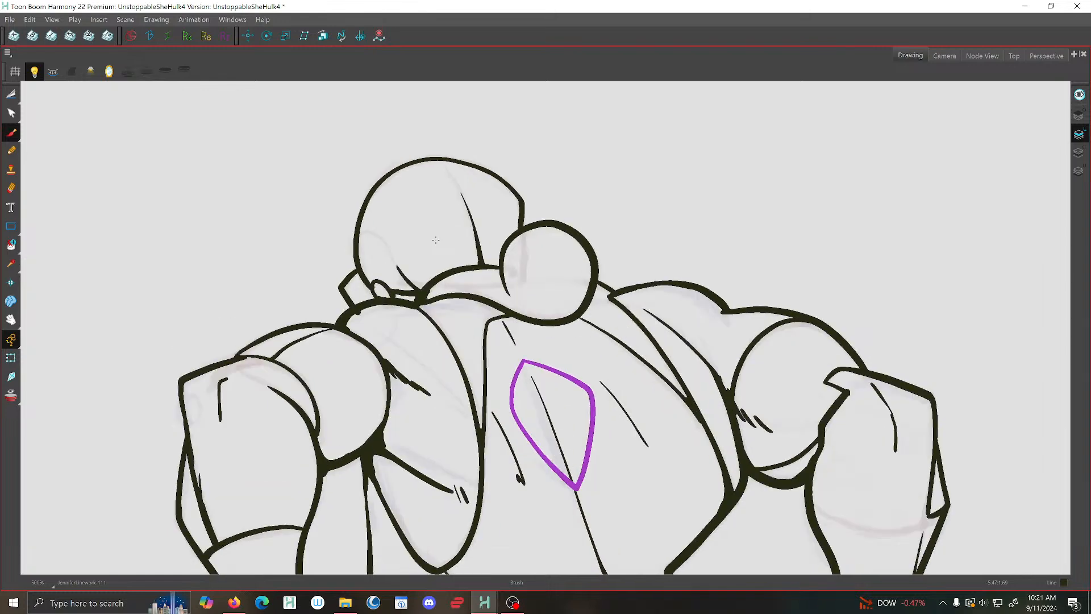
Flip between the neighbouring back-view drawings to compare the hair strokes on the back of the head
key("comma")
key("period")
key("comma")
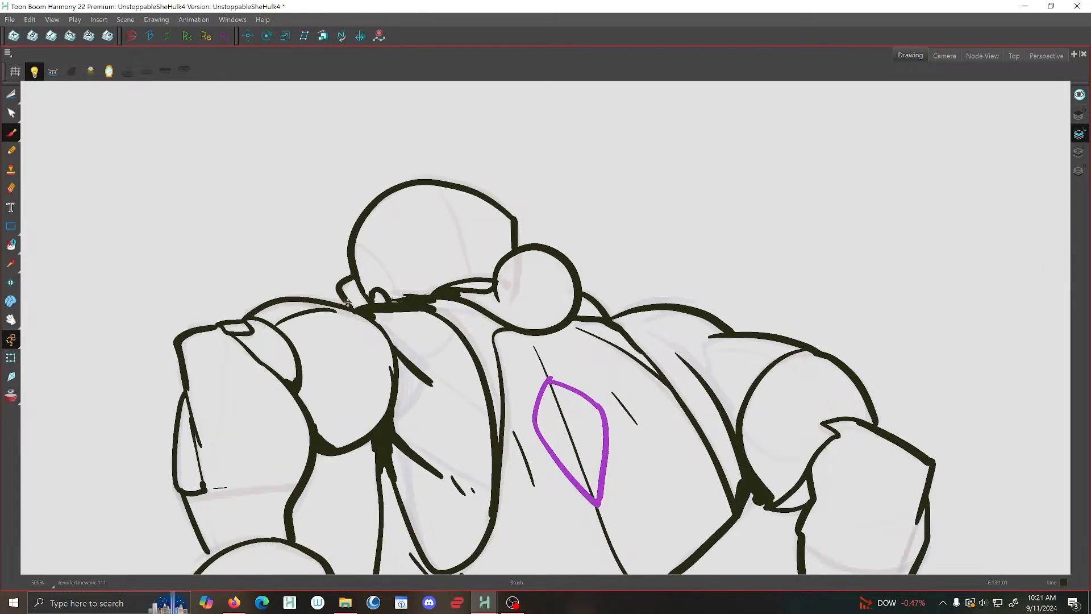
key("period")
key("comma")
key("period")
key("period")
key("period")
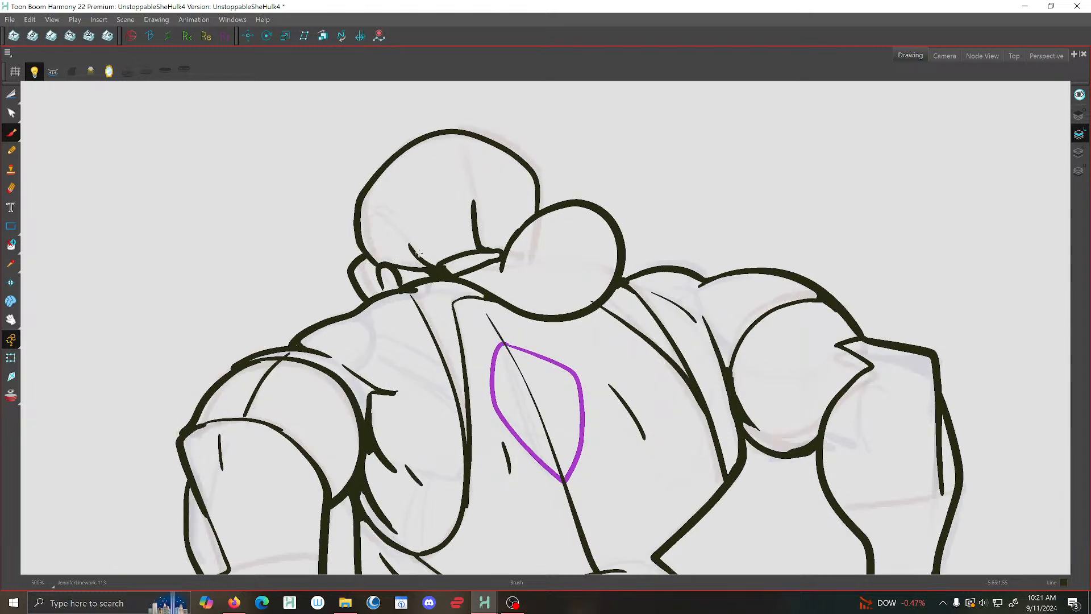
Check the head's hair strokes against the neighbouring back-view drawing and save the scene
key("comma")
key("period")
scroll(436, 235, "down", 1)
left_click(10, 19)
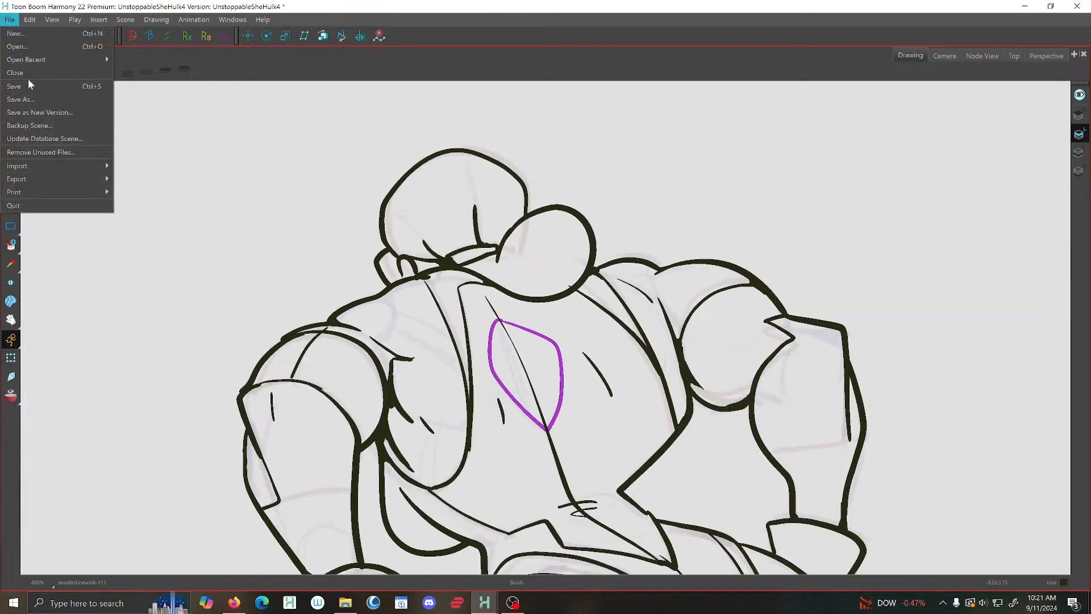
left_click(29, 86)
Close the inner ear contour with a short curved stroke on the back-view drawing, and save the scene
scroll(391, 279, "up", 3)
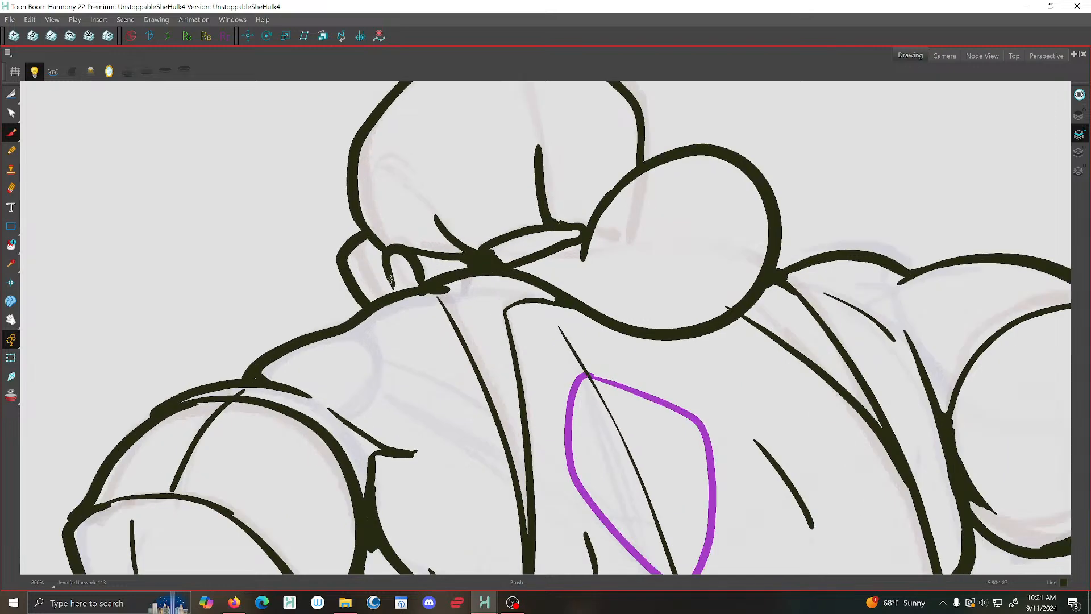
mouse_move(391, 278)
left_mouse_down()
mouse_move(396, 293)
mouse_move(425, 281)
mouse_move(418, 290)
left_mouse_up()
scroll(419, 257, "down", 3)
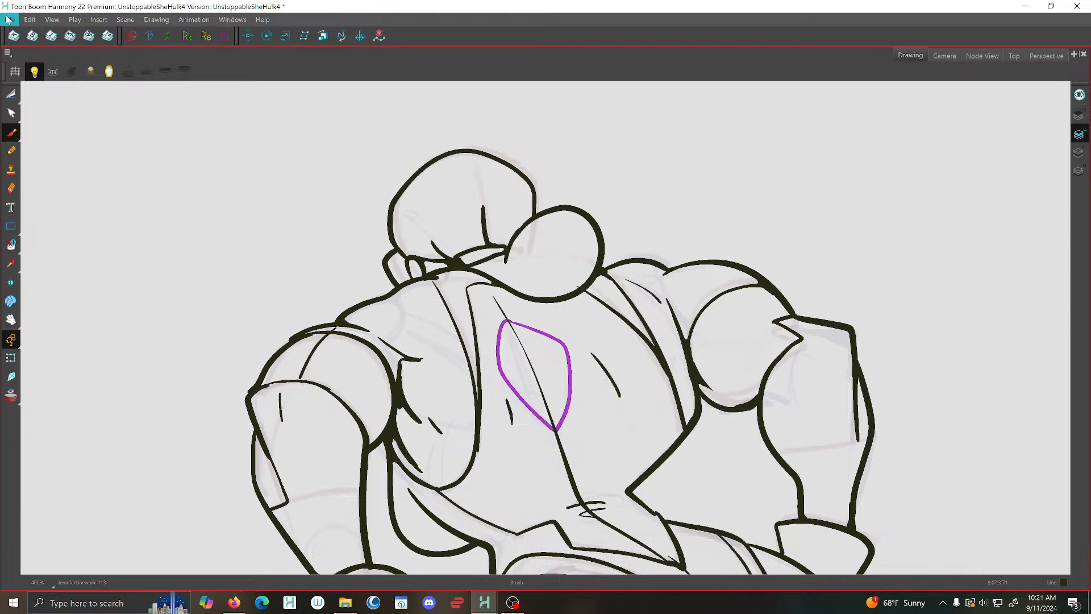
left_click(8, 19)
left_click(26, 62)
Tidy the hair tie line beside the bun and the lower end of the head outline, and save the scene
scroll(447, 221, "up", 1)
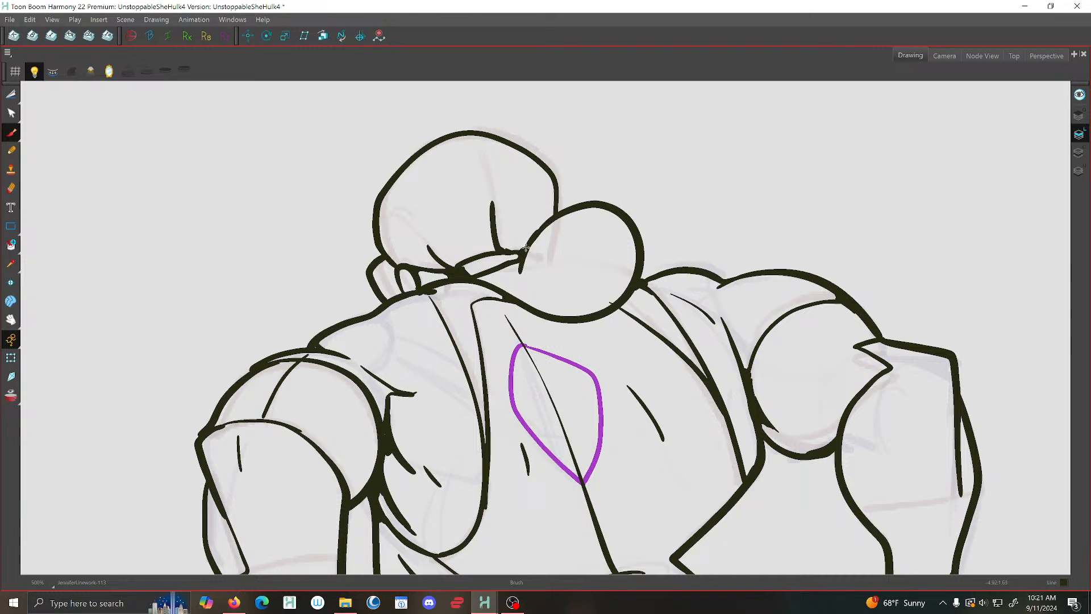
mouse_move(524, 251)
left_mouse_down()
mouse_move(534, 236)
mouse_move(510, 250)
left_mouse_up()
left_click_drag(556, 204, 554, 214)
left_click(10, 19)
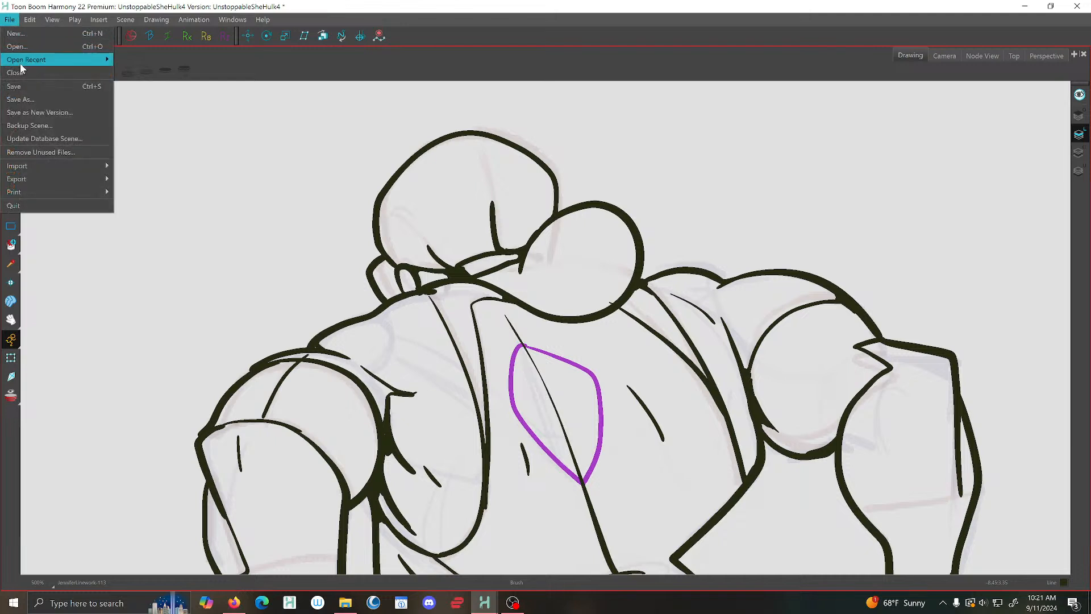
left_click(14, 86)
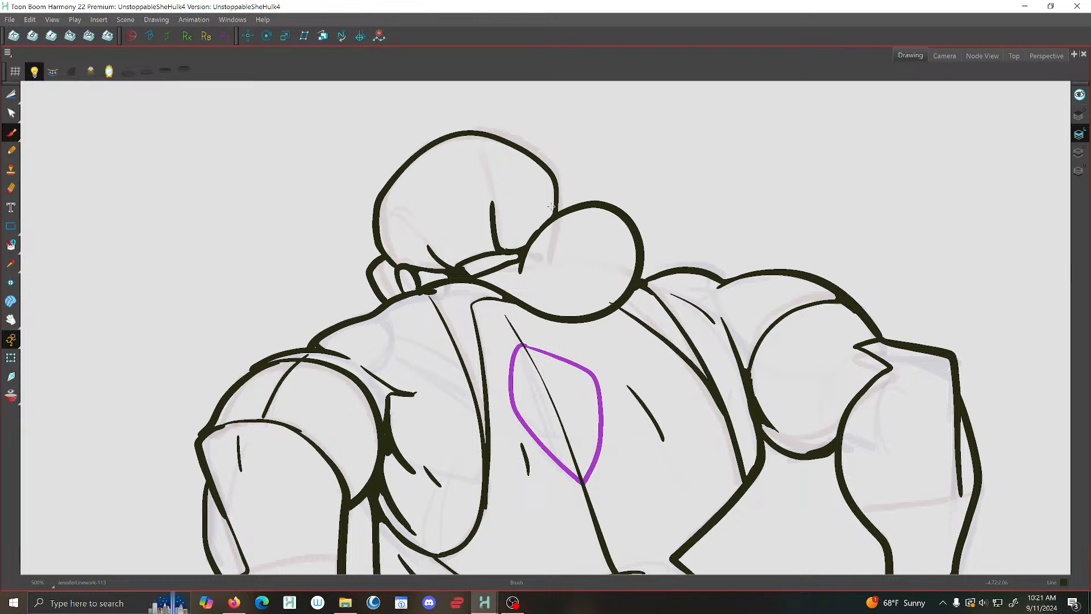
Reinforce the head outline where it runs down into the bun, and save the scene
left_click_drag(557, 200, 545, 225)
left_click(9, 20)
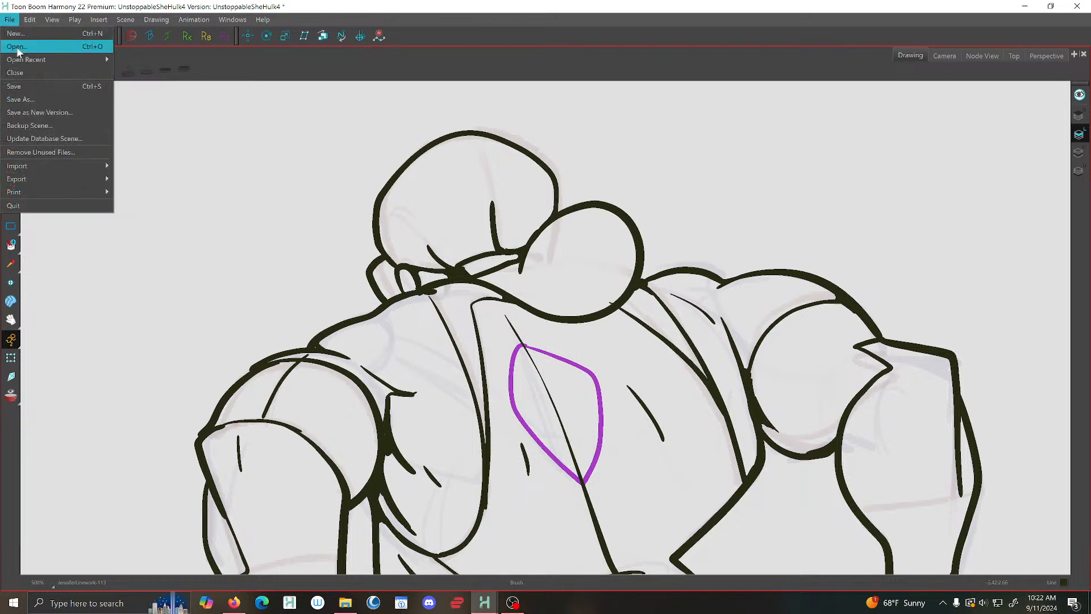
left_click(17, 86)
scroll(539, 193, "down", 2)
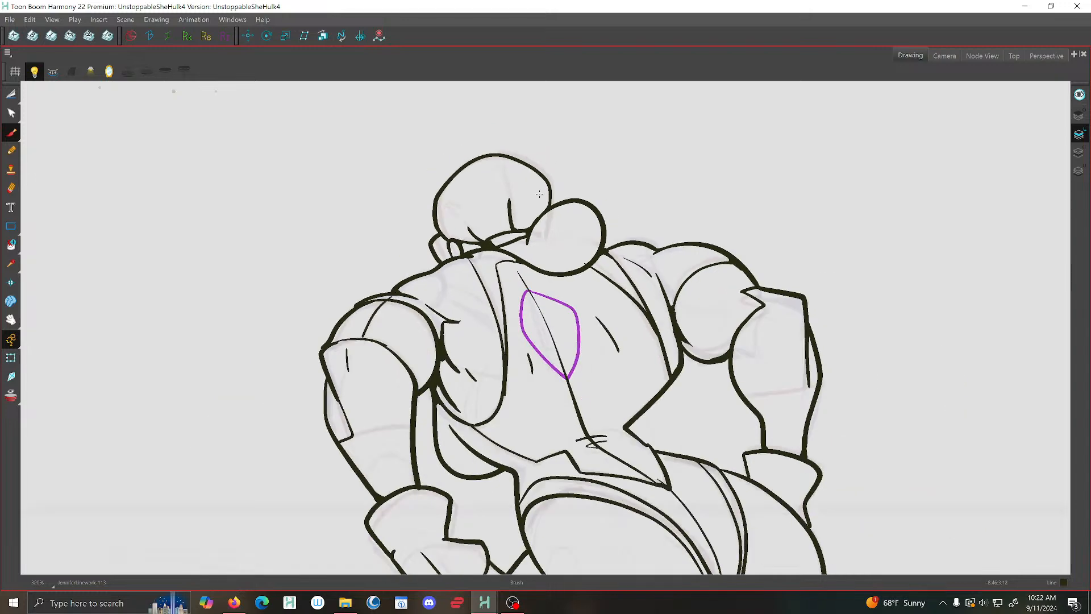
scroll(540, 194, "up", 1)
left_click_drag(538, 194, 564, 228)
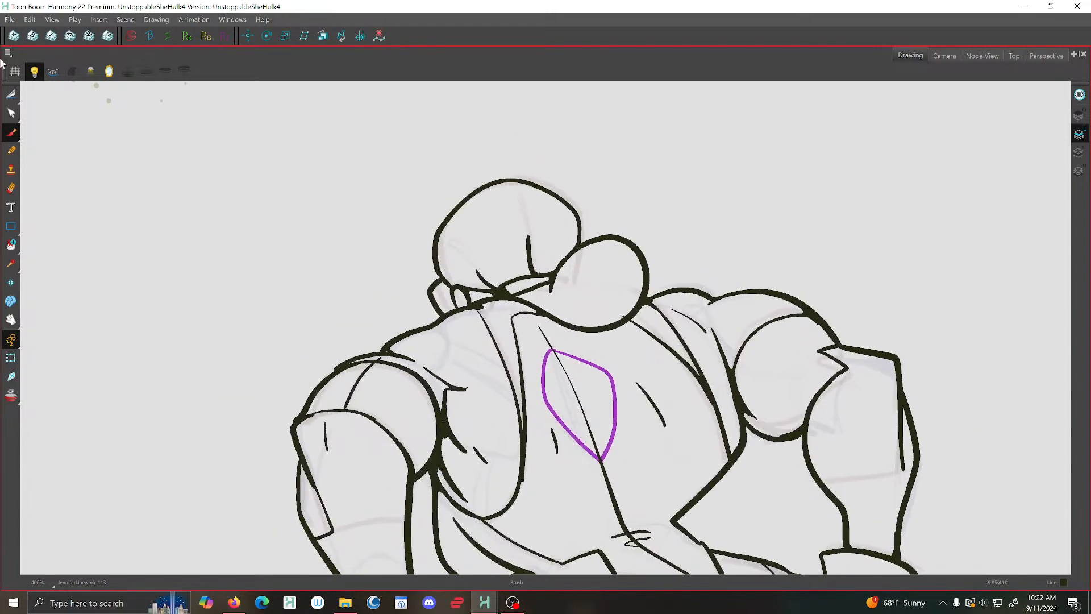
left_click(10, 20)
left_click(17, 86)
Touch up the end of the hair tie where it meets the bun on the back-view drawing
scroll(552, 206, "up", 1)
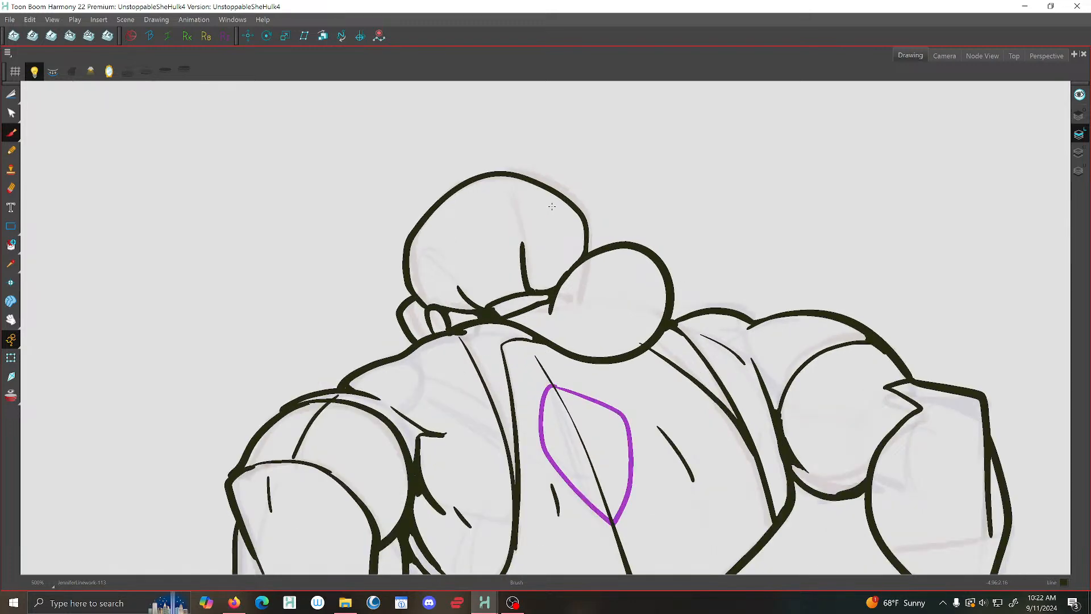
scroll(502, 195, "up", 1)
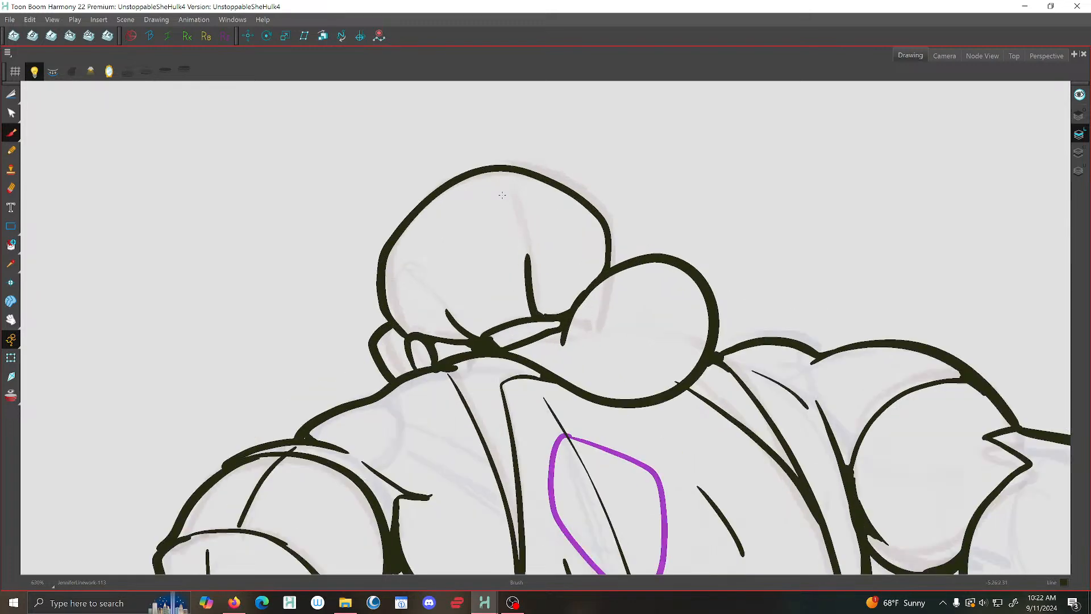
scroll(502, 195, "down", 1)
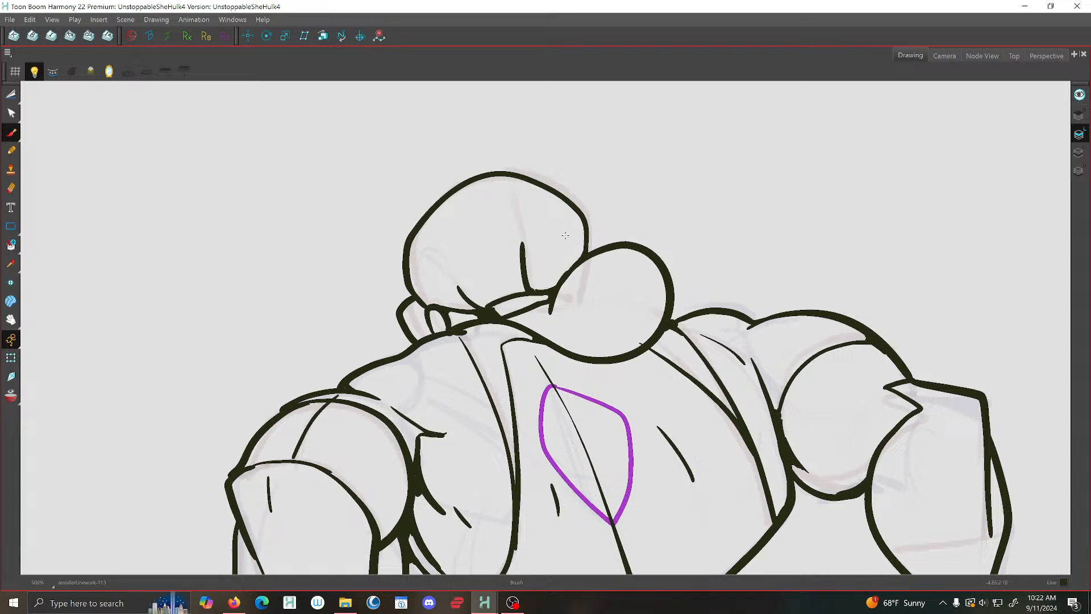
scroll(570, 236, "up", 1)
scroll(573, 236, "up", 1)
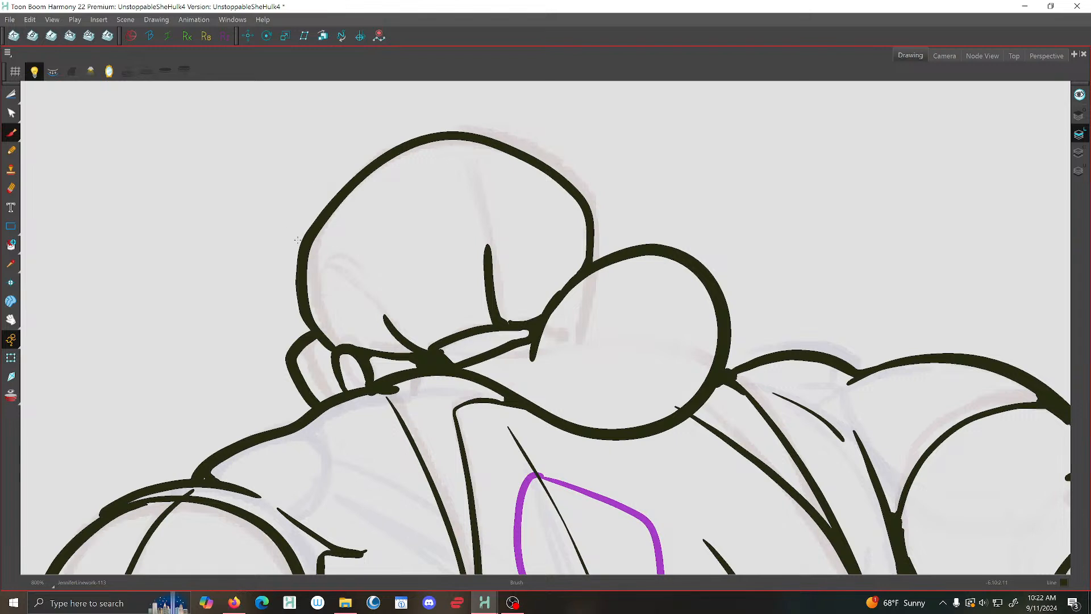
left_click(10, 19)
left_click_drag(527, 338, 513, 323)
scroll(340, 181, "down", 2)
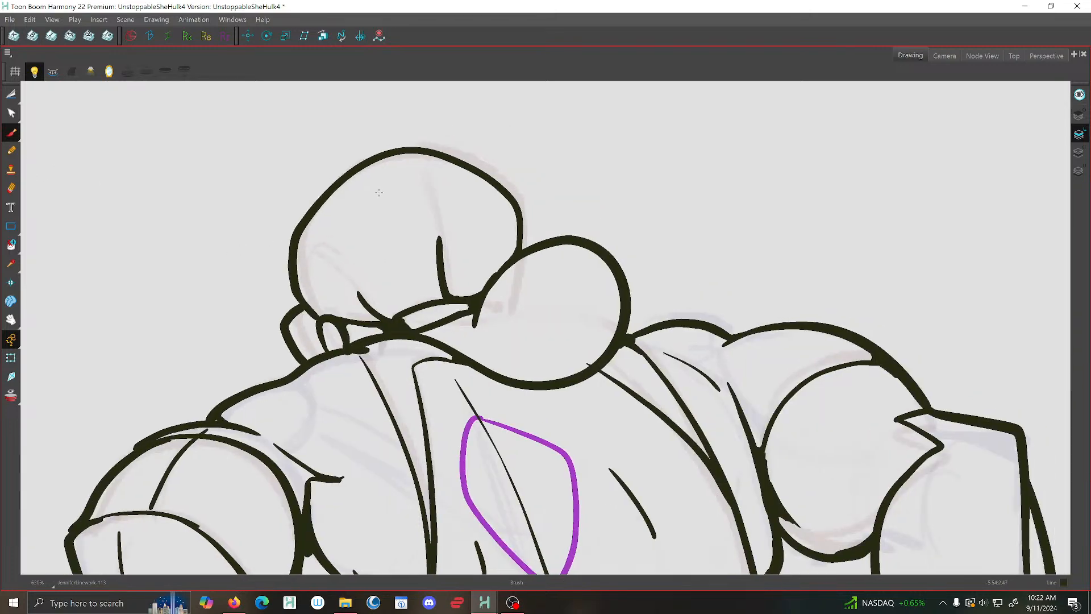
Go to back-view drawing 35 and add a short stroke at the nape beside the left end of the hair tie
key("f")
key("f")
key("g")
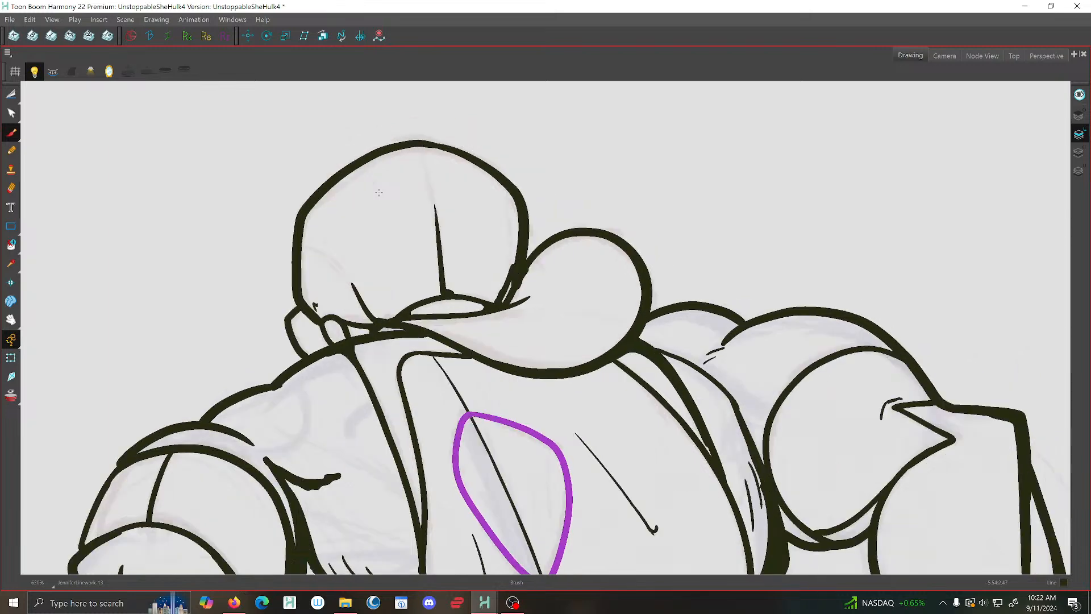
key("f")
key("f")
key("g")
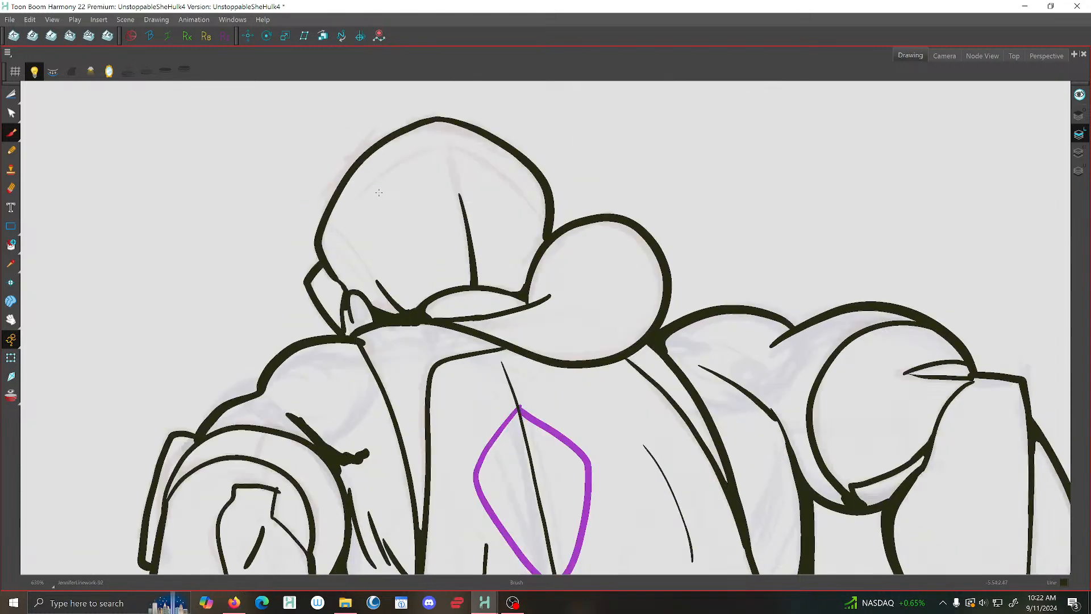
key("f")
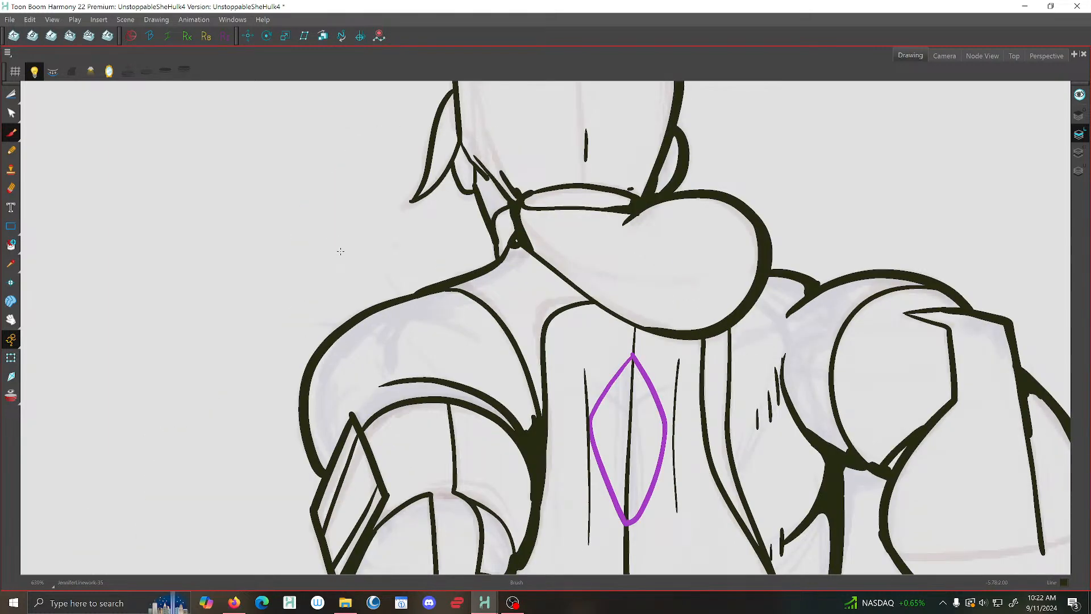
mouse_move(639, 199)
left_mouse_down()
mouse_move(562, 290)
mouse_move(545, 330)
left_mouse_up()
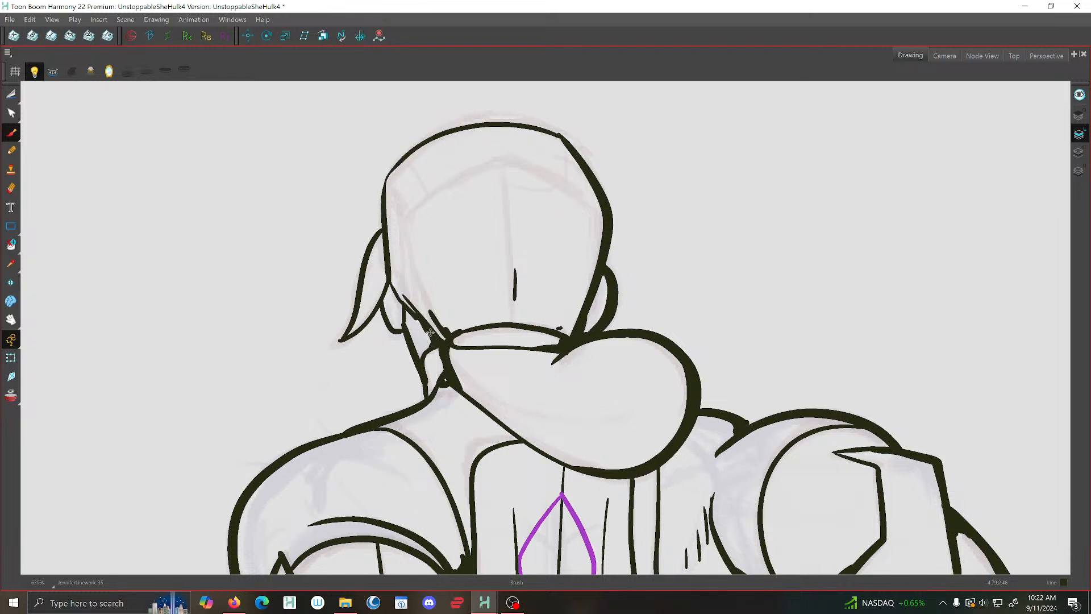
mouse_move(431, 332)
left_mouse_down()
mouse_move(437, 347)
mouse_move(454, 328)
left_mouse_up()
Draw a vertical hair line on the back of the head down to the hair tie, matching the neighbouring drawings, and save
key("f")
key("g")
left_click_drag(516, 245, 514, 328)
key("f")
key("g")
scroll(423, 216, "down", 2)
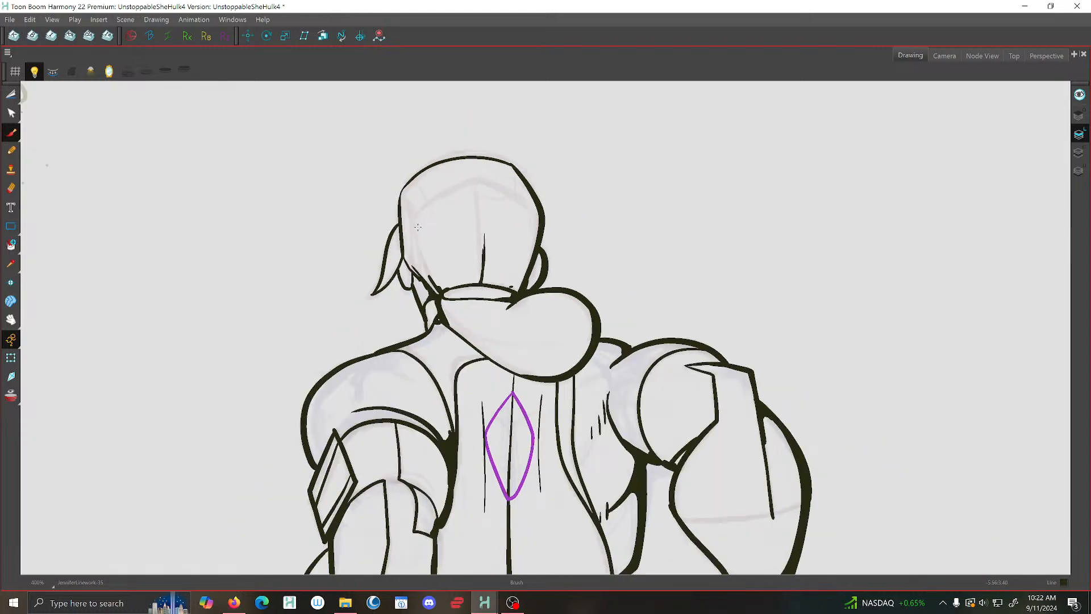
left_click(9, 20)
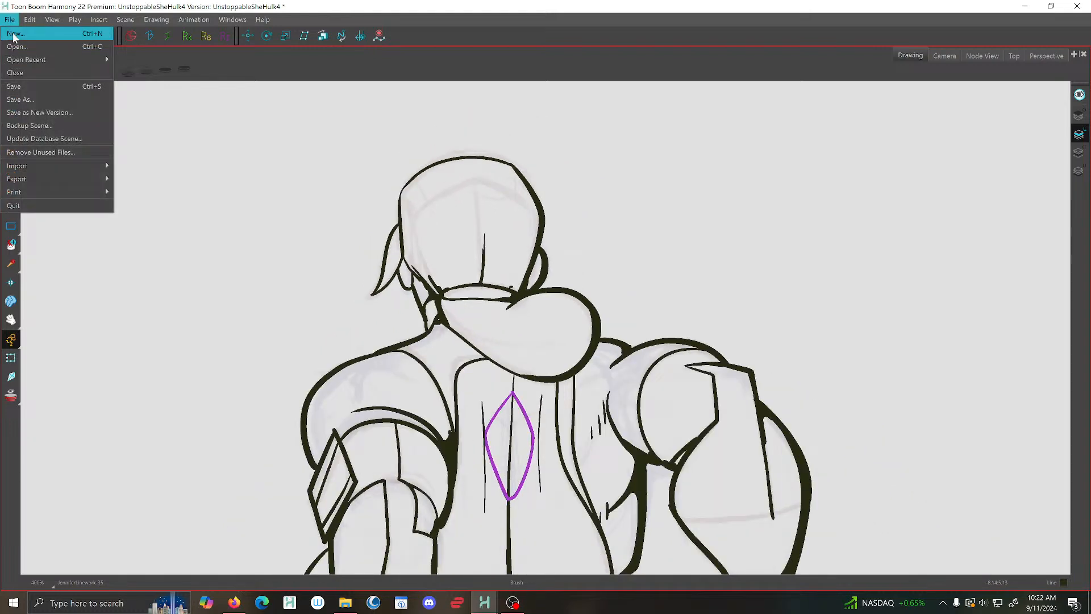
left_click(22, 86)
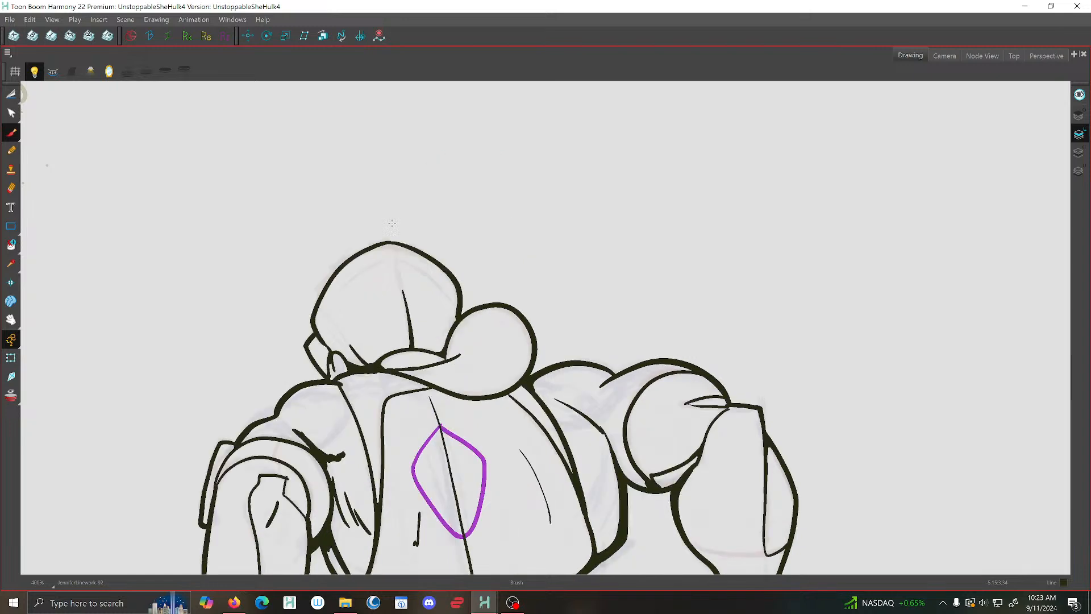
Add a short hair stroke along the left edge of the head, touch up the hair tie's right end, and save
mouse_move(402, 230)
left_mouse_down()
mouse_move(407, 259)
mouse_move(412, 251)
left_mouse_up()
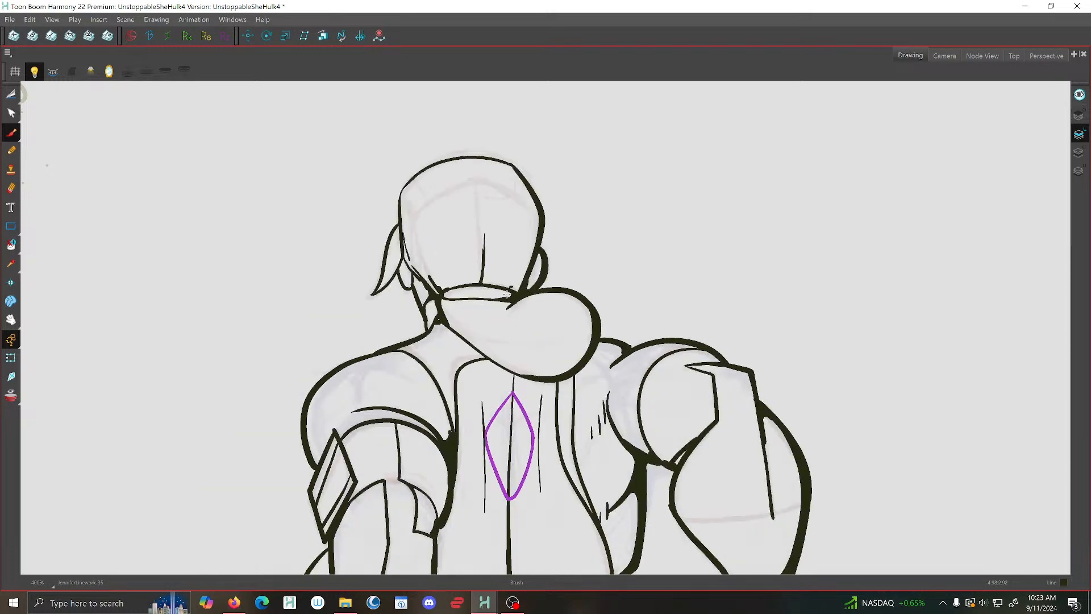
left_click_drag(515, 289, 523, 283)
scroll(465, 327, "up", 1)
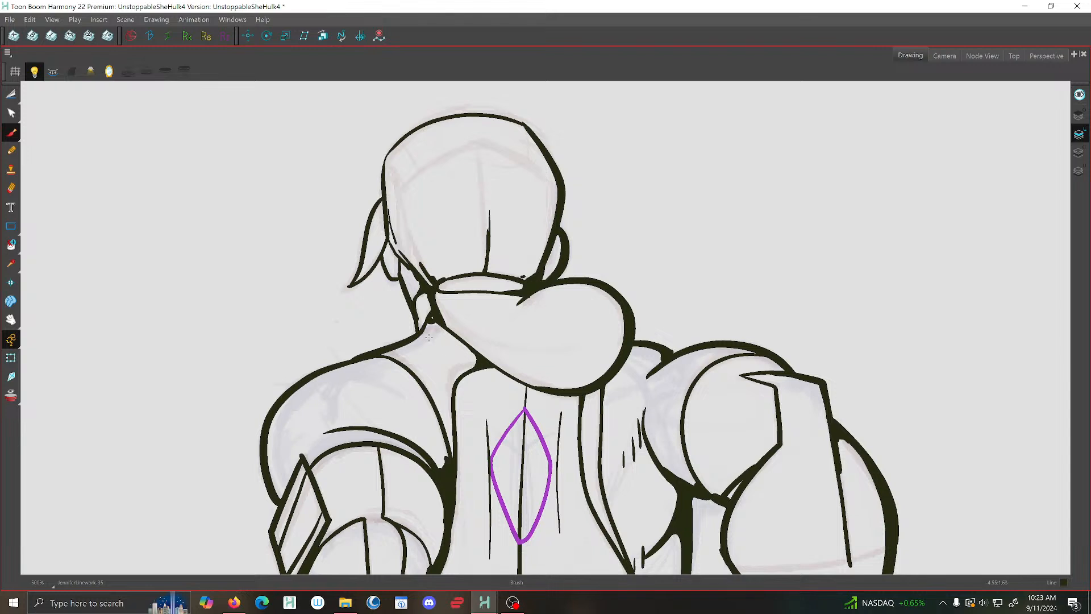
left_click(10, 19)
left_click(20, 90)
Draw a short detail line inside the left ear on drawing 35 and save the scene
scroll(404, 201, "up", 1)
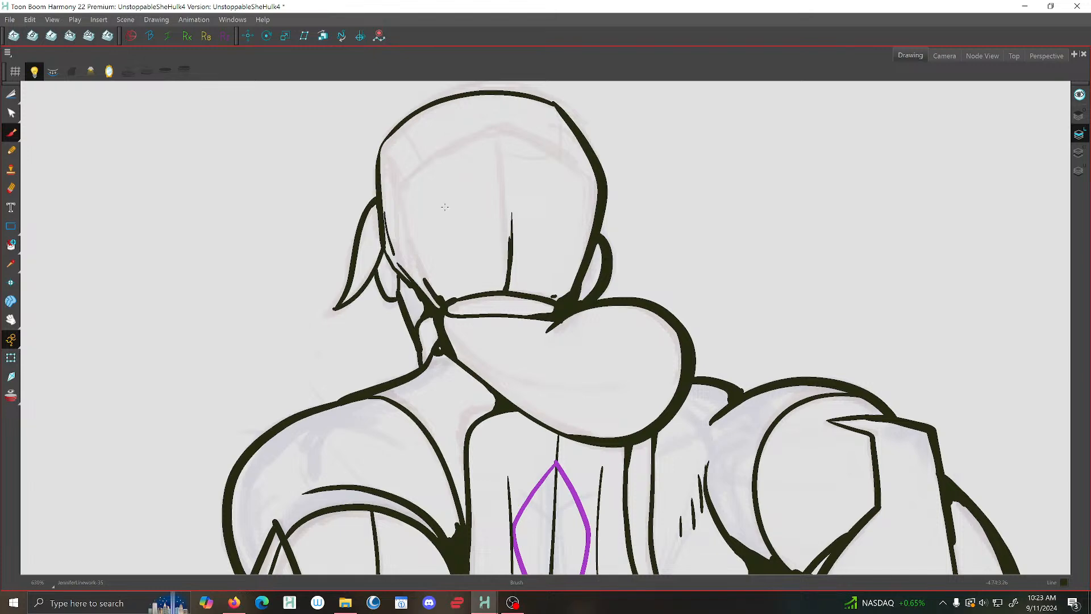
scroll(465, 242, "down", 3)
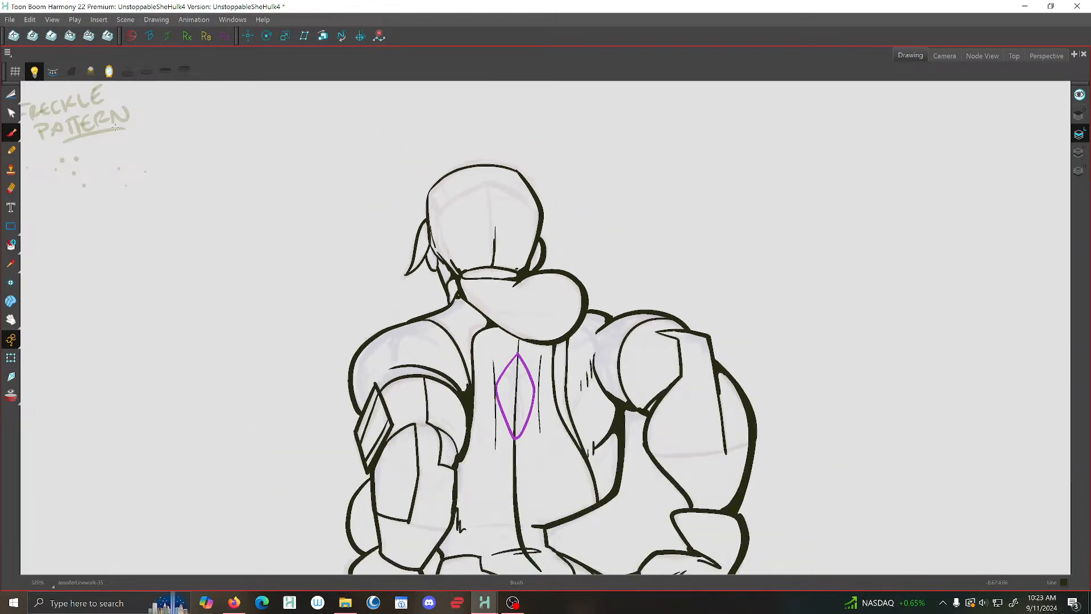
scroll(474, 240, "up", 1)
scroll(448, 264, "up", 2)
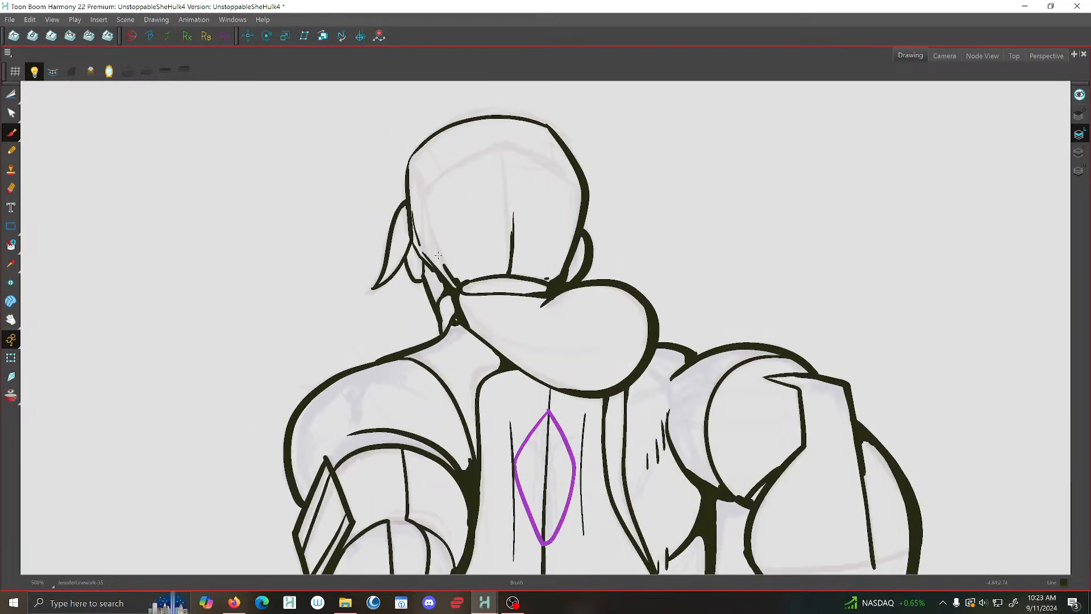
scroll(415, 257, "up", 1)
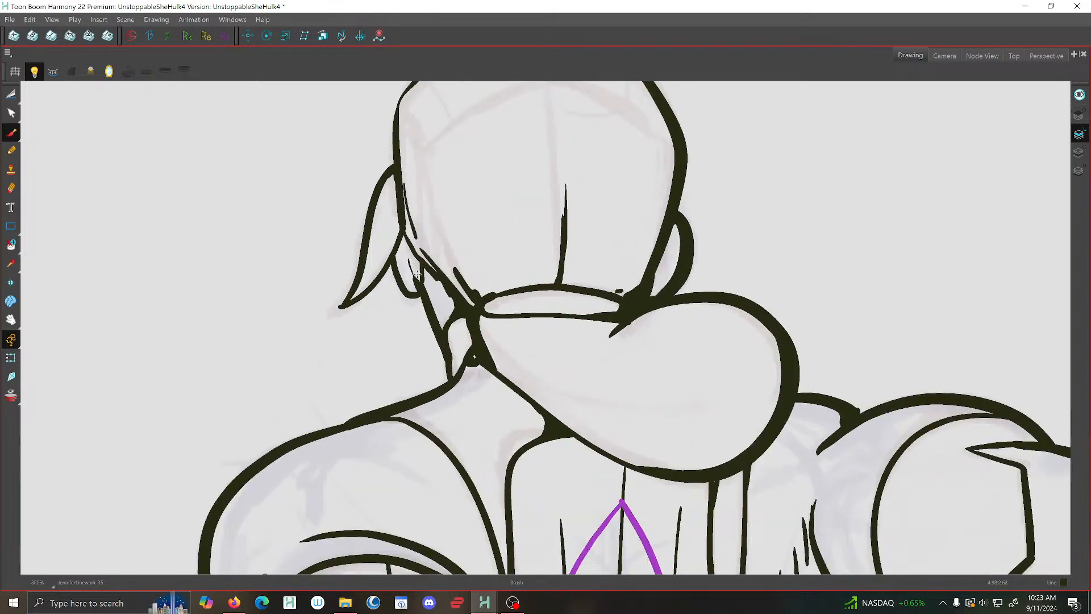
scroll(417, 277, "down", 1)
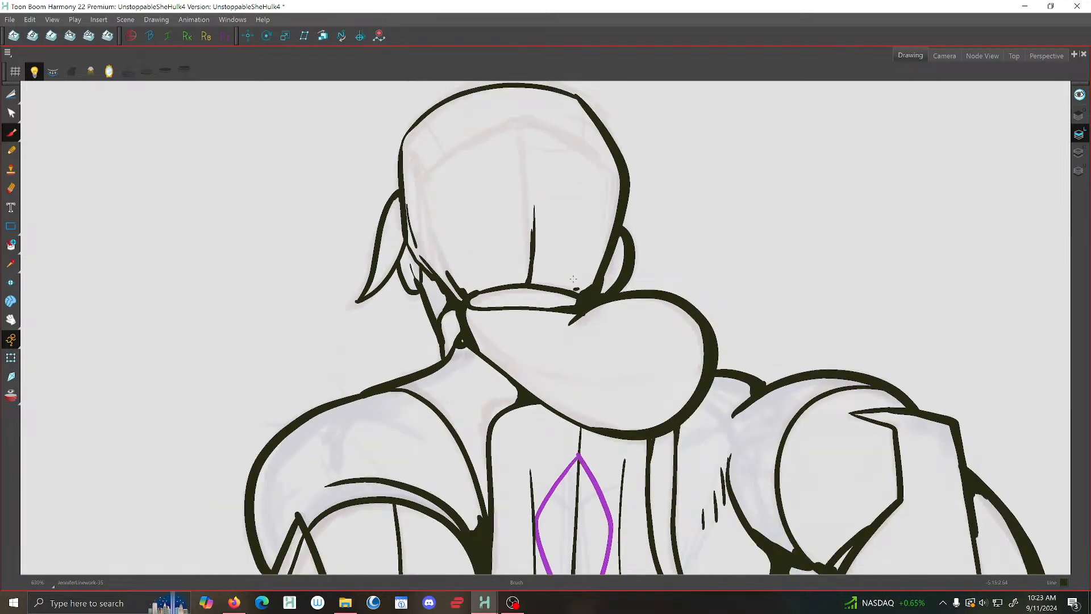
scroll(573, 279, "down", 1)
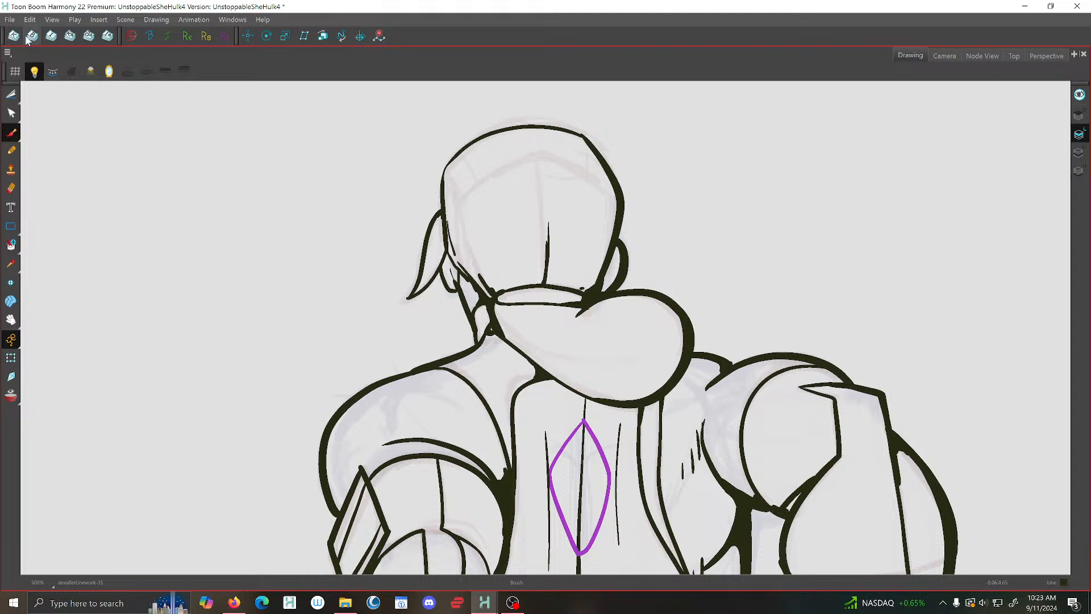
left_click(10, 19)
left_click(33, 86)
Join the stray mark to the hair tie's right end beside the bun, return to side-view drawing 106, and save
scroll(445, 240, "up", 2)
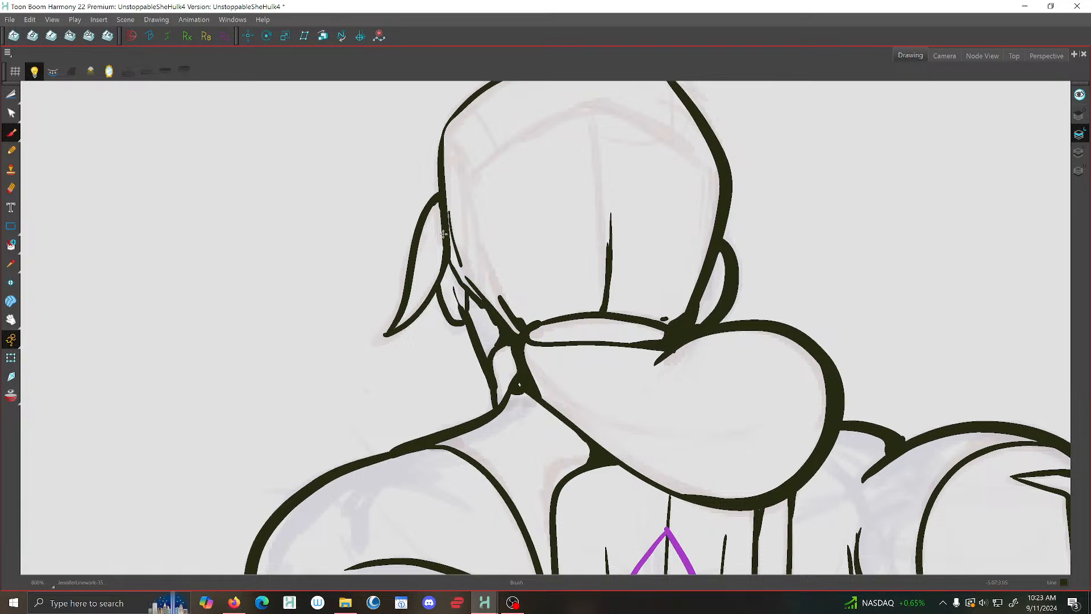
scroll(443, 233, "down", 1)
scroll(442, 206, "down", 1)
scroll(654, 313, "up", 1)
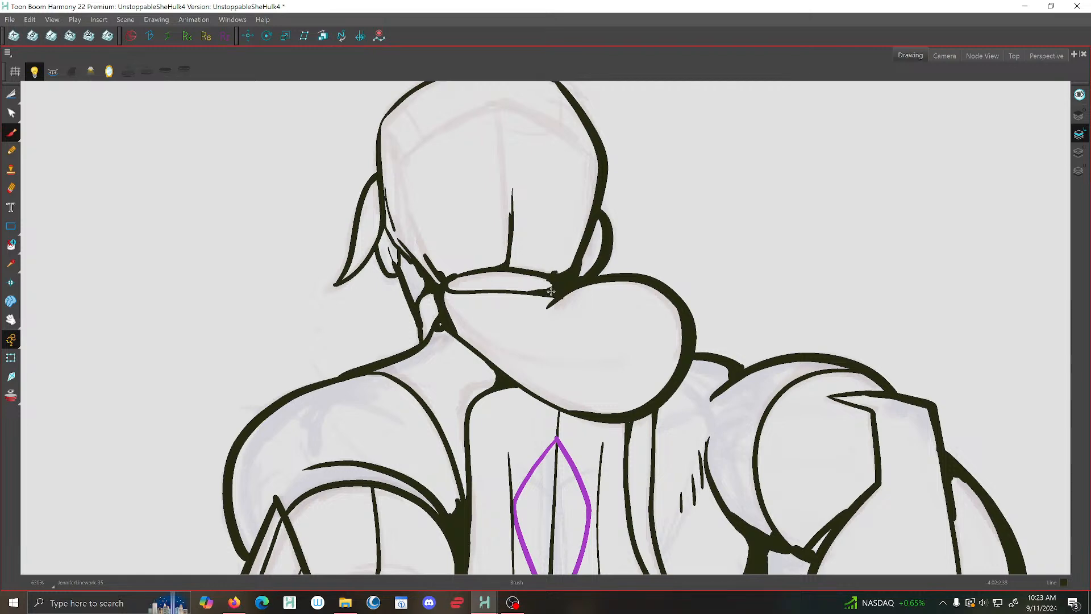
scroll(551, 291, "down", 4)
key("comma")
key("comma")
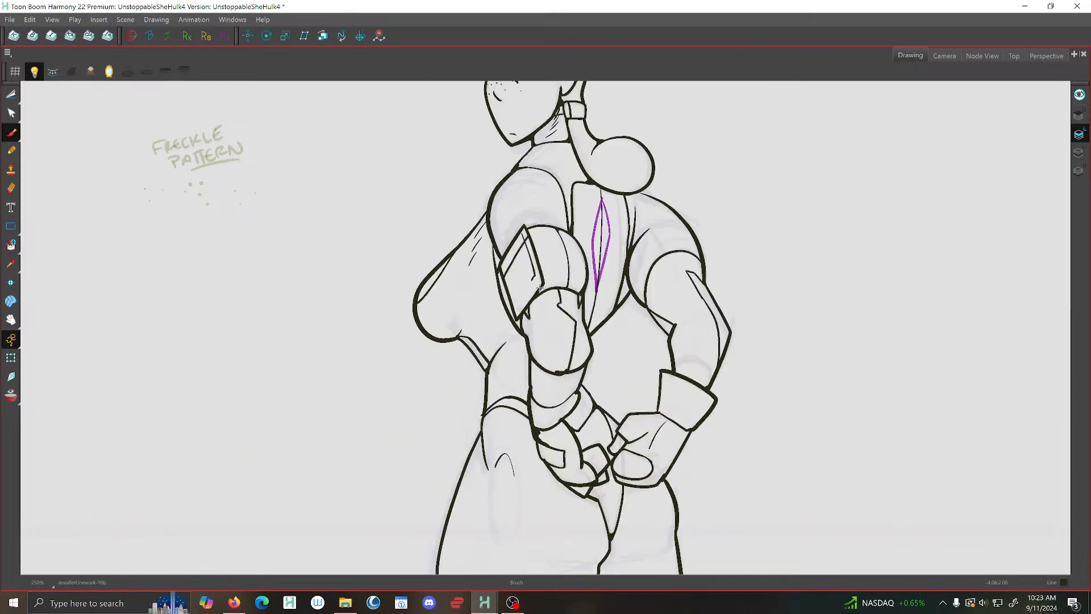
left_click_drag(513, 244, 516, 430)
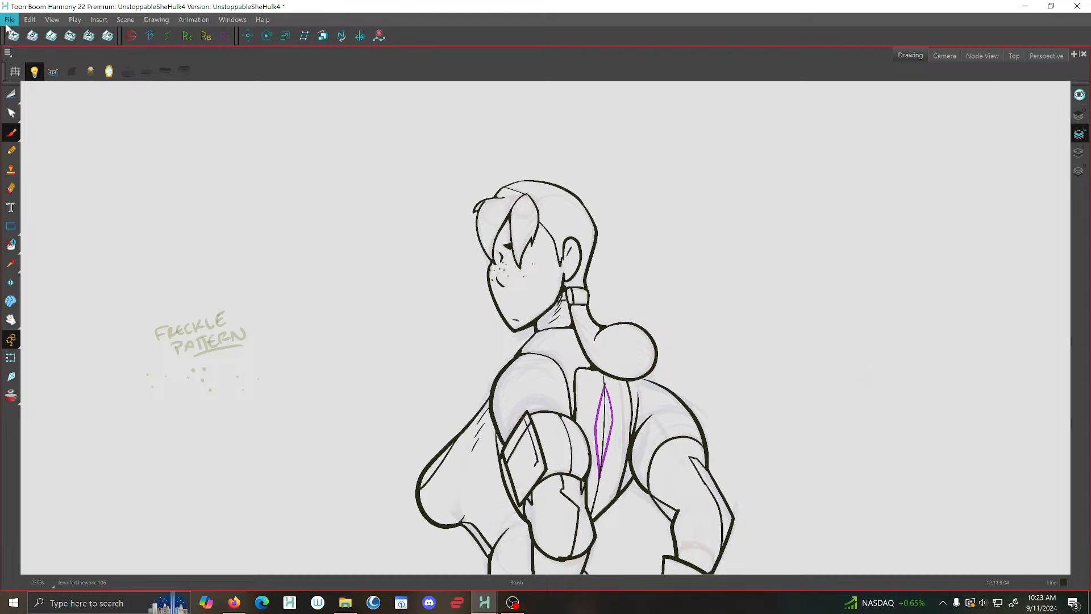
left_click(10, 19)
left_click(34, 87)
Step forward through the side-view drawings to check the freckles and hair lines on the head
key("period")
key("period")
key("period")
key("period")
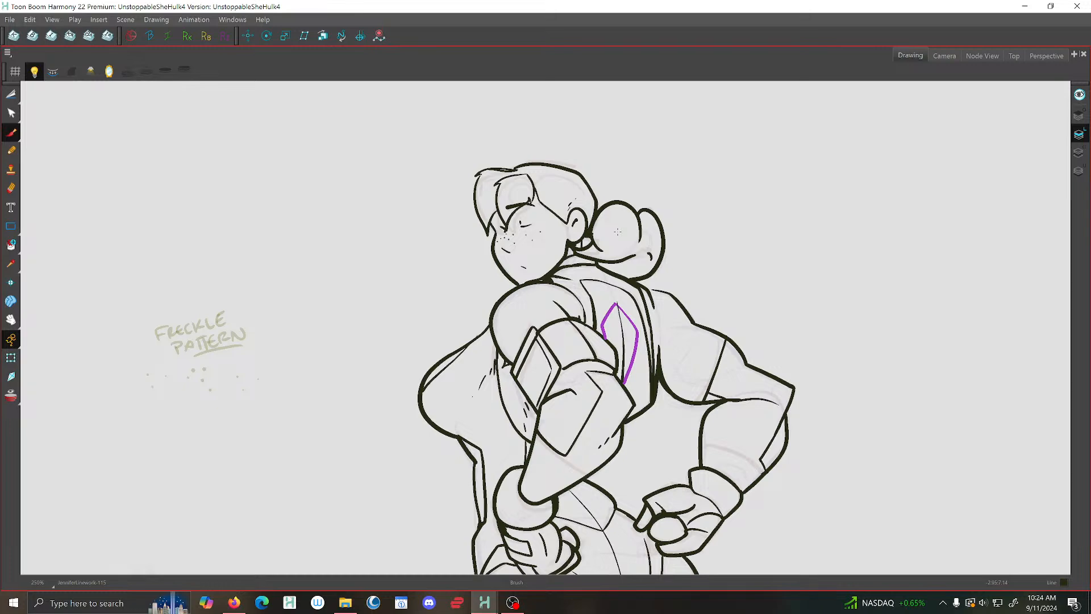
key("period")
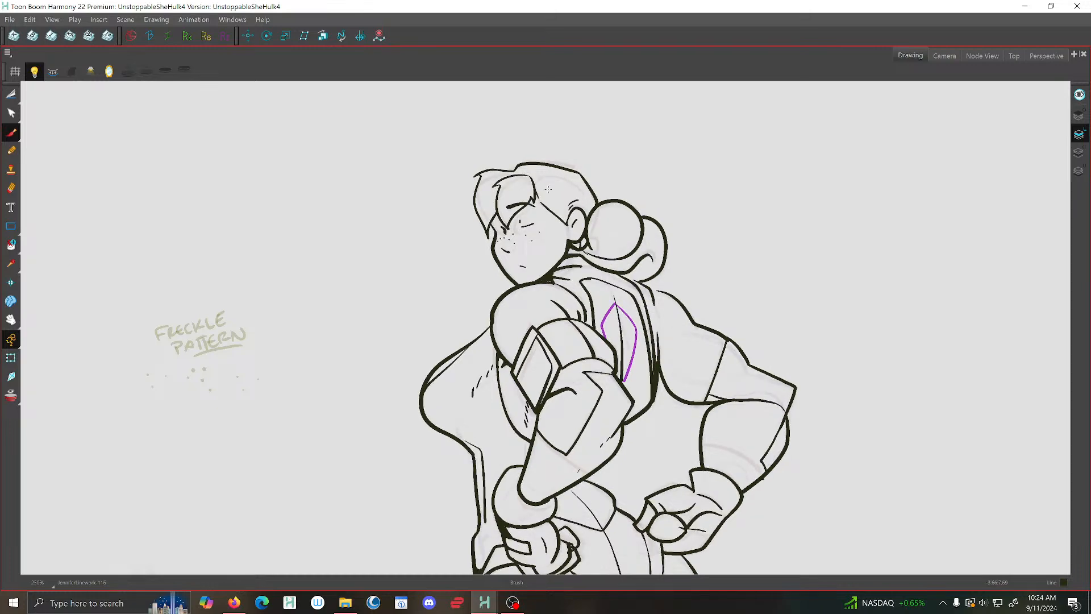
Add a small V-shaped hair mark beside the parting on drawing 116 and save the scene
scroll(543, 192, "up", 2)
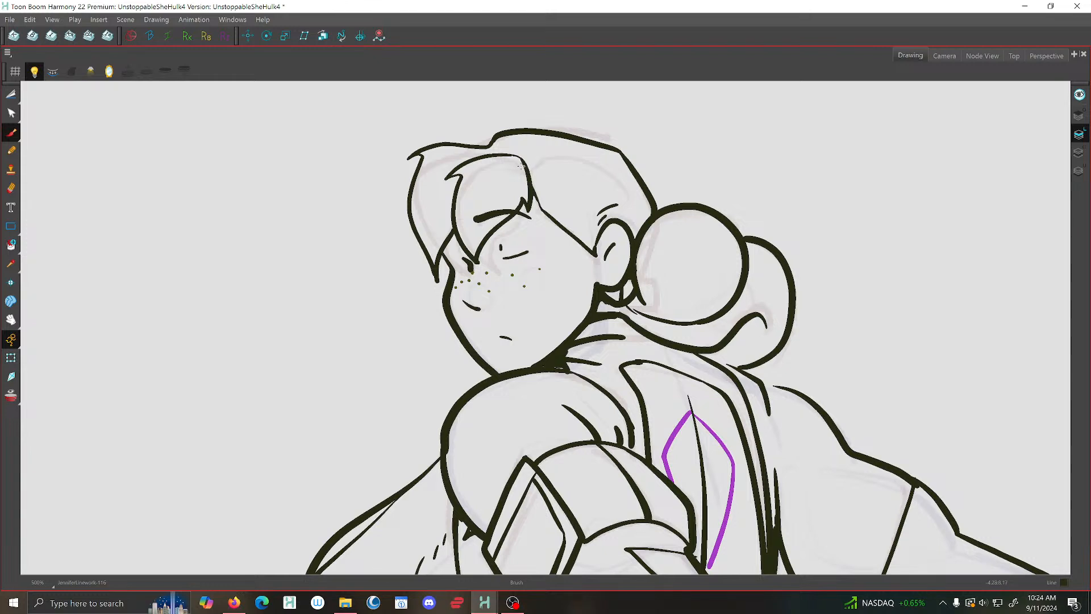
left_click(10, 19)
left_click(25, 87)
left_click_drag(536, 171, 543, 162)
left_click(10, 19)
left_click(18, 87)
scroll(330, 191, "down", 1)
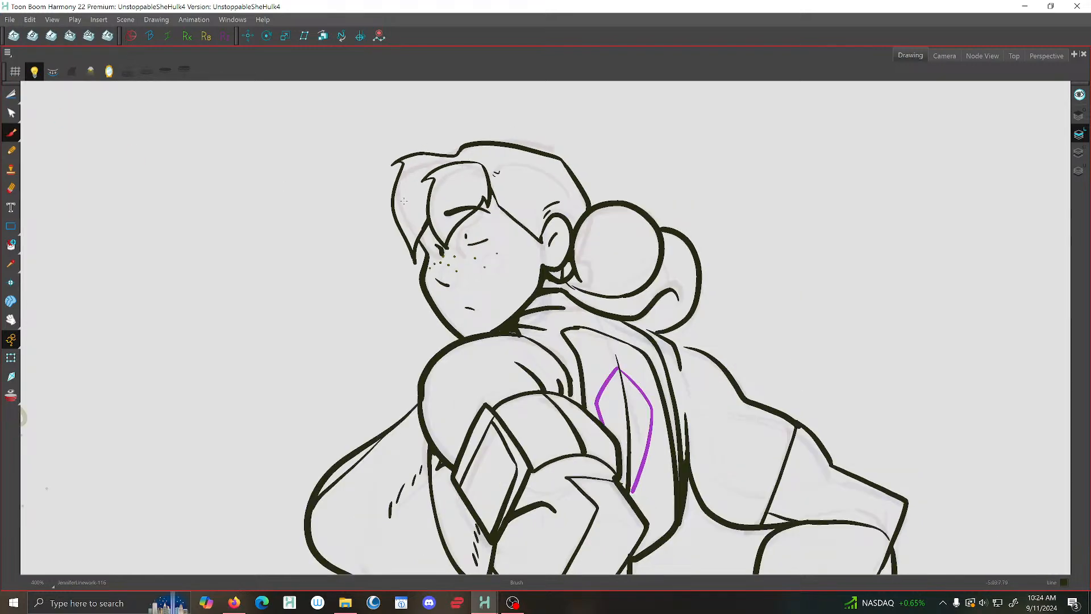
Touch up the line junction below the ear where the jaw meets the neck on drawing 116
scroll(403, 200, "up", 1)
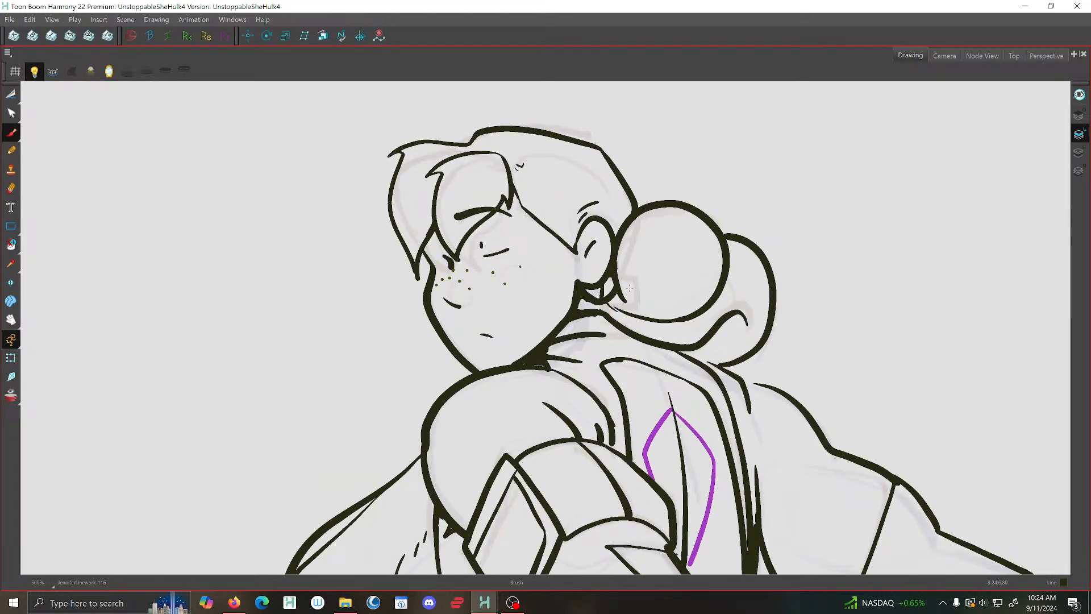
scroll(598, 284, "up", 1)
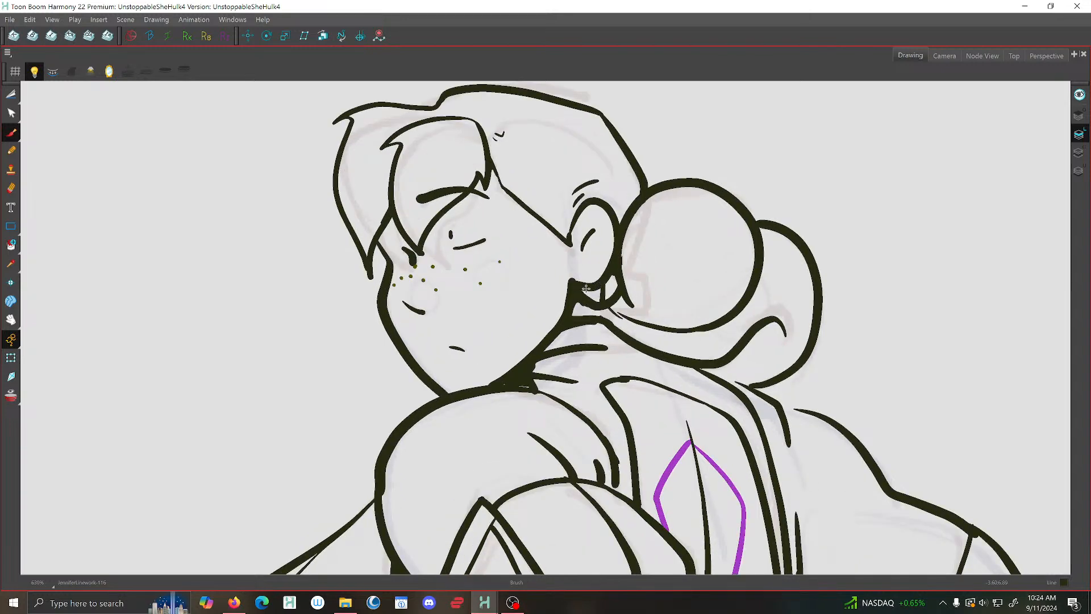
left_click_drag(581, 292, 584, 295)
left_click(572, 290)
Mirror the view and add strokes extending the rear hair curl, the hair's lower edge and the collar lines
left_click(109, 72)
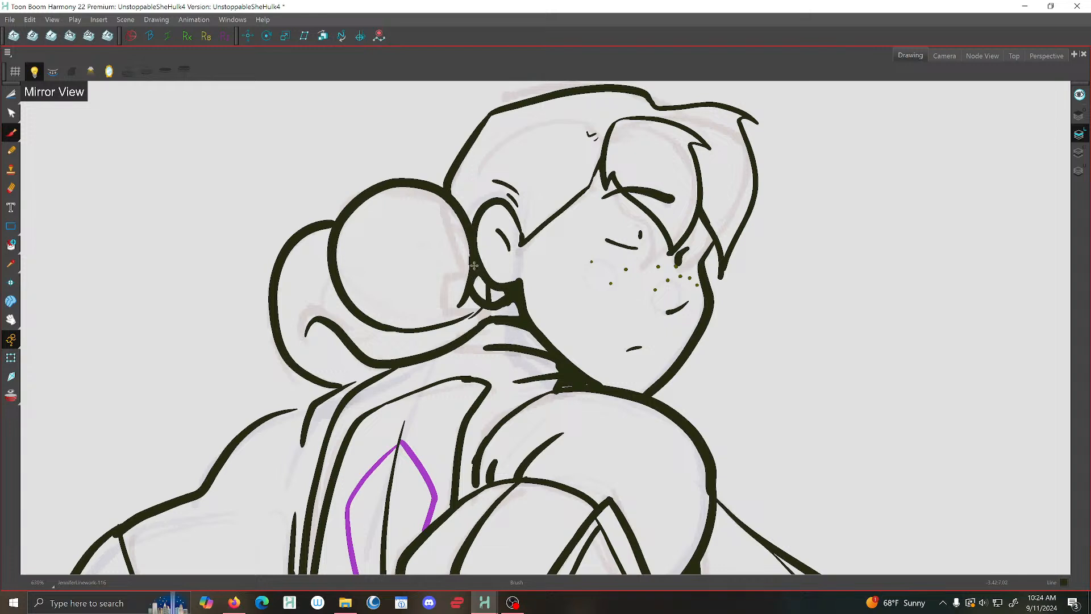
left_click_drag(522, 313, 514, 314)
left_click_drag(310, 322, 304, 356)
mouse_move(355, 382)
left_mouse_down()
mouse_move(386, 372)
mouse_move(341, 387)
mouse_move(392, 367)
mouse_move(359, 377)
left_mouse_up()
mouse_move(312, 405)
left_mouse_down()
mouse_move(294, 410)
mouse_move(310, 407)
left_mouse_up()
left_click_drag(373, 375, 345, 388)
left_click_drag(482, 345, 447, 350)
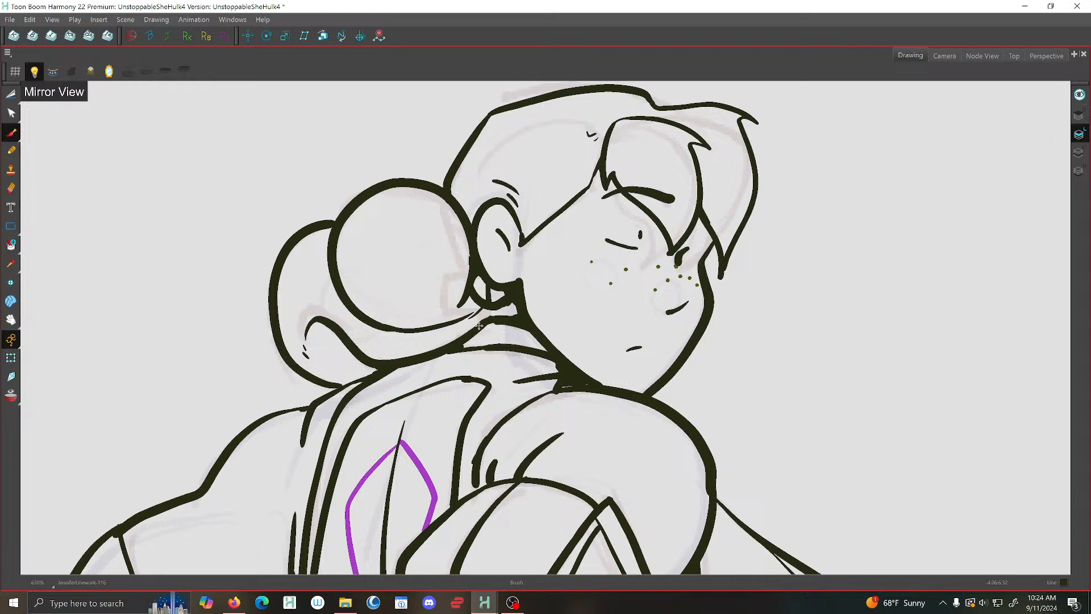
Save the scene and return the view to its unmirrored orientation
scroll(534, 238, "down", 2)
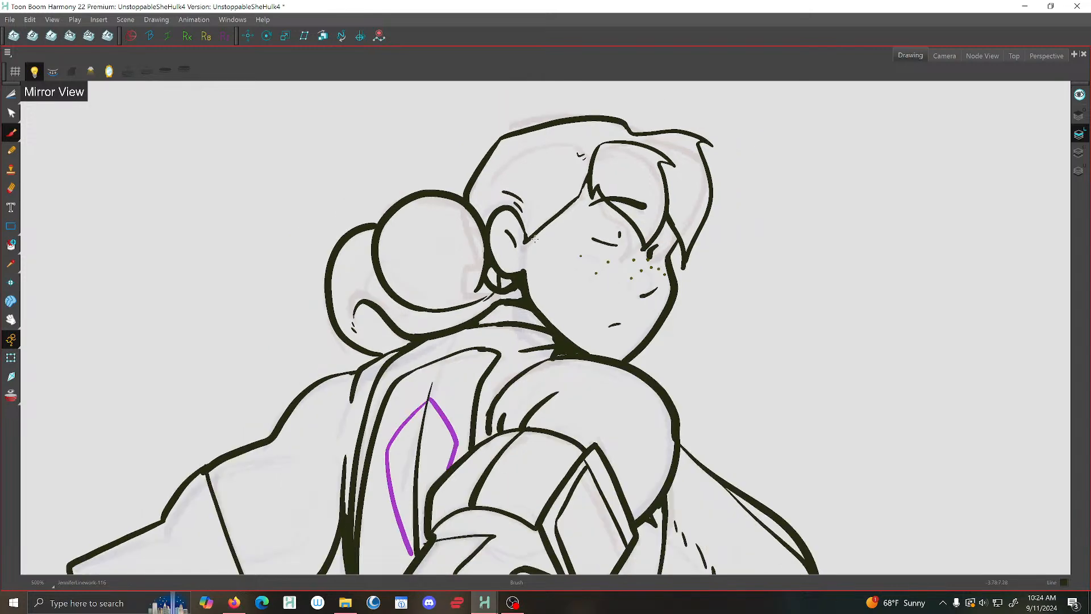
left_click(10, 19)
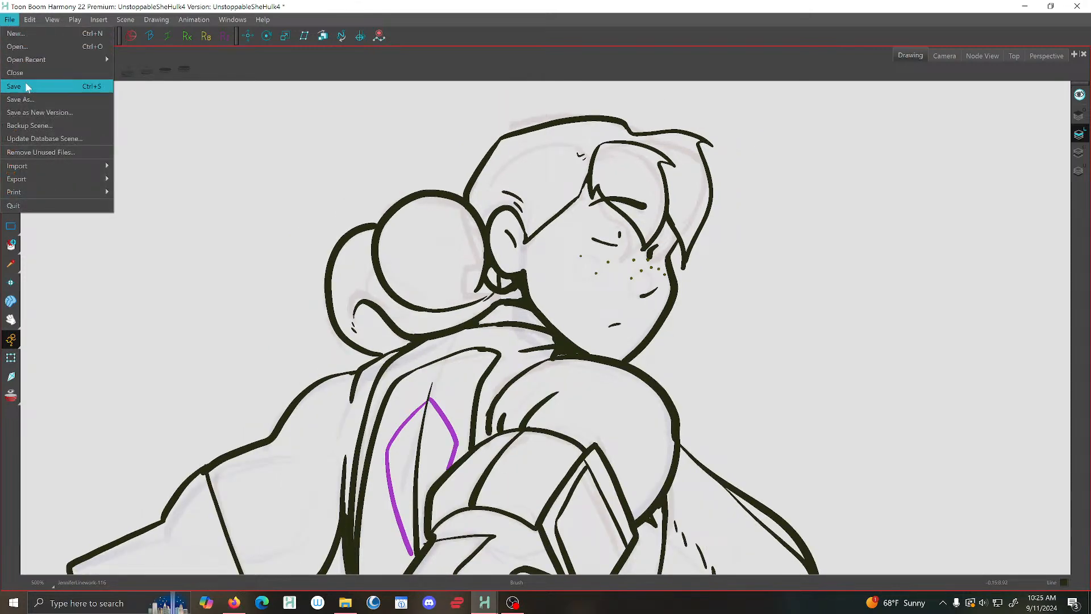
left_click(23, 85)
left_click(97, 71)
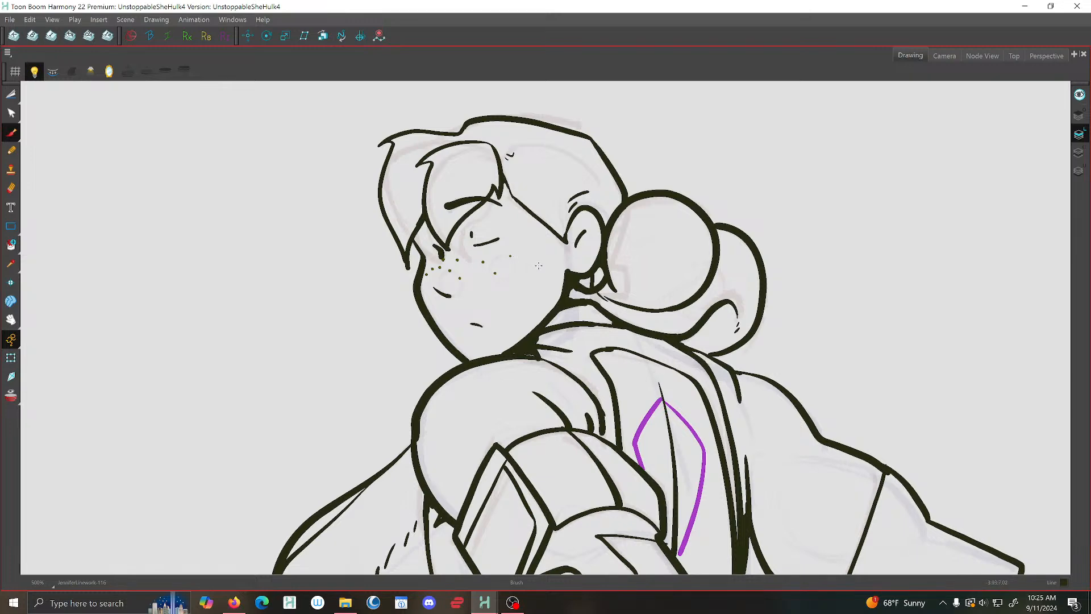
Touch up the line where the front hair meets the face on drawing 116 and save
scroll(556, 269, "down", 1)
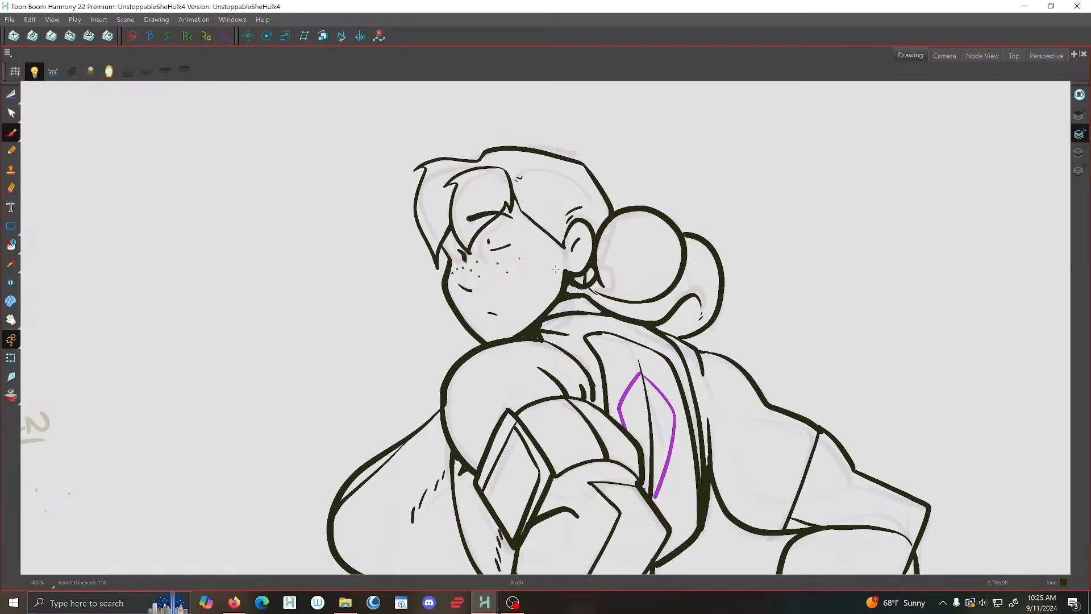
scroll(553, 268, "up", 3)
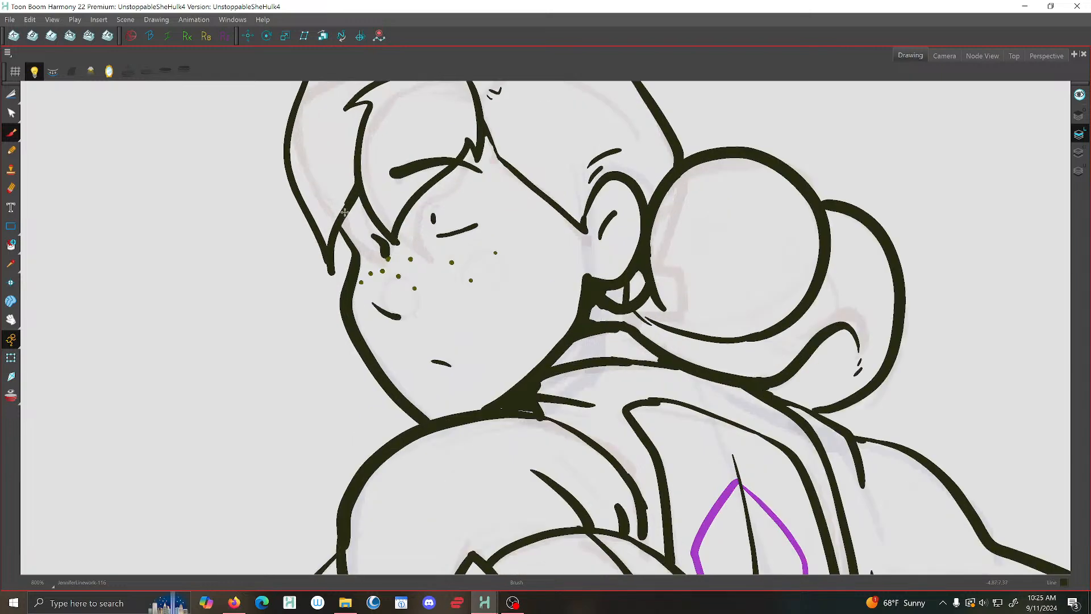
scroll(343, 231, "down", 3)
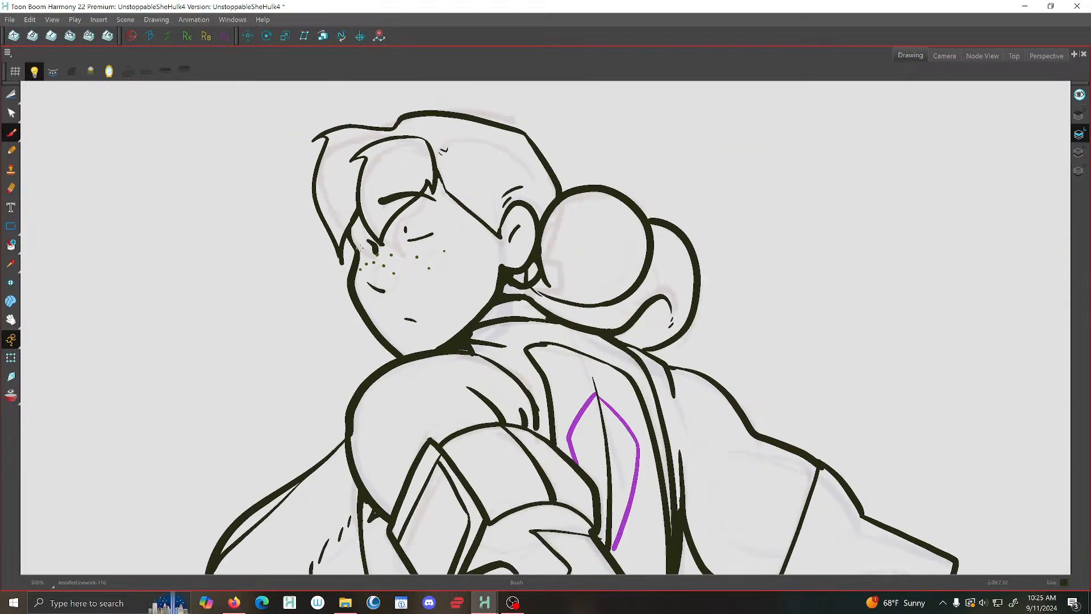
scroll(465, 252, "down", 2)
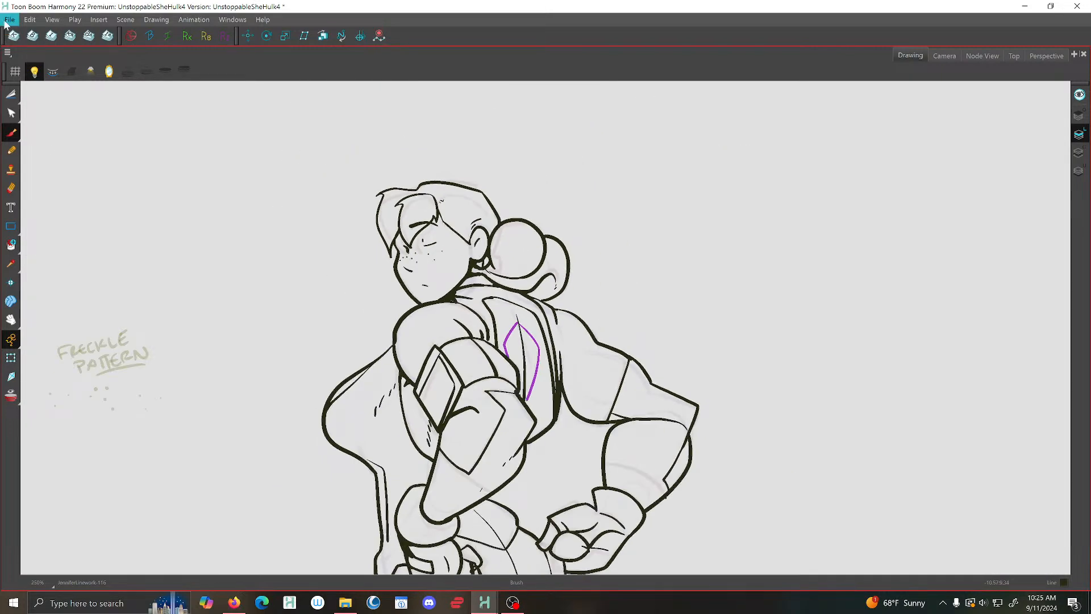
left_click(10, 19)
left_click(26, 83)
Place the first two freckles below the fringe tip on drawing 101, matching the neighbouring drawings
scroll(455, 236, "up", 4)
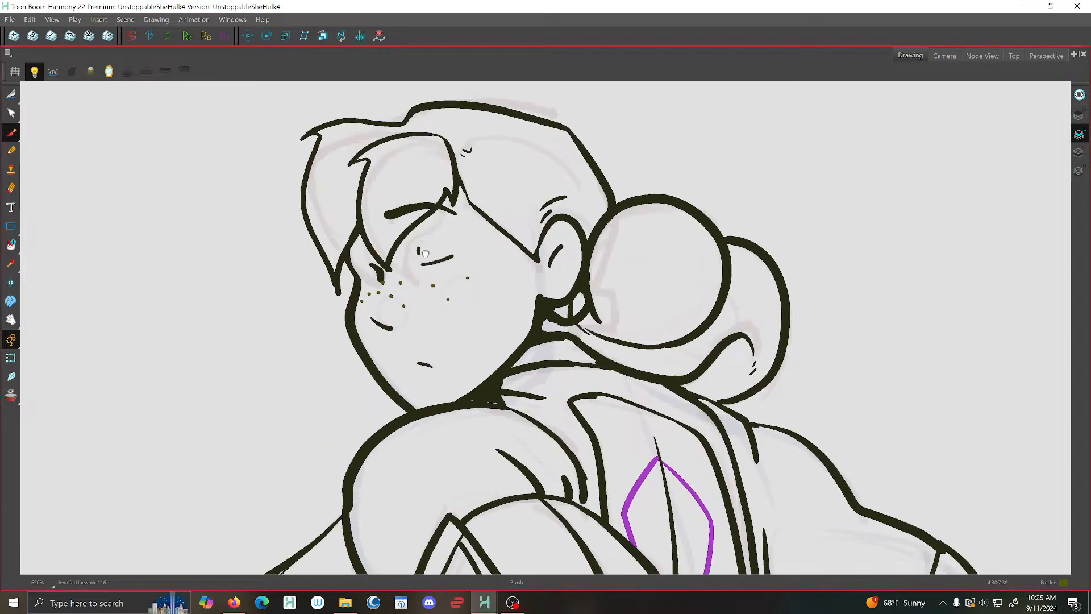
key("f")
key("f")
key("g")
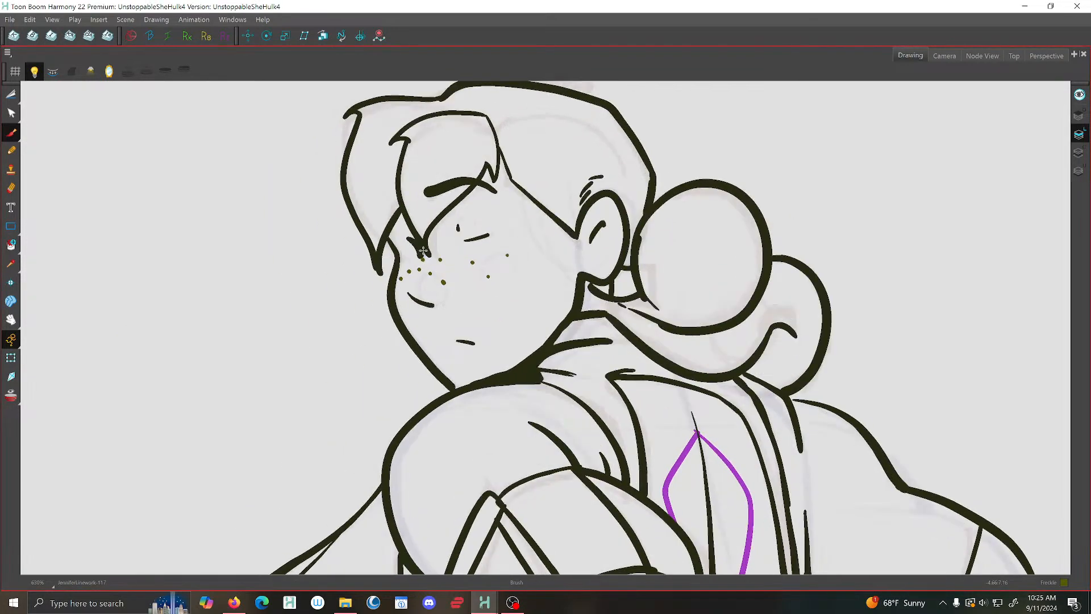
key("f")
key("f")
key("g")
key("f")
left_click(419, 255)
key("g")
key("f")
left_click(435, 258)
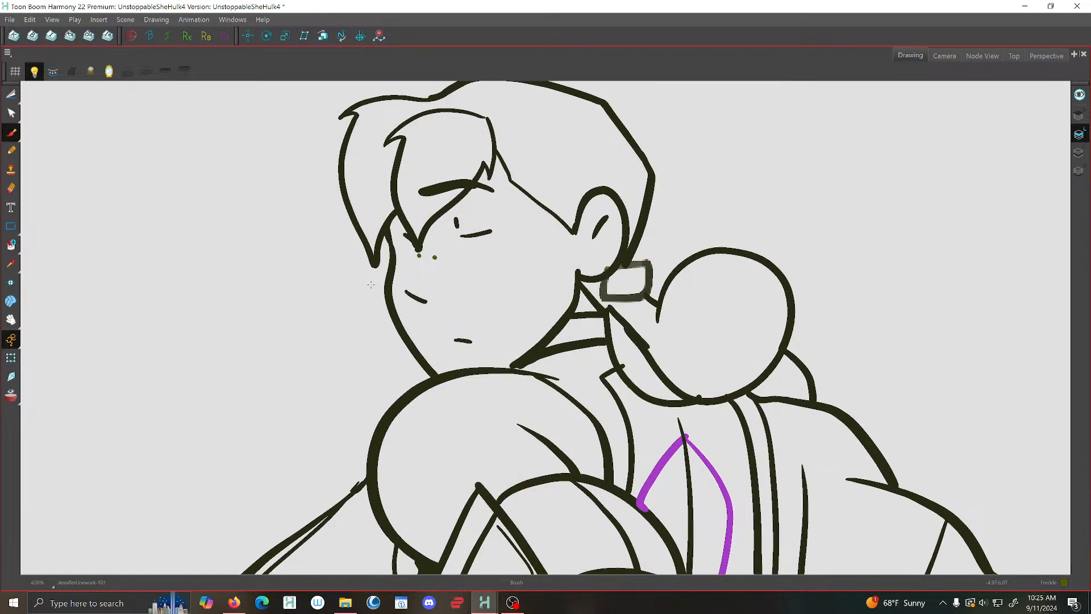
Add the cluster of freckles above the nose on drawing 101, checking positions against the adjacent drawings
key("g")
key("f")
key("g")
key("f")
left_click(426, 270)
key("g")
key("g")
key("f")
key("g")
left_click(412, 267)
Add the freckles on the near cheek below the eye of drawing 101 and save the scene
key("f")
key("g")
key("f")
key("g")
left_click(468, 259)
key("f")
key("g")
key("f")
key("g")
key("f")
key("g")
key("f")
key("g")
left_click(10, 20)
left_click(30, 87)
Go back to the adjacent side-view drawing without freckles and place three freckles on the cheek below the eye
key("comma")
key("comma")
key("comma")
key("comma")
key("comma")
key("comma")
key("comma")
key("comma")
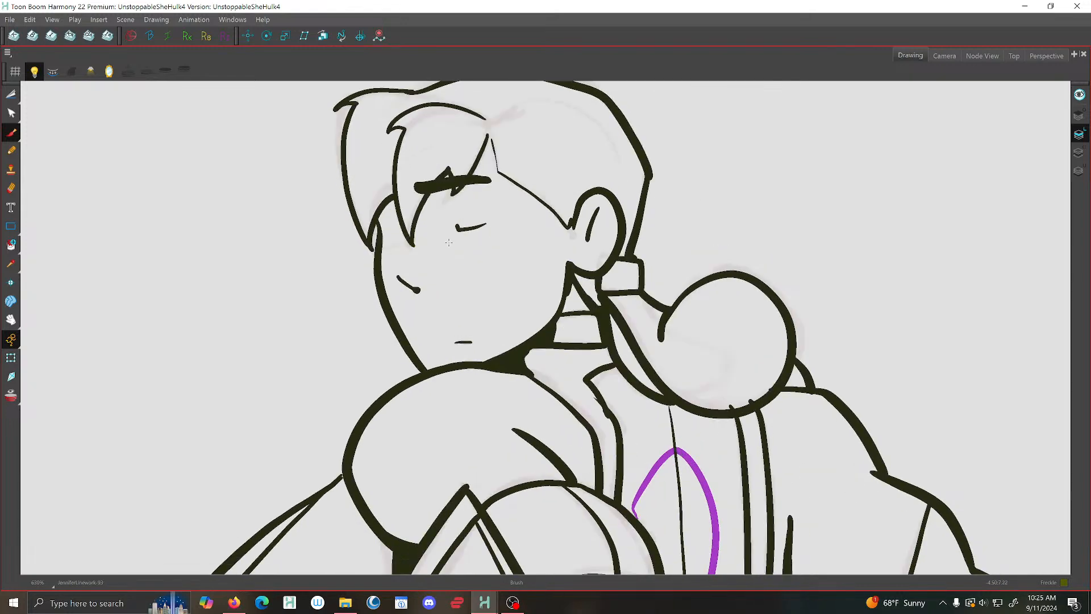
key("g")
key("f")
key("g")
key("f")
left_click(462, 253)
key("g")
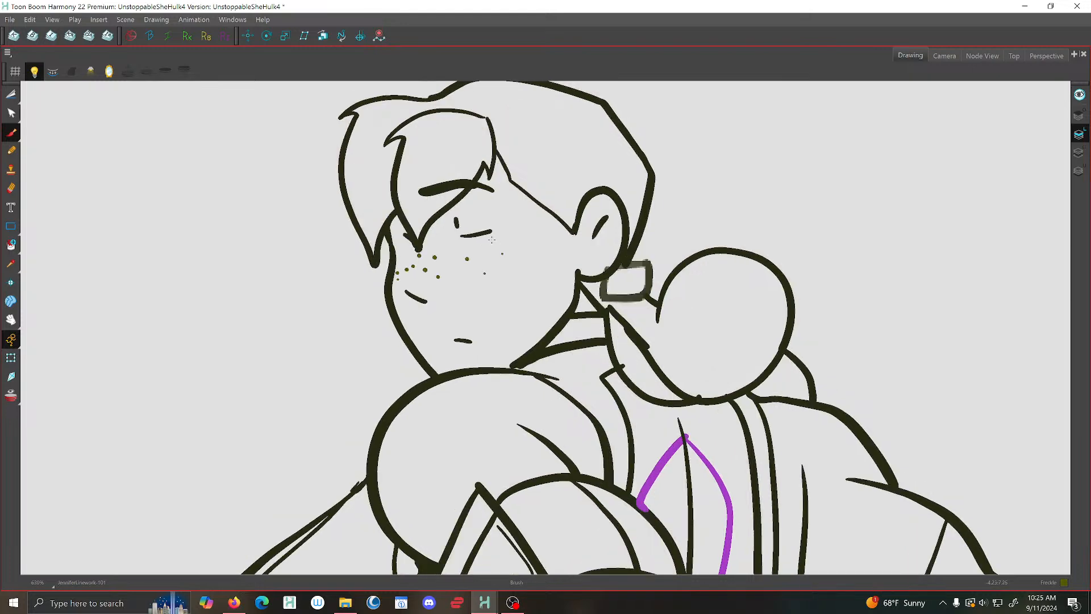
key("f")
left_click(496, 247)
key("g")
key("f")
left_click(475, 266)
key("g")
key("f")
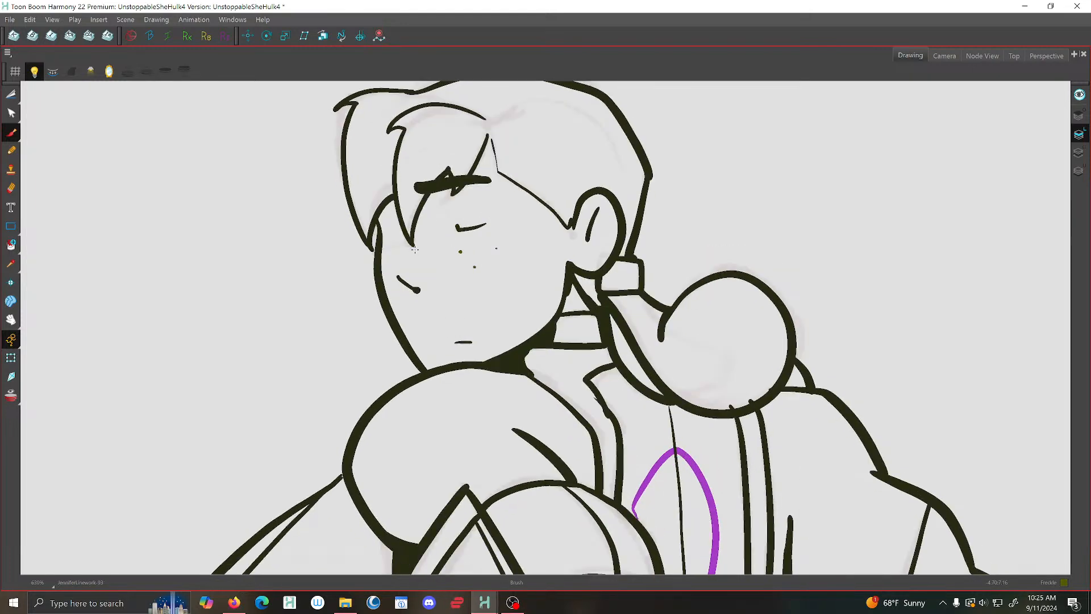
Add the freckle cluster between the fringe tip and the nose, comparing it with the neighbouring drawing
left_click(415, 249)
left_click(427, 250)
key("g")
key("f")
left_click(426, 270)
key("g")
key("f")
left_click(397, 260)
key("g")
key("f")
key("g")
Fill in the freckles beside the nose and thicken the first cheek freckle to match the adjacent drawing
key("f")
left_click(414, 248)
left_click(417, 263)
key("g")
key("f")
left_click(460, 250)
key("g")
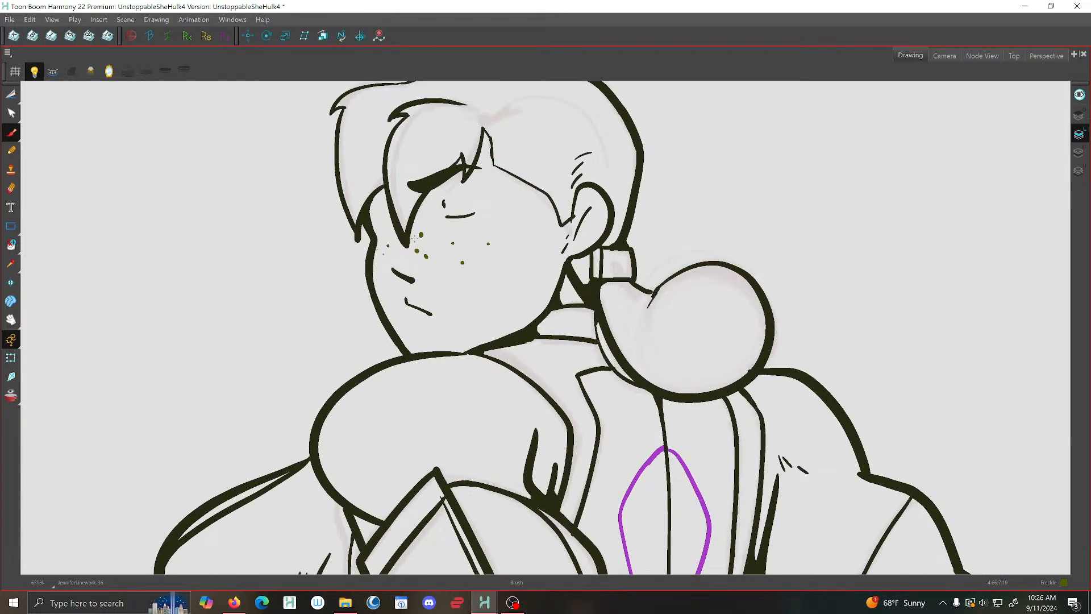
Thicken the small freckles around the nose and fringe tip on the neighbouring drawing with closed eyes
key("g")
key("f")
left_click(388, 244)
left_click(383, 253)
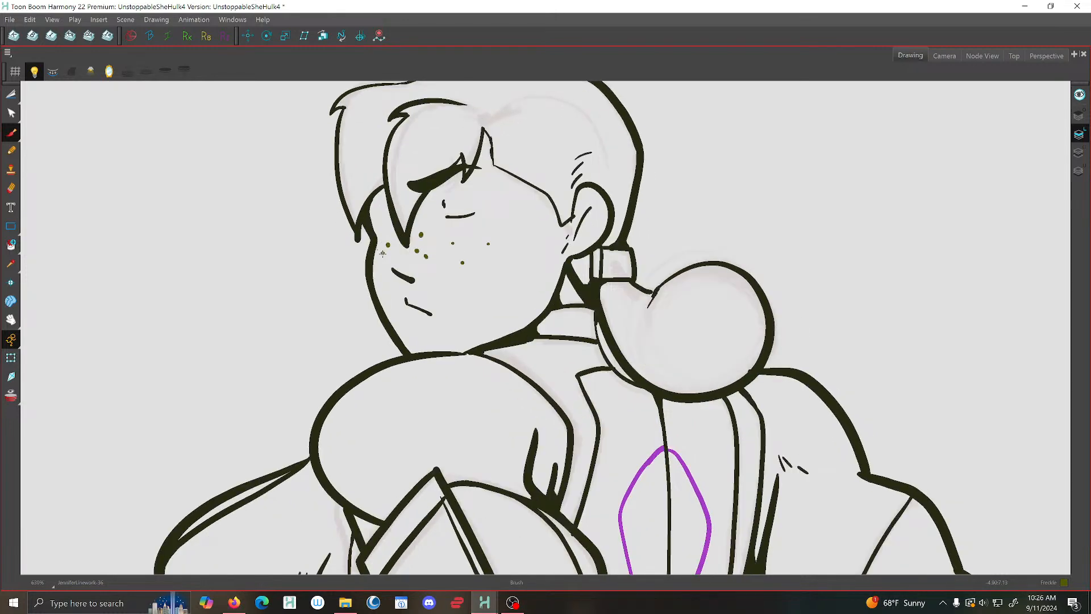
left_click(421, 234)
key("g")
key("f")
Thicken two cheek freckles below the eye, compare them with the adjacent drawings, and save
left_click(451, 243)
left_click(462, 262)
key("g")
key("f")
key("g")
key("f")
key("g")
key("f")
key("g")
key("f")
left_click(10, 20)
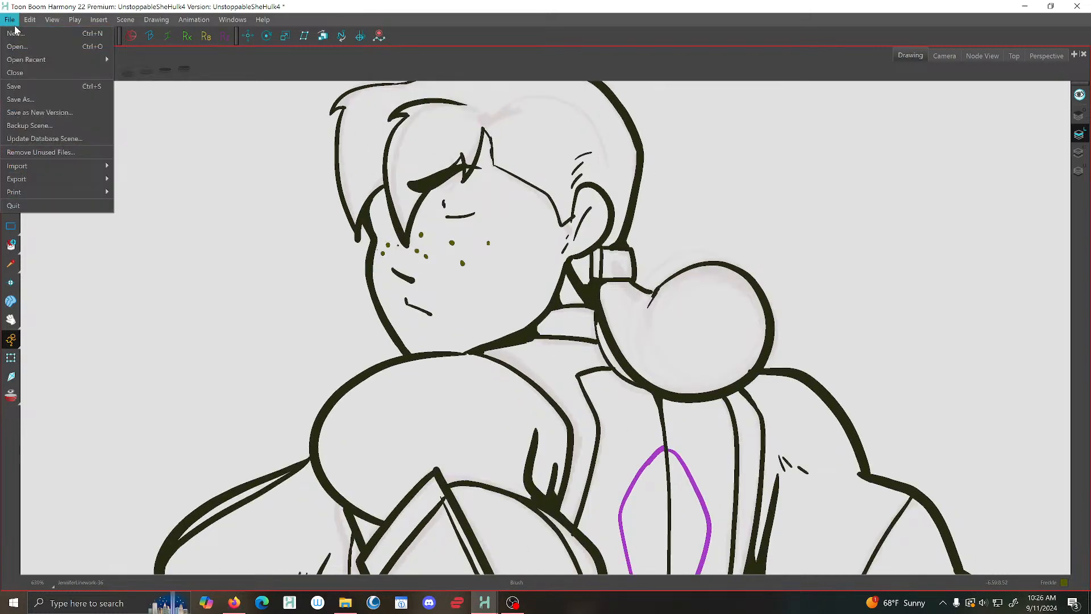
left_click(34, 93)
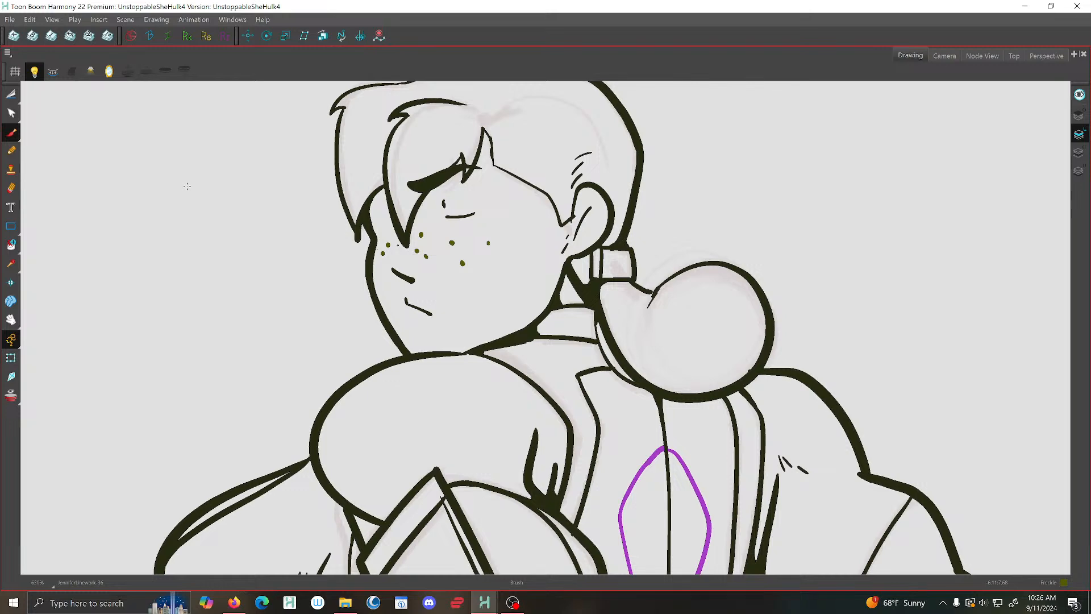
Thicken four freckles across the nose side and cheek on the next freckled drawing and save the scene
key("g")
key("f")
key("g")
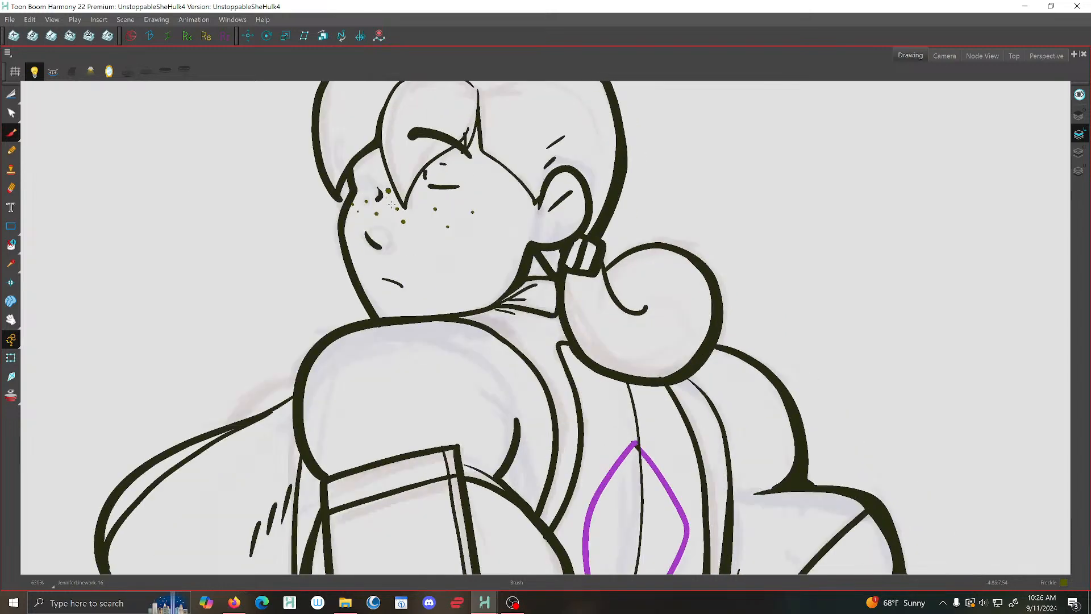
left_click(397, 208)
left_click(403, 222)
left_click(434, 209)
left_click(446, 226)
left_click(9, 19)
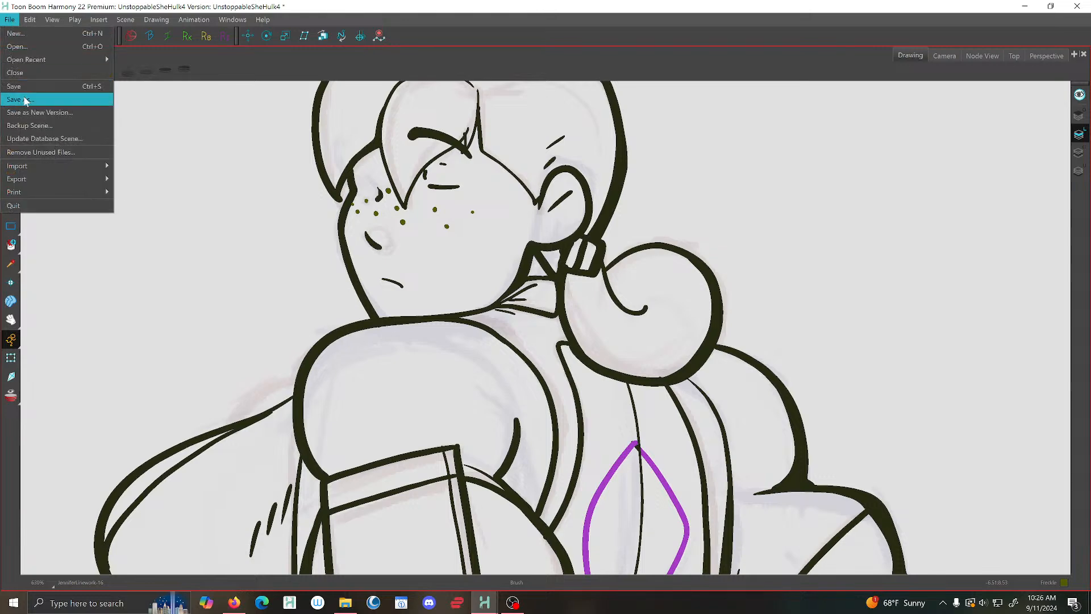
left_click(25, 92)
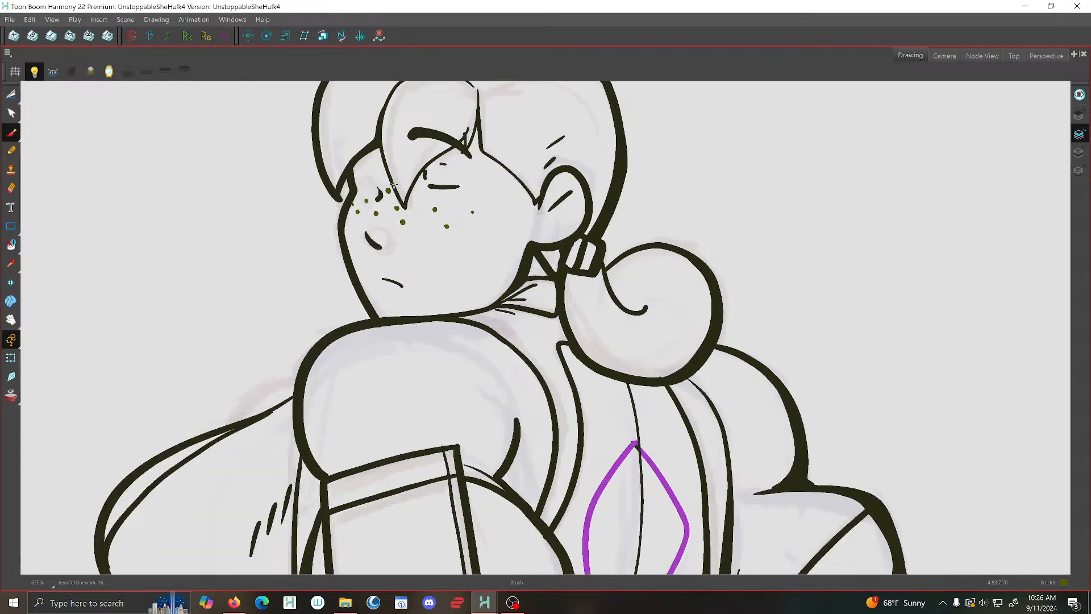
Step through the neighbouring head drawings to compare freckle placement with the drawing that still lacks freckles
key("g")
key("g")
key("f")
key("g")
key("g")
key("g")
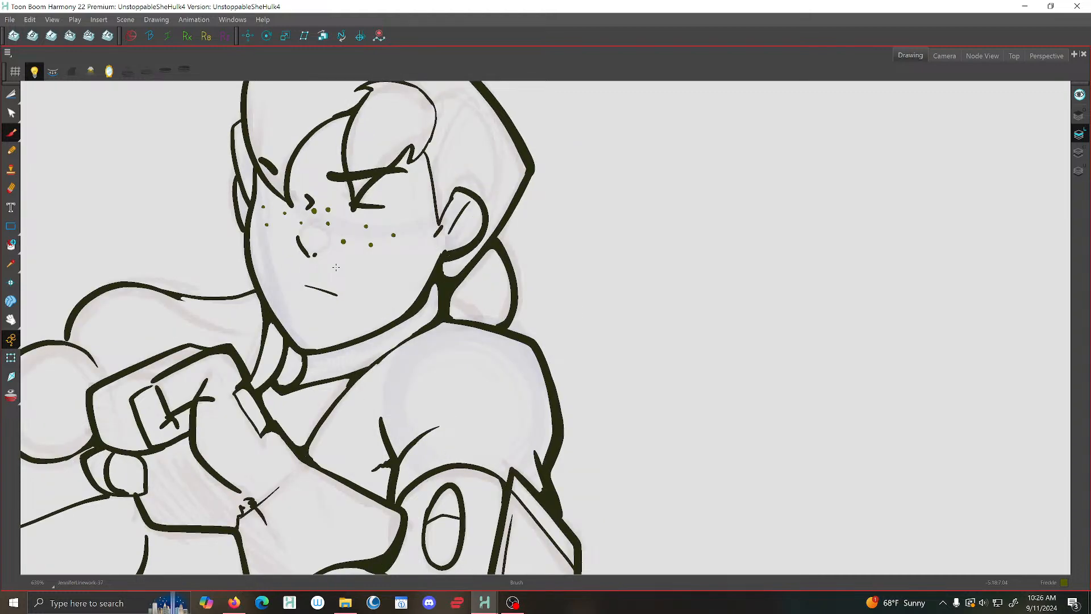
key("g")
key("g")
key("g")
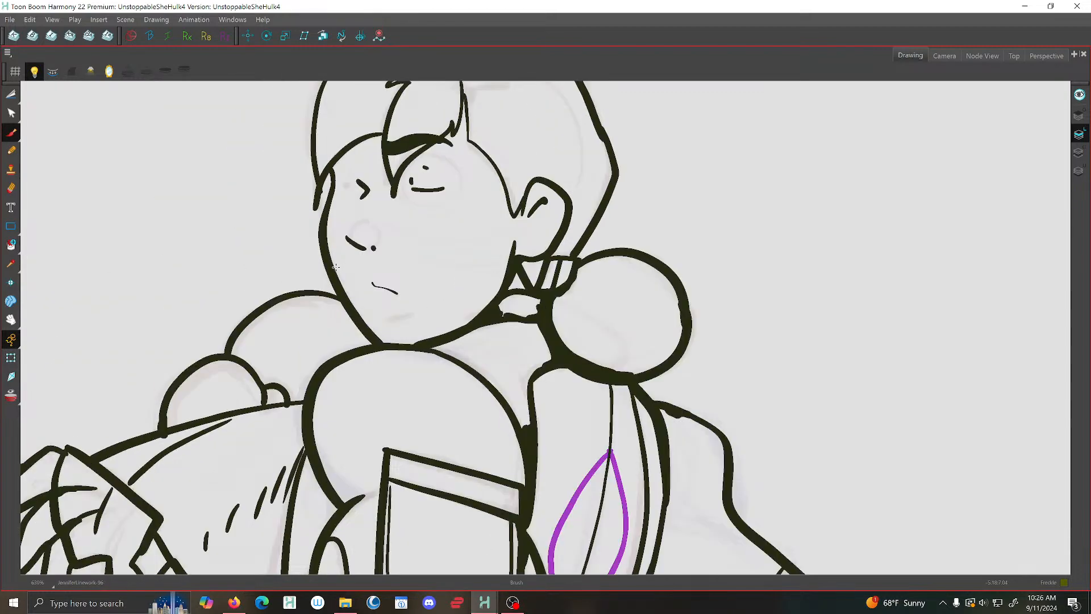
key("g")
key("g")
key("g")
key("g")
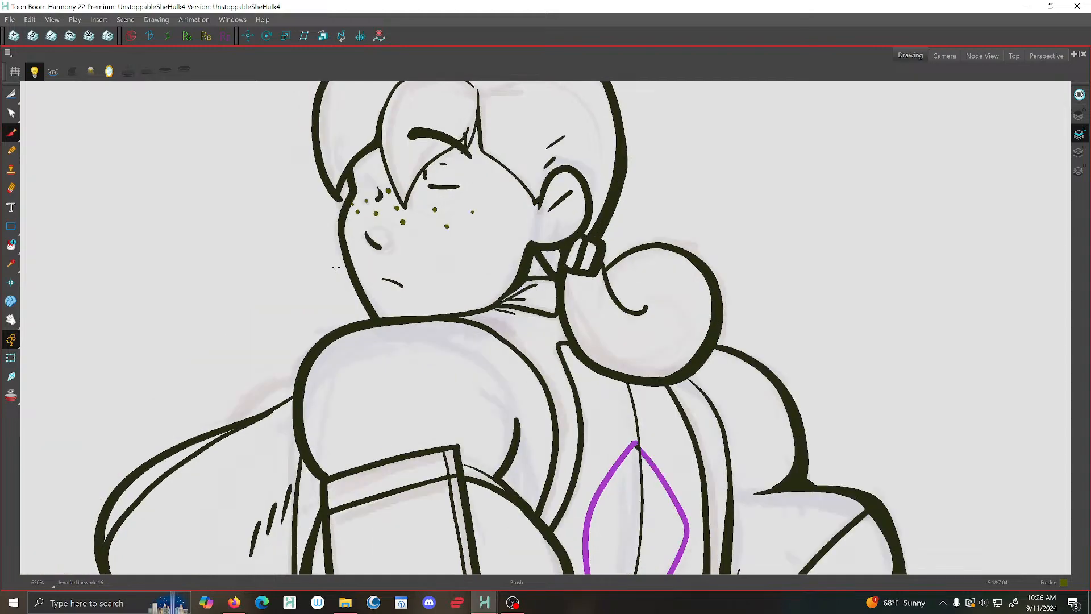
key("g")
key("g")
key("g")
key("g")
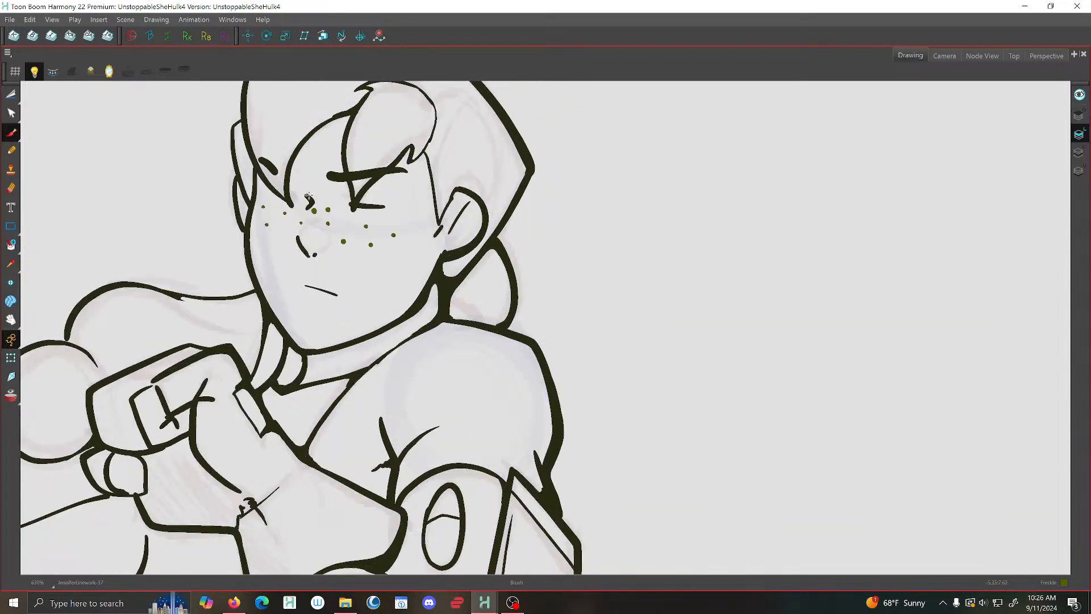
key("g")
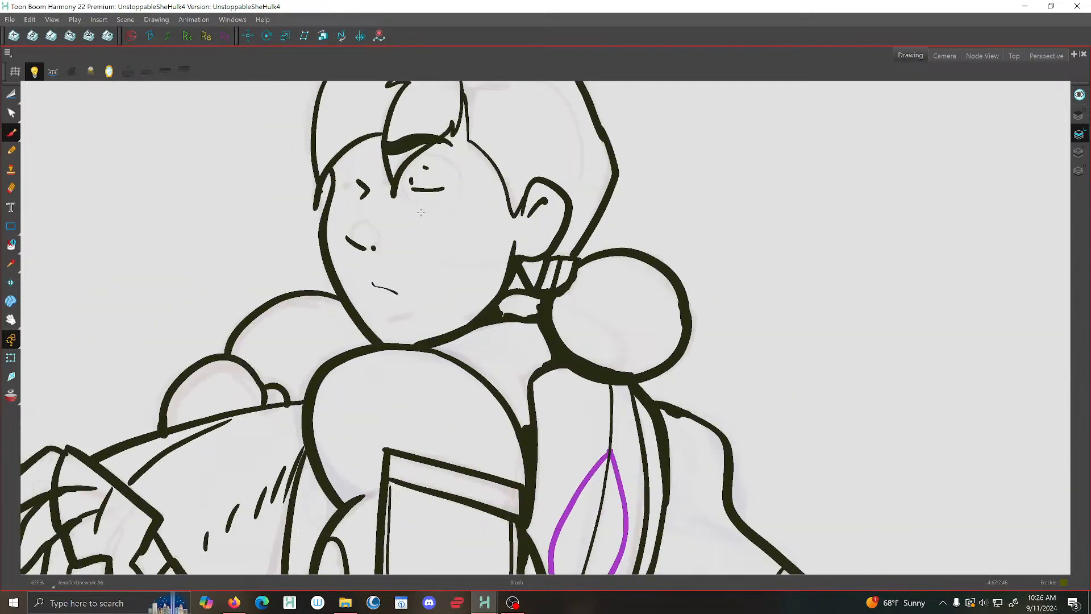
Place the first freckles on the near cheek below the eye, comparing their placement with the adjacent freckled drawings
left_click(424, 210)
key("f")
key("g")
left_click(428, 227)
key("f")
key("g")
key("g")
key("g")
key("g")
key("g")
key("f")
Add the remaining freckles across the nose and far cheek of the same drawing, checking them against the neighbouring drawings
left_click(394, 225)
key("g")
key("g")
key("f")
key("f")
left_click(358, 212)
key("g")
key("f")
left_click(349, 201)
left_click(339, 218)
key("g")
key("f")
key("g")
key("f")
left_click(386, 207)
key("f")
key("g")
key("g")
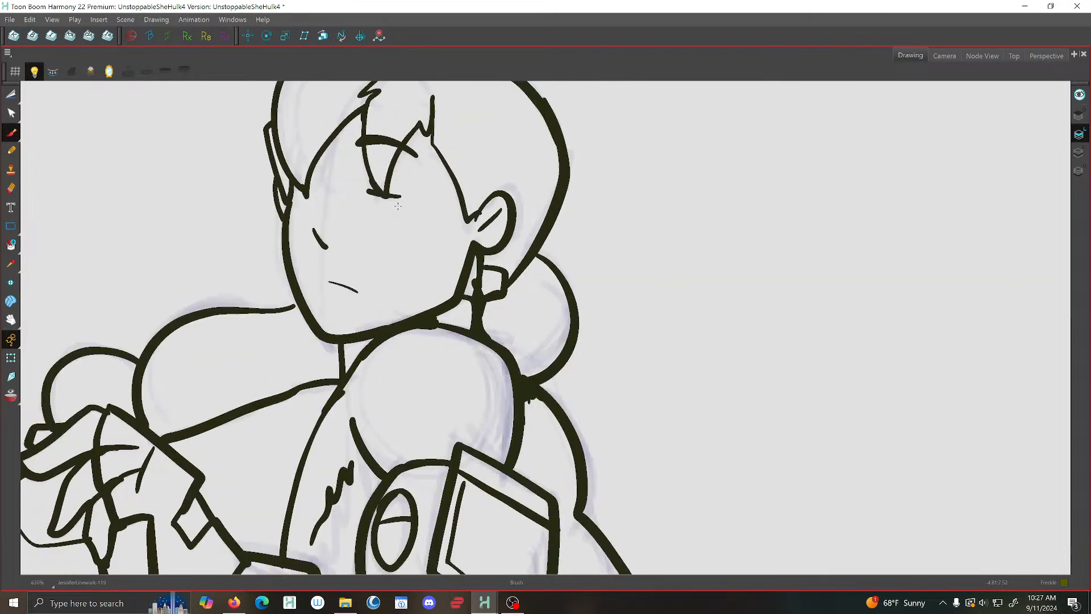
Place three freckles between the nose and the eye on the next unfreckled head drawing, matching the adjacent drawings' pattern
key("f")
key("g")
key("g")
key("g")
key("g")
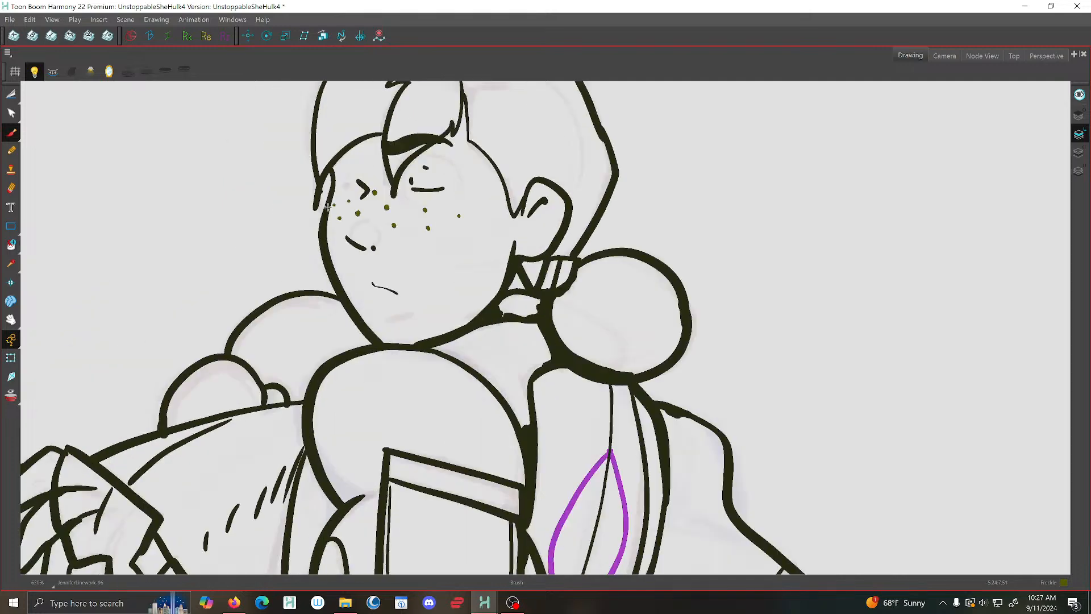
key("g")
key("f")
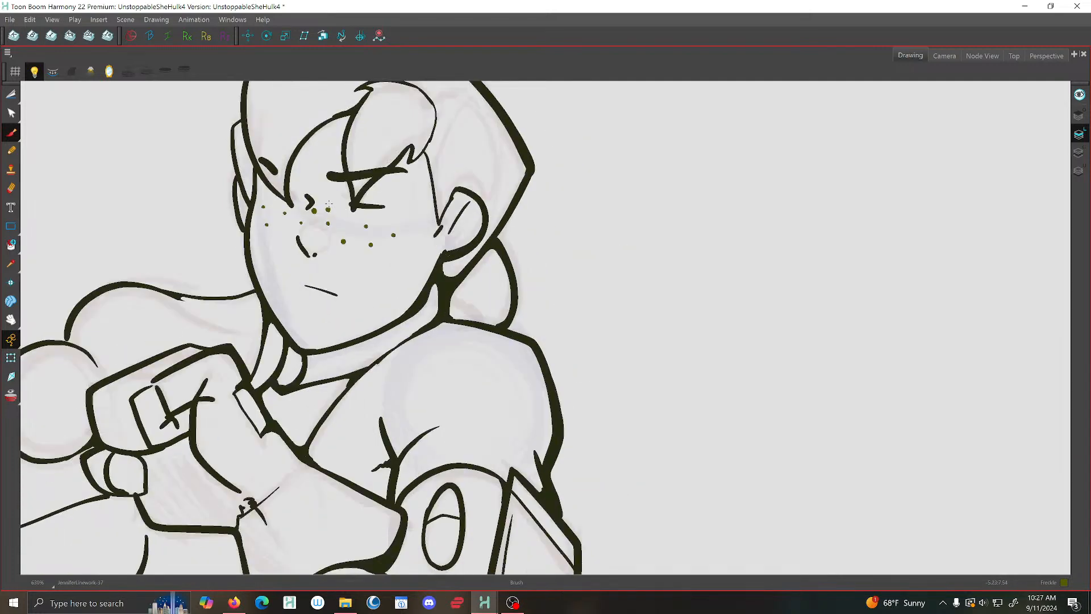
key("g")
key("f")
key("g")
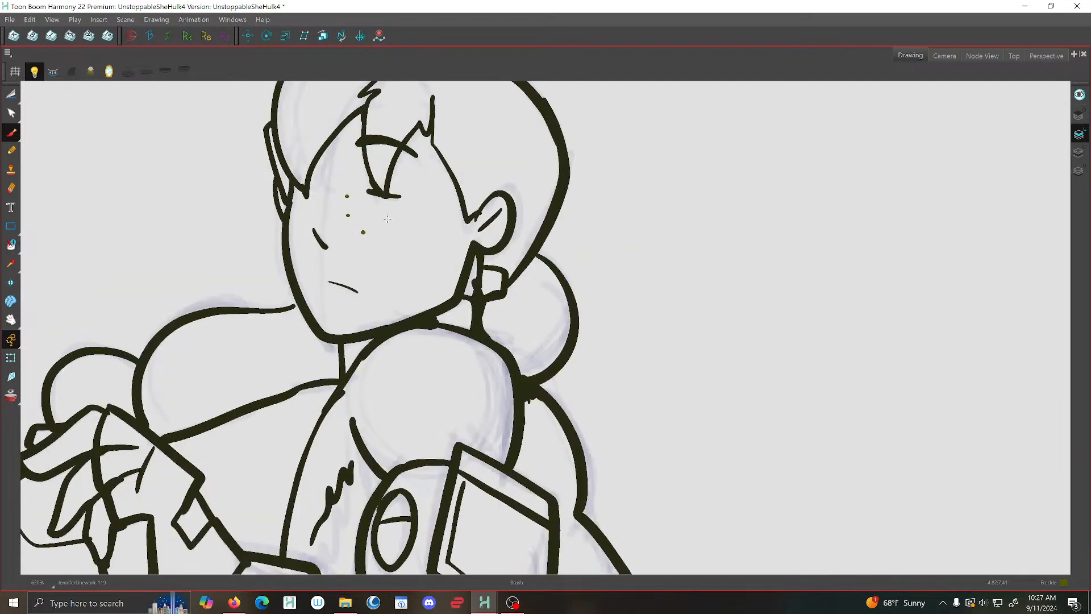
key("f")
key("g")
key("f")
key("g")
Add two freckles on the far cheek and thicken the middle nose freckle, checking the pattern against the neighbouring drawings
left_click(322, 205)
left_click(299, 204)
key("f")
key("g")
left_click(347, 215)
key("f")
key("g")
key("f")
key("g")
key("f")
key("g")
key("f")
key("g")
key("f")
key("g")
Save the scene, return to the adjacent frowning drawing that already has freckles, and save again
left_click(10, 20)
left_click(29, 88)
key("comma")
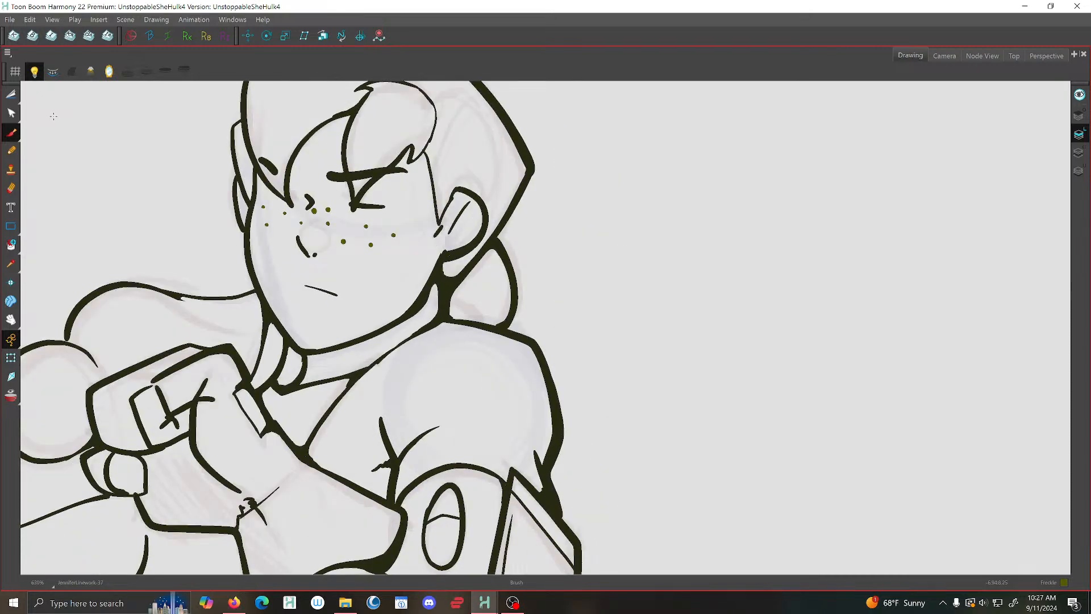
key("1")
mouse_move(268, 149)
left_mouse_down()
mouse_move(420, 191)
mouse_move(404, 205)
left_mouse_up()
key("2")
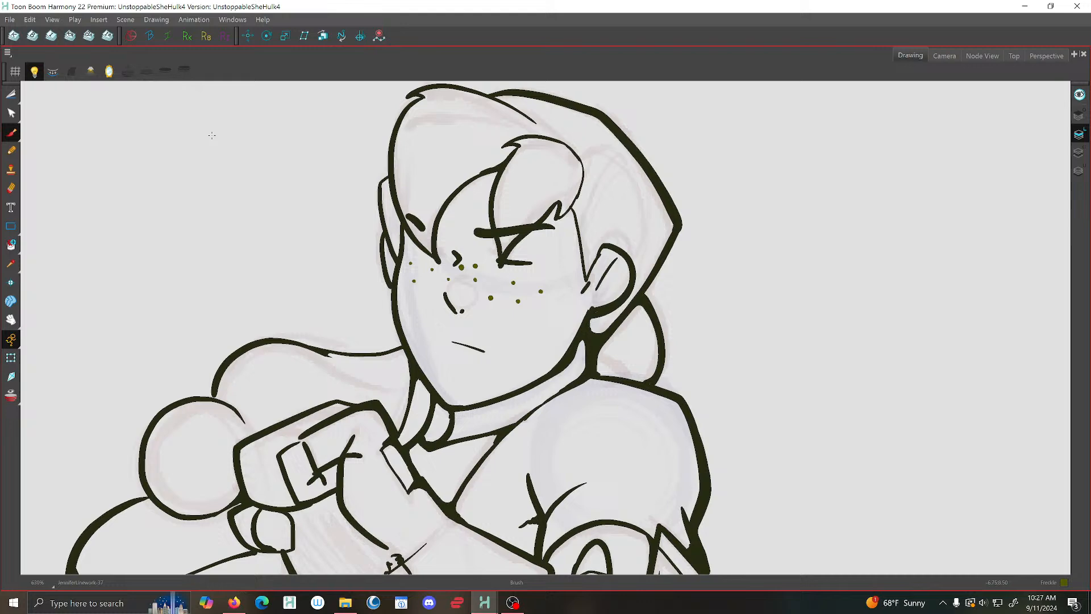
left_click(10, 20)
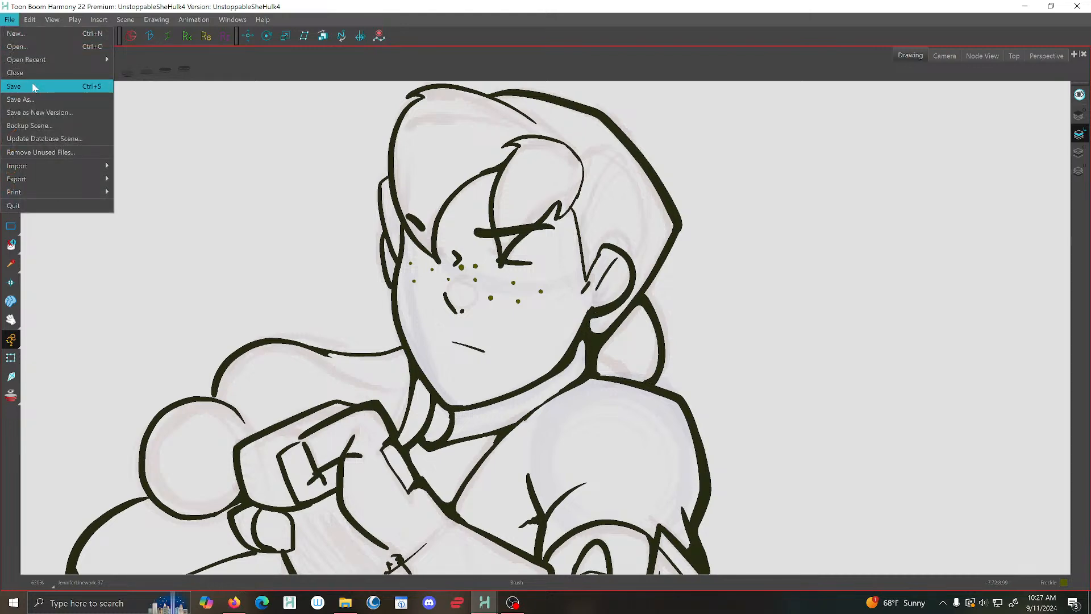
left_click(33, 87)
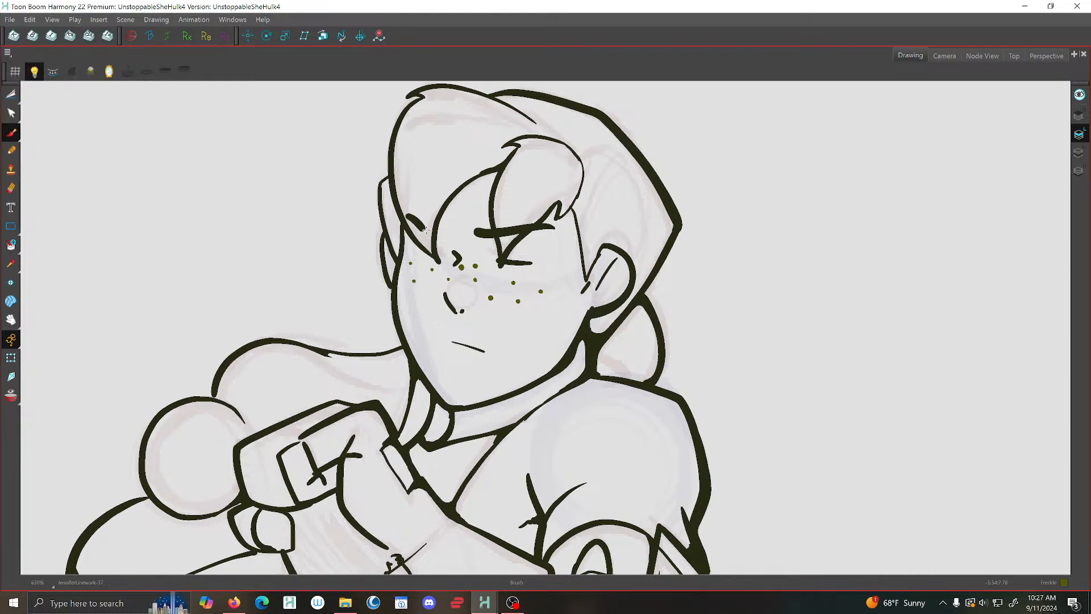
Add freckles on the near cheek below the fringe tip on the next unfreckled drawing, following the neighbouring freckle pattern
key("g")
key("f")
key("g")
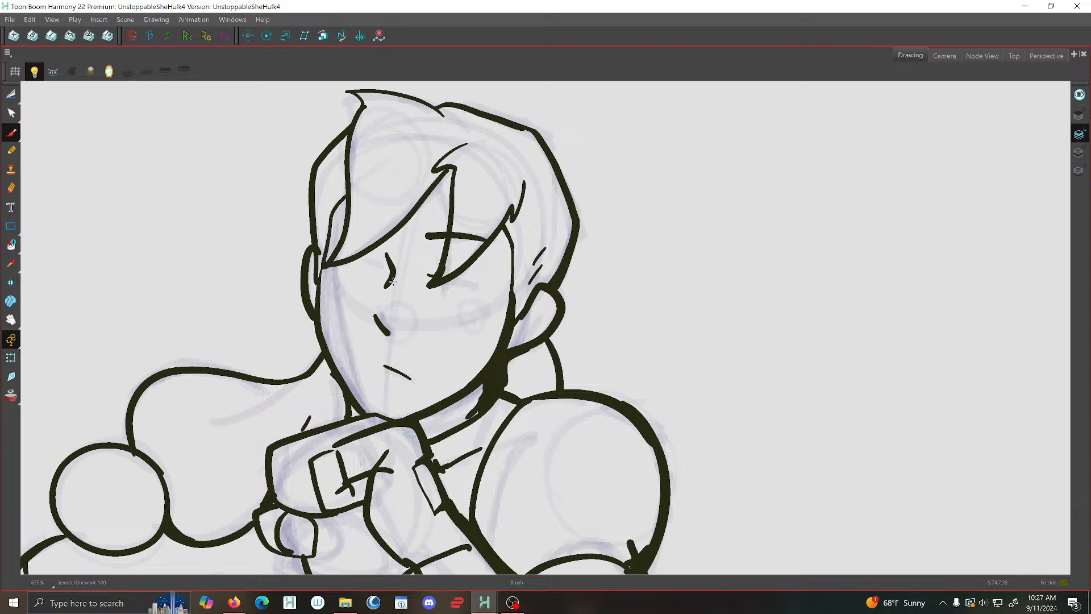
key("f")
key("g")
key("f")
key("g")
left_click(443, 305)
key("f")
key("g")
left_click(446, 322)
key("f")
key("f")
key("g")
key("g")
key("f")
key("g")
Add four freckles over the nose bridge and beside the nose on the same drawing
left_click(396, 283)
key("f")
key("g")
left_click(411, 283)
key("f")
key("g")
left_click(406, 297)
left_click(420, 320)
key("f")
key("g")
Add freckles on the far cheek near the ear and thicken two of the freckles beside the nose
key("f")
key("g")
key("f")
key("g")
left_click(360, 289)
left_click(336, 284)
left_click(336, 284)
left_click(410, 282)
left_click(420, 319)
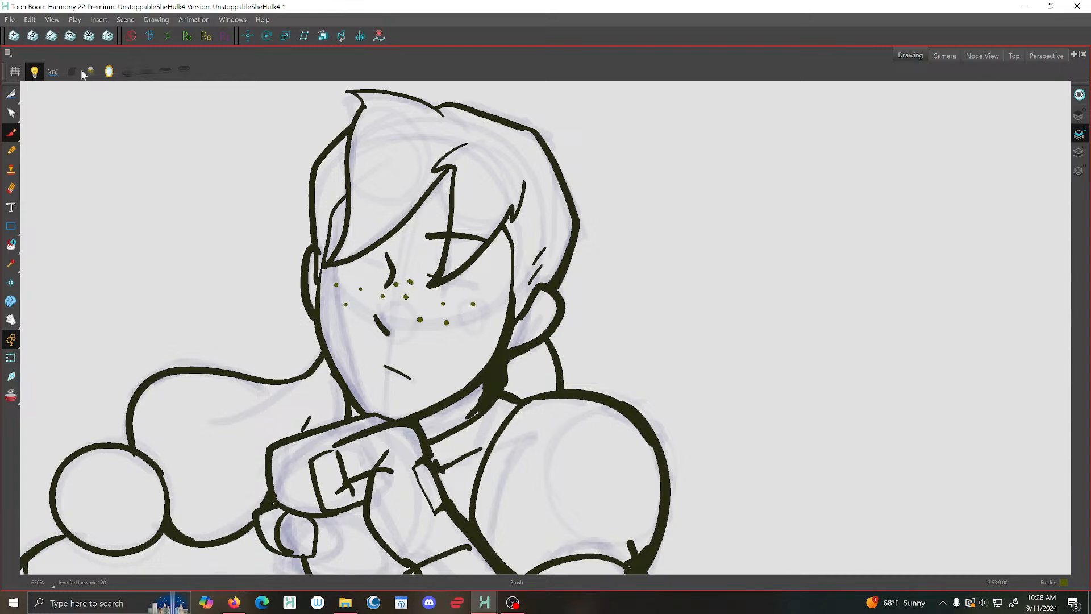
Save the scene and inspect the drawing's freckles from close up and farther away
left_click(10, 19)
left_click(20, 92)
scroll(358, 280, "down", 3)
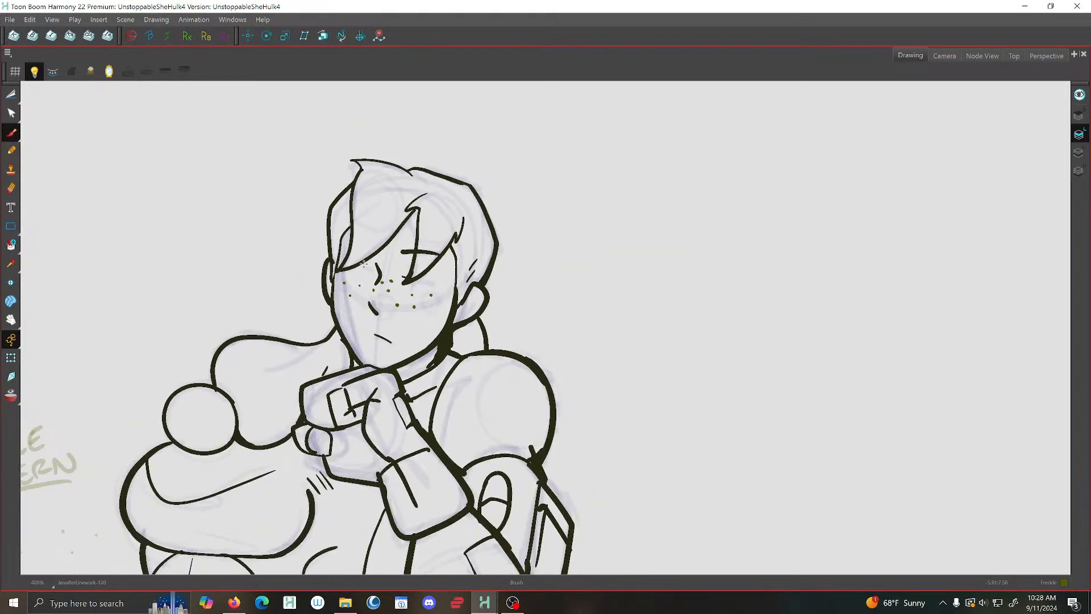
scroll(304, 253, "up", 3)
left_click(9, 19)
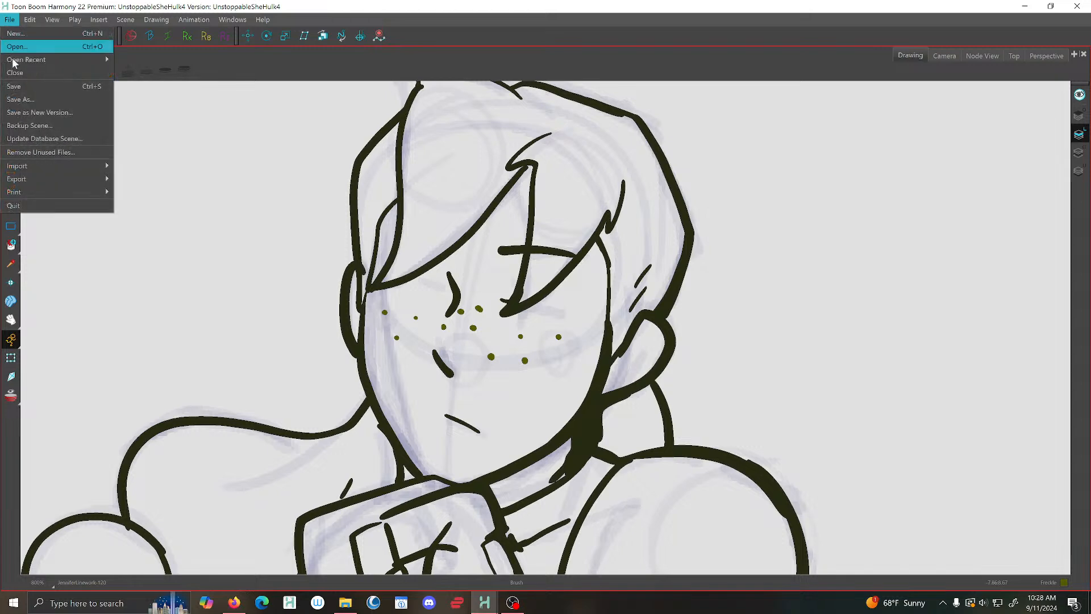
left_click(14, 86)
scroll(366, 262, "up", 2)
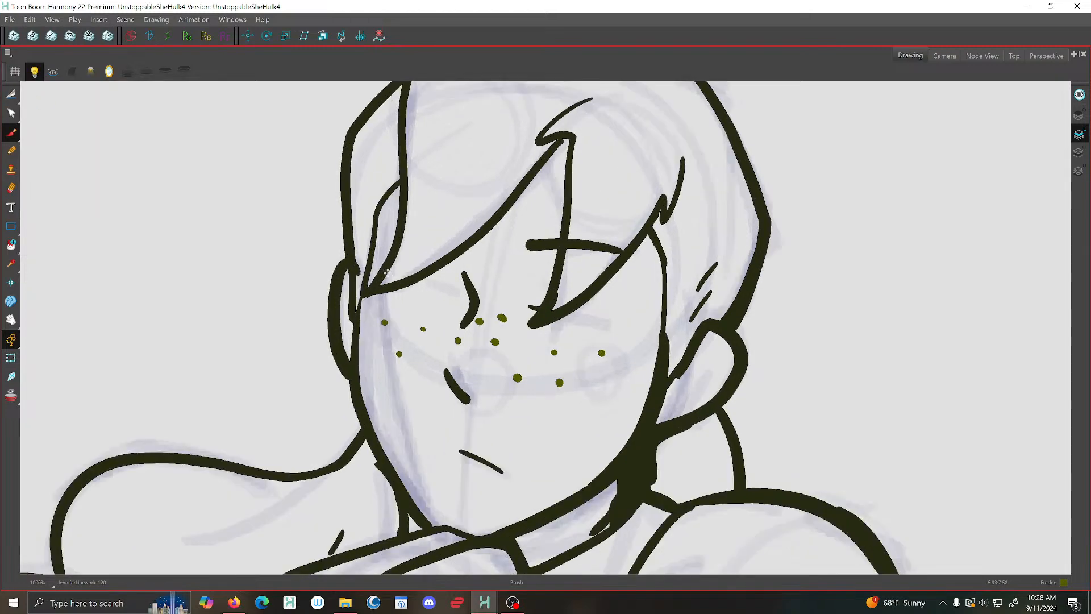
scroll(360, 244, "down", 2)
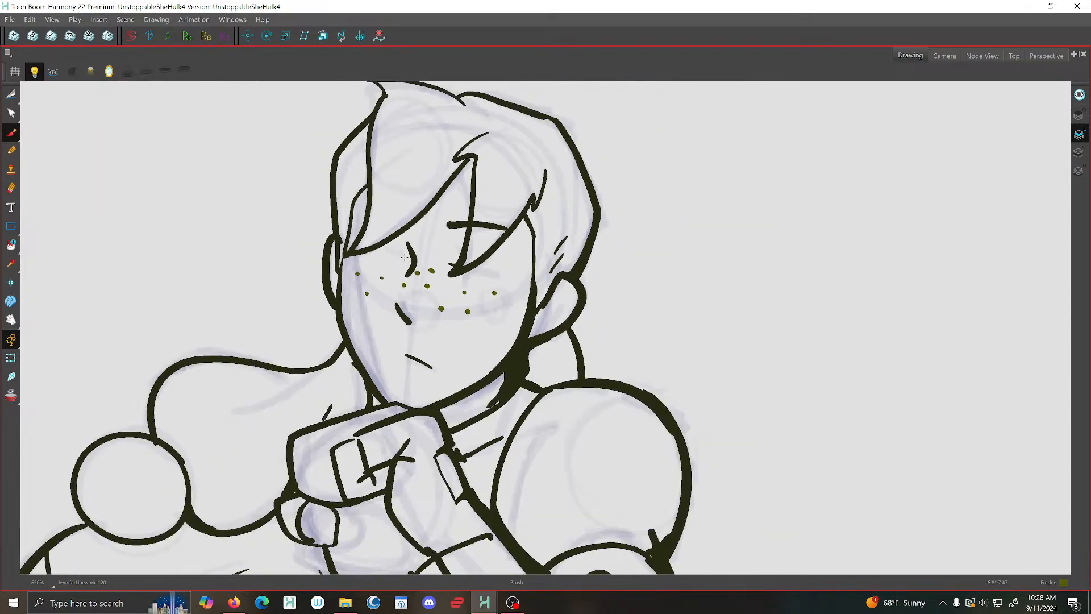
Place two freckles on the upper nose bridge between the eyes of the unfreckled smirking drawing, matching the adjacent drawing
key("g")
key("g")
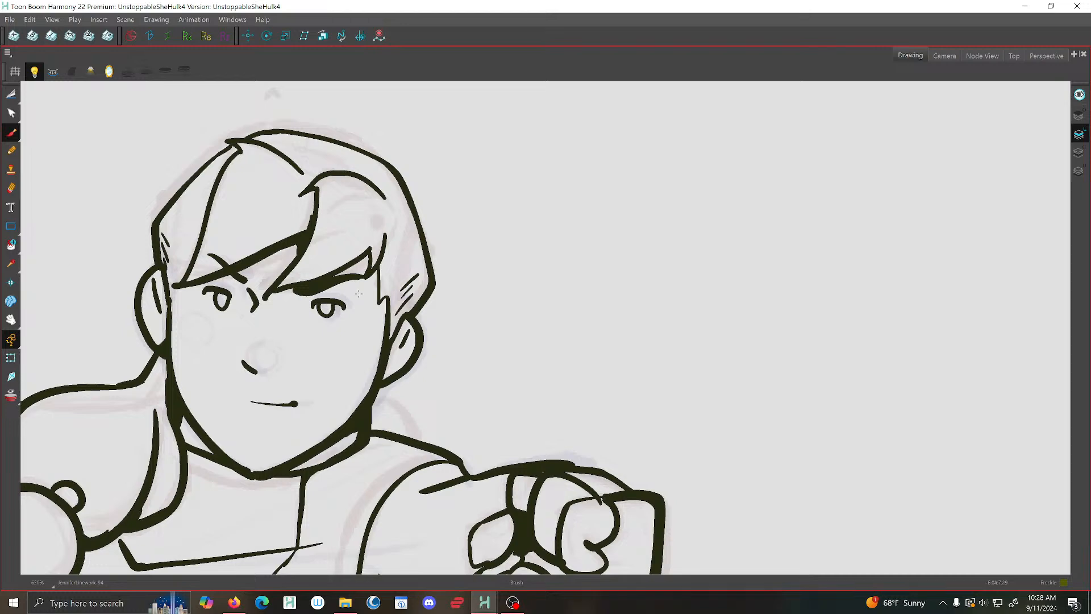
left_click_drag(359, 293, 575, 192)
scroll(575, 192, "up", 1)
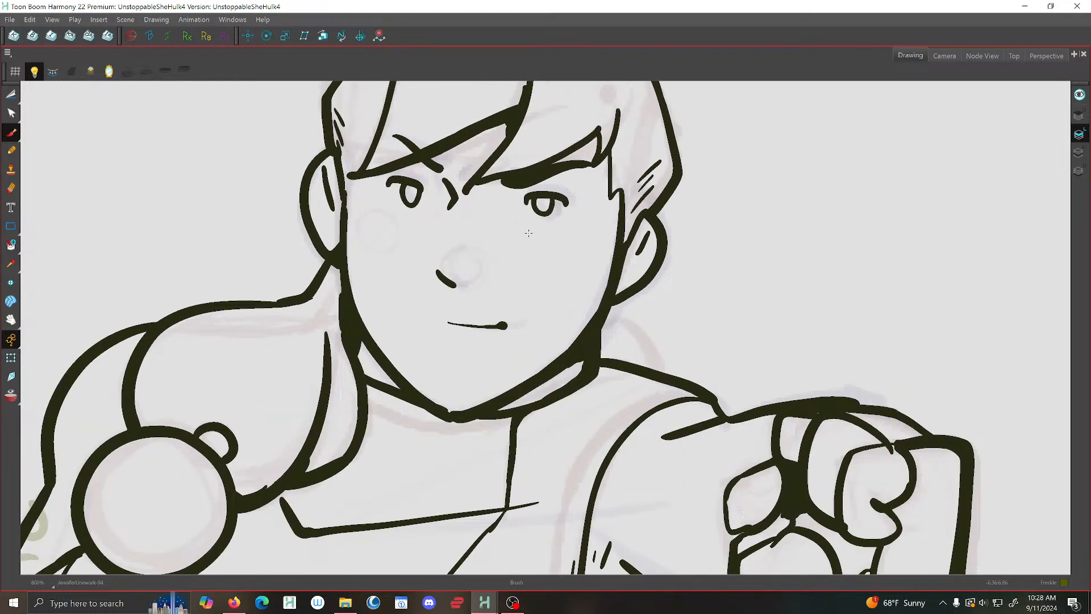
key("f")
key("g")
key("f")
key("g")
key("f")
key("g")
left_click(453, 215)
key("f")
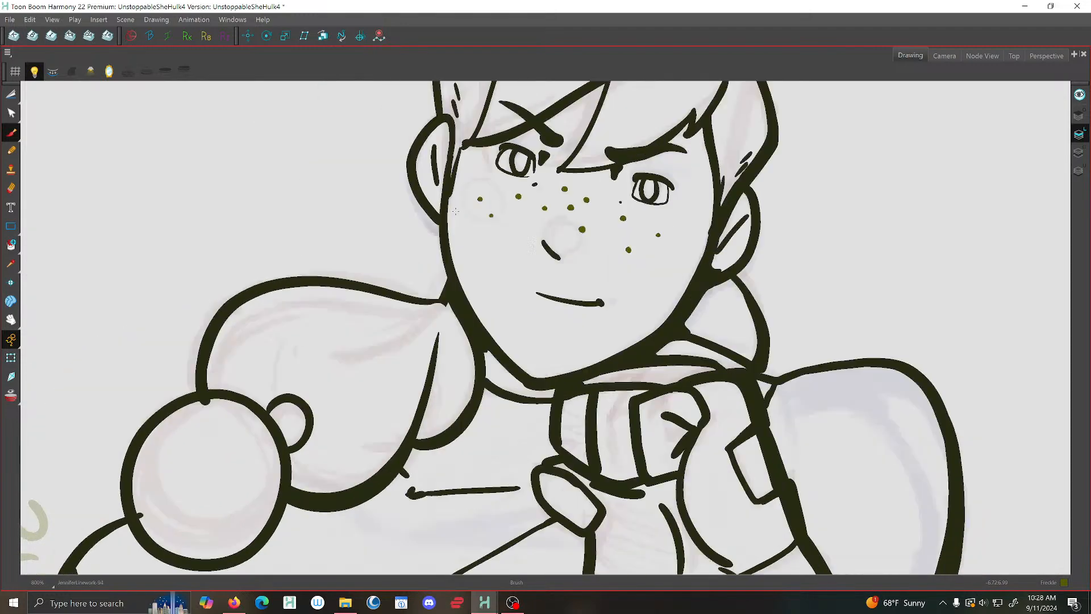
key("g")
left_click(479, 225)
key("f")
key("g")
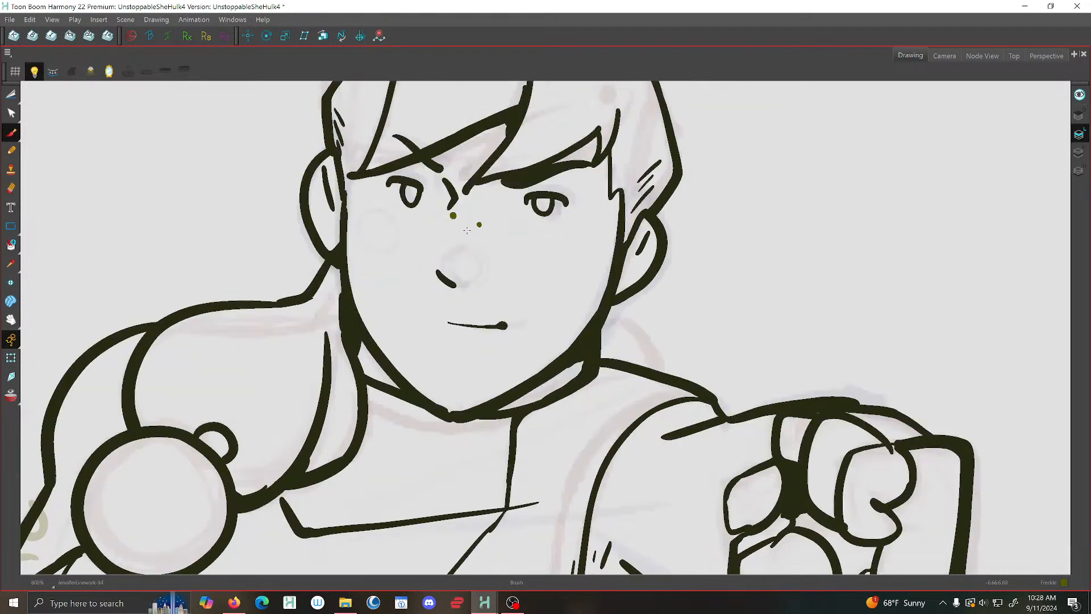
Add two more freckles down the nose and thicken all four nose freckles
left_click(465, 239)
left_click(486, 261)
key("f")
key("g")
left_click(452, 216)
left_click(480, 224)
left_click(465, 239)
left_click(486, 260)
Add three freckles on the cheek beneath the eye under the thick eyebrow
key("f")
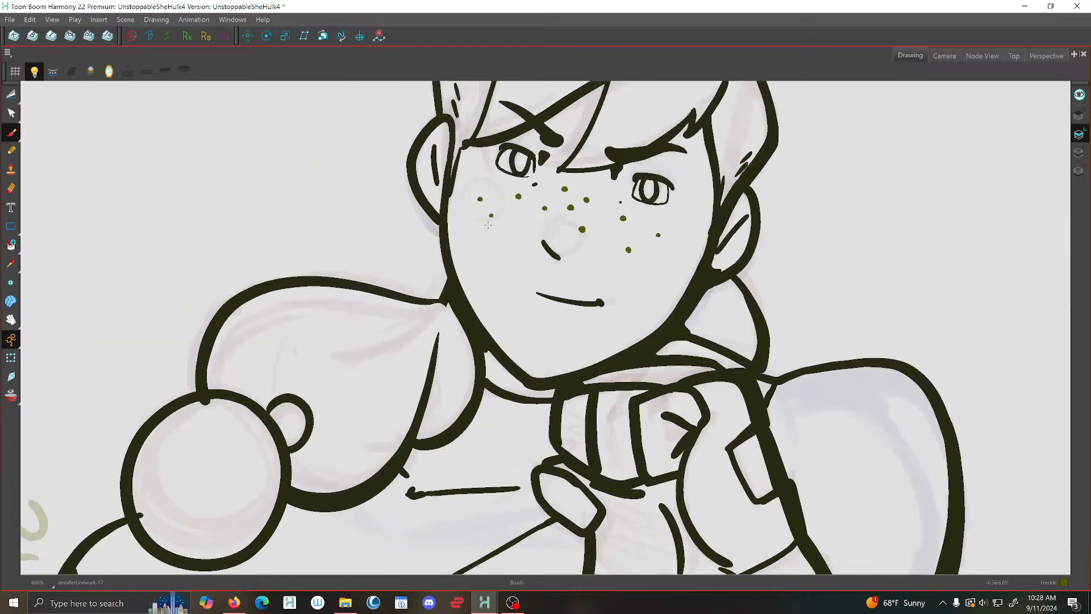
key("g")
left_click(523, 242)
left_click(542, 264)
left_click(569, 239)
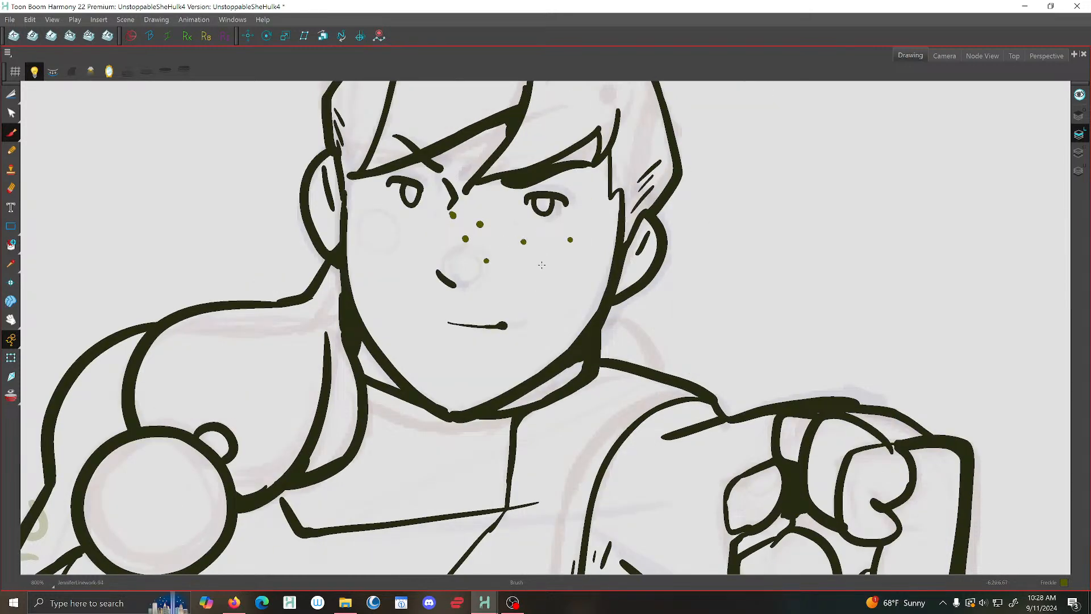
key("f")
key("g")
Add matching freckles on the opposite cheek of the smirking face, comparing them with the adjacent drawing
left_click(415, 226)
key("f")
key("g")
left_click(391, 246)
left_click(375, 223)
key("f")
key("g")
key("f")
key("g")
key("f")
key("g")
Save the scene and compare the smirking face's freckles with those on the following drawing
key("2")
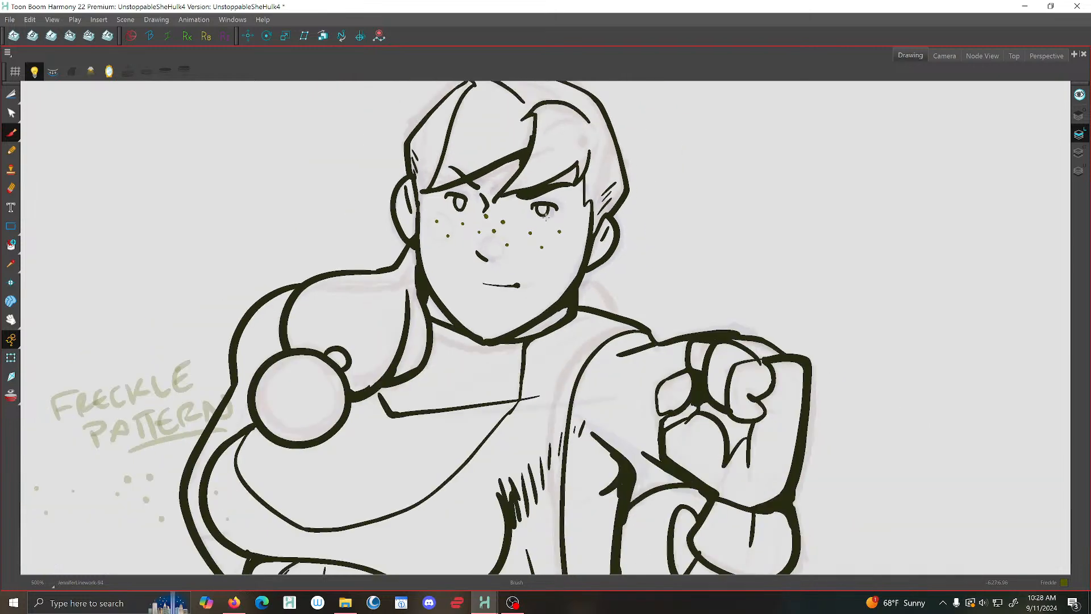
left_click(9, 19)
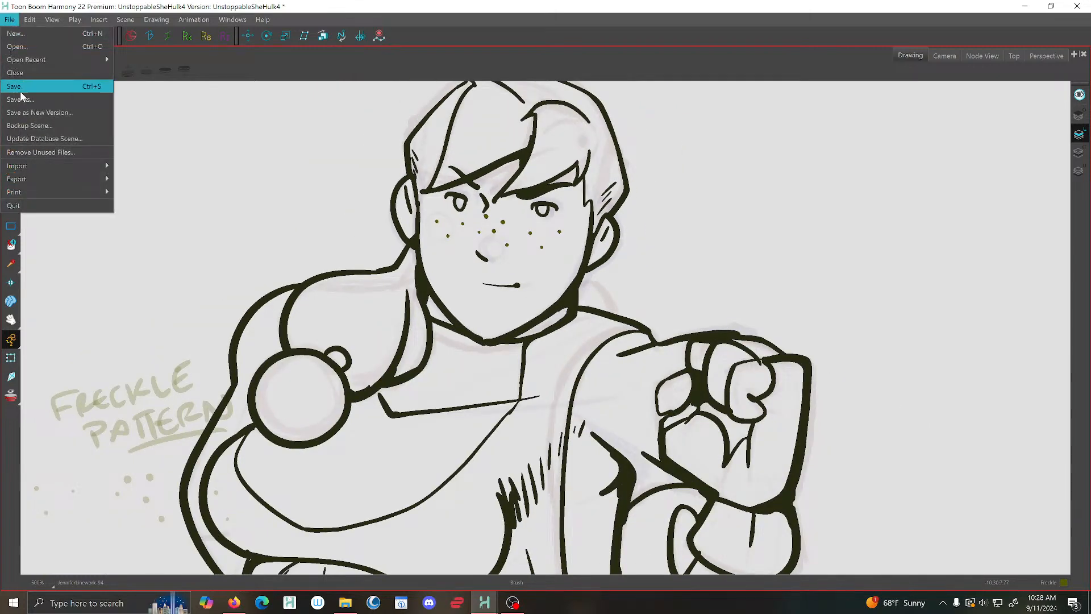
left_click(23, 88)
scroll(566, 293, "up", 2)
left_click_drag(552, 248, 566, 293)
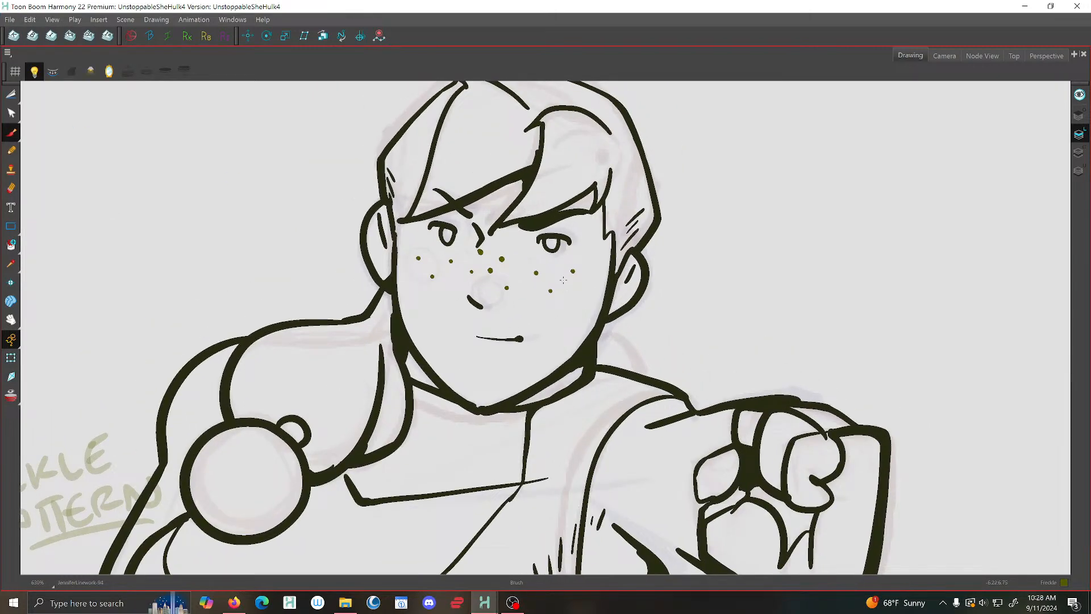
key("period")
key("comma")
key("period")
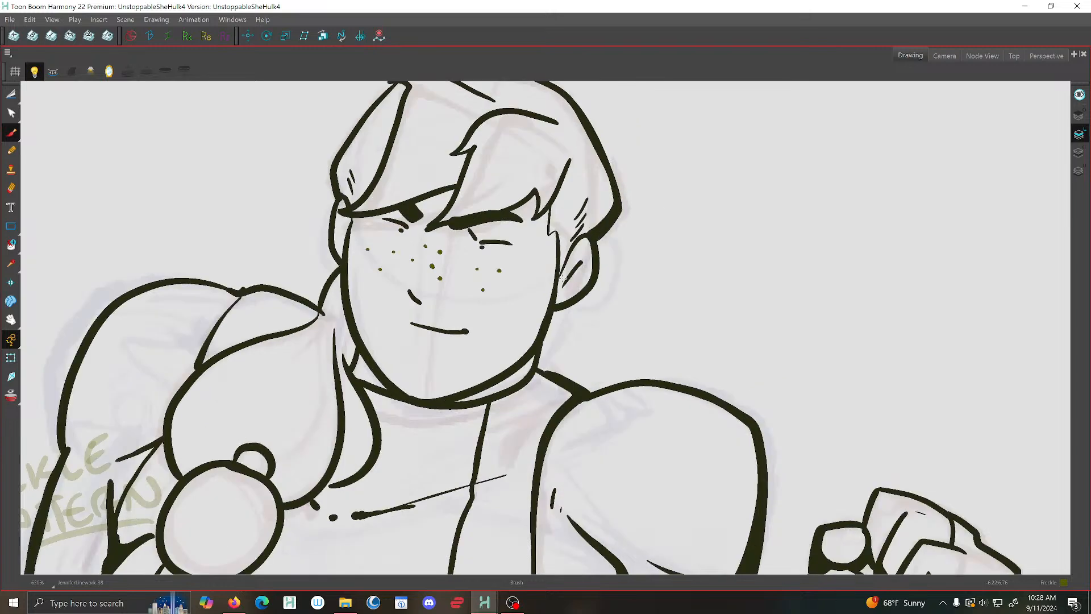
Thicken three freckles on the nose and cheek of the squinting face, compare them with adjacent drawings, and save the scene
left_click(425, 246)
left_click(411, 260)
left_click(477, 268)
key("comma")
key("period")
key("period")
key("comma")
key("period")
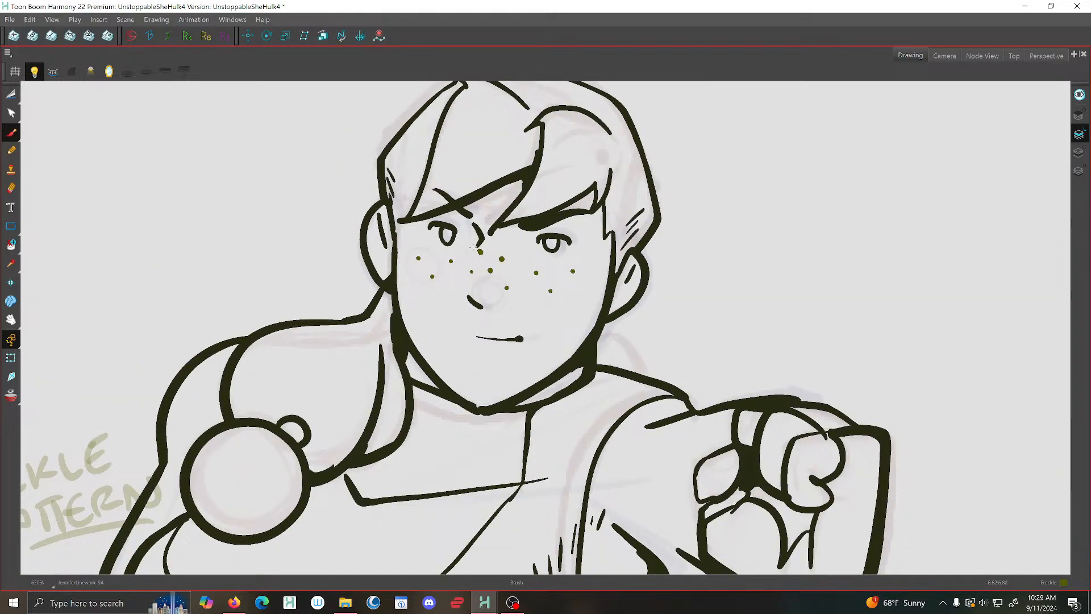
left_click(9, 20)
left_click(34, 90)
Thicken a nose-bridge freckle on the open-eyed smirking face, compare it with the neighbouring drawings, and save the scene
key("period")
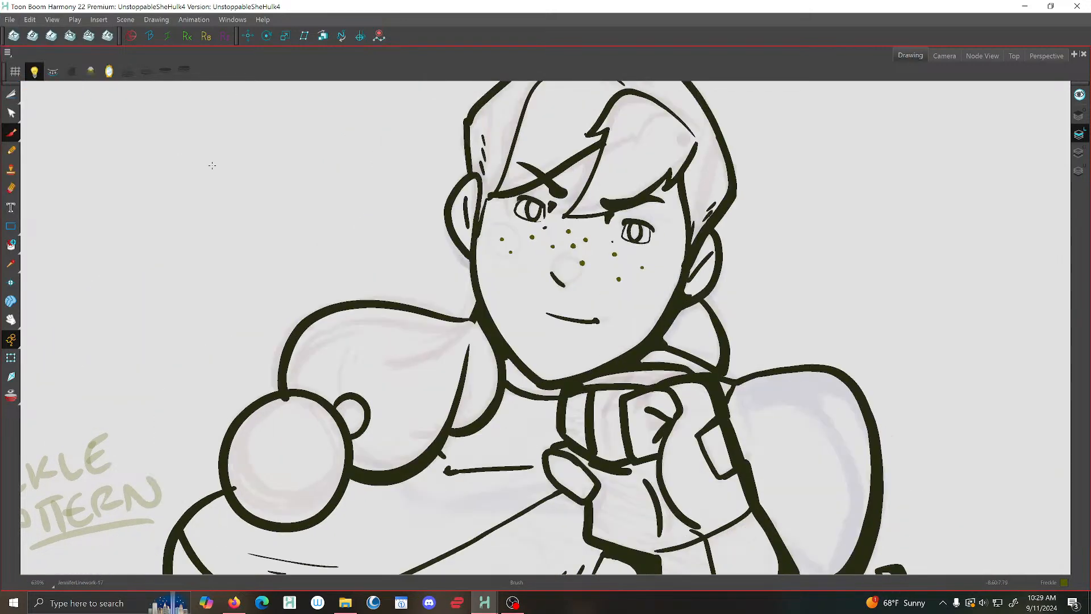
key("comma")
key("period")
key("period")
key("comma")
key("comma")
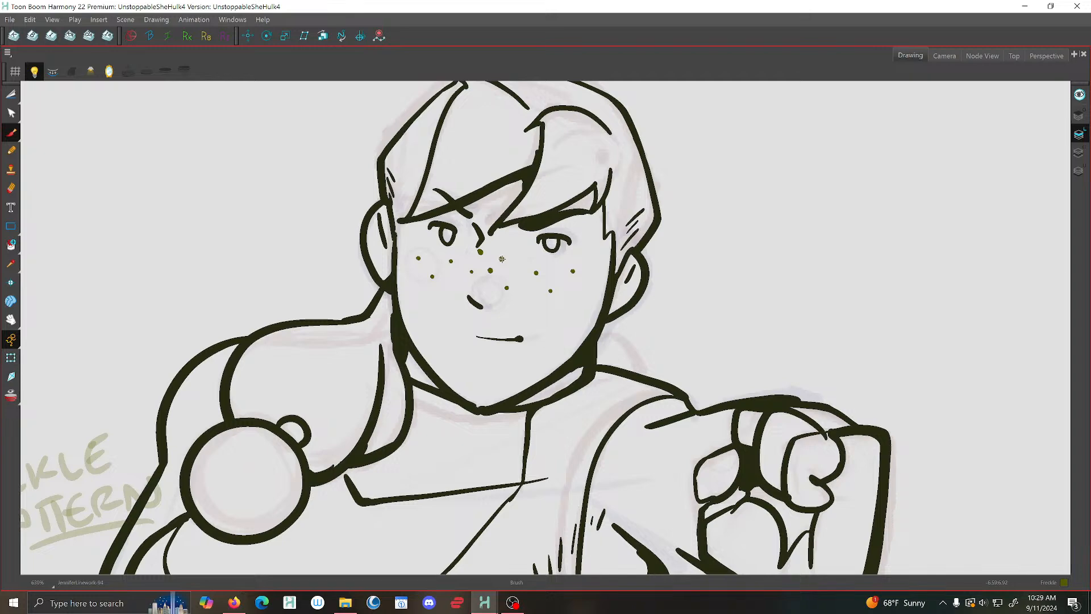
left_click(502, 259)
key("period")
key("comma")
key("period")
key("comma")
scroll(522, 209, "down", 1)
left_click(10, 20)
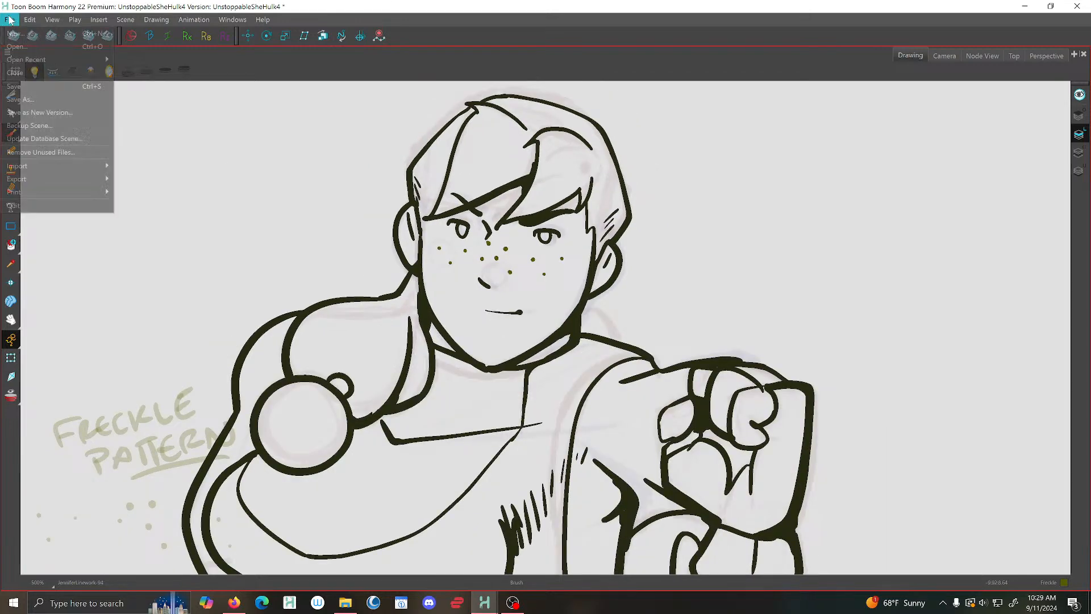
left_click(12, 87)
Compare the smirking face's freckles with those on the squinting drawing and save the scene
scroll(562, 301, "up", 1)
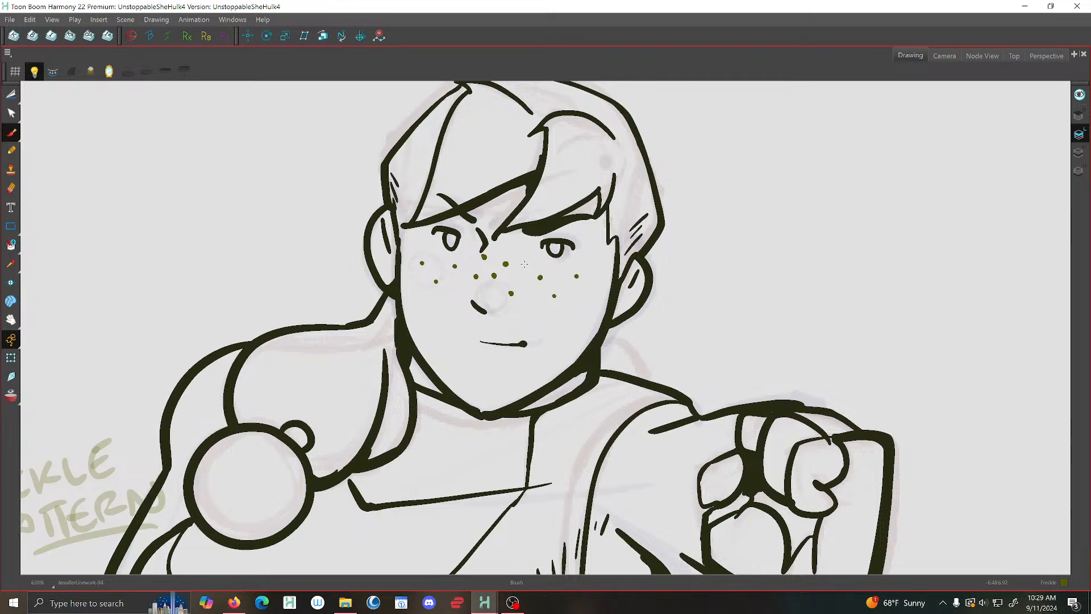
key("f")
key("g")
key("g")
key("f")
left_click(9, 19)
left_click(25, 88)
key("g")
key("f")
key("g")
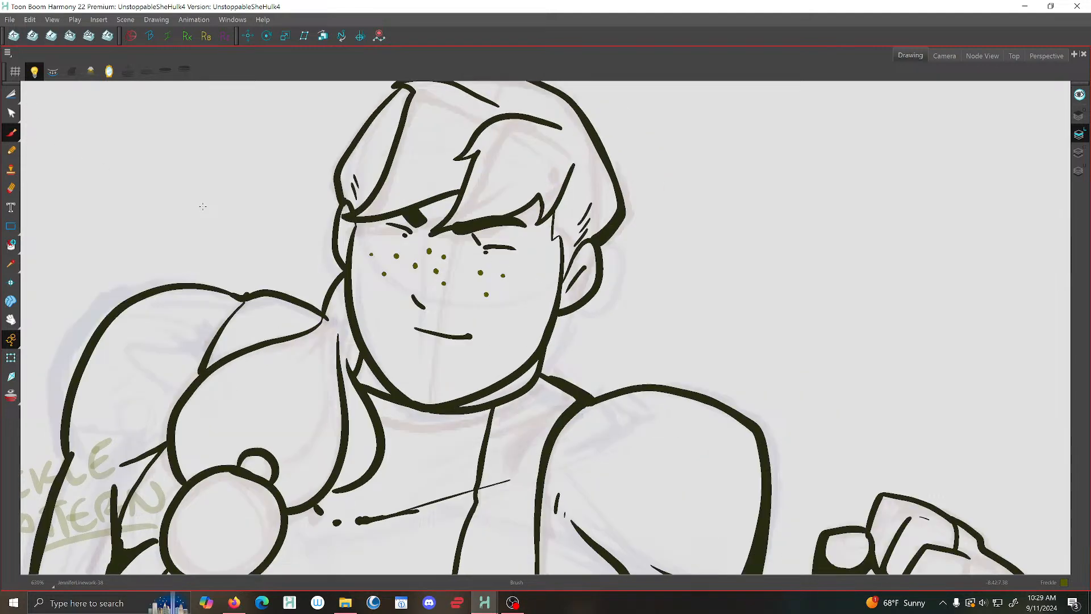
Thicken four nose freckles on the squinting face in the clenched-fist drawing, checking them against the adjacent drawing
key("f")
key("f")
key("g")
key("g")
key("g")
key("g")
left_click(413, 259)
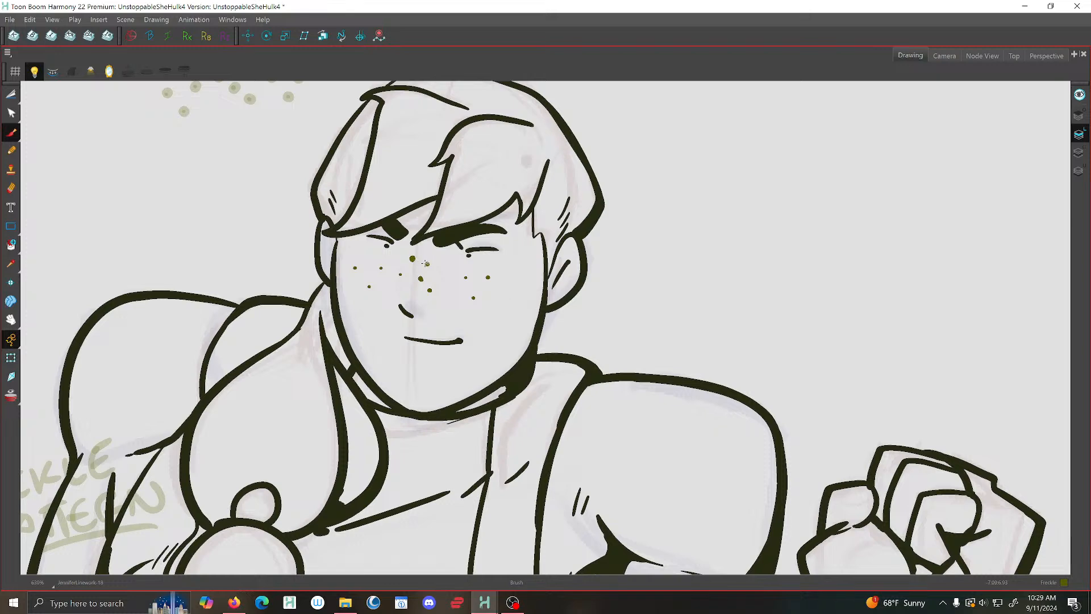
left_click(427, 263)
left_click(429, 290)
key("f")
key("g")
left_click(400, 274)
key("f")
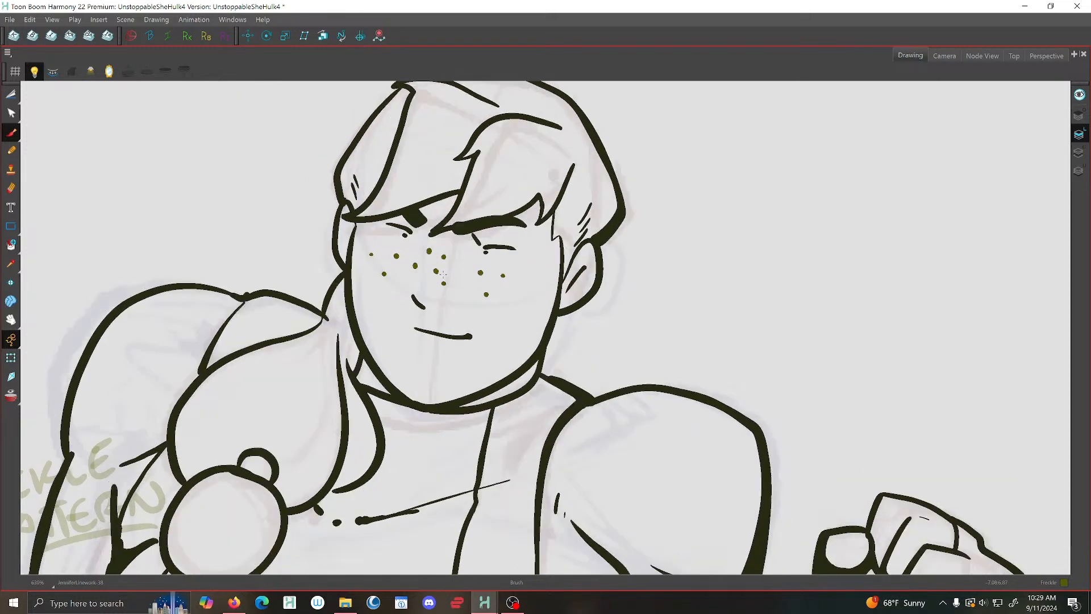
Thicken the freckles on both cheeks of the squinting face to match the adjacent drawing
key("g")
left_click(467, 277)
key("f")
key("g")
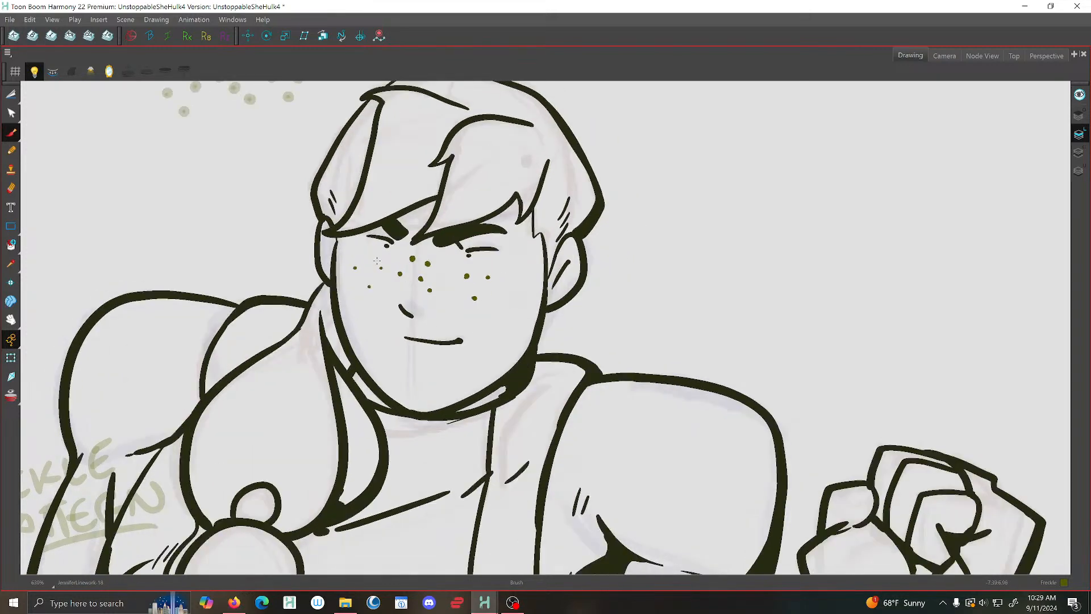
left_click(369, 287)
key("f")
key("g")
On the following squinting drawing, thicken two nose freckles and one on the cheek beneath the thick eyebrow
key("g")
left_click(408, 238)
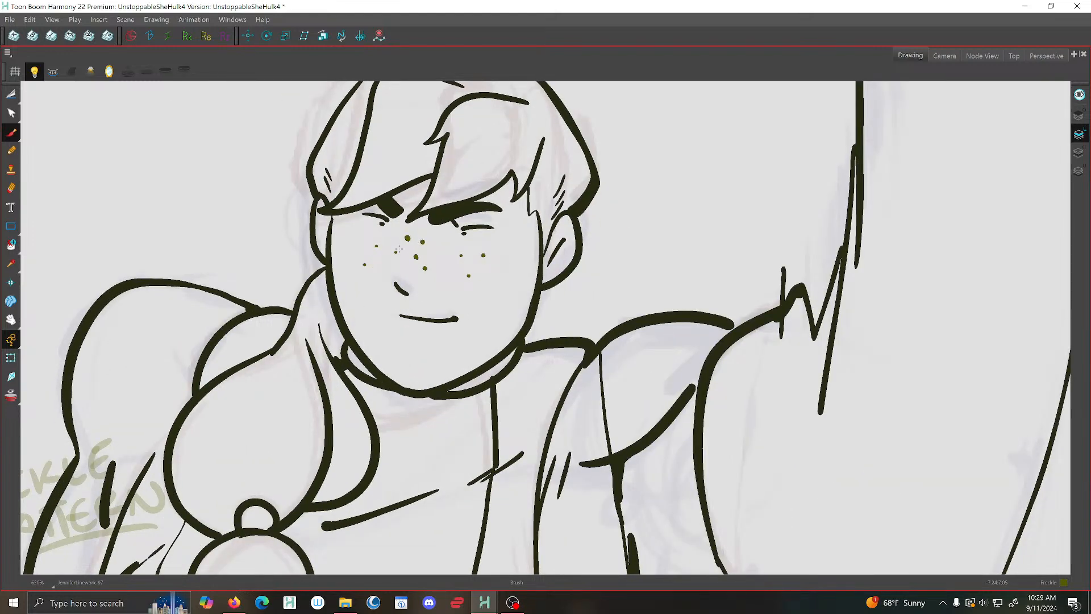
left_click(396, 251)
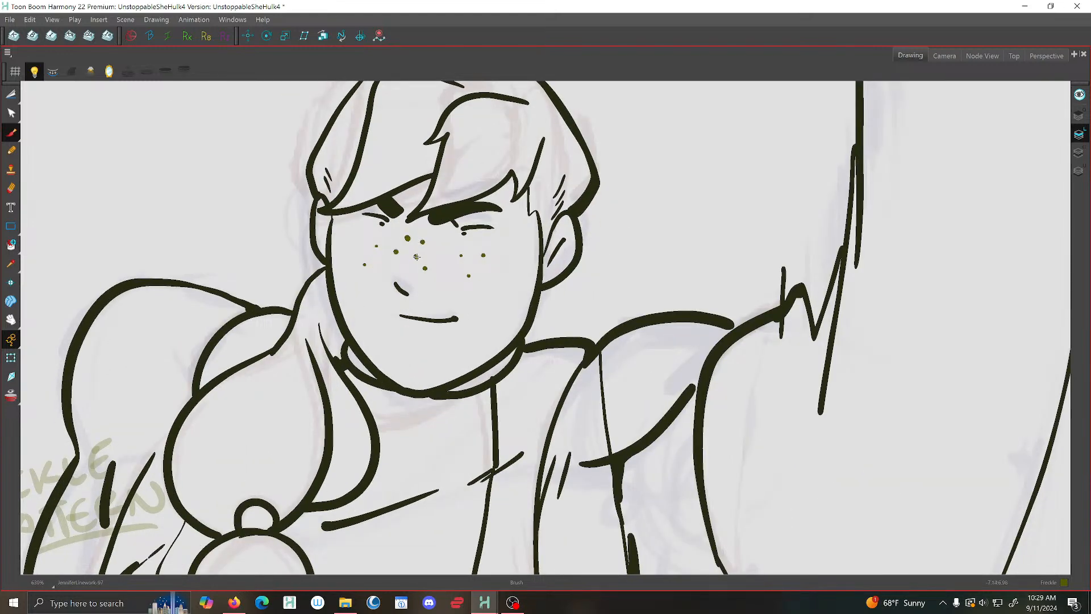
left_click(461, 256)
key("comma")
key("period")
Thicken two freckles on the opposite cheek and compare the face with its neighbouring drawings
left_click(376, 245)
left_click(365, 265)
key("comma")
key("period")
key("comma")
key("period")
key("comma")
key("period")
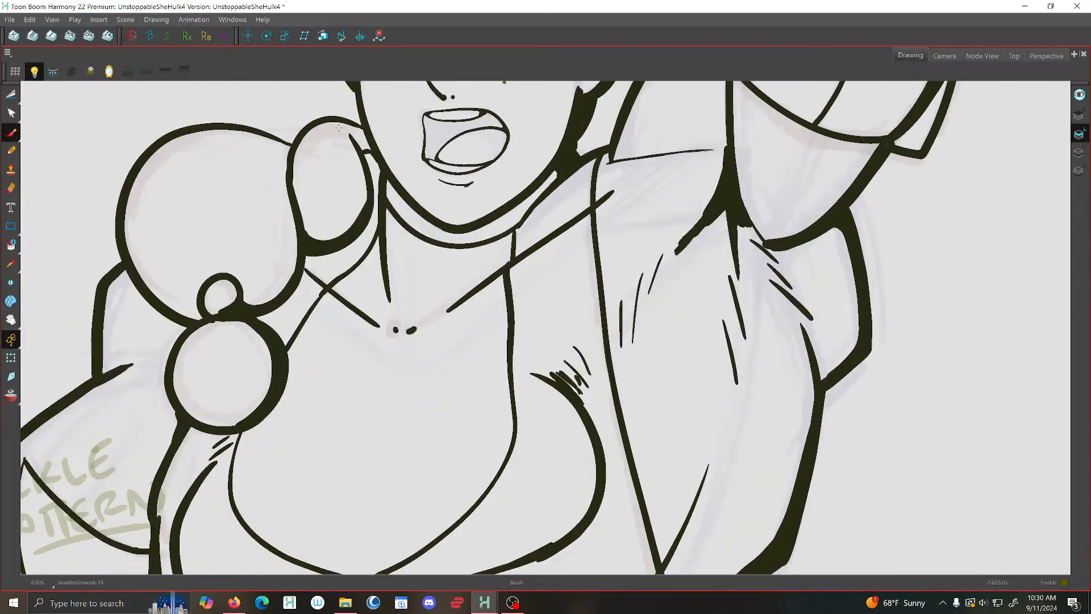
Check the freckles on the open-mouthed shouting face and save the scene
scroll(403, 200, "up", 3)
scroll(401, 208, "up", 3)
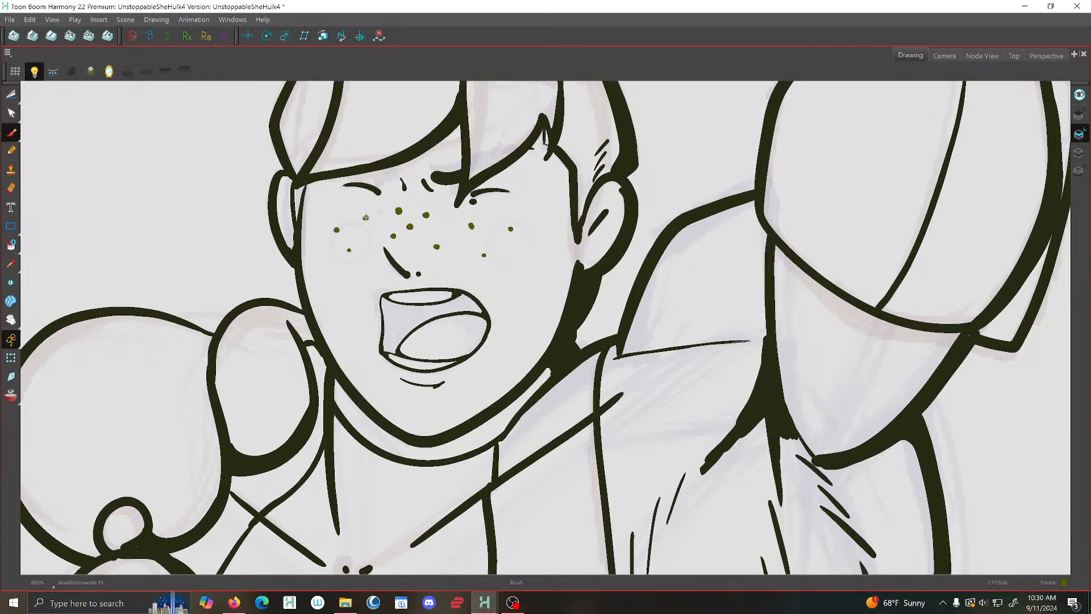
scroll(364, 207, "down", 3)
key("period")
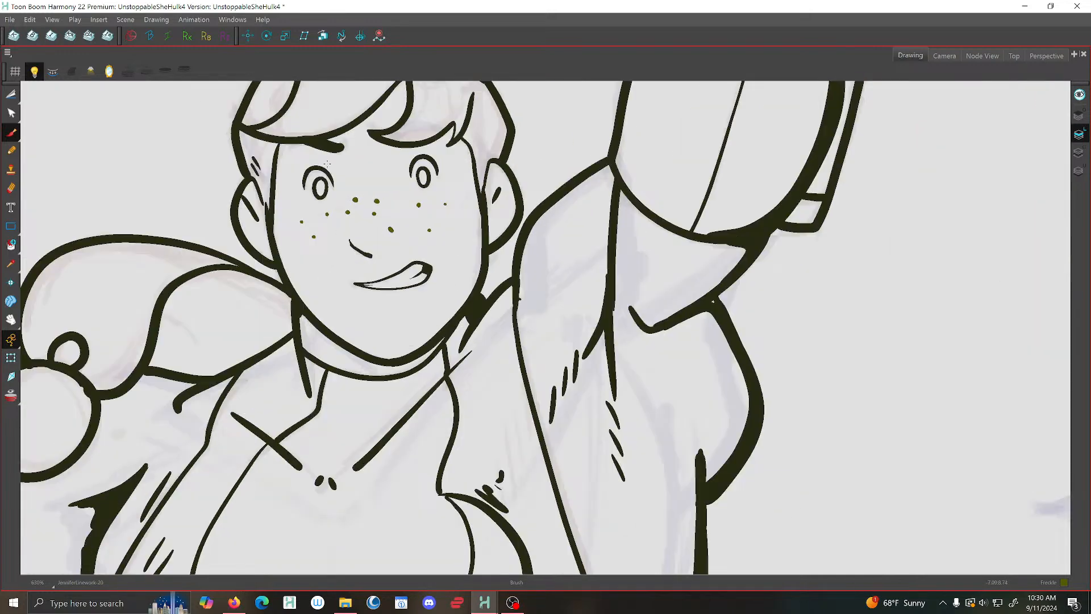
left_click(10, 20)
left_click(29, 86)
Thicken four freckles across the nose and cheeks of the wide-eyed grinning face and save the scene
key("comma")
key("period")
left_click(356, 199)
left_click(418, 203)
left_click(347, 211)
key("comma")
key("period")
left_click(328, 213)
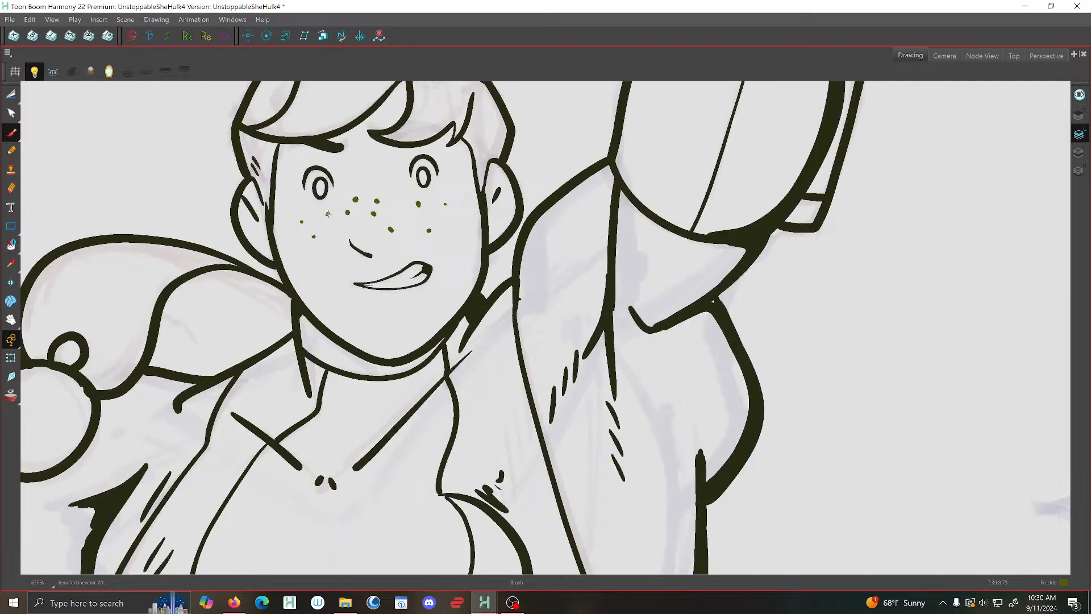
left_click(10, 19)
left_click(29, 86)
Thicken three freckles across the nose and cheeks of the next grinning face and save the scene
key("period")
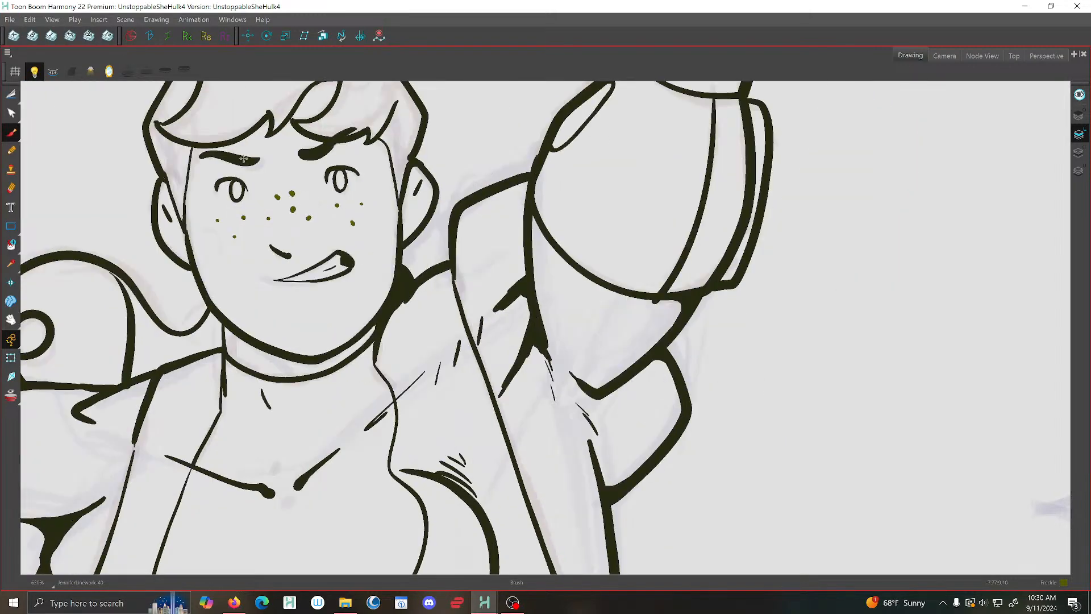
key("period")
key("comma")
left_click(292, 194)
left_click(337, 203)
left_click(268, 218)
left_click(10, 19)
left_click(51, 87)
Add two freckles on the nose bridge of the shaded smiling face, using the winking drawing as reference
key("f")
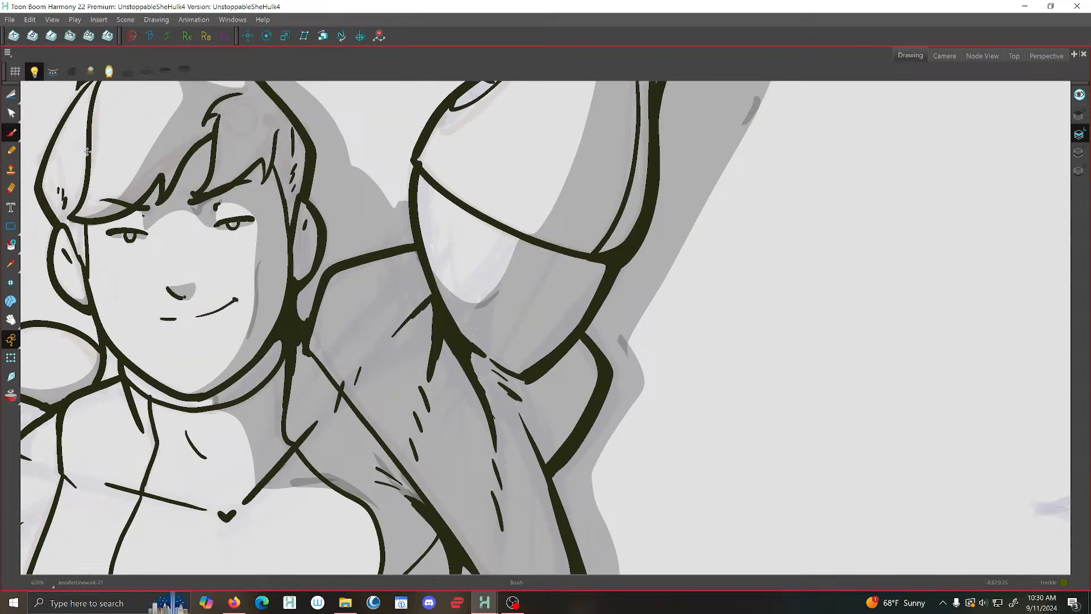
scroll(214, 207, "down", 1)
left_click_drag(214, 207, 499, 216)
scroll(335, 191, "up", 2)
scroll(499, 216, "down", 1)
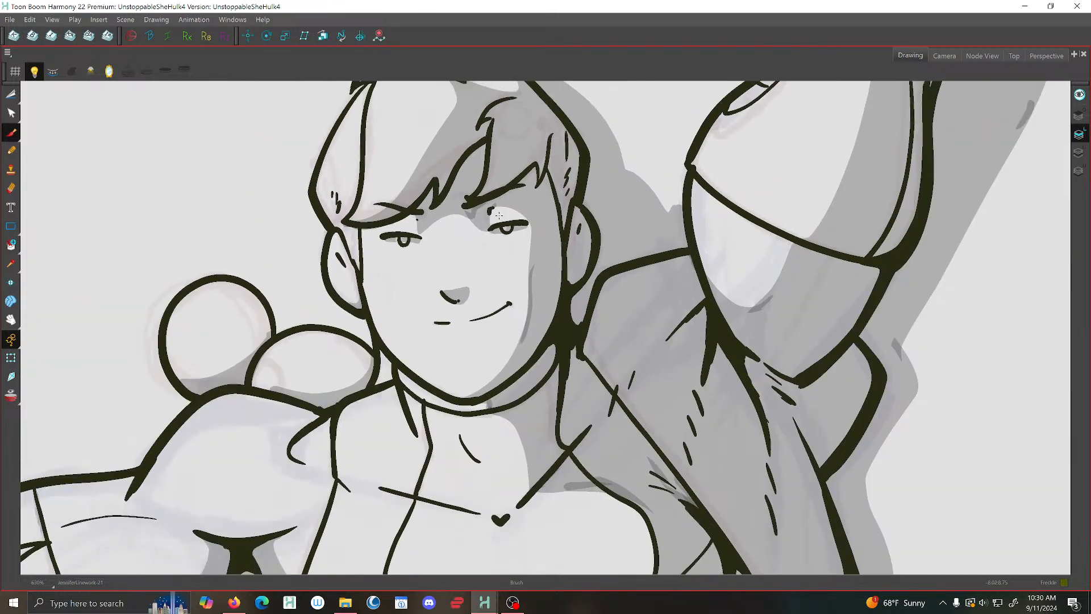
key("f")
key("f")
key("f")
key("f")
left_click(449, 242)
left_click(471, 245)
key("f")
key("g")
key("g")
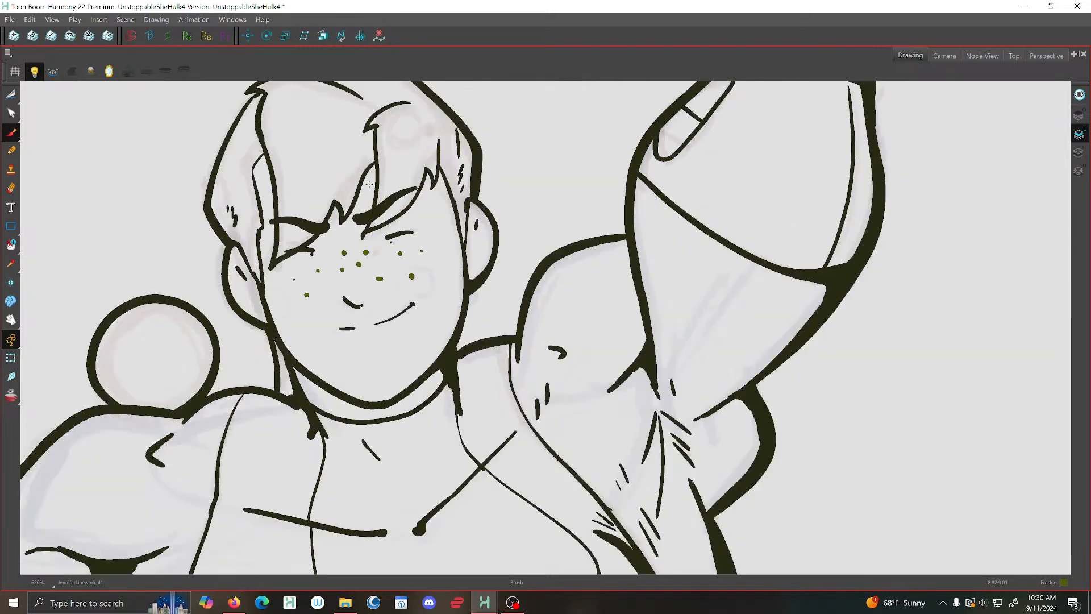
Add a freckle lower on the nose of the shaded face, matching the winking drawing, and save the scene
key("f")
left_click(461, 257)
key("g")
key("f")
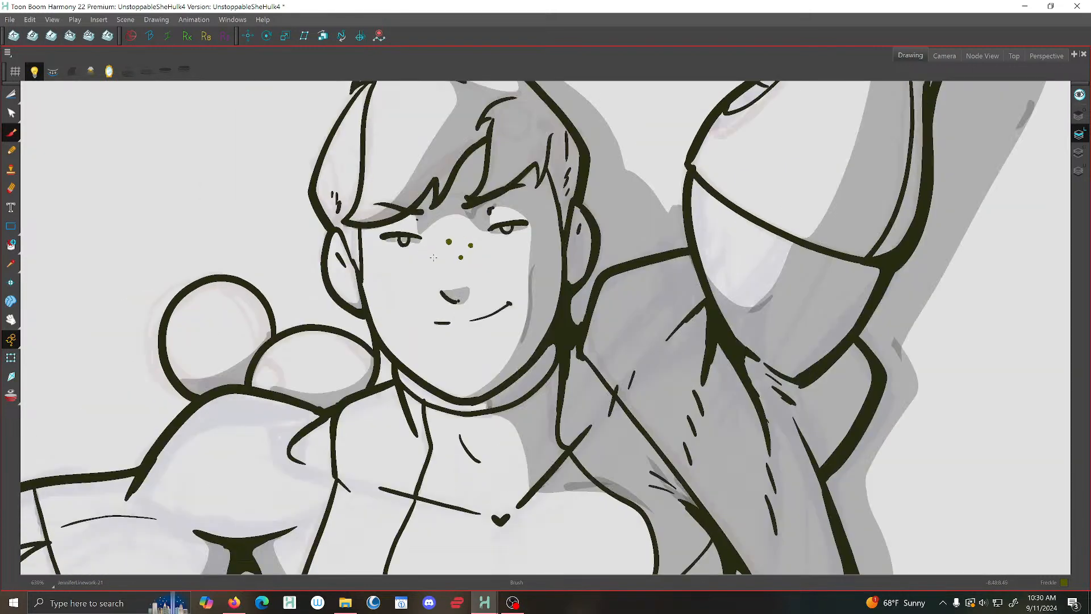
key("g")
key("f")
left_click(461, 257)
left_click(10, 20)
left_click(26, 88)
Add freckles on the unshaded cheek beneath the half-closed eye, matching the winking drawing's pattern
key("g")
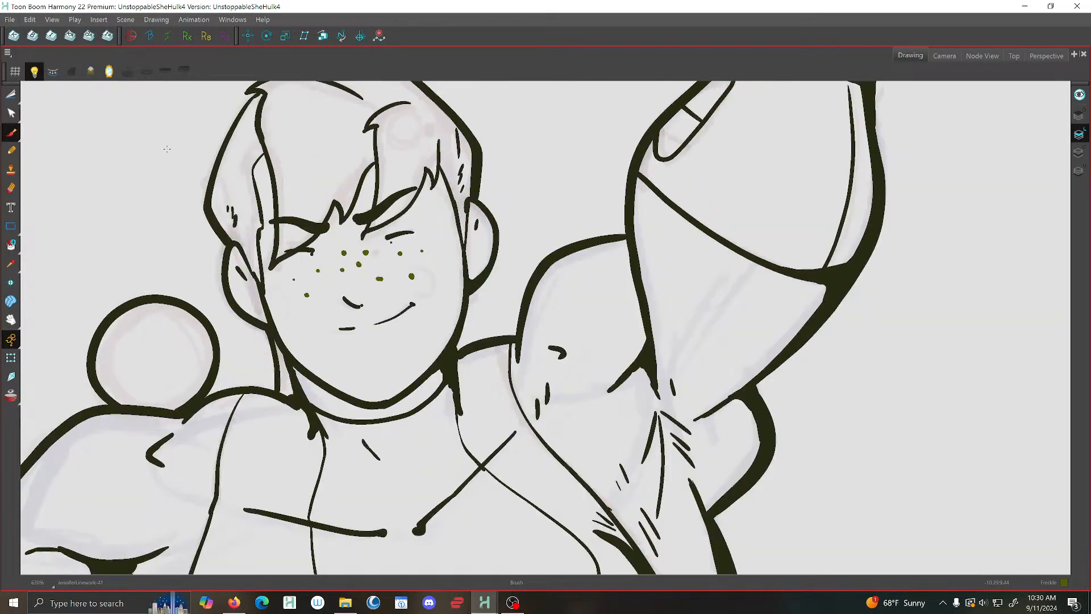
key("f")
left_click(415, 260)
key("g")
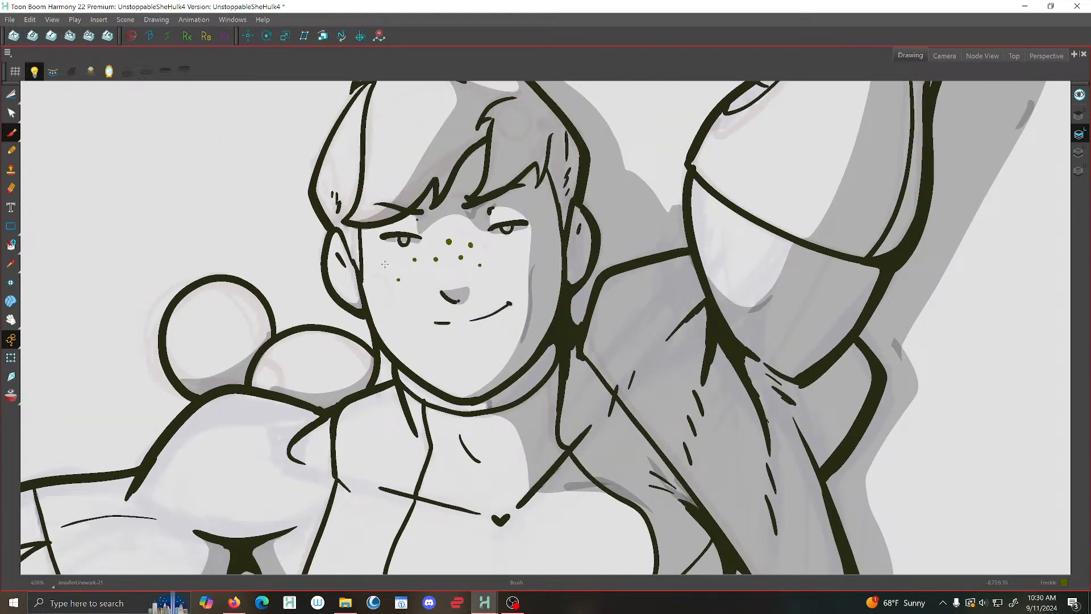
left_click(385, 264)
key("g")
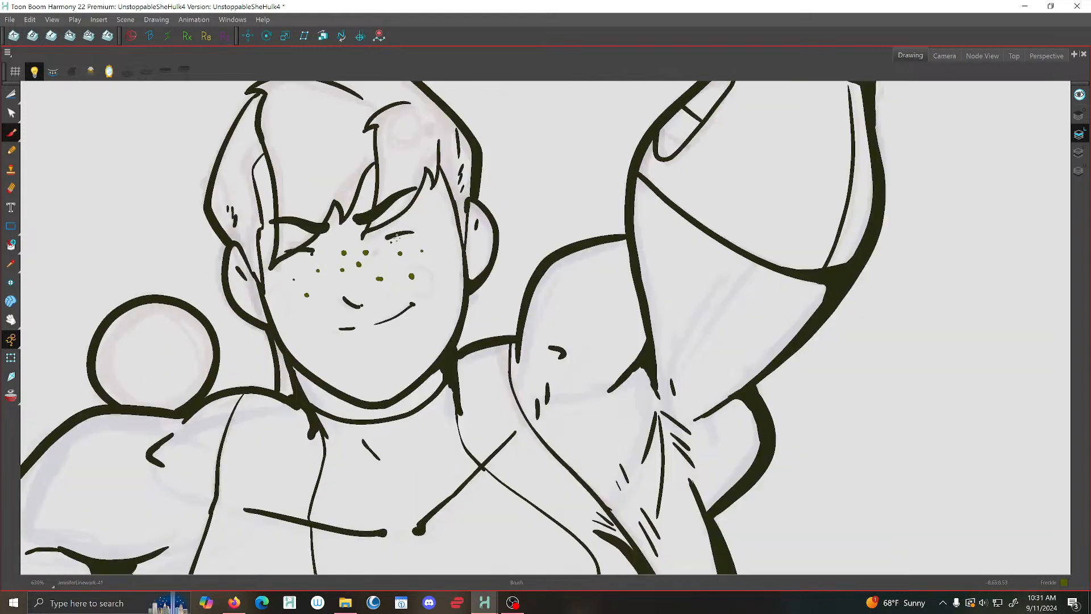
Add three freckles on the cheek at the shaded side of the face and save the scene
key("g")
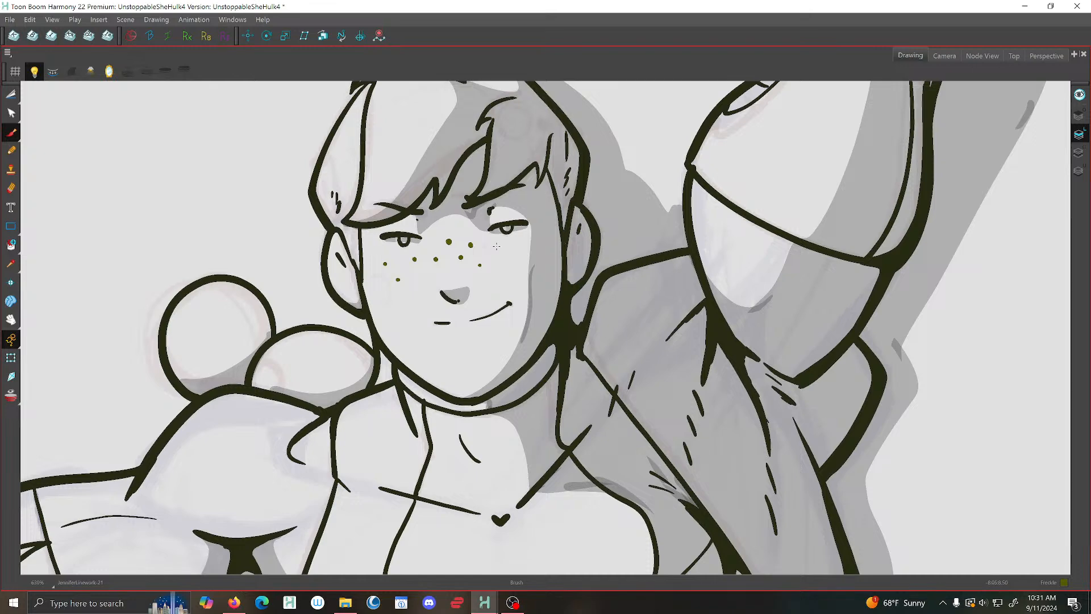
key("g")
key("g")
left_click(505, 250)
key("g")
key("g")
key("g")
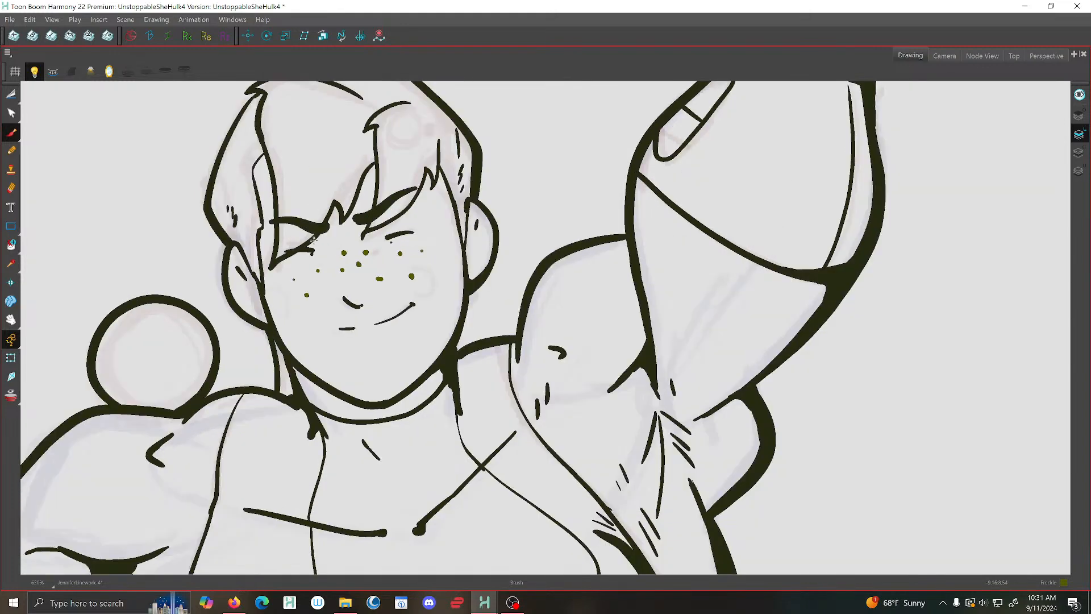
key("g")
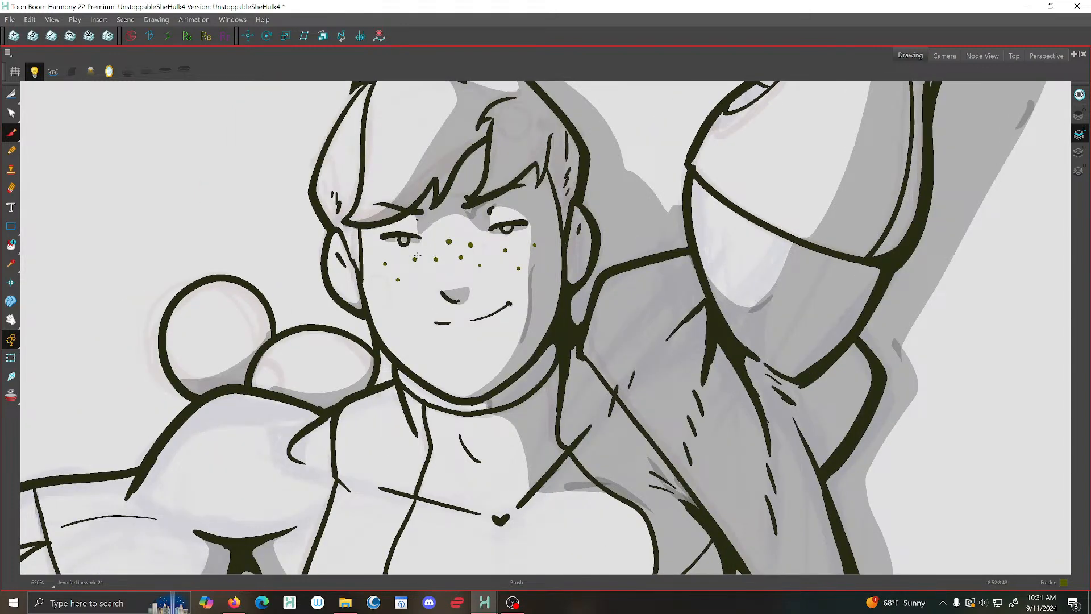
left_click(10, 20)
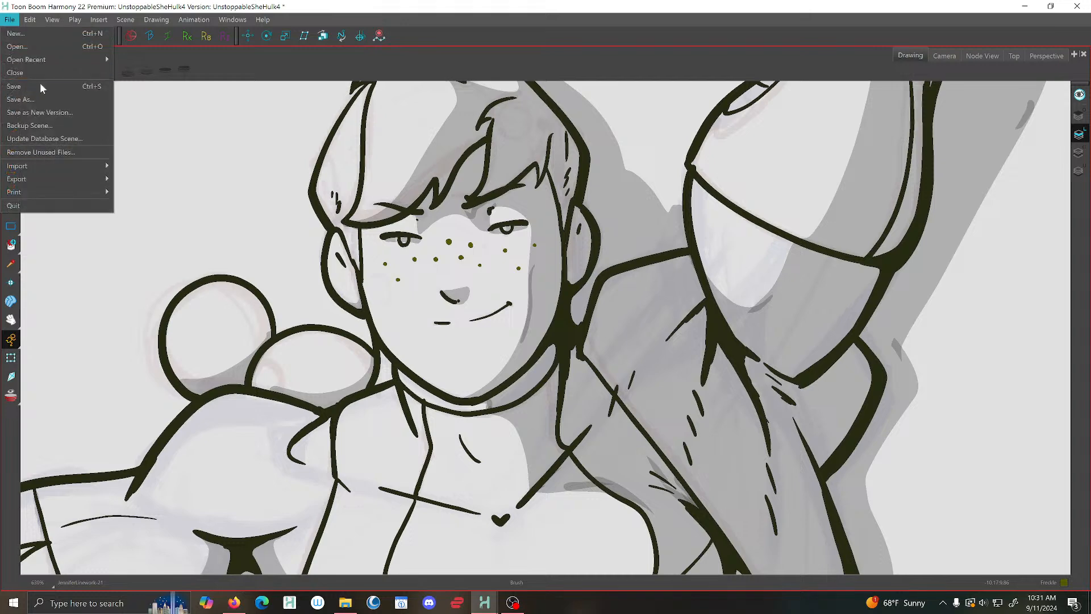
left_click(34, 89)
Compare the shaded face's freckles with those on the winking drawings and save the scene
key("period")
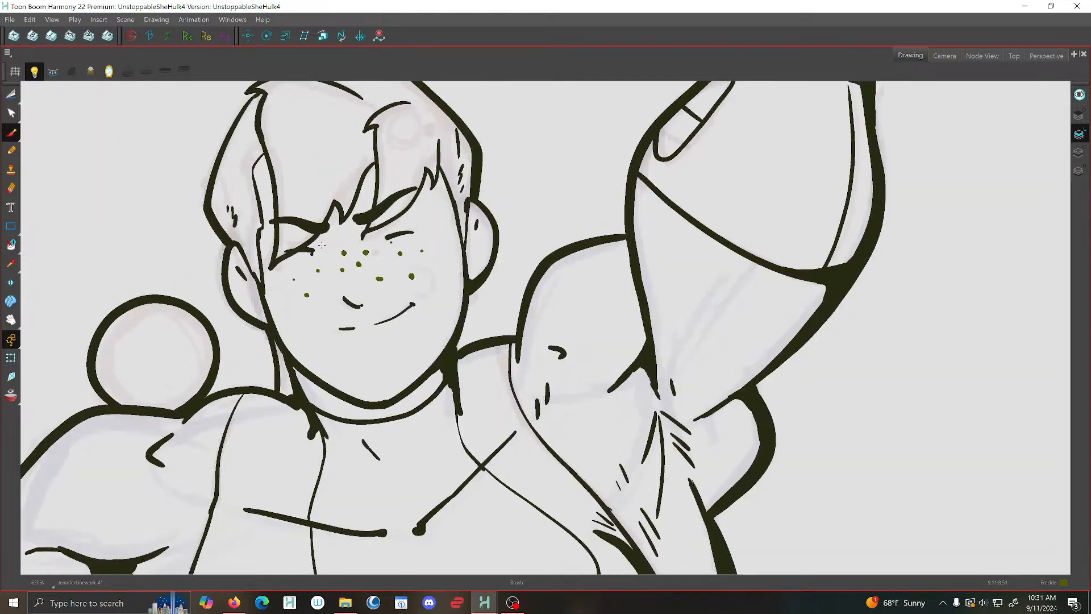
key("period")
key("comma")
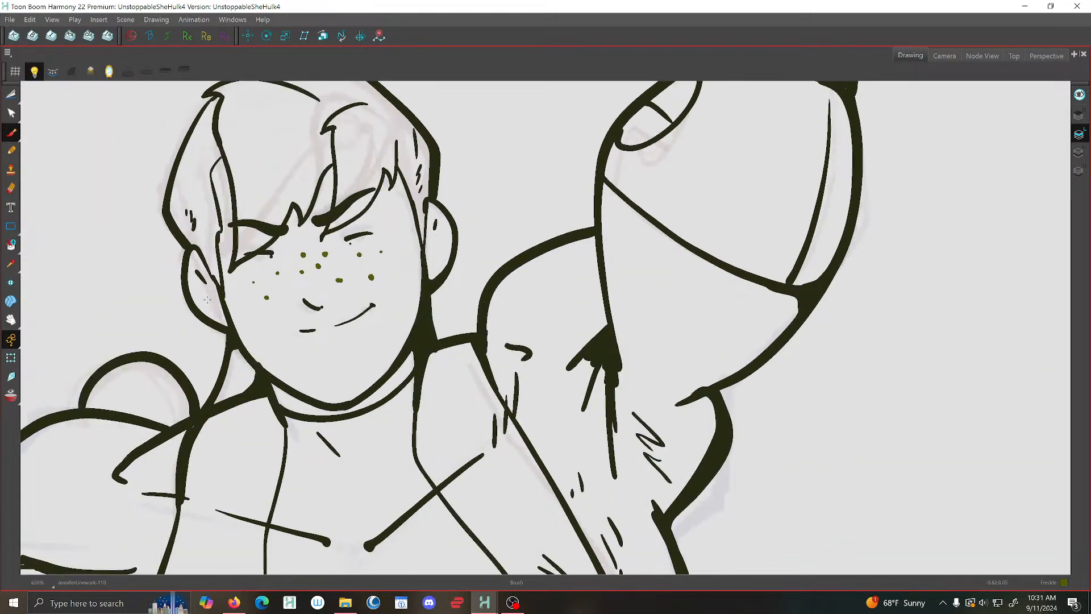
key("comma")
key("comma")
key("period")
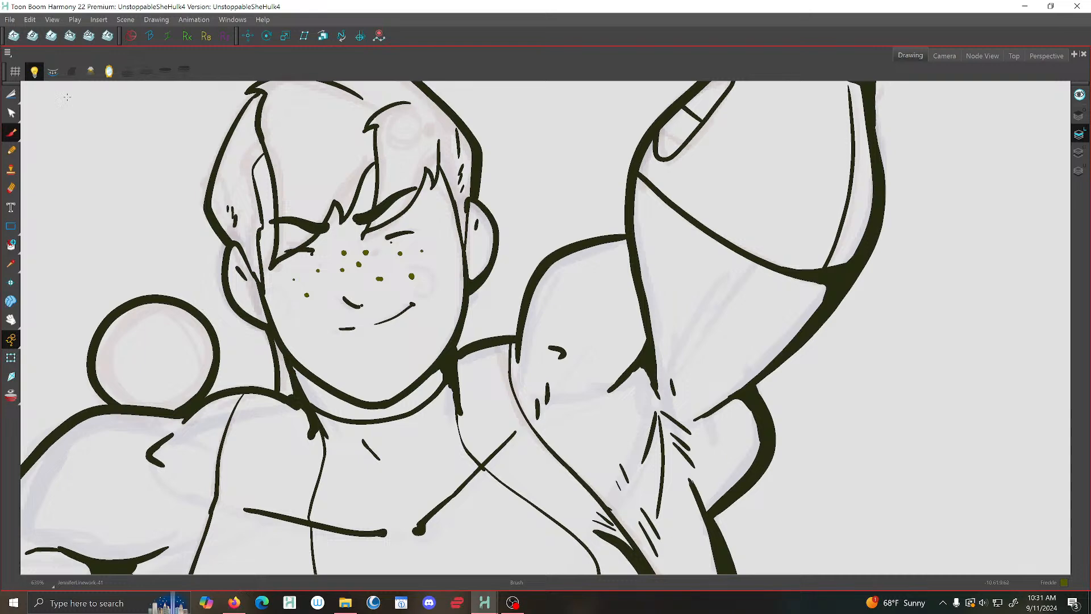
left_click(10, 19)
left_click(19, 88)
Review freckle placement from the shaded face through the winking drawings to the following half-closed-eye smile
key("period")
key("period")
key("period")
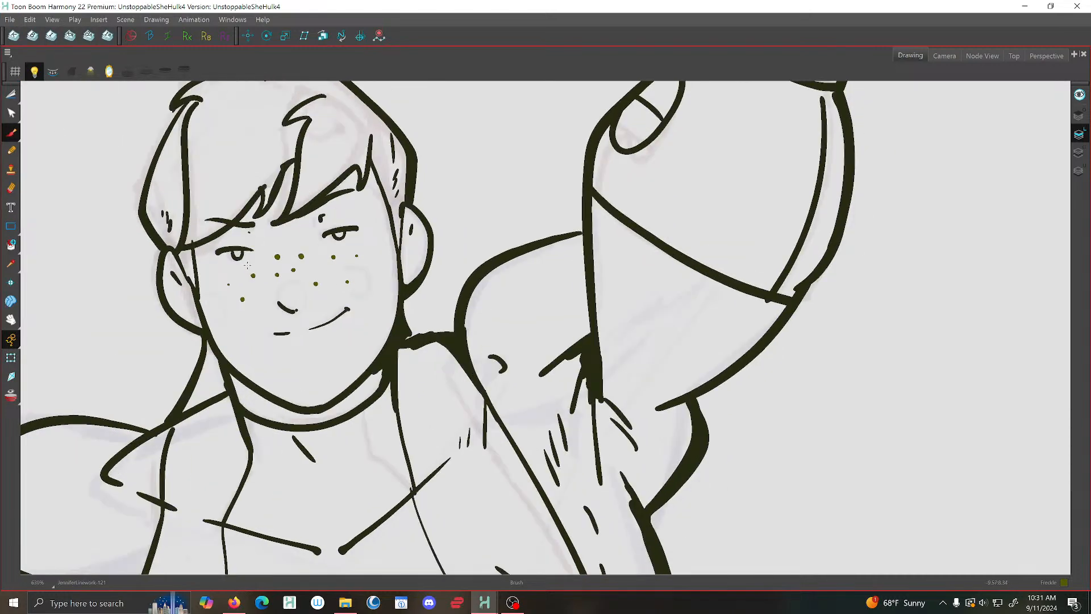
key("comma")
key("comma")
key("comma")
key("comma")
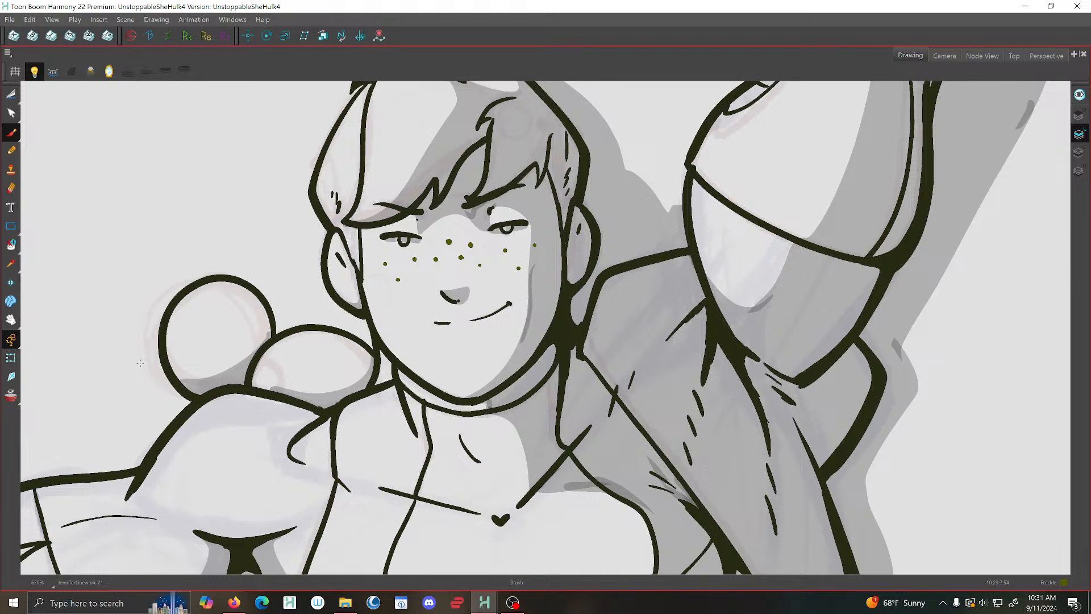
key("period")
key("period")
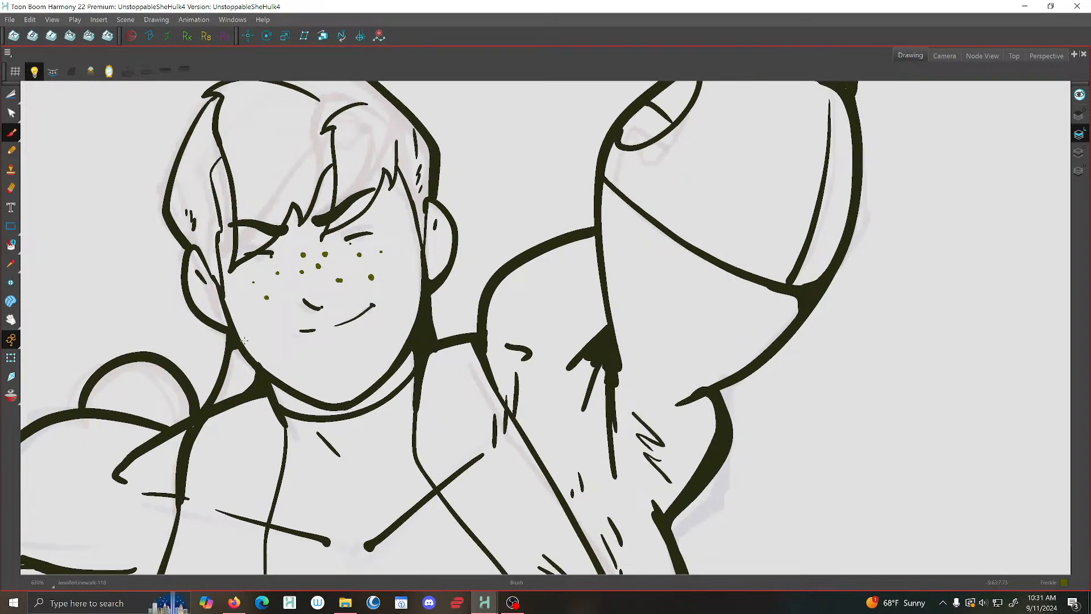
left_click_drag(245, 339, 409, 359)
left_click(9, 20)
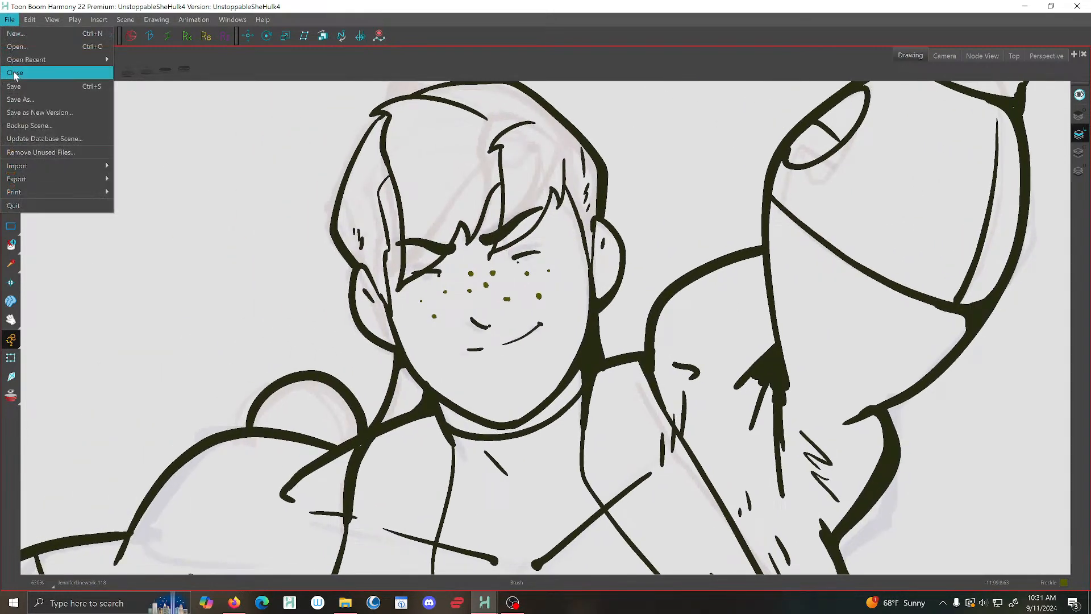
key("Escape")
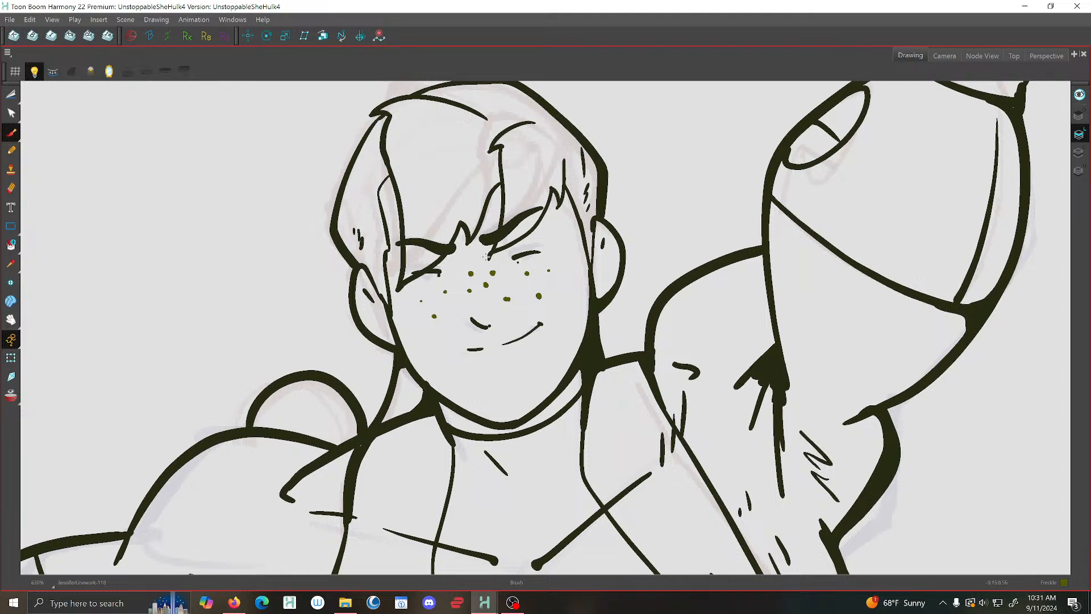
Save the scene with the finished freckles on the smiling drawing
scroll(487, 257, "down", 1)
left_click(9, 19)
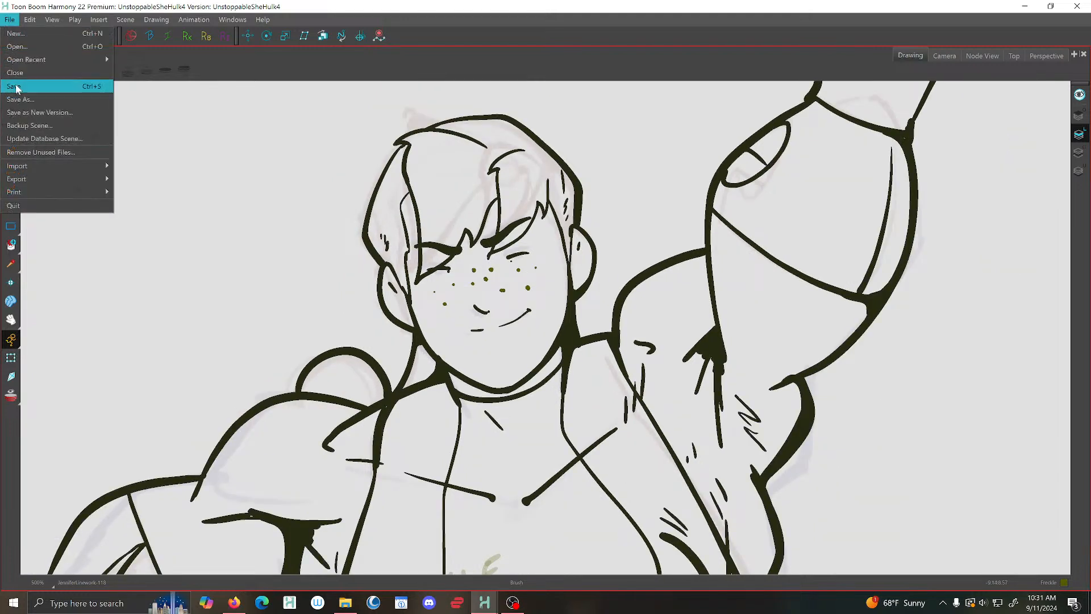
key("Escape")
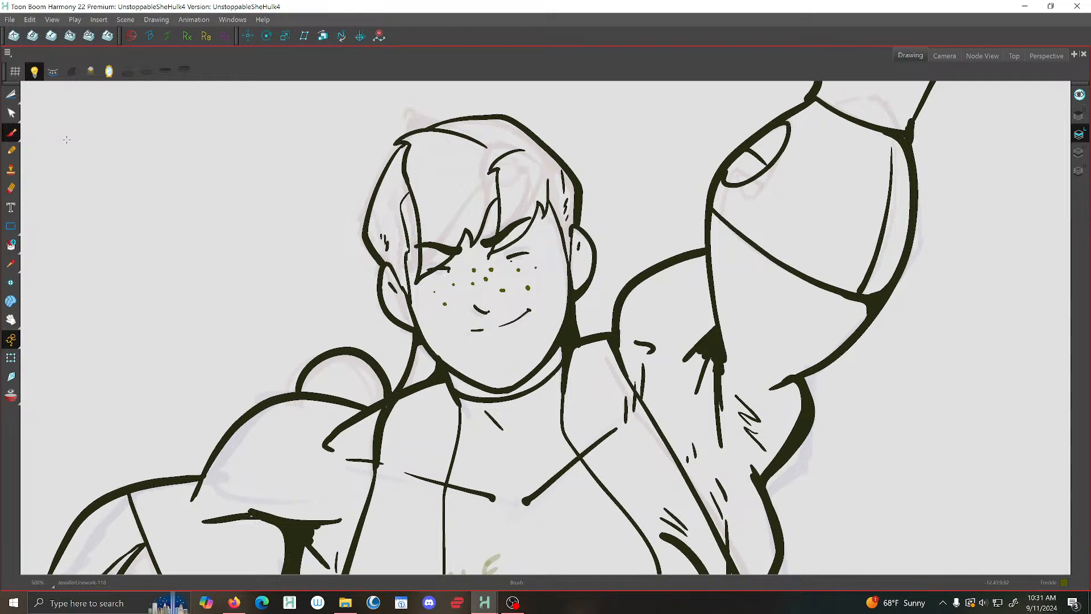
left_click(10, 20)
left_click(50, 81)
left_click(7, 22)
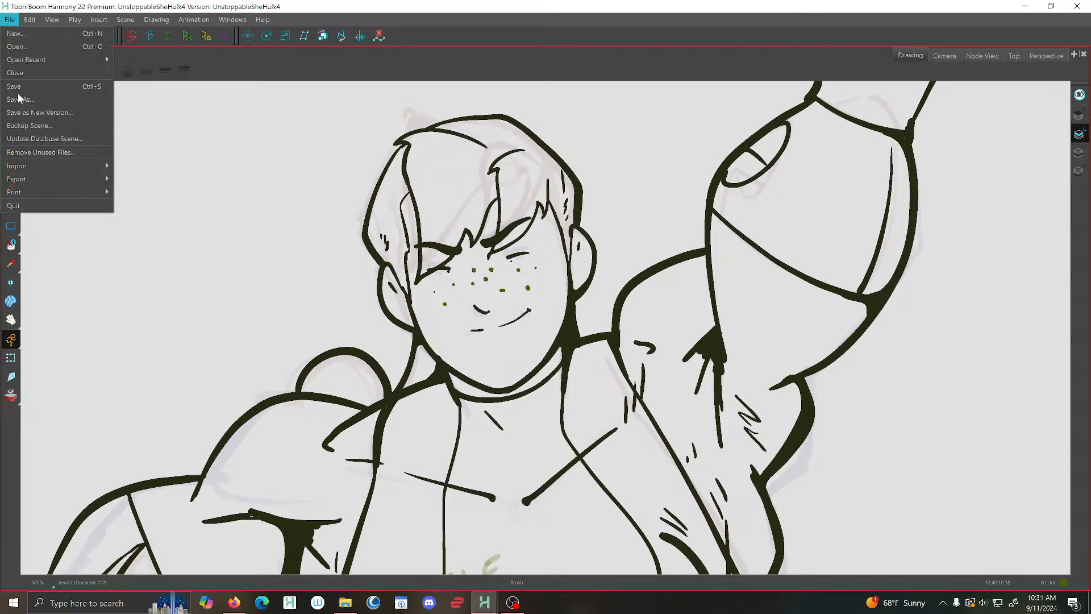
left_click(19, 86)
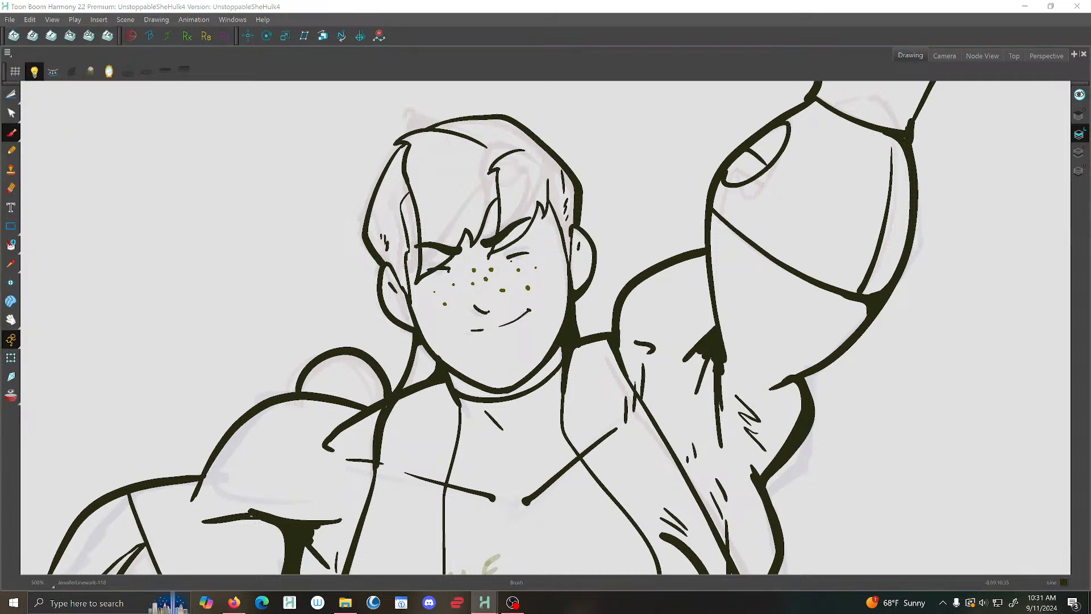
Close small gaps in the hair strands, face, neck and shoulder outlines with the brush in the Line colour
left_click_drag(550, 194, 550, 201)
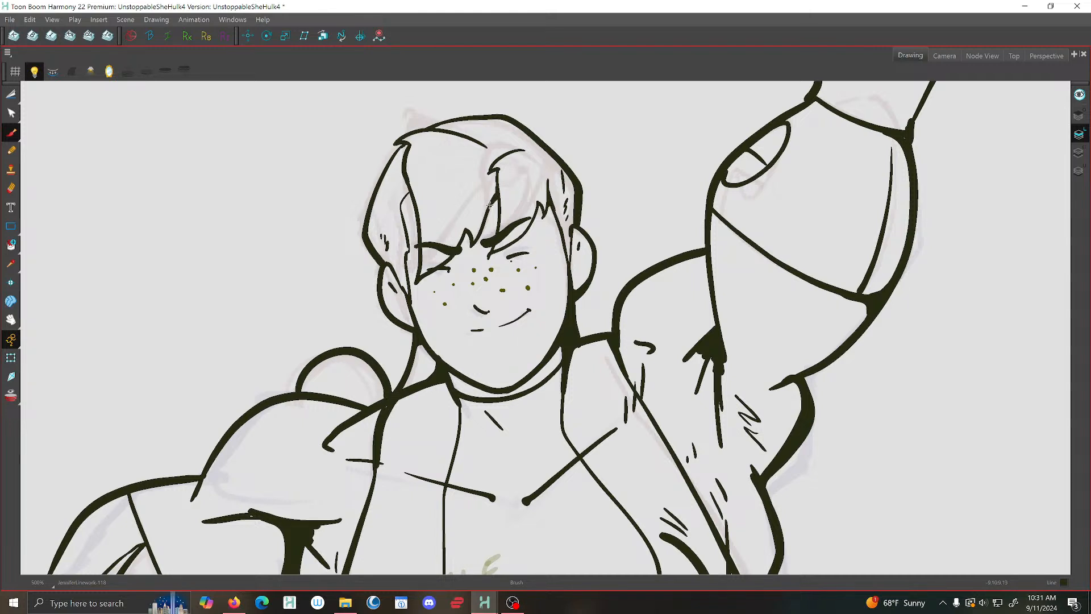
left_click_drag(408, 194, 403, 217)
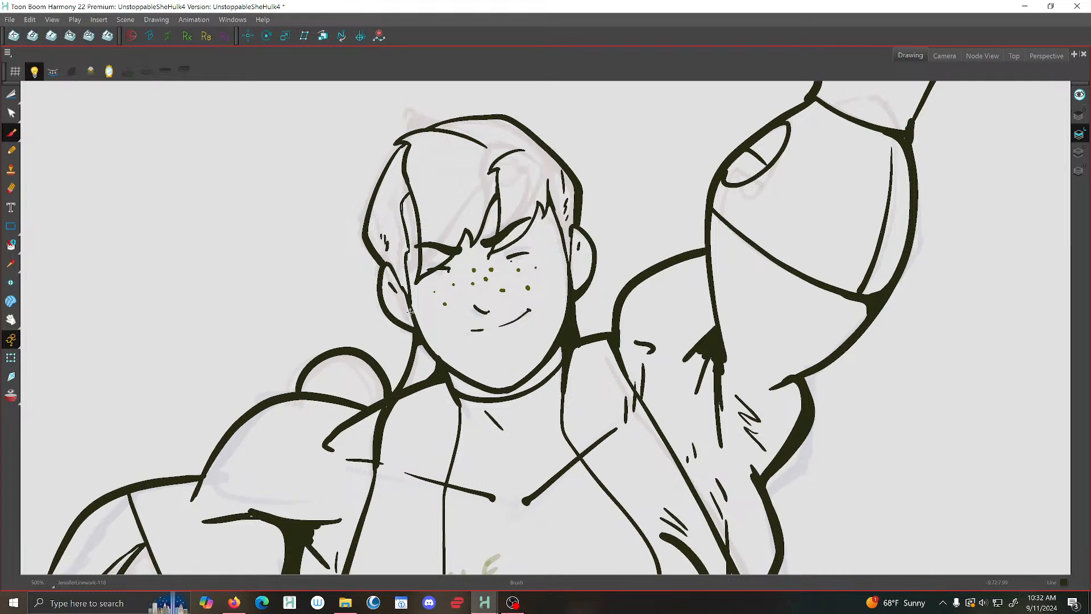
mouse_move(587, 356)
left_mouse_down()
mouse_move(478, 241)
mouse_move(480, 367)
left_mouse_up()
scroll(478, 240, "up", 2)
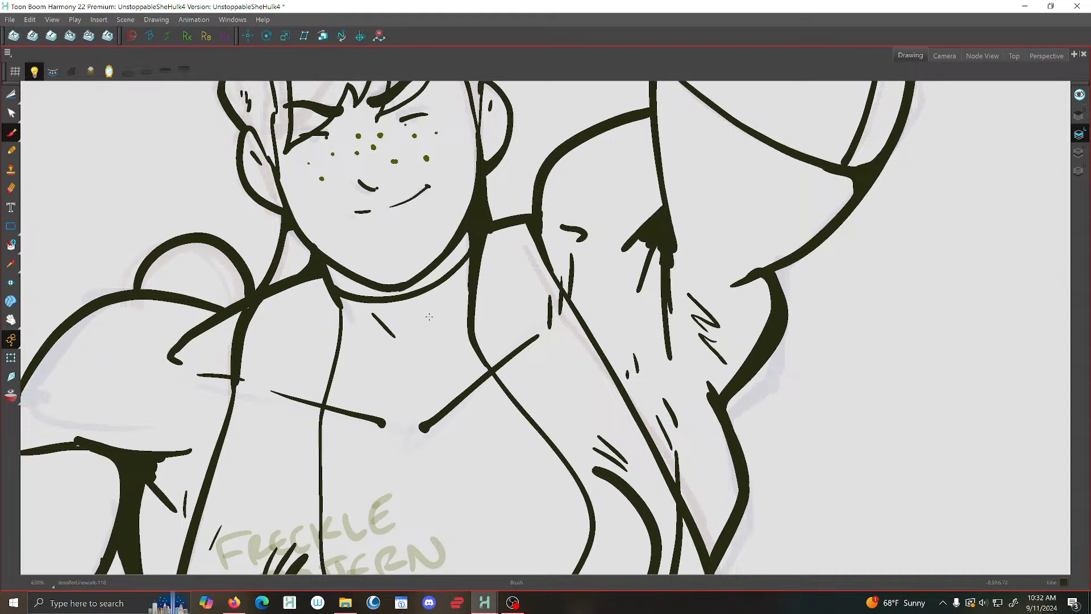
mouse_move(329, 284)
left_mouse_down()
mouse_move(333, 361)
mouse_move(341, 329)
mouse_move(338, 293)
mouse_move(325, 391)
left_mouse_up()
scroll(327, 392, "down", 3)
scroll(458, 268, "up", 3)
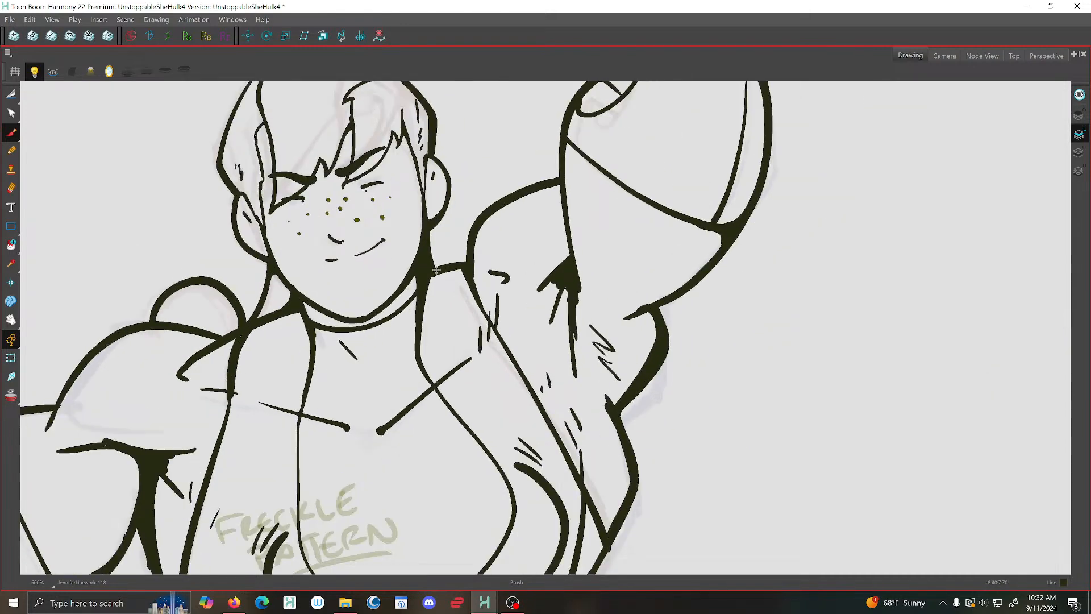
mouse_move(457, 268)
left_mouse_down()
mouse_move(471, 267)
mouse_move(429, 255)
left_mouse_up()
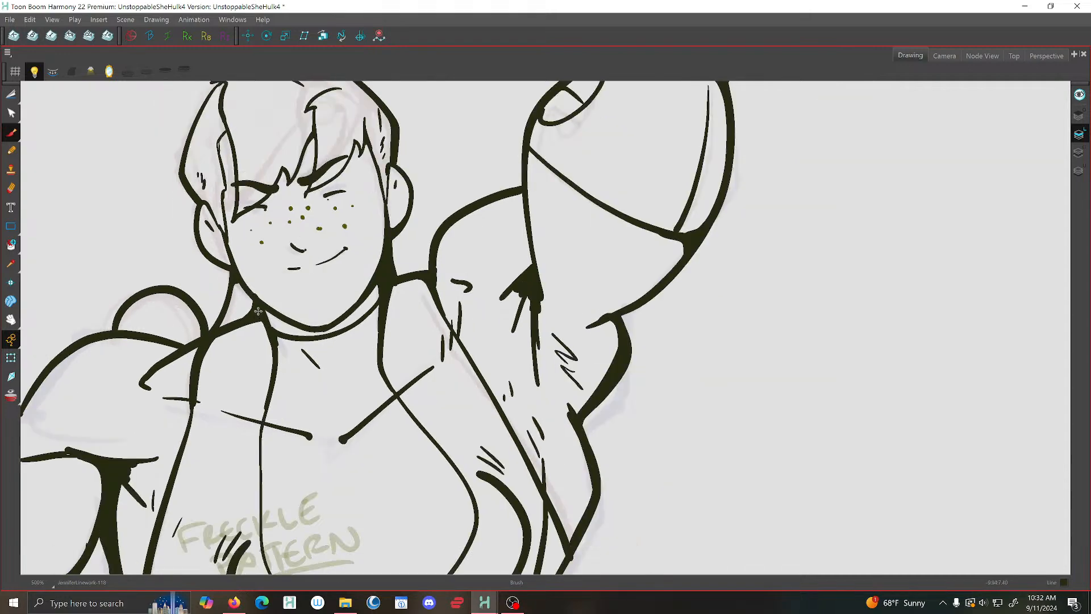
scroll(261, 313, "down", 1)
scroll(405, 174, "up", 1)
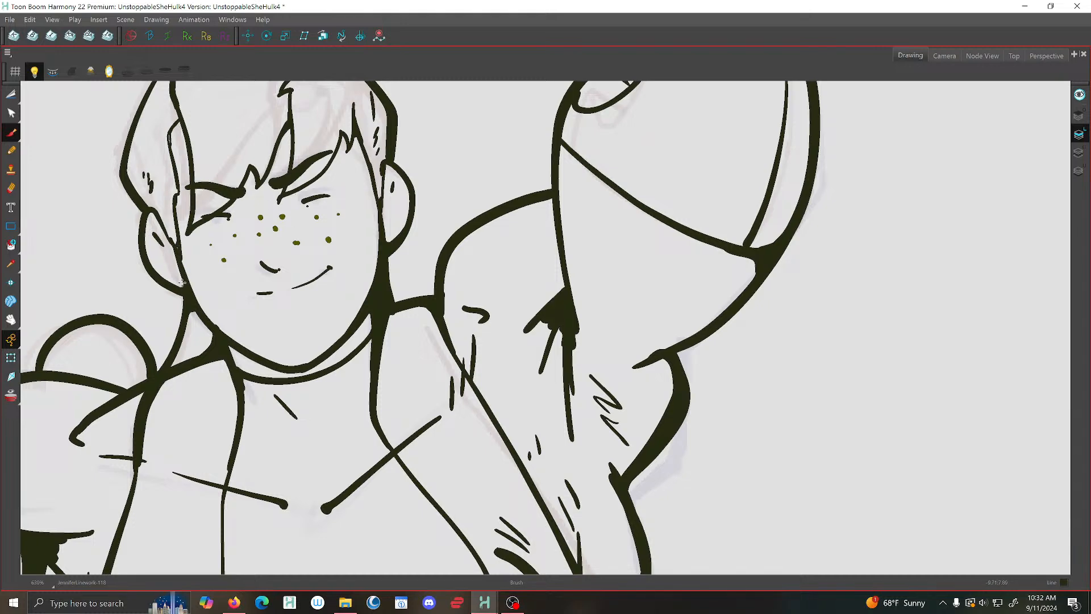
Close gaps in the raised arm's linework, extending the thin inner upper-arm line to meet the band below the elbow
scroll(407, 347, "down", 2)
scroll(634, 316, "up", 1)
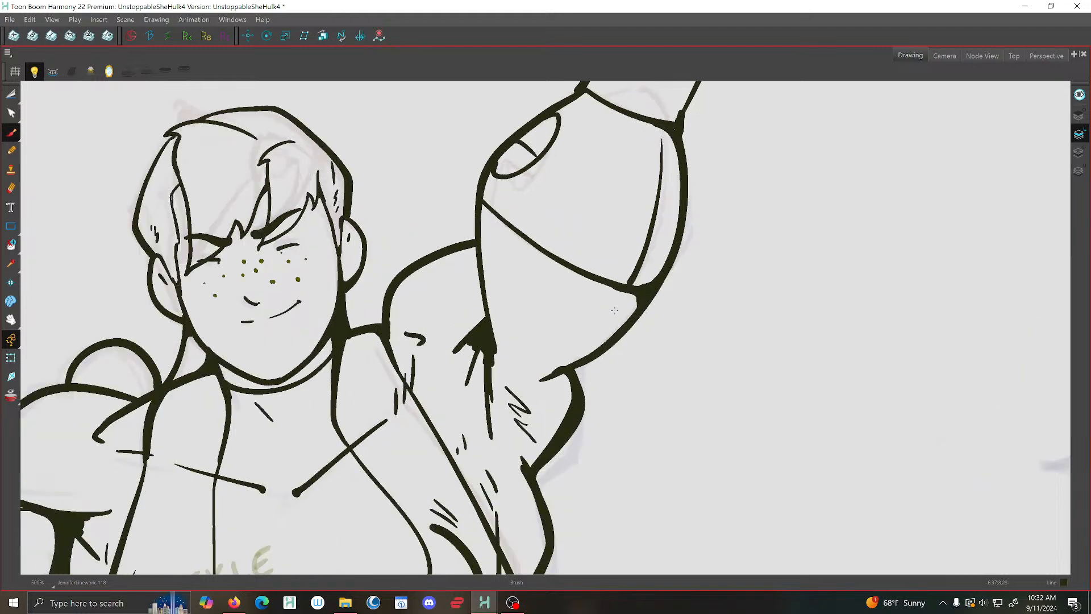
mouse_move(634, 310)
left_mouse_down()
mouse_move(611, 338)
mouse_move(544, 376)
left_mouse_up()
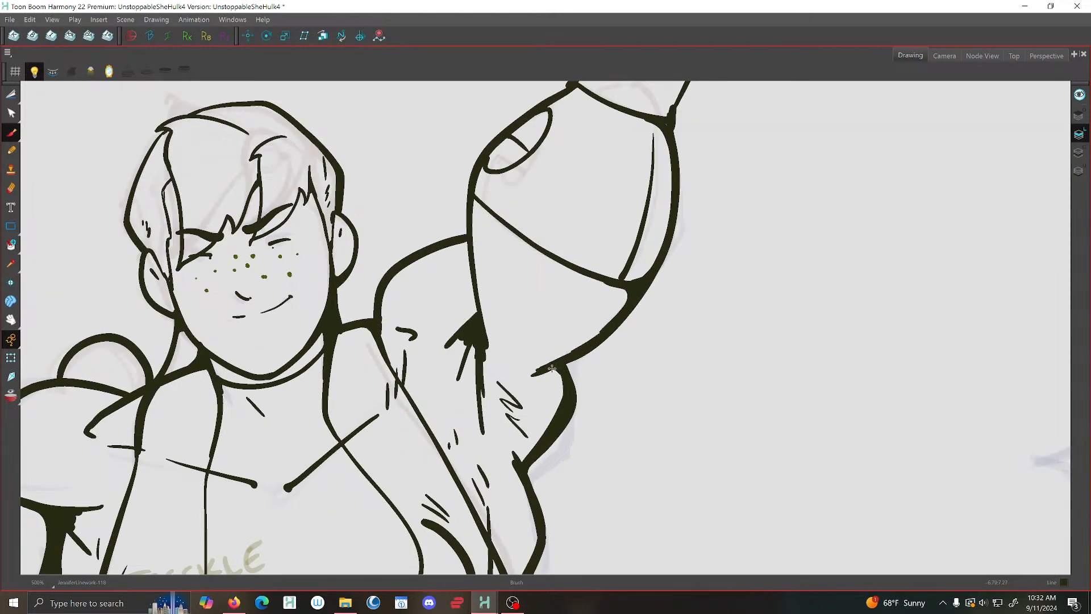
scroll(554, 369, "down", 2)
scroll(640, 177, "up", 1)
scroll(639, 177, "up", 1)
scroll(639, 177, "up", 1)
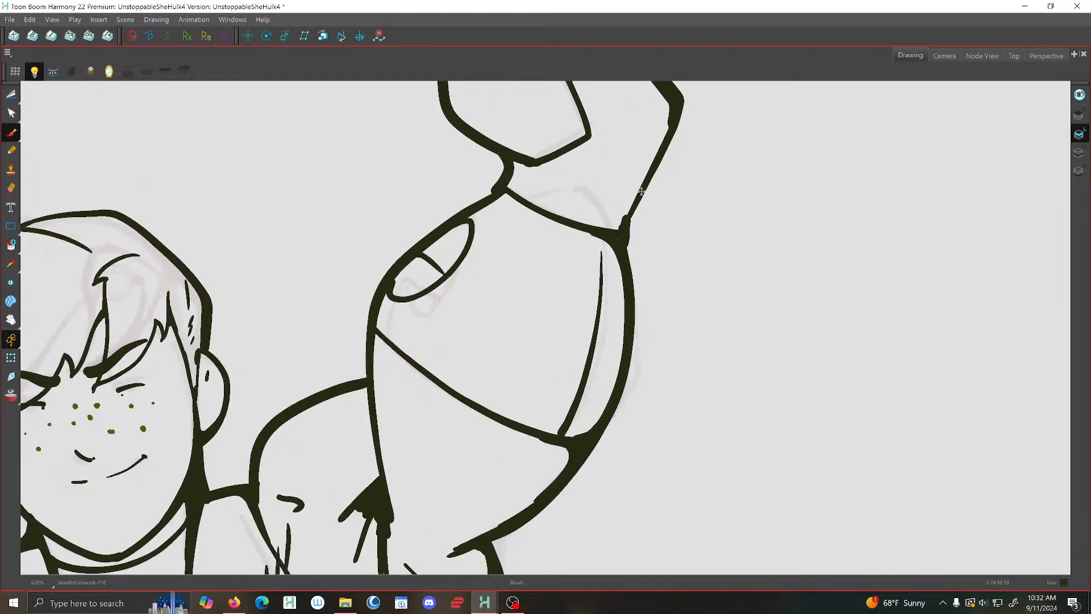
mouse_move(643, 188)
left_mouse_down()
mouse_move(615, 228)
mouse_move(606, 230)
mouse_move(632, 211)
mouse_move(590, 226)
mouse_move(619, 239)
mouse_move(634, 208)
mouse_move(594, 263)
left_mouse_up()
scroll(548, 253, "down", 2)
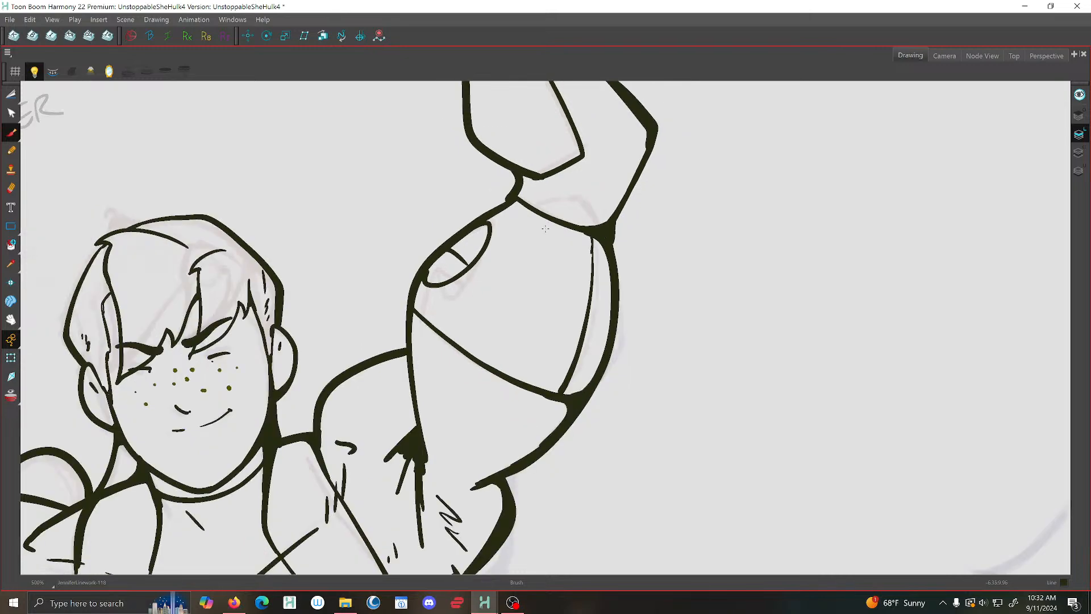
scroll(489, 267, "up", 2)
scroll(446, 264, "down", 2)
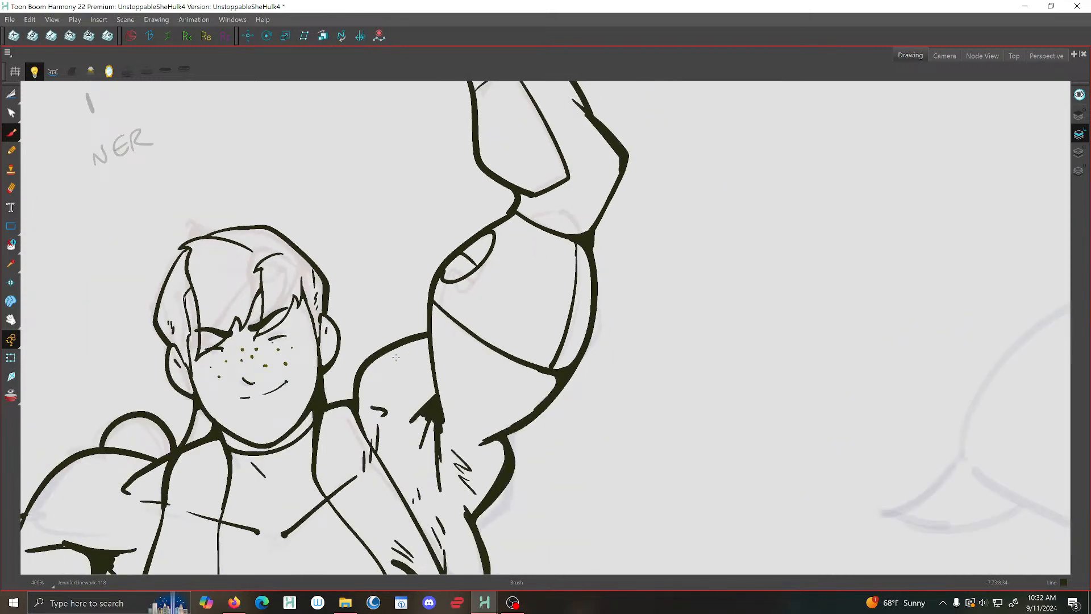
Inspect the raised forearm, torso and bent arm's linework for remaining open gaps
scroll(269, 373, "down", 2)
scroll(405, 145, "up", 2)
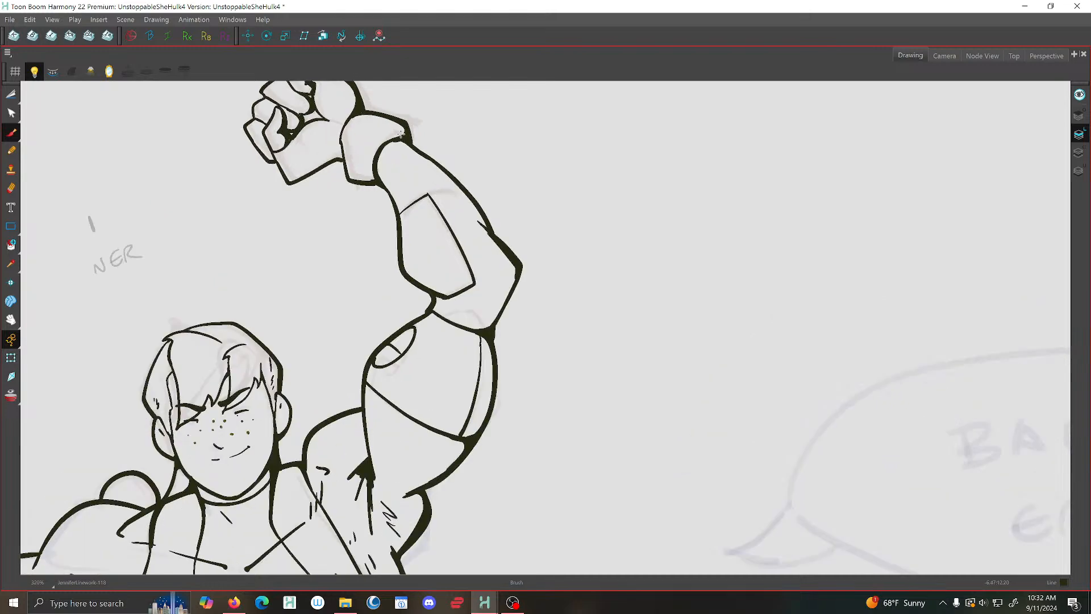
scroll(419, 224, "up", 2)
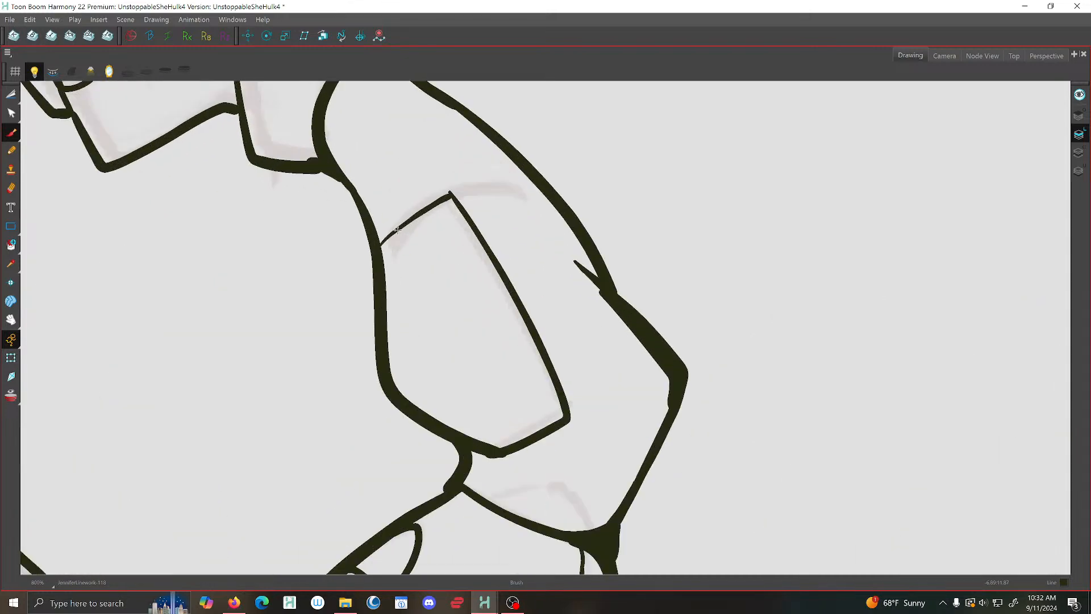
scroll(379, 242, "down", 2)
scroll(379, 243, "down", 2)
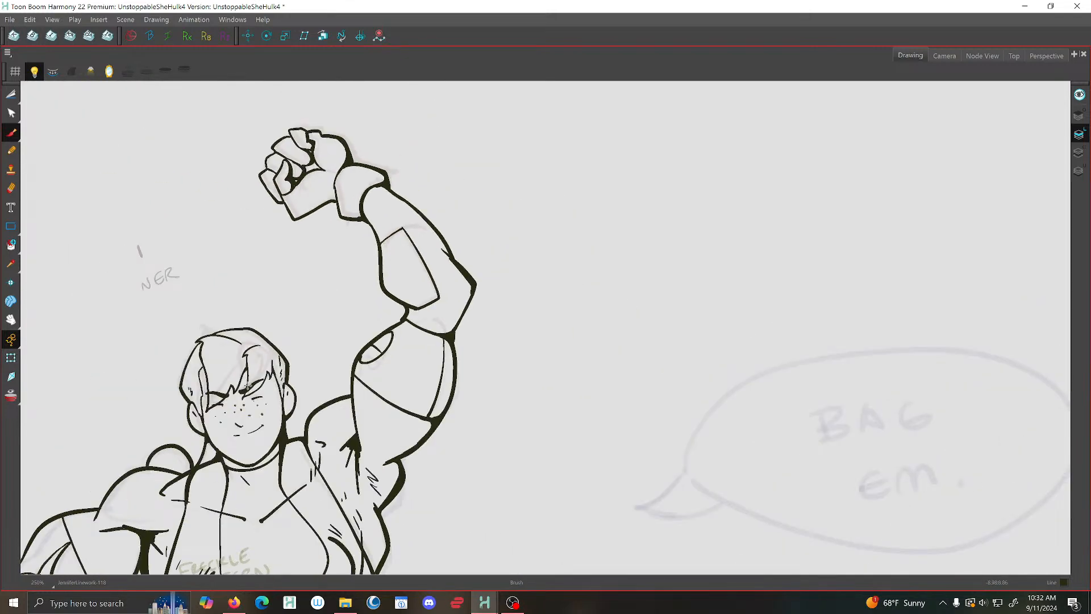
scroll(248, 387, "down", 1)
left_click_drag(237, 407, 509, 195)
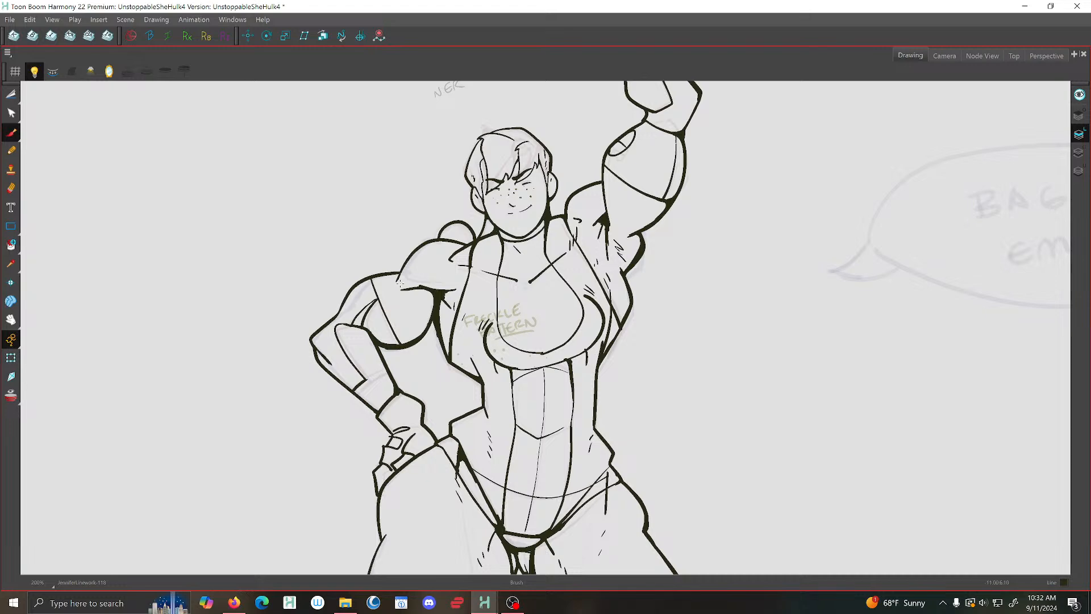
scroll(400, 280, "up", 4)
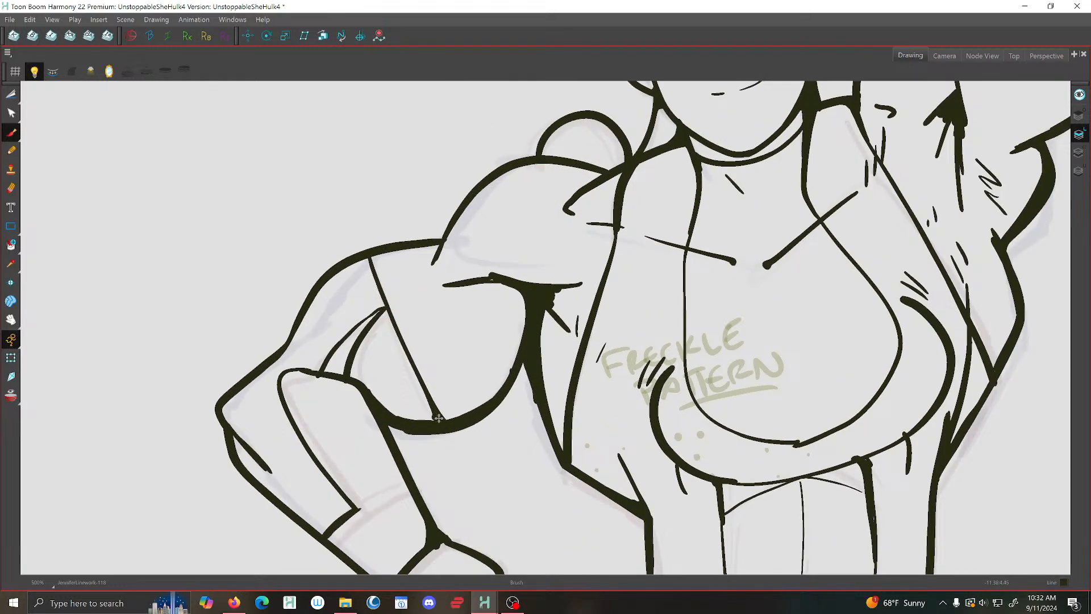
scroll(432, 419, "down", 3)
scroll(623, 212, "down", 3)
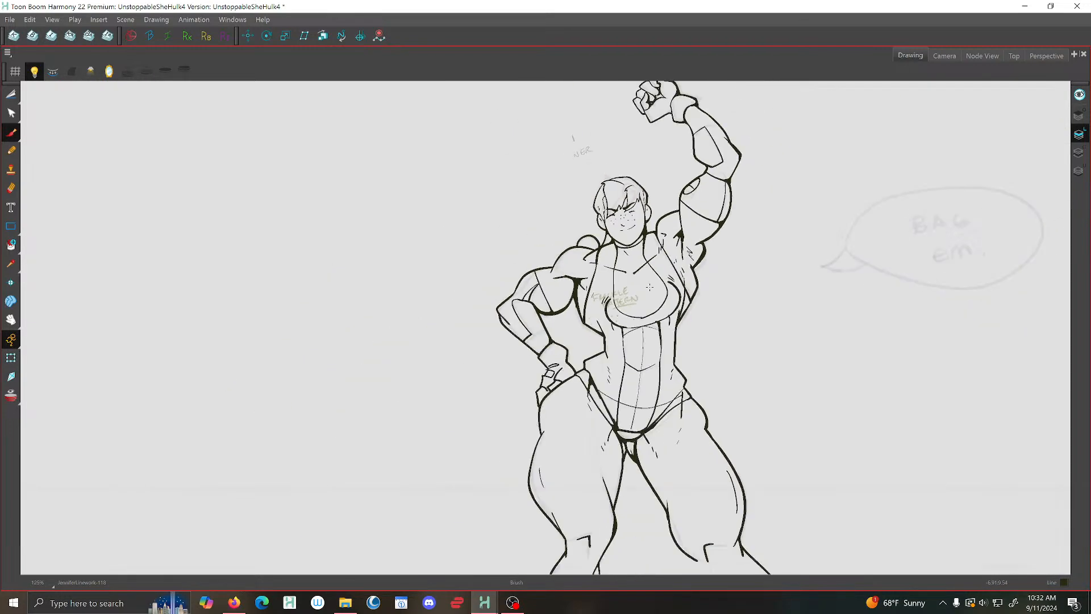
scroll(516, 296, "up", 1)
scroll(500, 306, "down", 2)
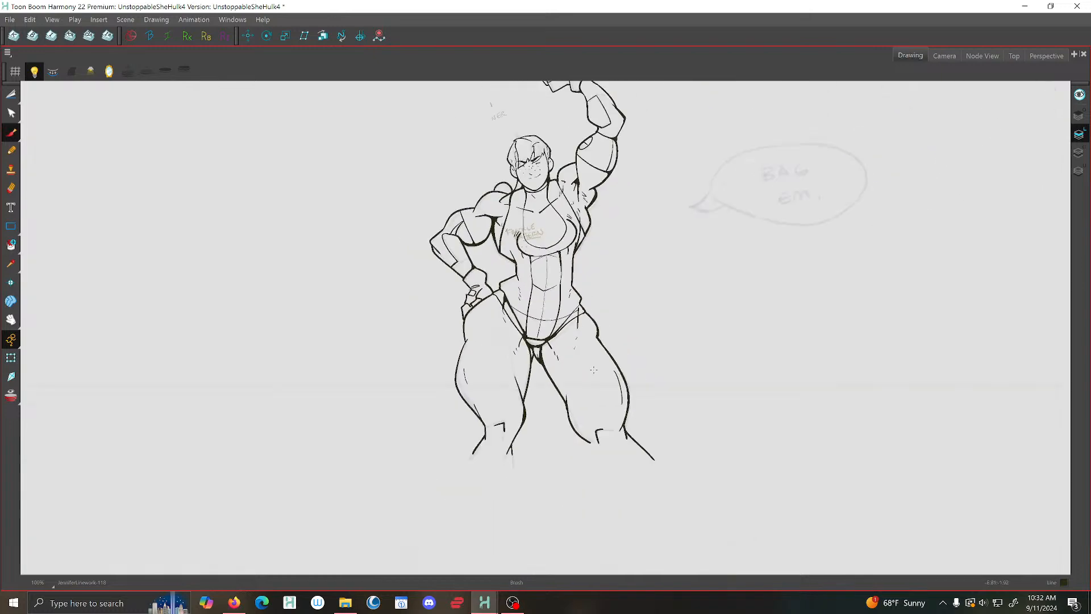
Close the open lower ends of both legs with rounded lines beneath the knees
scroll(500, 449, "up", 3)
mouse_move(439, 450)
left_mouse_down()
mouse_move(412, 405)
mouse_move(475, 418)
mouse_move(473, 397)
left_mouse_up()
mouse_move(636, 380)
left_mouse_down()
mouse_move(668, 432)
mouse_move(759, 431)
mouse_move(754, 400)
left_mouse_up()
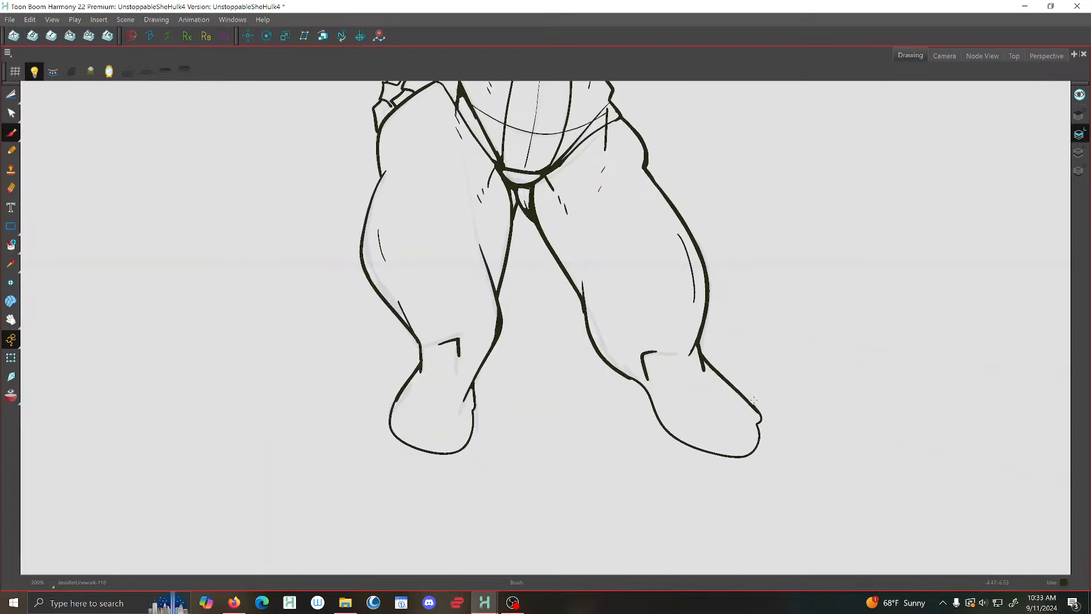
Go to the next drawing and close both of its open leg ends with rounded curves
key("g")
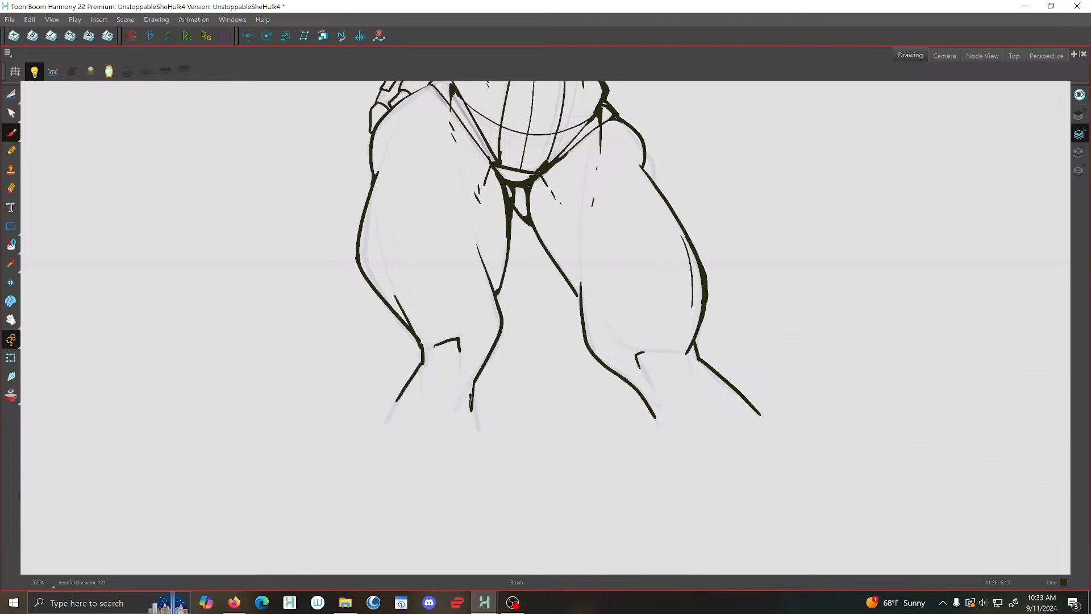
mouse_move(397, 401)
left_mouse_down()
mouse_move(447, 466)
mouse_move(472, 398)
left_mouse_up()
mouse_move(652, 416)
left_mouse_down()
mouse_move(742, 476)
mouse_move(759, 414)
left_mouse_up()
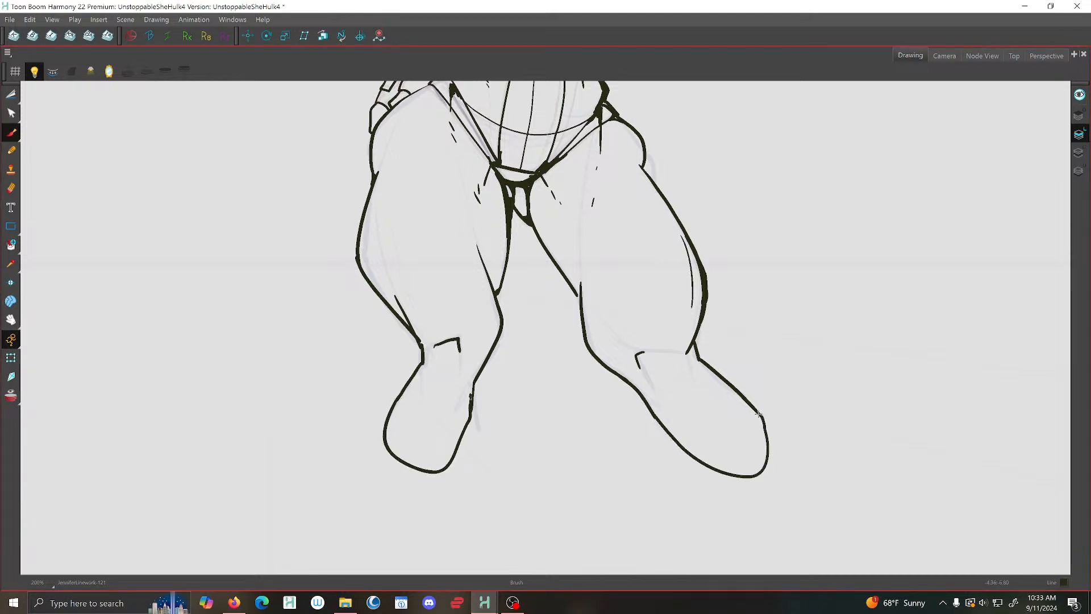
Close the open leg ends beneath the knees on each of the following three drawings
key(".")
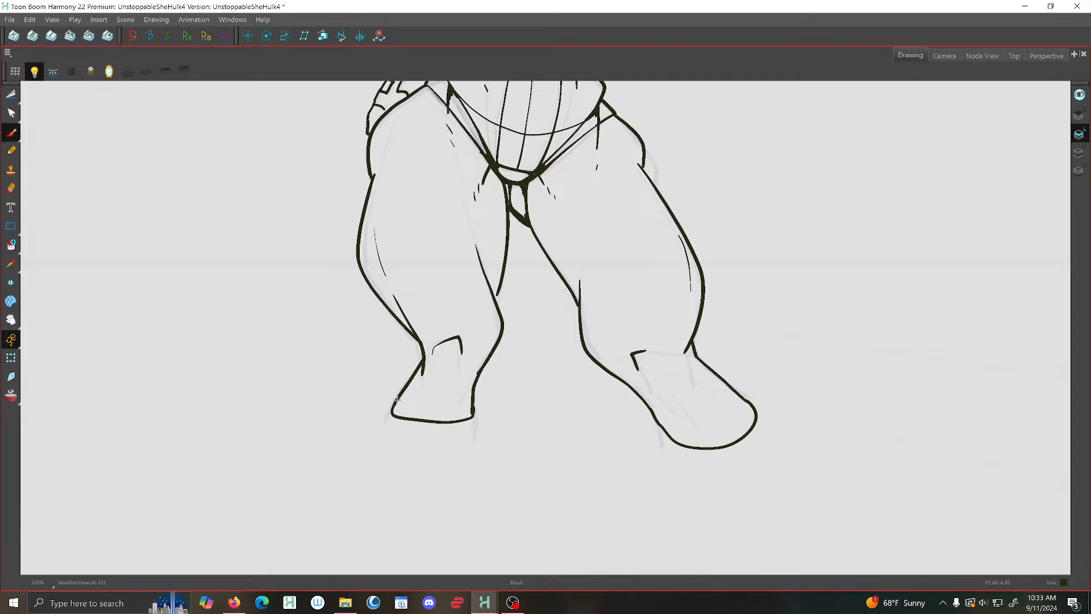
key(".")
mouse_move(396, 400)
left_mouse_down()
mouse_move(390, 415)
mouse_move(467, 425)
mouse_move(471, 406)
left_mouse_up()
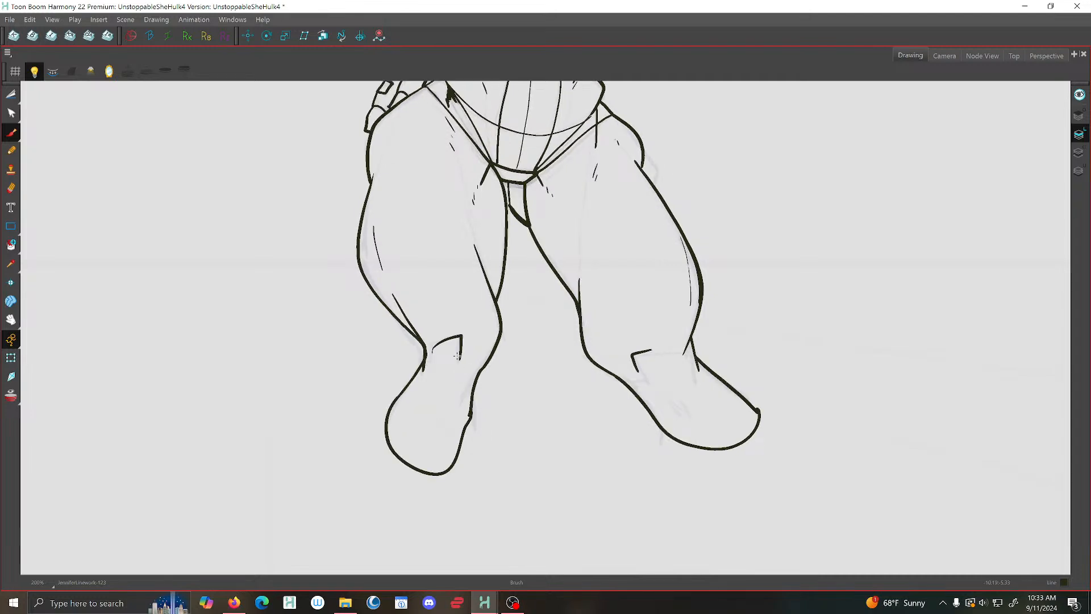
key(".")
mouse_move(401, 393)
left_mouse_down()
mouse_move(384, 436)
mouse_move(460, 465)
mouse_move(472, 404)
left_mouse_up()
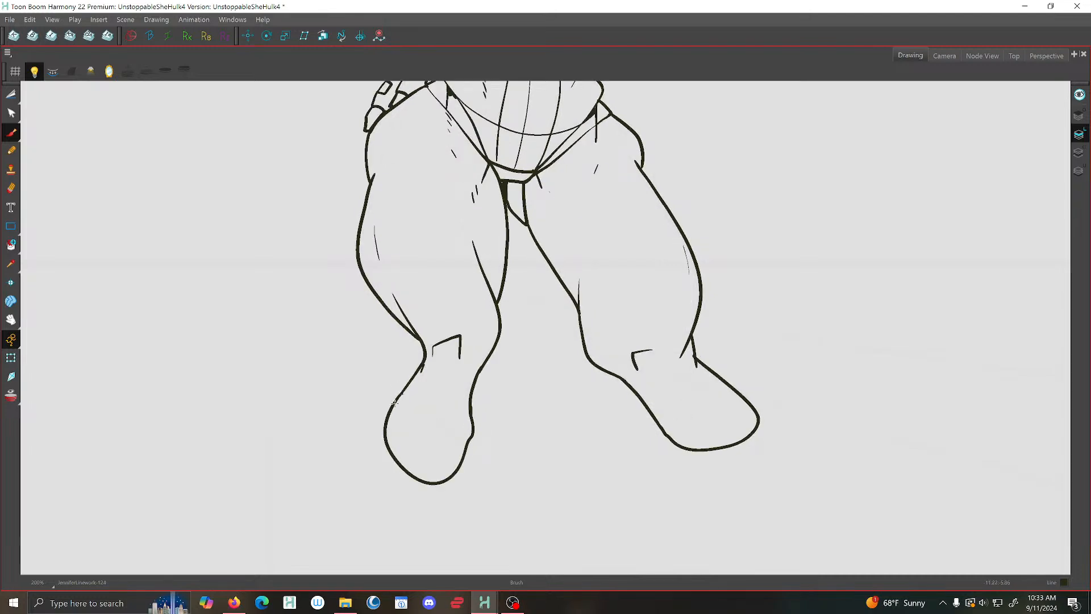
Go through the linework drawings one after another and check the lower-leg outlines for open ends
key(".")
key(".")
key(".")
key(".")
key(".")
key(".")
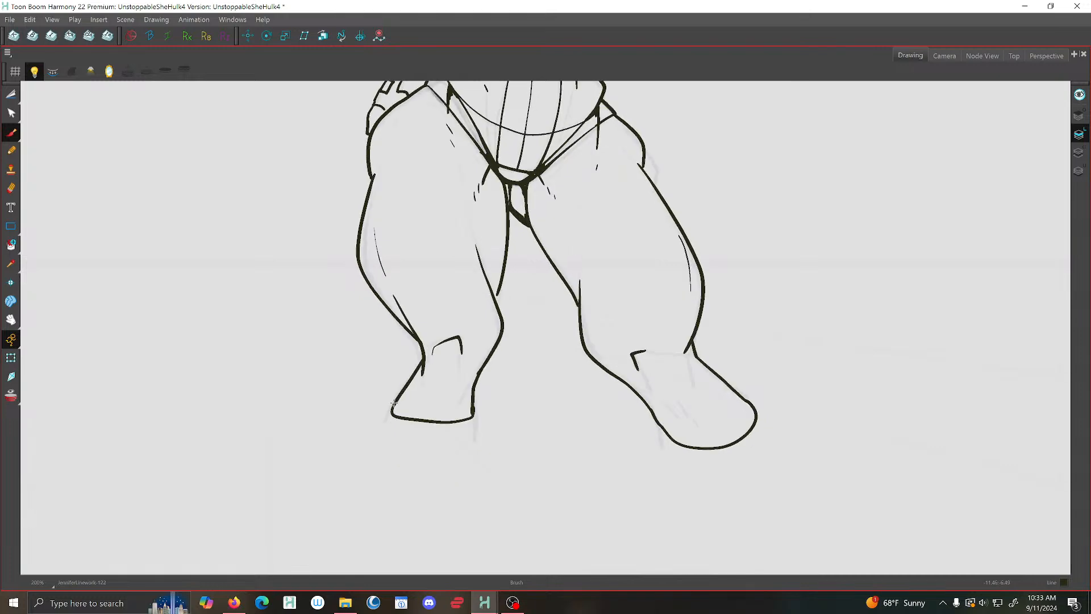
key(".")
key(".")
key(".")
key(".")
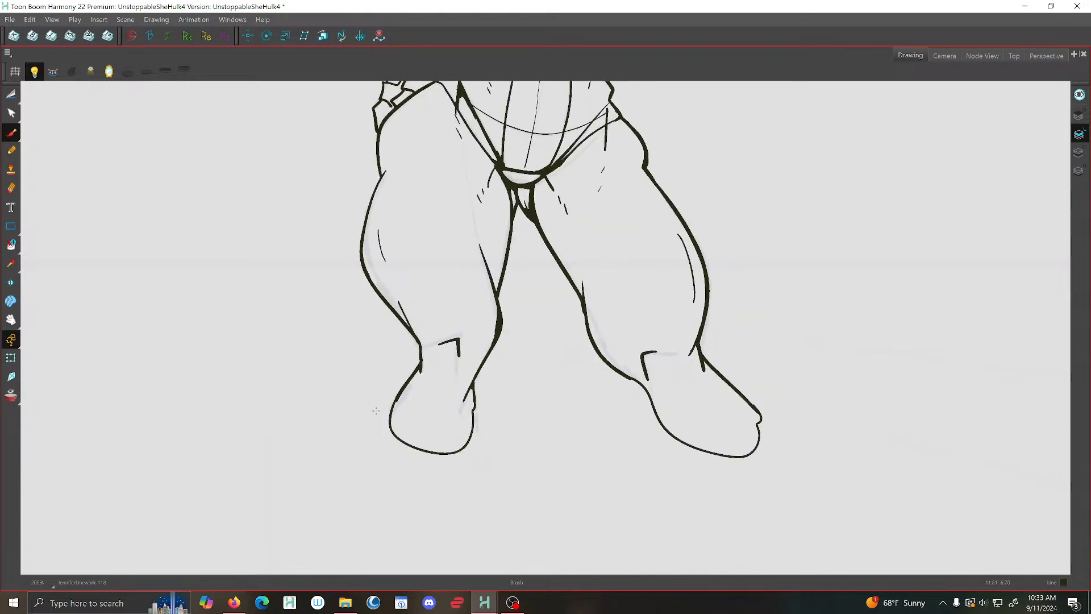
key(".")
key(".")
key(".")
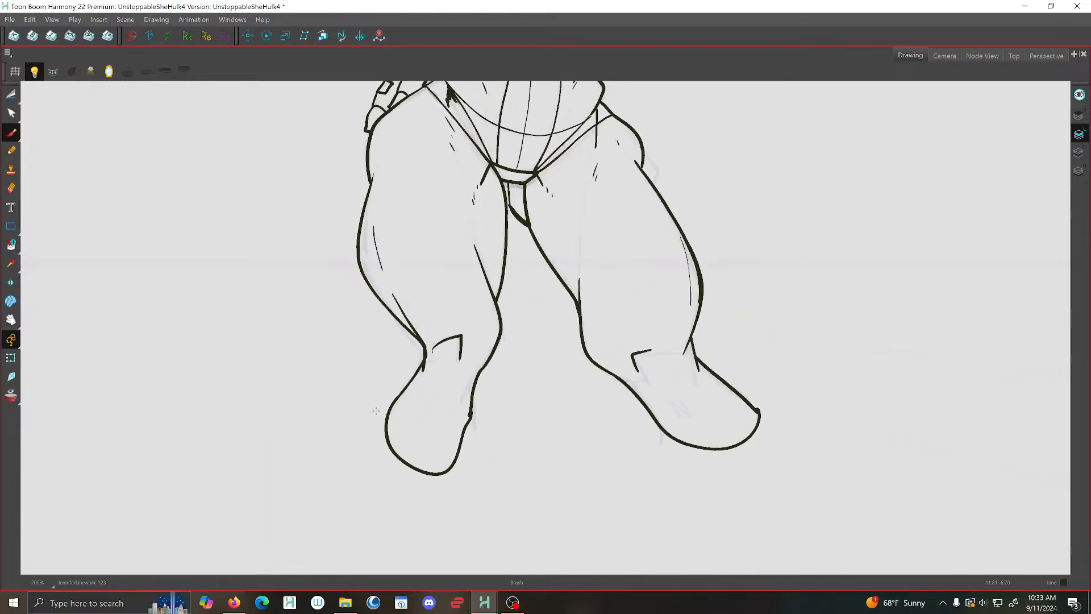
key(".")
key(".")
key(".")
key(".")
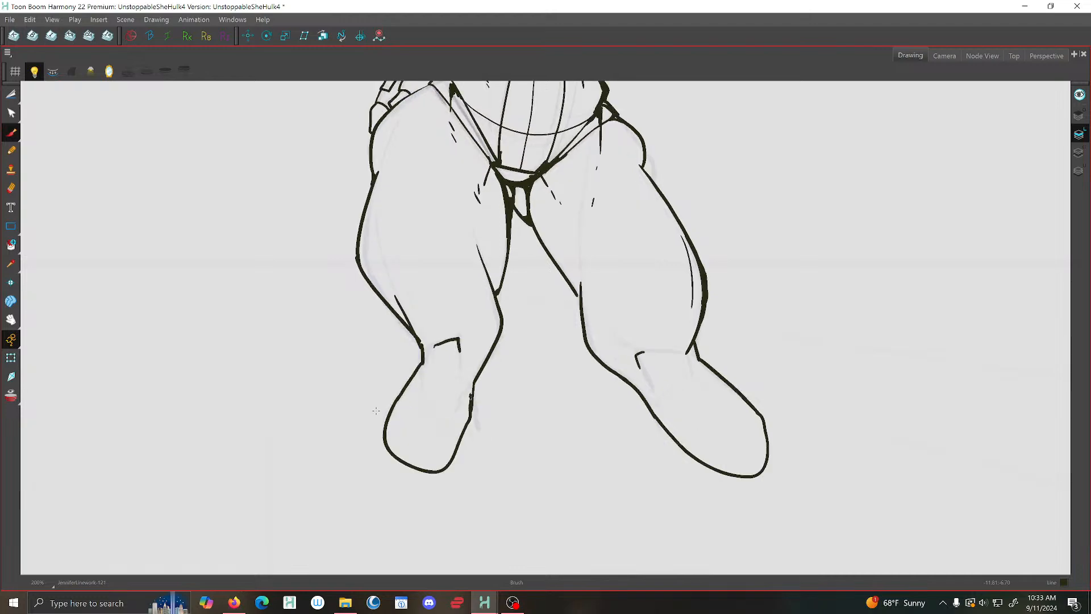
key(".")
key(".")
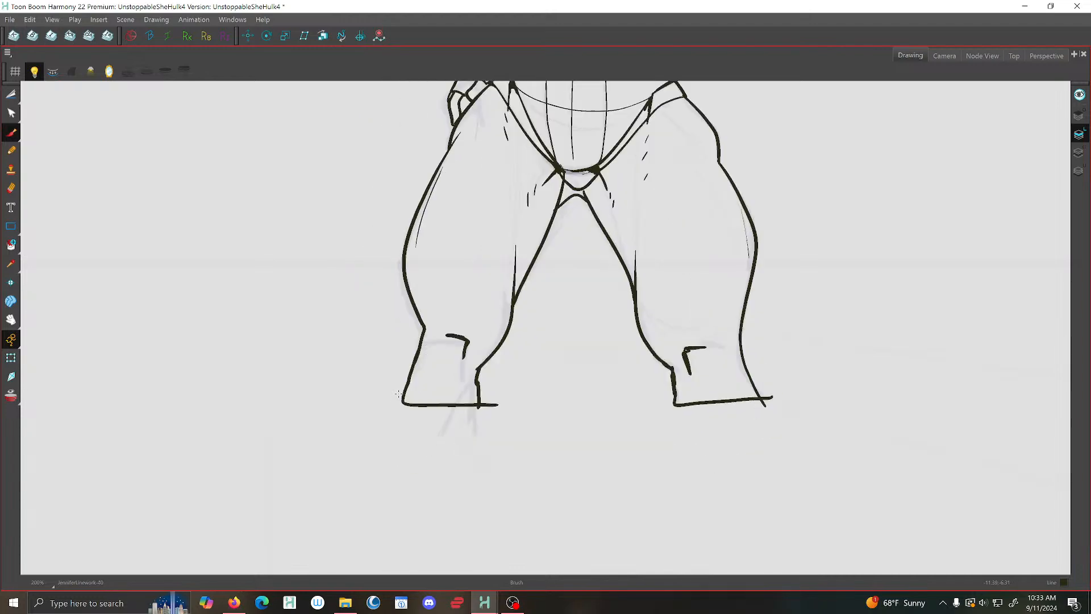
Close the open ends of both lower legs with rounded brush strokes on two successive crouching drawings
key(".")
key(".")
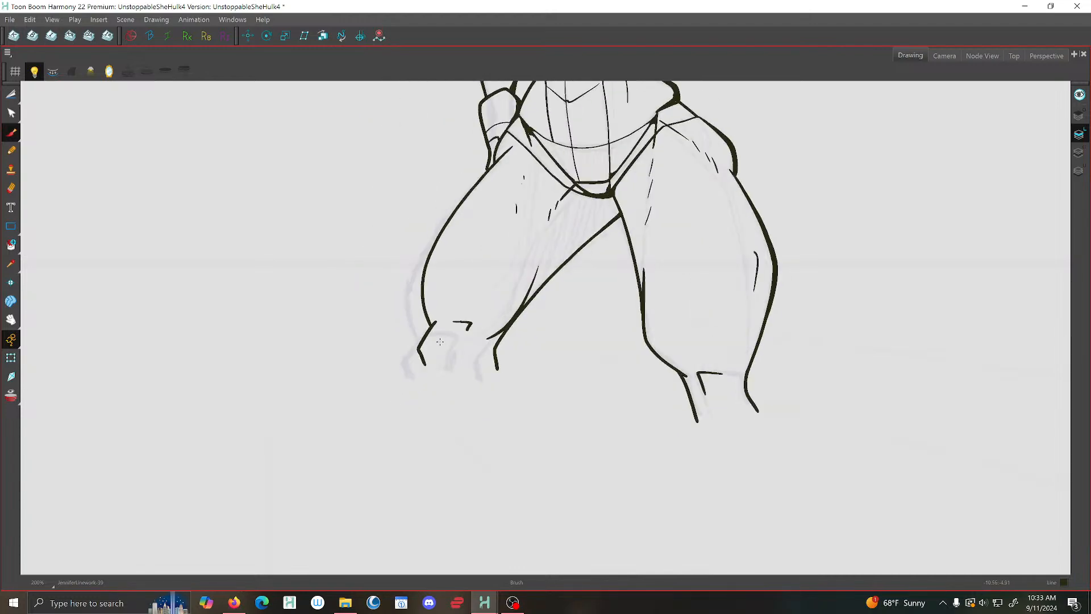
mouse_move(422, 357)
left_mouse_down()
mouse_move(443, 391)
mouse_move(499, 393)
mouse_move(503, 359)
left_mouse_up()
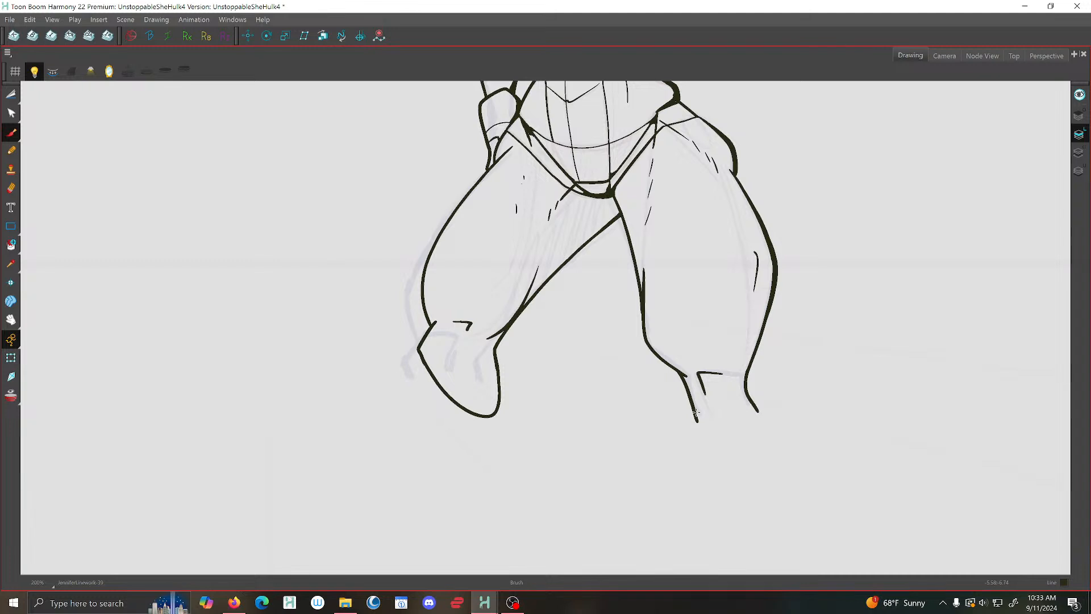
mouse_move(696, 412)
left_mouse_down()
mouse_move(716, 442)
mouse_move(755, 400)
left_mouse_up()
key(".")
mouse_move(426, 357)
left_mouse_down()
mouse_move(470, 423)
mouse_move(504, 370)
left_mouse_up()
mouse_move(692, 406)
left_mouse_down()
mouse_move(750, 416)
mouse_move(746, 385)
left_mouse_up()
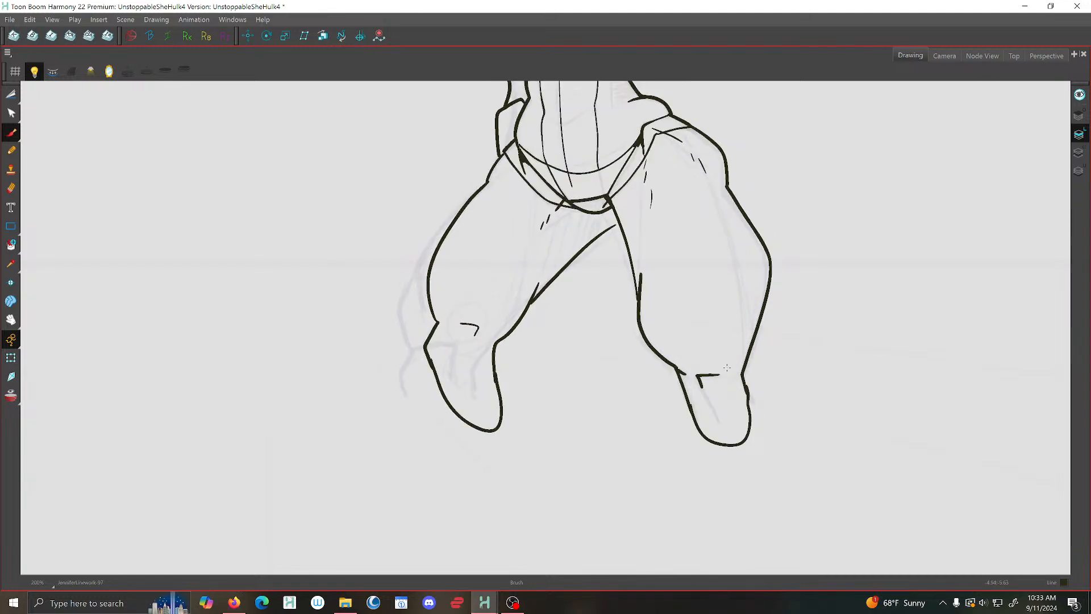
Brush curved closing lines below both knees on the next drawing whose lower legs are open
key(".")
key(".")
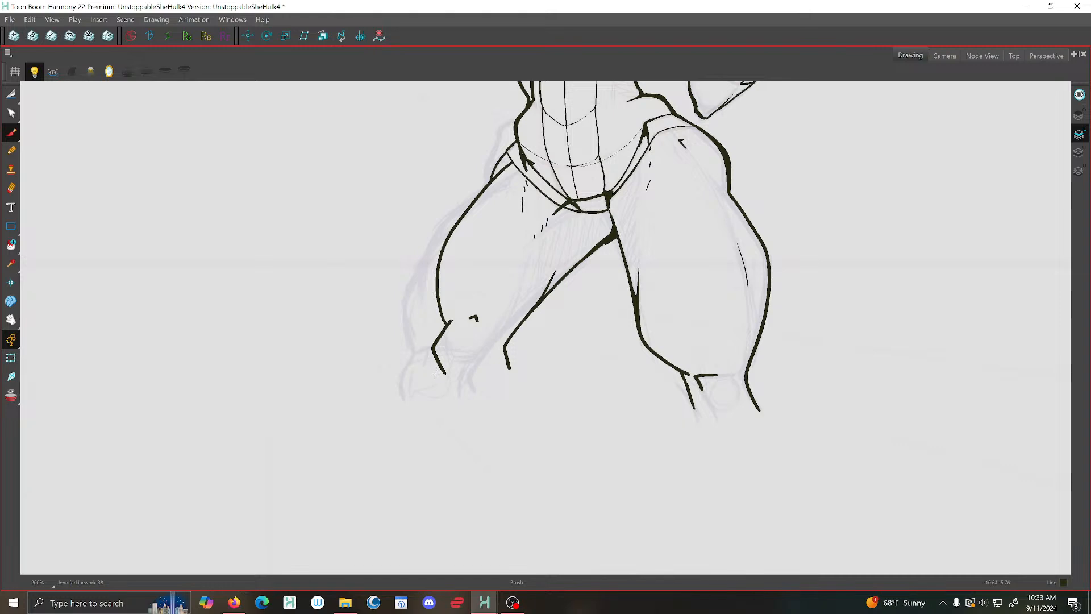
mouse_move(437, 359)
left_mouse_down()
mouse_move(486, 411)
mouse_move(510, 362)
left_mouse_up()
mouse_move(693, 401)
left_mouse_down()
mouse_move(751, 444)
mouse_move(755, 399)
left_mouse_up()
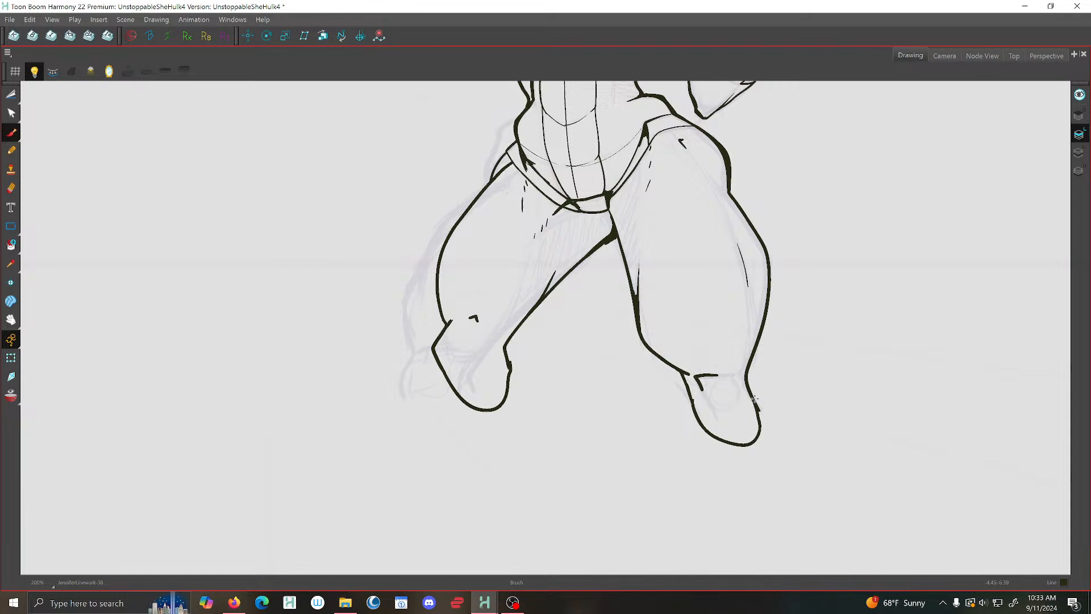
key("f")
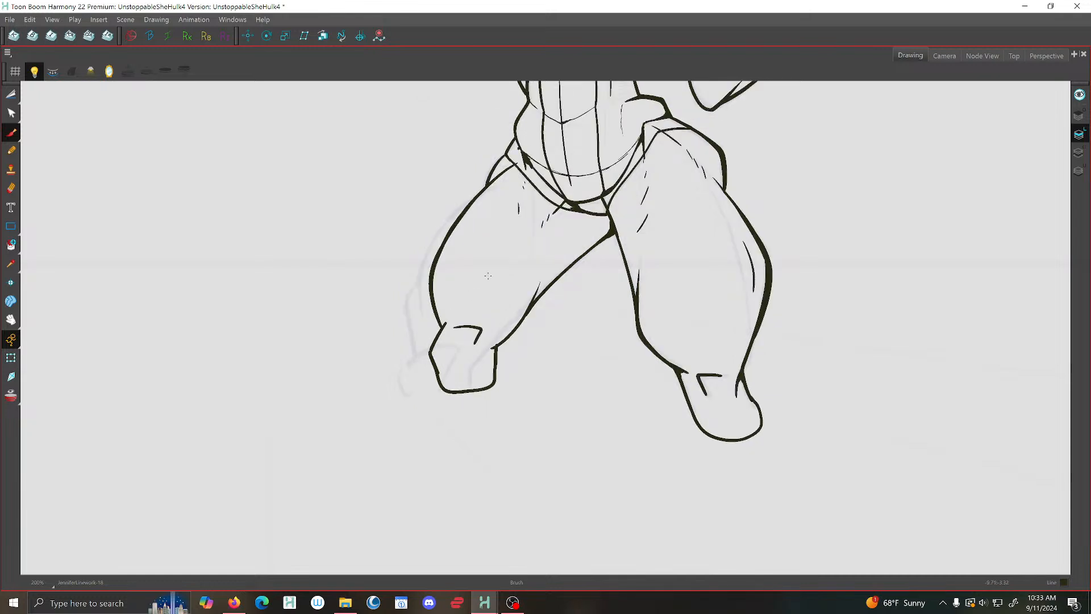
Find the next drawing with open lower legs and close each leg's end with a brushed curve, comparing adjacent drawings
key("g")
key("g")
mouse_move(456, 322)
left_mouse_down()
mouse_move(441, 357)
mouse_move(453, 387)
mouse_move(506, 363)
mouse_move(510, 348)
left_mouse_up()
key("f")
key("g")
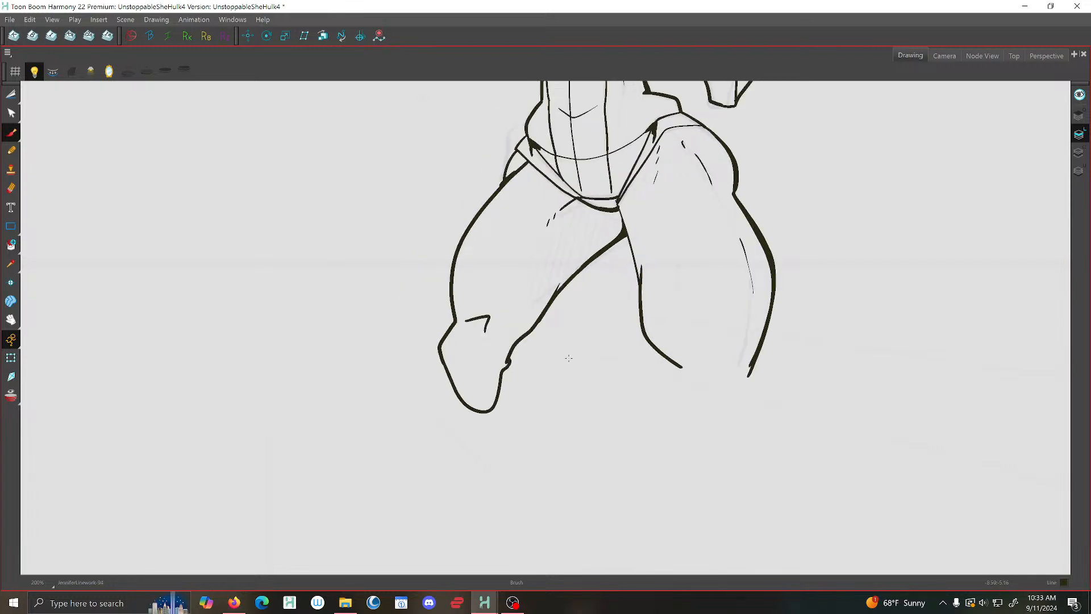
mouse_move(678, 366)
left_mouse_down()
mouse_move(724, 418)
mouse_move(750, 368)
left_mouse_up()
key("f")
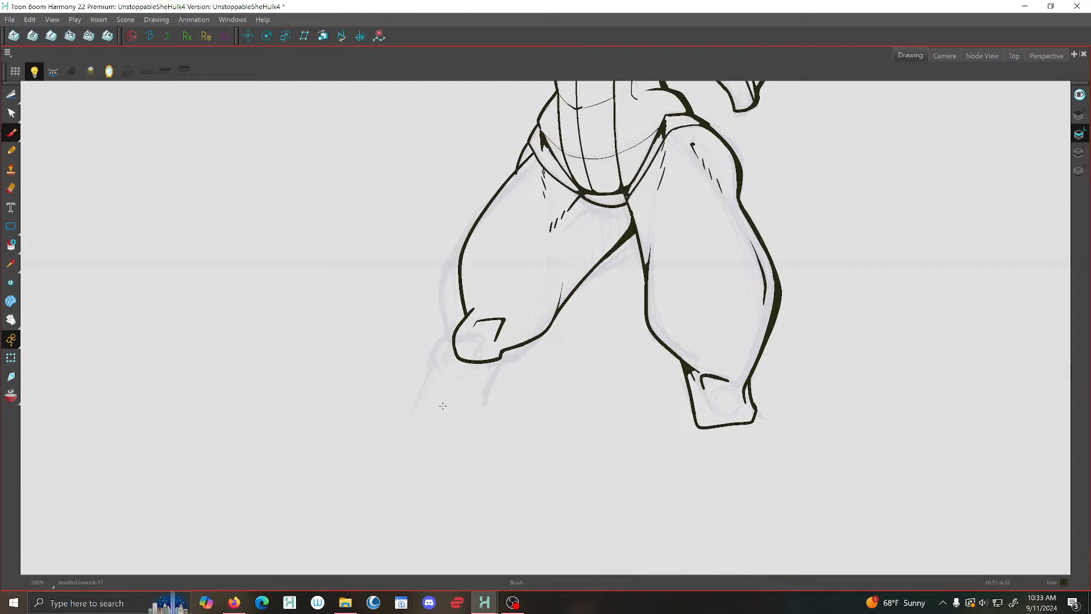
Close the open leg ends on the turning pose and on the following side-facing drawing with brush strokes
key(".")
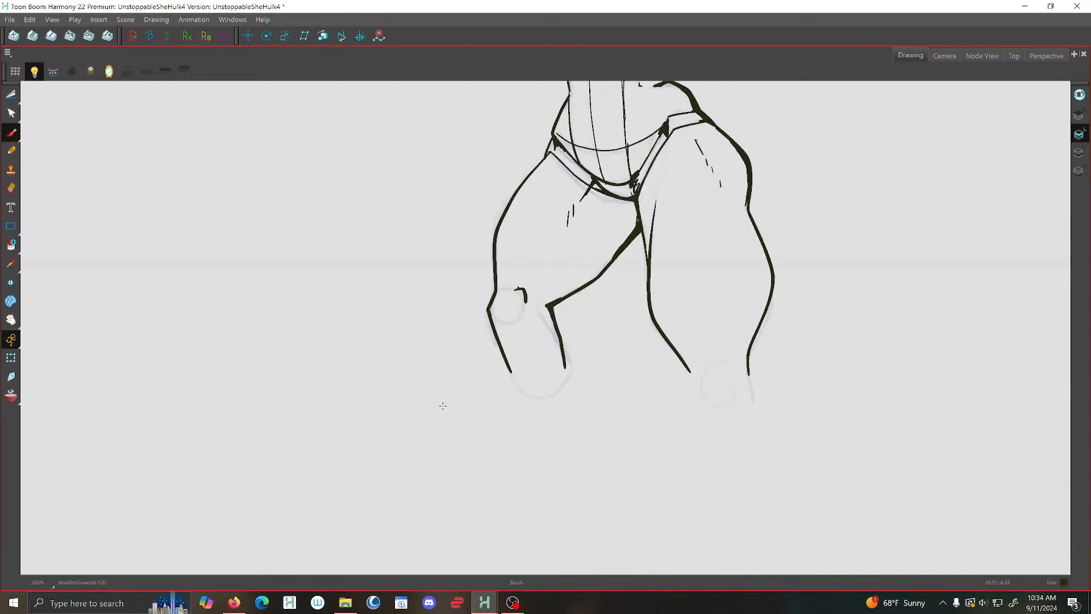
mouse_move(503, 352)
left_mouse_down()
mouse_move(551, 421)
mouse_move(569, 350)
left_mouse_up()
mouse_move(688, 367)
left_mouse_down()
mouse_move(708, 407)
mouse_move(748, 398)
mouse_move(750, 362)
left_mouse_up()
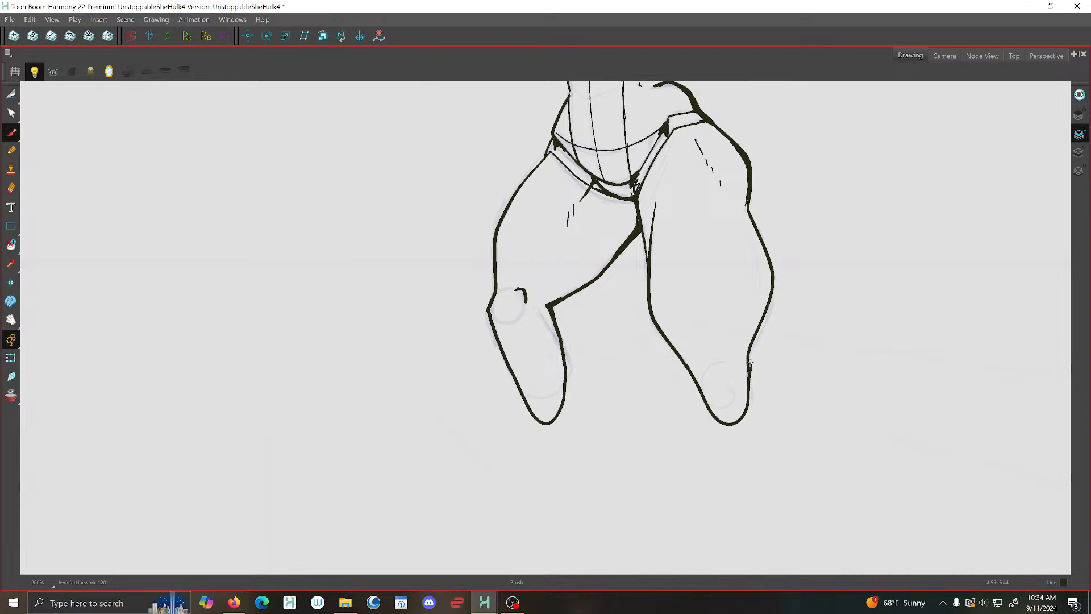
key(".")
key(".")
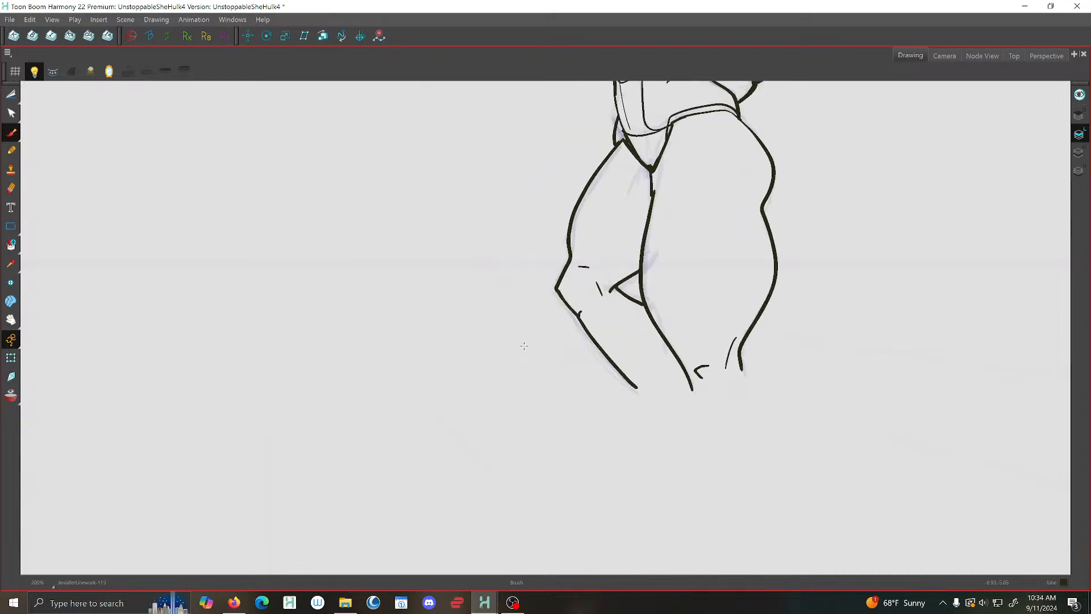
mouse_move(670, 354)
left_mouse_down()
mouse_move(632, 386)
mouse_move(711, 412)
mouse_move(739, 357)
left_mouse_up()
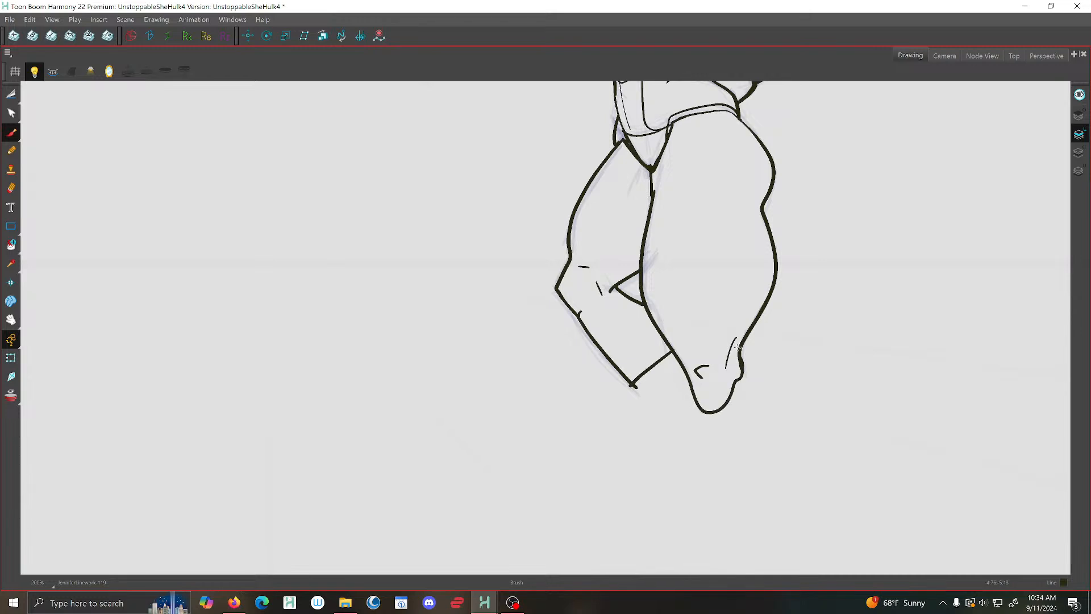
Brush closing lines at the open lower-leg ends on the next series of drawings, including the turned pose with hands at the hips
key(".")
mouse_move(682, 396)
left_mouse_down()
mouse_move(741, 379)
mouse_move(741, 364)
mouse_move(698, 391)
mouse_move(564, 423)
left_mouse_up()
key(".")
key(".")
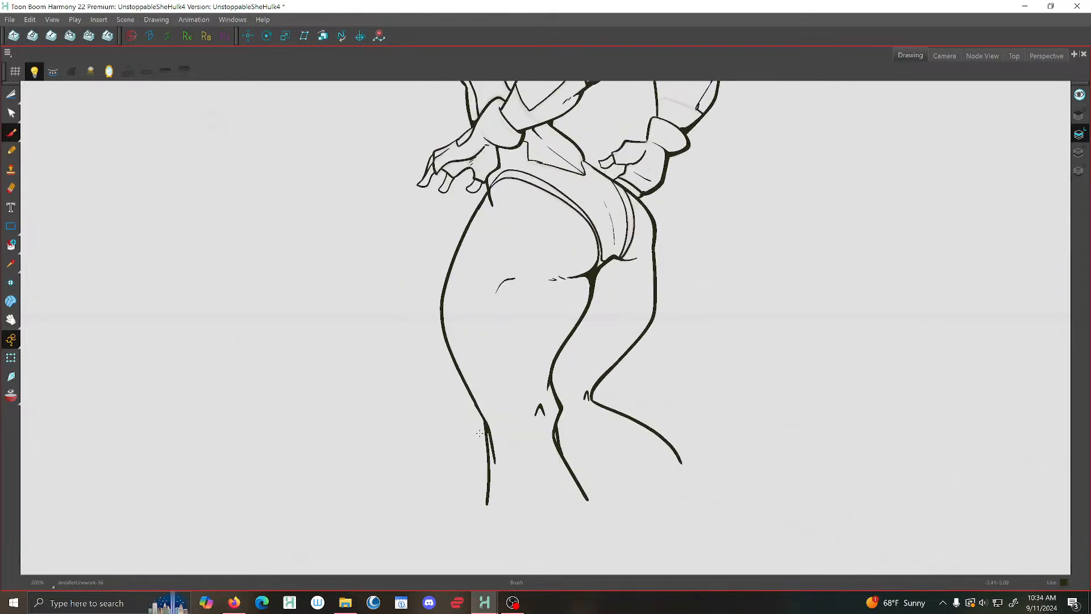
mouse_move(489, 463)
left_mouse_down()
mouse_move(582, 514)
mouse_move(585, 485)
mouse_move(685, 457)
mouse_move(682, 494)
left_mouse_up()
key(".")
mouse_move(498, 462)
left_mouse_down()
mouse_move(549, 534)
mouse_move(571, 470)
mouse_move(588, 458)
mouse_move(607, 492)
mouse_move(700, 484)
left_mouse_up()
key(".")
mouse_move(500, 446)
left_mouse_down()
mouse_move(538, 513)
mouse_move(586, 465)
mouse_move(712, 472)
left_mouse_up()
Close both lower legs with deep rounded brush curves on two neighbouring back-view drawings
key("g")
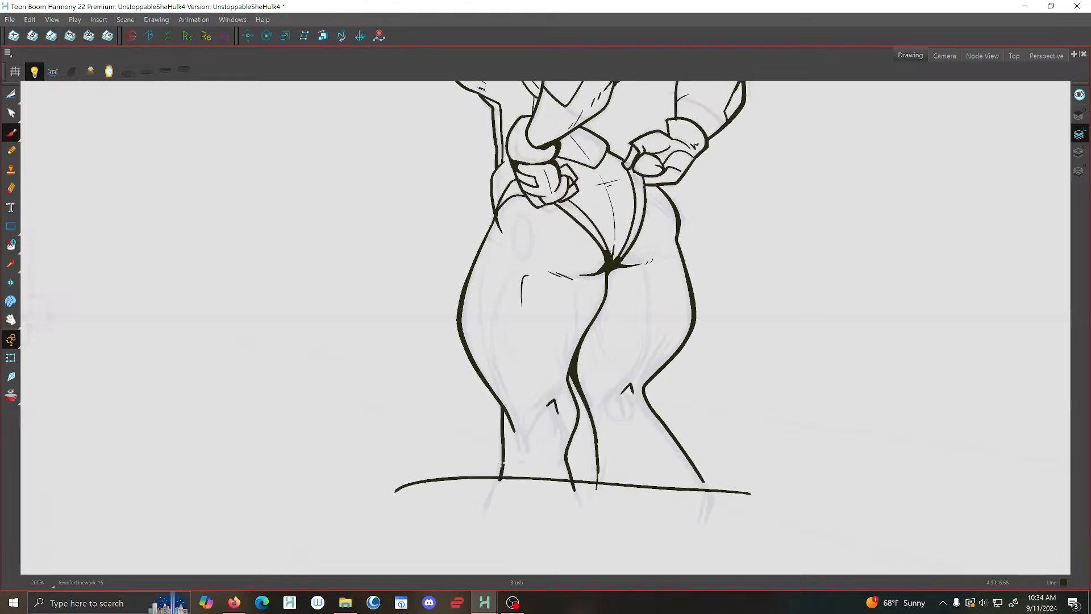
key("g")
mouse_move(500, 431)
left_mouse_down()
mouse_move(504, 503)
mouse_move(563, 465)
mouse_move(571, 432)
left_mouse_up()
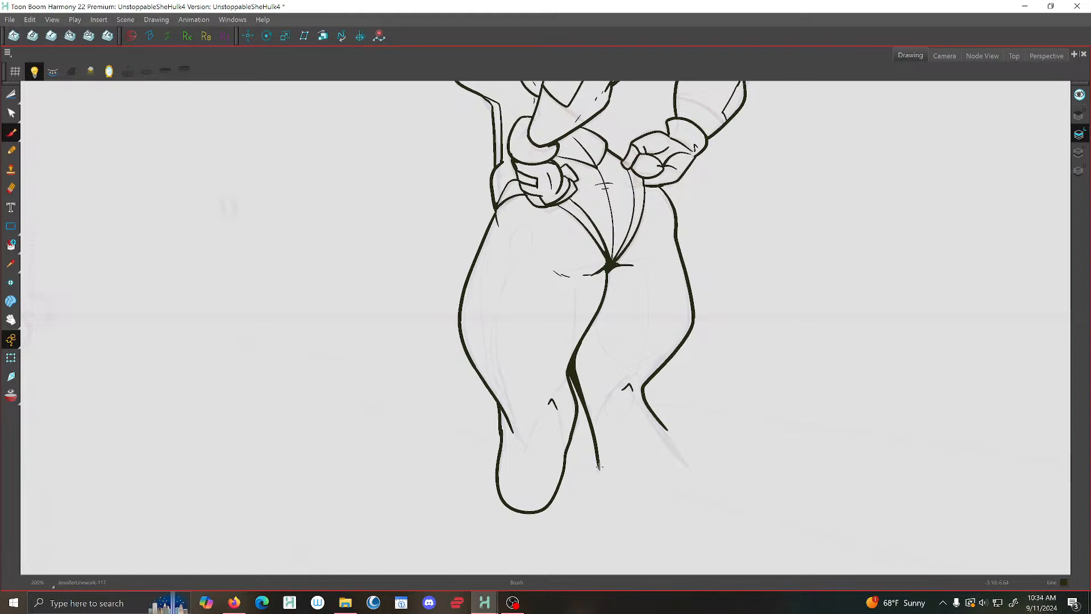
mouse_move(598, 466)
left_mouse_down()
mouse_move(667, 510)
mouse_move(663, 418)
left_mouse_up()
key("f")
mouse_move(499, 435)
left_mouse_down()
mouse_move(501, 482)
mouse_move(572, 435)
mouse_move(677, 449)
mouse_move(658, 415)
left_mouse_up()
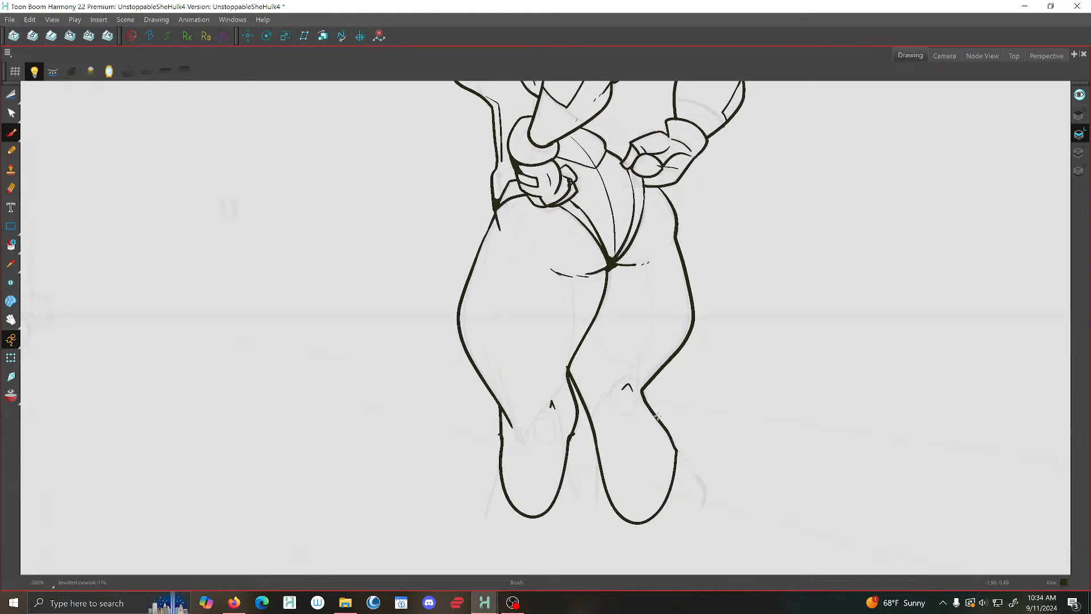
Mirror the drawing view horizontally and save the scene
left_click(109, 71)
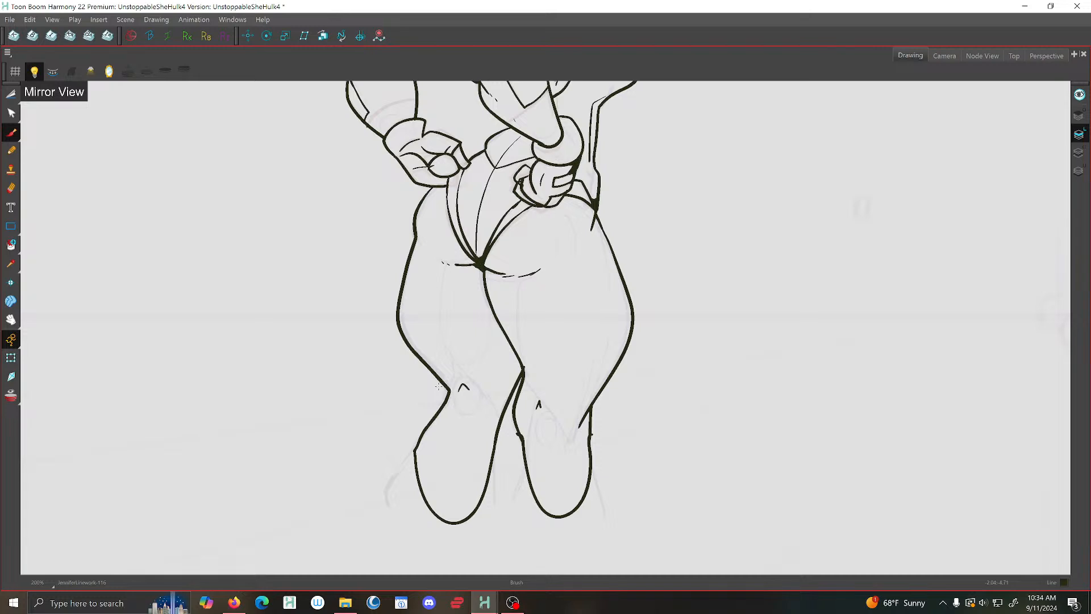
left_click(9, 19)
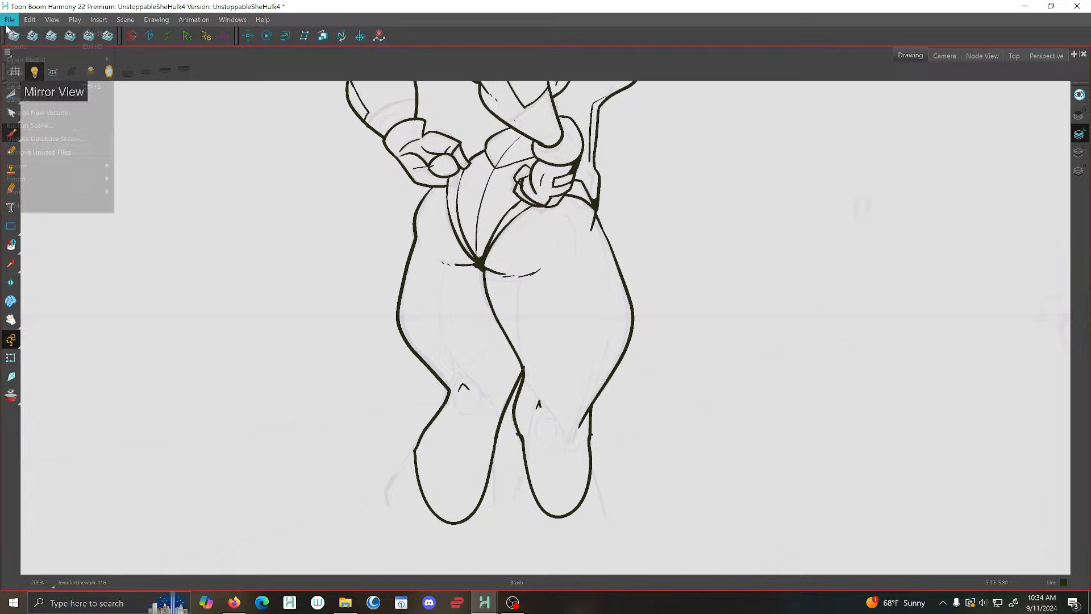
left_click(46, 124)
Continue closing the open lower-leg ends with brush strokes on the successive back-view drawings in the mirrored view
scroll(488, 301, "down", 3)
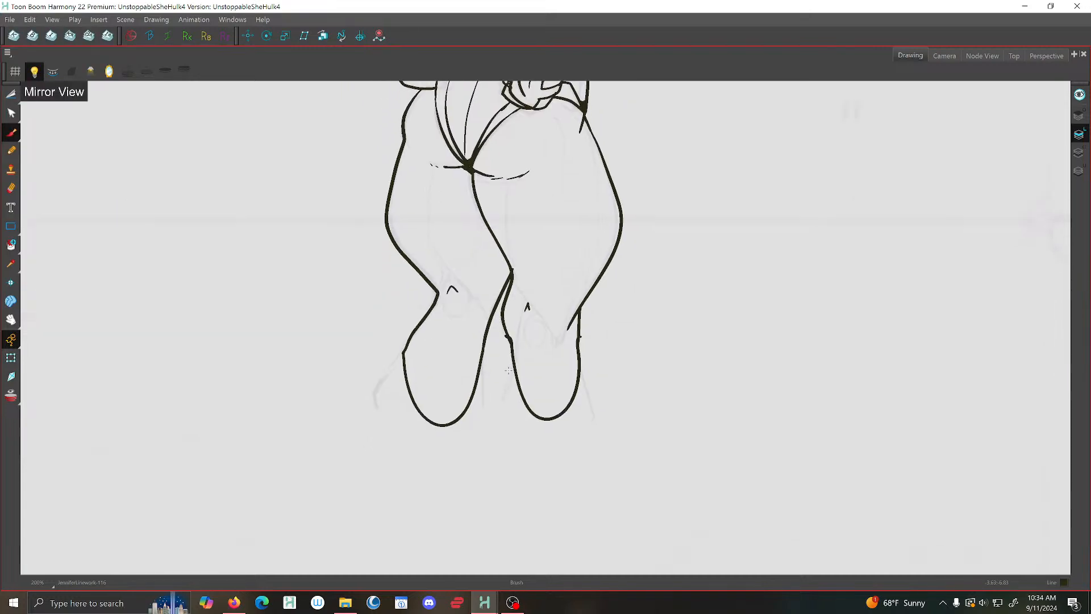
mouse_move(417, 328)
left_mouse_down()
mouse_move(383, 400)
mouse_move(459, 410)
mouse_move(482, 348)
mouse_move(534, 439)
mouse_move(573, 378)
mouse_move(577, 341)
left_mouse_up()
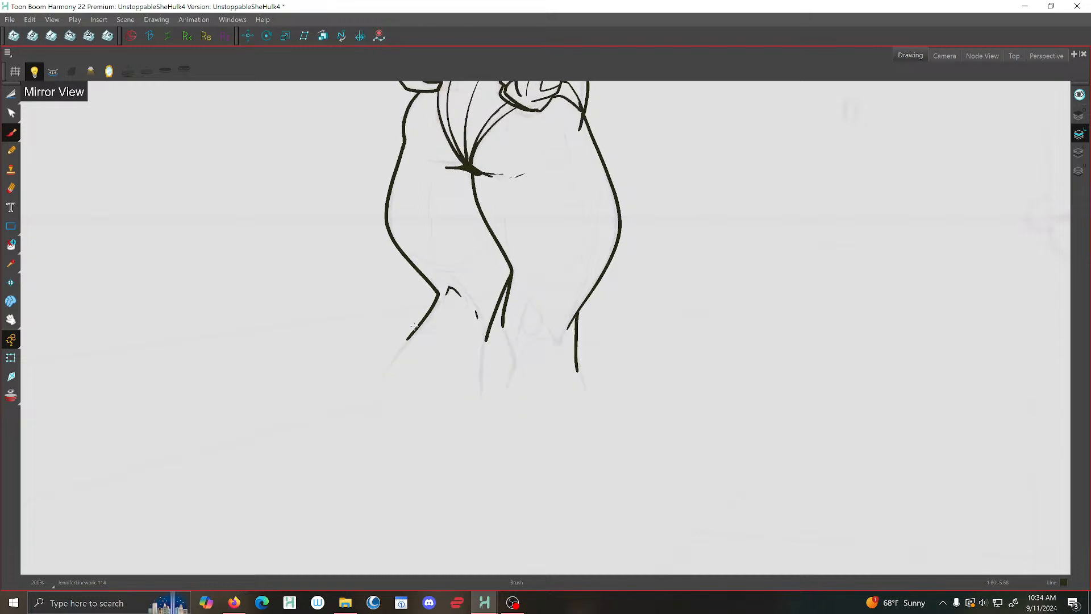
mouse_move(407, 338)
left_mouse_down()
mouse_move(441, 424)
mouse_move(503, 322)
mouse_move(534, 429)
mouse_move(577, 364)
left_mouse_up()
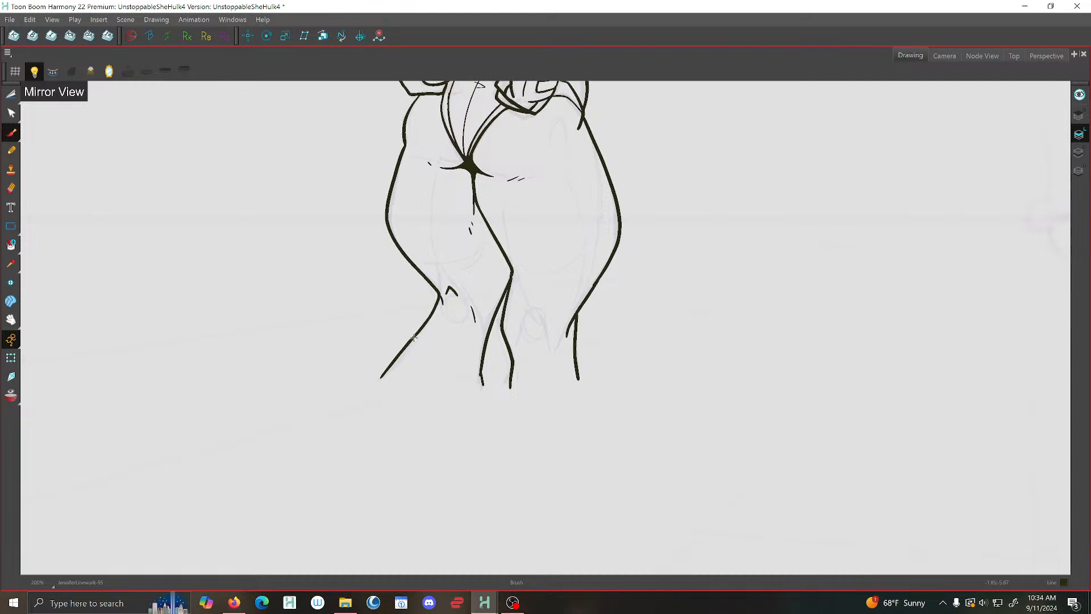
mouse_move(413, 337)
left_mouse_down()
mouse_move(449, 446)
mouse_move(481, 378)
mouse_move(520, 439)
mouse_move(579, 405)
mouse_move(577, 372)
left_mouse_up()
mouse_move(398, 365)
left_mouse_down()
mouse_move(417, 489)
mouse_move(489, 420)
mouse_move(485, 409)
mouse_move(567, 478)
mouse_move(593, 405)
left_mouse_up()
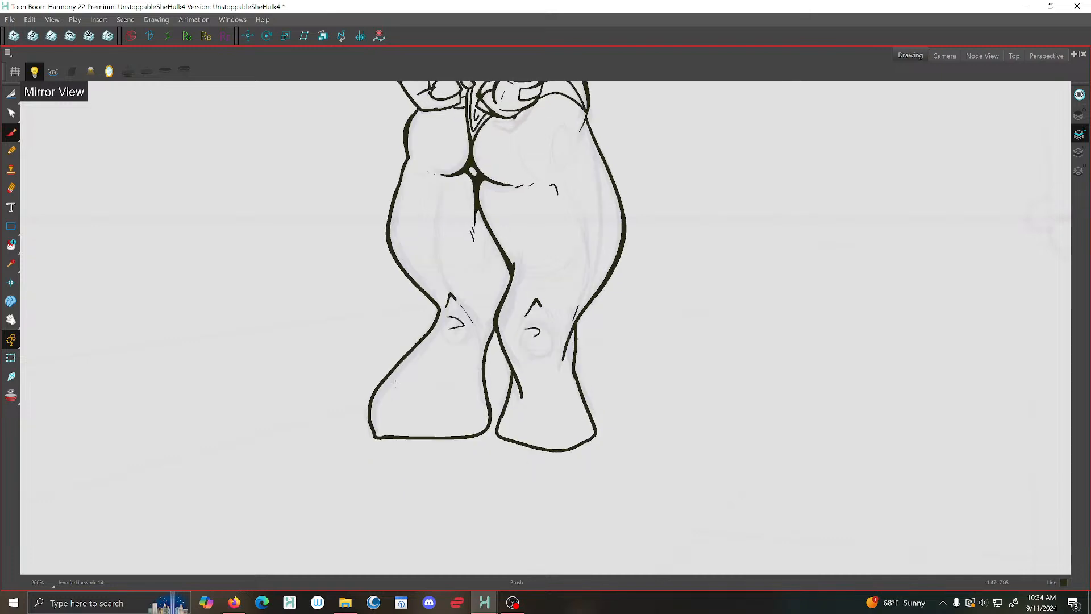
Close the lower-leg outlines with curved brush strokes on the bent-knee drawings leading into the step pose
key(".")
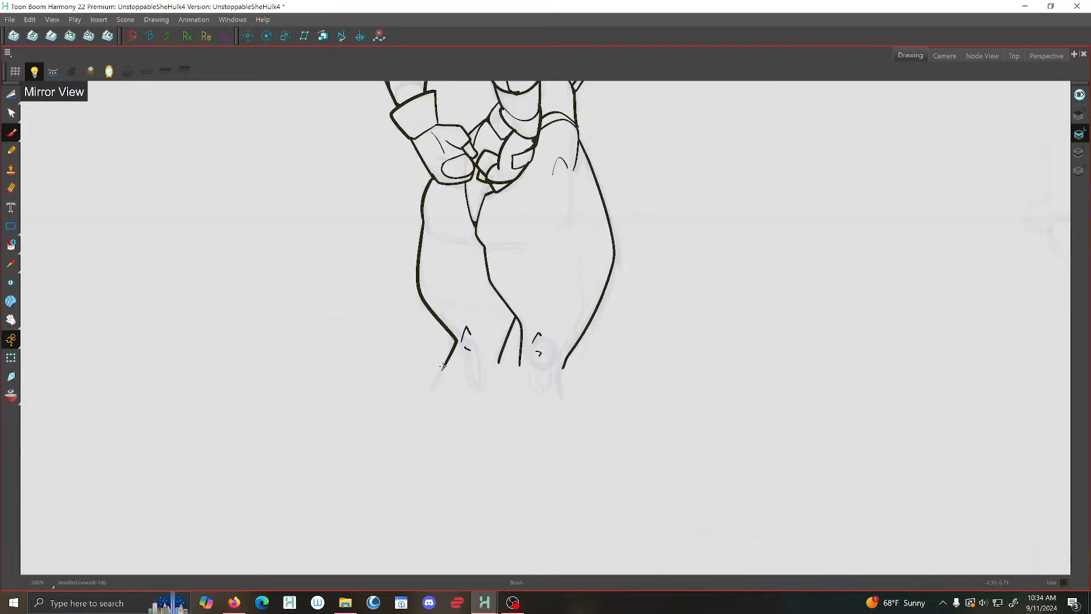
mouse_move(451, 360)
left_mouse_down()
mouse_move(422, 423)
mouse_move(485, 440)
mouse_move(504, 356)
mouse_move(510, 416)
mouse_move(556, 440)
mouse_move(566, 359)
left_mouse_up()
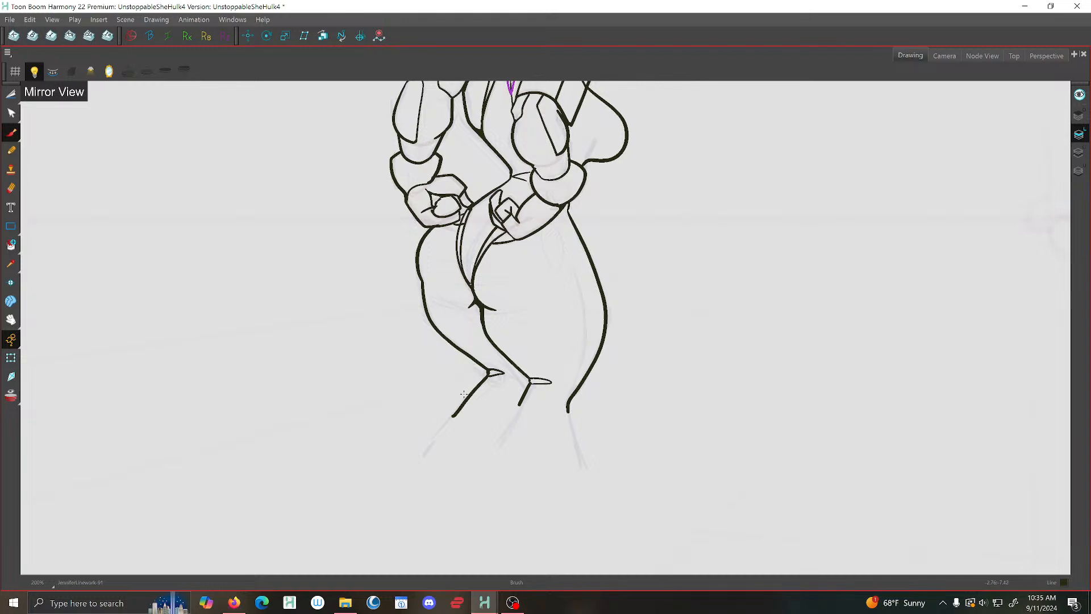
mouse_move(455, 413)
left_mouse_down()
mouse_move(465, 464)
mouse_move(561, 445)
mouse_move(567, 425)
mouse_move(488, 486)
left_mouse_up()
mouse_move(458, 414)
left_mouse_down()
mouse_move(439, 471)
mouse_move(545, 514)
mouse_move(578, 445)
mouse_move(573, 416)
mouse_move(521, 465)
left_mouse_up()
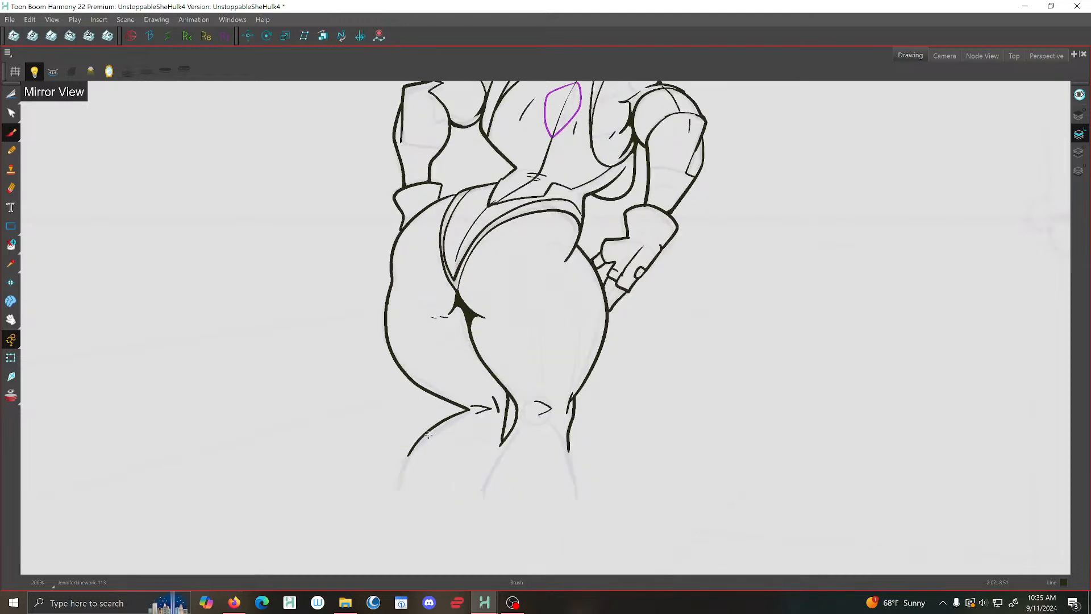
mouse_move(363, 467)
left_mouse_down()
mouse_move(351, 490)
mouse_move(431, 531)
mouse_move(458, 485)
left_mouse_up()
mouse_move(481, 472)
left_mouse_down()
mouse_move(486, 530)
mouse_move(569, 508)
mouse_move(574, 479)
left_mouse_up()
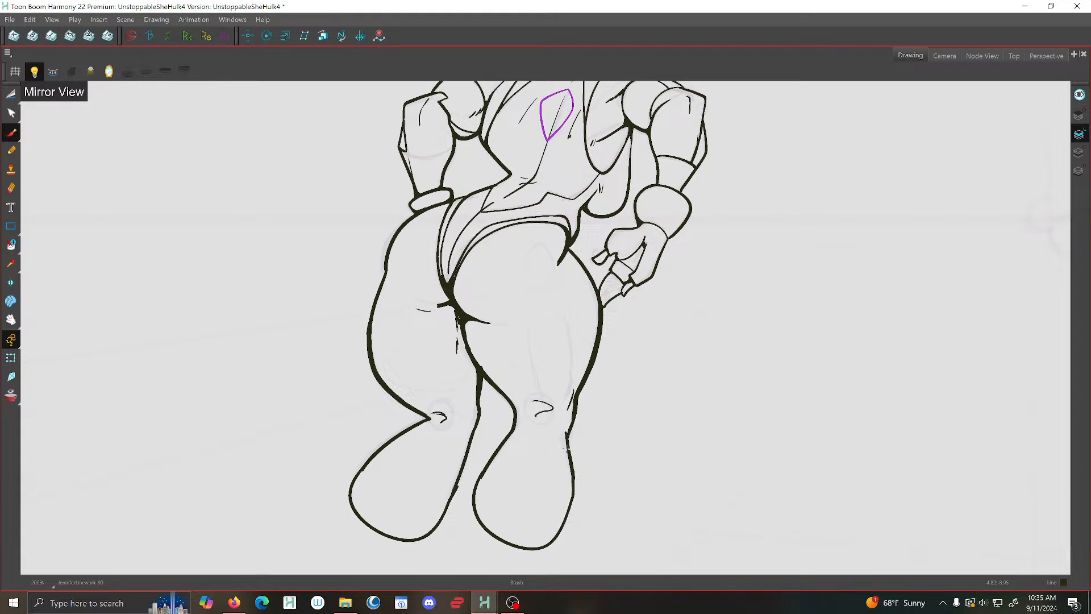
Close the outstretched leg and the supporting leg with rounded brush curves on the two wide-stance drawings
key(".")
mouse_move(316, 454)
left_mouse_down()
mouse_move(399, 494)
mouse_move(420, 482)
left_mouse_up()
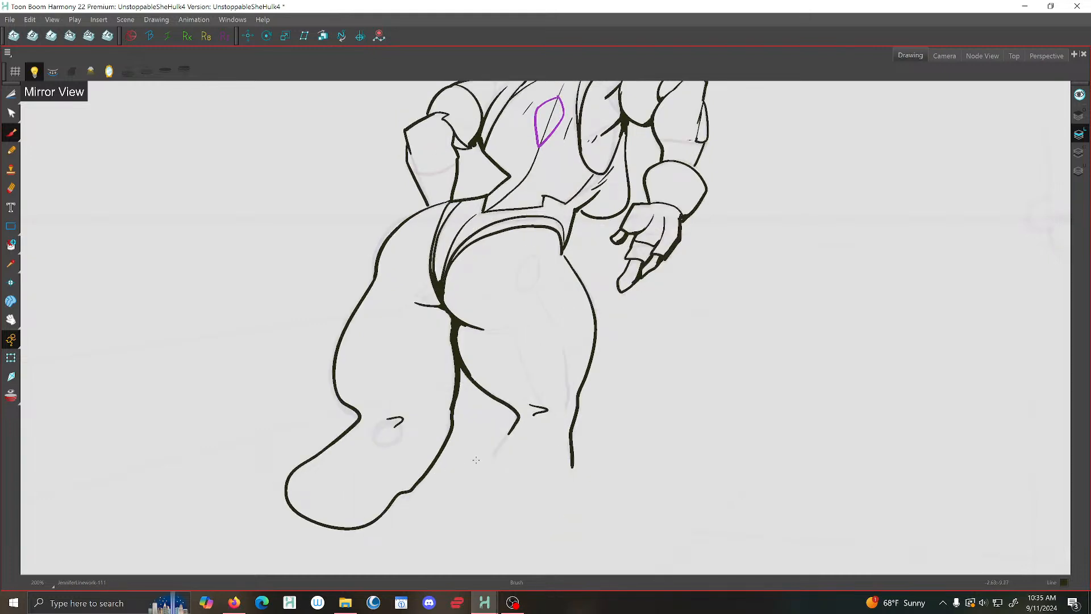
mouse_move(504, 436)
left_mouse_down()
mouse_move(477, 527)
mouse_move(571, 499)
mouse_move(573, 463)
left_mouse_up()
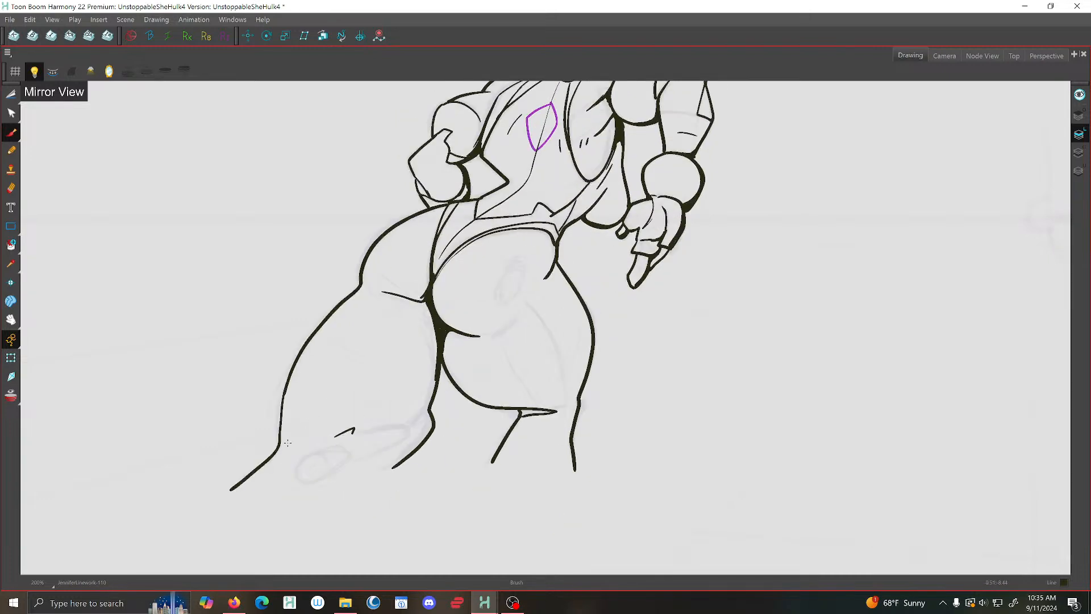
mouse_move(233, 487)
left_mouse_down()
mouse_move(353, 484)
mouse_move(410, 454)
left_mouse_up()
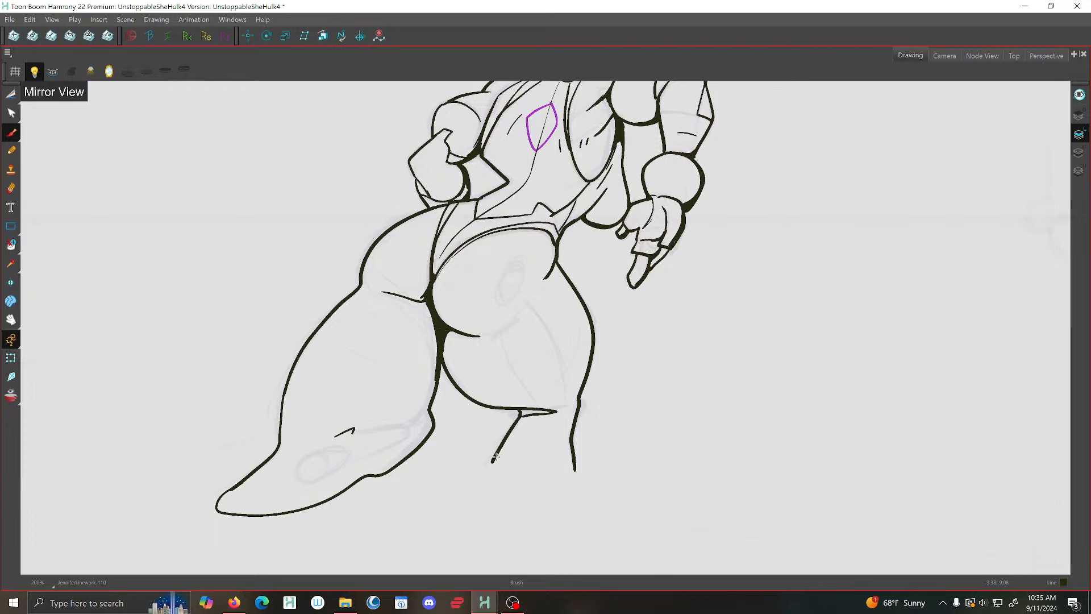
mouse_move(494, 458)
left_mouse_down()
mouse_move(557, 552)
mouse_move(576, 455)
left_mouse_up()
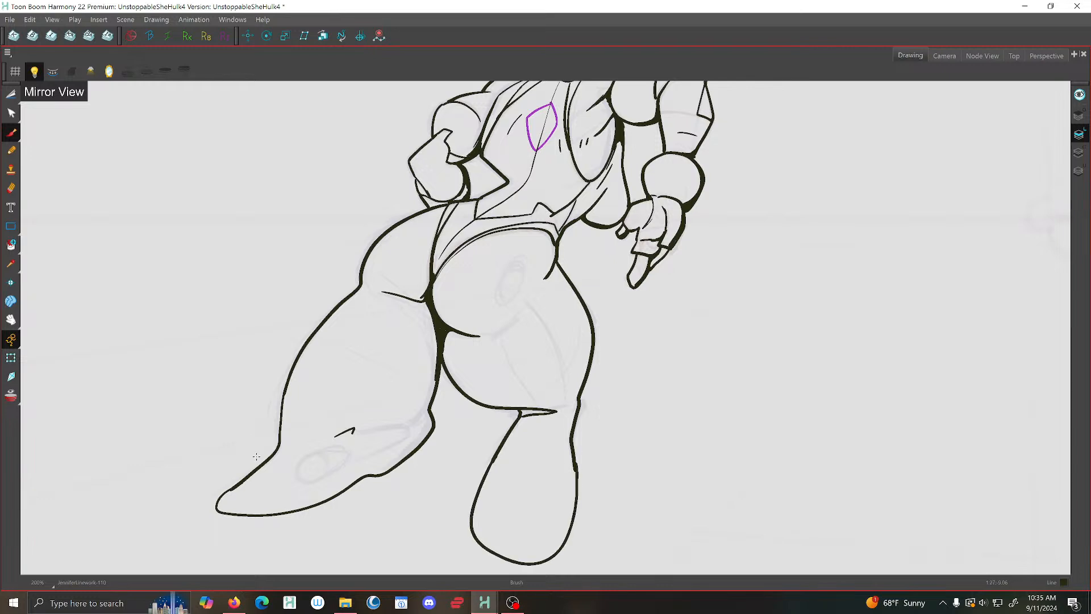
Close both lower-leg outlines with rounded brush curves on the successive striding back-view drawings
mouse_move(499, 467)
left_mouse_down()
mouse_move(525, 544)
mouse_move(571, 448)
left_mouse_up()
mouse_move(256, 458)
left_mouse_down()
mouse_move(217, 530)
mouse_move(287, 510)
mouse_move(304, 491)
left_mouse_up()
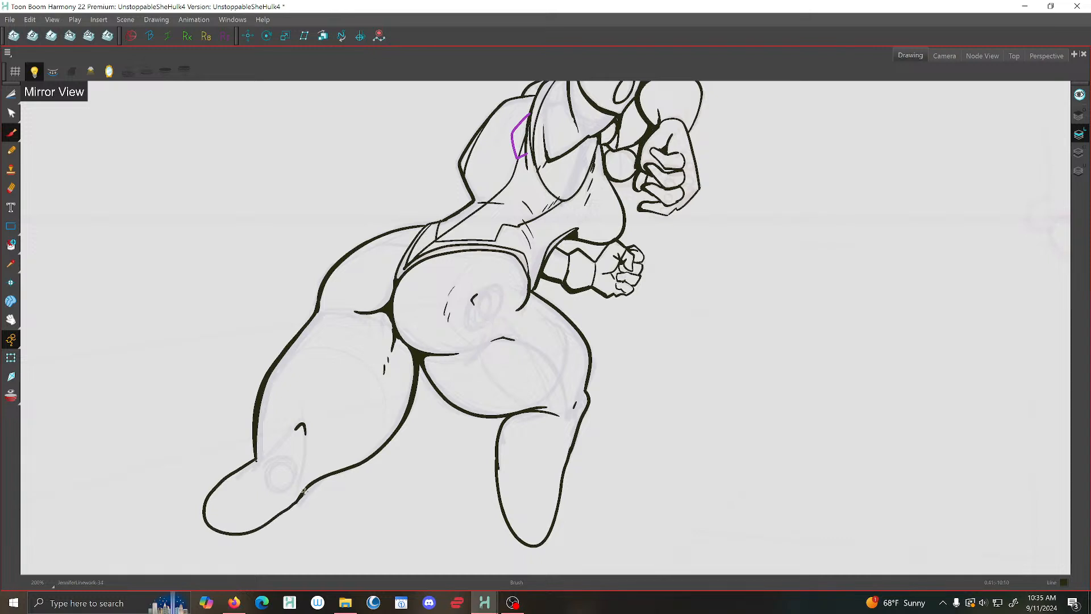
left_click_drag(492, 449, 491, 489)
mouse_move(594, 423)
left_mouse_down()
mouse_move(546, 494)
mouse_move(489, 472)
left_mouse_up()
mouse_move(258, 462)
left_mouse_down()
mouse_move(238, 487)
mouse_move(243, 531)
mouse_move(307, 503)
left_mouse_up()
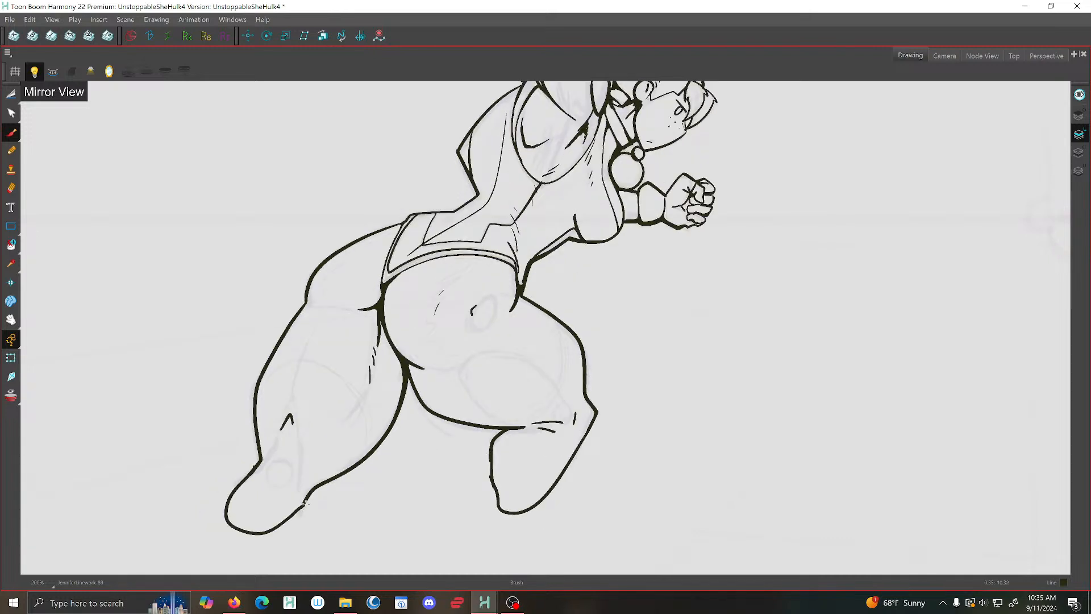
Close both lower legs with brush curves on the next bent-knee back-view drawing and save the scene
key(".")
mouse_move(598, 429)
left_mouse_down()
mouse_move(568, 503)
mouse_move(492, 466)
left_mouse_up()
mouse_move(249, 474)
left_mouse_down()
mouse_move(287, 540)
mouse_move(301, 503)
left_mouse_up()
left_click(10, 20)
left_click(18, 86)
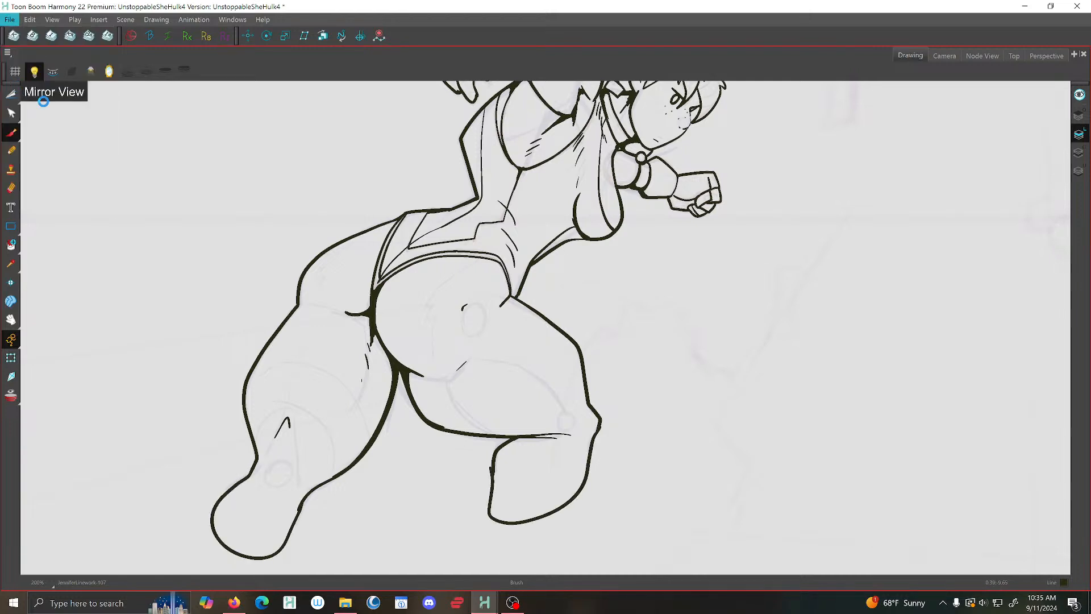
Close the open rear lower leg with a long rounded brush curve on the following lunge drawing
key("period")
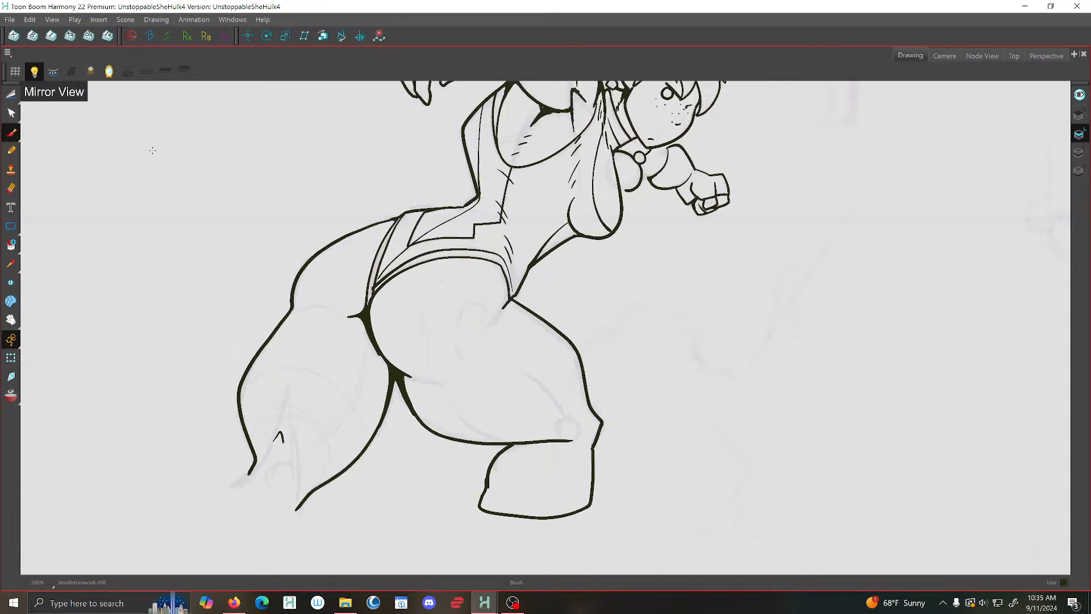
mouse_move(247, 472)
left_mouse_down()
mouse_move(265, 536)
mouse_move(304, 493)
left_mouse_up()
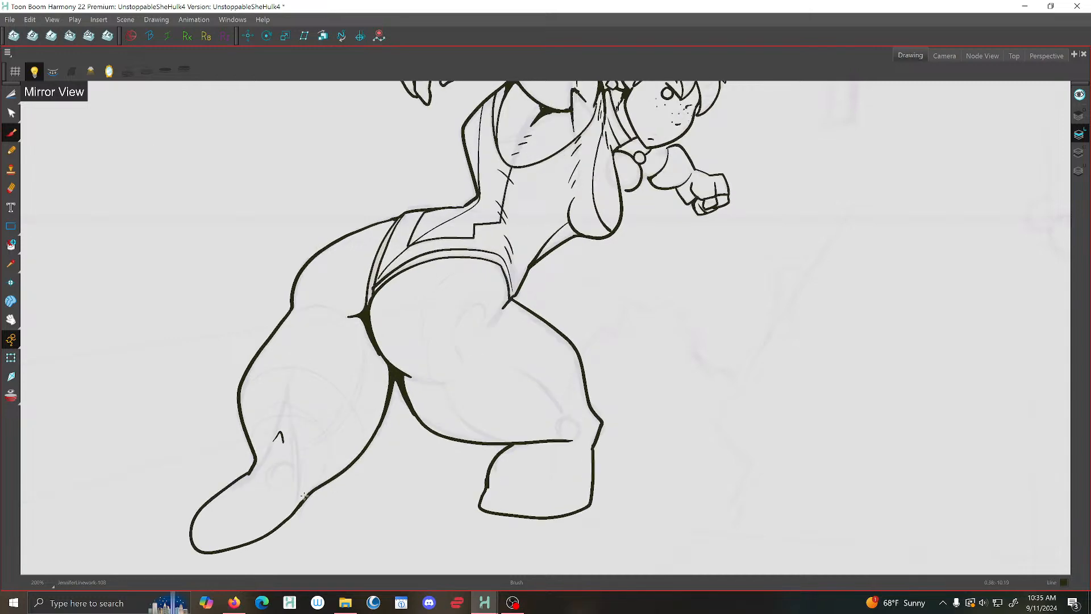
scroll(392, 424, "down", 2)
left_click_drag(509, 328, 515, 324)
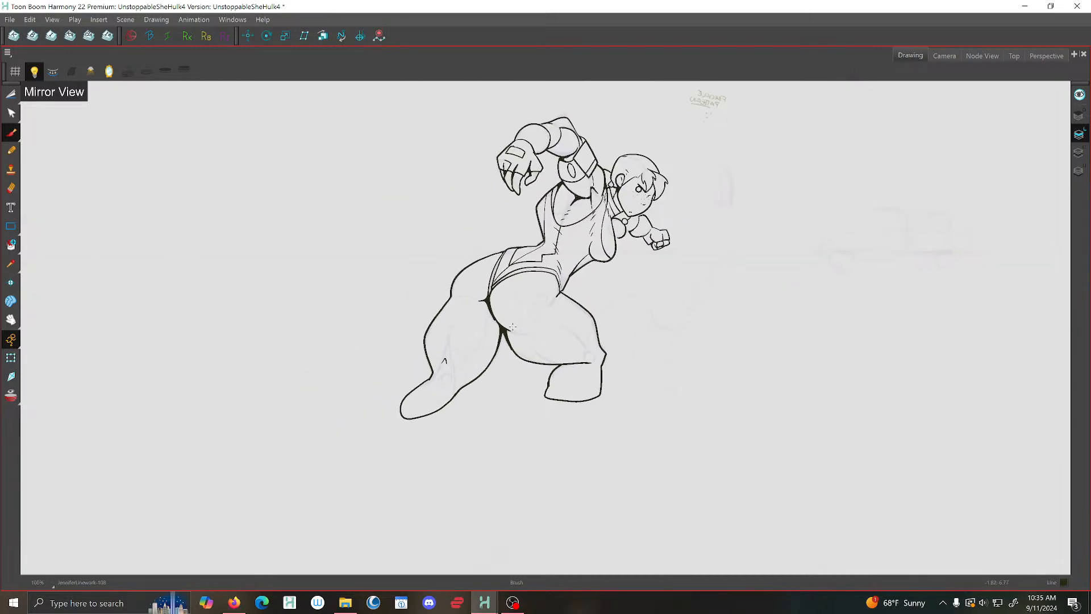
Find the neighbouring lunge drawing with an open rear leg, close it with a large rounded curve, and save the scene
key("comma")
key("comma")
key("comma")
key("comma")
key("period")
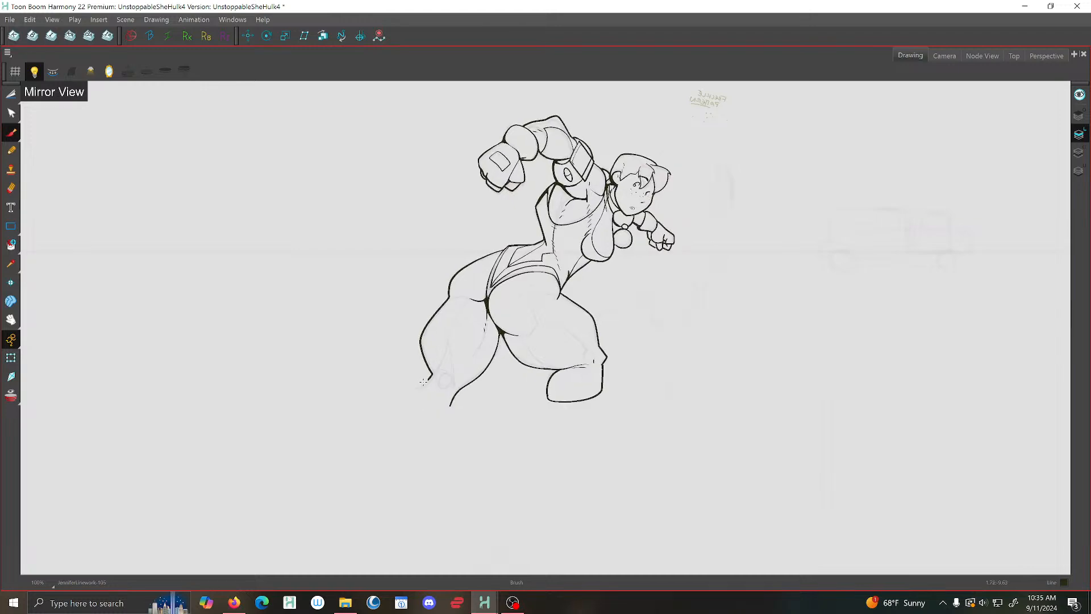
key("period")
key("comma")
key("2")
mouse_move(430, 379)
left_mouse_down()
mouse_move(395, 396)
mouse_move(354, 482)
mouse_move(456, 472)
mouse_move(472, 431)
left_mouse_up()
left_click(10, 20)
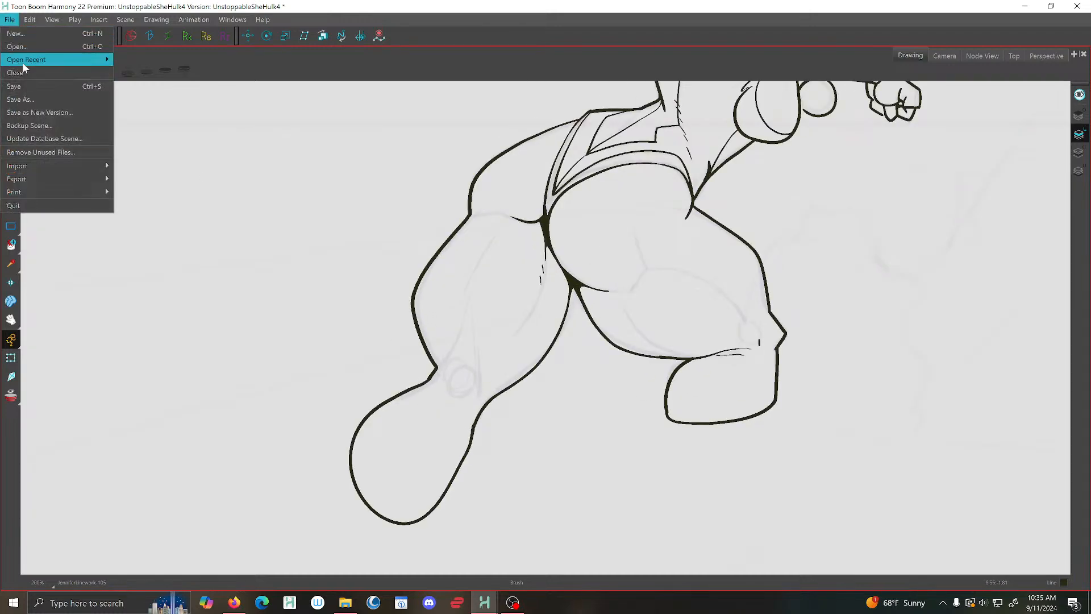
left_click(34, 61)
Compare the adjacent lunge drawings and close the open front lower leg with a rounded brush curve
key("comma")
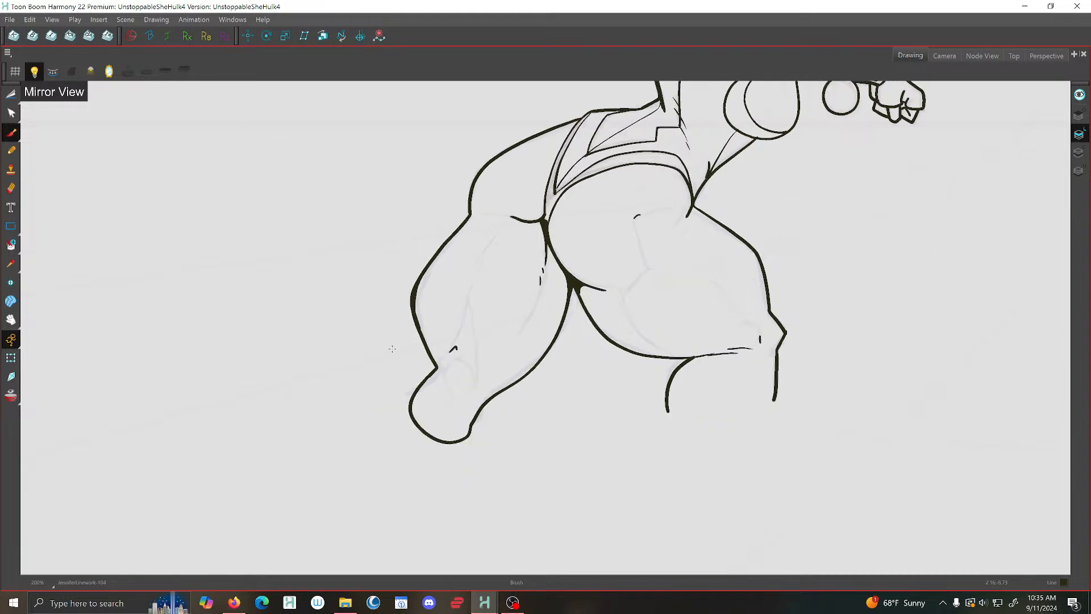
key("period")
key("comma")
key("comma")
key("period")
key("period")
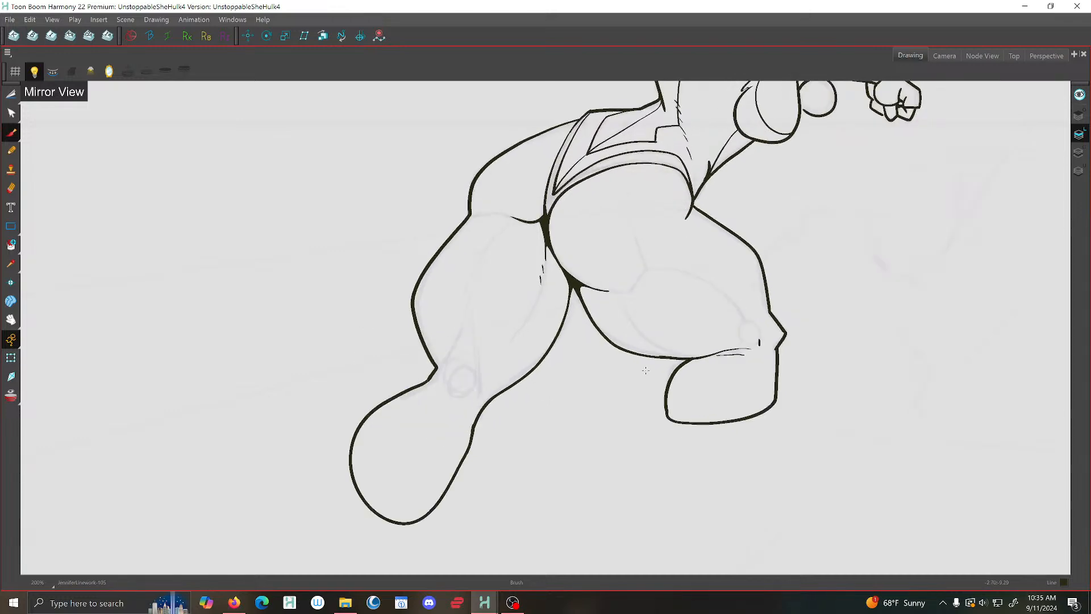
key("period")
key("comma")
key("comma")
mouse_move(668, 398)
left_mouse_down()
mouse_move(690, 472)
mouse_move(763, 435)
mouse_move(771, 399)
left_mouse_up()
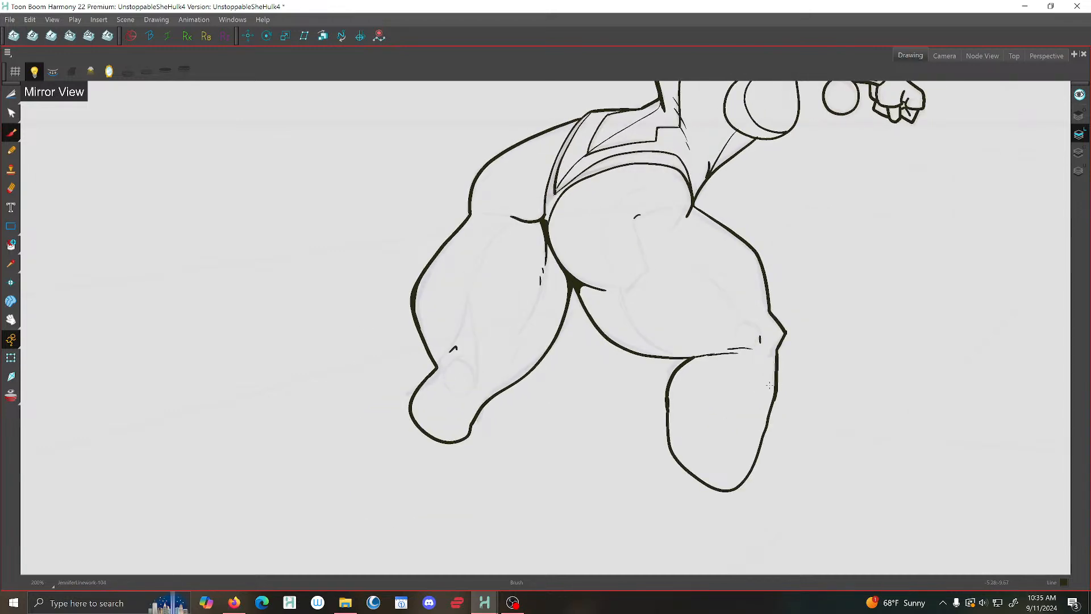
Go back through the preceding lunge drawings, checking the leg ends and retracing the rear lower leg's closing curve
key("comma")
key("comma")
key("comma")
key("comma")
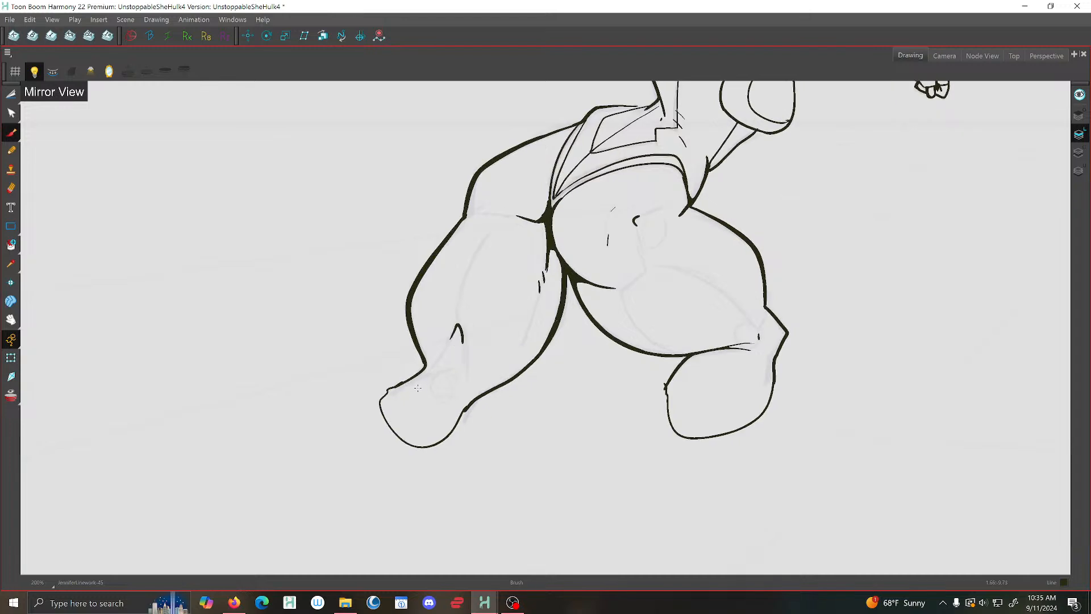
mouse_move(391, 385)
left_mouse_down()
mouse_move(359, 411)
mouse_move(397, 491)
mouse_move(459, 416)
left_mouse_up()
key("comma")
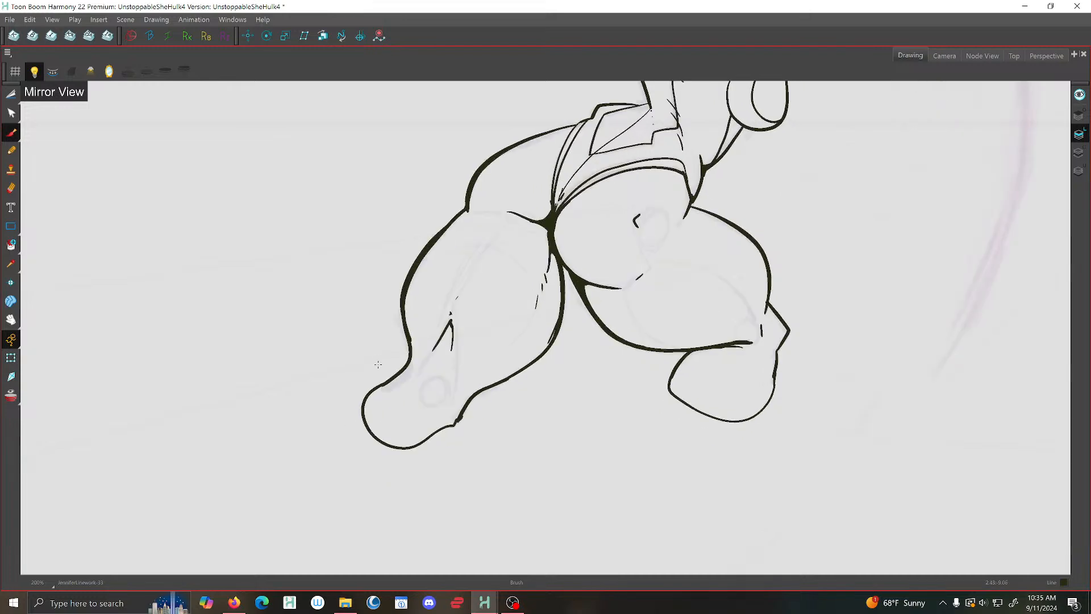
key("comma")
key("comma")
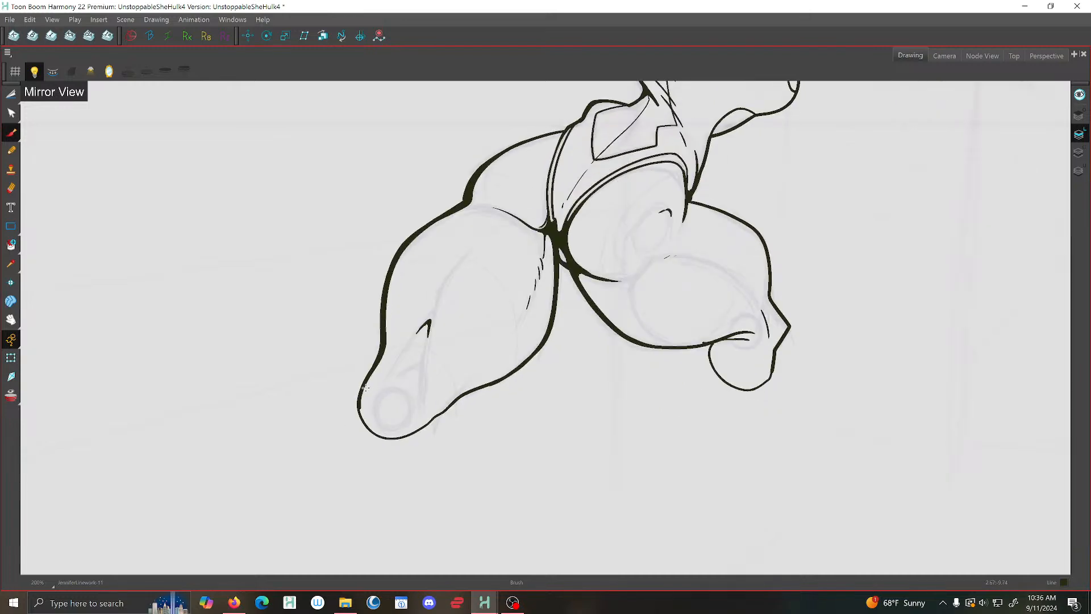
key("comma")
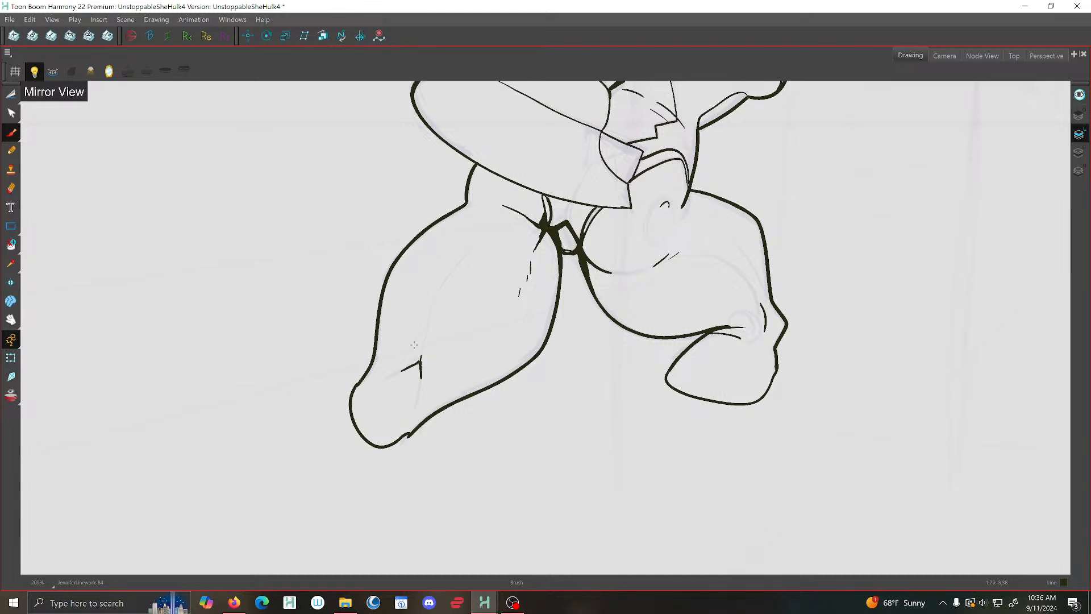
Thicken the contours at the tip of the large banded shape beside the waist on the crouching drawing and save the scene
scroll(415, 345, "down", 2)
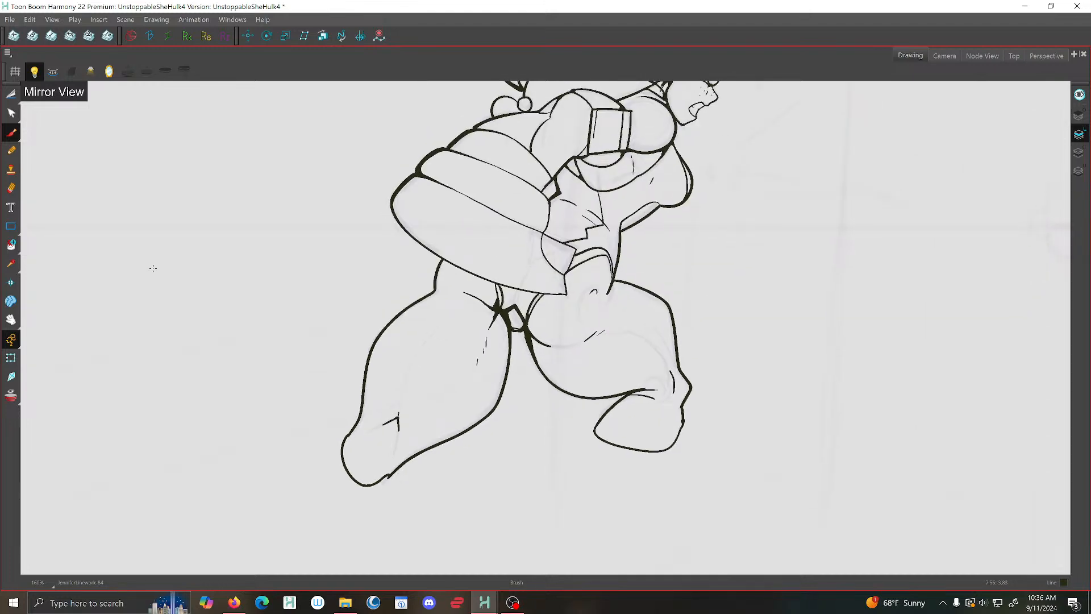
scroll(543, 193, "up", 5)
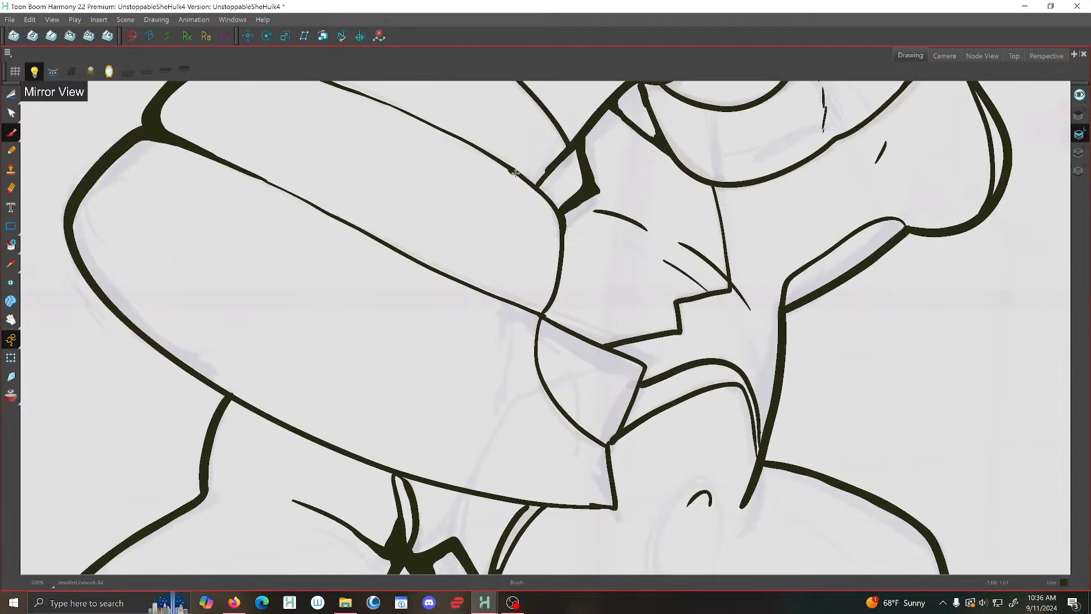
mouse_move(558, 219)
left_mouse_down()
mouse_move(542, 311)
mouse_move(503, 296)
mouse_move(540, 311)
mouse_move(533, 344)
mouse_move(562, 410)
mouse_move(604, 449)
mouse_move(615, 502)
mouse_move(574, 504)
left_mouse_up()
mouse_move(543, 317)
left_mouse_down()
mouse_move(640, 367)
mouse_move(611, 441)
left_mouse_up()
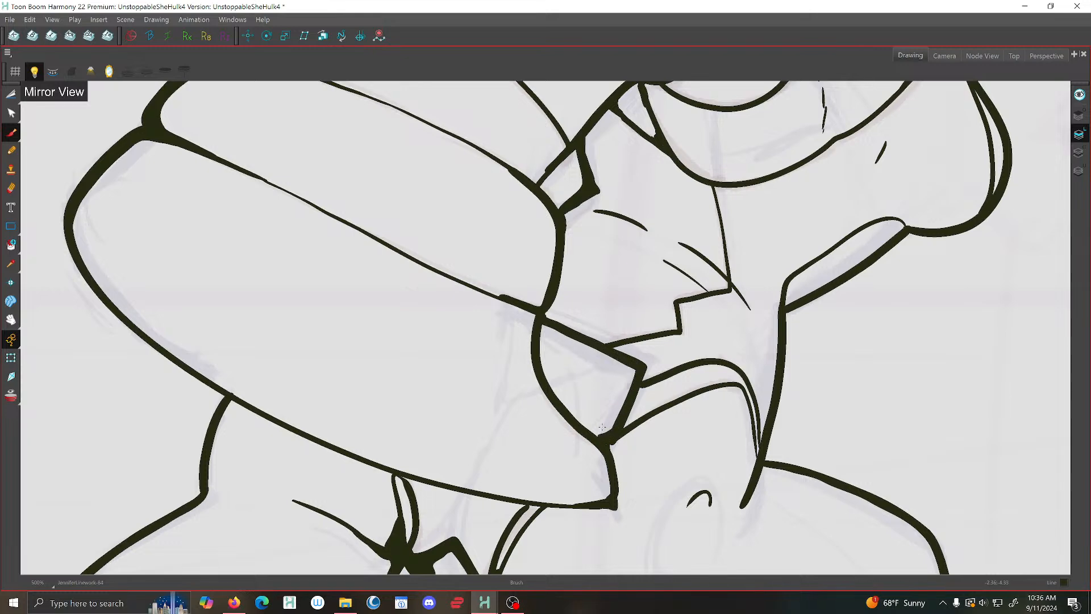
scroll(605, 415, "down", 3)
scroll(603, 409, "down", 1)
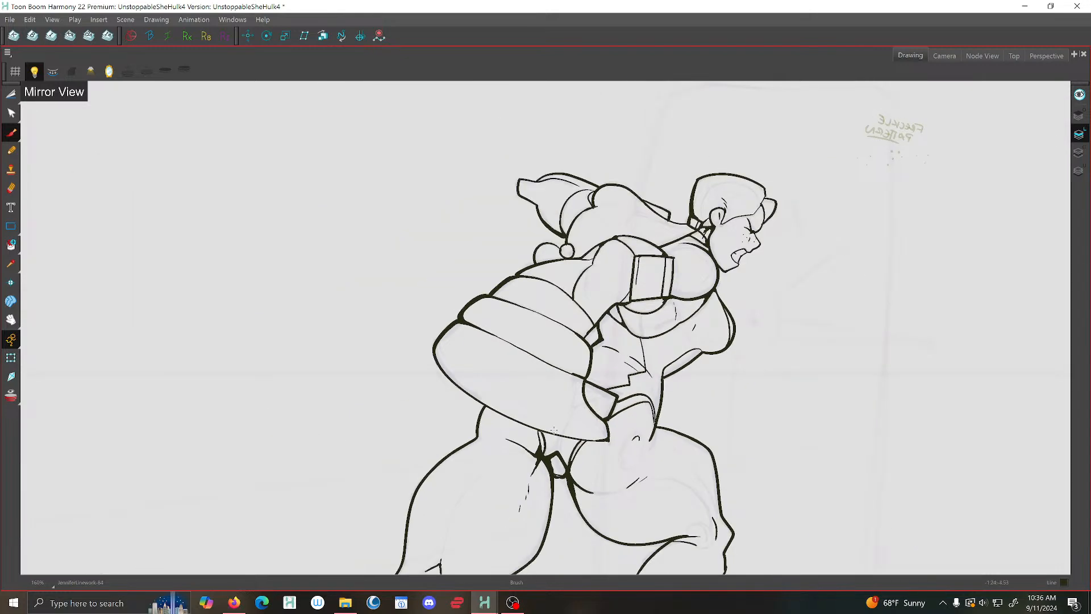
scroll(554, 430, "down", 3)
left_click(10, 20)
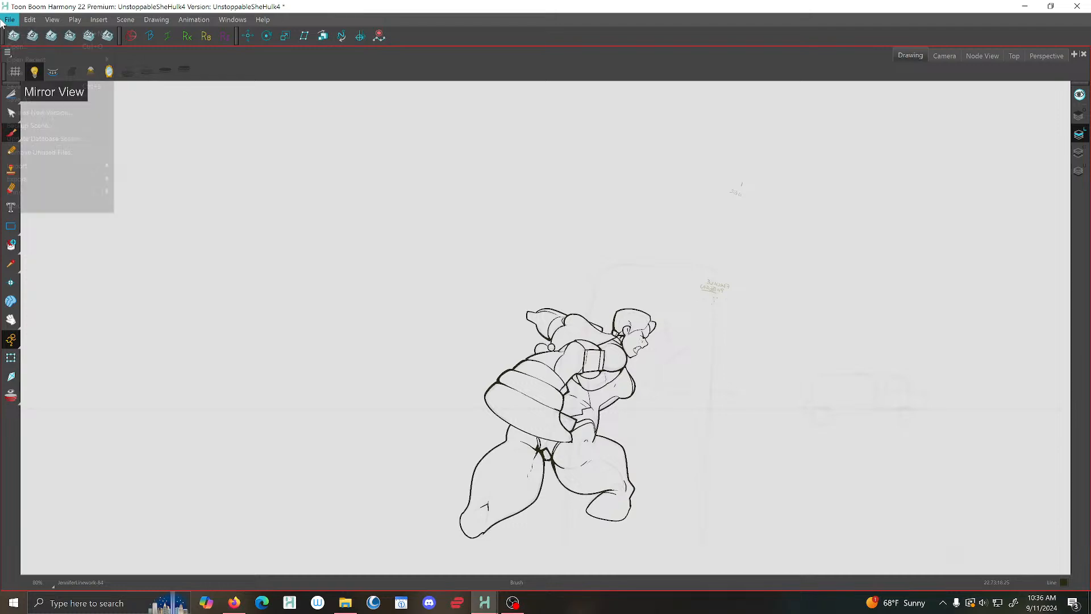
left_click(23, 86)
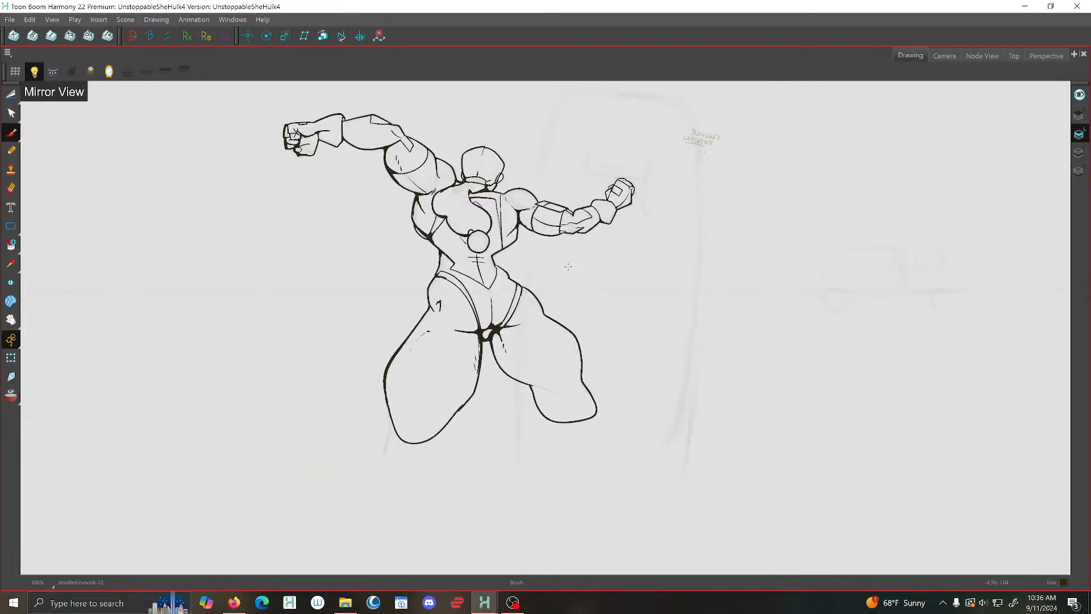
Close both lower legs with rounded brush curves on the wide-stance drawing with the open leg ends
scroll(545, 417, "up", 2)
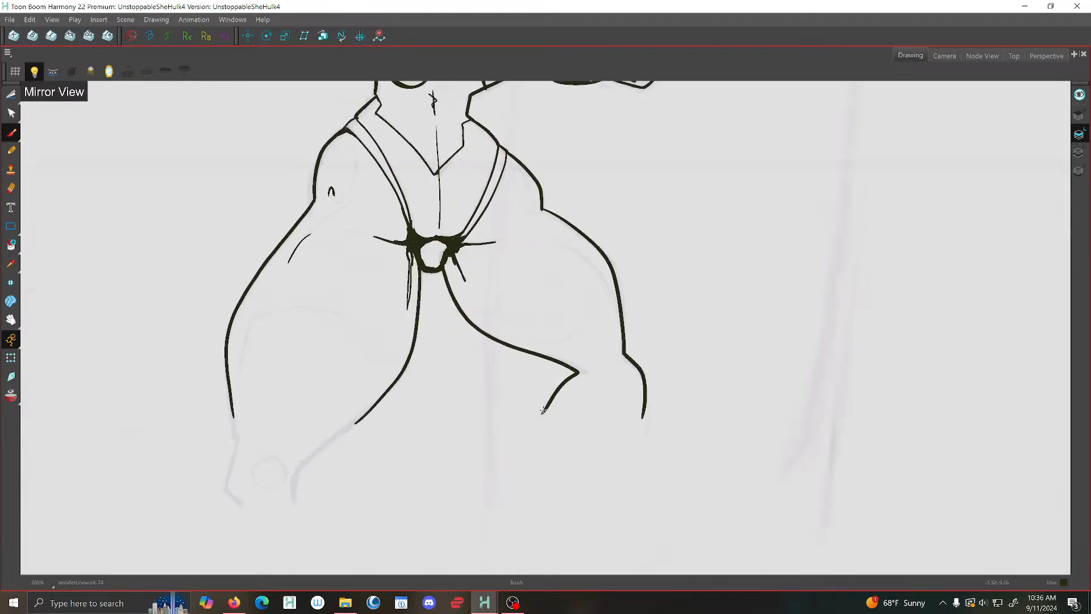
mouse_move(543, 410)
left_mouse_down()
mouse_move(563, 504)
mouse_move(635, 437)
mouse_move(646, 414)
left_mouse_up()
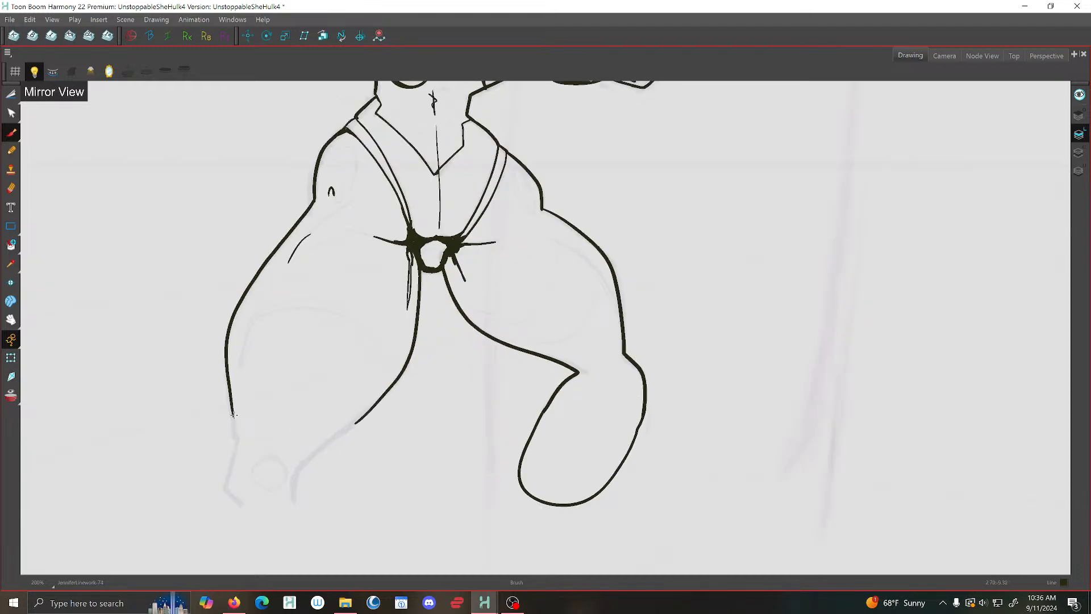
mouse_move(233, 414)
left_mouse_down()
mouse_move(284, 494)
mouse_move(355, 422)
mouse_move(385, 440)
mouse_move(440, 448)
left_mouse_up()
scroll(358, 421, "down", 2)
Find the punching-pose drawing with the unfinished bent leg and extend its inner outline around the knee into the calf
key("f")
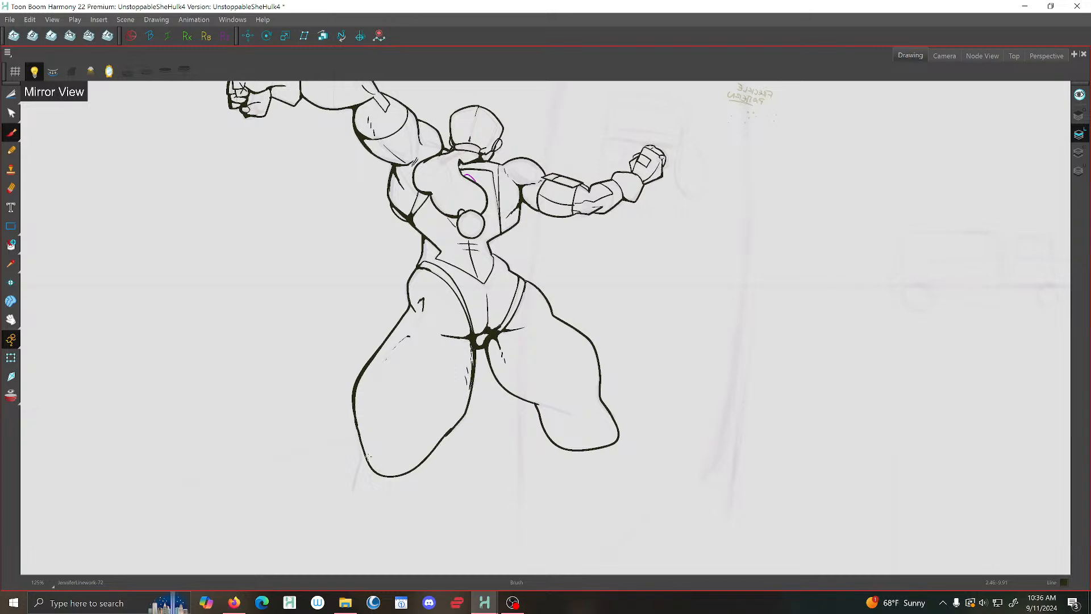
key("g")
key("g")
key("g")
key("g")
key("f")
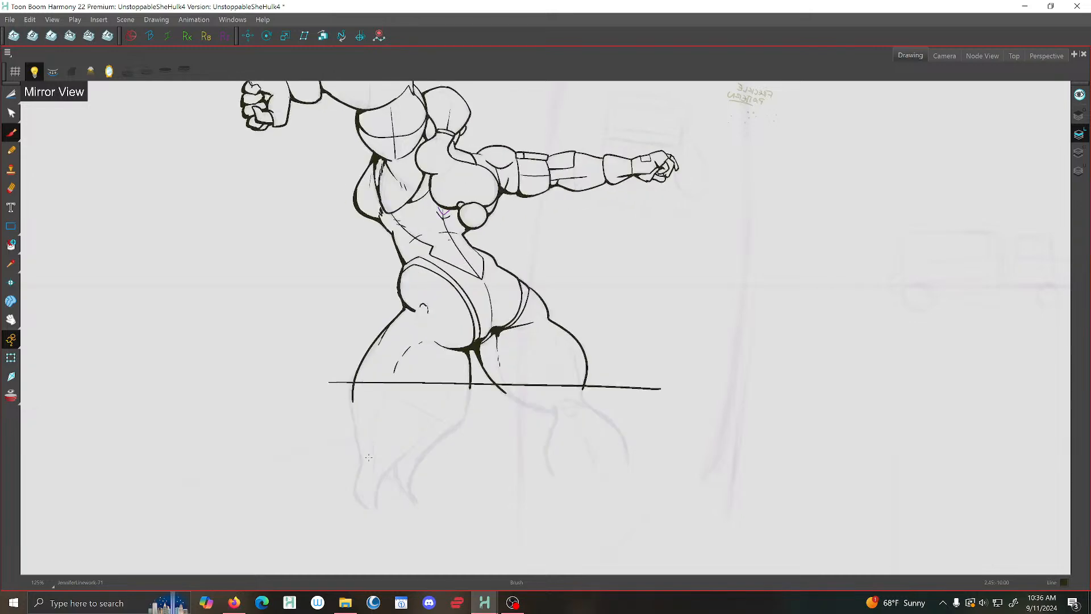
key("g")
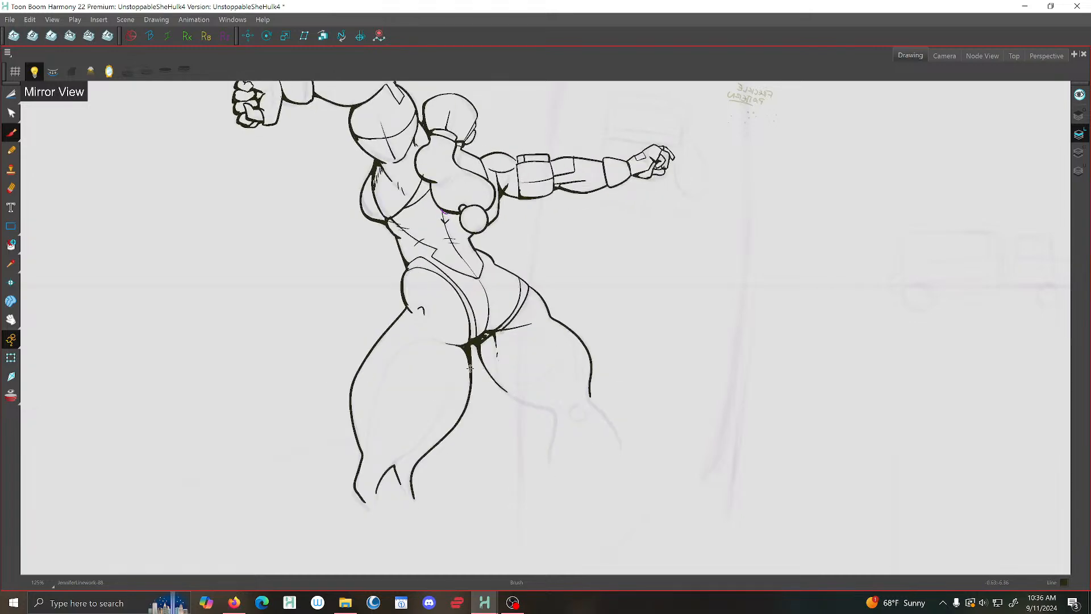
scroll(470, 368, "up", 5)
mouse_move(509, 390)
left_mouse_down()
mouse_move(574, 441)
mouse_move(663, 482)
mouse_move(658, 558)
left_mouse_up()
scroll(719, 484, "down", 5)
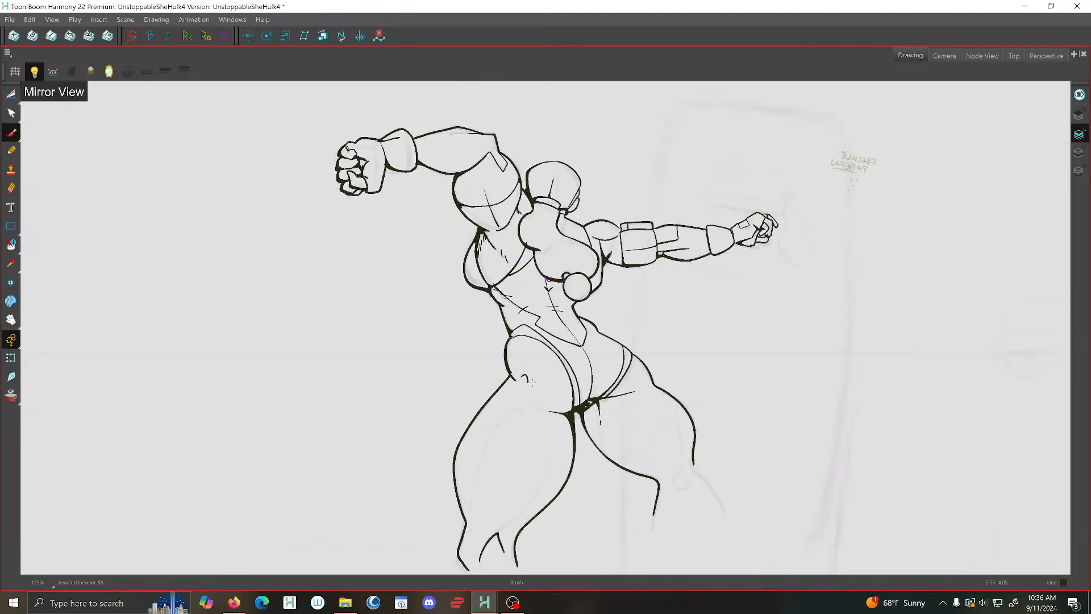
Draw the outer calf line from the knee, close the lower leg with a rounded curve, and save the scene
left_click_drag(611, 415, 407, 292)
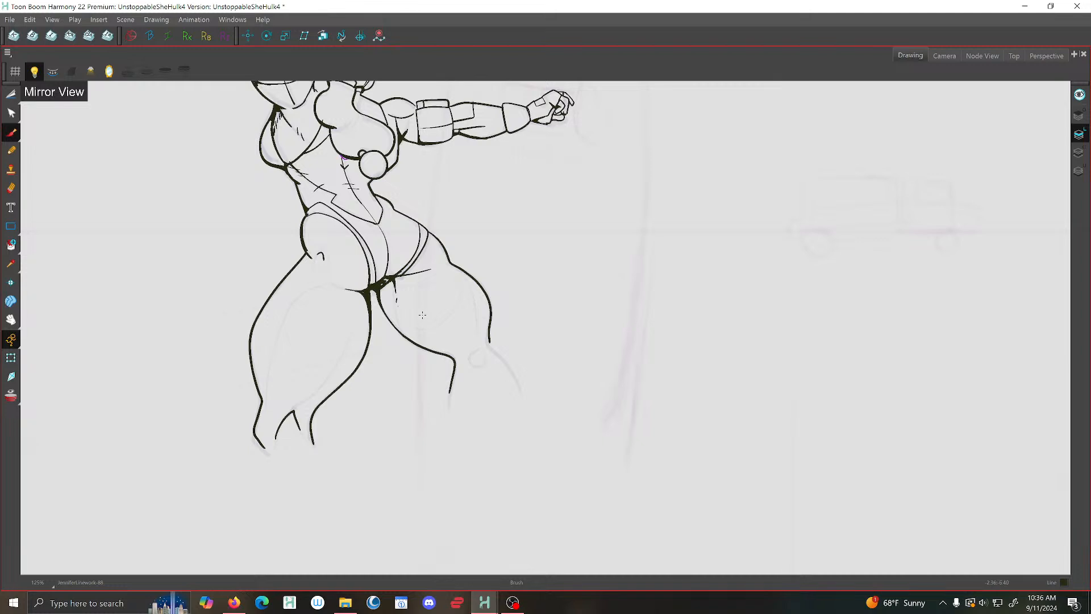
scroll(487, 341, "up", 5)
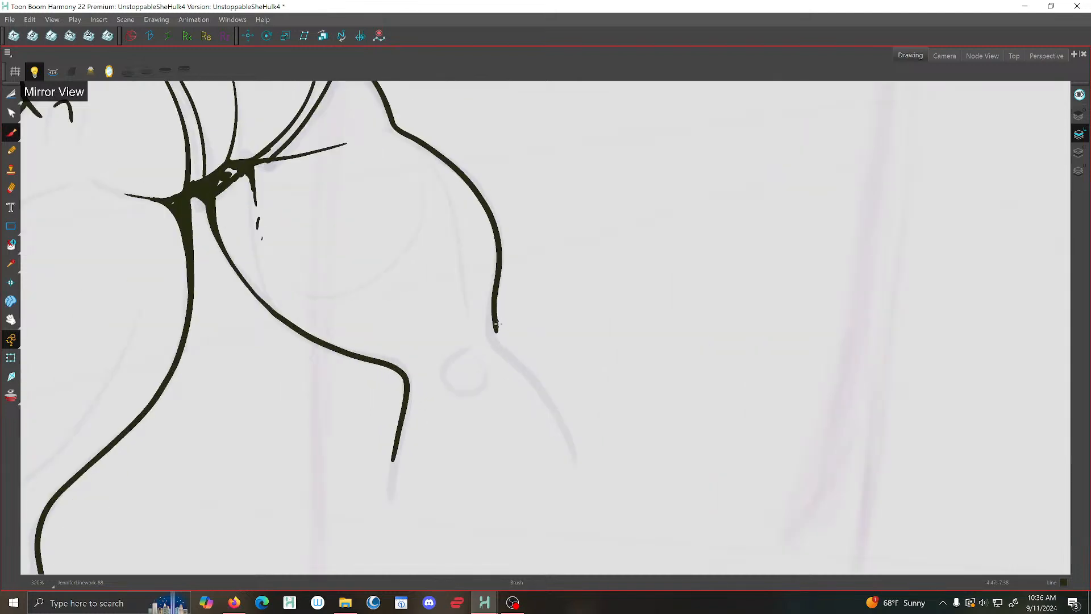
mouse_move(499, 328)
left_mouse_down()
mouse_move(500, 311)
mouse_move(491, 325)
mouse_move(503, 353)
mouse_move(580, 461)
left_mouse_up()
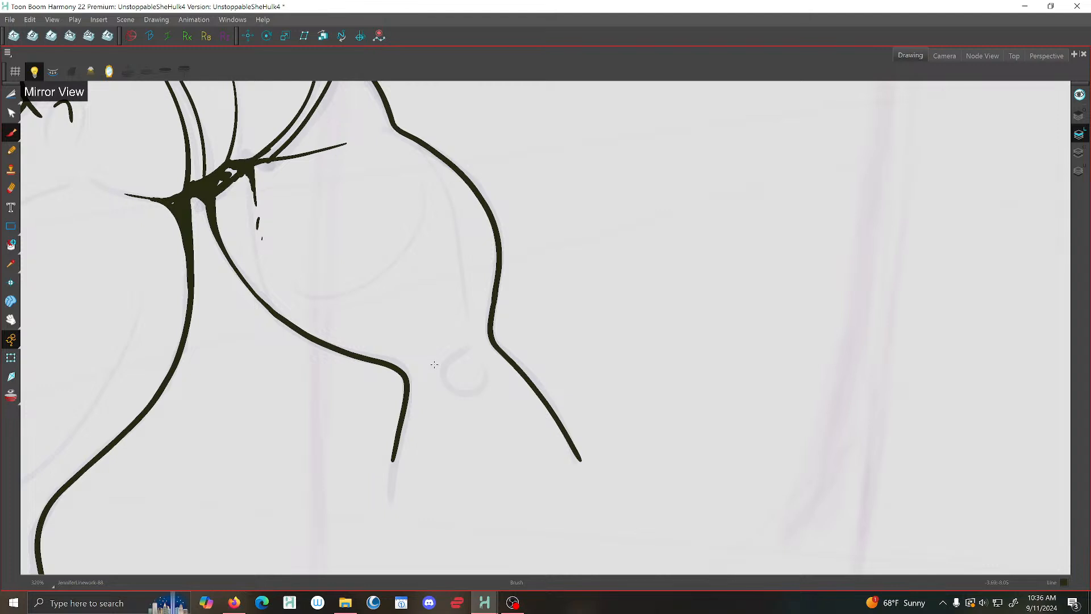
scroll(444, 367, "down", 3)
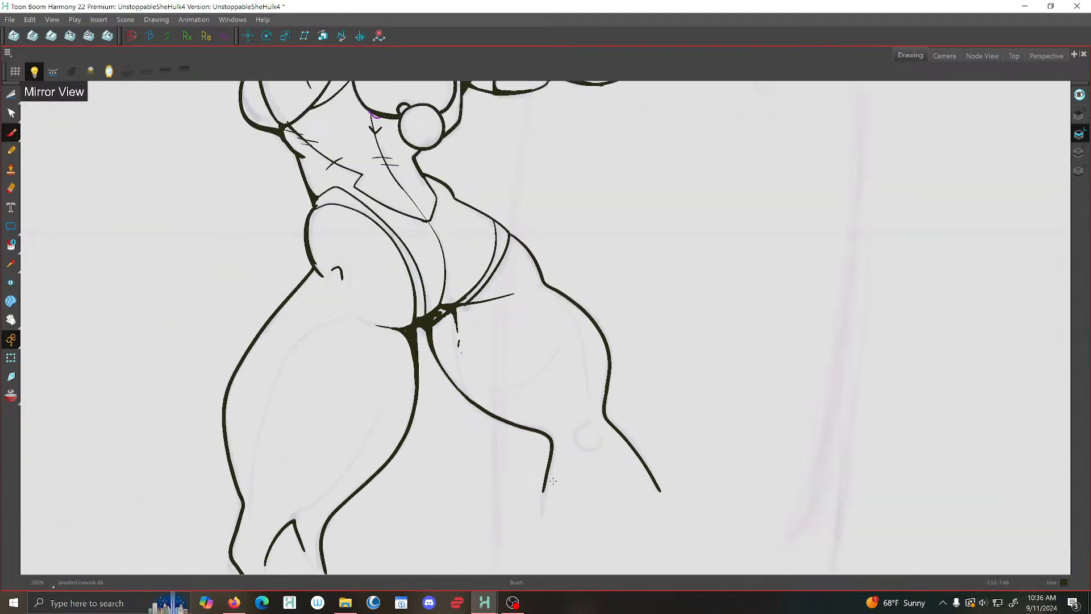
mouse_move(542, 497)
left_mouse_down()
mouse_move(577, 554)
mouse_move(665, 524)
mouse_move(659, 487)
left_mouse_up()
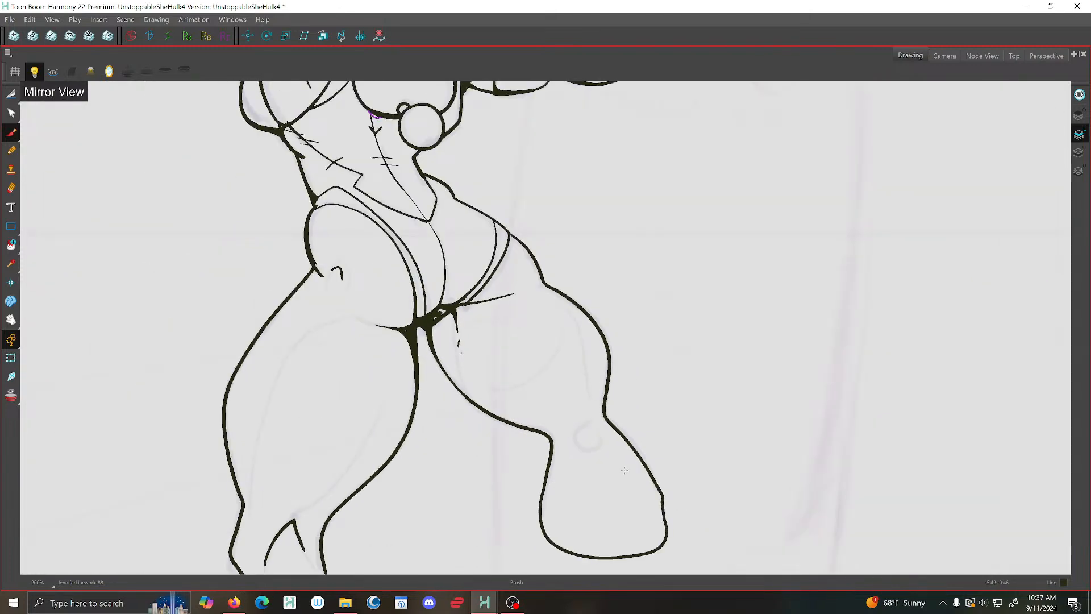
left_click(10, 20)
left_click(30, 86)
Find the punching drawing with a faint seam on the raised upper arm and begin reinforcing that seam
scroll(341, 289, "down", 2)
left_click_drag(343, 265, 406, 363)
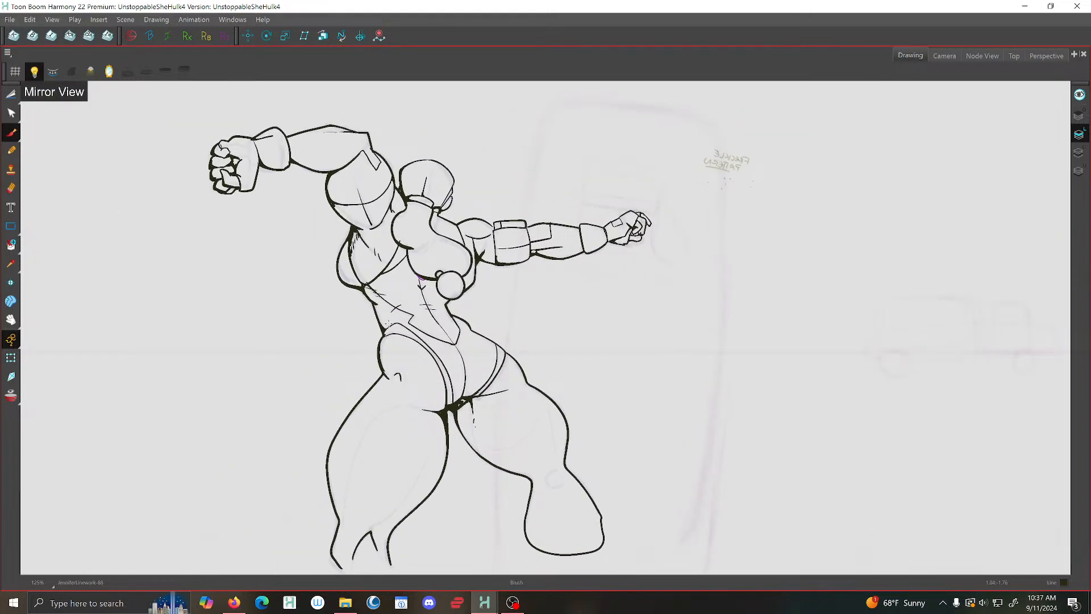
key("f")
key("g")
scroll(277, 251, "up", 5)
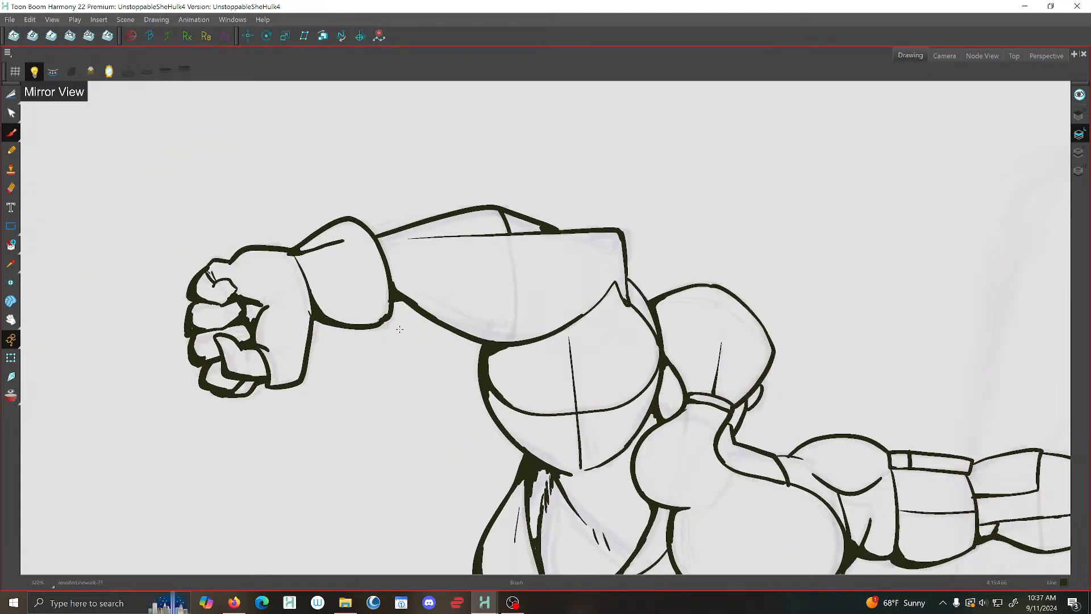
key("g")
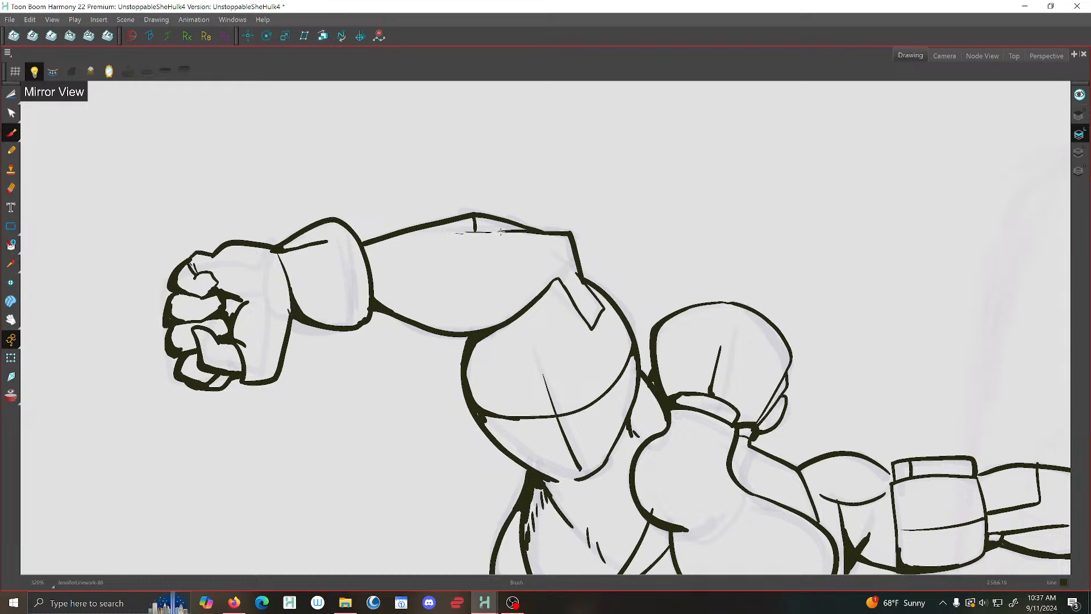
Compare the raised arm's seam with the neighbouring drawings and save the scene
key("f")
key("g")
key("g")
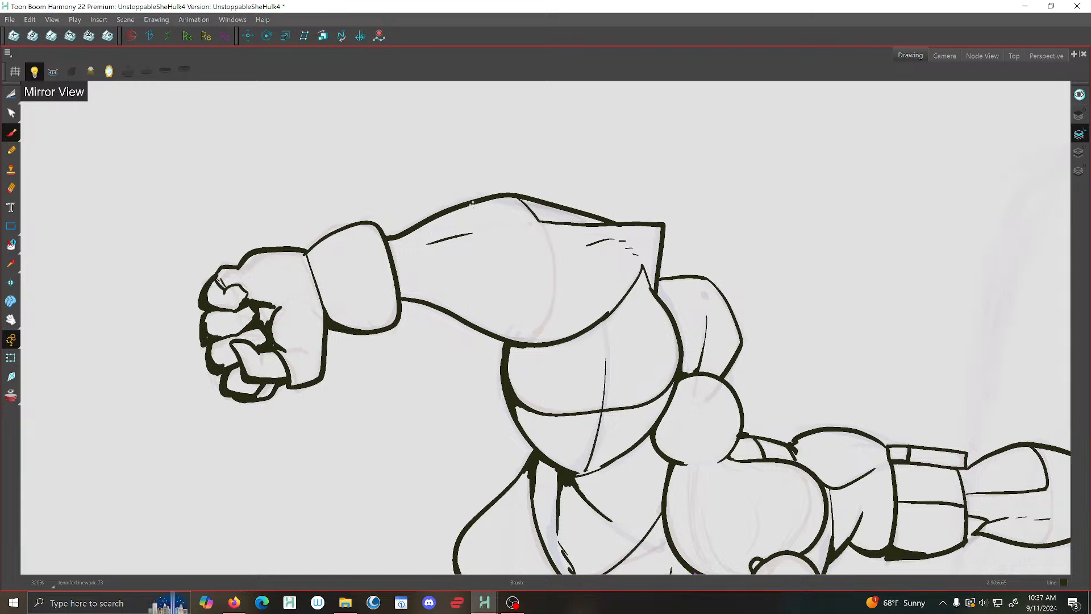
key("g")
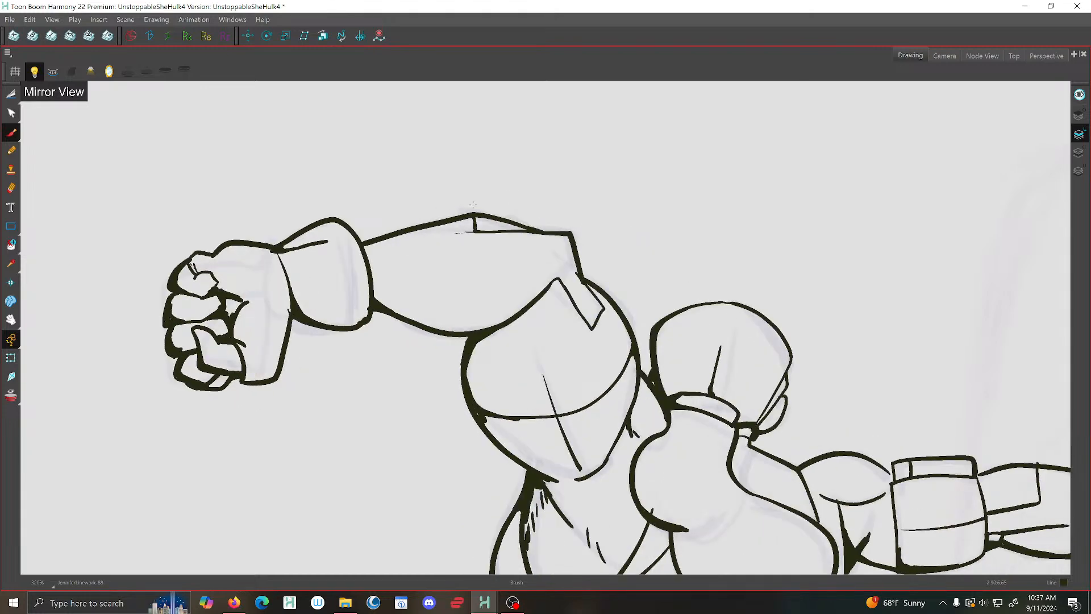
key("g")
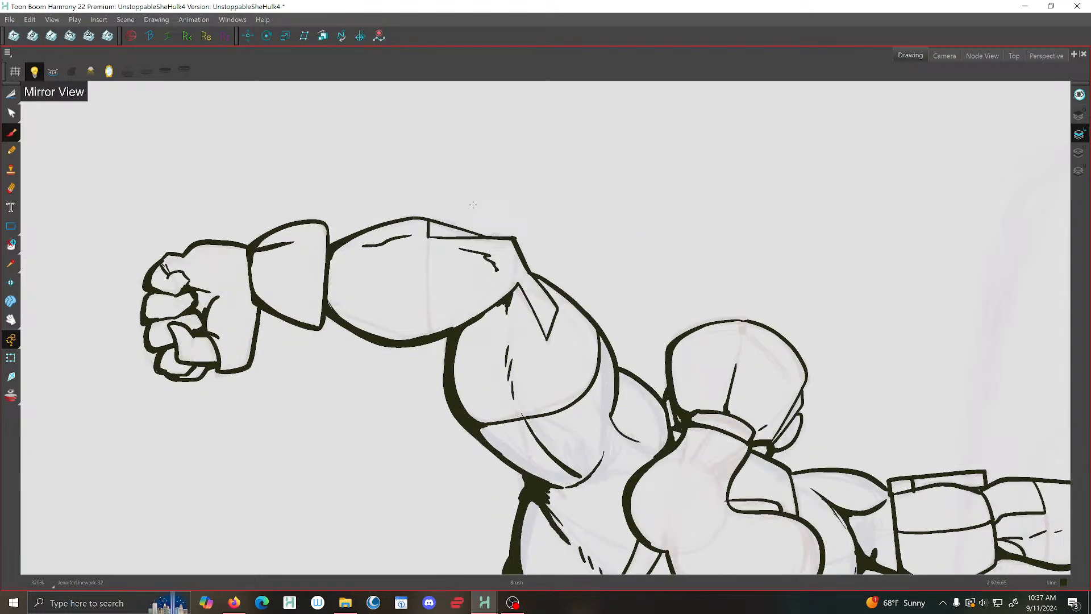
left_click(9, 20)
left_click(34, 91)
Thicken the lower edges of the wrist cuff on the raised arm of drawing 52 and save the scene
key("g")
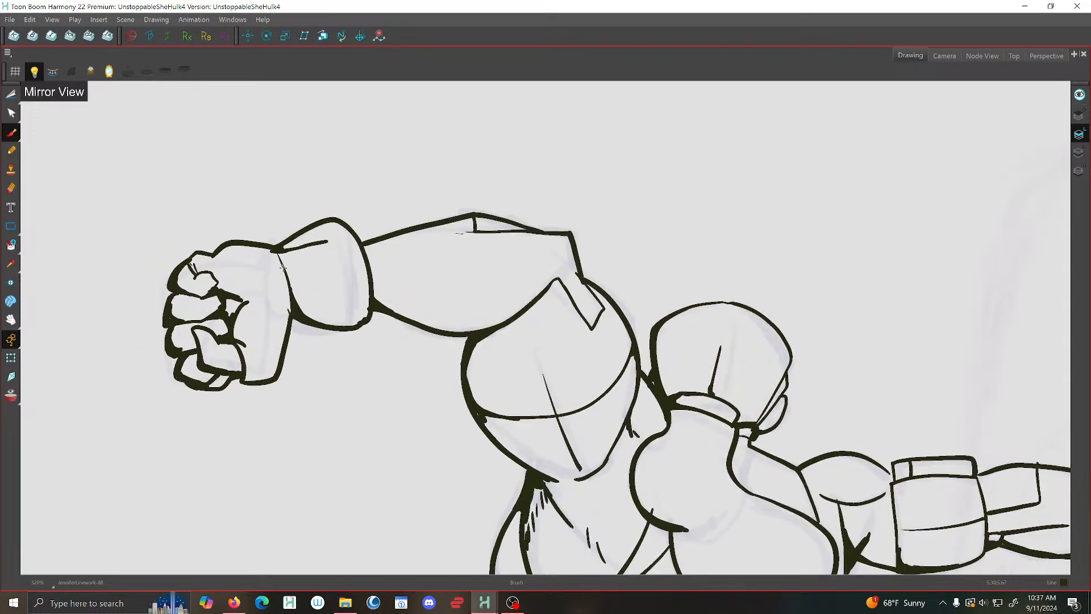
key("g")
key("f")
key("f")
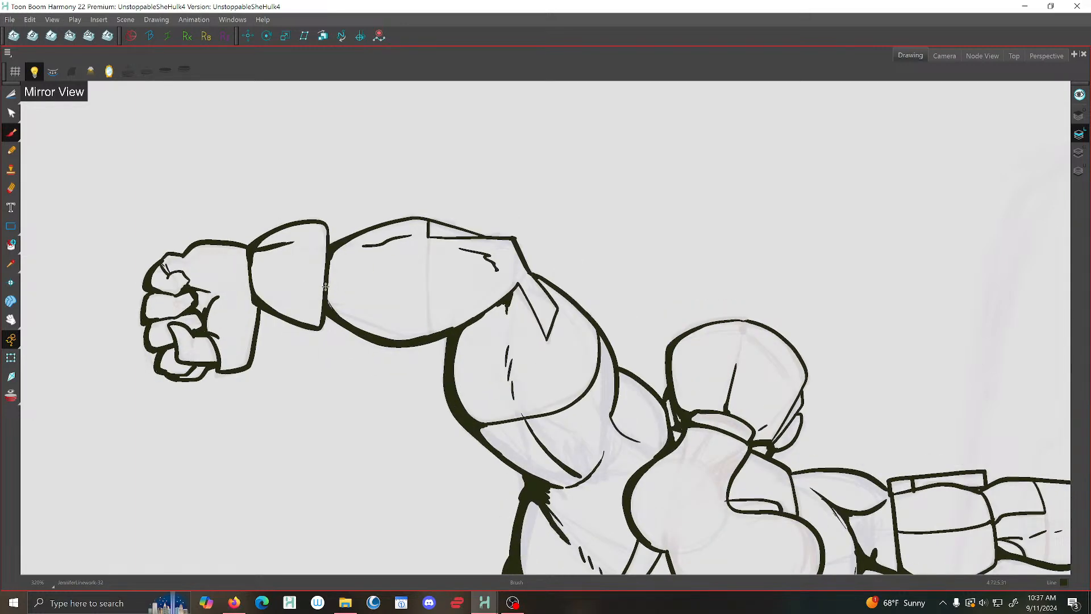
mouse_move(325, 307)
left_mouse_down()
mouse_move(317, 321)
mouse_move(290, 316)
left_mouse_up()
left_click_drag(250, 284, 255, 336)
left_click(9, 19)
left_click(26, 87)
Find drawing 74 with the outstretched fist and thicken the contour junction where the outstretched arm meets the shoulder
key("period")
key("comma")
key("comma")
key("comma")
key("period")
key("period")
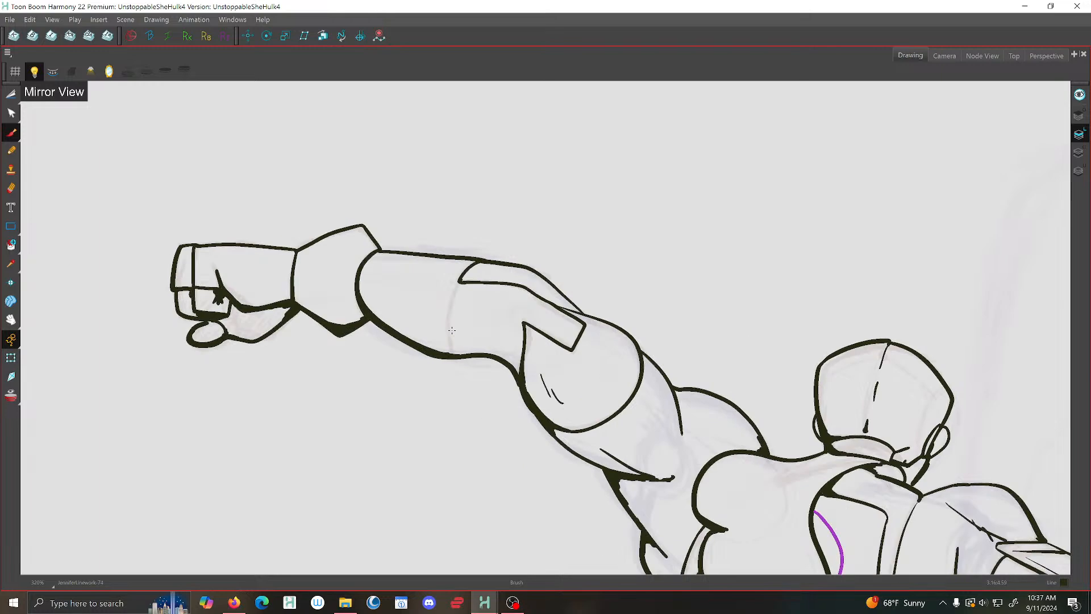
left_click_drag(694, 370, 501, 212)
key("2")
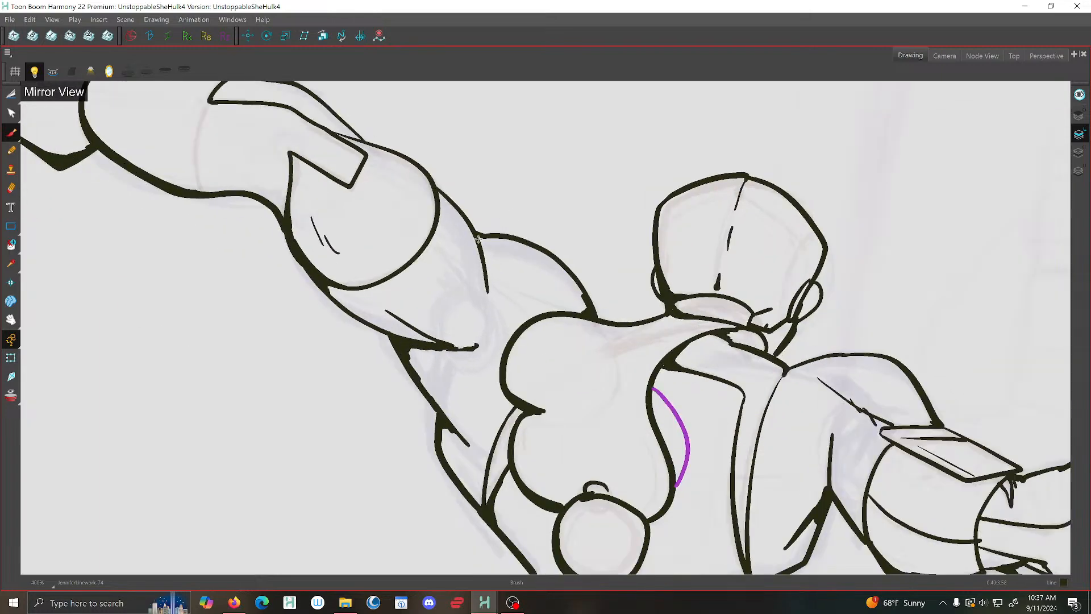
left_click(480, 237)
key("comma")
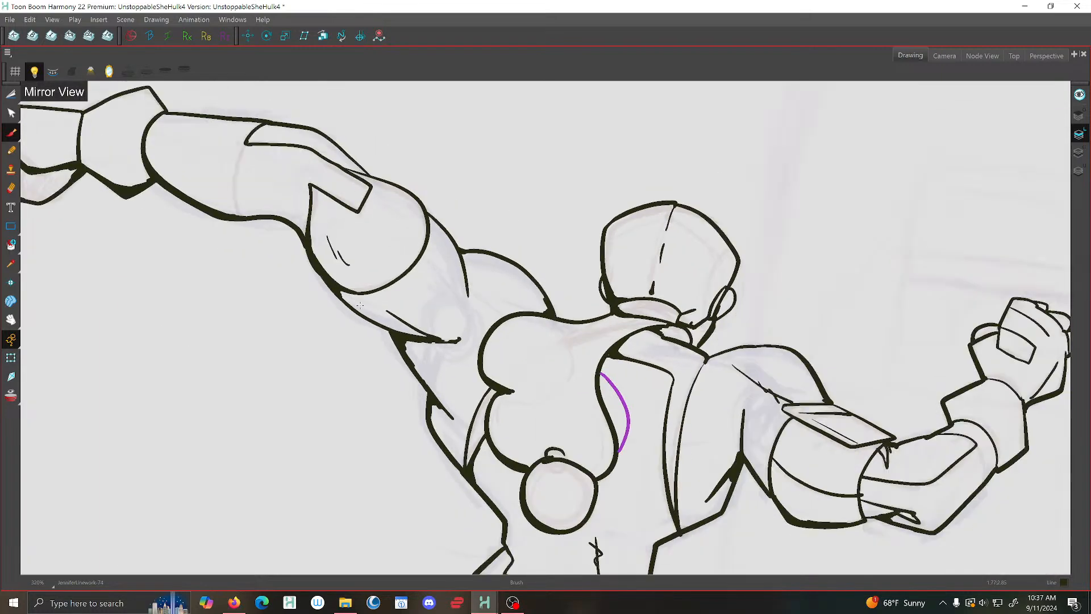
Thicken the underside contour of the outstretched upper arm where the rounded muscle meets the outline
key("period")
left_click_drag(328, 279, 324, 286)
scroll(281, 208, "down", 2)
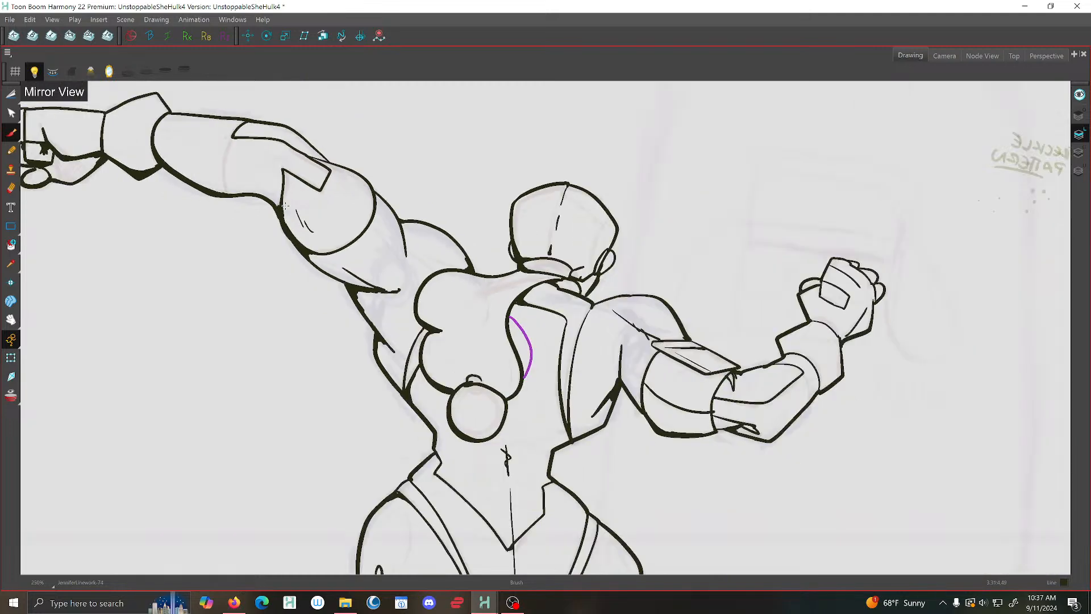
Thicken the torso's side contour from the bent arm's armpit down to the waist
scroll(621, 378, "up", 3)
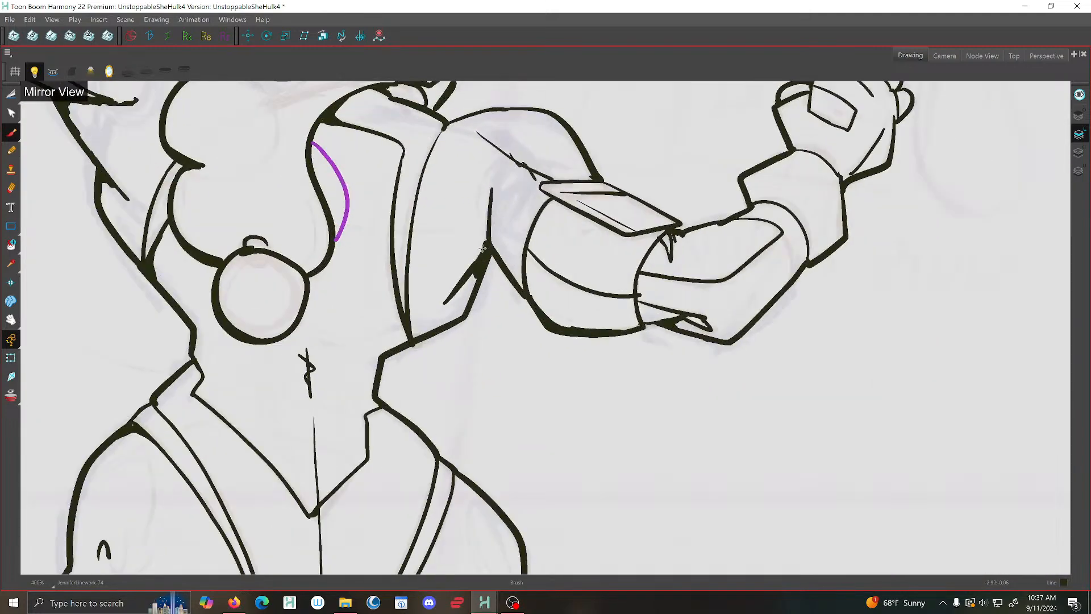
mouse_move(476, 291)
left_mouse_down()
mouse_move(475, 272)
mouse_move(462, 322)
mouse_move(361, 379)
left_mouse_up()
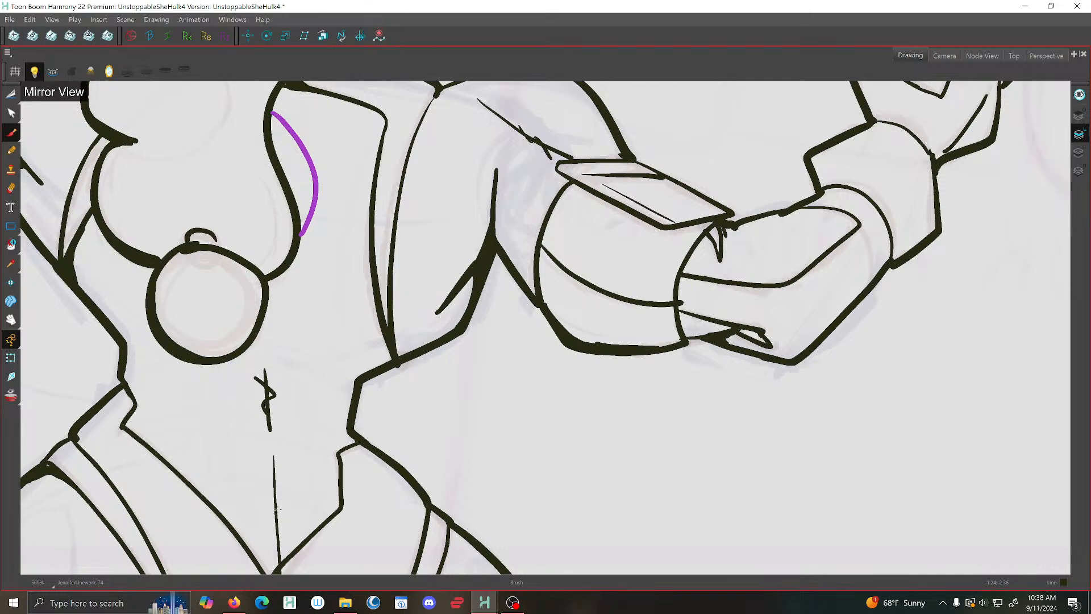
scroll(401, 355, "down", 3)
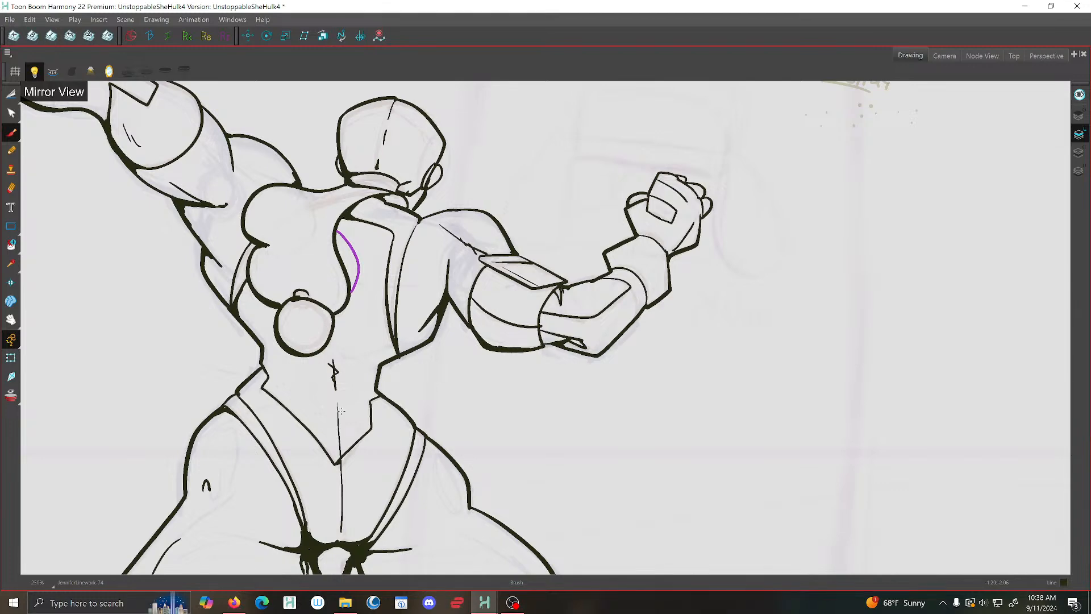
scroll(341, 411, "down", 1)
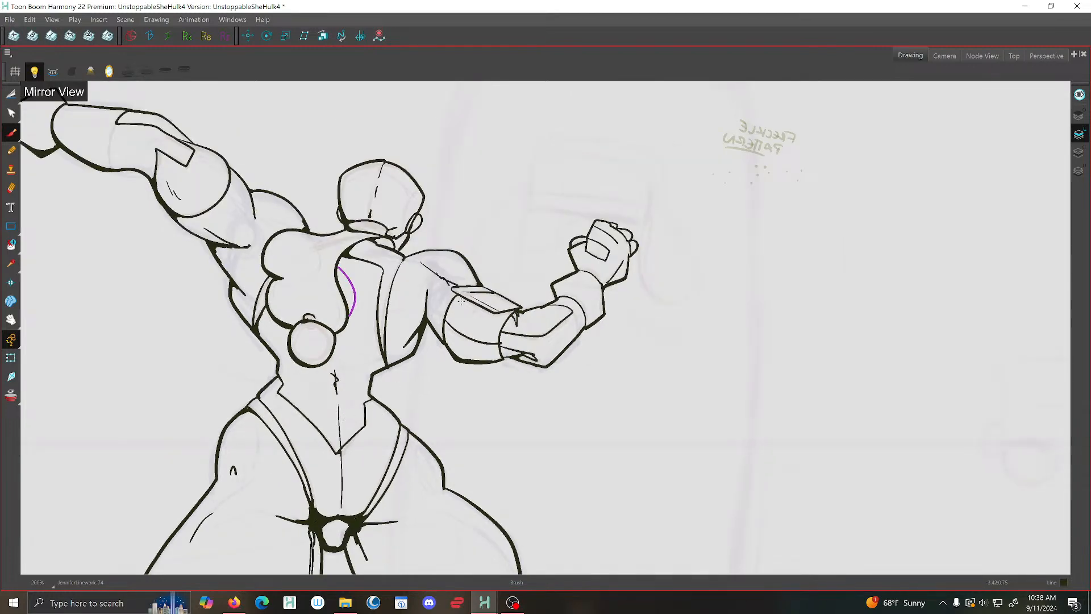
Switch the canvas back to the unmirrored view and focus on the bent arm and its armpit
scroll(460, 301, "up", 3)
left_click(109, 73)
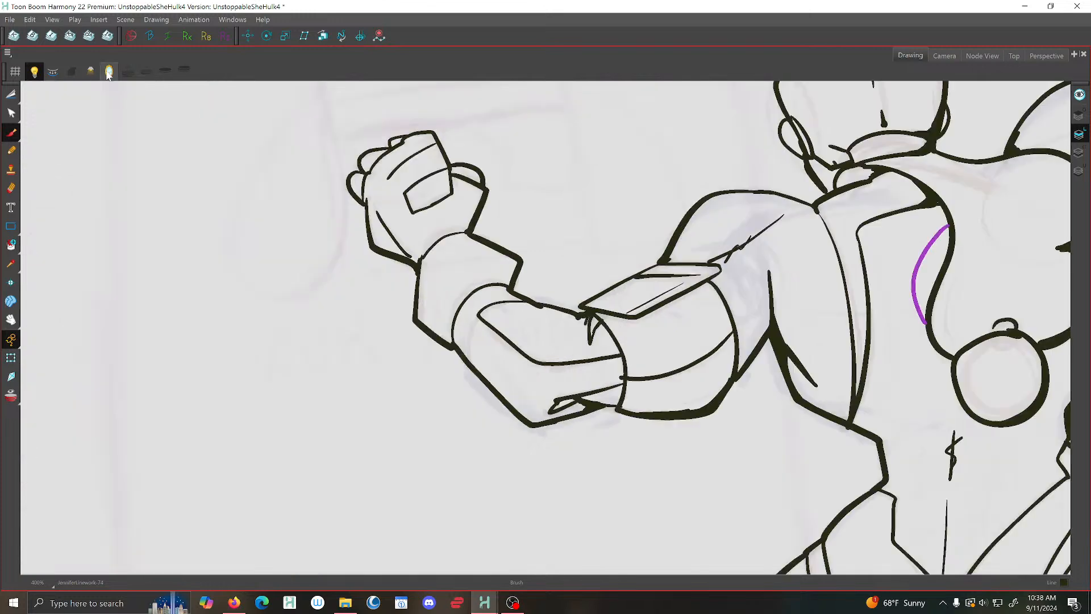
left_click(109, 71)
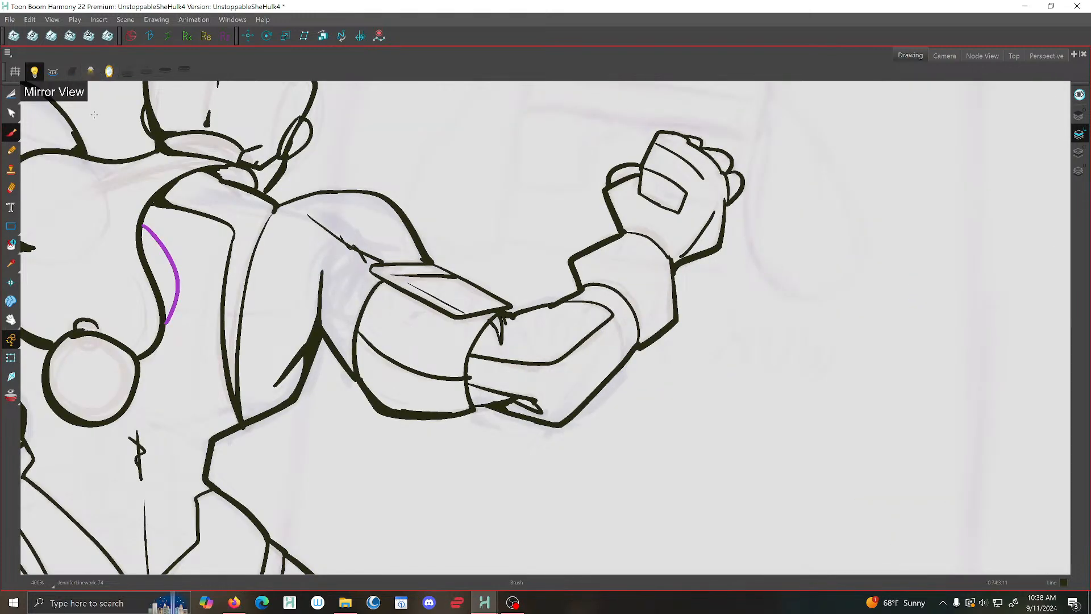
left_click(109, 72)
scroll(125, 97, "down", 1)
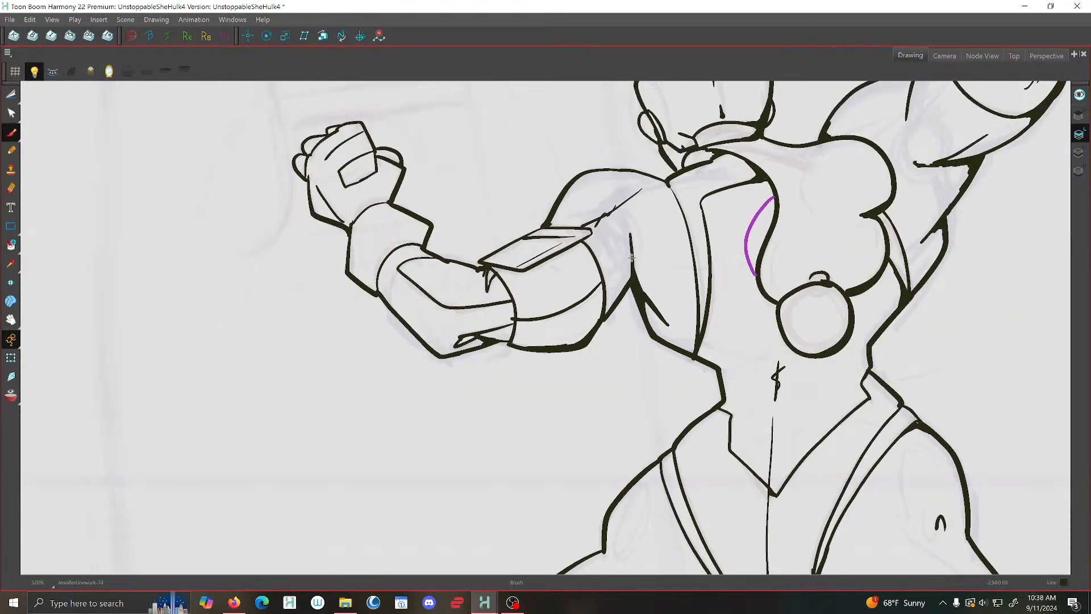
scroll(620, 237, "up", 1)
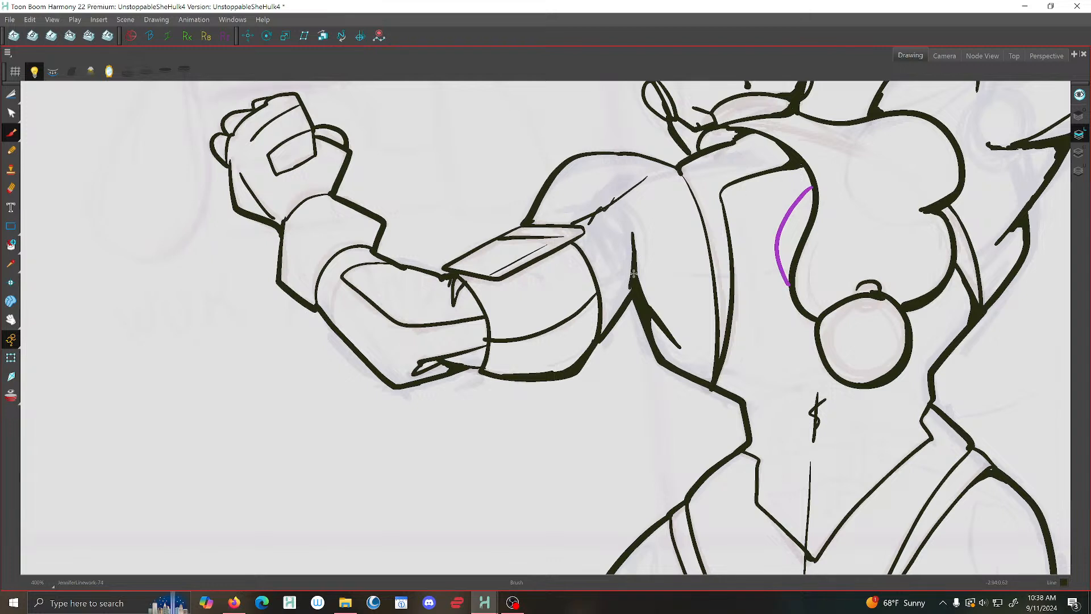
Thicken the underside of the bent upper arm near the armpit and the contours around the elbow
mouse_move(602, 331)
left_mouse_down()
mouse_move(600, 316)
mouse_move(581, 358)
left_mouse_up()
left_click_drag(487, 351, 432, 377)
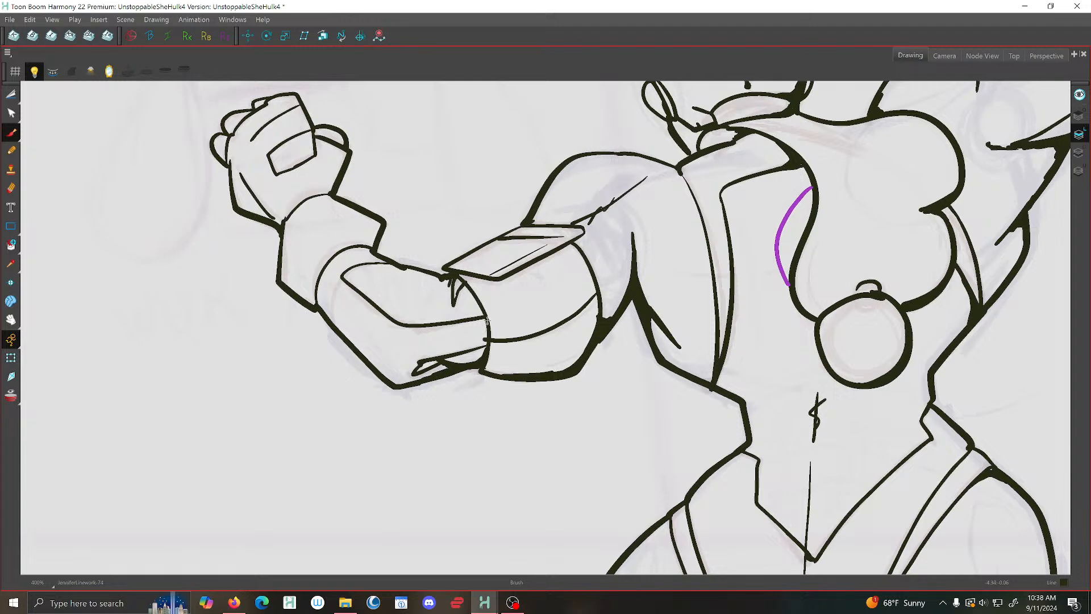
mouse_move(488, 316)
left_mouse_down()
mouse_move(478, 346)
mouse_move(458, 355)
left_mouse_up()
key("2")
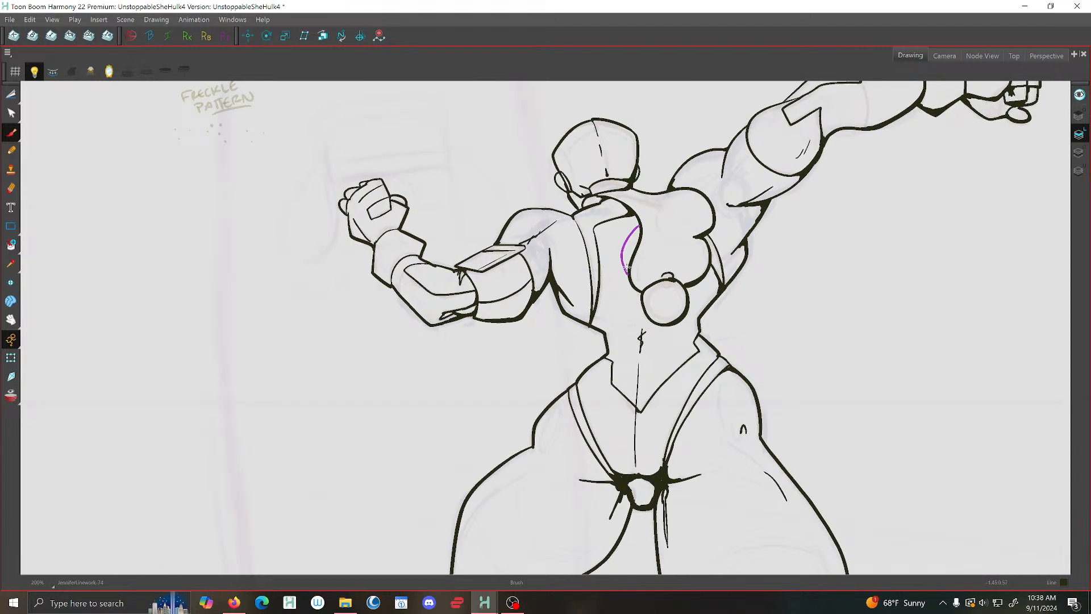
Thicken the bent arm's wrist cuff edge and the corner where it meets the forearm
scroll(627, 266, "down", 1)
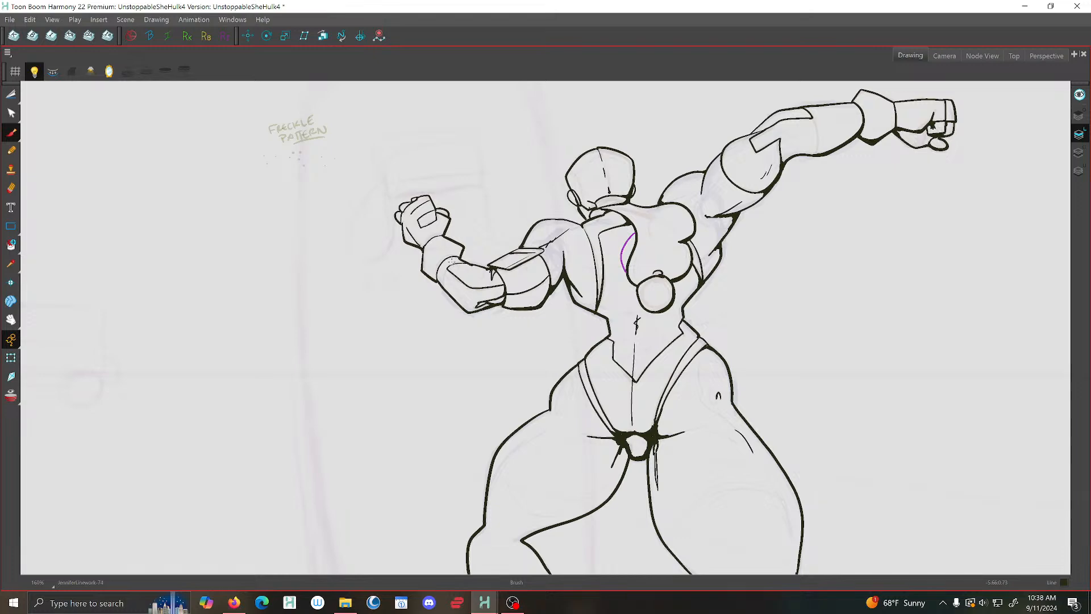
scroll(452, 261, "up", 2)
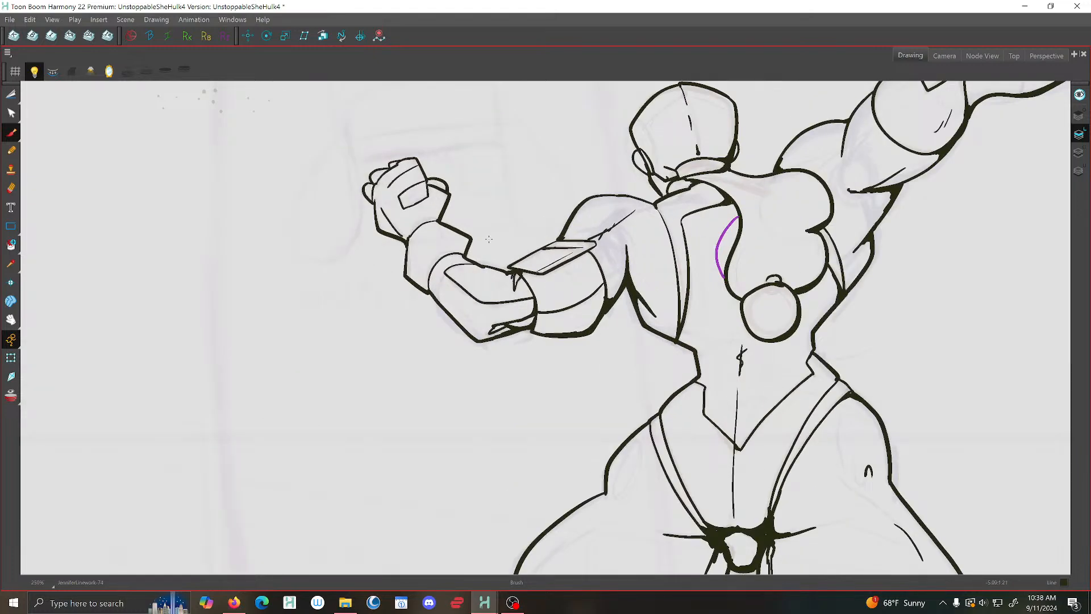
scroll(479, 252, "up", 3)
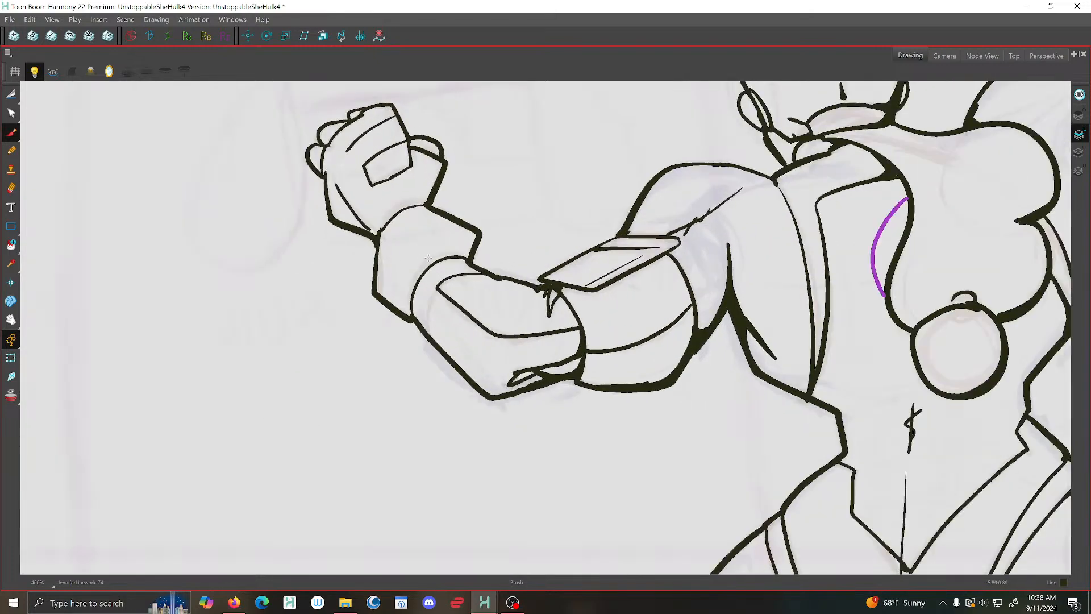
scroll(423, 274, "down", 2)
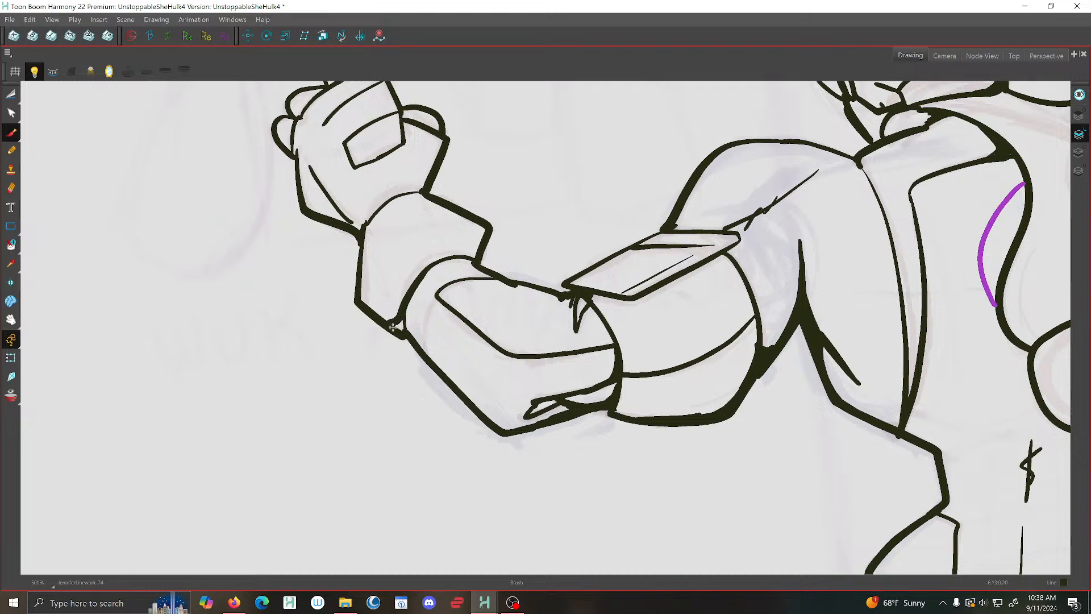
scroll(407, 310, "down", 3)
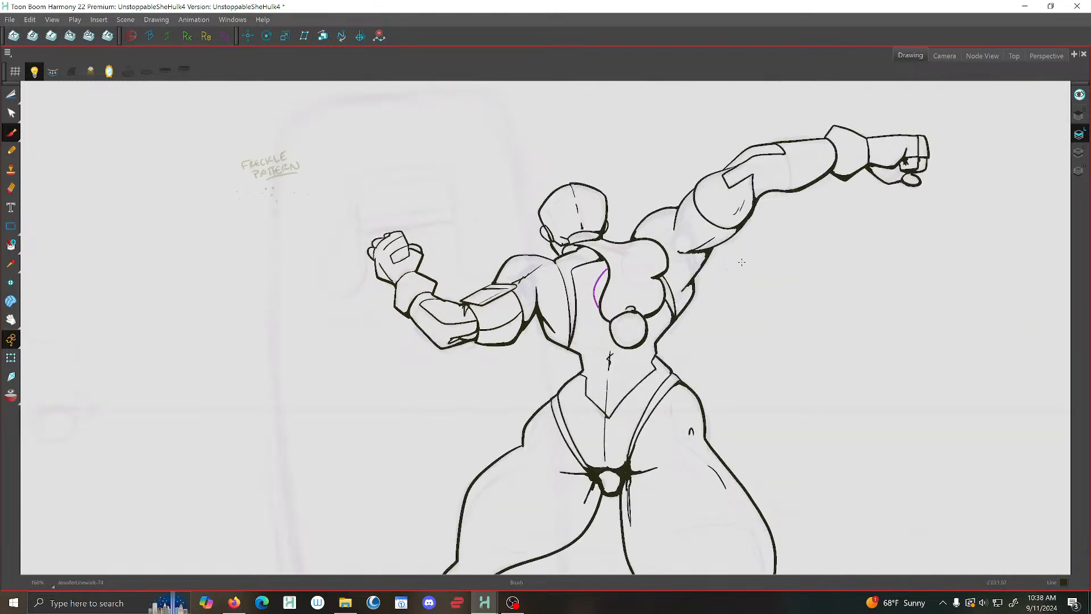
Thicken the vertical finger line on the outstretched fist
left_click_drag(742, 261, 511, 378)
scroll(664, 288, "up", 4)
scroll(616, 288, "up", 2)
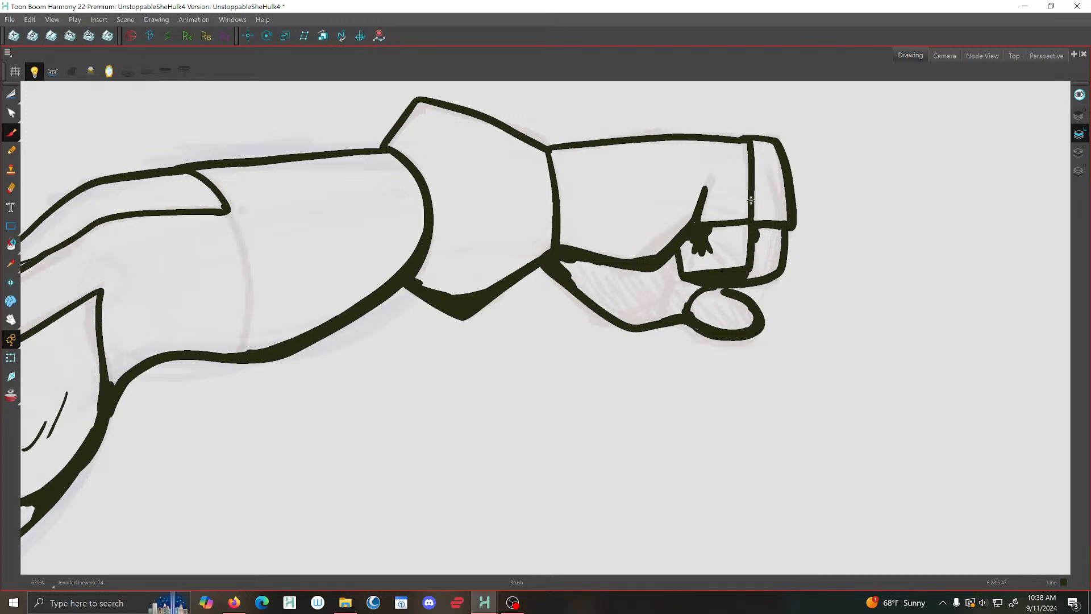
mouse_move(756, 156)
left_mouse_down()
mouse_move(741, 219)
mouse_move(753, 218)
left_mouse_up()
scroll(532, 219, "down", 3)
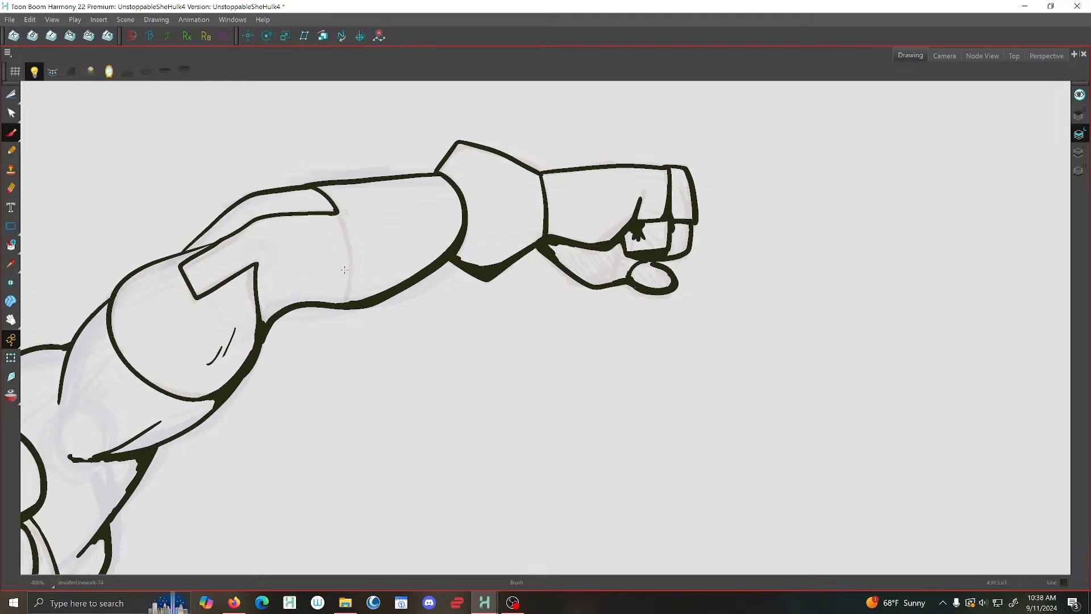
scroll(344, 270, "down", 3)
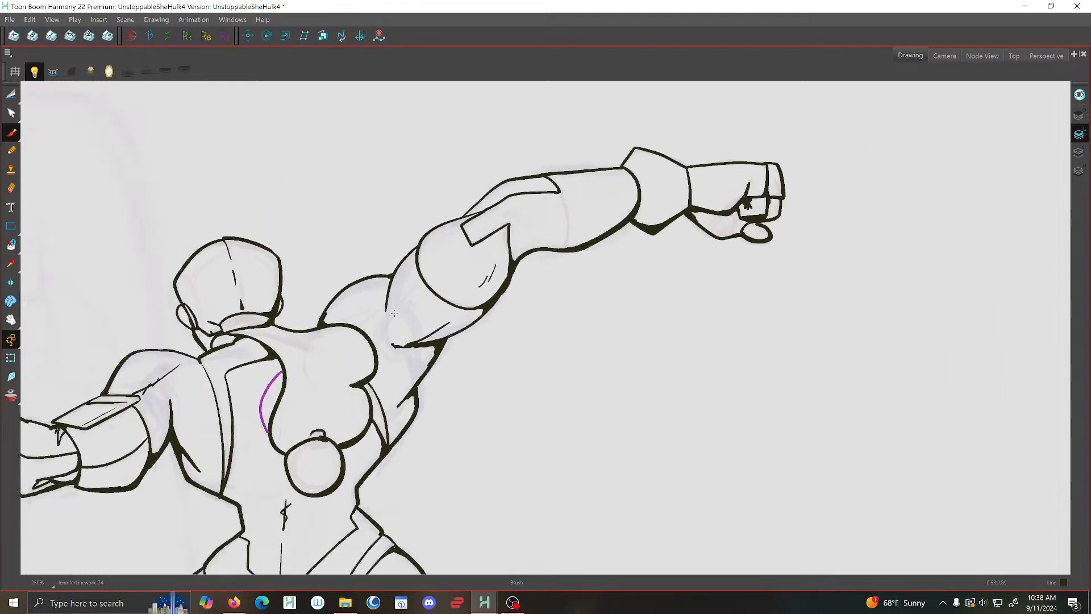
Examine the shoulder, hair and torso contours of drawing 74 and compare the pose with the neighbouring drawing
scroll(394, 313, "up", 1)
left_click_drag(394, 313, 439, 232)
scroll(439, 232, "down", 2)
key("f")
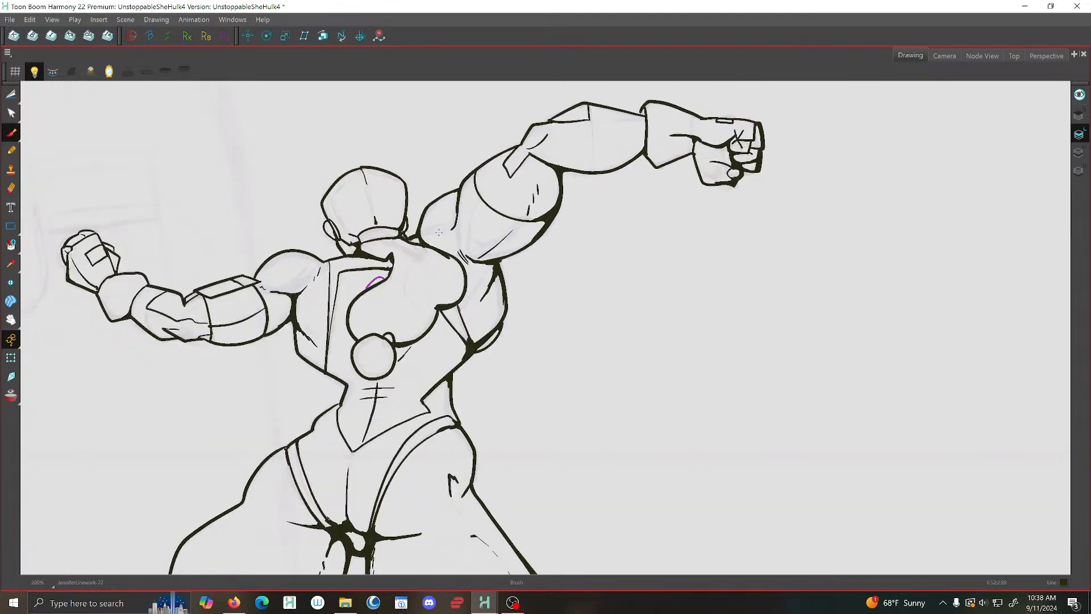
key("g")
scroll(424, 290, "up", 3)
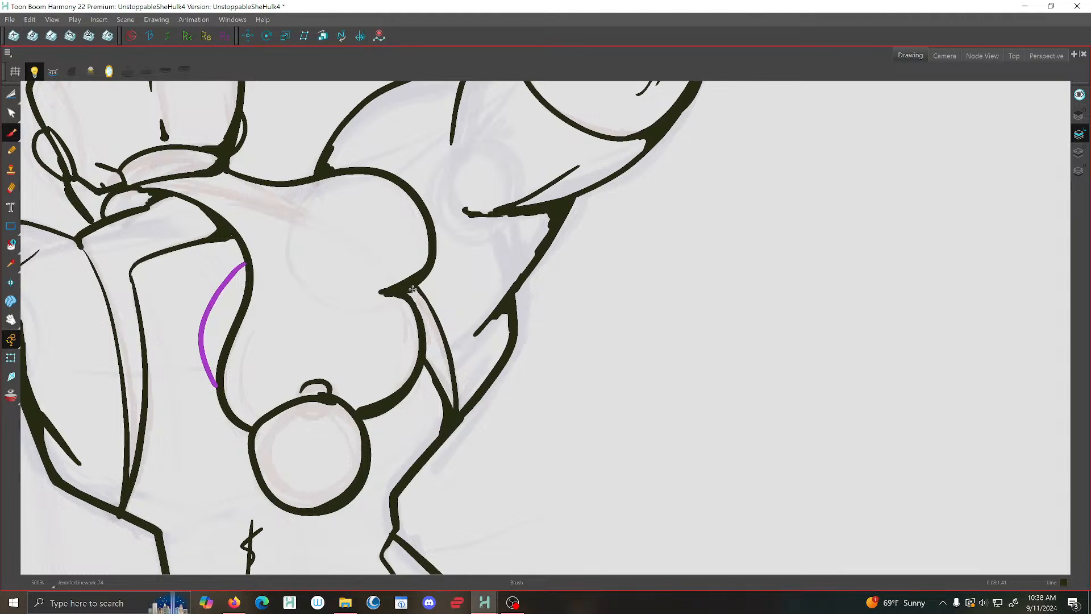
scroll(445, 341, "down", 5)
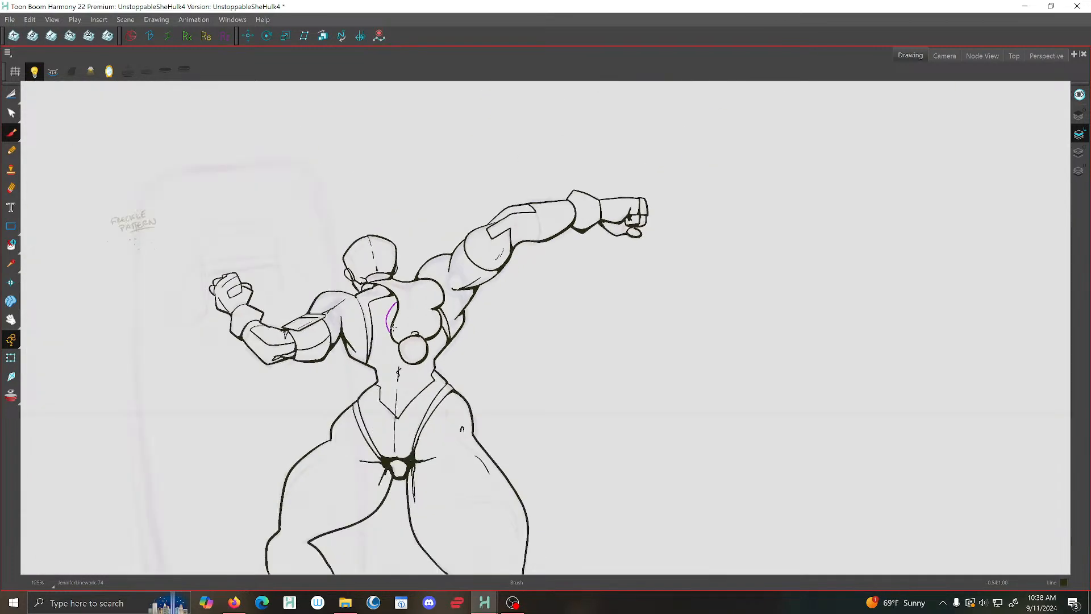
scroll(364, 339, "up", 2)
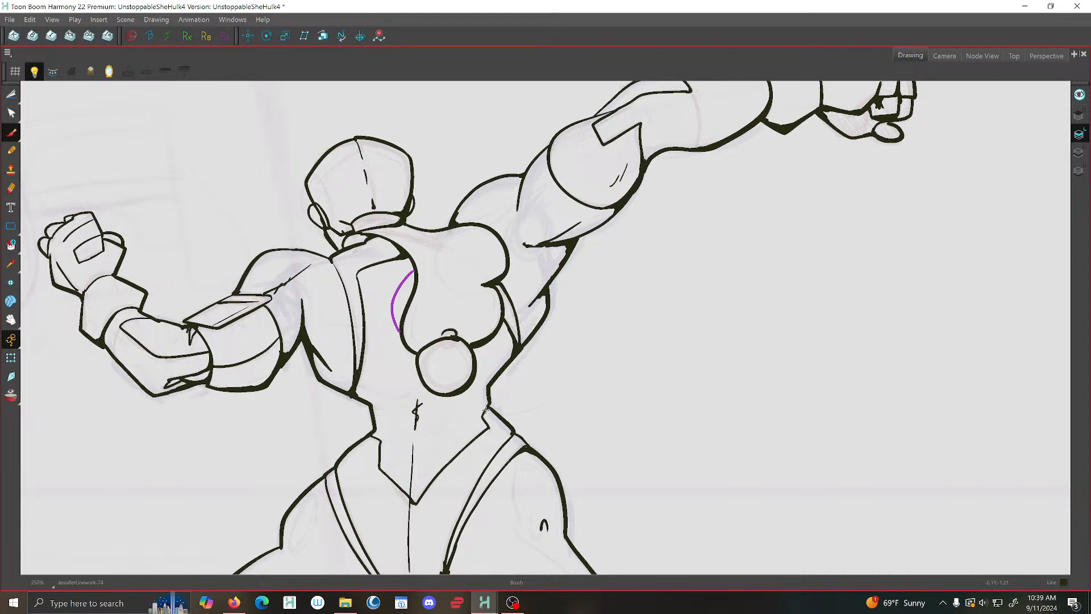
scroll(488, 404, "down", 2)
scroll(494, 398, "down", 1)
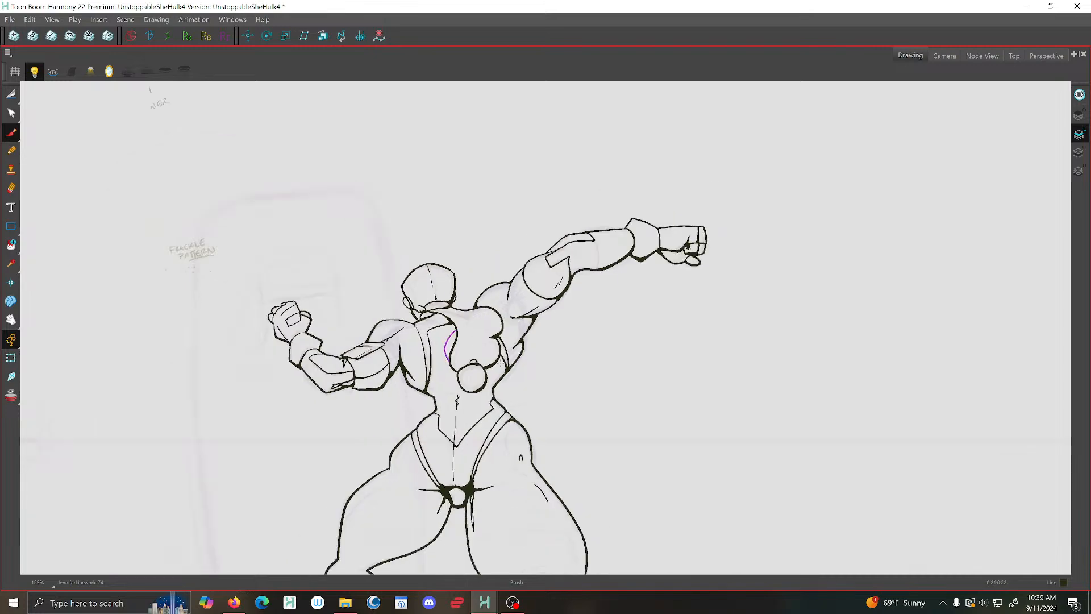
Thicken the line junction at the base of the head where the hairline meets the nape
scroll(454, 351, "up", 5)
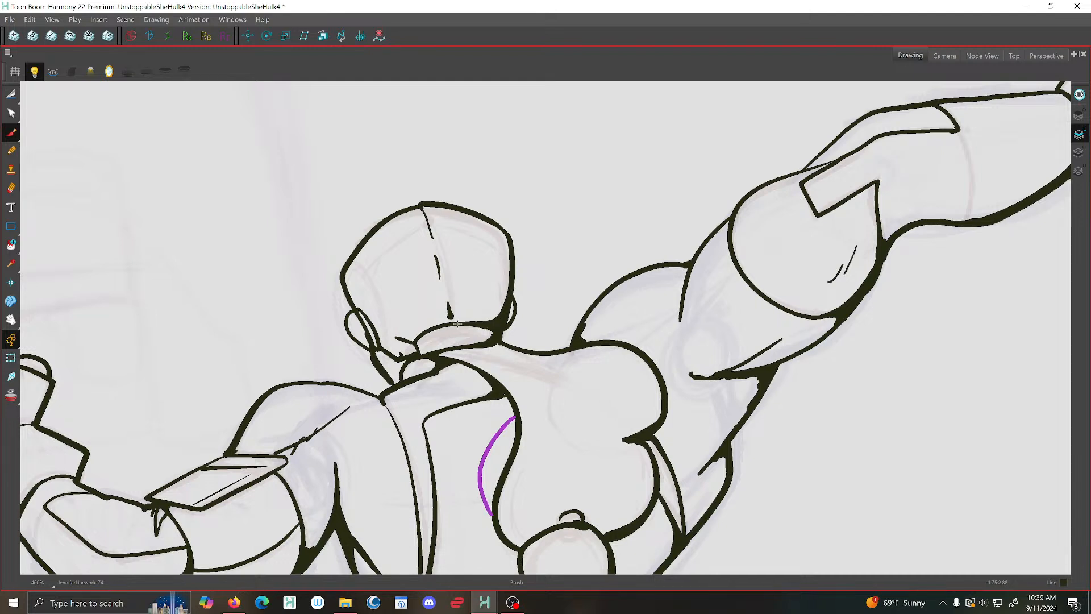
left_click_drag(492, 336, 489, 343)
scroll(455, 335, "down", 2)
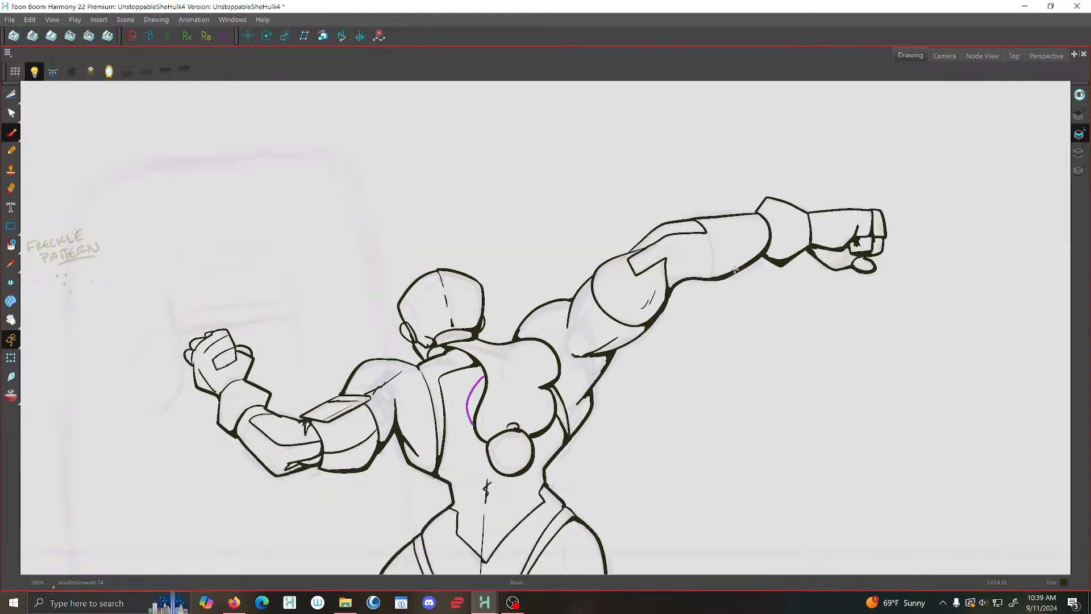
Thicken the inner elbow corner and the underside contour of the outstretched upper arm
scroll(745, 263, "up", 2)
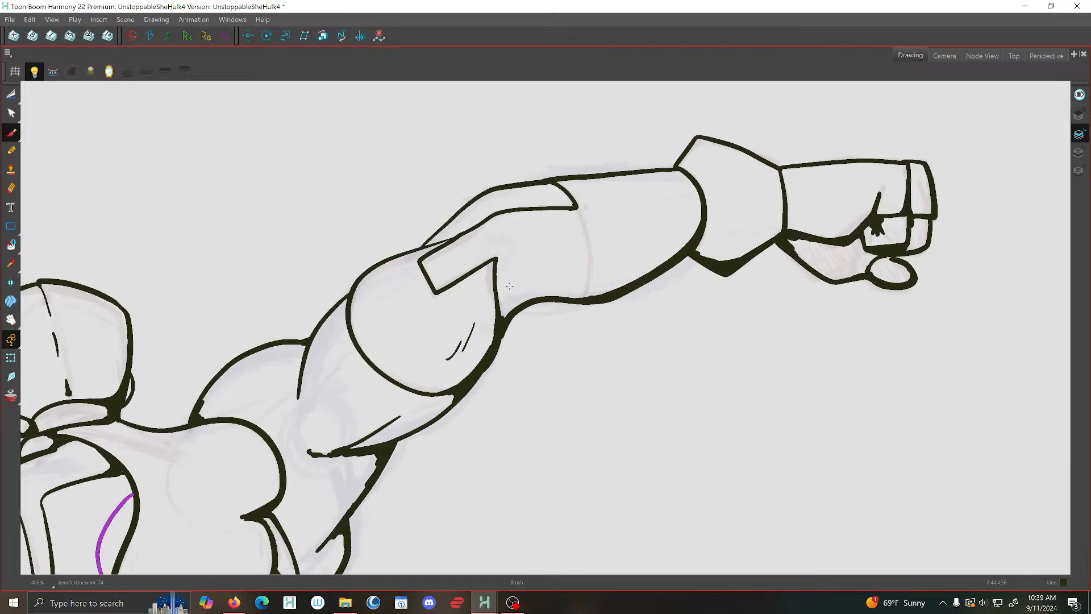
scroll(510, 286, "up", 1)
mouse_move(492, 286)
left_mouse_down()
mouse_move(482, 378)
mouse_move(492, 298)
mouse_move(514, 318)
left_mouse_up()
scroll(514, 319, "down", 3)
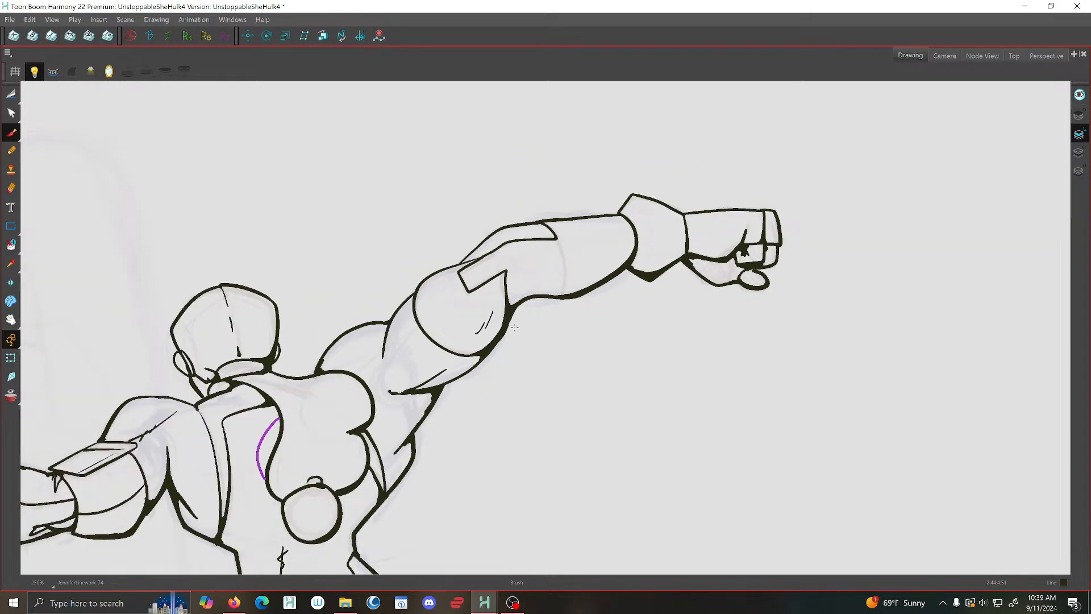
scroll(438, 340, "up", 4)
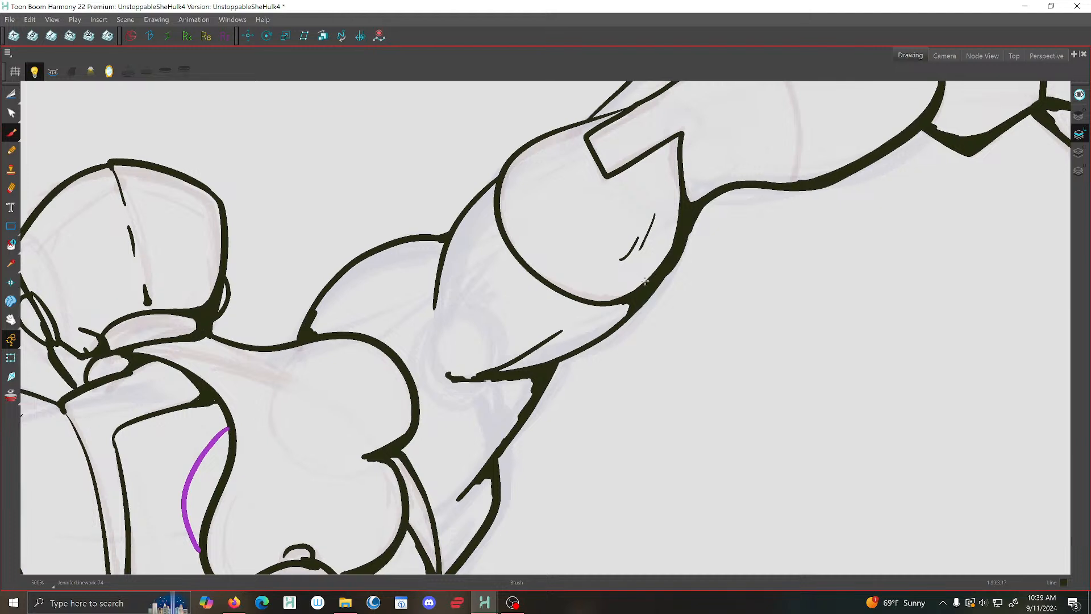
mouse_move(660, 271)
left_mouse_down()
mouse_move(611, 305)
mouse_move(533, 297)
mouse_move(618, 324)
mouse_move(620, 315)
mouse_move(558, 369)
left_mouse_up()
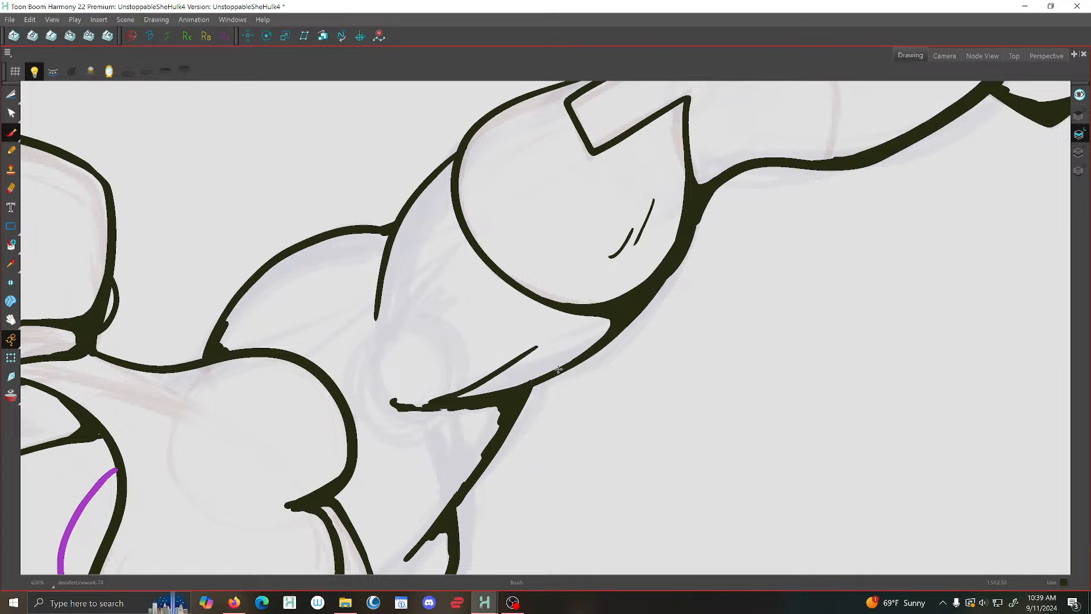
scroll(487, 359, "down", 3)
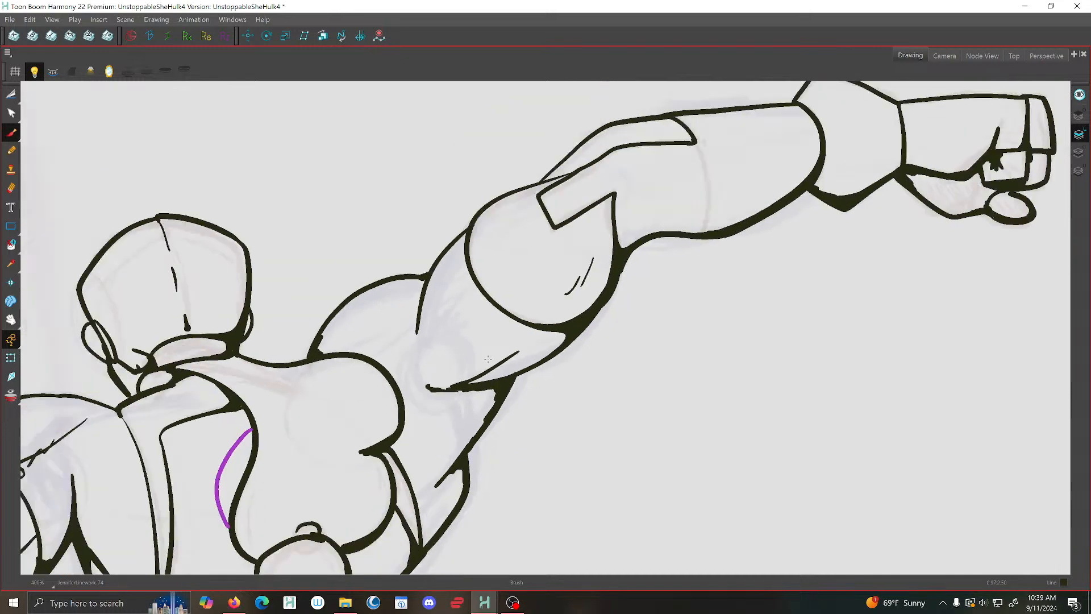
Add short broken crease strokes continuing the outstretched arm's shoulder line toward the armpit
scroll(453, 340, "down", 1)
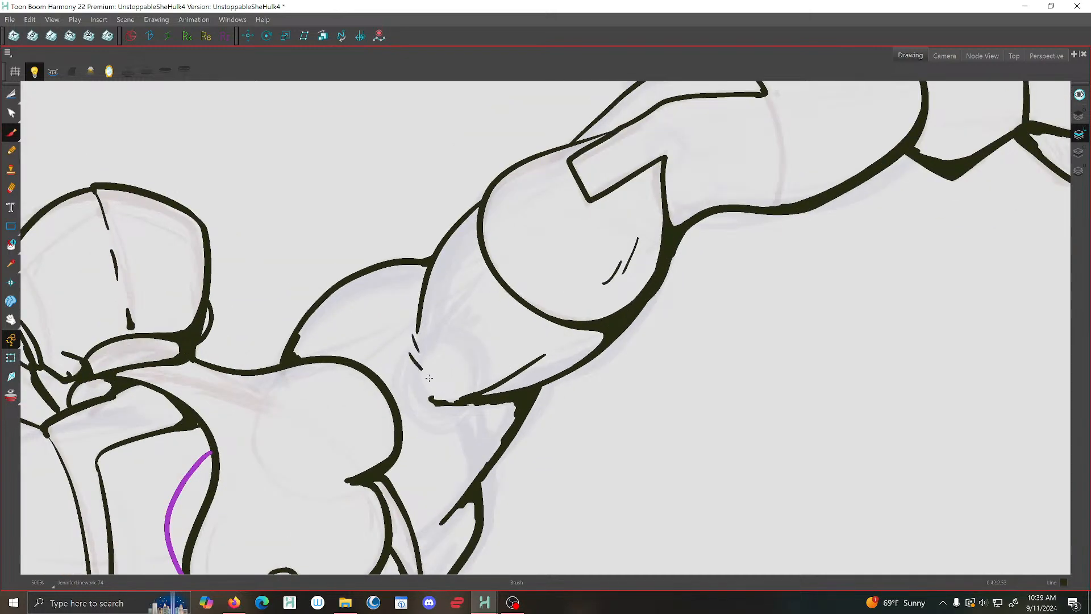
scroll(449, 357, "down", 1)
scroll(449, 357, "up", 5)
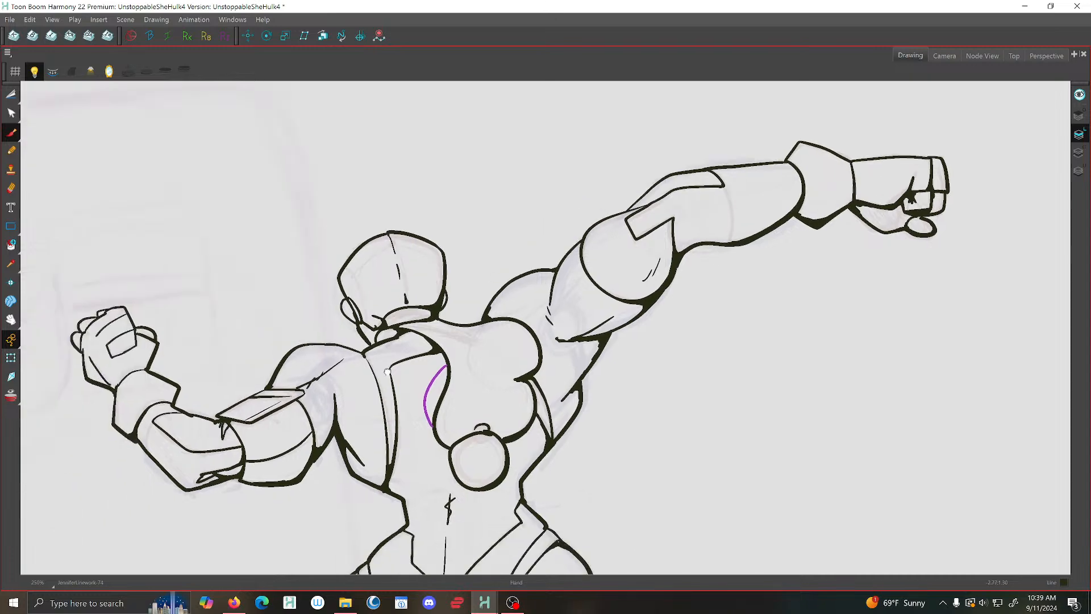
scroll(508, 314, "down", 1)
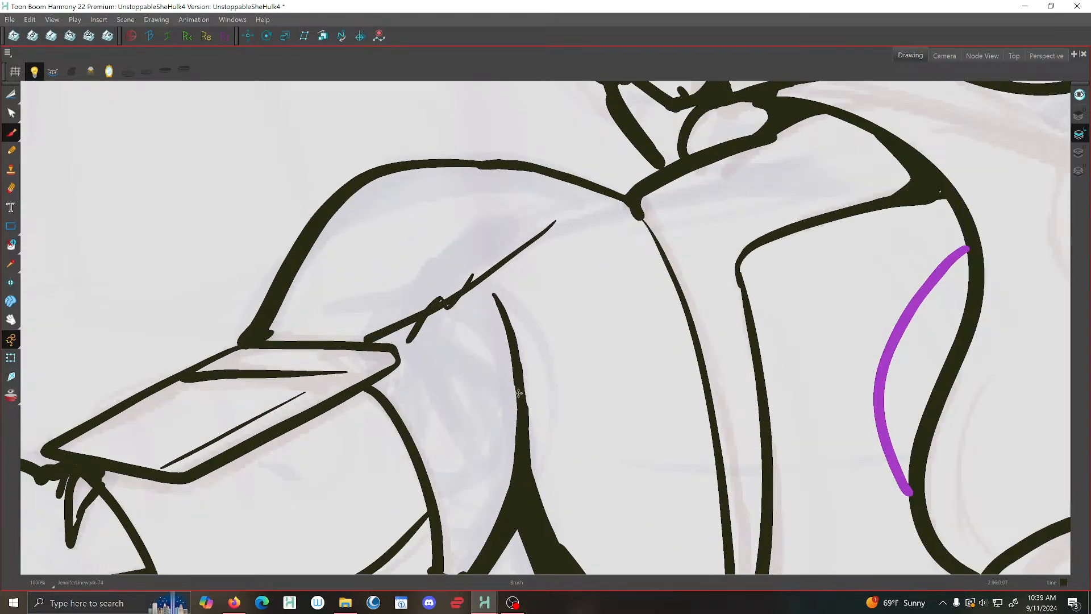
scroll(520, 392, "down", 2)
scroll(527, 393, "down", 1)
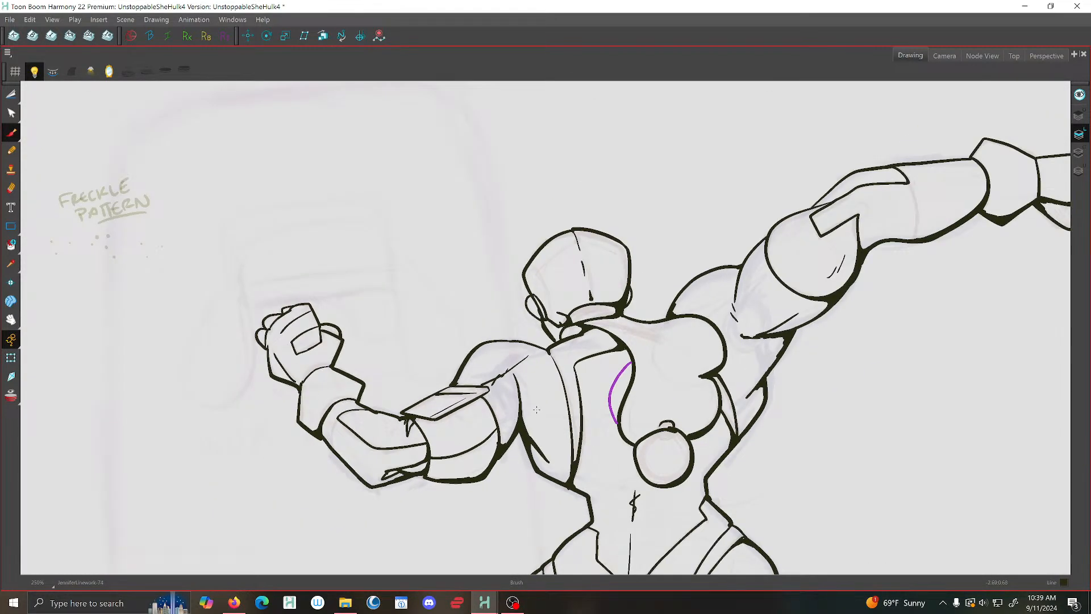
Save the scene
left_click_drag(804, 319, 493, 431)
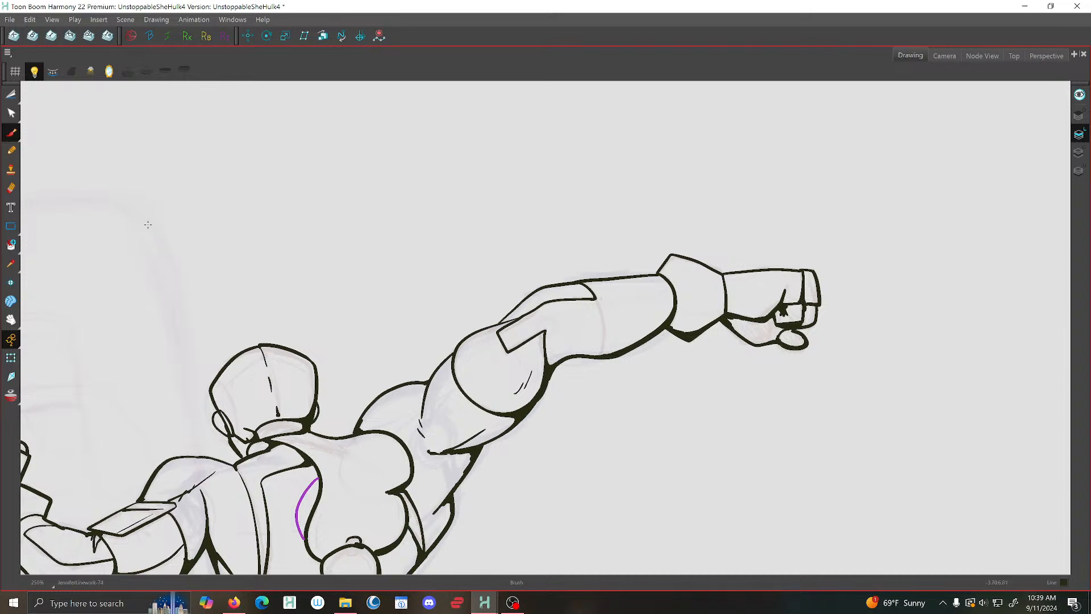
left_click(10, 19)
left_click(31, 93)
Examine the outstretched arm's contours from the shoulder to the fist
left_click_drag(741, 315, 632, 283)
scroll(632, 284, "down", 1)
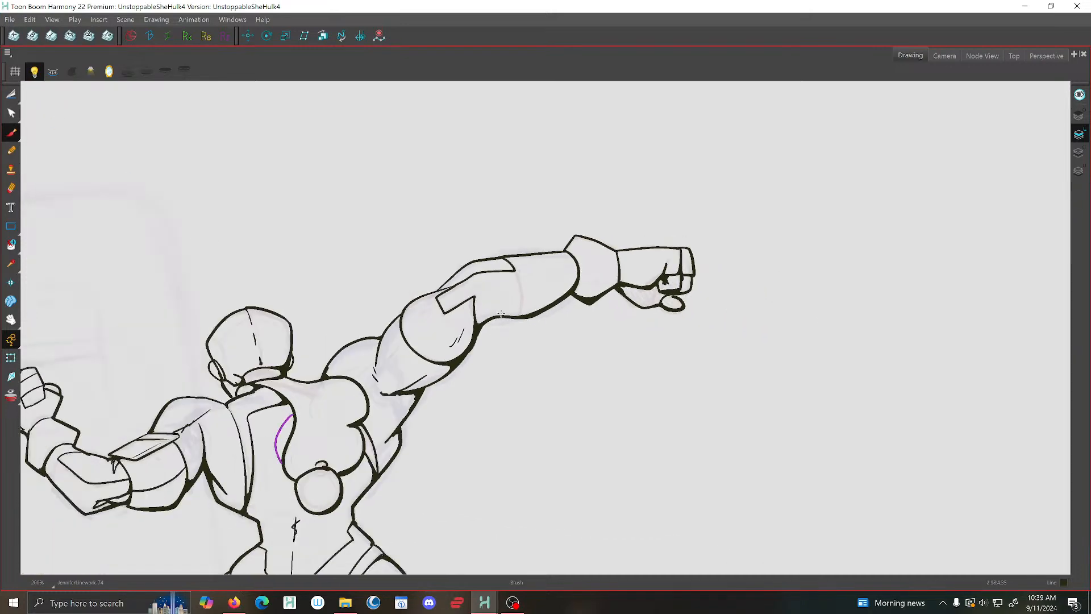
scroll(500, 314, "up", 2)
left_click_drag(509, 300, 651, 222)
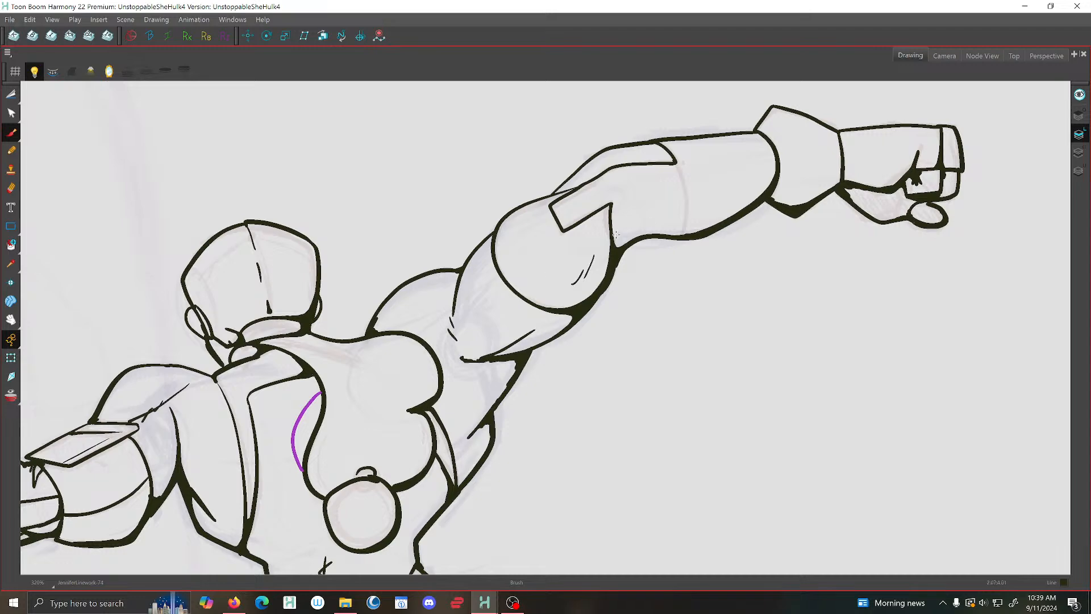
scroll(647, 201, "down", 3)
scroll(609, 270, "up", 4)
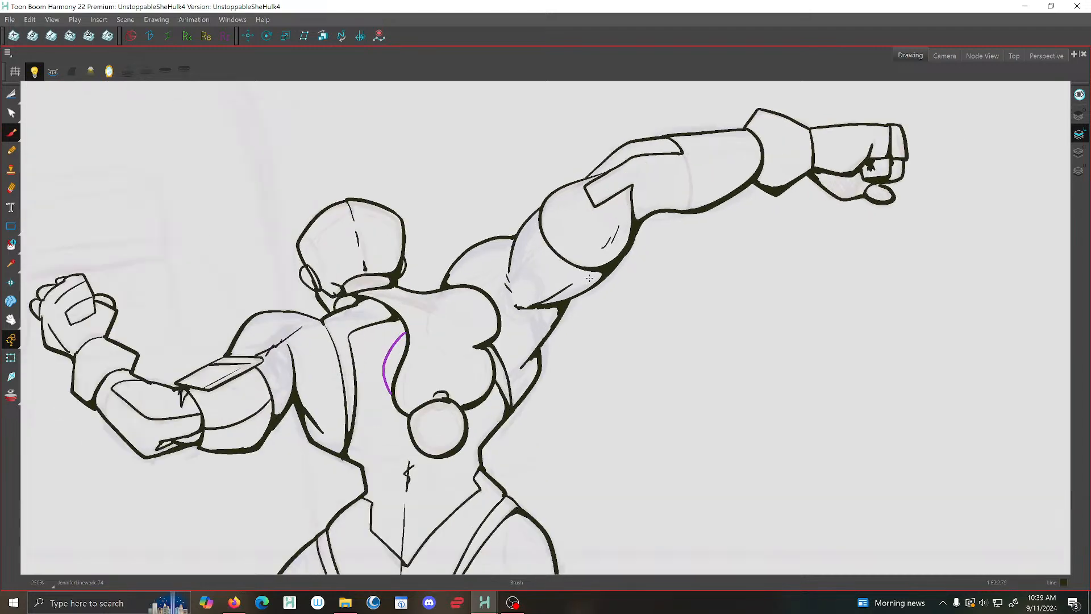
scroll(480, 302, "down", 1)
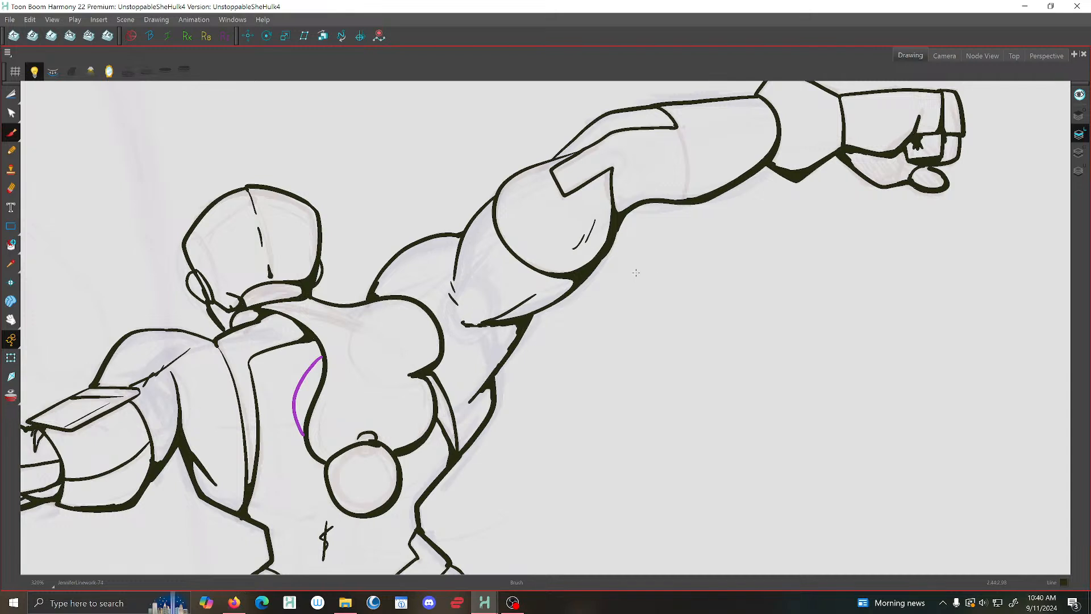
Thicken the finger division lines and their junction on the outstretched fist, and save the scene
scroll(717, 233, "up", 2)
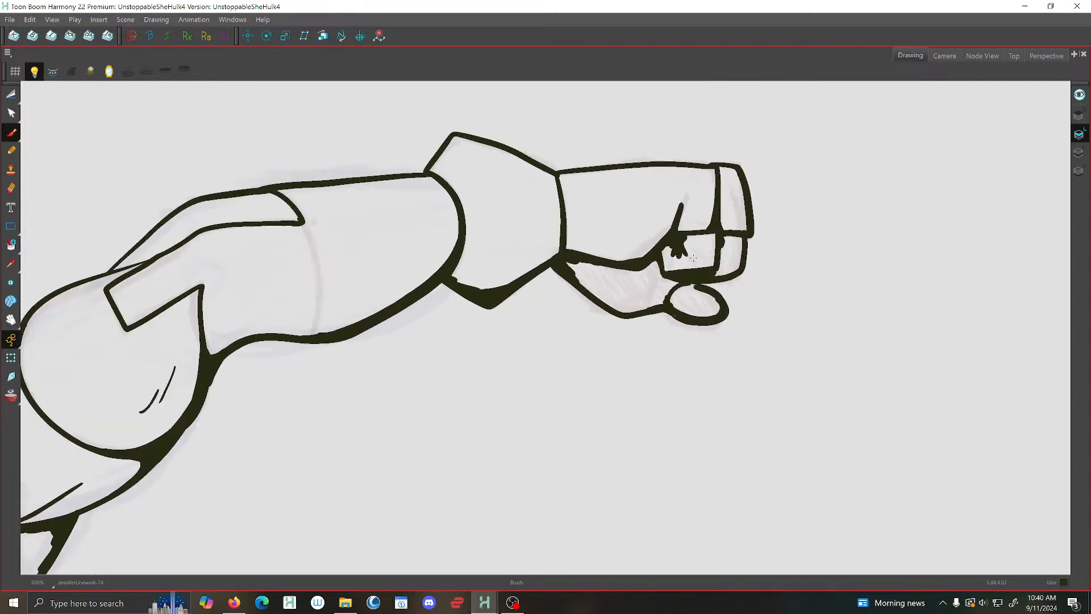
left_click_drag(745, 243, 719, 275)
left_click_drag(727, 233, 722, 248)
scroll(469, 263, "down", 5)
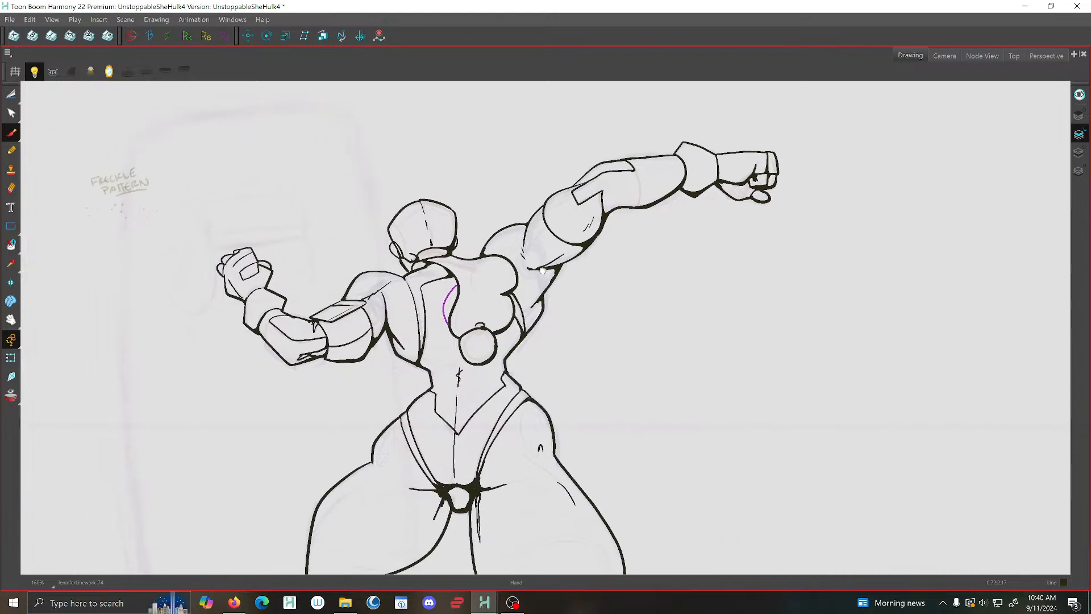
left_click(10, 19)
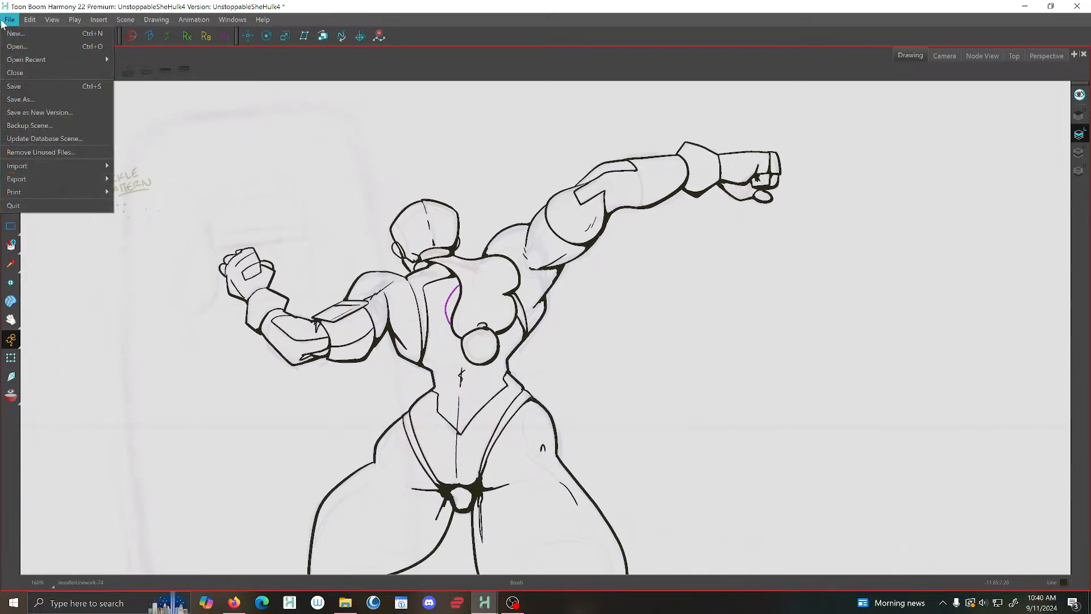
left_click(15, 86)
Thicken the armpit line under the outstretched arm and add a short crease stroke beside its inner end
scroll(461, 232, "down", 1)
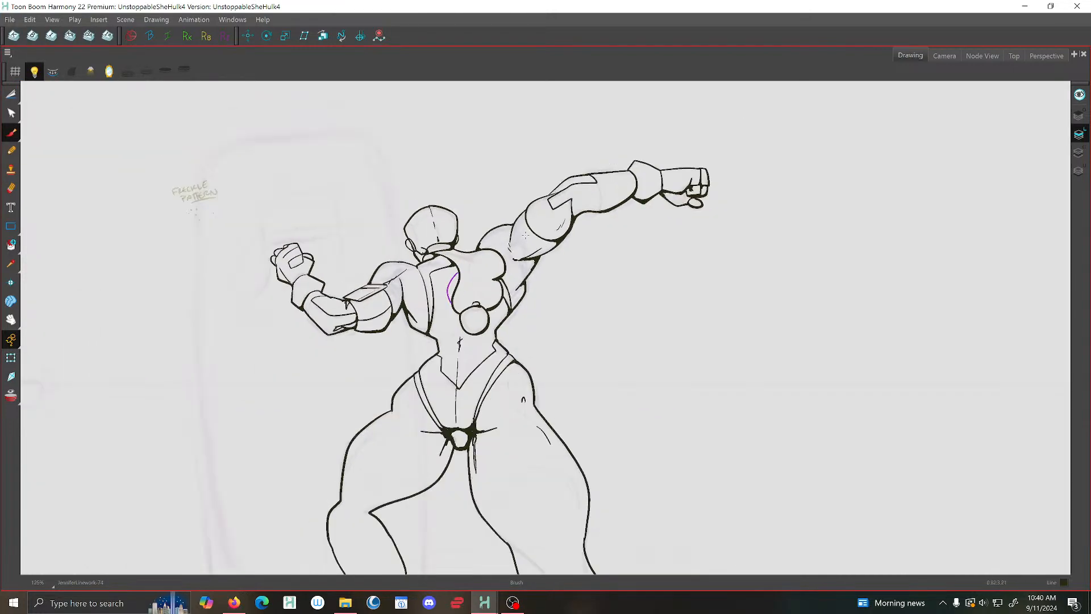
scroll(490, 209, "up", 4)
scroll(490, 210, "up", 2)
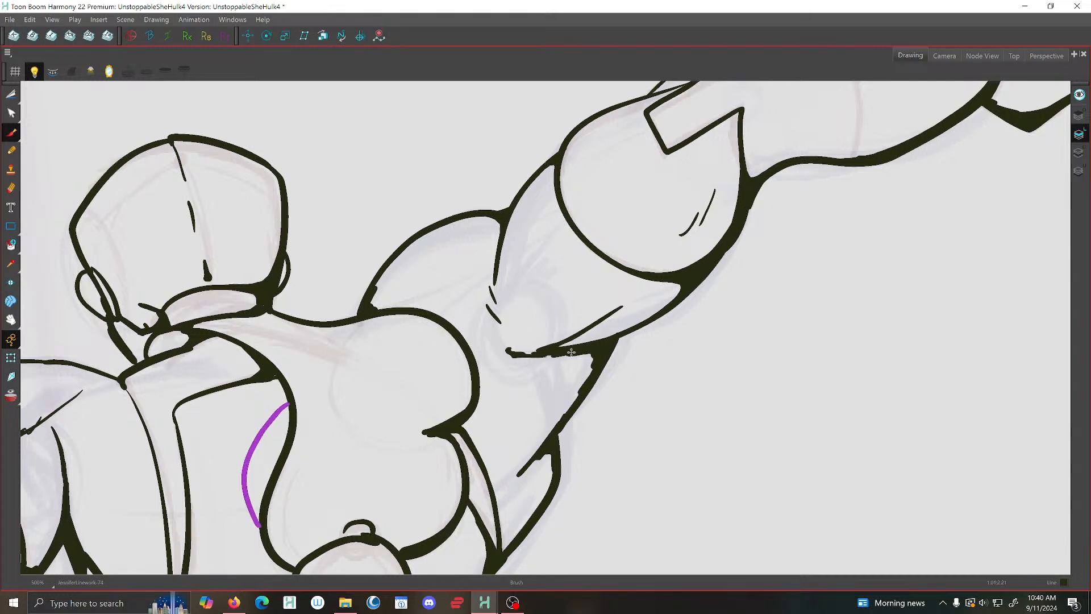
left_click_drag(538, 354, 593, 357)
left_click_drag(498, 346, 504, 361)
scroll(517, 366, "down", 2)
scroll(387, 313, "down", 3)
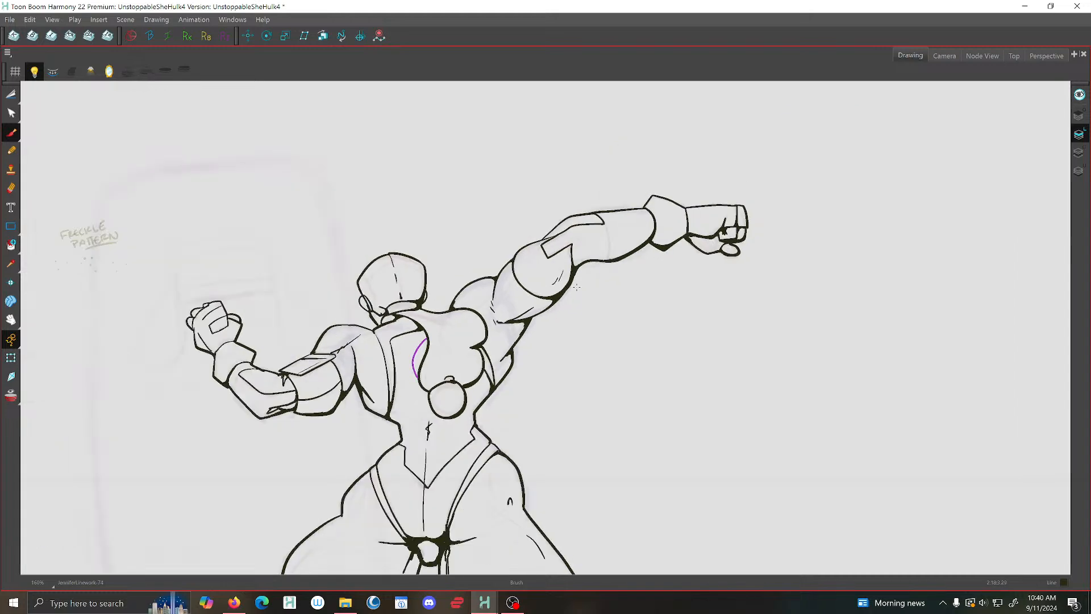
Draw a short curved crease rising from the underside of the outstretched forearm, and save the scene
scroll(604, 311, "up", 5)
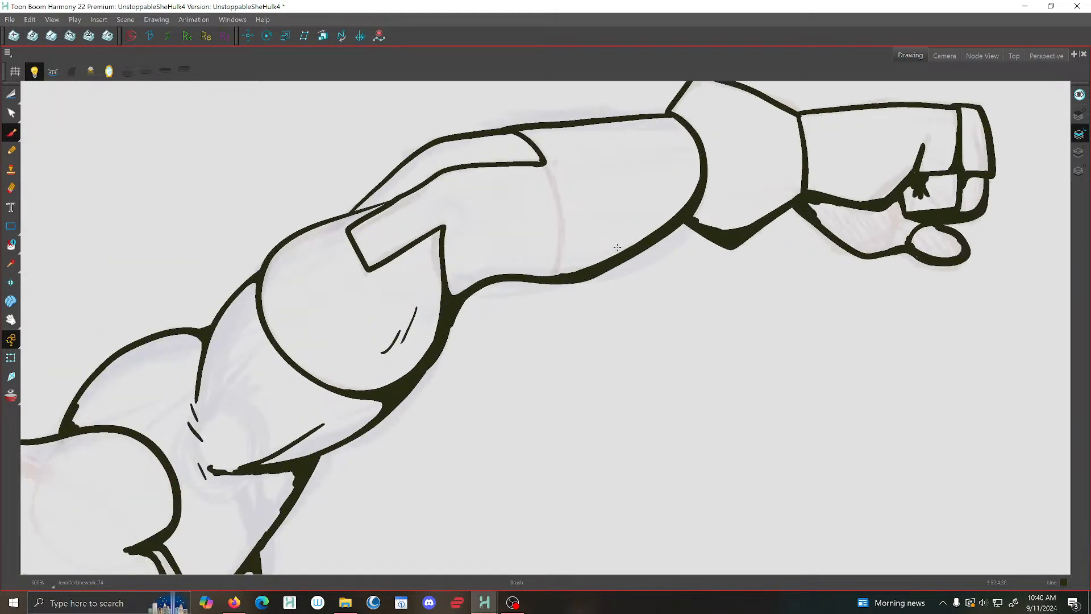
left_click_drag(615, 248, 582, 332)
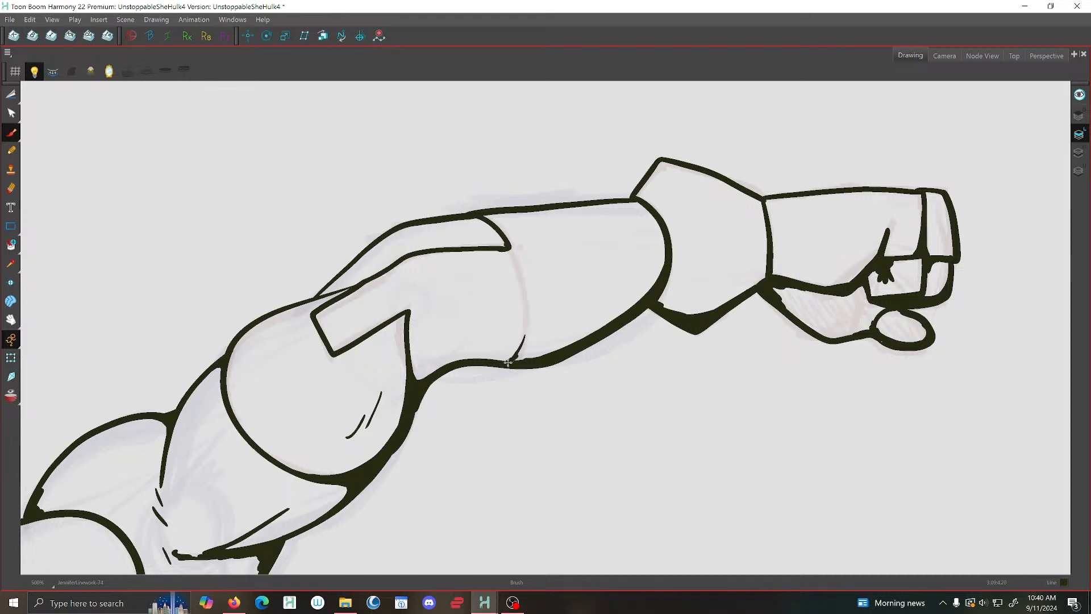
scroll(535, 322, "down", 3)
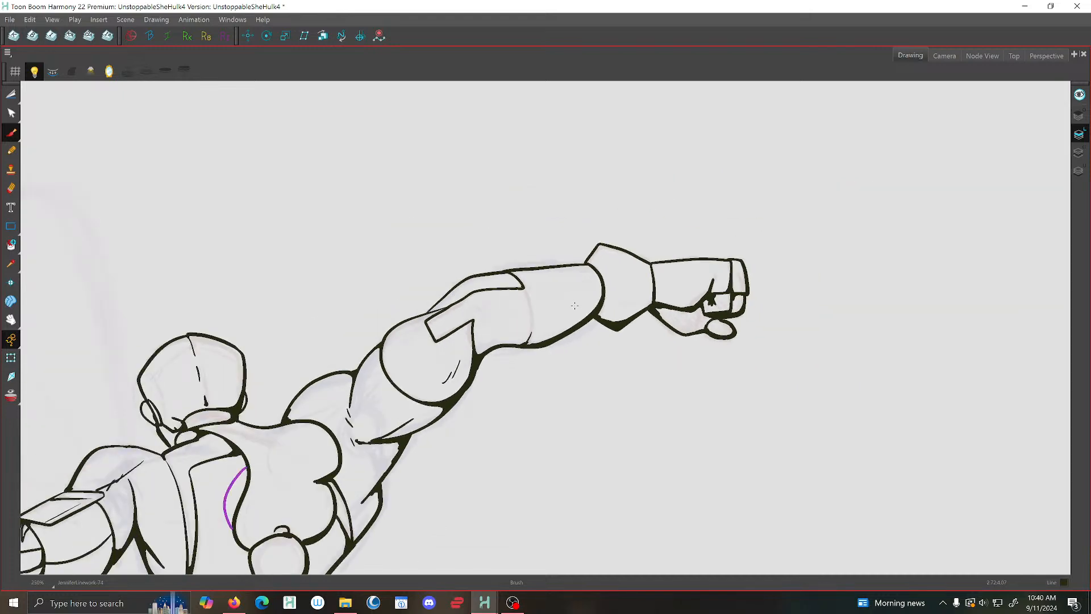
scroll(486, 347, "up", 3)
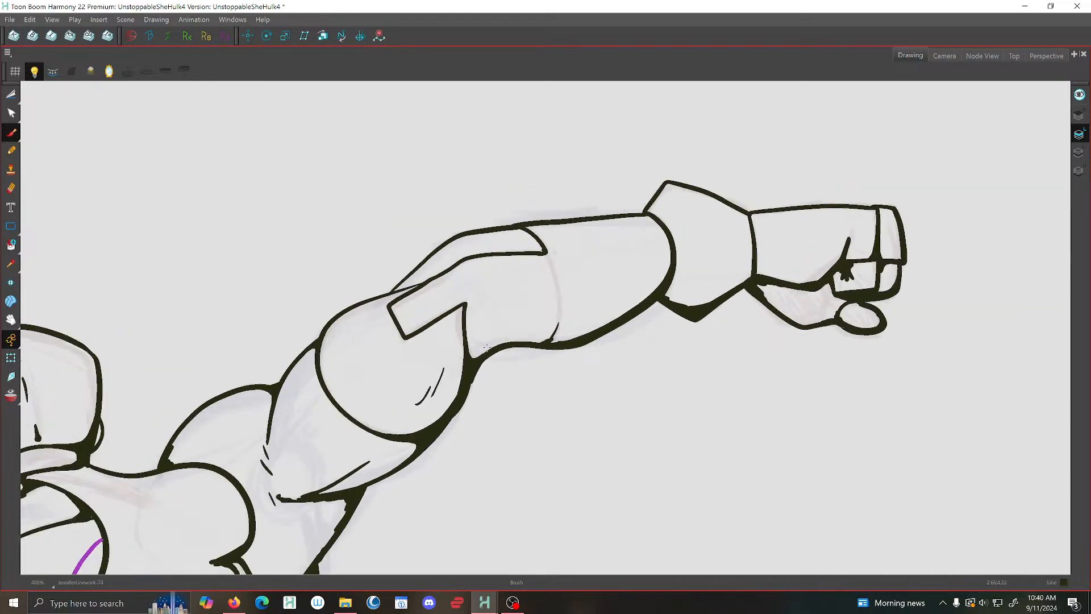
scroll(603, 313, "down", 2)
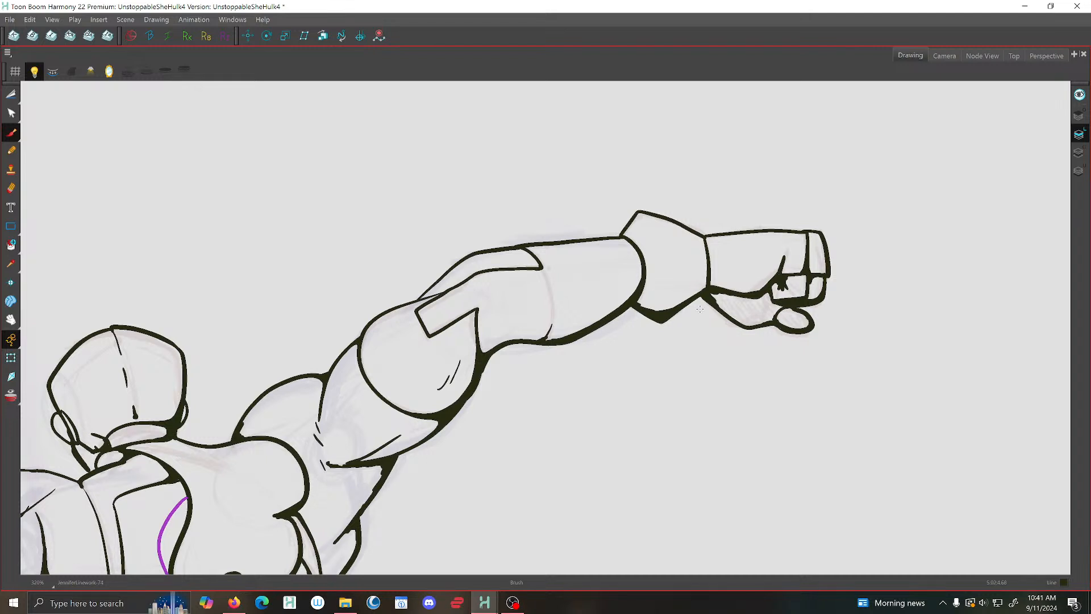
scroll(408, 190, "down", 3)
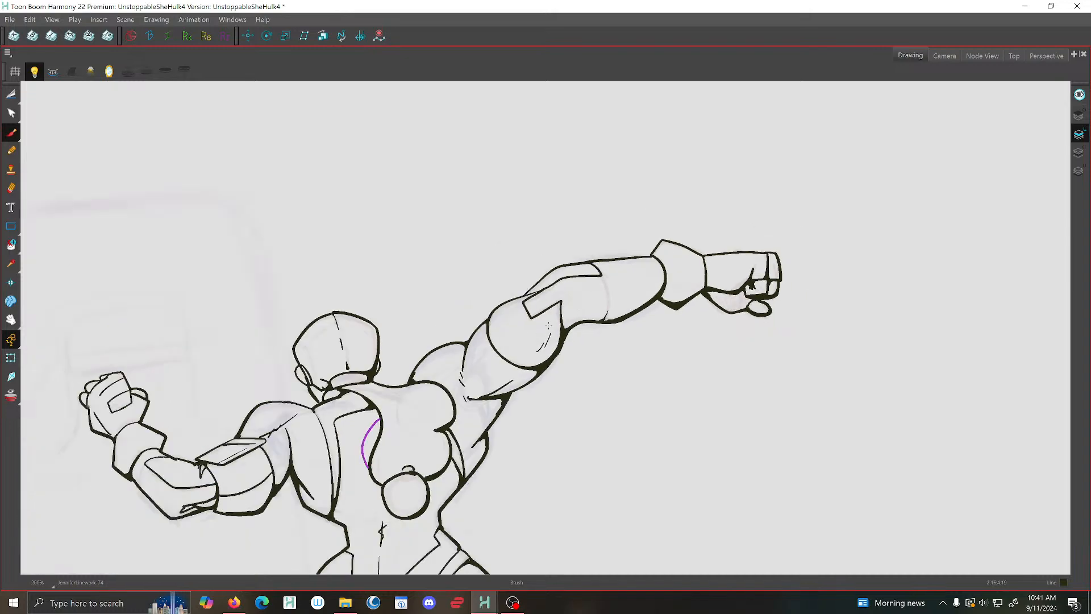
left_click(11, 19)
left_click(23, 85)
Thicken the curved end of the narrow panel on top of the outstretched forearm
scroll(482, 256, "up", 3)
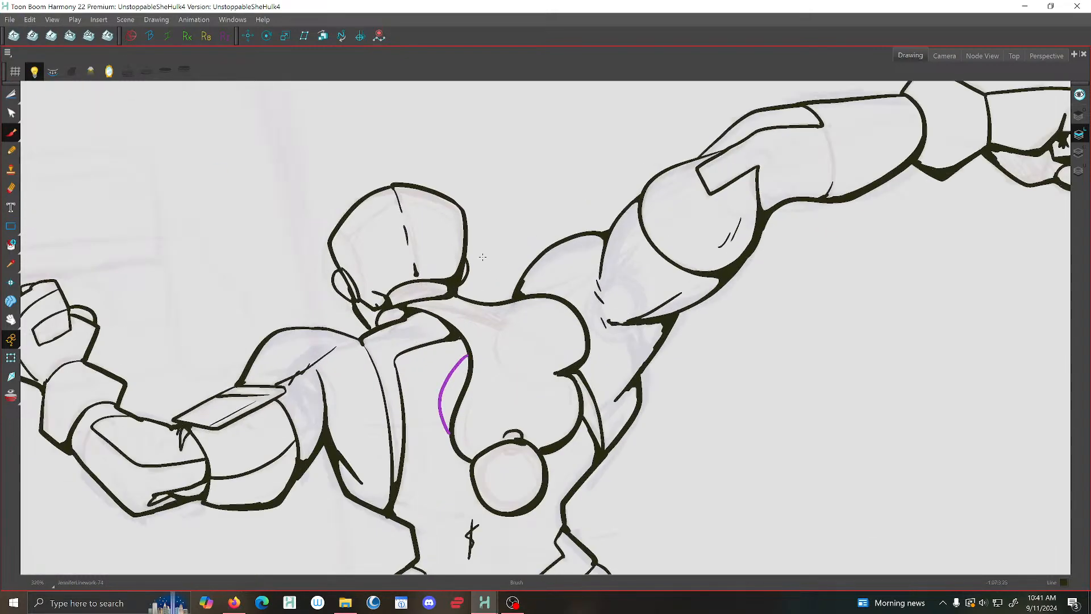
left_click_drag(591, 258, 514, 261)
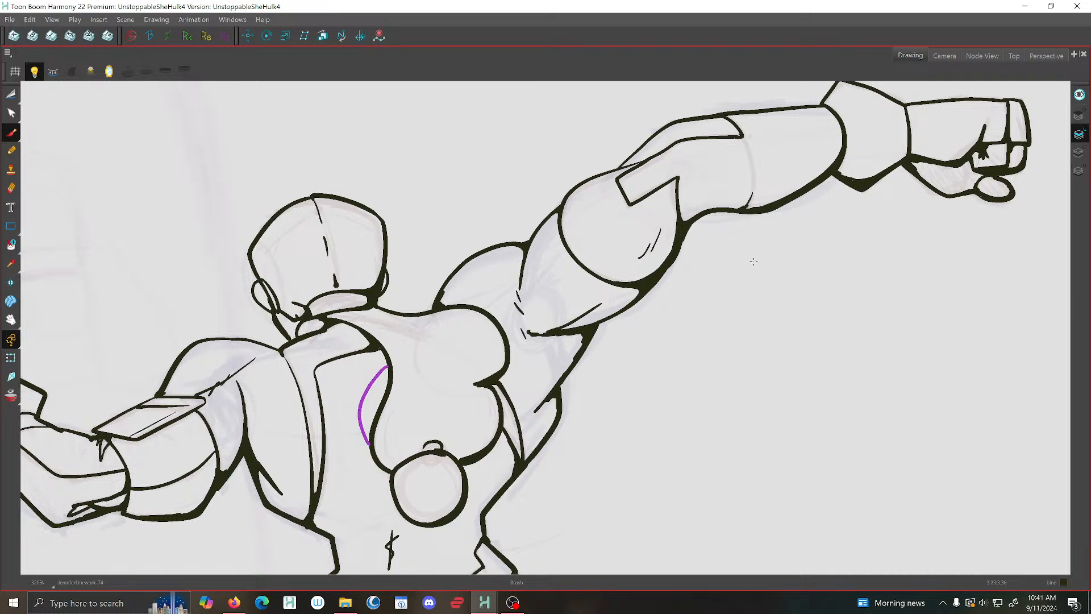
left_click_drag(794, 224, 648, 263)
scroll(647, 263, "up", 2)
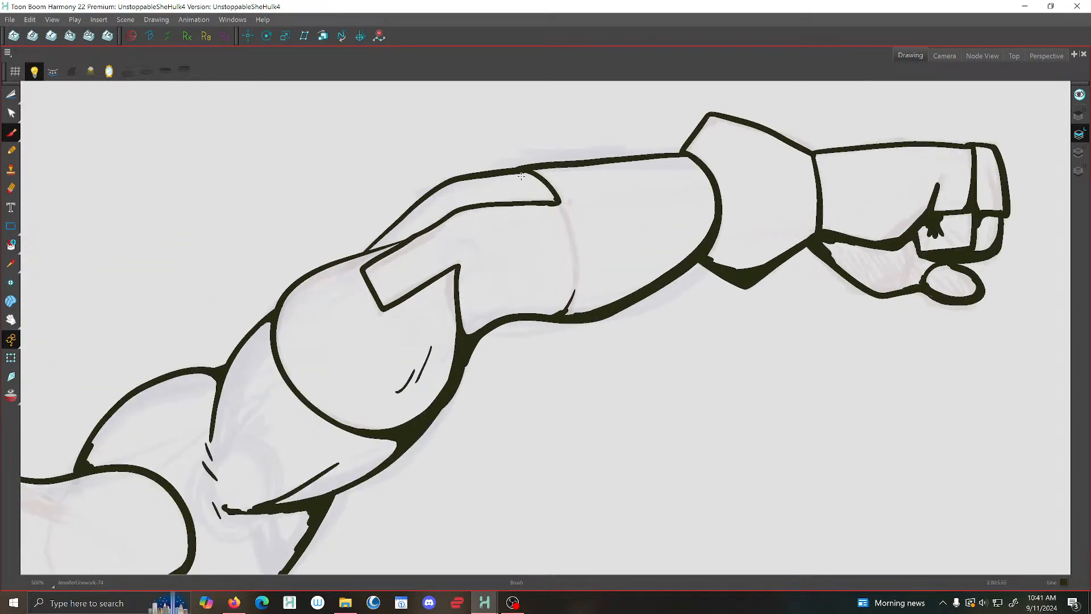
mouse_move(509, 170)
left_mouse_down()
mouse_move(536, 175)
mouse_move(505, 172)
mouse_move(558, 196)
left_mouse_up()
scroll(558, 196, "down", 2)
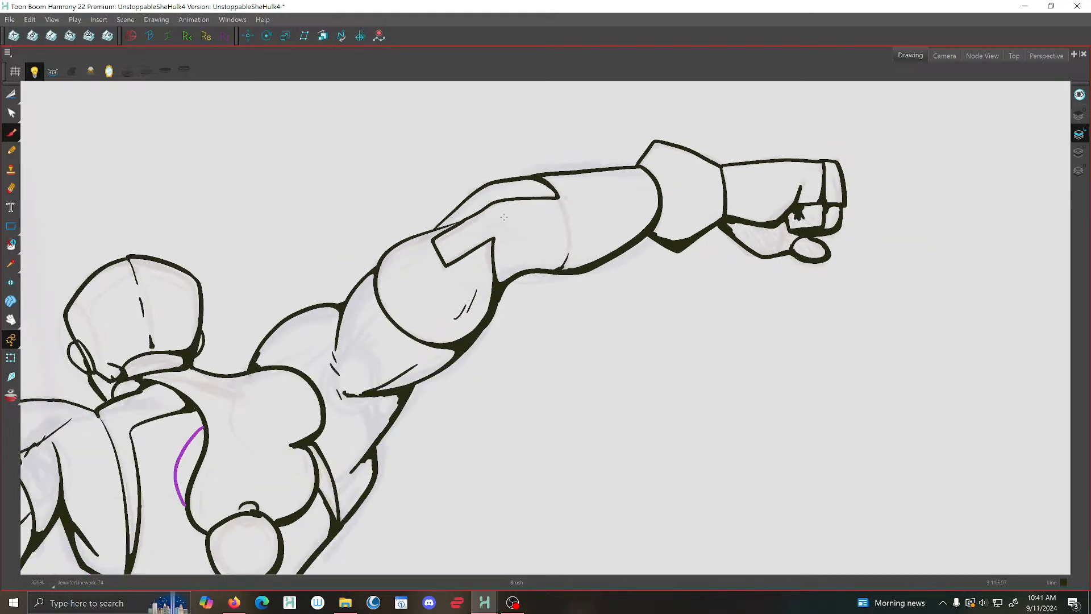
Draw a short diagonal crease from the angular elbow panel into the outstretched forearm
scroll(449, 232, "up", 1)
scroll(534, 210, "down", 3)
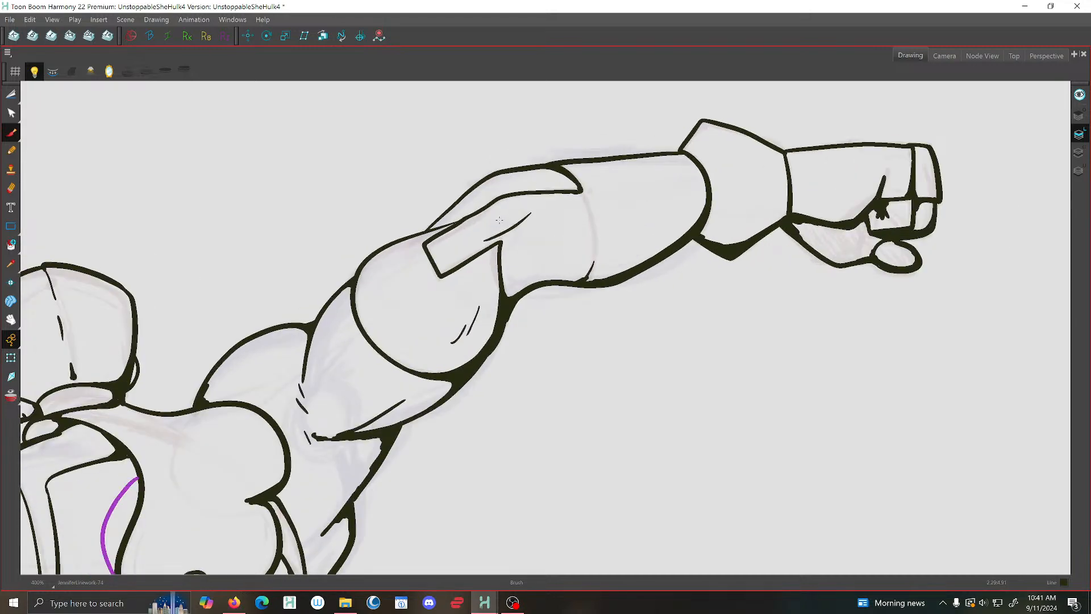
scroll(506, 254, "up", 2)
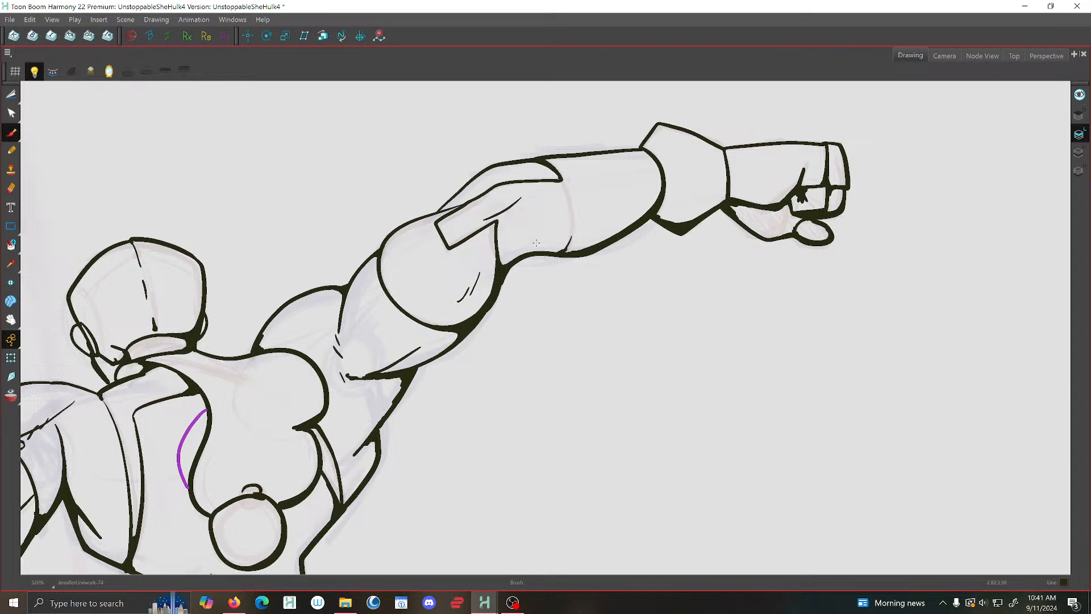
scroll(703, 227, "up", 1)
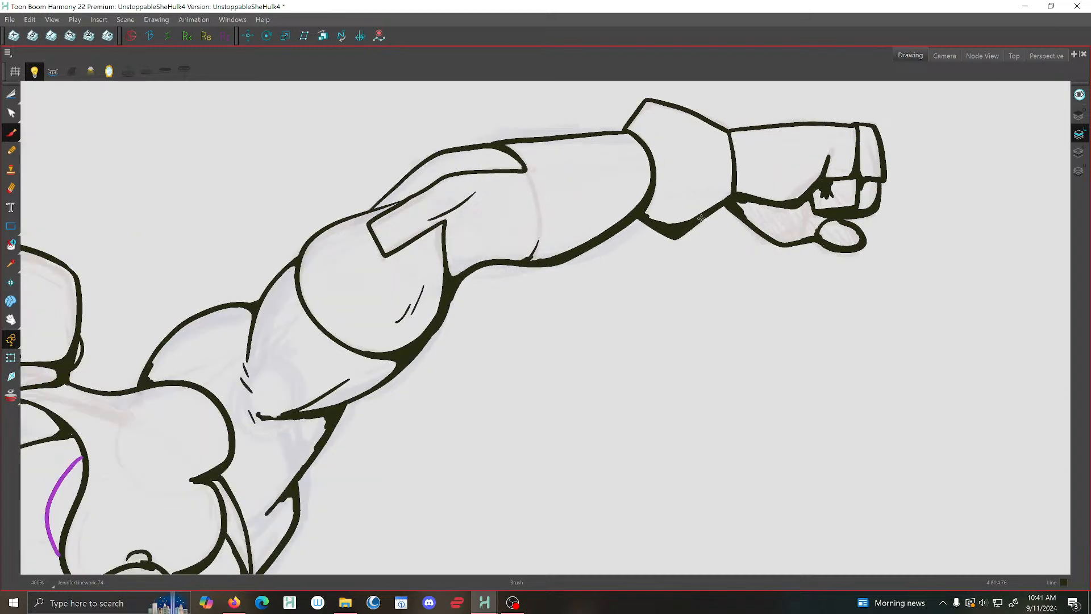
Thicken the line junction between the clenched fingers of the outstretched fist, and save the scene
scroll(703, 227, "up", 2)
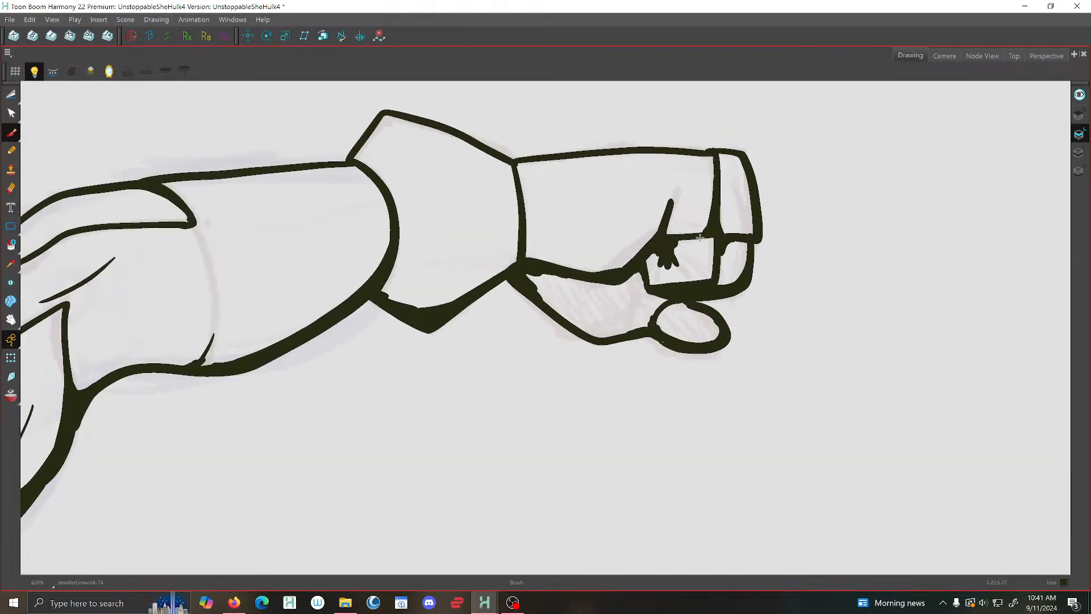
mouse_move(700, 237)
left_mouse_down()
mouse_move(711, 239)
mouse_move(714, 262)
left_mouse_up()
scroll(568, 277, "down", 6)
left_click_drag(376, 297, 685, 194)
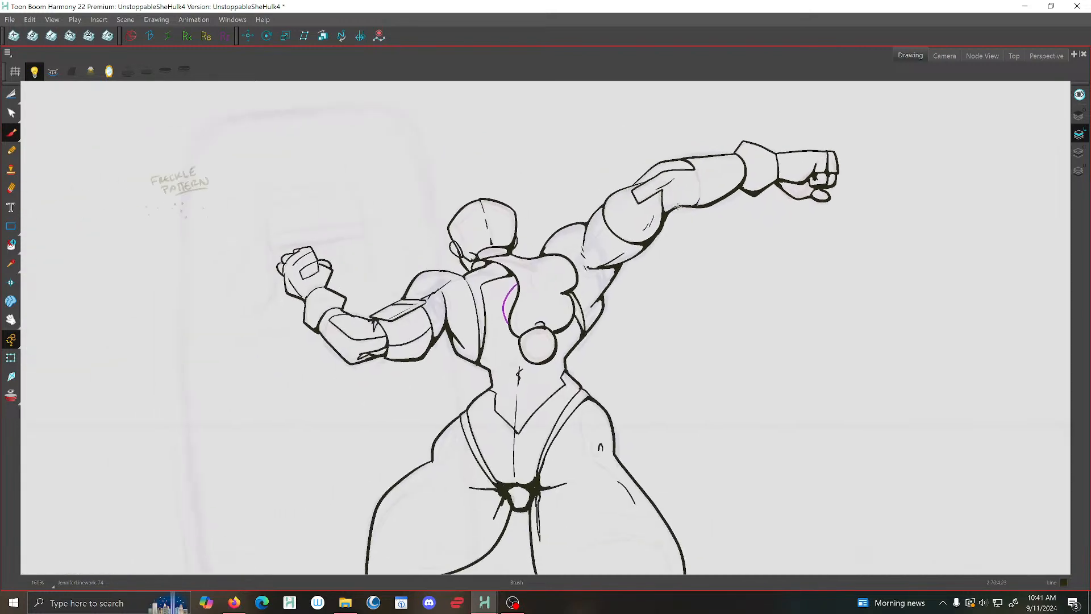
left_click(9, 20)
left_click(27, 88)
Examine the linework of the torso, chest and outstretched arm's armpit for weak or missing lines
scroll(600, 279, "up", 1)
scroll(627, 280, "up", 1)
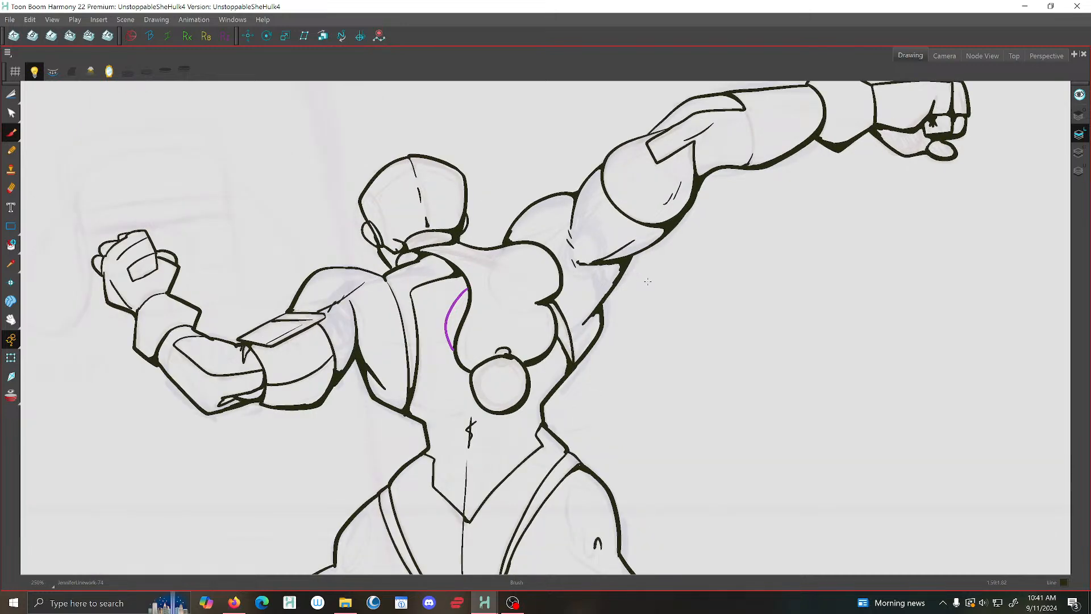
scroll(648, 281, "up", 1)
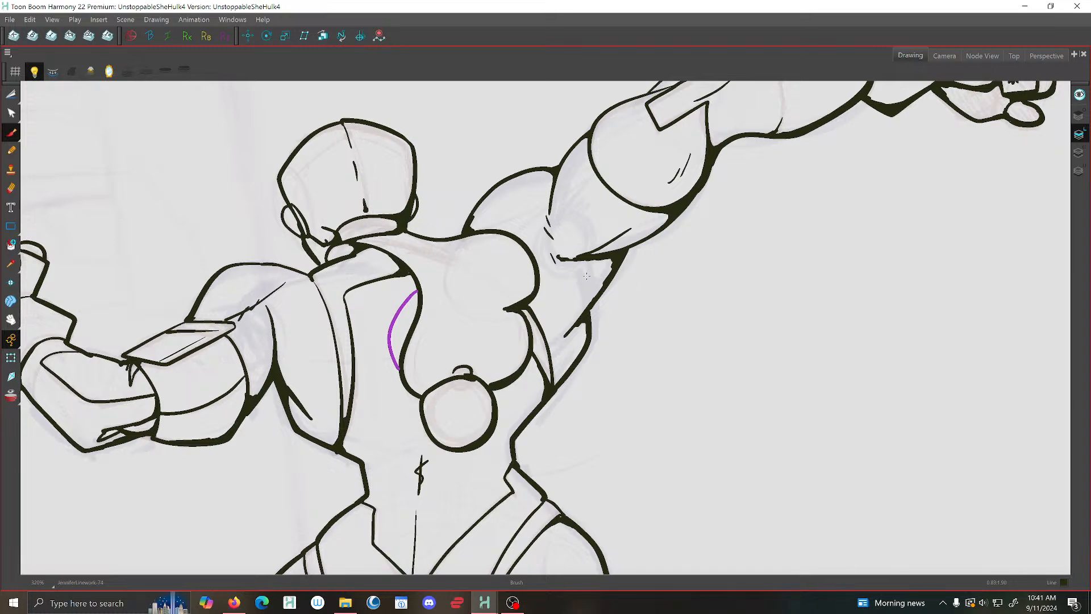
scroll(537, 274, "down", 1)
scroll(404, 267, "down", 1)
scroll(451, 323, "up", 2)
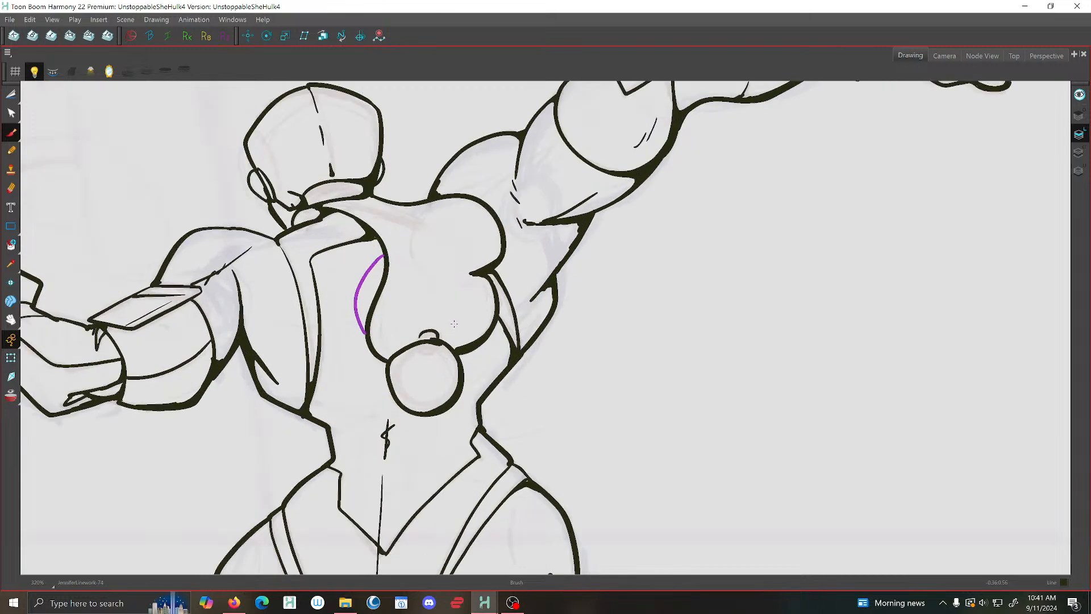
scroll(455, 327, "up", 1)
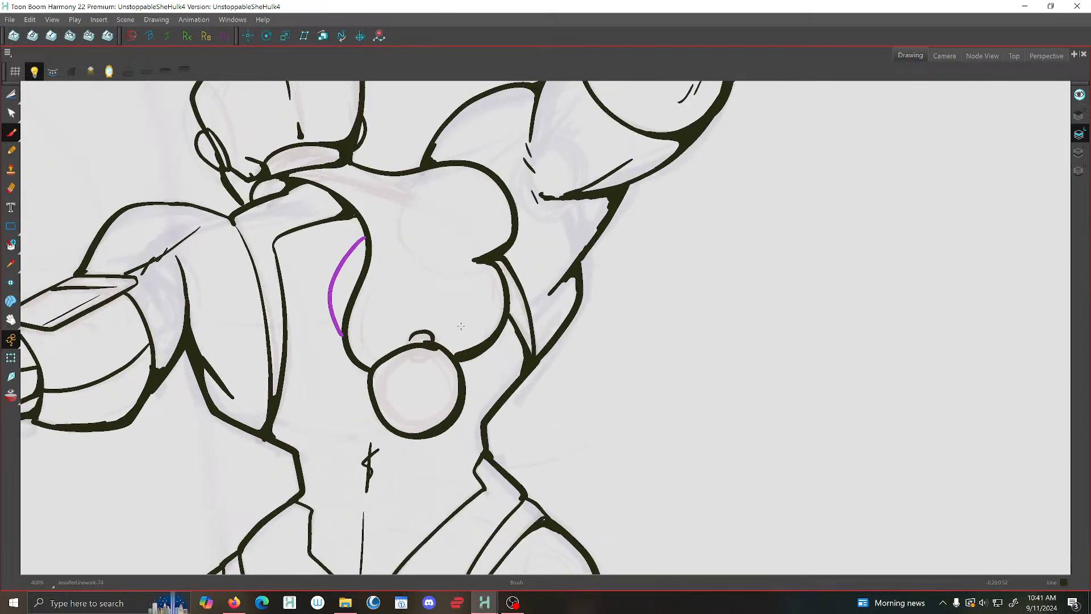
scroll(461, 326, "down", 1)
left_click_drag(476, 324, 563, 309)
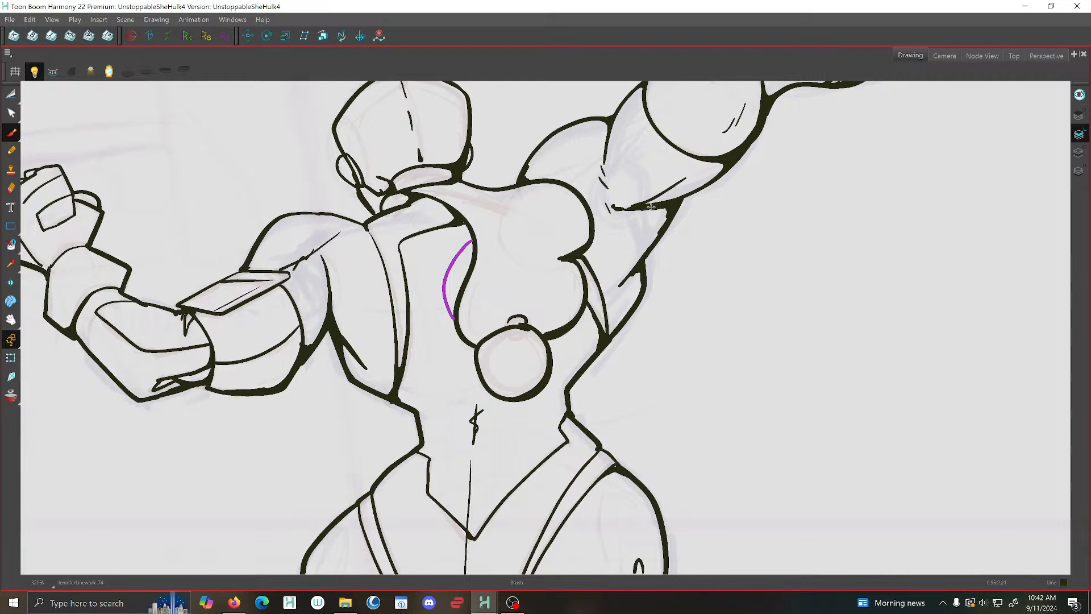
scroll(659, 210, "down", 1)
left_click_drag(684, 215, 600, 244)
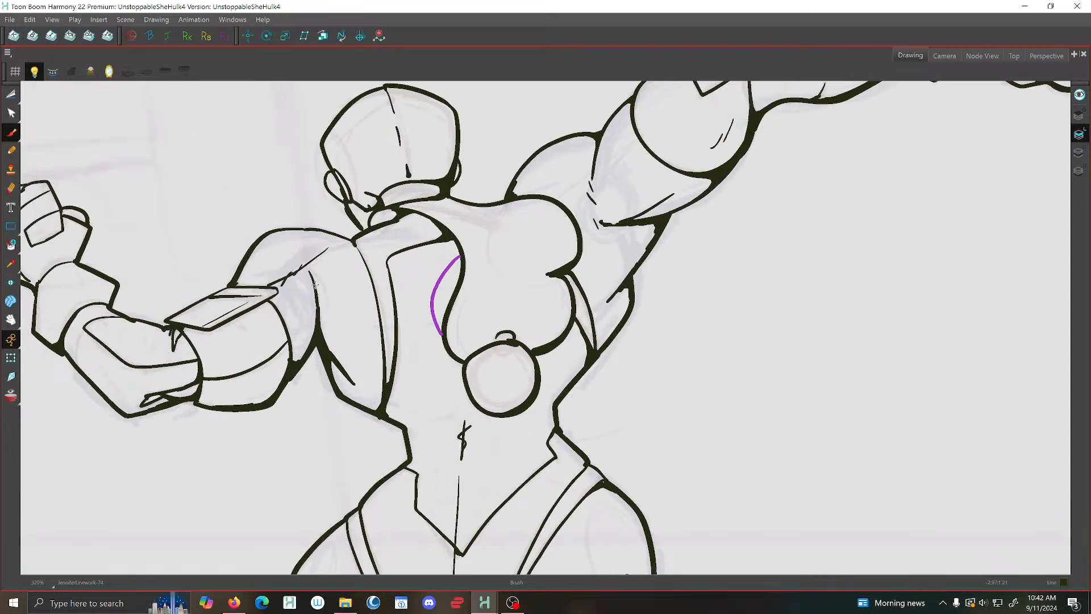
Draw two short horizontal creases across the navel mark on the abdomen, and save the scene
left_click_drag(316, 284, 507, 175)
scroll(504, 190, "up", 1)
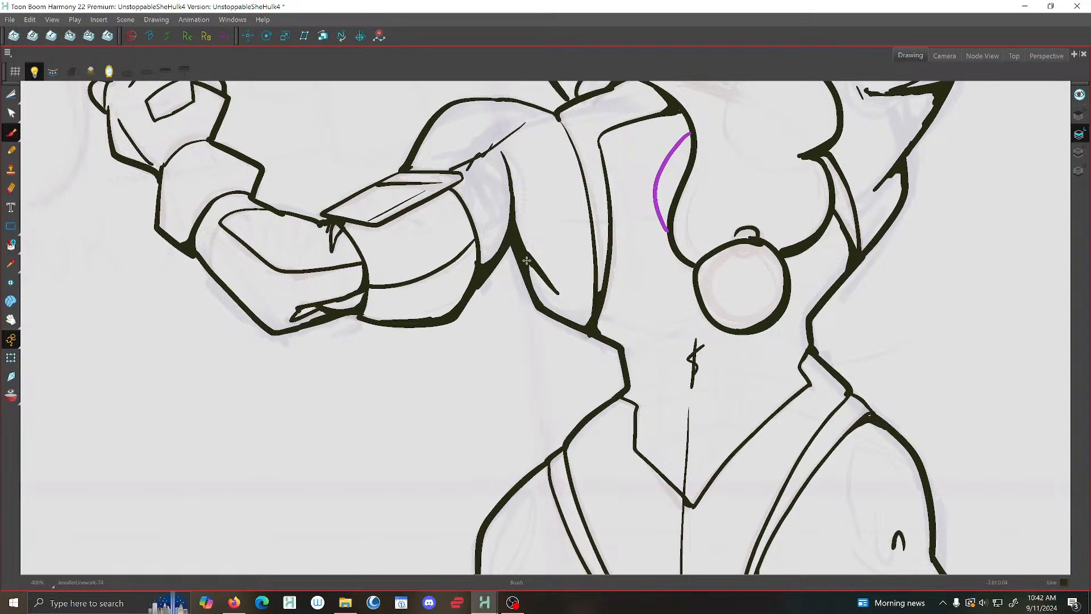
left_click_drag(529, 263, 515, 234)
mouse_move(664, 351)
left_mouse_down()
mouse_move(726, 344)
mouse_move(668, 373)
left_mouse_up()
scroll(59, 530, "down", 3)
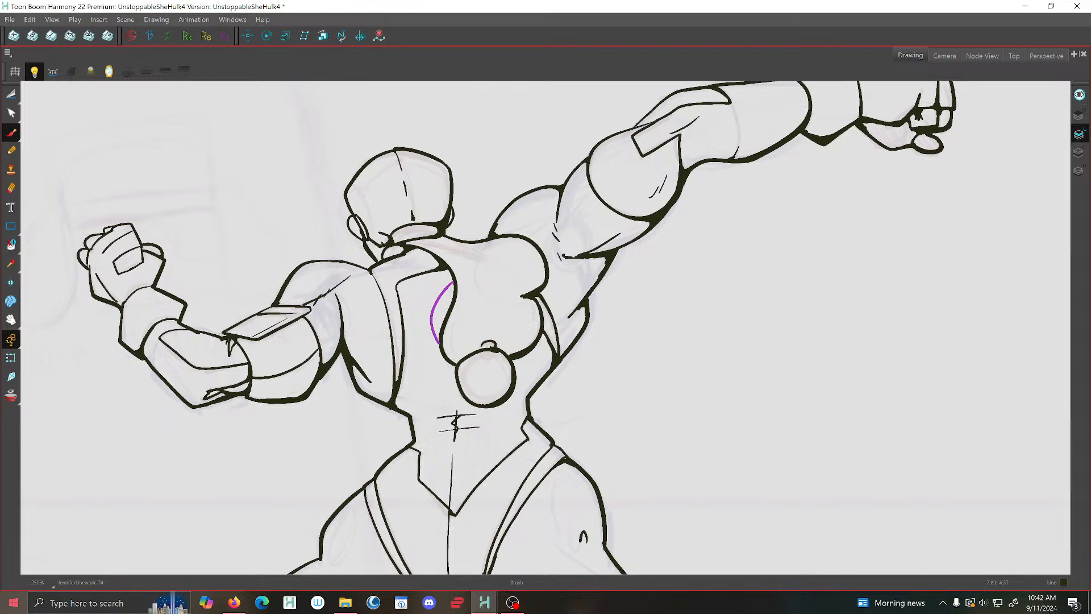
left_click(9, 20)
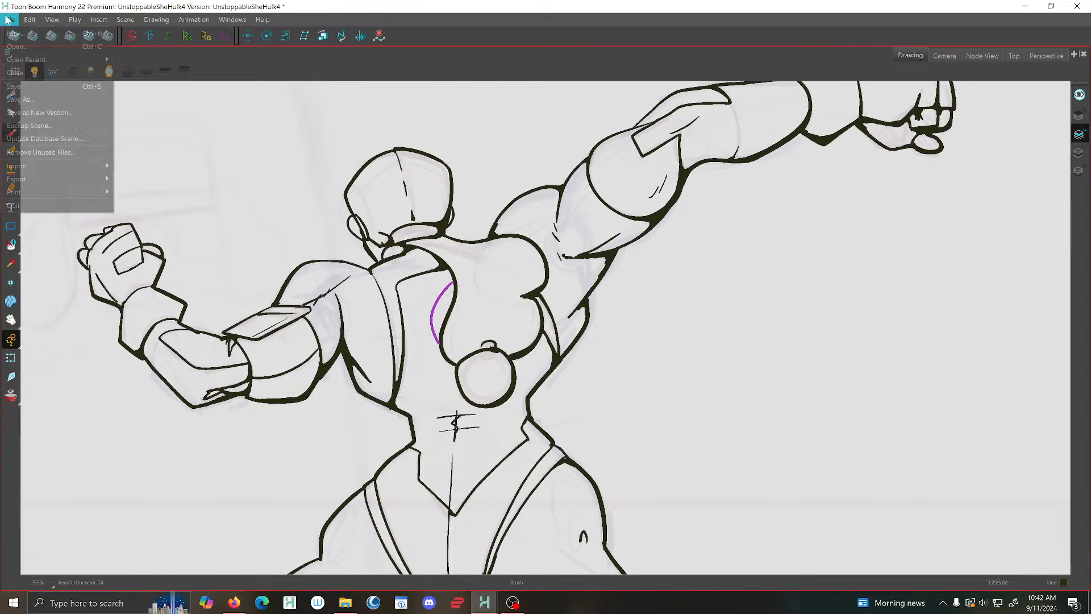
left_click(22, 86)
Thicken the armpit contour where the underside of the bent arm meets the torso, and save the scene
scroll(351, 260, "up", 2)
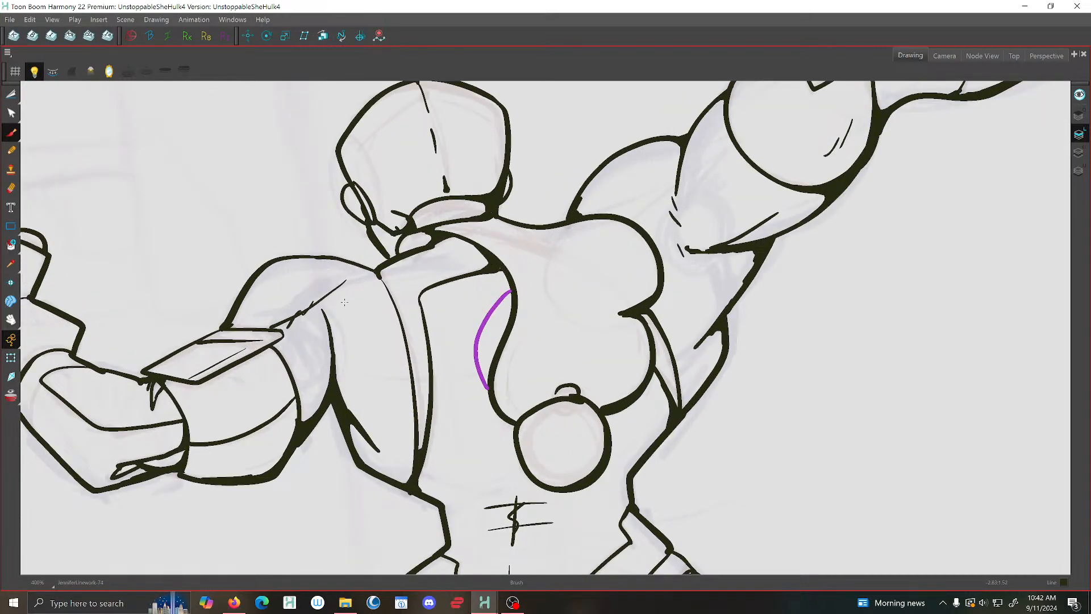
left_click_drag(345, 302, 421, 219)
scroll(411, 272, "up", 1)
mouse_move(409, 265)
left_mouse_down()
mouse_move(420, 326)
mouse_move(368, 341)
mouse_move(377, 347)
left_mouse_up()
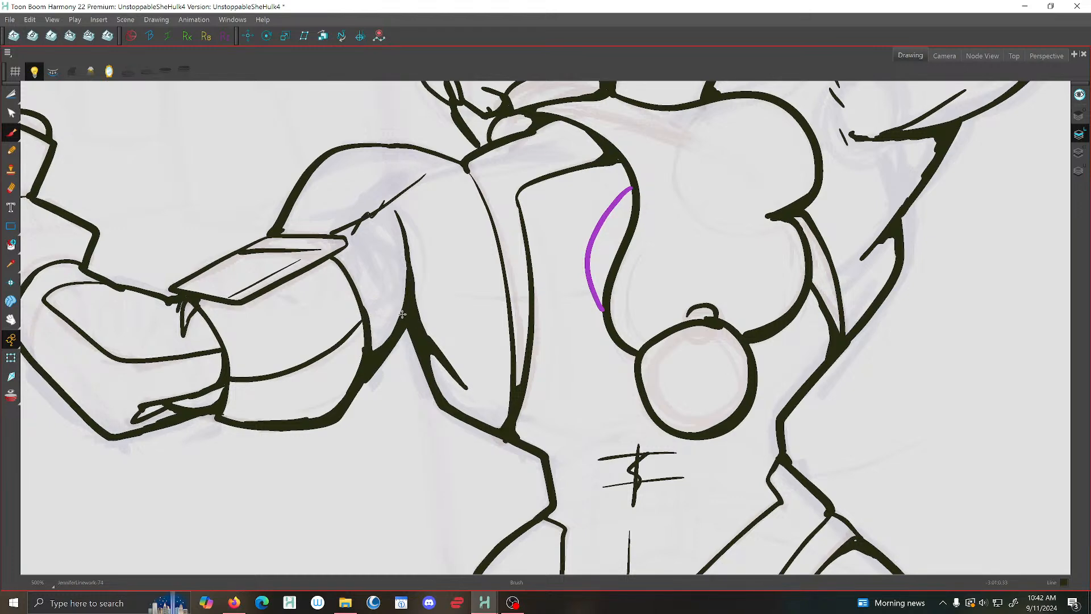
scroll(641, 273, "down", 2)
left_click_drag(666, 267, 570, 253)
scroll(560, 245, "down", 1)
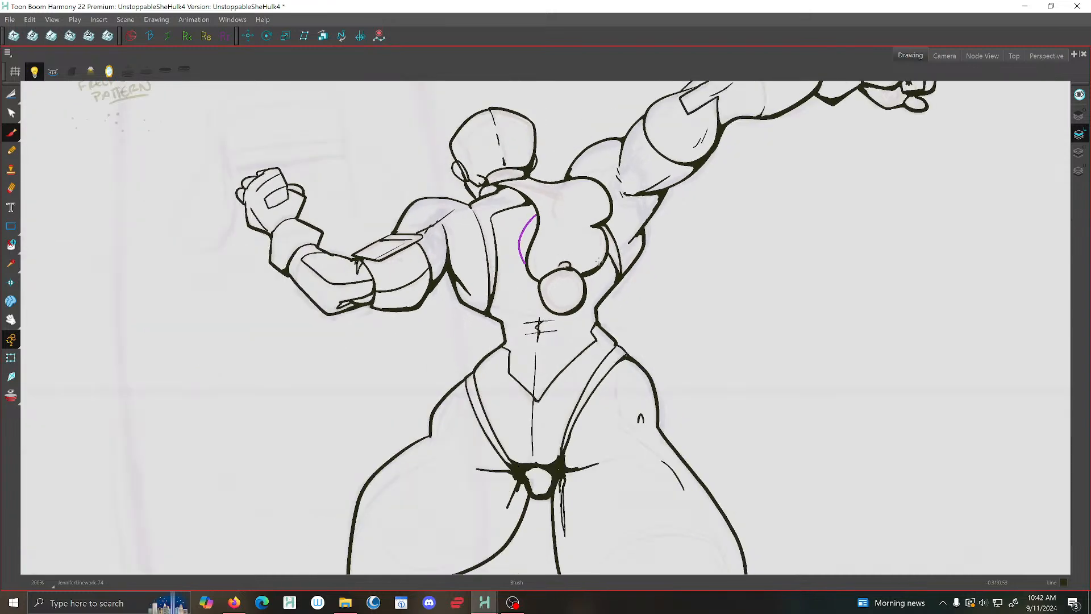
scroll(625, 263, "up", 2)
scroll(668, 201, "down", 2)
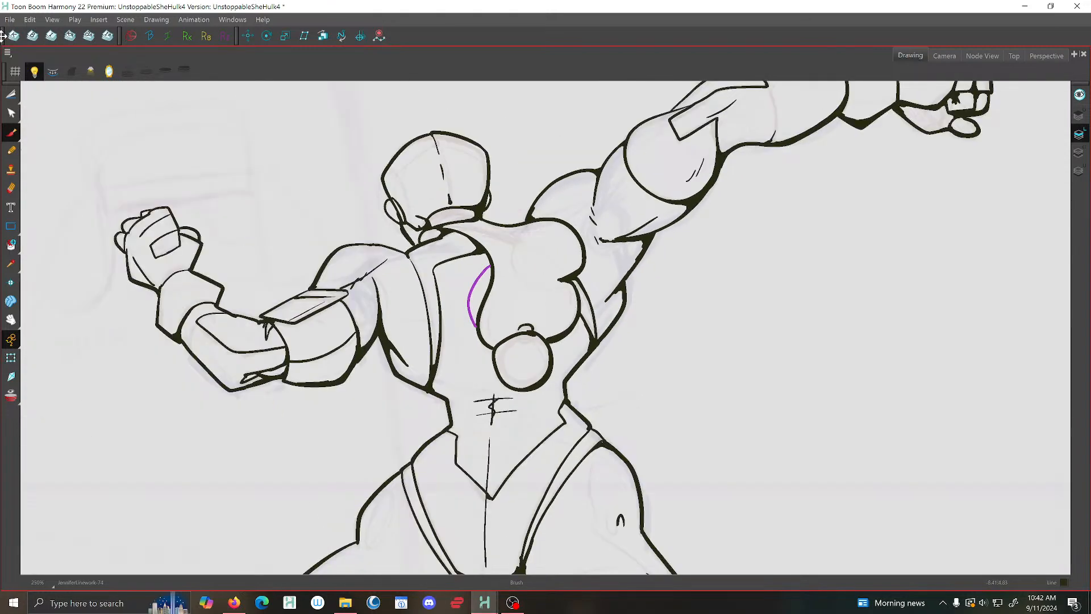
left_click(10, 20)
left_click(23, 87)
Thicken the outer hip contour and its junctions with the two leotard edge lines, and save the scene
scroll(631, 256, "up", 2)
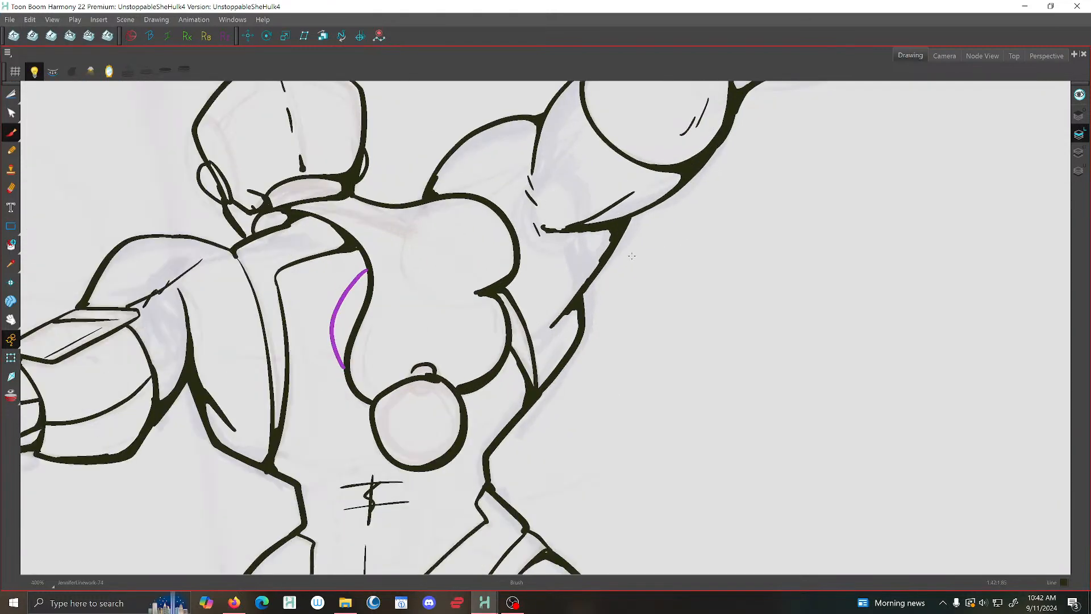
scroll(499, 263, "down", 3)
scroll(570, 265, "up", 1)
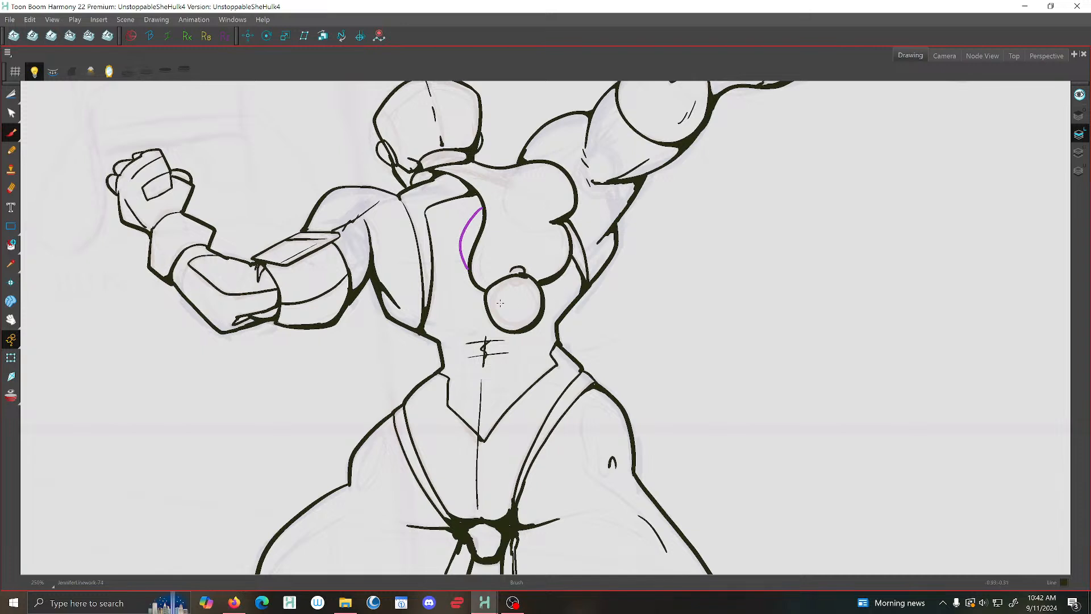
scroll(500, 302, "up", 2)
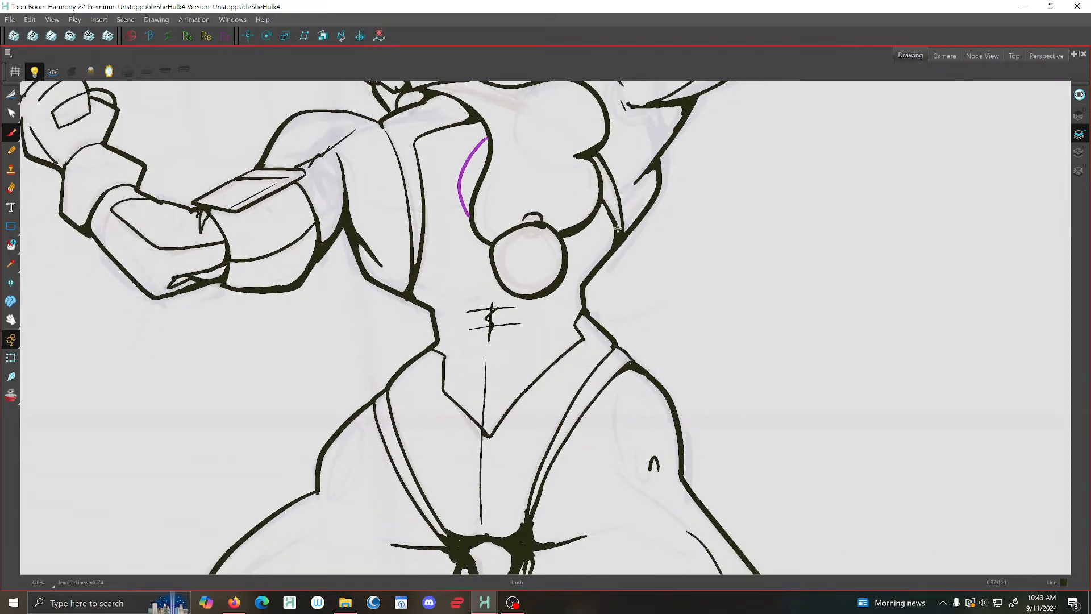
scroll(618, 332, "up", 2)
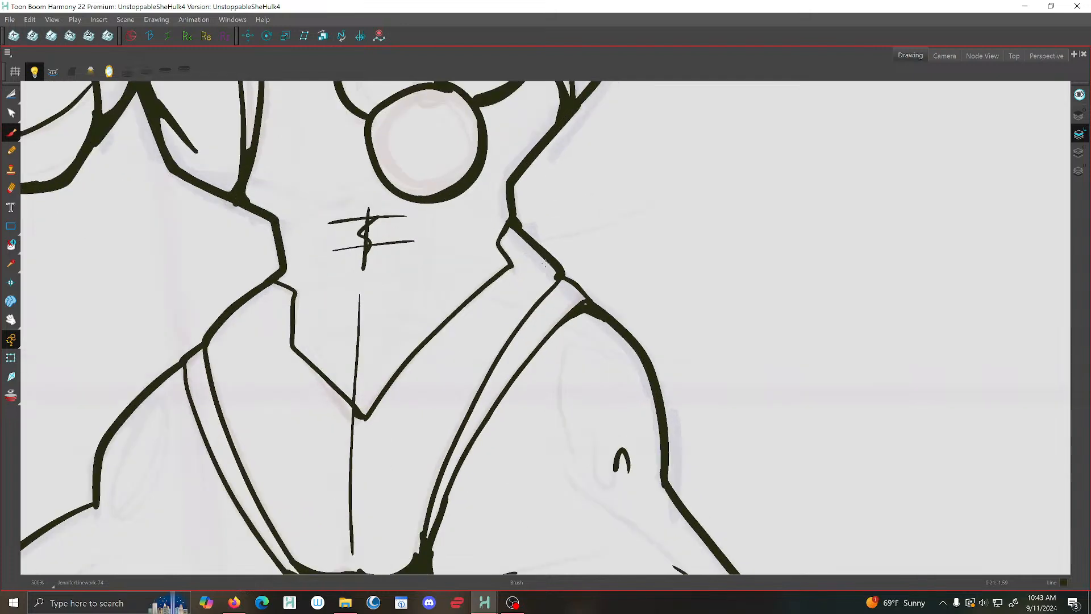
mouse_move(551, 262)
left_mouse_down()
mouse_move(516, 331)
mouse_move(558, 283)
mouse_move(586, 301)
mouse_move(574, 311)
mouse_move(578, 290)
mouse_move(533, 352)
mouse_move(581, 307)
mouse_move(533, 354)
mouse_move(603, 316)
left_mouse_up()
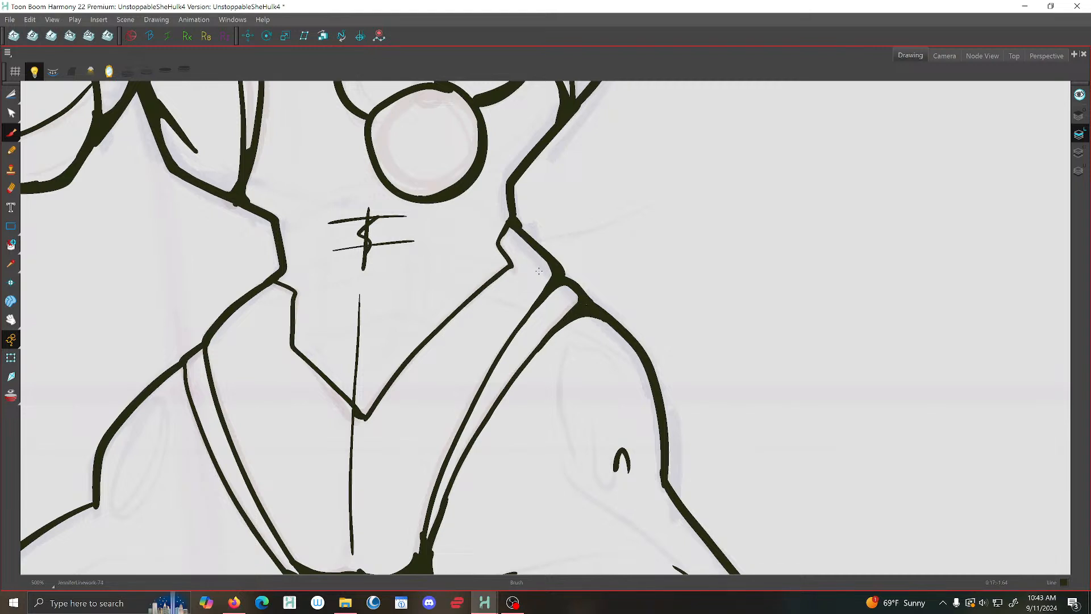
scroll(335, 264, "down", 2)
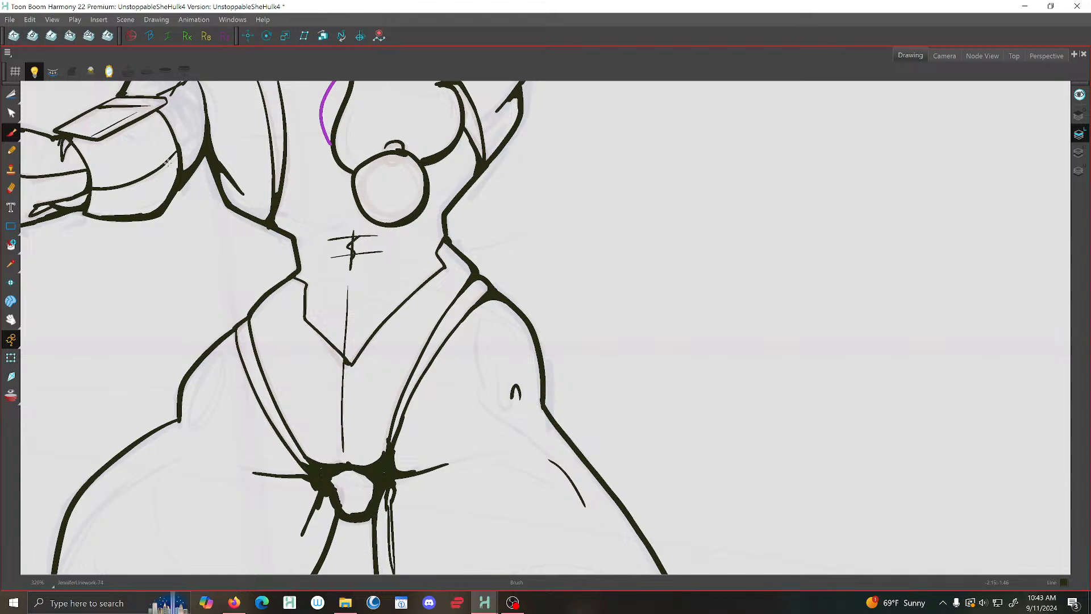
key("alt+f")
key("Escape")
Review the linework of the whole figure on this drawing, from the fists down to the legs
left_click_drag(408, 220, 584, 248)
scroll(584, 248, "down", 1)
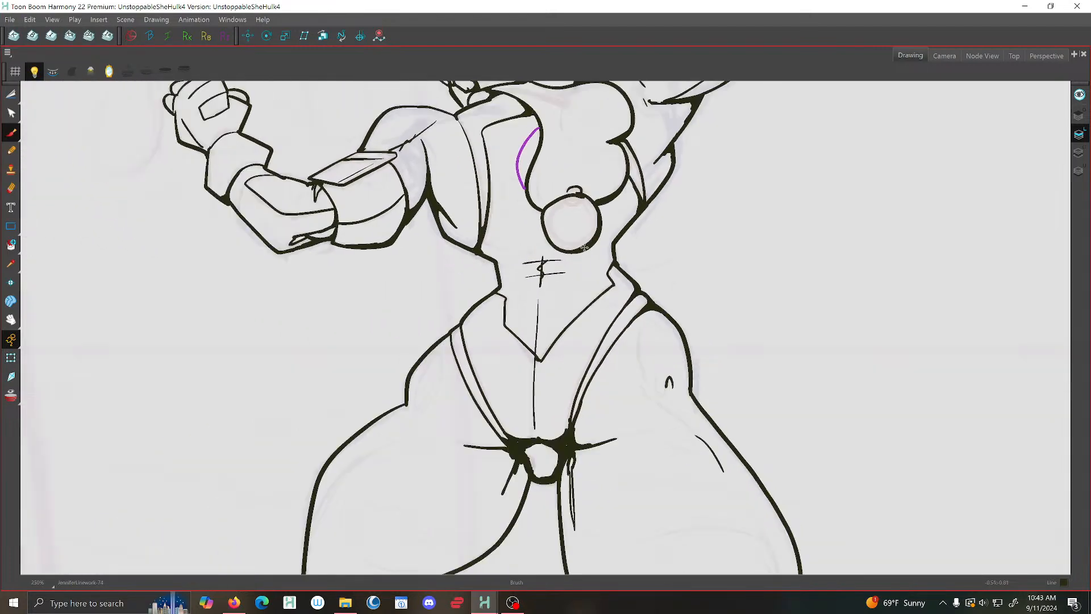
left_click_drag(651, 211, 547, 363)
left_click_drag(699, 223, 647, 268)
scroll(647, 268, "down", 1)
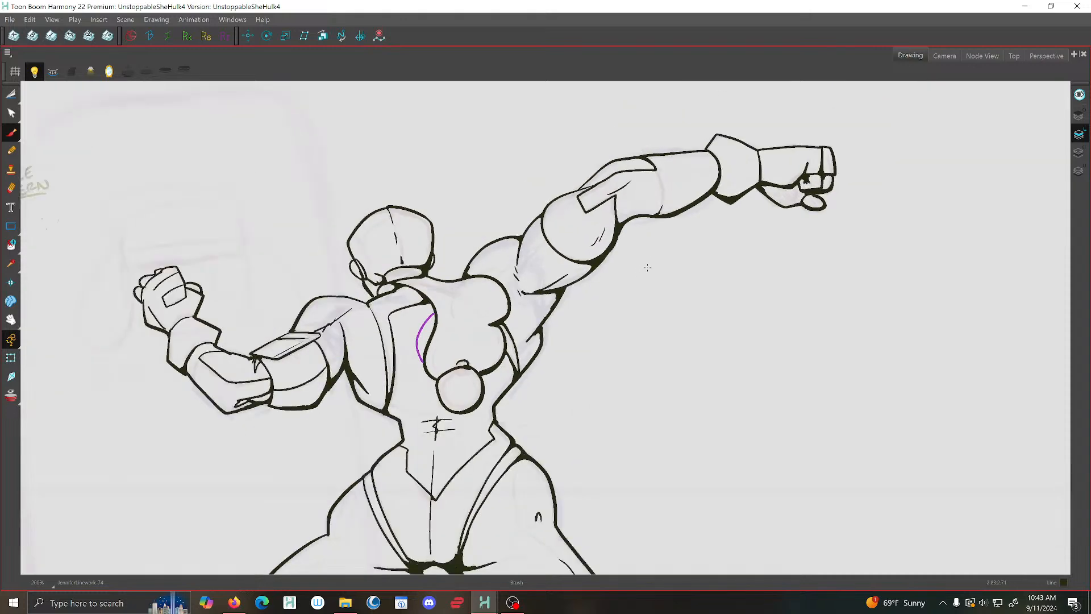
scroll(647, 267, "down", 1)
left_click_drag(565, 313, 604, 208)
scroll(604, 207, "down", 1)
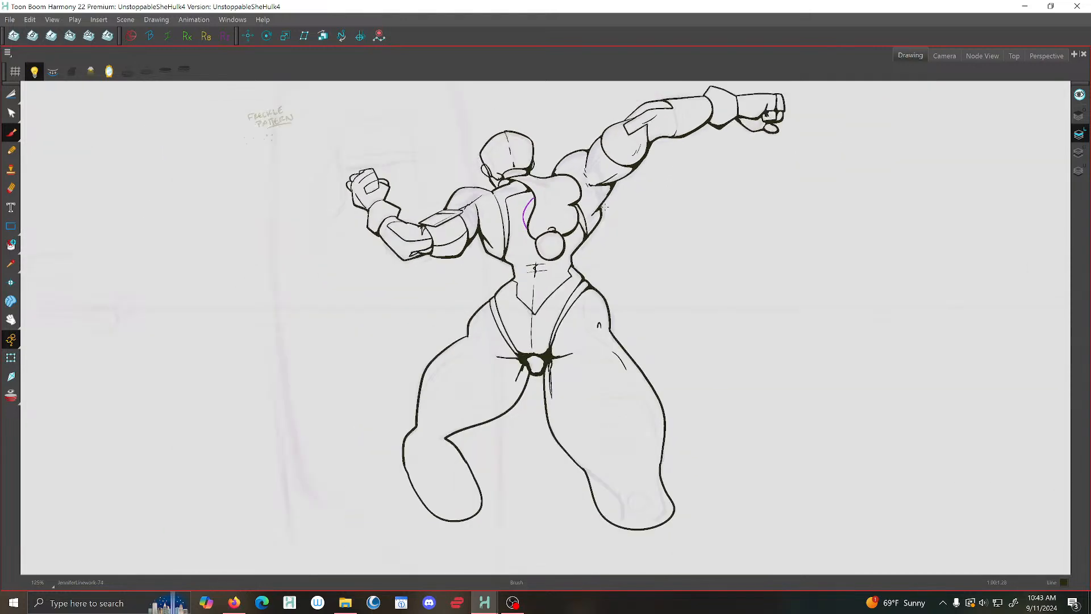
Flip between the neighbouring linework drawings and stop on JenniferLinework-72
key("f")
key("f")
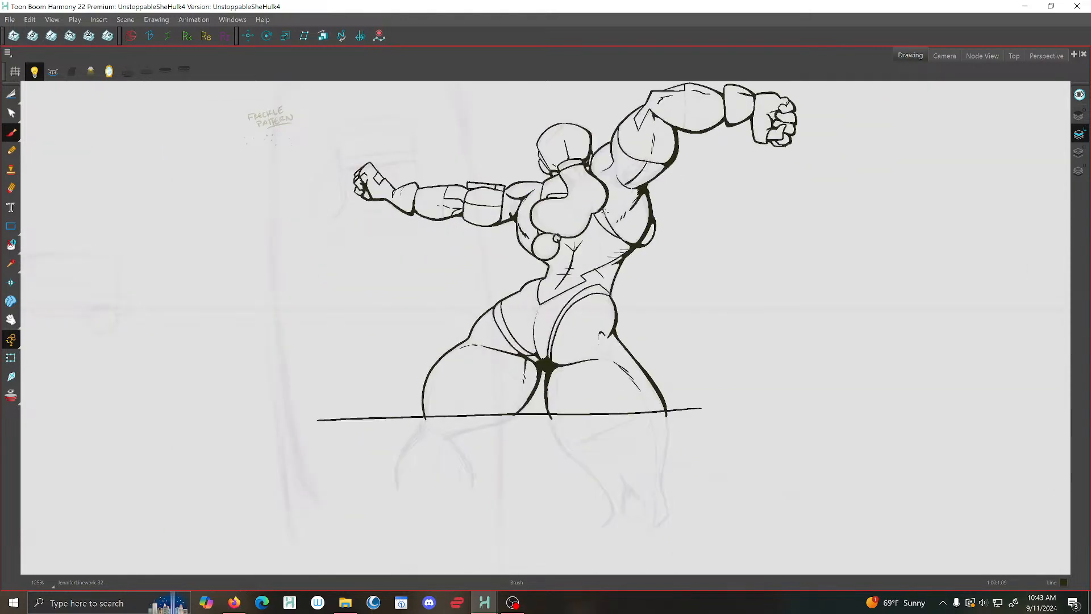
key("g")
key("f")
key("g")
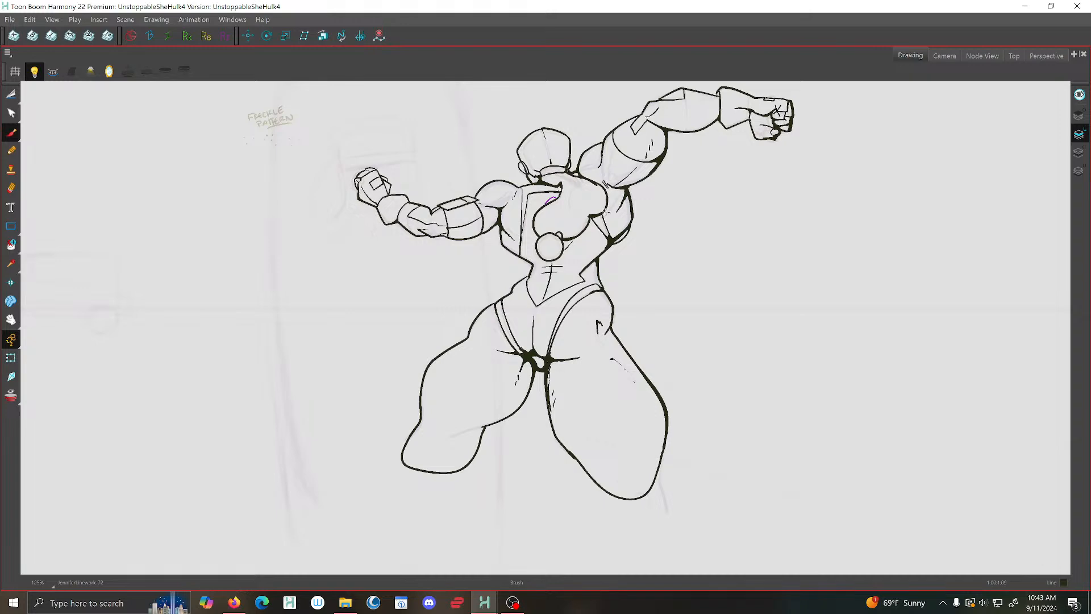
Thicken the side contour of the torso below the outstretched arm's armpit, and save the scene
scroll(639, 201, "up", 5)
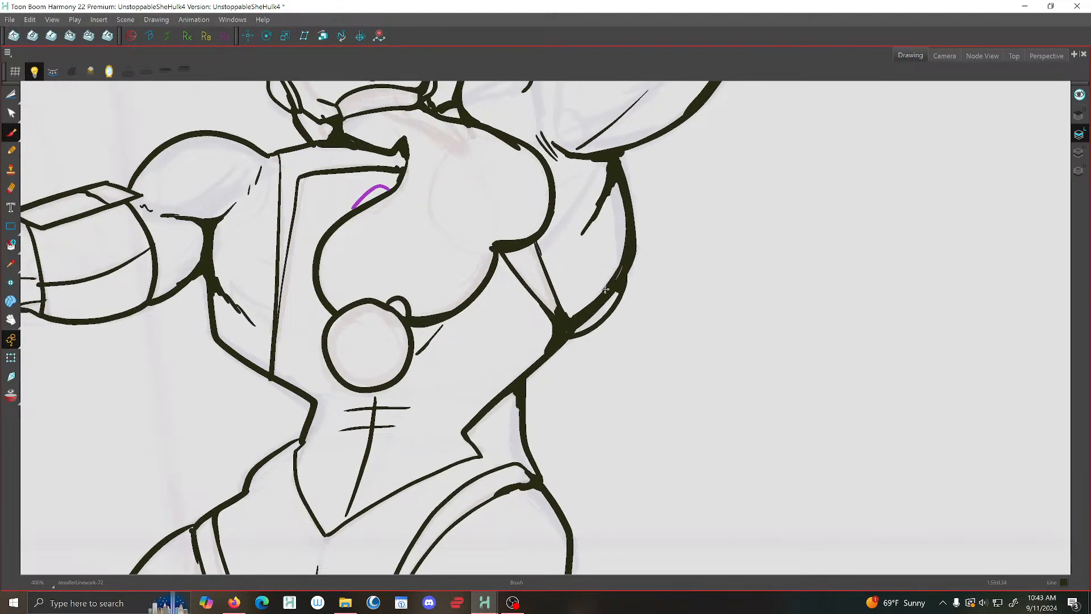
scroll(619, 275, "down", 1)
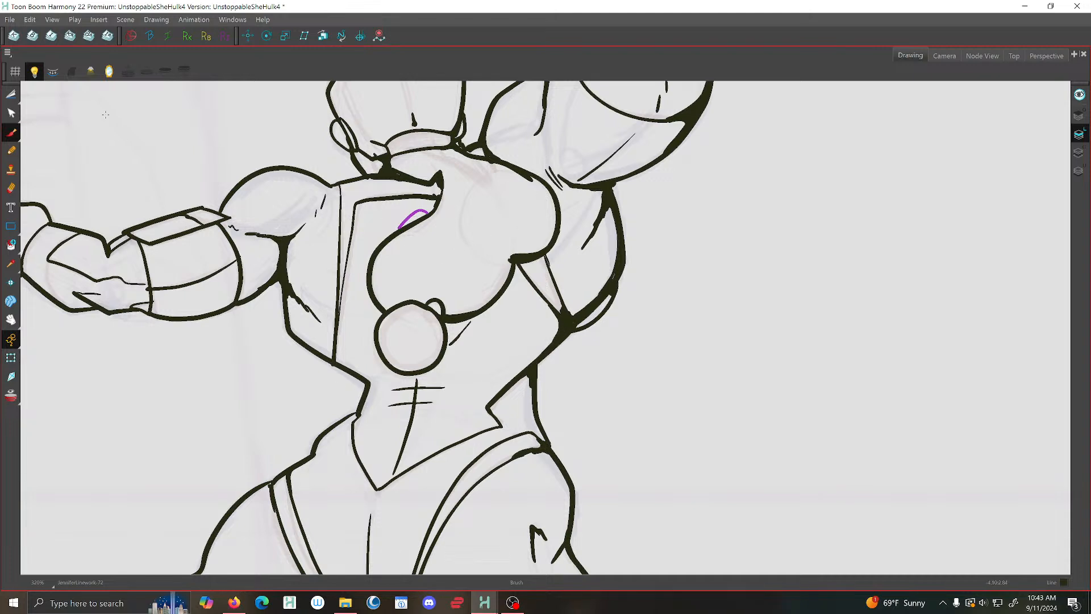
left_click(9, 19)
left_click(34, 85)
Add a short vertical stroke at the lower end of the torso crease below the bent arm's armpit
scroll(578, 230, "down", 1)
left_click_drag(346, 214, 480, 232)
scroll(480, 232, "up", 2)
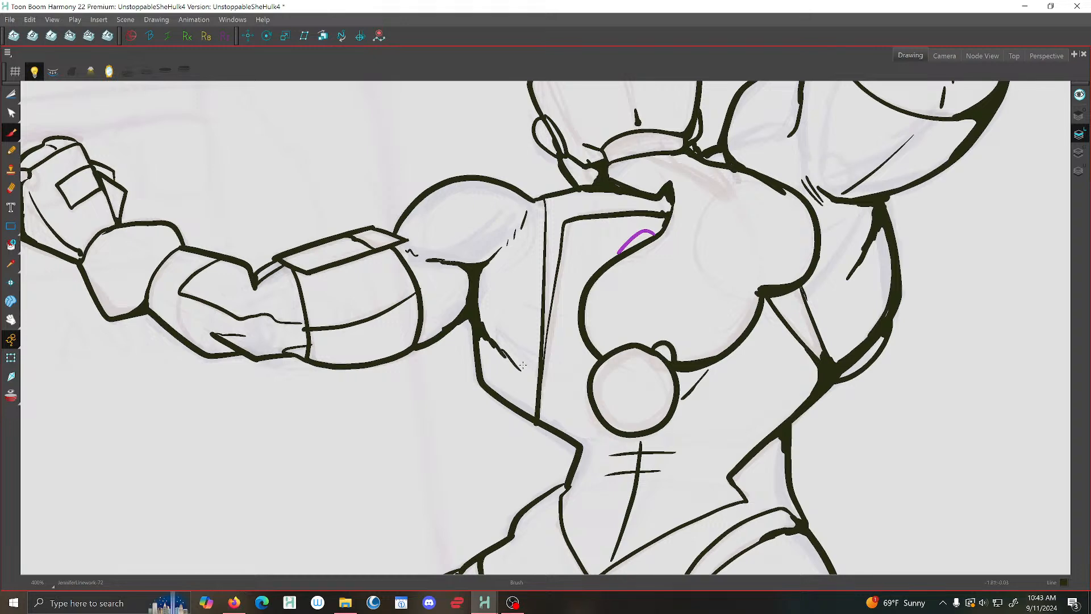
left_click_drag(523, 366, 524, 384)
scroll(683, 275, "down", 2)
scroll(701, 283, "down", 2)
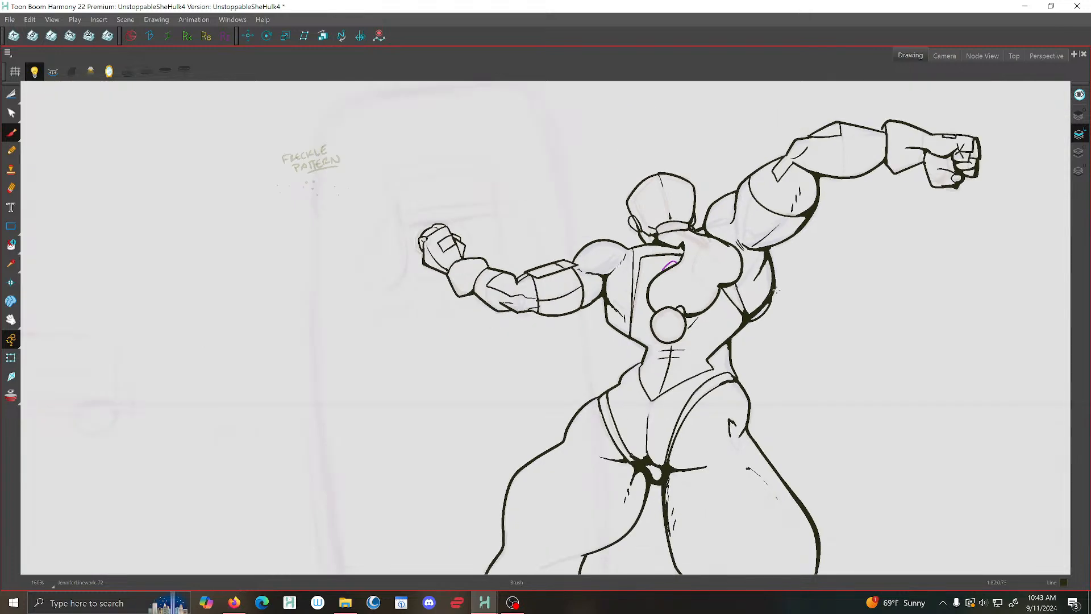
Examine the linework of the outstretched forearm, fist, torso and bent arm on drawing 72
scroll(804, 242, "up", 3)
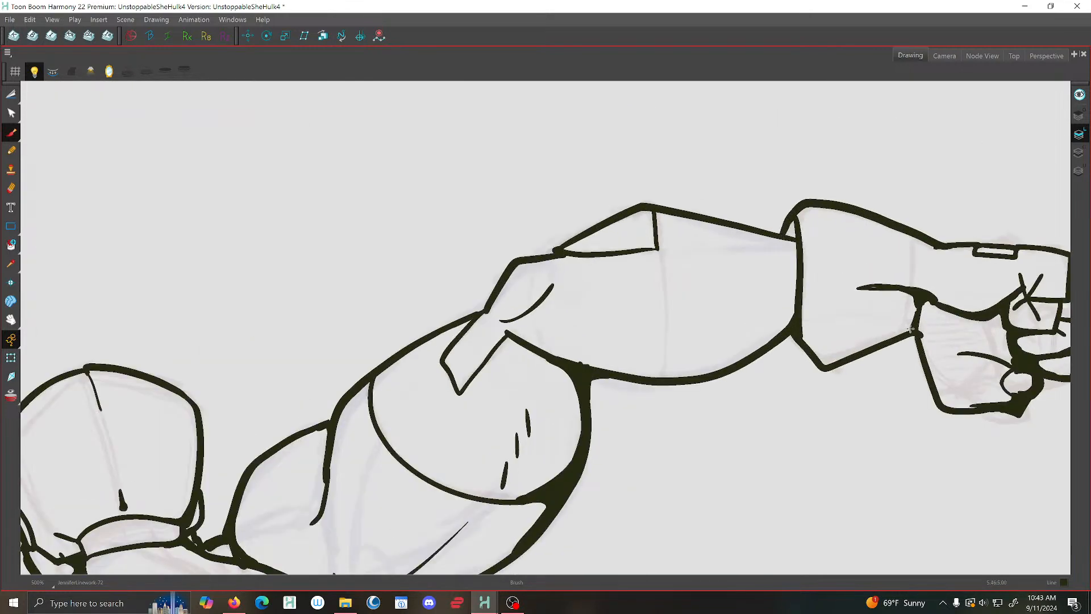
scroll(892, 339, "down", 2)
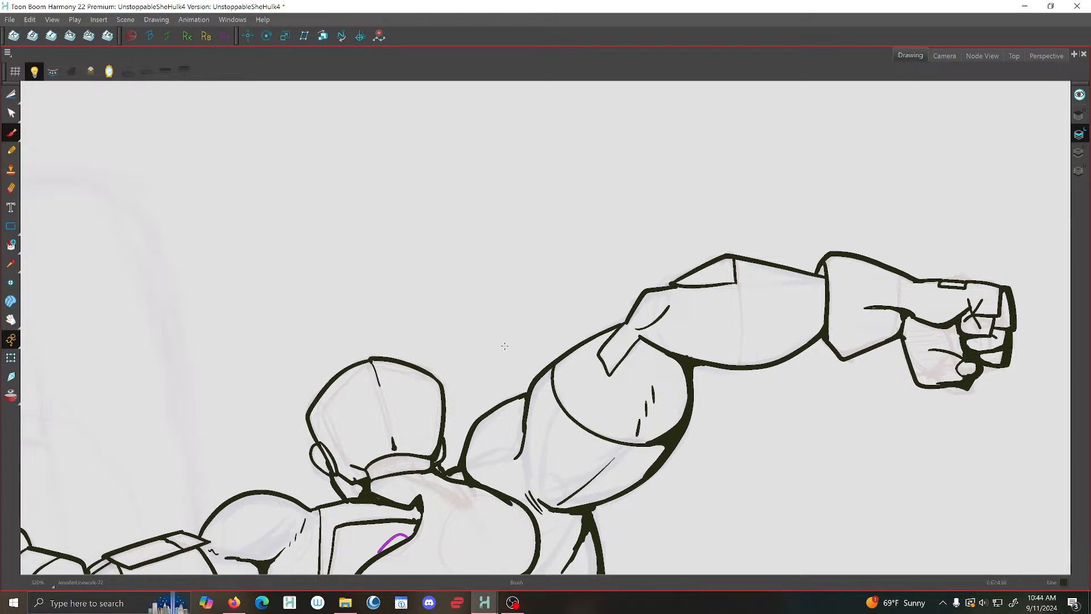
left_click_drag(505, 346, 526, 229)
scroll(639, 242, "down", 1)
scroll(639, 208, "up", 1)
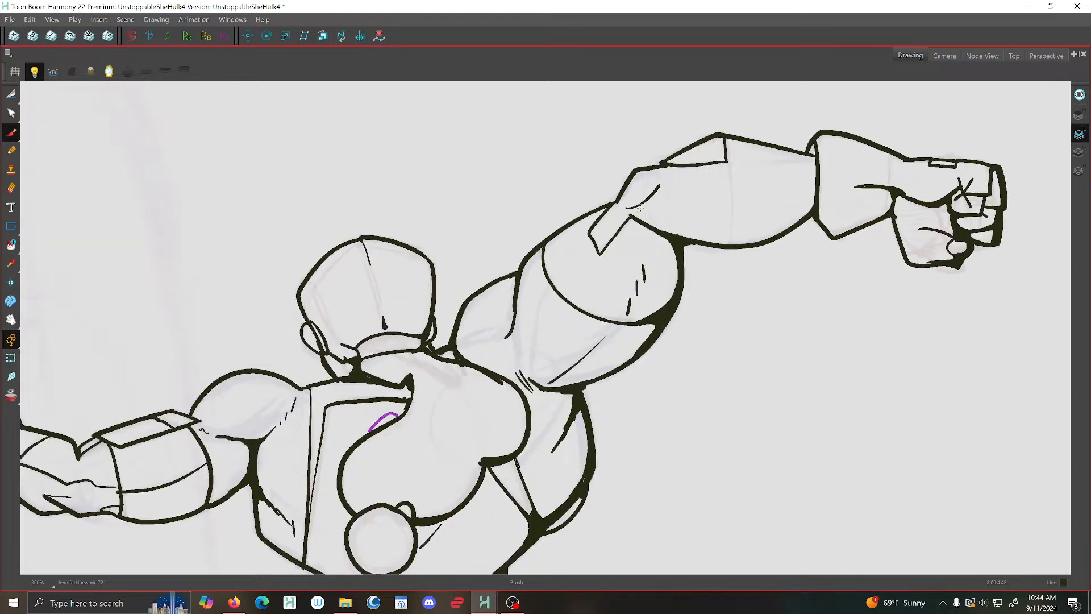
left_click_drag(426, 331, 613, 217)
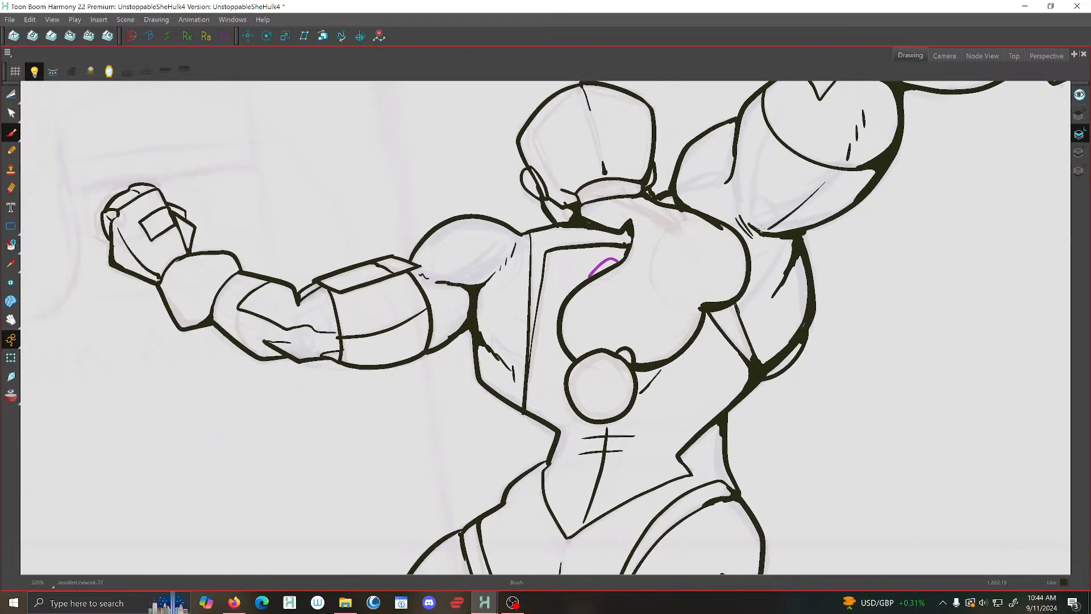
scroll(760, 228, "down", 2)
scroll(818, 163, "up", 1)
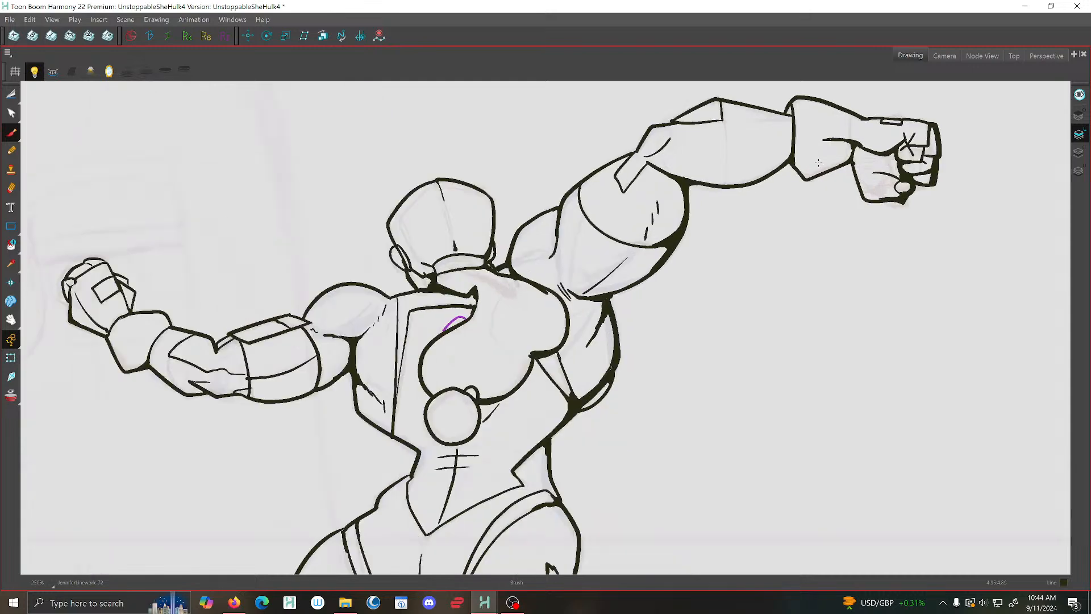
Check the linework of the outstretched arm and fist on drawing 72, and save the scene
scroll(752, 200, "up", 3)
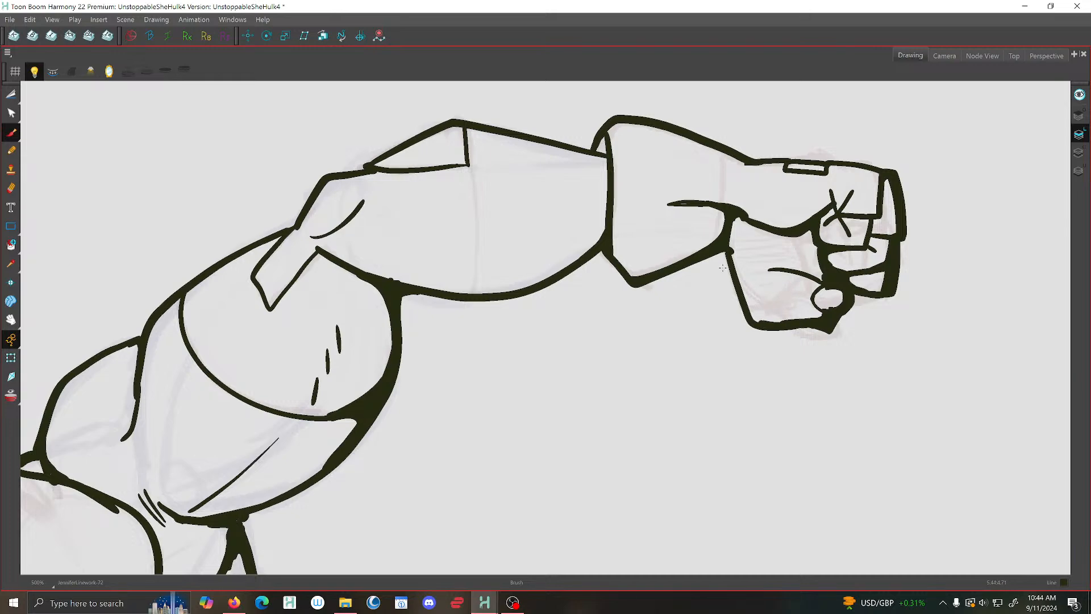
scroll(617, 256, "down", 3)
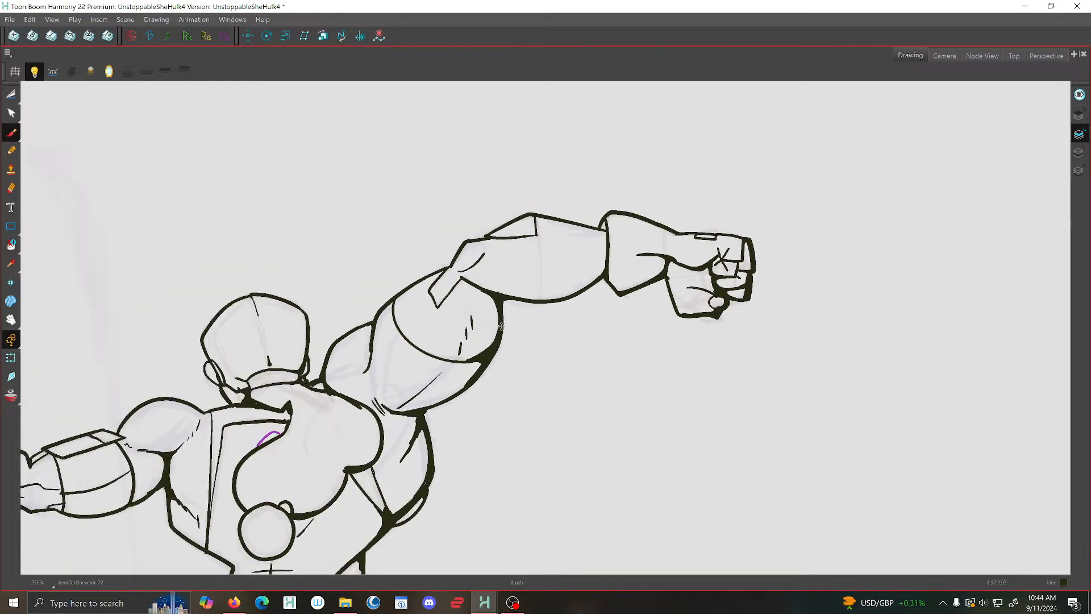
scroll(653, 276, "down", 1)
left_click(10, 19)
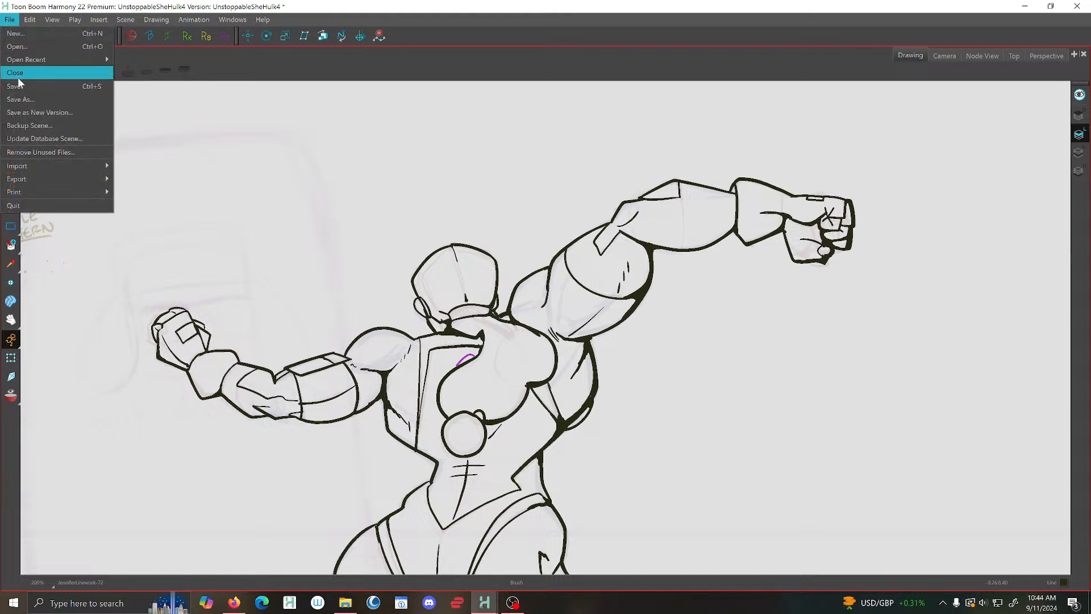
left_click(23, 87)
Thicken the contour where the back of the head and the far ear meet the neck, and save the scene
left_click_drag(385, 289, 421, 234)
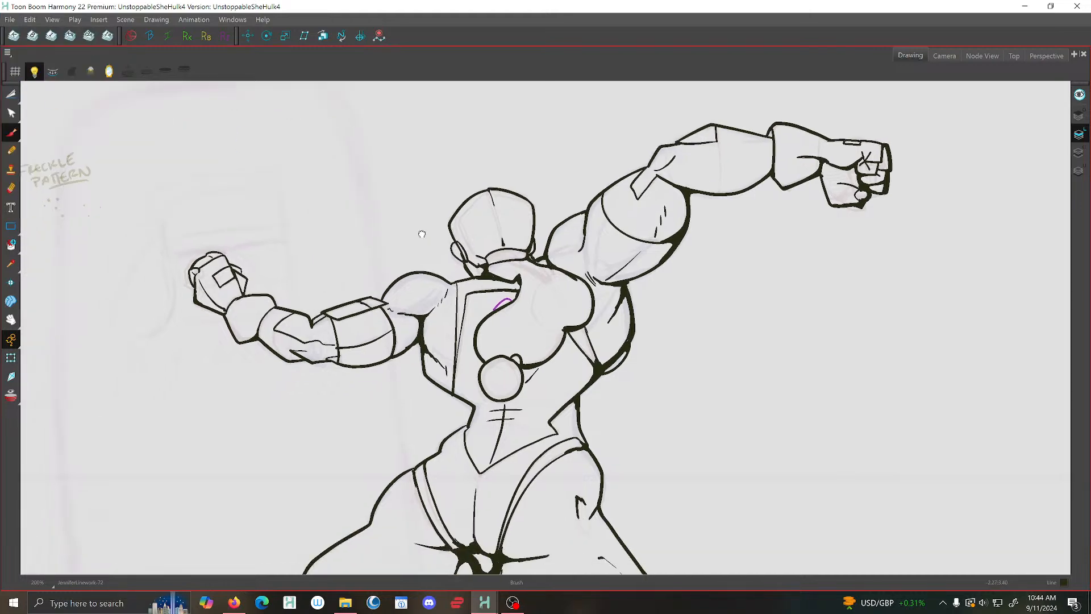
scroll(536, 235, "up", 4)
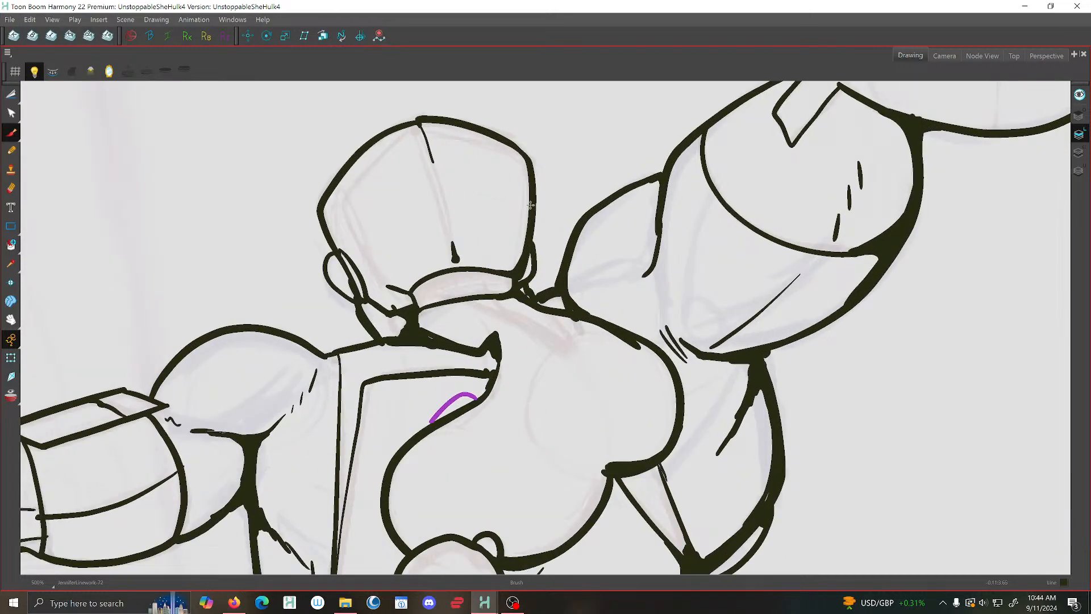
mouse_move(526, 249)
left_mouse_down()
mouse_move(493, 272)
mouse_move(513, 286)
mouse_move(496, 288)
left_mouse_up()
left_click_drag(492, 296, 536, 299)
scroll(560, 290, "up", 2)
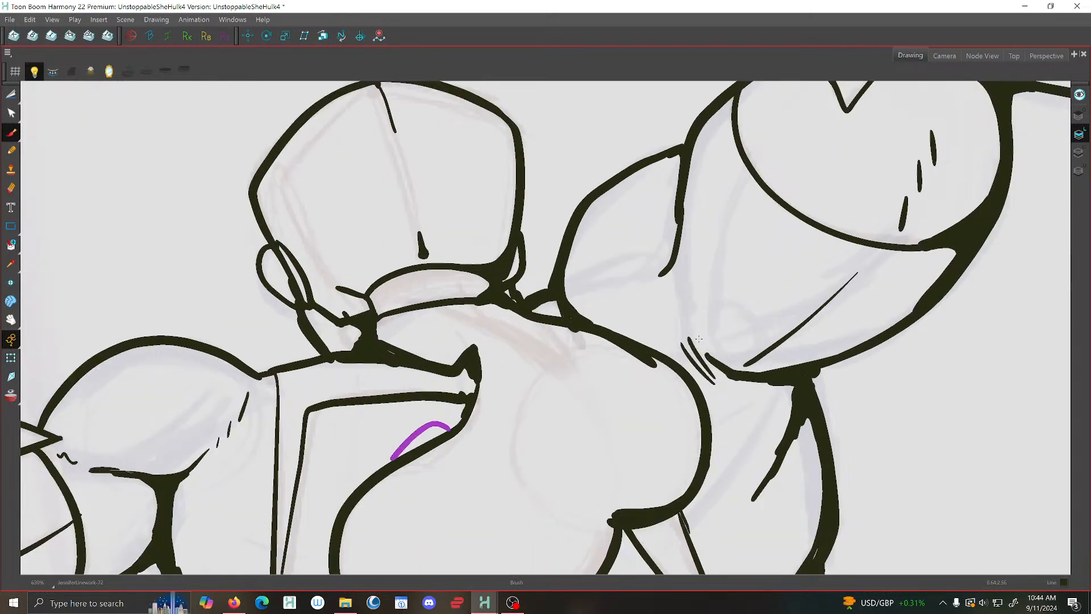
scroll(699, 339, "down", 5)
left_click(10, 19)
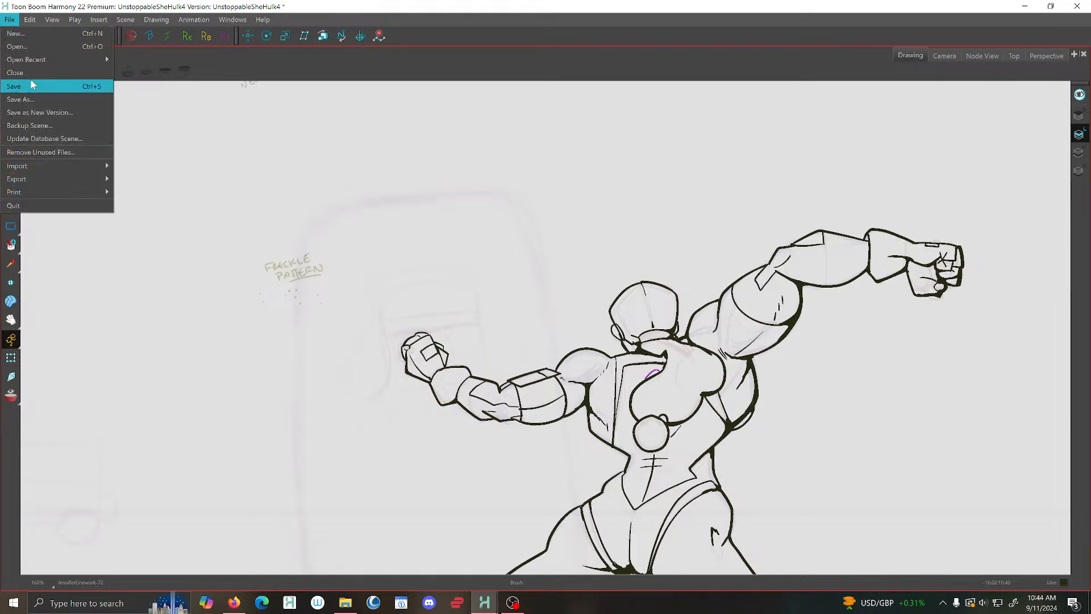
left_click(29, 85)
Close the open lower end of the hips with a curved stroke on JenniferLinework-67
scroll(307, 273, "down", 3)
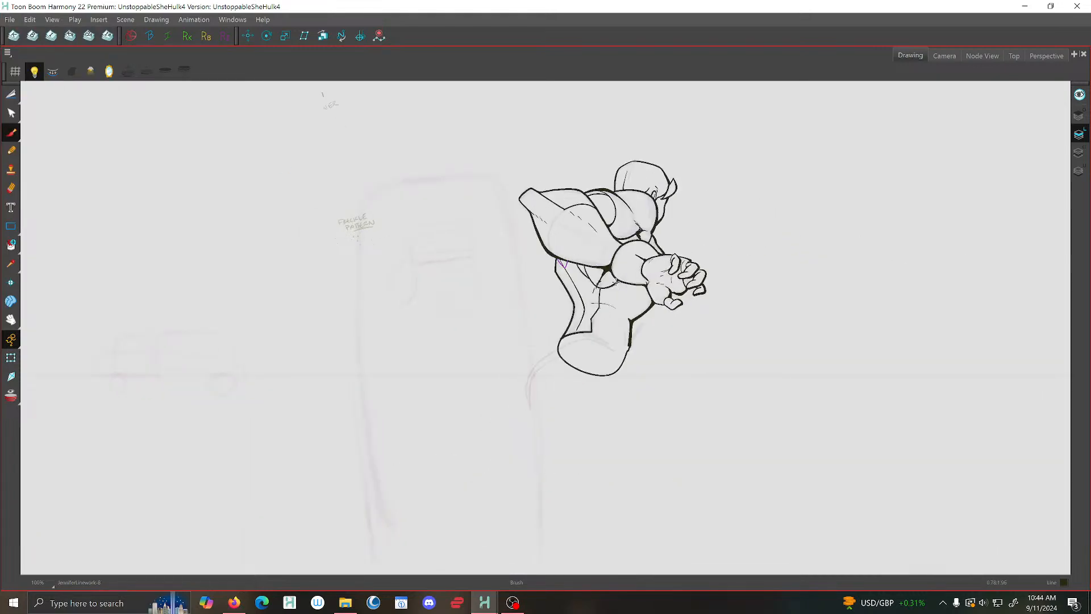
scroll(614, 309, "up", 5)
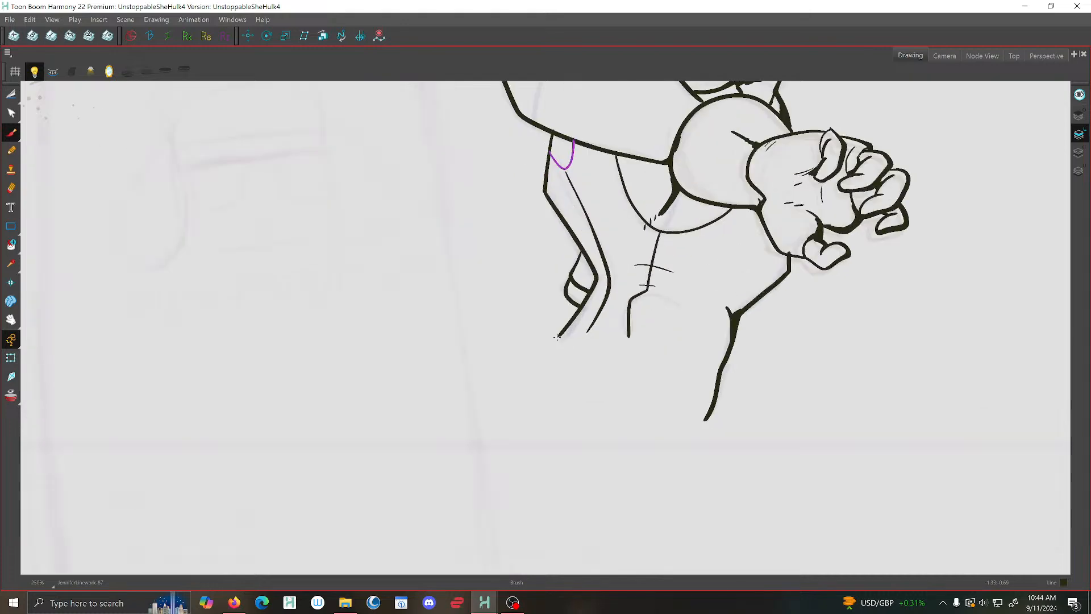
mouse_move(568, 333)
left_mouse_down()
mouse_move(535, 404)
mouse_move(628, 482)
mouse_move(705, 420)
left_mouse_up()
key("f")
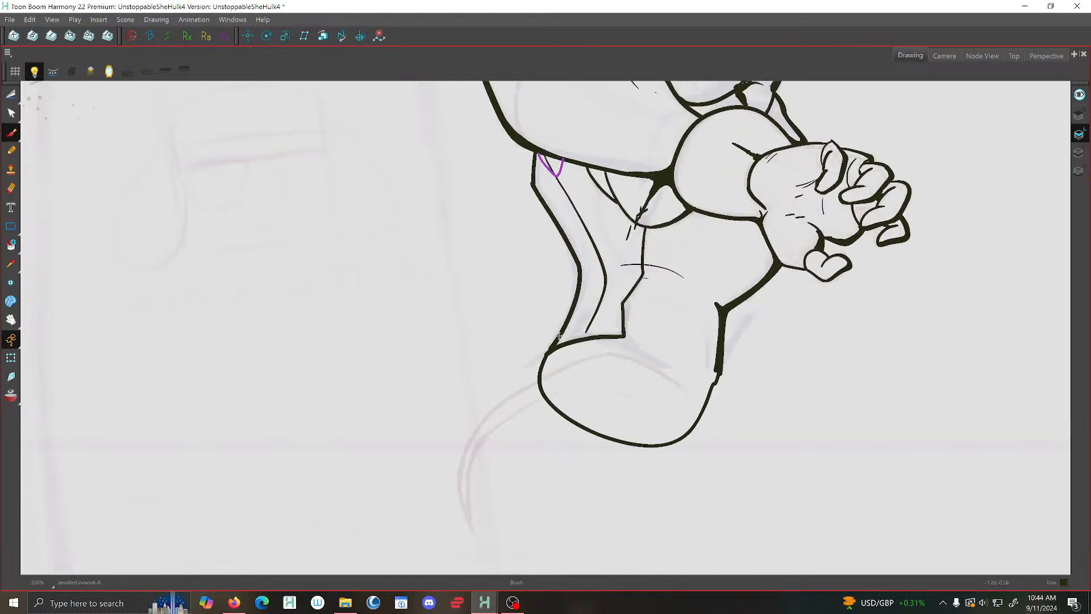
Flip through the neighbouring drawings and close the next open hip outline with a rounded stroke
key("g")
key("g")
key("g")
key("f")
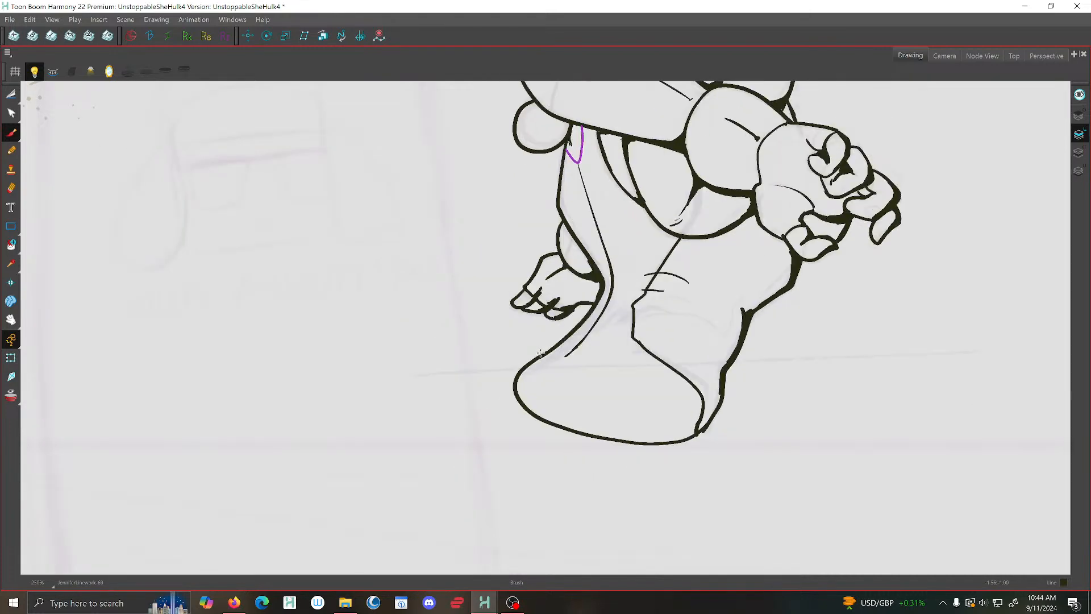
key("f")
key("g")
key("g")
mouse_move(540, 356)
left_mouse_down()
mouse_move(518, 420)
mouse_move(639, 473)
mouse_move(702, 437)
left_mouse_up()
Advance one drawing and draw a curve across the open underside of the hips
key("g")
mouse_move(448, 503)
left_mouse_down()
mouse_move(570, 561)
mouse_move(739, 499)
left_mouse_up()
key("1")
key("1")
key("1")
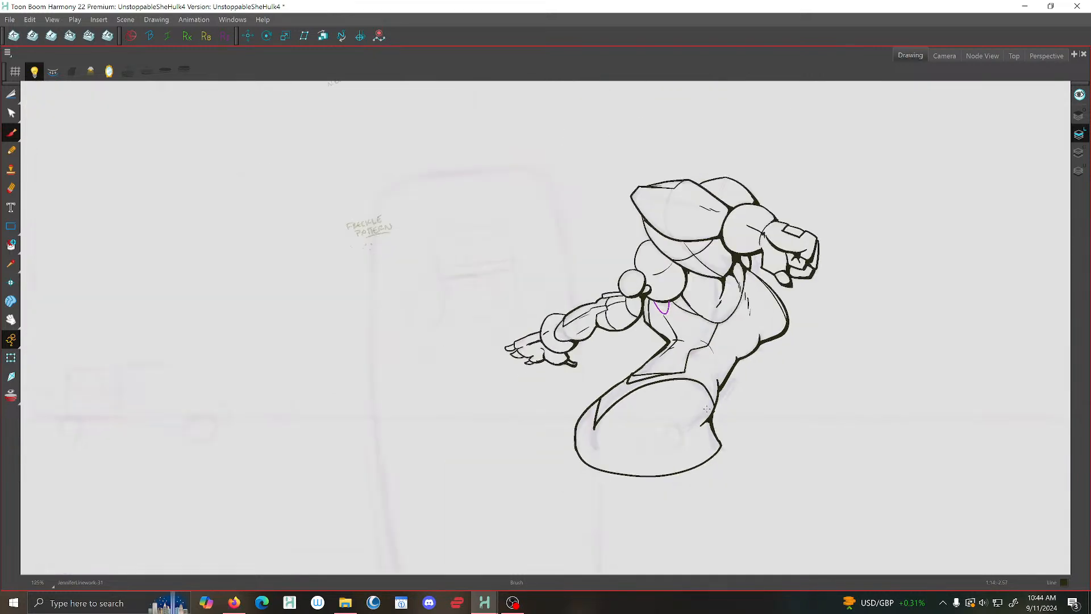
Flip through the sequence of linework drawings to look for hip and forearm outlines left open at the lower end
left_click_drag(700, 381, 505, 298)
key("g")
key("f")
key("f")
key("f")
key("f")
key("f")
key("f")
key("f")
key("f")
key("f")
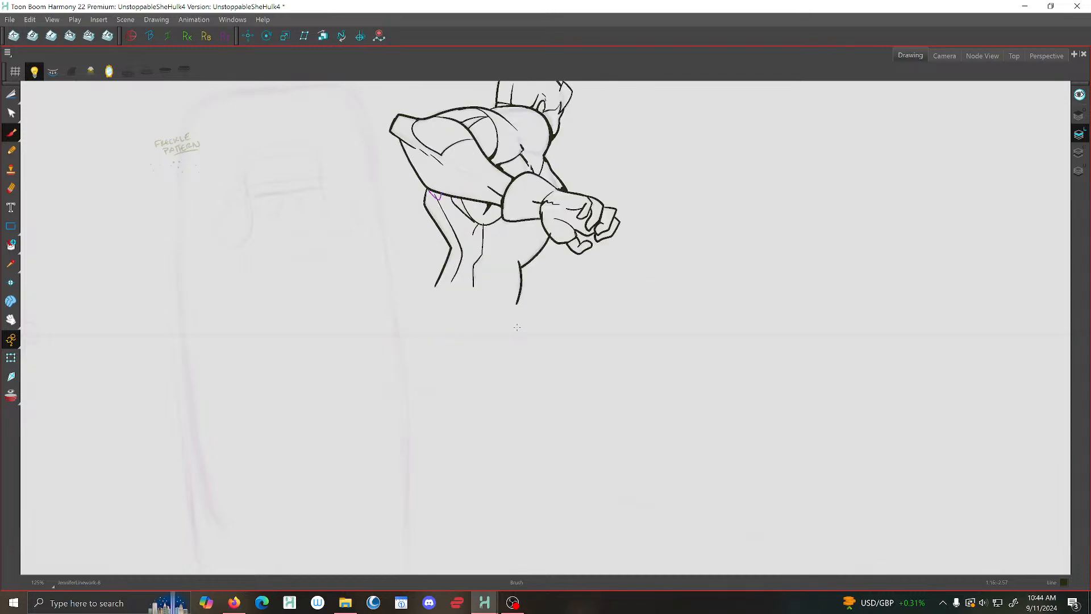
key("f")
key("f")
key("f")
key("f")
key("f")
key("f")
key("f")
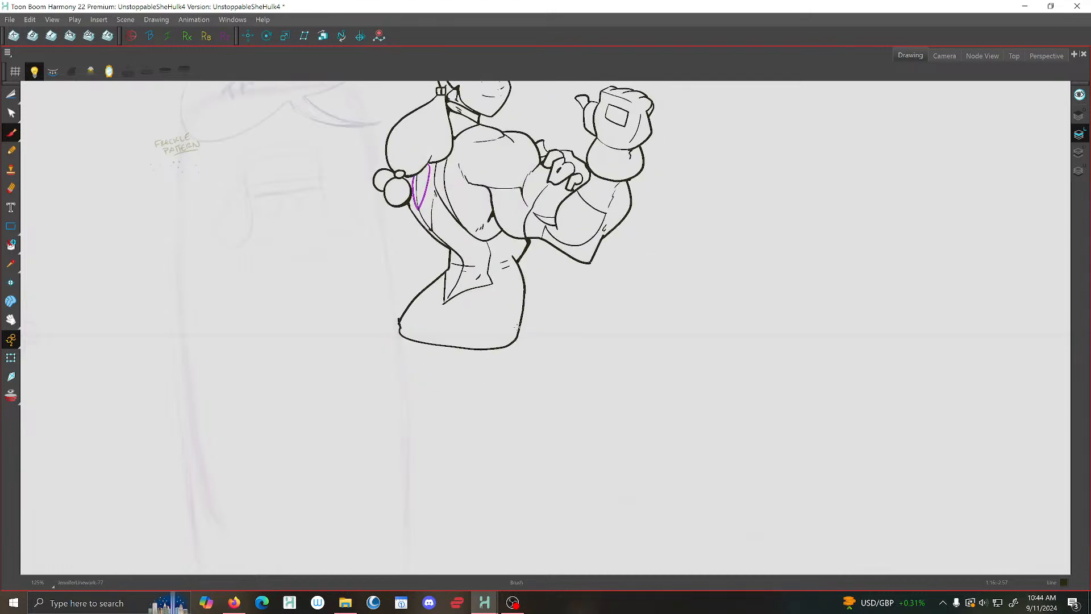
key("f")
key("f")
key("f")
key("f")
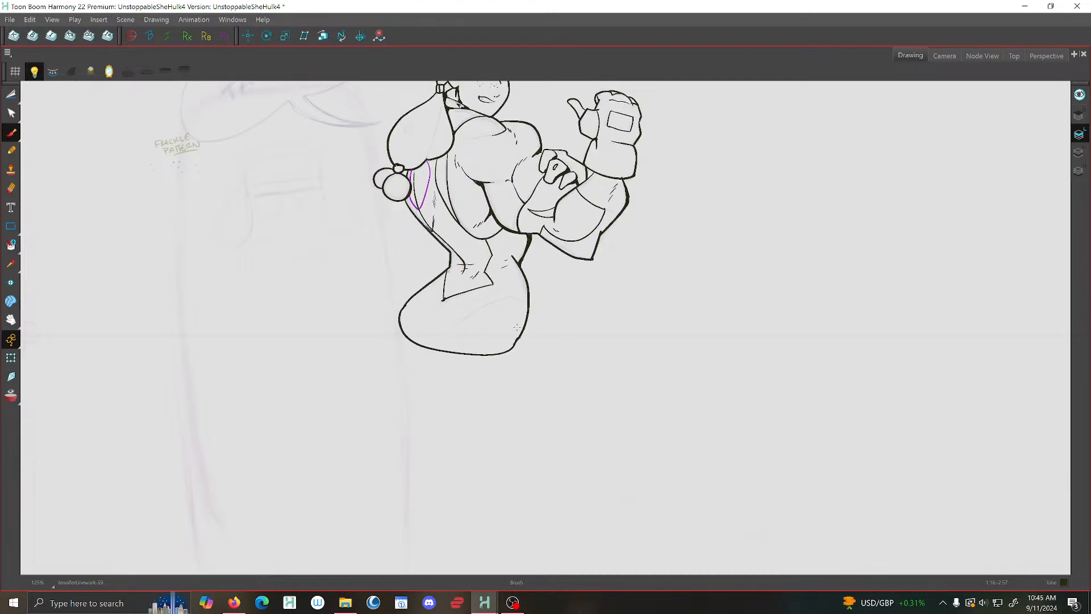
key("f")
key("f")
key("f")
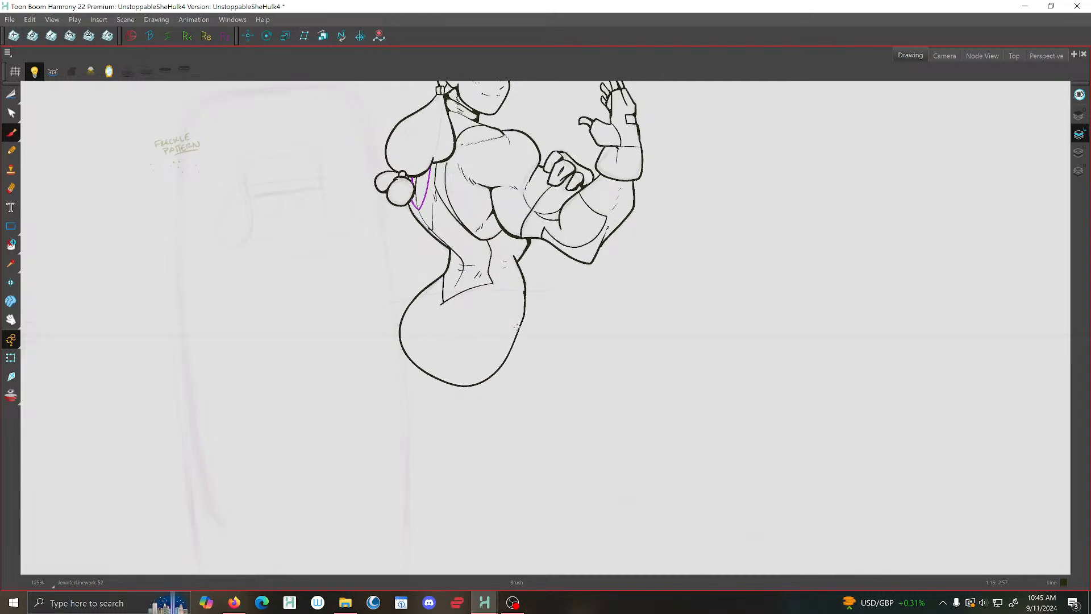
key("f")
key("f")
key("f")
key("f")
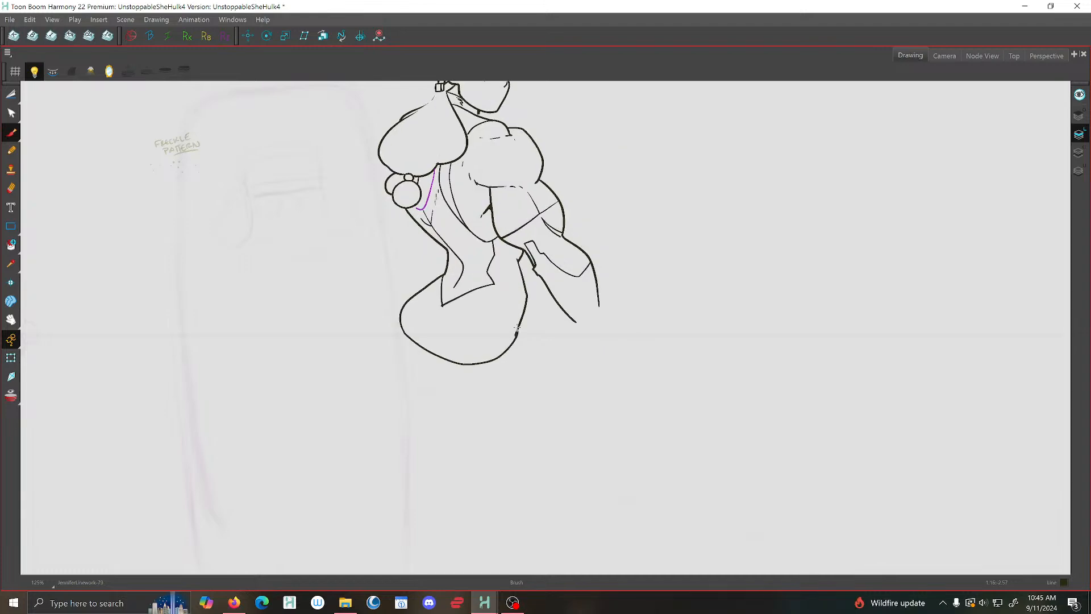
key("f")
key("f")
key("f")
key("f")
key("f")
key("f")
key("f")
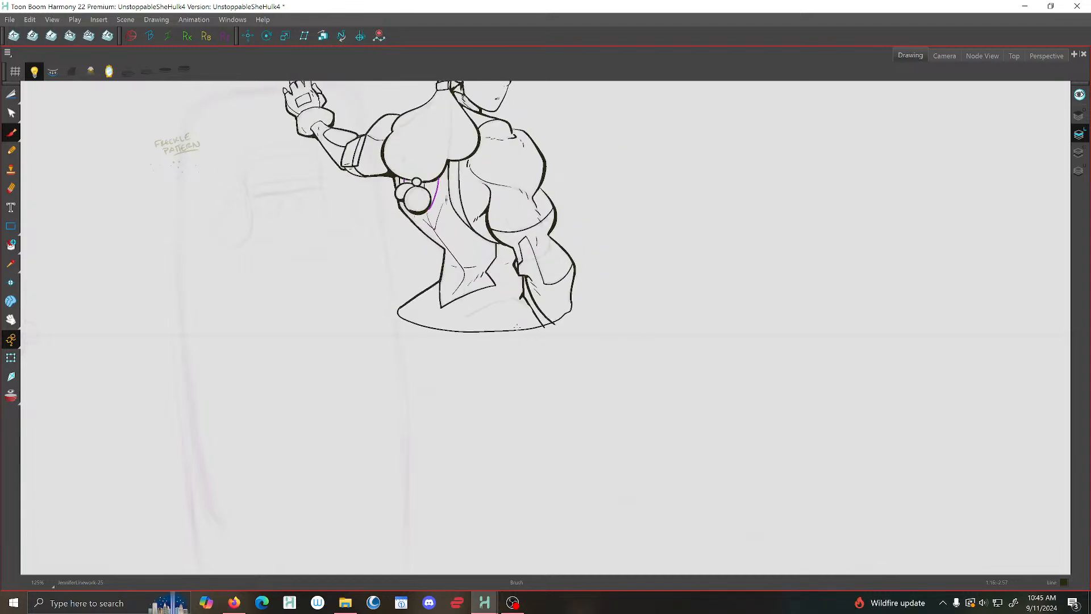
key("f")
key("f")
key("f")
key("f")
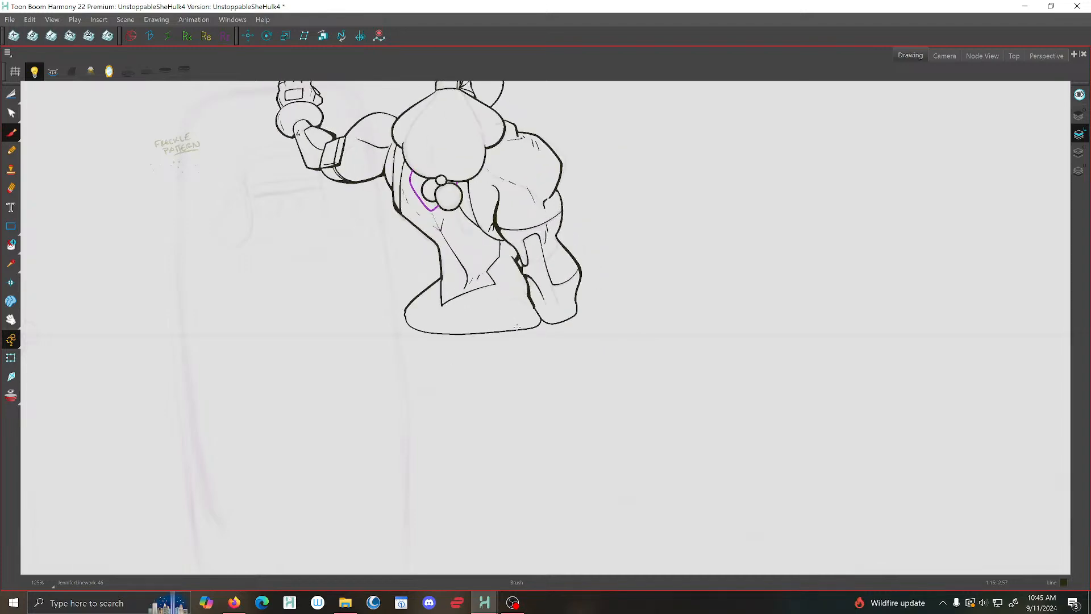
key("f")
key("f")
key("f")
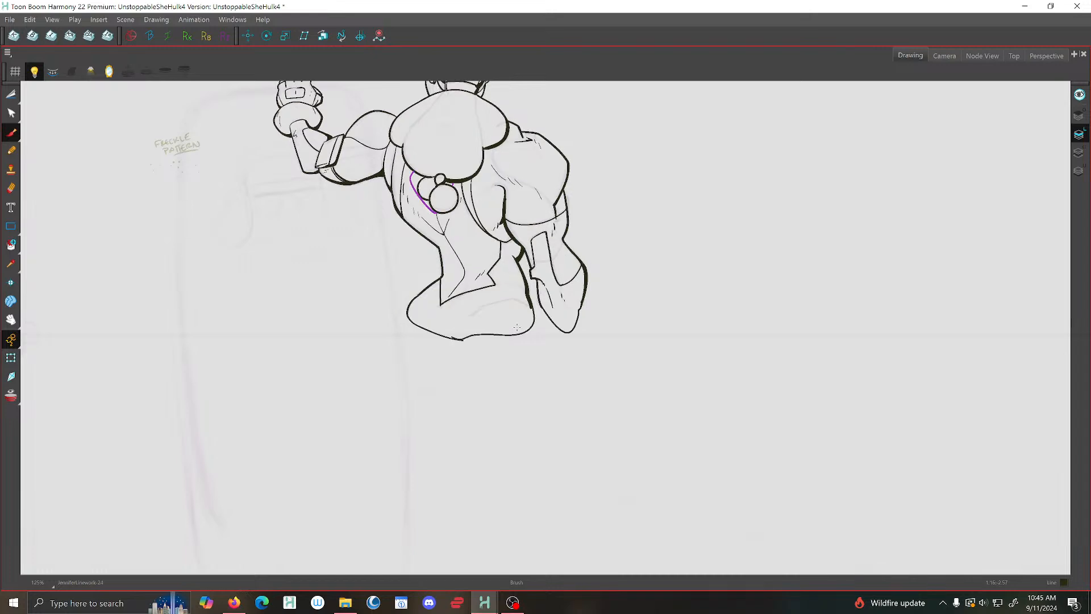
Close the open hip and lowered forearm outlines on JenniferLinework-46
scroll(517, 328, "up", 1)
key("f")
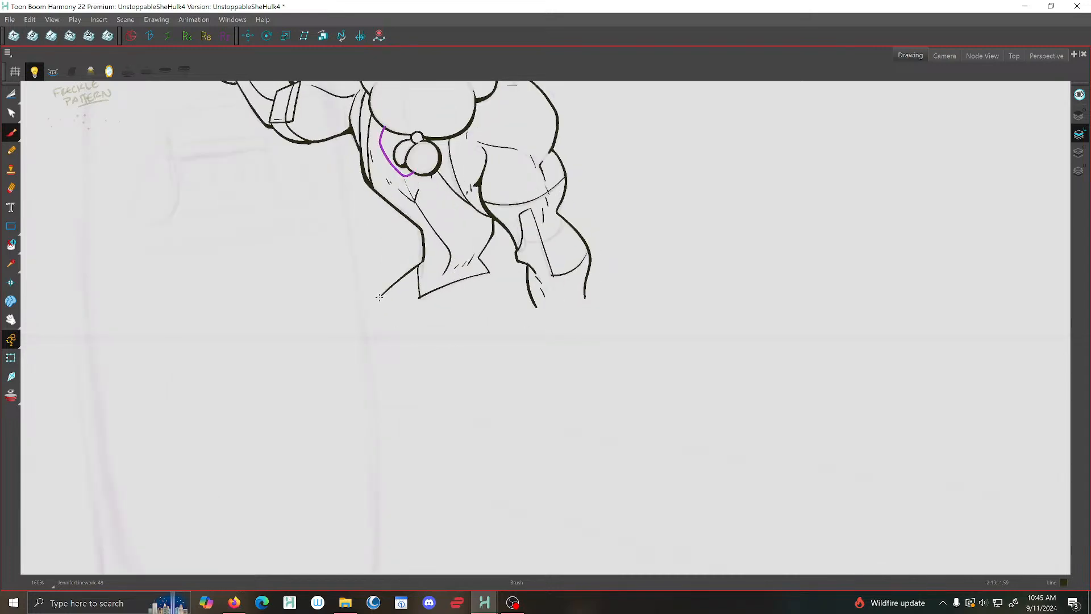
mouse_move(375, 302)
left_mouse_down()
mouse_move(429, 354)
mouse_move(528, 326)
mouse_move(527, 269)
mouse_move(534, 304)
mouse_move(566, 324)
mouse_move(585, 289)
left_mouse_up()
Close the open lower outlines of the hips and hanging forearm on two further drawings
key("g")
key("g")
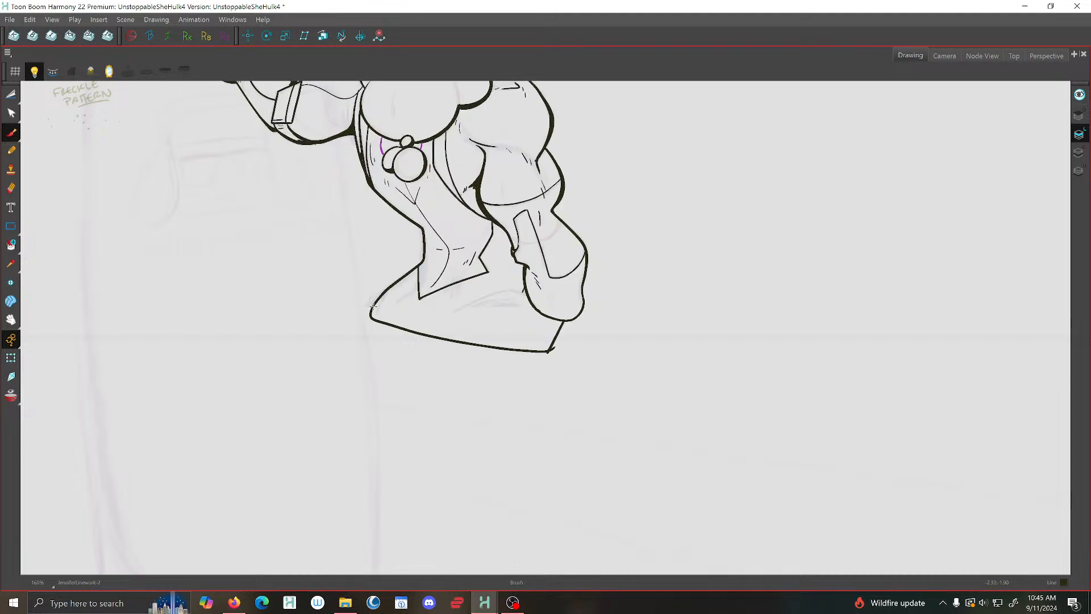
key("g")
key("g")
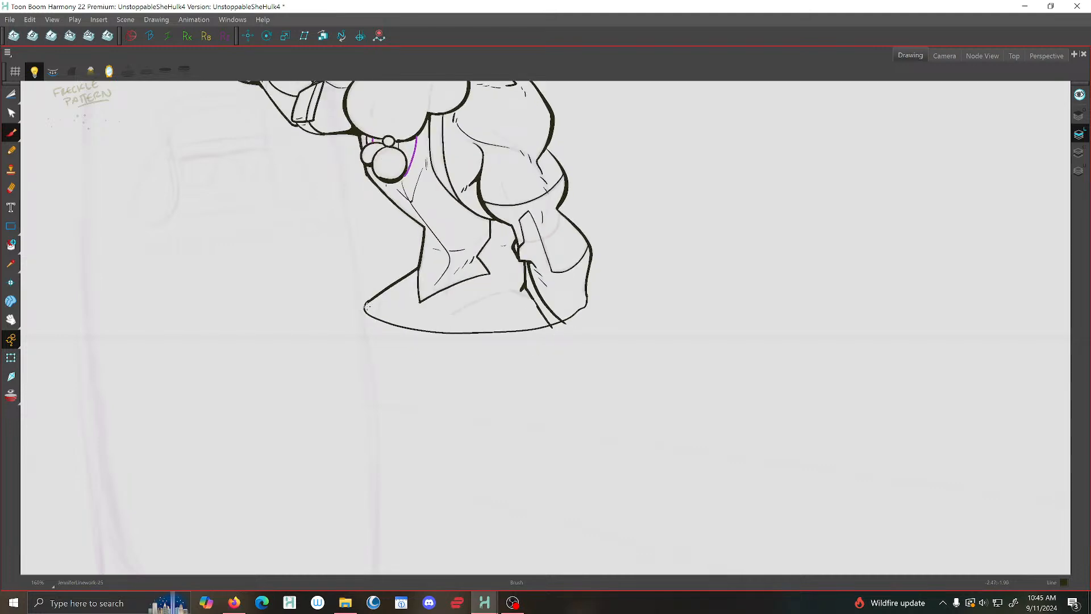
key("g")
mouse_move(374, 303)
left_mouse_down()
mouse_move(475, 340)
mouse_move(547, 332)
mouse_move(588, 322)
mouse_move(585, 284)
left_mouse_up()
key("g")
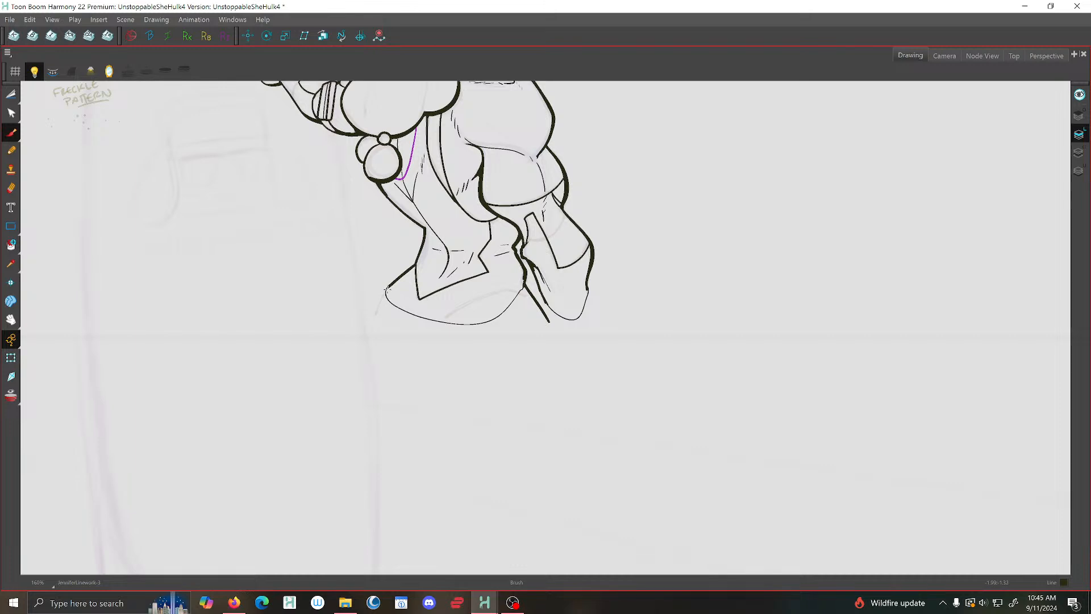
key("g")
mouse_move(382, 294)
left_mouse_down()
mouse_move(435, 346)
mouse_move(519, 308)
mouse_move(522, 282)
mouse_move(596, 309)
mouse_move(596, 284)
left_mouse_up()
Find the next drawing with an unfinished lowered forearm and close its open end with a rounded stroke
key("g")
key("g")
key("g")
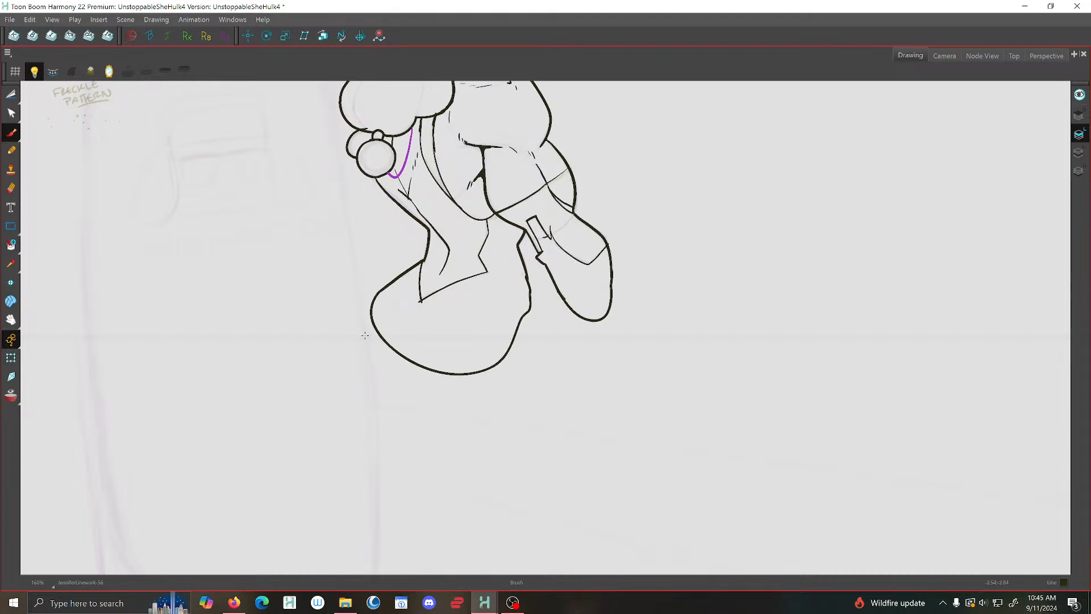
key("f")
key("g")
key("g")
key("g")
key("f")
key("f")
key("g")
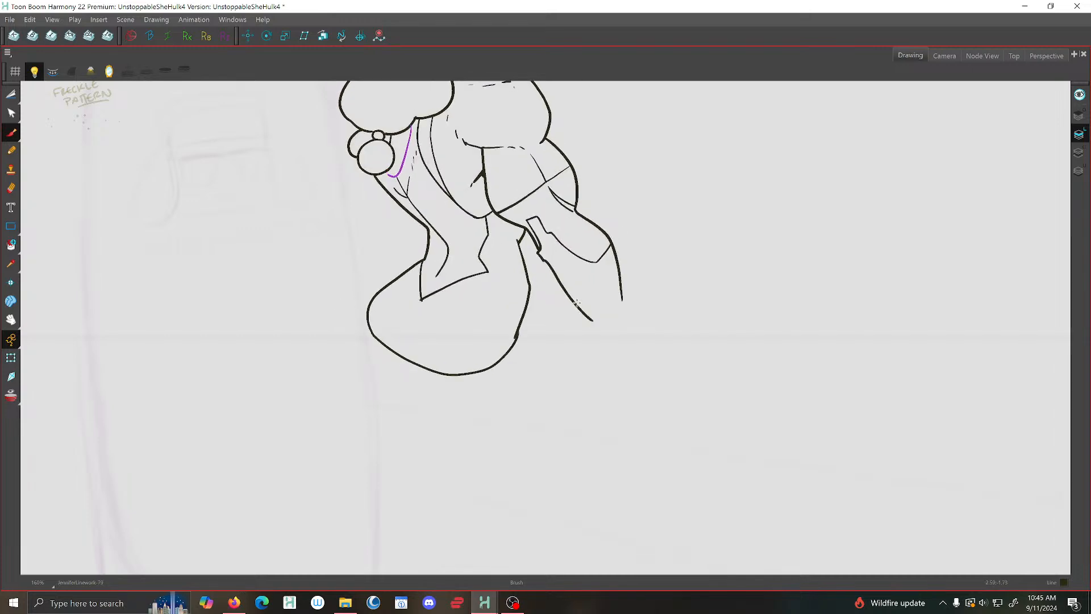
mouse_move(576, 303)
left_mouse_down()
mouse_move(592, 320)
mouse_move(623, 319)
mouse_move(620, 286)
left_mouse_up()
mouse_move(592, 316)
left_mouse_down()
mouse_move(644, 341)
mouse_move(637, 297)
left_mouse_up()
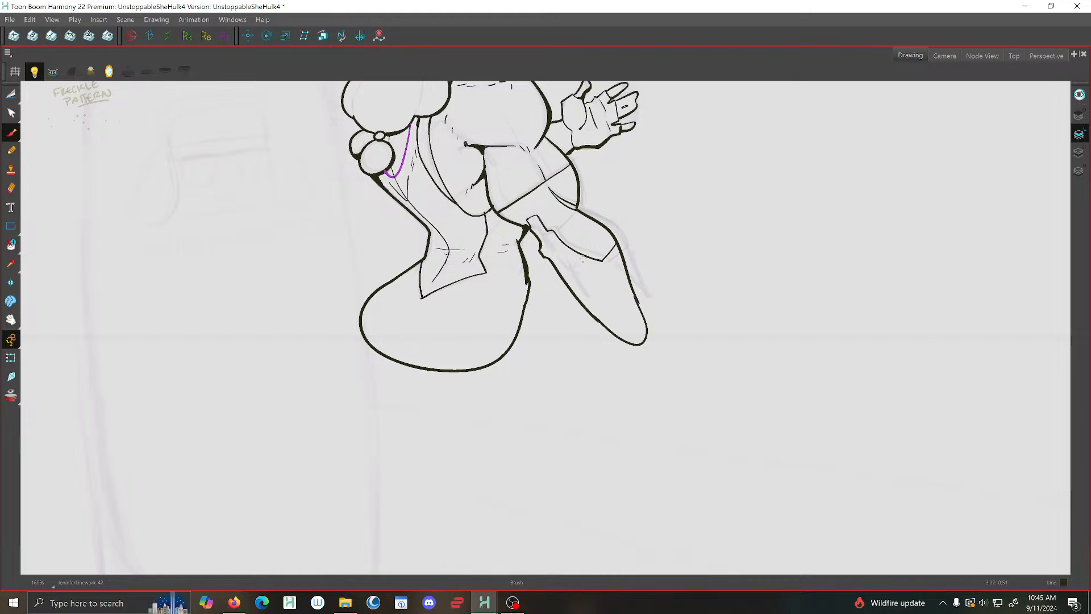
Turn on onion skin on JenniferLinework-40 and draw the missing rounded hip outline, following the neighbouring drawings
key("g")
key("f")
key("g")
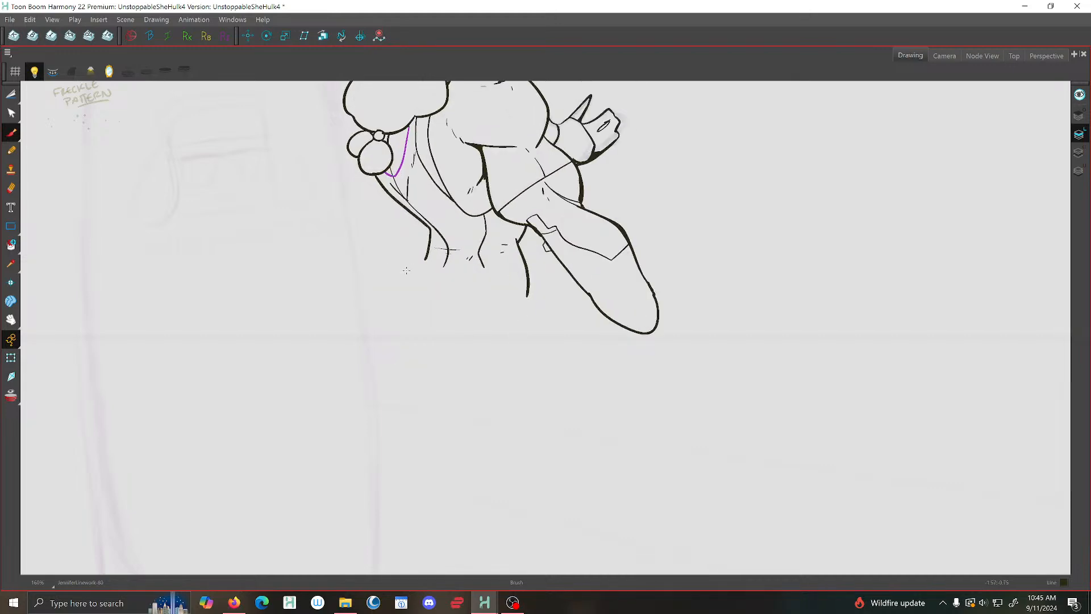
key("alt+o")
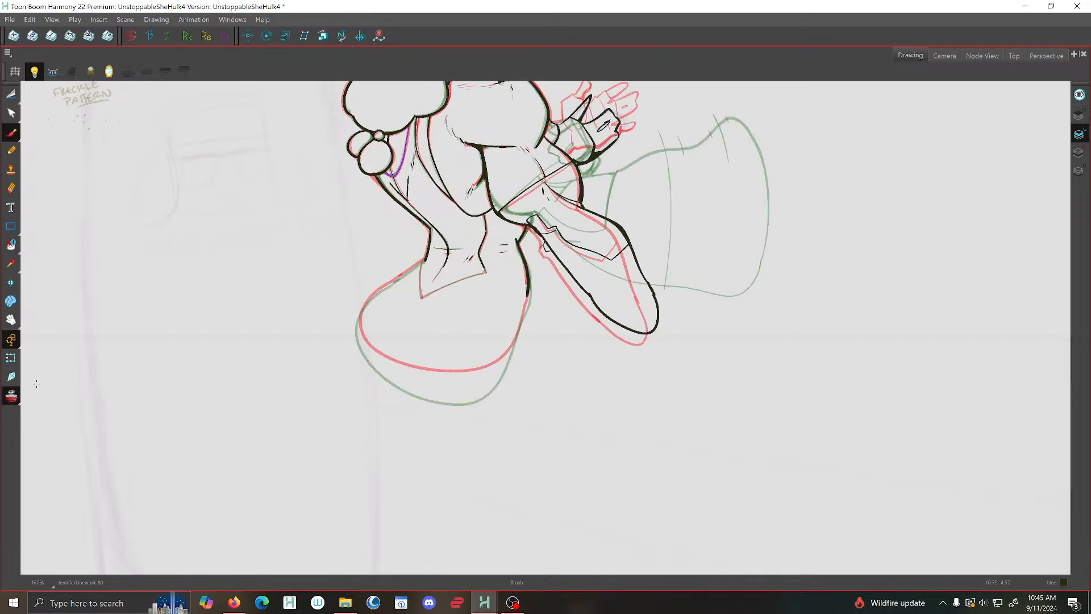
scroll(427, 258, "up", 3)
mouse_move(432, 262)
left_mouse_down()
mouse_move(341, 322)
mouse_move(299, 373)
mouse_move(348, 476)
mouse_move(433, 499)
left_mouse_up()
mouse_move(639, 324)
left_mouse_down()
mouse_move(633, 341)
mouse_move(421, 497)
mouse_move(401, 499)
left_mouse_up()
Draw the missing pointed lower edge of the suit's waist panel, tracing the onion-skinned drawings
scroll(420, 267, "up", 1)
left_click_drag(417, 268, 415, 354)
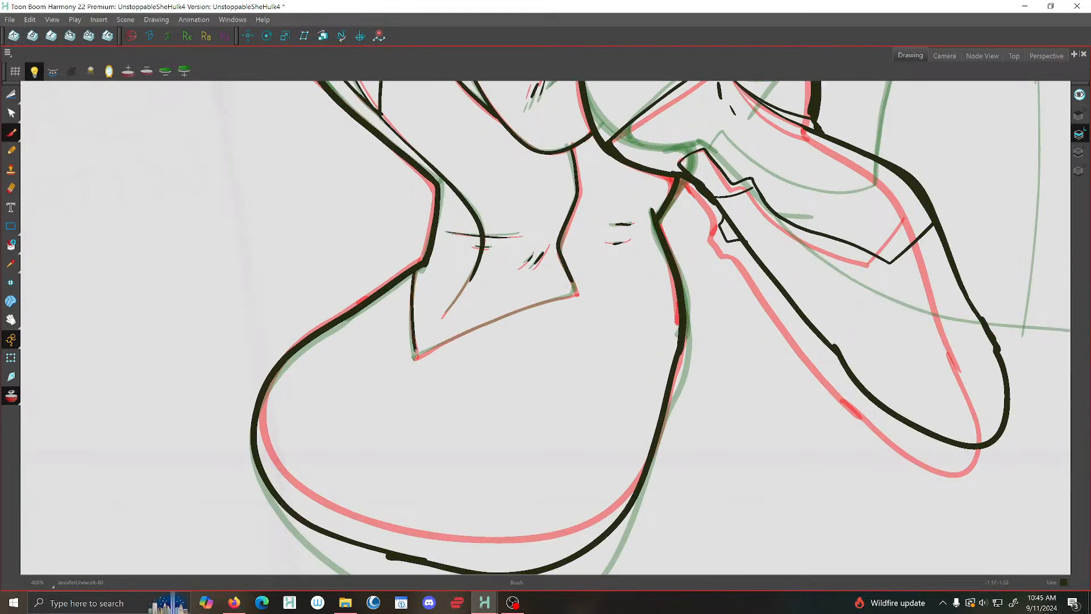
mouse_move(569, 271)
left_mouse_down()
mouse_move(575, 294)
mouse_move(419, 355)
left_mouse_up()
scroll(440, 316, "down", 2)
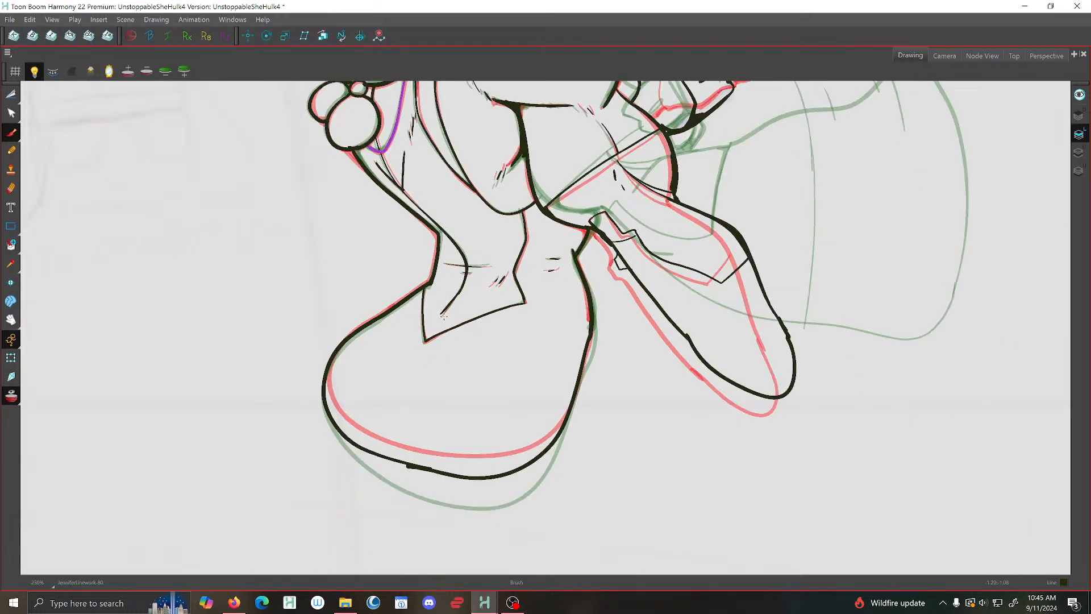
scroll(511, 344, "down", 2)
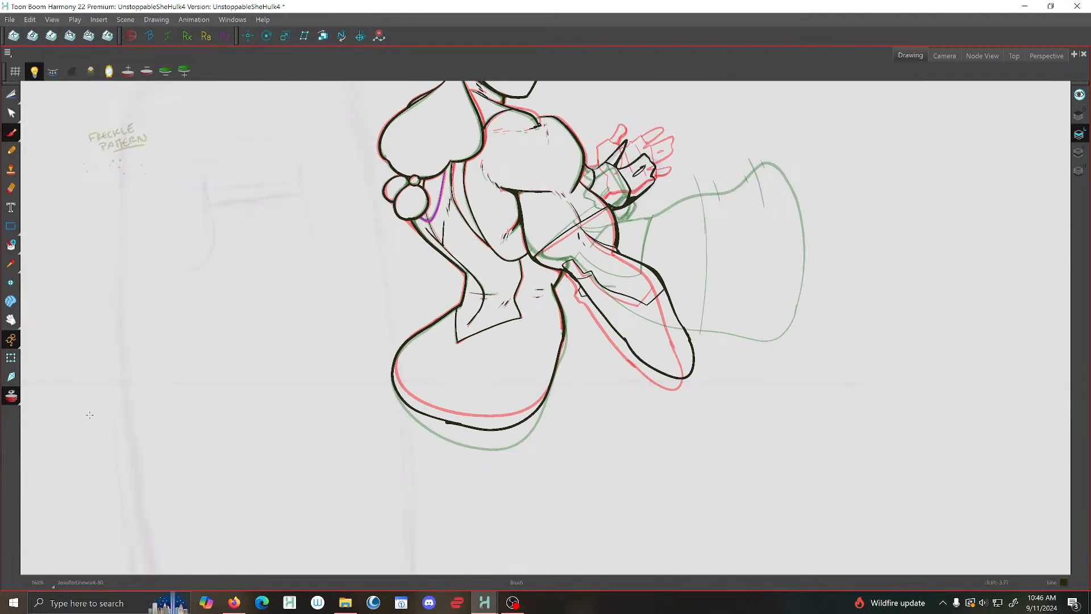
Turn off onion skin and check the torso and arm linework on the drawing with the raised thumb
key("Return")
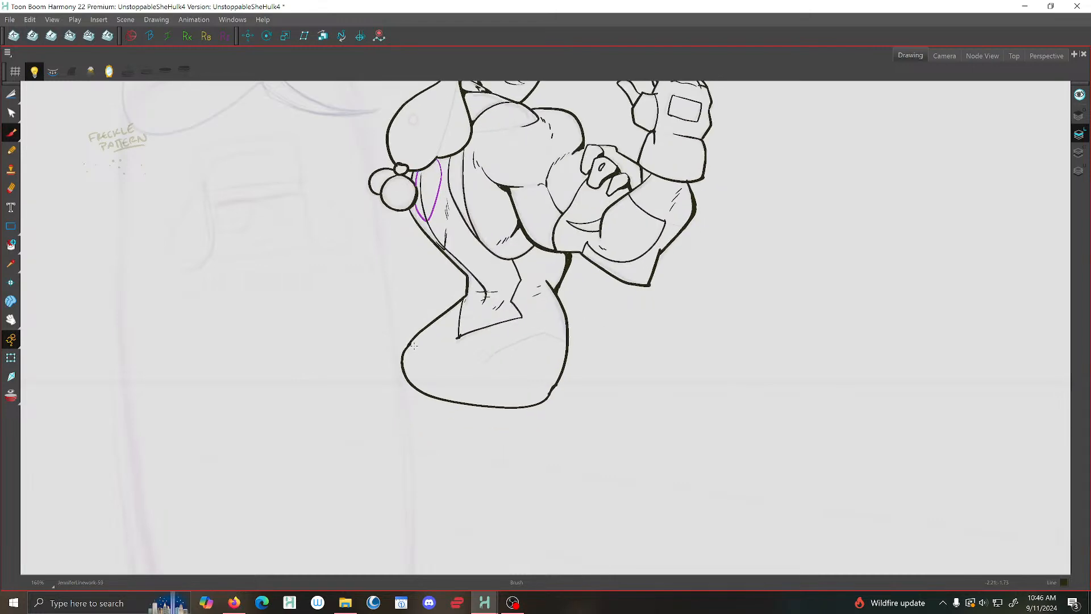
scroll(581, 164, "up", 3)
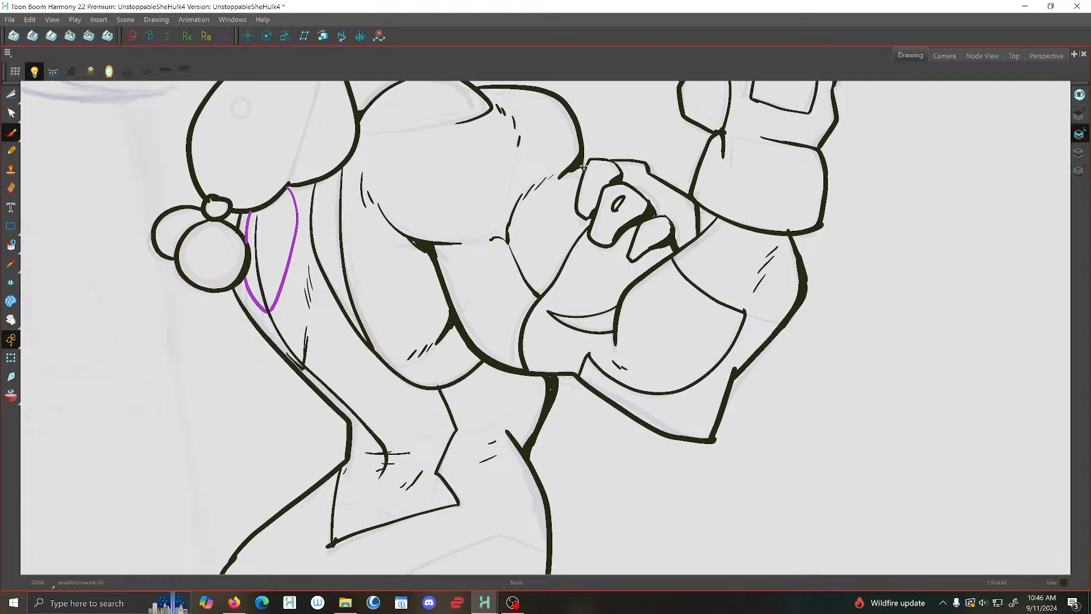
scroll(579, 273, "down", 3)
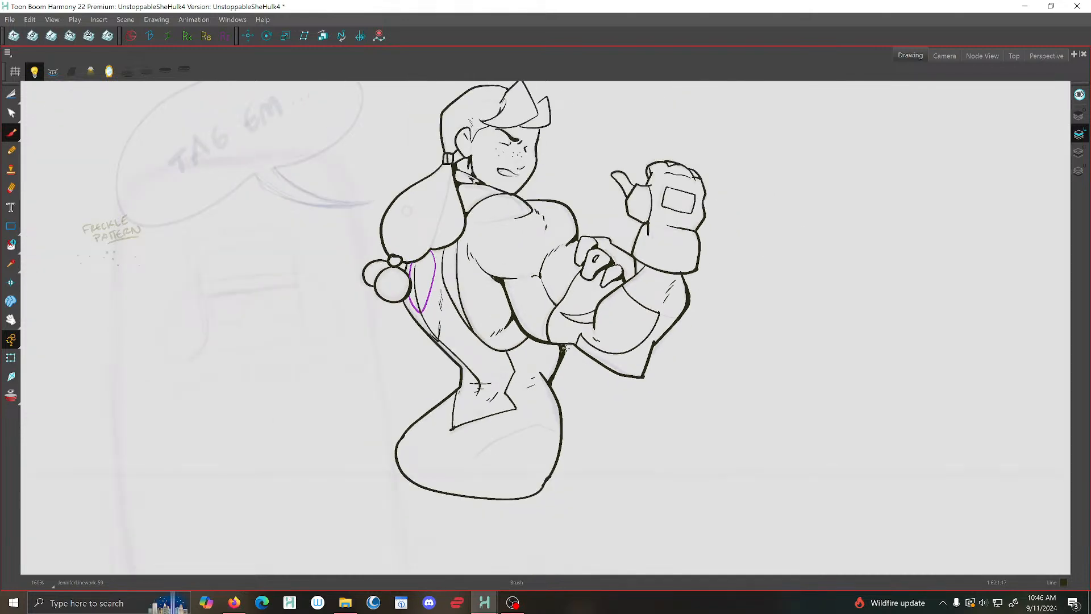
Close the open hip outlines with rounded strokes on the successive drawings after the raised-thumb pose
scroll(534, 219, "up", 6)
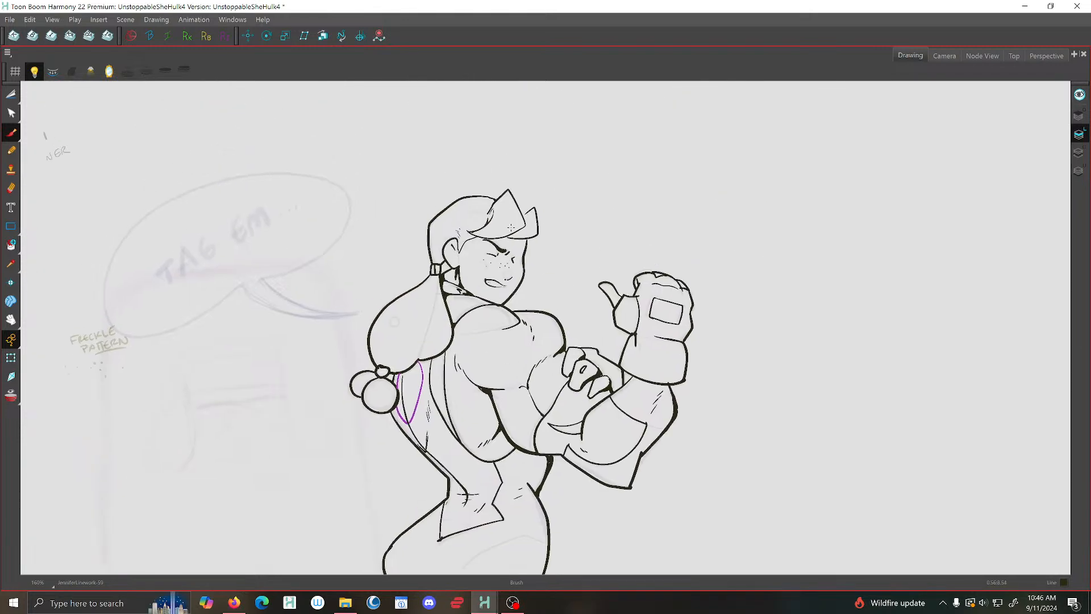
scroll(534, 219, "down", 6)
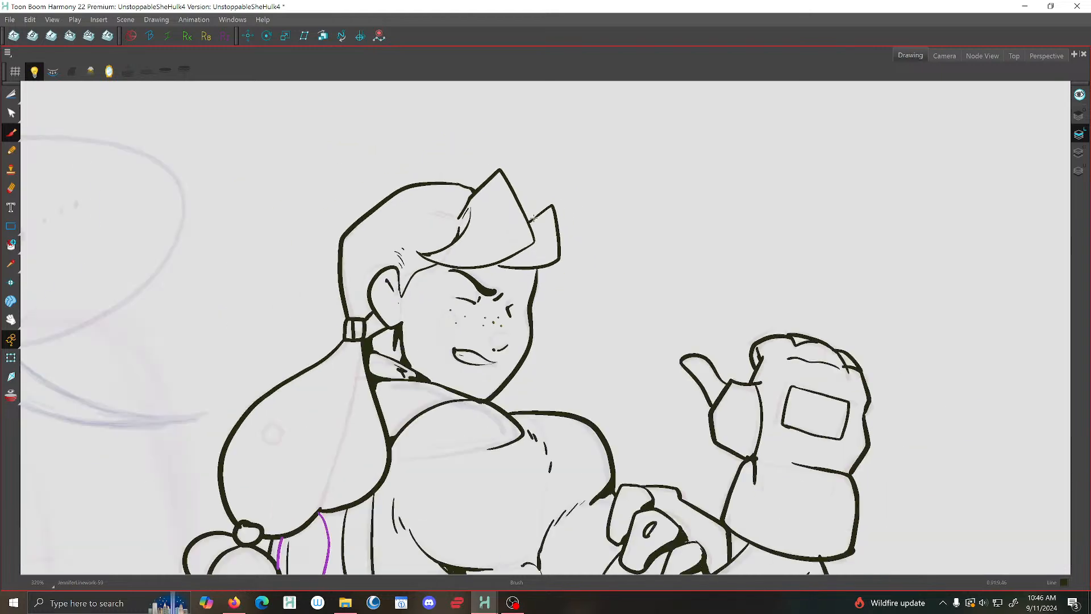
scroll(509, 430, "down", 5)
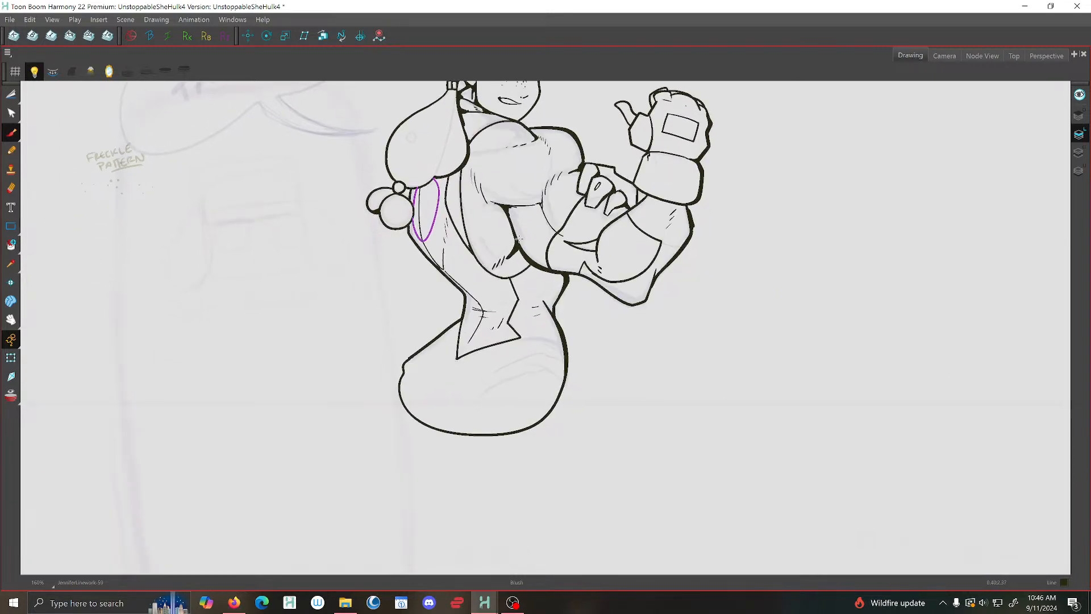
key("g")
mouse_move(420, 351)
left_mouse_down()
mouse_move(405, 410)
mouse_move(537, 453)
mouse_move(567, 368)
left_mouse_up()
key("g")
mouse_move(419, 355)
left_mouse_down()
mouse_move(532, 467)
mouse_move(567, 369)
left_mouse_up()
key("g")
mouse_move(408, 369)
left_mouse_down()
mouse_move(413, 436)
mouse_move(551, 426)
mouse_move(563, 361)
left_mouse_up()
key("g")
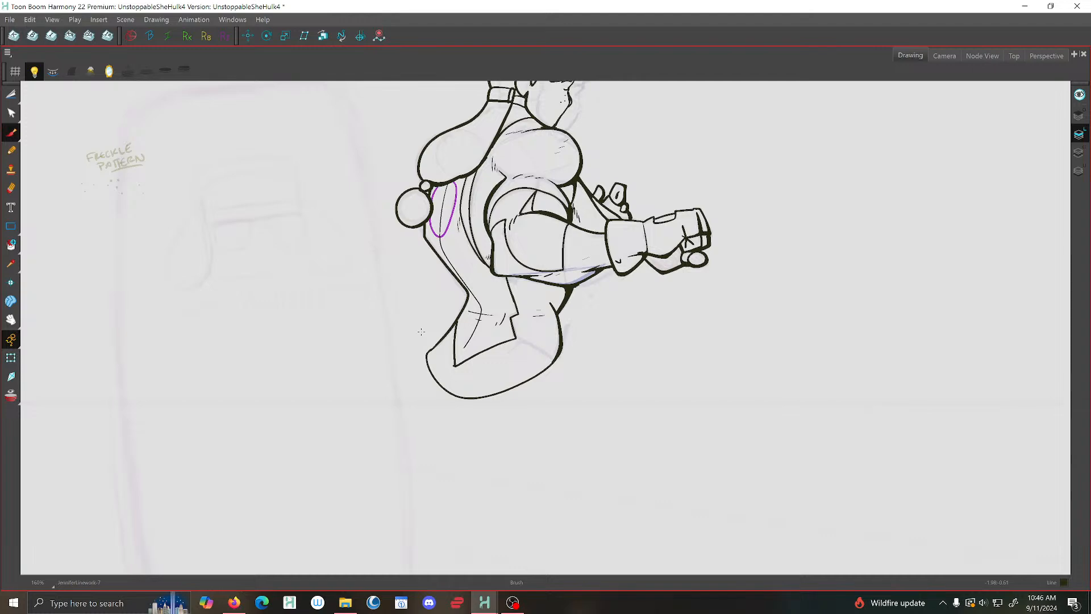
Mirror the view and thicken the outer contour of the far arm behind the extended fist on successive drawings
left_click(108, 71)
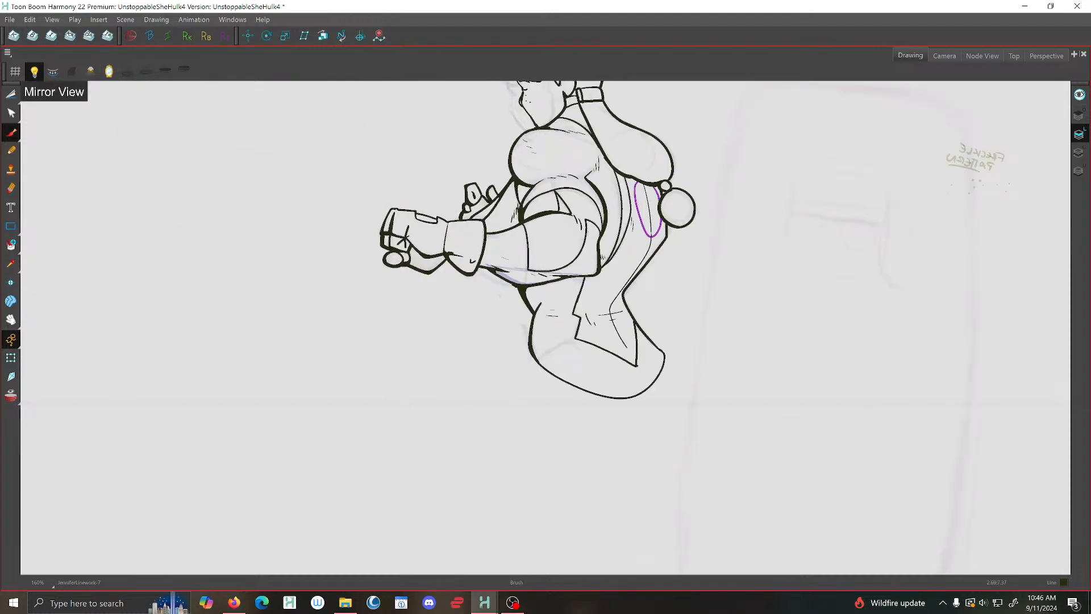
scroll(488, 281, "up", 4)
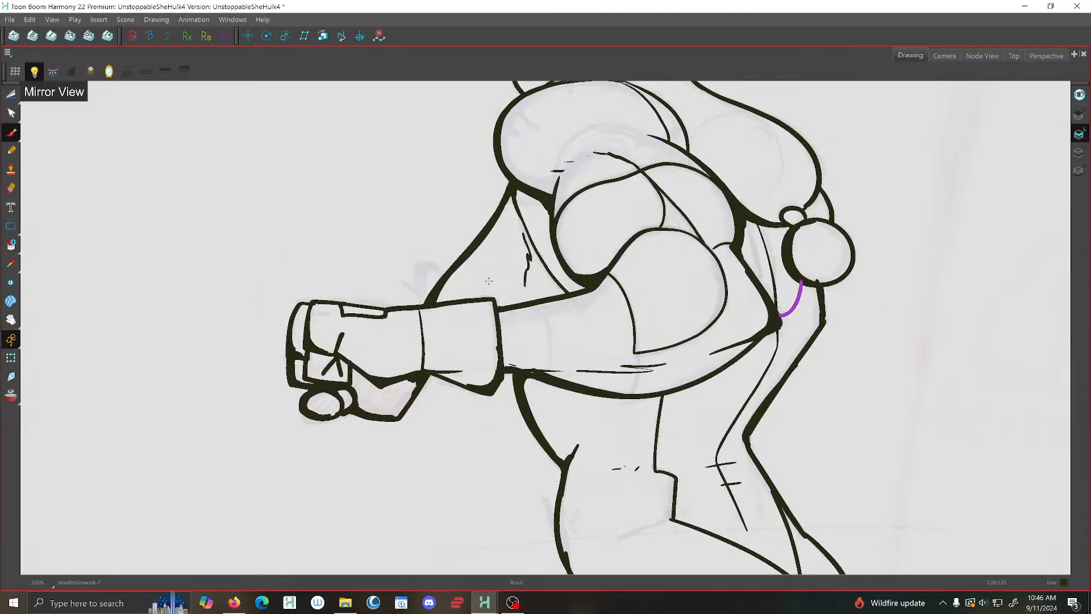
left_click_drag(500, 209, 452, 300)
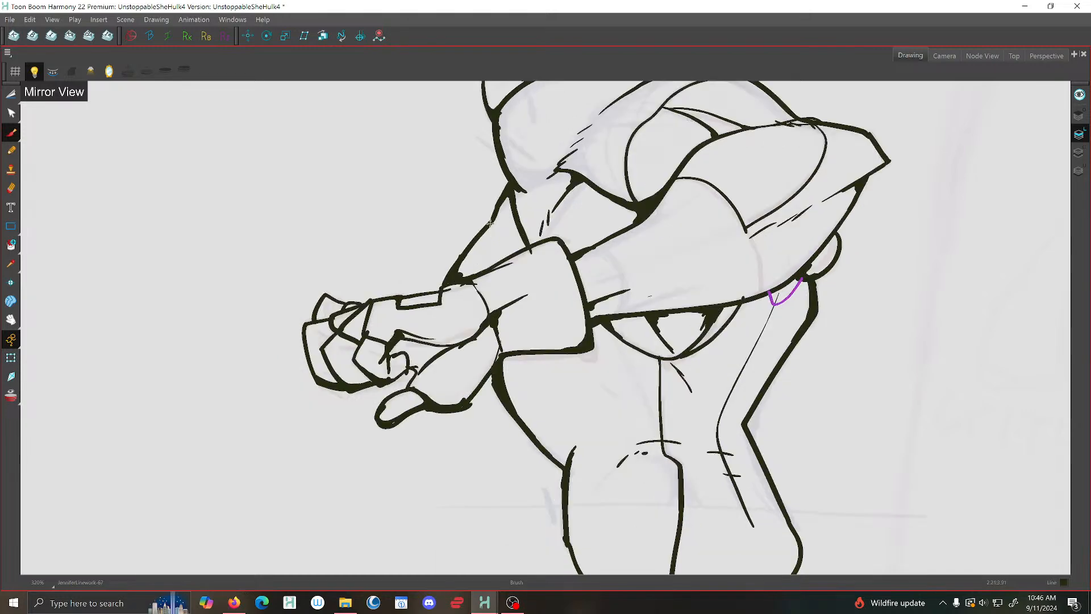
left_click_drag(487, 226, 458, 279)
left_click_drag(486, 226, 462, 272)
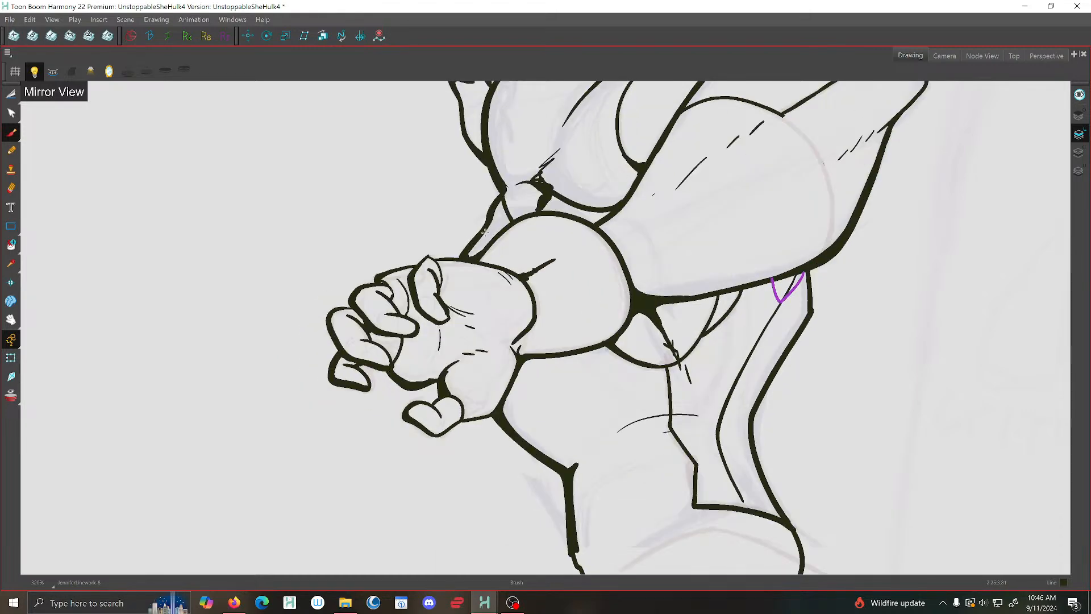
left_click_drag(485, 231, 467, 261)
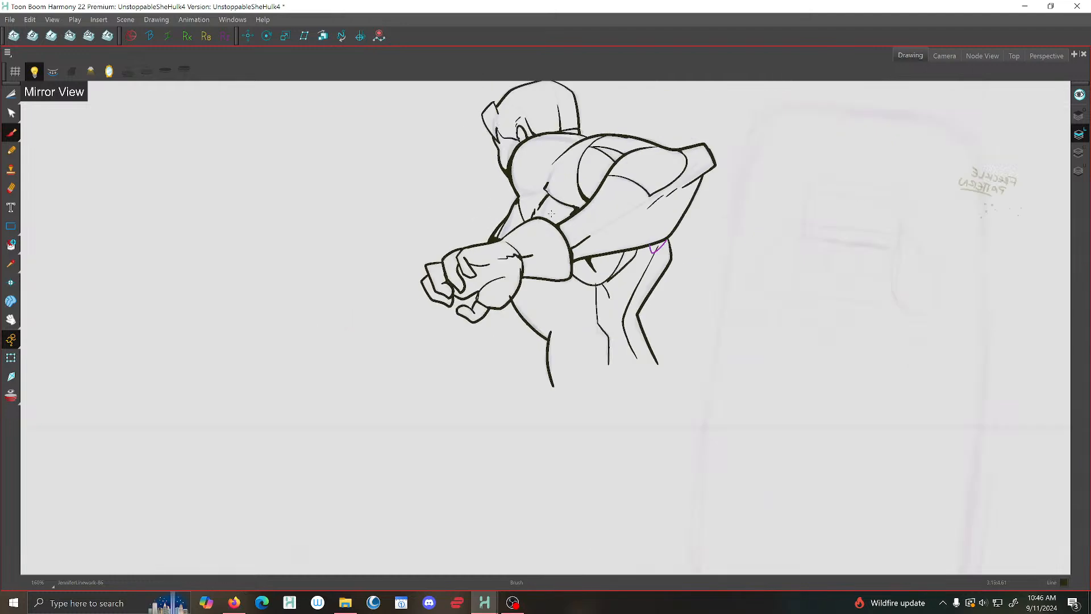
Save the scene and restore the unmirrored view of the drawing with the outstretched forearm
scroll(551, 214, "down", 1)
scroll(623, 178, "up", 2)
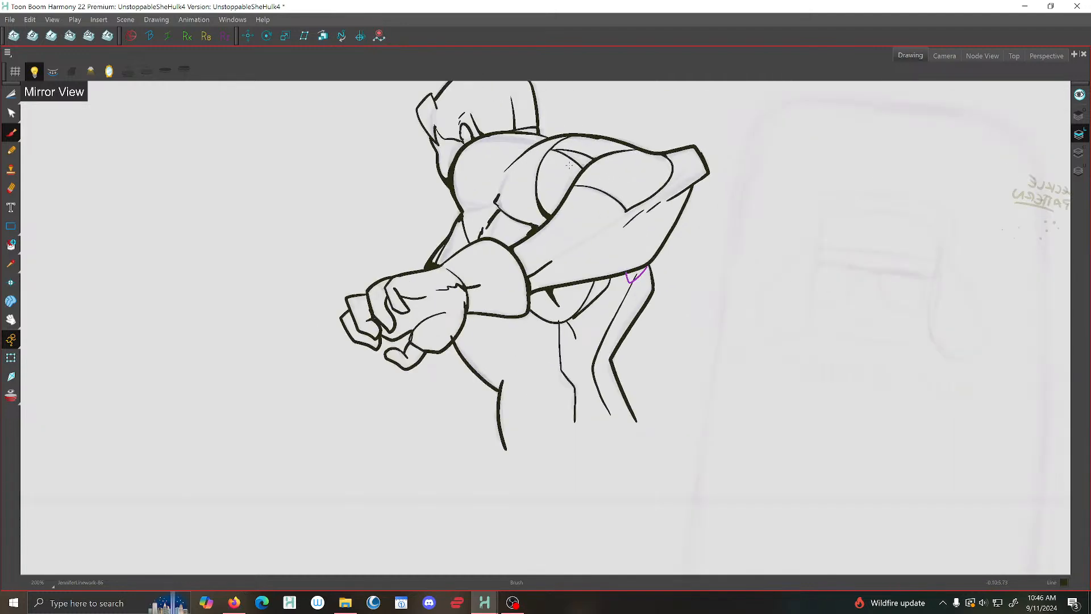
scroll(569, 163, "down", 2)
left_click(10, 19)
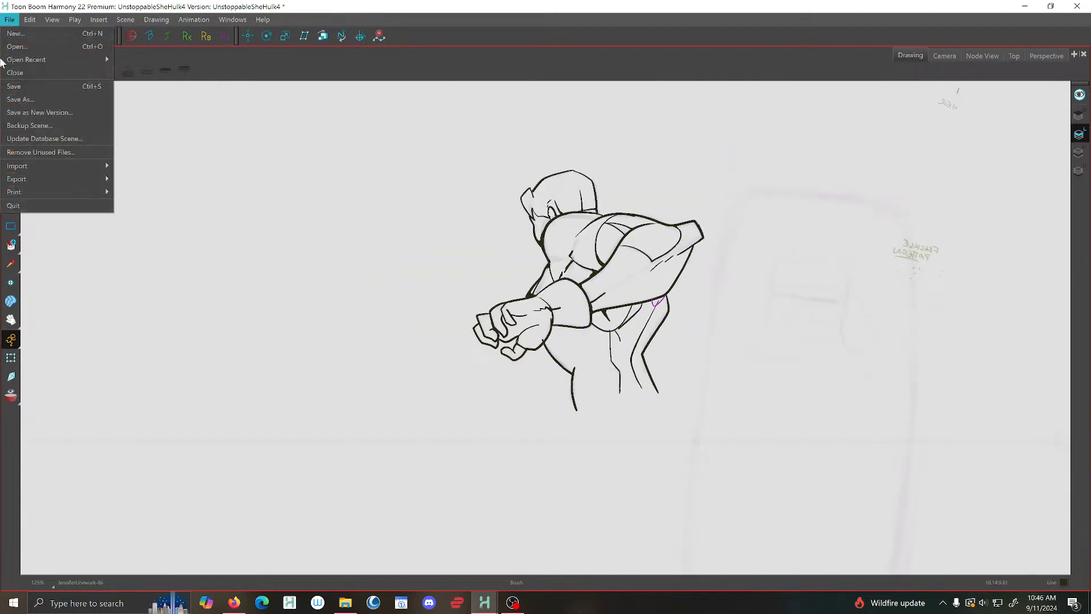
left_click(13, 87)
left_click(109, 71)
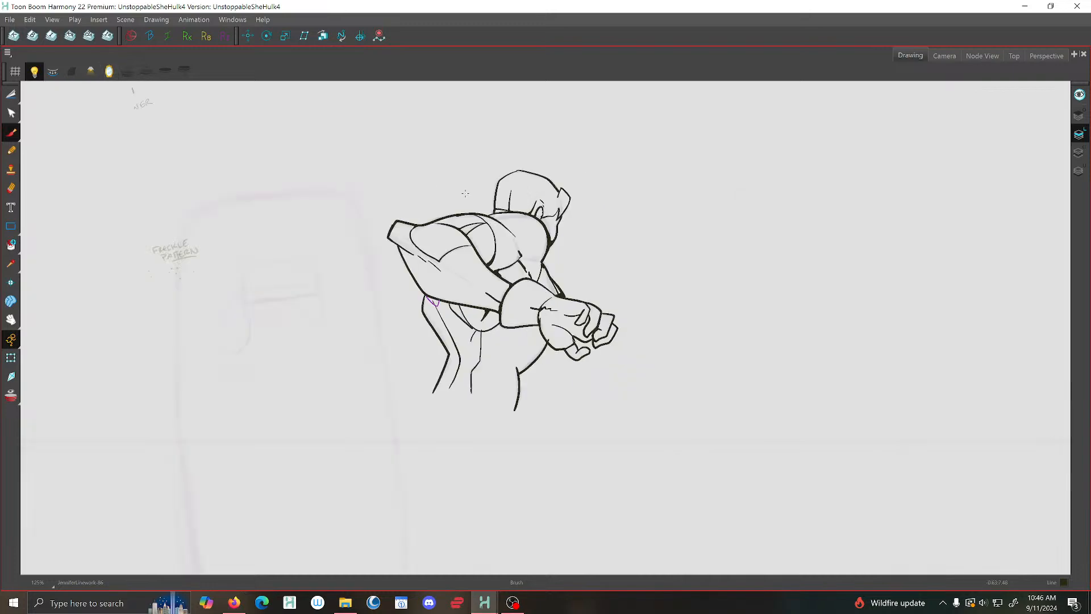
scroll(465, 194, "down", 2)
scroll(465, 193, "up", 3)
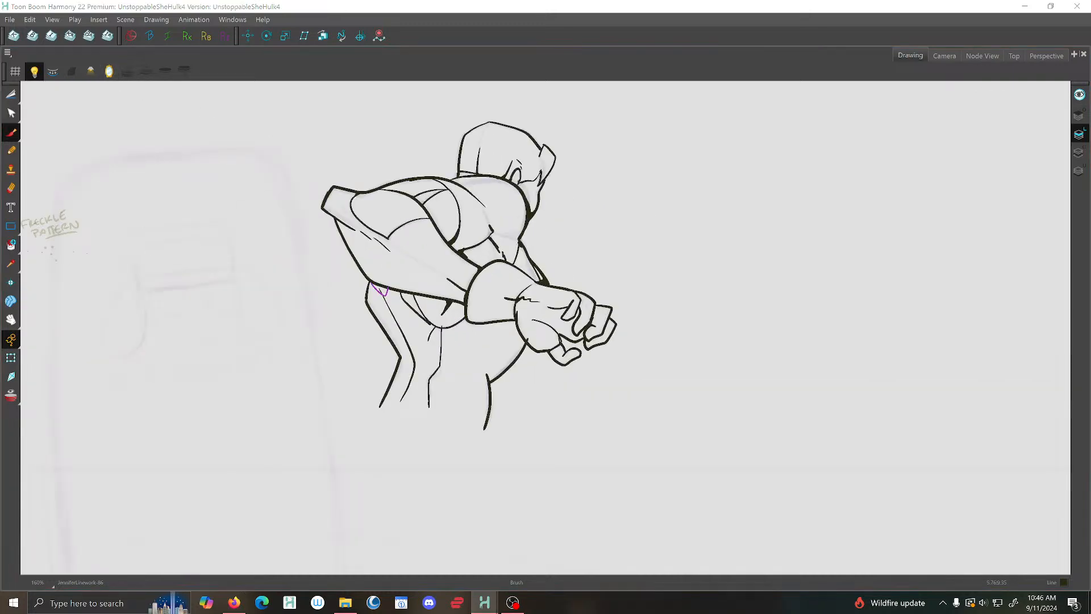
Thicken the contours and blacken the gaps between the fingers and beside the thumb of the outstretched hand
scroll(546, 267, "up", 4)
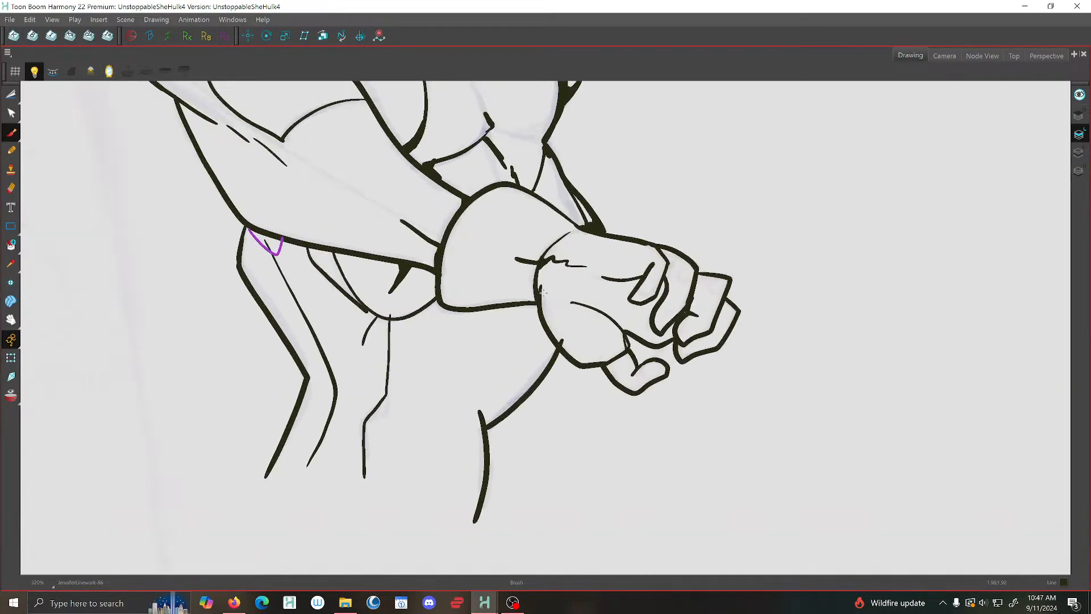
mouse_move(618, 325)
left_mouse_down()
mouse_move(628, 351)
mouse_move(613, 360)
mouse_move(632, 359)
left_mouse_up()
left_click_drag(692, 281, 671, 321)
mouse_move(696, 287)
left_mouse_down()
mouse_move(709, 333)
mouse_move(685, 353)
left_mouse_up()
mouse_move(666, 267)
left_mouse_down()
mouse_move(669, 293)
mouse_move(656, 316)
left_mouse_up()
left_click_drag(655, 266, 666, 292)
Compare with the neighbouring drawing, then add a fold line across the glove cuff and thicken the cuff's rear edge
key("f")
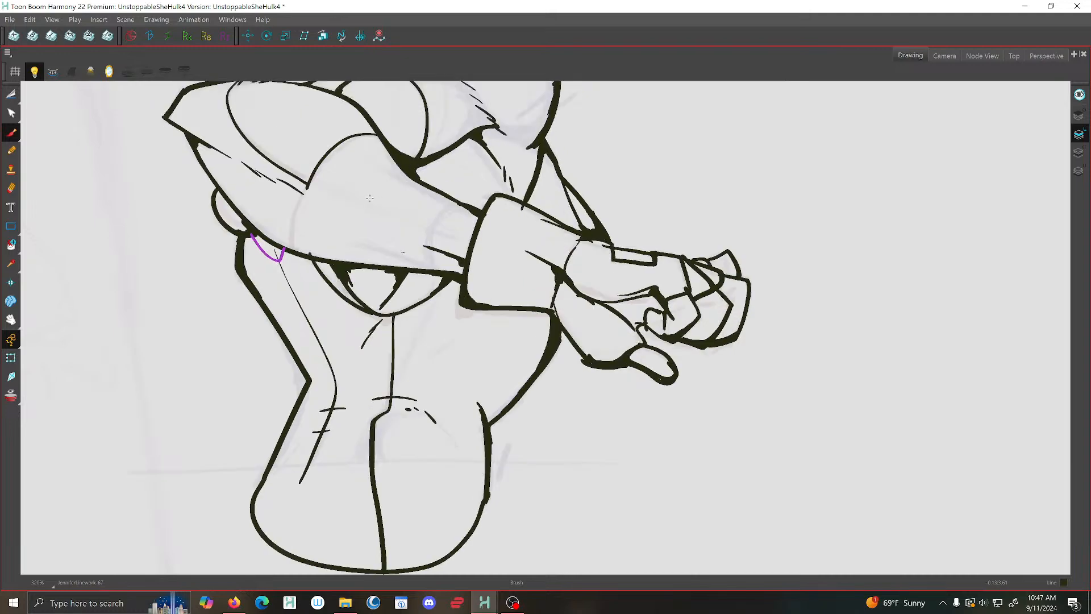
key("g")
mouse_move(481, 250)
left_mouse_down()
mouse_move(535, 266)
mouse_move(536, 282)
left_mouse_up()
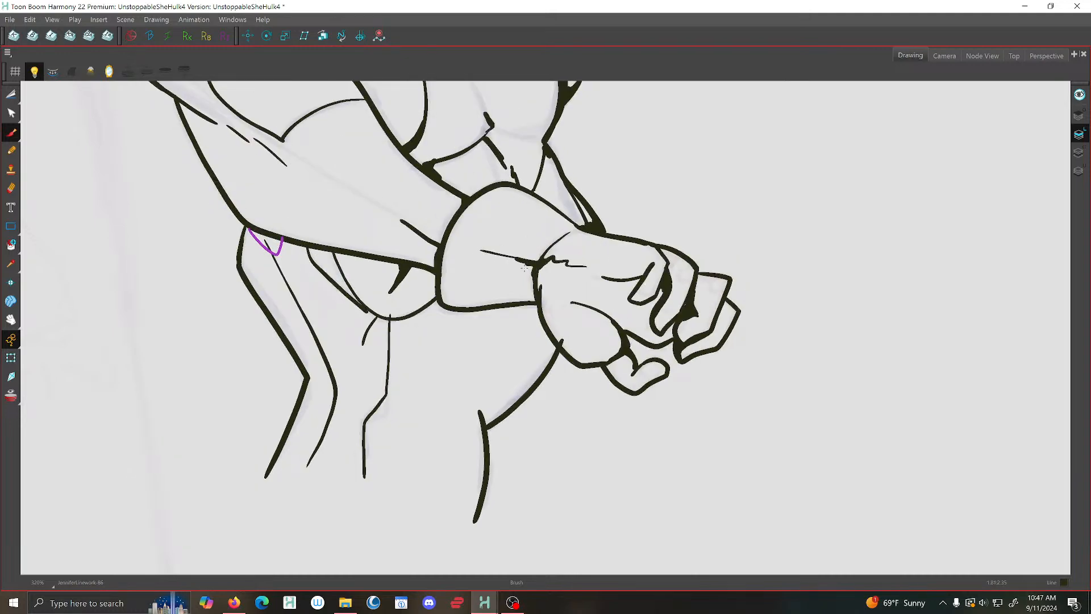
key("f")
key("g")
left_click_drag(433, 246, 428, 304)
Review the arm, shoulder and head linework on this drawing and save the scene
scroll(438, 307, "down", 1)
scroll(440, 308, "down", 2)
scroll(495, 199, "up", 2)
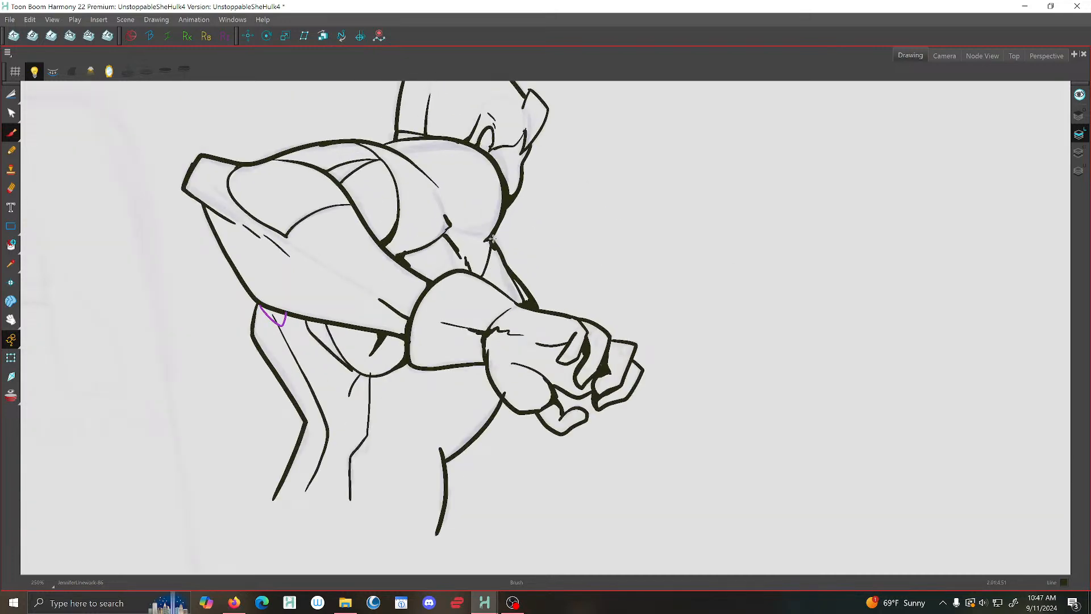
scroll(492, 240, "down", 3)
scroll(505, 224, "up", 4)
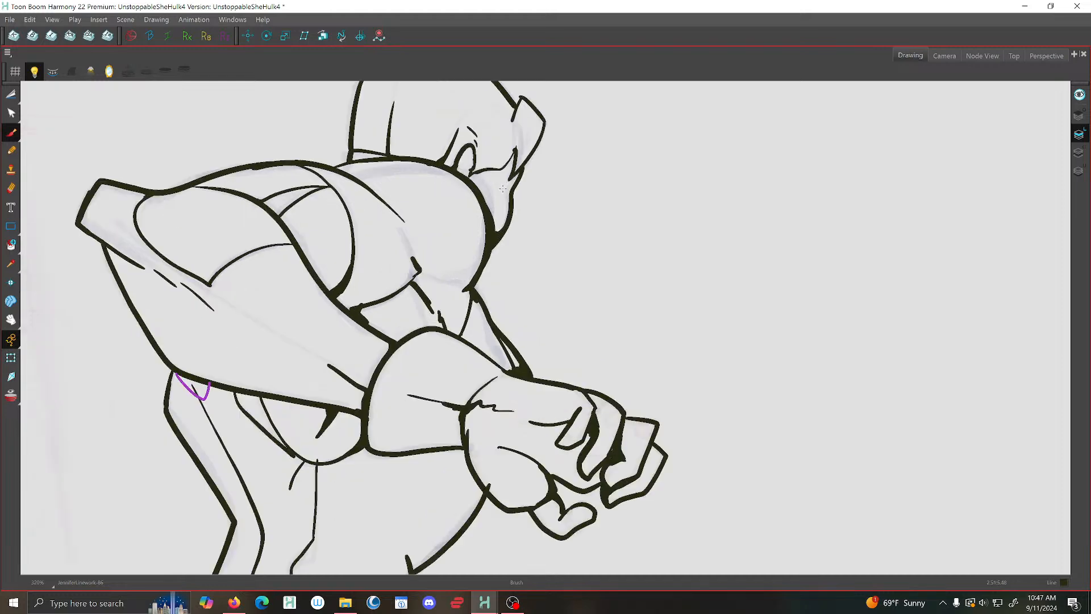
scroll(503, 188, "down", 4)
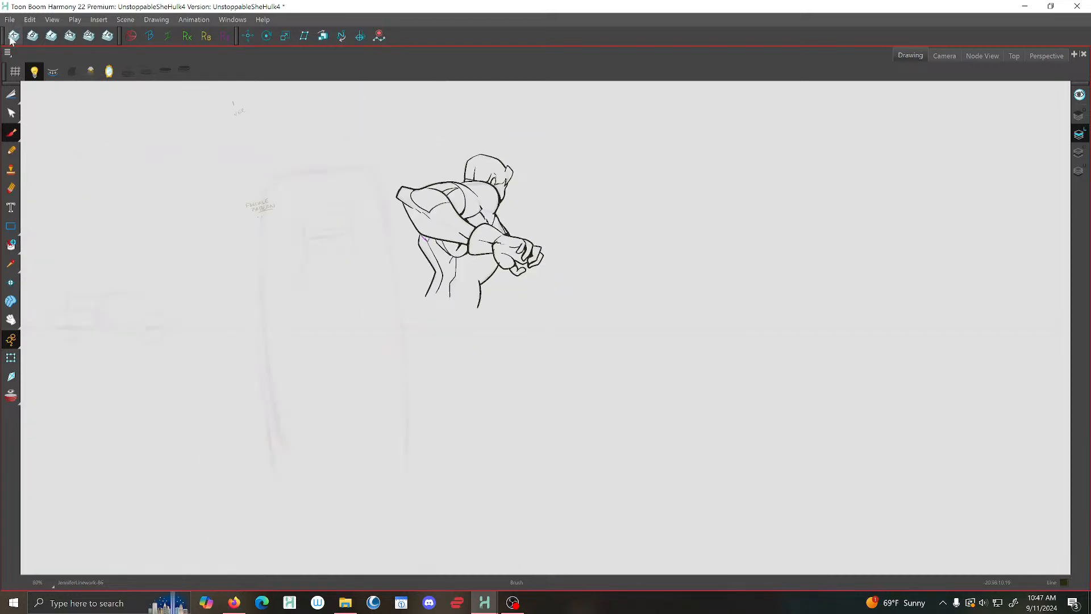
left_click(10, 19)
left_click(17, 86)
Close the hip outline with a rounded stroke and extend the suit's vertical seam down through it
scroll(424, 296, "up", 3)
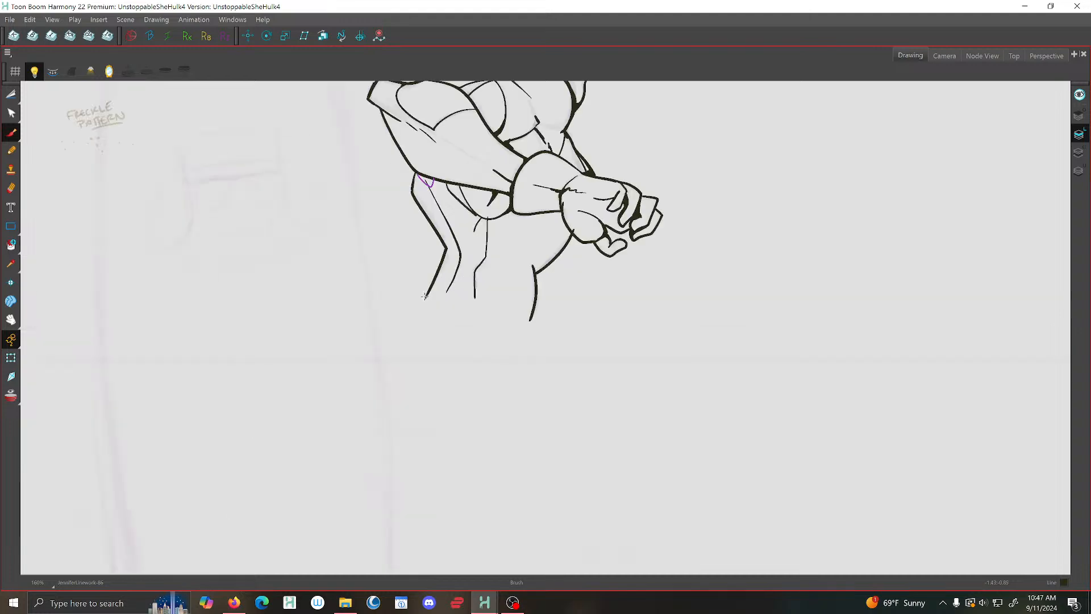
mouse_move(425, 296)
left_mouse_down()
mouse_move(456, 374)
mouse_move(535, 312)
left_mouse_up()
key(".")
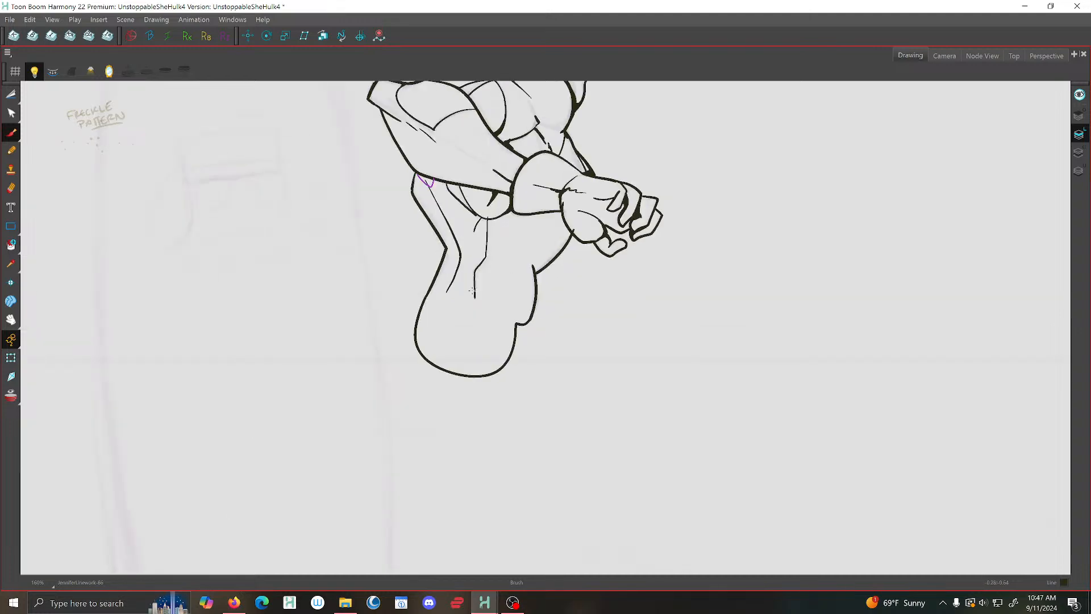
left_click_drag(473, 291, 476, 396)
scroll(497, 373, "down", 1)
left_click_drag(513, 346, 519, 450)
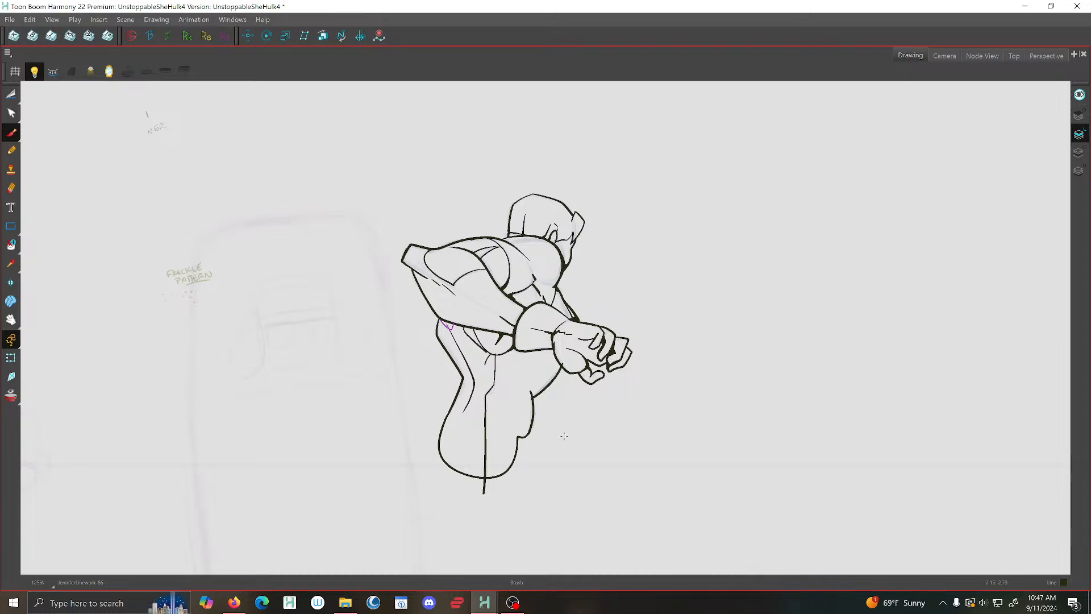
mouse_move(395, 433)
left_mouse_down()
mouse_move(571, 455)
mouse_move(388, 435)
left_mouse_up()
key("ctrl+z")
Check the drawings against the framing in Camera view, save the scene, and return to Drawing view
left_click(944, 56)
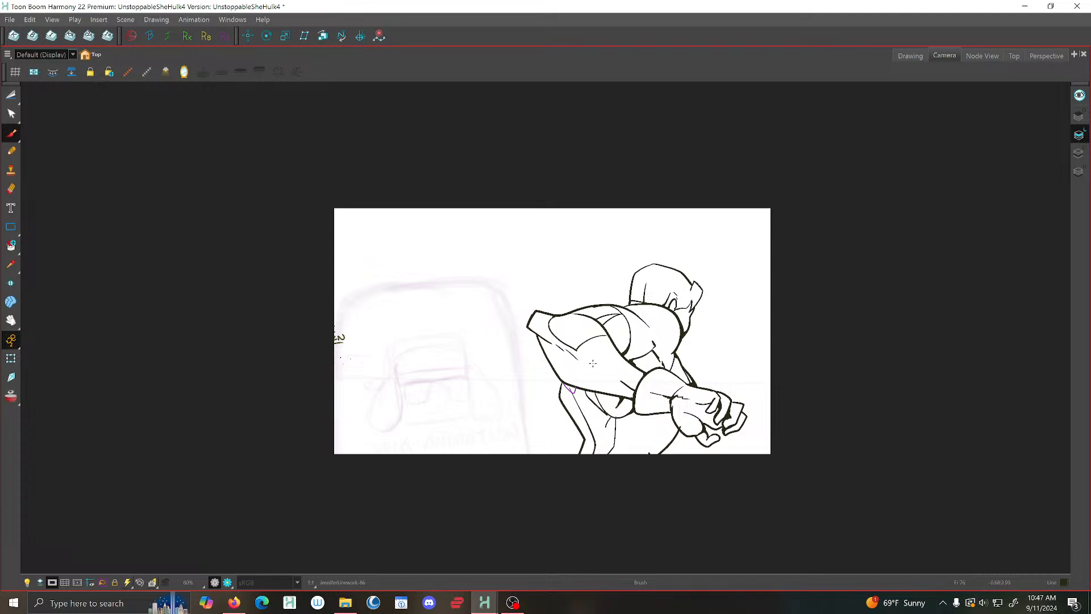
left_click(911, 56)
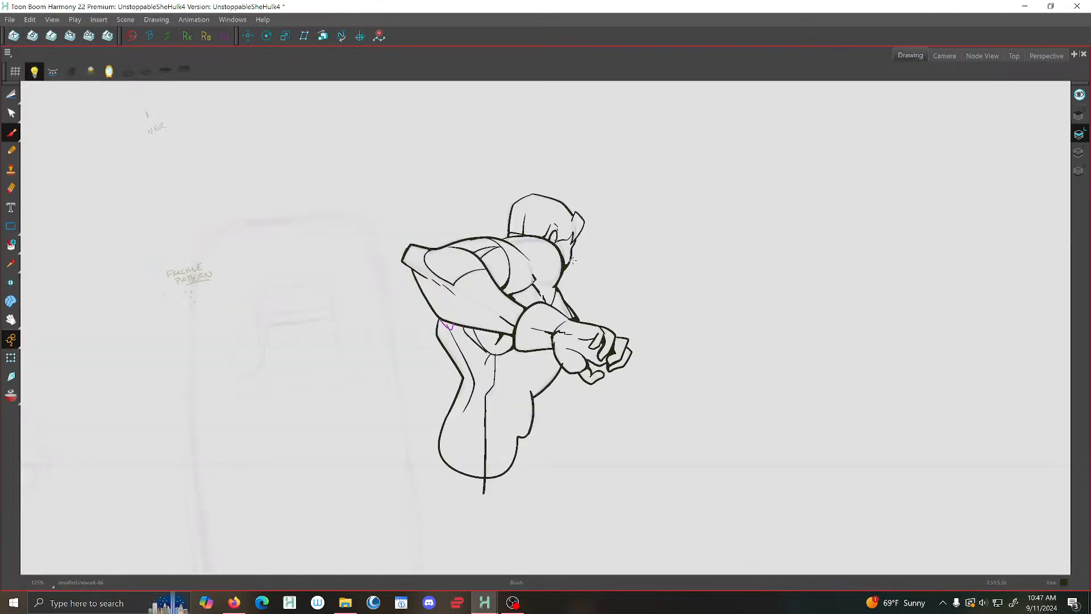
scroll(573, 260, "up", 2)
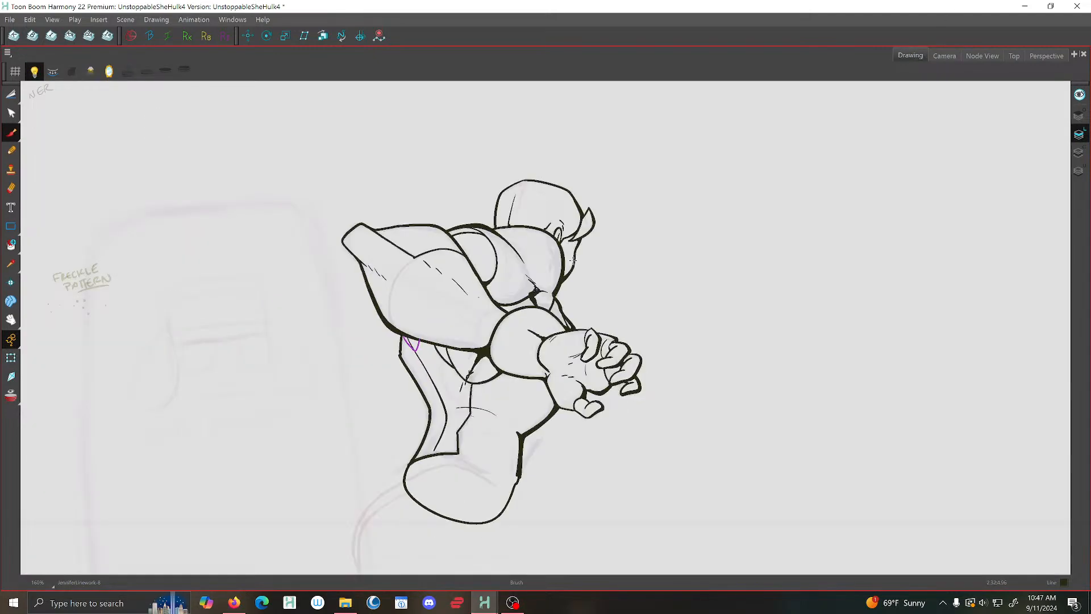
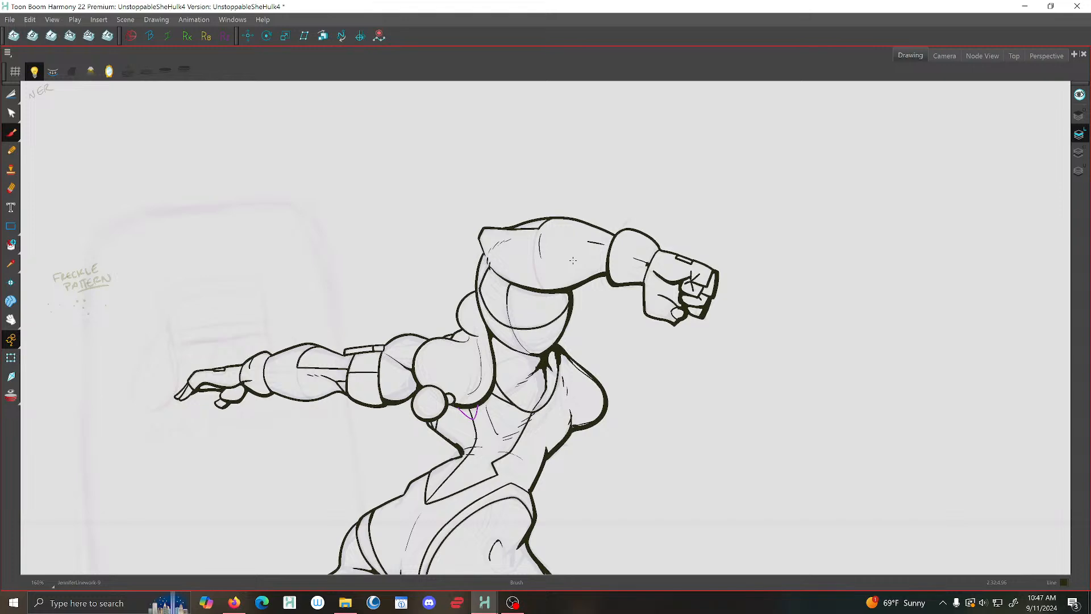
left_click(10, 19)
left_click(25, 79)
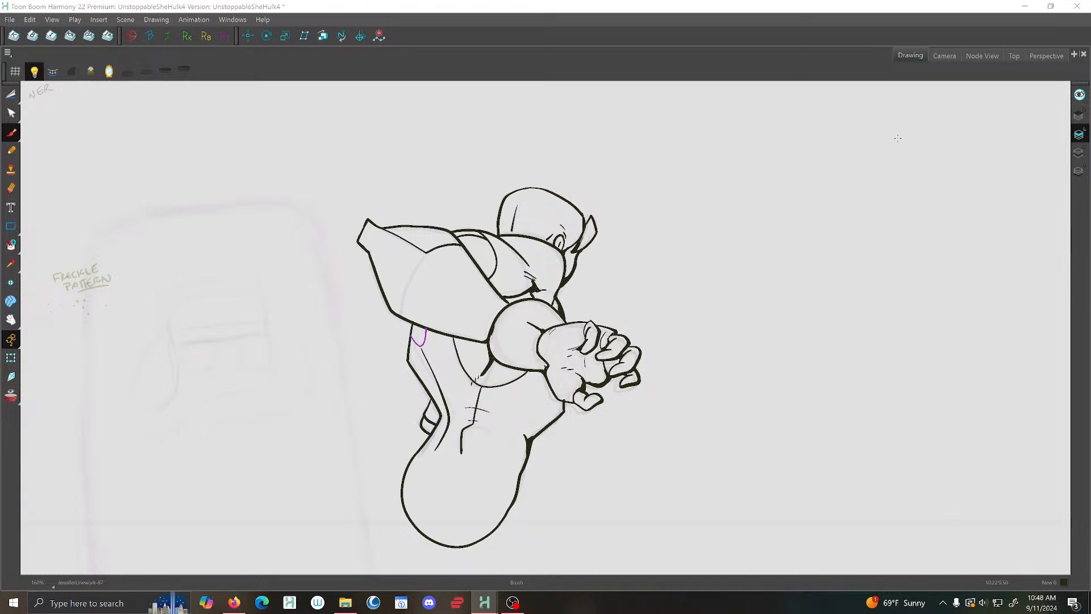
left_click(944, 55)
left_click(910, 55)
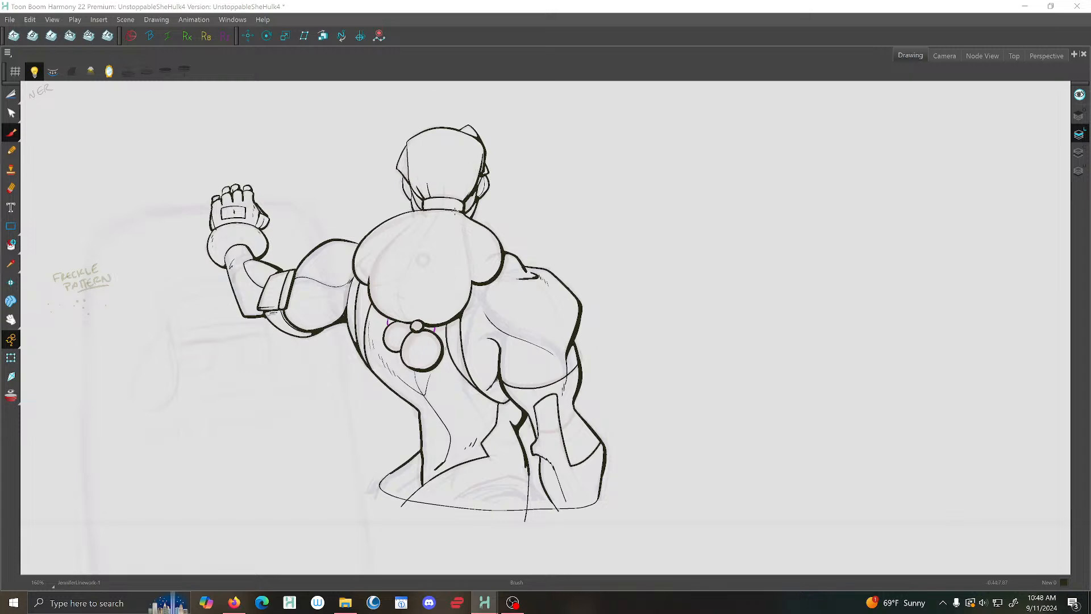
Go through the head-turn drawings up close and examine the eye linework for open or missing lines
scroll(432, 142, "up", 3)
key("g")
key("g")
key("g")
key("g")
key("g")
key("g")
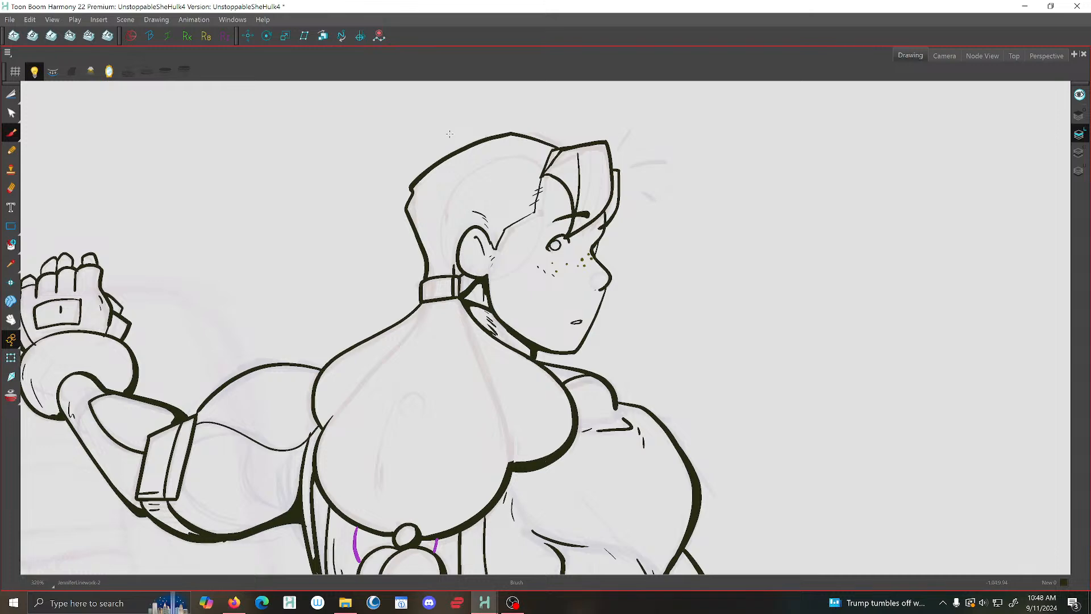
scroll(517, 165, "up", 3)
scroll(617, 328, "up", 2)
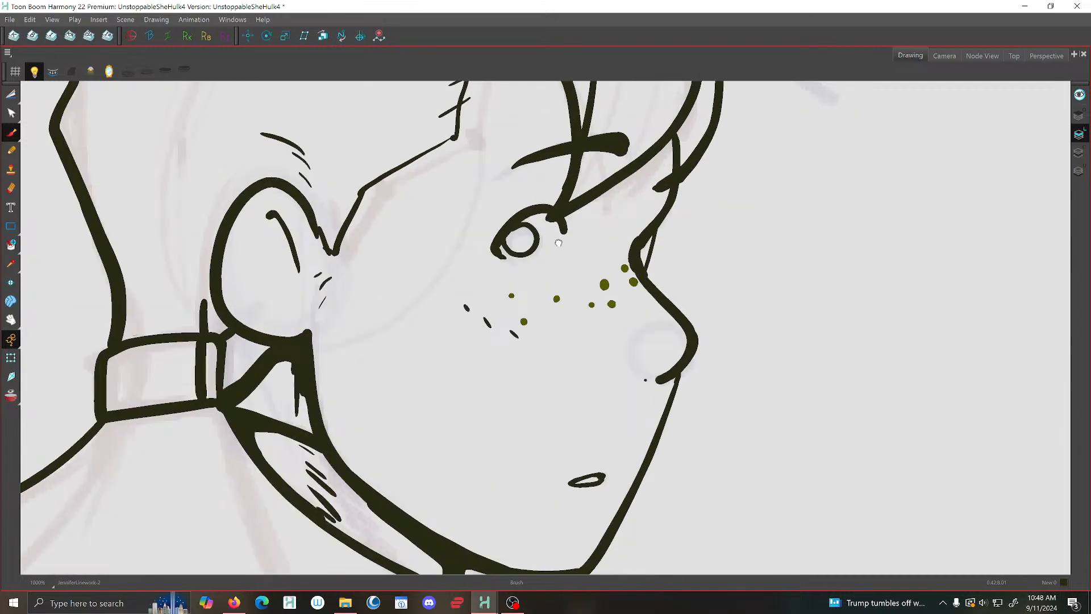
key("g")
key("g")
key("g")
key("g")
key("g")
key("g")
key("g")
key("g")
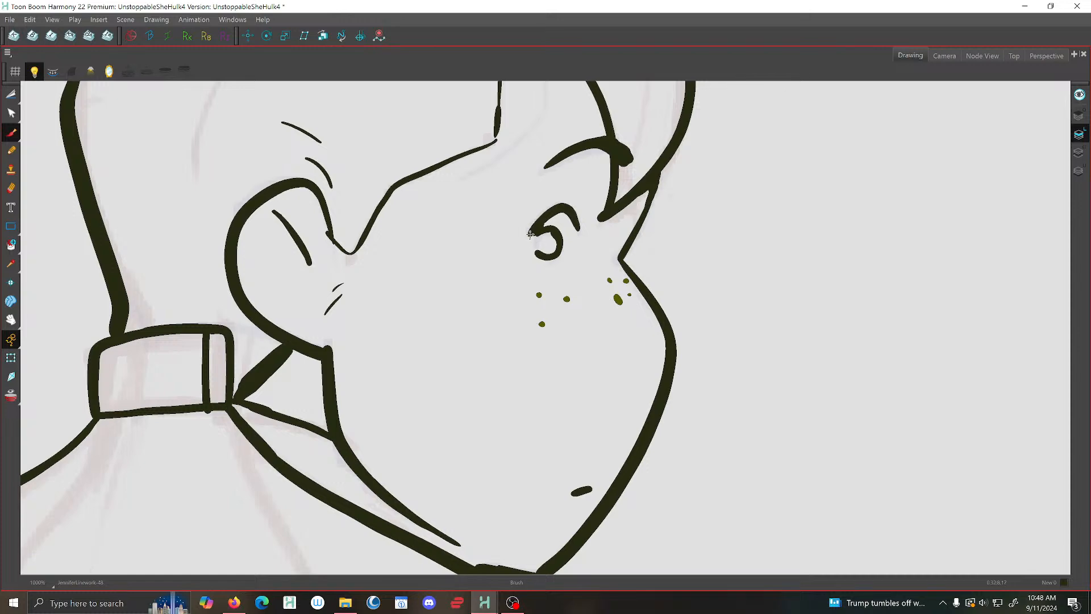
Complete the eye outline on the turned-head drawing by drawing its missing outer edge and lower lid
mouse_move(530, 233)
left_mouse_down()
mouse_move(534, 256)
mouse_move(577, 243)
mouse_move(532, 254)
left_mouse_up()
key("ctrl+z")
scroll(560, 241, "down", 5)
scroll(581, 232, "up", 2)
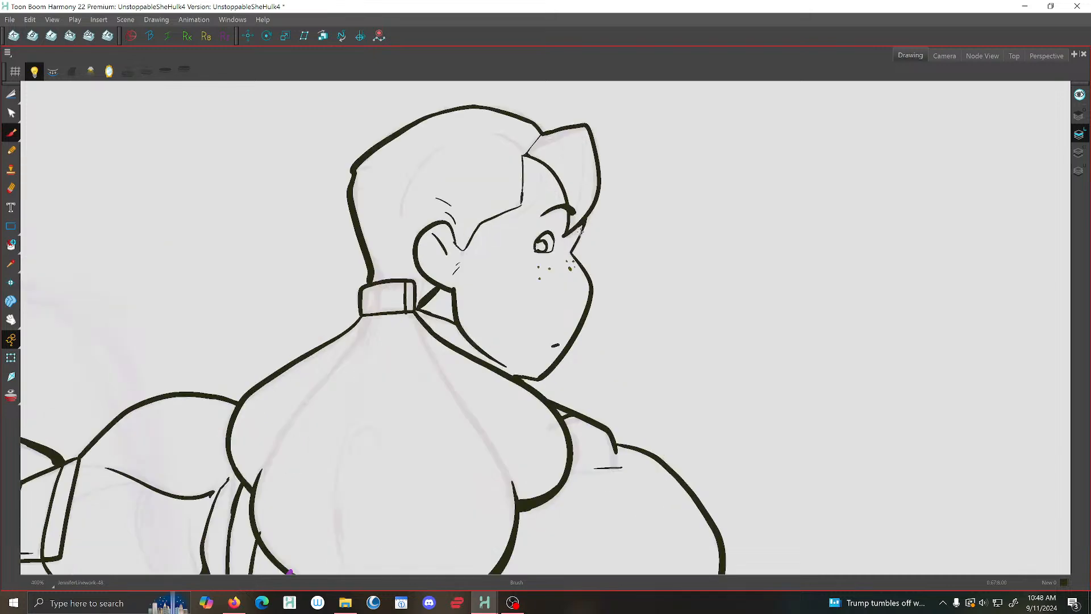
scroll(580, 232, "up", 2)
scroll(524, 246, "up", 2)
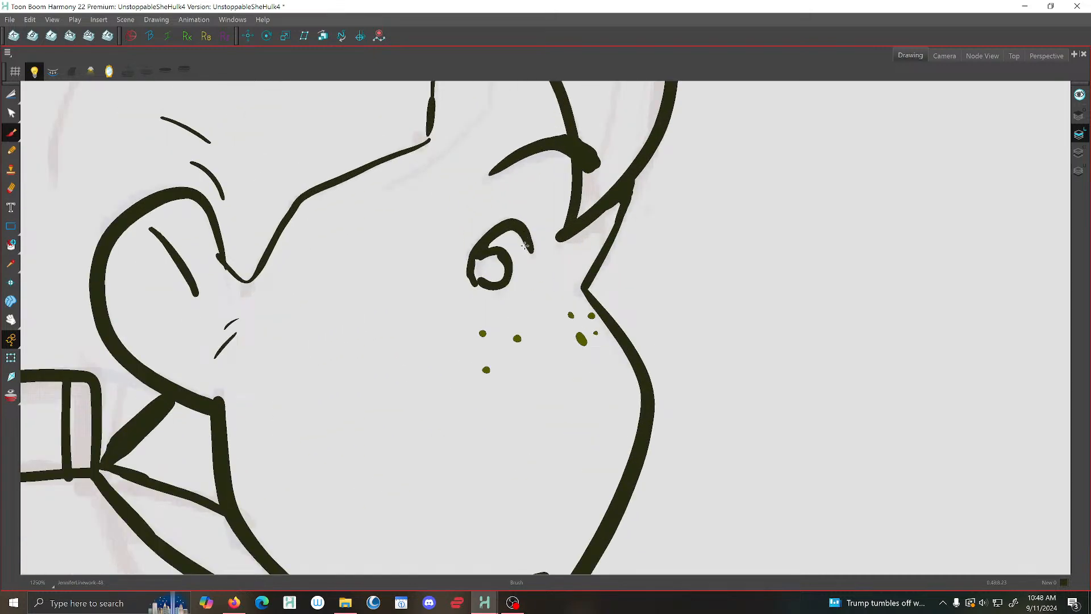
mouse_move(524, 245)
left_mouse_down()
mouse_move(516, 286)
mouse_move(480, 286)
left_mouse_up()
key("Return")
Draw the eye's missing lower lid on the next head-turn drawing and compare it with the neighbouring drawings
mouse_move(516, 244)
left_mouse_down()
mouse_move(517, 264)
mouse_move(486, 285)
mouse_move(449, 273)
left_mouse_up()
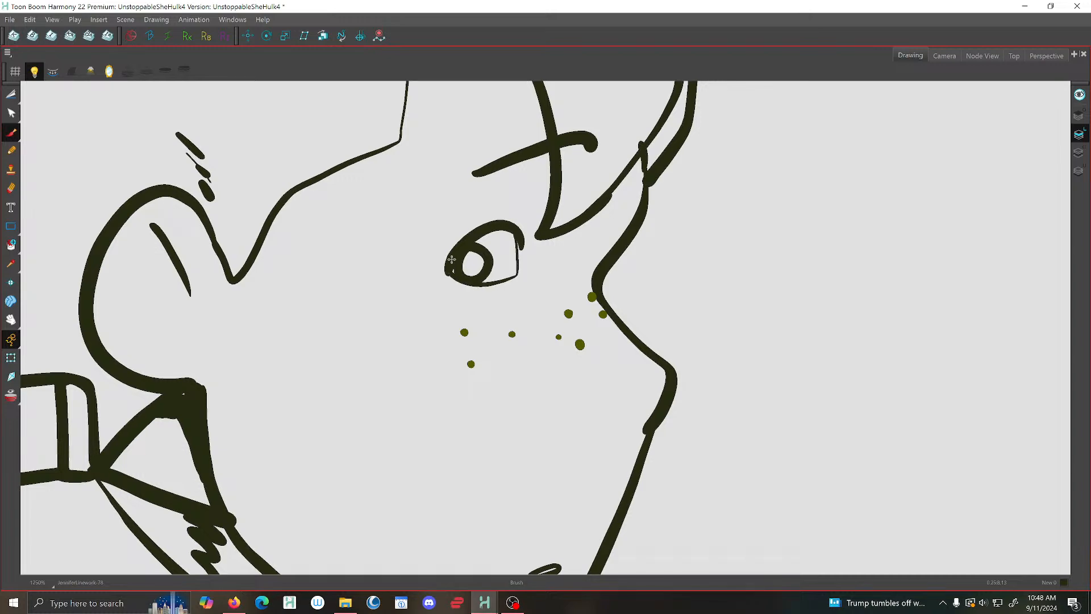
key("period")
key("comma")
key("period")
key("comma")
key("period")
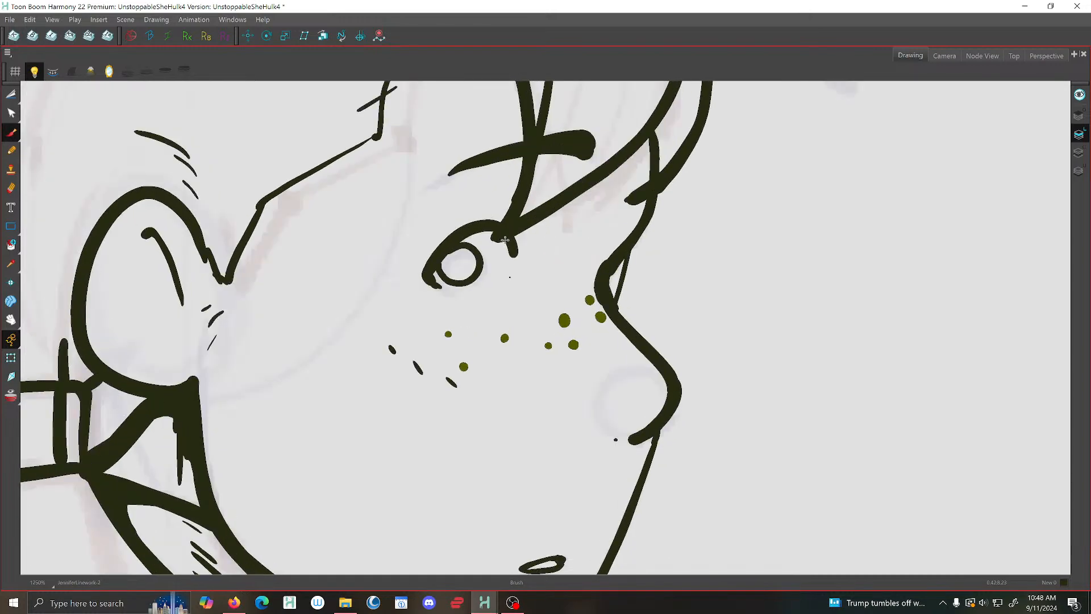
Draw the eye's open inner edge and lower lid on the turned-head drawing, and mirror the view to check the face
mouse_move(506, 240)
left_mouse_down()
mouse_move(508, 272)
mouse_move(471, 291)
mouse_move(435, 284)
left_mouse_up()
scroll(497, 262, "down", 7)
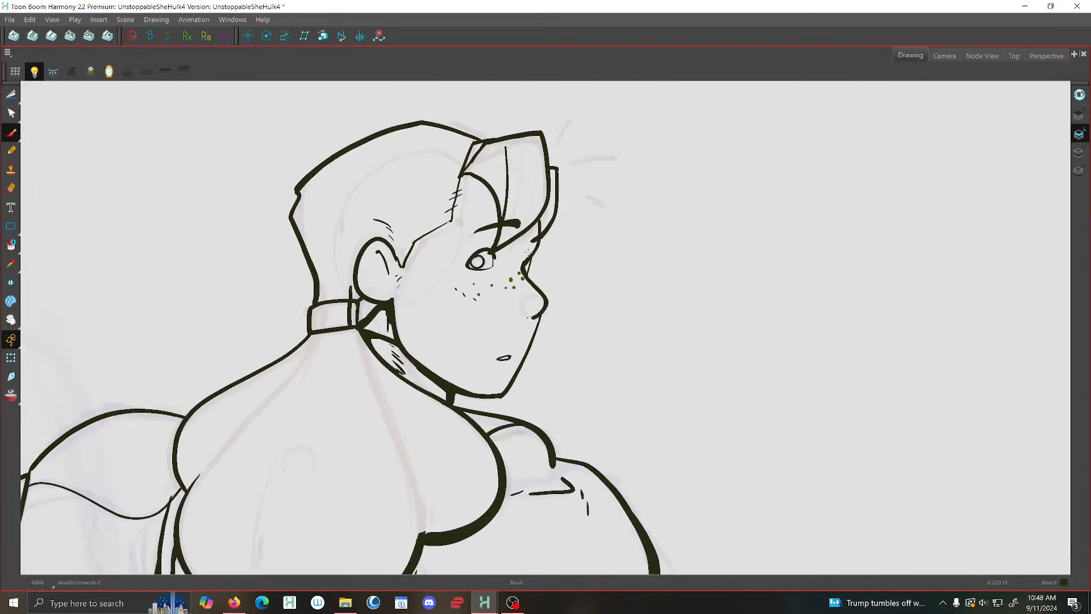
left_click(109, 71)
scroll(553, 228, "up", 2)
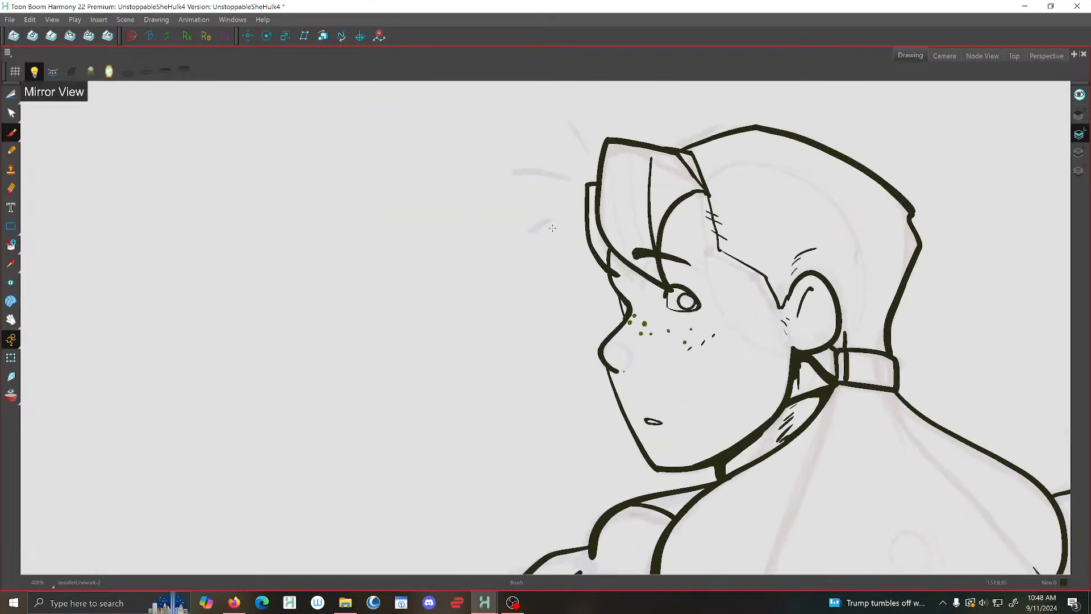
Select the eye's lower-lid stroke in the mirrored view and shift it slightly downward
scroll(655, 306, "up", 2)
key("alt+s")
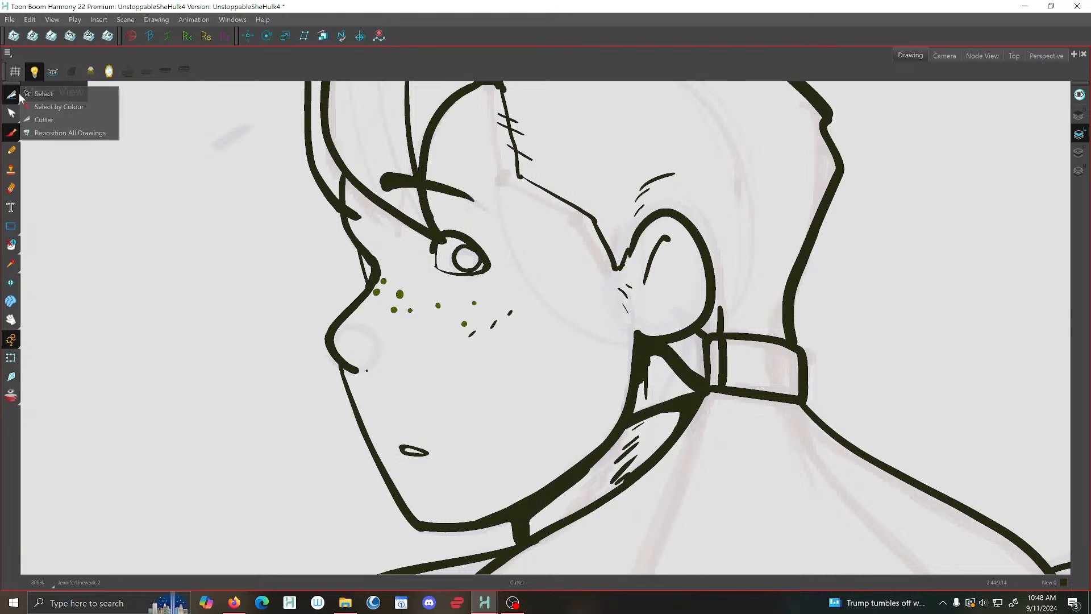
scroll(432, 262, "up", 2)
left_click(436, 260)
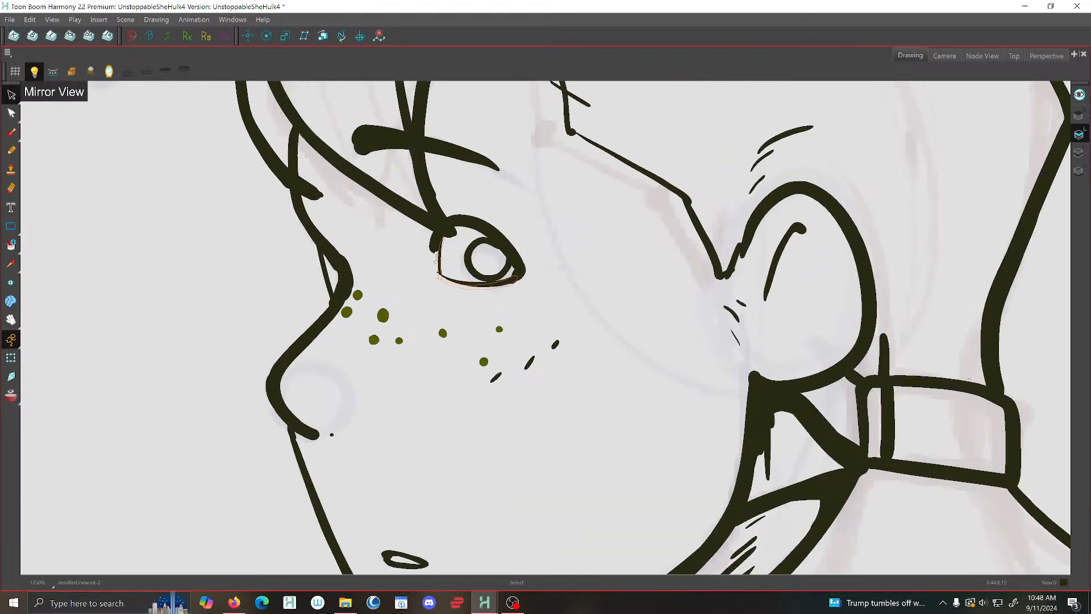
left_click_drag(437, 256, 437, 259)
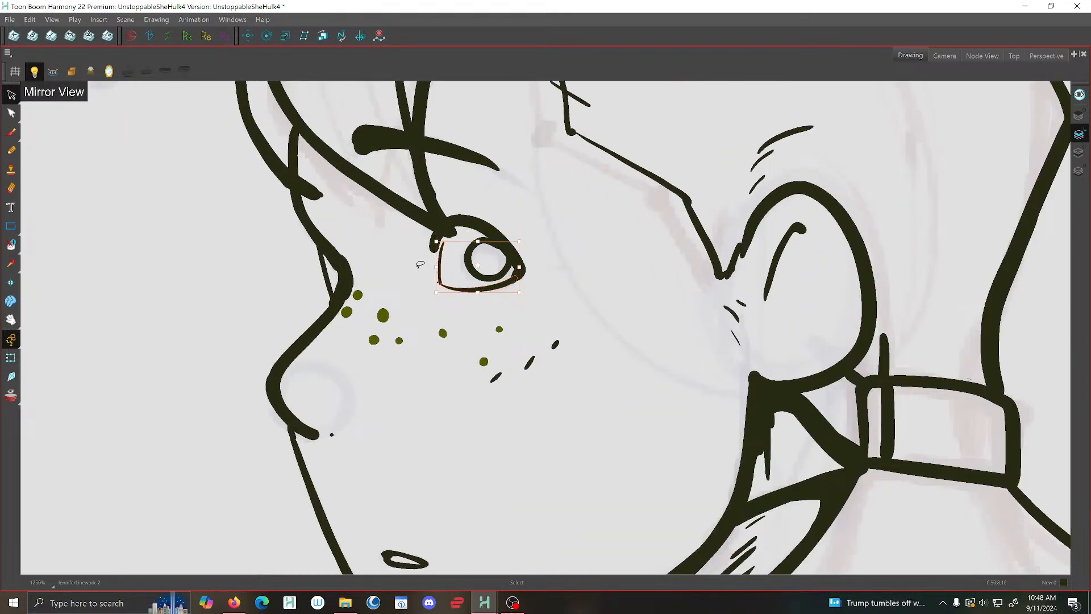
left_click(420, 265)
Compare the whole face with and without the latest eye change by repeatedly undoing and redoing it
scroll(420, 264, "down", 5)
scroll(483, 246, "up", 2)
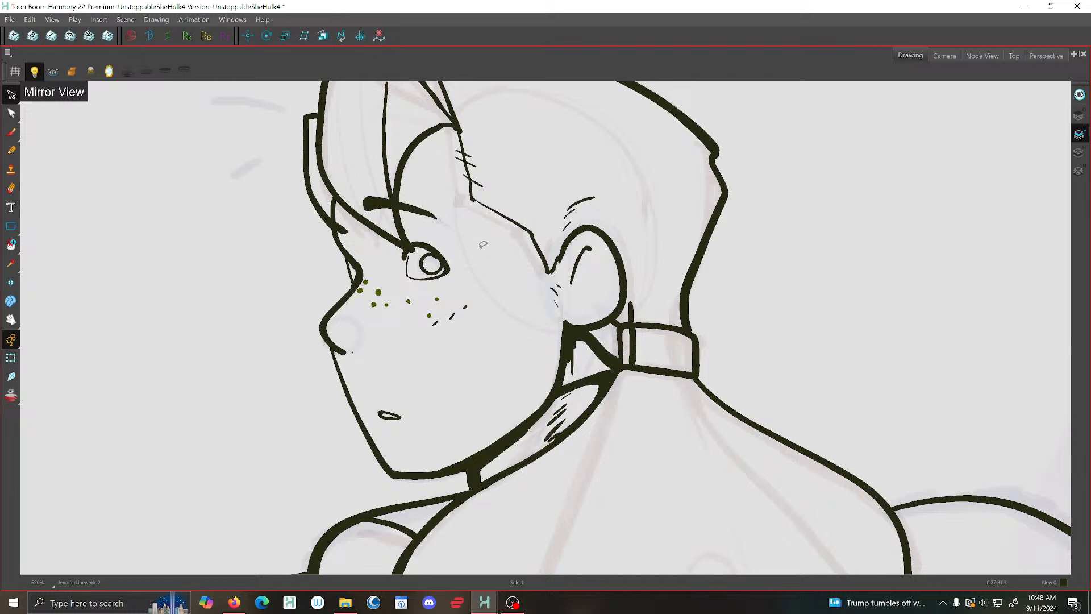
left_click(12, 133)
scroll(410, 245, "up", 3)
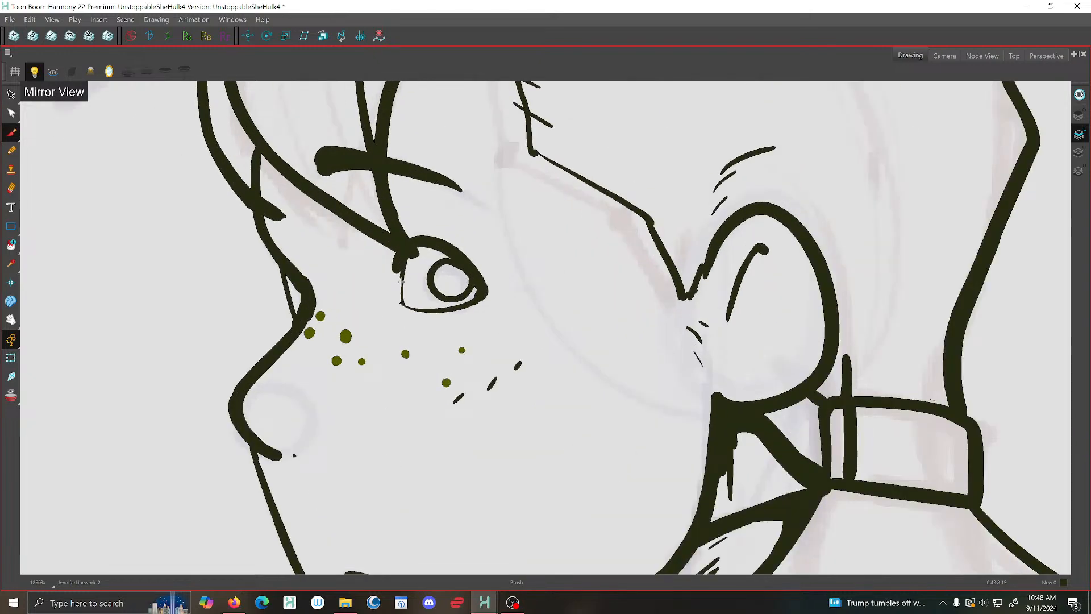
scroll(400, 281, "down", 4)
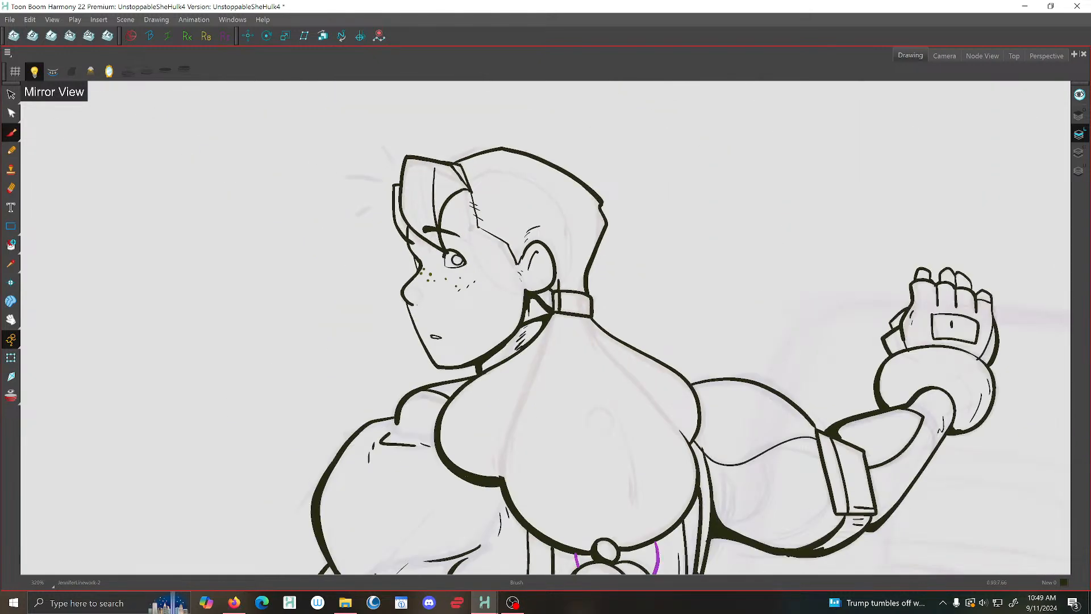
key("ctrl+z")
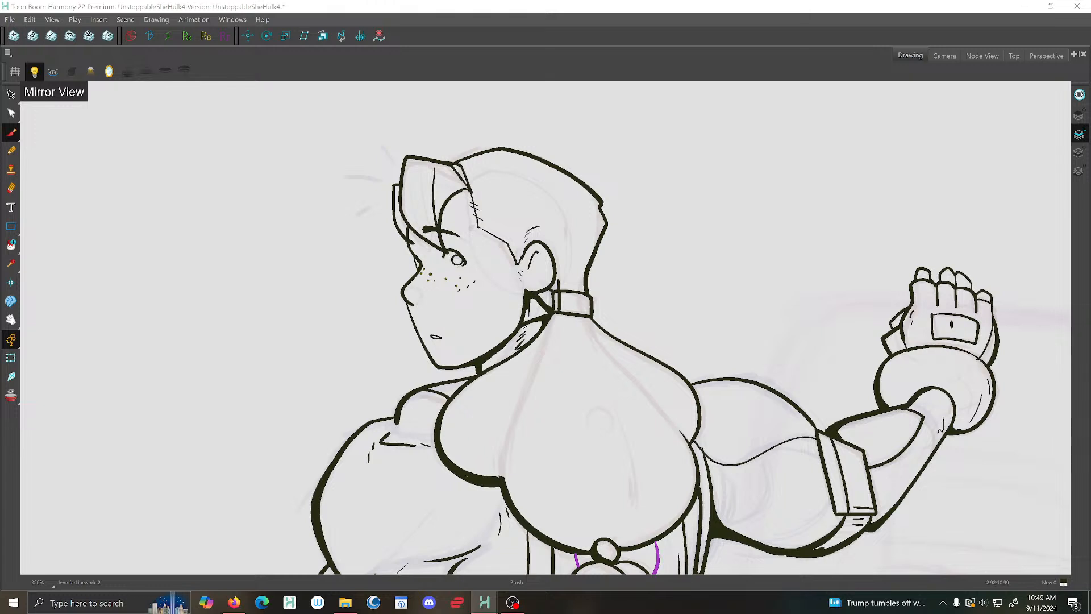
key("ctrl+shift+z")
key("ctrl+z")
key("ctrl+shift+z")
key("ctrl+z")
scroll(496, 296, "up", 6)
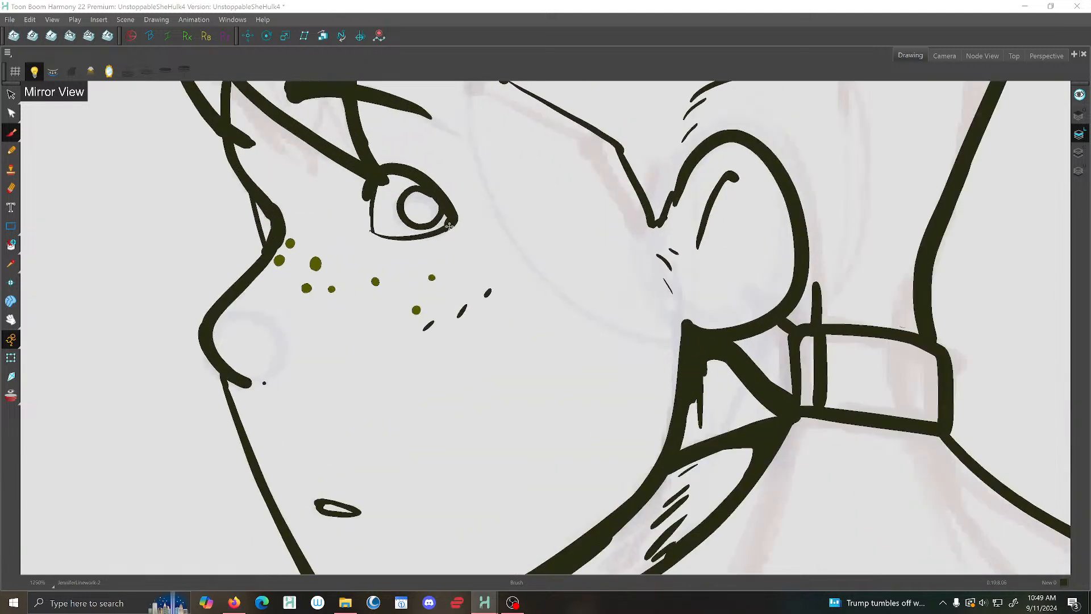
Delete the eye's lower-lid stroke on the mirrored drawing and redraw the inner edge and lower lid
left_click(11, 95)
left_click(372, 222)
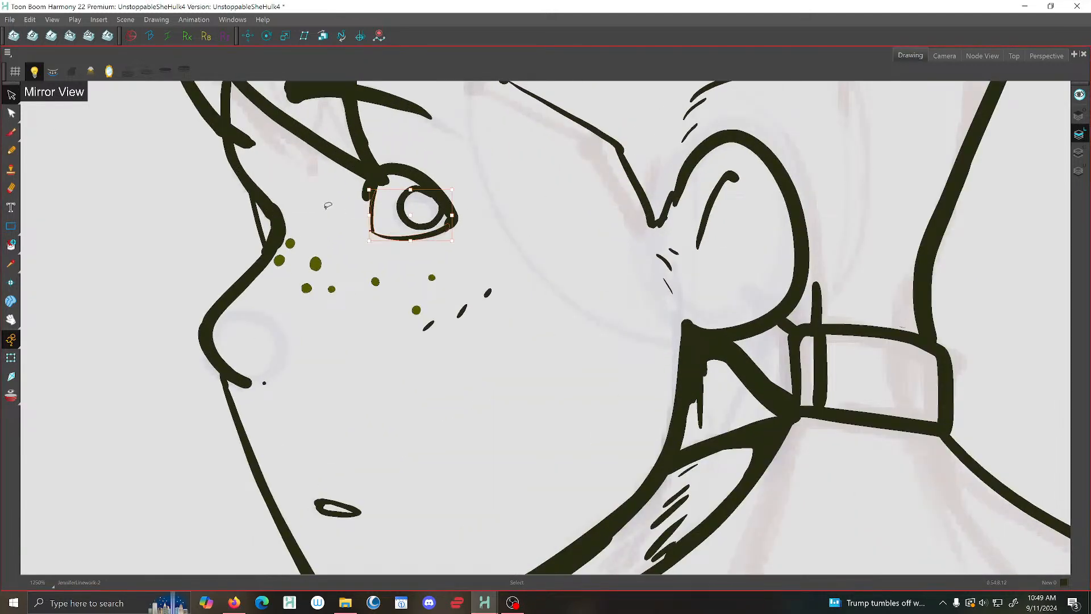
key("Delete")
left_click(11, 132)
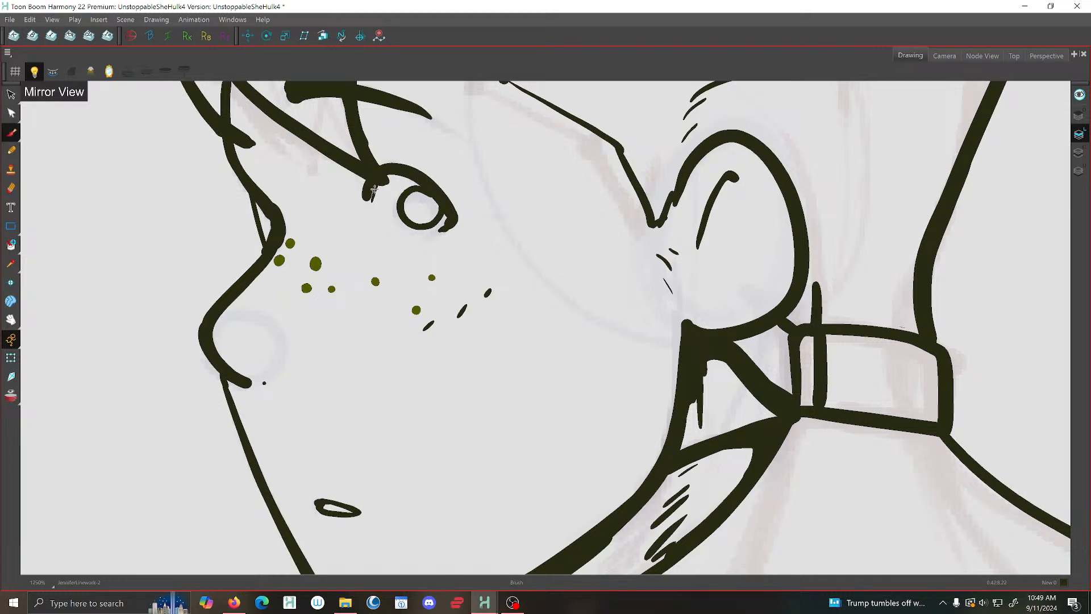
left_click_drag(378, 233, 444, 229)
scroll(449, 218, "down", 10)
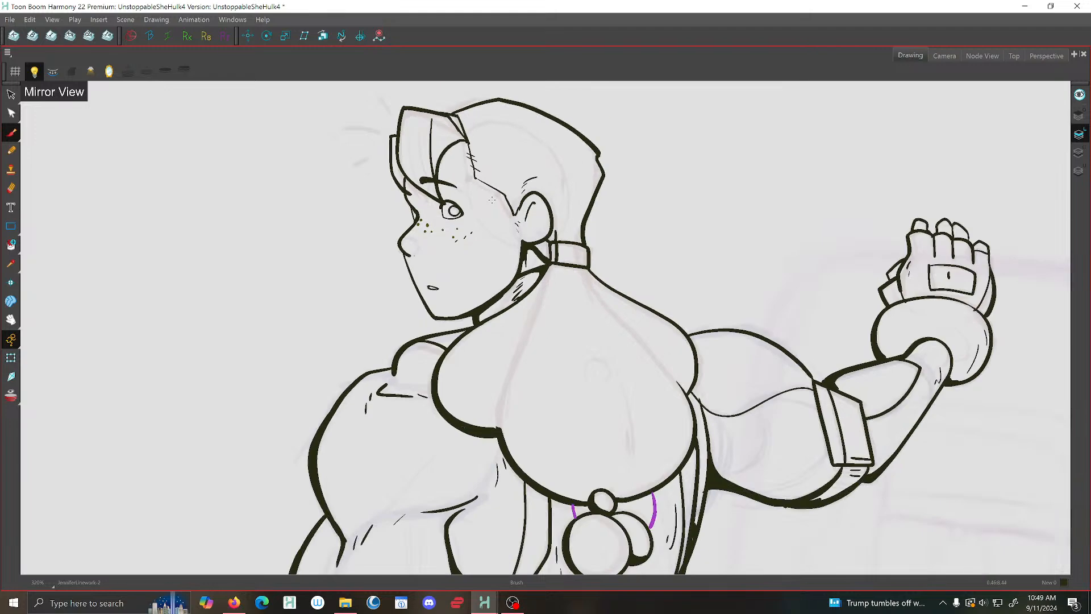
Return to the unmirrored view and replace the inner edge and lower lid of the eye on another head-turn drawing
left_click(110, 71)
scroll(529, 206, "up", 5)
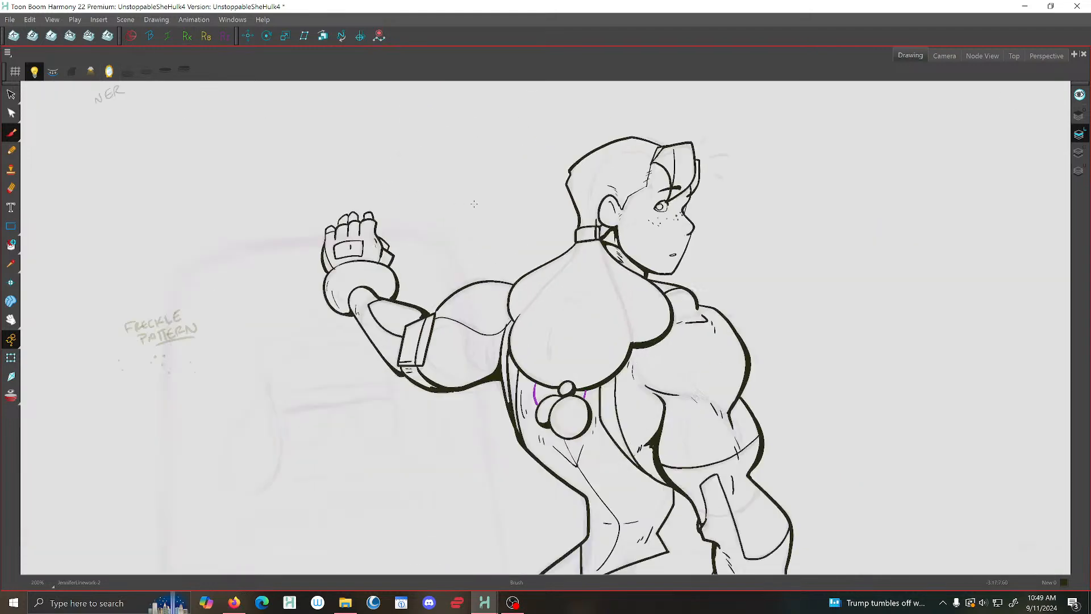
left_click_drag(714, 221, 472, 241)
scroll(547, 256, "up", 3)
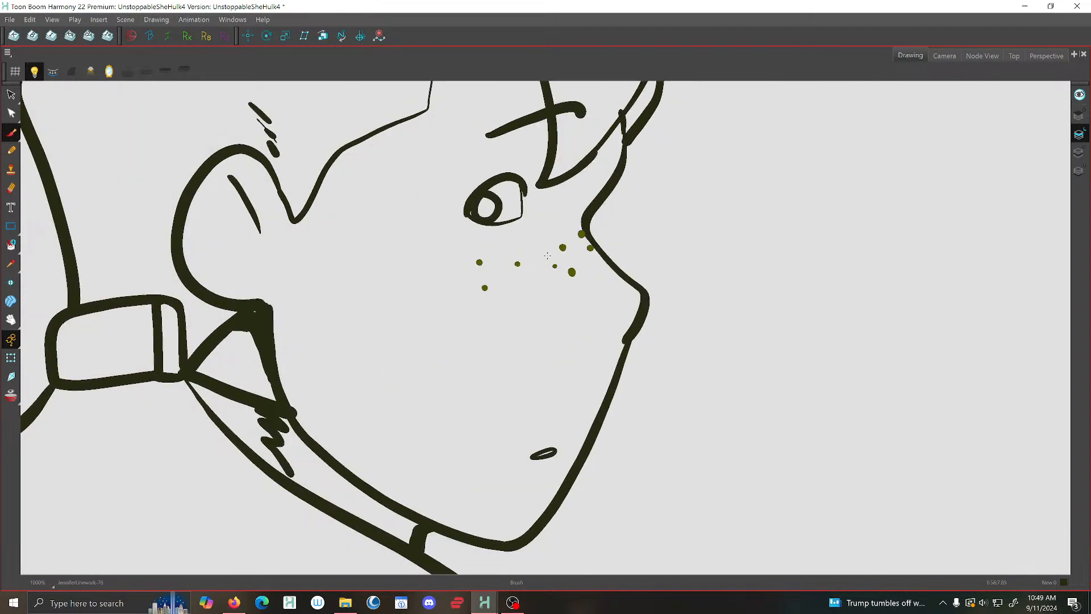
left_click(11, 96)
left_click(522, 203)
key("Delete")
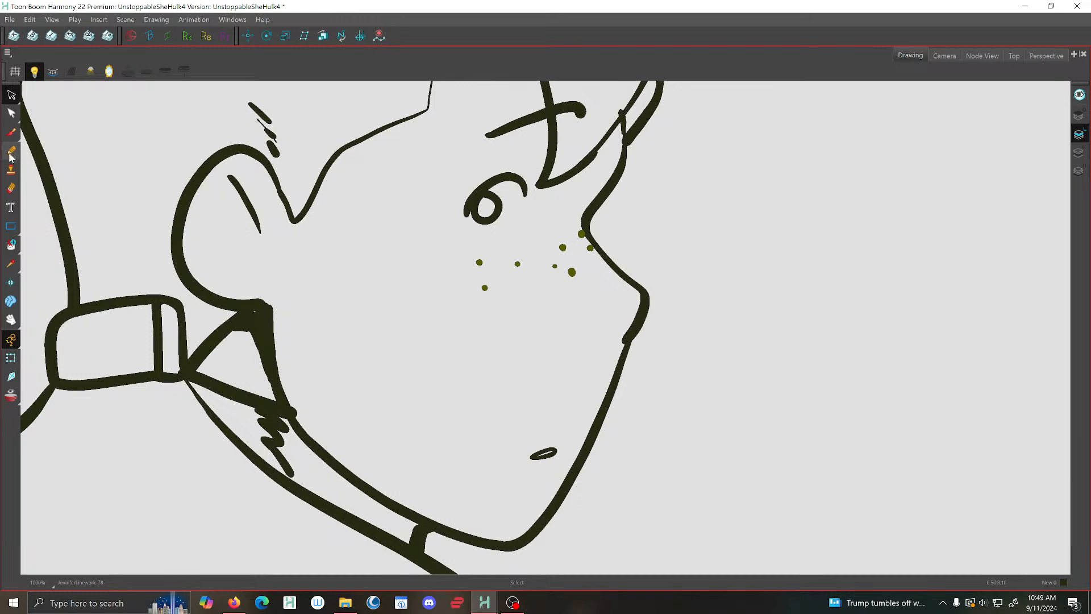
left_click(11, 132)
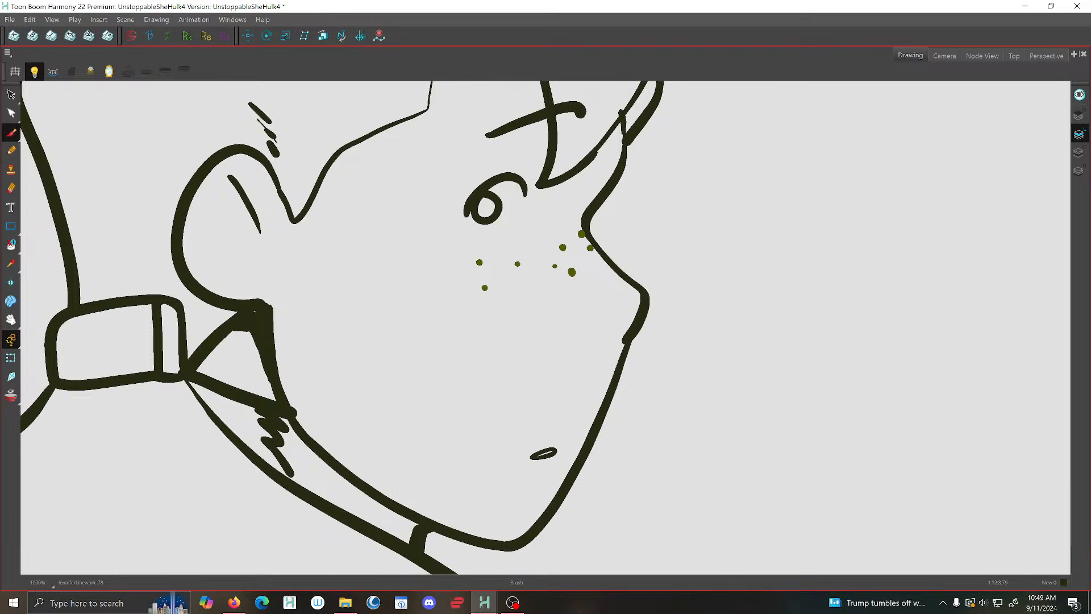
left_click(516, 223)
mouse_move(521, 189)
left_mouse_down()
mouse_move(518, 219)
mouse_move(476, 226)
mouse_move(504, 228)
left_mouse_up()
scroll(522, 214, "down", 5)
scroll(531, 211, "up", 4)
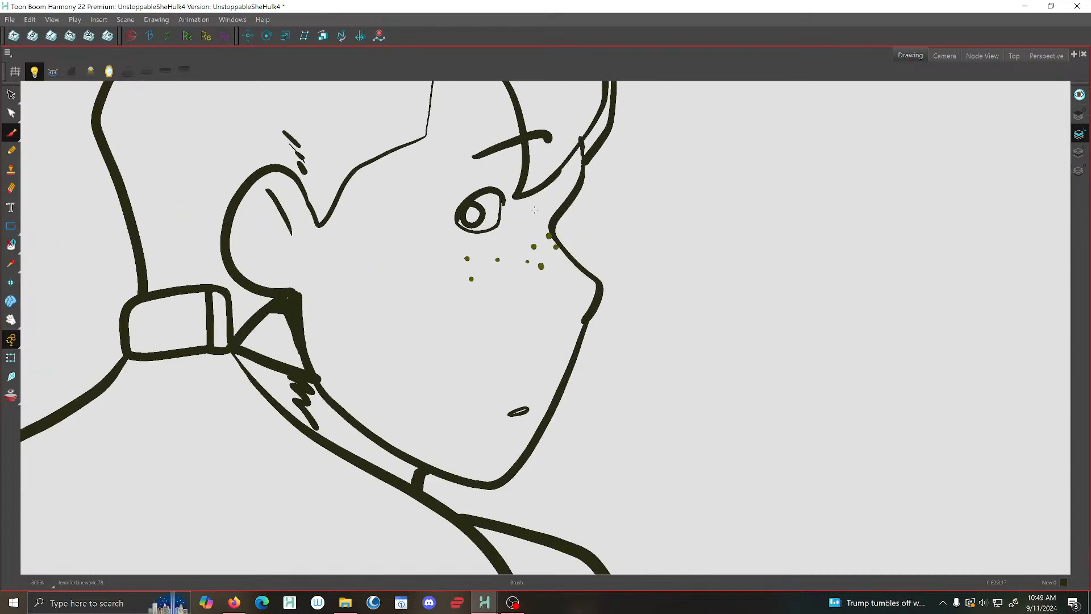
Flip through the head-turn drawings and compare the eye outlines for missing or open lines
key("f")
key("f")
key("f")
key("f")
key("f")
key("f")
key("f")
key("f")
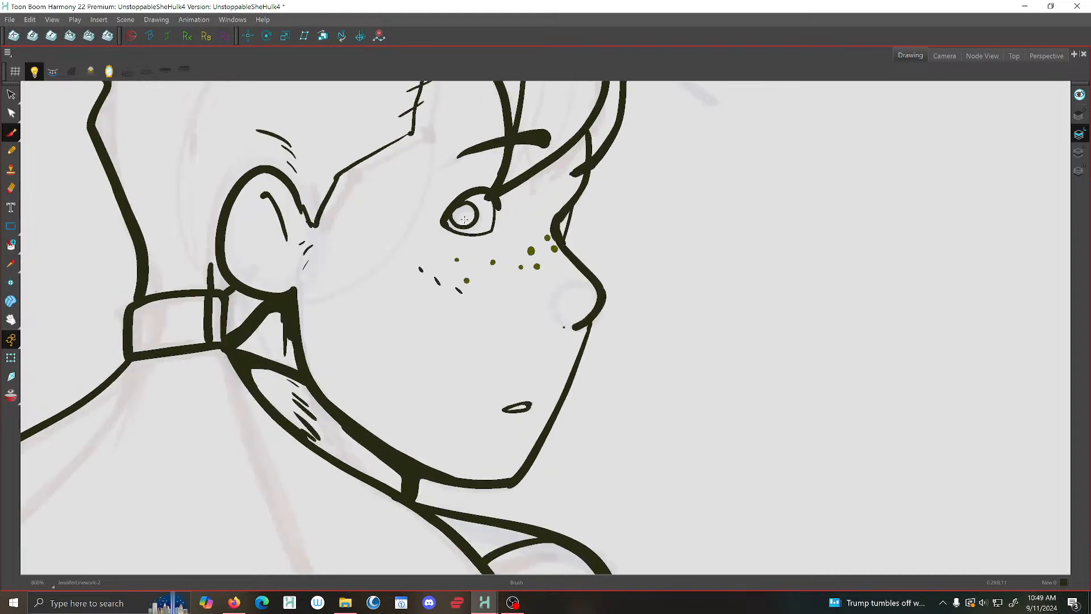
key("f")
key("g")
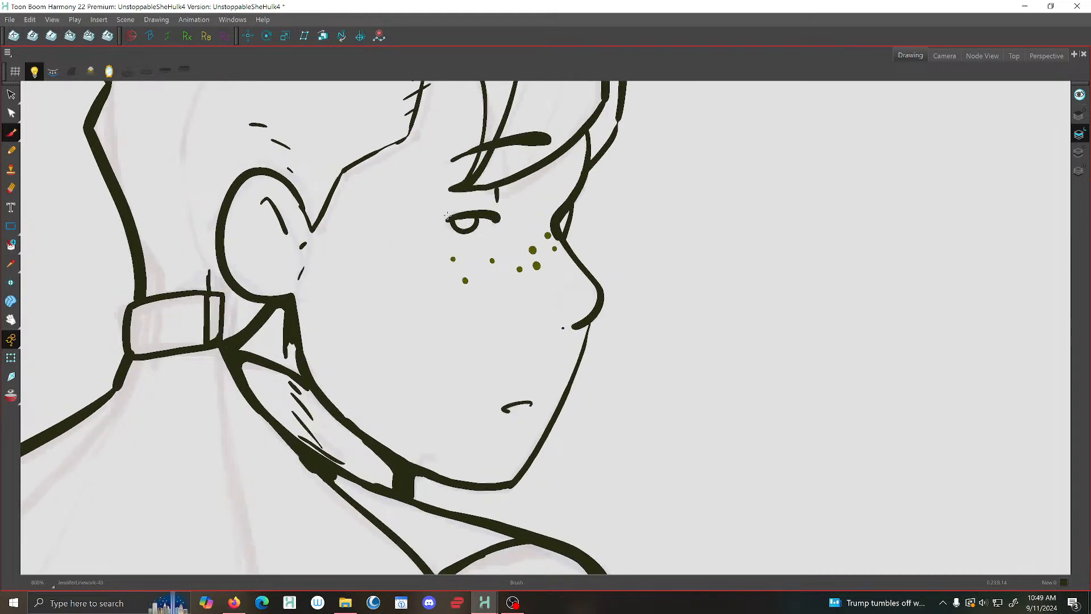
Draw the missing lower lid on the half-closed eye, matching it against the neighbouring drawings
scroll(447, 216, "up", 2)
key("f")
key("g")
key("g")
key("f")
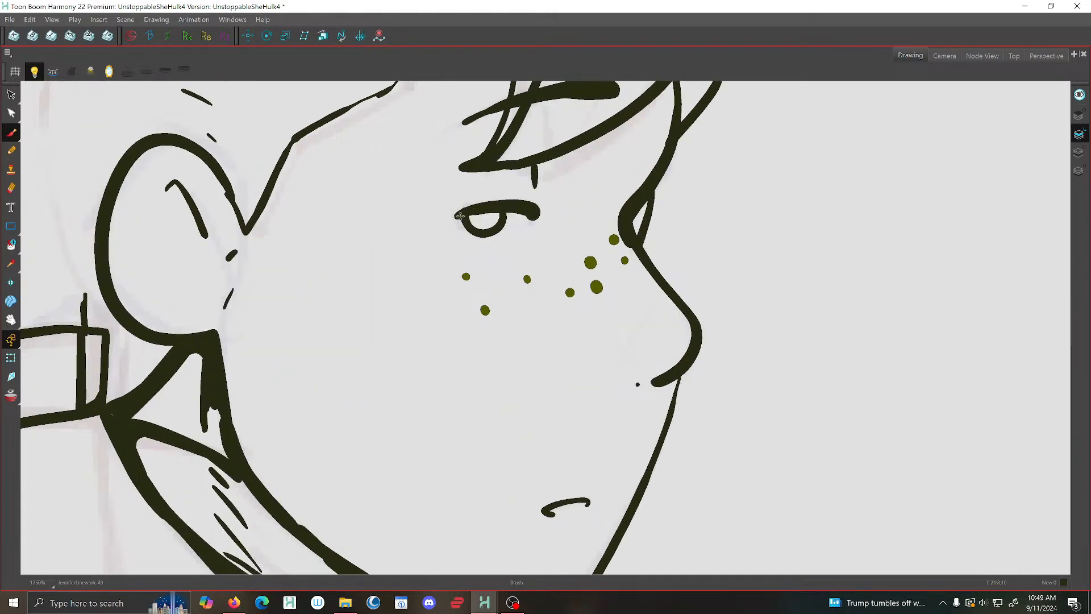
key("f")
key("g")
key("g")
key("f")
mouse_move(461, 232)
left_mouse_down()
mouse_move(520, 233)
mouse_move(526, 215)
mouse_move(502, 241)
left_mouse_up()
Compare the neighbouring head-turn drawings and start the lower lid from the outer corner of the open eye
key("f")
key("g")
key("g")
key("f")
key("f")
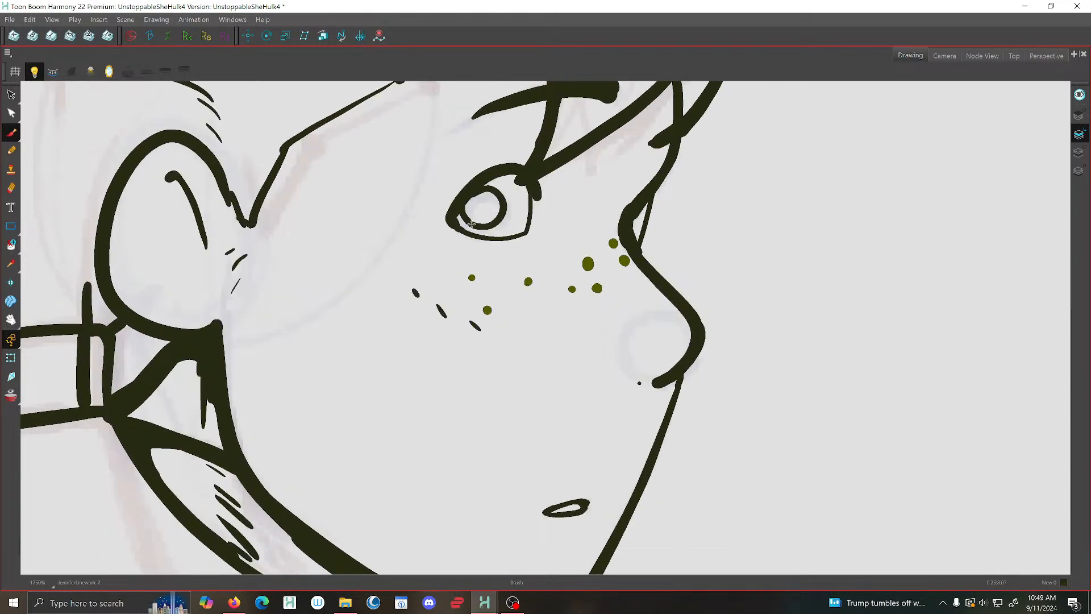
key("f")
key("g")
key("g")
key("g")
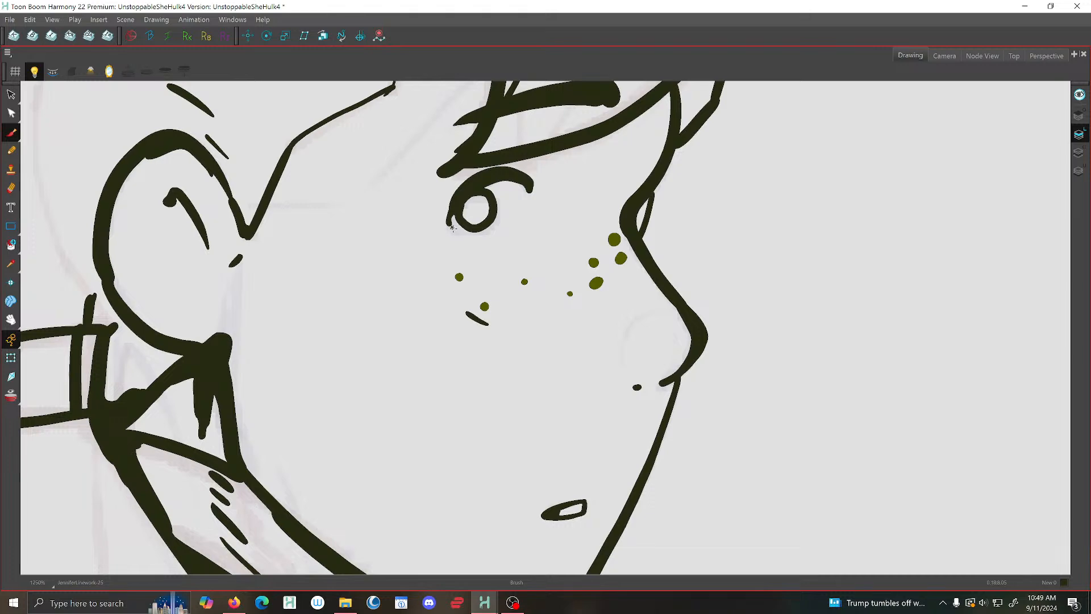
key("f")
mouse_move(453, 227)
left_mouse_down()
mouse_move(483, 234)
mouse_move(467, 232)
left_mouse_up()
Draw the inner edge and remaining lower lid of the open eye after comparing adjacent drawings, undoing the surplus stroke
key("g")
key("f")
key("f")
key("f")
key("g")
key("g")
key("g")
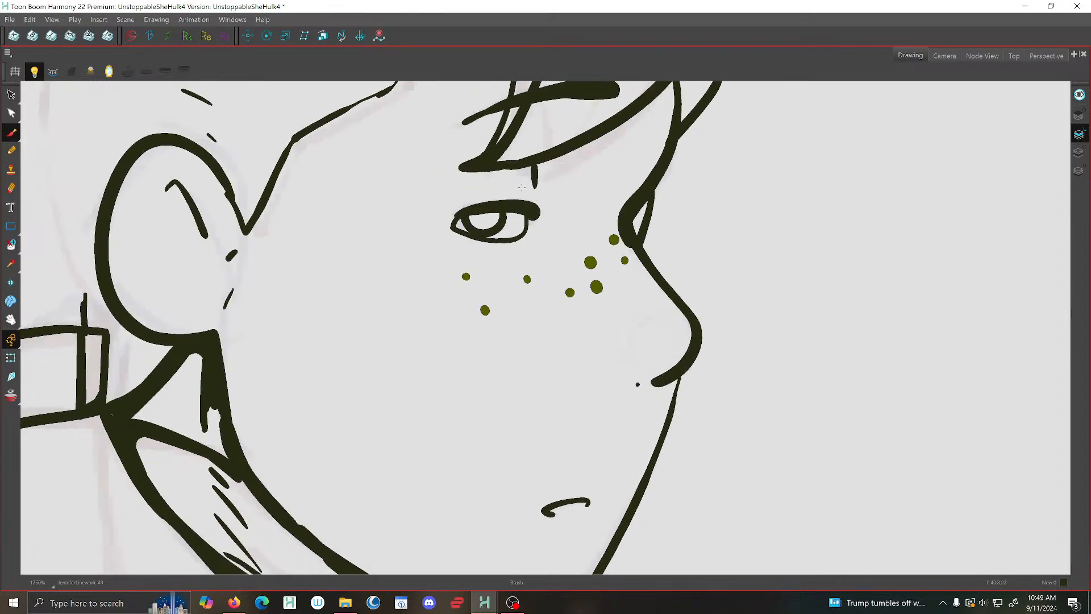
mouse_move(521, 184)
left_mouse_down()
mouse_move(518, 226)
mouse_move(479, 235)
left_mouse_up()
key("ctrl+z")
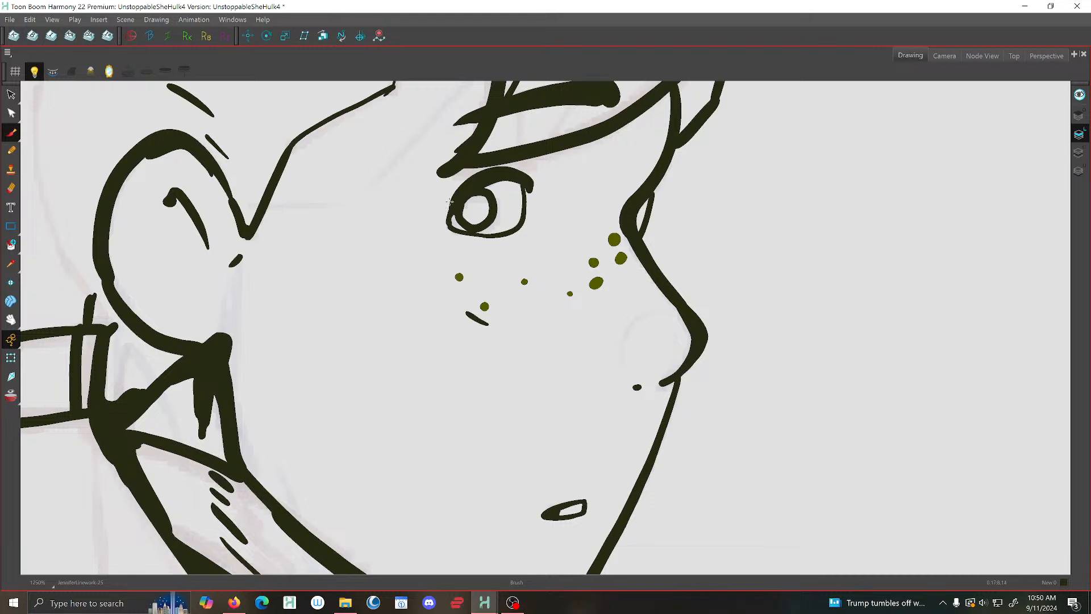
Turn on onion skin and draw the eye's missing inner edge and lower lid, guided by the neighbouring drawings
key("g")
key("f")
left_click(11, 396)
key("g")
key("g")
key("g")
key("f")
key("f")
key("f")
key("f")
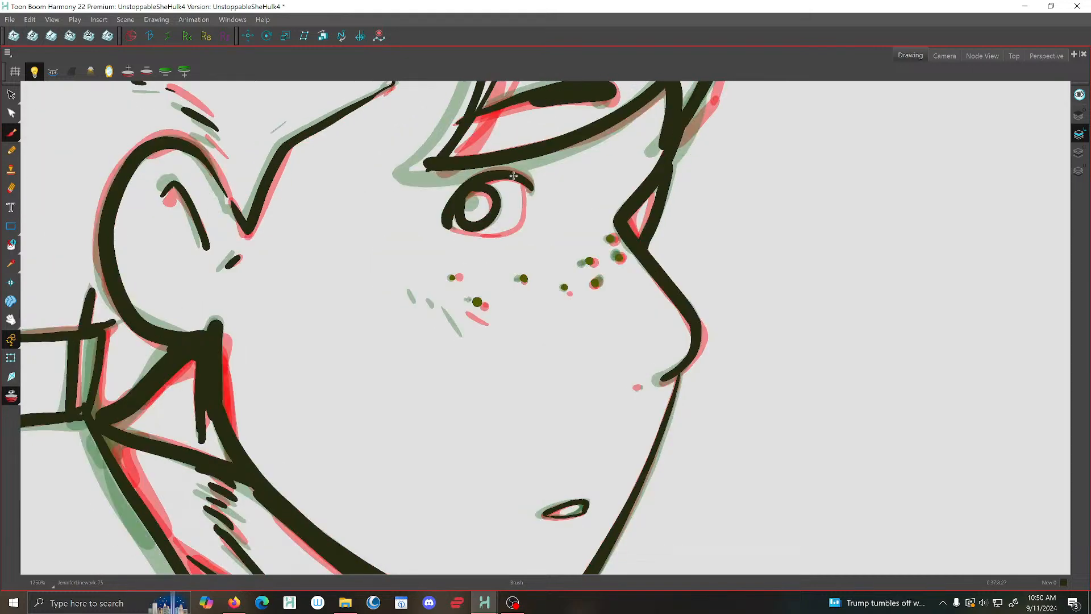
key("g")
key("g")
mouse_move(523, 180)
left_mouse_down()
mouse_move(521, 219)
mouse_move(476, 234)
mouse_move(449, 226)
left_mouse_up()
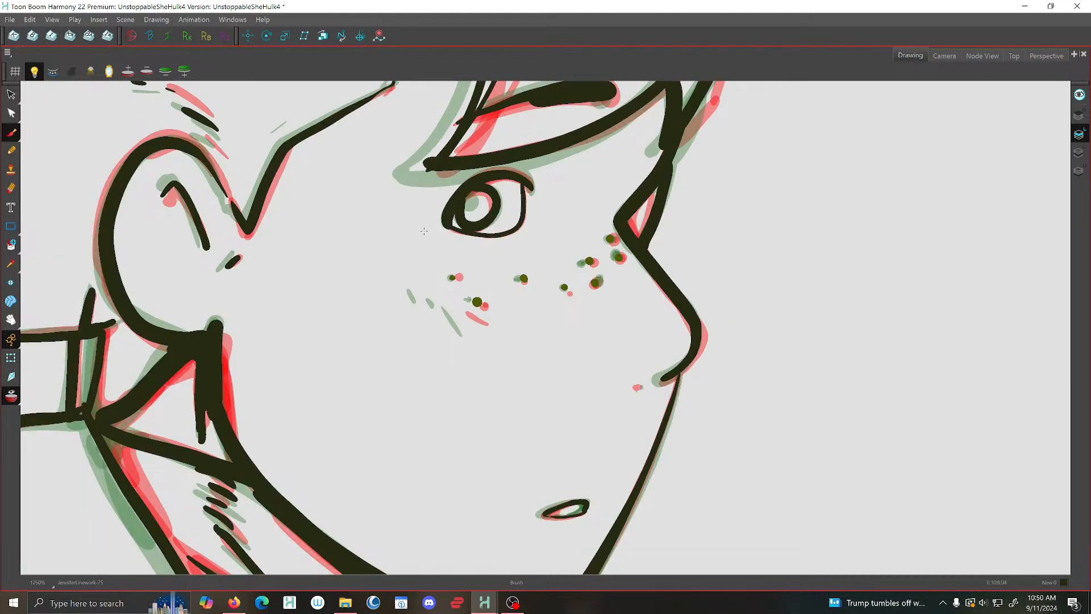
Undo the eye outline attempt, try the inner edge and lower lid again, and turn off onion skin
key("ctrl+z")
key("ctrl+z")
mouse_move(521, 180)
left_mouse_down()
mouse_move(523, 213)
mouse_move(490, 239)
mouse_move(455, 231)
left_mouse_up()
key("ctrl+z")
scroll(722, 246, "down", 5)
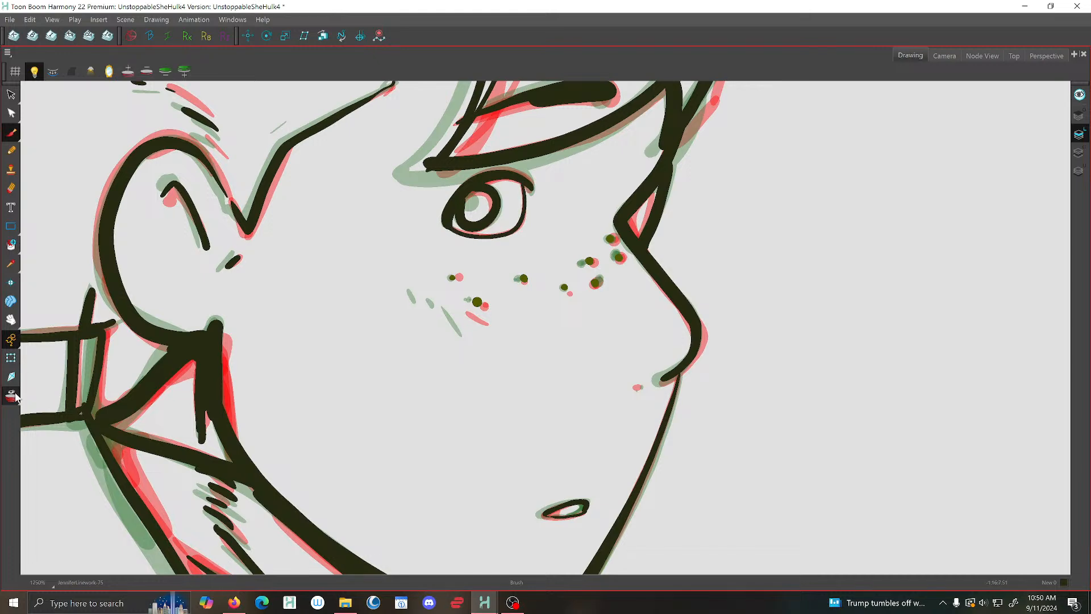
scroll(722, 246, "down", 2)
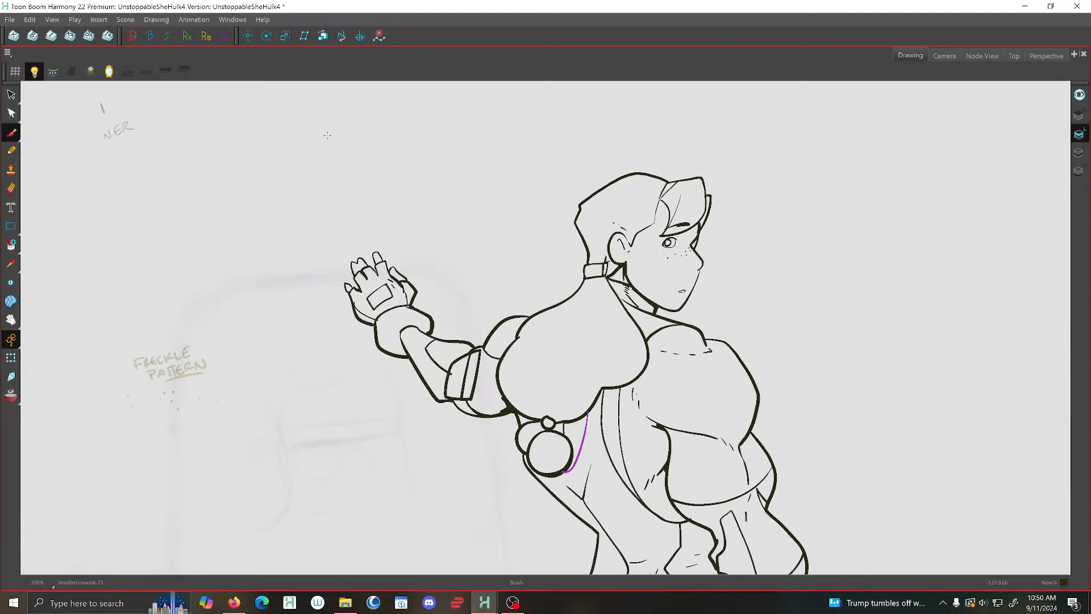
Mirror the view, delete the eye's inner edge and lower-lid stroke, and redraw it to close the outline
left_click(90, 70)
key("2")
key("2")
key("2")
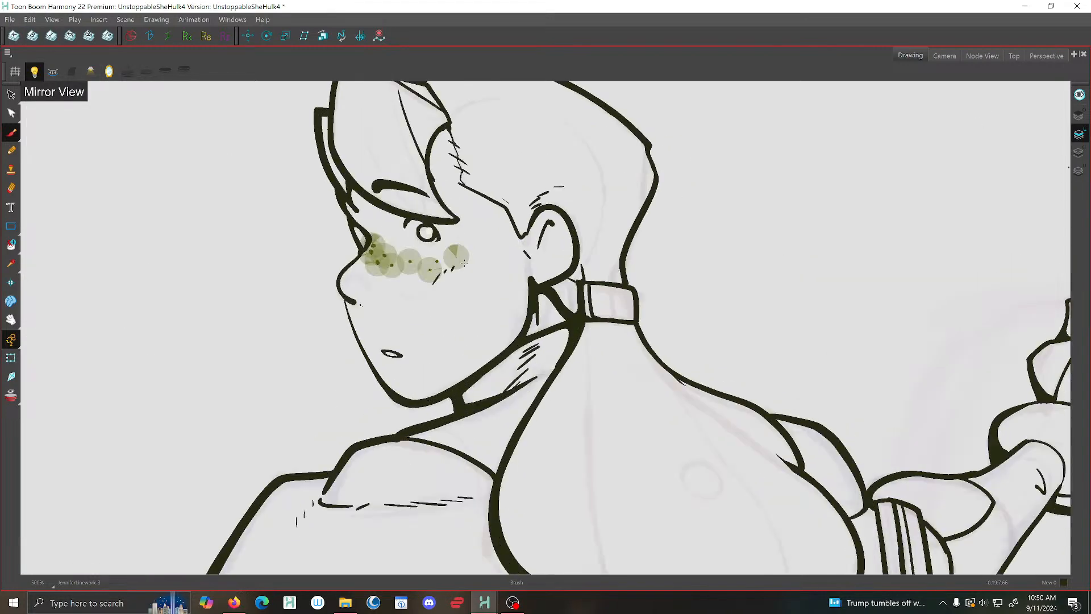
scroll(464, 262, "up", 3)
scroll(426, 256, "up", 1)
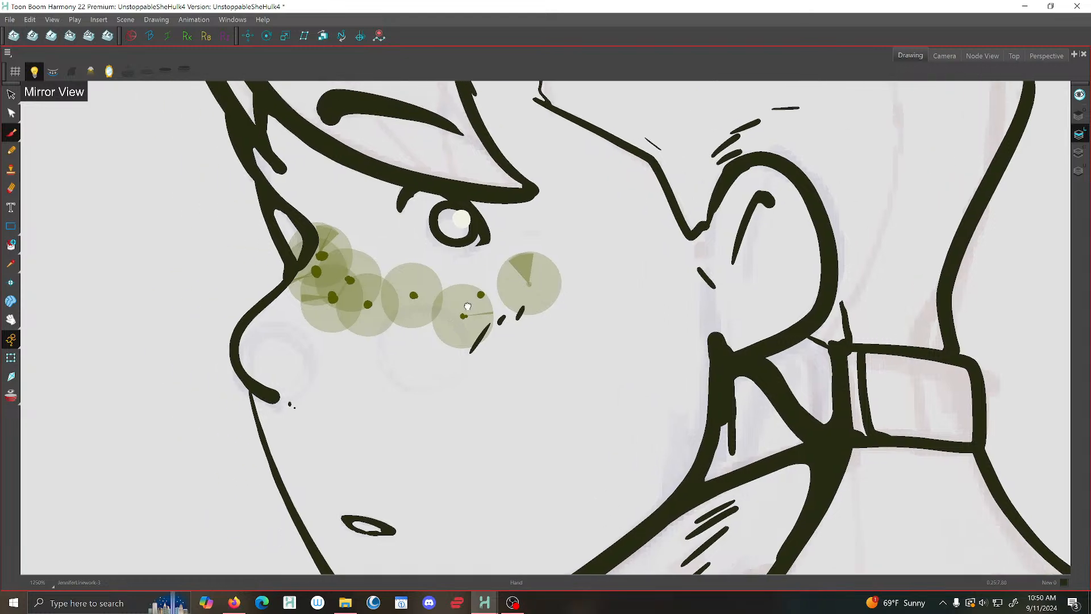
left_click(11, 94)
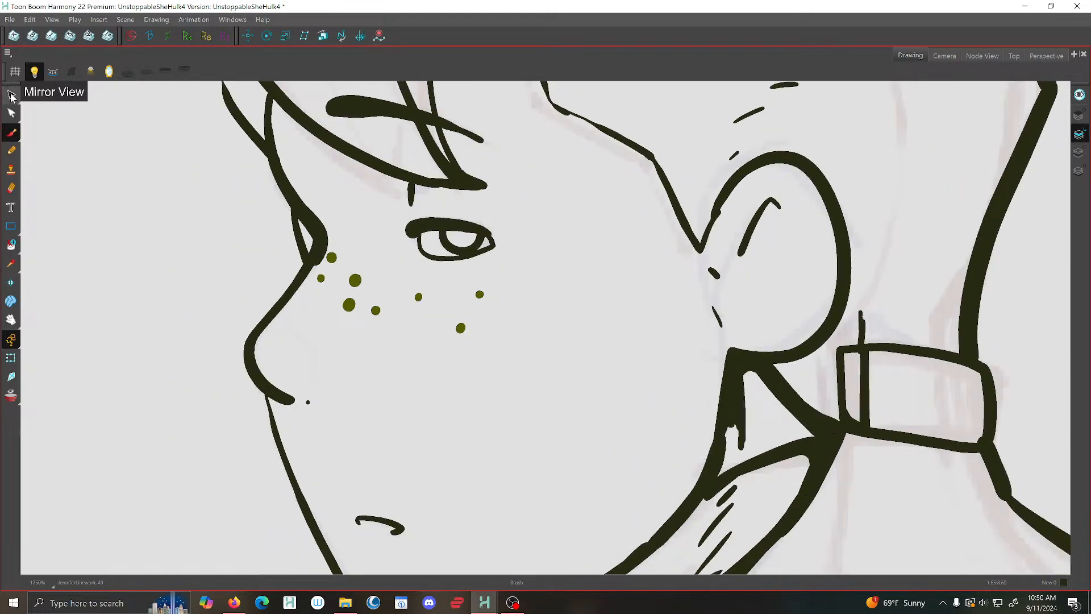
left_click(413, 212)
key("Delete")
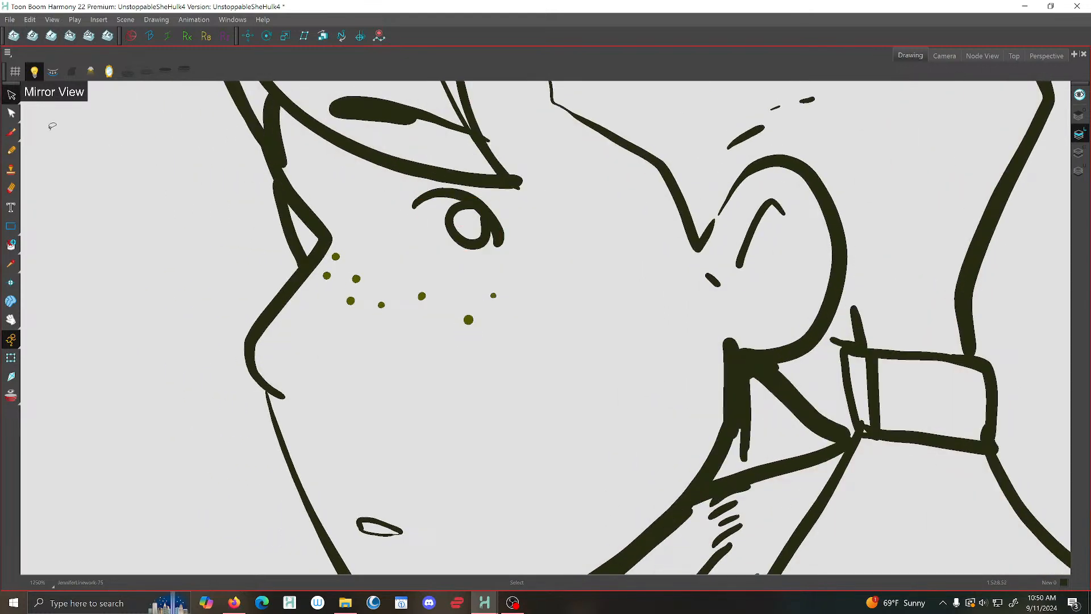
left_click(11, 132)
left_click(425, 243)
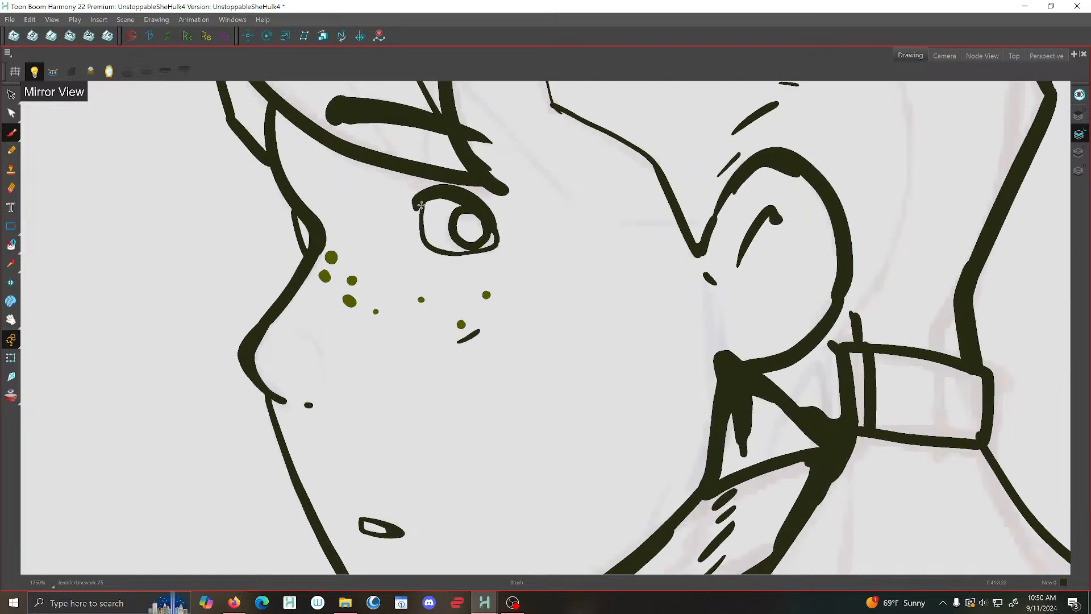
mouse_move(424, 205)
left_mouse_down()
mouse_move(420, 229)
mouse_move(452, 256)
mouse_move(492, 246)
left_mouse_up()
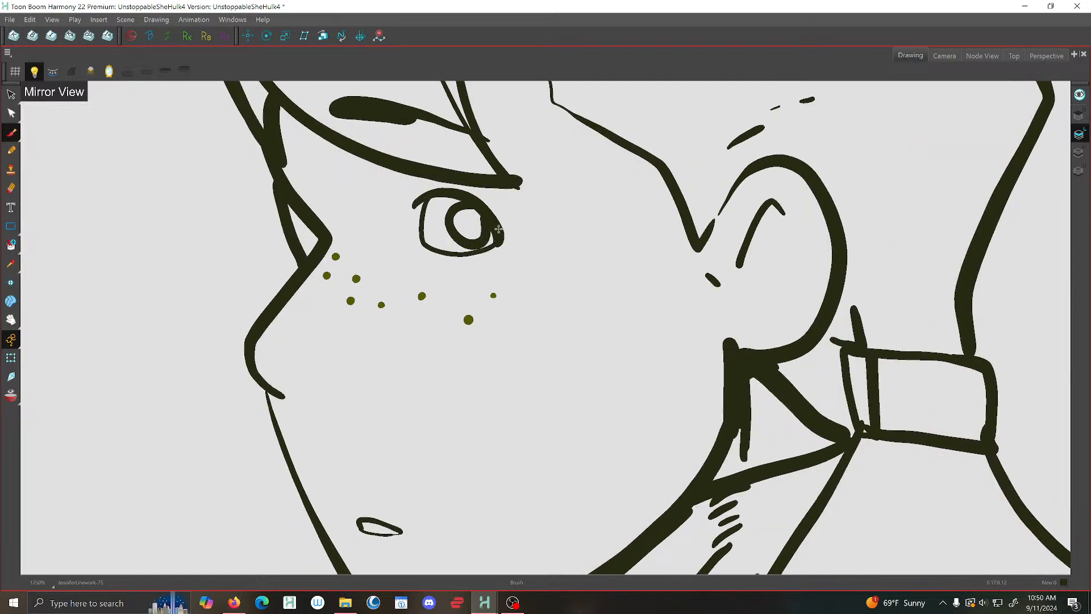
Compare neighbouring drawings, draw the eye's missing inner edge and lower lid on the unfinished one, and turn off the mirrored view
key("f")
key("g")
key("f")
key("g")
key("f")
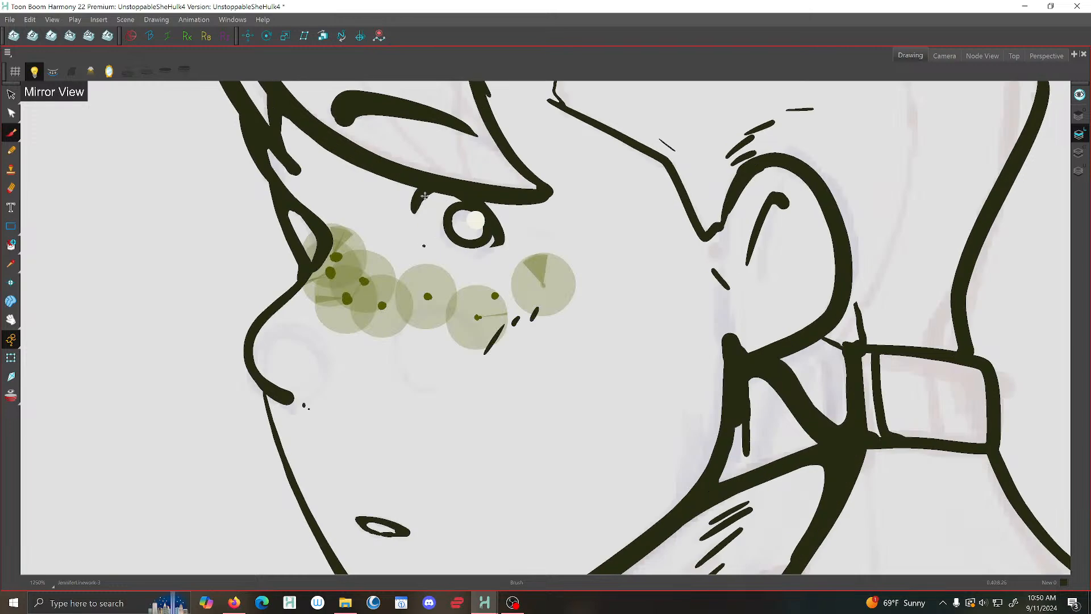
mouse_move(424, 196)
left_mouse_down()
mouse_move(421, 223)
mouse_move(454, 256)
mouse_move(492, 245)
left_mouse_up()
scroll(503, 232, "down", 7)
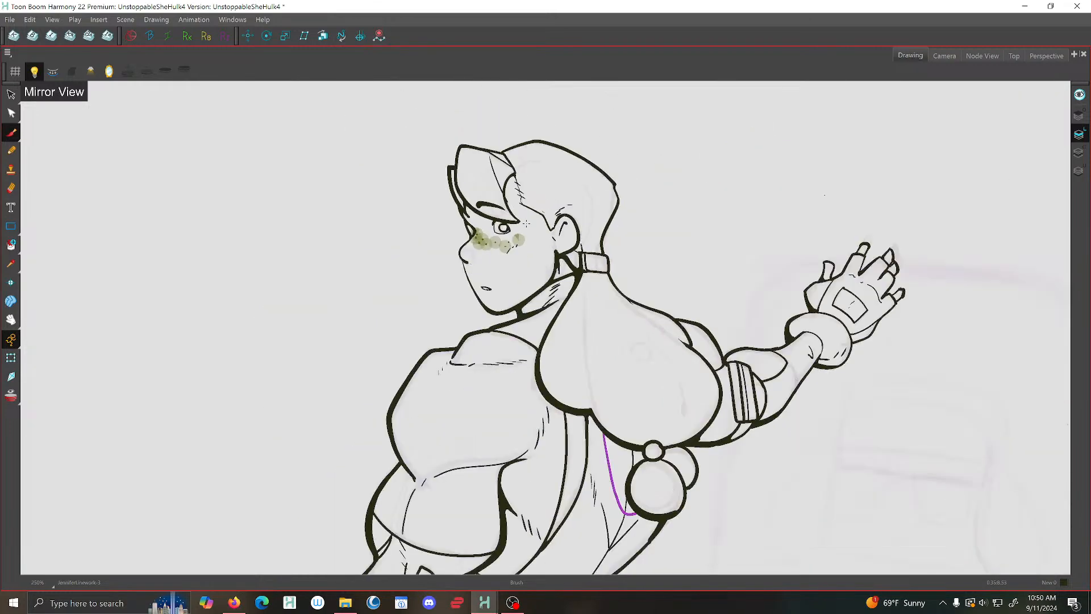
left_click(109, 71)
Save the project
scroll(598, 260, "up", 3)
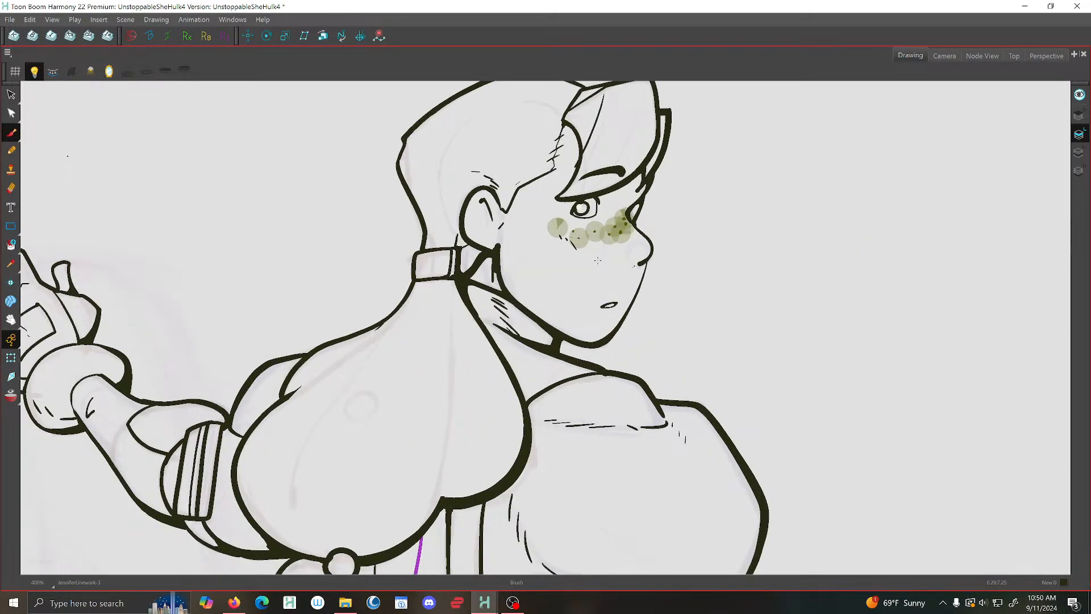
left_click(30, 19)
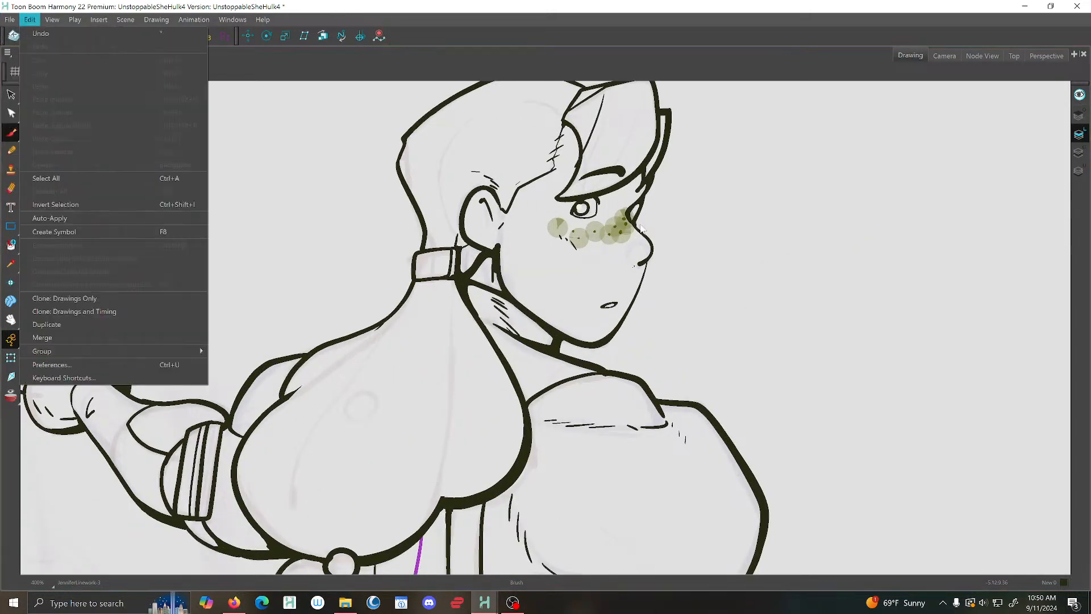
key("Escape")
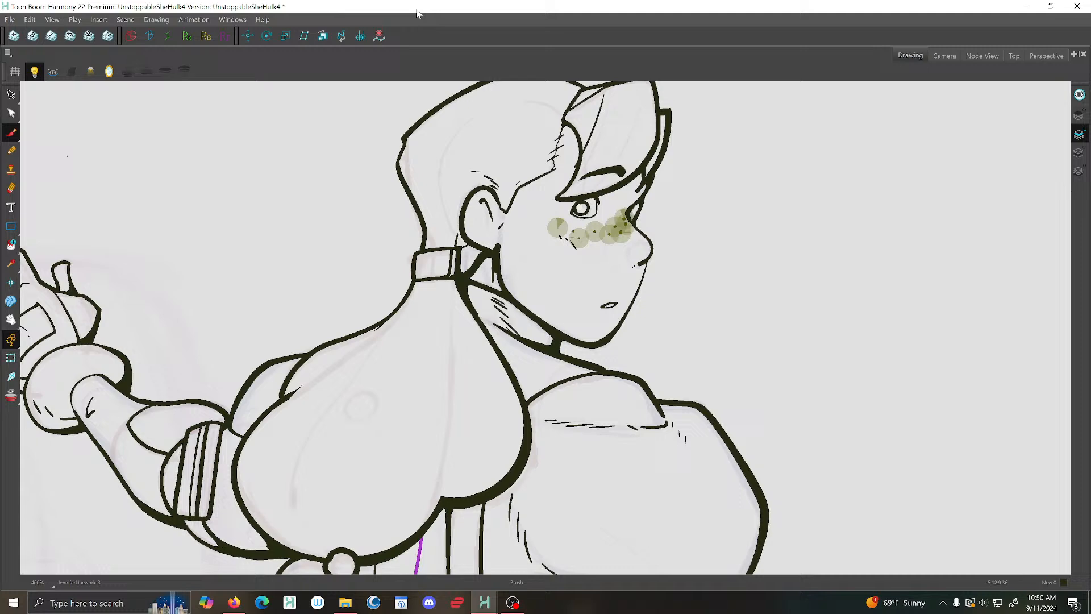
left_click(10, 20)
left_click(15, 90)
Turn on onion skin and draw the wide-open eye's inner edge and lower lid, undoing the first attempt and redrawing it
scroll(670, 200, "up", 3)
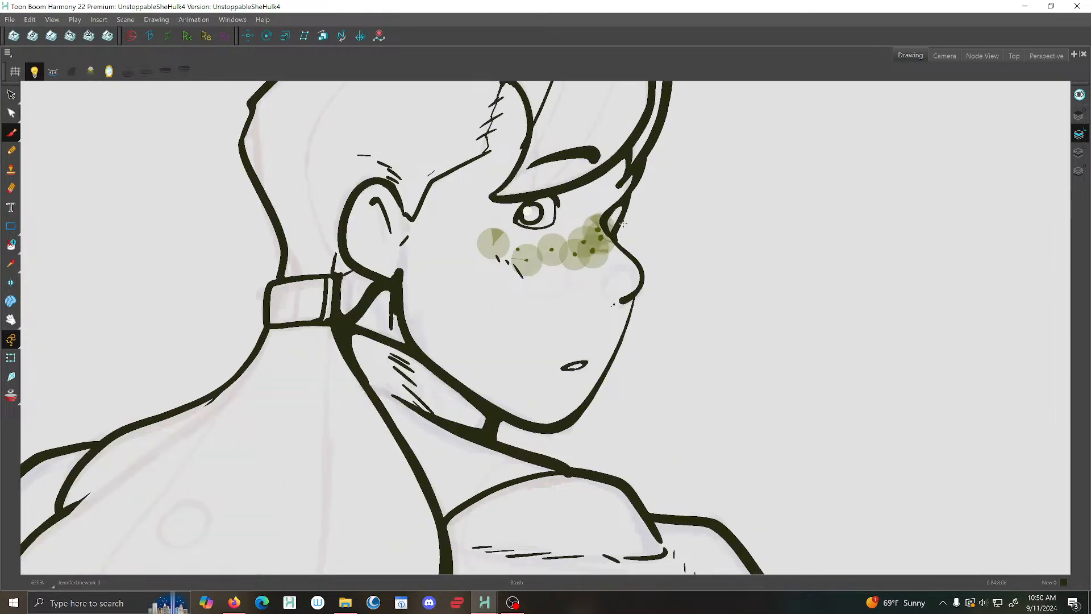
scroll(530, 263, "up", 4)
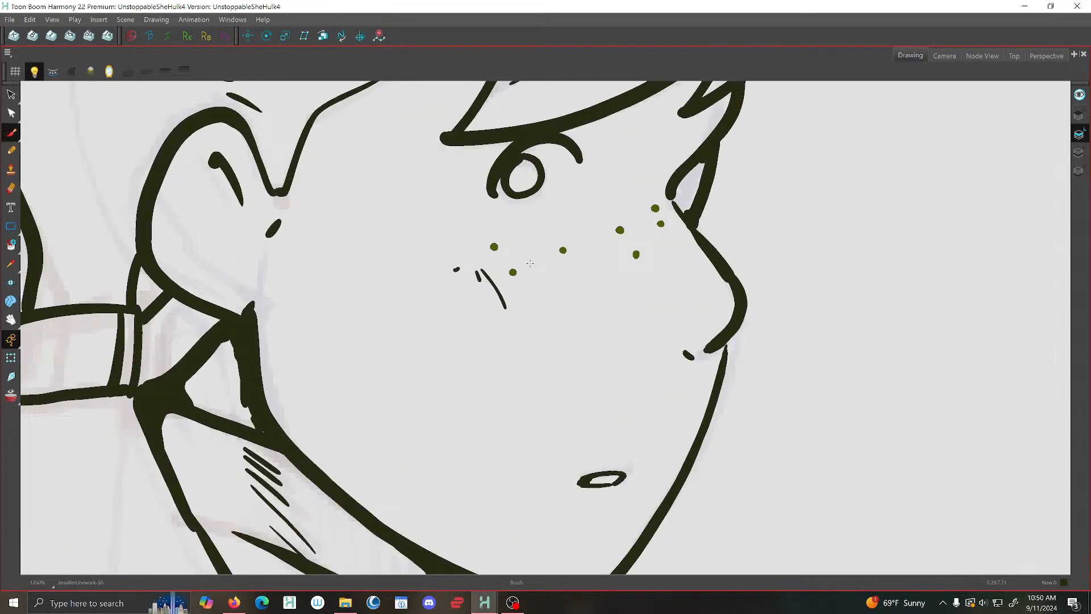
key("comma")
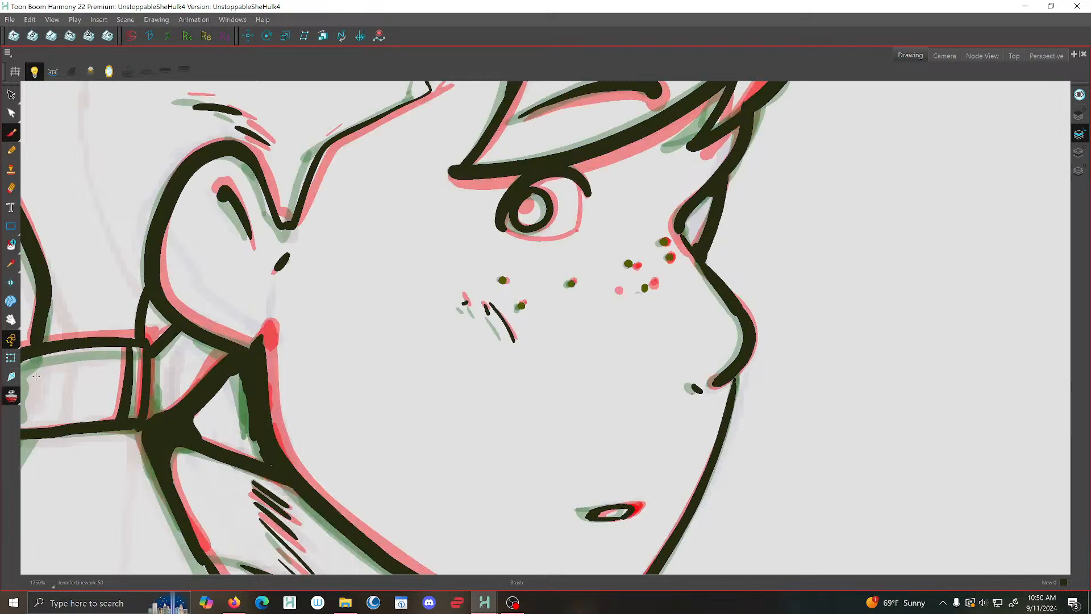
key("alt+o")
scroll(582, 183, "up", 5)
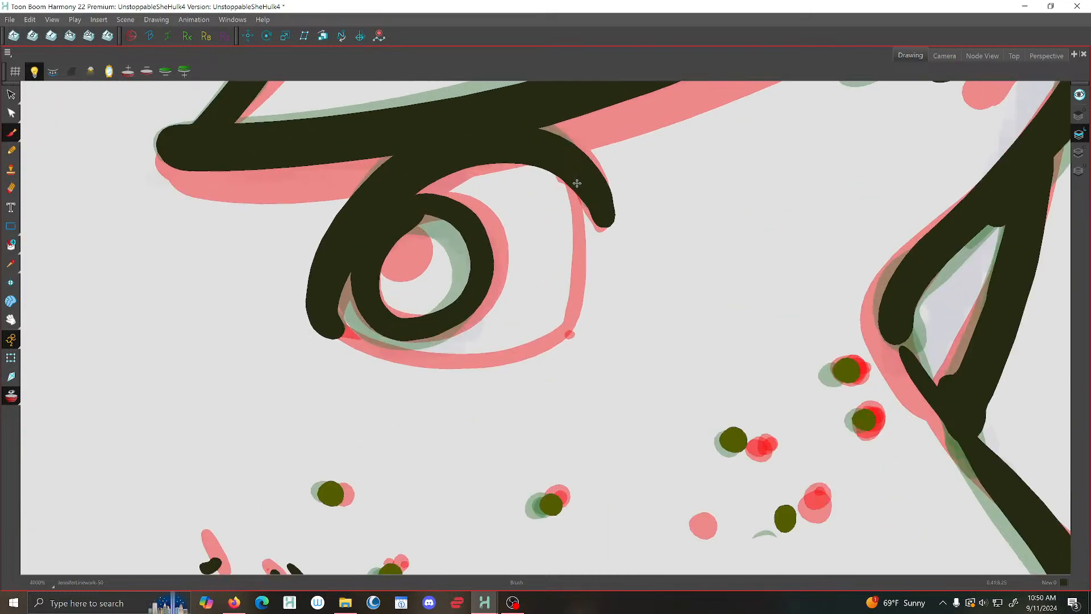
mouse_move(575, 179)
left_mouse_down()
mouse_move(579, 297)
mouse_move(562, 334)
mouse_move(495, 357)
mouse_move(407, 355)
mouse_move(381, 339)
left_mouse_up()
key("ctrl+z")
mouse_move(571, 180)
left_mouse_down()
mouse_move(576, 290)
mouse_move(552, 339)
mouse_move(439, 361)
mouse_move(338, 329)
left_mouse_up()
Close the open eye's outline on the adjacent drawing with an inner edge and lower lid, following the onion skin
scroll(448, 286, "down", 3)
scroll(469, 283, "up", 2)
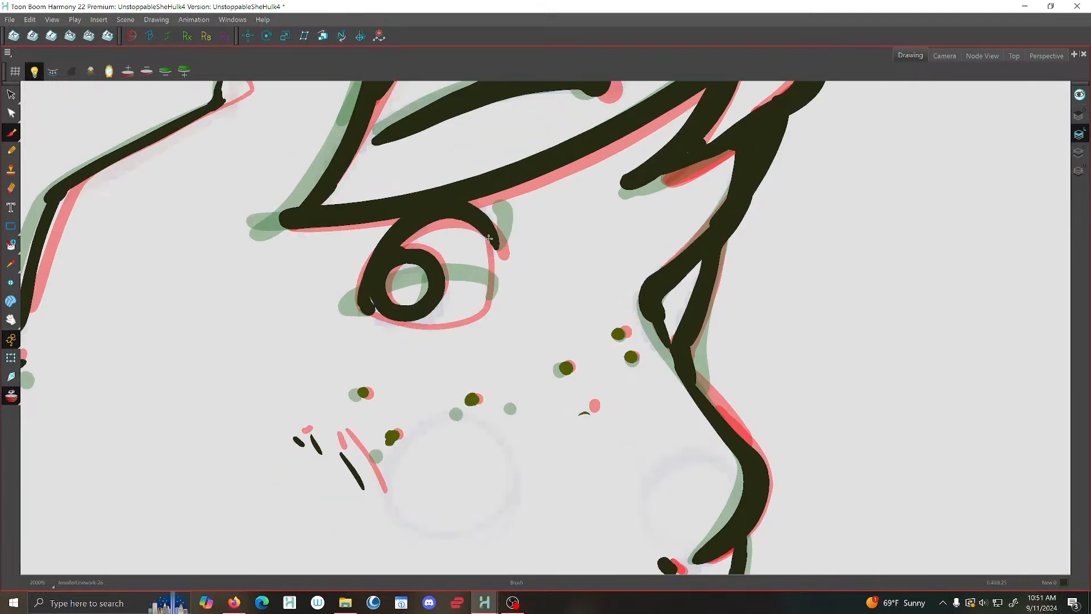
mouse_move(487, 233)
left_mouse_down()
mouse_move(493, 297)
mouse_move(487, 342)
mouse_move(469, 364)
mouse_move(427, 380)
mouse_move(367, 379)
mouse_move(296, 356)
left_mouse_up()
scroll(295, 356, "down", 6)
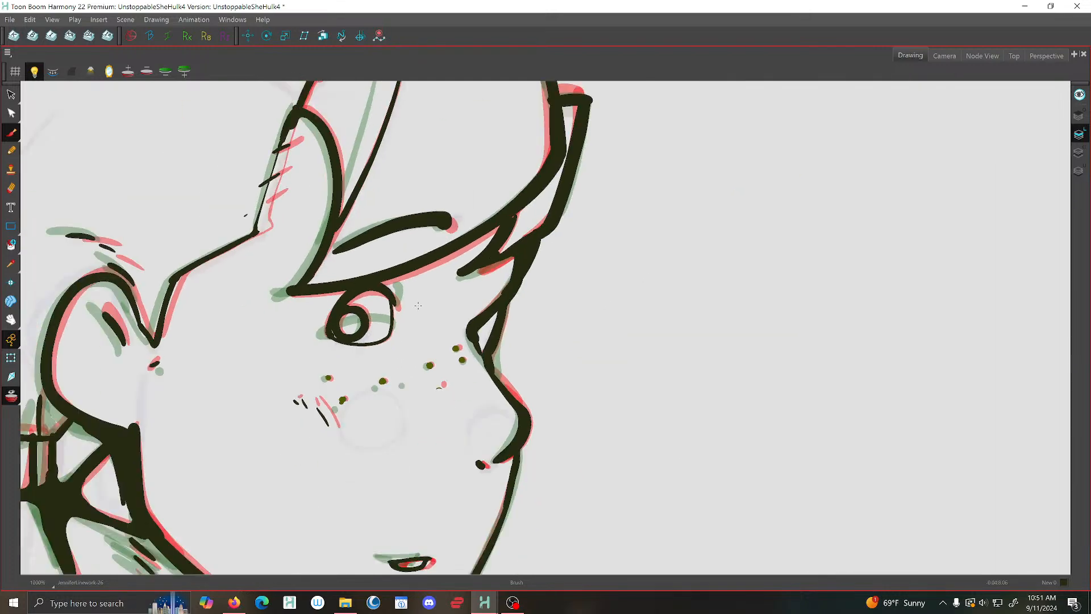
Draw the inner edge and lower lid of the half-closed eye on the next drawing
scroll(507, 308, "up", 5)
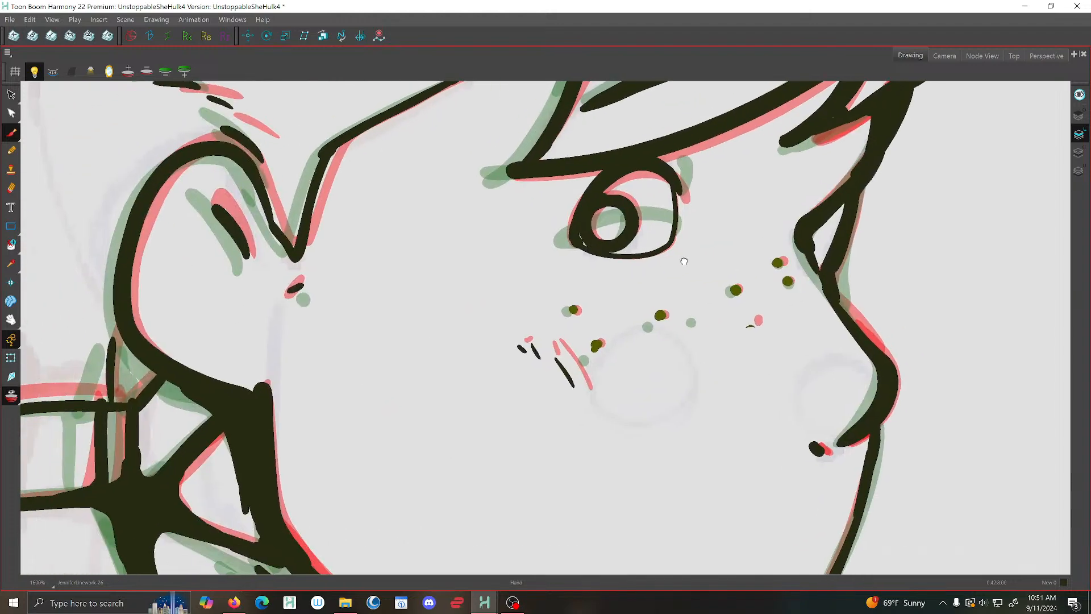
scroll(667, 186, "up", 3)
mouse_move(675, 215)
left_mouse_down()
mouse_move(666, 252)
mouse_move(628, 268)
mouse_move(574, 268)
mouse_move(514, 248)
left_mouse_up()
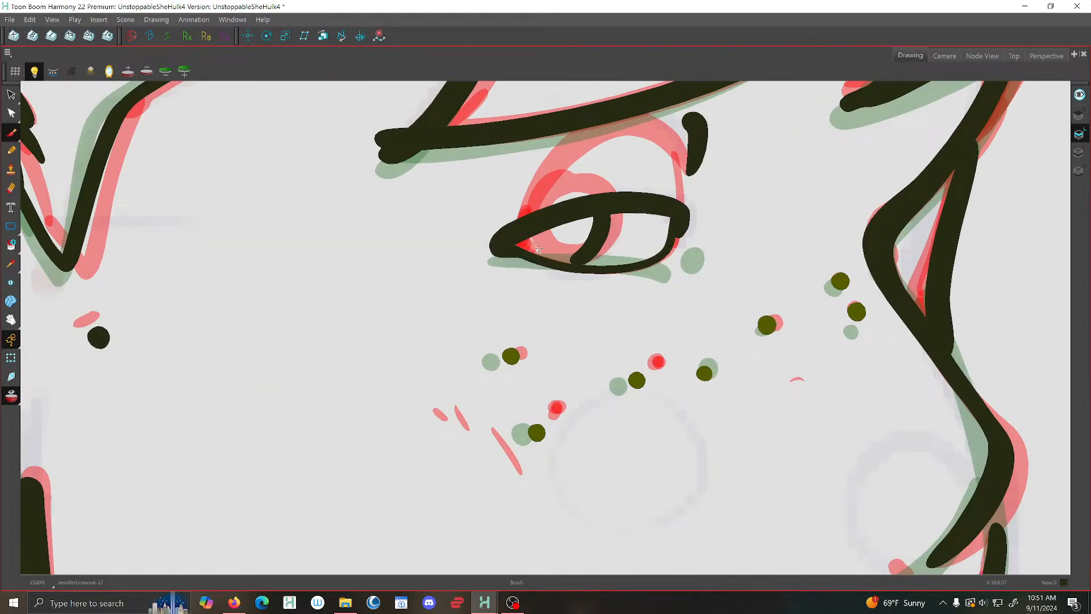
Advance past the closed-eye drawings to the reopened eye and draw its inner edge and lower lid, redrawing the stroke if needed
scroll(579, 258, "down", 2)
key("period")
scroll(606, 250, "up", 1)
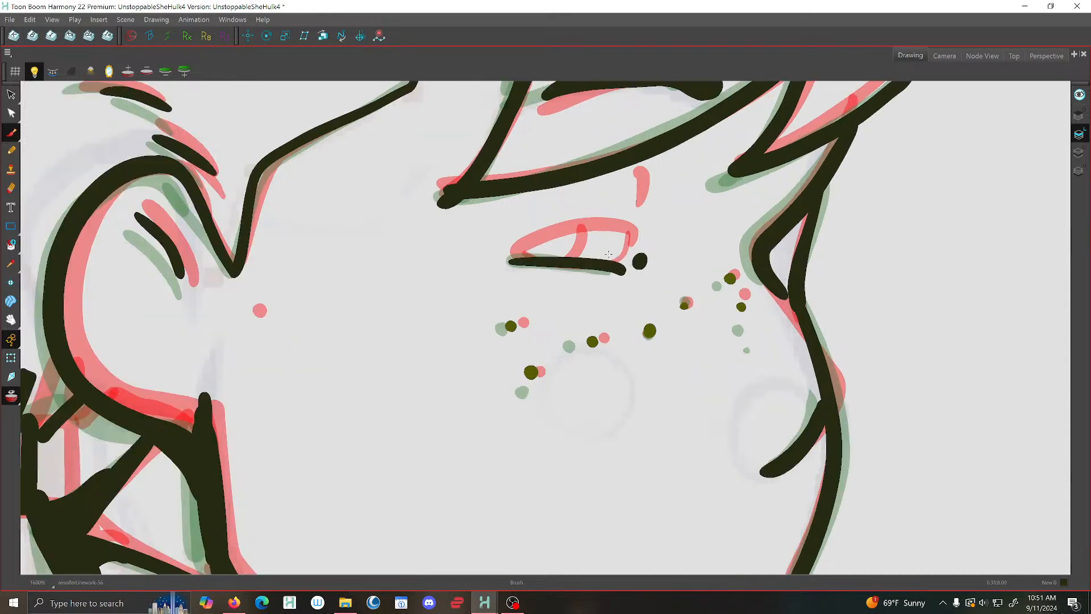
key("period")
key("period")
key("period")
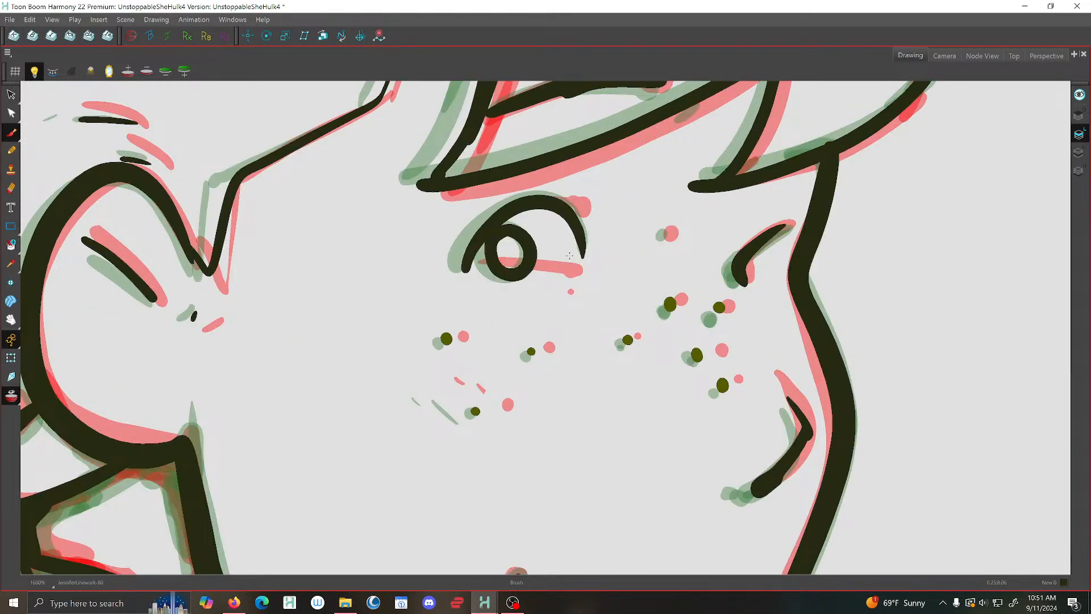
mouse_move(577, 234)
left_mouse_down()
mouse_move(575, 266)
mouse_move(544, 278)
mouse_move(578, 245)
mouse_move(575, 279)
mouse_move(523, 288)
mouse_move(466, 270)
left_mouse_up()
key("ctrl+z")
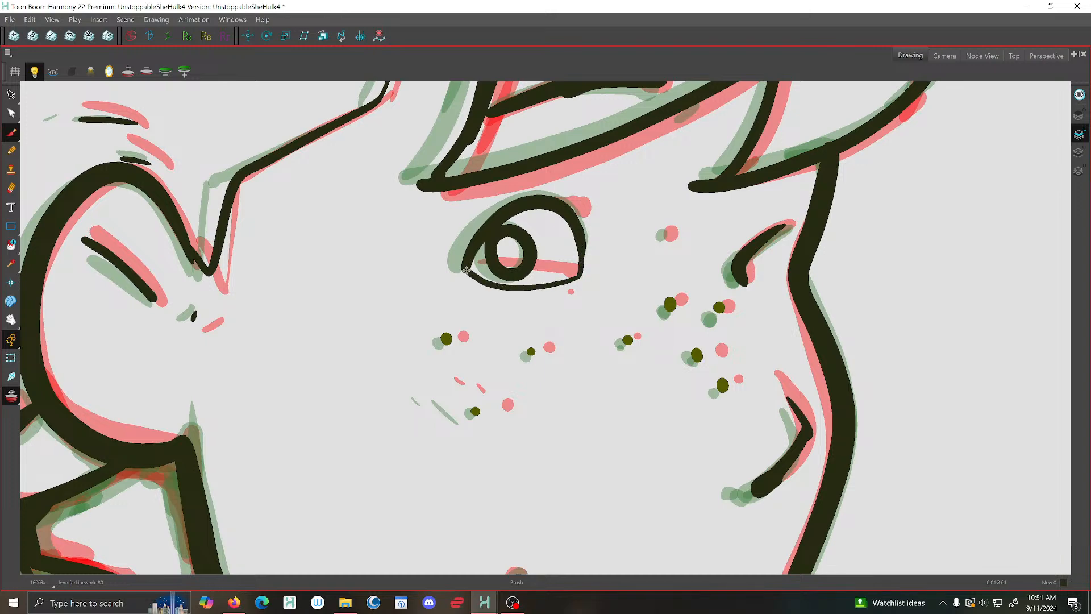
Turn off onion skin and close the open eye on another drawing with an outer-corner stroke and a lower lid
scroll(499, 253, "down", 6)
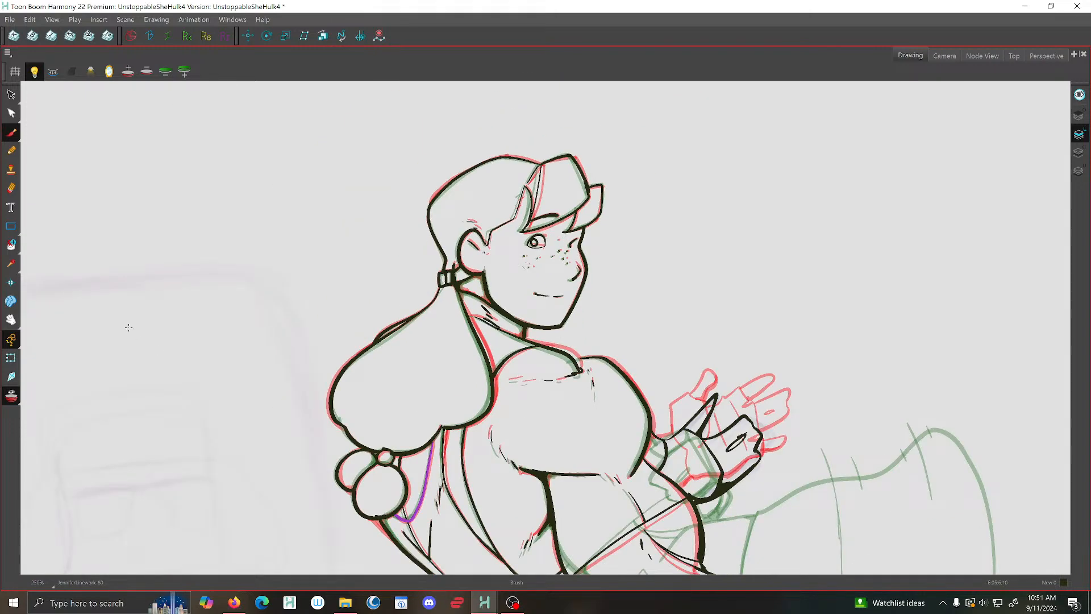
scroll(537, 293, "up", 4)
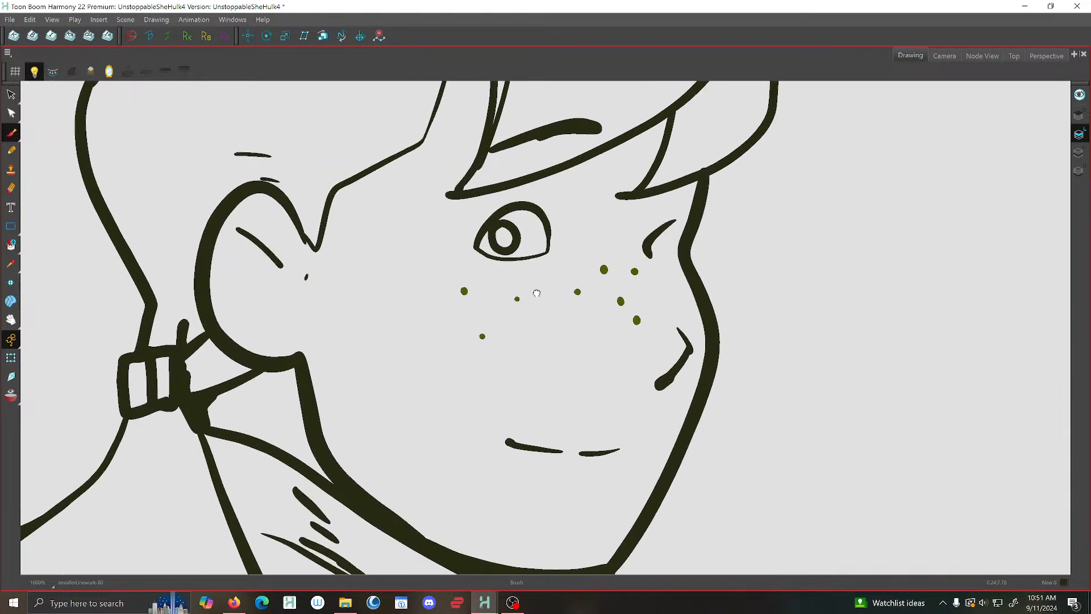
scroll(438, 256, "up", 2)
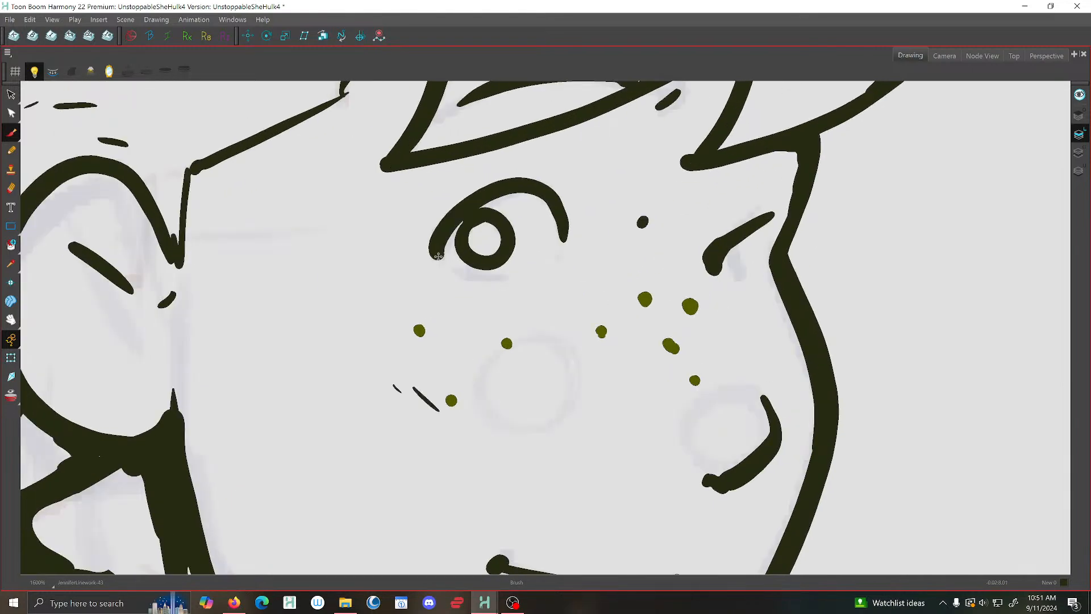
left_click_drag(439, 256, 474, 275)
mouse_move(560, 254)
left_mouse_down()
mouse_move(509, 275)
mouse_move(454, 271)
mouse_move(439, 251)
left_mouse_up()
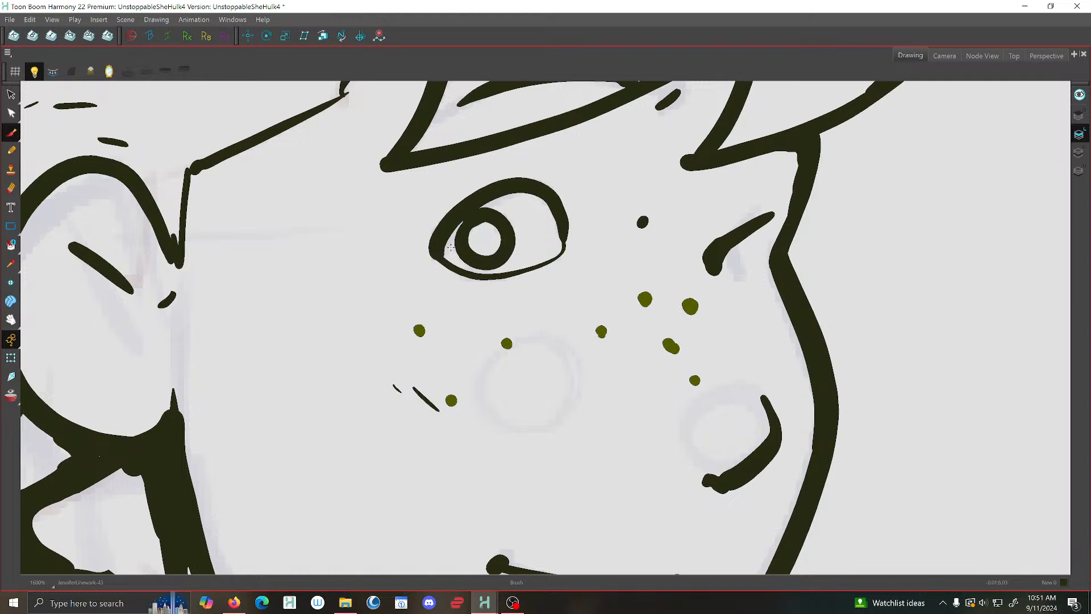
scroll(450, 248, "down", 5)
scroll(384, 229, "up", 5)
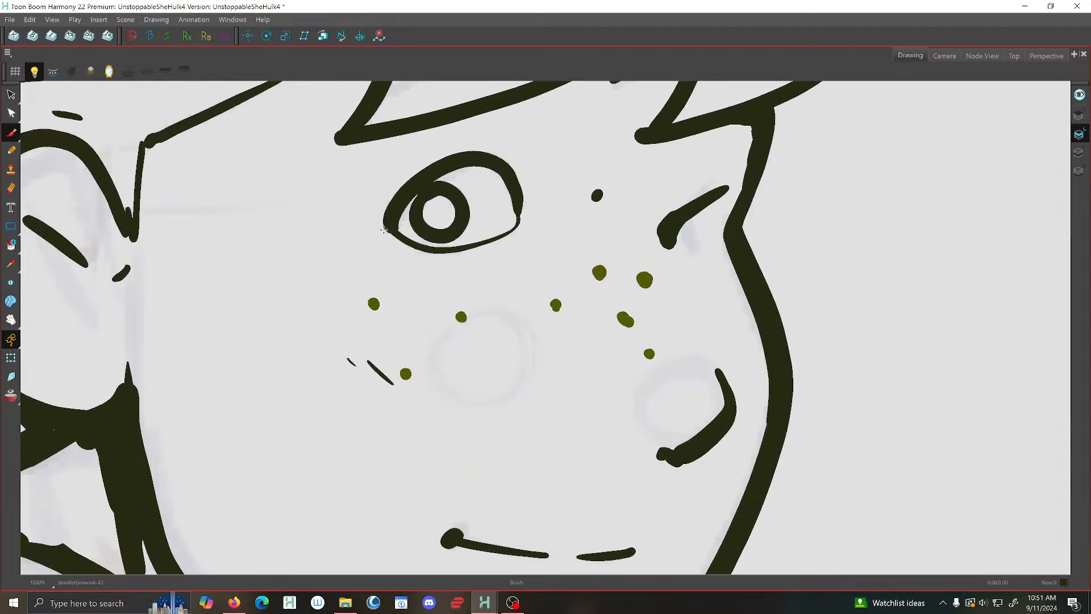
Turn onion skin back on and draw the narrowing eye's inner edge and lower lid on the neighbouring drawing
left_click(11, 396)
key("g")
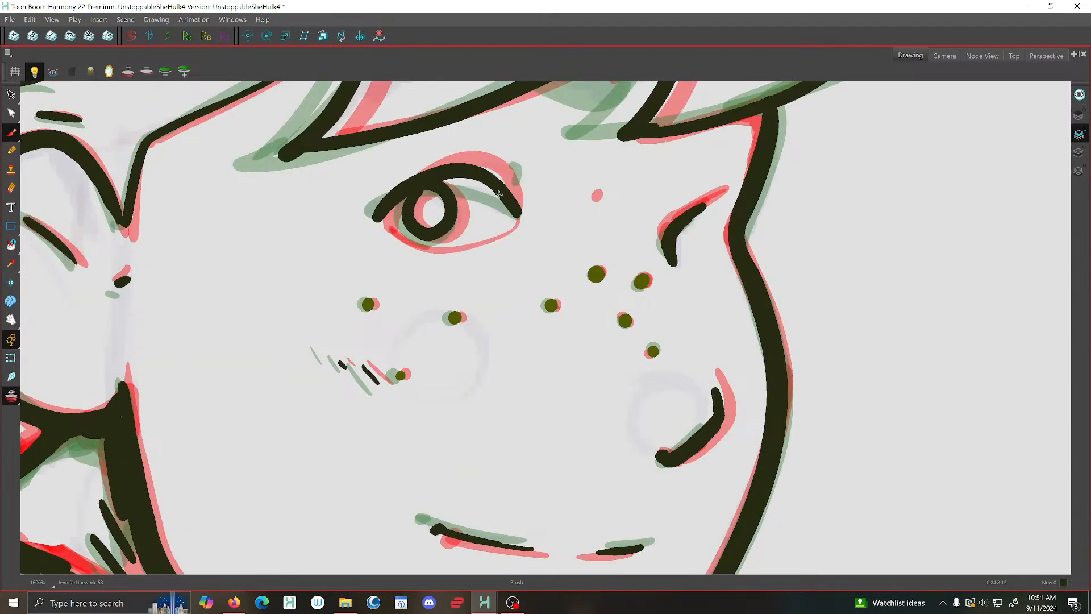
mouse_move(499, 194)
left_mouse_down()
mouse_move(510, 219)
mouse_move(463, 249)
mouse_move(421, 250)
mouse_move(381, 228)
mouse_move(385, 206)
left_mouse_up()
key("f")
key("g")
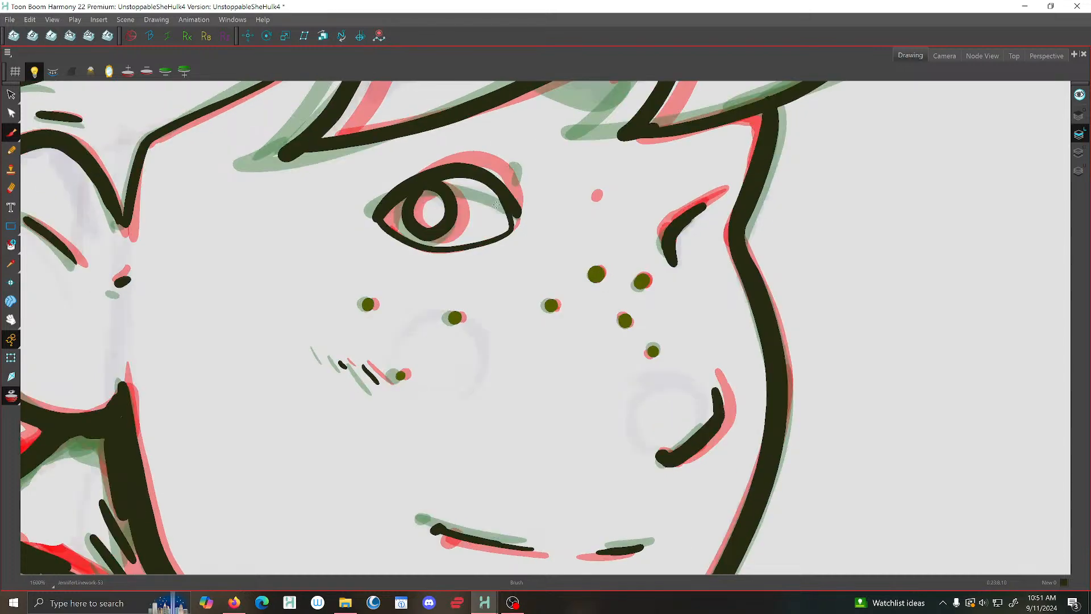
Compare adjacent drawings, draw the half-lidded eye's inner edge and lower lid to close its outline, and turn off onion skin
key("f")
mouse_move(502, 238)
left_mouse_down()
mouse_move(449, 251)
mouse_move(403, 245)
mouse_move(373, 221)
mouse_move(375, 203)
left_mouse_up()
key("g")
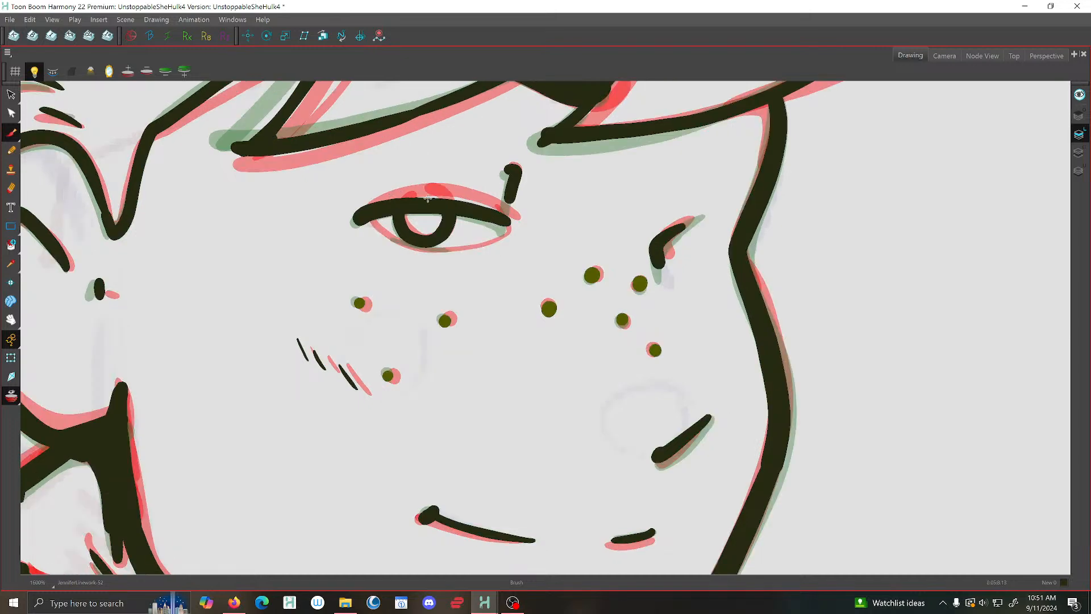
key("f")
key("g")
mouse_move(501, 235)
left_mouse_down()
mouse_move(445, 250)
mouse_move(405, 245)
mouse_move(371, 224)
left_mouse_up()
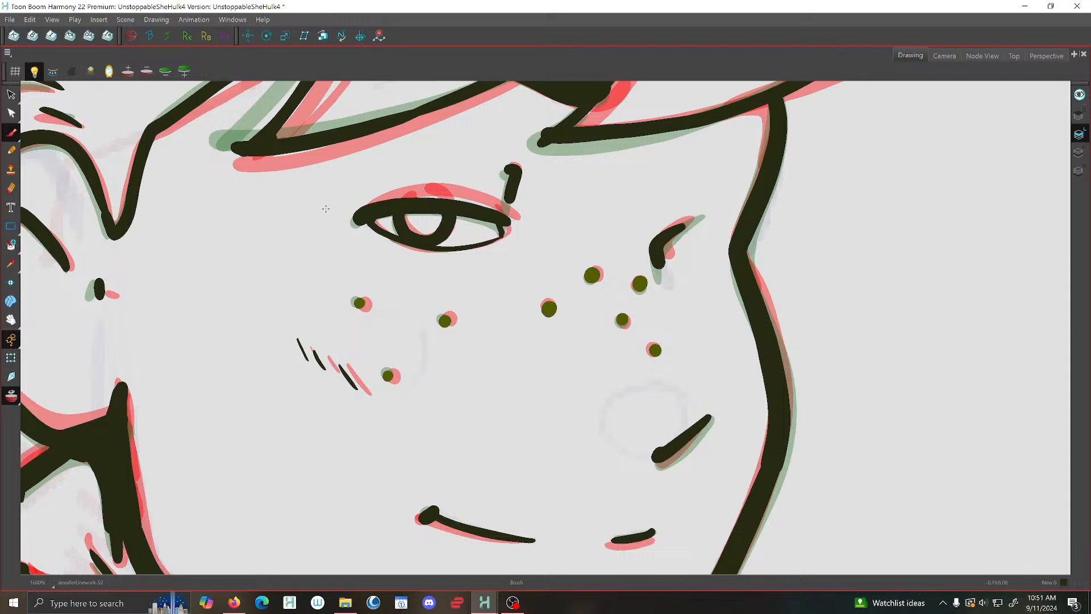
scroll(388, 190, "down", 6)
left_click(9, 399)
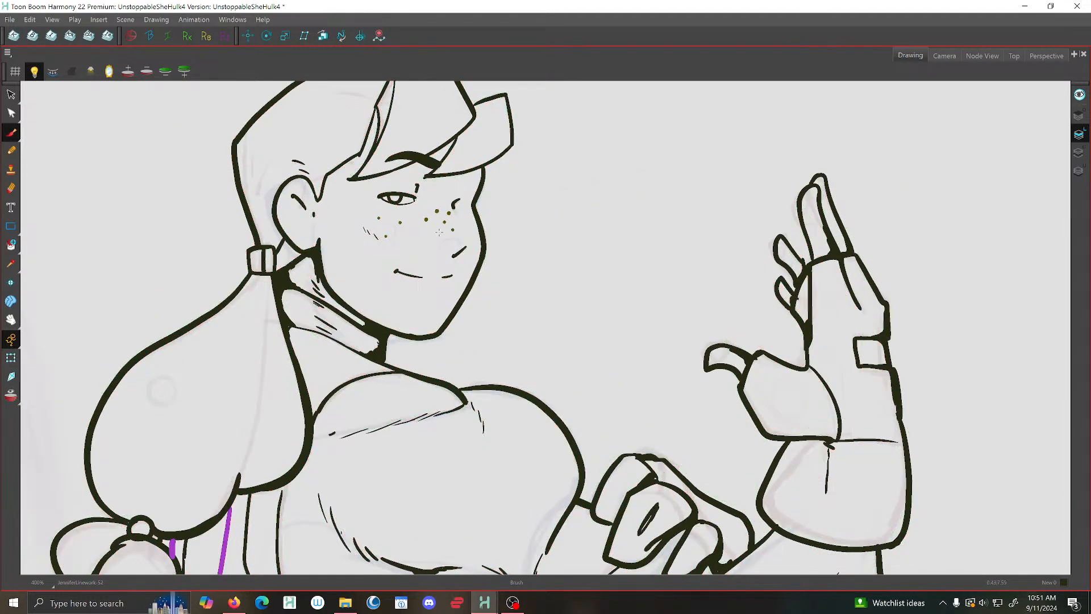
Turn on onion skin and try drawing the missing lower eyelid line on the closed-mouth smiling drawing
scroll(439, 232, "up", 4)
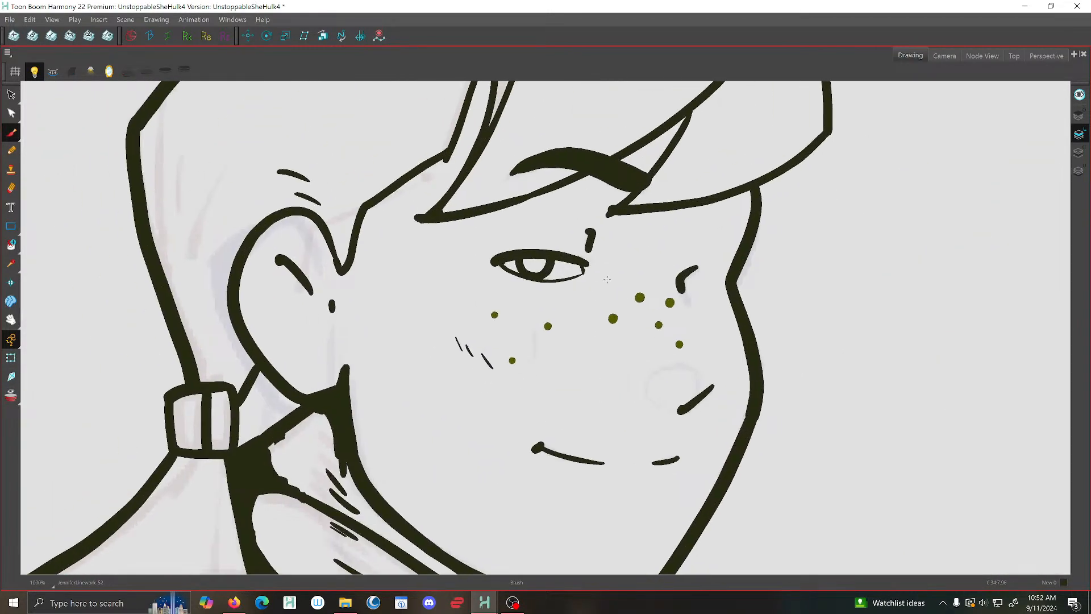
key("g")
key("alt+o")
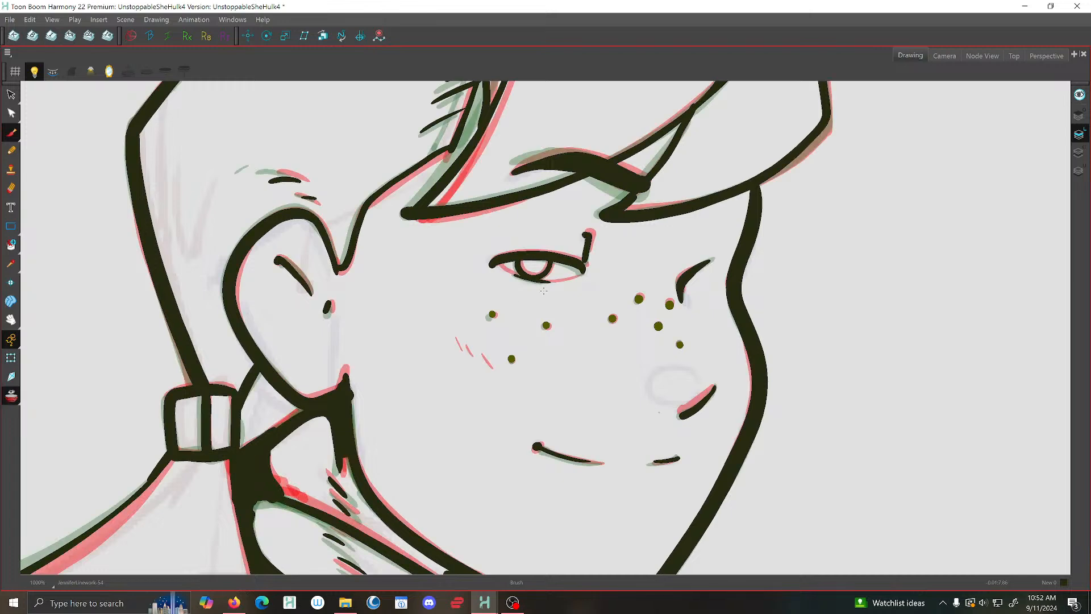
scroll(591, 275, "up", 2)
left_click_drag(576, 273, 507, 290)
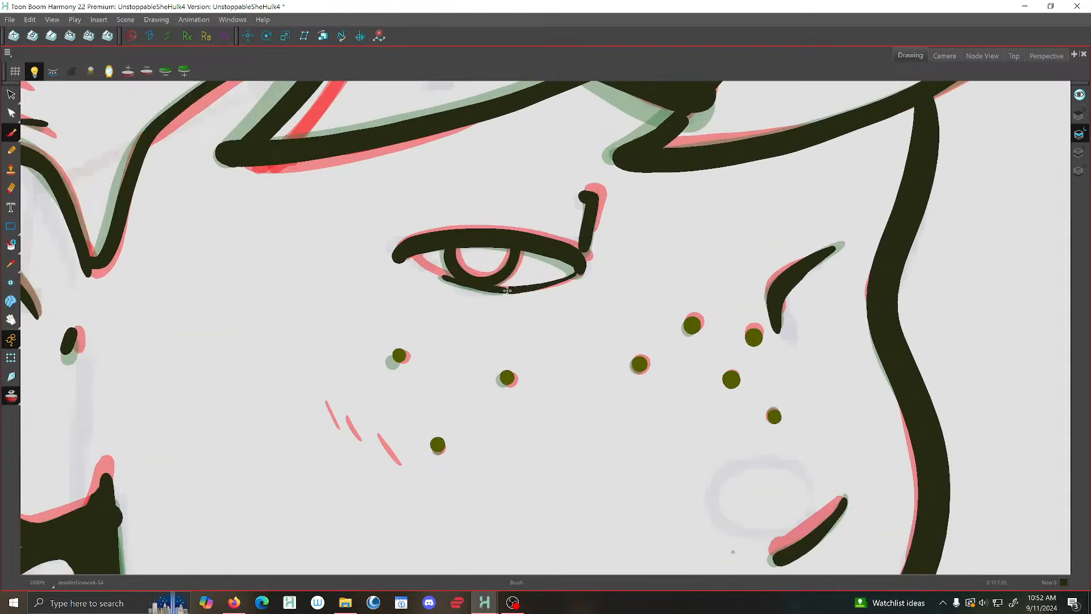
mouse_move(409, 257)
left_mouse_down()
mouse_move(436, 277)
mouse_move(499, 290)
left_mouse_up()
Try drawing the lower eyelid line on each of the next two drawings
key("period")
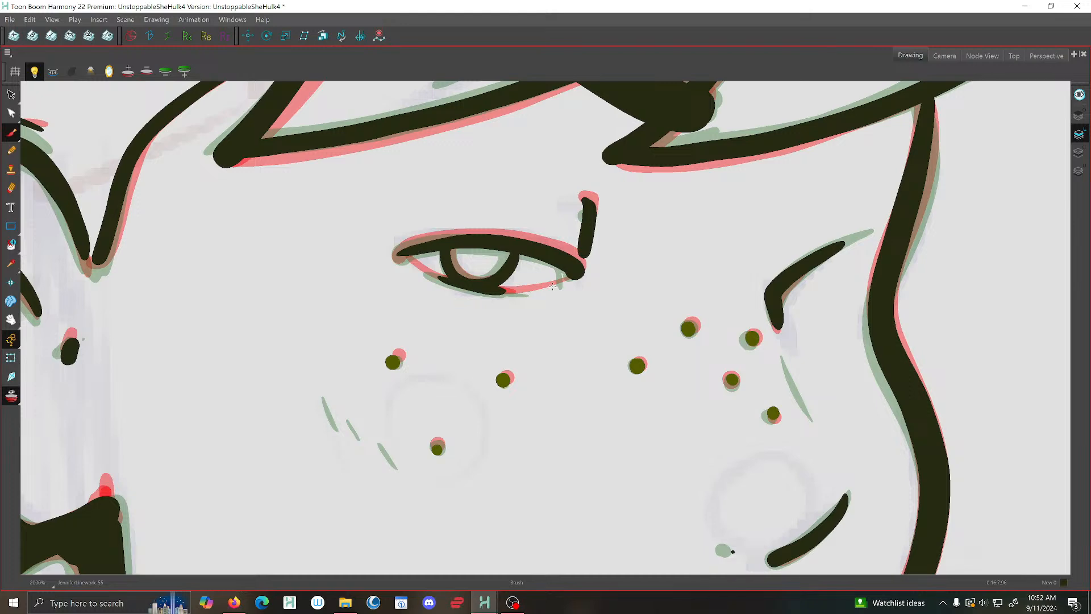
left_click_drag(572, 277, 500, 292)
left_click_drag(409, 257, 468, 287)
key("period")
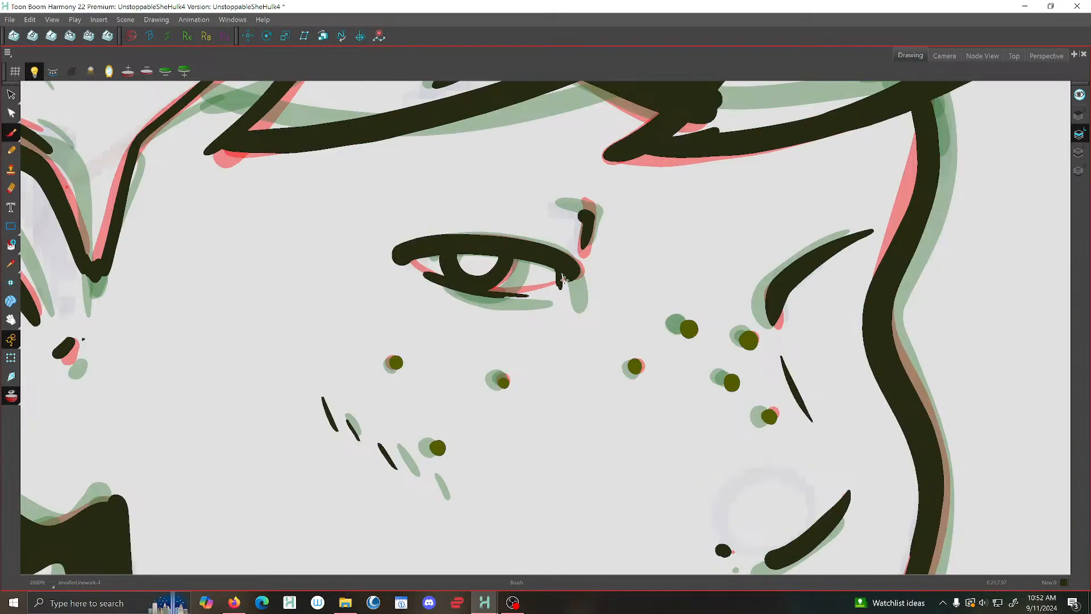
mouse_move(563, 278)
left_mouse_down()
mouse_move(470, 288)
mouse_move(413, 263)
left_mouse_up()
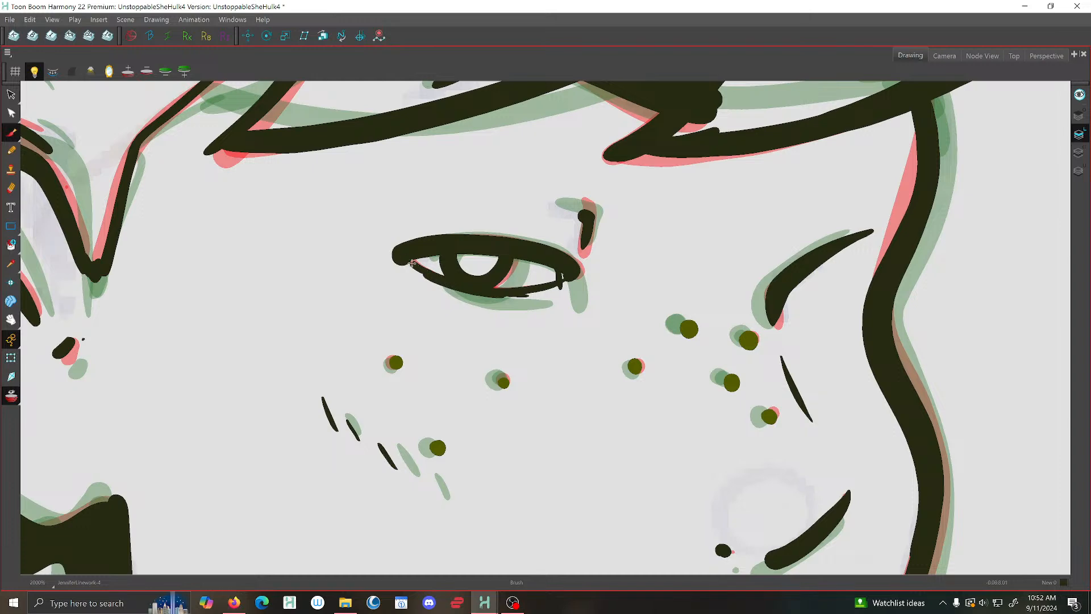
key("period")
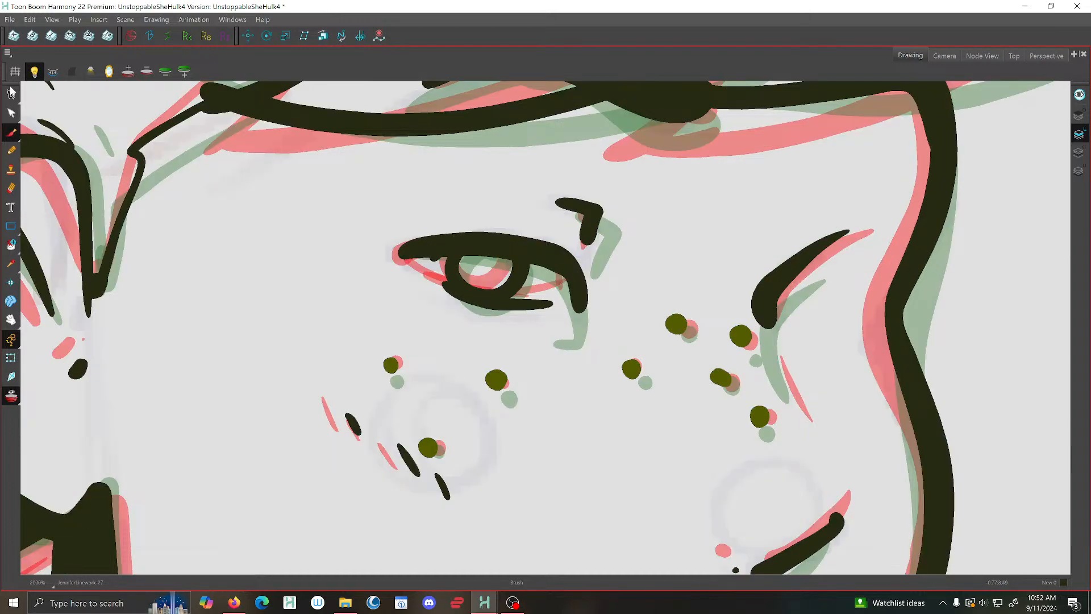
Turn off onion skin and delete the newly drawn lower eyelid lines from the three drawings
left_click(10, 93)
scroll(555, 291, "down", 5)
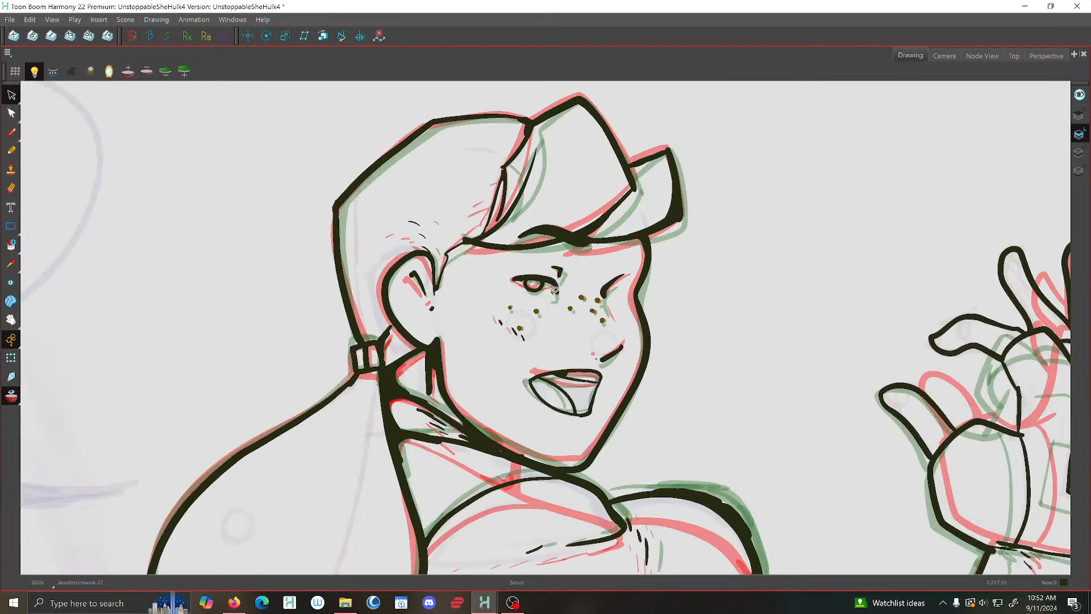
scroll(555, 291, "up", 3)
key("comma")
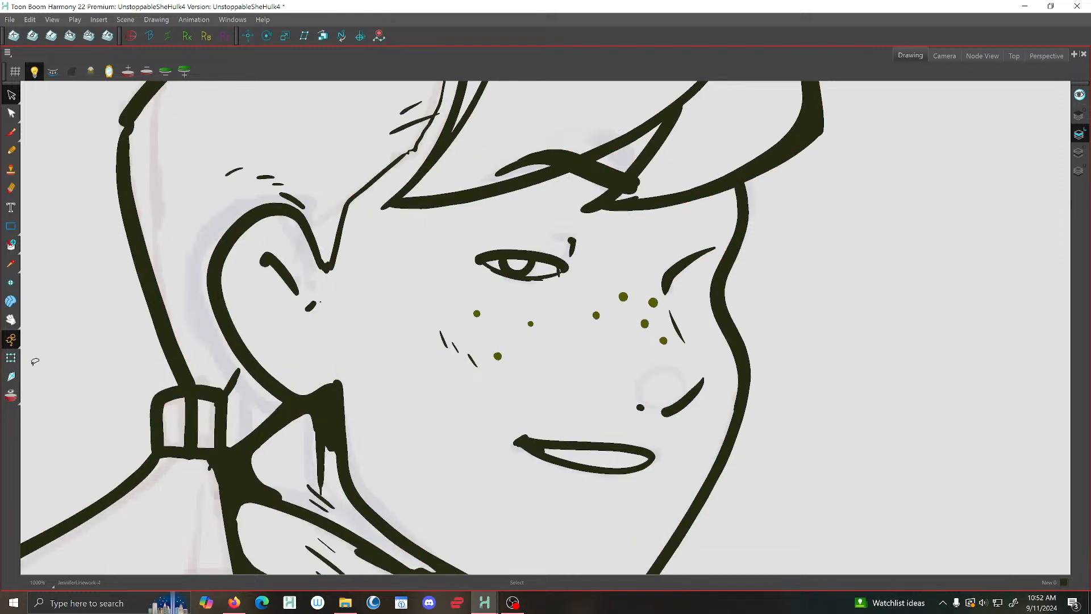
key("period")
key("comma")
left_click(533, 272)
key("comma")
key("comma")
key("comma")
key("period")
key("period")
key("period")
left_click(554, 274)
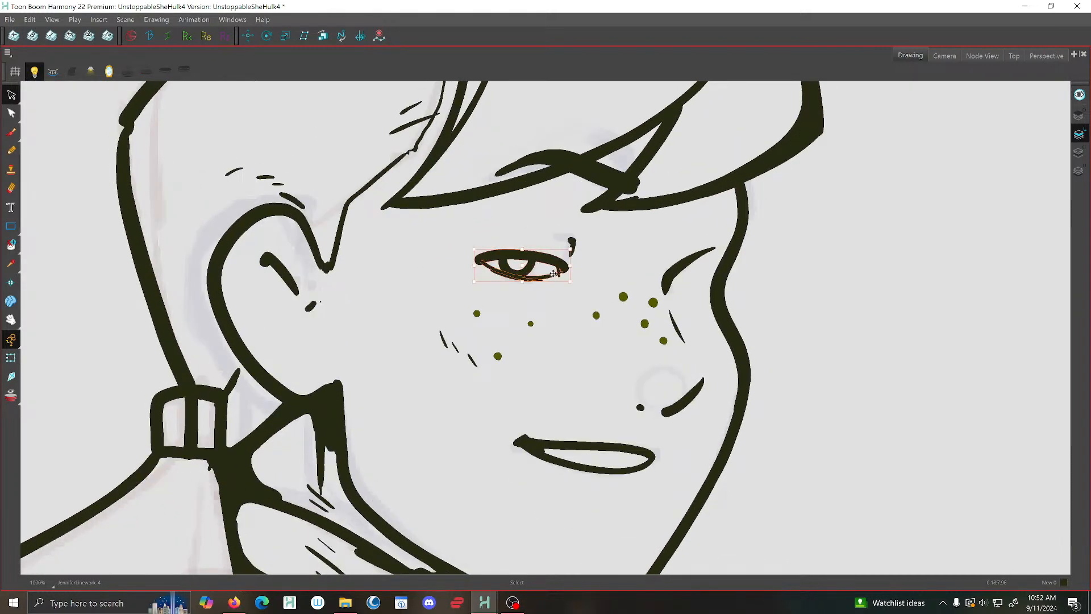
left_click(448, 229)
key("comma")
key("period")
key("period")
key("period")
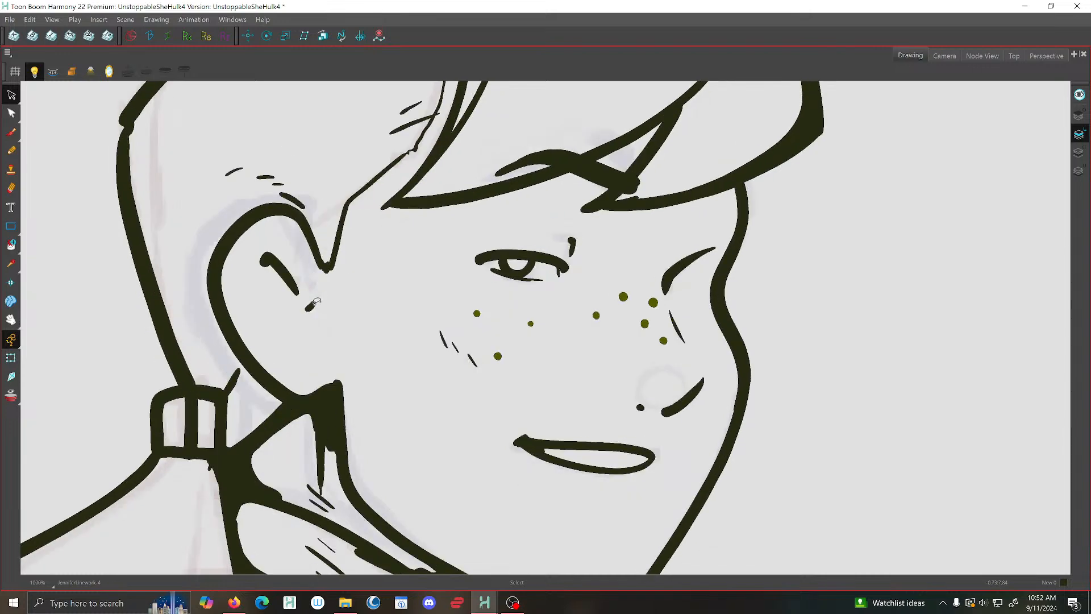
Mirror the view and brush the lower eyelid with its inner and outer corners on the first smiling drawing
scroll(410, 279, "down", 5)
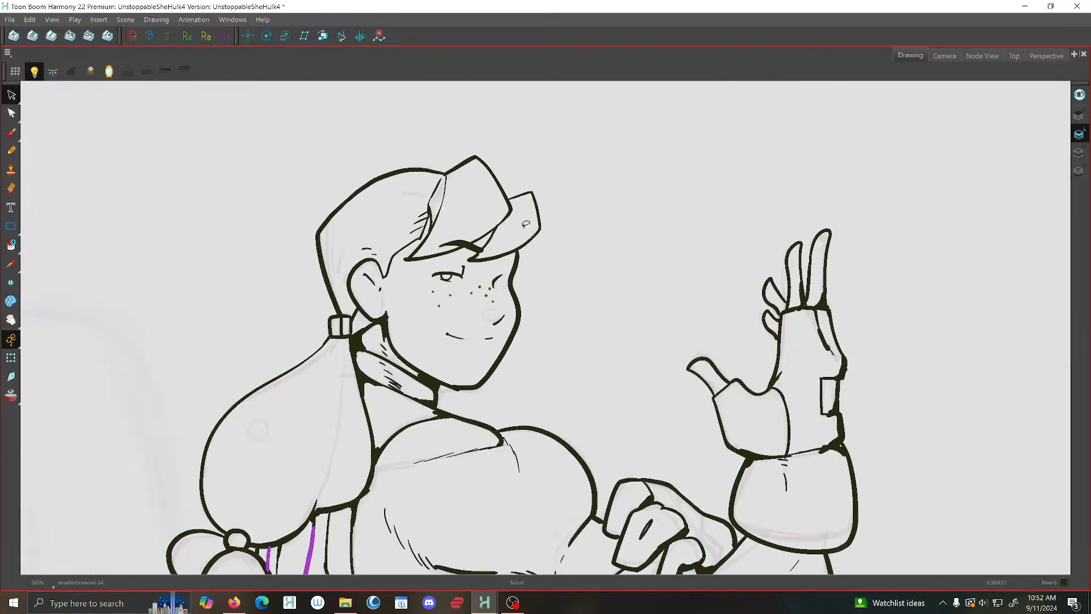
left_click(110, 74)
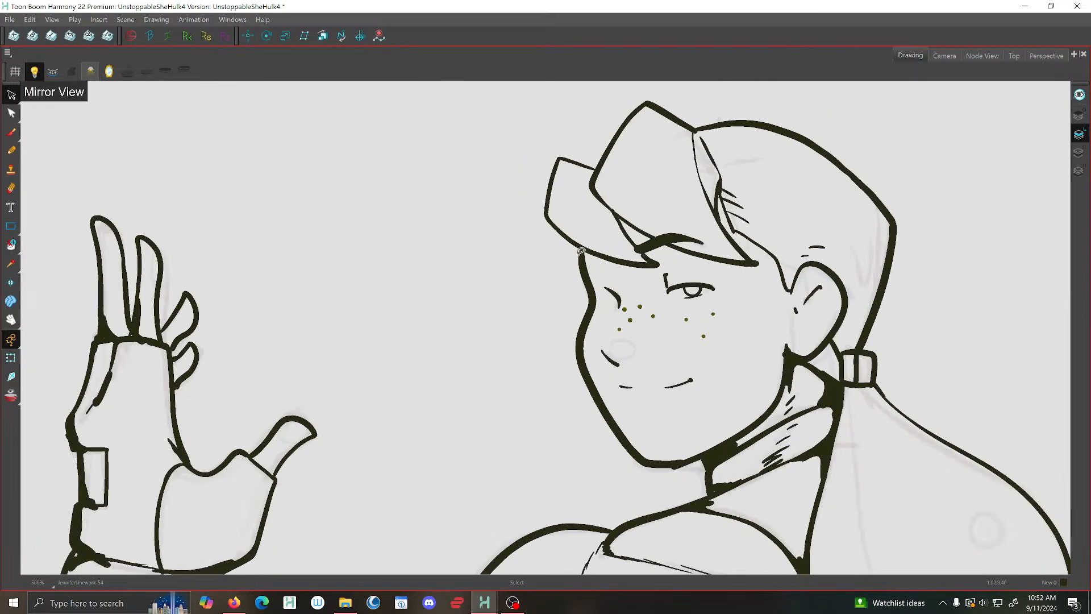
scroll(449, 256, "up", 6)
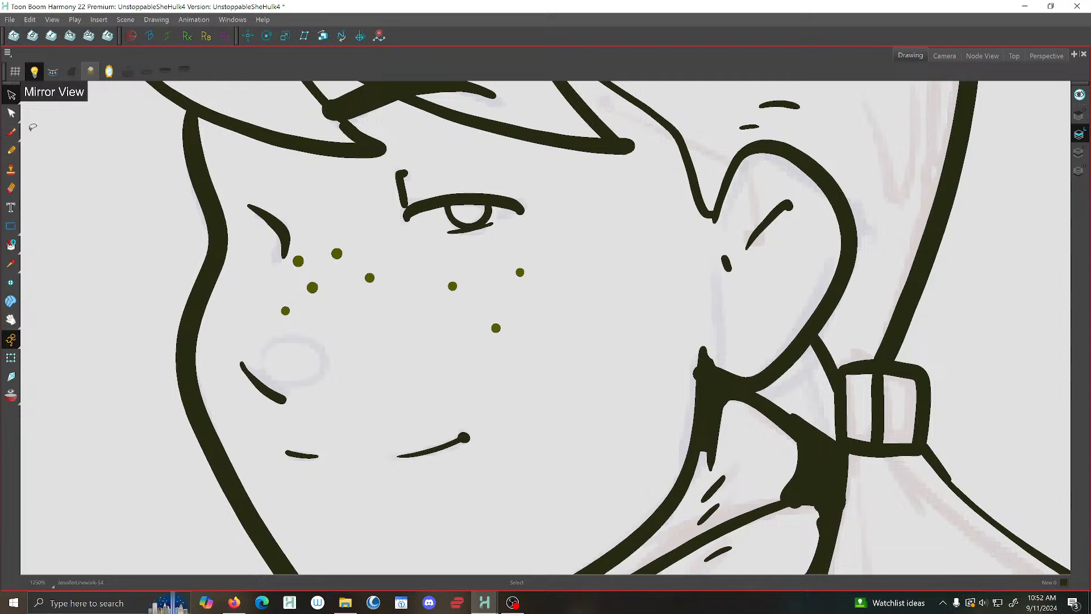
left_click(11, 133)
key("comma")
key("period")
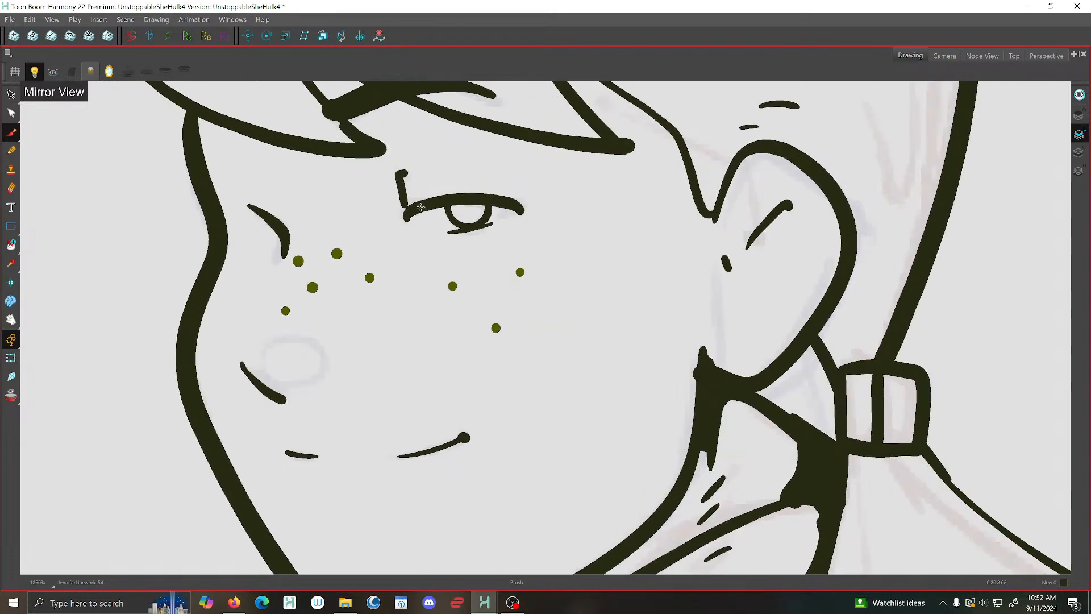
mouse_move(417, 227)
left_mouse_down()
mouse_move(473, 230)
mouse_move(515, 211)
left_mouse_up()
Brush the lower eyelid and eye corners on the following drawing, matching the previous one
key("period")
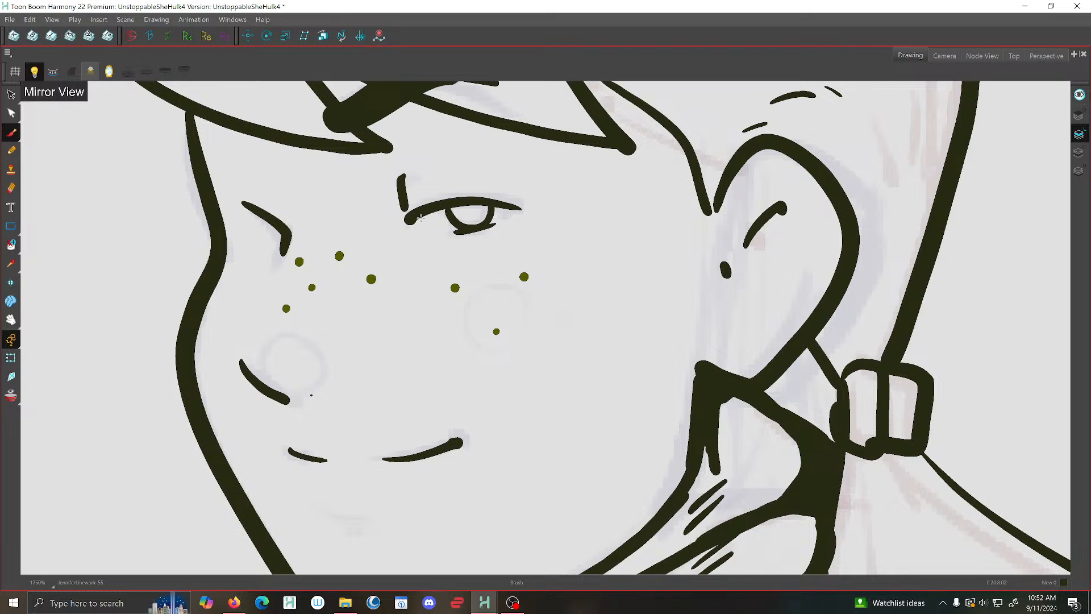
mouse_move(421, 229)
left_mouse_down()
mouse_move(465, 232)
mouse_move(511, 213)
left_mouse_up()
scroll(516, 202, "down", 6)
scroll(511, 209, "up", 6)
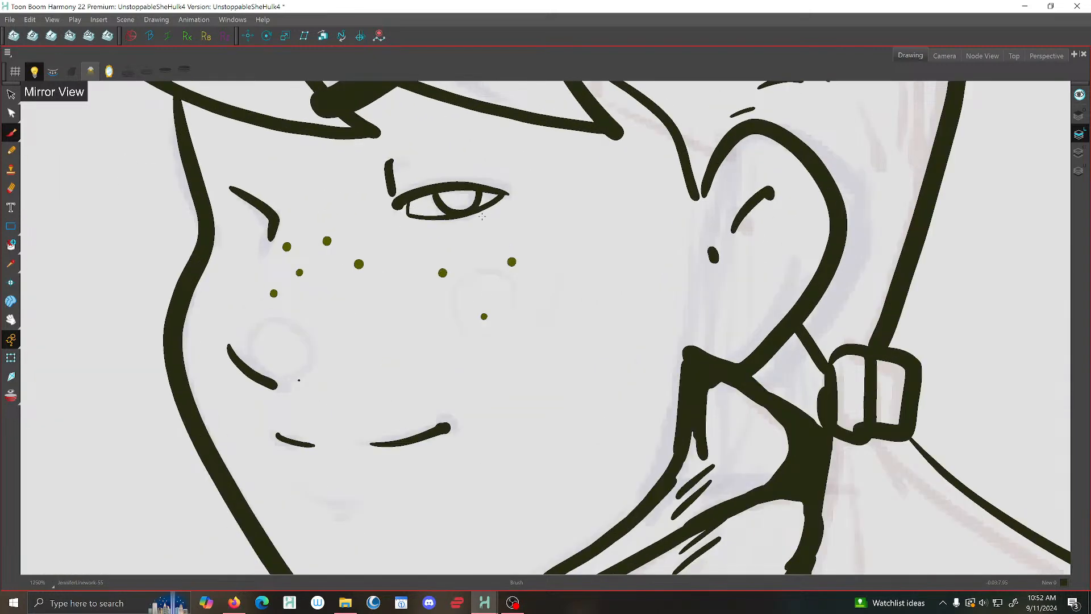
Close the outer corner and draw the lower eyelid on the drawing with the slightly opened mouth
key("period")
key("period")
key("comma")
left_click_drag(490, 207, 503, 196)
key("comma")
key("period")
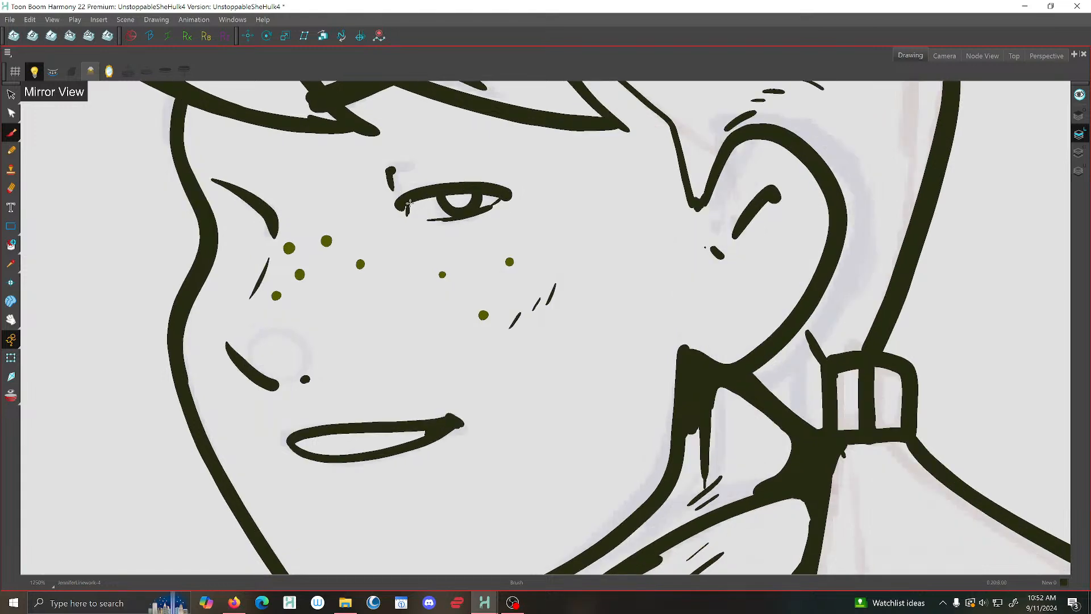
left_click_drag(410, 212, 460, 217)
Draw the lower eyelid and eye corners on the next two drawings with the wide-open mouth
key("period")
key("comma")
key("period")
key("comma")
key("period")
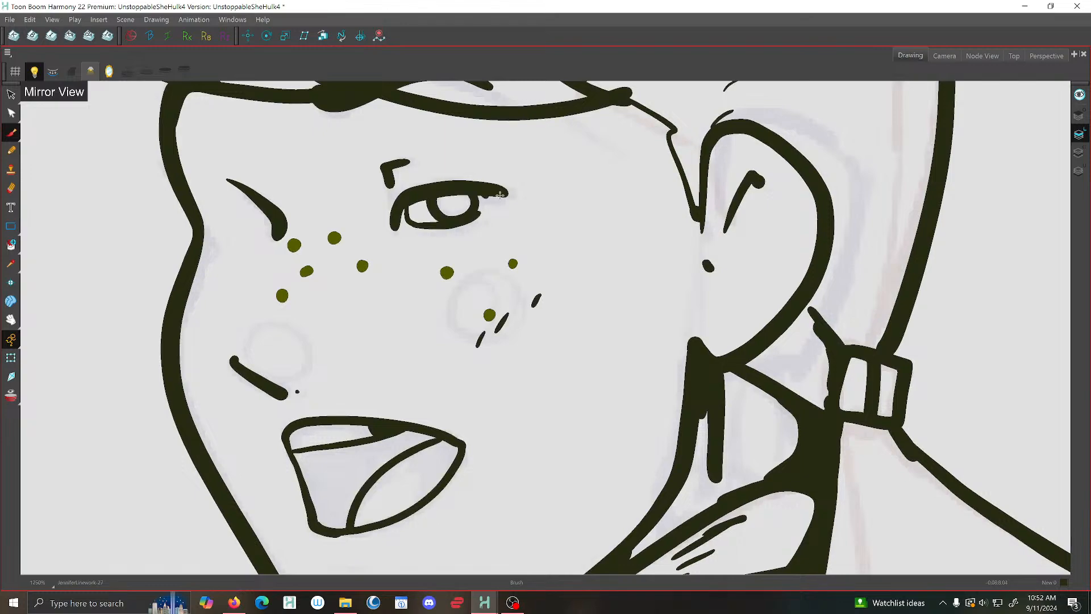
mouse_move(500, 195)
left_mouse_down()
mouse_move(476, 217)
mouse_move(435, 228)
mouse_move(401, 210)
left_mouse_up()
scroll(407, 208, "down", 5)
scroll(442, 231, "up", 8)
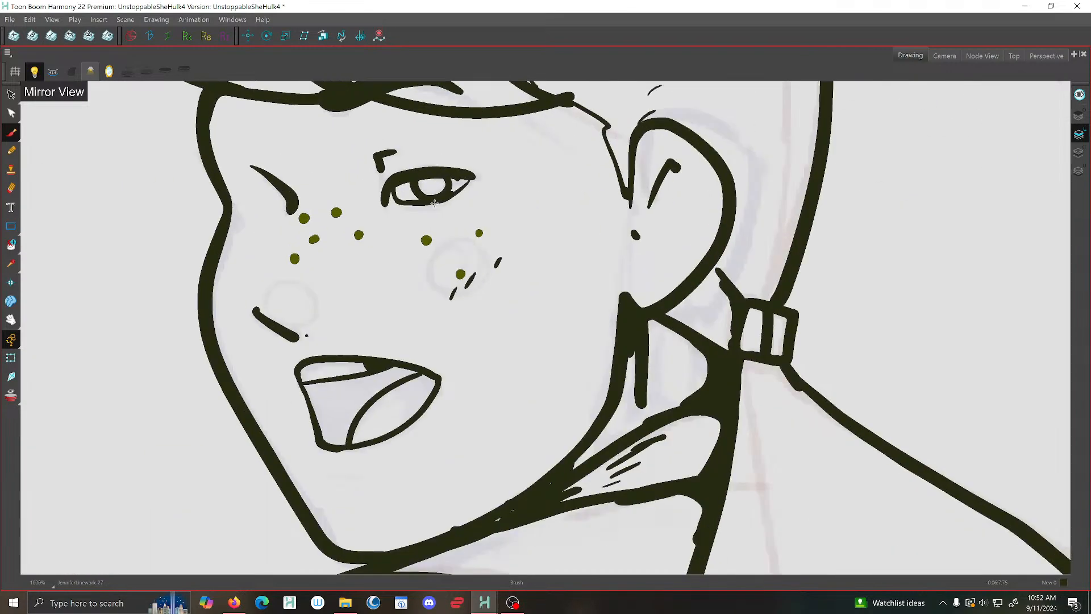
scroll(442, 232, "down", 2)
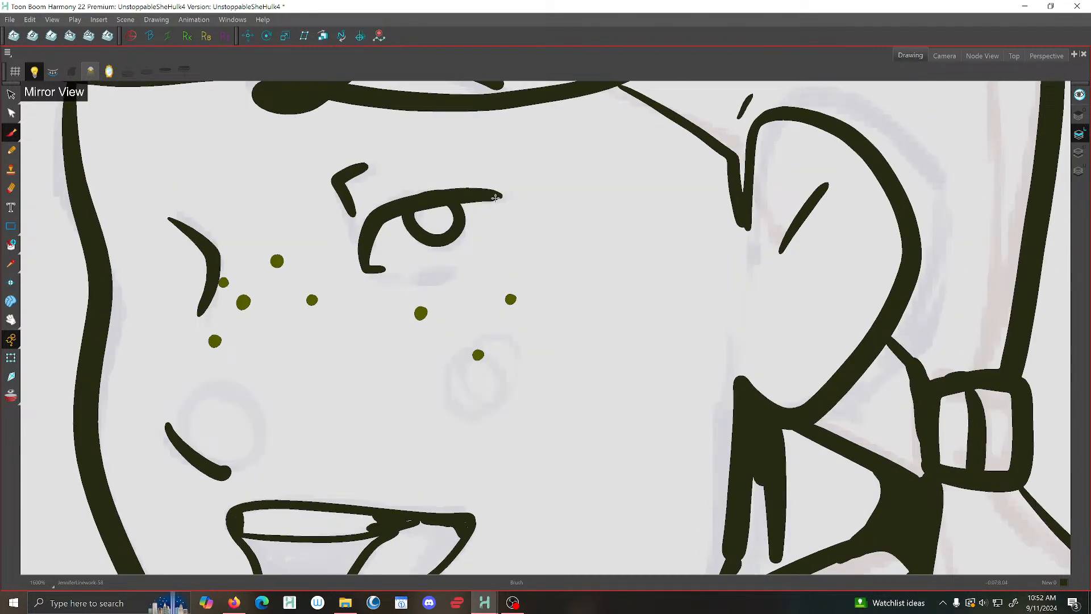
mouse_move(499, 195)
left_mouse_down()
mouse_move(483, 221)
mouse_move(431, 260)
mouse_move(374, 272)
mouse_move(368, 254)
left_mouse_up()
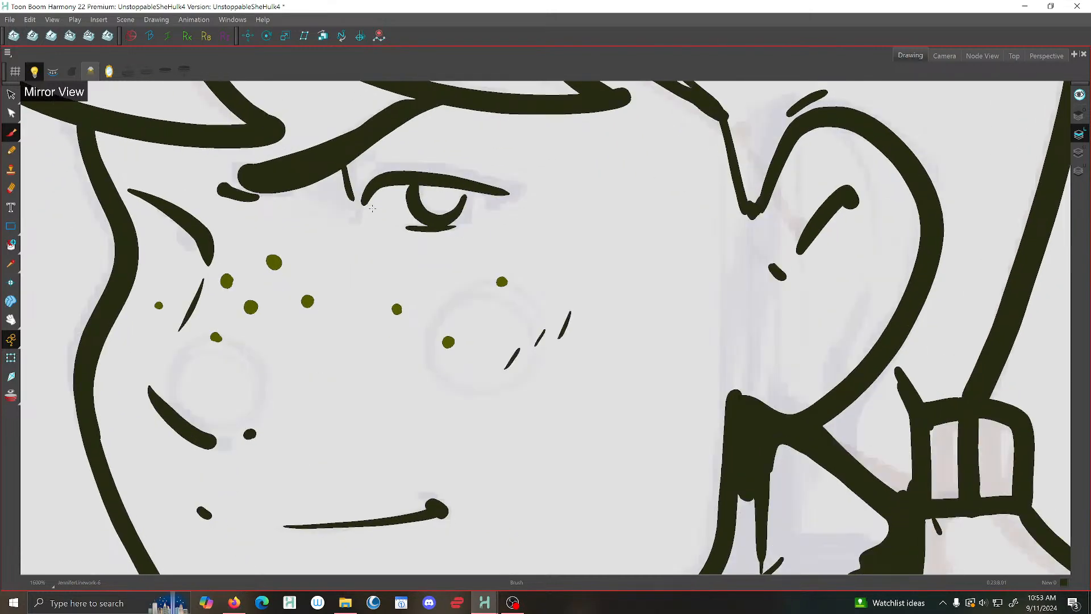
Draw the lower eyelid and both eye corners on the drawing with the lowered brow and closed mouth
key("f")
key("g")
mouse_move(383, 184)
left_mouse_down()
mouse_move(379, 227)
mouse_move(452, 229)
mouse_move(488, 202)
mouse_move(478, 223)
left_mouse_up()
key("ctrl+z")
scroll(478, 223, "down", 8)
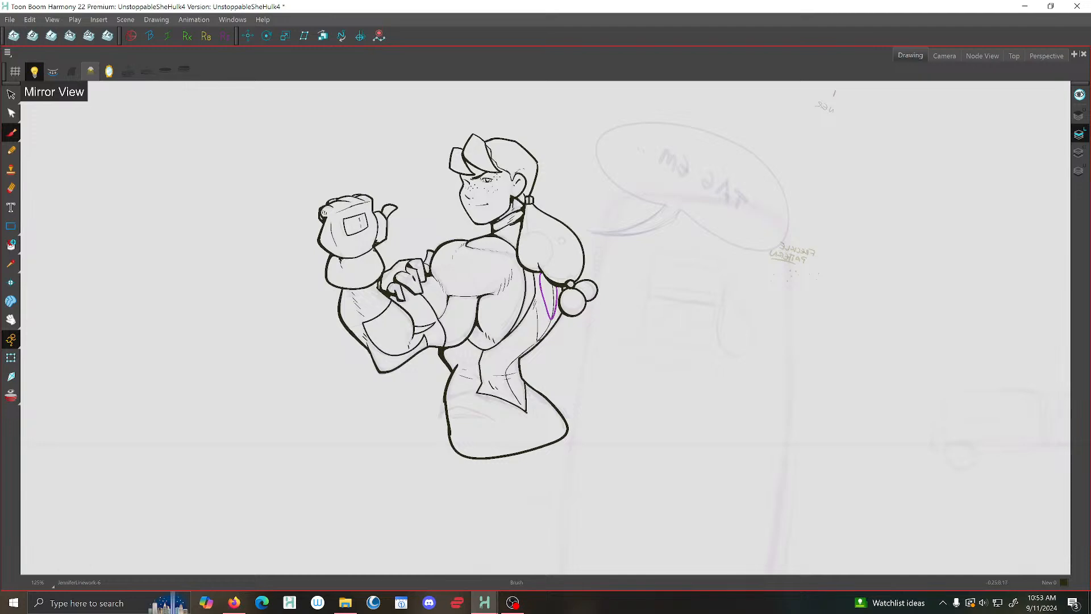
scroll(483, 179, "up", 8)
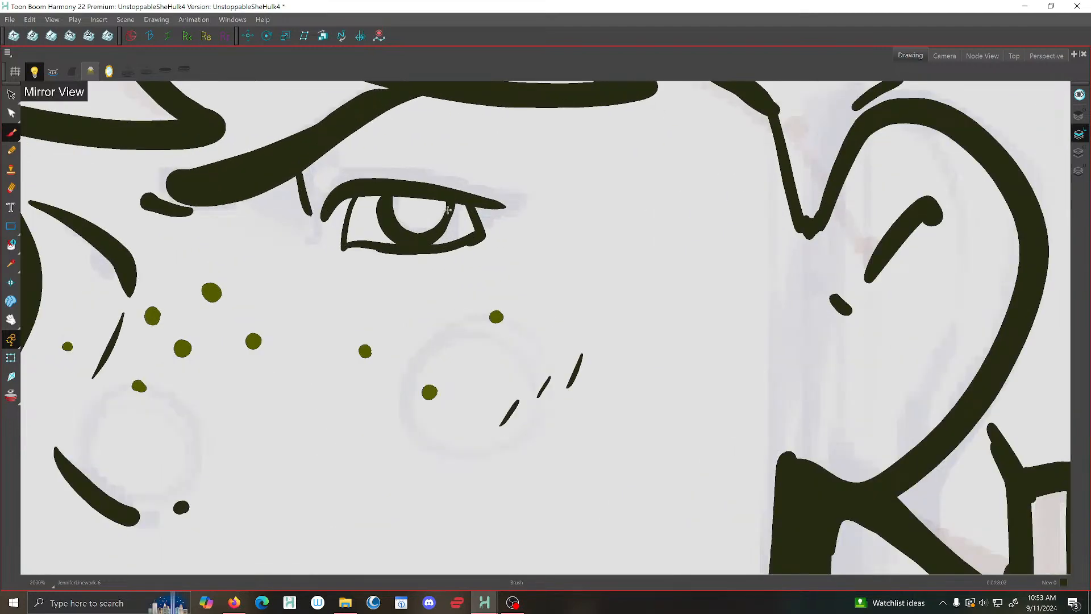
scroll(448, 210, "down", 6)
scroll(453, 219, "up", 5)
Turn on onion skin and draw the lower eyelid and eye corners on the preceding drawing
key("alt+o")
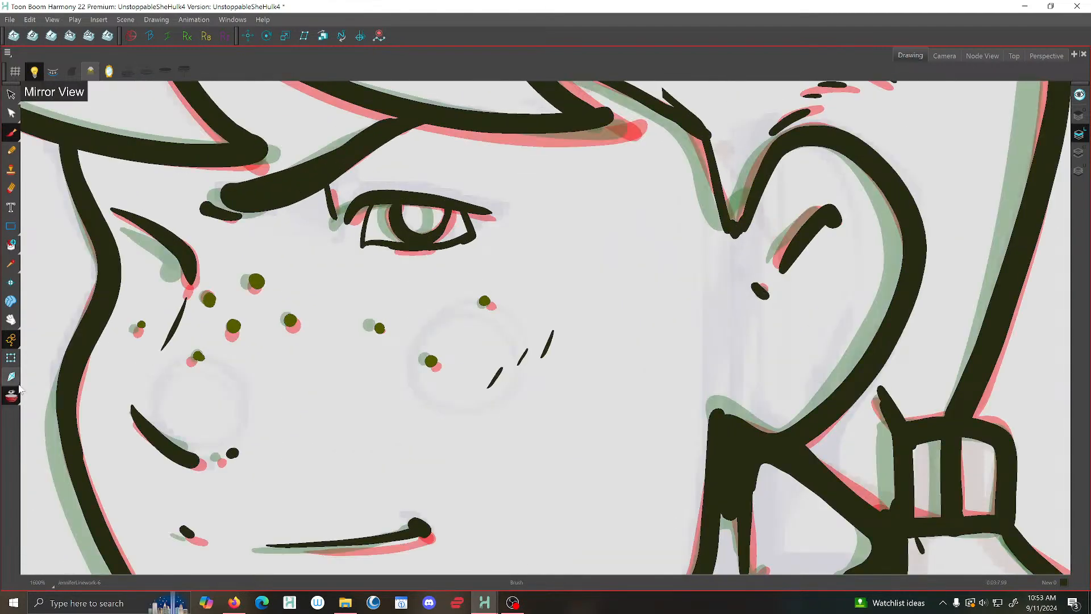
key("comma")
mouse_move(371, 207)
left_mouse_down()
mouse_move(359, 245)
mouse_move(426, 250)
mouse_move(471, 239)
mouse_move(472, 221)
left_mouse_up()
Draw the lower eyelid and corners one drawing further back, then hide onion skin and thicken the iris outline
key("comma")
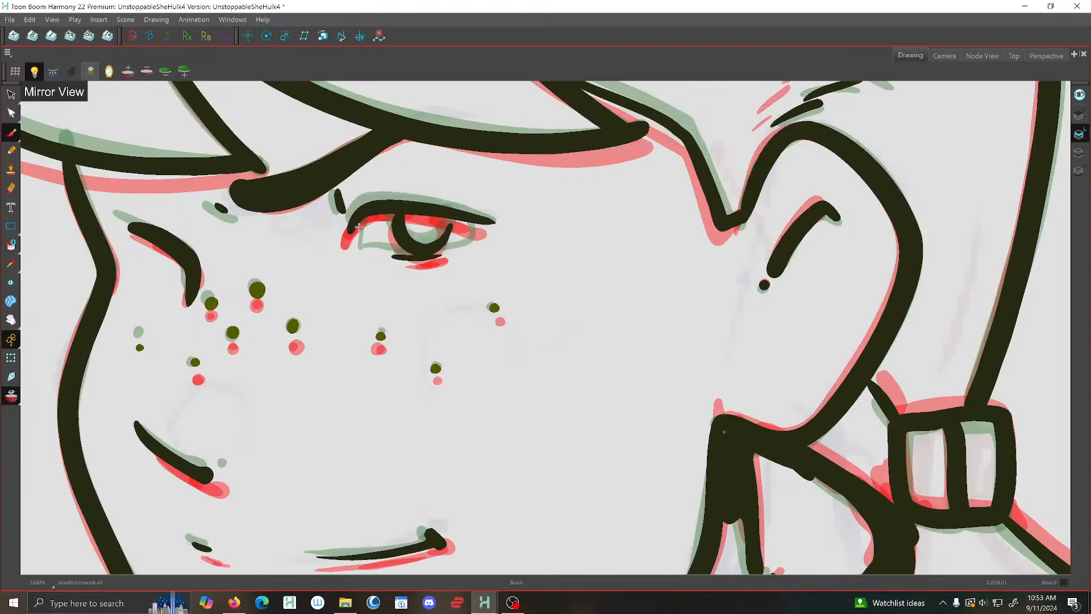
mouse_move(366, 215)
left_mouse_down()
mouse_move(357, 250)
mouse_move(436, 255)
mouse_move(468, 249)
mouse_move(470, 220)
left_mouse_up()
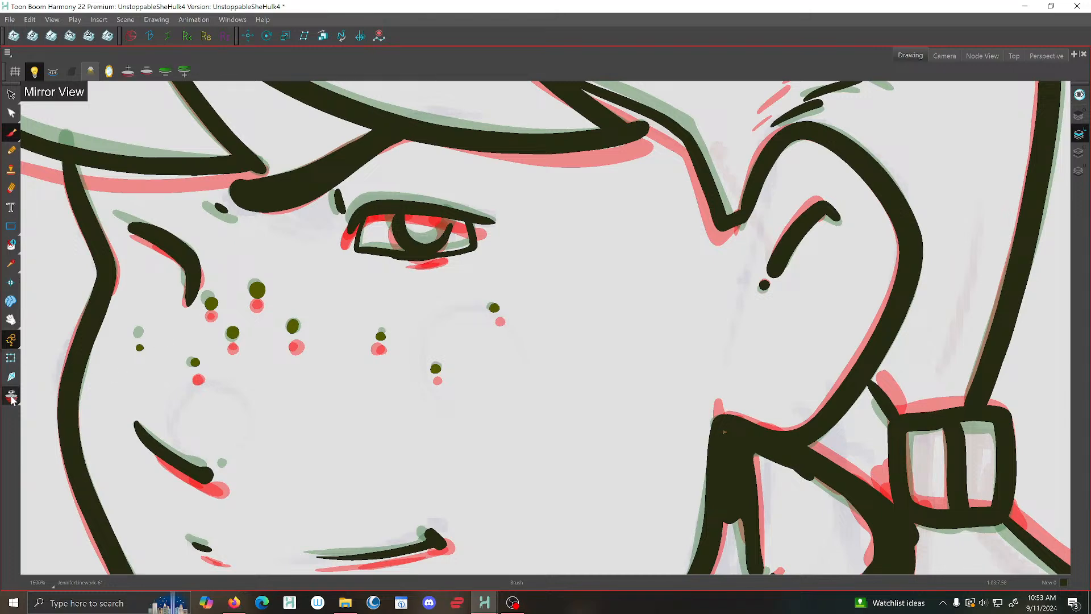
key("alt+o")
left_click_drag(449, 220, 436, 247)
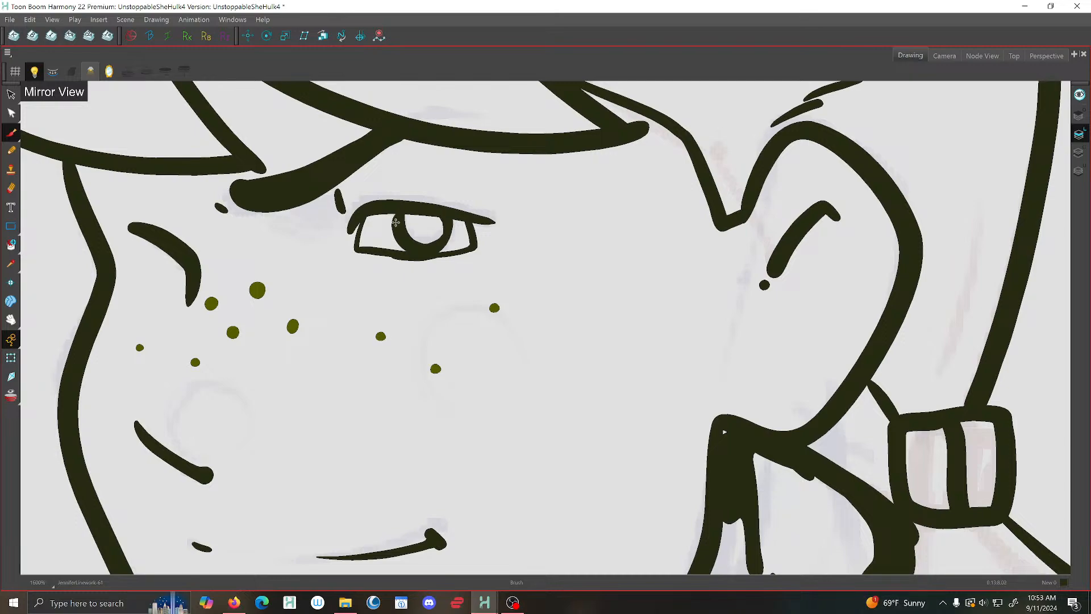
Restore the unmirrored view of the character
scroll(405, 218, "down", 6)
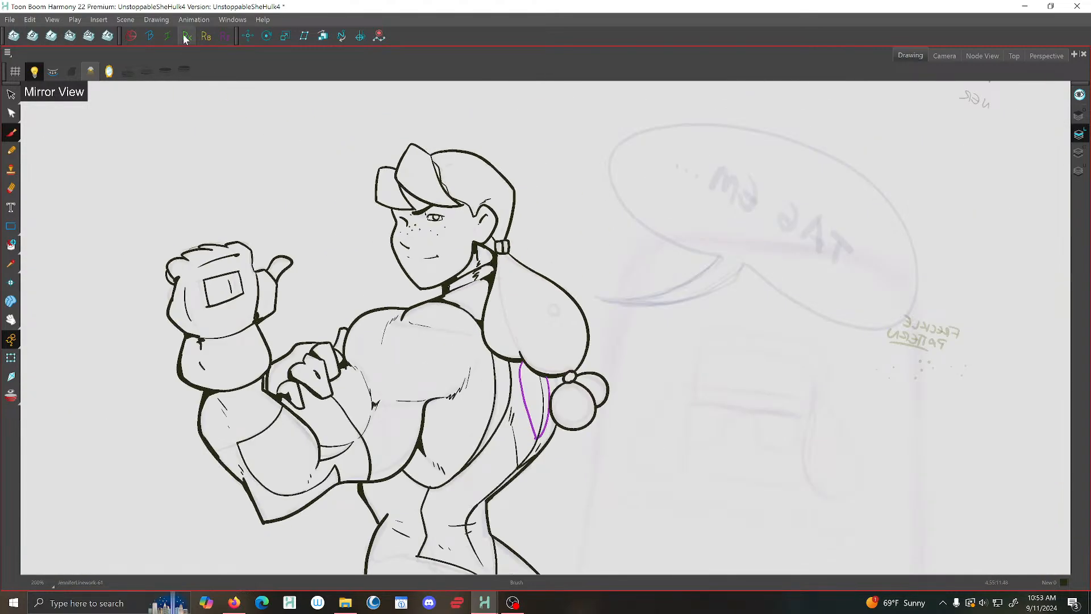
left_click(101, 71)
scroll(568, 239, "up", 2)
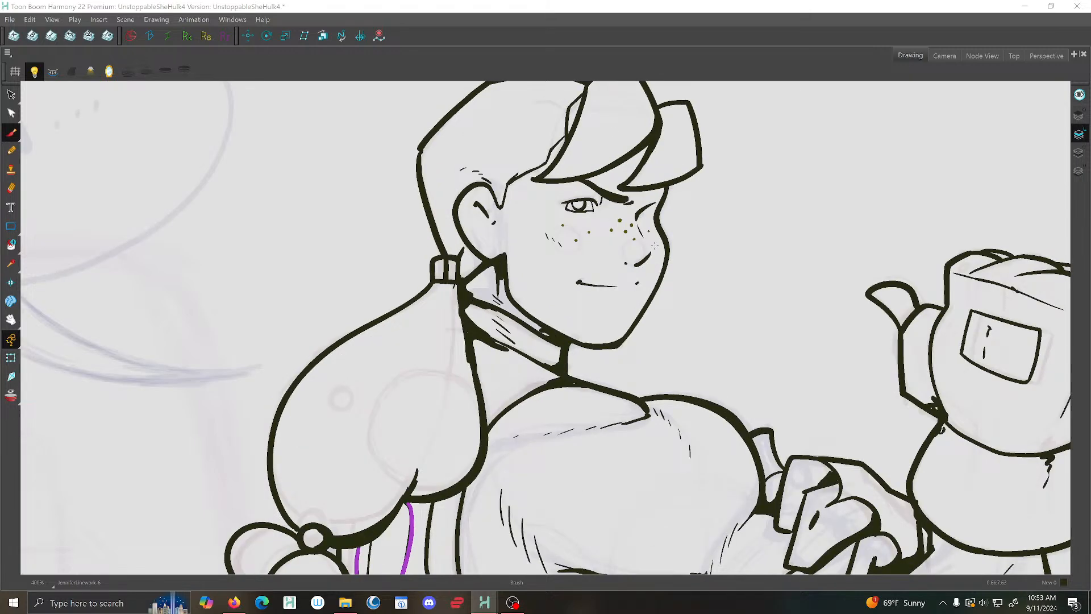
Step forward through the drawings to review the eye linework on the face
scroll(655, 246, "up", 4)
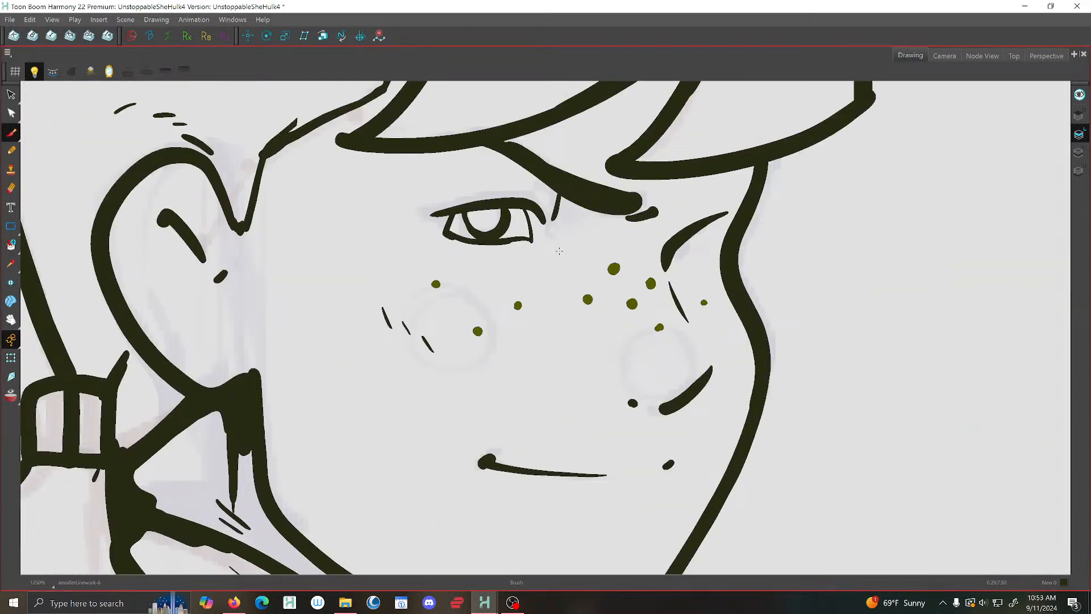
key(".")
key(".")
key(".")
key(".")
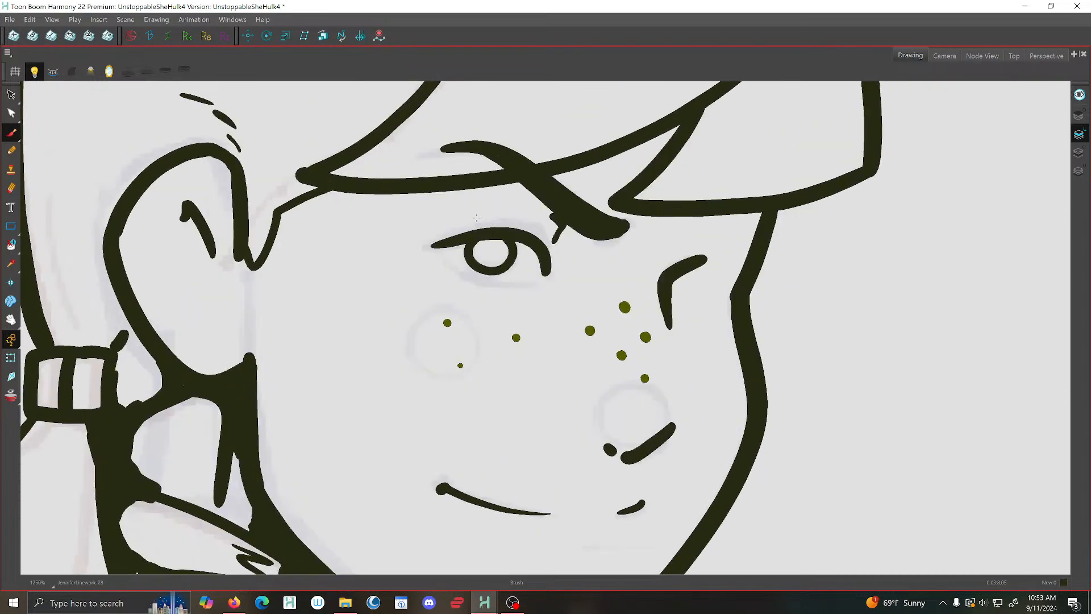
key(".")
key(".")
key(".")
key(".")
key(".")
key(".")
key(".")
key(".")
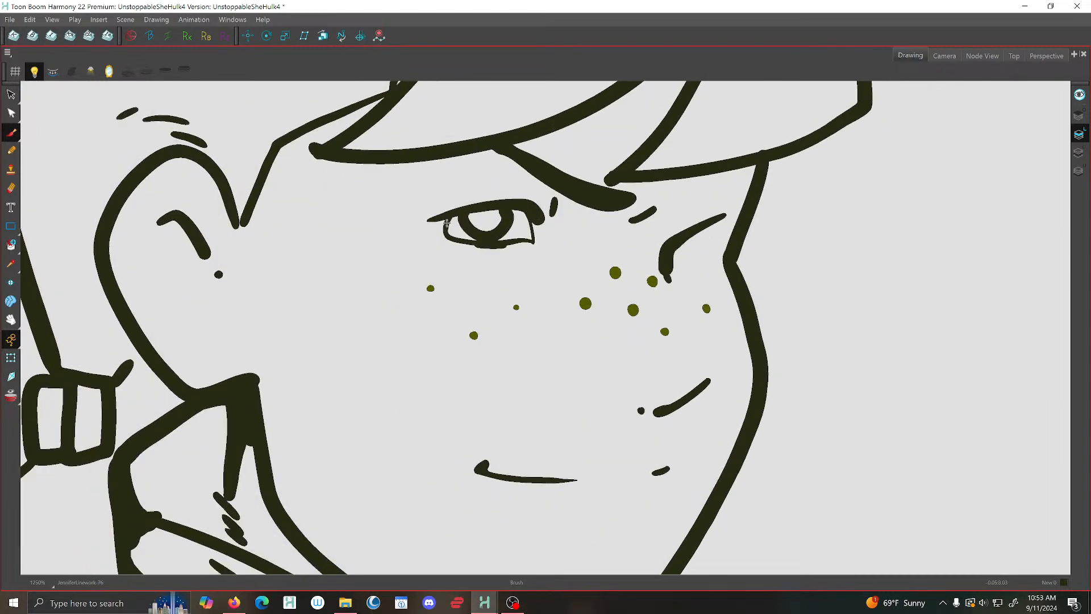
Turn on onion skin, draw the outer corner of the eye on the neighbouring drawing, and hide onion skin
left_click(11, 396)
key("2")
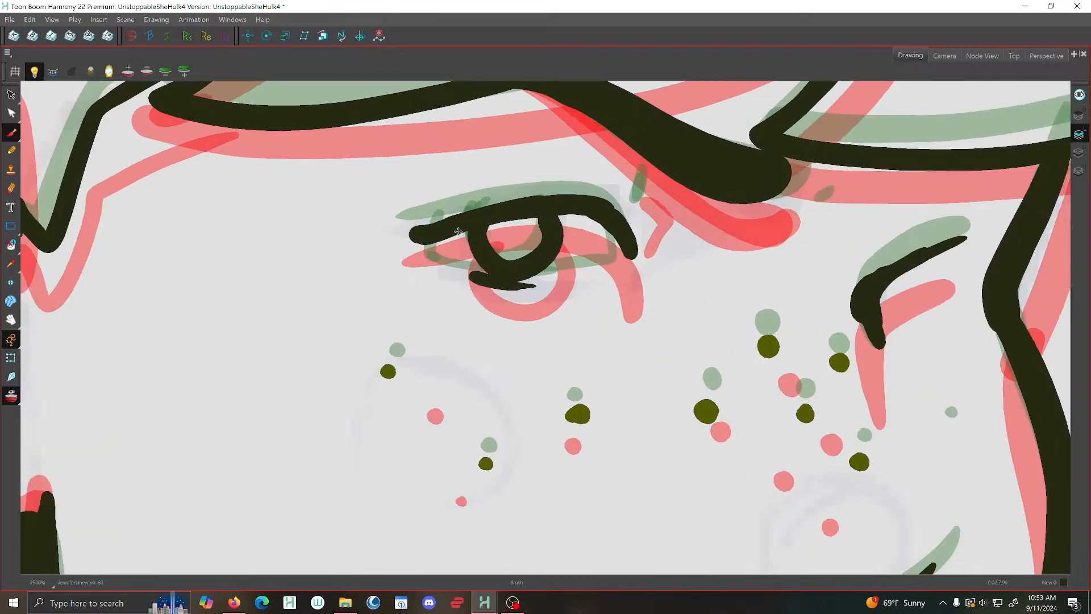
left_click_drag(458, 231, 446, 275)
key("1")
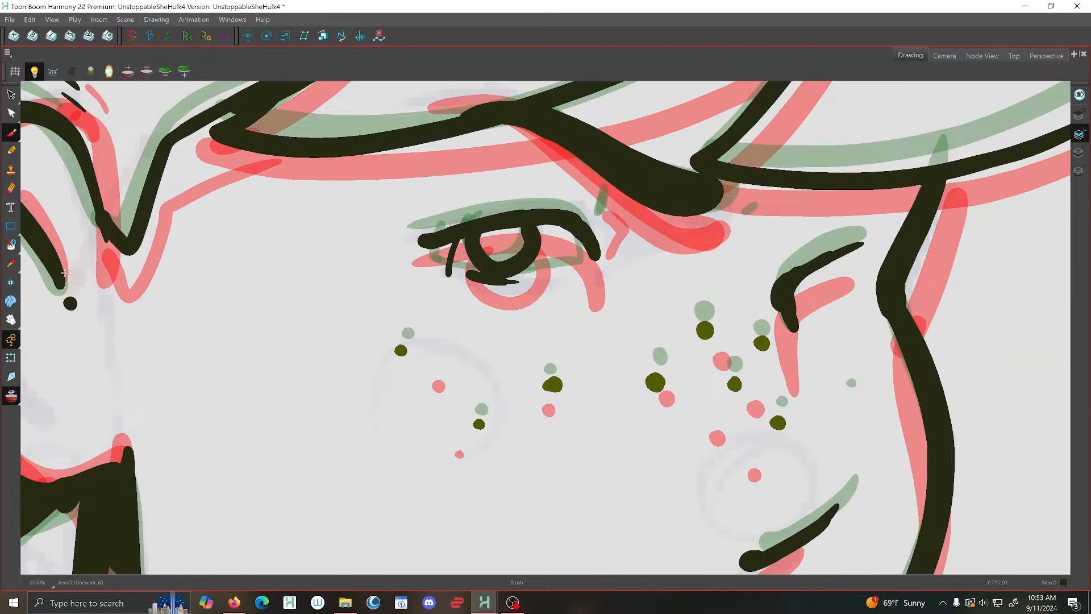
left_click(11, 396)
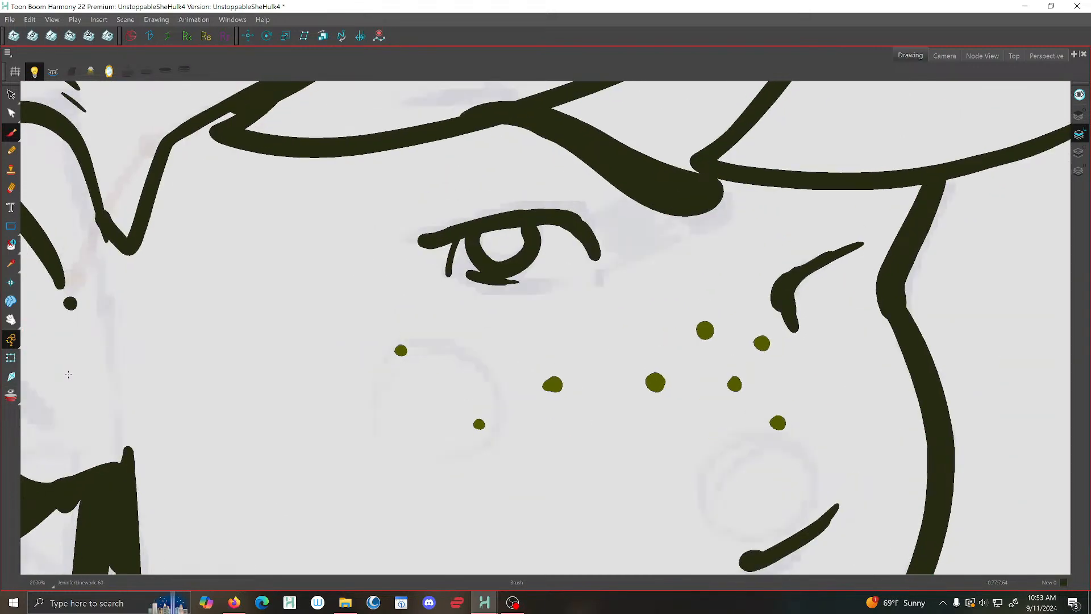
Draw the lower eyelid and inner corner to close the eye outline on the same drawing
mouse_move(578, 236)
left_mouse_down()
mouse_move(584, 284)
mouse_move(479, 279)
mouse_move(448, 268)
mouse_move(461, 235)
left_mouse_up()
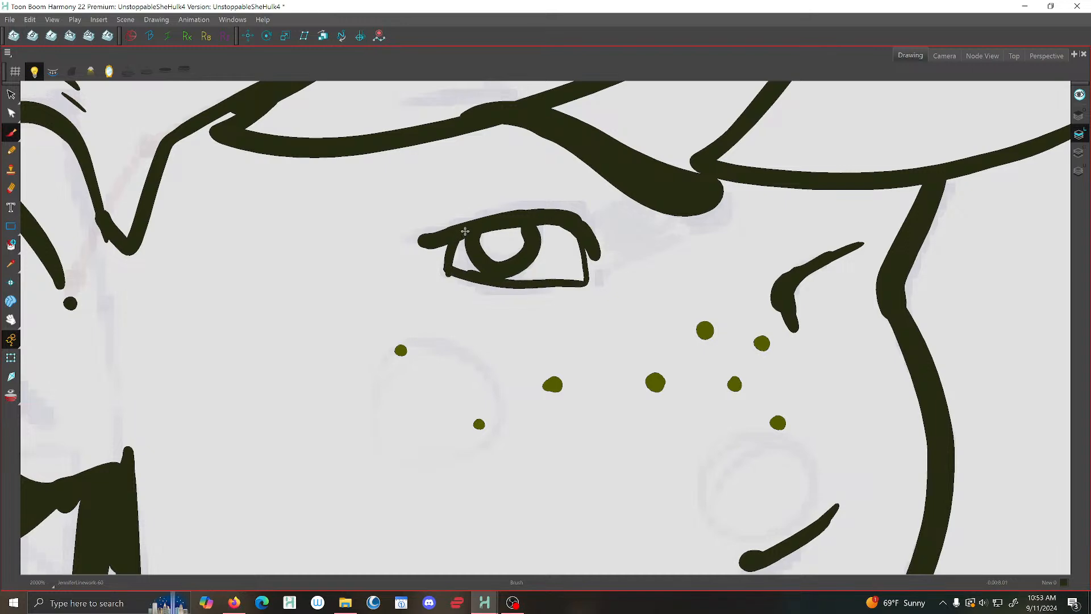
scroll(465, 231, "down", 6)
scroll(523, 215, "up", 4)
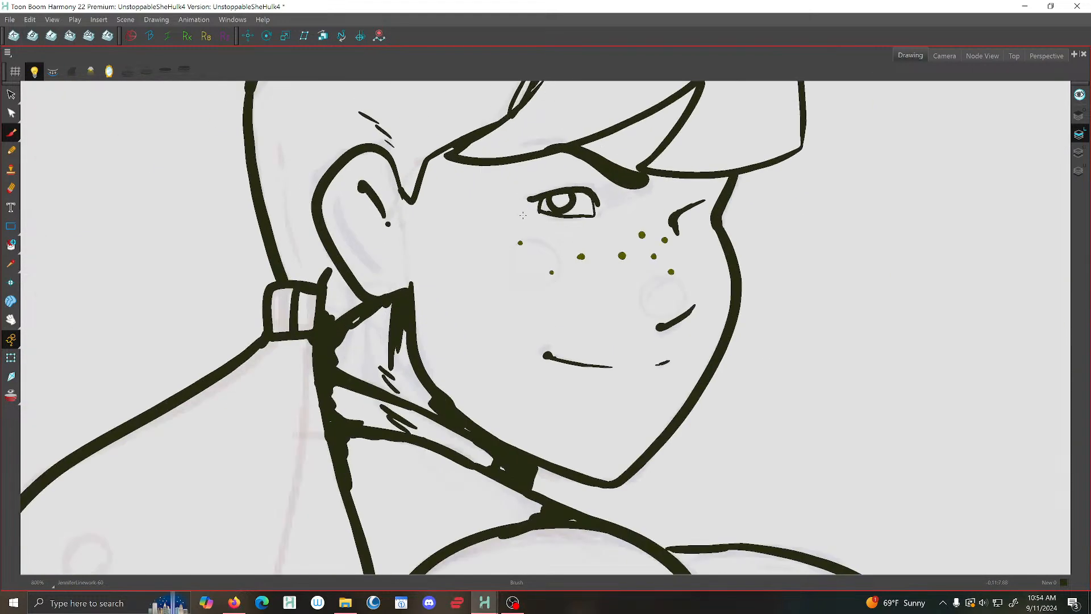
scroll(523, 215, "up", 2)
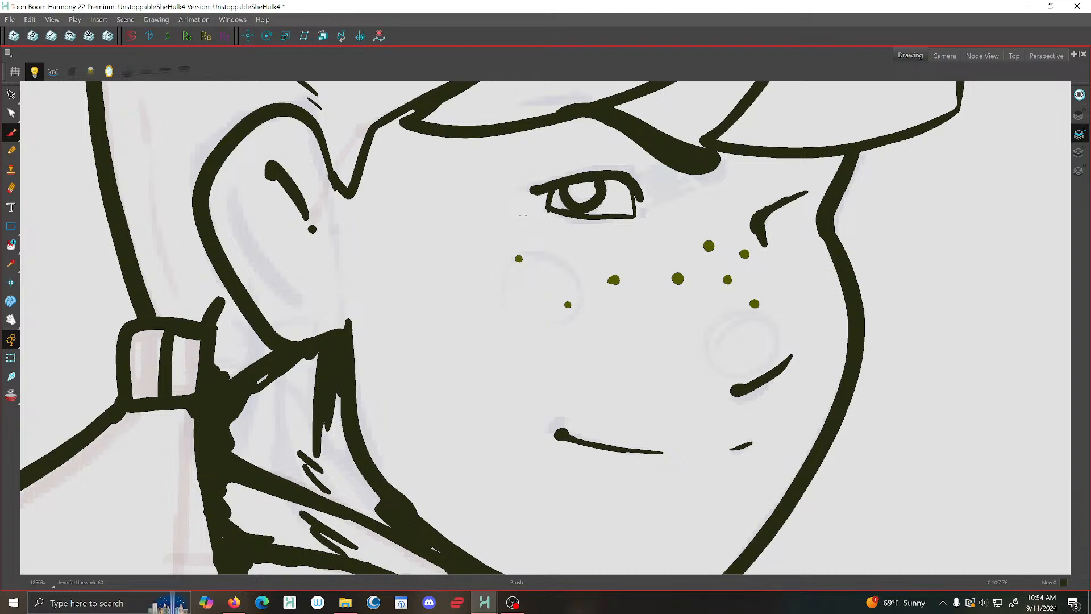
scroll(546, 195, "up", 2)
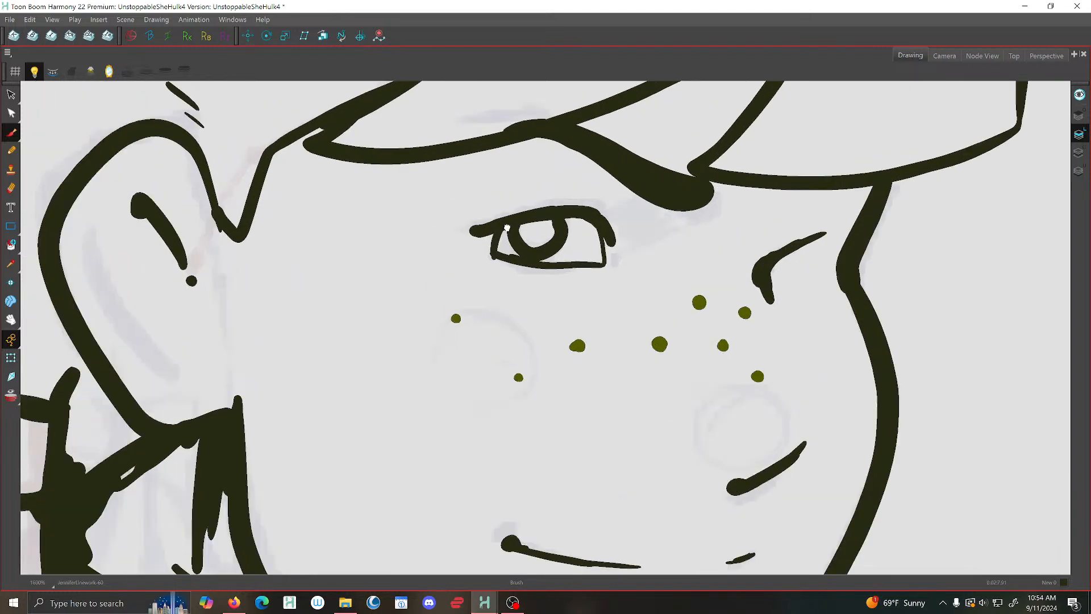
scroll(496, 237, "down", 1)
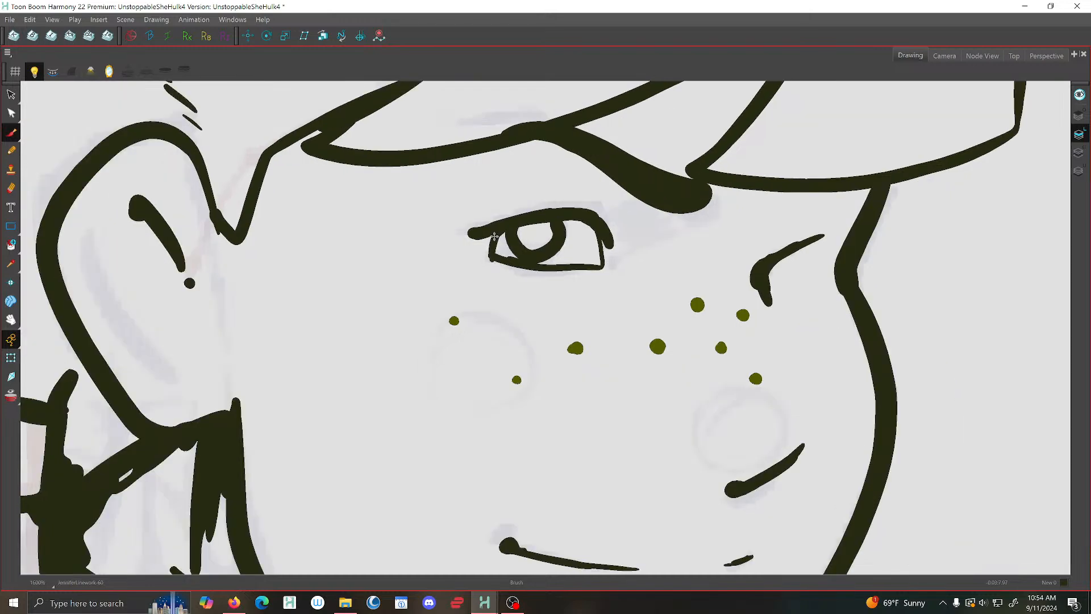
Go to the wide-open-eye drawing, draw its lower eyelid and eye corners, and save the scene
key("g")
key("g")
key("g")
key("g")
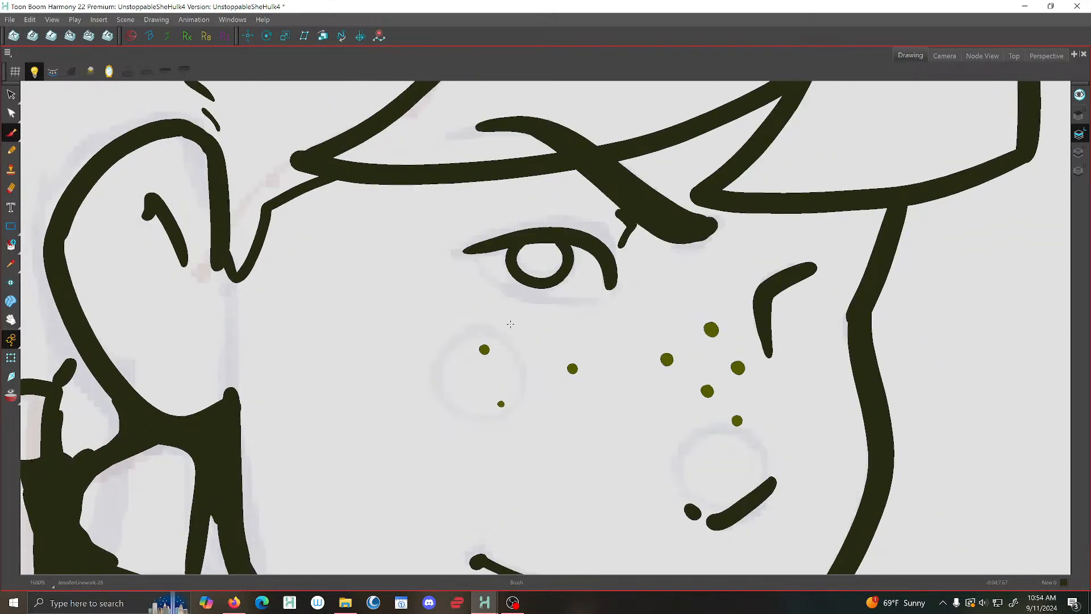
mouse_move(604, 265)
left_mouse_down()
mouse_move(597, 297)
mouse_move(574, 300)
mouse_move(517, 293)
mouse_move(476, 255)
mouse_move(490, 249)
mouse_move(486, 266)
left_mouse_up()
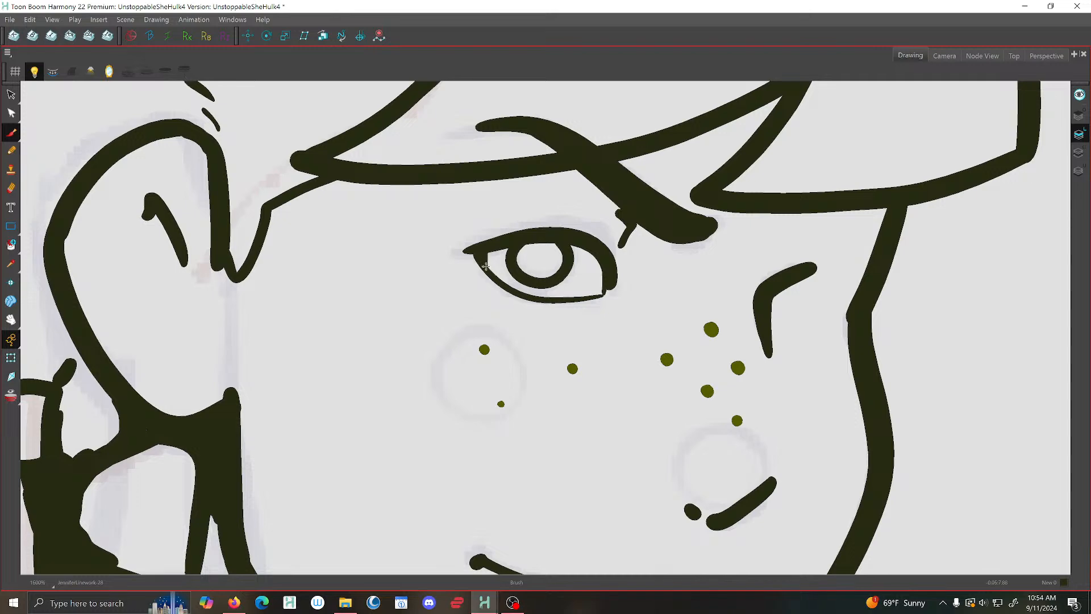
scroll(487, 243, "down", 5)
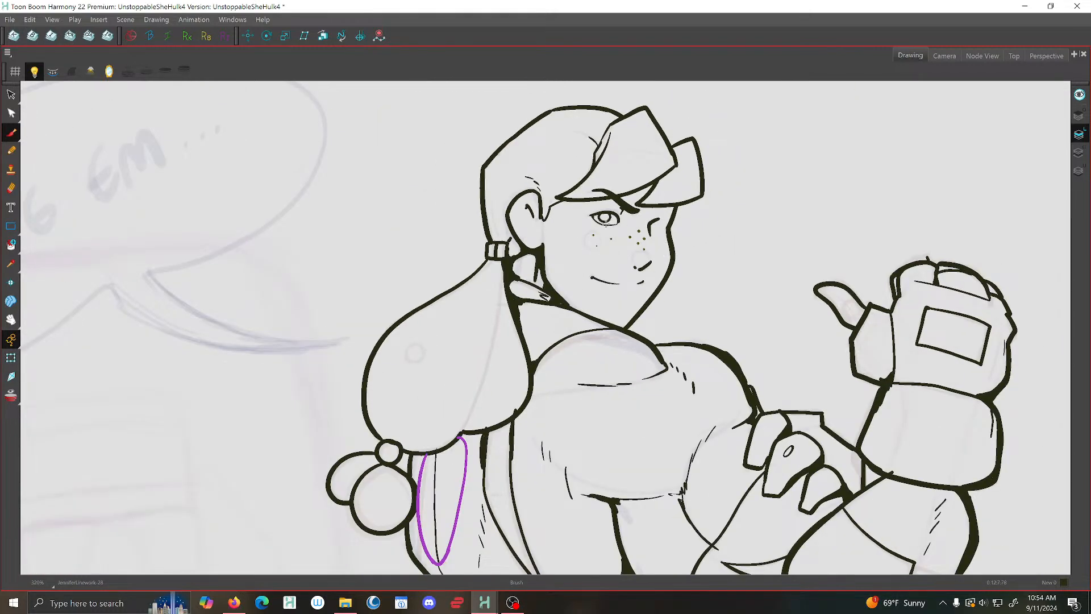
left_click(10, 19)
left_click(10, 82)
scroll(656, 223, "down", 1)
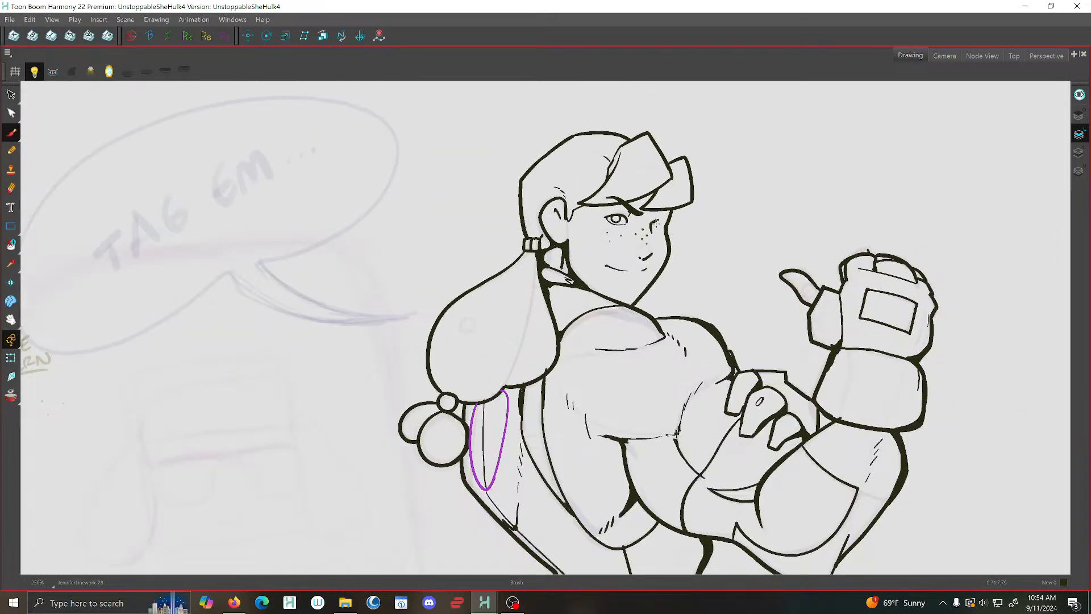
Check the eye and face linework on the wide-open-eye drawing and save the scene again
left_click_drag(655, 223, 620, 213)
scroll(501, 251, "up", 3)
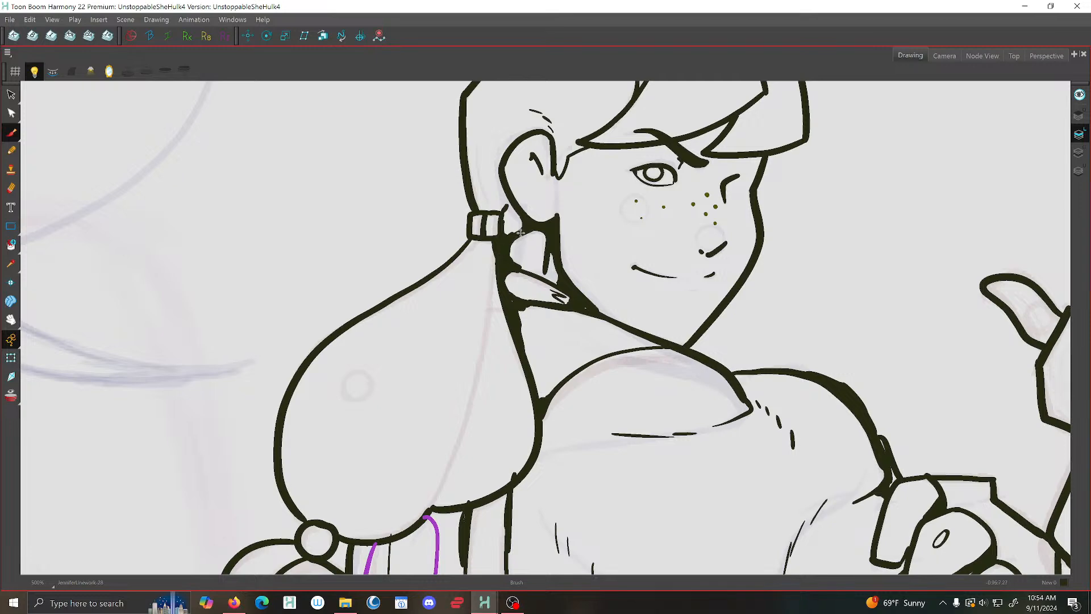
scroll(520, 233, "up", 2)
scroll(626, 329, "down", 4)
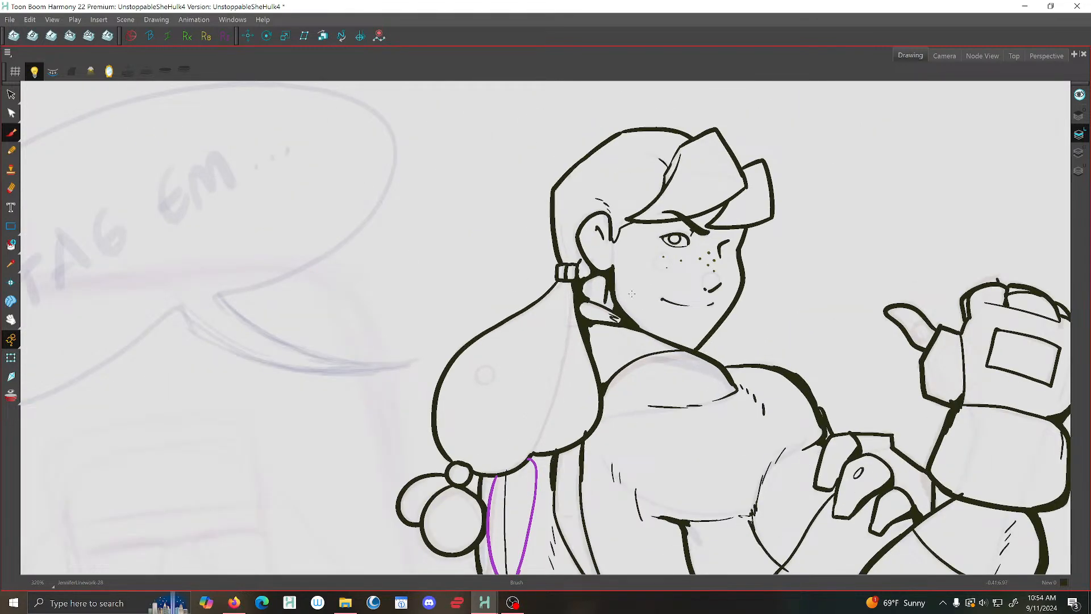
left_click(10, 19)
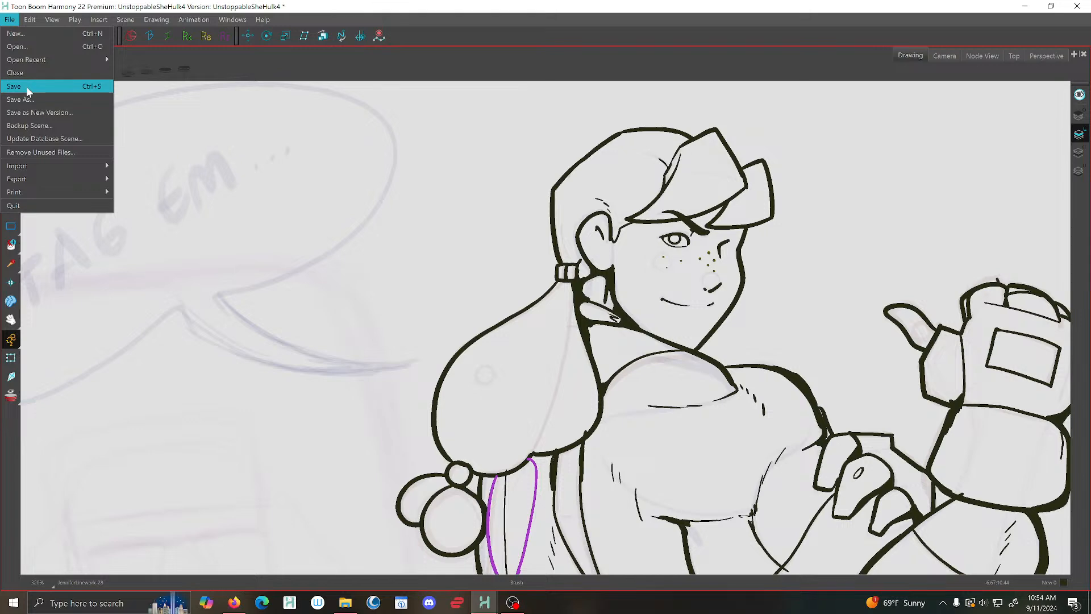
left_click(26, 86)
scroll(748, 323, "down", 2)
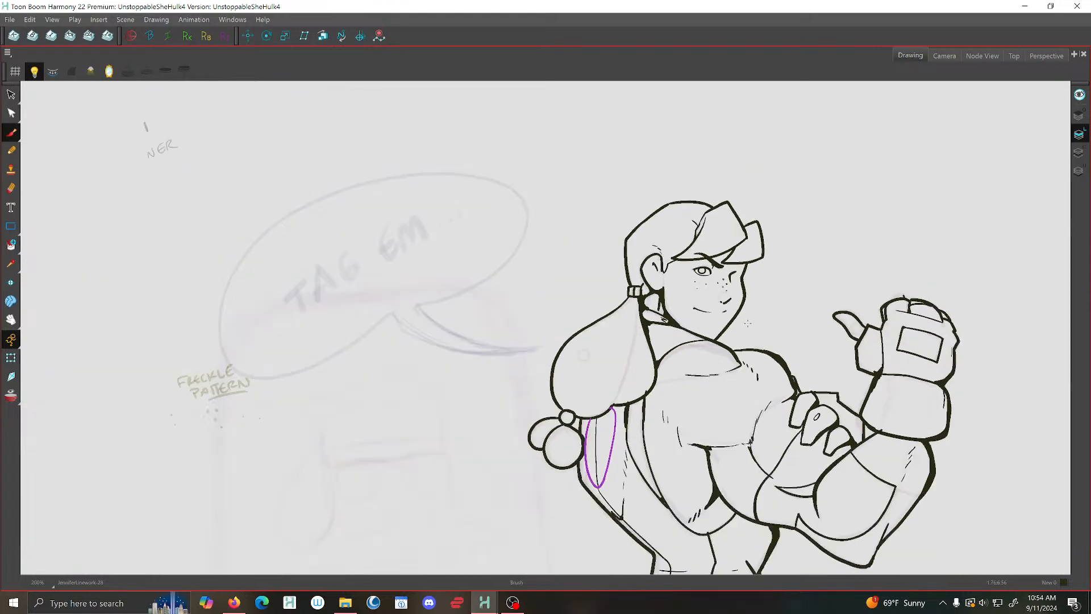
left_click_drag(602, 286, 576, 277)
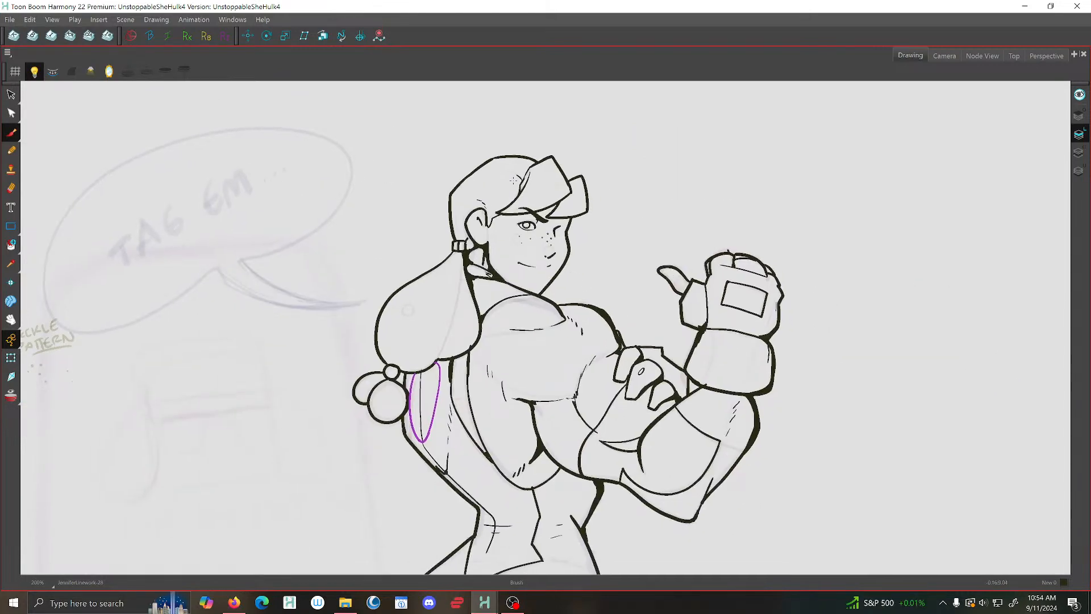
scroll(514, 180, "up", 5)
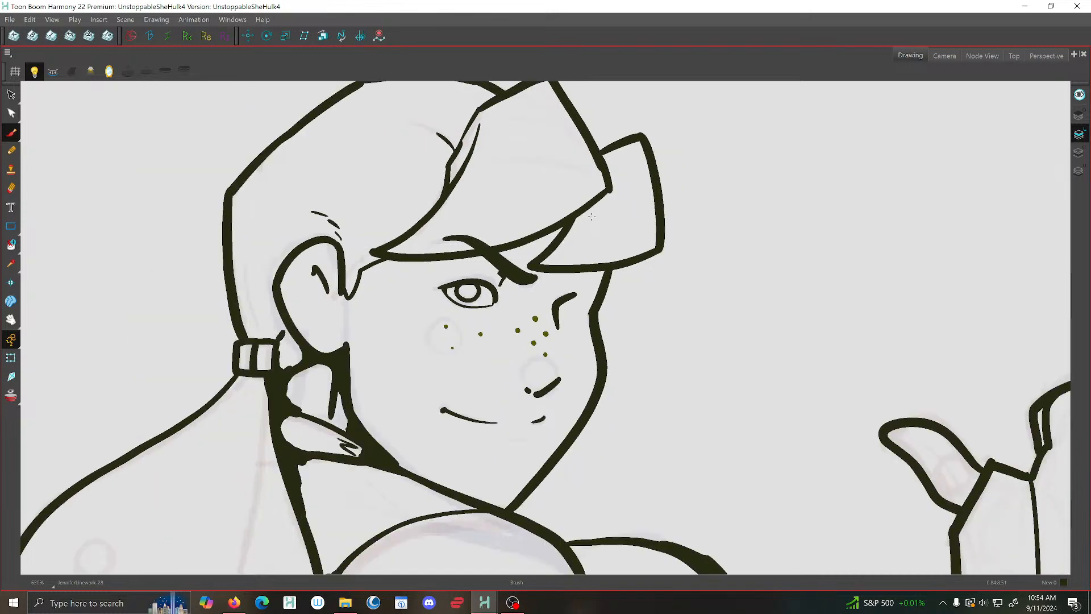
scroll(592, 217, "down", 1)
left_click(10, 20)
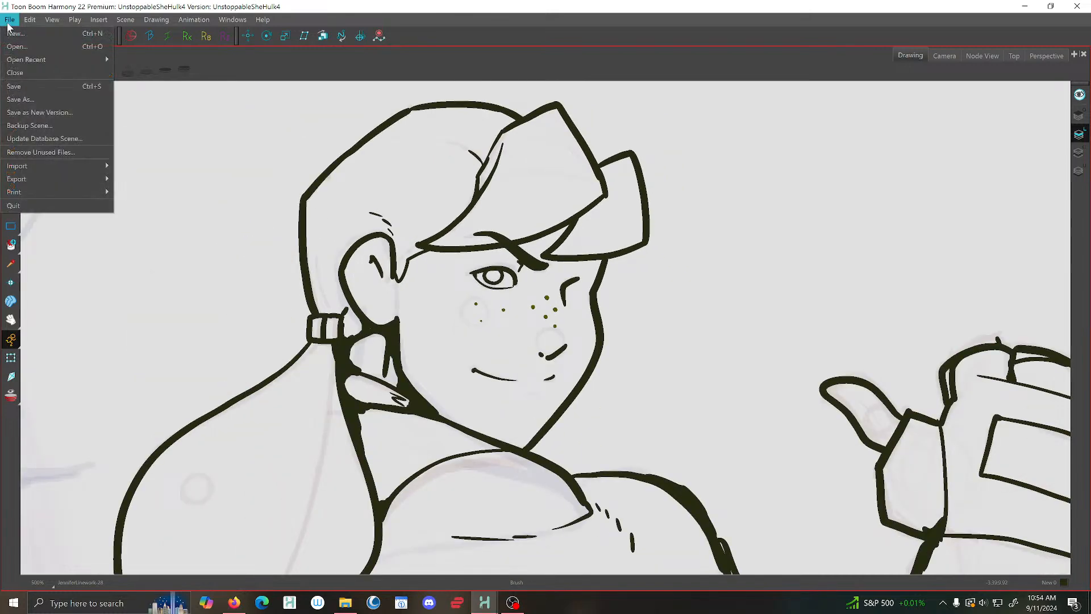
left_click(19, 83)
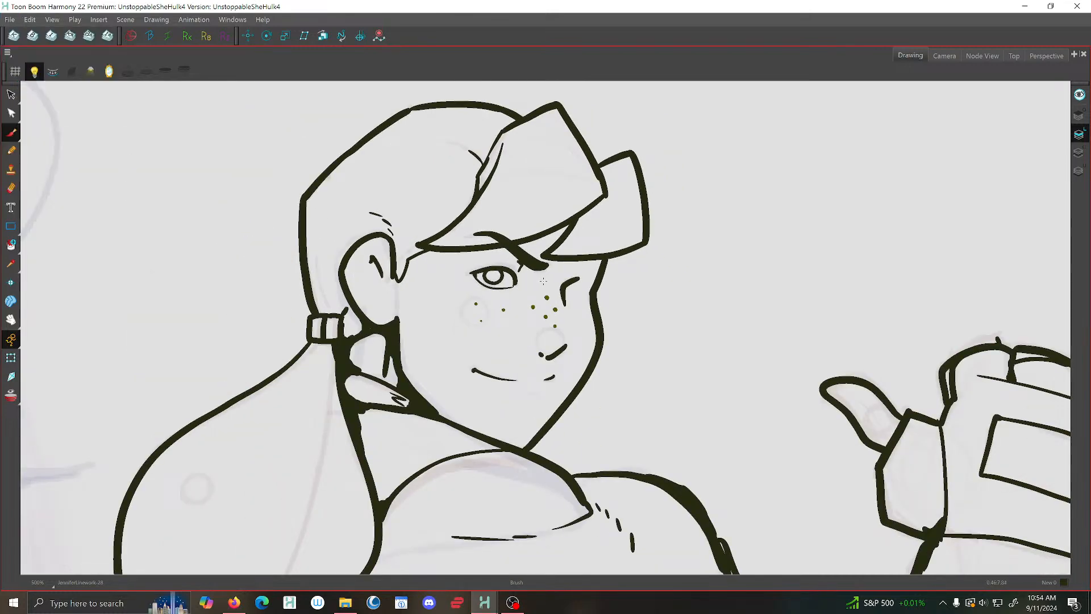
Go to drawing JenniferLinework-77 and draw the lower eyelid and both eye corners
scroll(574, 276, "down", 2)
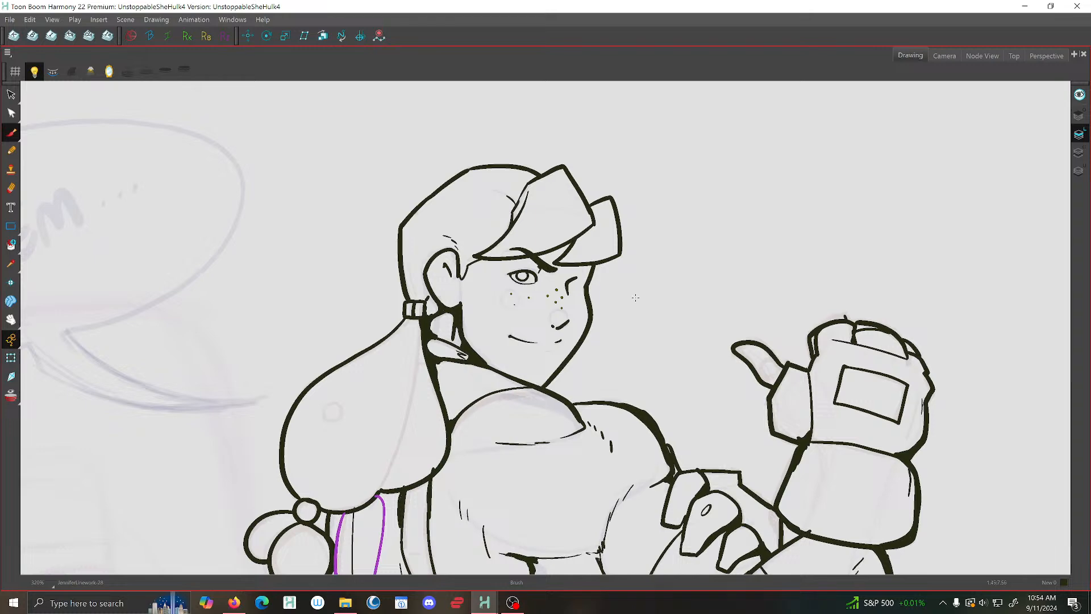
scroll(633, 313, "down", 1)
scroll(671, 296, "up", 2)
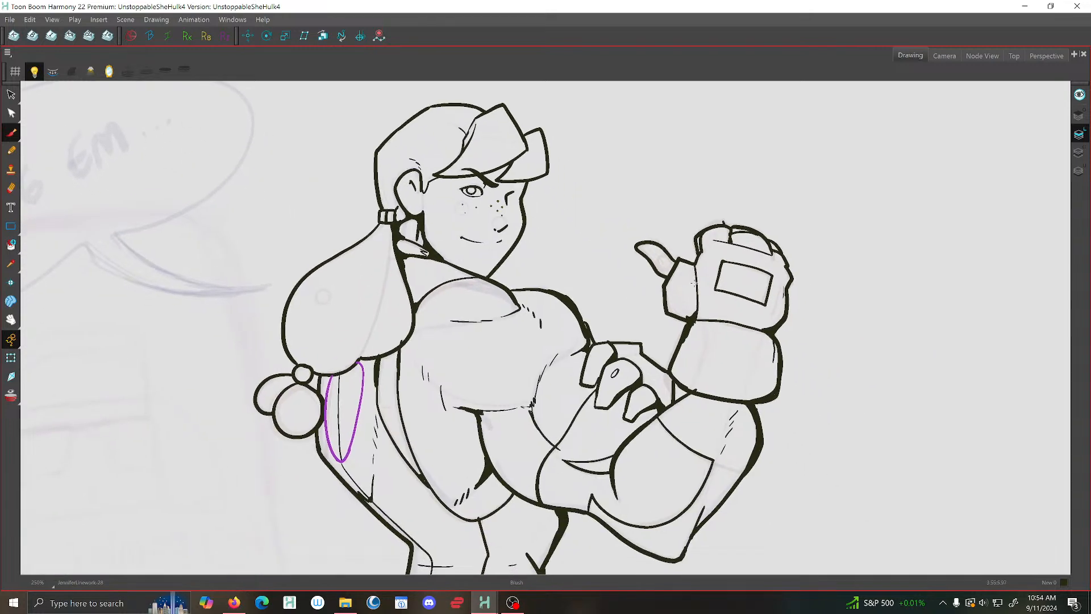
scroll(655, 281, "down", 2)
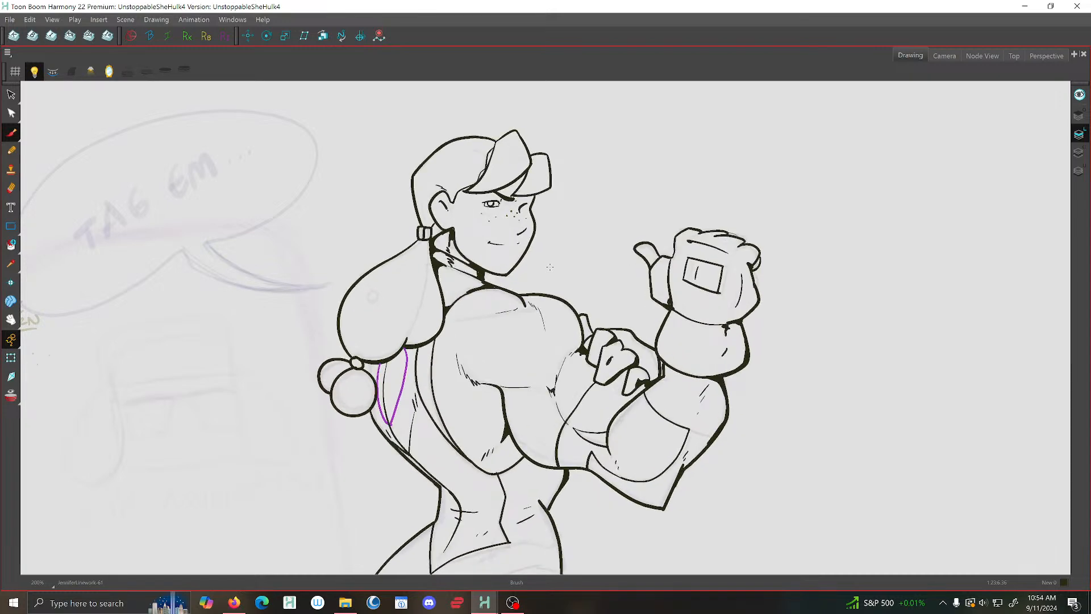
scroll(501, 267, "up", 4)
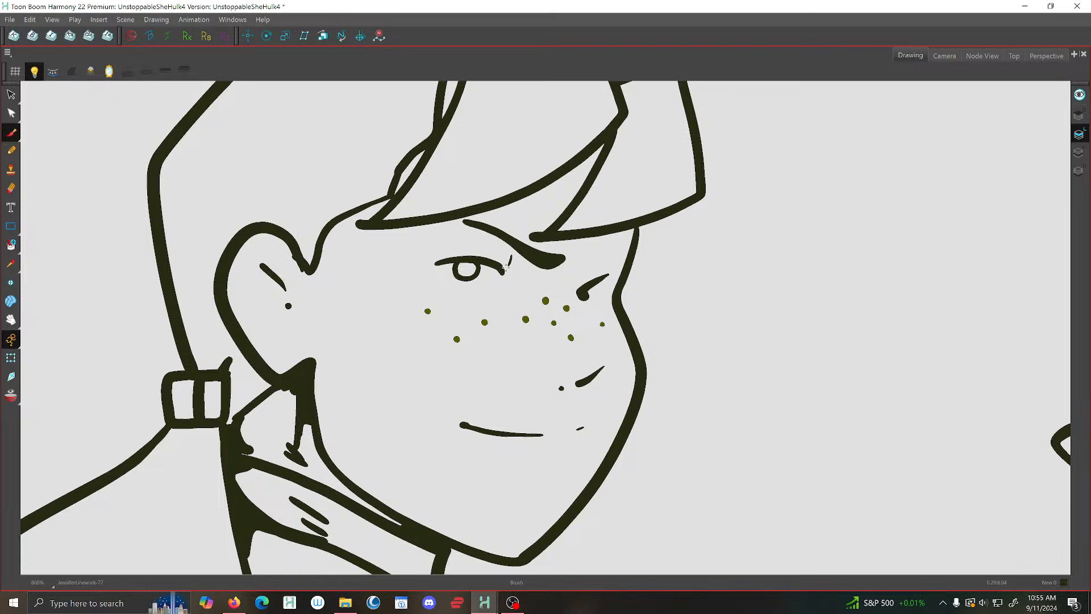
scroll(506, 266, "up", 3)
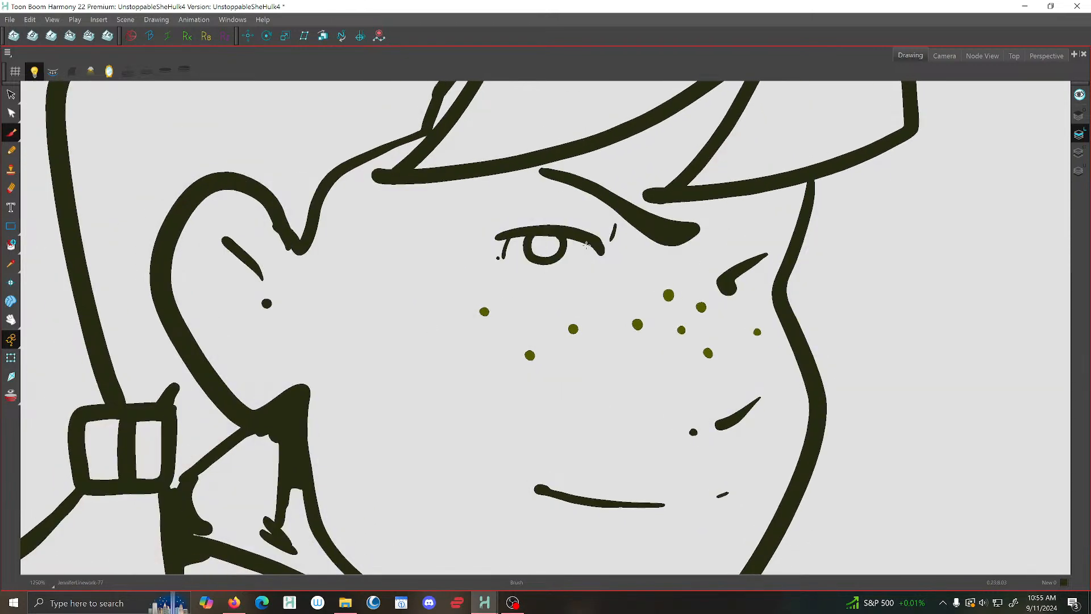
mouse_move(586, 244)
left_mouse_down()
mouse_move(594, 270)
mouse_move(506, 258)
left_mouse_up()
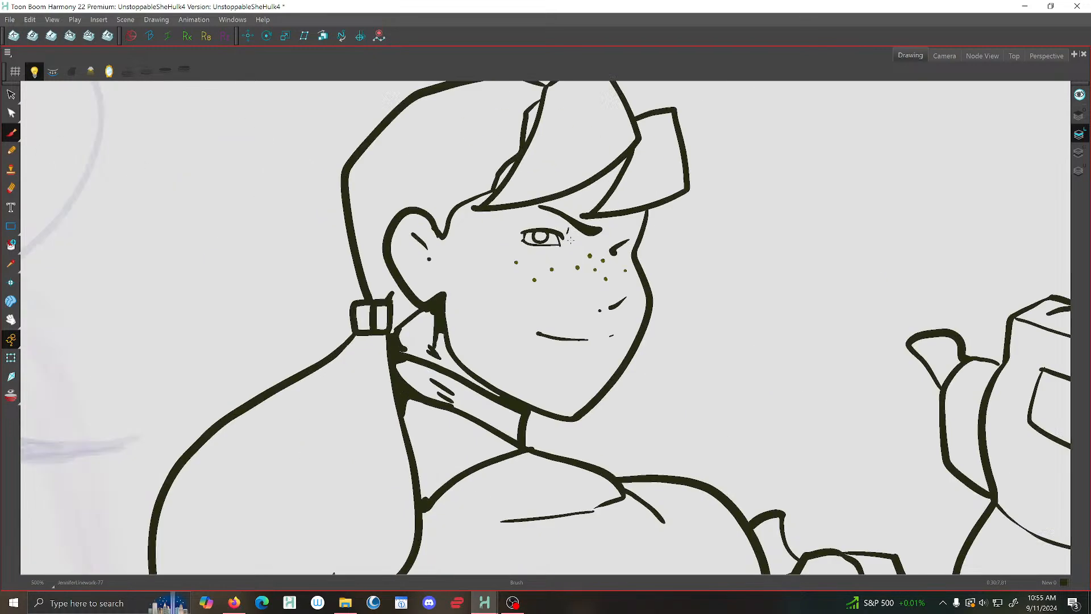
scroll(568, 242, "up", 1)
scroll(567, 241, "down", 4)
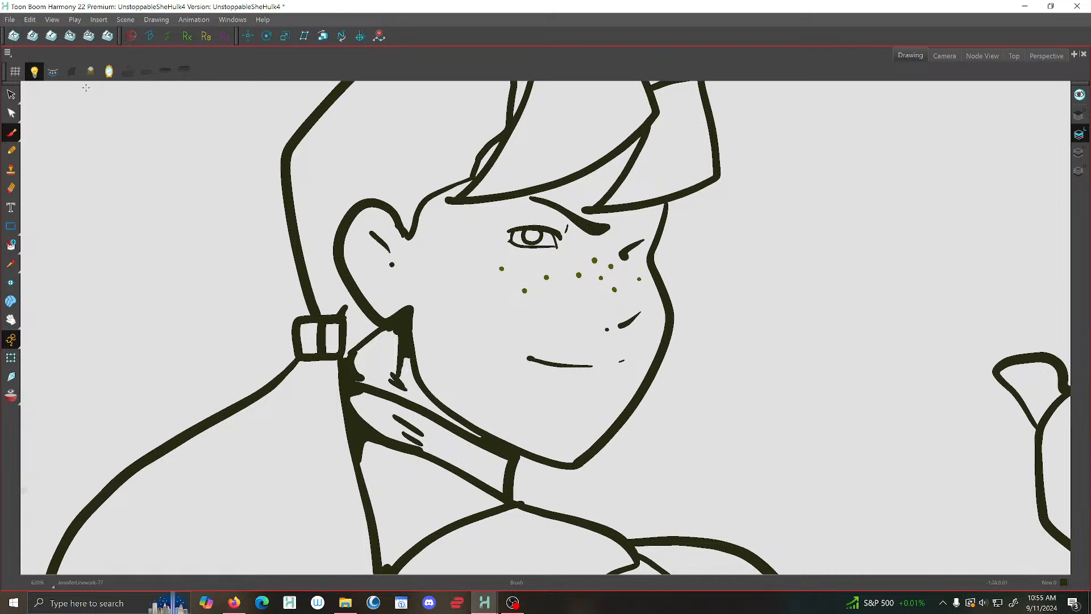
Draw the inner and outer eye corners on drawing JenniferLinework-64, comparing them with the neighbouring drawings
scroll(439, 242, "up", 4)
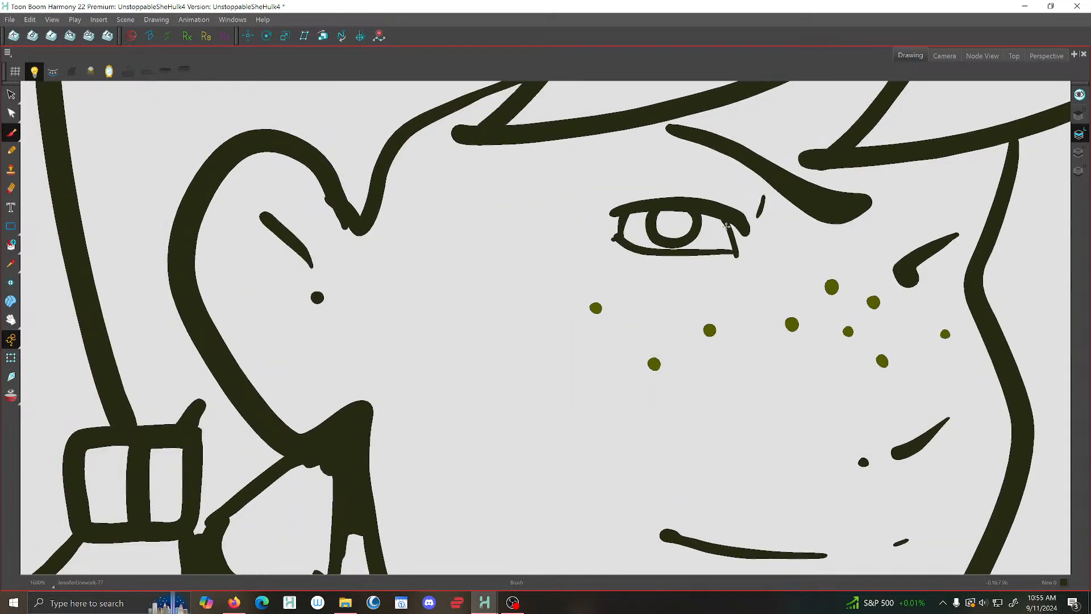
left_click_drag(744, 231, 755, 263)
key("f")
key("g")
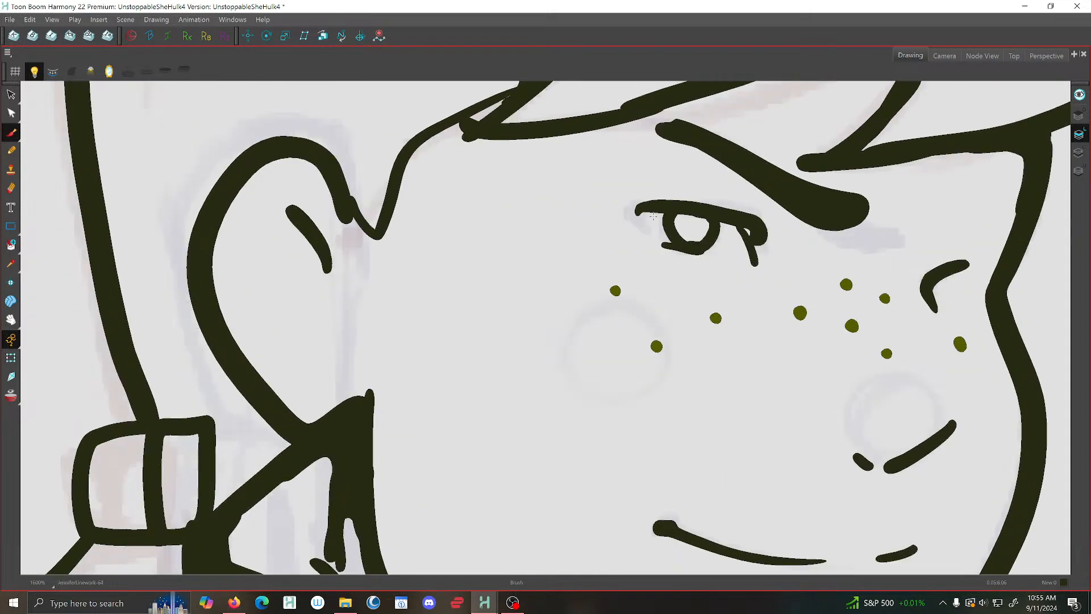
left_click_drag(653, 214, 646, 225)
key("f")
key("g")
Try a lower eyelid line joining the eye corners on drawing JenniferLinework-64, and undo it
scroll(661, 218, "down", 5)
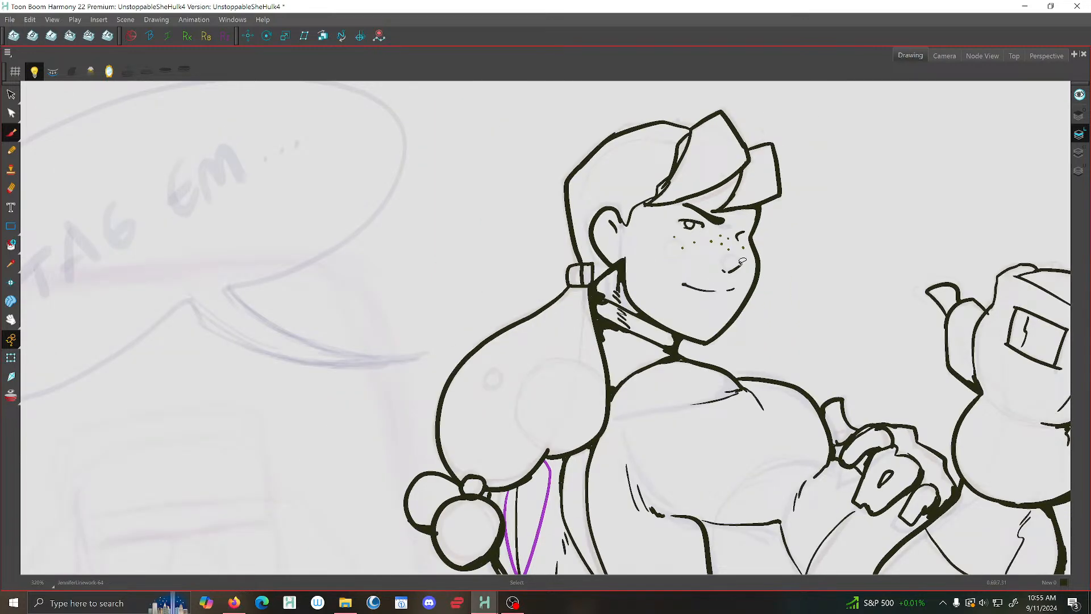
scroll(742, 261, "up", 2)
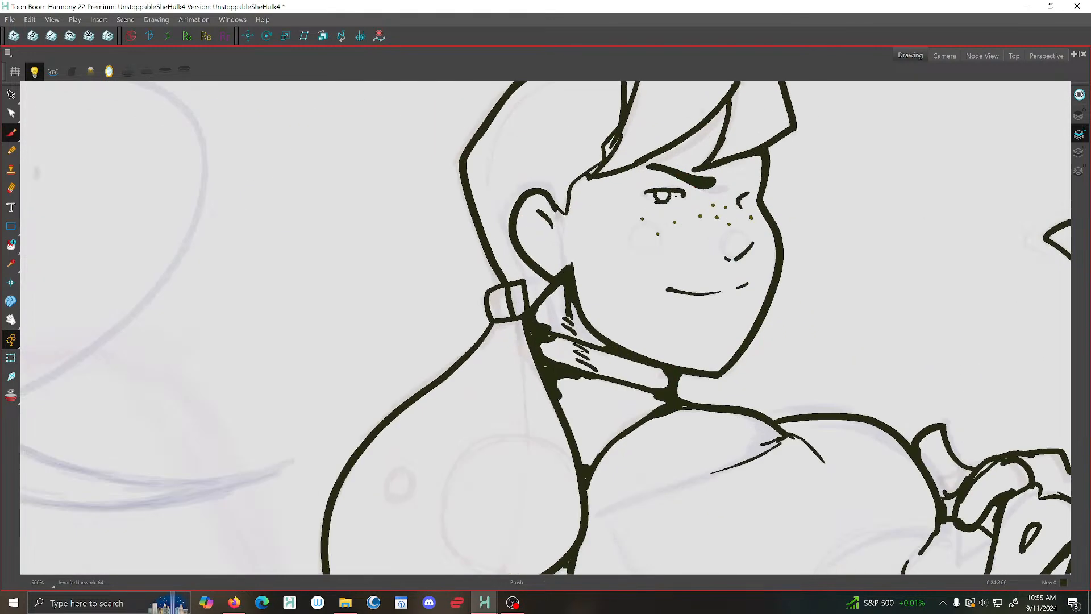
scroll(672, 196, "up", 6)
mouse_move(584, 239)
left_mouse_down()
mouse_move(607, 278)
mouse_move(566, 287)
mouse_move(497, 281)
mouse_move(473, 263)
mouse_move(466, 273)
left_mouse_up()
scroll(500, 242, "down", 6)
scroll(552, 237, "up", 3)
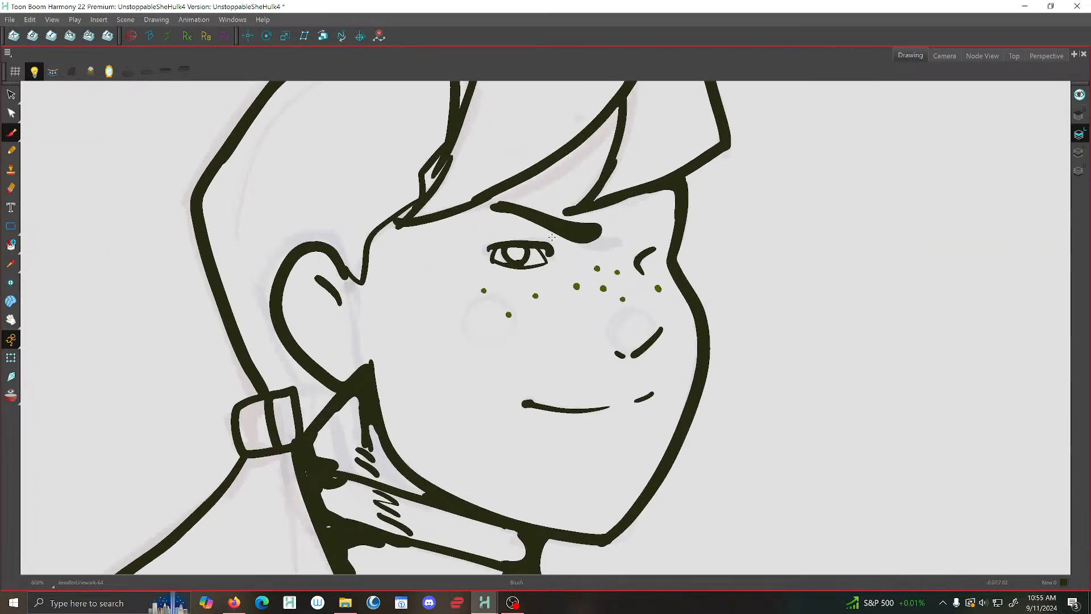
key("ctrl+z")
key("ctrl+z")
Redraw the inner eye corner and lower eyelid on drawing JenniferLinework-64 and go to the adjacent drawing
scroll(540, 250, "up", 2)
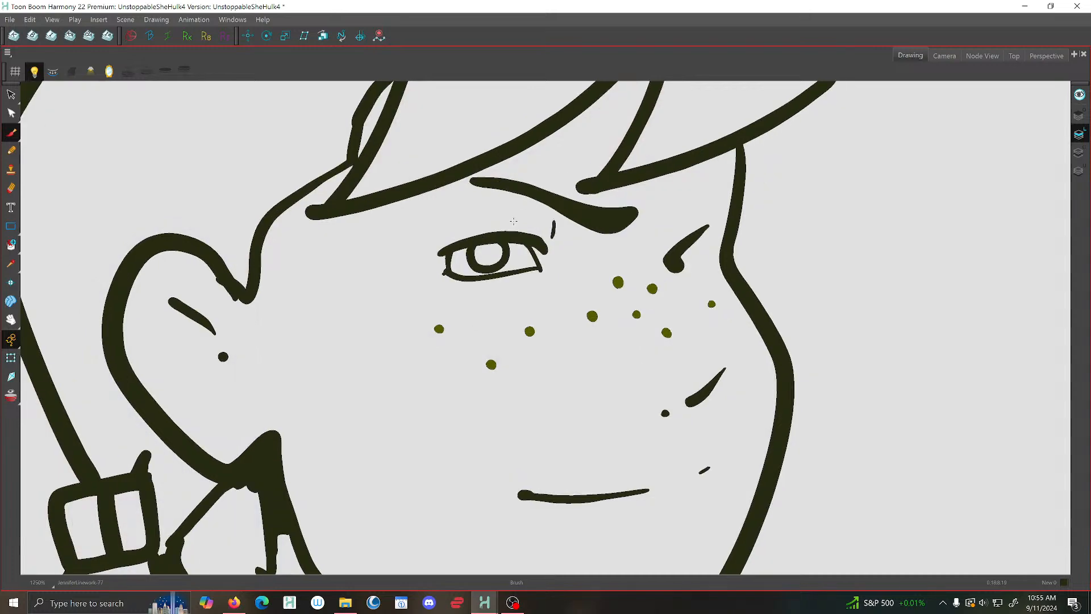
mouse_move(545, 246)
left_mouse_down()
mouse_move(555, 270)
mouse_move(552, 261)
left_mouse_up()
key("ctrl+z")
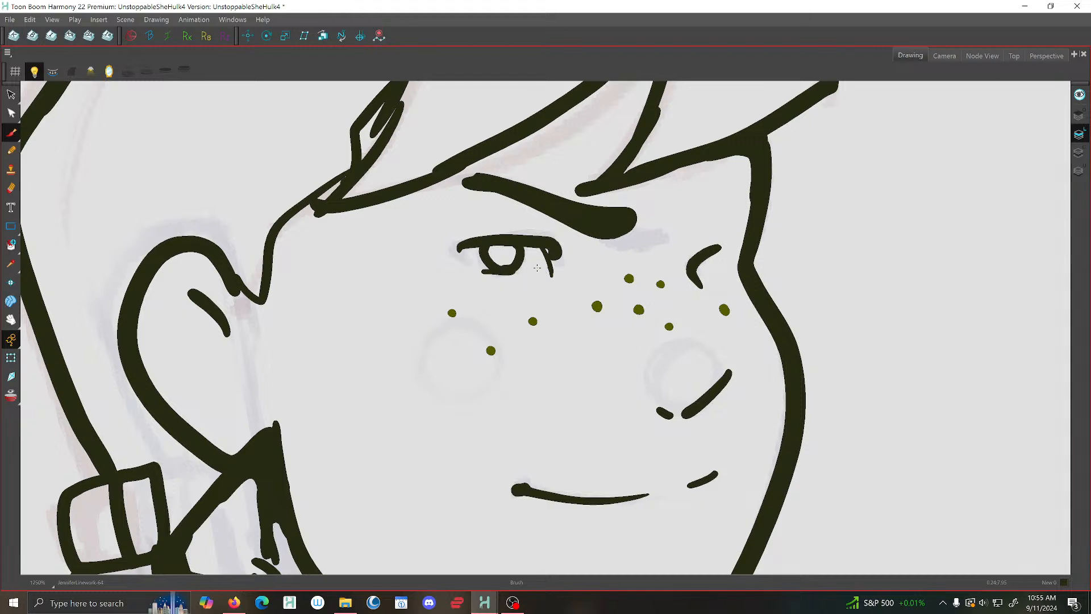
mouse_move(547, 269)
left_mouse_down()
mouse_move(495, 275)
mouse_move(465, 246)
mouse_move(487, 275)
left_mouse_up()
key("f")
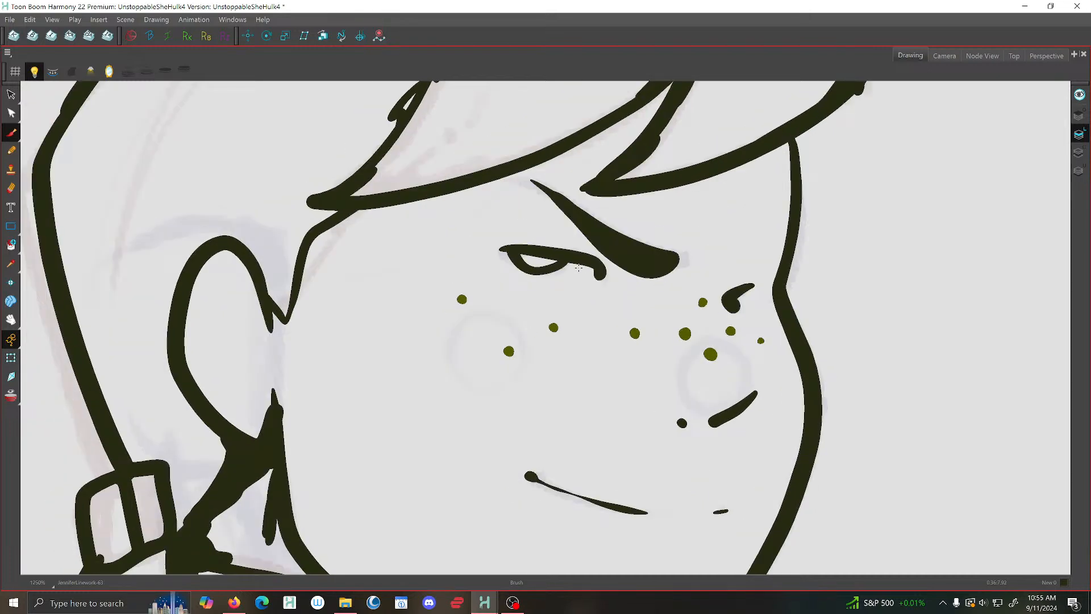
Draw the lower eyelid line joining the inner and outer corners of the eye on drawing JenniferLinework-63
mouse_move(596, 267)
left_mouse_down()
mouse_move(594, 277)
mouse_move(571, 277)
mouse_move(520, 267)
mouse_move(504, 250)
left_mouse_up()
key("1")
key("1")
key("1")
key("2")
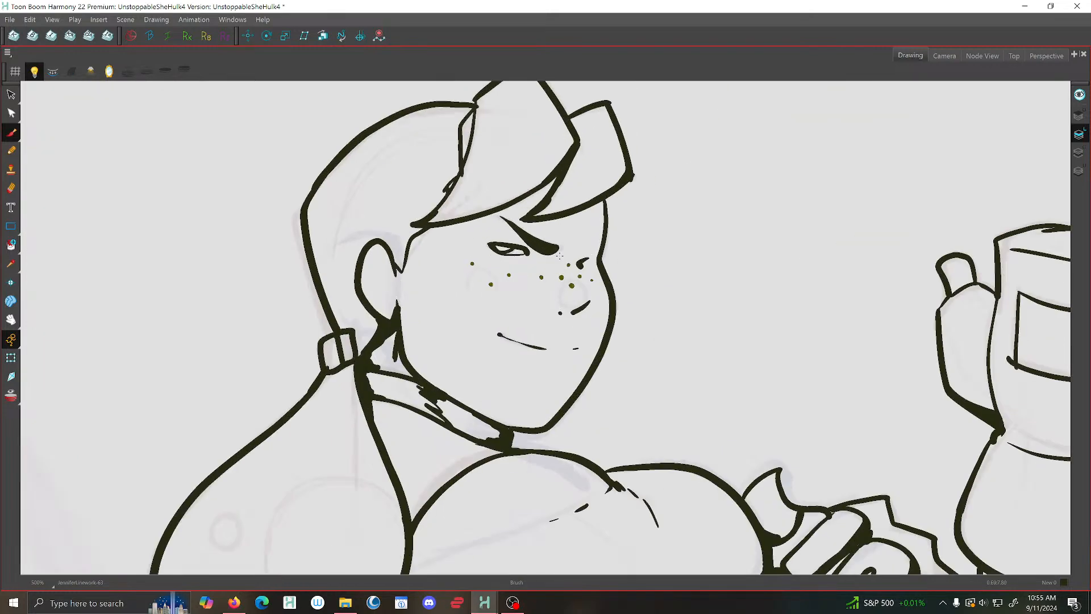
Go to drawing JenniferLinework-62, draw its lower eyelid, and step on to the adjacent drawings
key("f")
key("f")
key("g")
key("2")
key("2")
key("2")
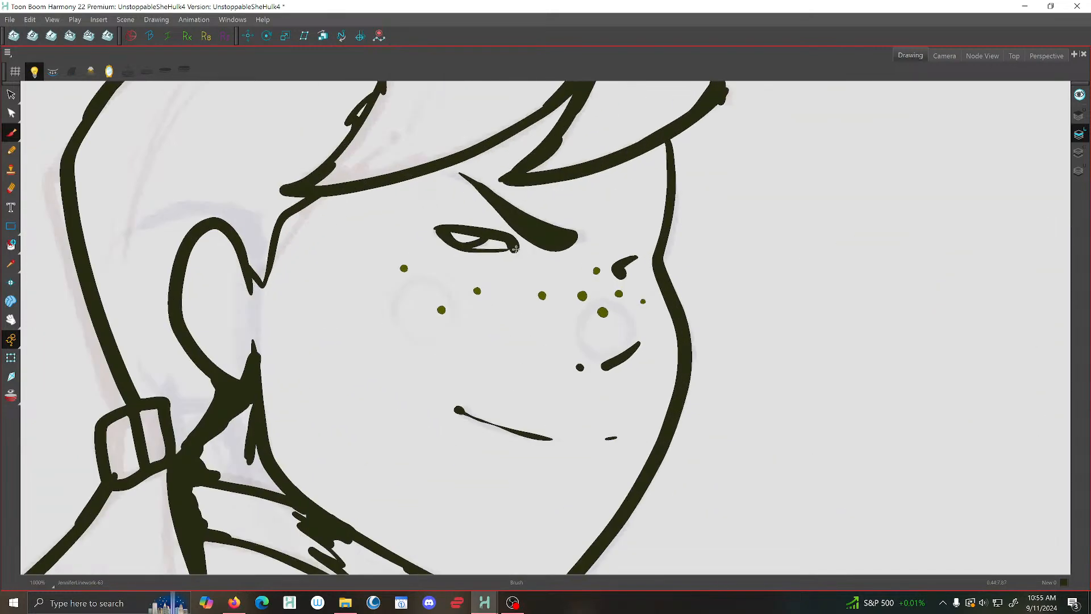
left_click_drag(560, 267, 487, 254)
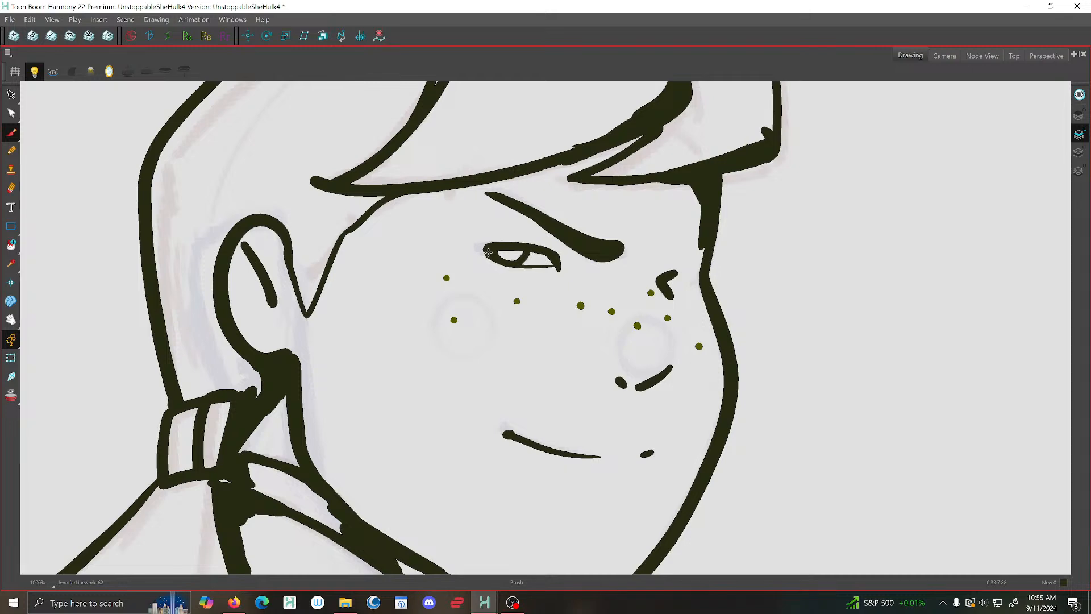
key("1")
key("1")
key("1")
key("1")
key("g")
key("g")
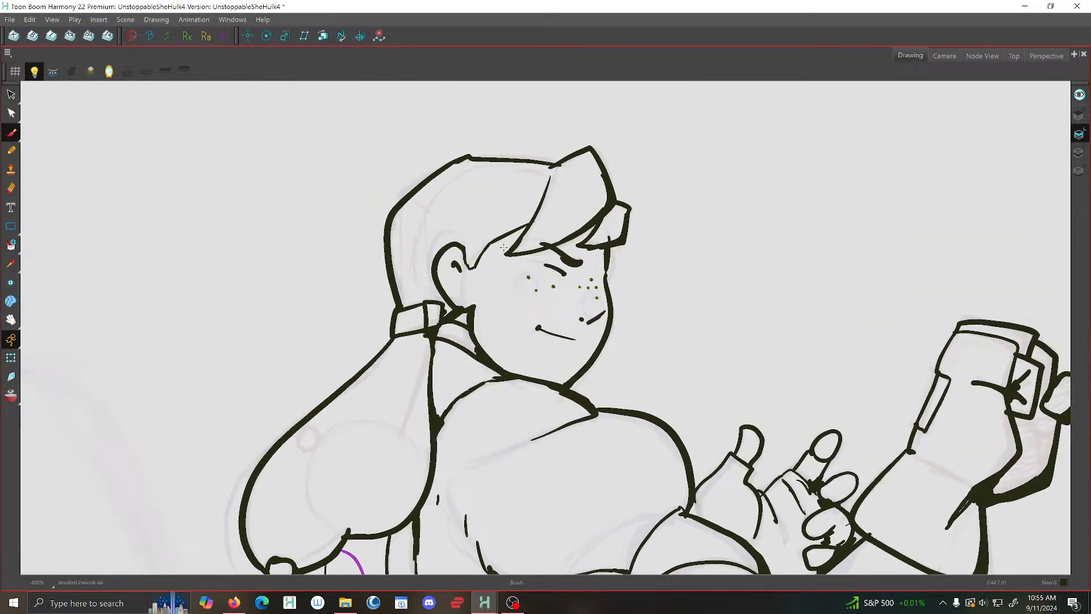
Save the scene and check the linework in the Camera view before returning to the Drawing view
key("1")
key("1")
key("1")
key("1")
key("1")
left_click(9, 19)
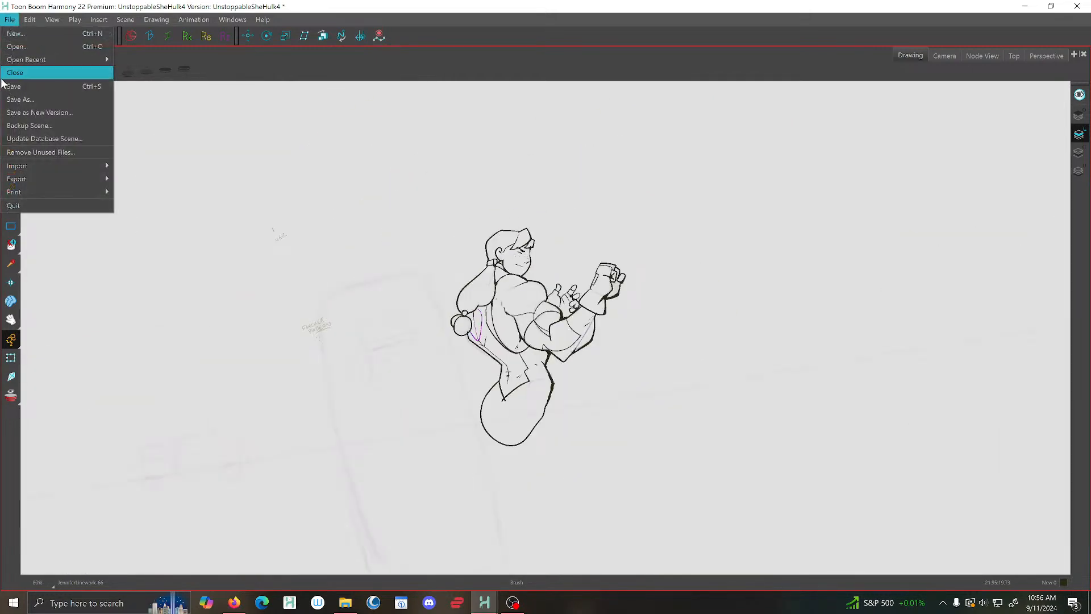
left_click(3, 85)
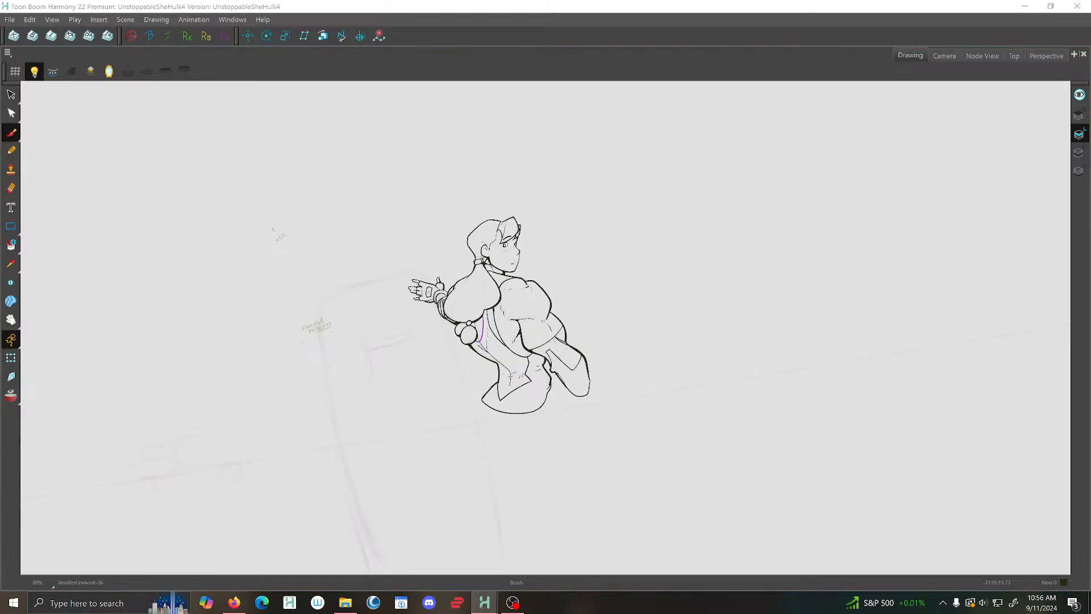
left_click(944, 55)
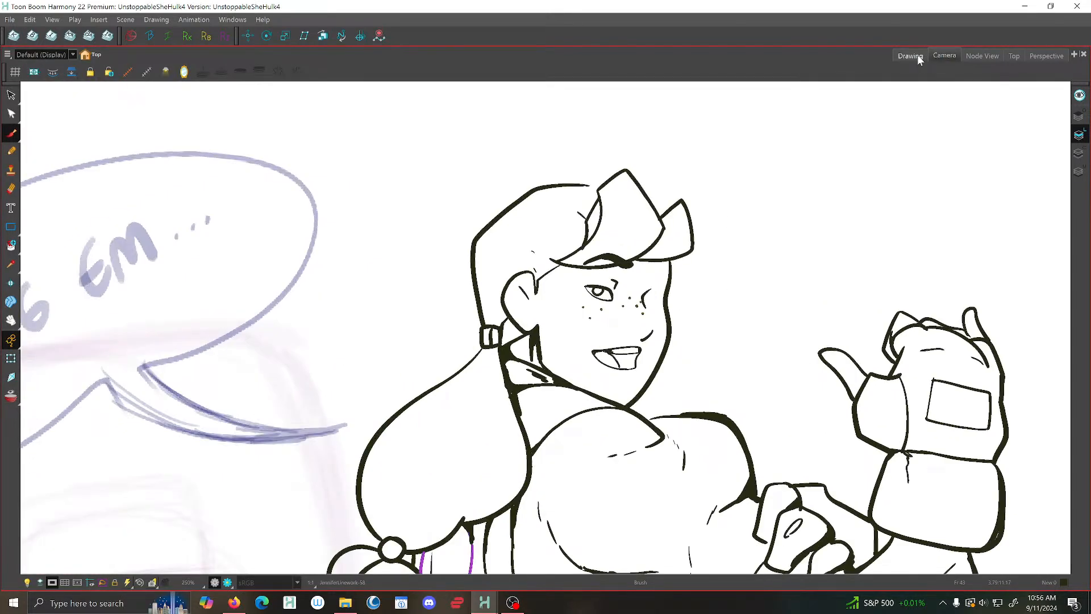
left_click(913, 55)
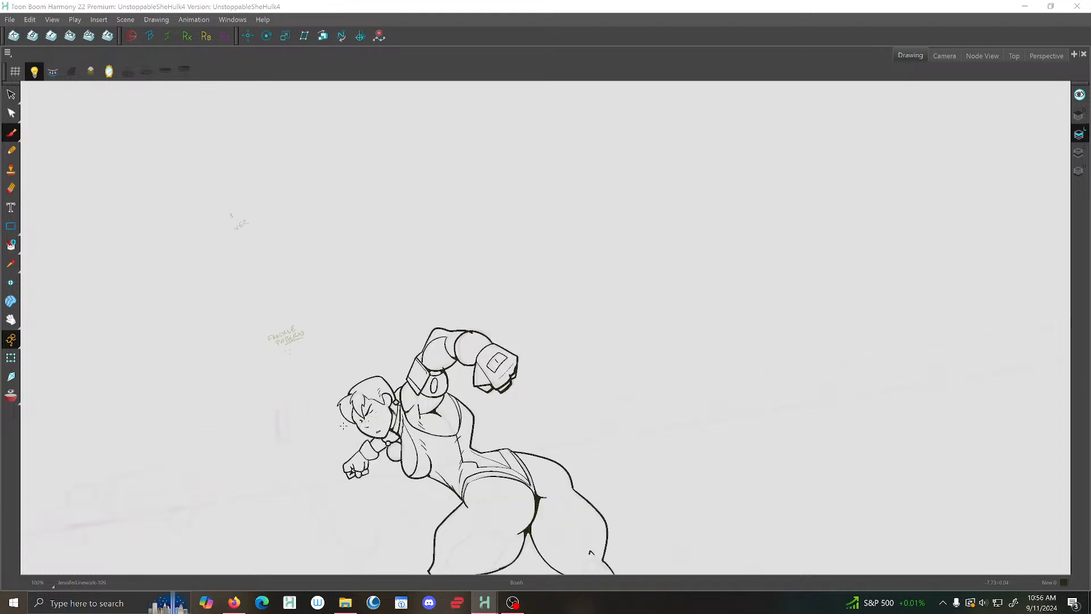
Go to drawing JenniferLinework-12 and draw the lower eyelid closing the visible eye
left_click_drag(343, 426, 382, 312)
key("2")
key("2")
key("2")
key("g")
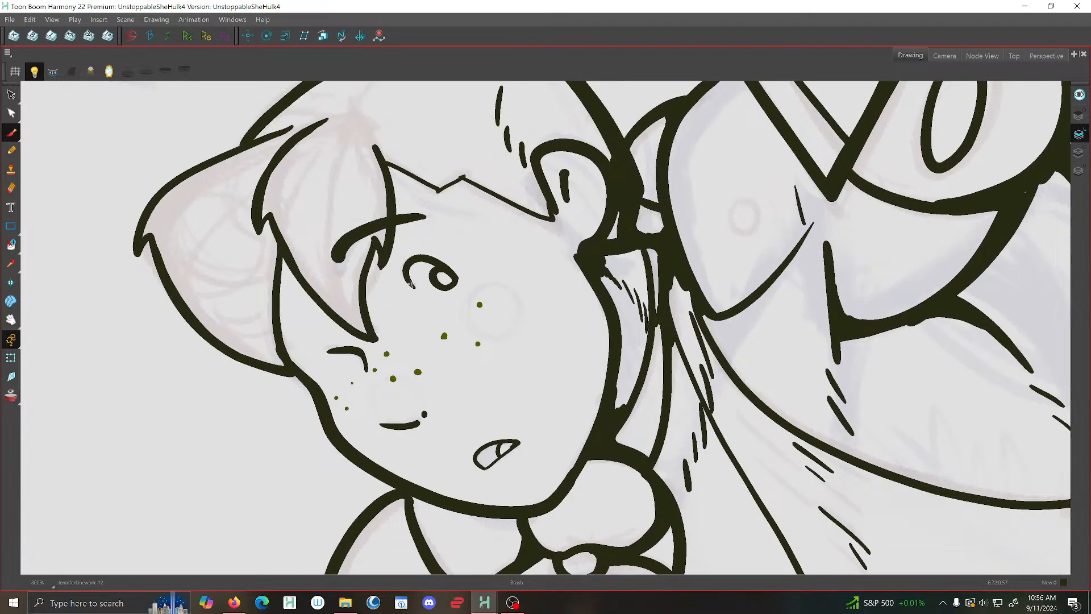
scroll(410, 283, "up", 2)
left_click_drag(419, 288, 450, 302)
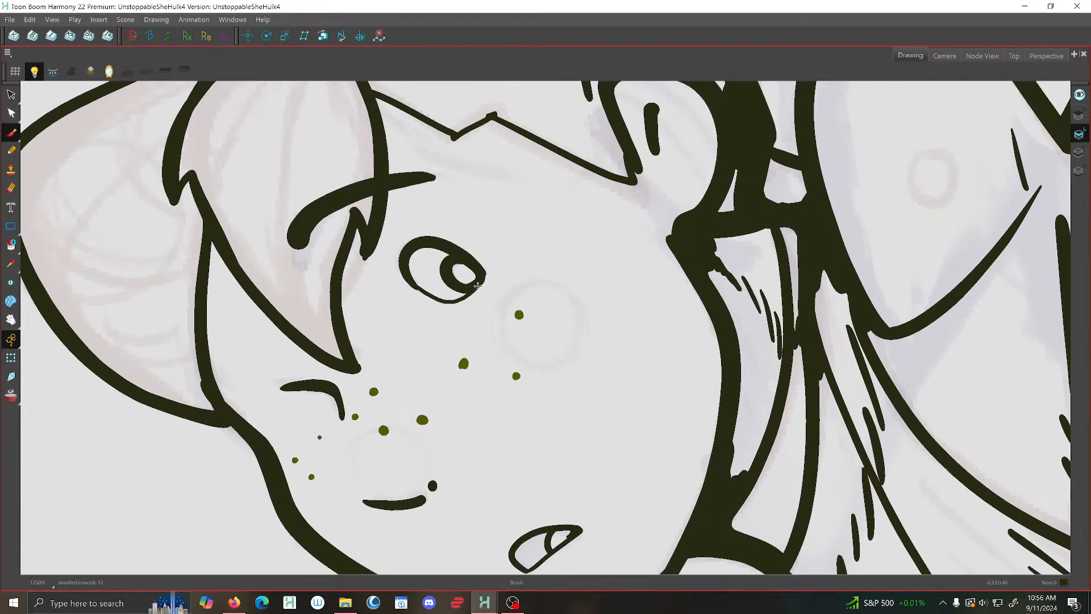
Examine the eyes on the drawings around JenniferLinework-12 for missing lower eyelids
scroll(481, 268, "down", 4)
scroll(481, 267, "up", 3)
key("g")
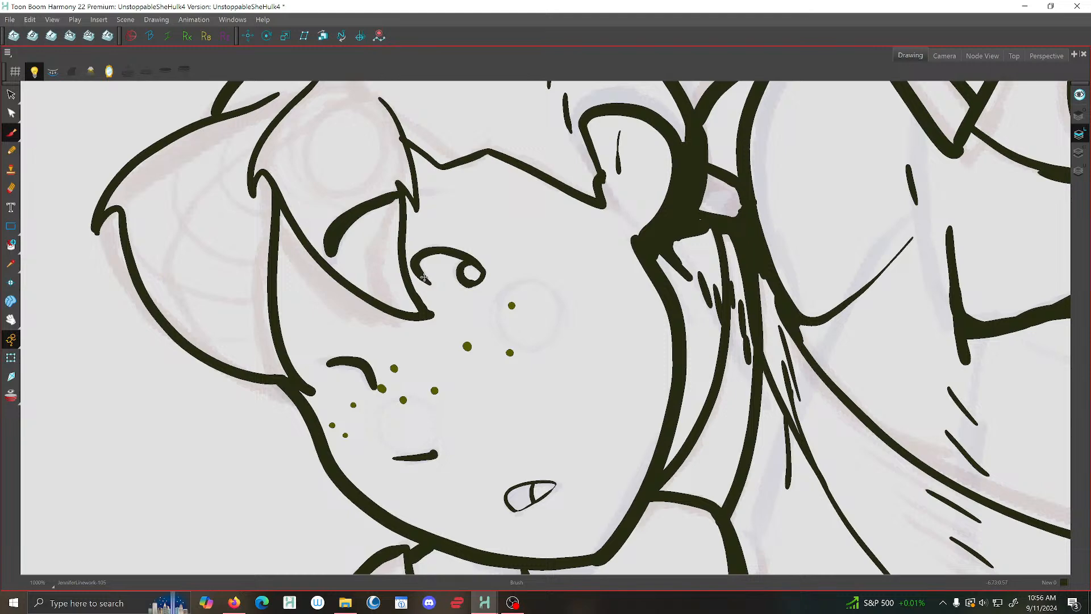
key("f")
key("f")
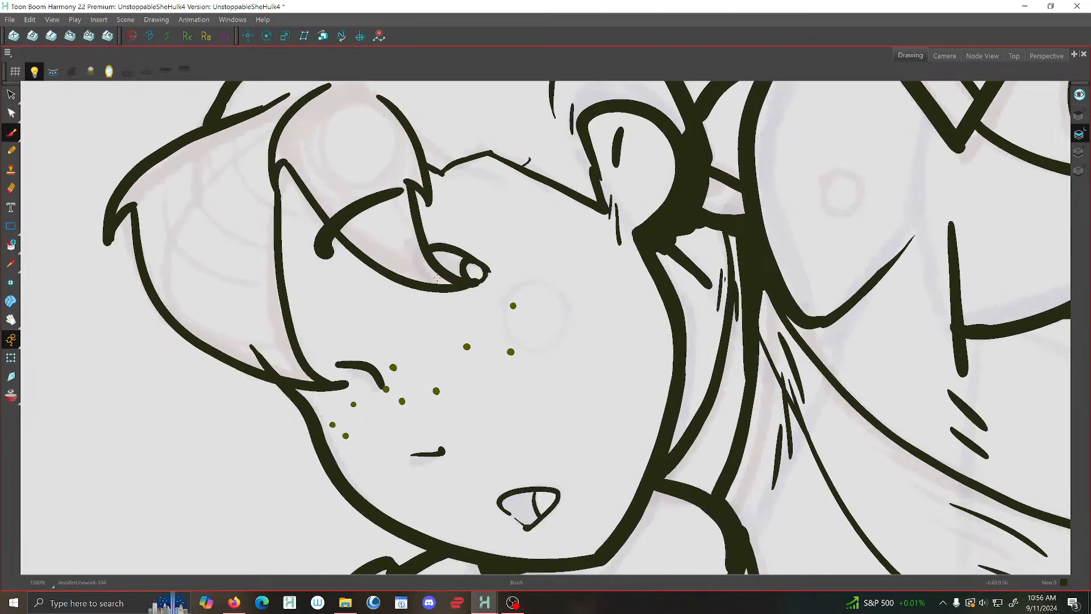
key("g")
key("f")
key("g")
key("g")
key("g")
key("g")
key("g")
key("g")
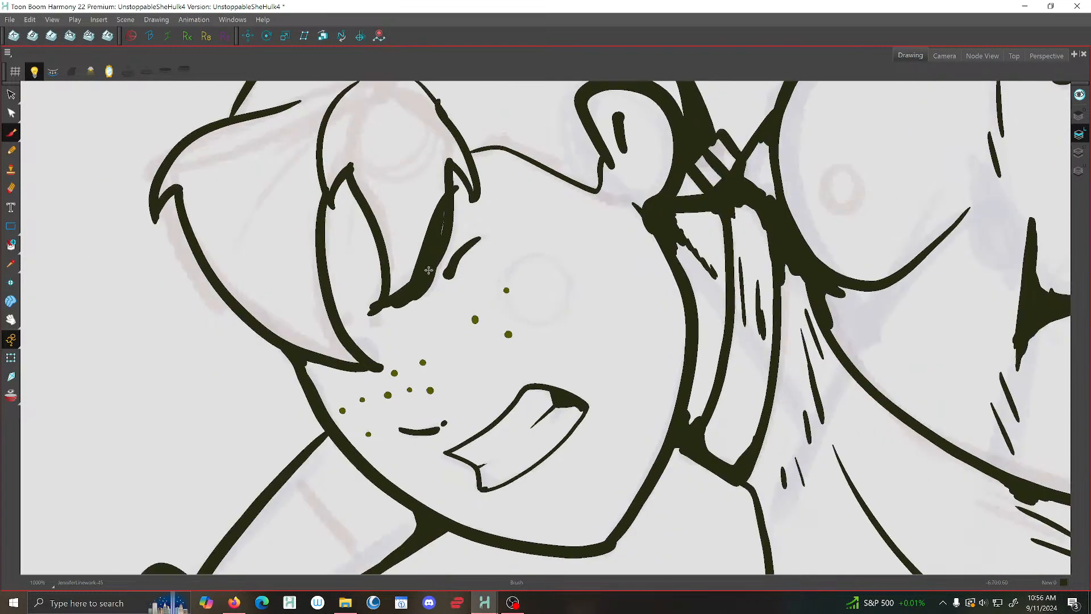
key("g")
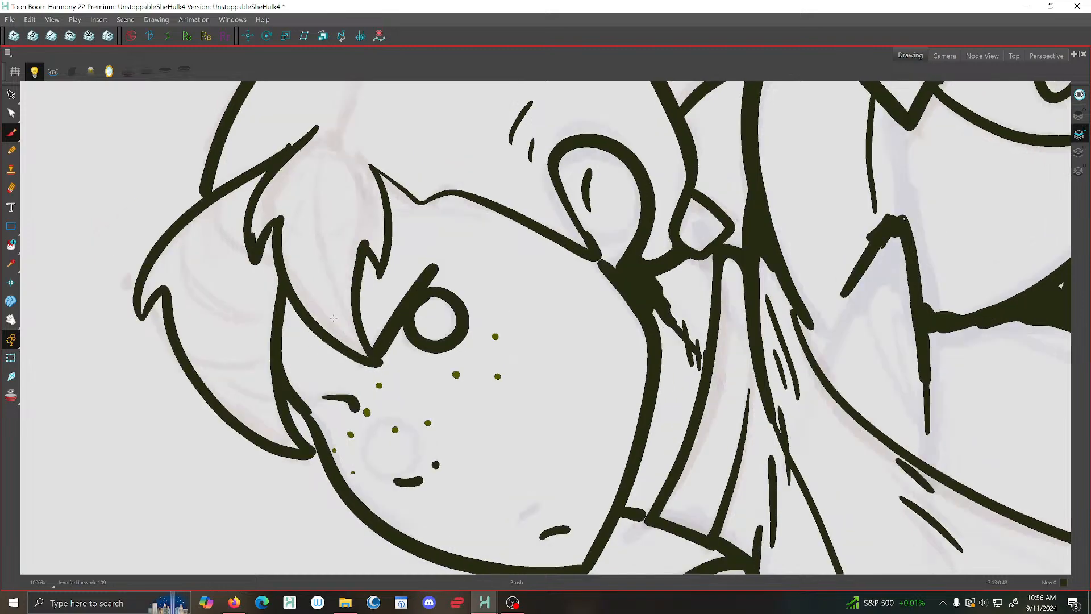
Go to drawing JenniferLinework-14 and draw the lower eyelid from the inner to the outer eye corner
scroll(338, 317, "down", 5)
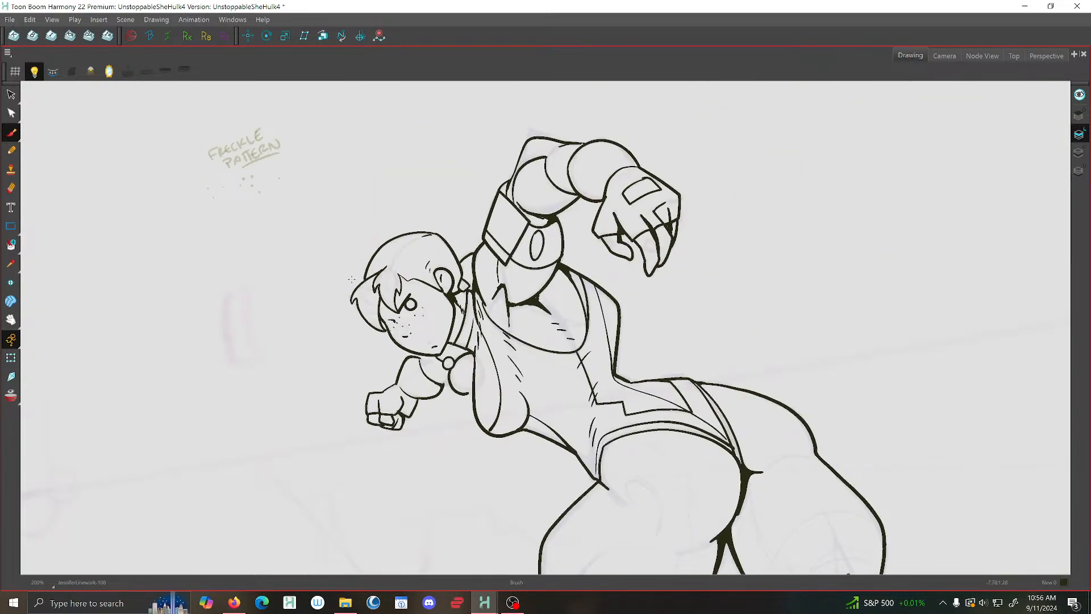
key("f")
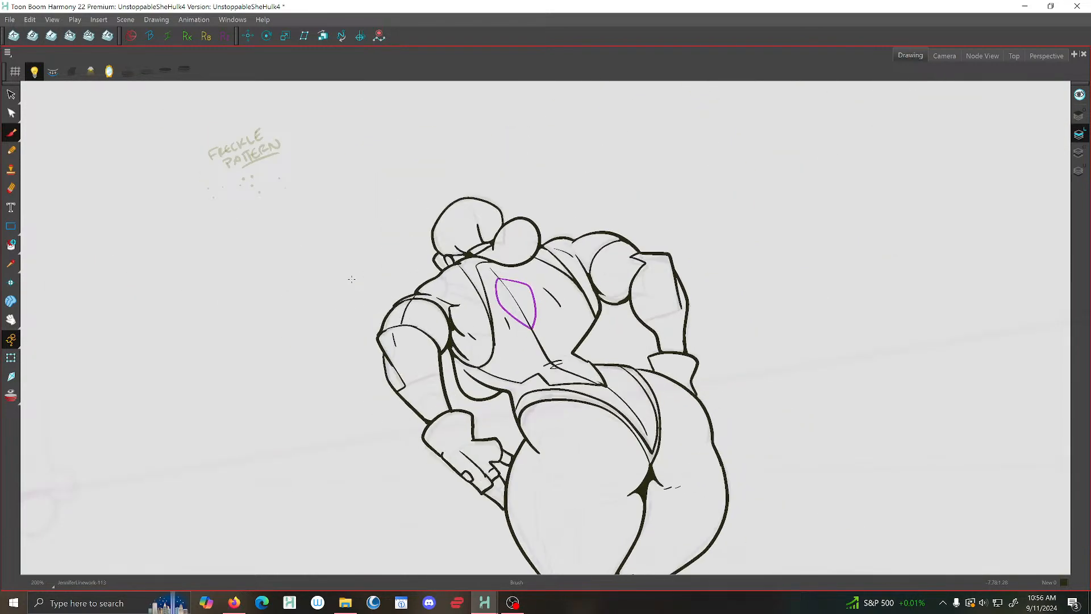
key("f")
scroll(352, 279, "down", 2)
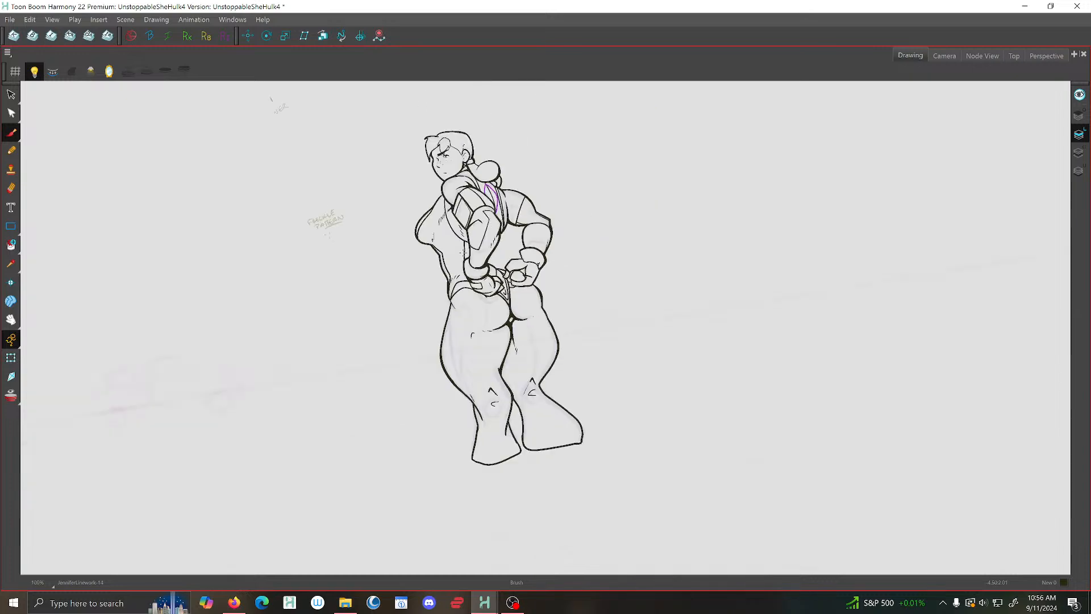
scroll(449, 233, "up", 10)
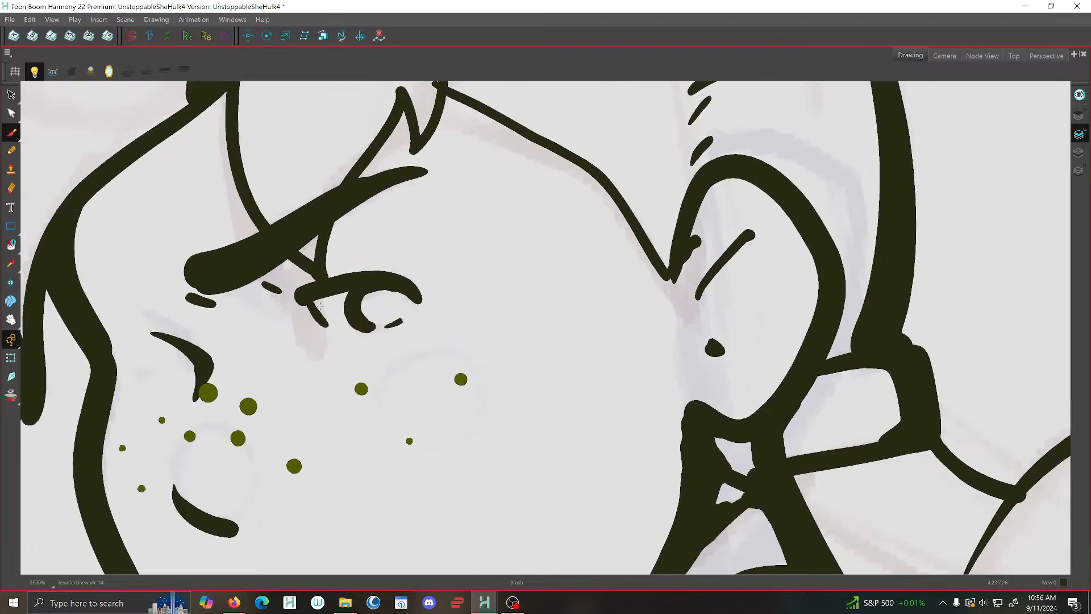
mouse_move(314, 309)
left_mouse_down()
mouse_move(351, 336)
mouse_move(398, 322)
mouse_move(417, 296)
left_mouse_up()
scroll(416, 295, "down", 6)
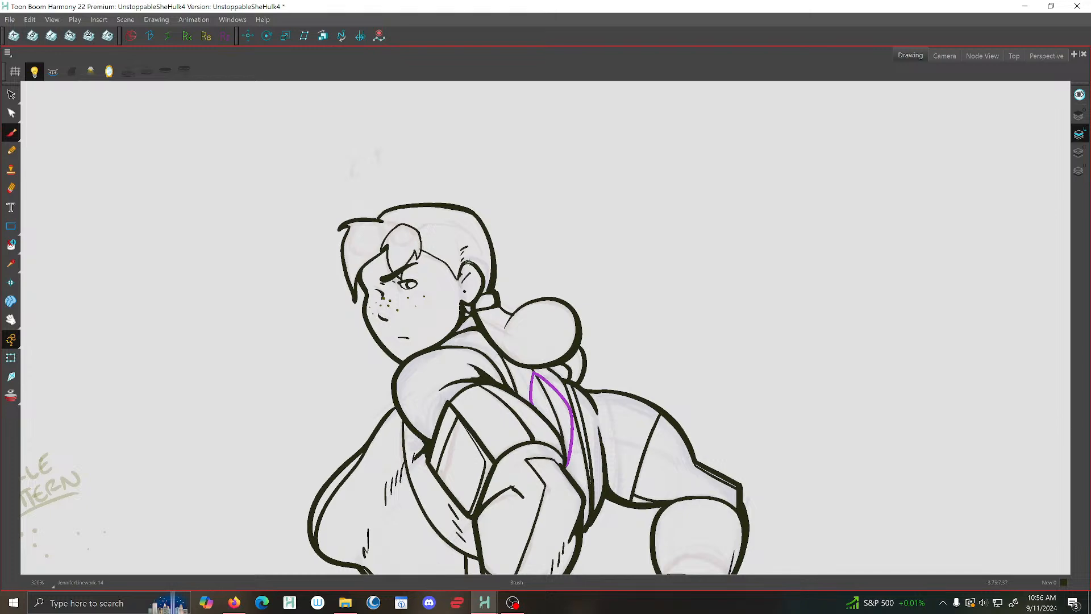
scroll(472, 310, "up", 3)
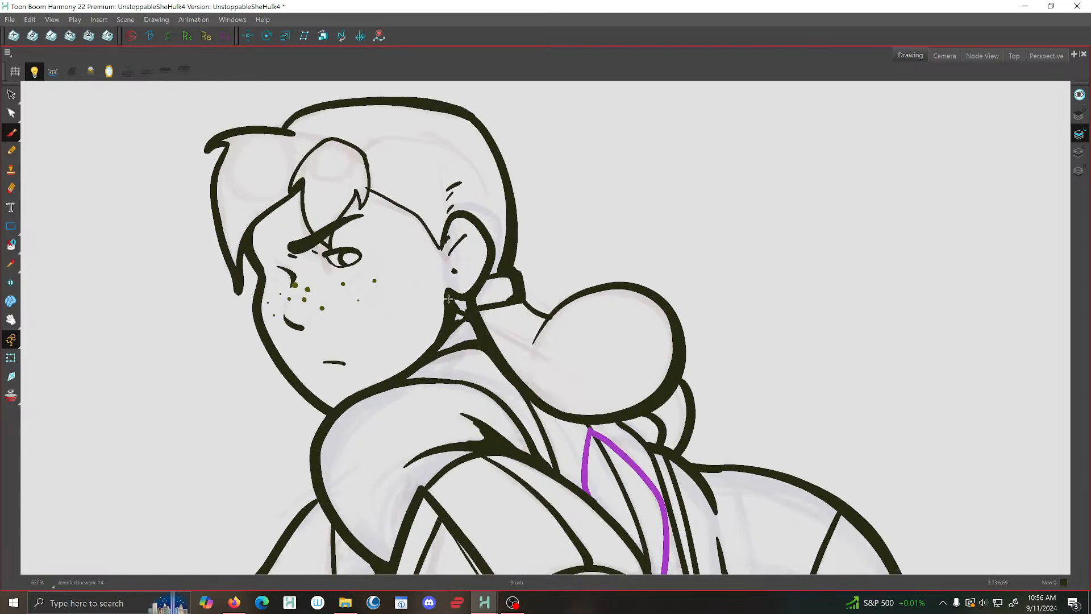
scroll(429, 238, "up", 1)
scroll(429, 238, "up", 1)
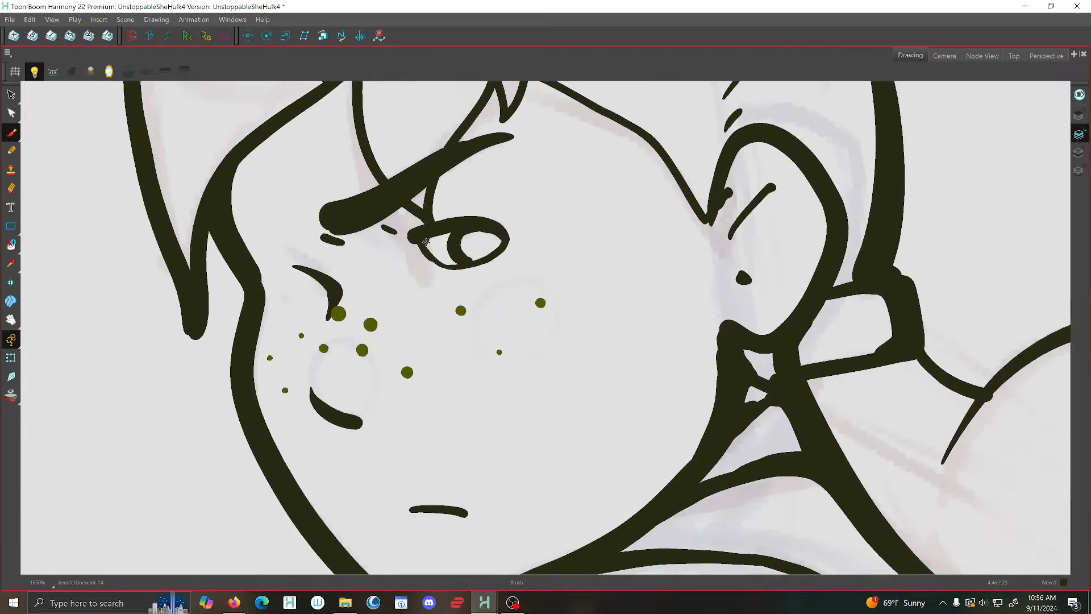
Go to the next drawing with an open eye, JenniferLinework-33, and draw its lower eyelid
scroll(426, 239, "down", 2)
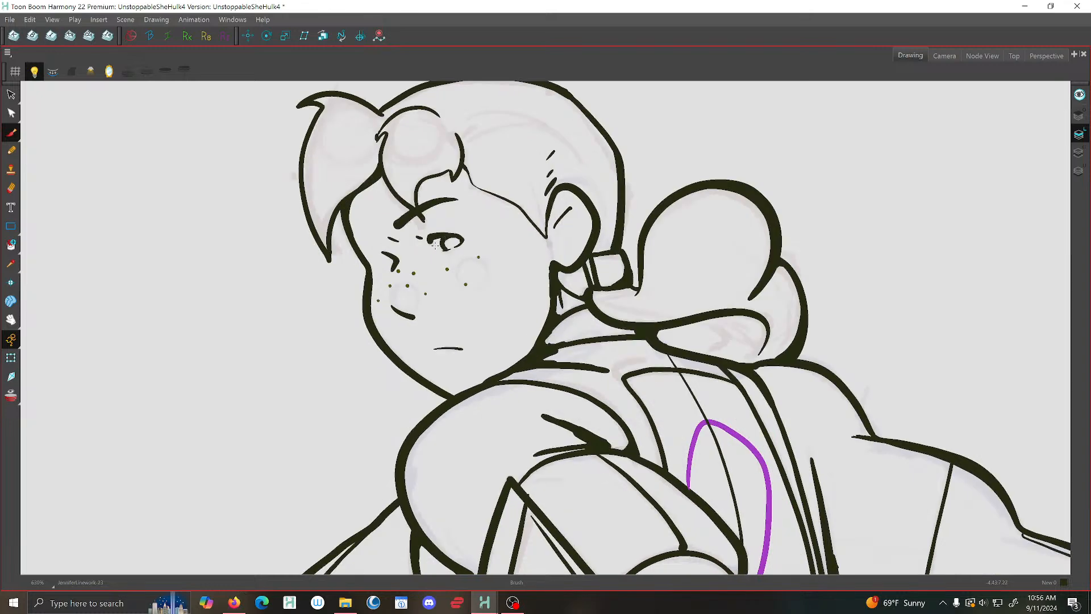
scroll(431, 234, "up", 1)
scroll(434, 252, "up", 1)
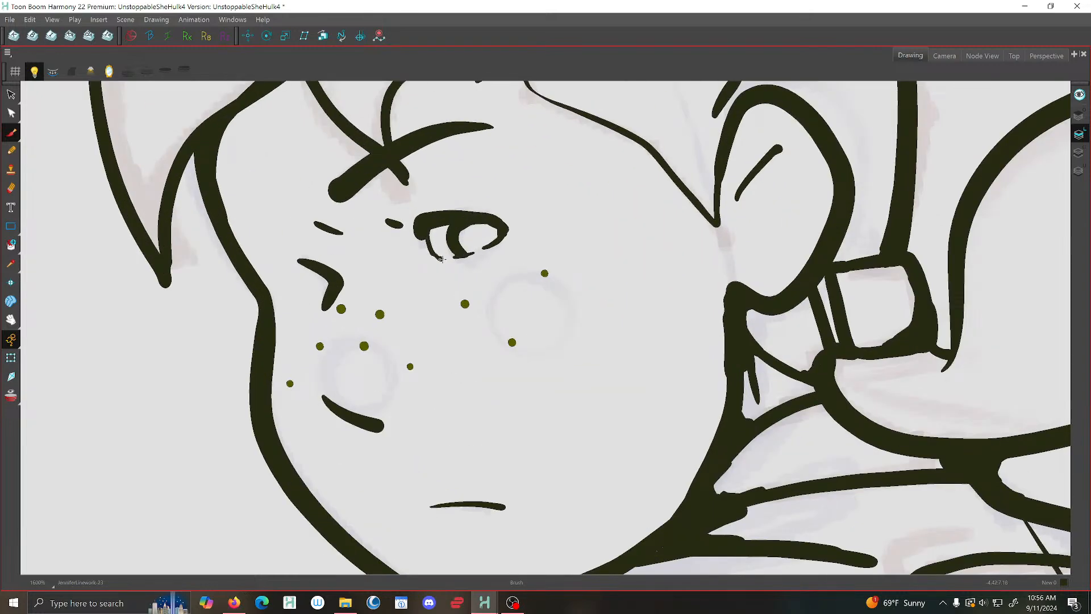
scroll(499, 229, "down", 1)
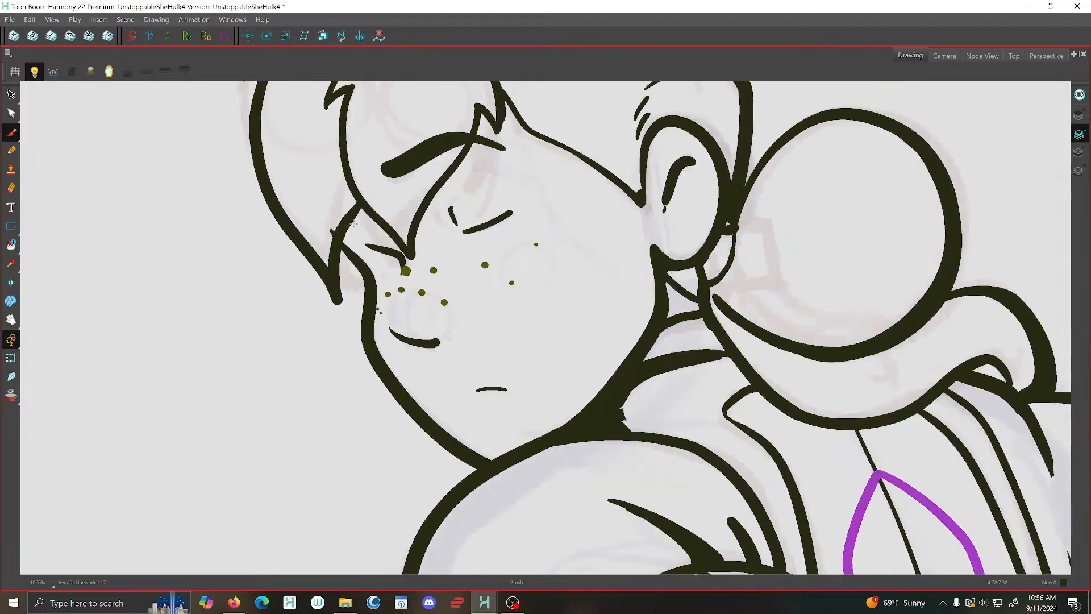
Go to the front-facing drawing JenniferLinework-17 and draw the lower eyelids of both eyes
scroll(361, 219, "down", 5)
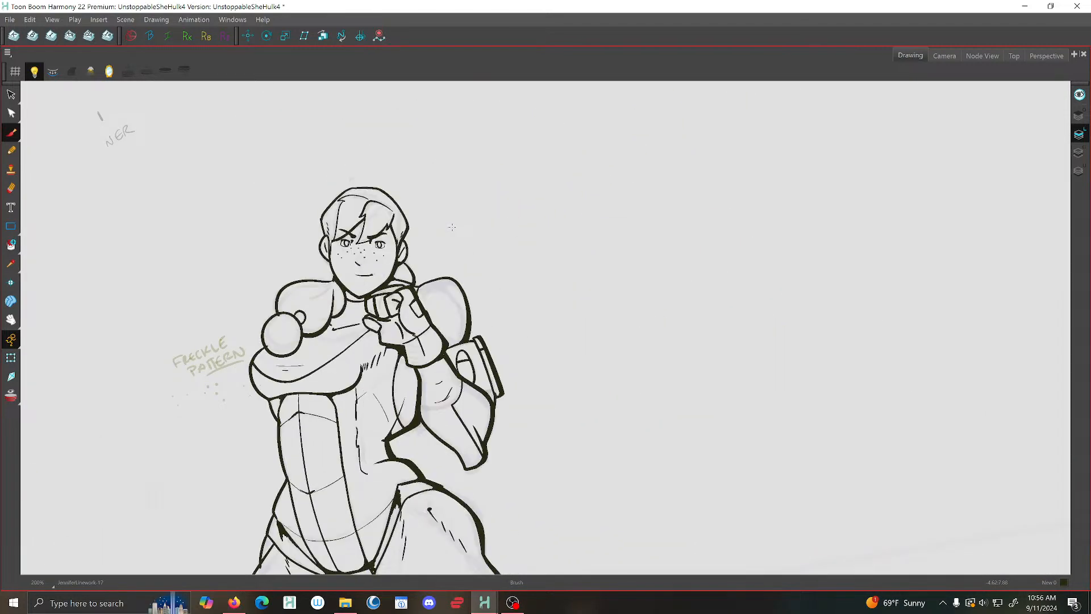
scroll(350, 247, "up", 8)
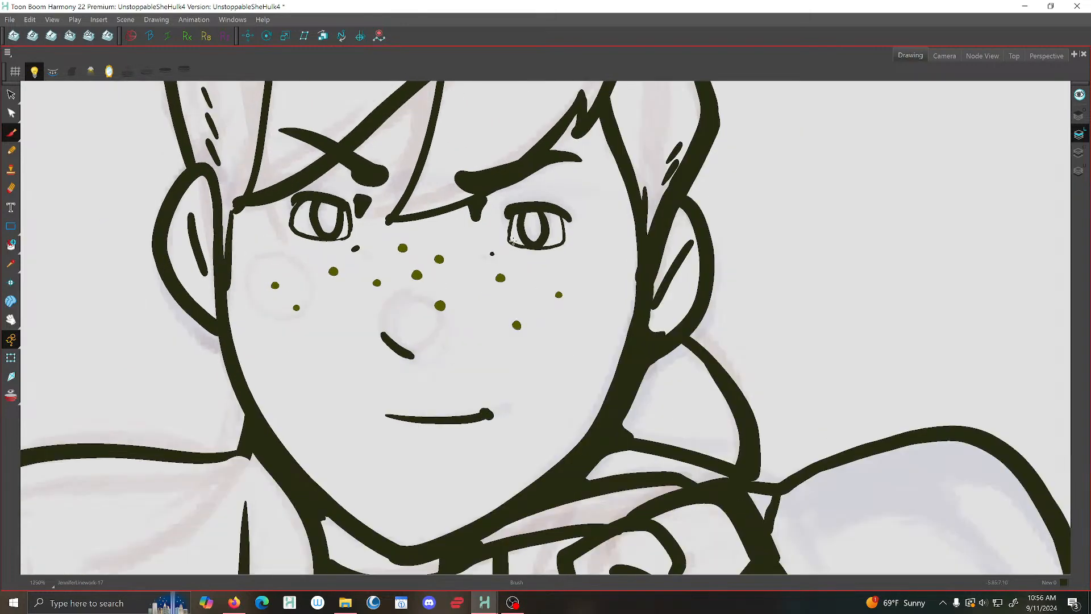
Draw the lower eyelids of both eyes on the next front-facing drawing, the one with the raised fist
scroll(158, 279, "down", 3)
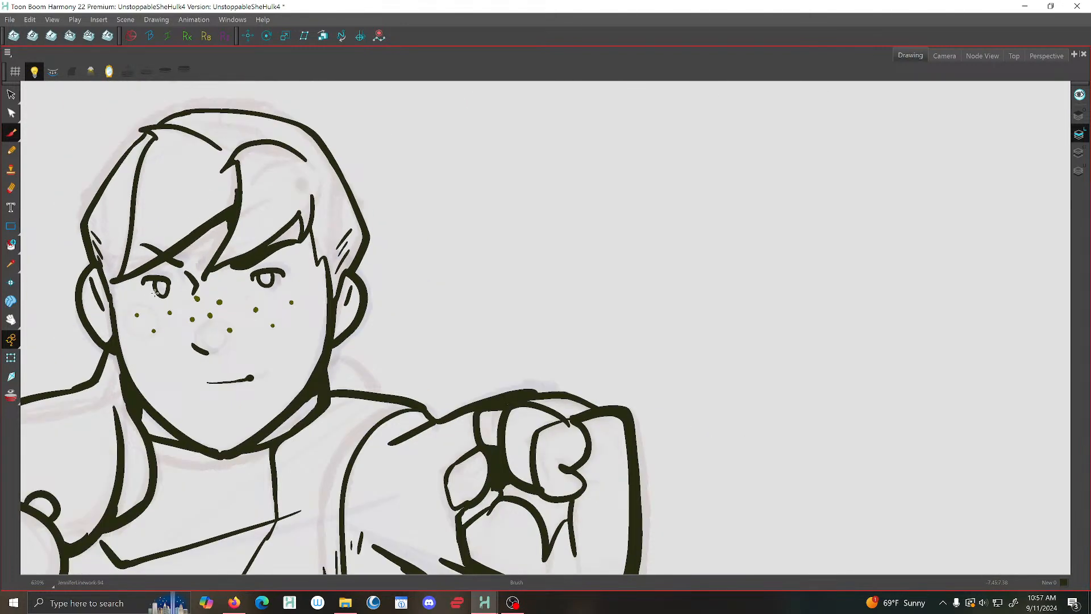
scroll(241, 296, "up", 5)
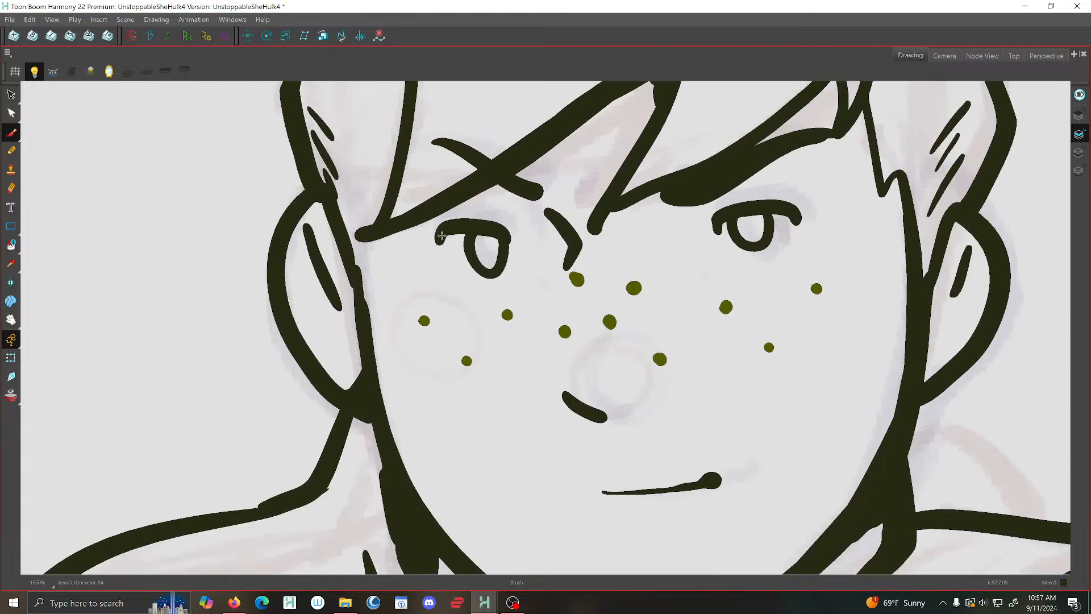
key("f")
key("g")
mouse_move(507, 233)
left_mouse_down()
mouse_move(510, 251)
mouse_move(477, 279)
mouse_move(451, 278)
mouse_move(438, 263)
left_mouse_up()
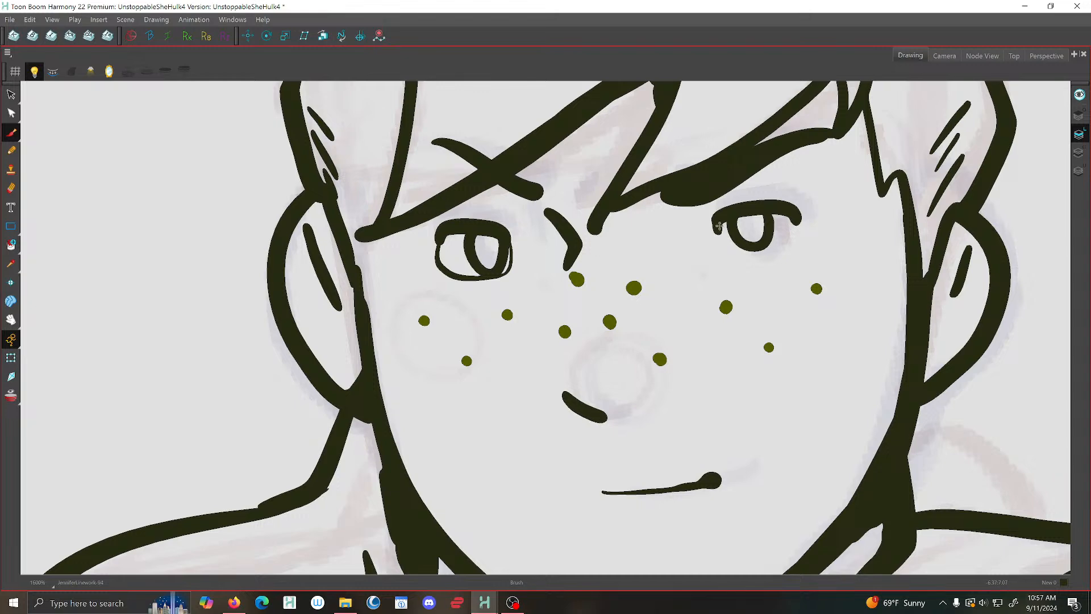
mouse_move(728, 251)
left_mouse_down()
mouse_move(771, 250)
mouse_move(802, 214)
left_mouse_up()
scroll(802, 213, "down", 4)
left_click_drag(730, 247, 615, 261)
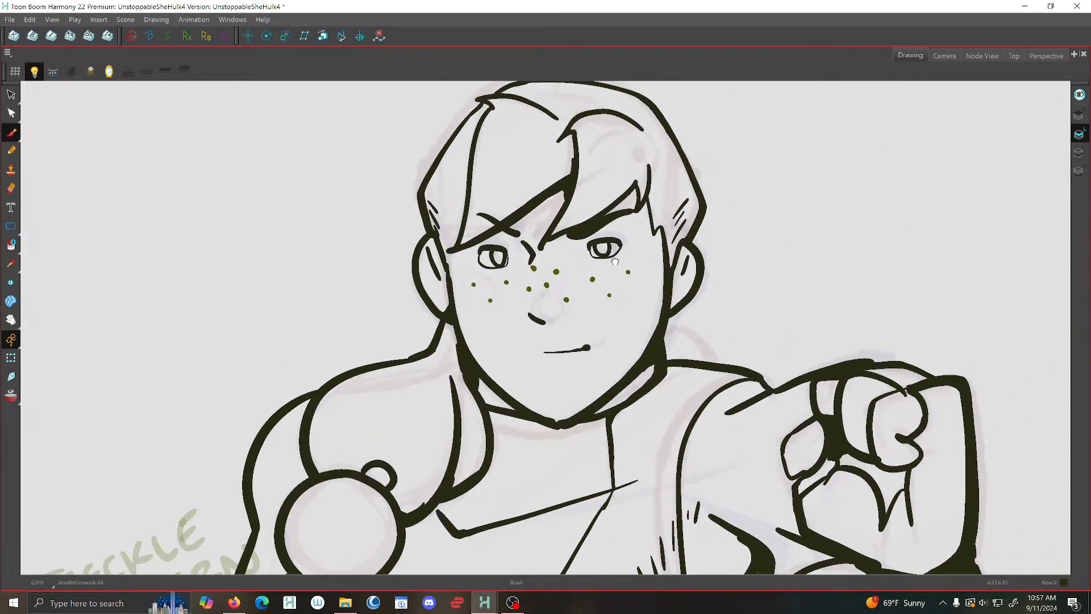
Go to drawing JenniferLinework-20 and draw thin rounded lower eyelids closing both wide-open eyes
key("g")
key("g")
key("g")
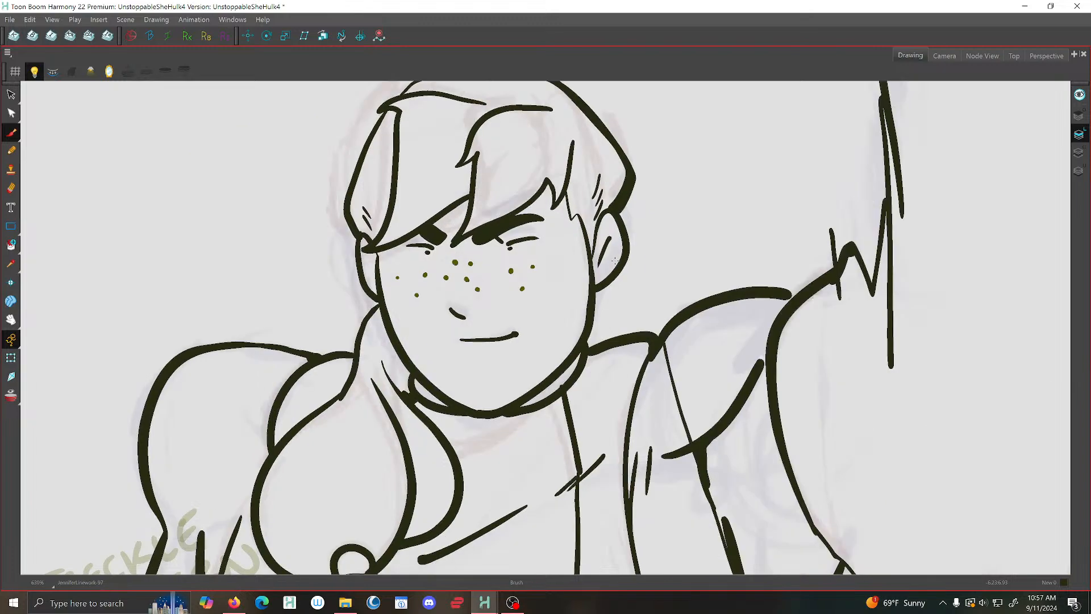
scroll(612, 259, "down", 3)
key("period")
key("period")
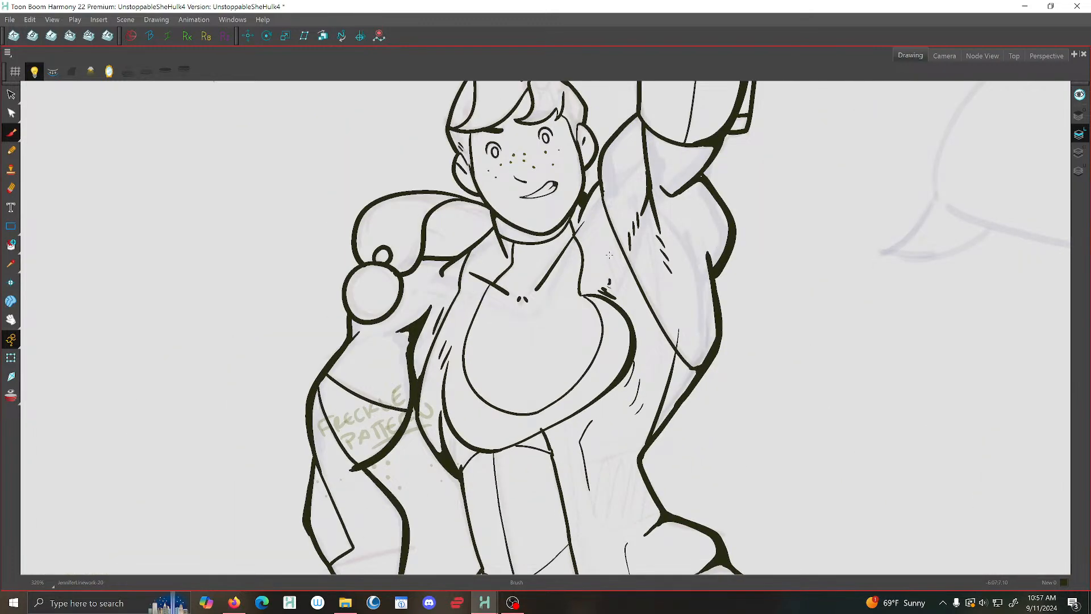
scroll(499, 146, "up", 8)
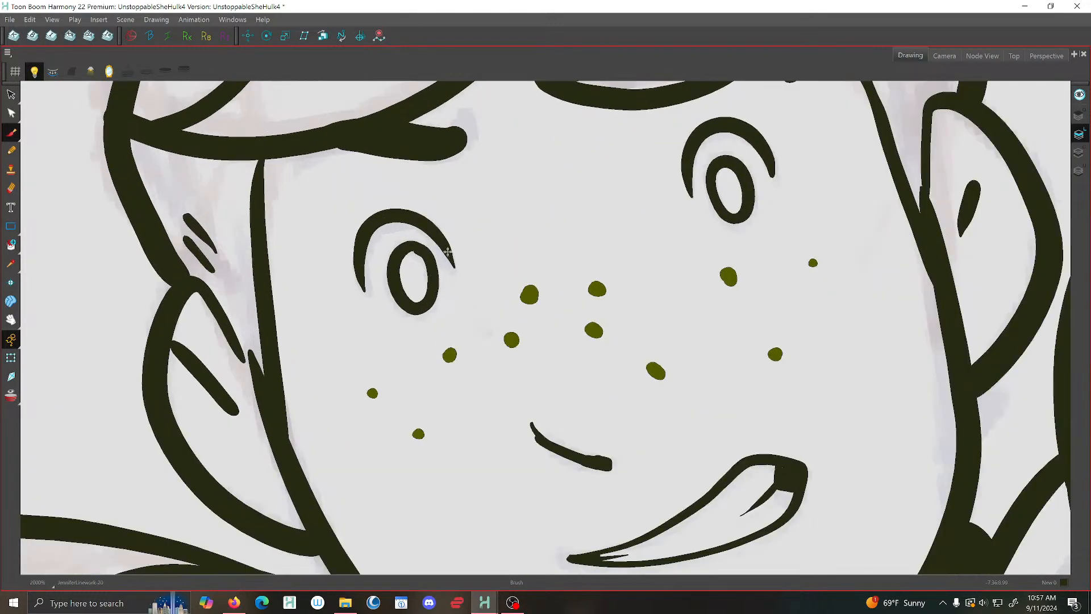
mouse_move(448, 251)
left_mouse_down()
mouse_move(456, 267)
mouse_move(433, 320)
mouse_move(398, 329)
mouse_move(373, 314)
mouse_move(356, 261)
left_mouse_up()
key("ctrl+z")
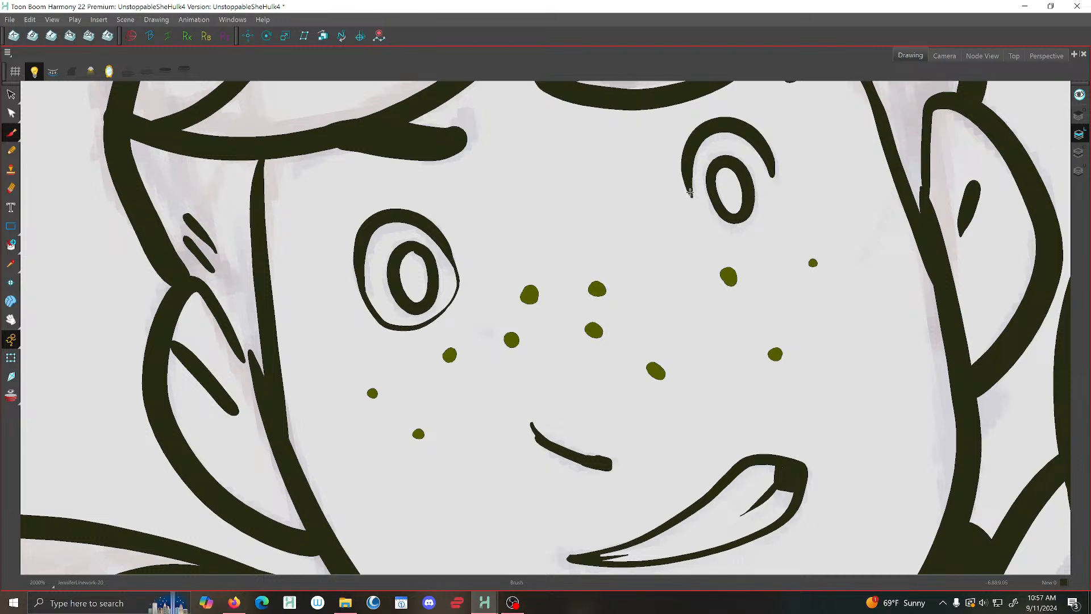
mouse_move(690, 193)
left_mouse_down()
mouse_move(738, 234)
mouse_move(772, 218)
mouse_move(767, 154)
left_mouse_up()
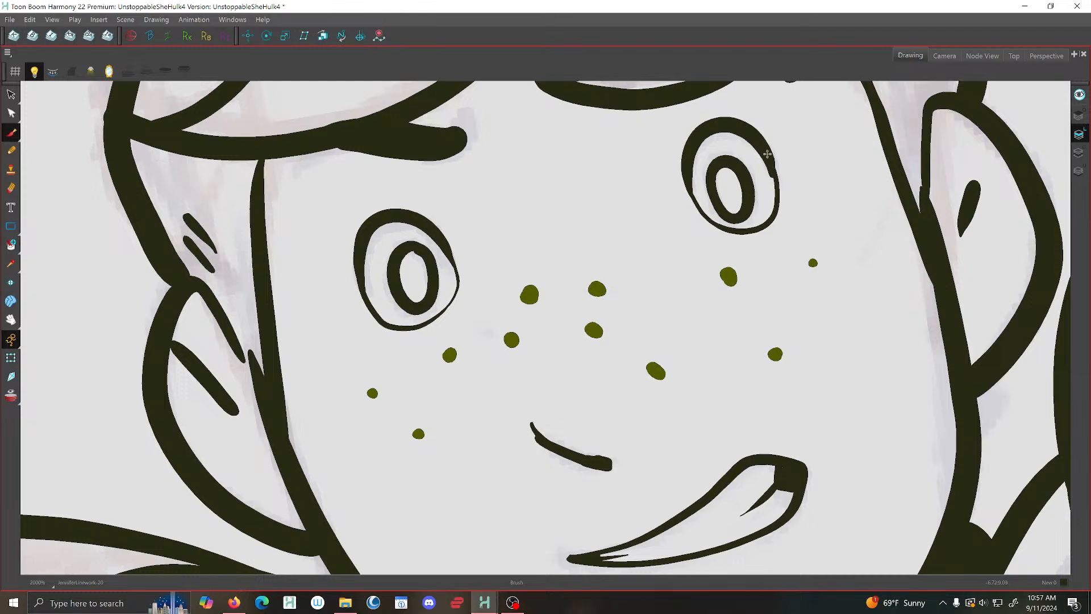
Draw a thin curved eyelid crease just above the left wide-open eye on drawing JenniferLinework-20
scroll(757, 143, "down", 8)
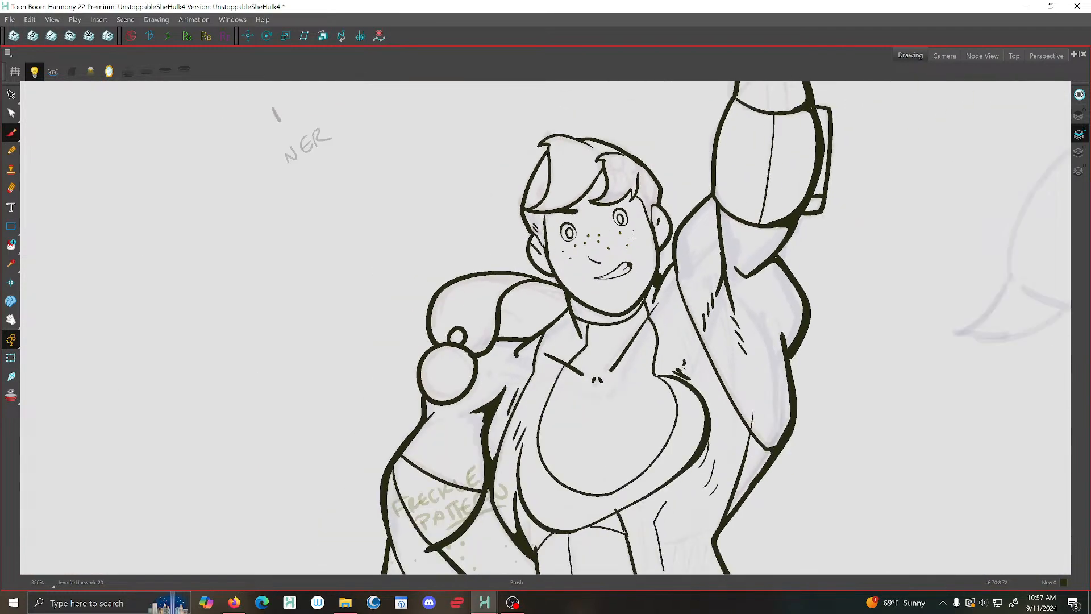
scroll(632, 236, "up", 5)
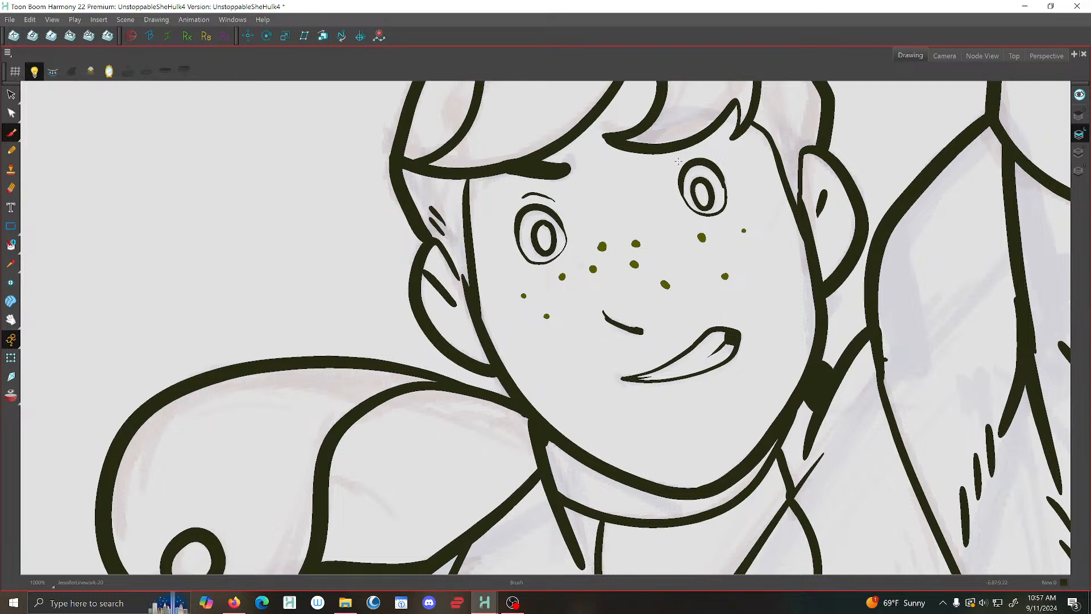
left_click_drag(537, 197, 547, 196)
scroll(565, 257, "down", 5)
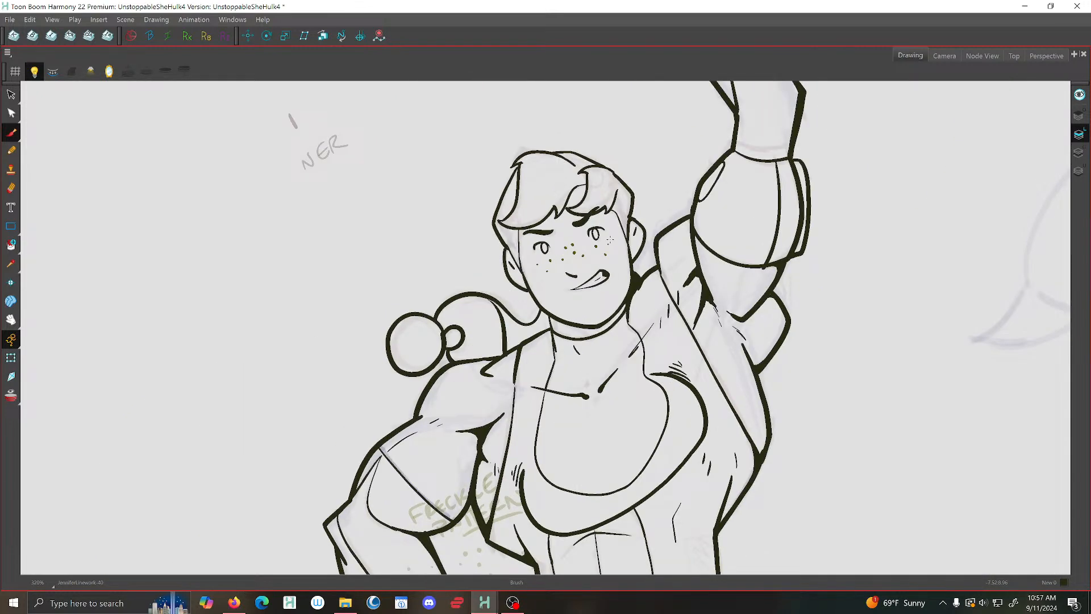
On drawing JenniferLinework-40, extend the left eye's corner and draw a thin lower eyelid closing the eye
scroll(610, 241, "up", 6)
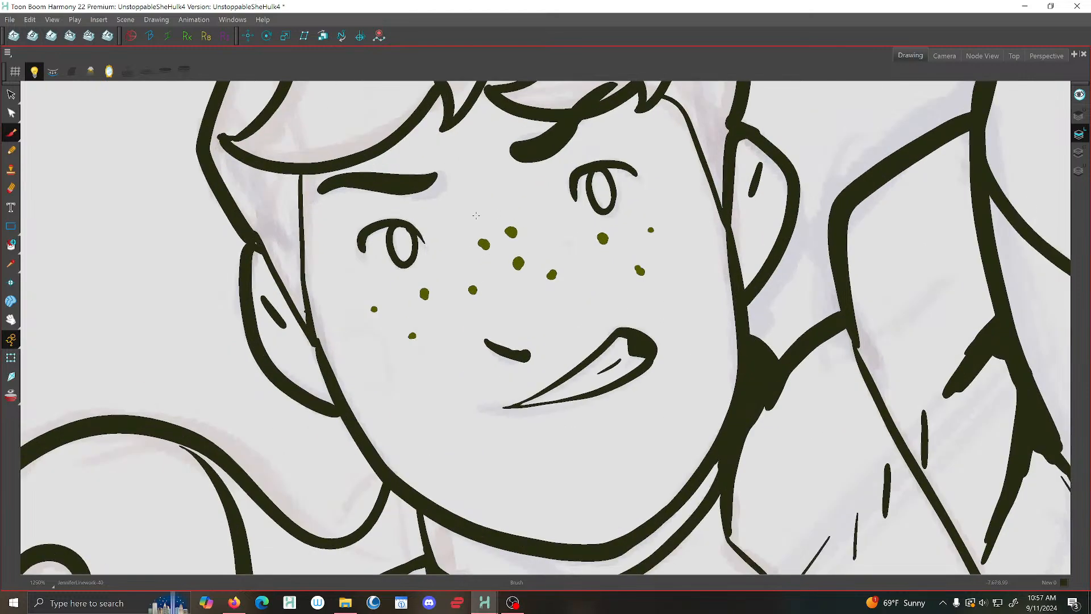
key("period")
scroll(451, 230, "down", 5)
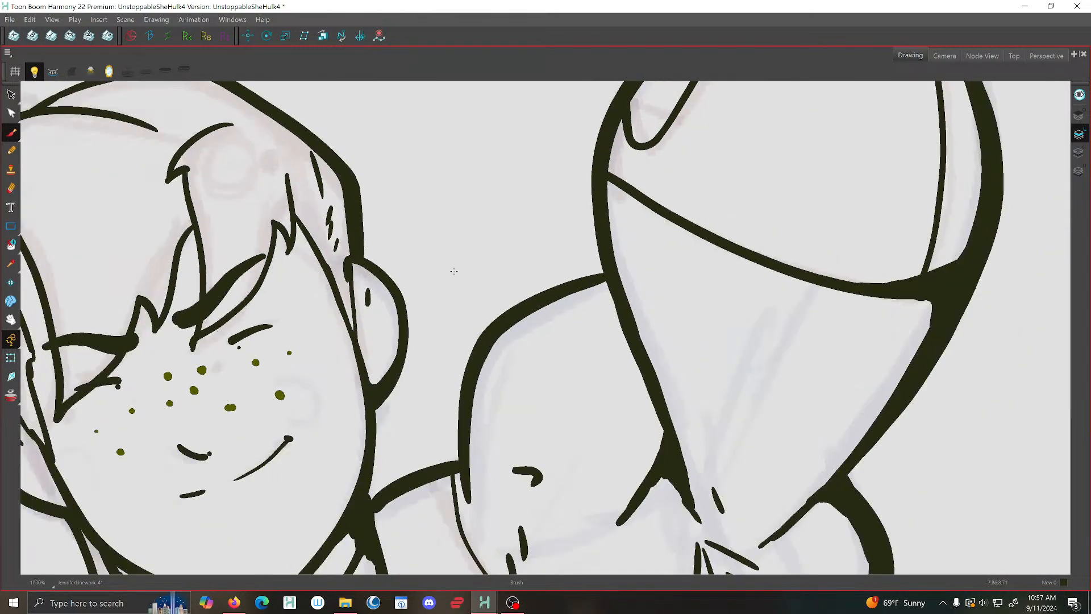
key("comma")
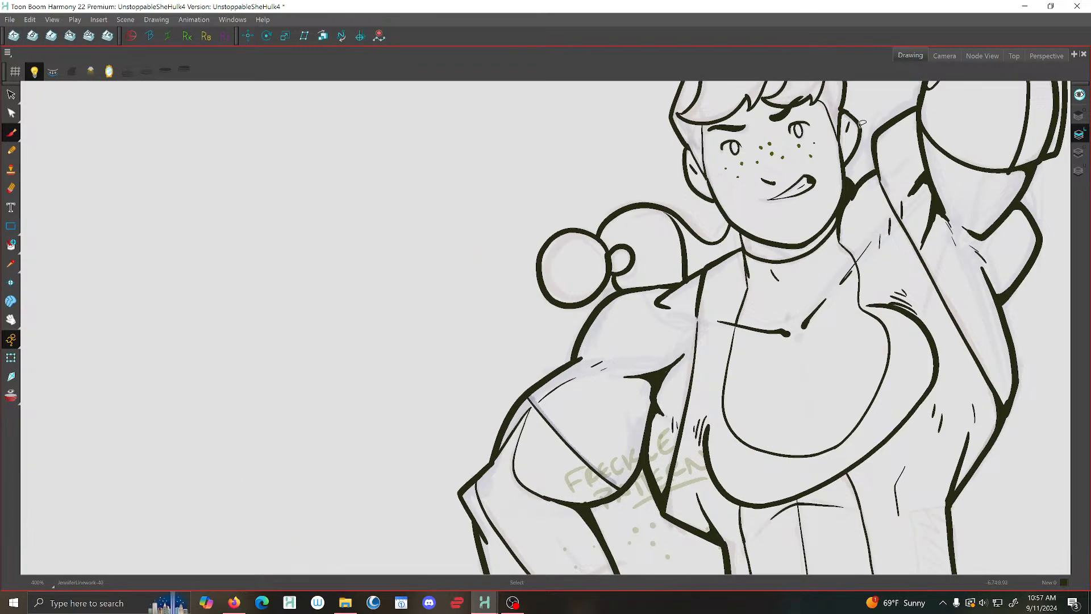
left_click_drag(863, 123, 842, 221)
scroll(796, 216, "up", 3)
left_click_drag(748, 165, 544, 202)
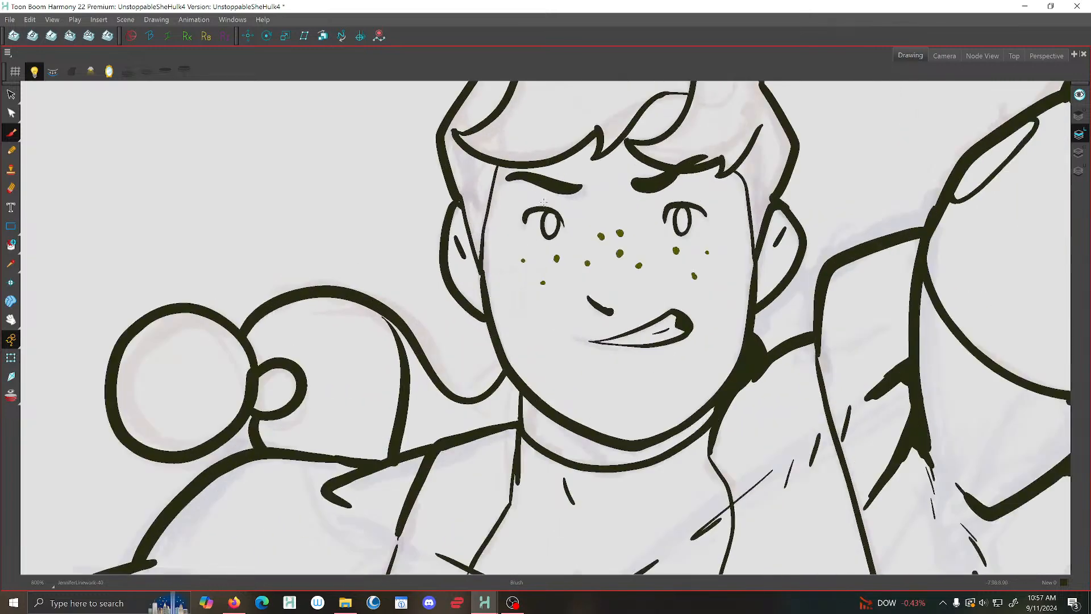
scroll(577, 271, "up", 4)
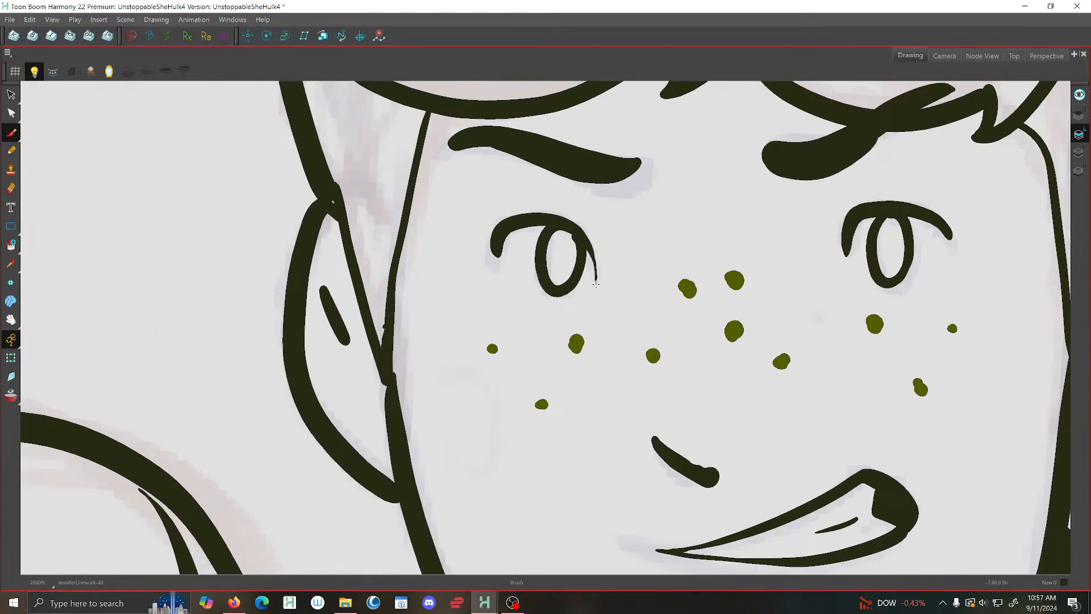
mouse_move(589, 289)
left_mouse_down()
mouse_move(524, 295)
mouse_move(497, 278)
mouse_move(496, 242)
left_mouse_up()
scroll(595, 286, "down", 4)
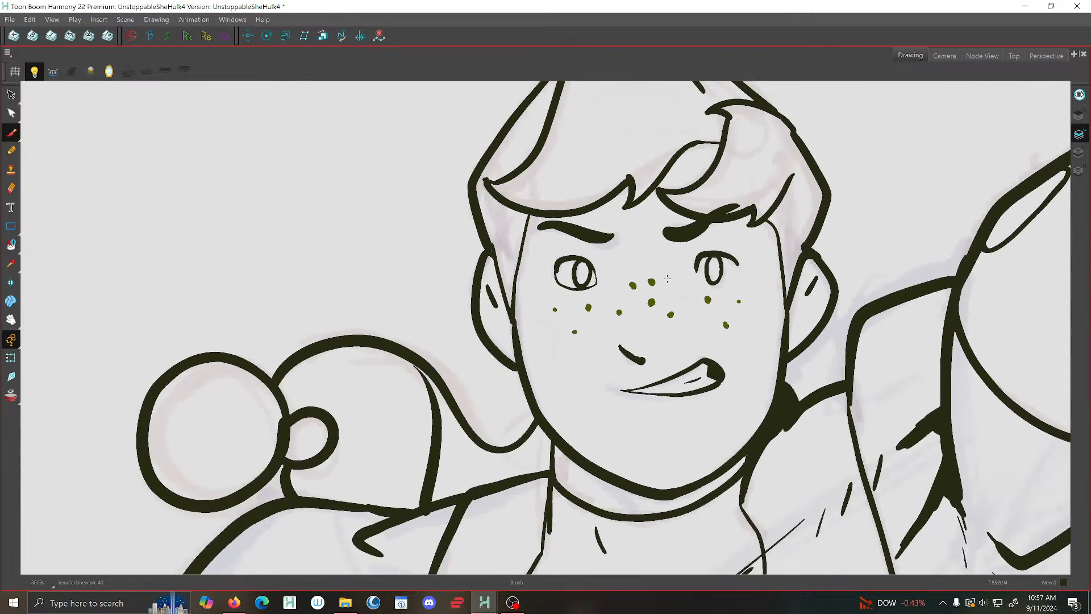
Try to draw the lower eyelid of the right eye on drawing JenniferLinework-40
scroll(724, 292, "up", 2)
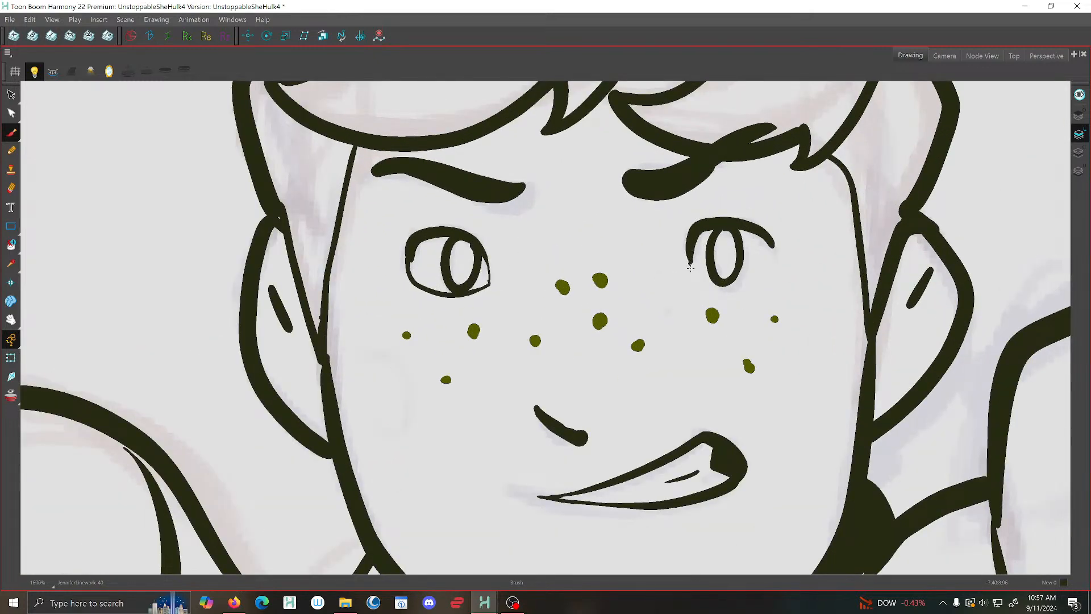
mouse_move(700, 275)
left_mouse_down()
mouse_move(737, 285)
mouse_move(772, 267)
mouse_move(758, 234)
left_mouse_up()
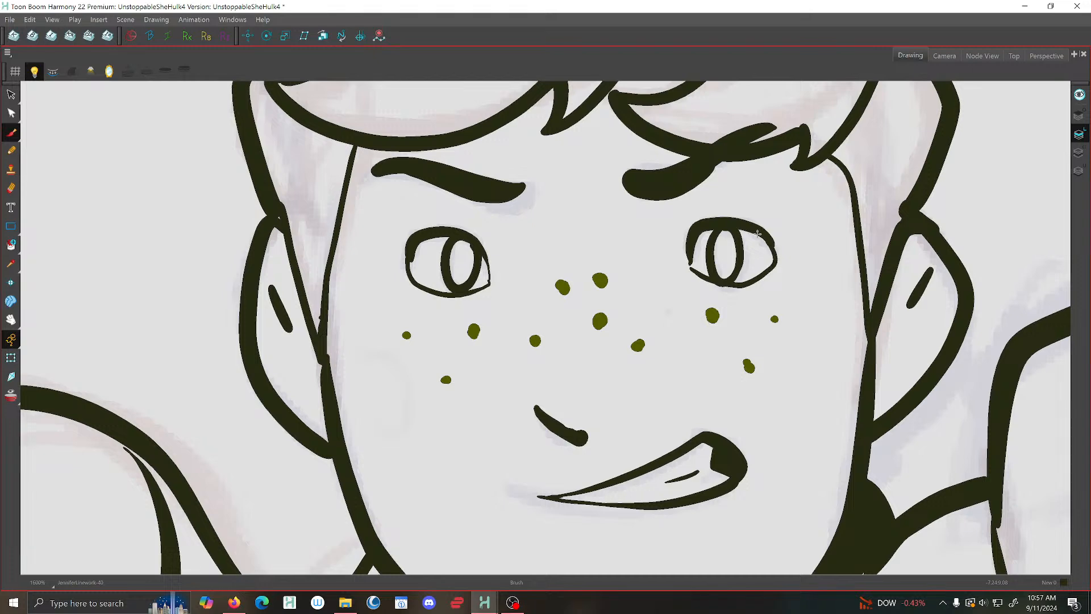
scroll(691, 266, "down", 5)
scroll(740, 259, "up", 3)
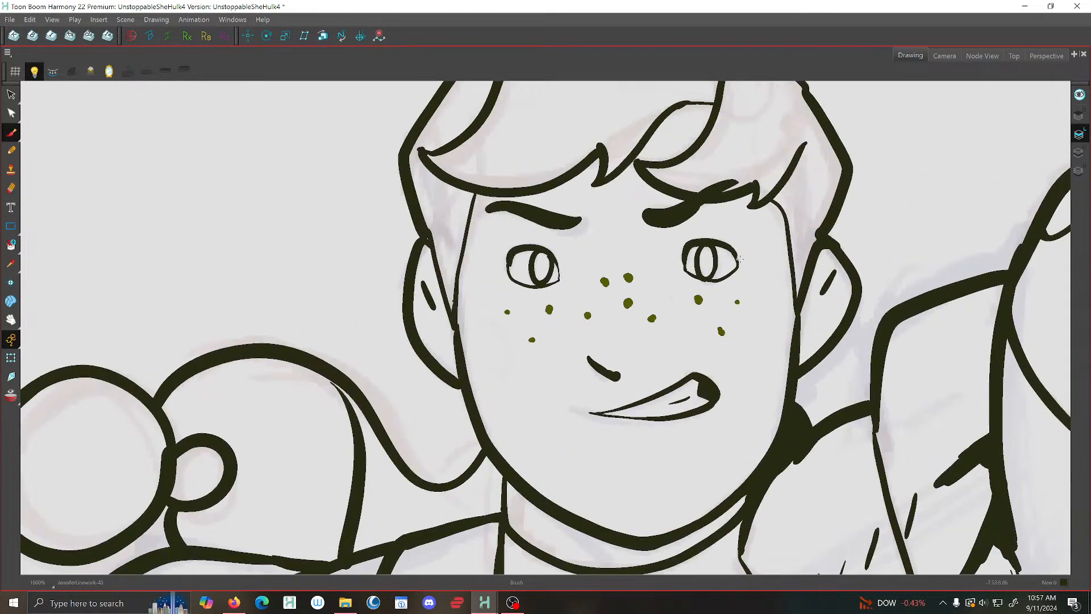
Mirror the view, draw the lower eyelid of the remaining open eye, and restore the unmirrored view
left_click(109, 71)
scroll(571, 221, "up", 3)
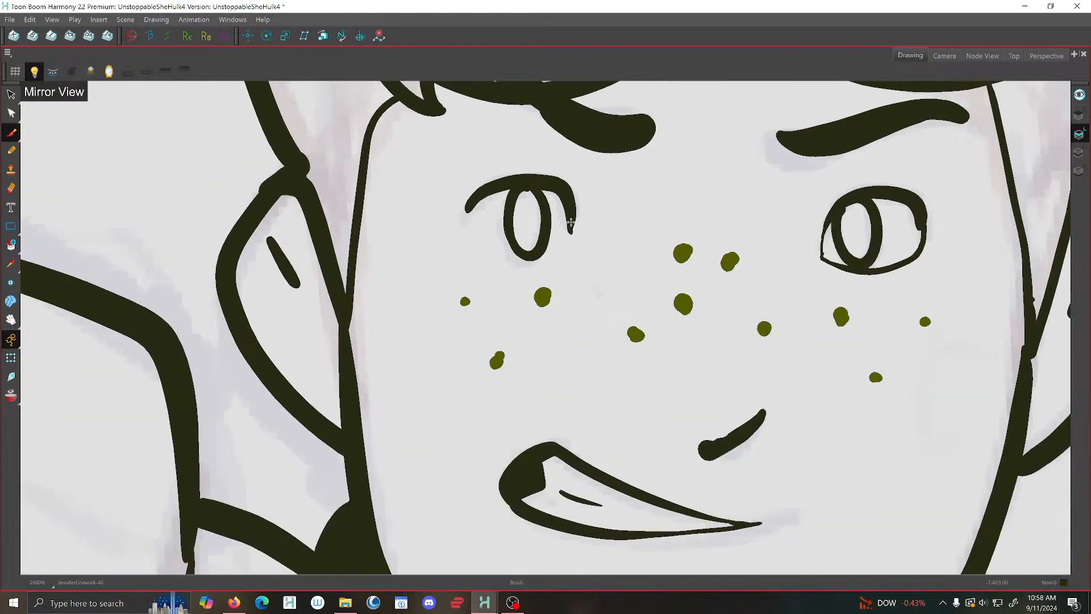
mouse_move(570, 222)
left_mouse_down()
mouse_move(569, 245)
mouse_move(540, 259)
mouse_move(482, 249)
left_mouse_up()
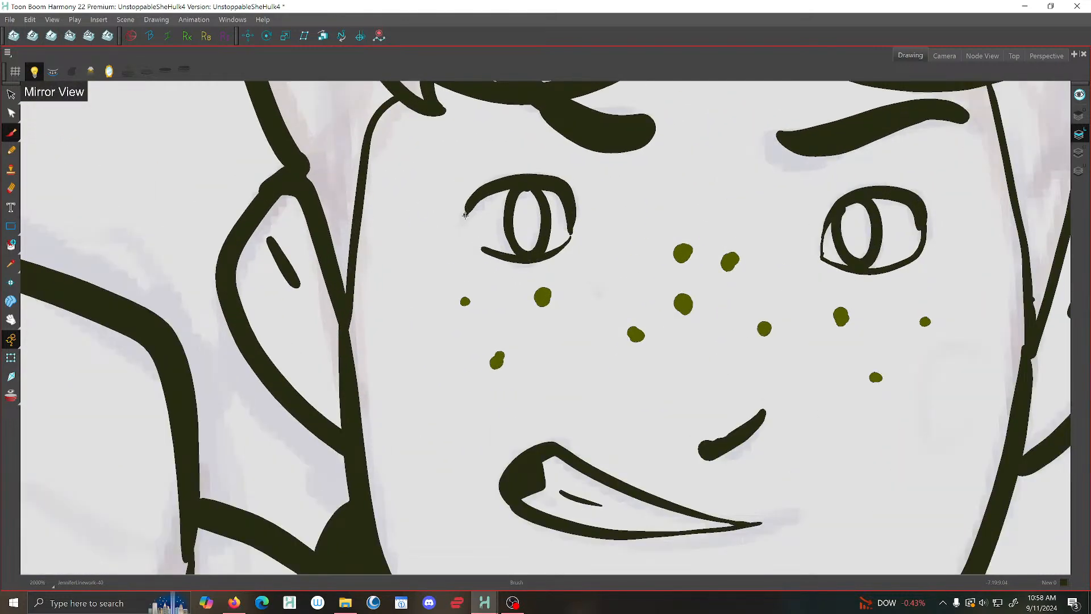
scroll(494, 250, "down", 9)
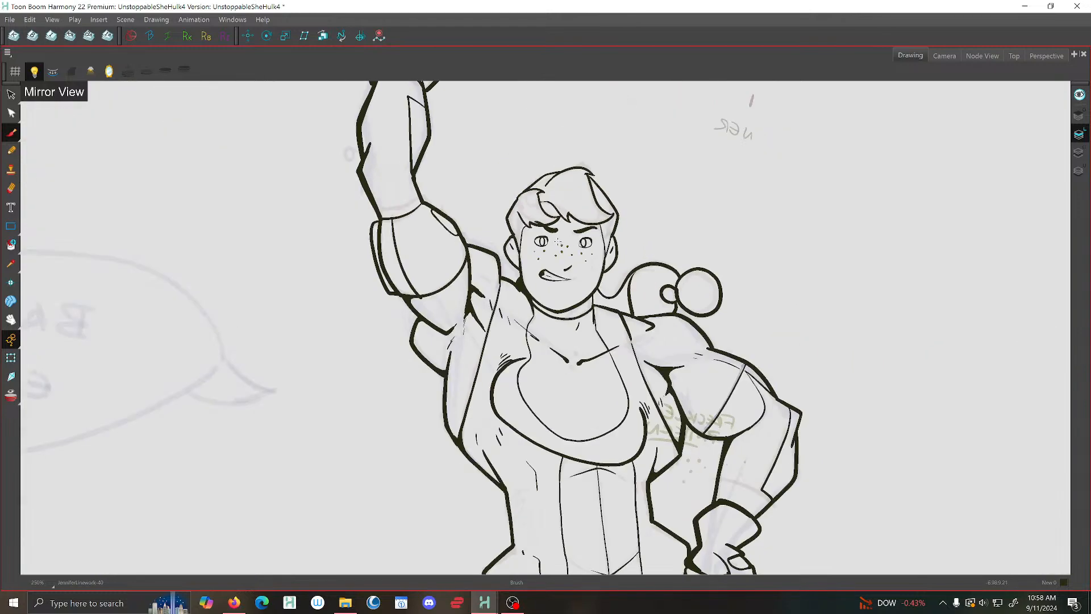
left_click(128, 73)
scroll(546, 327, "down", 2)
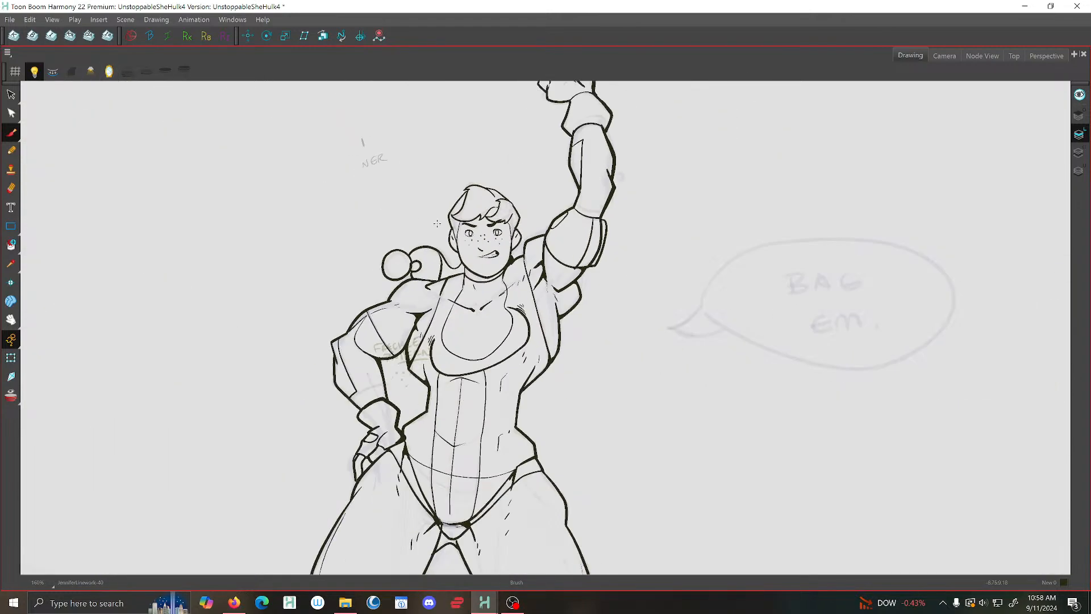
Go to drawing JenniferLinework-121, the smiling face with half-closed eyes, and save the scene
scroll(438, 249, "up", 6)
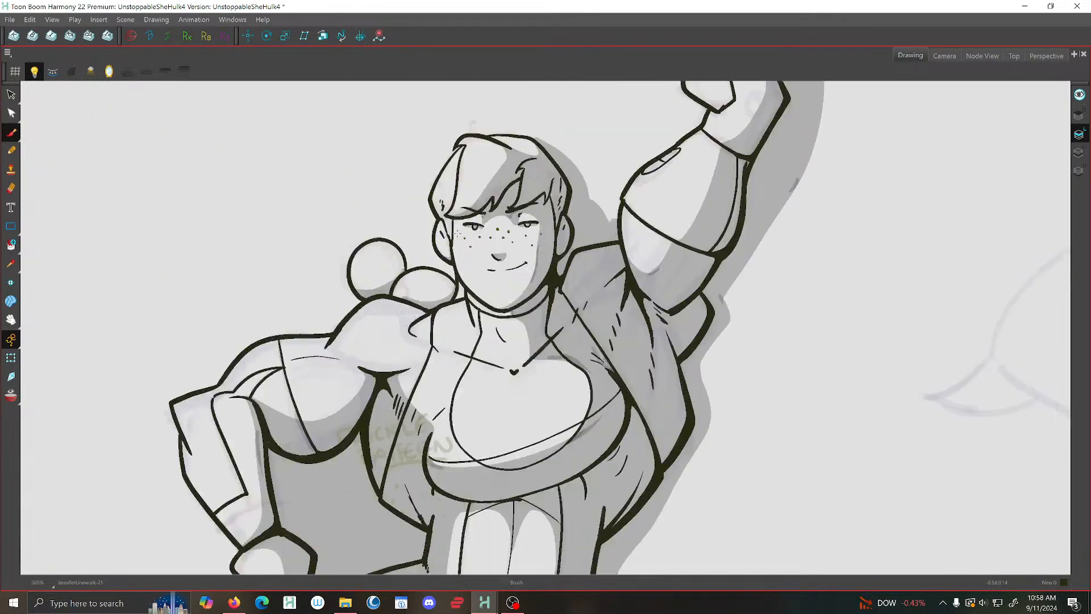
key("period")
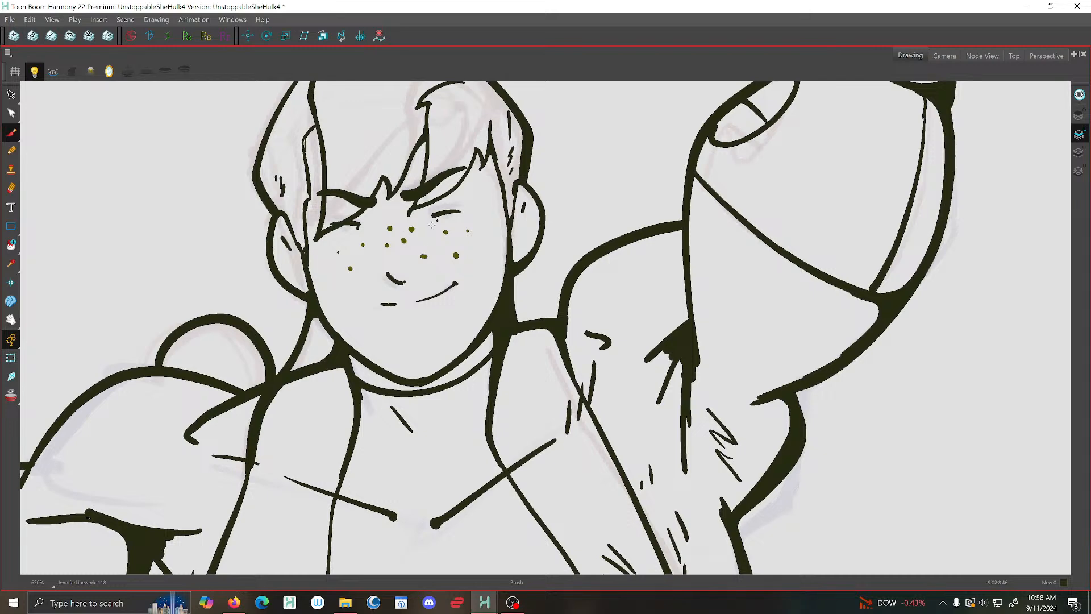
key("period")
key("period")
key("period")
scroll(563, 177, "up", 4)
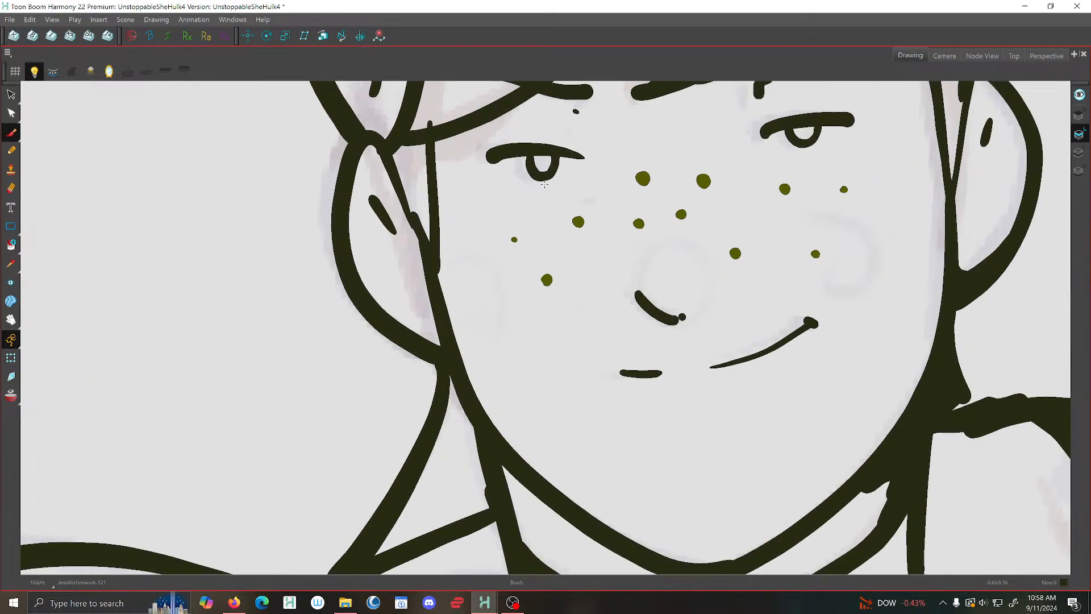
scroll(591, 130, "down", 2)
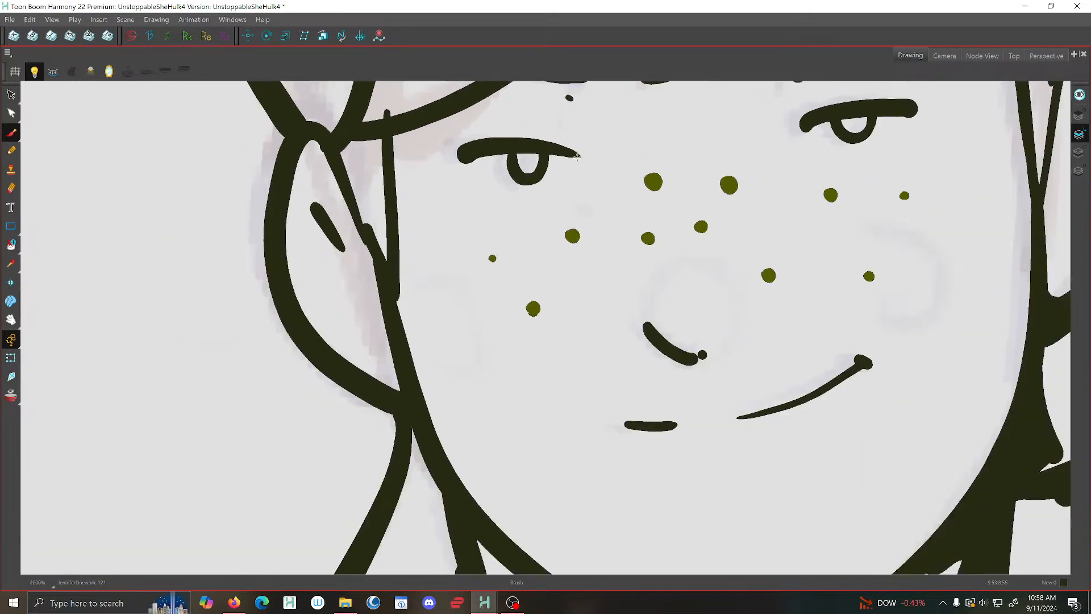
left_click(10, 20)
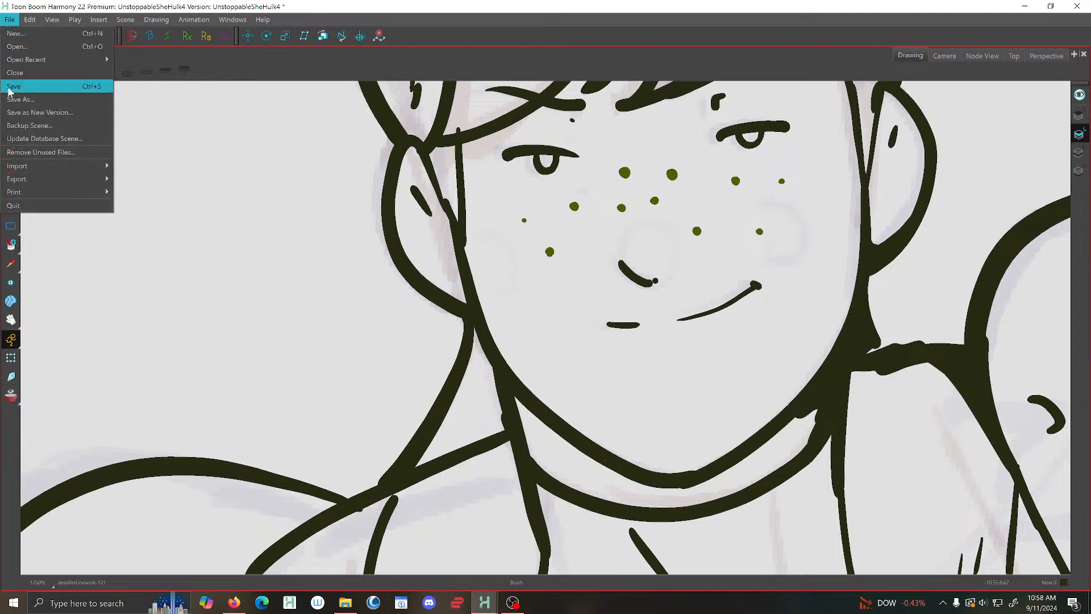
left_click(17, 90)
Draw a thin curved lower eyelid joining both corners of the left half-closed eye
scroll(561, 160, "up", 2)
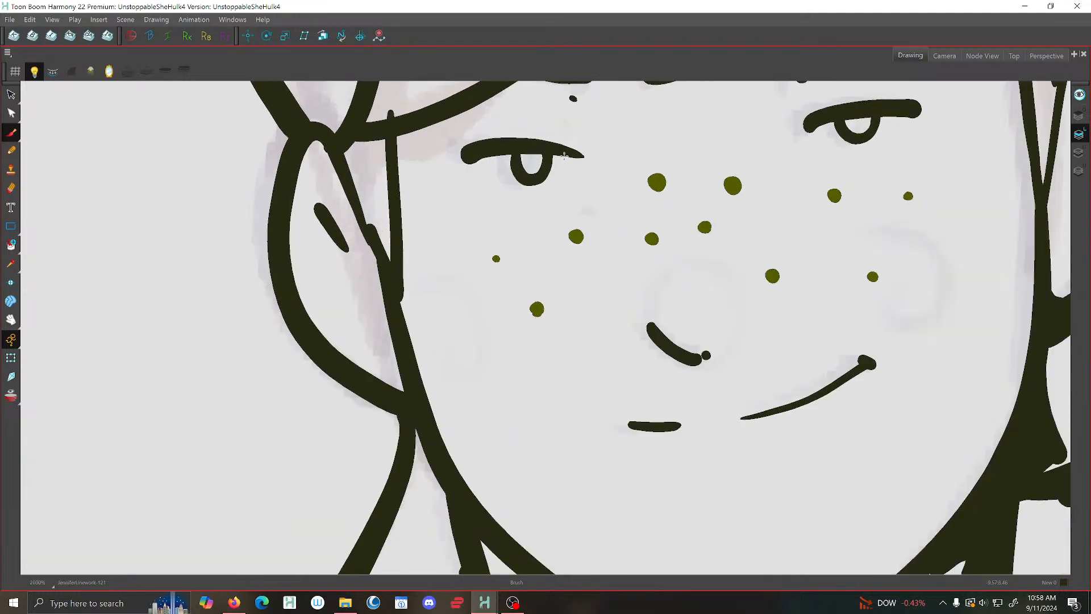
mouse_move(578, 169)
left_mouse_down()
mouse_move(514, 185)
mouse_move(474, 163)
left_mouse_up()
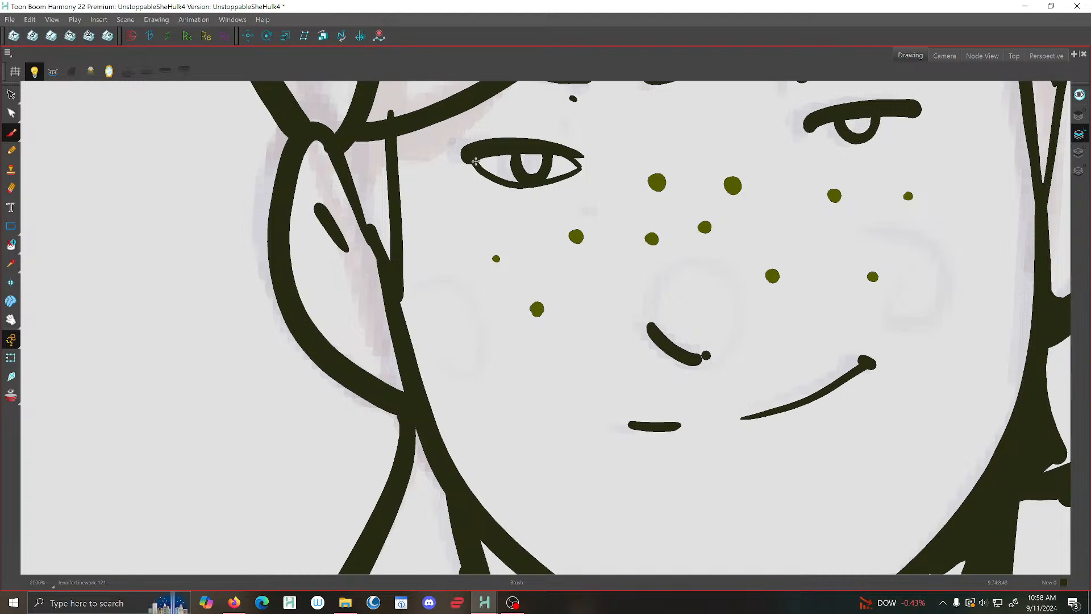
scroll(474, 163, "down", 6)
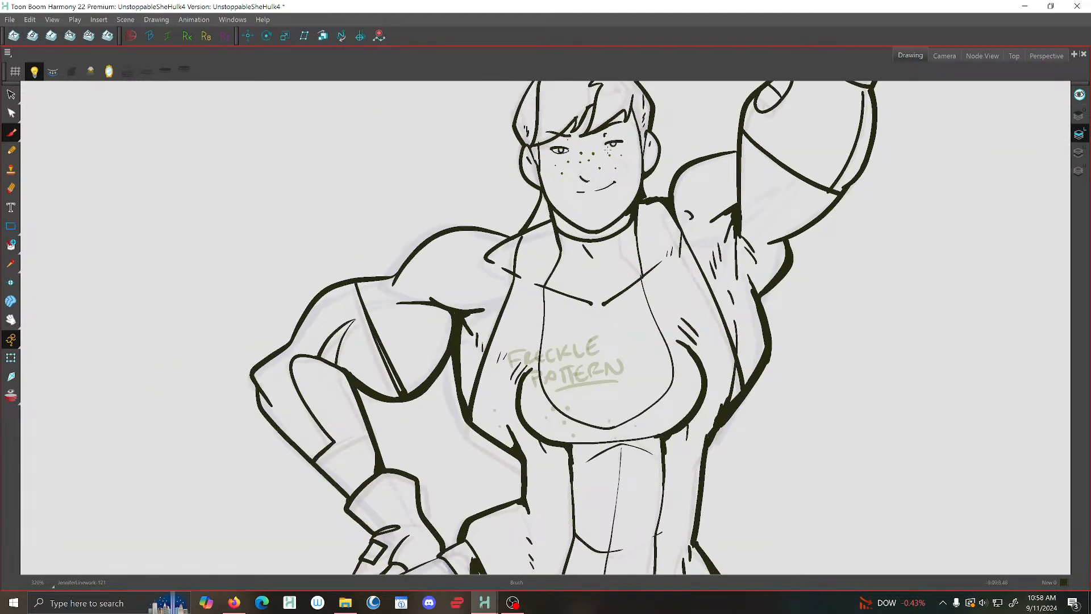
scroll(613, 149, "up", 2)
Copy the left eye's lower eyelid stroke and paste the duplicate in place
left_click(11, 94)
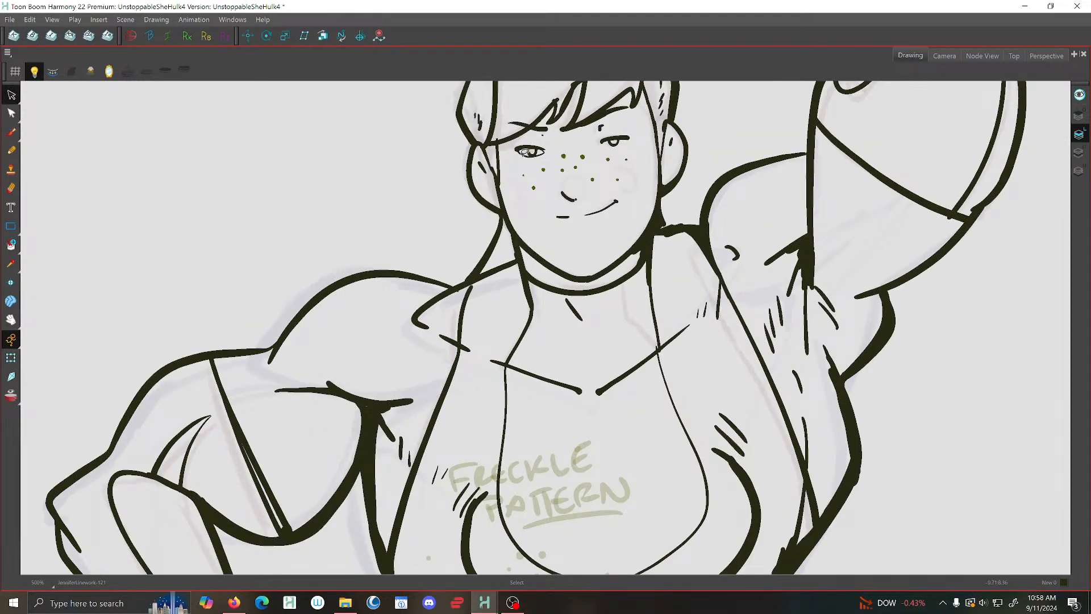
left_click(523, 152)
right_click(521, 152)
left_click(556, 186)
right_click(592, 155)
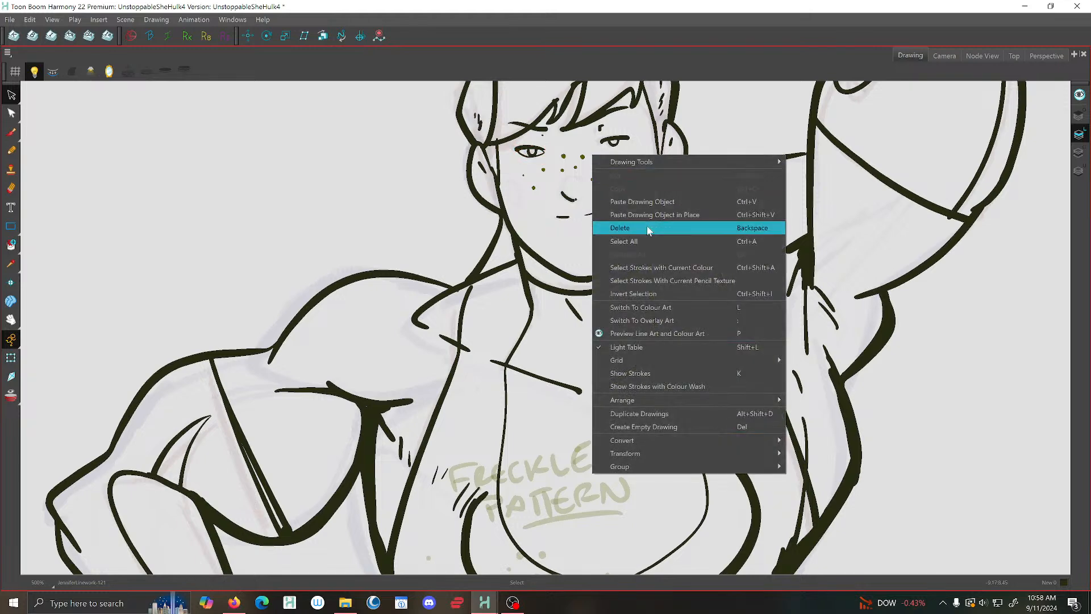
left_click(650, 215)
Move the pasted lower eyelid onto the right eye and rotate it slightly to fit the upper lid's corners
scroll(609, 120, "up", 4)
right_click(491, 222)
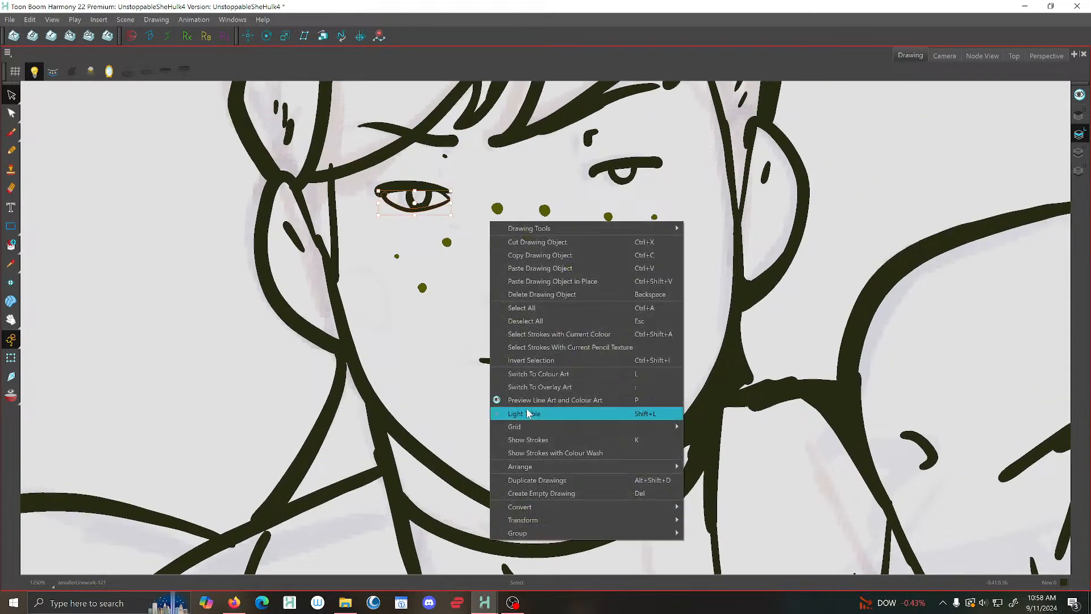
mouse_move(540, 532)
left_click(698, 522)
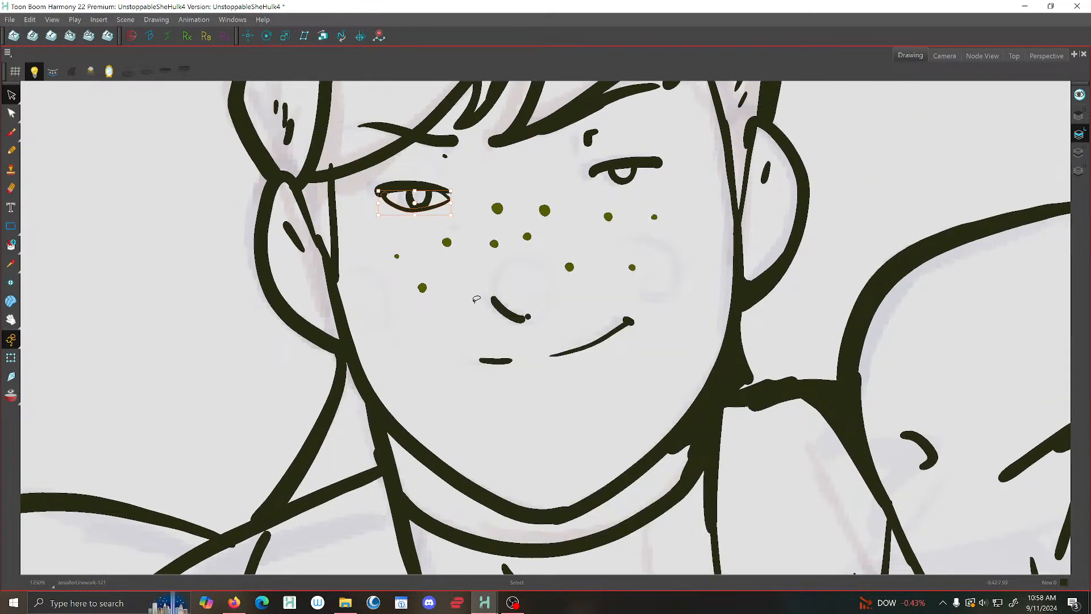
scroll(421, 198, "up", 2)
scroll(421, 198, "up", 1)
mouse_move(436, 215)
left_mouse_down()
mouse_move(768, 196)
mouse_move(788, 182)
mouse_move(777, 172)
left_mouse_up()
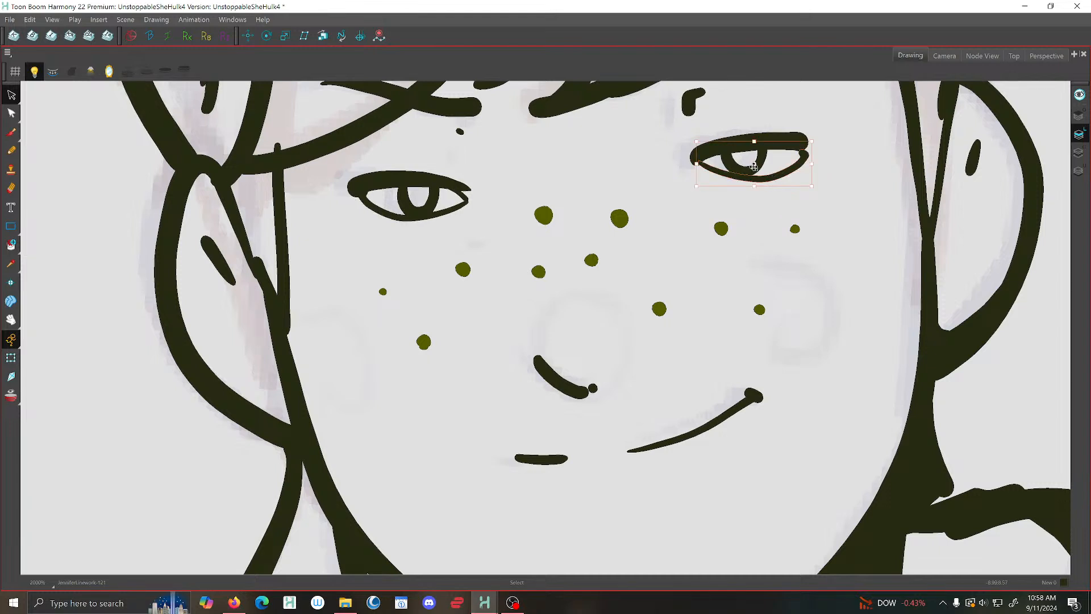
mouse_move(705, 167)
left_mouse_down()
mouse_move(690, 173)
mouse_move(701, 162)
left_mouse_up()
left_click_drag(811, 129, 812, 123)
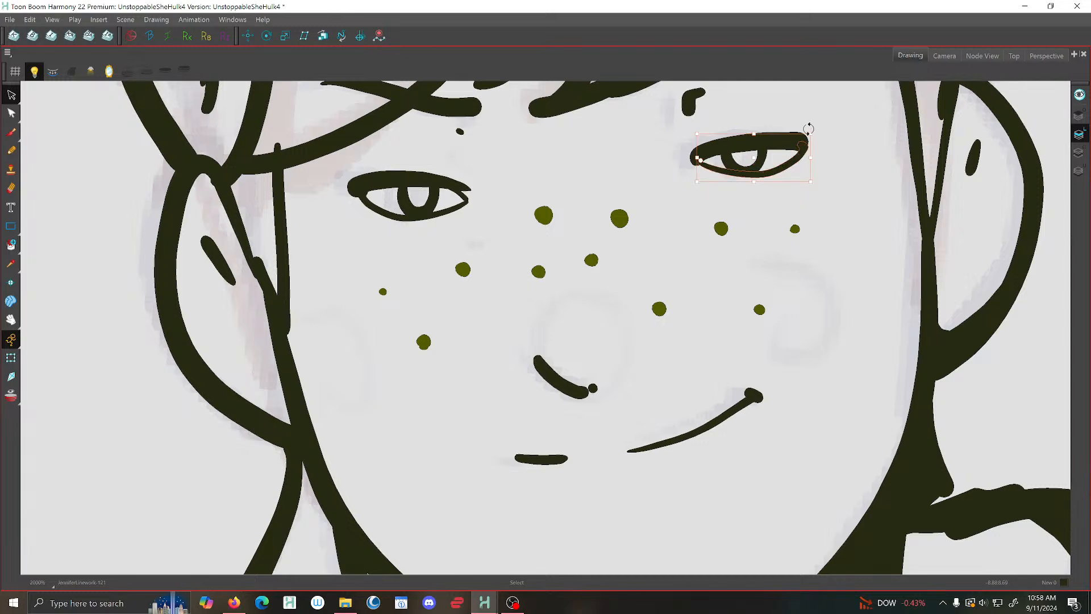
left_click_drag(768, 174, 766, 174)
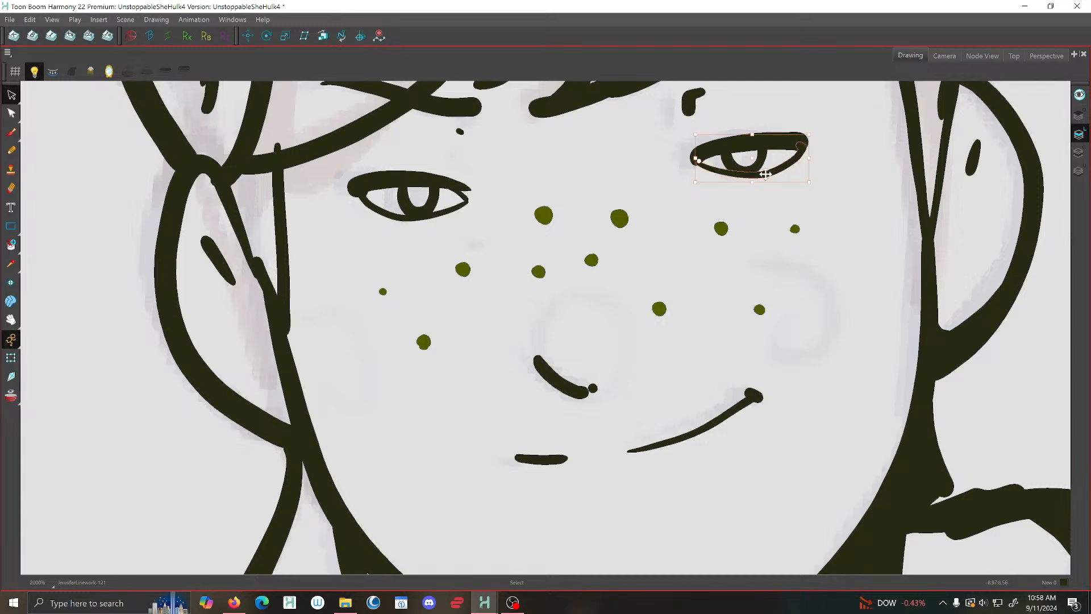
scroll(838, 231, "down", 5)
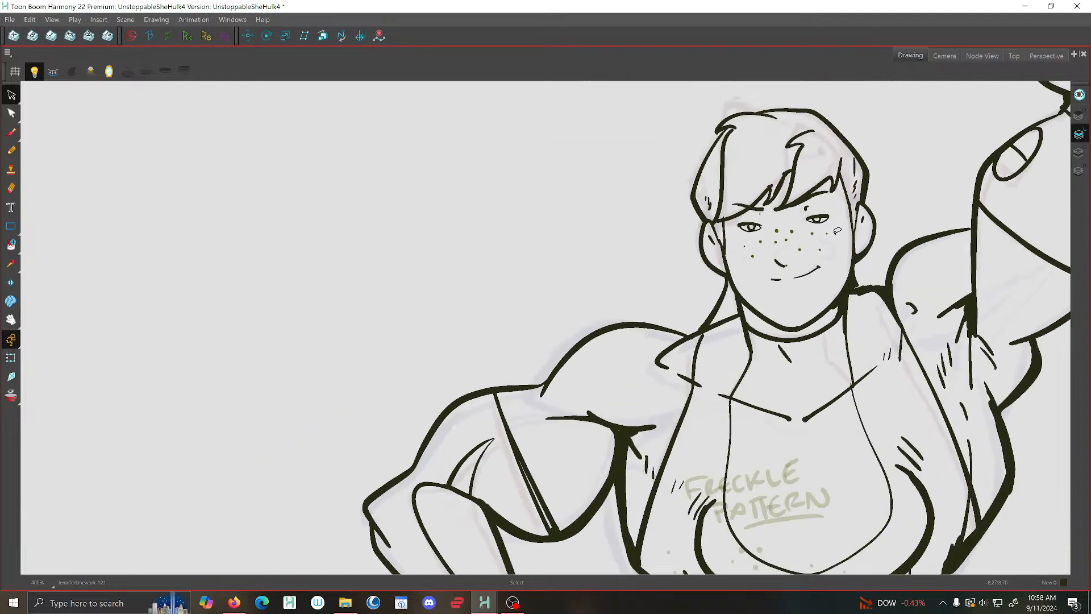
scroll(837, 231, "down", 1)
scroll(720, 227, "up", 4)
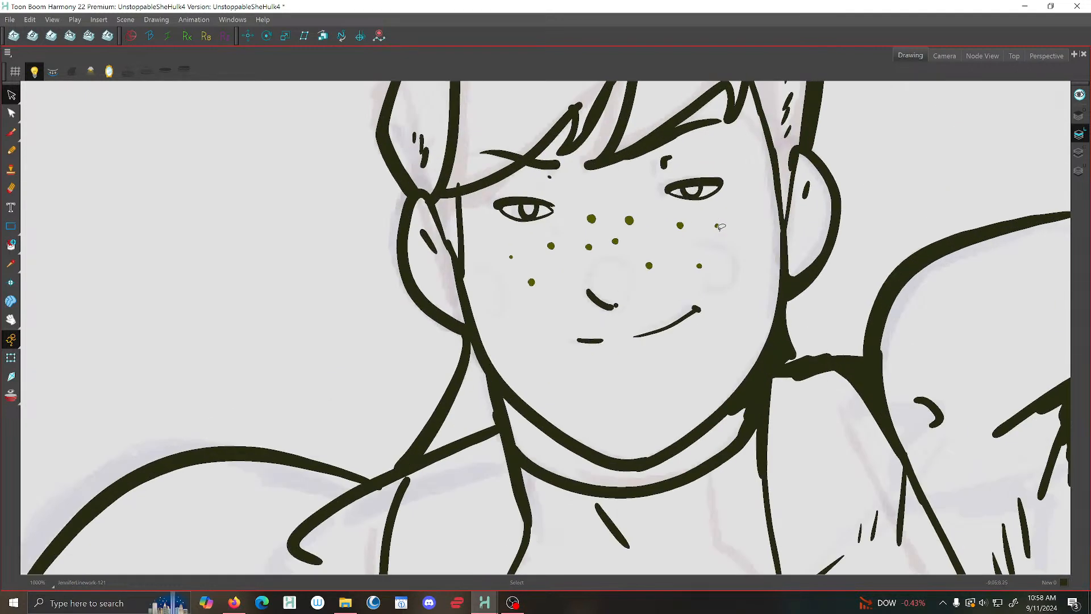
Select the lower eyelid strokes of both eyes together, copy them, and clear the selection
left_click(11, 97)
left_click(91, 108)
left_click(517, 221)
right_click(517, 219)
left_click(554, 253)
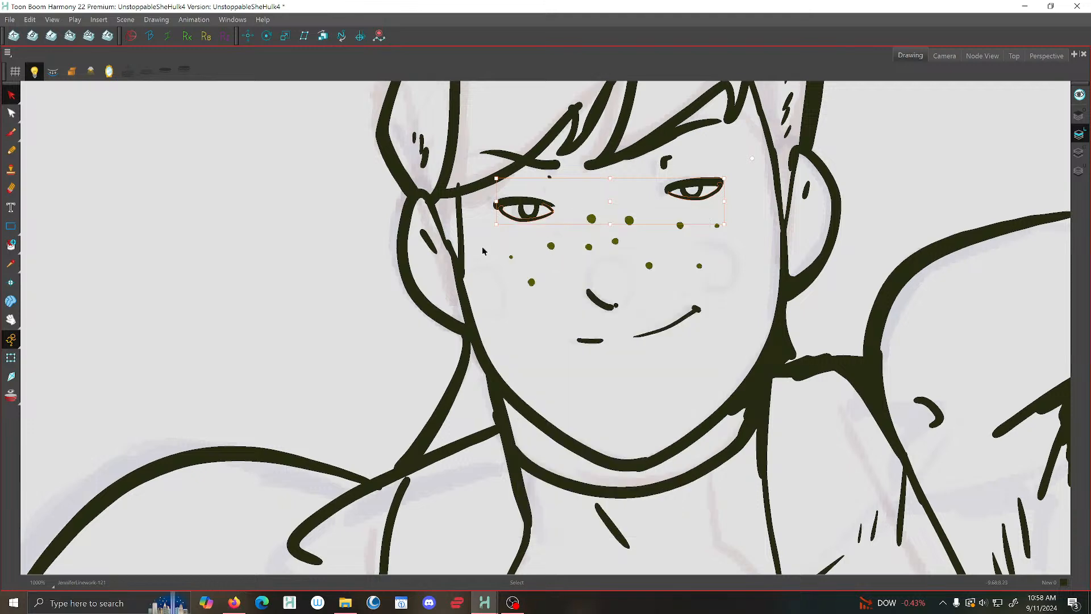
left_click(728, 255)
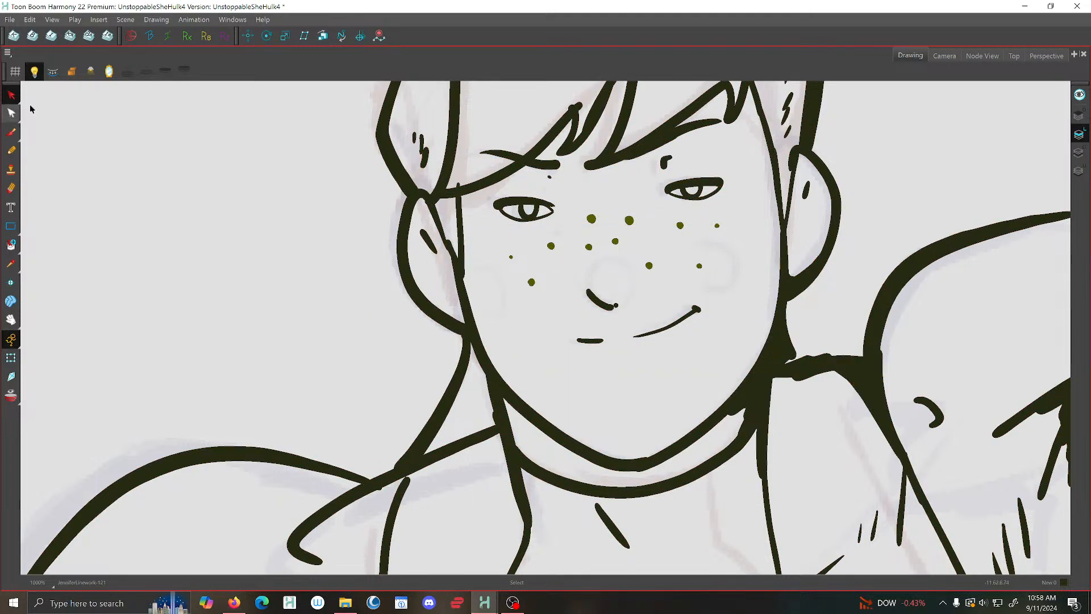
Copy the lower eyelid strokes of both eyes on drawing 121
left_click(511, 222)
right_click(513, 219)
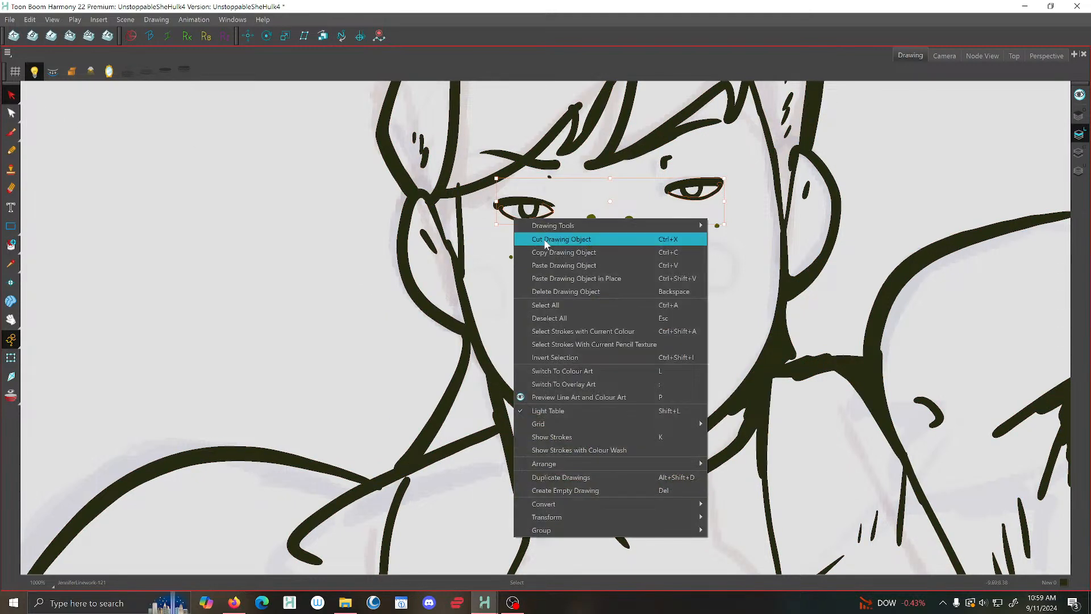
left_click(548, 251)
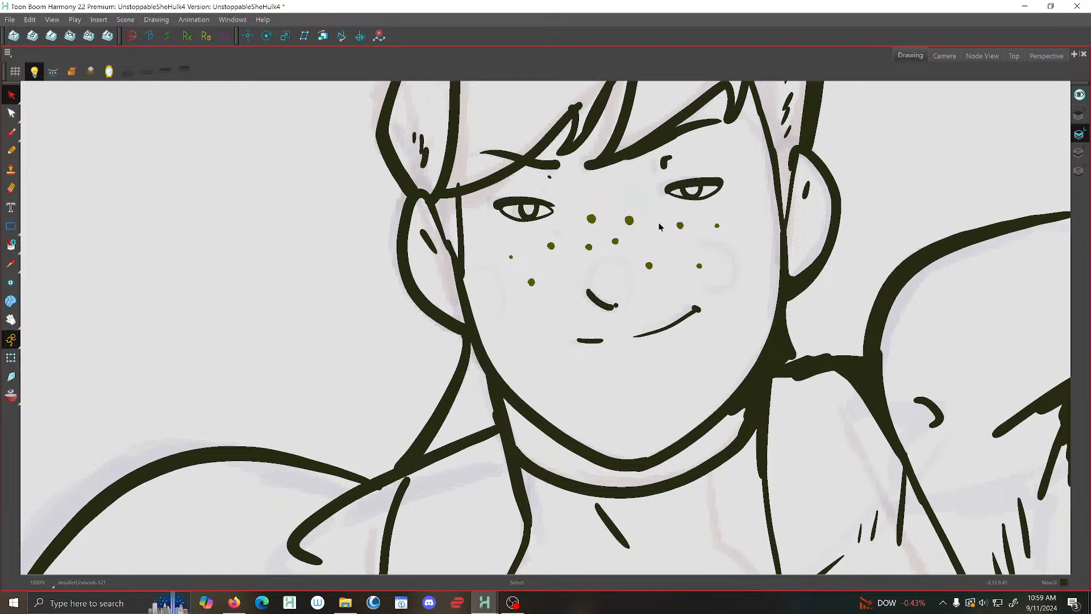
scroll(659, 226, "down", 3)
scroll(682, 221, "up", 5)
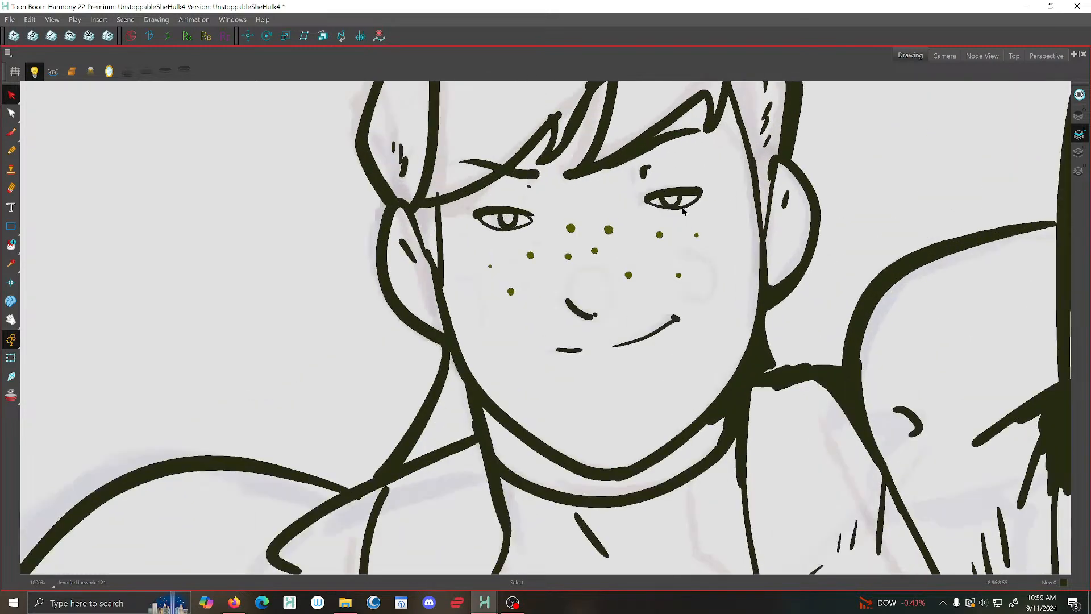
Adjust the right eye's lower eyelid slightly so that its ends meet the corners of the upper lid
left_click(11, 94)
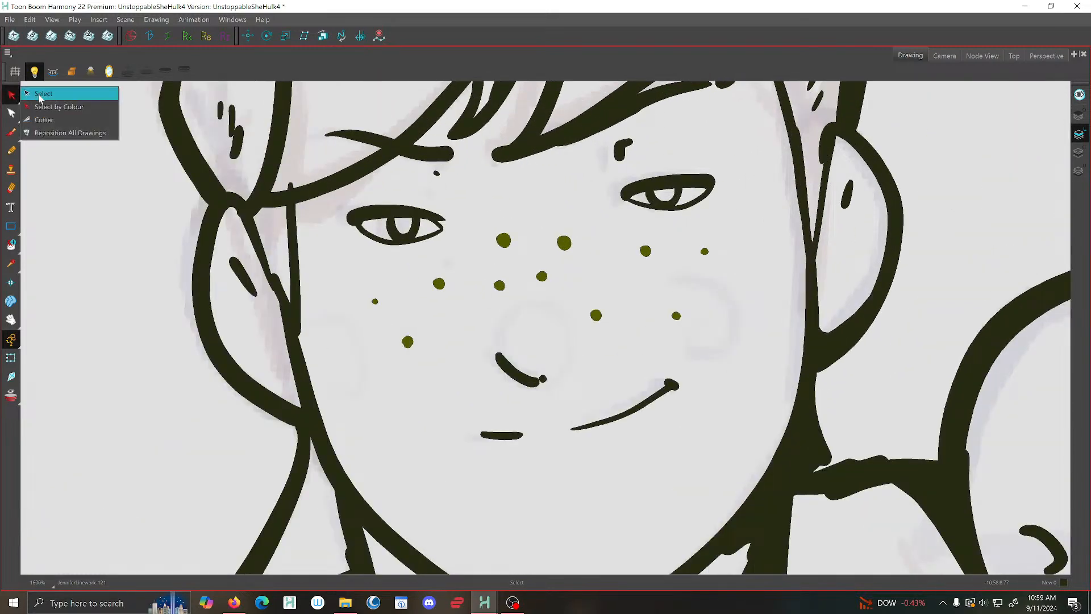
left_click(39, 97)
left_click(701, 198)
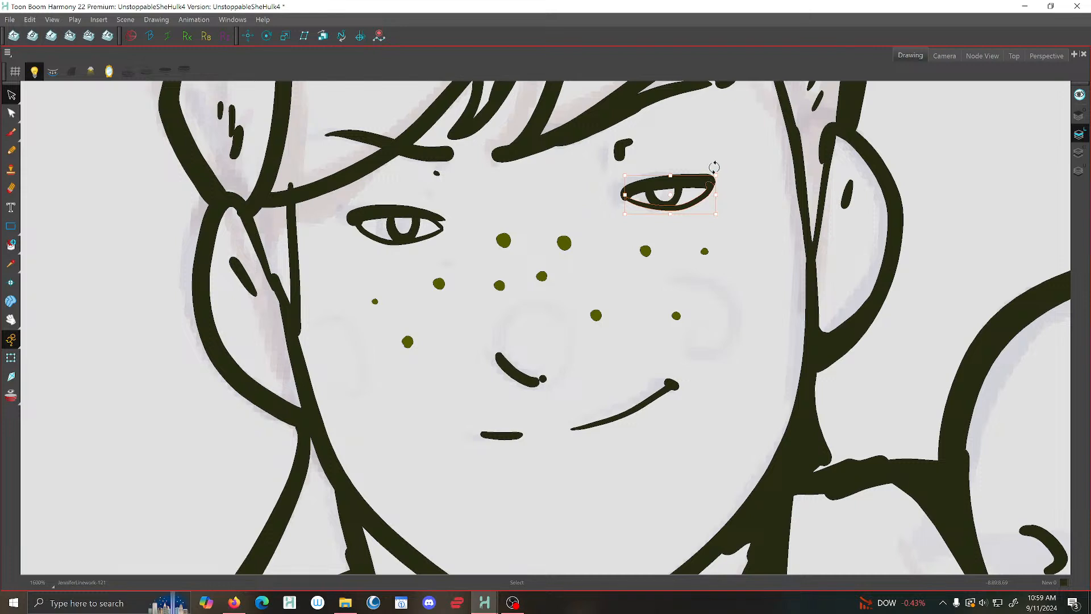
key("Delete")
left_click(705, 194)
left_click_drag(705, 193, 704, 195)
key("Escape")
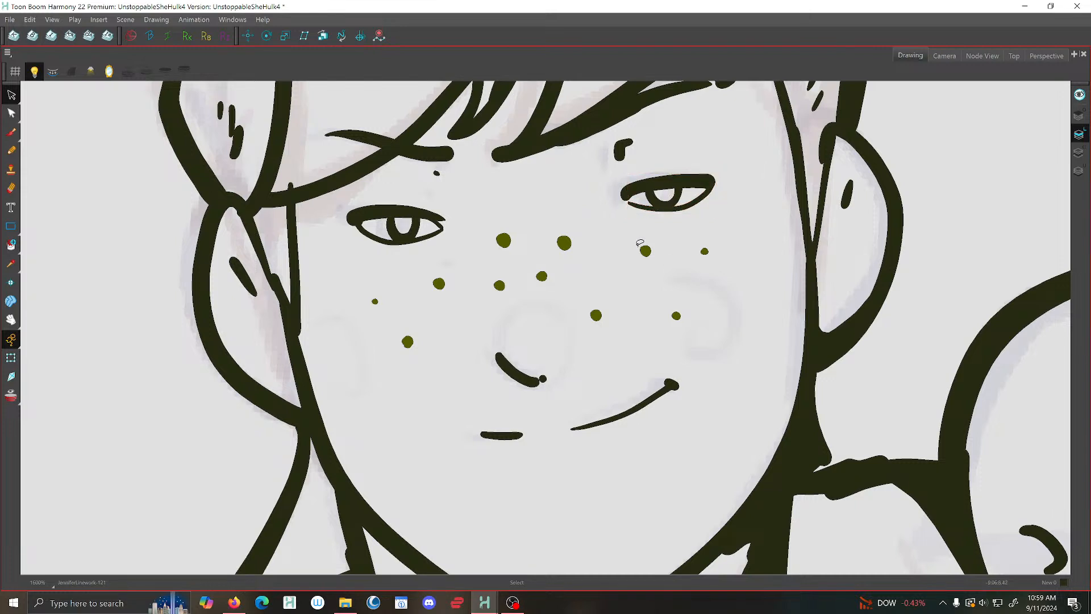
key("alt+b")
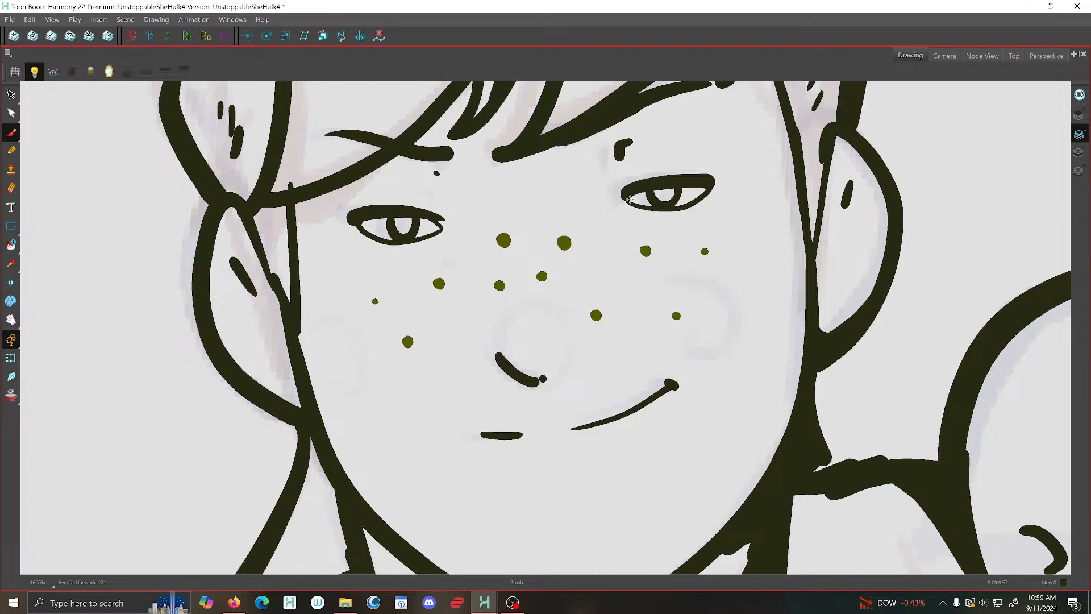
Nudge both lower eyelid strokes together, copy the corrected pair, and clear the selection
left_click(12, 95)
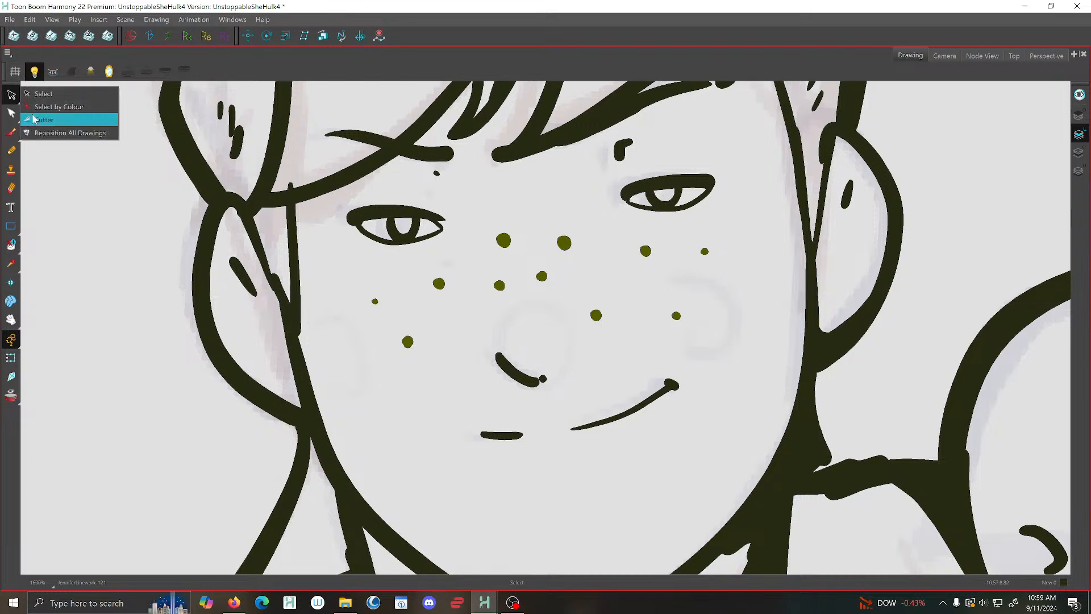
left_click(432, 234)
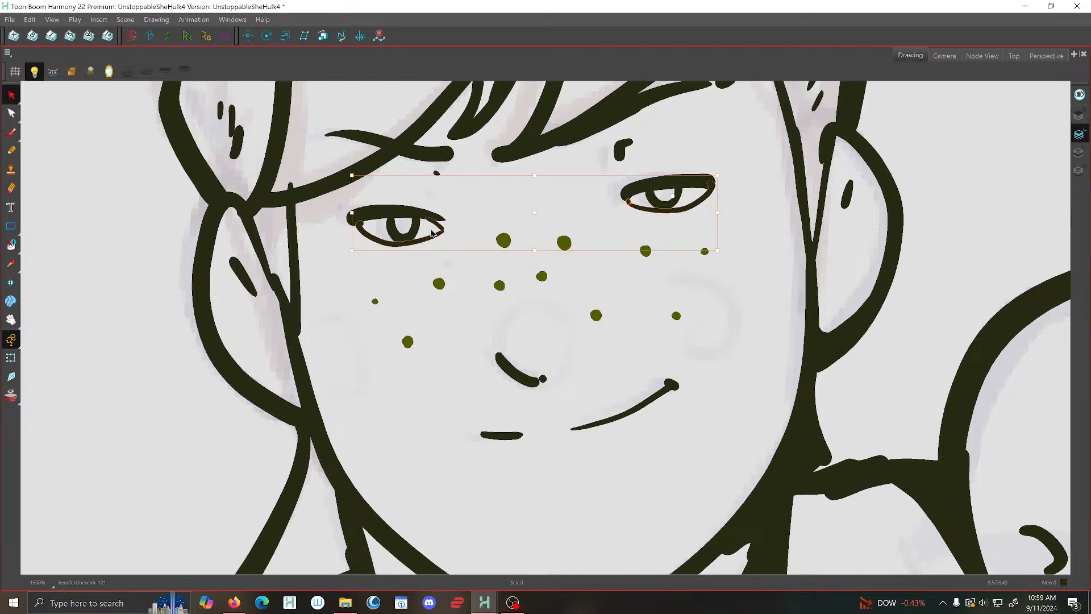
left_click_drag(431, 229, 430, 228)
right_click(432, 233)
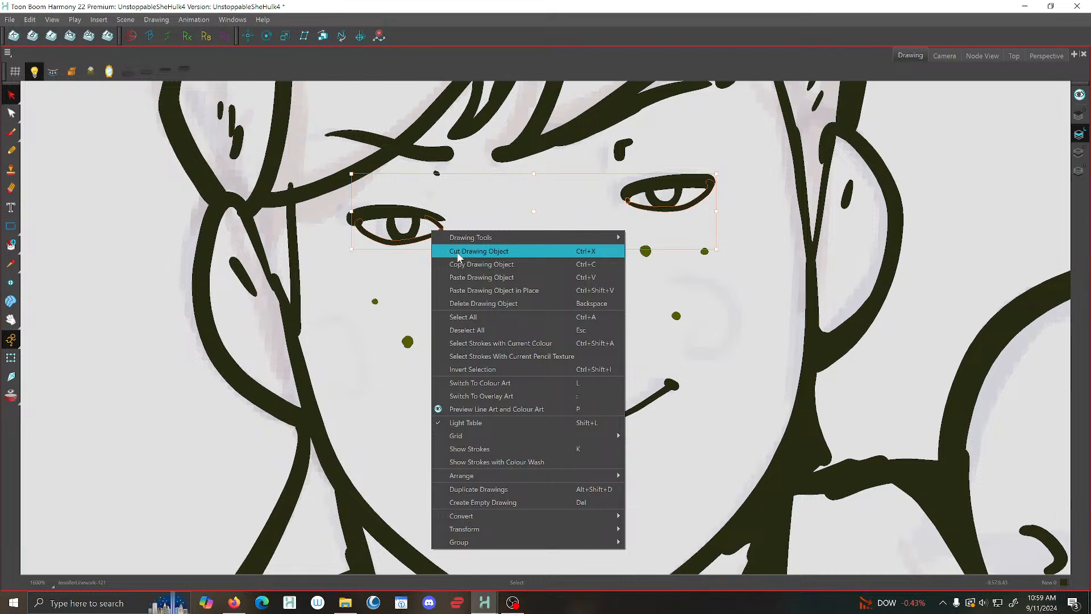
left_click(460, 268)
left_click(555, 304)
Paste the lower eyelids in place on drawing 122 and fit them under the upper lids of both eyes
key("period")
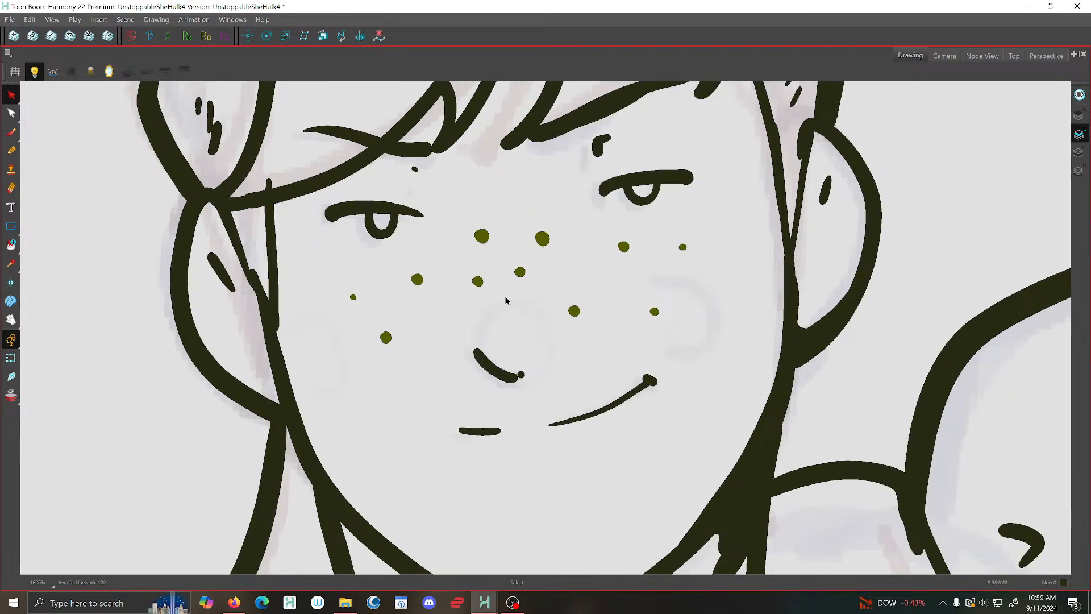
right_click(430, 258)
left_click(499, 316)
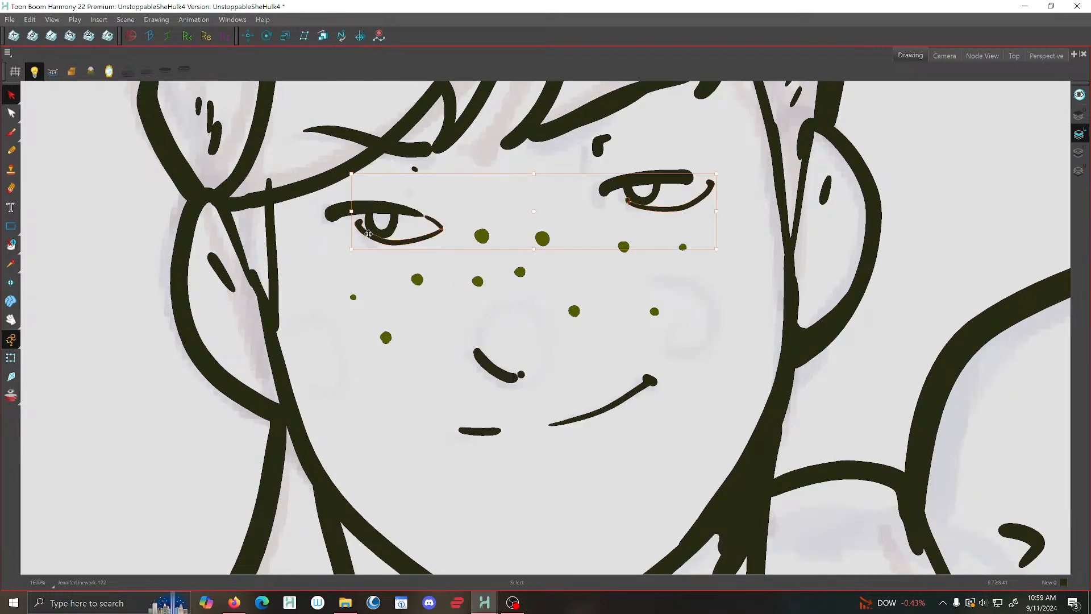
left_click_drag(353, 234, 349, 233)
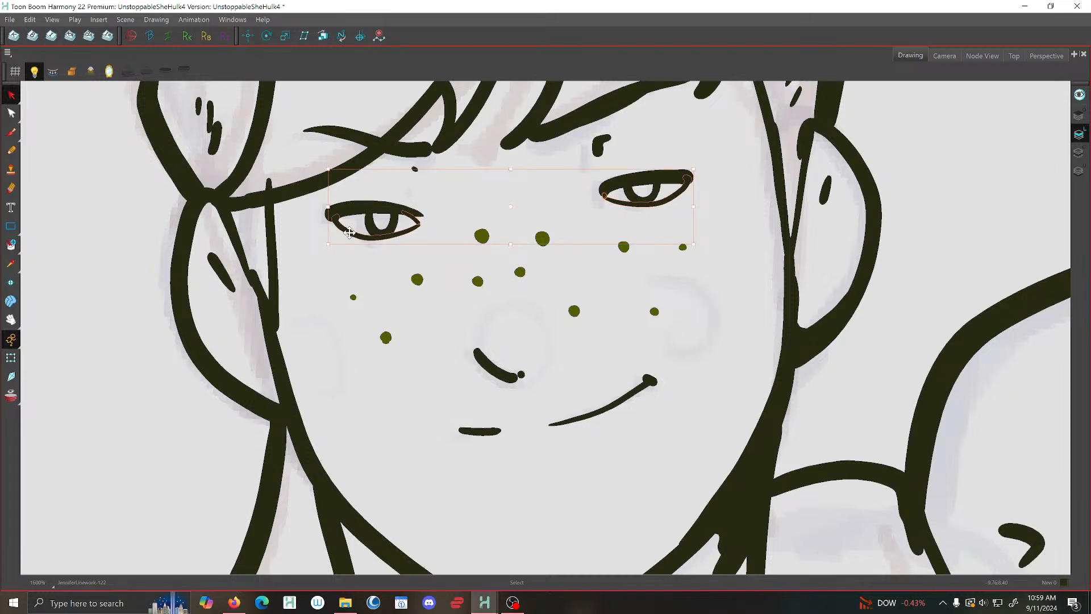
left_click_drag(320, 170, 321, 172)
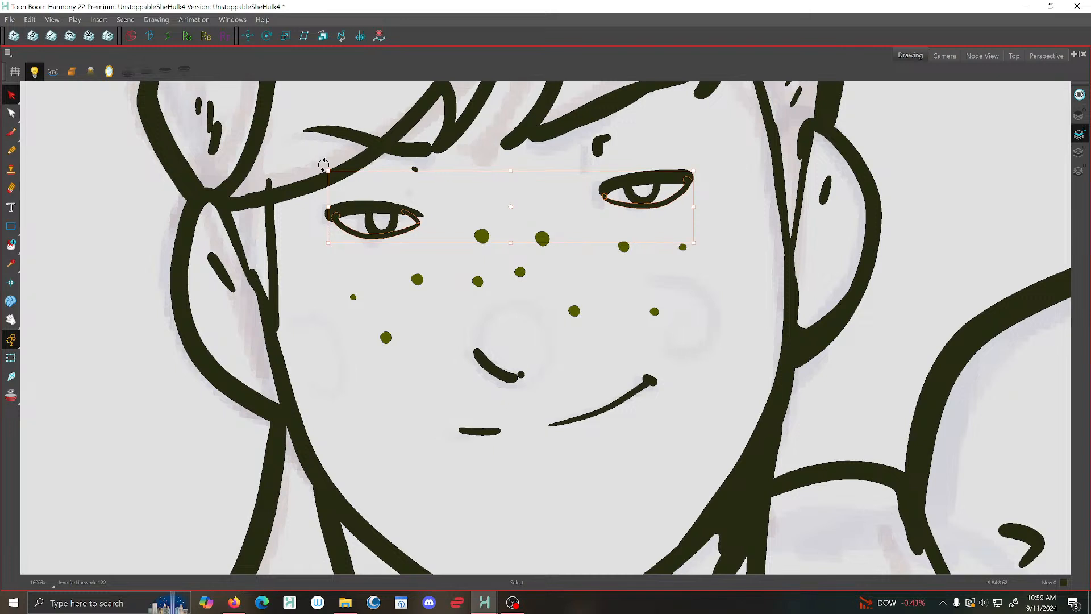
Copy the fitted lower eyelids, paste them in place on the following drawing, and nudge them onto the eyes
right_click(349, 225)
left_click(373, 264)
key(".")
right_click(336, 263)
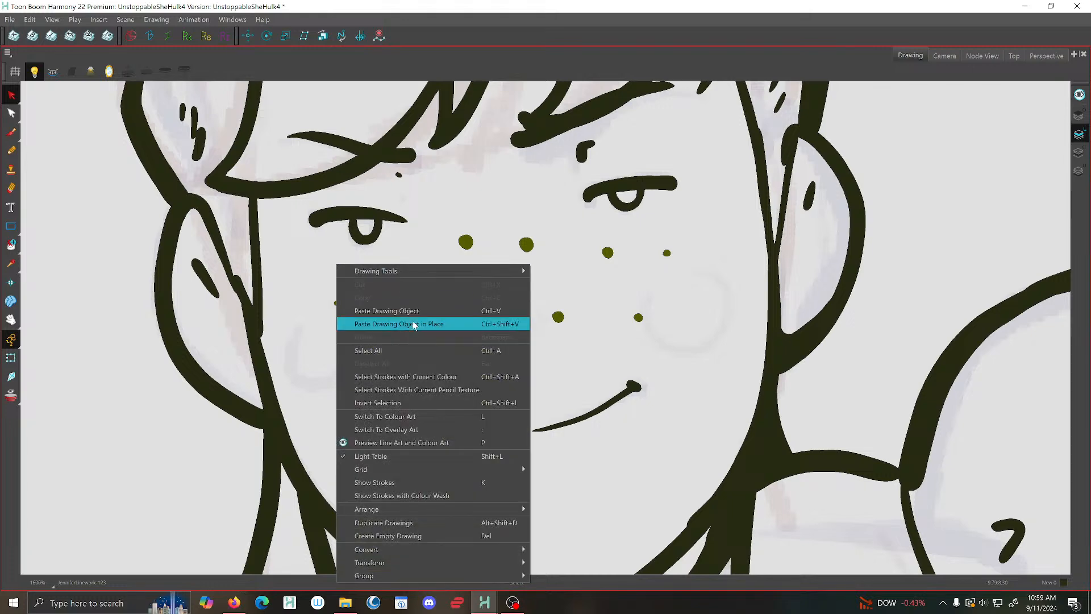
left_click(415, 324)
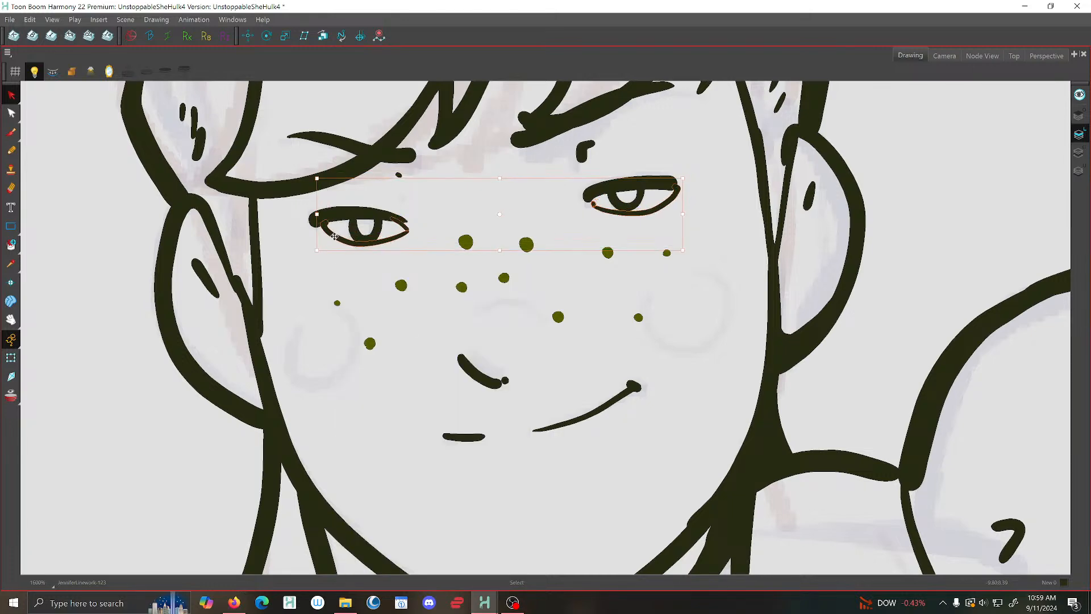
left_click_drag(334, 236, 332, 235)
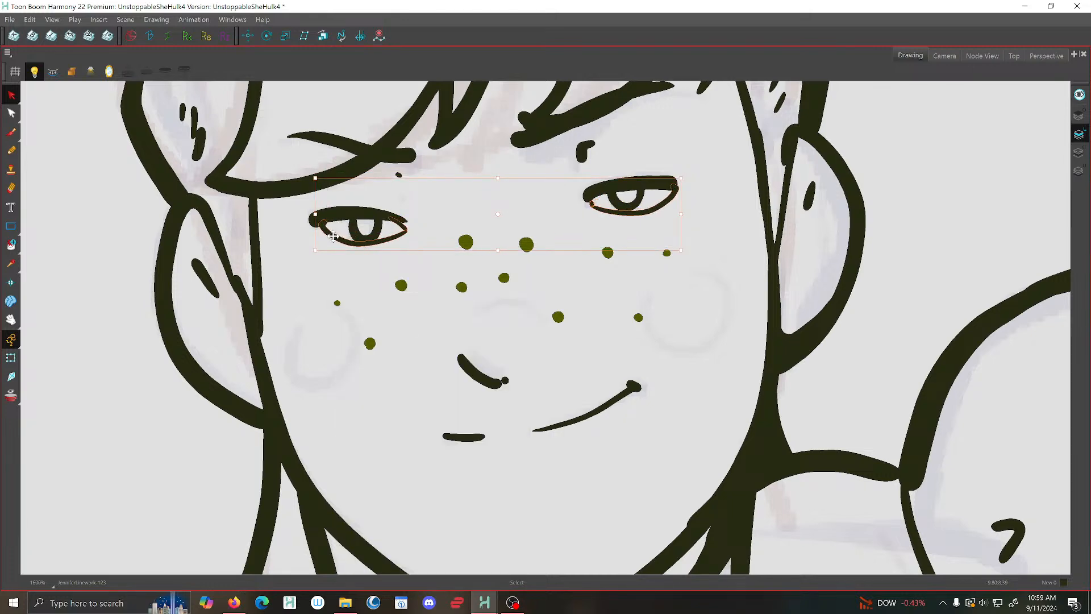
key("Escape")
Save the scene with the new lower eyelids
scroll(377, 248, "down", 3)
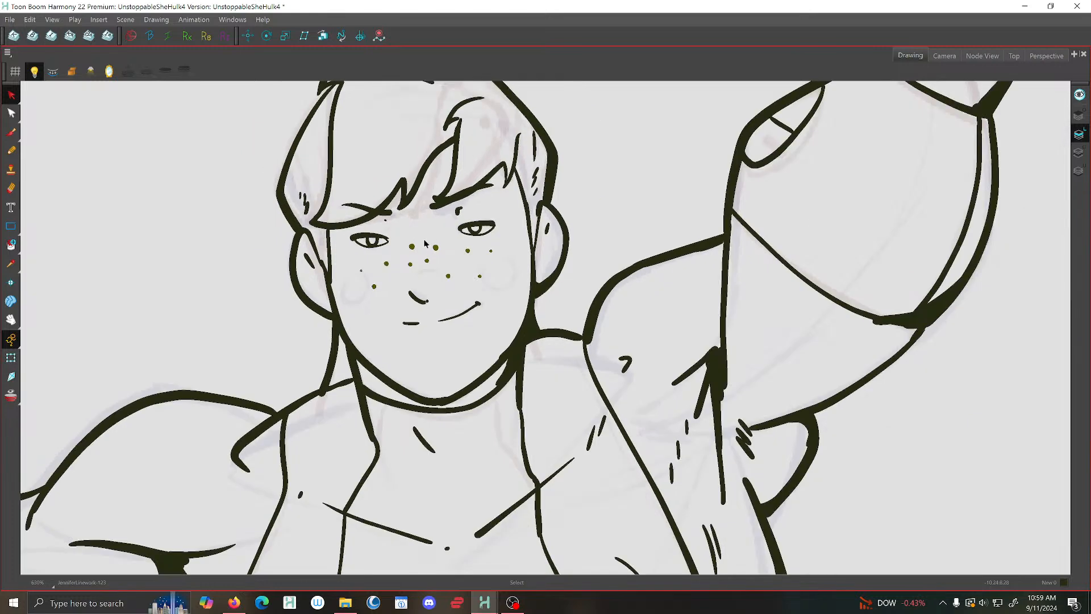
scroll(424, 243, "up", 2)
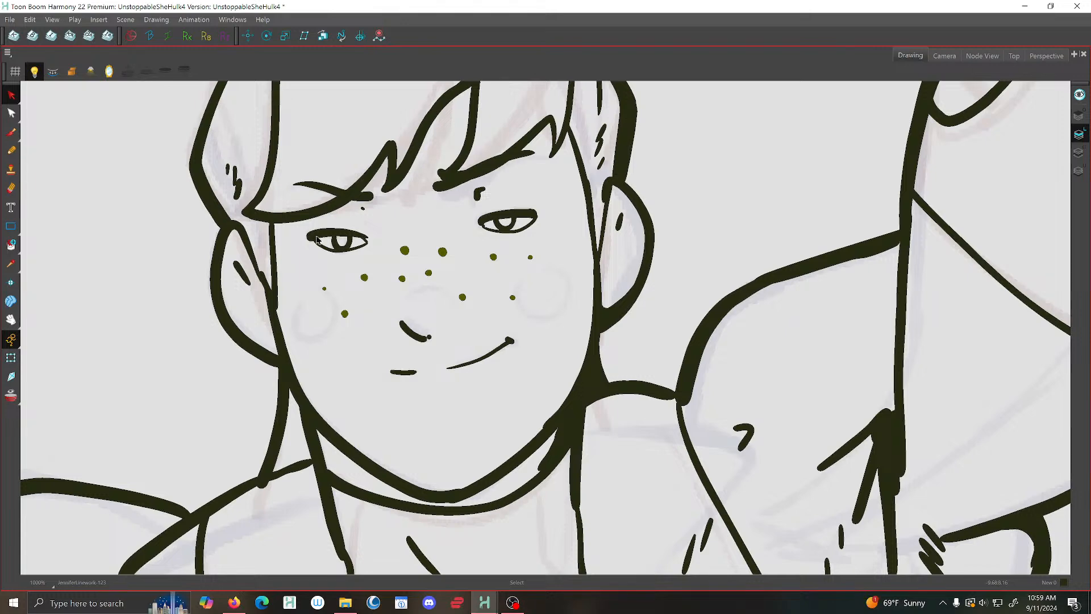
key("comma")
left_click(10, 19)
left_click(16, 84)
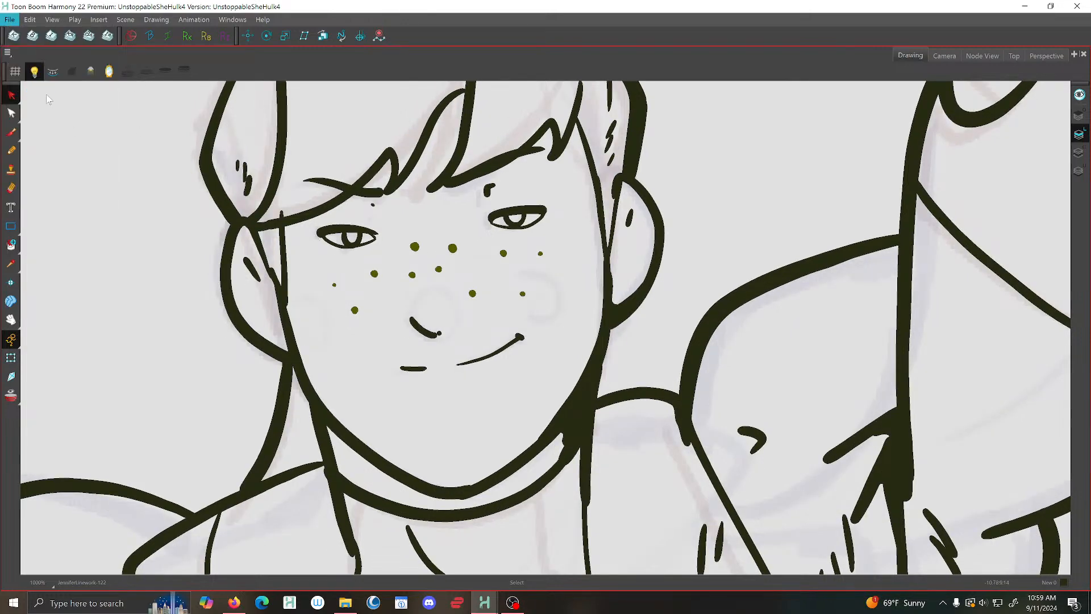
Paste the copied lower eyelids in place on drawing 22 and move them under both upper lids
key("period")
key("period")
key("comma")
key("comma")
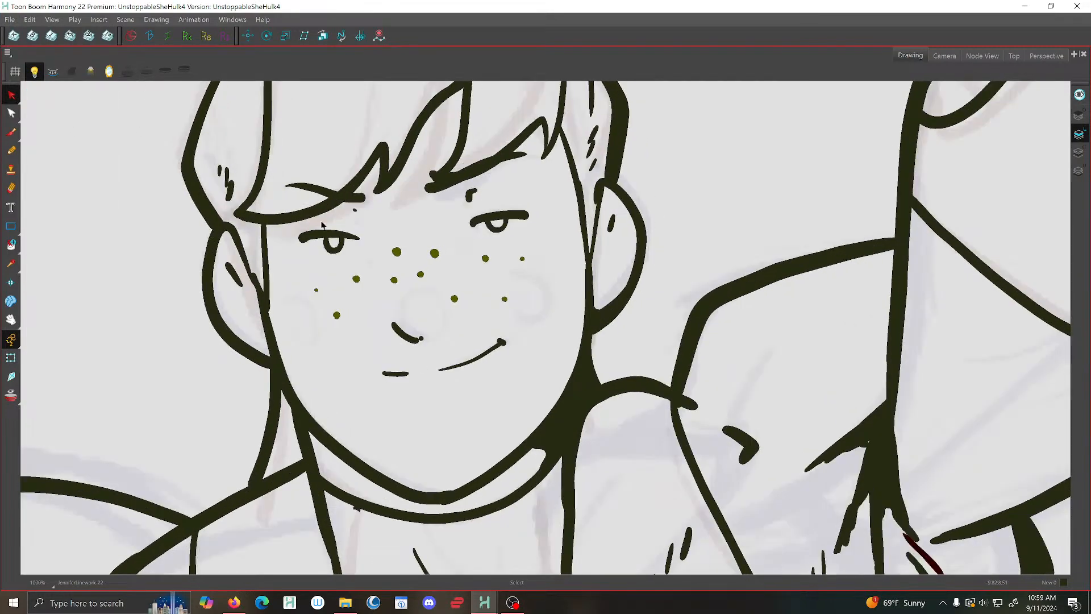
right_click(322, 223)
left_click(330, 245)
left_click_drag(330, 242, 315, 249)
key("ctrl+a")
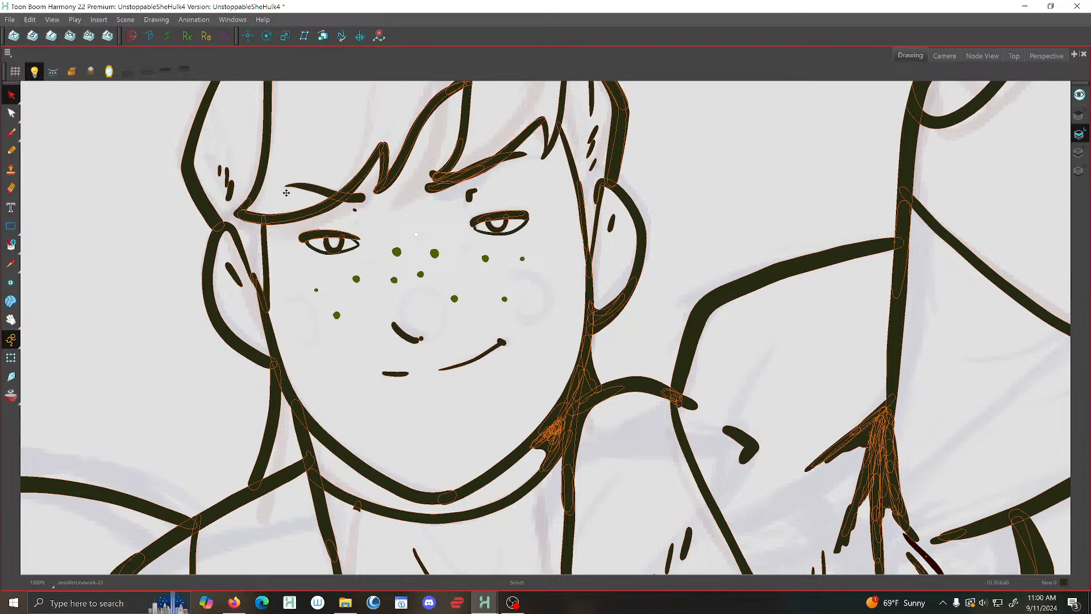
left_click(149, 167)
Save the scene after completing the eyelids on drawing 22
scroll(278, 145, "down", 5)
scroll(287, 165, "down", 2)
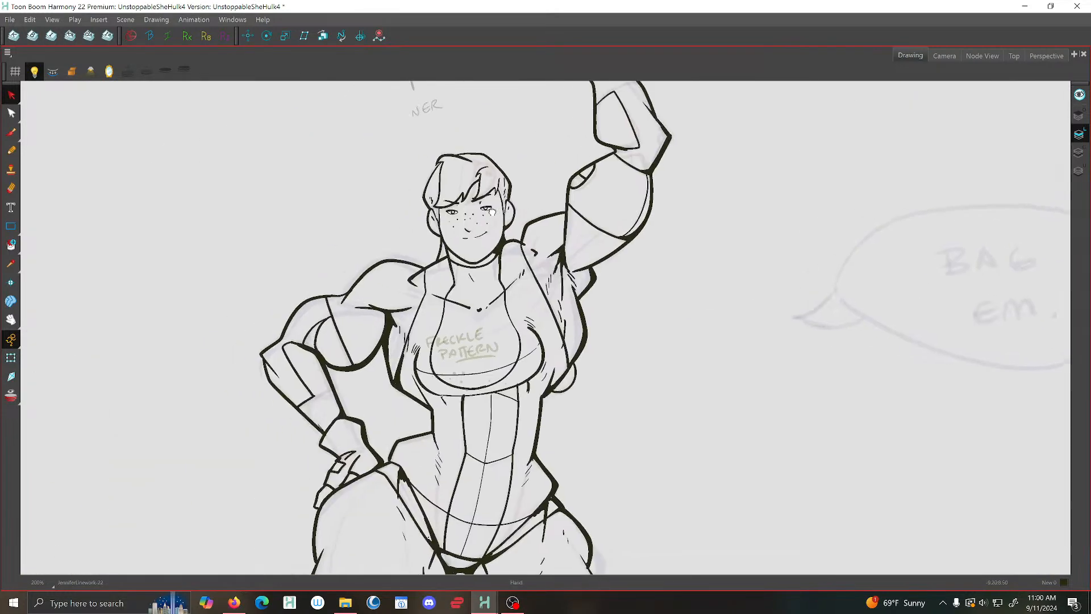
left_click(10, 19)
left_click(24, 91)
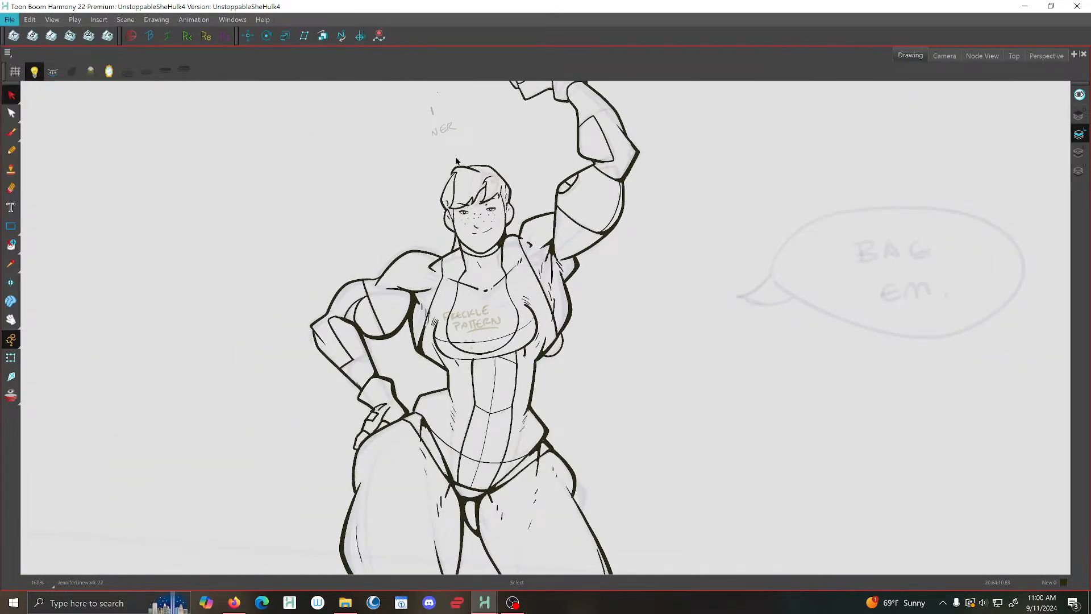
Flip through the linework drawings with the full figure in view to check the character's animation
scroll(520, 213, "down", 1)
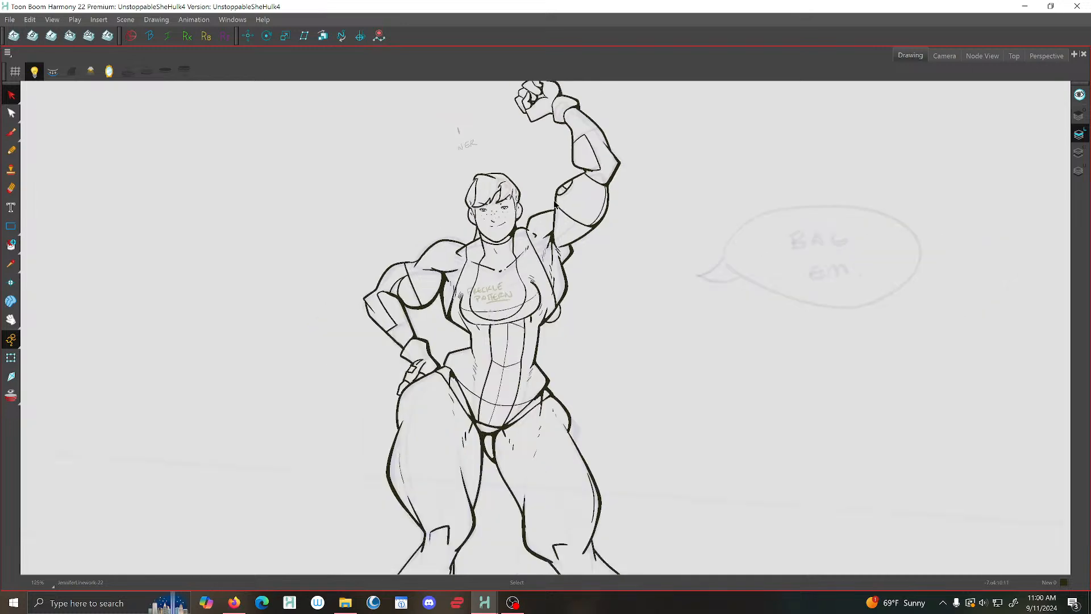
scroll(571, 206, "down", 2)
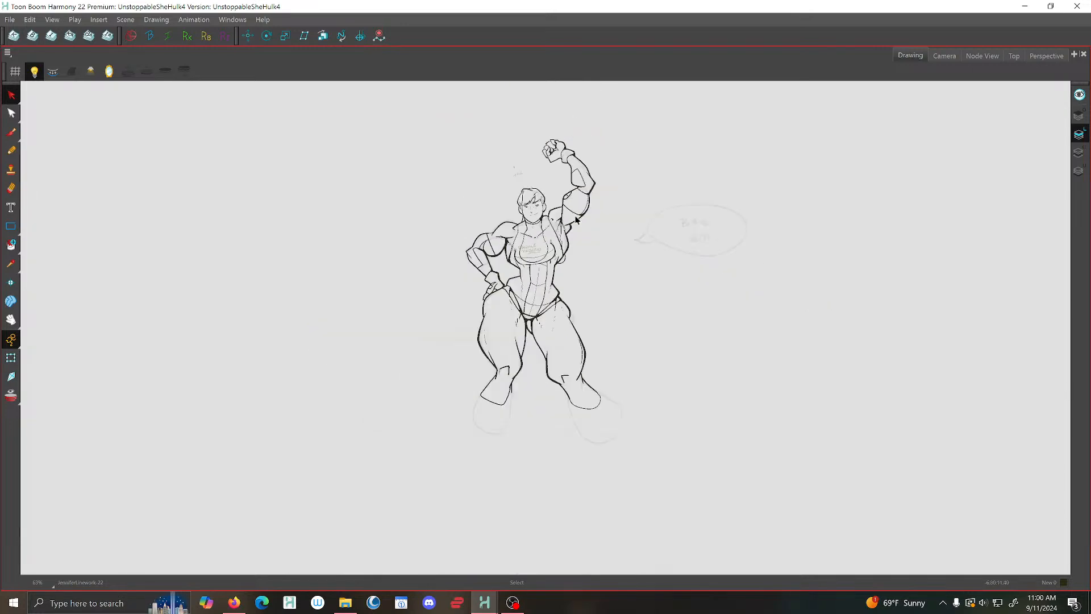
key("period")
key("period")
key("period")
key("period")
key("period")
key("period")
key("period")
key("period")
key("period")
key("period")
key("period")
key("period")
key("period")
key("period")
key("period")
key("period")
key("period")
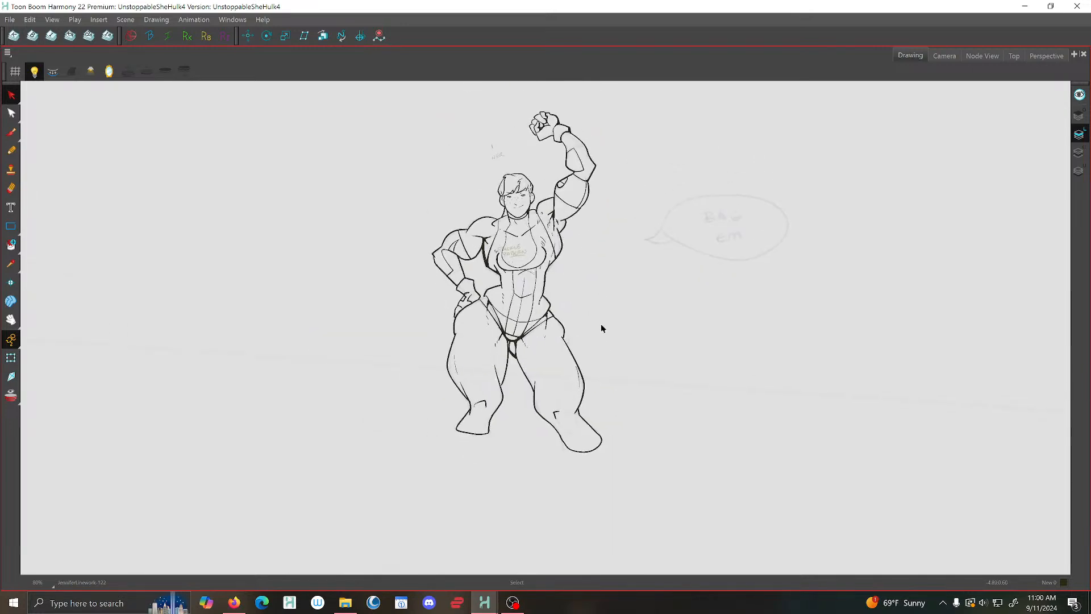
key("comma")
key("comma")
key("comma")
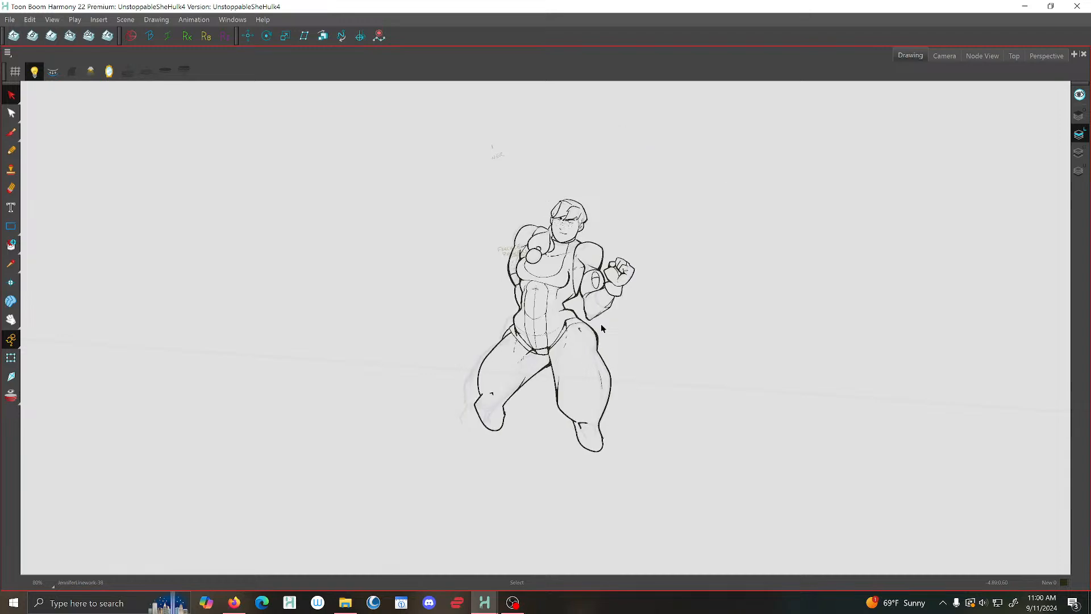
key("period")
key("period")
key("period")
key("period")
key("period")
key("period")
key("period")
key("period")
key("period")
key("period")
key("period")
key("period")
key("period")
key("period")
key("period")
key("period")
key("period")
key("period")
key("period")
key("period")
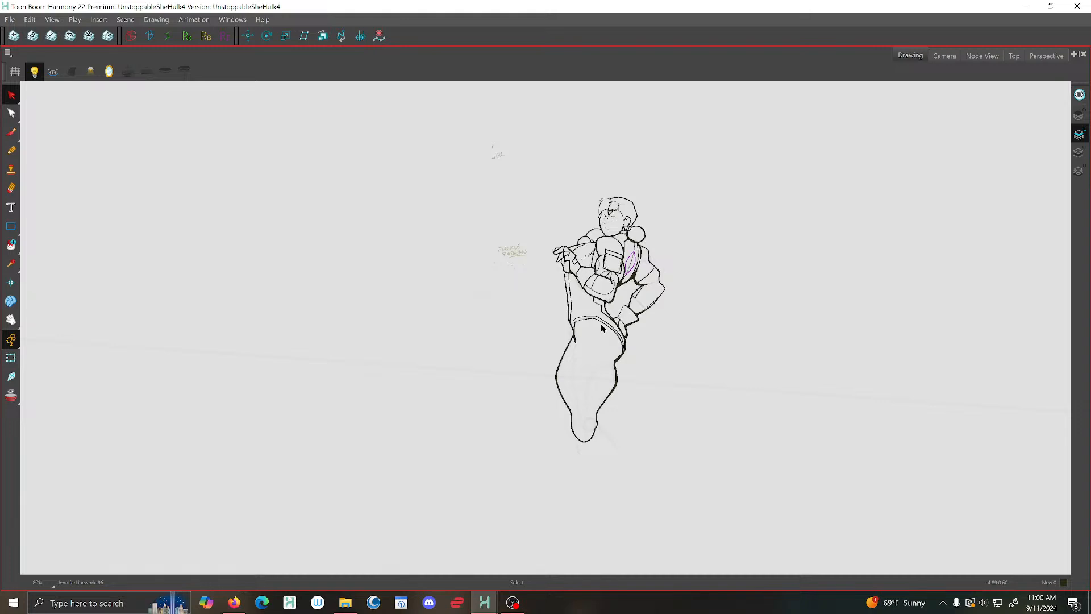
Save the scene and switch the drawing from line art to colour art
left_click(9, 20)
left_click(12, 80)
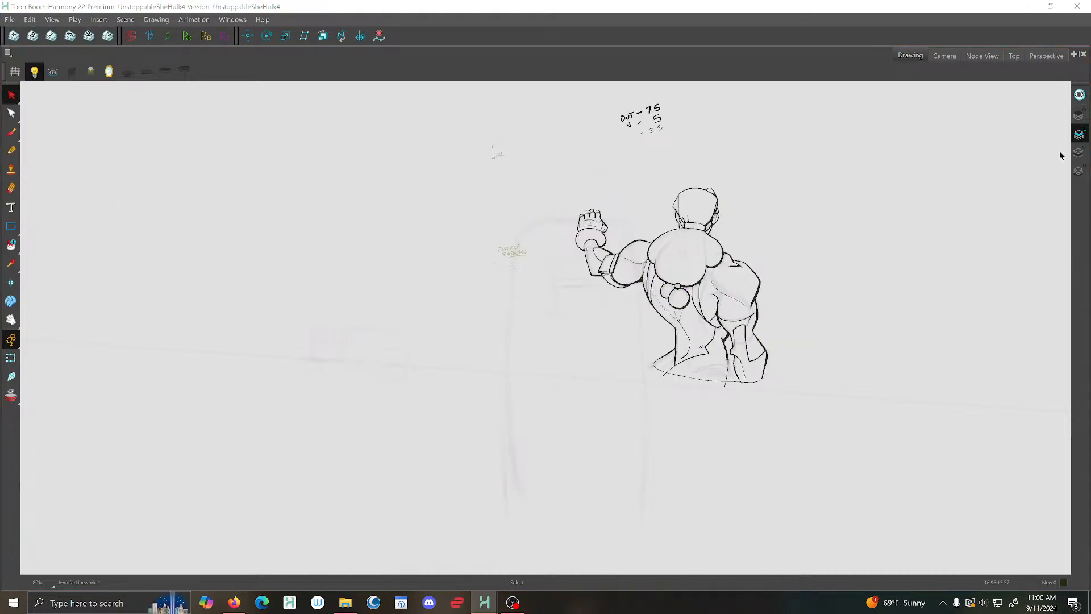
left_click(1080, 152)
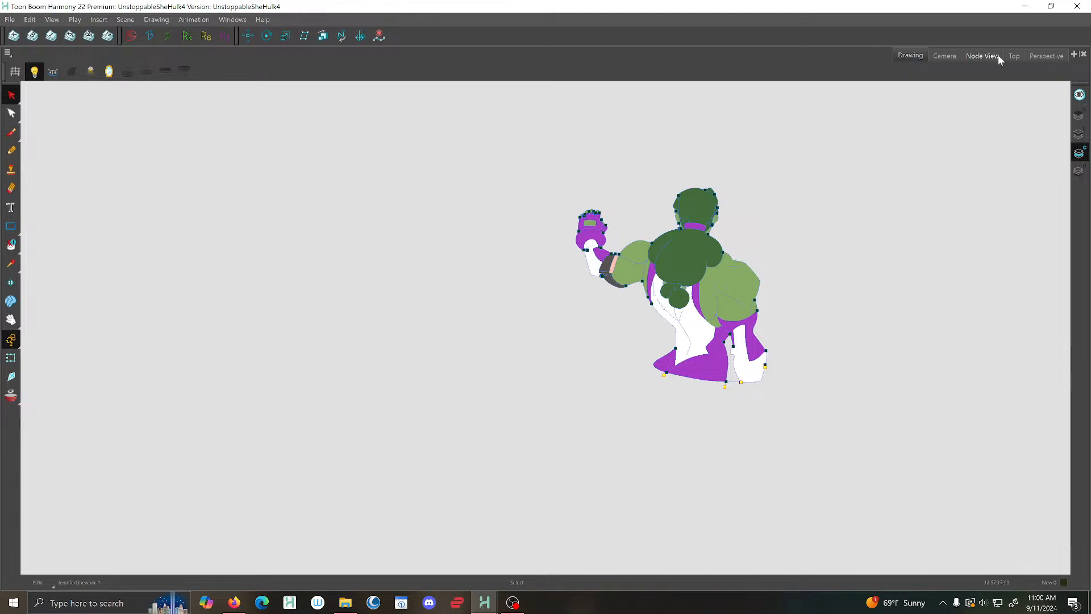
In the Node View, detach the Transparency node from the Jennifer group's connection and reinsert it between Jennifer and the Composite
left_click(982, 55)
left_click(514, 276)
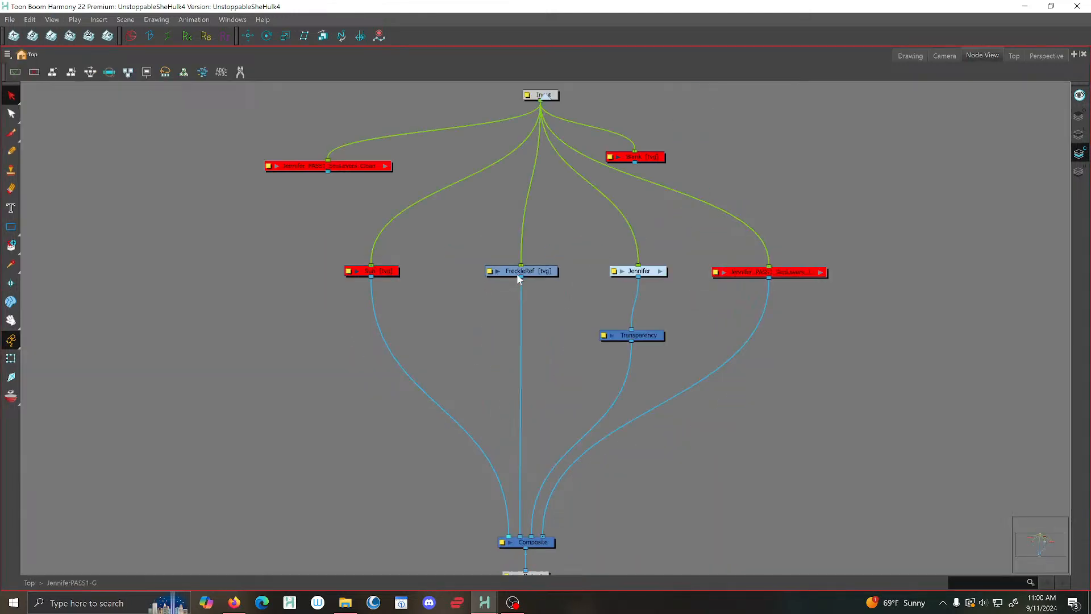
left_click_drag(648, 336, 698, 332)
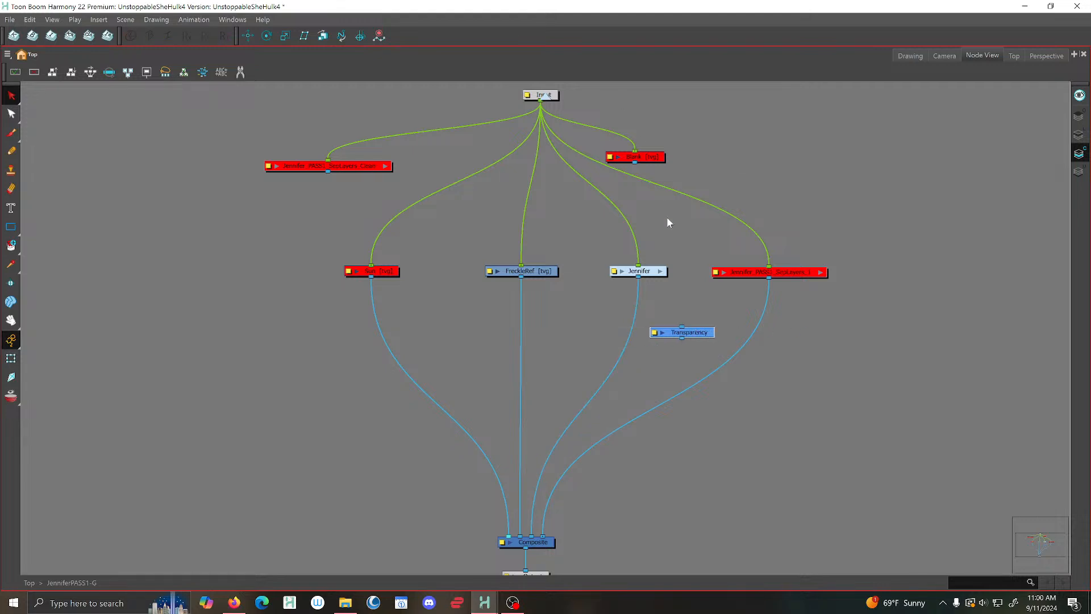
left_click_drag(701, 336, 658, 329)
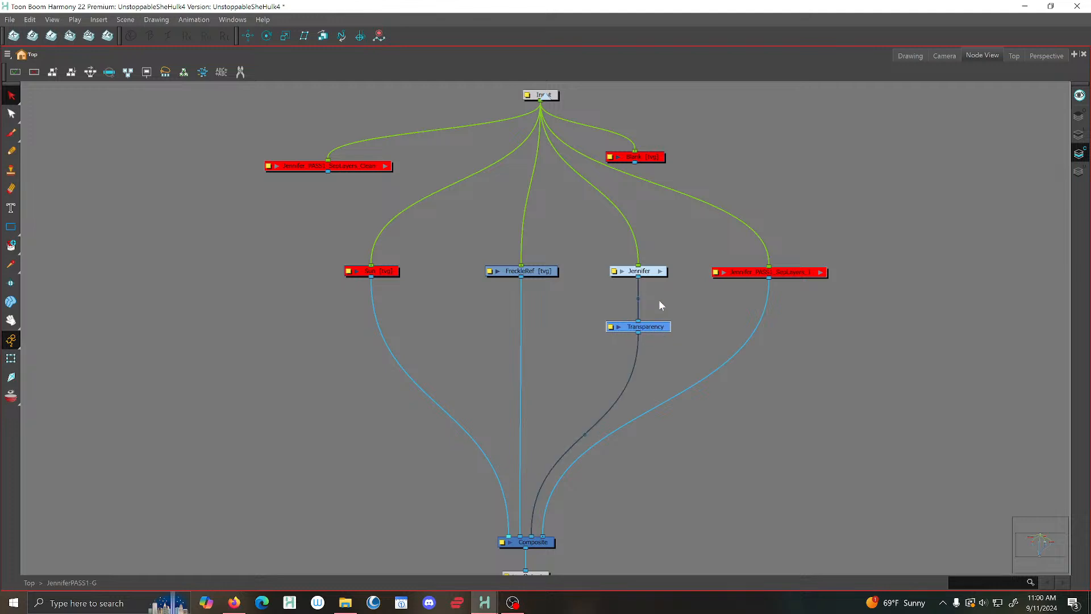
Enter the Jennifer group to display its internal node network
left_click(657, 272)
left_click(660, 272)
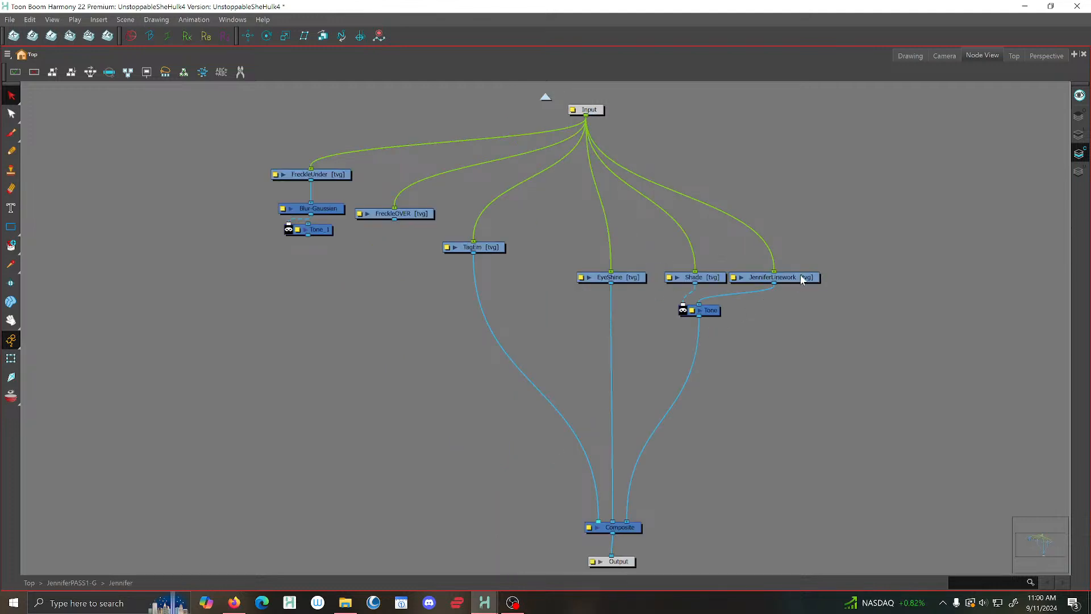
Duplicate the JenniferLinework node, set the copy apart under the name JenniferColorsDoneAlrea, and save the scene
left_click(803, 279)
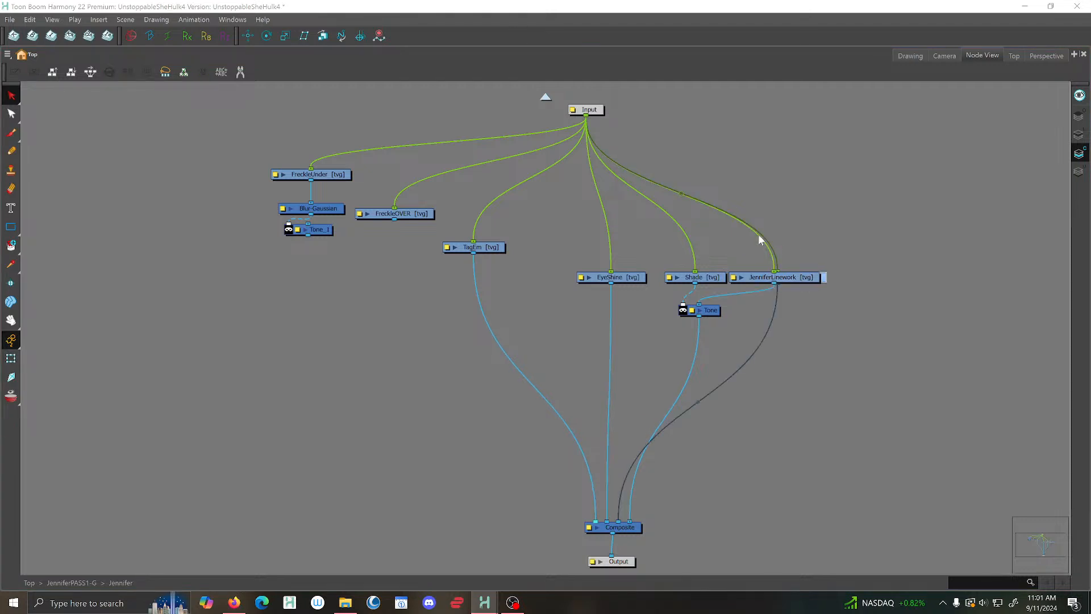
left_click_drag(799, 277, 929, 237)
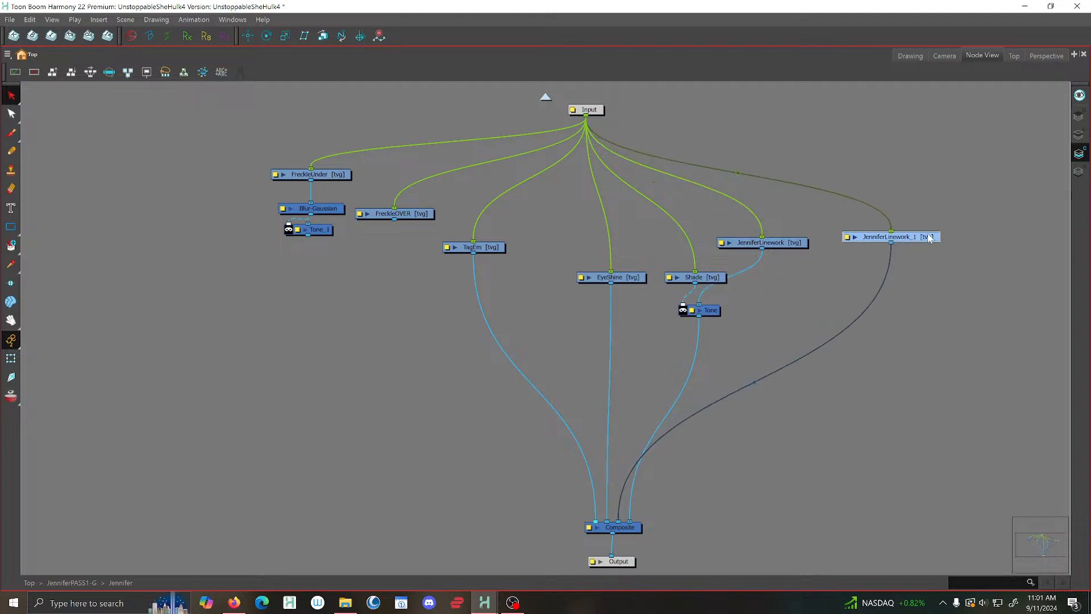
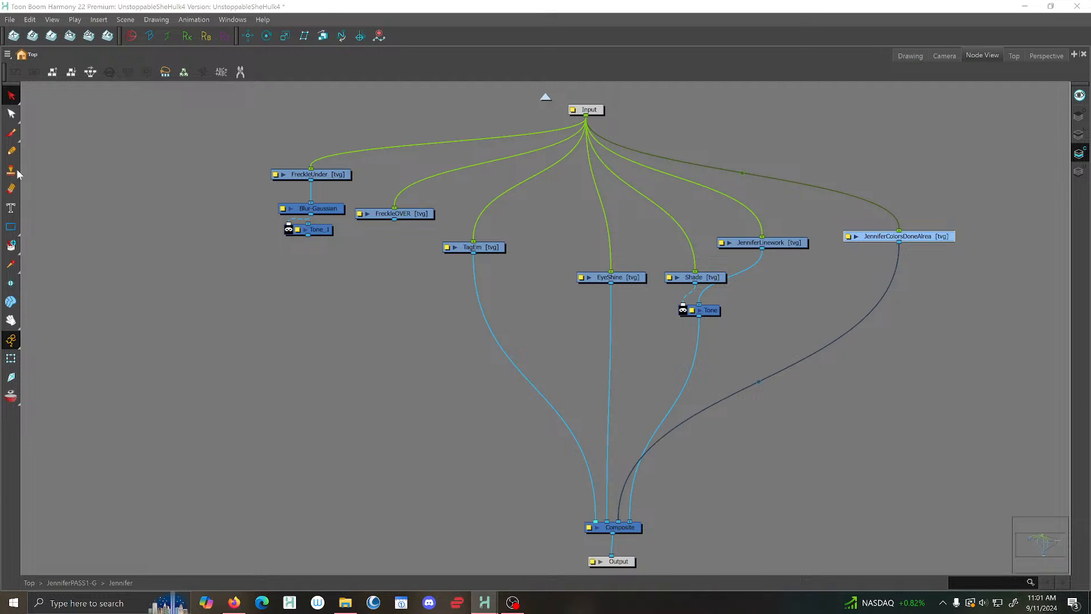
left_click(9, 20)
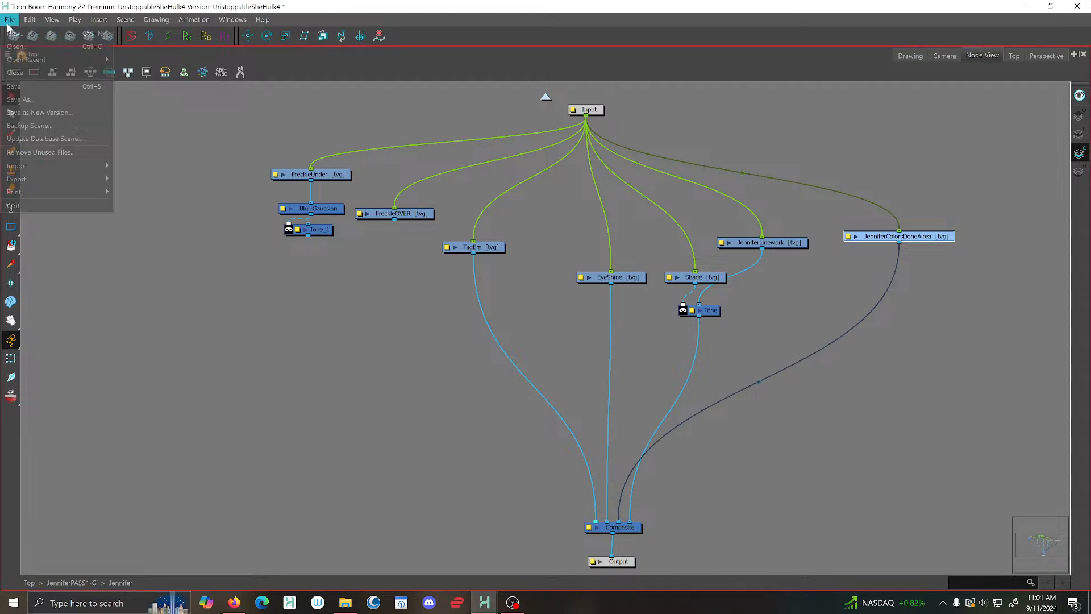
left_click(22, 87)
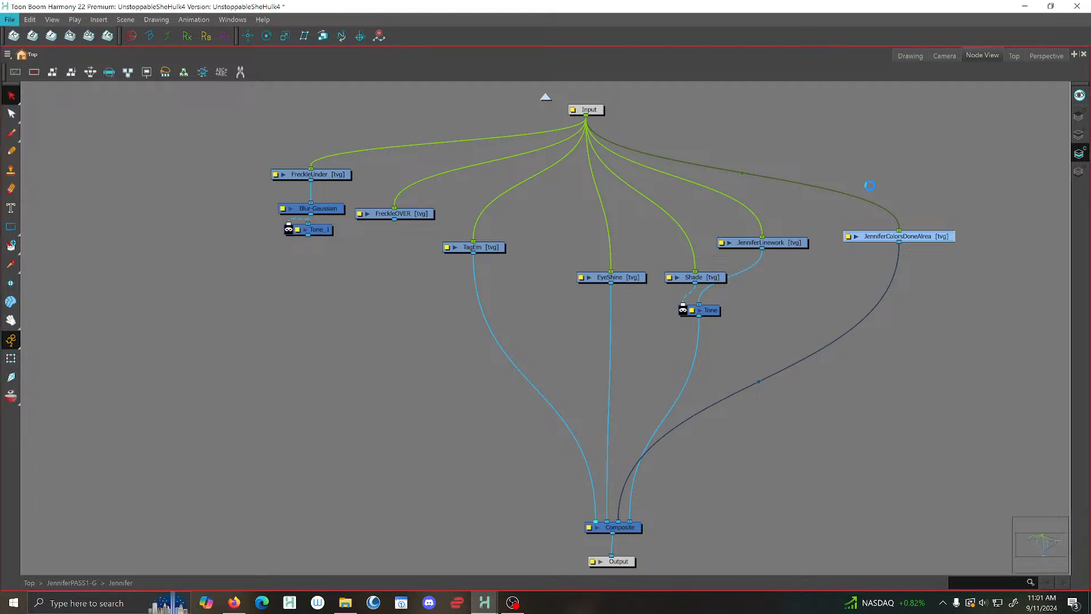
Display the copied layer's line art in the Drawing view and activate Select by Colour with Apply to All Frames
left_click(908, 56)
left_click(1079, 137)
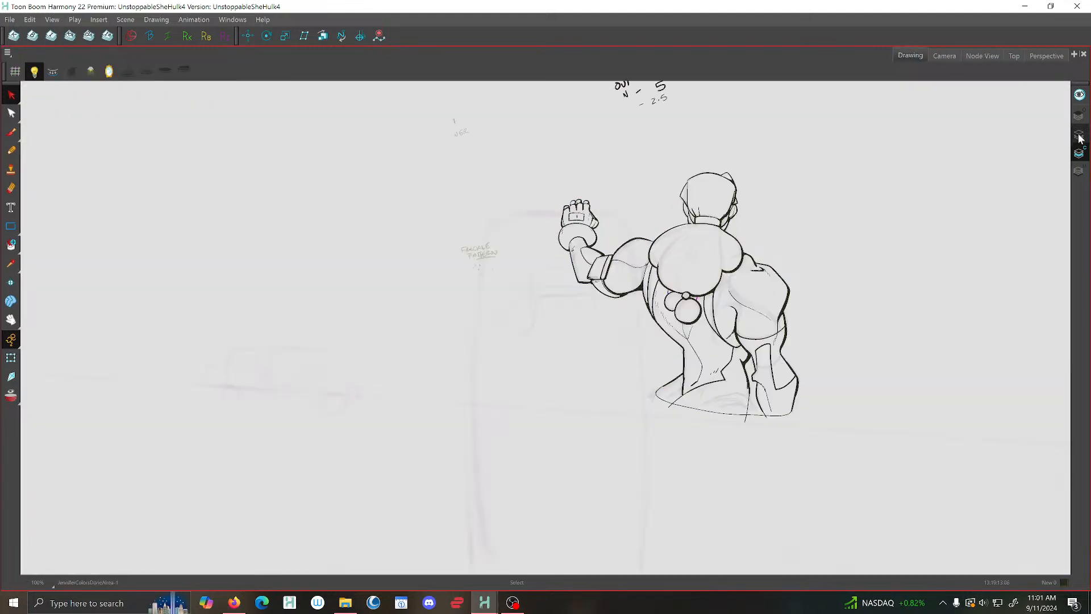
left_click(1079, 136)
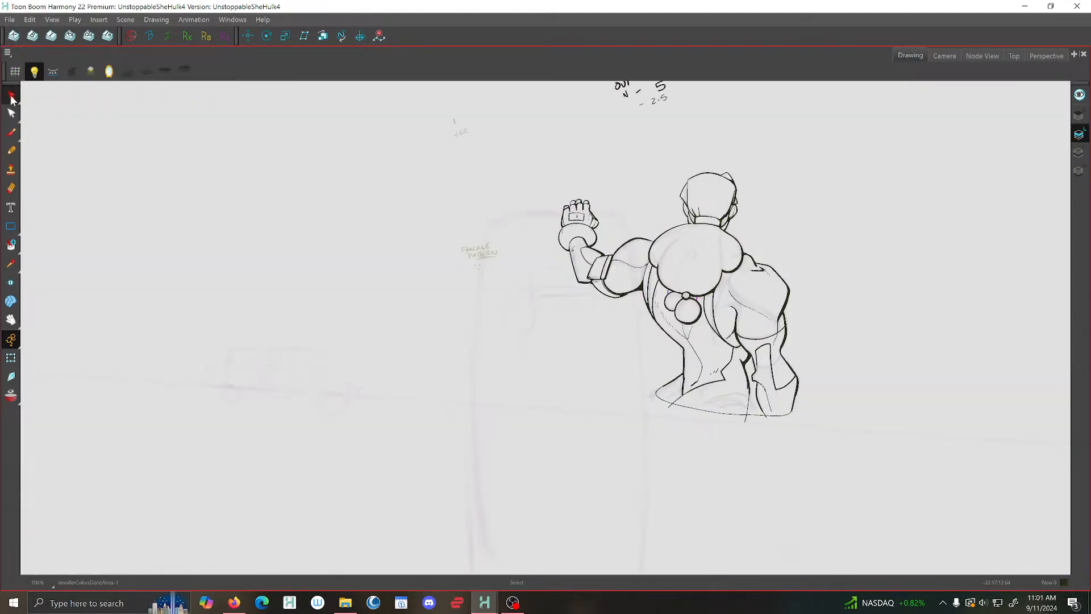
left_click_drag(13, 100, 32, 95)
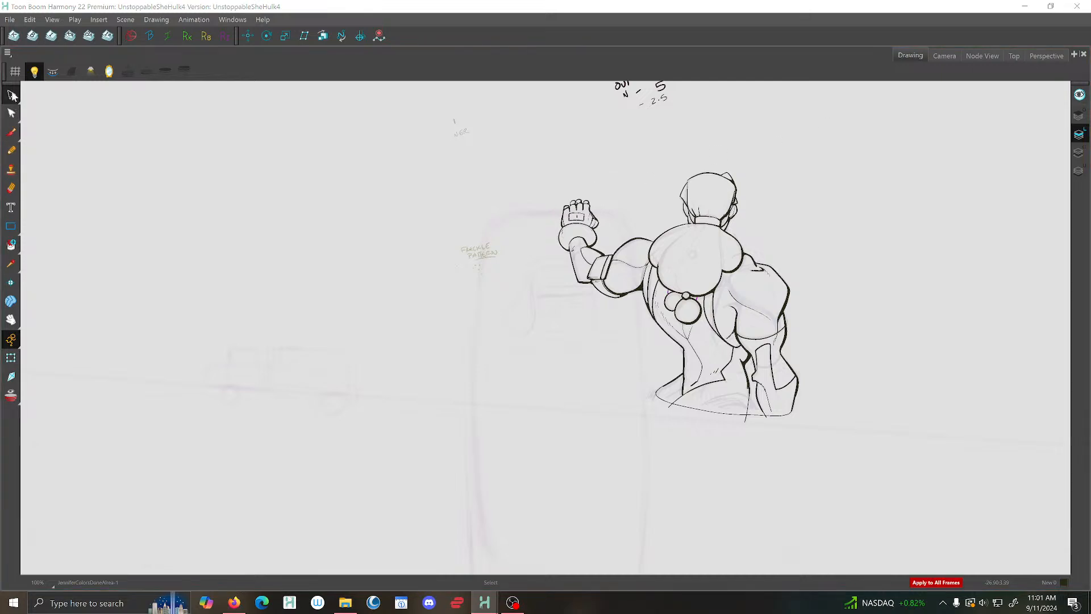
left_click_drag(12, 98, 41, 110)
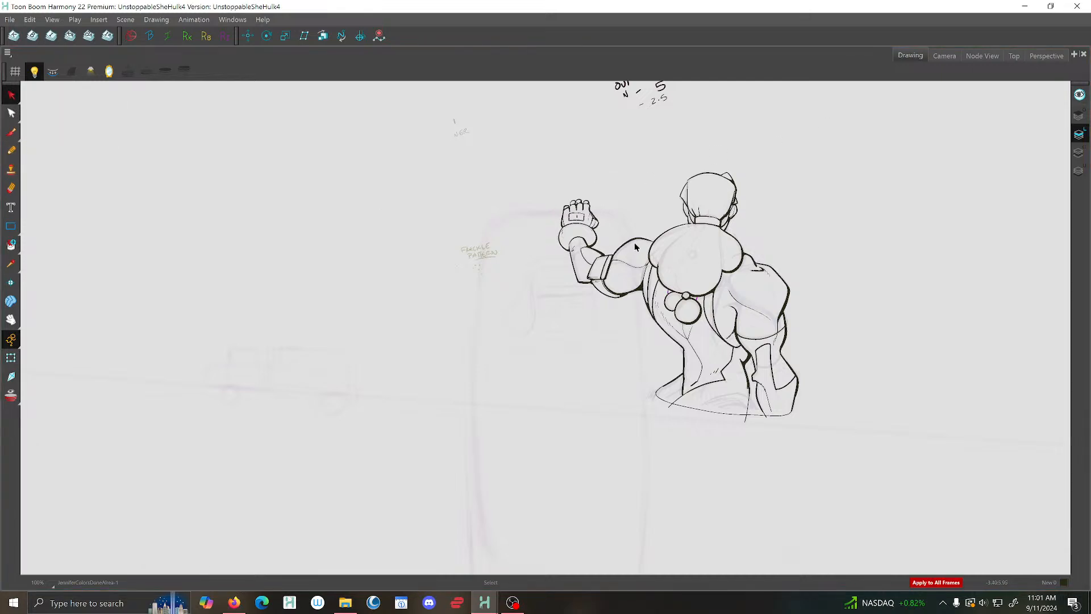
Select the character's black linework by colour across all frames of the copied layer and delete it
scroll(632, 244, "down", 2)
left_click_drag(631, 244, 467, 307)
scroll(467, 307, "up", 1)
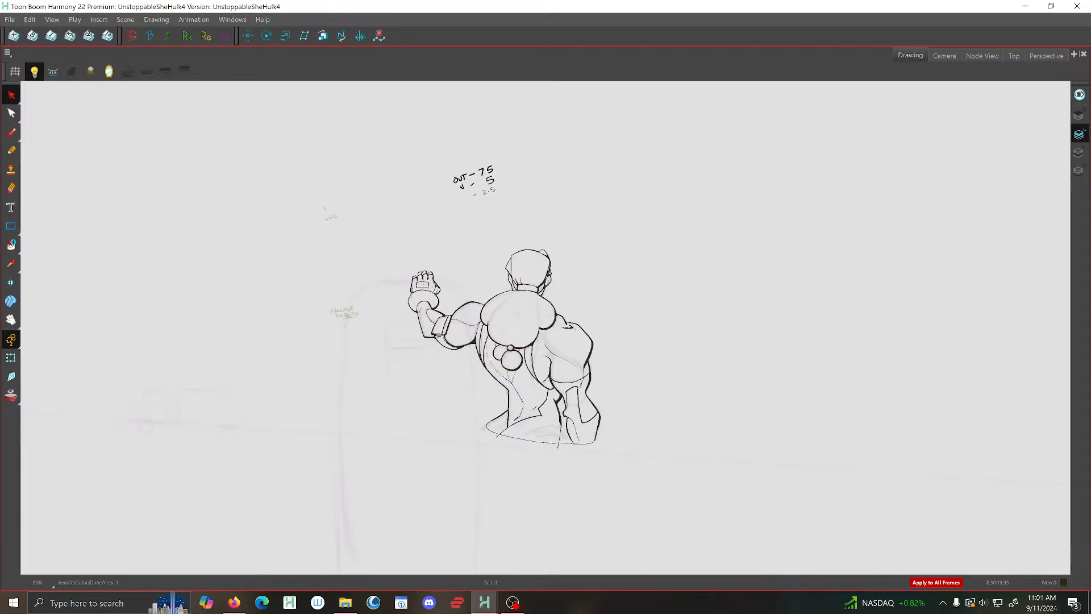
left_click(556, 316)
key("ctrl+a")
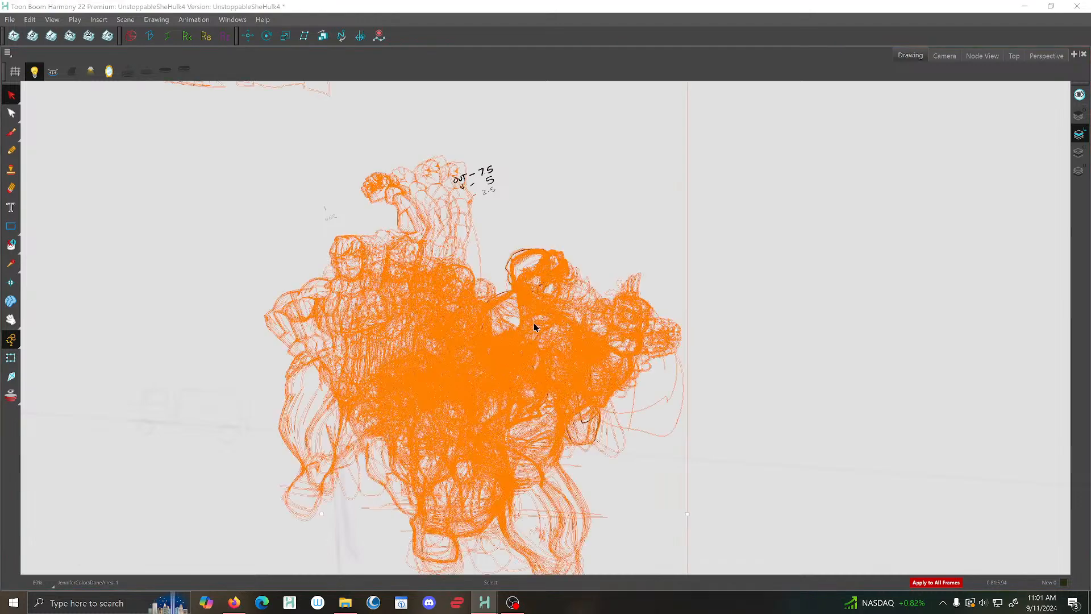
key("2")
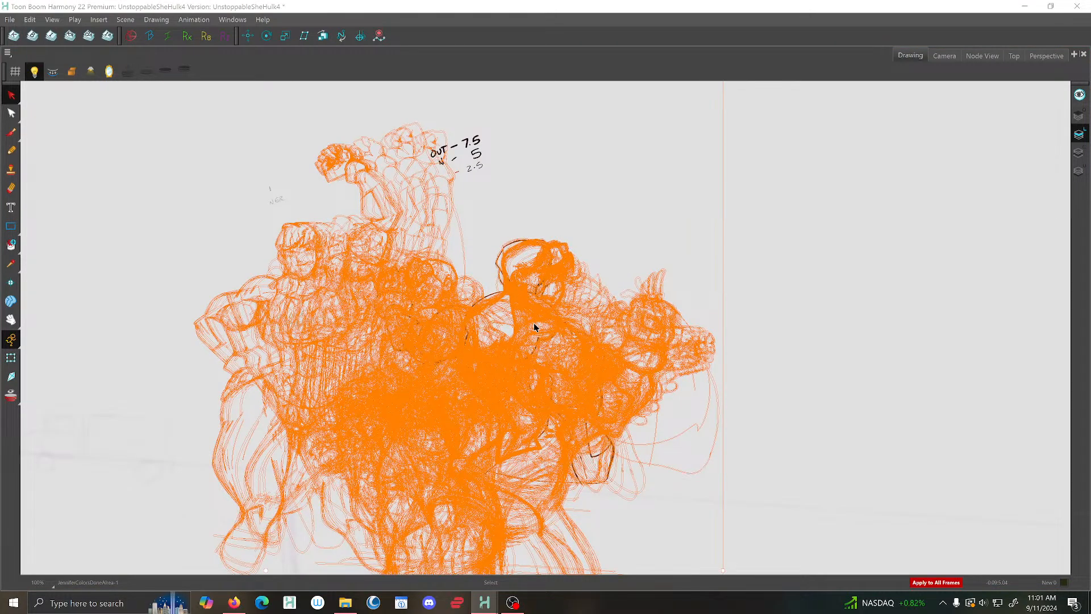
key("Delete")
Examine the copied layer's colour art, and flip between neighbouring frames in the Camera view to check the result
left_click(1078, 156)
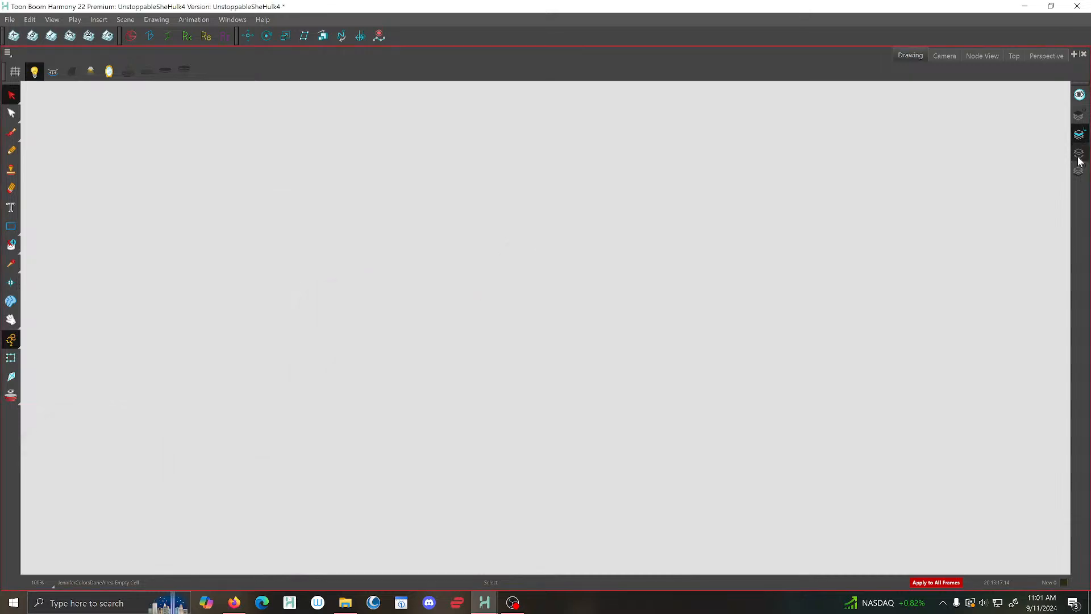
left_click(1078, 155)
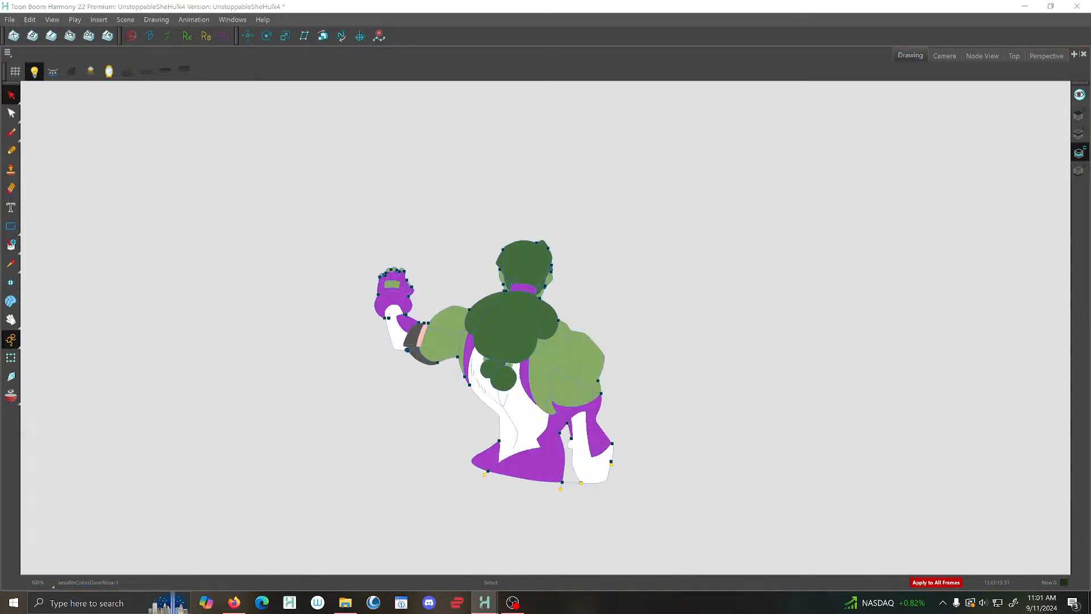
left_click(945, 57)
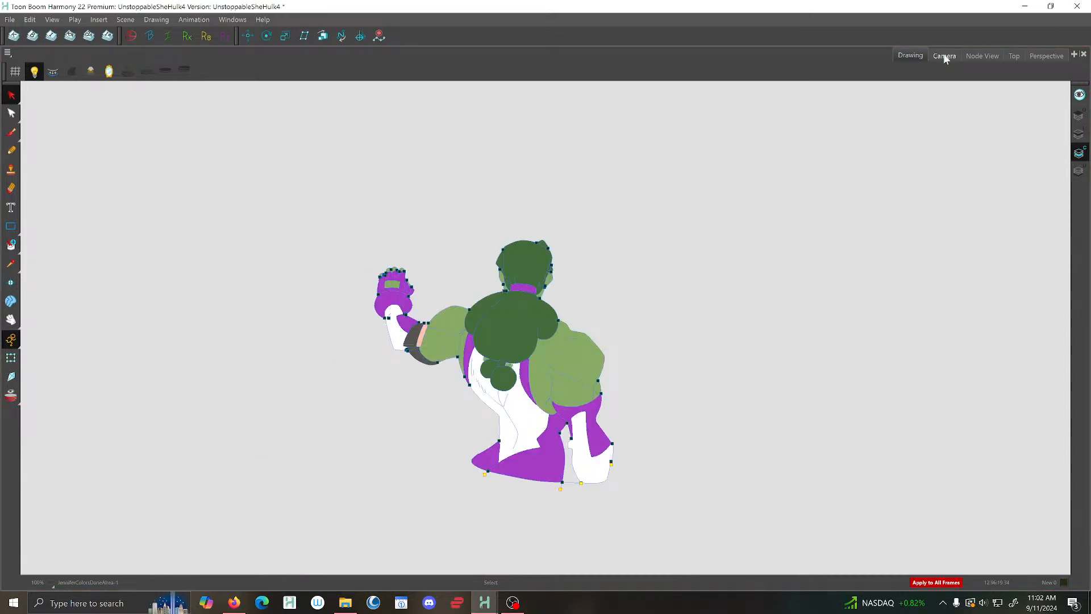
scroll(886, 148, "down", 3)
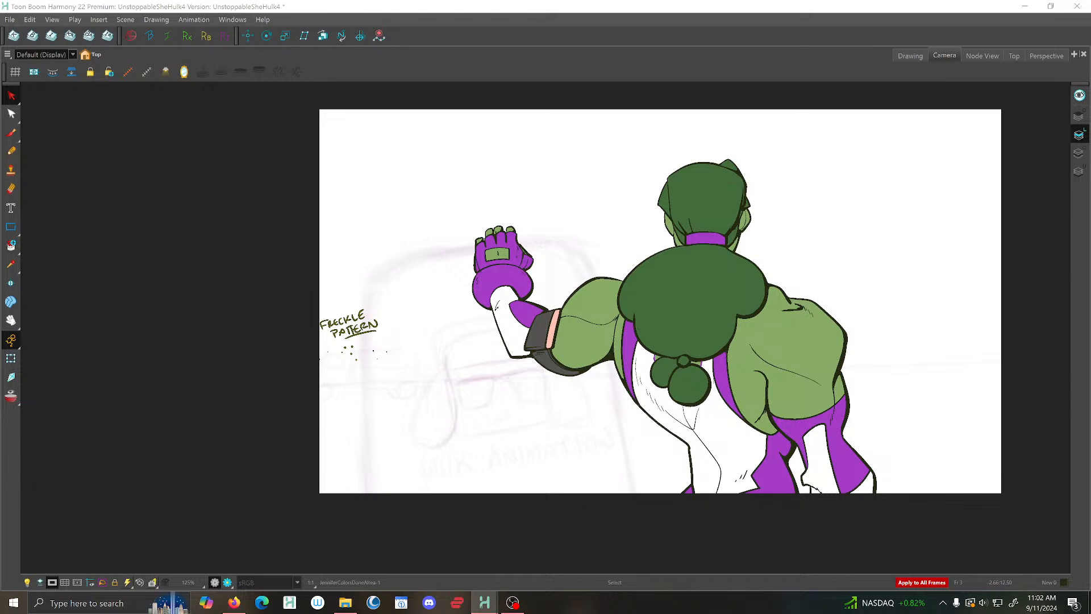
key("comma")
key("period")
key("comma")
key("period")
key("comma")
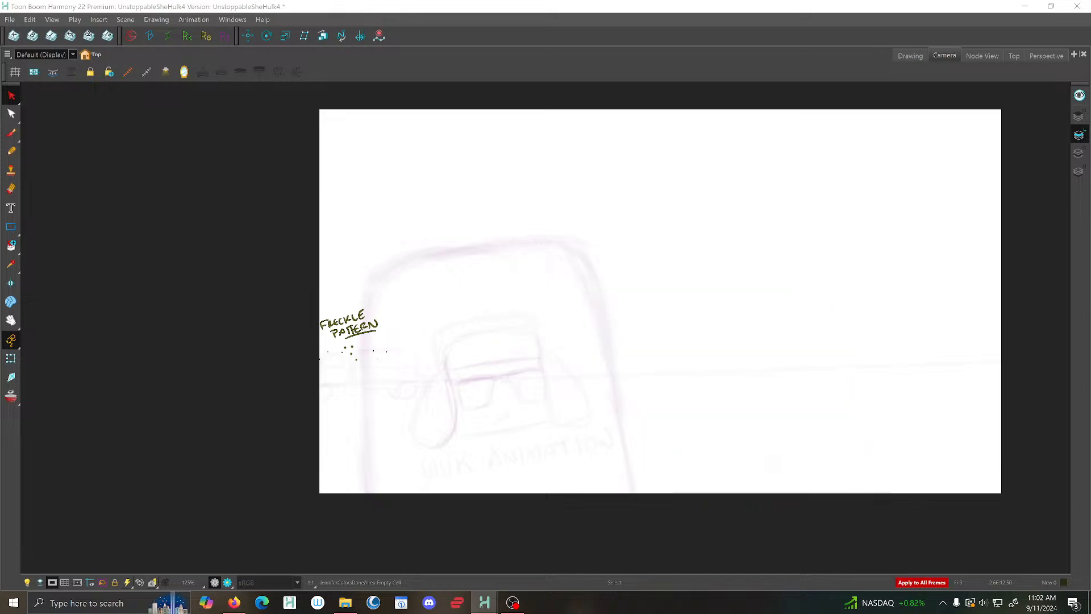
key("period")
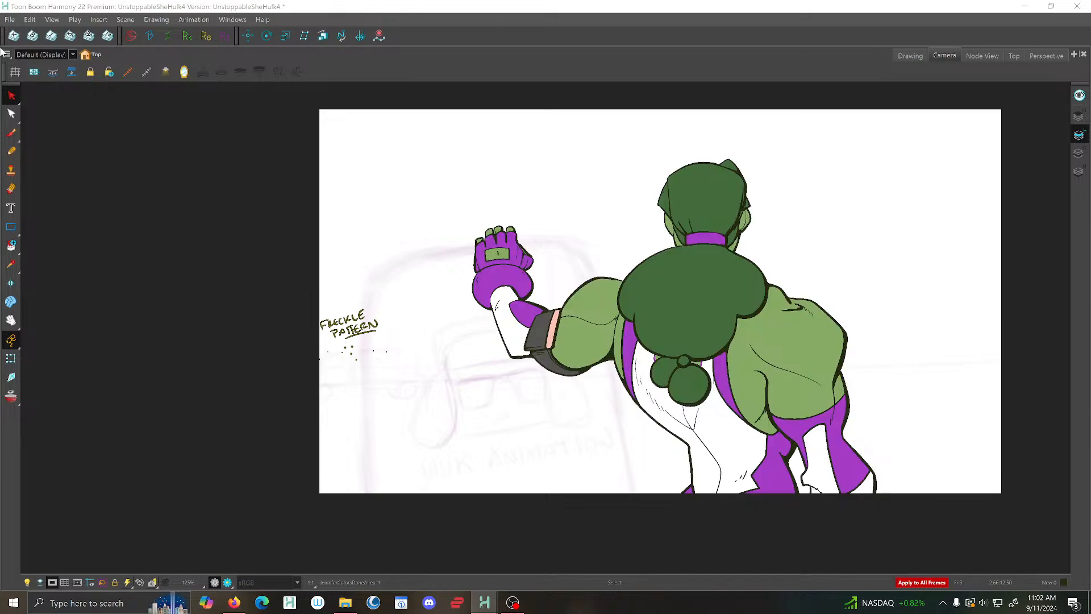
Back in the Drawing view, select the copy's remaining dark linework by colour in all frames and delete it
left_click(17, 100)
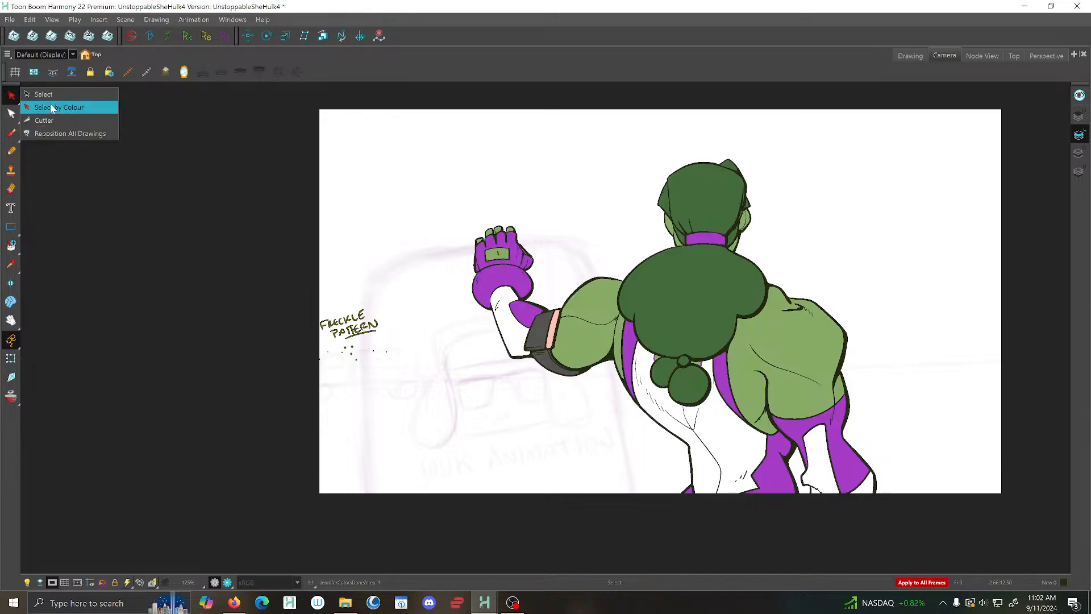
left_click(241, 93)
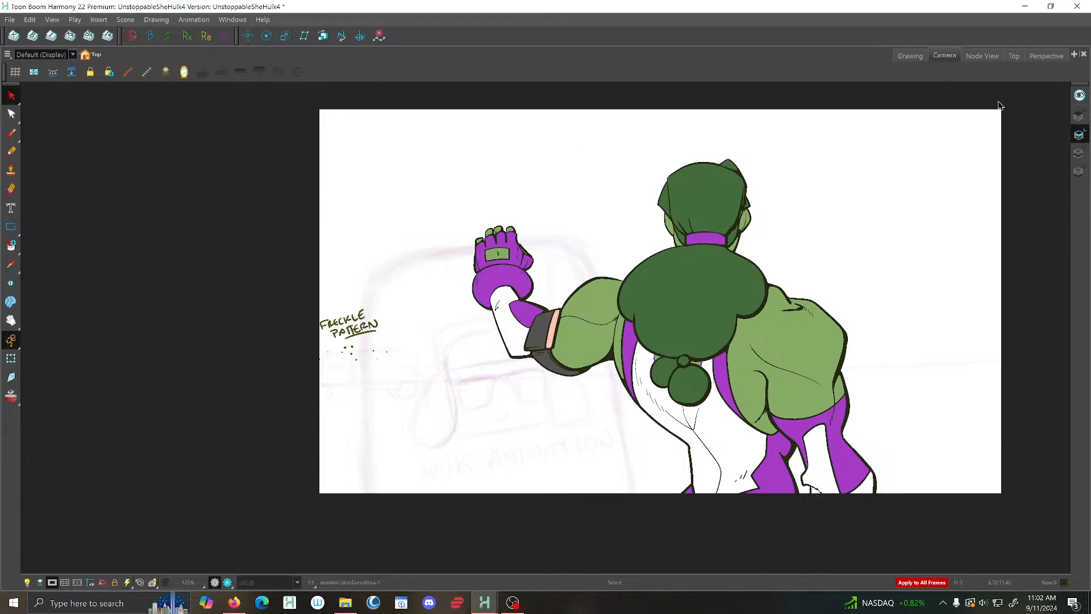
left_click(909, 56)
scroll(525, 292, "up", 2)
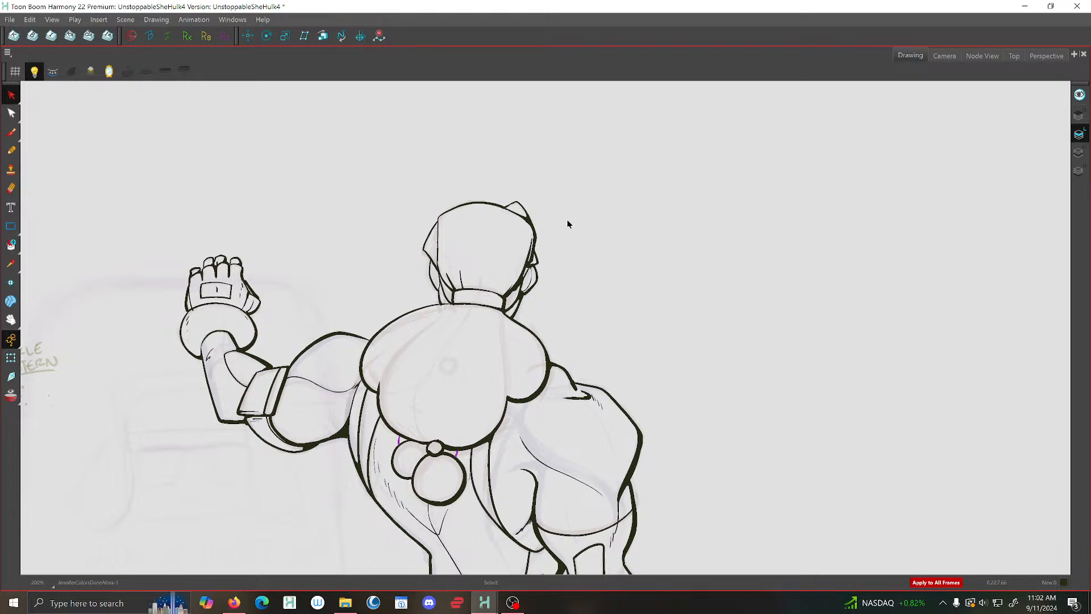
key("alt+o")
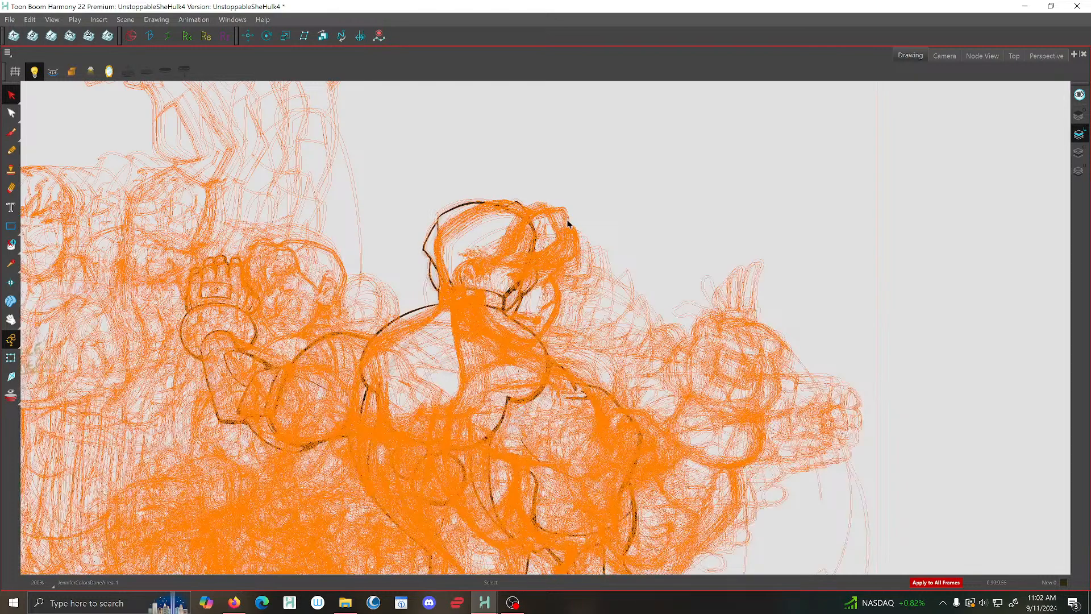
scroll(570, 221, "down", 2)
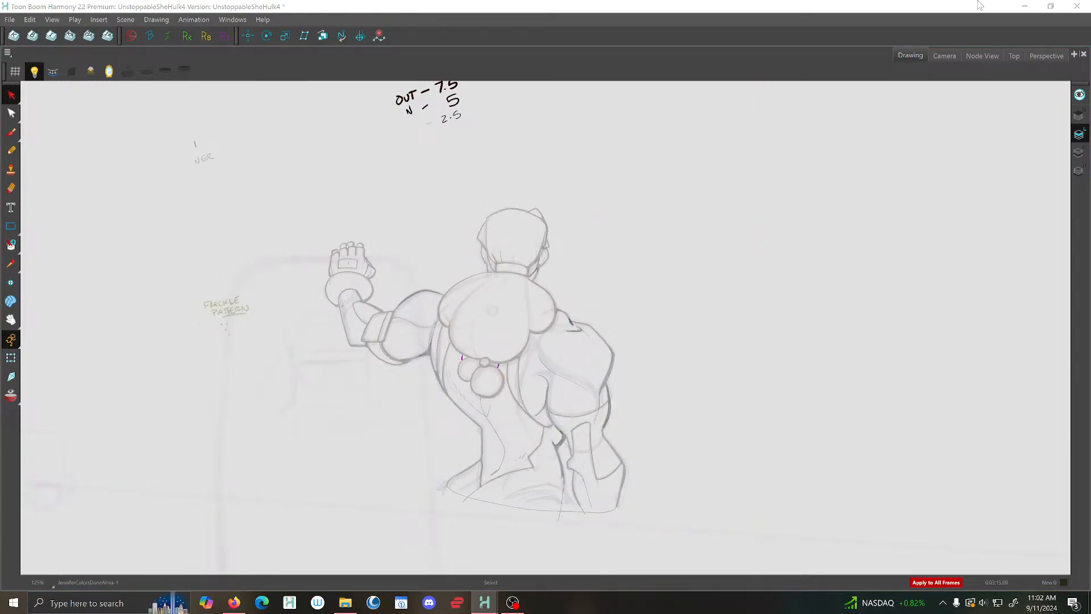
Select the UnitardPurple strokes by colour across all frames of the copy's line art and delete them
left_click(945, 55)
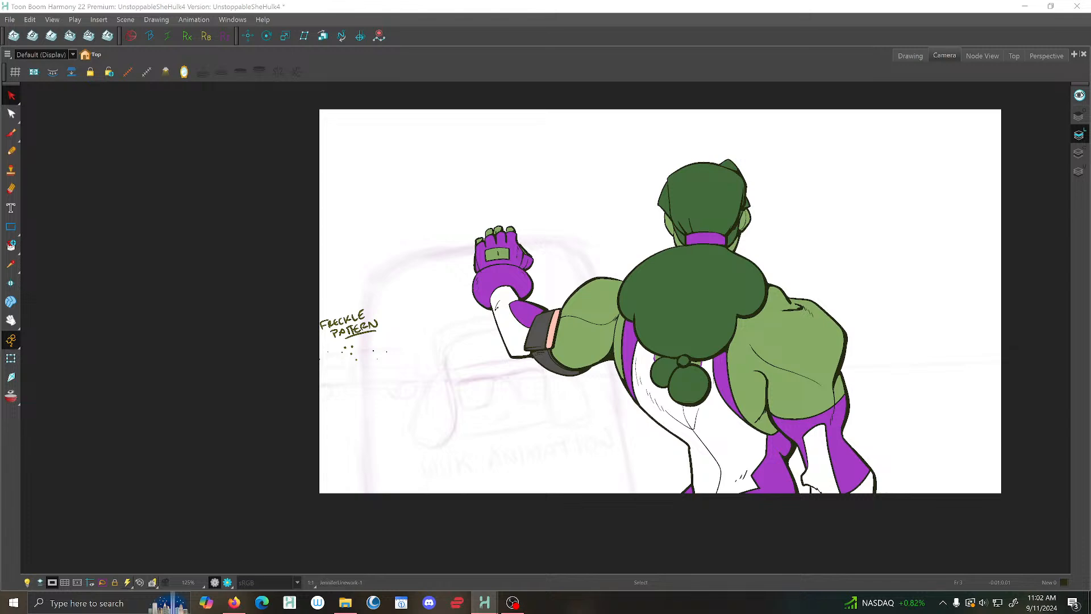
key("Delete")
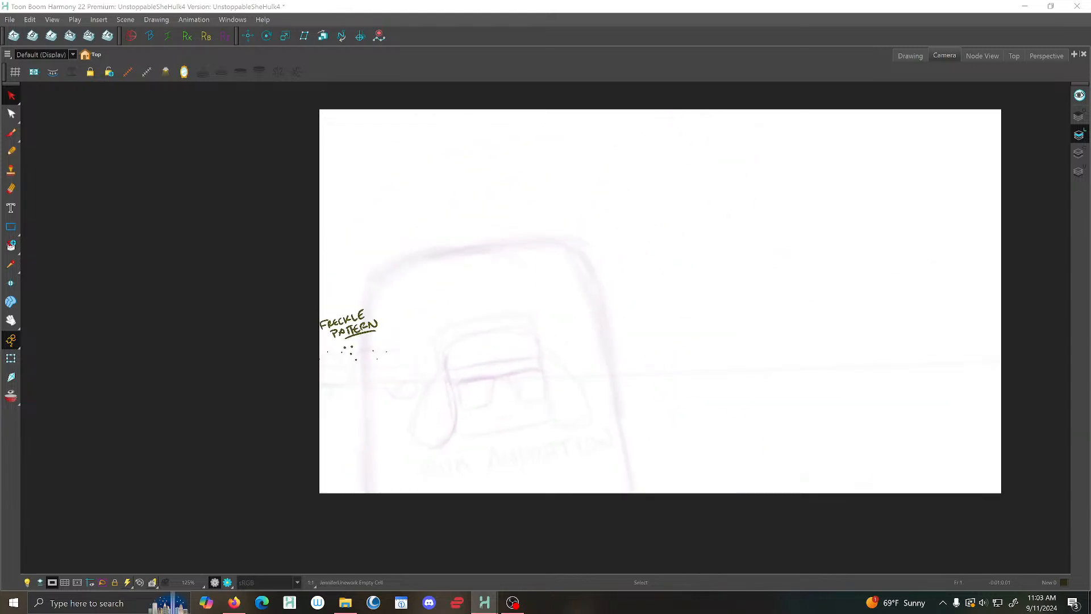
left_click(908, 55)
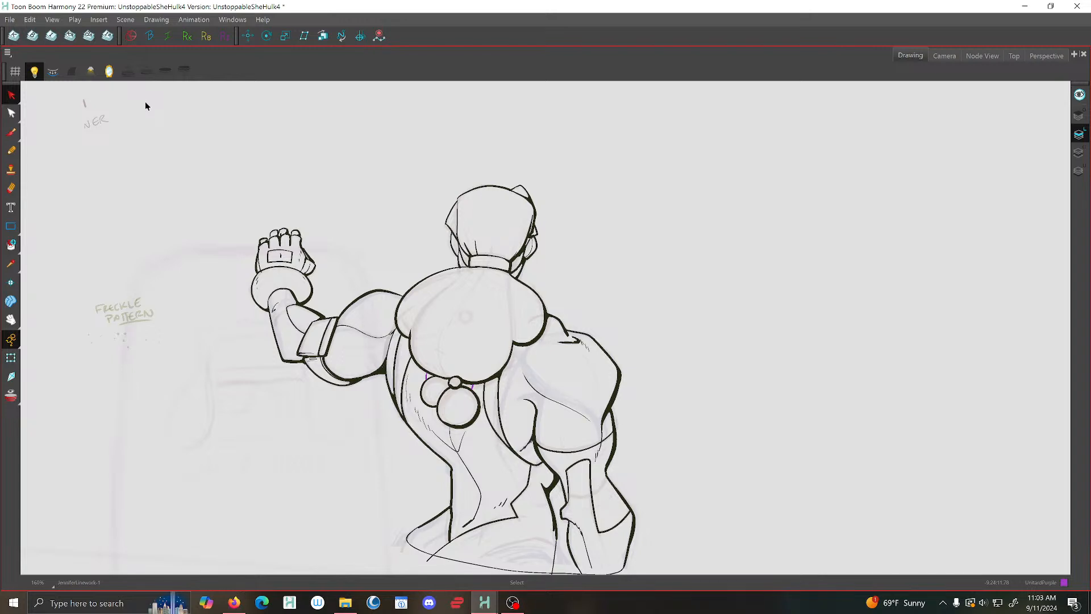
key("2")
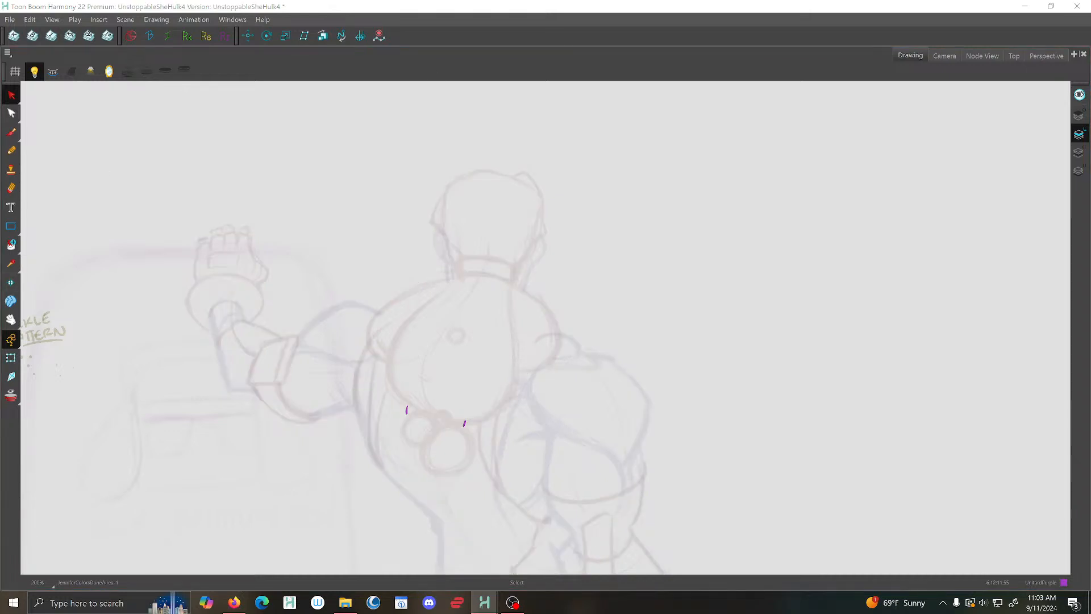
left_click(464, 423)
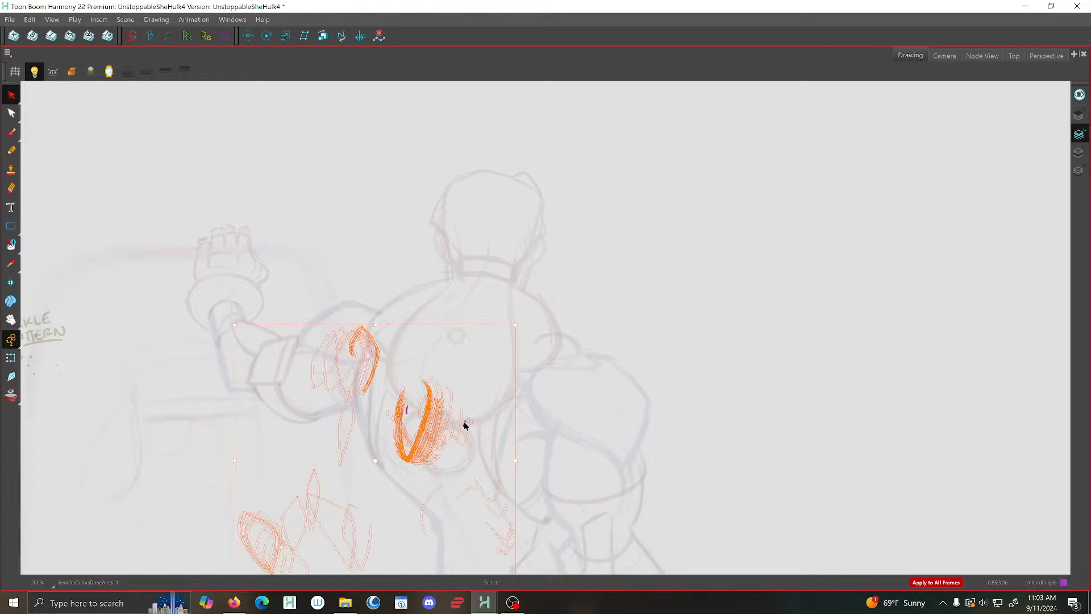
key("Delete")
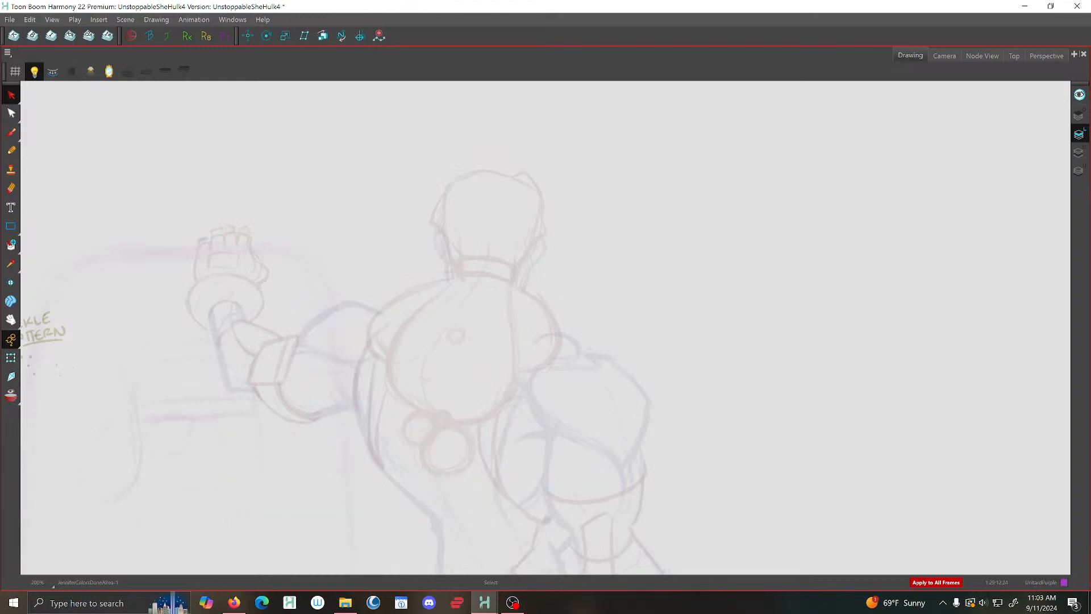
Find a drawing with leftover eye strokes, select them by colour across all frames, and delete them
key("period")
key("period")
key("period")
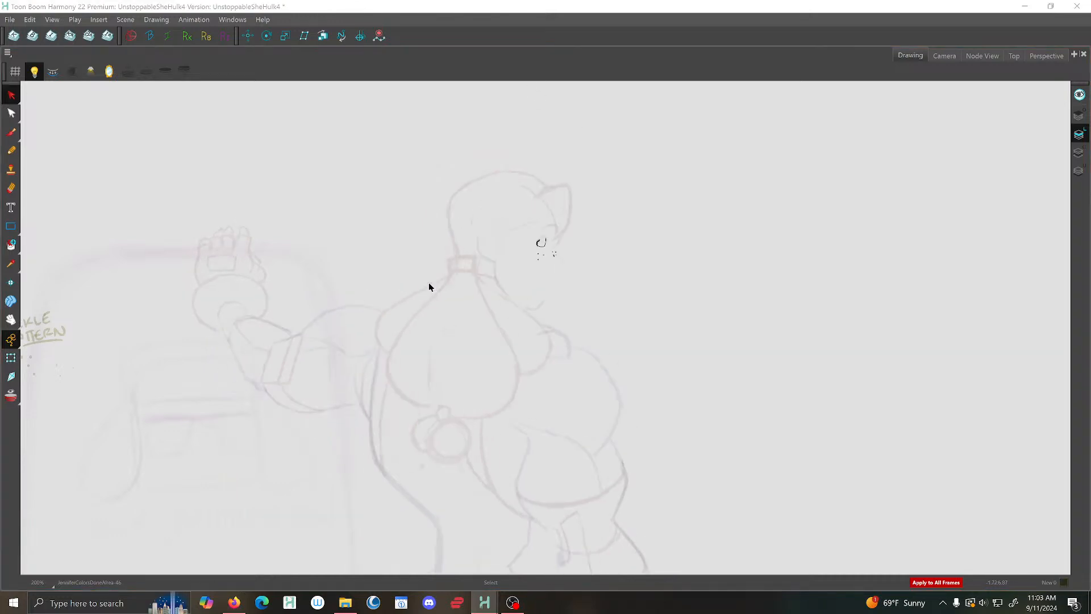
key("period")
key("2")
left_click(567, 250)
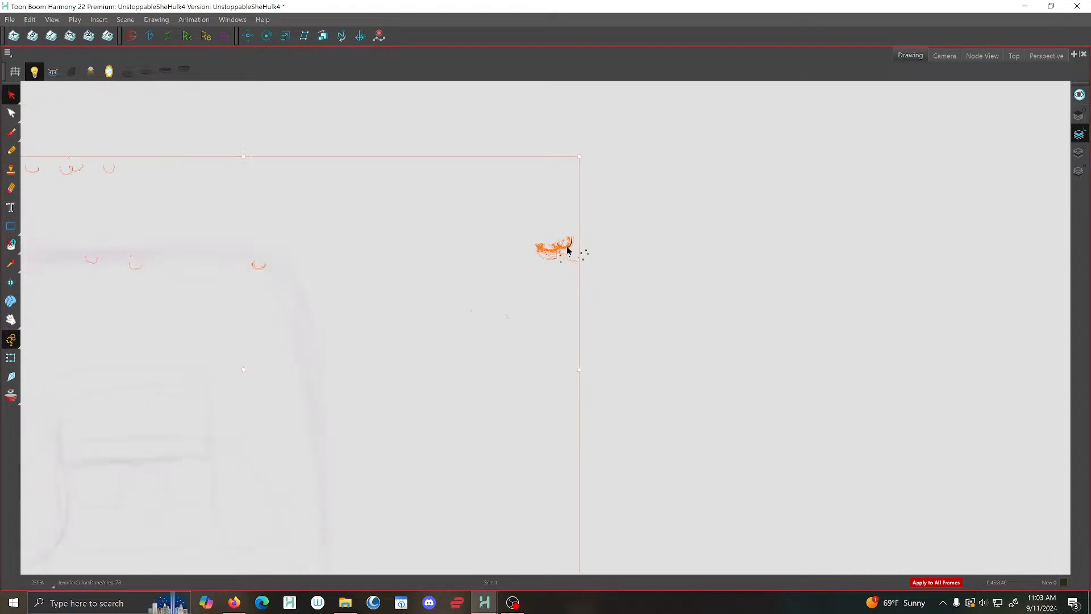
key("1")
key("1")
Find a drawing with freckle marks on the face, select the Freckle colour across all frames, and delete it
key("period")
key("period")
key("period")
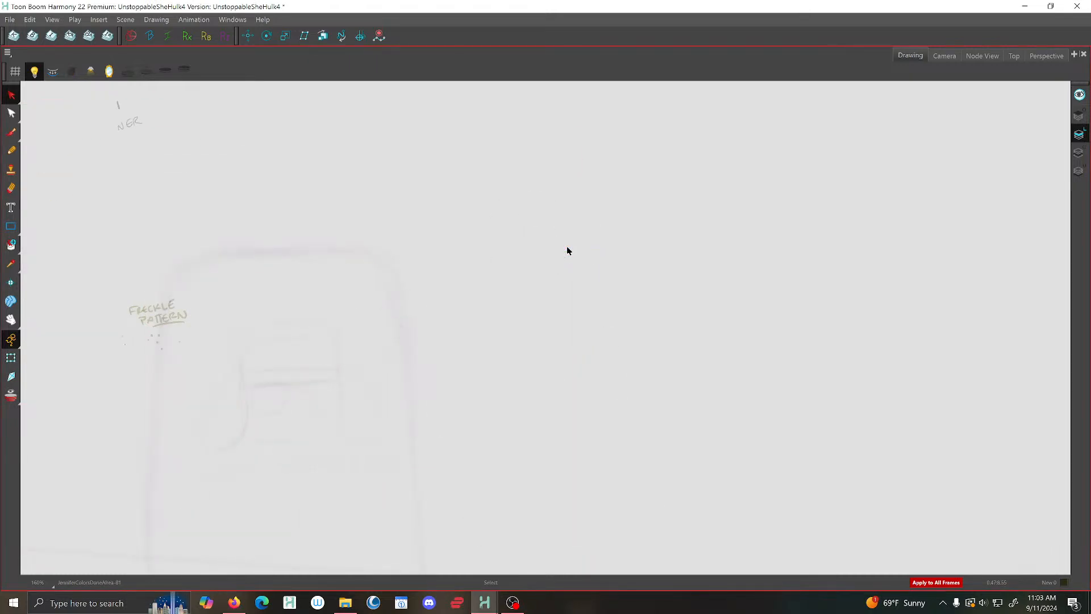
key("comma")
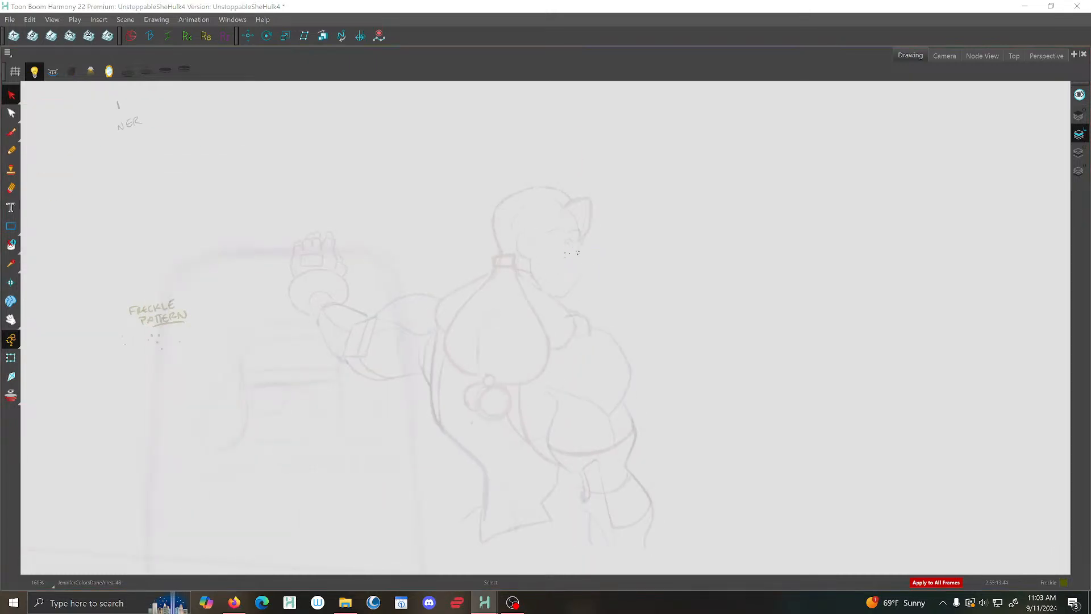
left_click(578, 255)
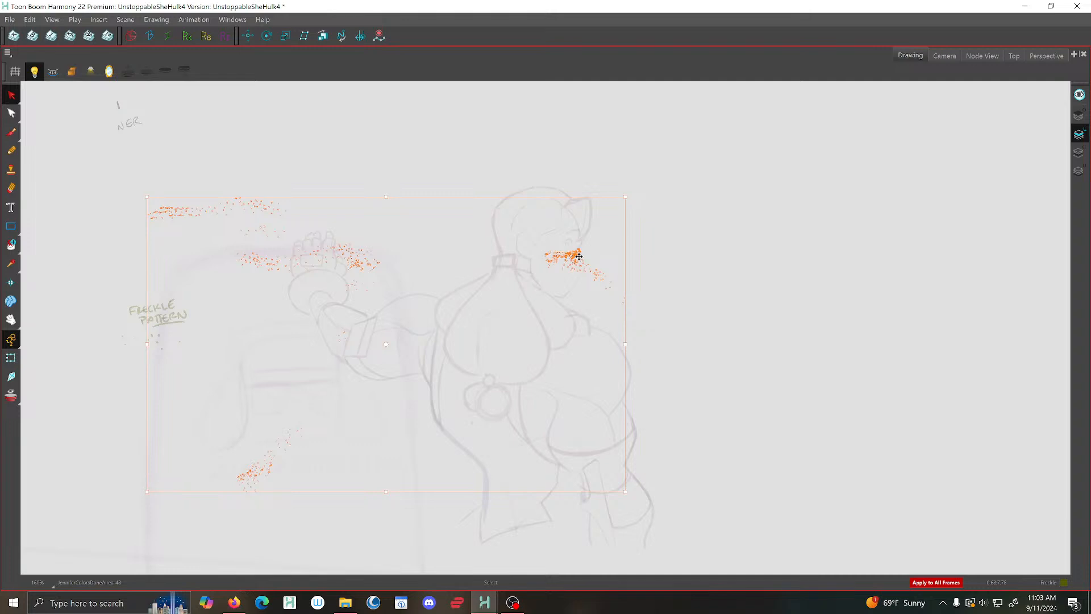
key("Escape")
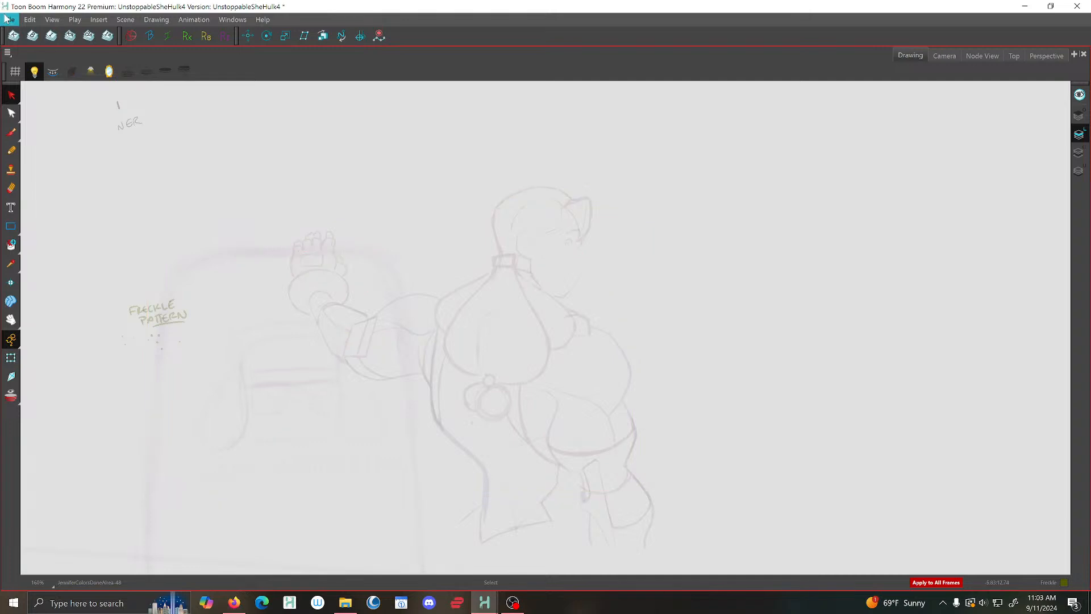
Save the scene and restore the deleted Freckle-coloured marks on the colours layer's drawings
left_click(10, 19)
left_click(29, 87)
key("ctrl+v")
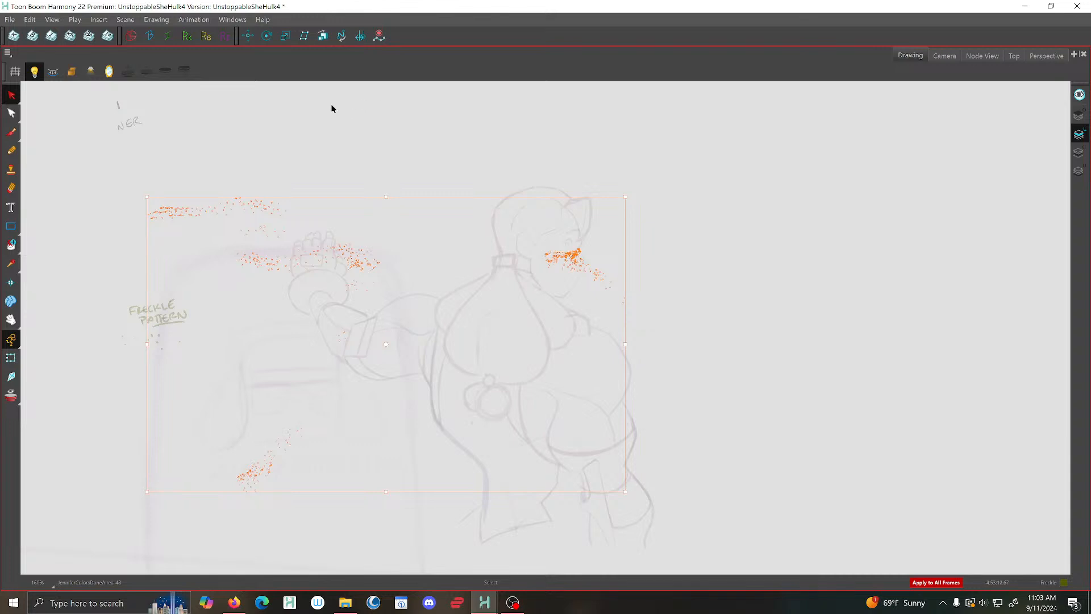
left_click(12, 95)
left_click(43, 94)
key("Delete")
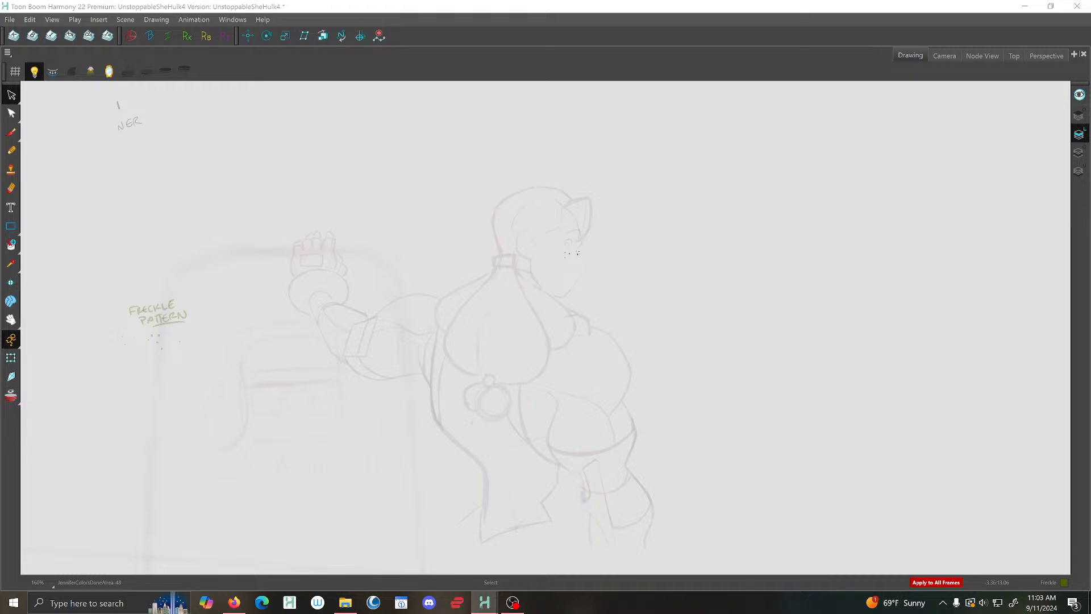
Go to drawing 1 of the JenniferFreckles layer, select the figure's fills in Colour Art across all frames, and delete them
key("Up")
key("Down")
key("Up")
left_click(1078, 153)
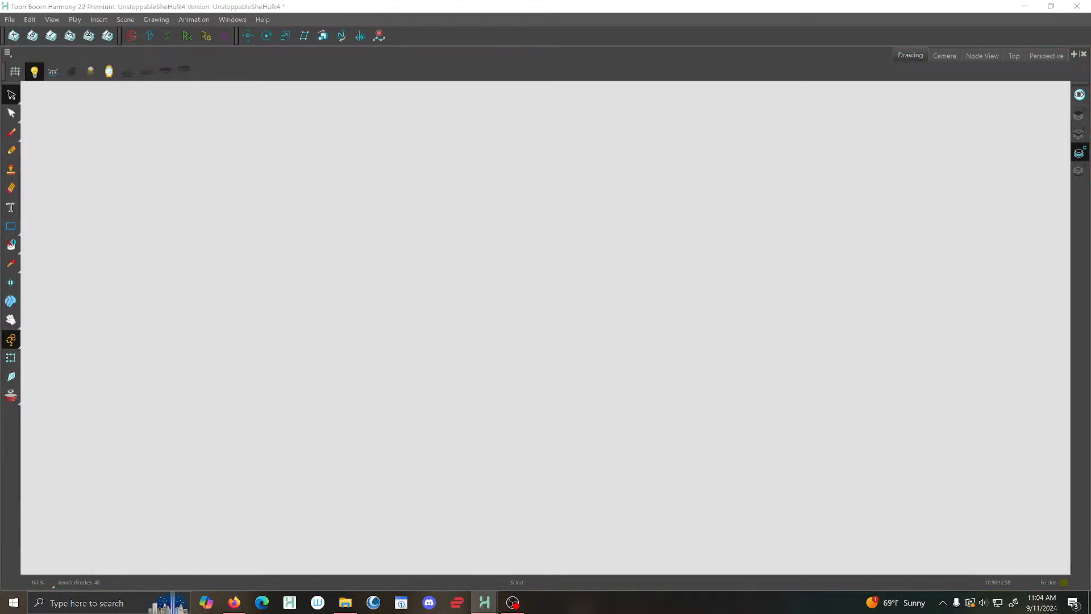
key("1")
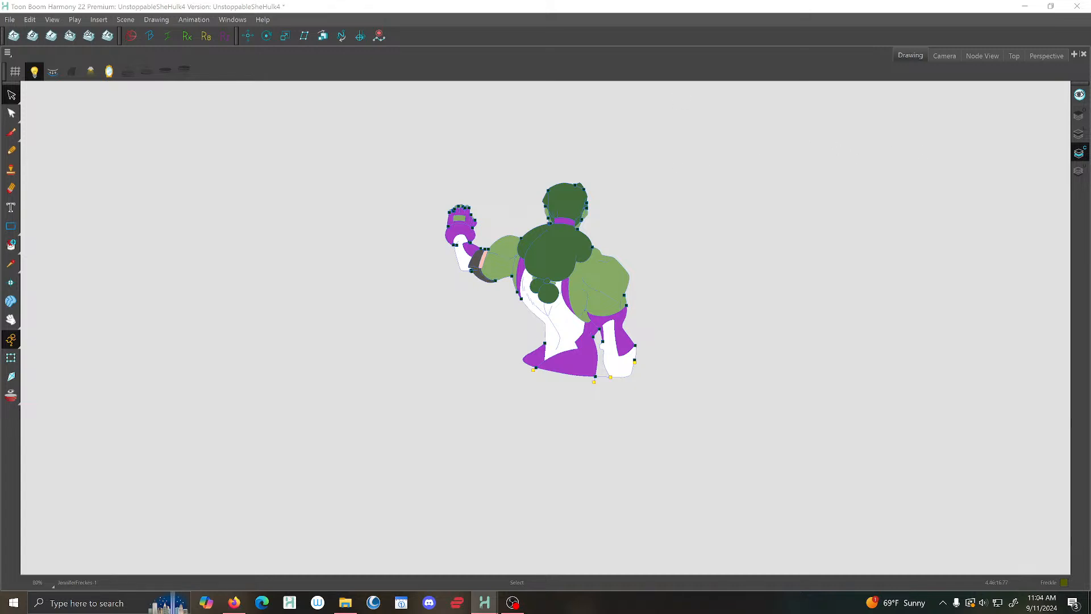
scroll(604, 185, "down", 2)
mouse_move(427, 259)
left_mouse_down()
mouse_move(819, 307)
mouse_move(816, 230)
left_mouse_up()
key("Delete")
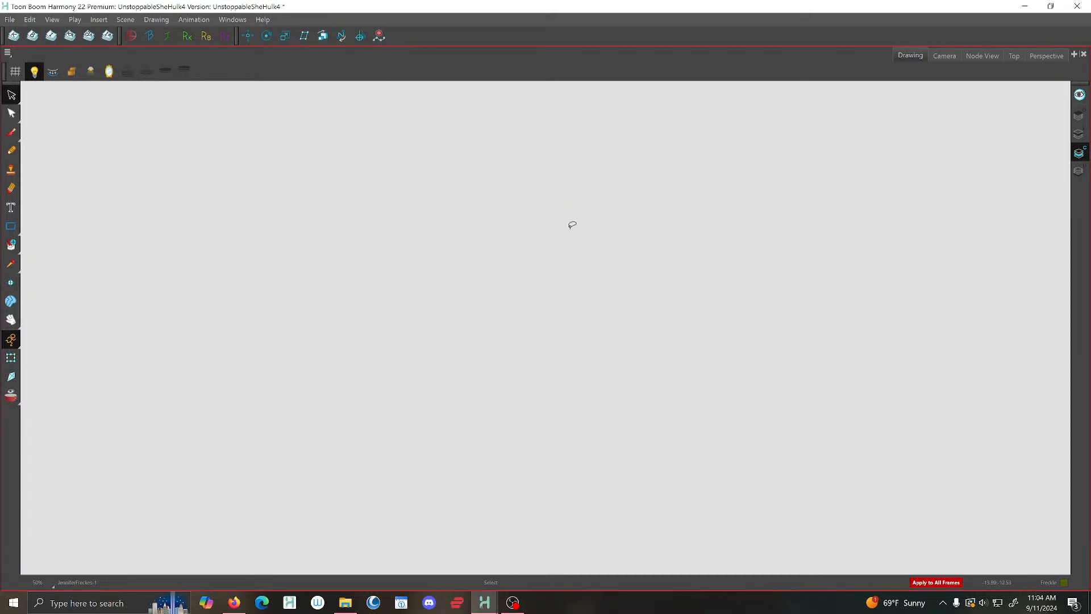
Select the freckles by colour in the colours layer's Line Art across all frames, delete them, and save the scene
left_click(1079, 135)
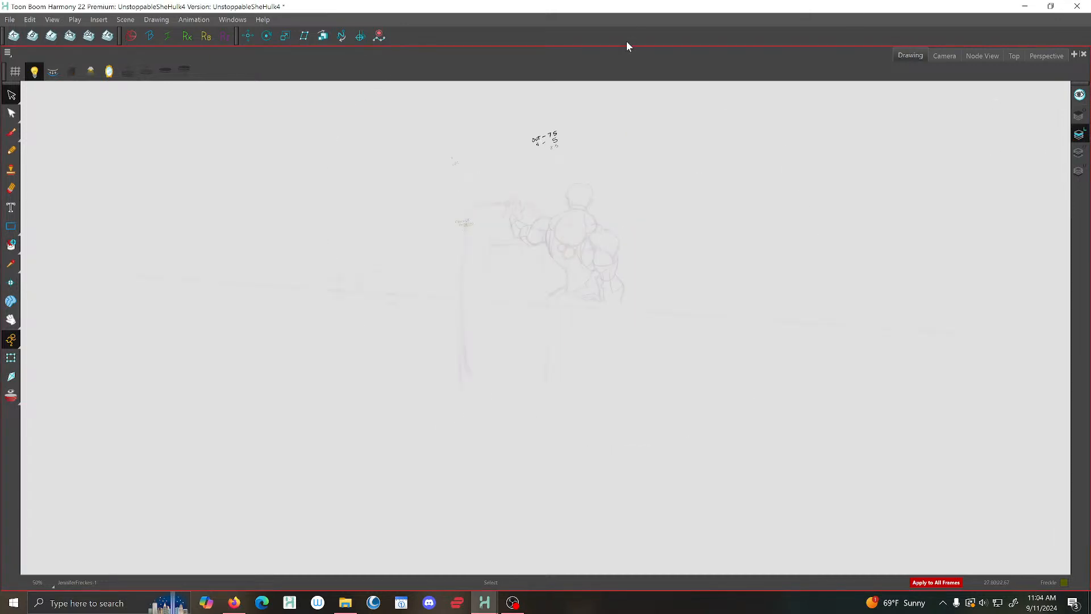
key("shift+z")
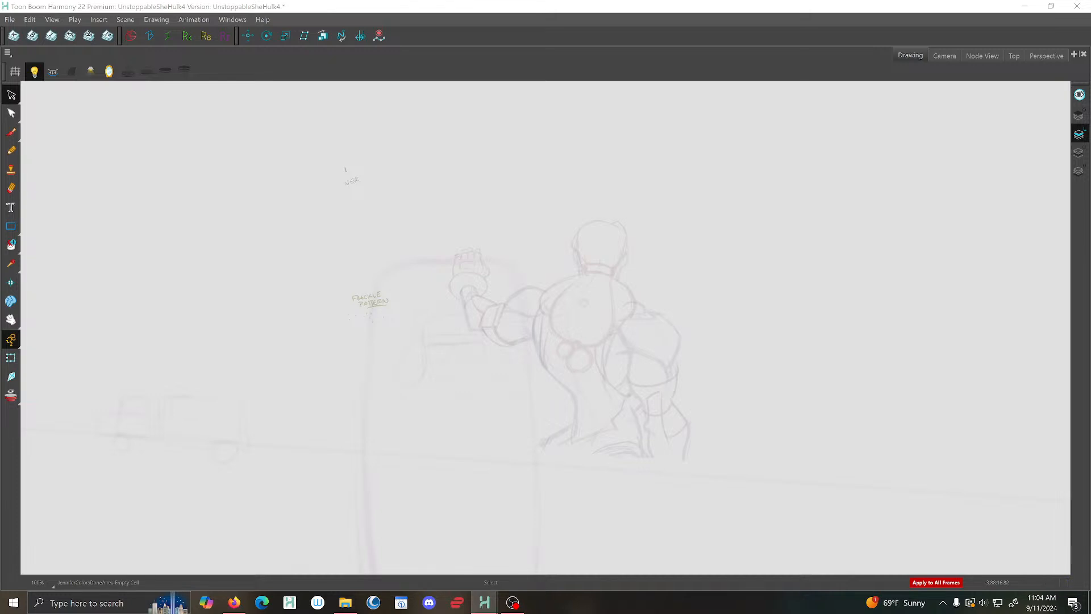
scroll(646, 183, "up", 4)
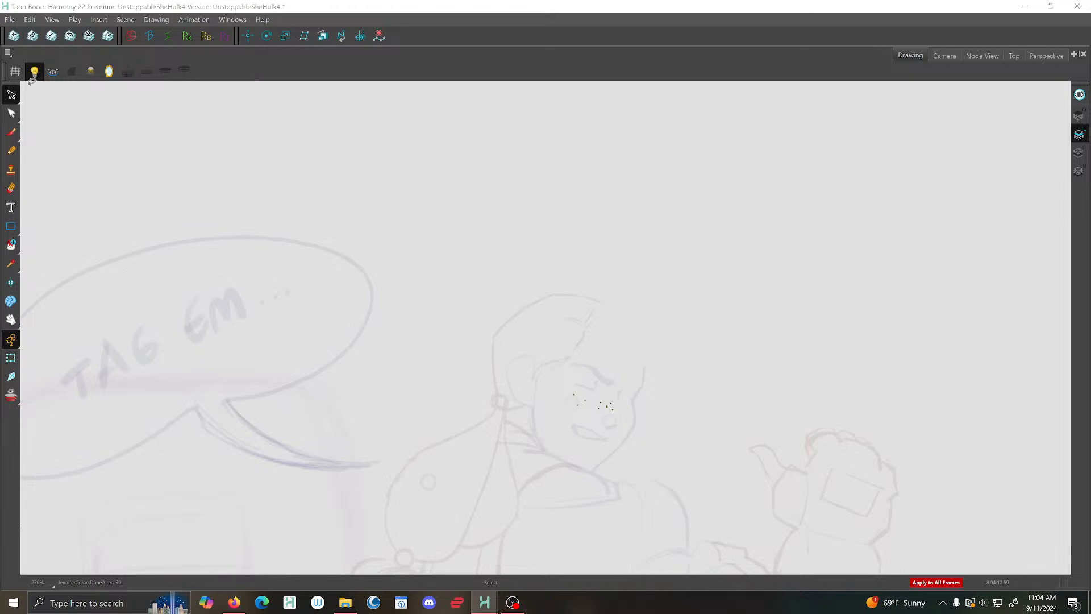
left_click(607, 407)
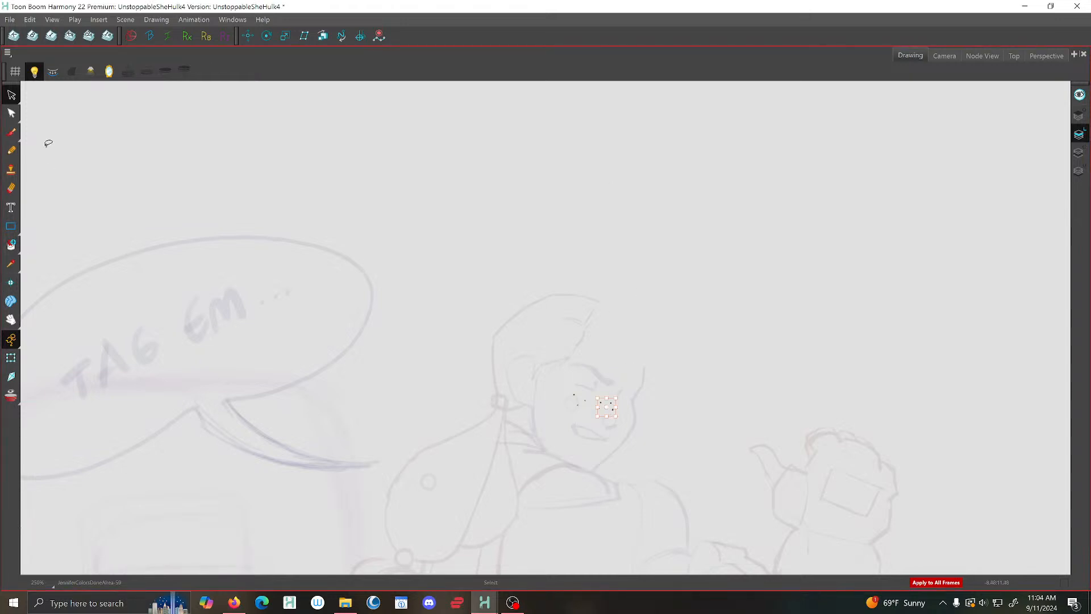
left_click(16, 105)
left_click(49, 108)
left_click(598, 384)
scroll(549, 233, "down", 1)
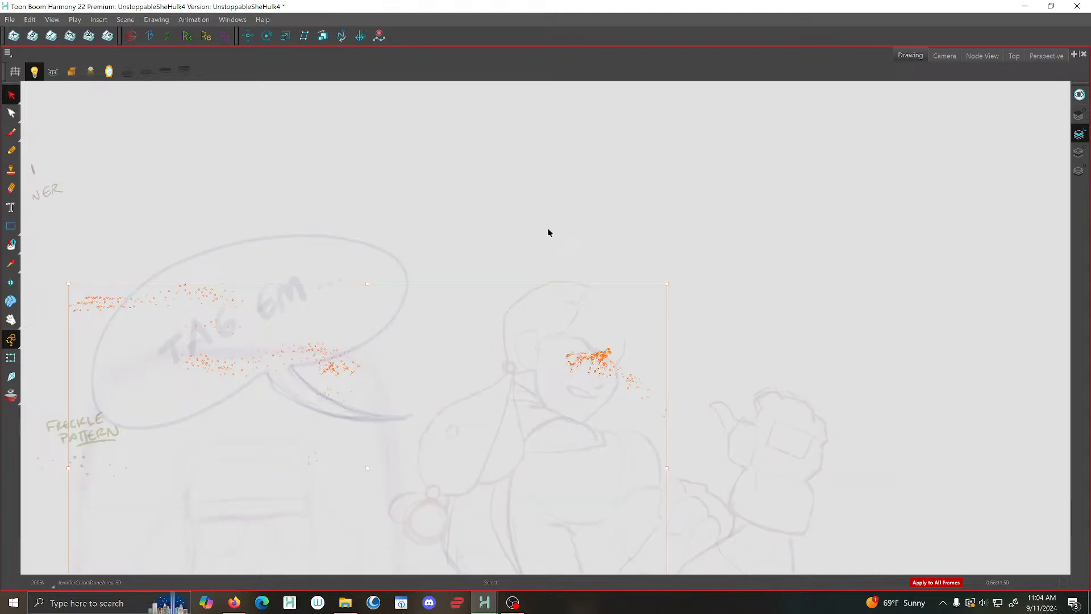
key("Delete")
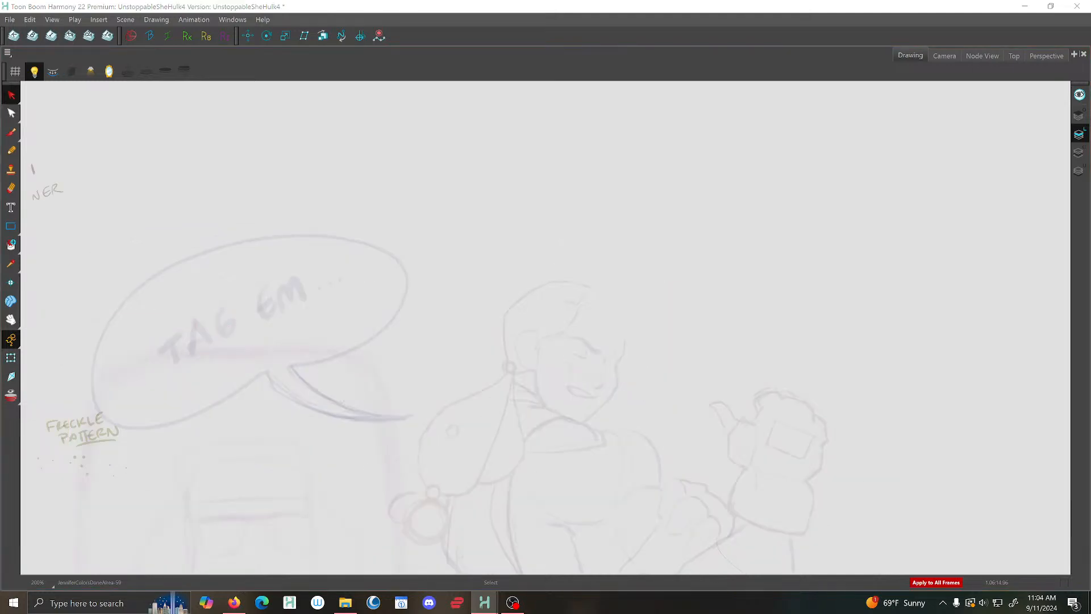
scroll(801, 280, "down", 1)
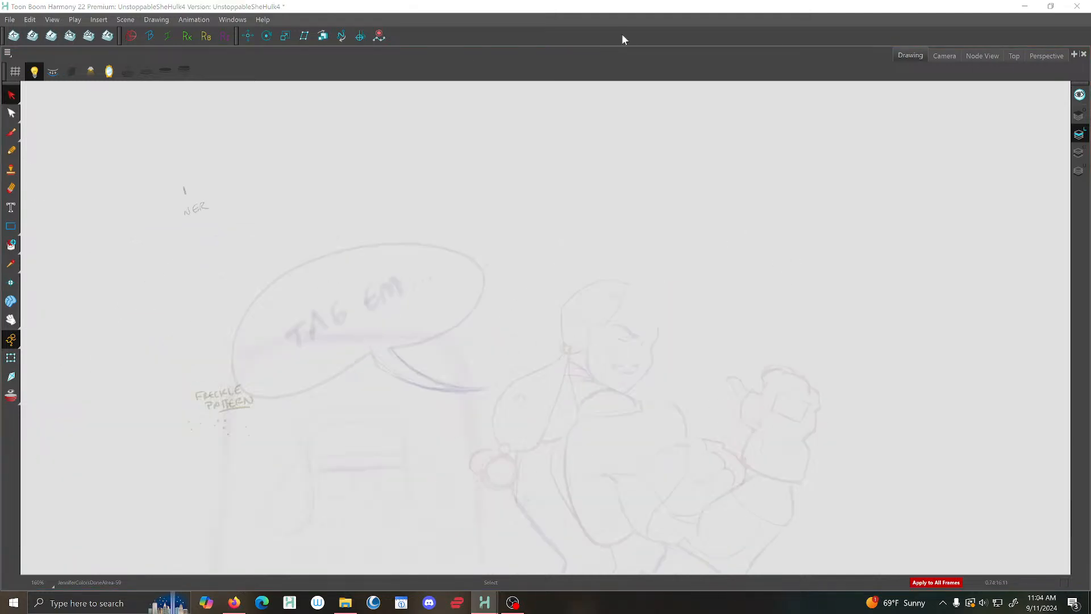
left_click(9, 20)
left_click(22, 86)
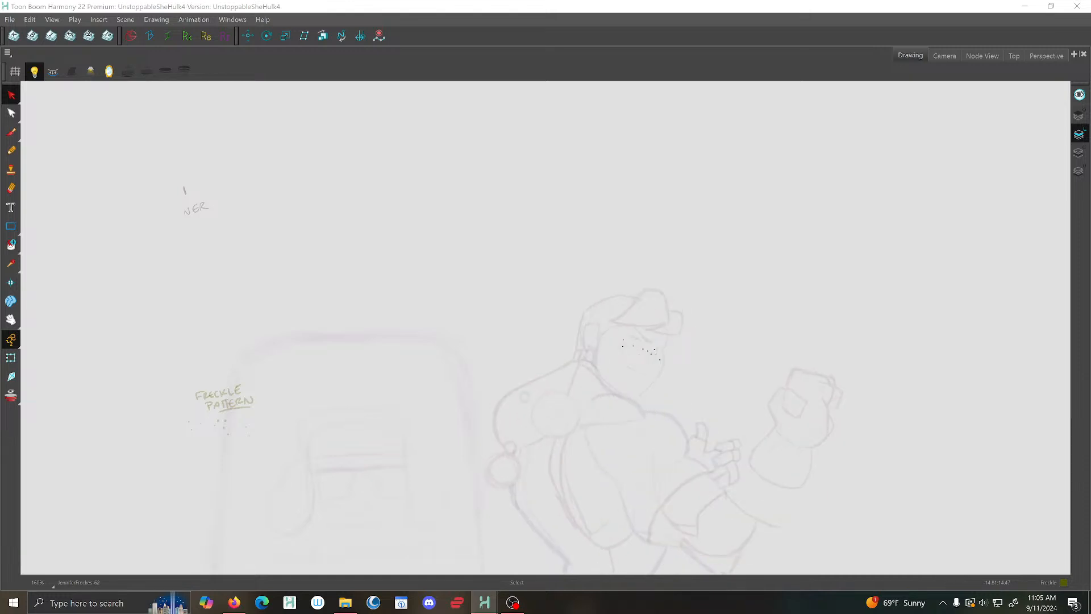
Step through the drawings in the Drawing view to check the colours layer for leftover freckles
key("period")
key("period")
key("period")
key("period")
key("period")
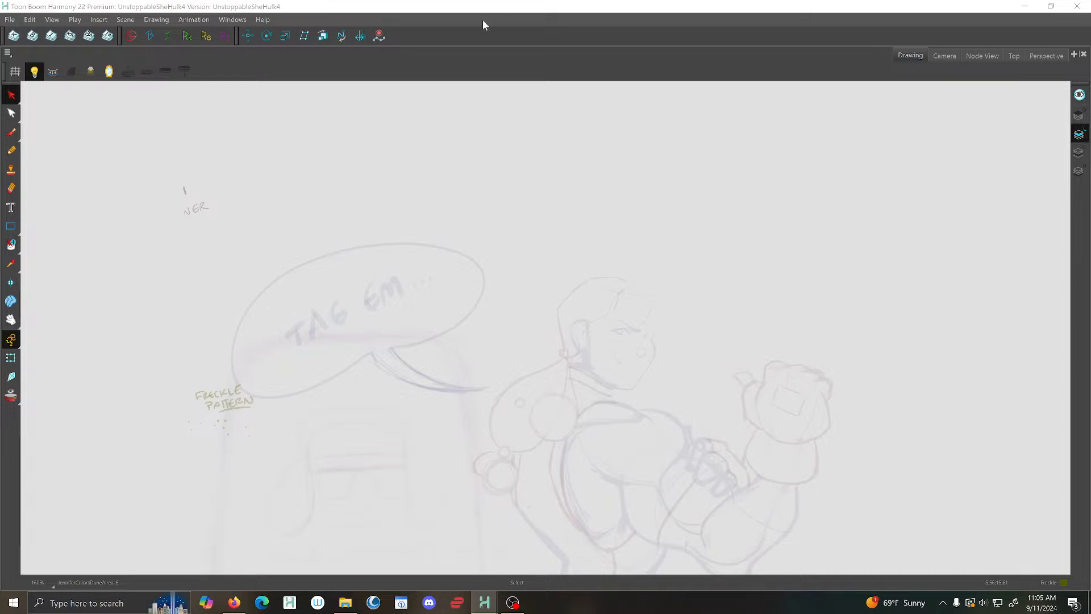
key("period")
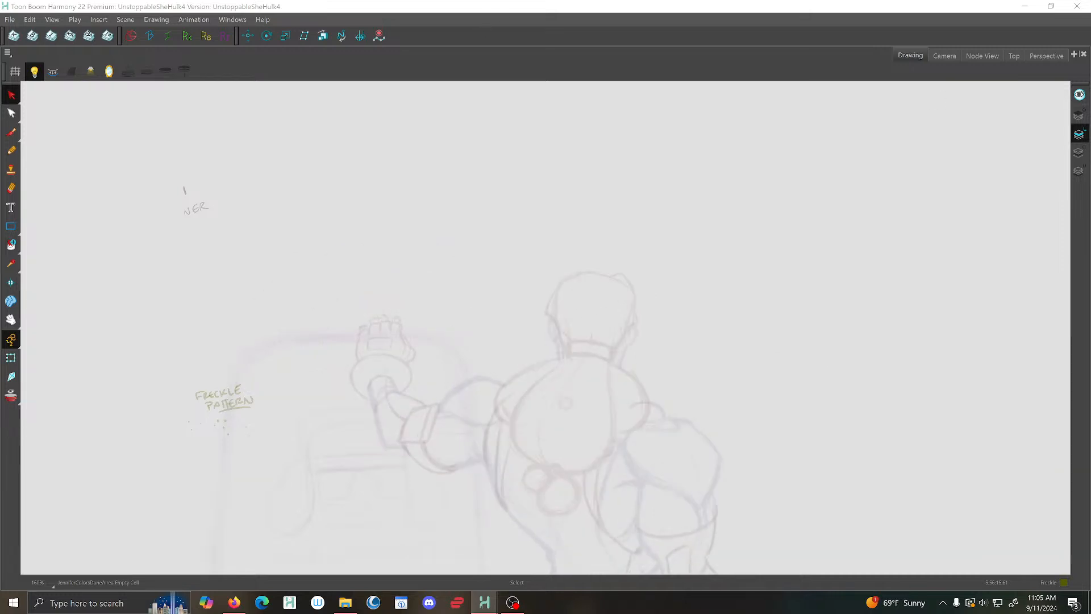
key("period")
key("period")
key("period")
key("period")
key("period")
key("period")
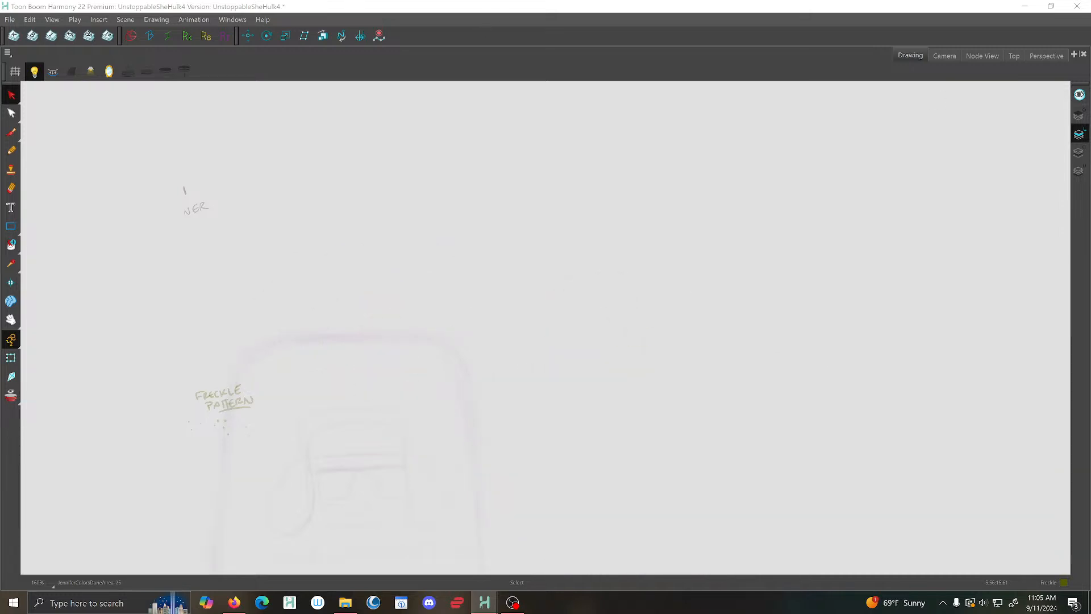
key("period")
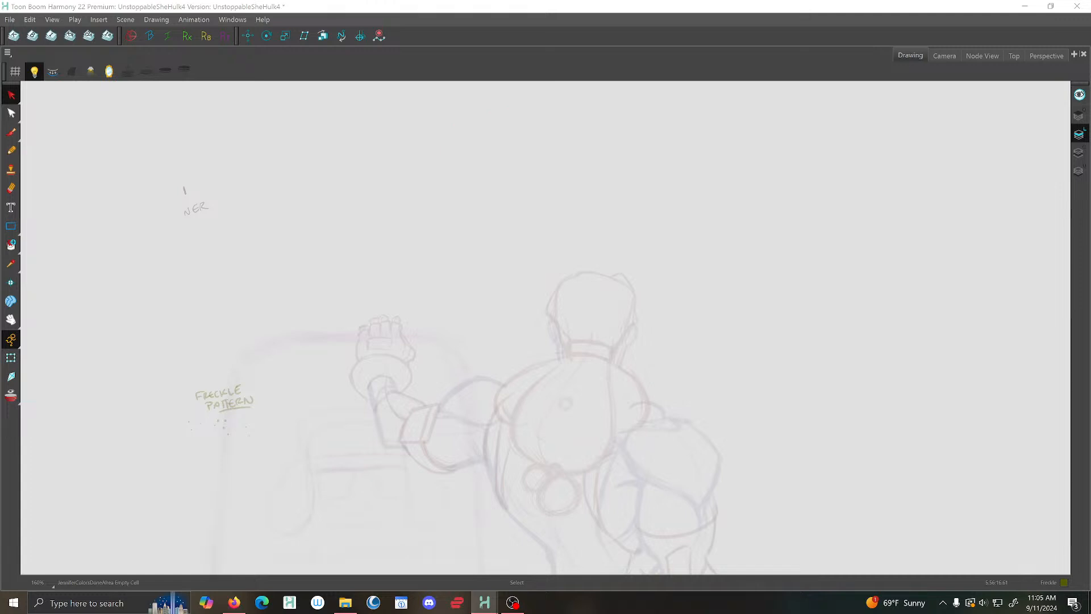
Switch to the Camera view, go to frame 2, and show the JenniferLinework layer's drawing
left_click(943, 54)
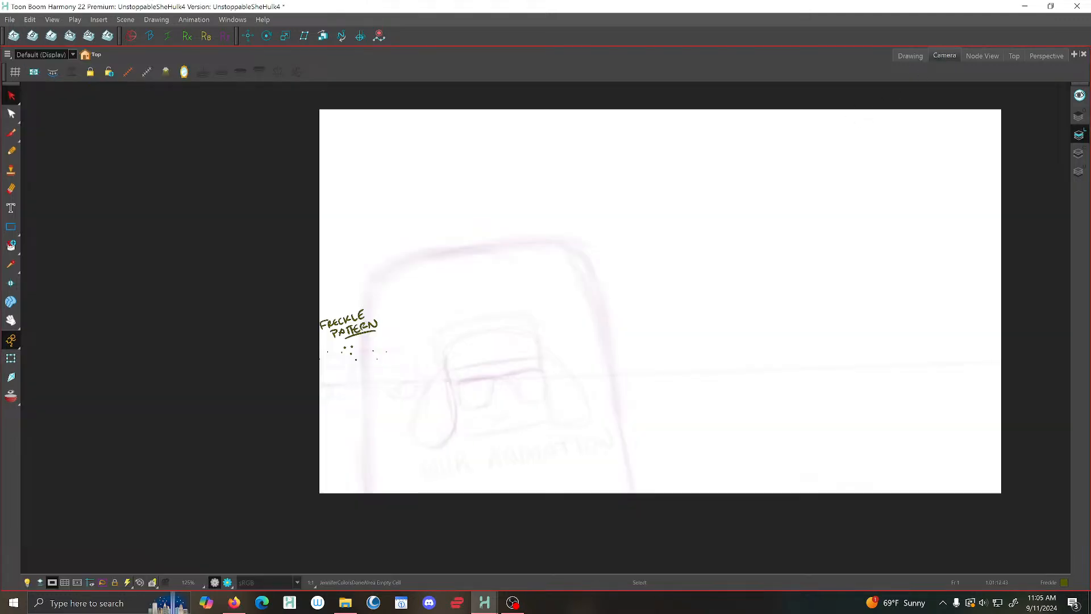
key("period")
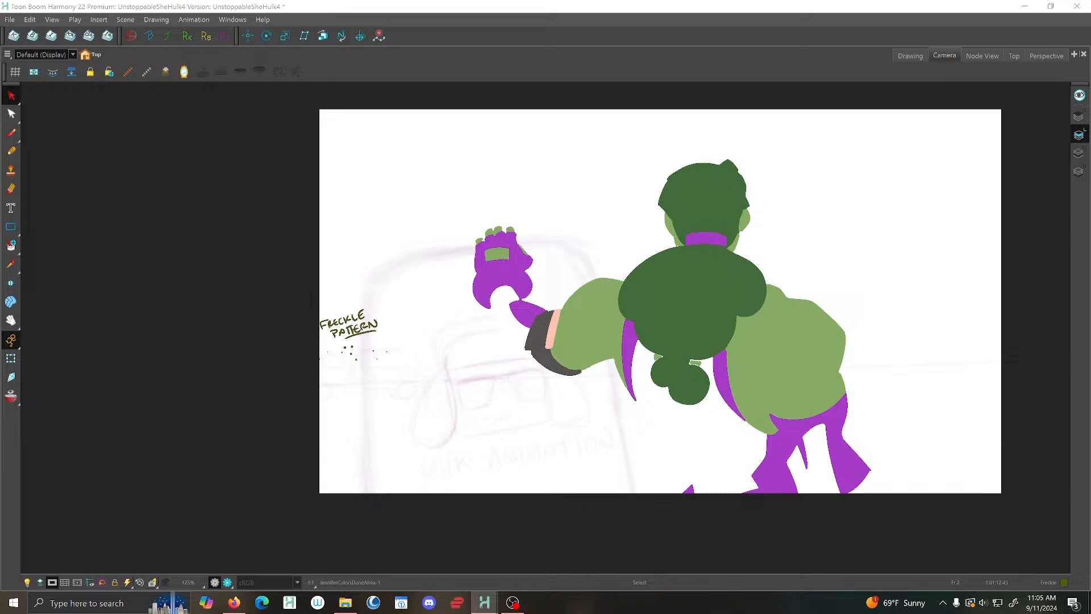
key("comma")
key("period")
key("j")
key("Delete")
key("period")
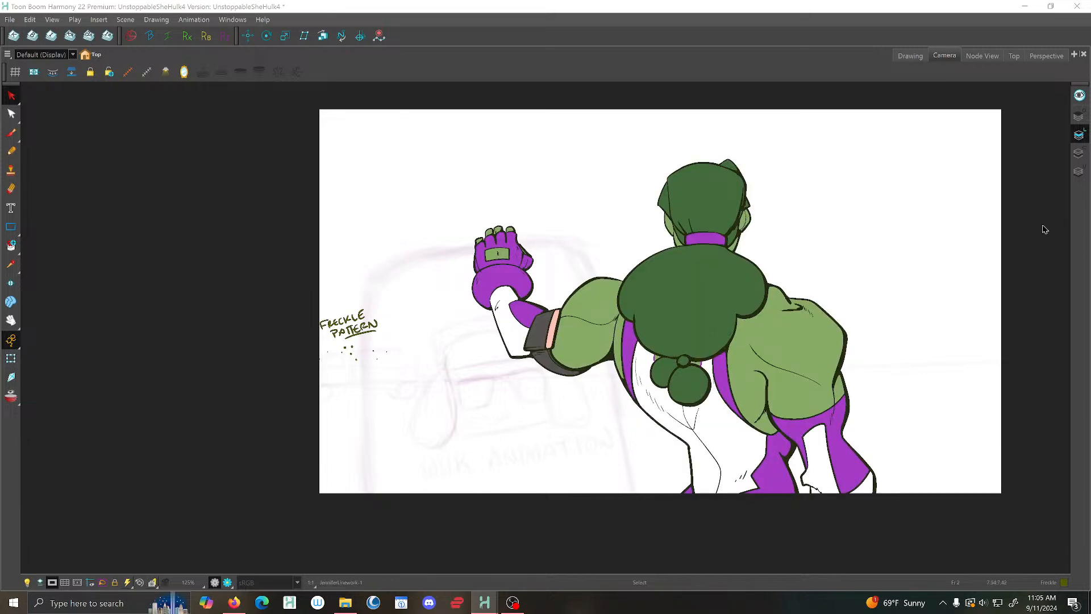
Lasso the whole figure's fills in the linework layer's Colour Art and clear them
scroll(760, 119, "down", 3)
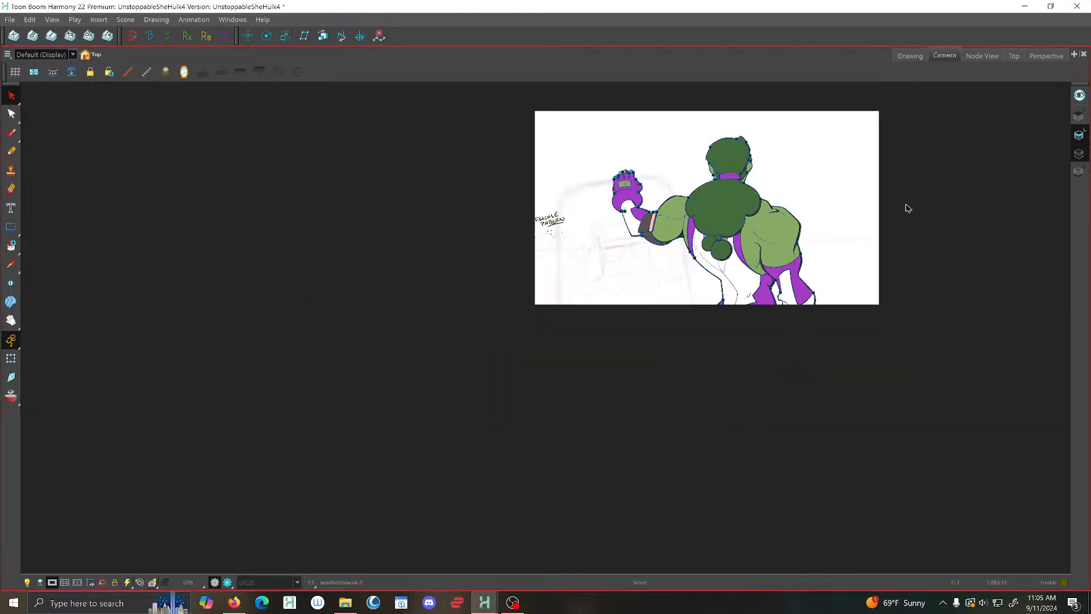
scroll(689, 261, "down", 1)
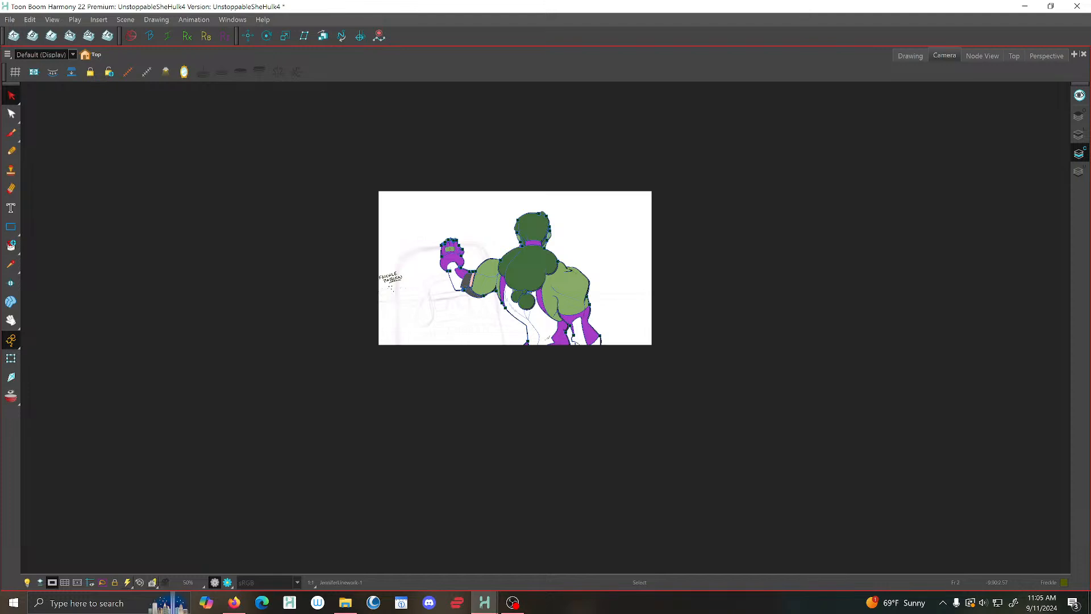
left_click(13, 96)
mouse_move(342, 260)
left_mouse_down()
mouse_move(337, 268)
mouse_move(420, 172)
mouse_move(307, 266)
left_mouse_up()
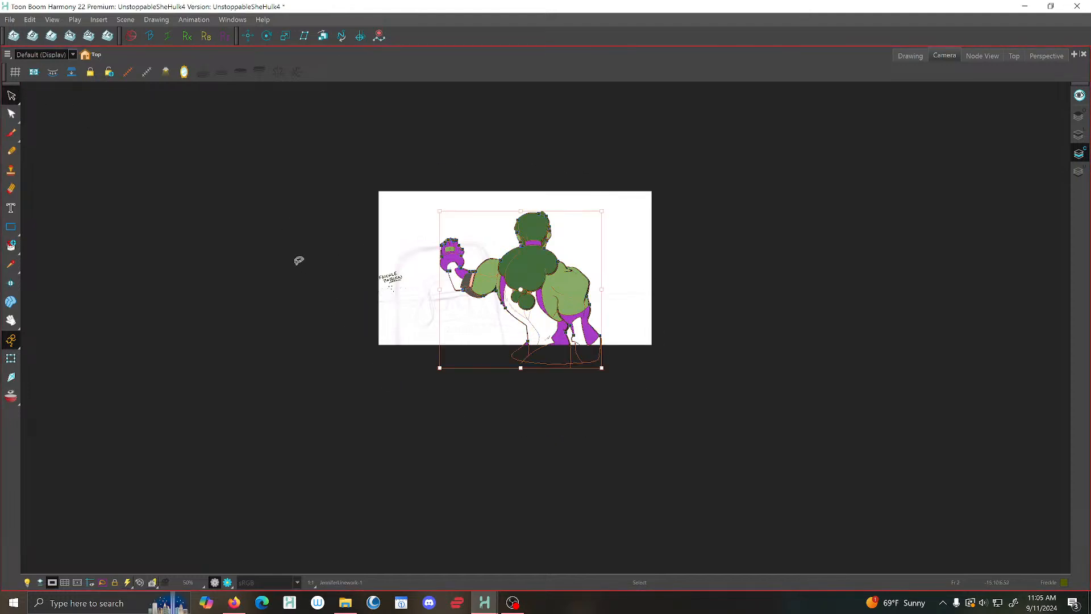
Clear the figure's Colour Art fills drawing by drawing in the JenniferLinework layer, from frame 2 to frame 10
key("period")
key("period")
key("period")
key("period")
key("period")
key("period")
key("period")
key("period")
key("period")
key("period")
key("period")
key("period")
key("period")
key("period")
key("period")
key("period")
key("period")
key("period")
key("period")
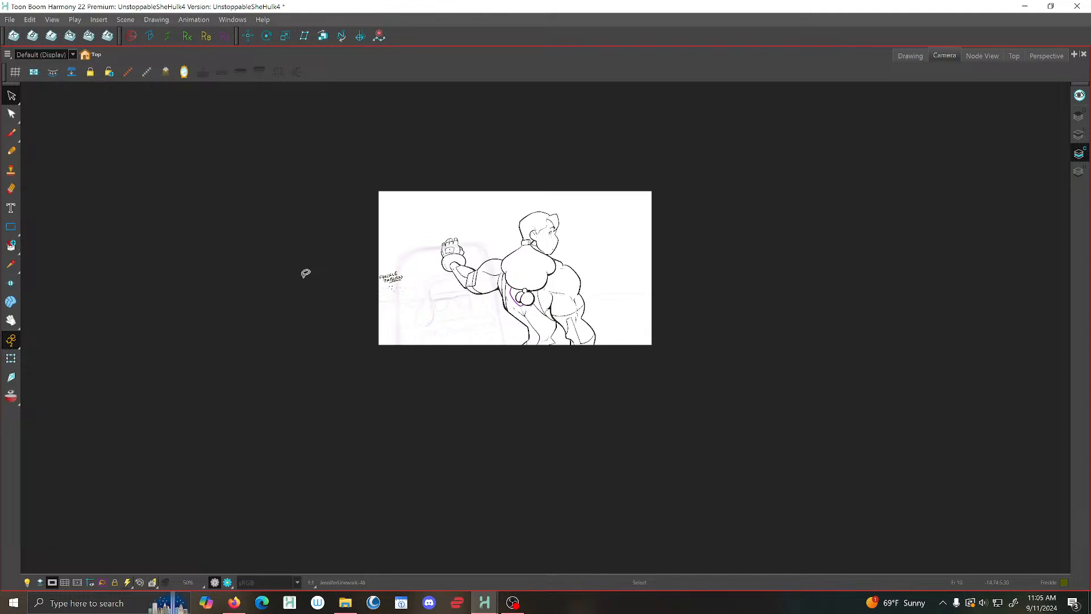
Lasso and clear the fills in the linework layer's drawings from frame 10 to frame 30, keeping the lines
mouse_move(306, 275)
left_mouse_down()
mouse_move(423, 376)
mouse_move(603, 216)
mouse_move(379, 325)
left_mouse_up()
key("period")
key("period")
key("period")
key("period")
key("period")
key("period")
key("period")
key("period")
key("period")
key("period")
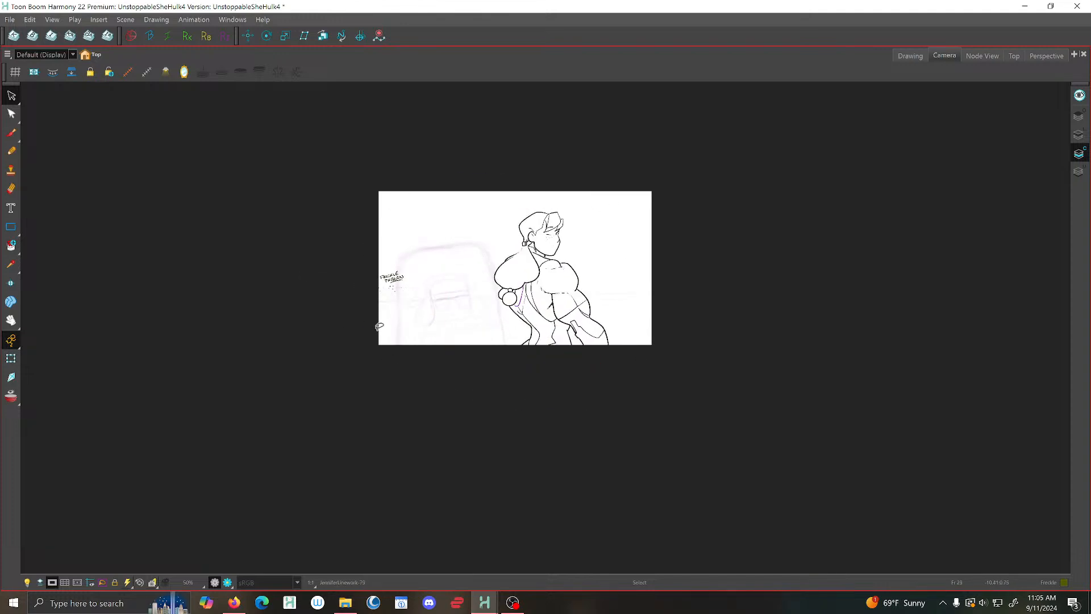
key("comma")
mouse_move(380, 325)
left_mouse_down()
mouse_move(670, 250)
mouse_move(389, 294)
left_mouse_up()
key("period")
key("period")
key("period")
key("period")
key("period")
key("period")
key("period")
key("period")
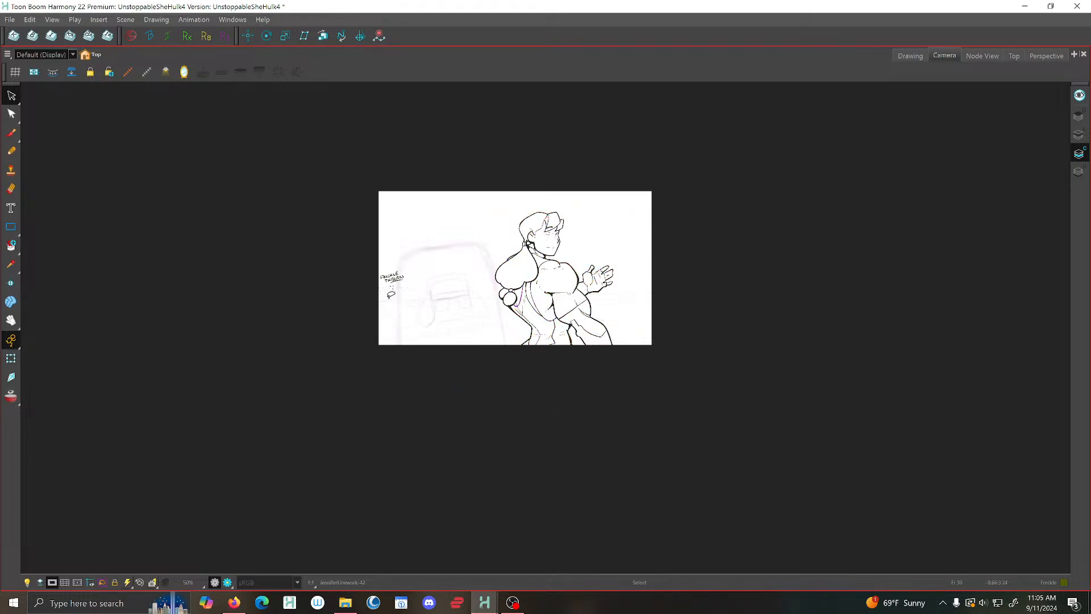
Clear the colour fills from the linework drawings between frames 30 and 54, including those with the "TAG EM..." speech bubble
key("period")
key("period")
key("period")
key("period")
key("period")
key("period")
key("period")
key("period")
key("period")
key("period")
key("period")
key("period")
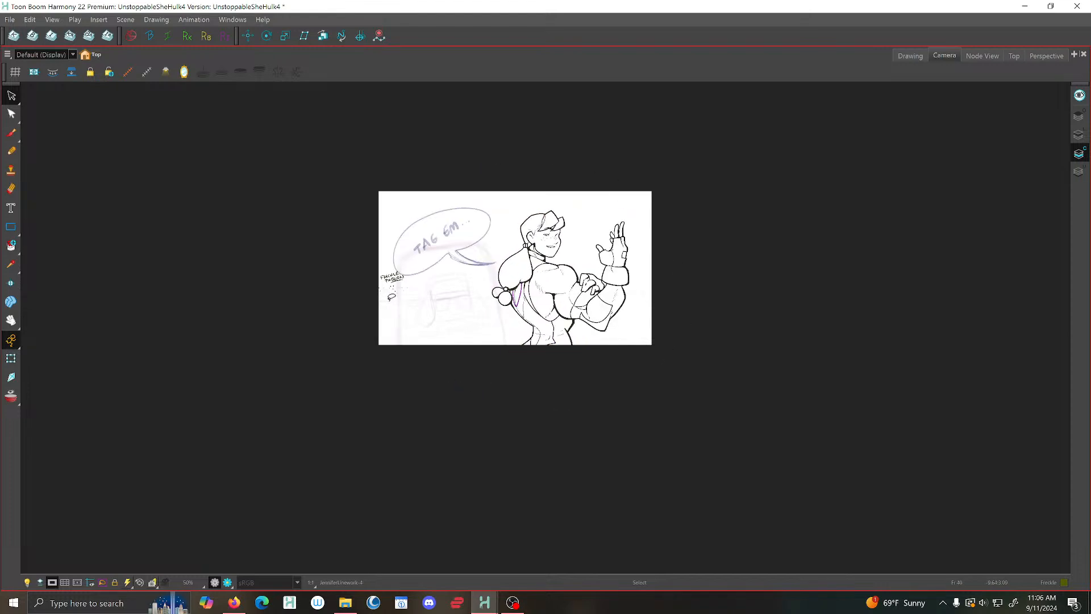
key("period")
key("period")
key("period")
key("period")
key("period")
key("period")
key("period")
key("period")
key("period")
key("period")
key("period")
key("period")
key("period")
key("period")
key("period")
key("period")
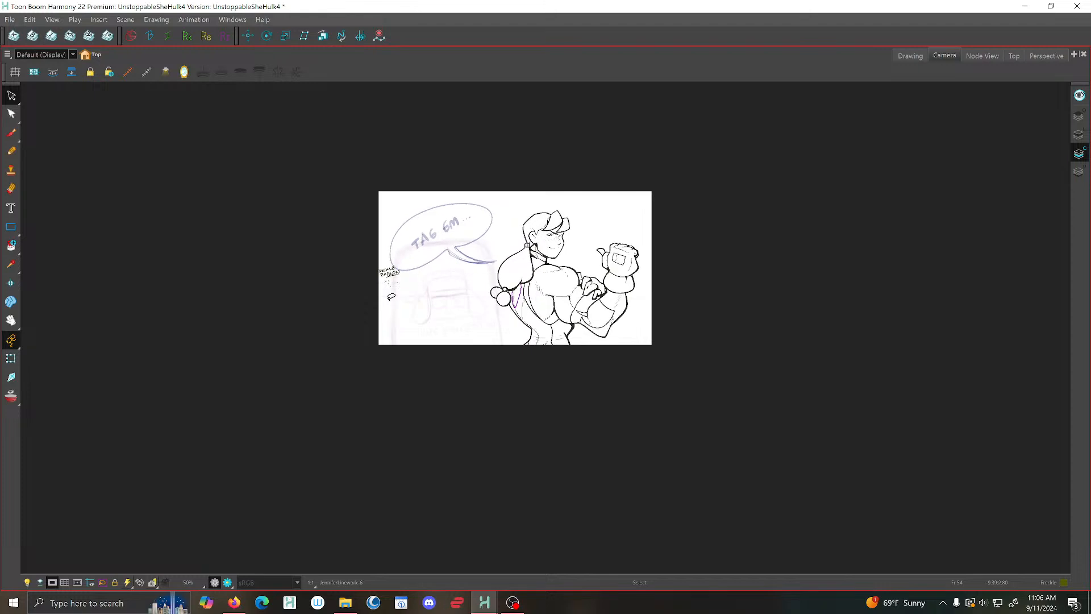
Clear the colour fills from the linework layer's drawings between frames 54 and 76
key("period")
key("period")
key("period")
key("period")
key("period")
key("period")
key("period")
key("period")
key("period")
key("period")
key("period")
key("period")
key("period")
key("period")
key("period")
key("period")
key("period")
key("period")
key("period")
key("period")
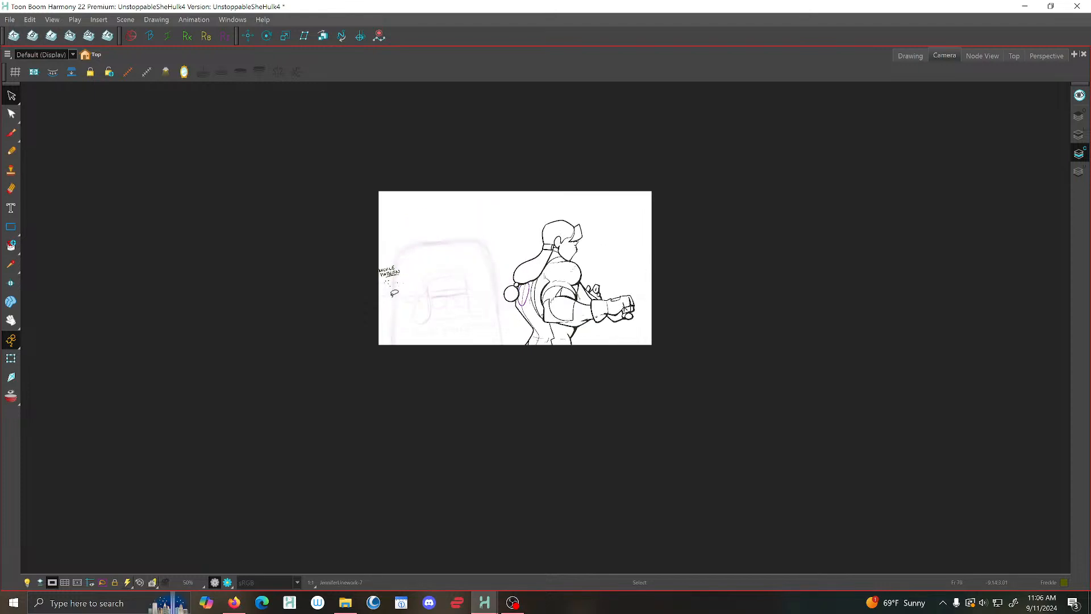
Strip the fills from the linework drawings following frame 76, up to the back-view pose with the hands at the waist
key("period")
key("period")
key("period")
key("period")
key("period")
key("period")
key("period")
key("period")
key("period")
key("period")
key("period")
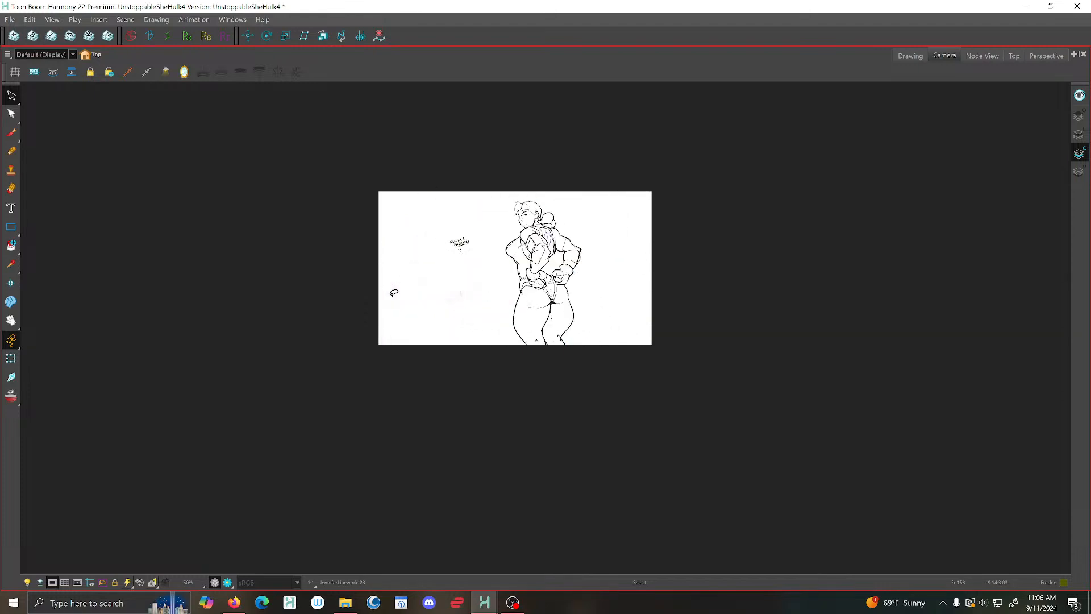
mouse_move(423, 315)
left_mouse_down()
mouse_move(392, 195)
mouse_move(367, 307)
left_mouse_up()
key("period")
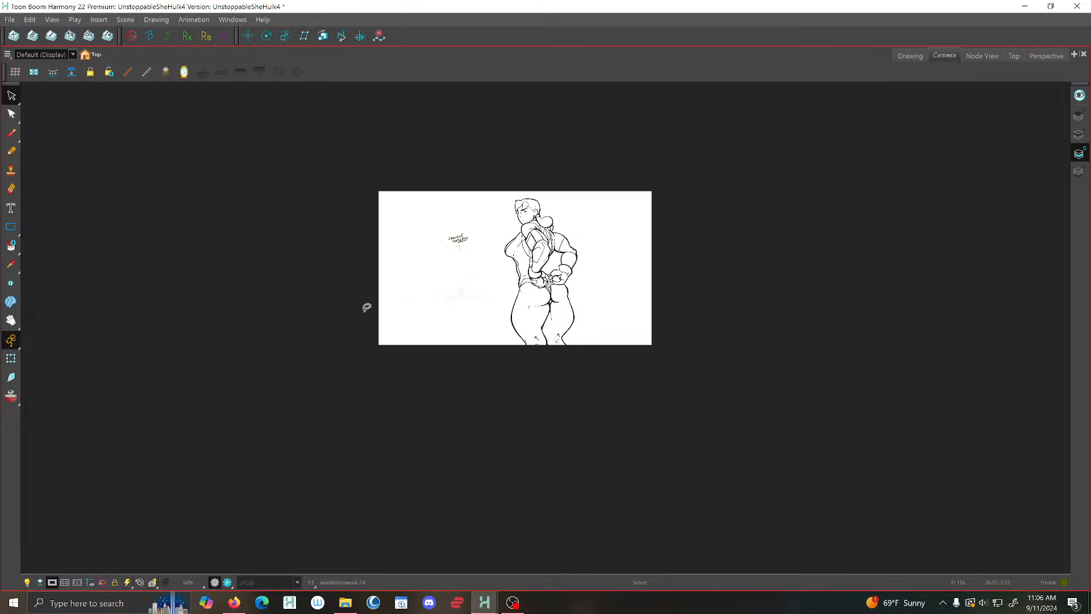
Lasso and delete the green, purple and white fills in the remaining back-view linework drawings
key("period")
key("period")
key("period")
key("period")
key("period")
key("period")
key("period")
key("period")
key("period")
key("period")
key("period")
key("period")
key("period")
key("period")
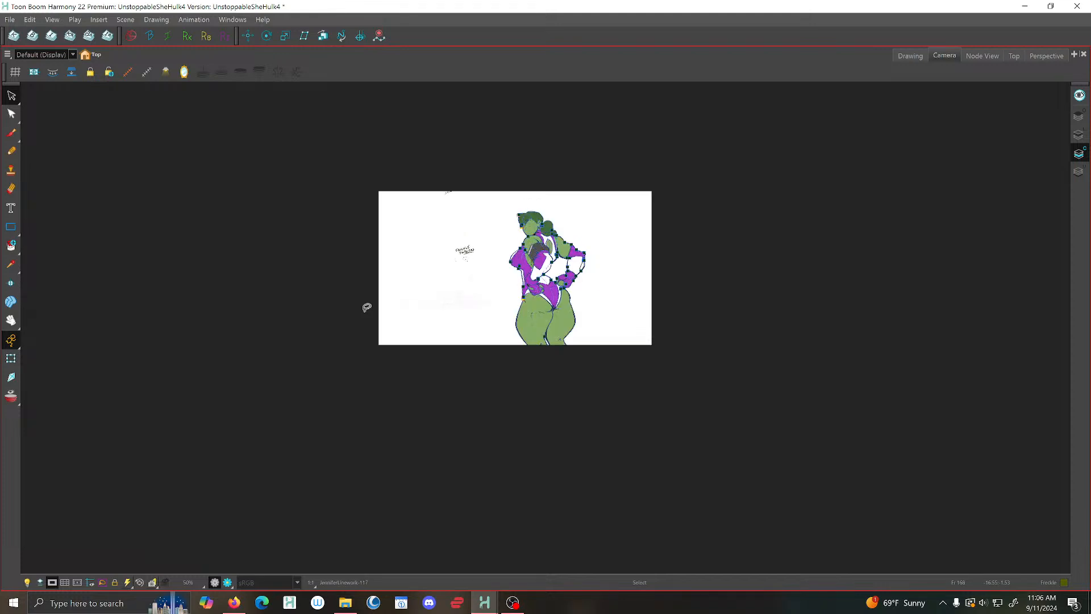
mouse_move(397, 333)
left_mouse_down()
mouse_move(641, 261)
mouse_move(371, 349)
left_mouse_up()
key("period")
key("period")
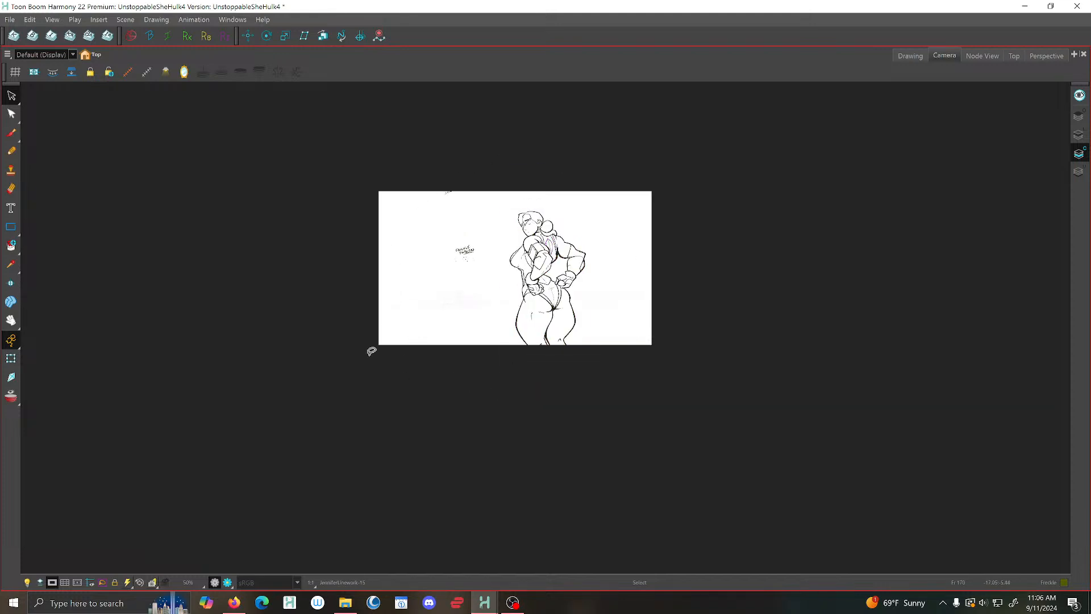
Delete the figure's fills in the front-facing linework drawings, up to the raised-arm pose with the "BAG EM." bubble
key("period")
key("period")
key("period")
key("period")
key("period")
key("period")
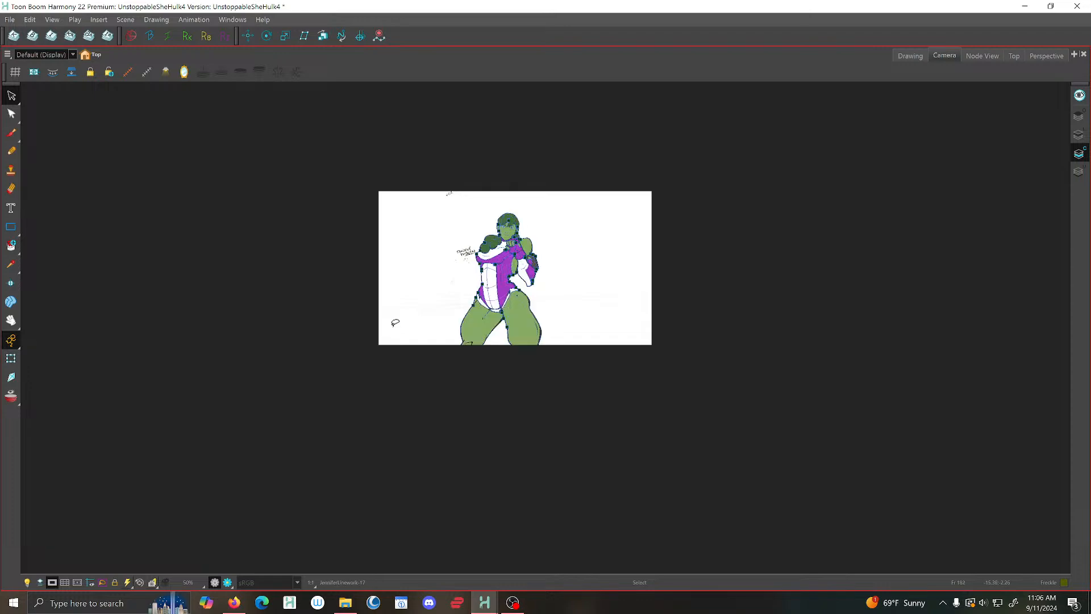
mouse_move(401, 329)
left_mouse_down()
mouse_move(386, 225)
mouse_move(375, 356)
left_mouse_up()
key("Delete")
key("period")
key("period")
key("period")
key("period")
key("period")
key("period")
key("period")
key("period")
key("period")
key("period")
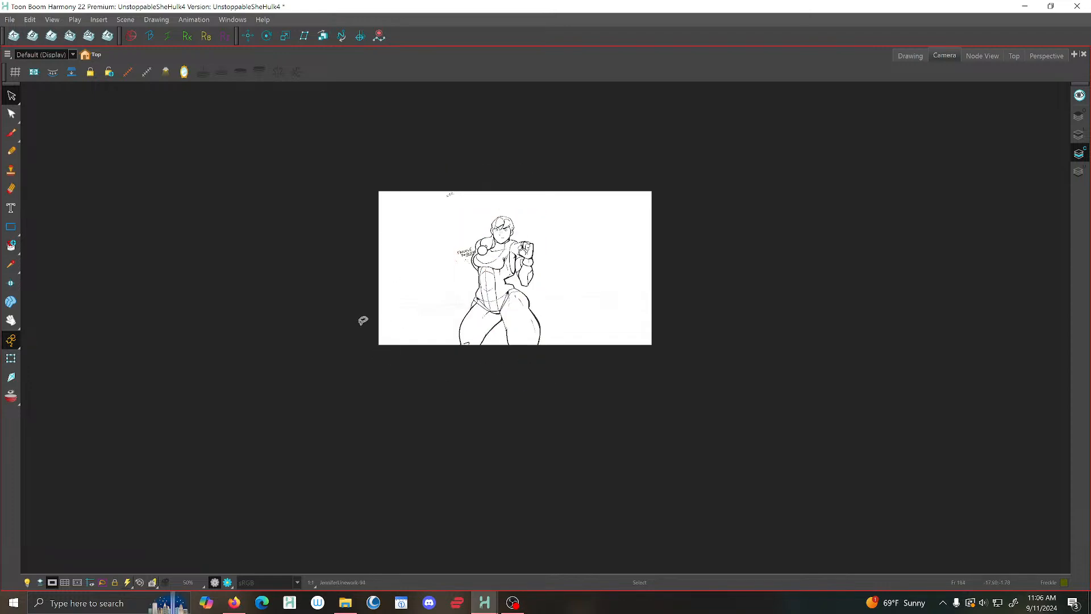
key("period")
key("period")
key("period")
key("period")
key("period")
key("period")
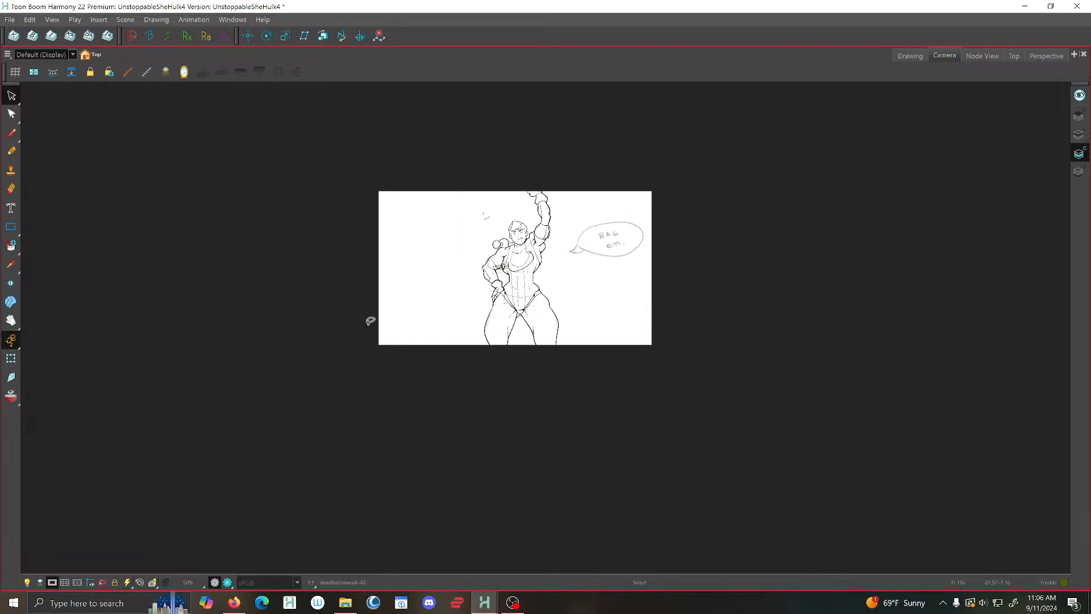
Lasso and delete the fills in the successive raised-fist linework drawings beside the "BAG EM." bubble
mouse_move(365, 319)
left_mouse_down()
mouse_move(541, 137)
mouse_move(339, 340)
left_mouse_up()
key("Delete")
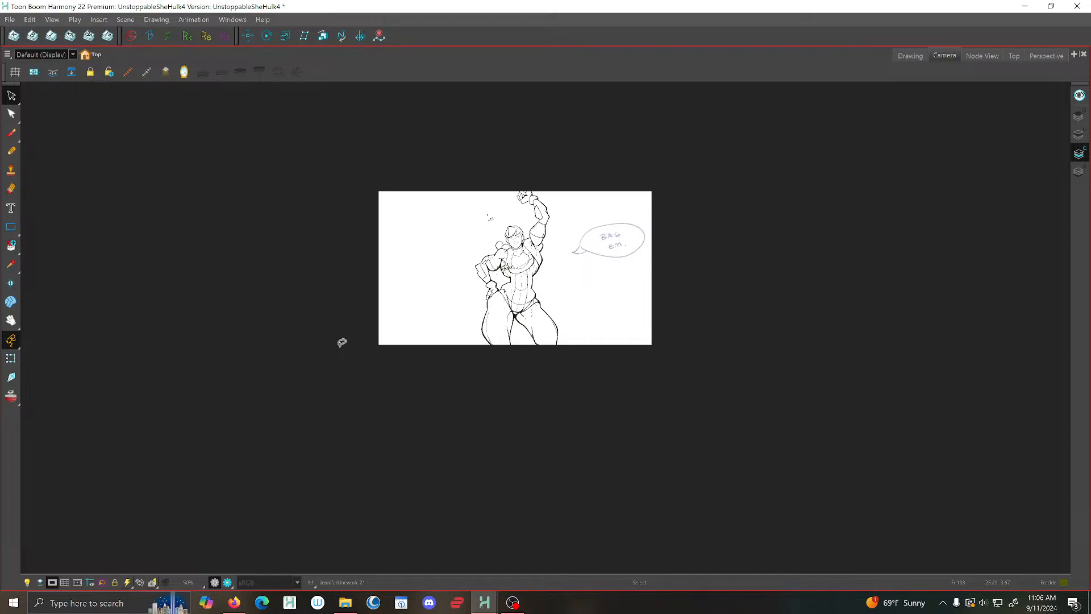
key("period")
key("period")
key("period")
key("period")
key("period")
key("period")
key("period")
key("period")
key("period")
key("period")
key("period")
key("period")
key("period")
key("period")
key("period")
key("period")
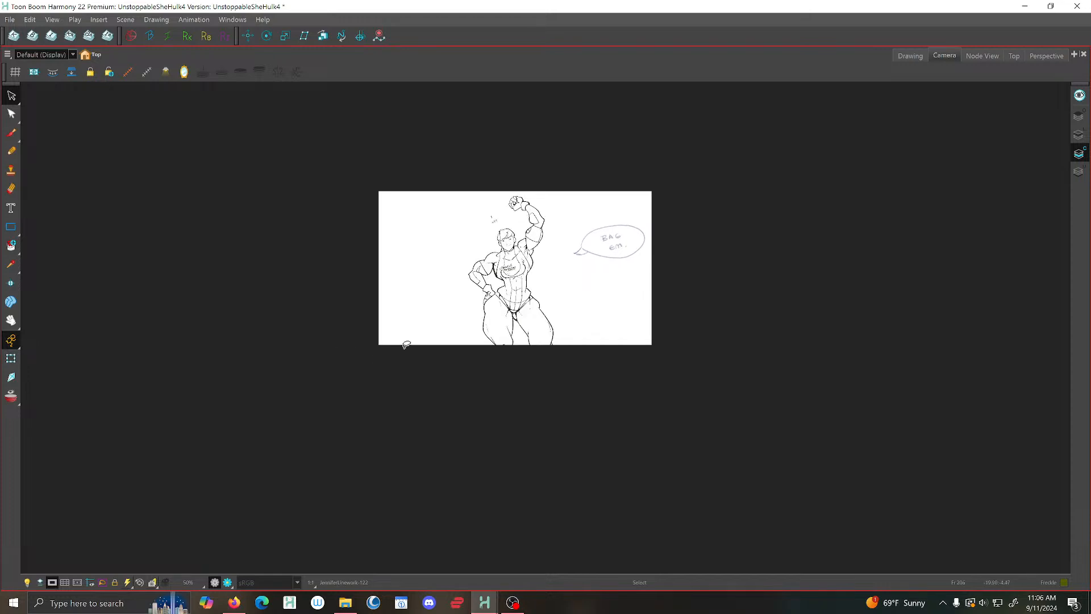
Disconnect the JenniferLinework node from Tone, connect it to the Composite, and place it beside the freckles node
key("period")
key("comma")
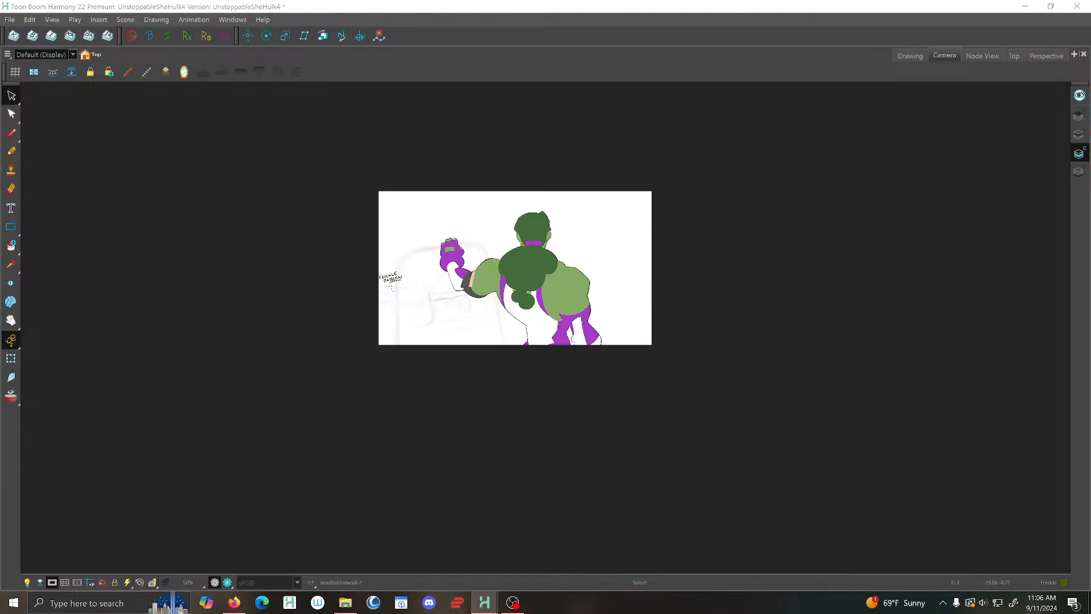
scroll(566, 304, "up", 2)
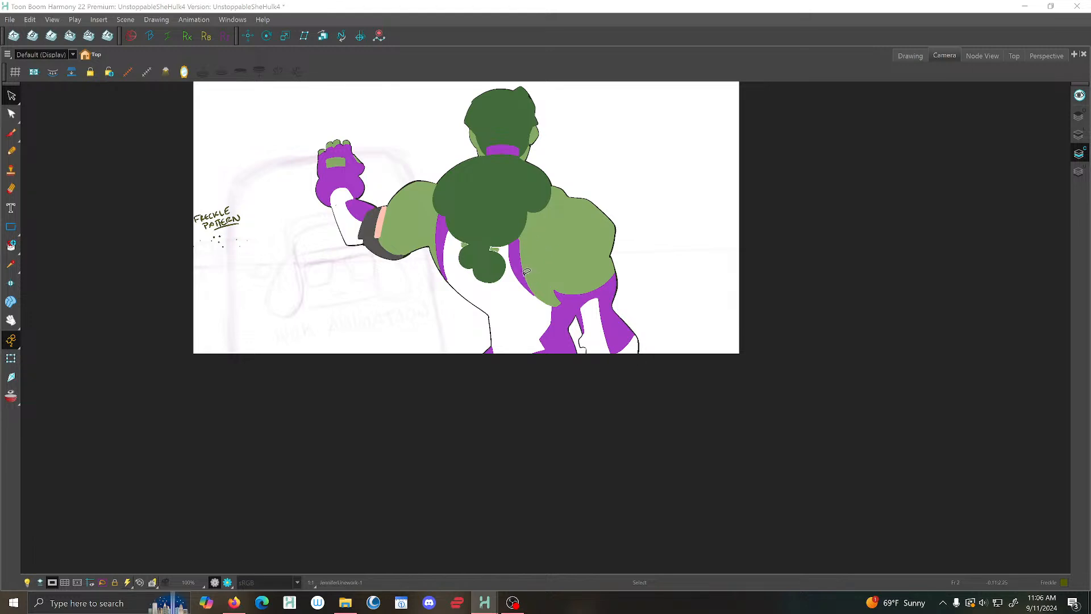
scroll(527, 271, "down", 1)
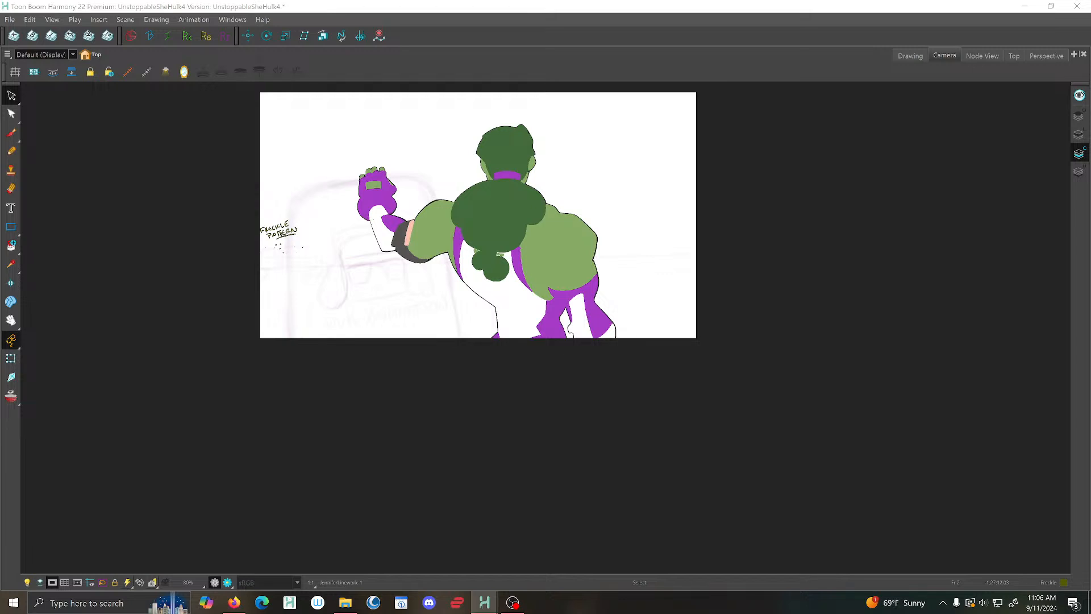
left_click(972, 56)
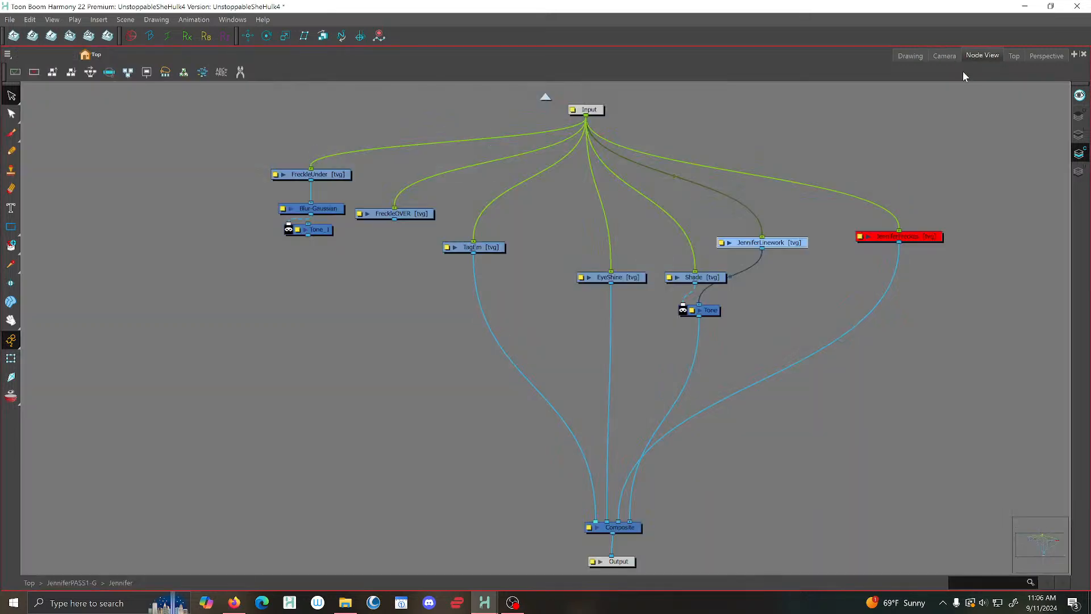
left_click_drag(755, 296, 587, 494)
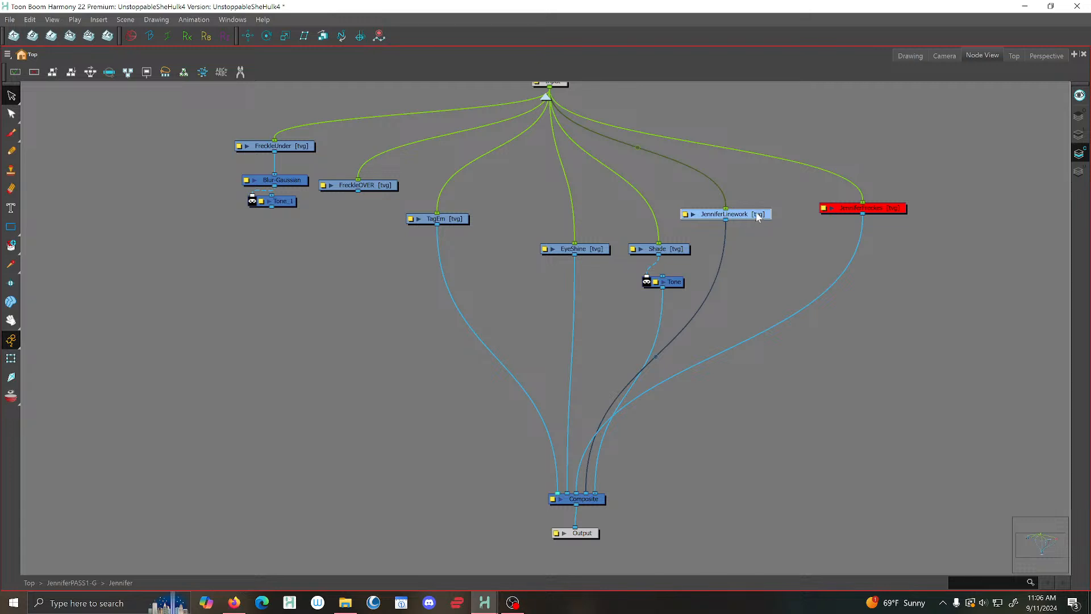
left_click_drag(758, 216, 799, 213)
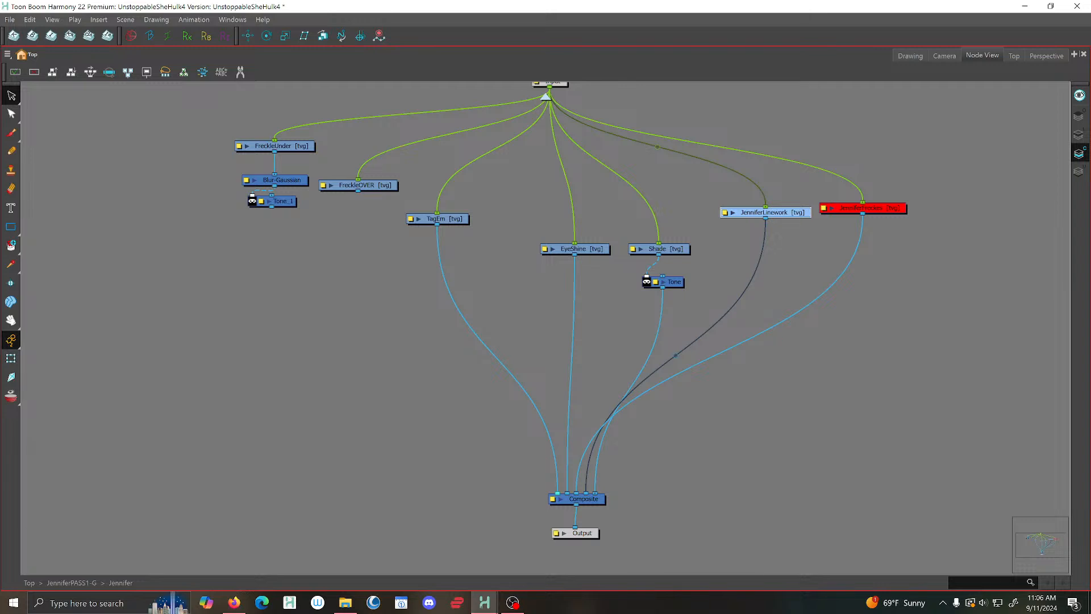
Paste the JenniferColorsDoneAlrea_1 drawing node into the Jennifer group and move the freckles node above Shade
key("Escape")
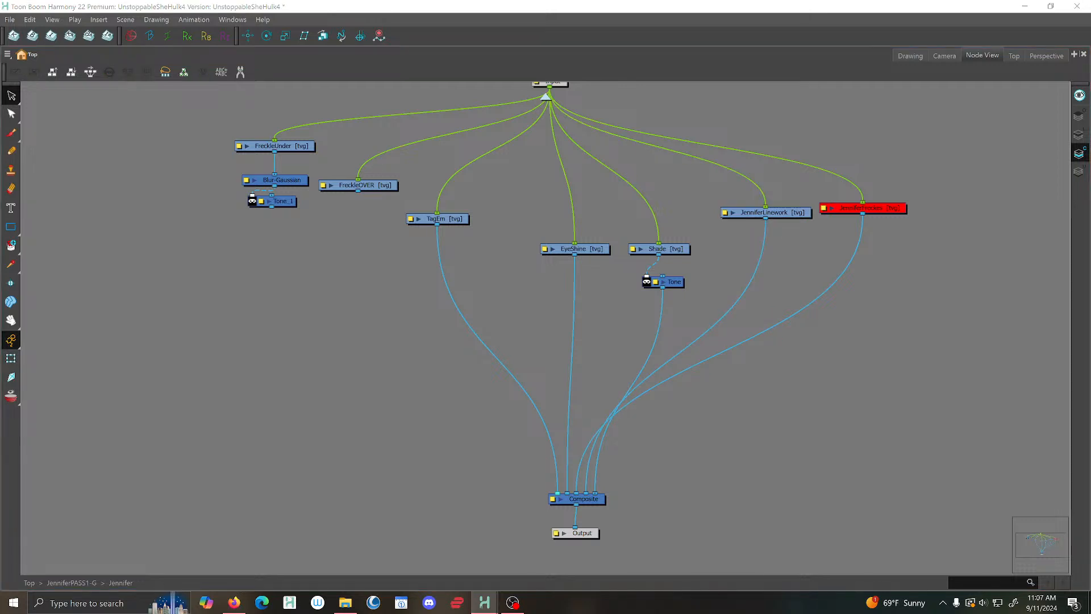
key("ctrl+v")
left_click_drag(890, 211, 660, 183)
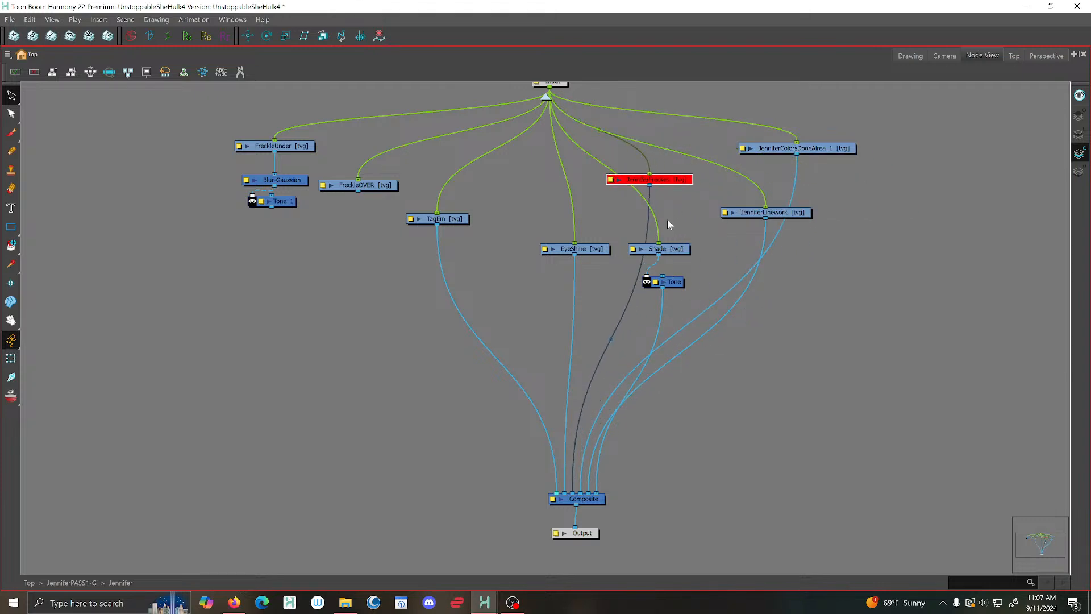
Move the Shade and Tone nodes together to the far side of the JenniferLinework and colours nodes
left_click(668, 249)
left_click(667, 284, "shift")
left_click_drag(667, 288, 931, 251)
left_click(671, 265)
left_click(660, 249)
left_click(674, 282, "shift")
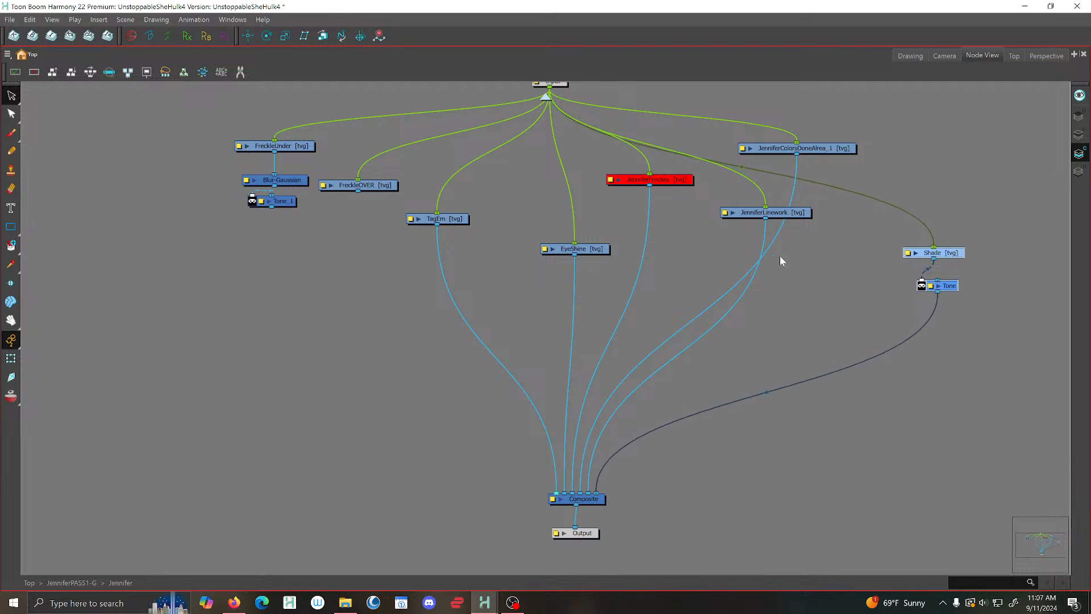
Arrange the JenniferFreckles, JenniferLinework and JenniferColorsDoneAlrea_1 nodes between EyeShine and Shade, and enable the freckles node
mouse_move(789, 215)
left_mouse_down()
mouse_move(736, 217)
mouse_move(798, 227)
left_mouse_up()
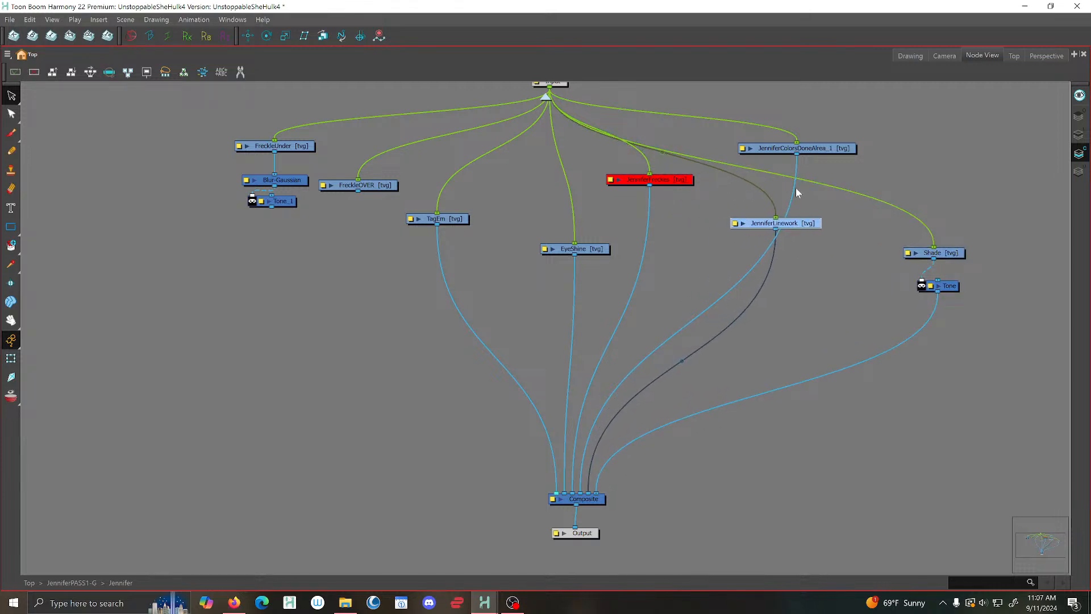
left_click_drag(814, 148, 872, 191)
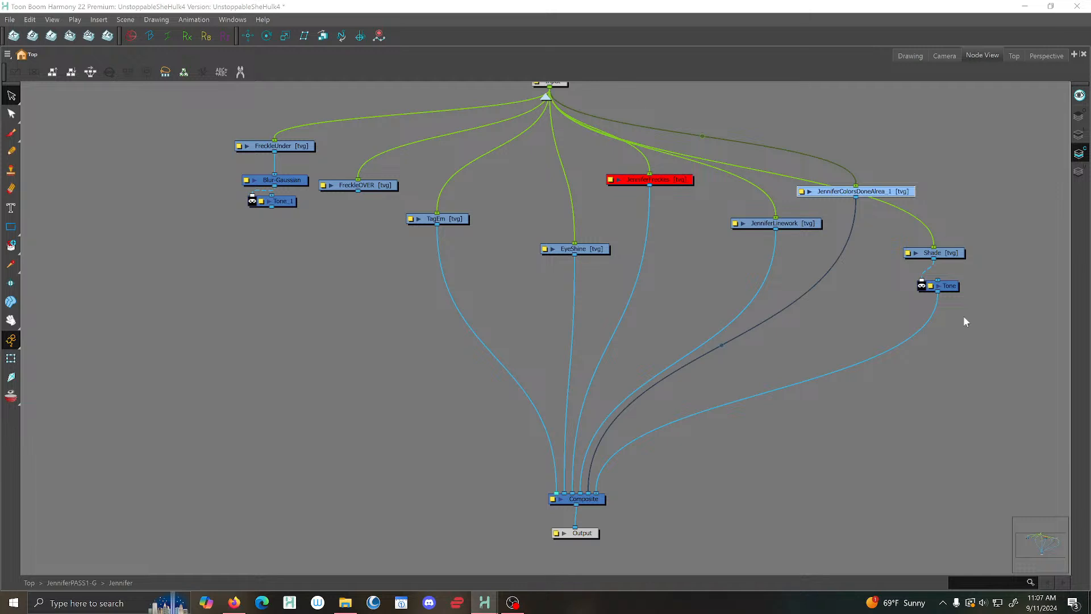
left_click_drag(856, 192, 846, 209)
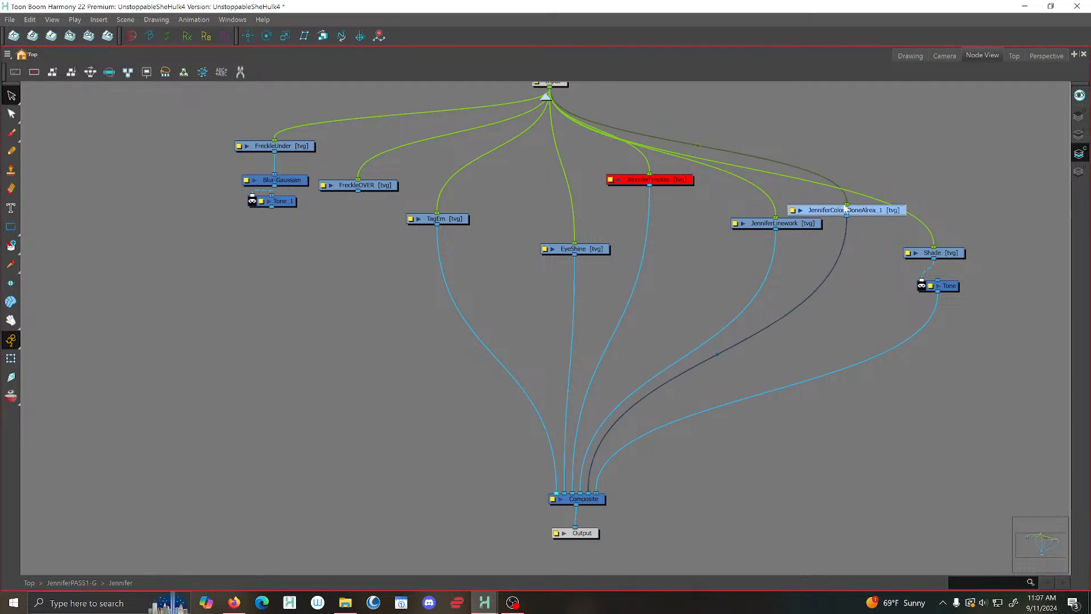
left_click_drag(673, 179, 742, 203)
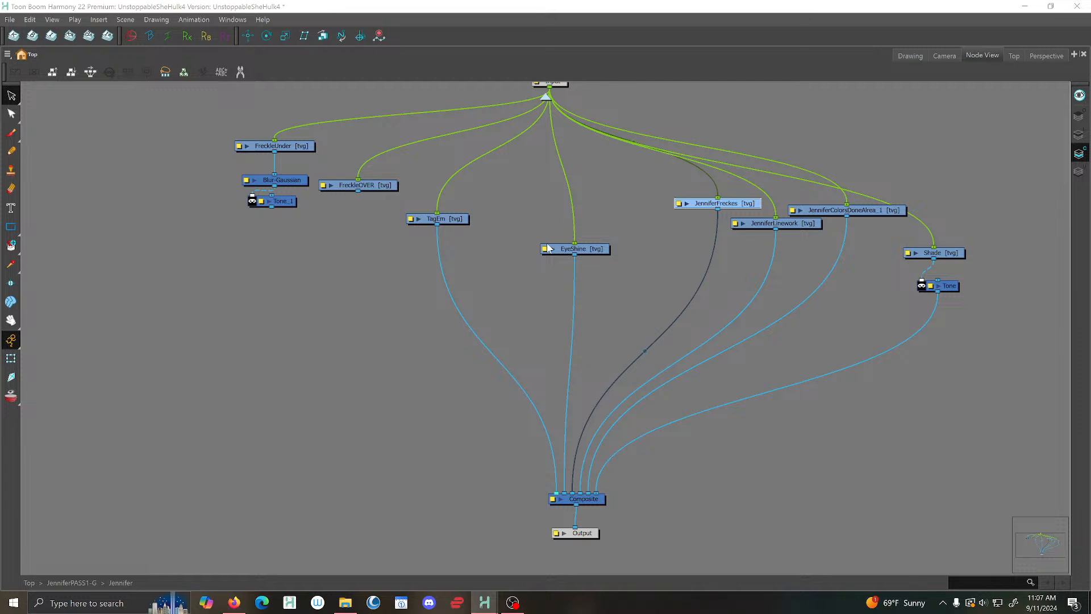
left_click_drag(860, 210, 862, 203)
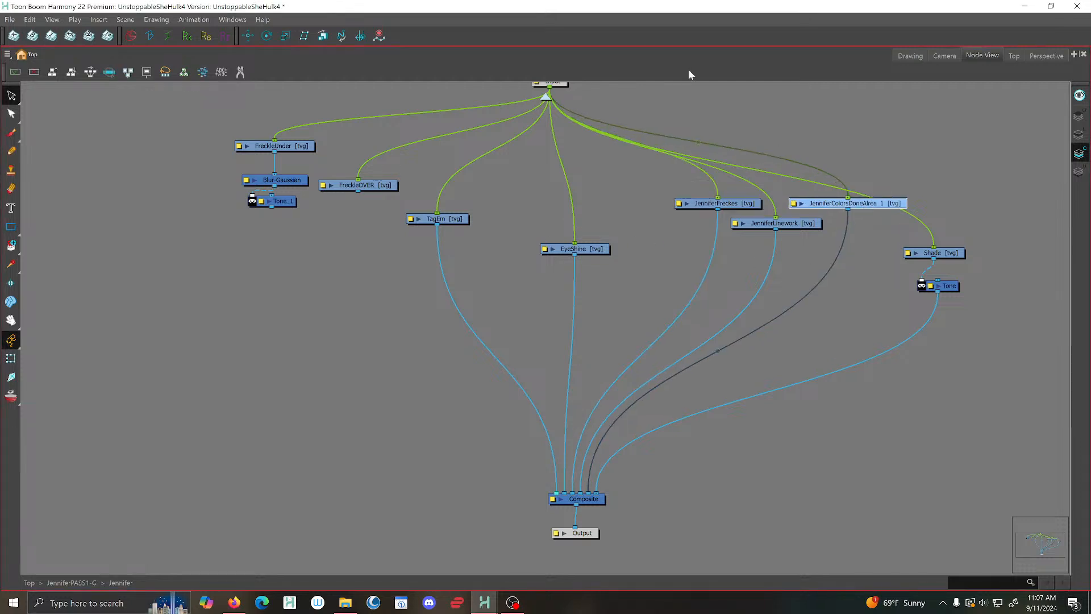
Check how the linework, freckles, Shade and Tone nodes connect to the Composite
left_click(788, 227)
left_click(732, 208)
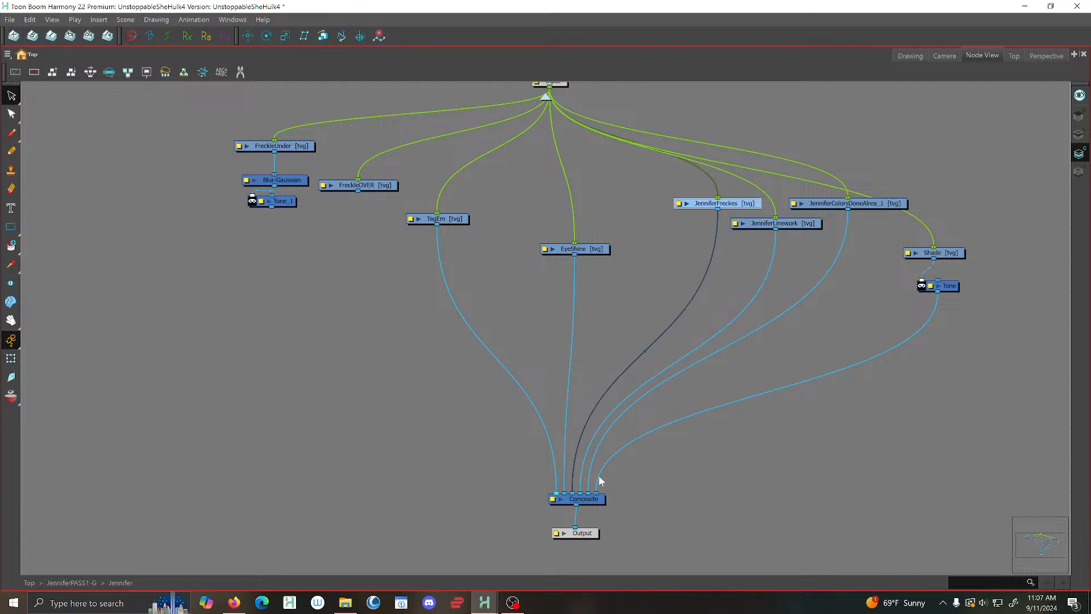
left_click(594, 502)
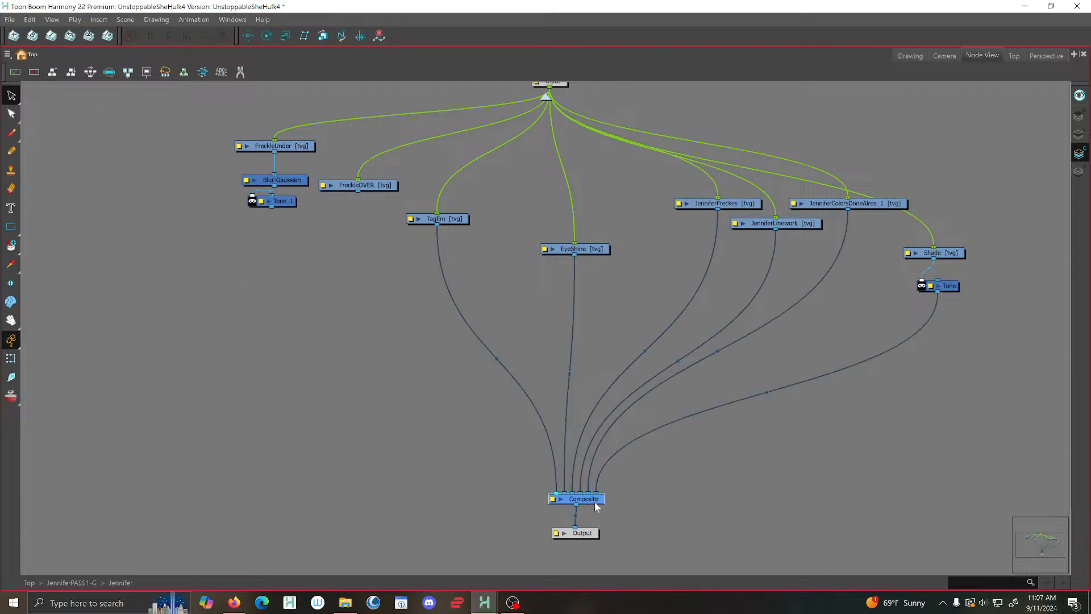
left_click(957, 253)
left_click(955, 287)
left_click(946, 254)
left_click(950, 291)
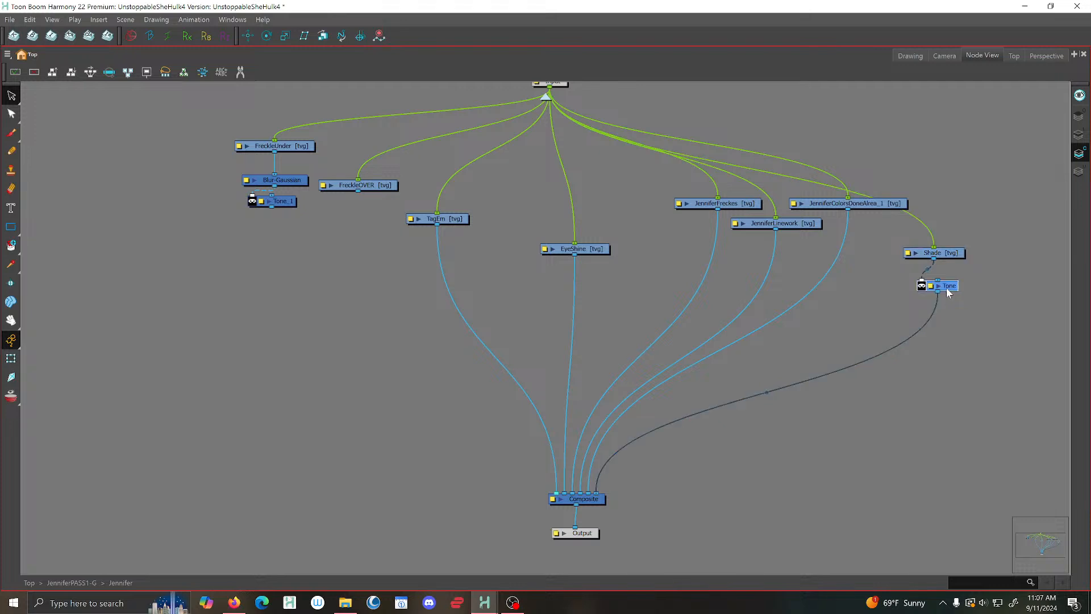
Save the scene with the rearranged node network
left_click(9, 19)
left_click(19, 86)
scroll(699, 294, "down", 1)
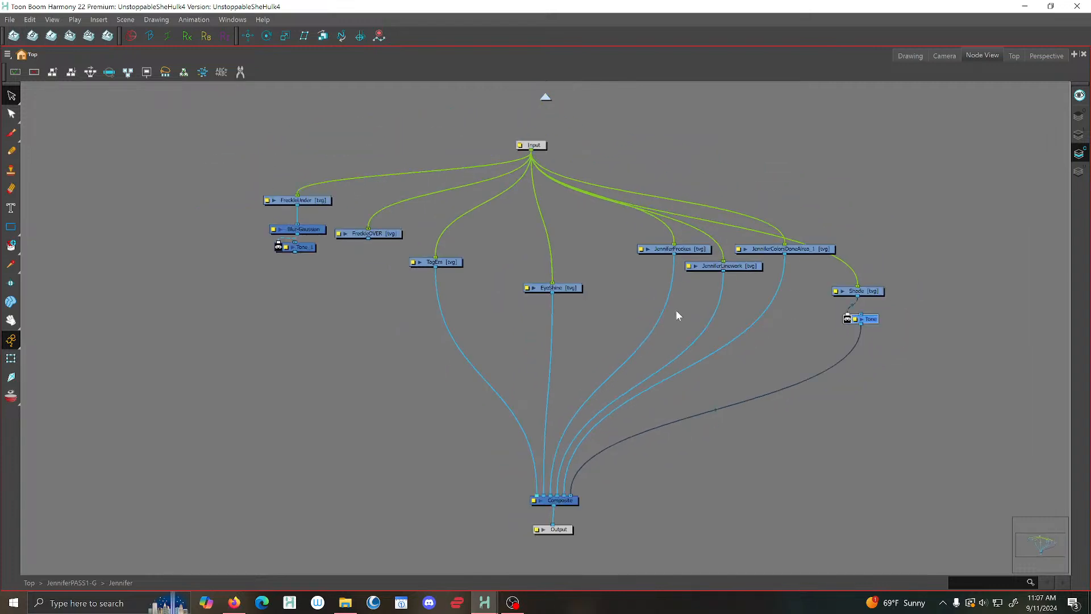
Leave the Jennifer group, display the recombined figure through the camera, and save the scene again
left_click(545, 98)
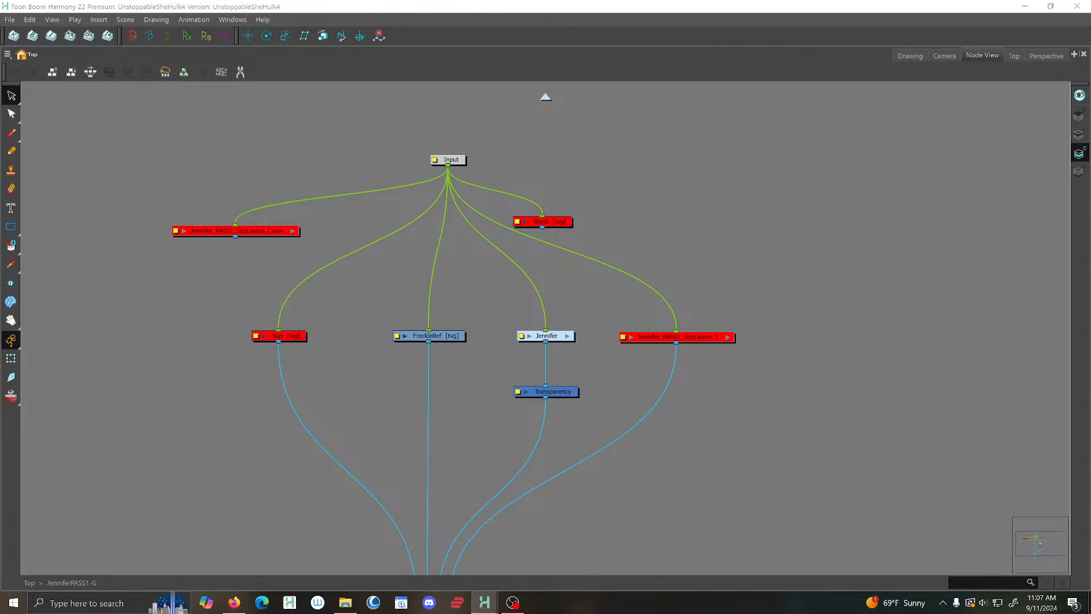
left_click(910, 57)
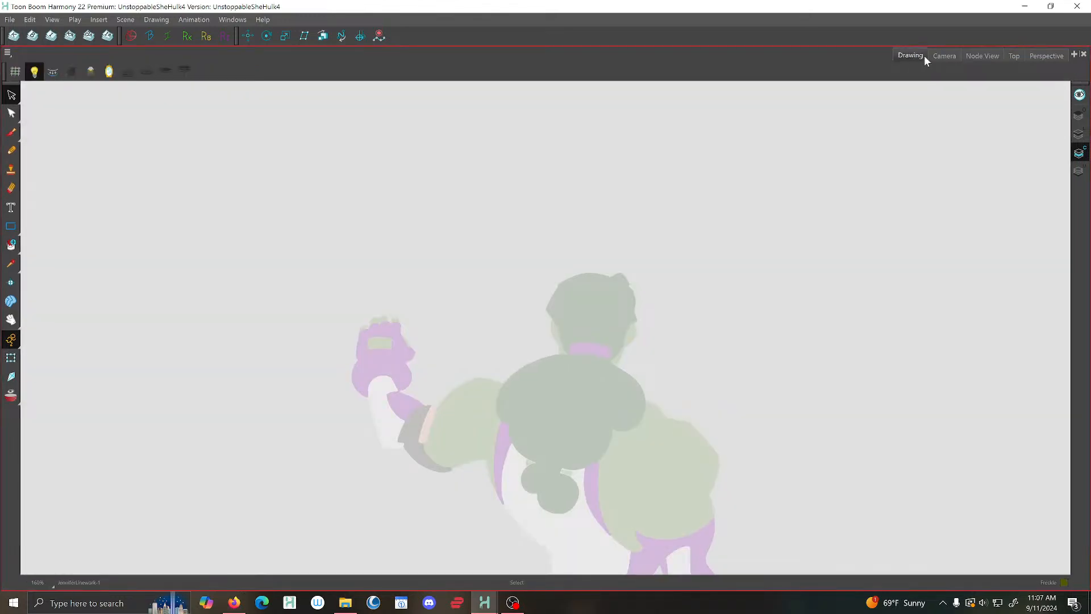
left_click(936, 57)
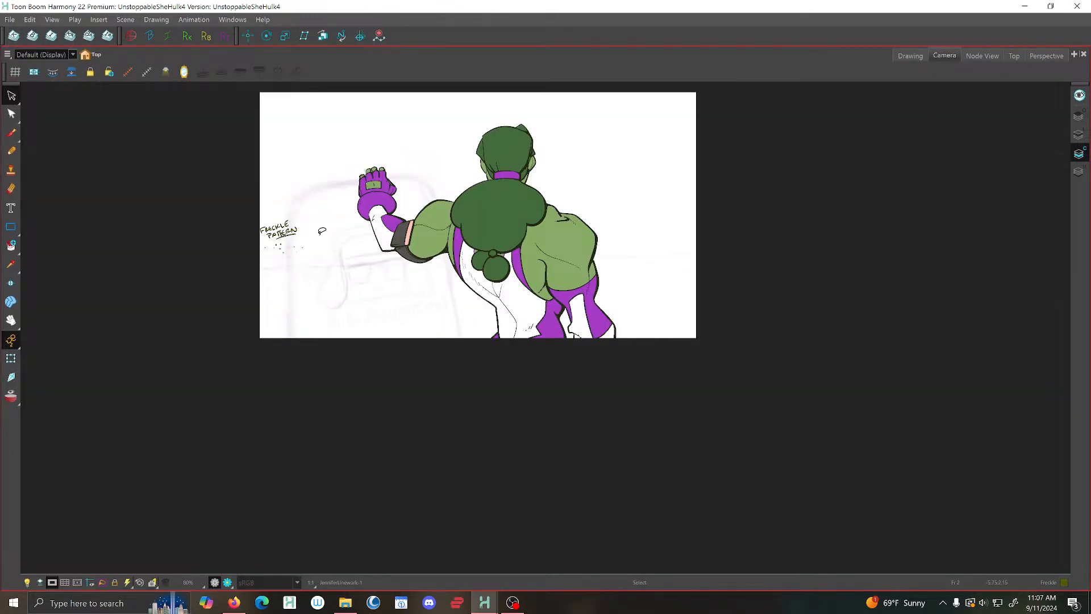
left_click(9, 19)
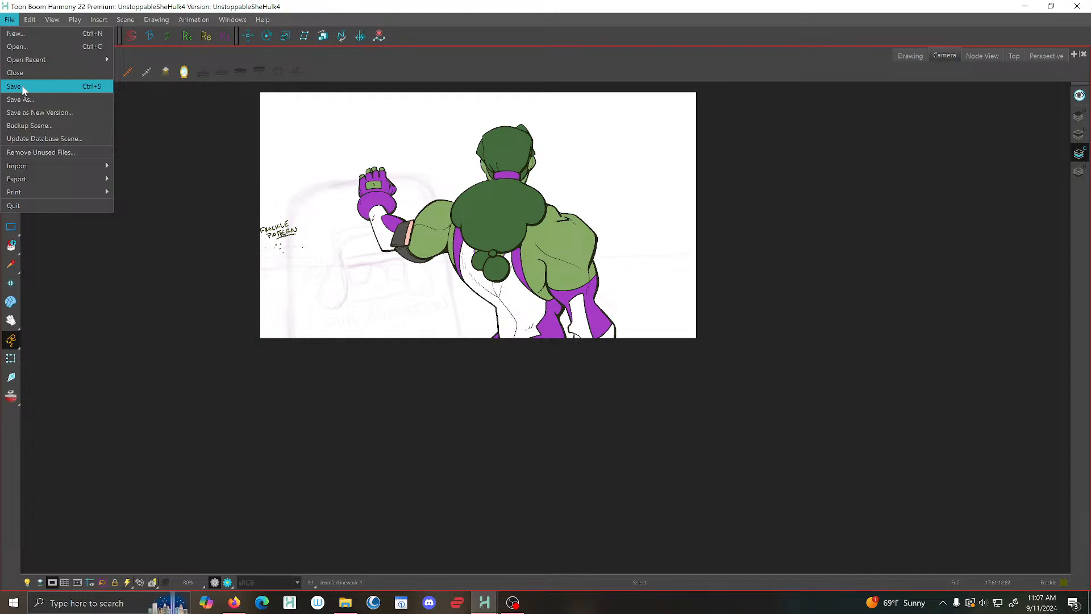
left_click(23, 87)
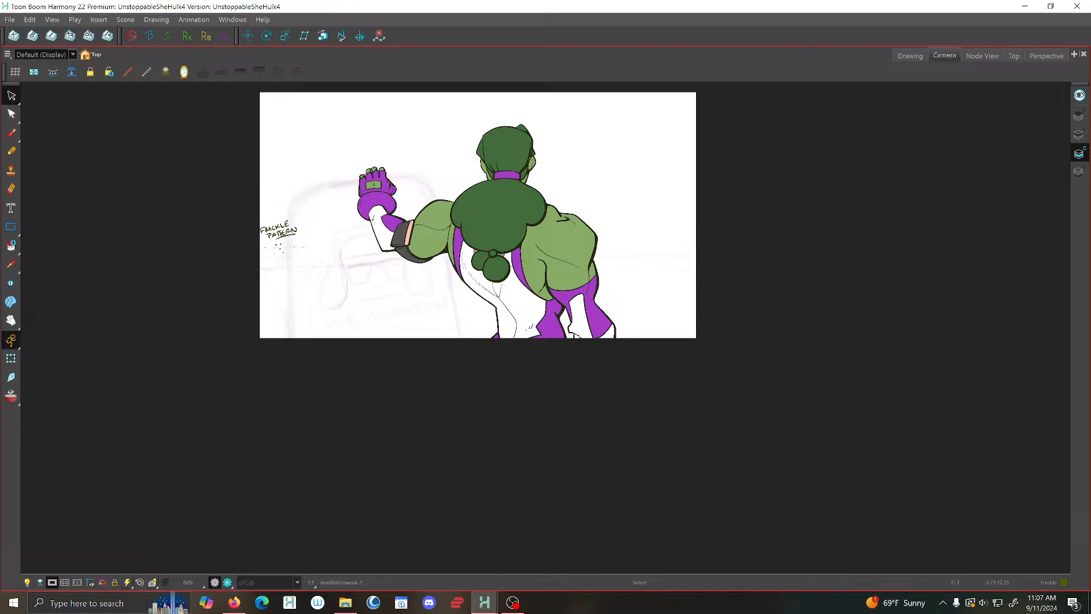
Turn on Apply to All Frames for the Select tool and save the scene
left_click(12, 96)
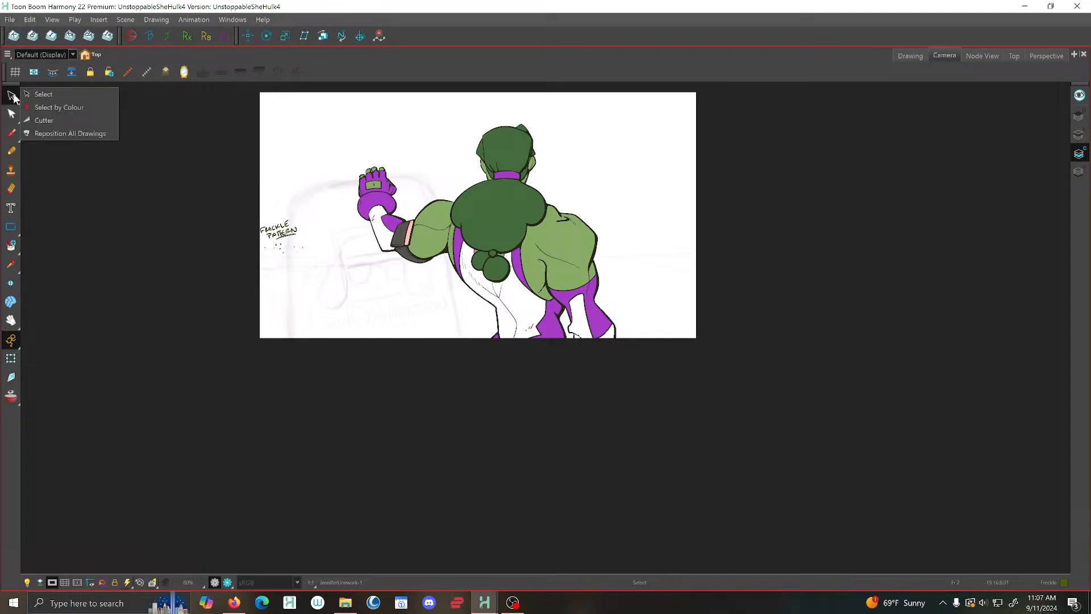
left_click(50, 98)
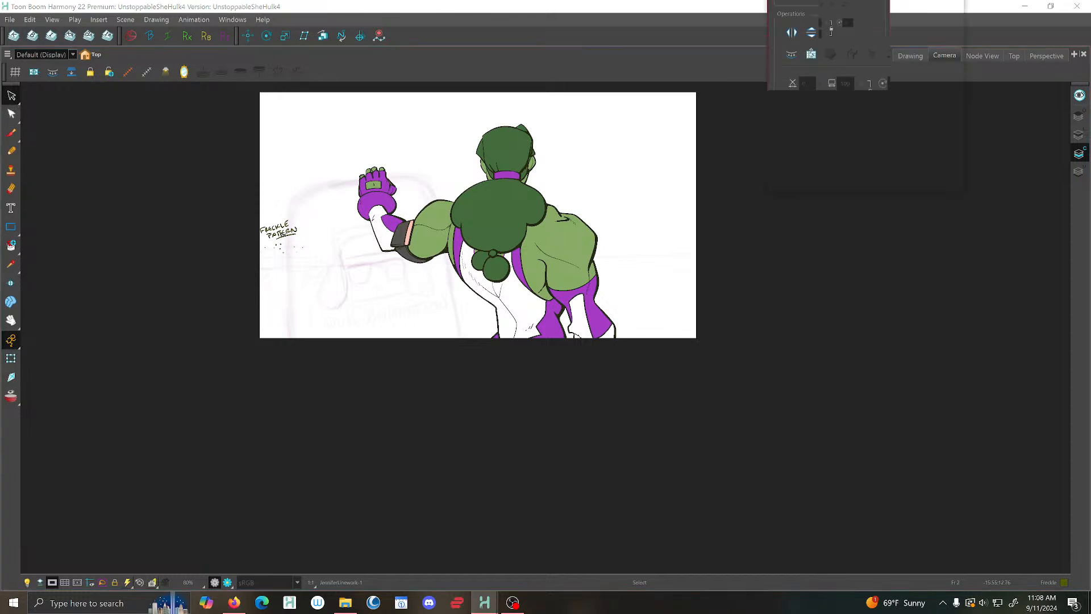
left_click_drag(847, 11, 792, 151)
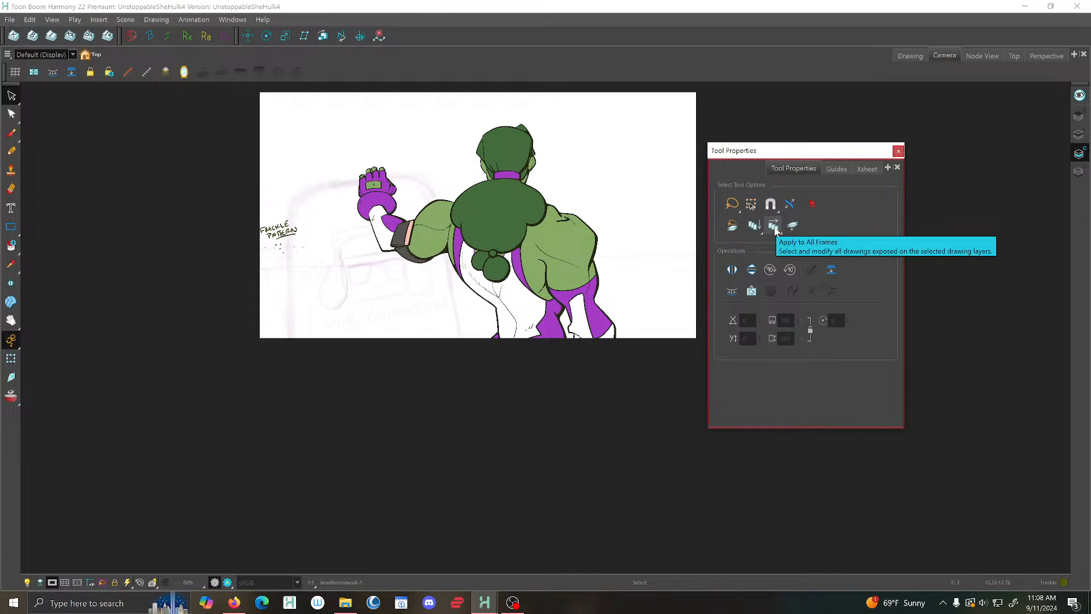
left_click(775, 227)
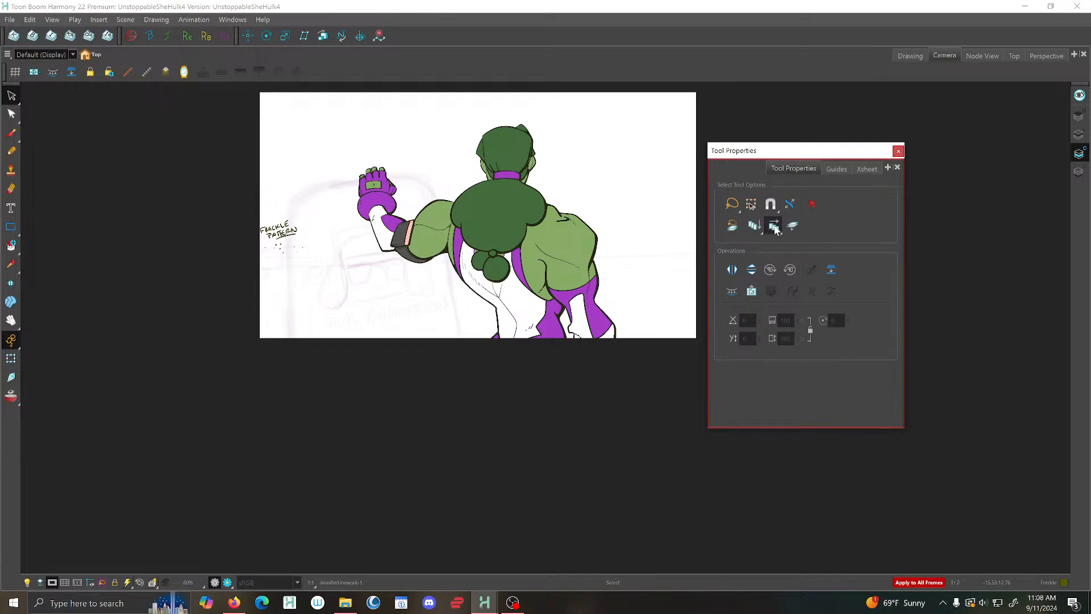
left_click_drag(822, 151, 793, 59)
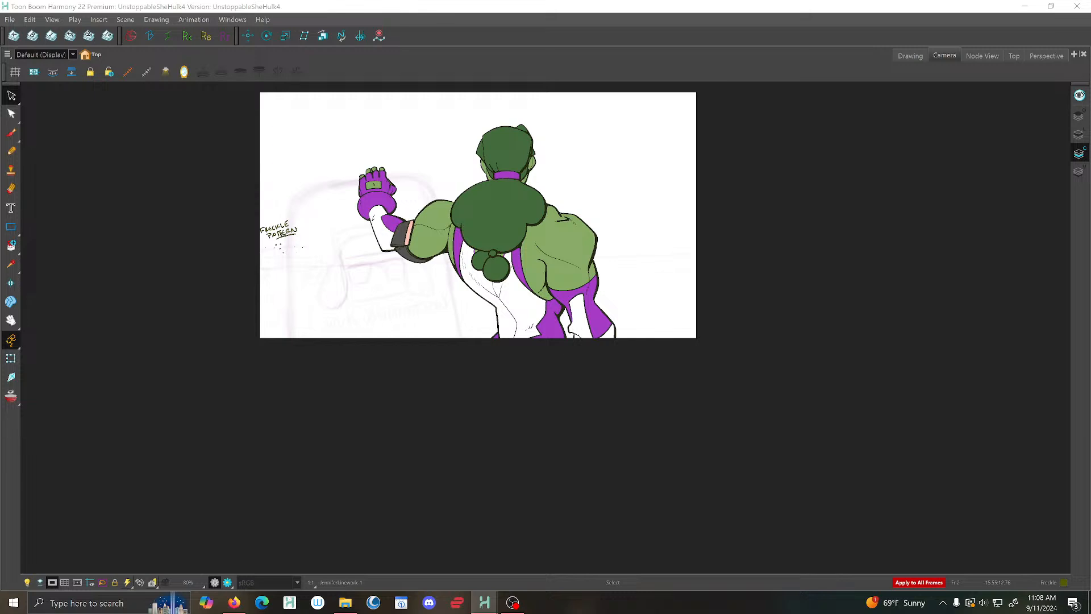
left_click(10, 20)
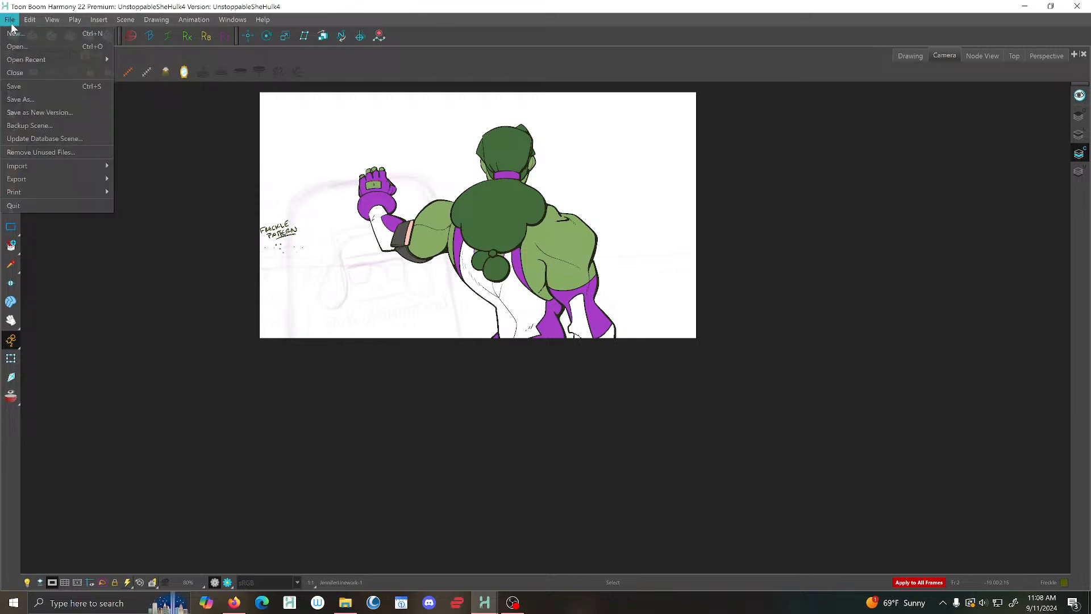
left_click(15, 87)
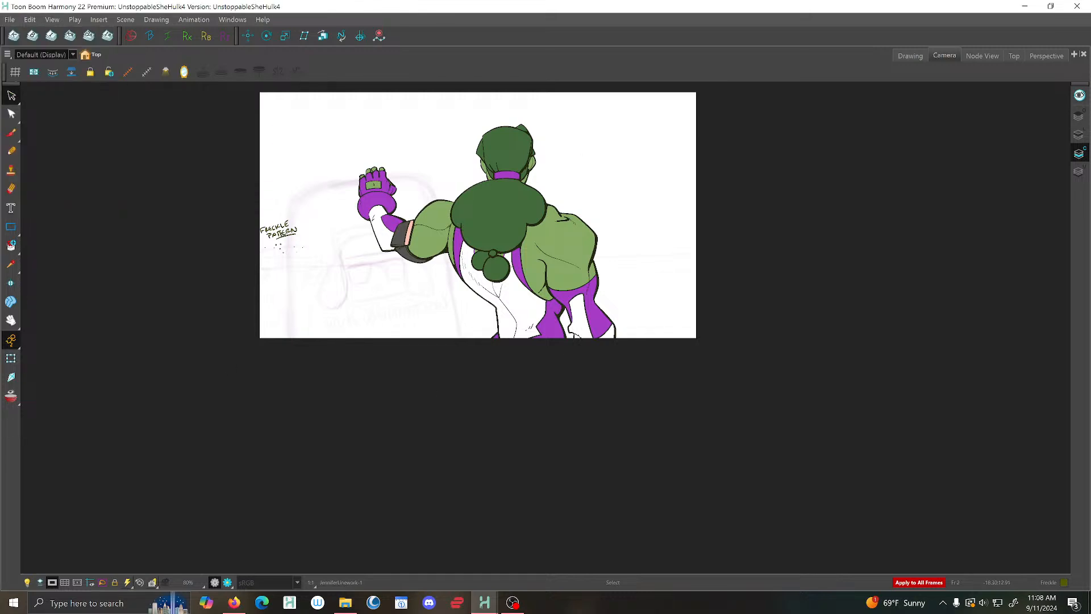
Switch to the line art layer, show the area outside the camera frame, and lasso all the linework to reveal stray sketches
left_click(1079, 135)
scroll(675, 292, "down", 5)
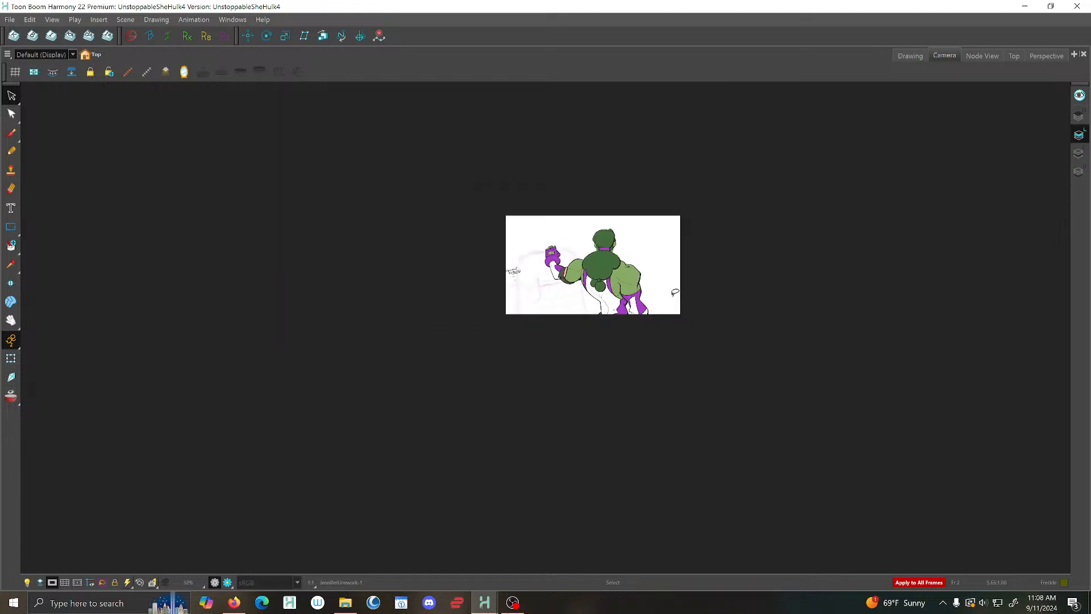
left_click(51, 582)
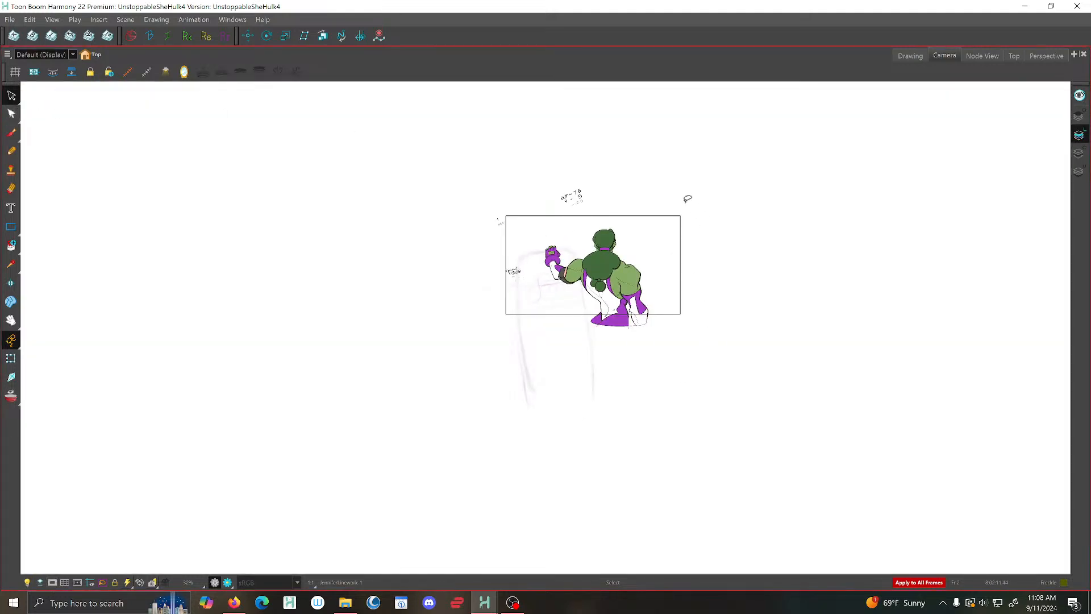
mouse_move(616, 101)
left_mouse_down()
mouse_move(532, 99)
mouse_move(232, 291)
mouse_move(497, 80)
mouse_move(317, 250)
left_mouse_up()
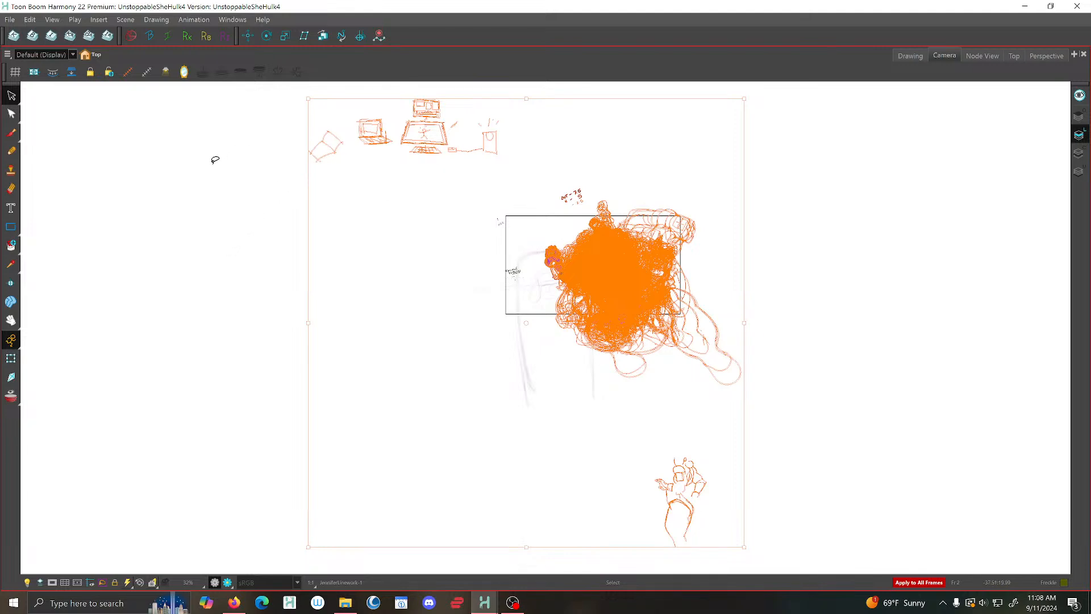
left_click(215, 160)
Delete the handwritten "OUT" number note above the camera frame from the linework and freckles drawings
left_click_drag(11, 95, 85, 91)
left_click_drag(565, 212, 547, 172)
left_click(430, 171)
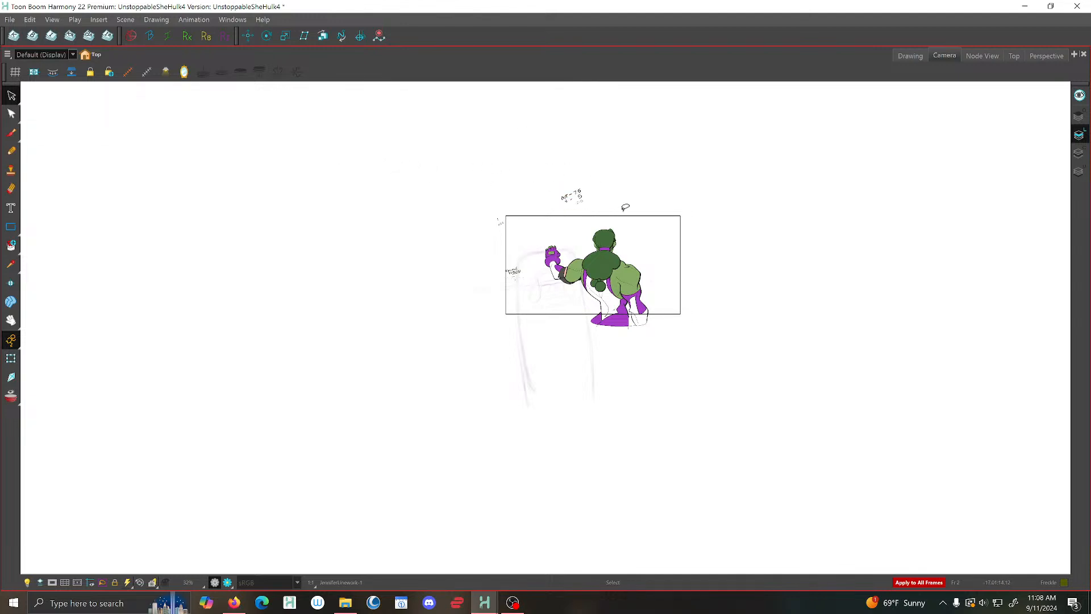
scroll(625, 208, "up", 2)
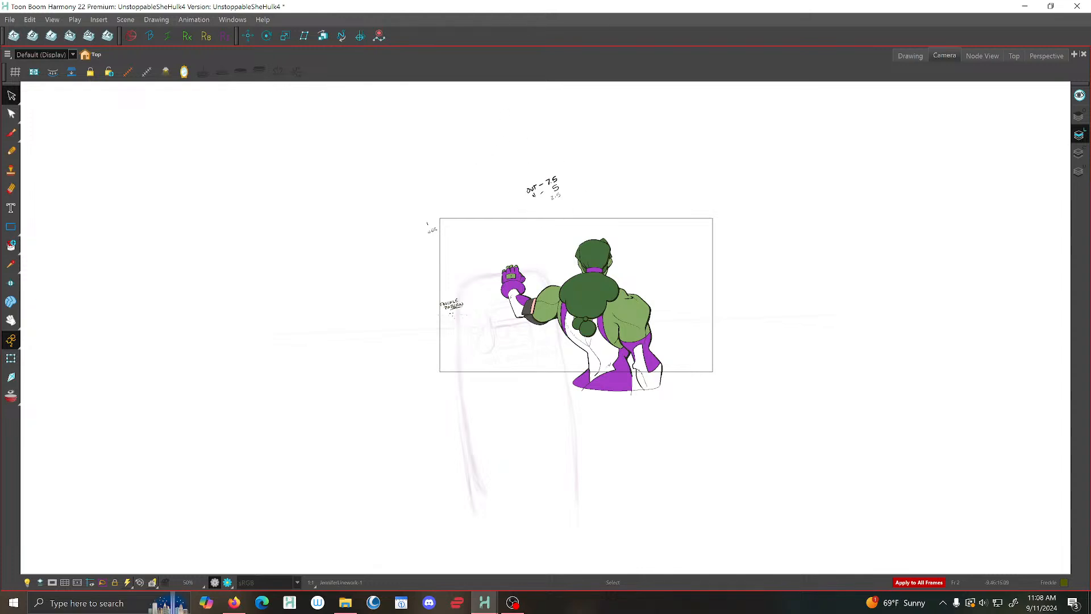
left_click_drag(530, 210, 509, 168)
left_click(481, 174)
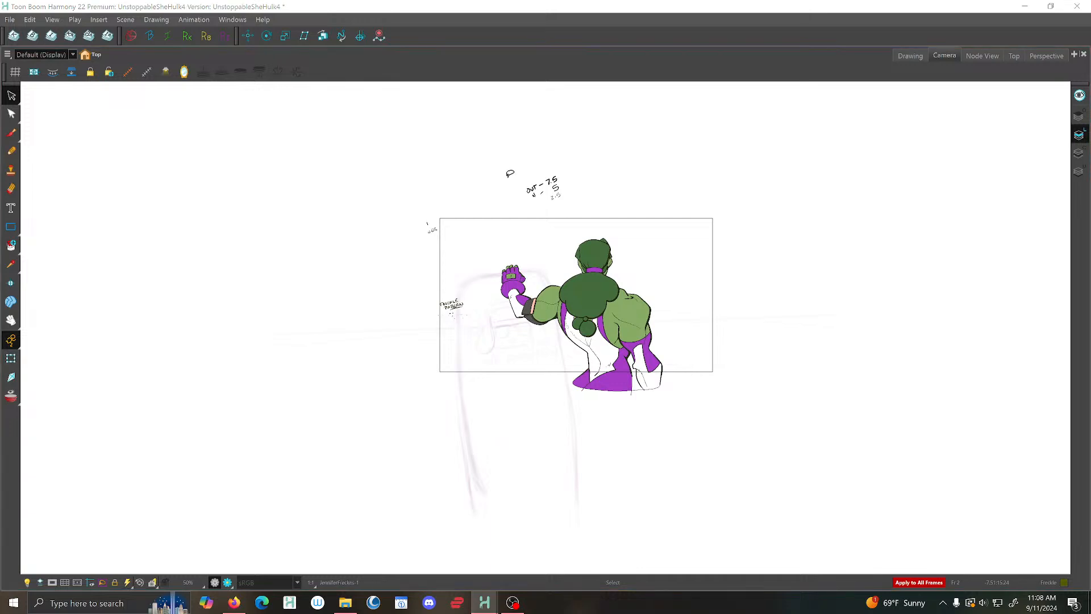
left_click_drag(511, 170, 521, 151)
key("Delete")
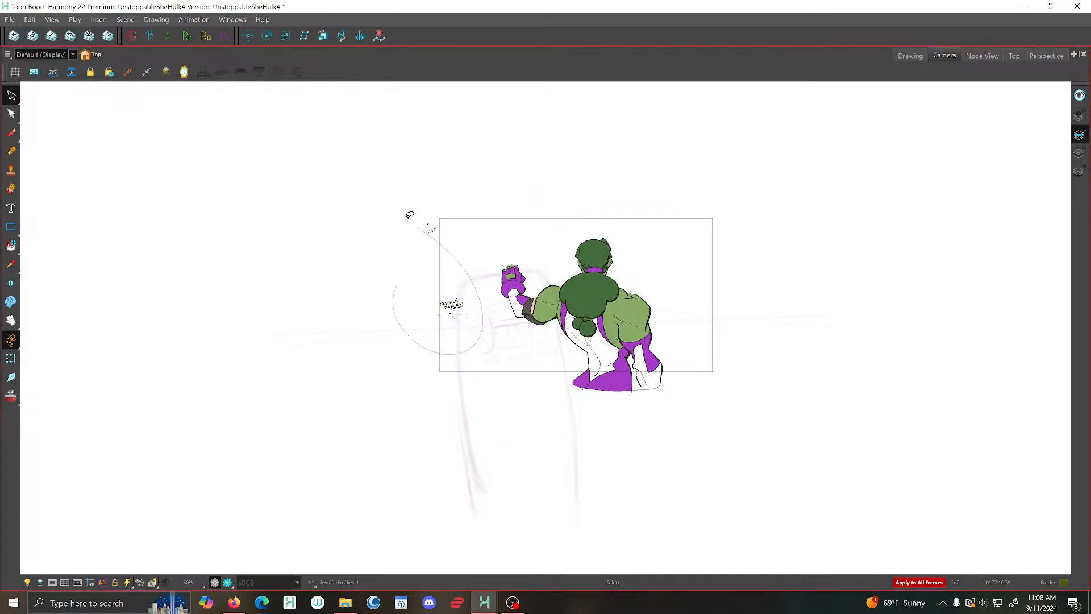
Try to delete the small handwritten note just outside the camera frame's upper-left corner
mouse_move(328, 242)
left_mouse_down()
mouse_move(339, 368)
mouse_move(474, 192)
mouse_move(364, 165)
left_mouse_up()
mouse_move(277, 239)
left_mouse_down()
mouse_move(492, 323)
mouse_move(420, 136)
left_mouse_up()
key("Delete")
Delete the "References" lettering with the laptop, monitor and other workstation sketches above the camera frame, and save the scene
left_click_drag(259, 235, 435, 446)
left_click_drag(233, 249, 230, 256)
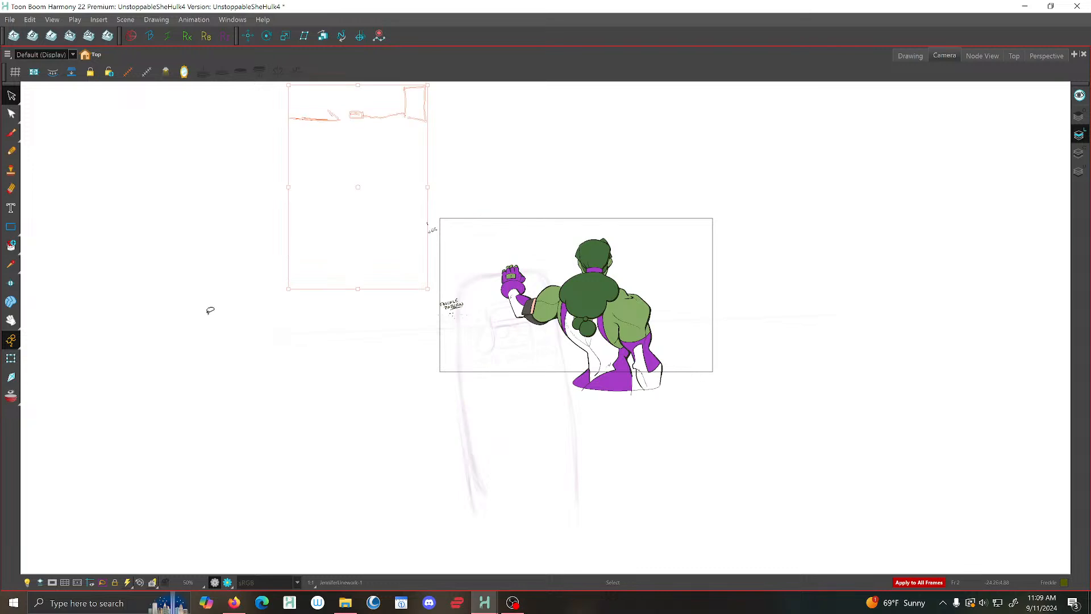
scroll(216, 235, "down", 2)
mouse_move(155, 208)
left_mouse_down()
mouse_move(389, 96)
mouse_move(102, 270)
left_mouse_up()
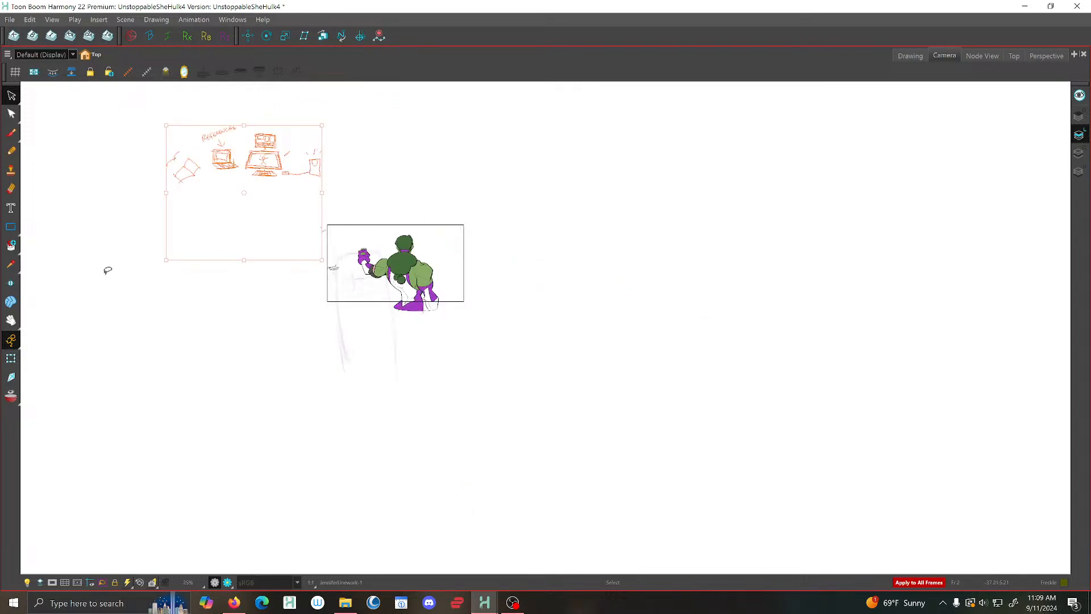
scroll(135, 187, "up", 4)
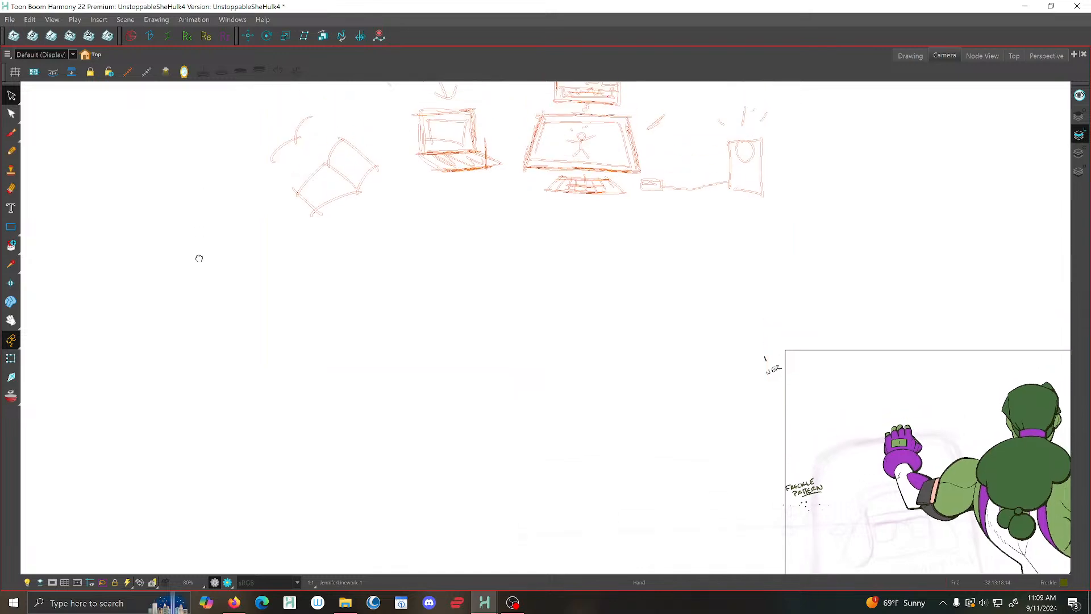
left_click_drag(199, 258, 134, 358)
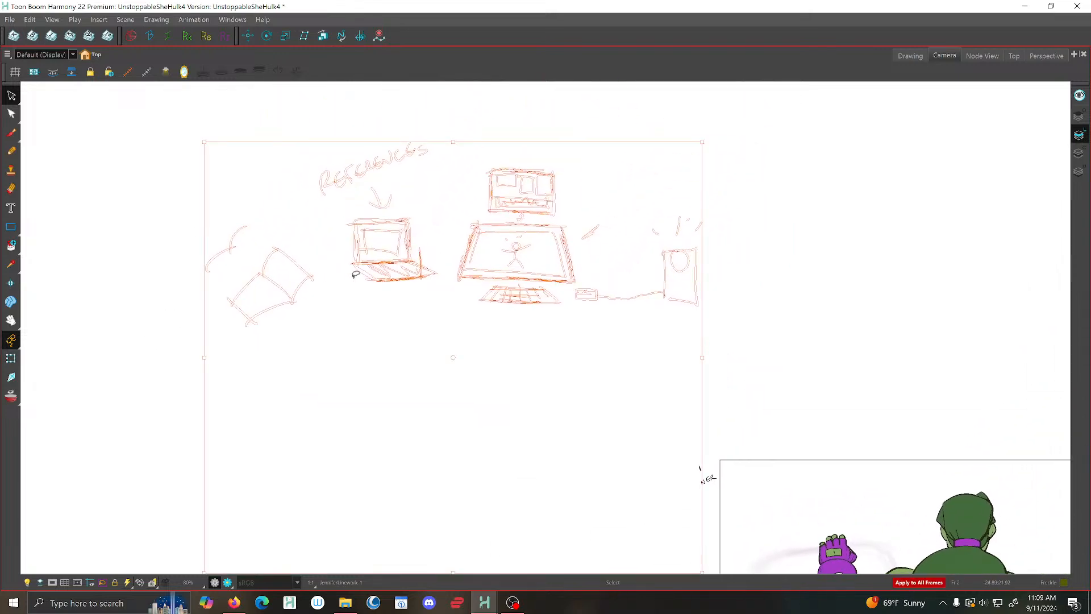
scroll(344, 256, "up", 1)
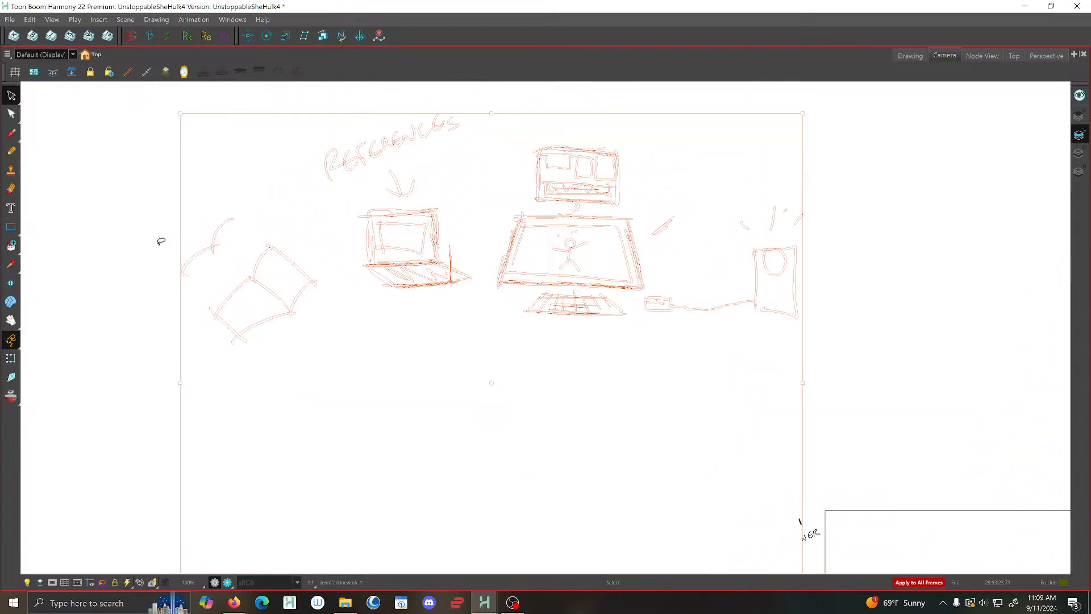
scroll(150, 254, "up", 1)
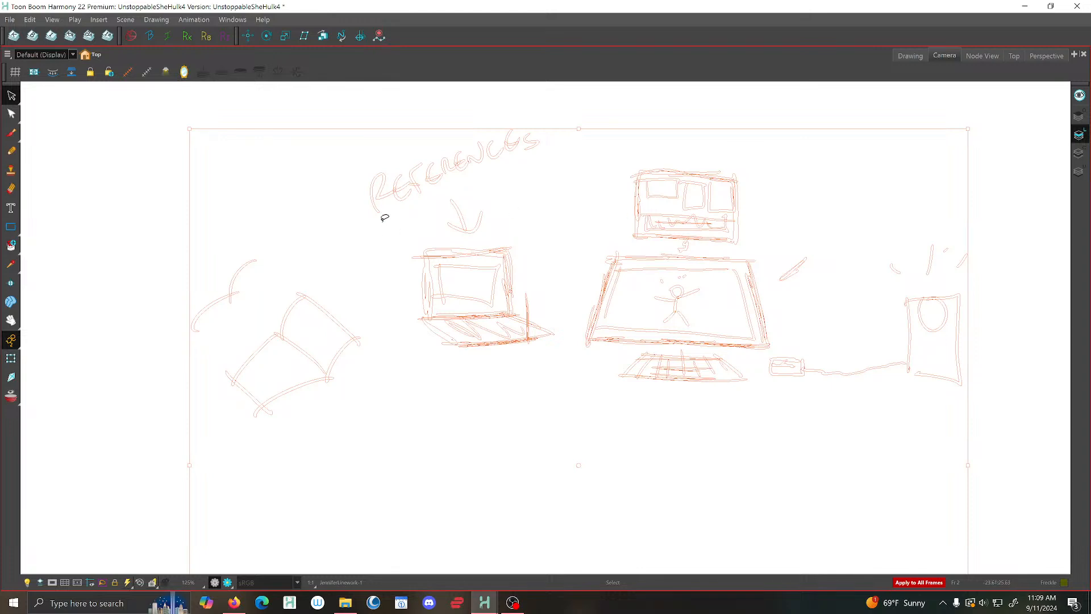
key("Delete")
scroll(366, 237, "down", 5)
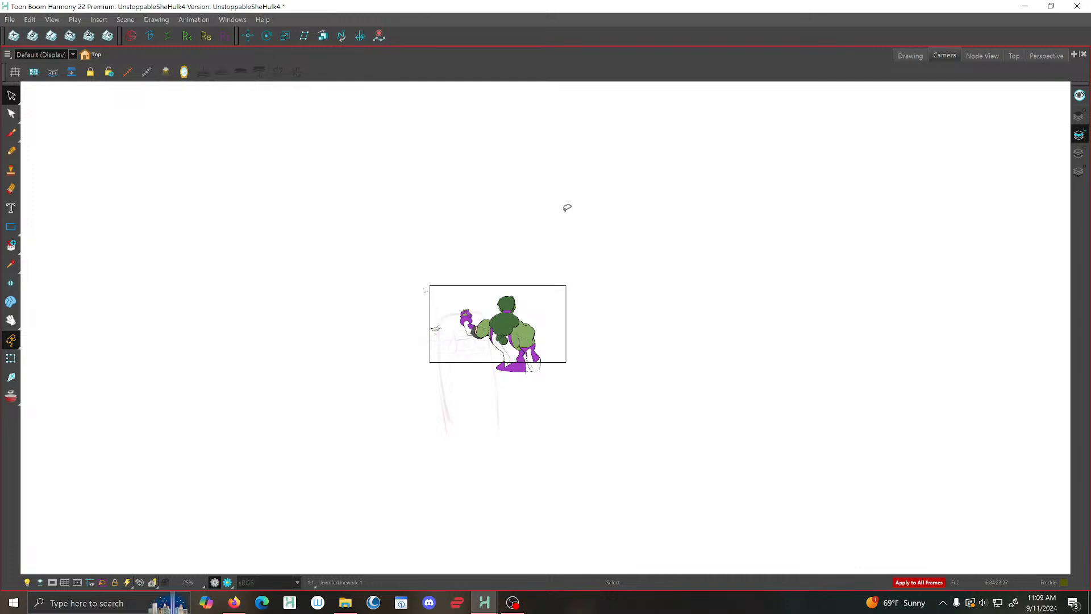
left_click(10, 19)
left_click(16, 86)
Delete the stray hand sketch below the camera frame from the linework
scroll(314, 273, "down", 1)
mouse_move(188, 439)
left_mouse_down()
mouse_move(205, 458)
mouse_move(248, 310)
mouse_move(131, 362)
left_mouse_up()
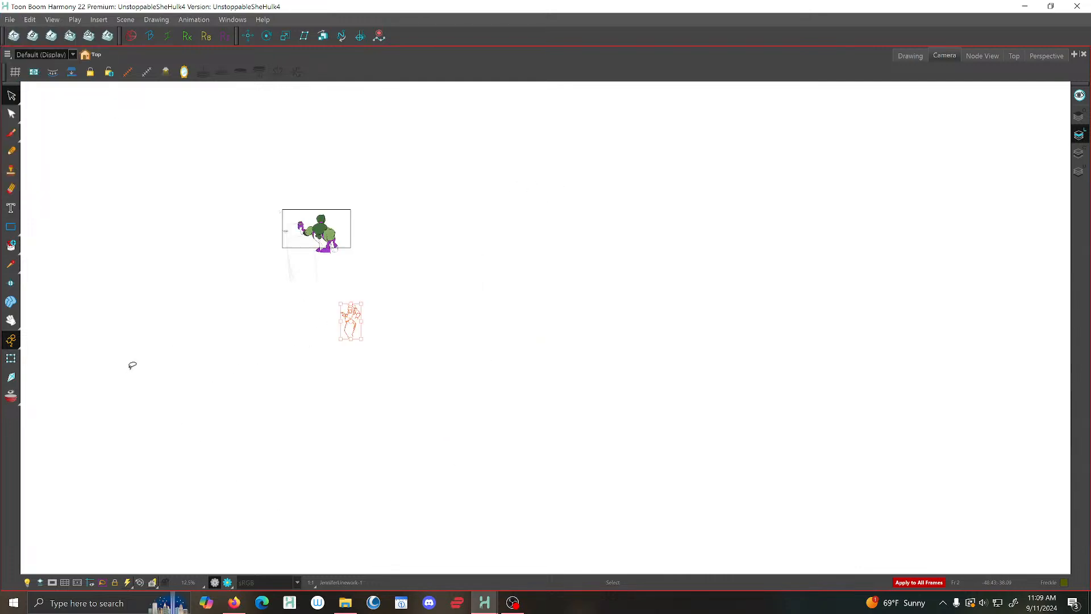
key("Delete")
Remove the small handwritten note just outside the camera frame's upper-left corner and save the scene
scroll(277, 300, "up", 3)
mouse_move(372, 202)
left_mouse_down()
mouse_move(525, 362)
mouse_move(557, 368)
left_mouse_up()
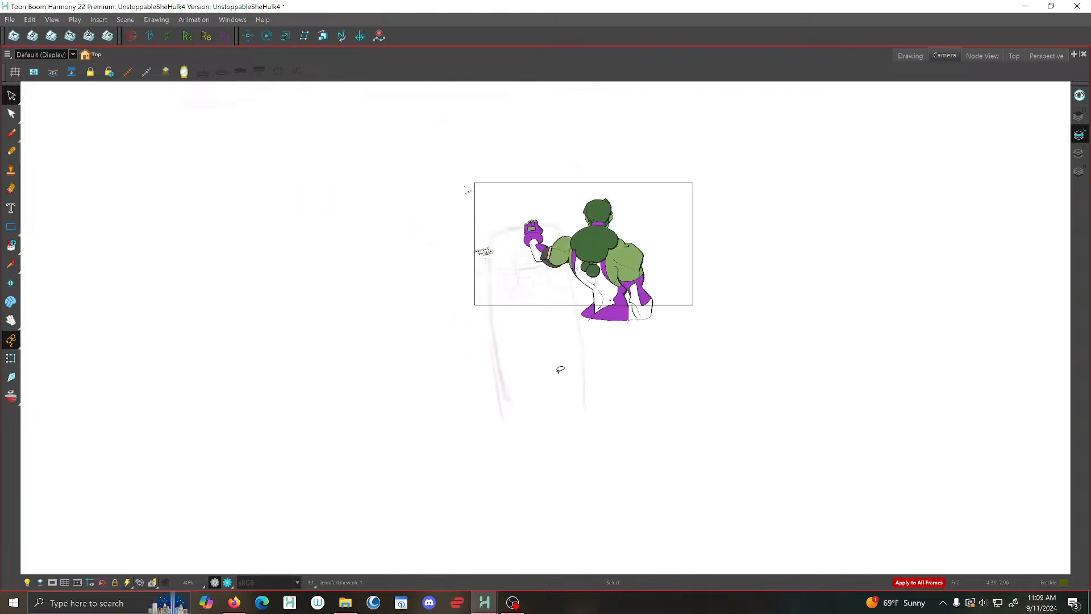
mouse_move(334, 180)
left_mouse_down()
mouse_move(462, 129)
mouse_move(392, 136)
left_mouse_up()
mouse_move(377, 203)
left_mouse_down()
mouse_move(422, 247)
mouse_move(386, 181)
mouse_move(492, 279)
mouse_move(363, 197)
left_mouse_up()
left_click_drag(401, 304, 366, 238)
key("period")
key("period")
left_click_drag(455, 148, 414, 170)
key("Delete")
scroll(498, 233, "up", 2)
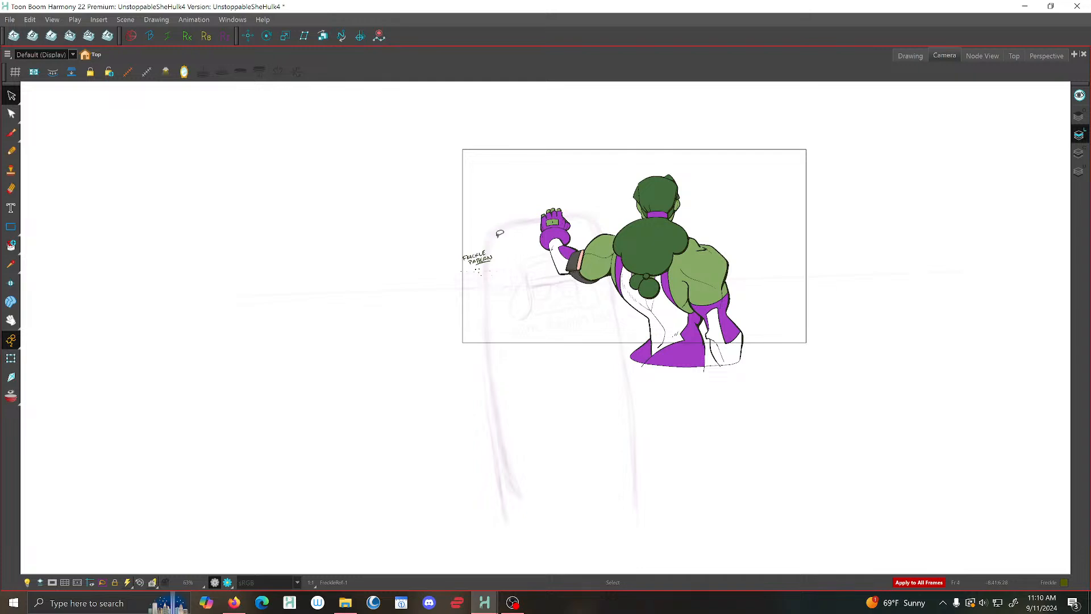
left_click(10, 19)
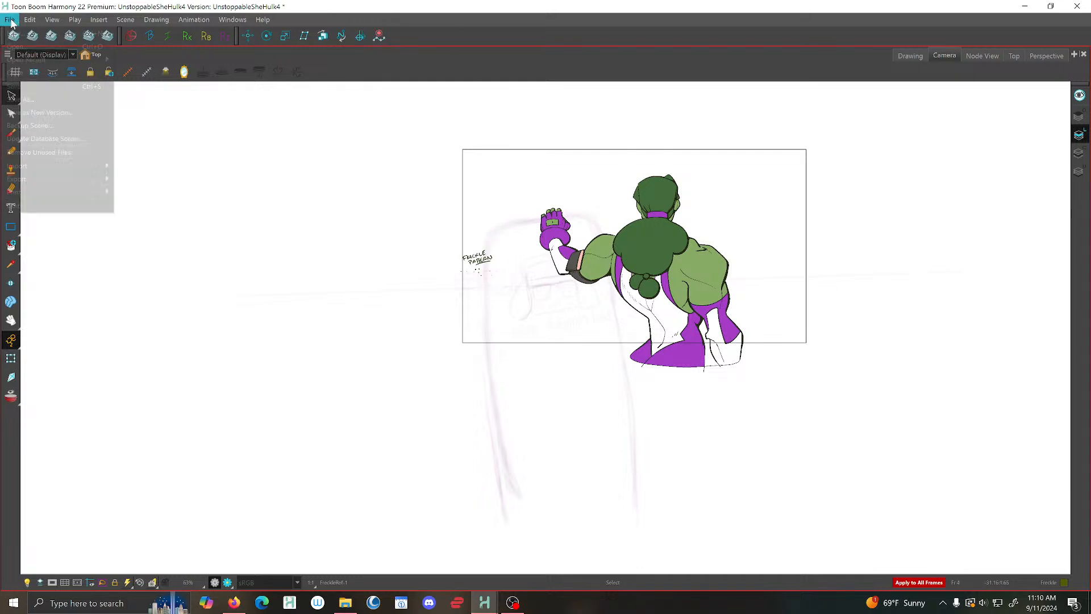
left_click(18, 90)
Delete the "Freckle Pattern" reference drawing beside the raised arm and save the scene
key("Delete")
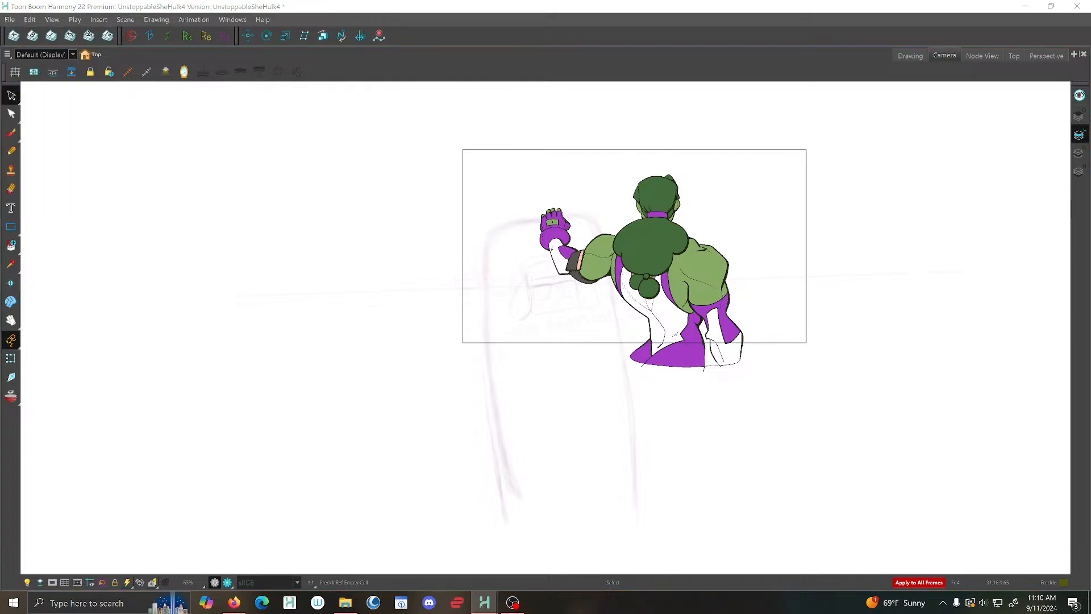
scroll(709, 236, "down", 3)
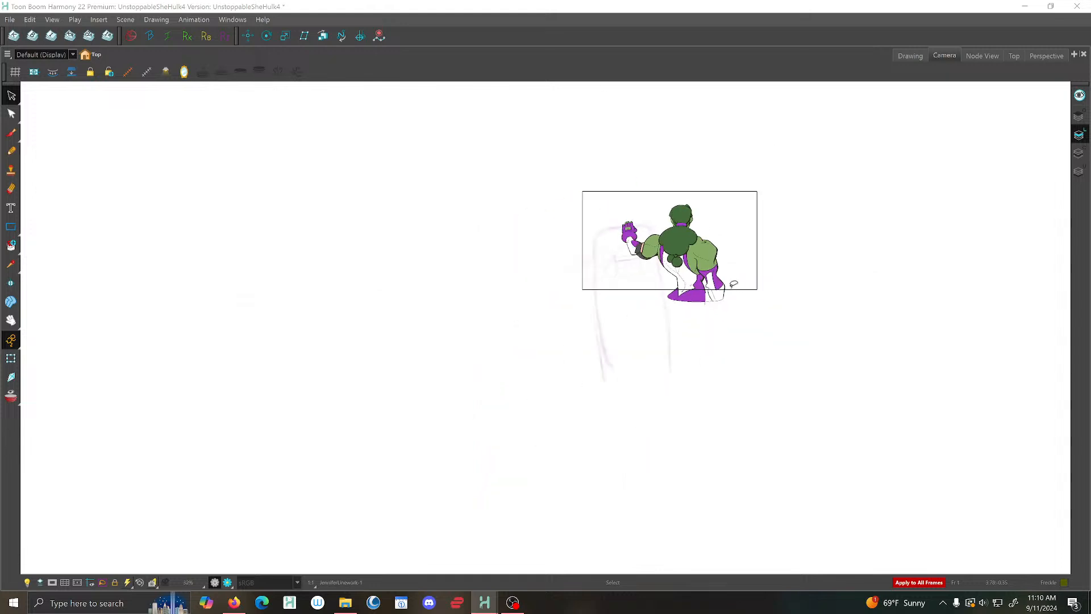
left_click_drag(755, 285, 550, 348)
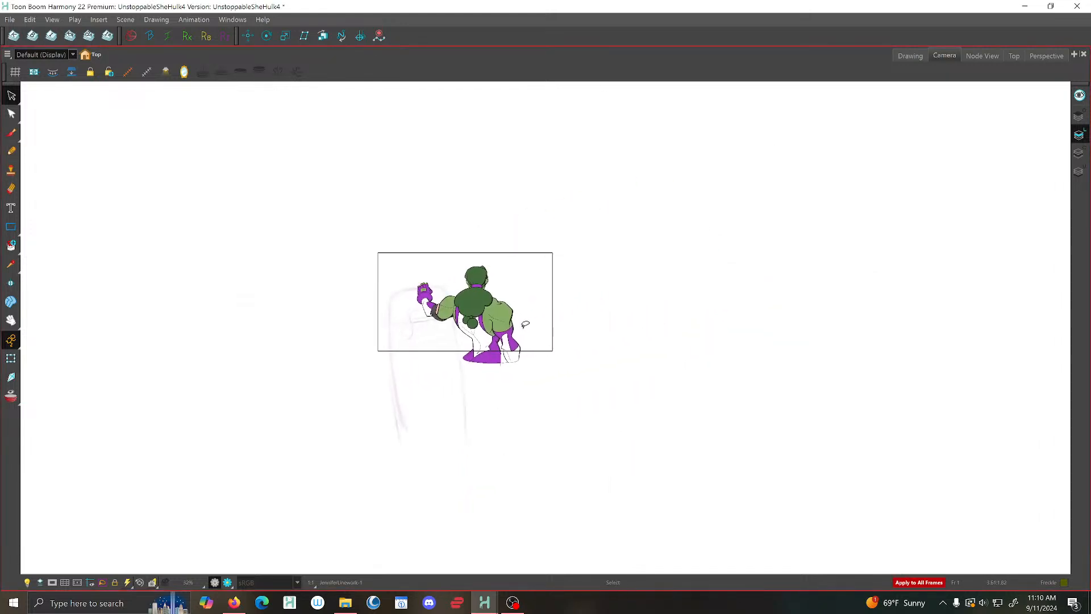
left_click(9, 19)
left_click(18, 89)
Lasso the whole figure's linework across all frames and run the line art operation on the selection
scroll(309, 235, "down", 2)
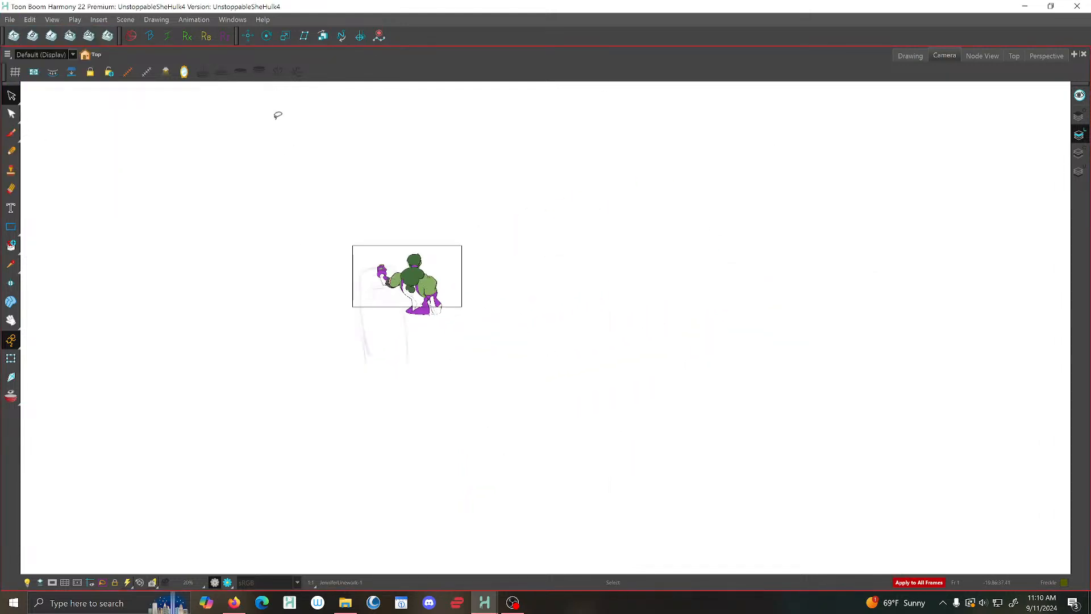
mouse_move(269, 117)
left_mouse_down()
mouse_move(626, 293)
mouse_move(67, 361)
left_mouse_up()
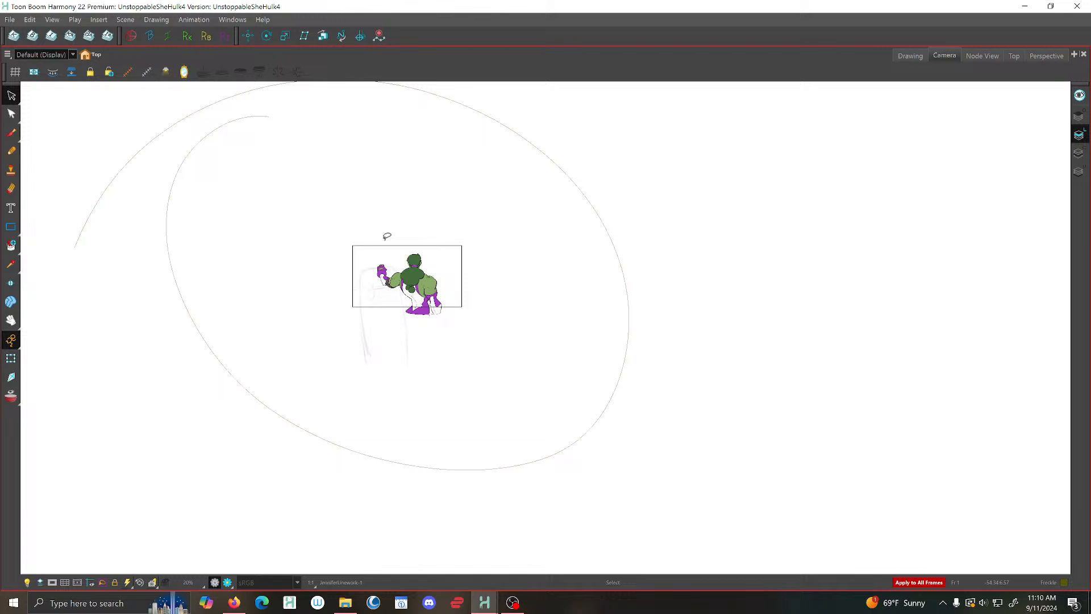
left_click_drag(387, 236, 410, 225)
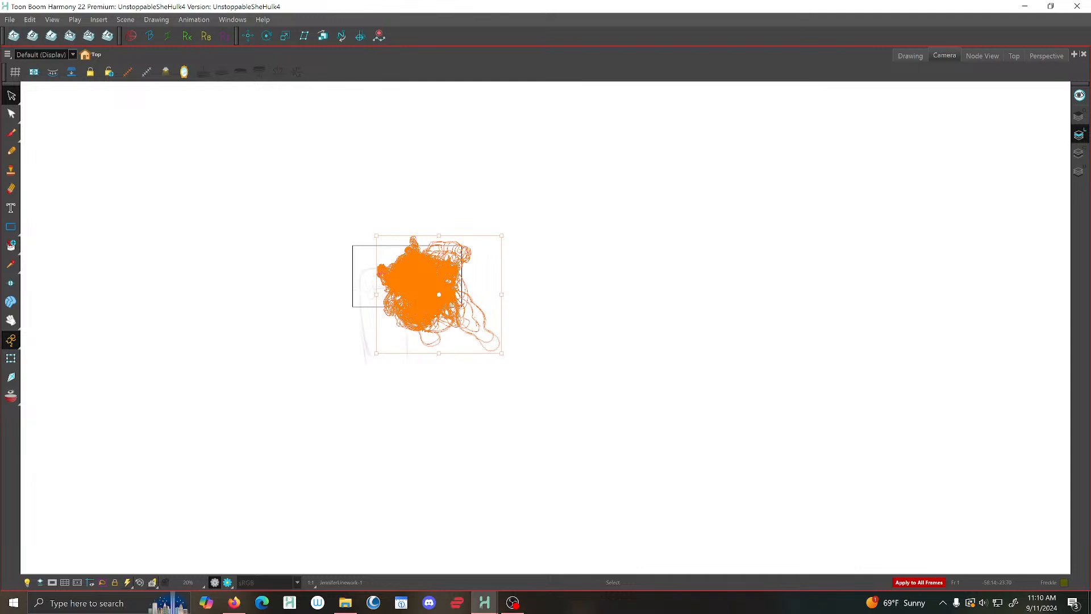
mouse_move(819, 0)
left_mouse_down()
mouse_move(580, 166)
mouse_move(726, 141)
left_mouse_up()
scroll(464, 281, "up", 1)
scroll(467, 279, "up", 2)
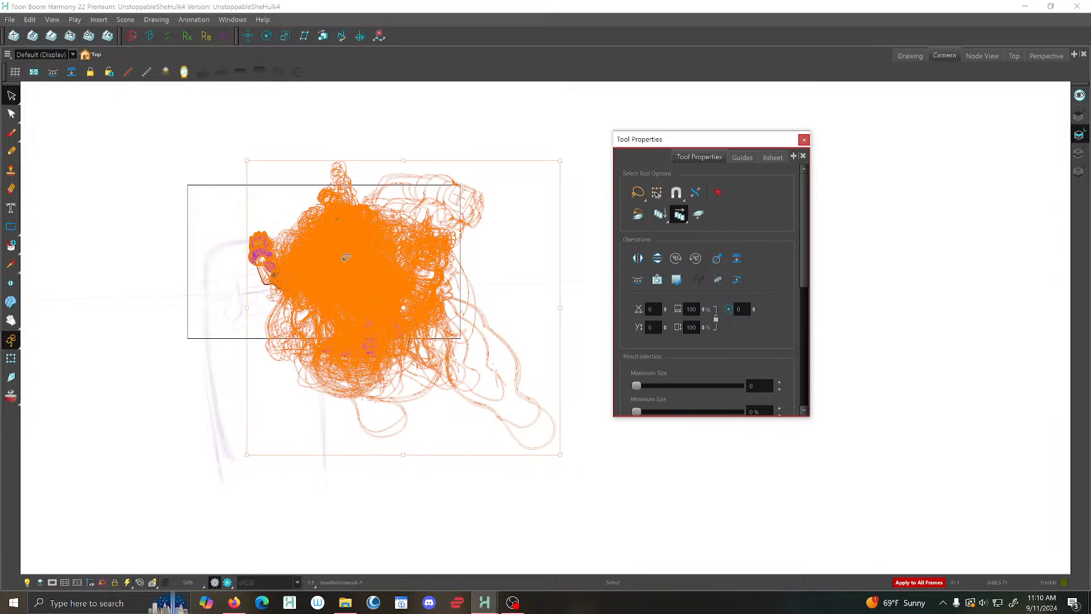
left_click(637, 280)
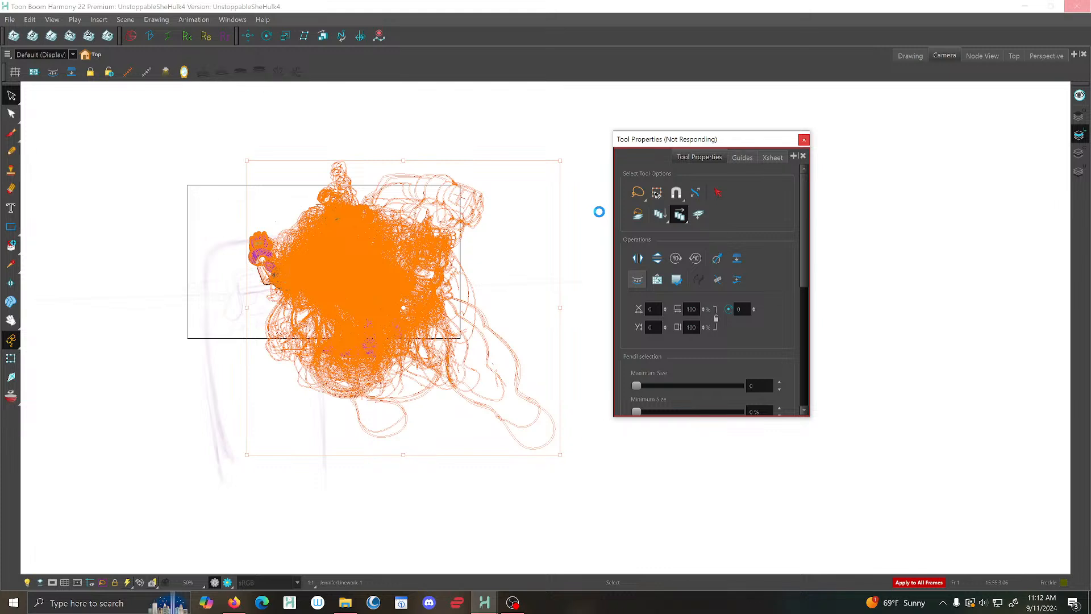
left_click(511, 604)
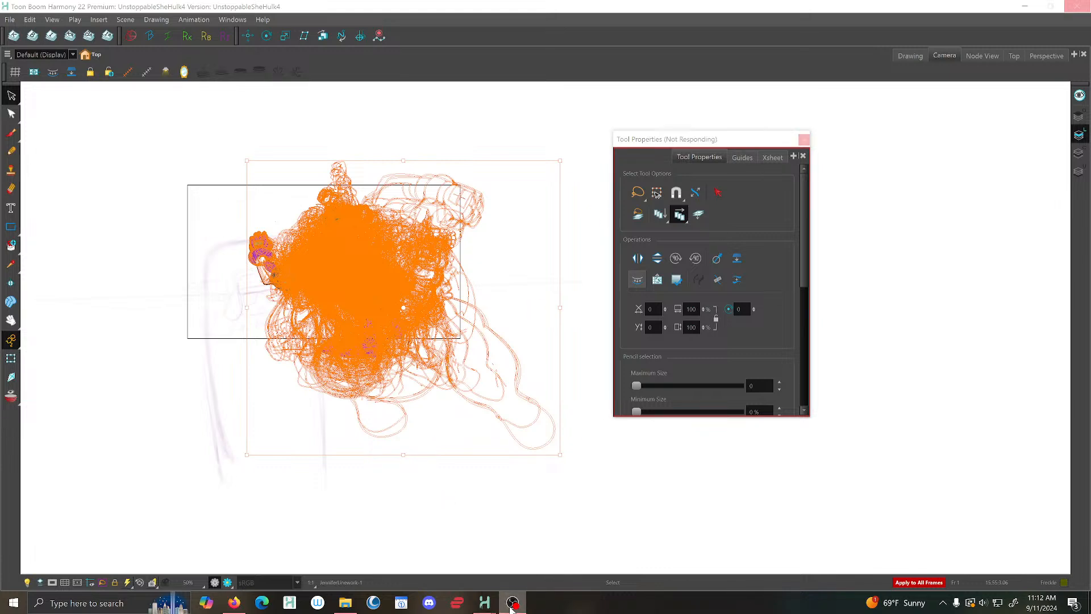